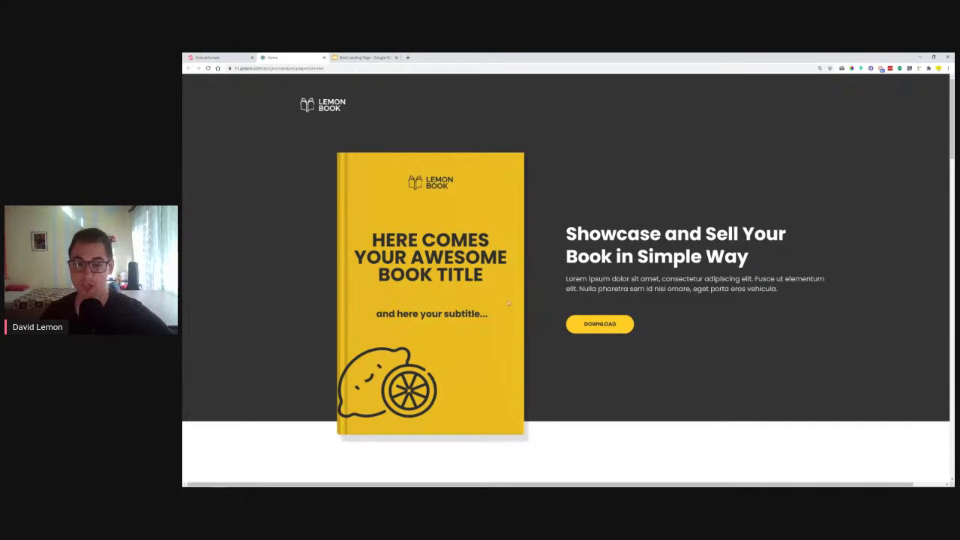
Review the sample book landing page and the Book Landing Page presentation's slides, up to the one about pulling in the building blocks.
scroll(598, 366, "down", 3)
scroll(575, 410, "down", 2)
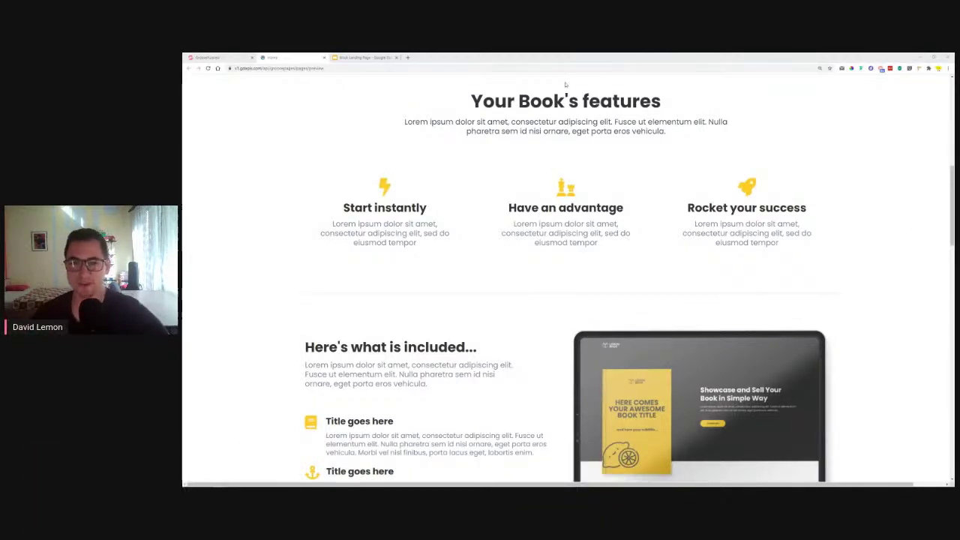
scroll(587, 270, "up", 5)
left_click(363, 57)
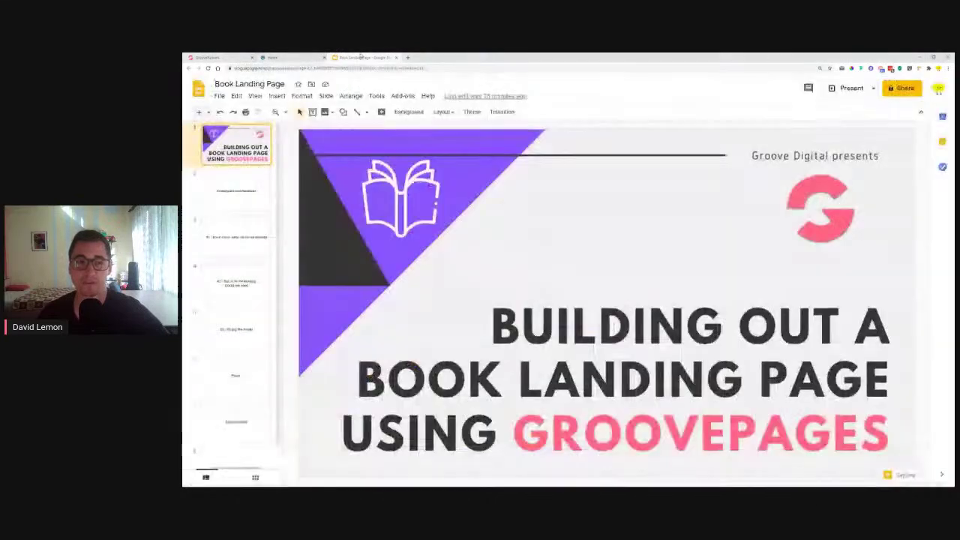
left_click(244, 205)
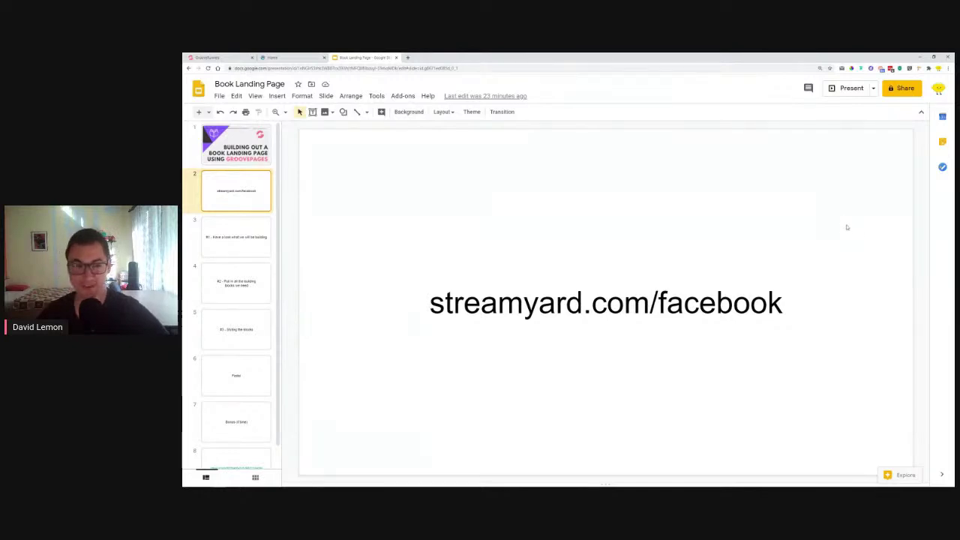
left_click(239, 239)
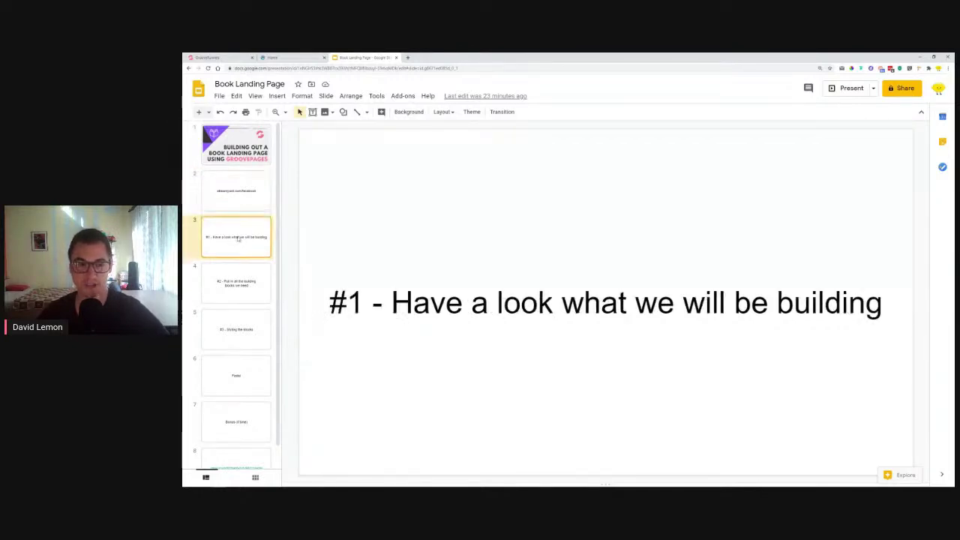
left_click_drag(391, 303, 897, 304)
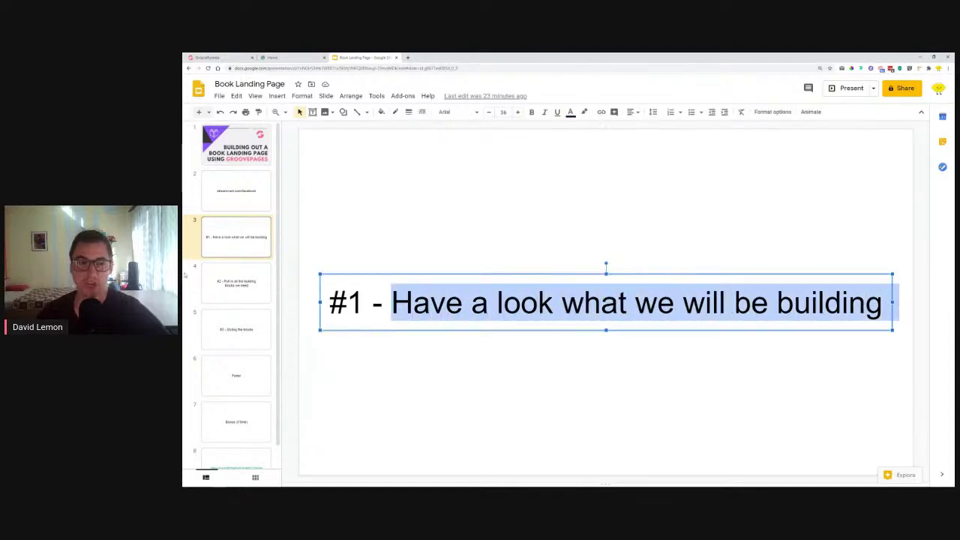
left_click(245, 276)
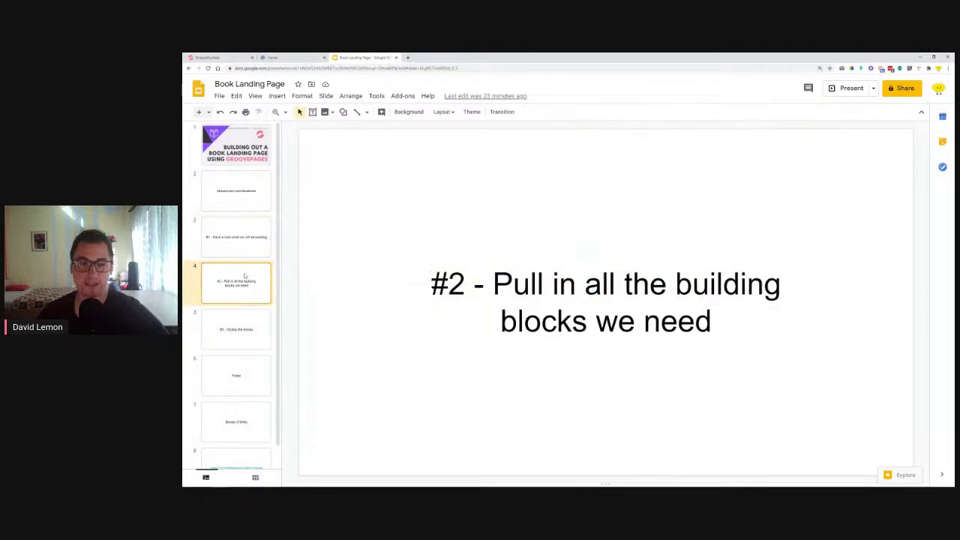
left_click_drag(513, 283, 754, 317)
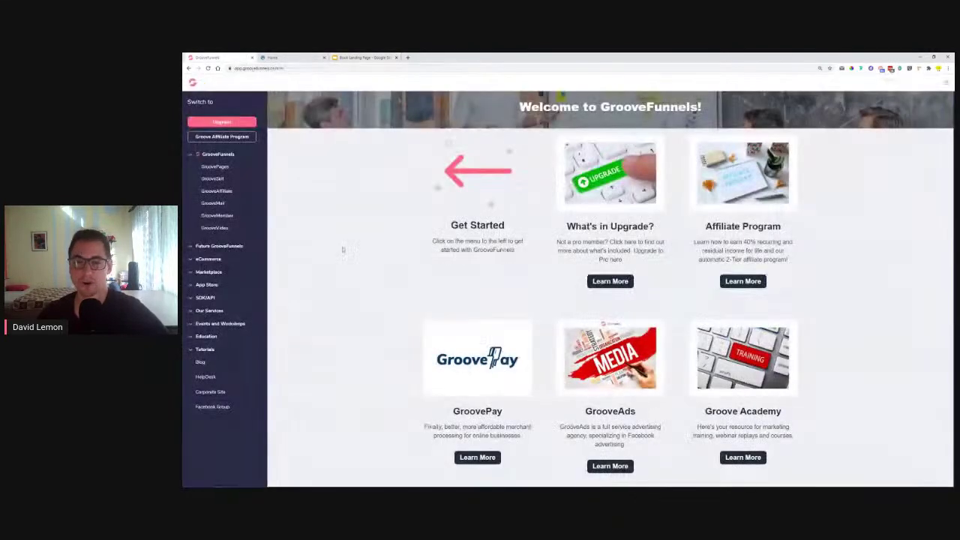
Switch to GrooveFunnels and create a new GroovePages site from the blank template.
left_click(218, 57)
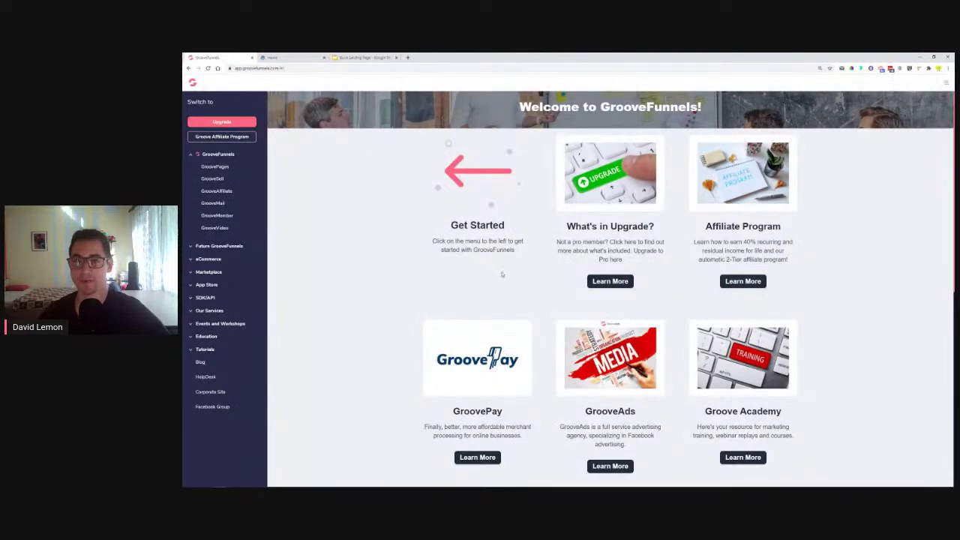
key("ctrl+plus")
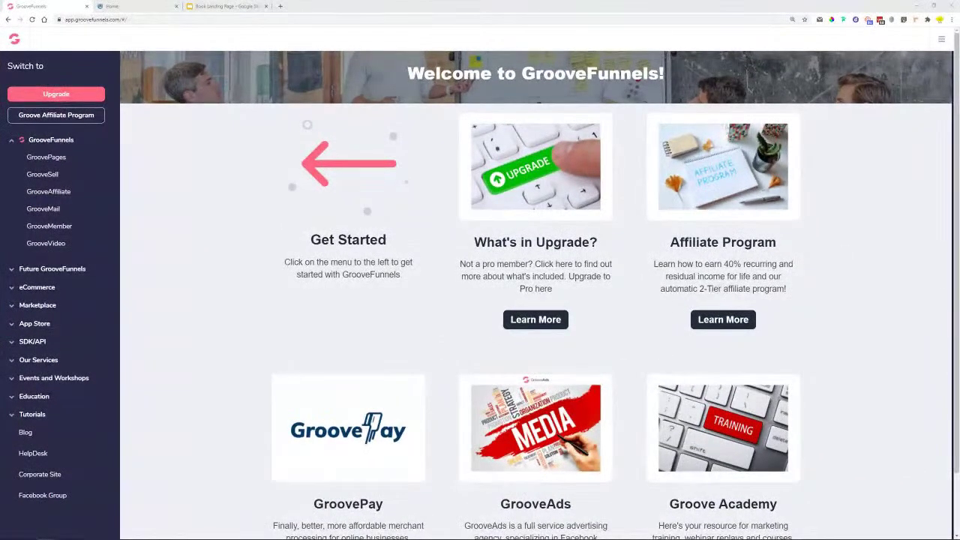
left_click(39, 160)
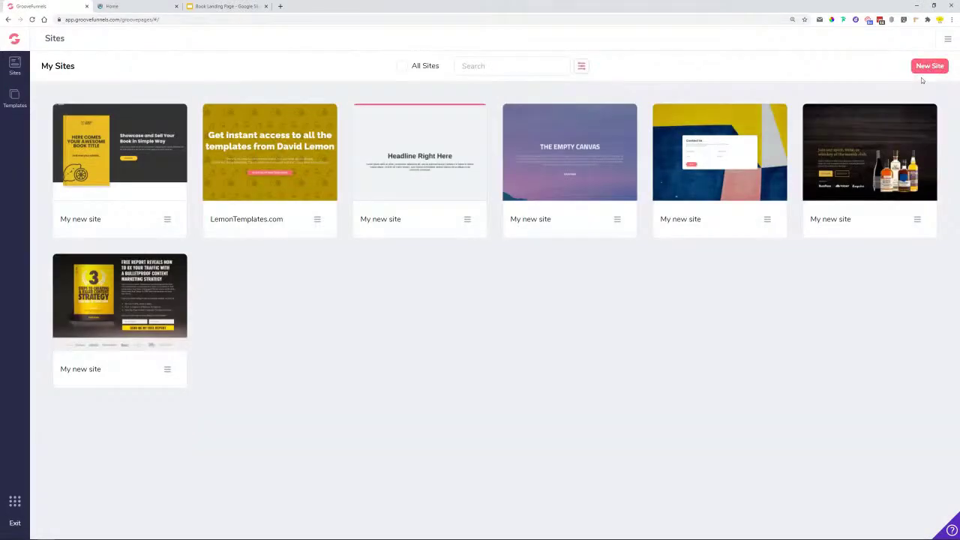
left_click(927, 67)
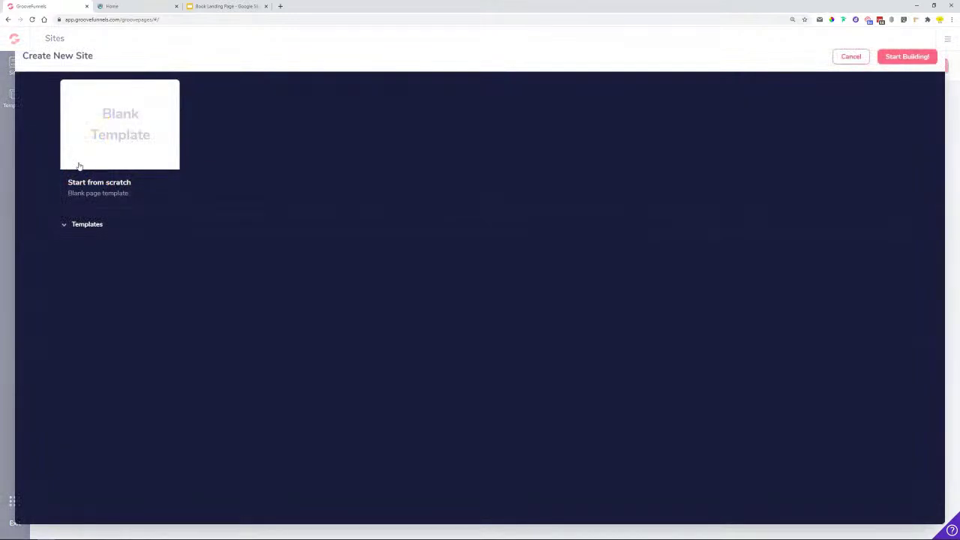
left_click(109, 143)
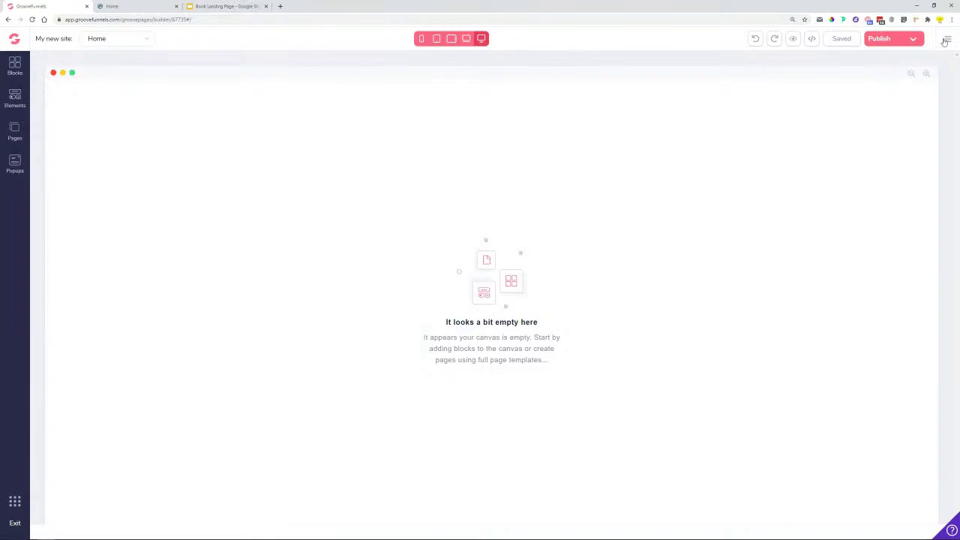
Name the website "Test Book Landing Page" in the site settings and save the site.
left_click(944, 41)
left_click(866, 92)
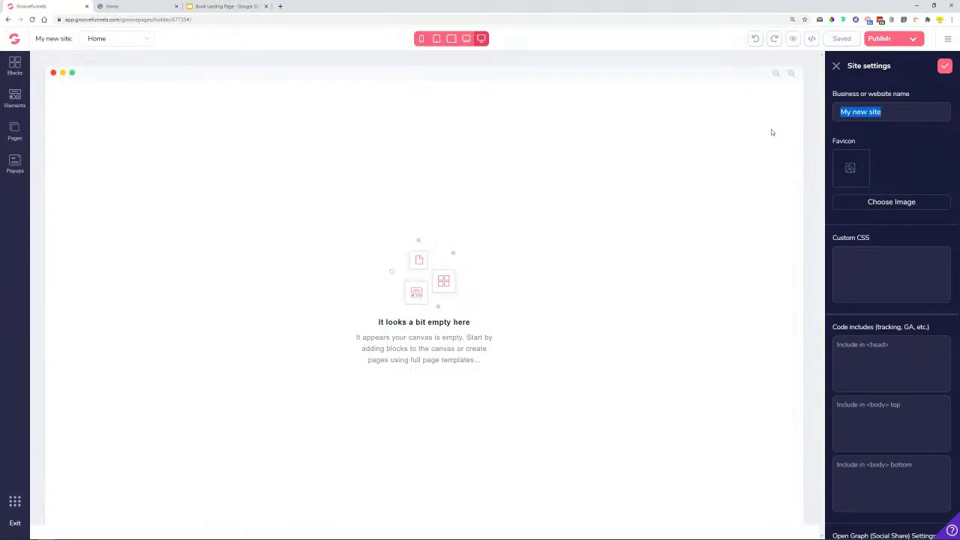
type("Test Book Landing Page")
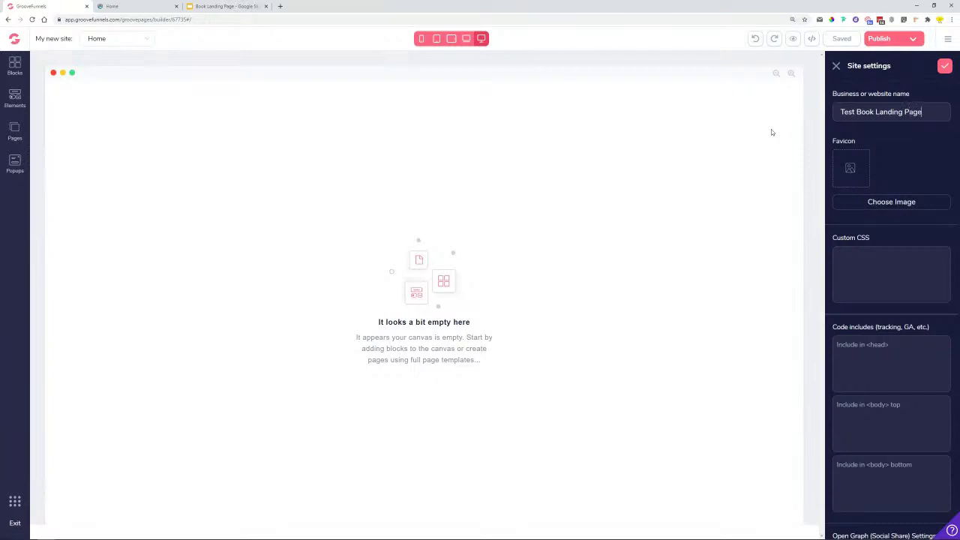
left_click(944, 66)
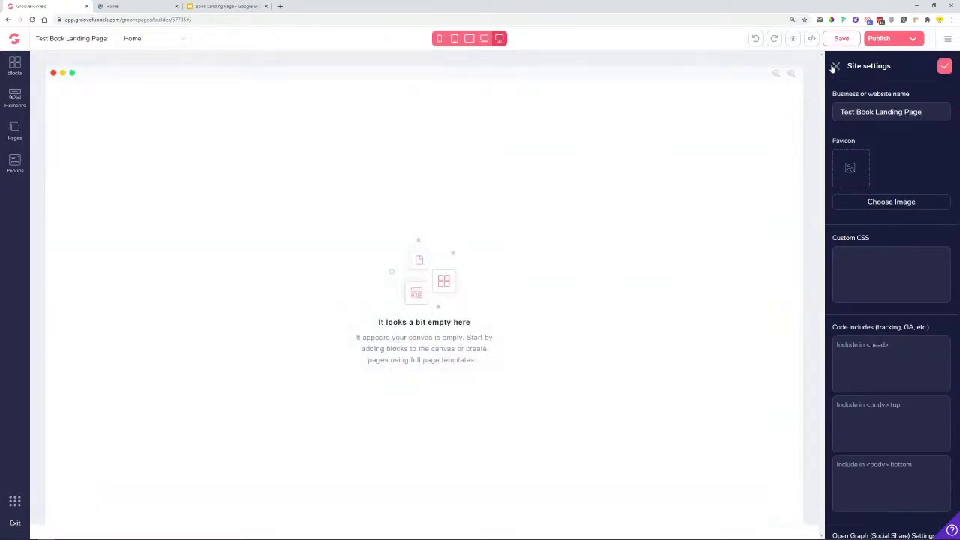
left_click(838, 39)
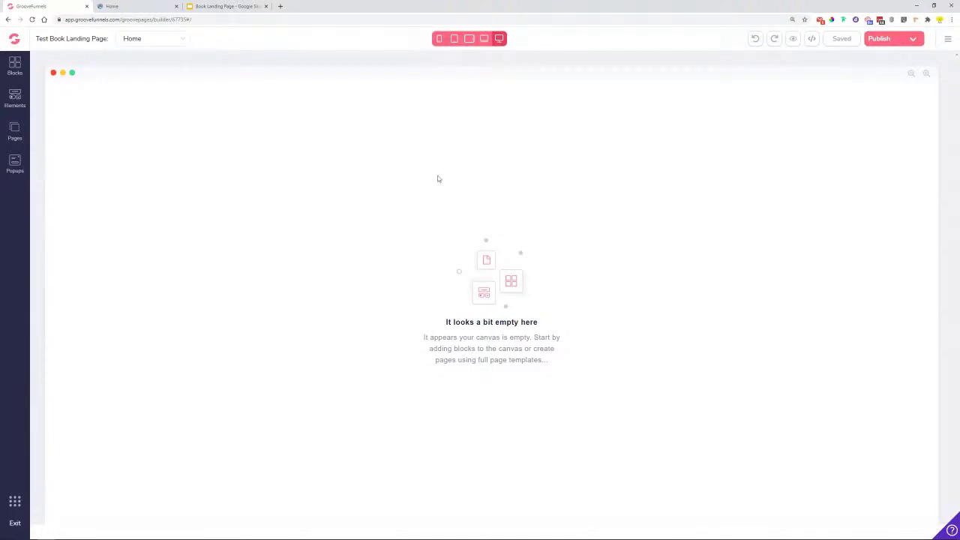
Add an empty container wireframe block to the blank Home page.
left_click(123, 6)
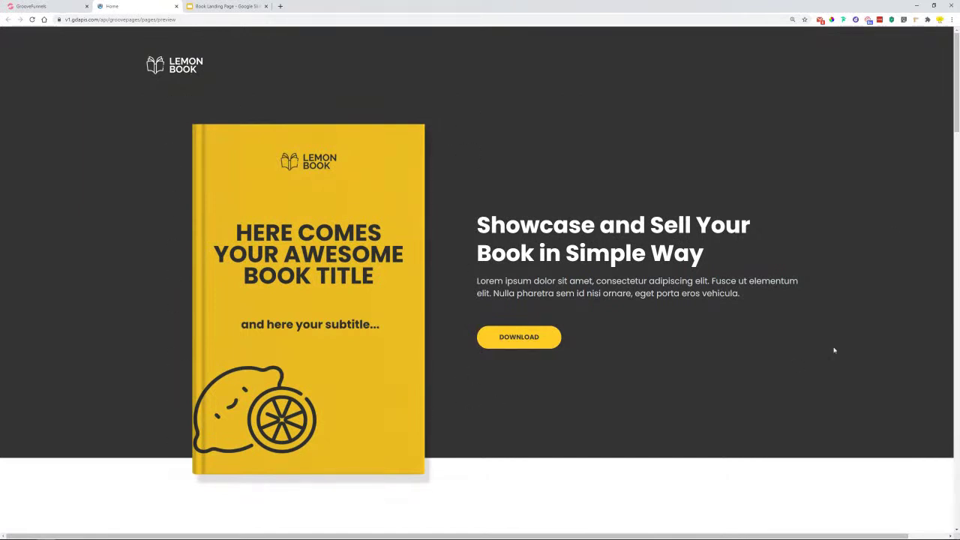
left_click(221, 6)
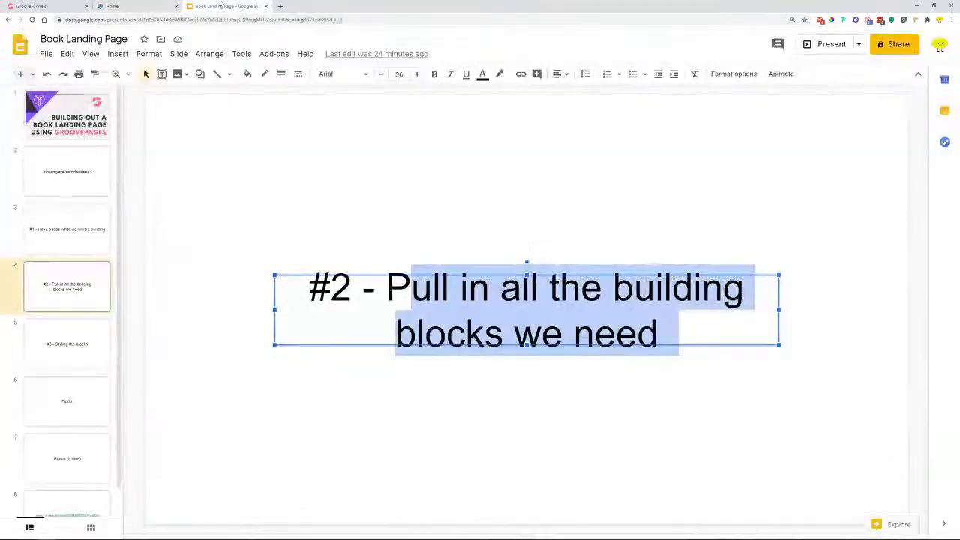
left_click(44, 4)
left_click(15, 66)
left_click(119, 96)
left_click(65, 140)
left_click_drag(70, 180, 420, 192)
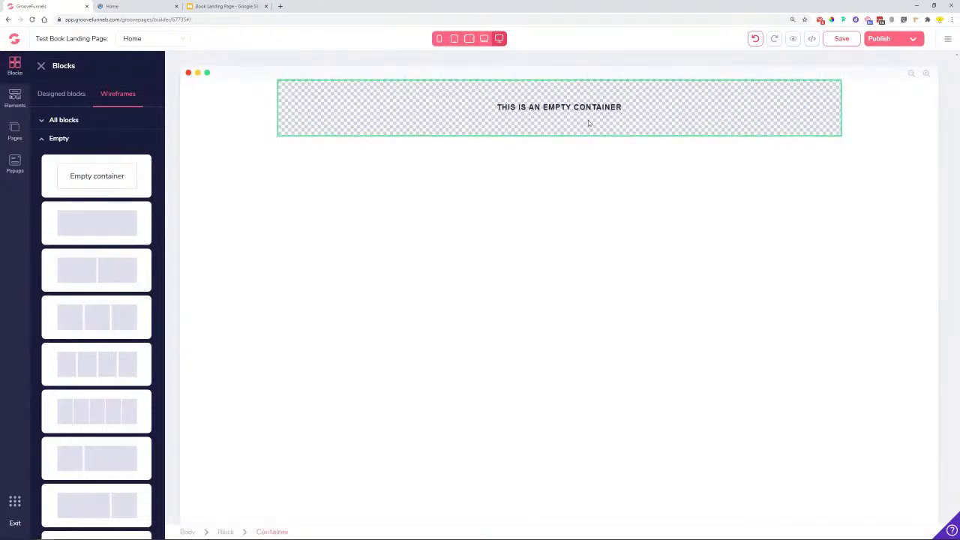
Insert a two-column layout into the empty container and a one-column layout above it.
left_click(16, 102)
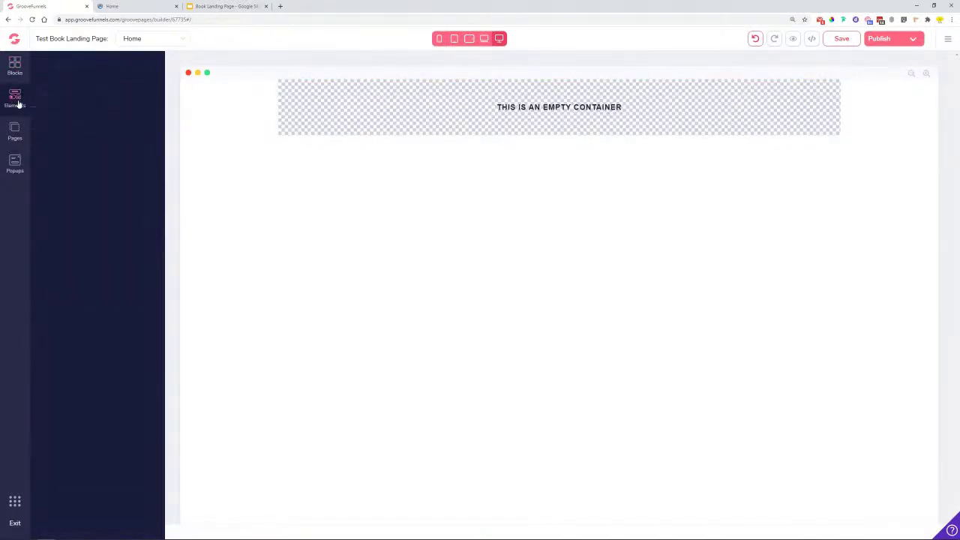
left_click_drag(138, 128, 531, 100)
left_click_drag(105, 139, 504, 94)
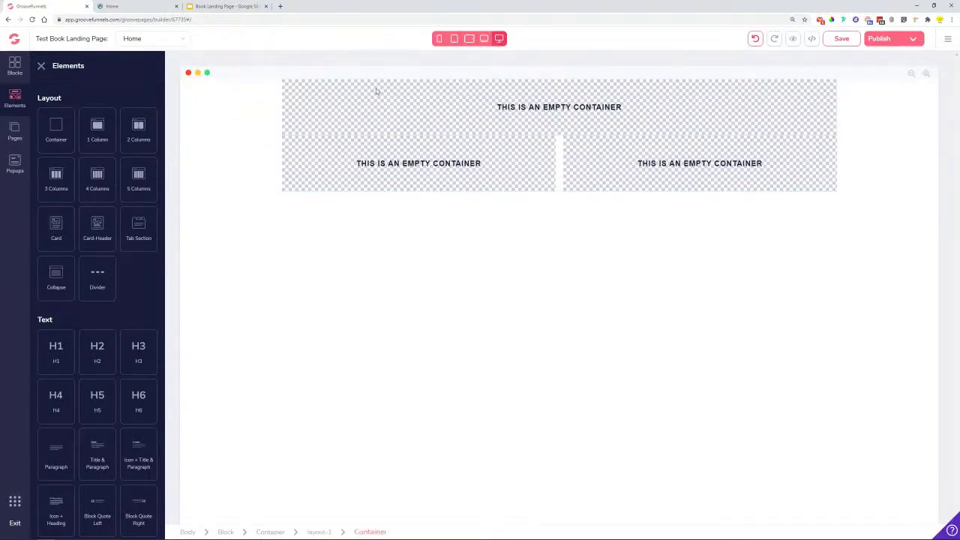
Set the background color of the whole block to #333333.
left_click(265, 150)
left_click(261, 113)
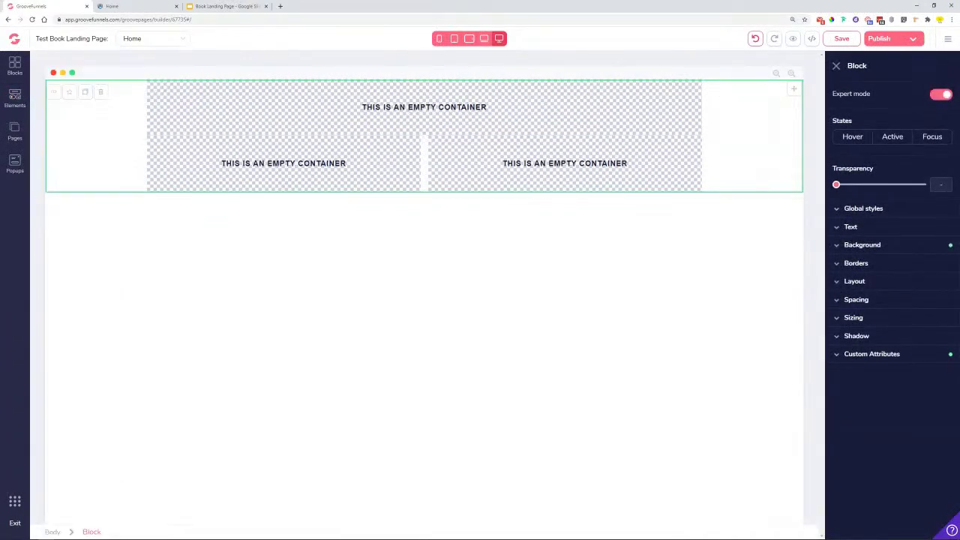
left_click(877, 245)
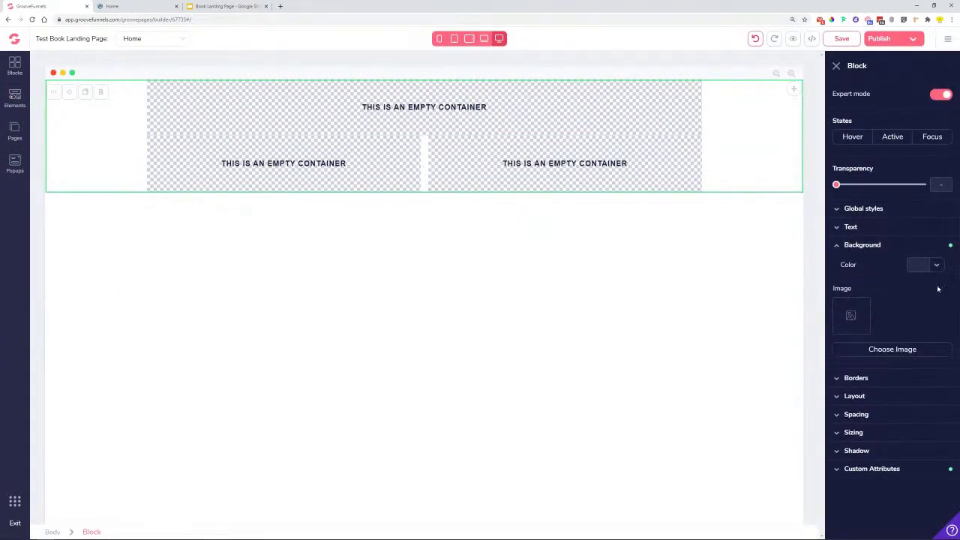
left_click(936, 265)
left_click(870, 294)
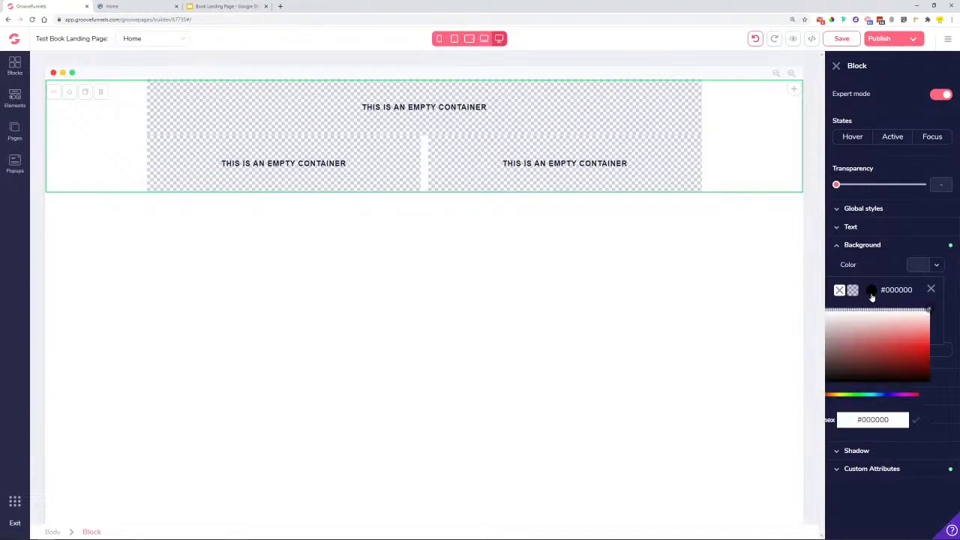
left_click_drag(893, 420, 861, 420)
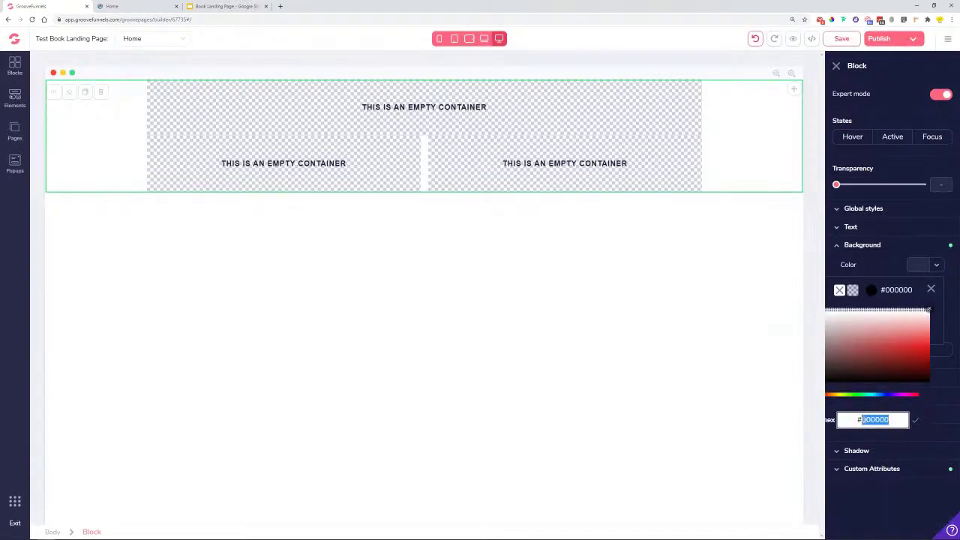
type("333333")
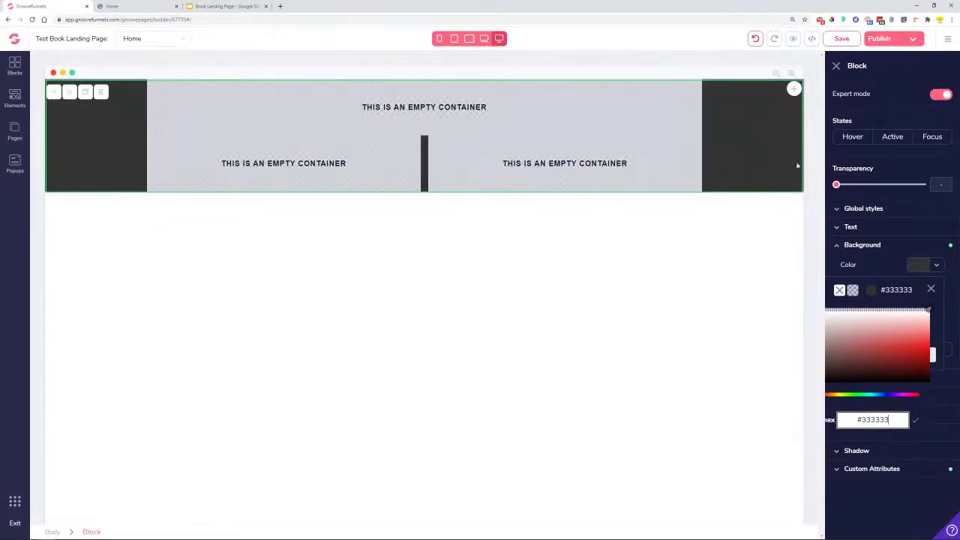
left_click(930, 289)
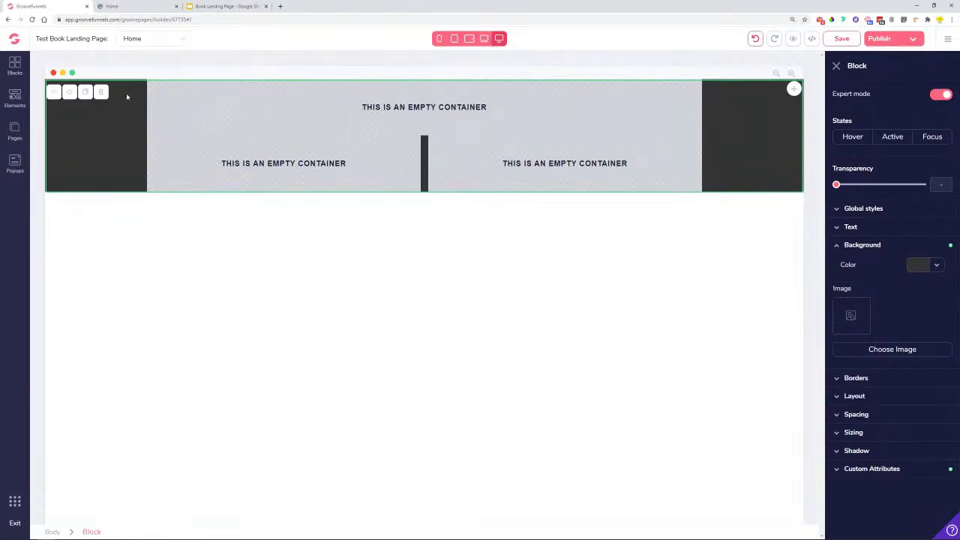
Check the sample page's layout and add an Image element to the block's upper one-column container.
left_click(116, 6)
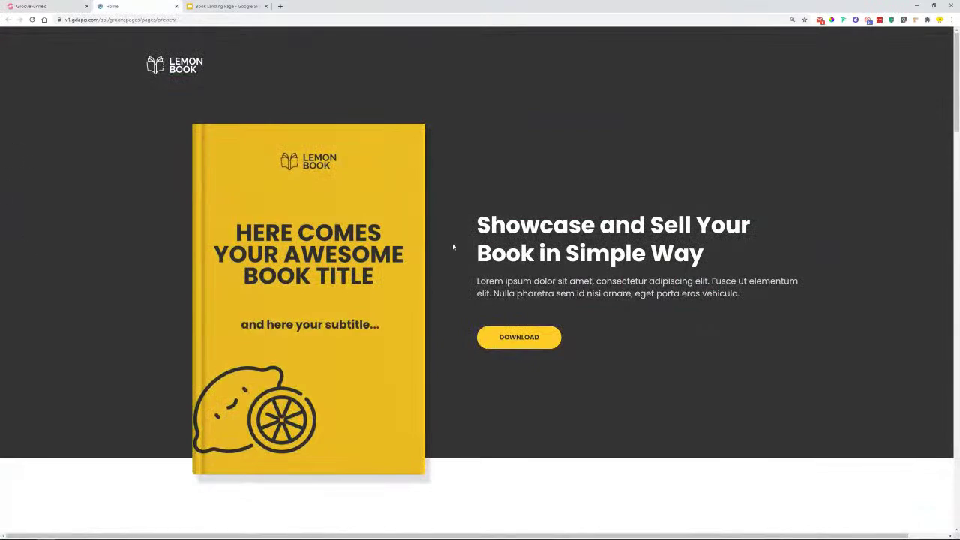
scroll(452, 246, "down", 5)
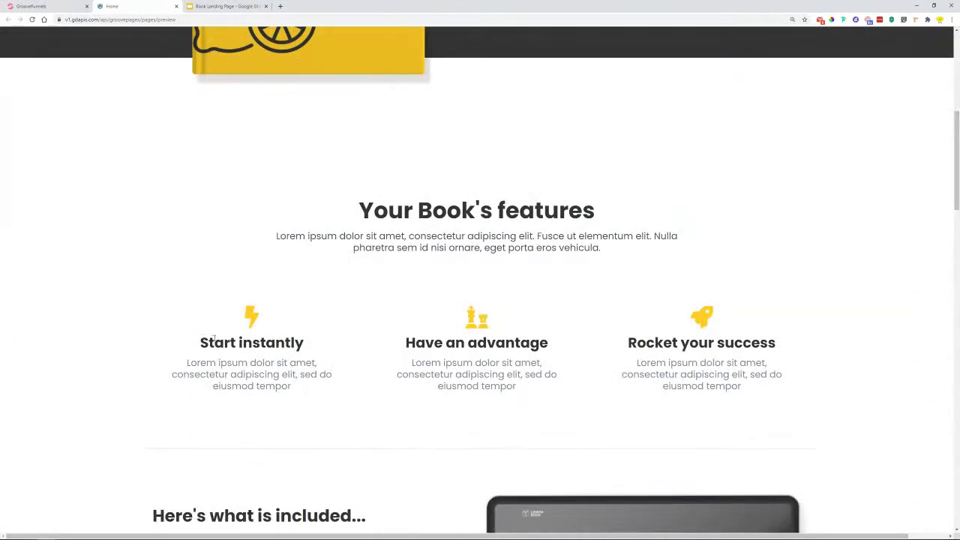
scroll(240, 422, "down", 3)
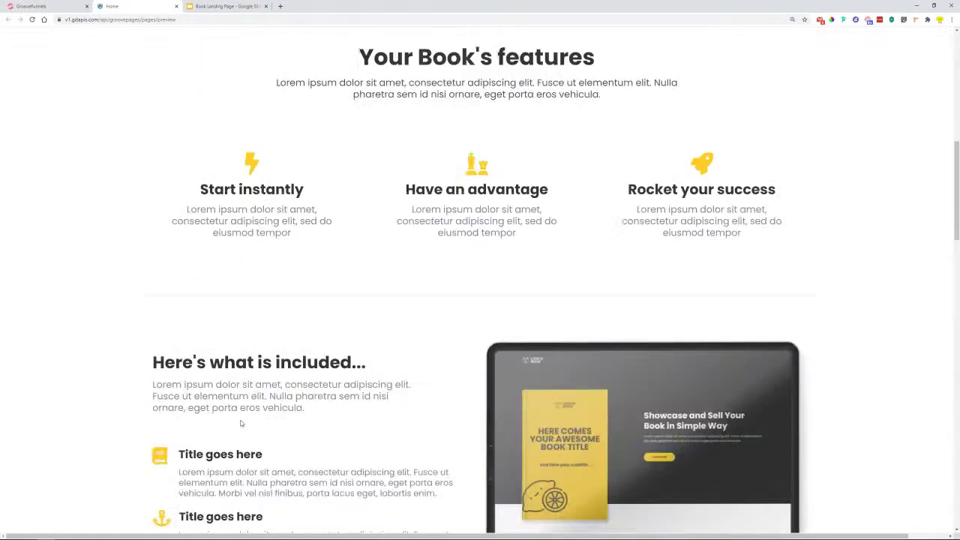
scroll(302, 286, "down", 3)
scroll(220, 88, "up", 11)
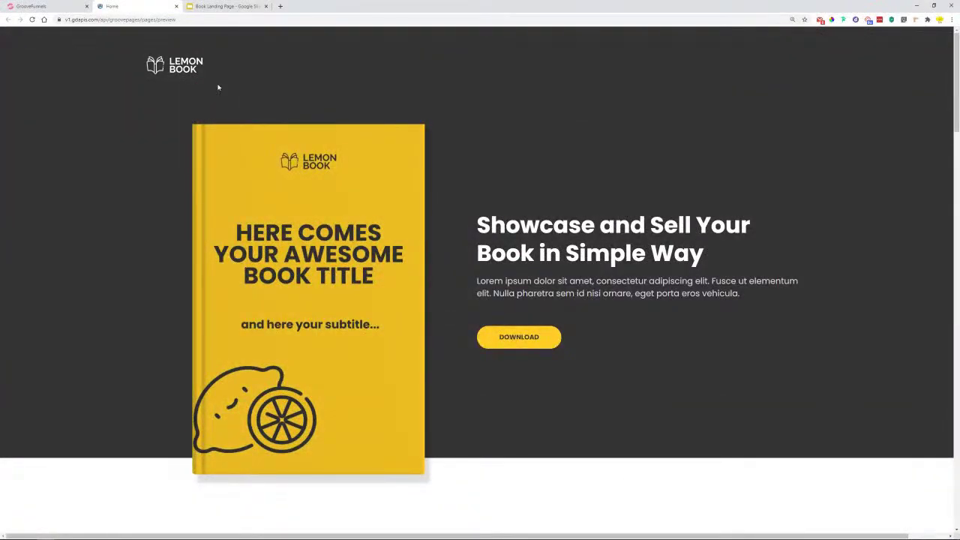
left_click(30, 6)
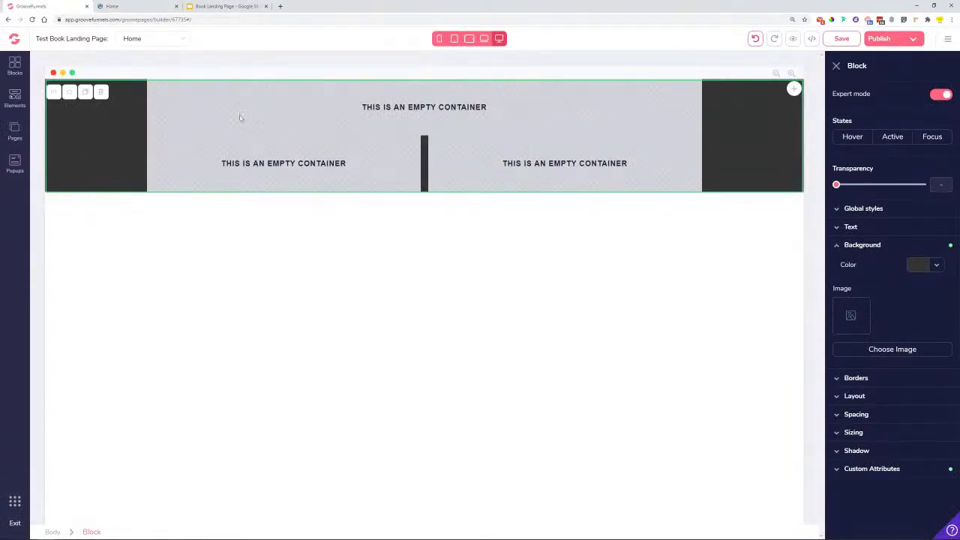
left_click(13, 103)
scroll(101, 288, "down", 4)
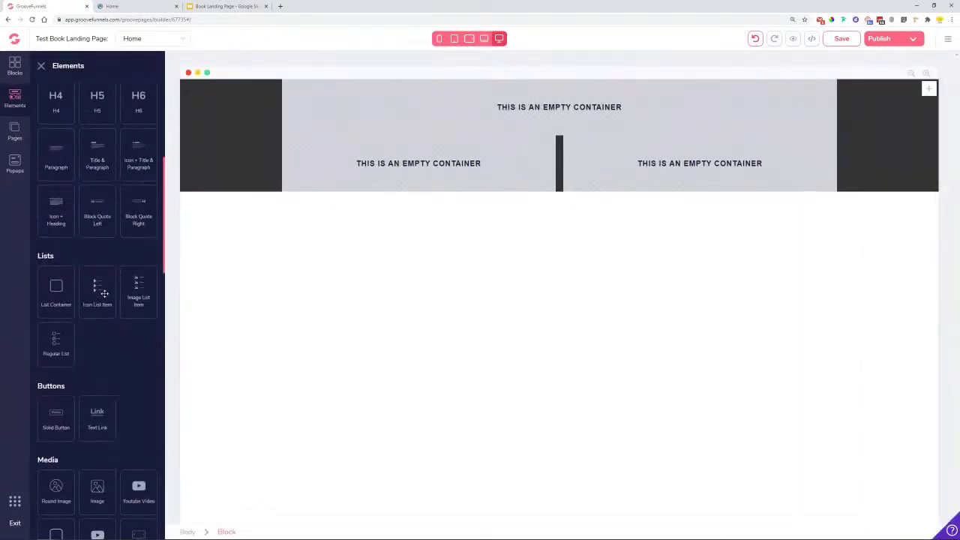
scroll(104, 293, "down", 2)
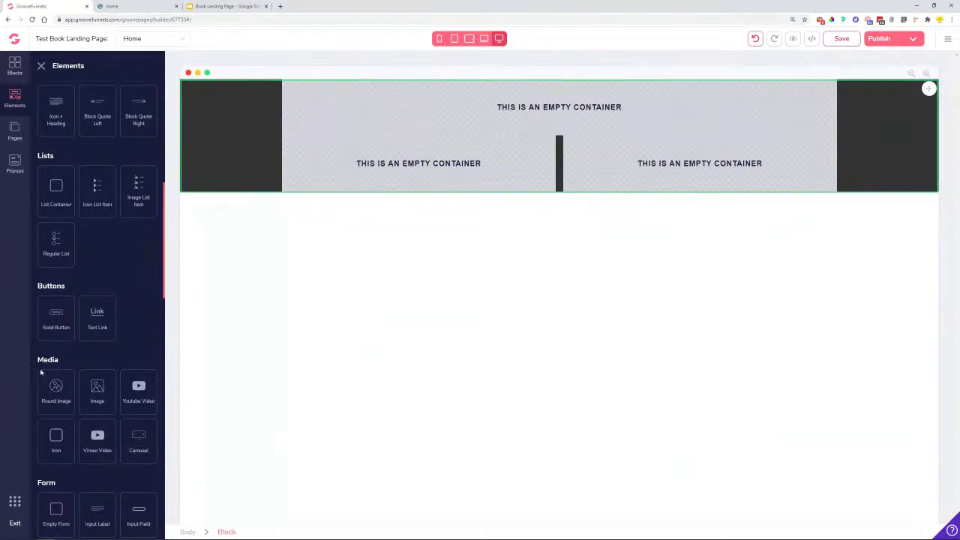
left_click_drag(84, 393, 328, 93)
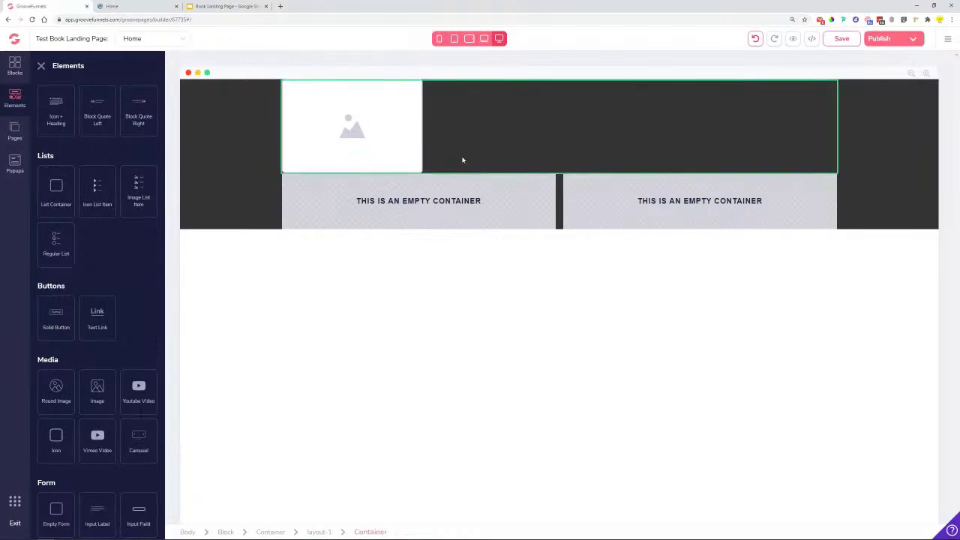
Add an Image element to the first column of the two-column layout and a Title & Paragraph element to the second.
left_click_drag(97, 387, 365, 197)
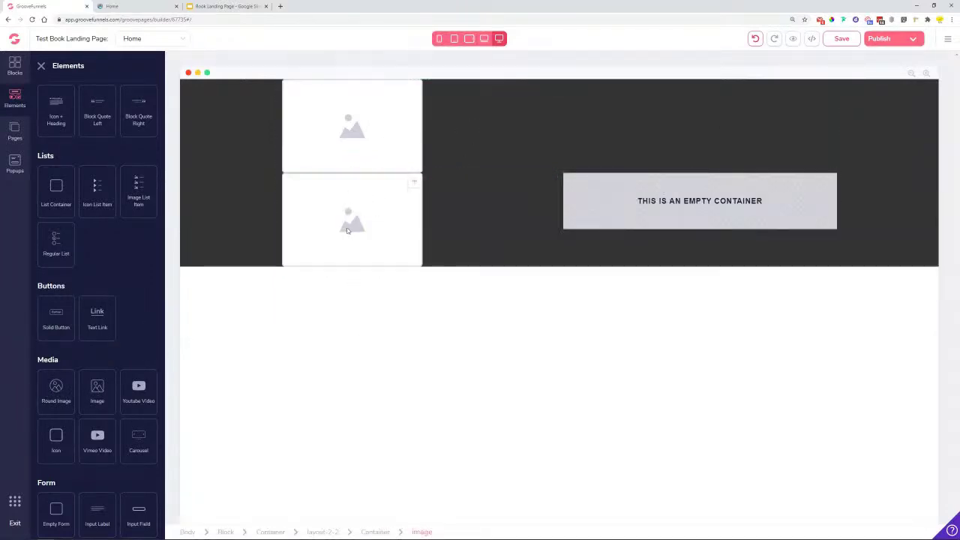
left_click(146, 6)
left_click_drag(478, 221, 760, 261)
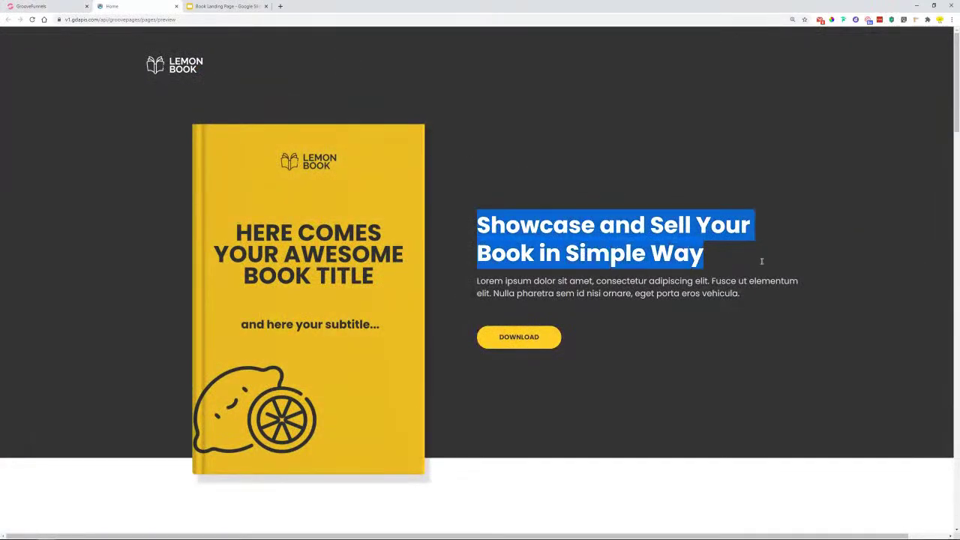
left_click_drag(469, 289, 527, 336)
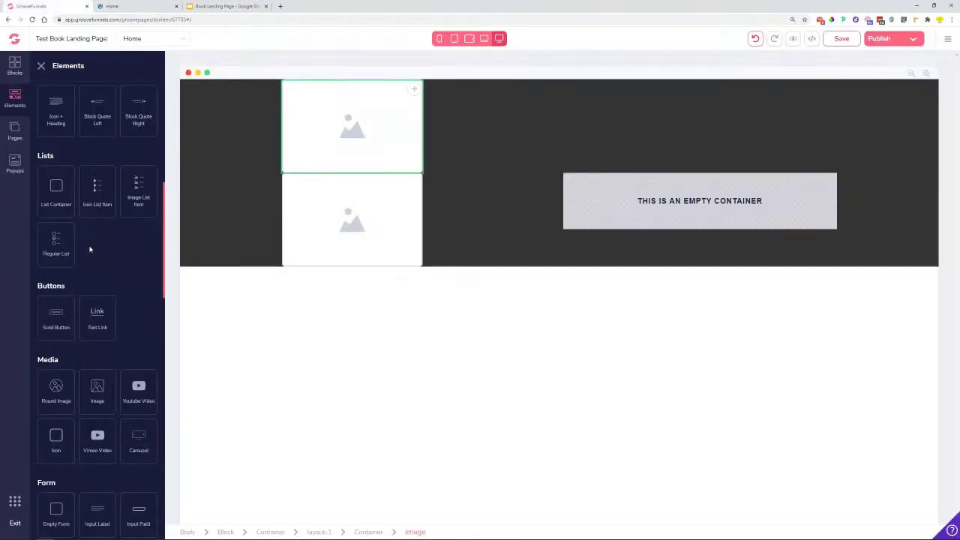
scroll(104, 295, "up", 5)
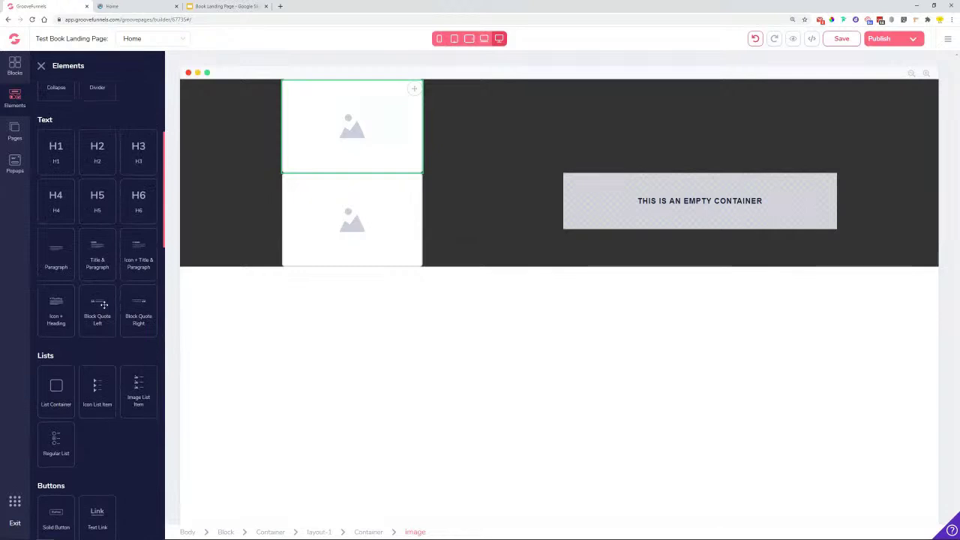
left_click_drag(95, 251, 660, 213)
Set the text color of both the title and the paragraph in the second column to white (#FFFFFF).
left_click(579, 180)
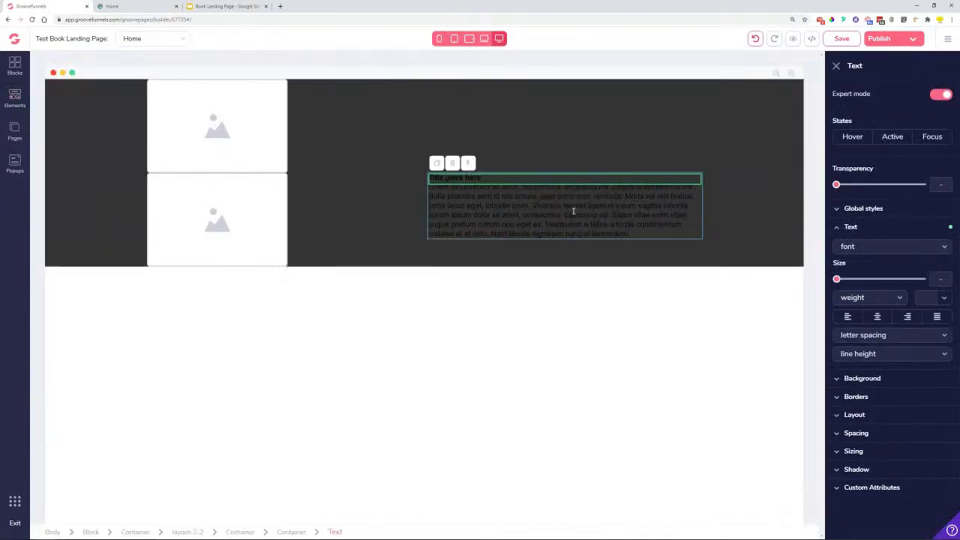
left_click(929, 297)
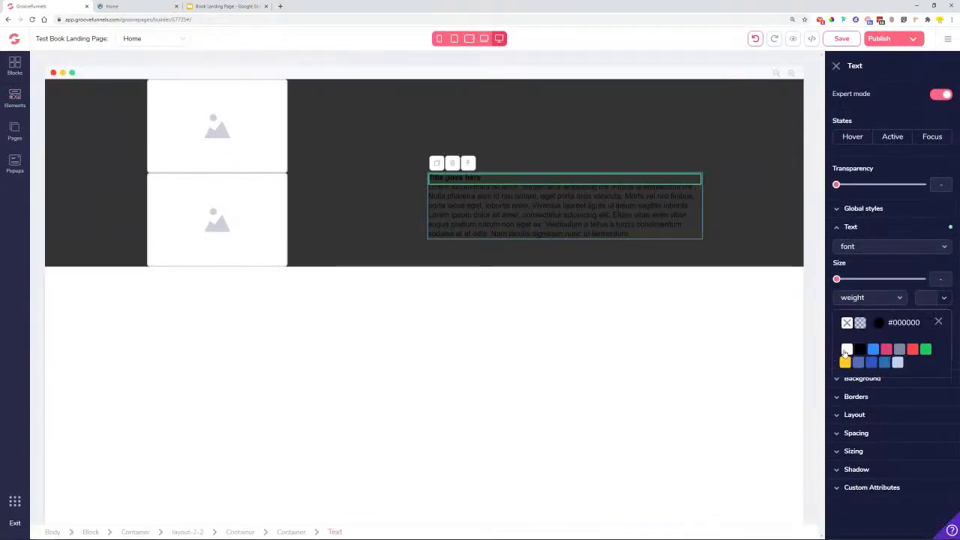
left_click(846, 350)
left_click(517, 218)
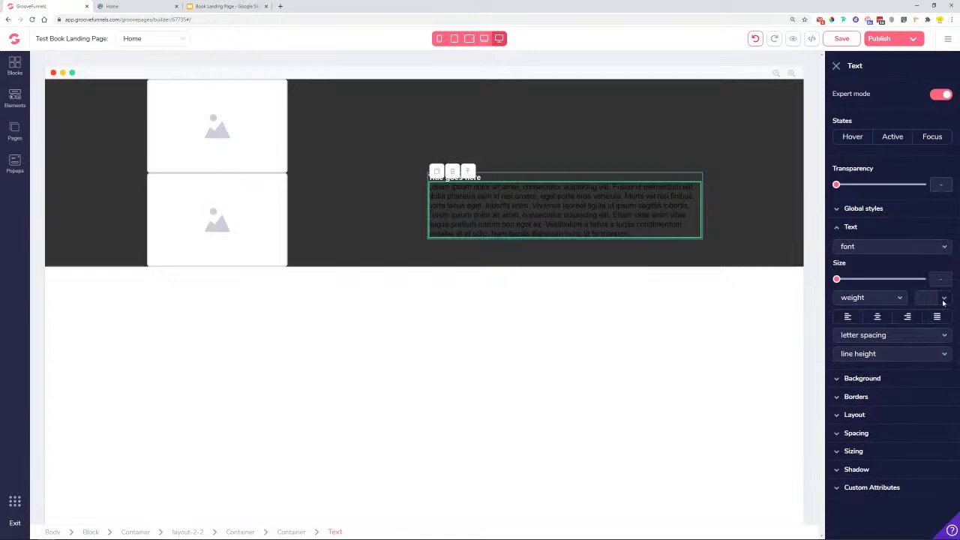
left_click(942, 299)
left_click(848, 350)
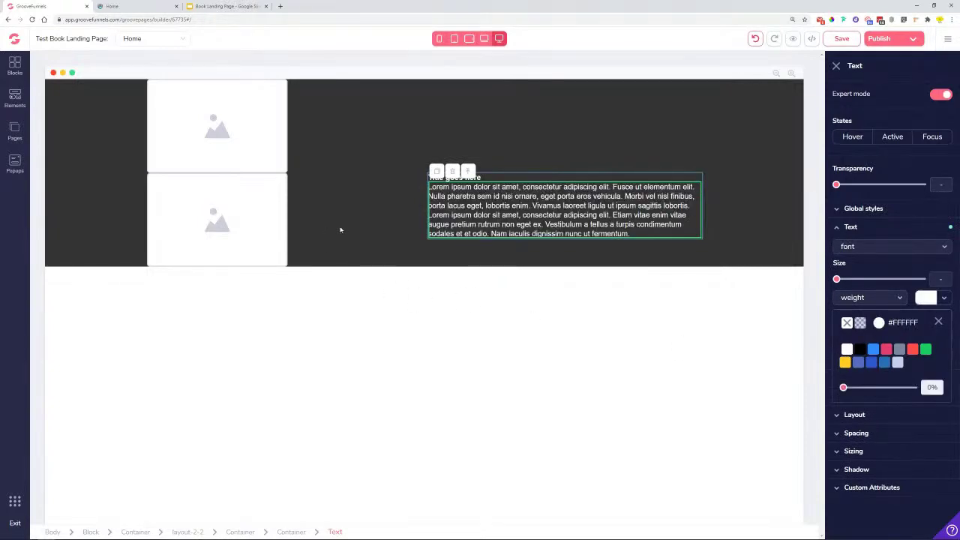
left_click(343, 234)
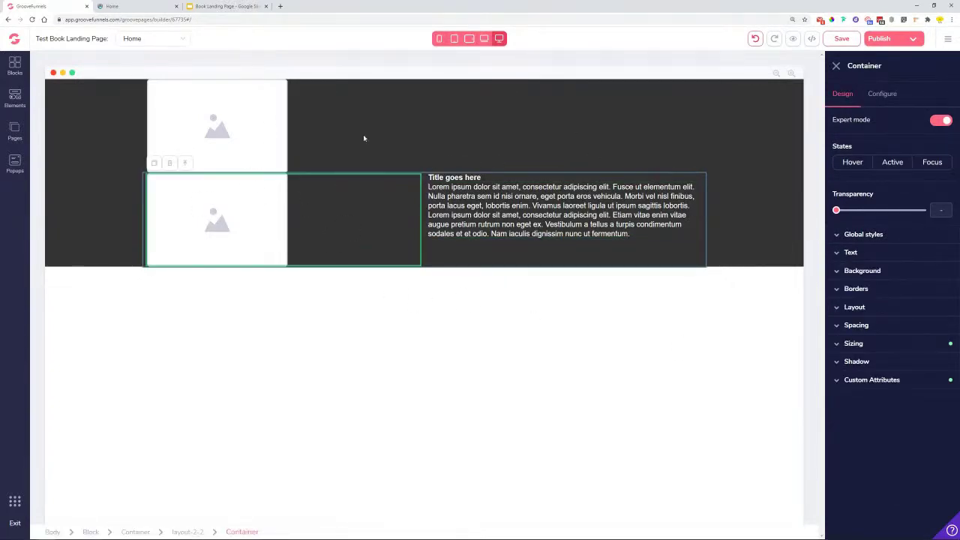
Check the sample page's hero section, add a Solid Button element below the paragraph, and save the page.
left_click(129, 6)
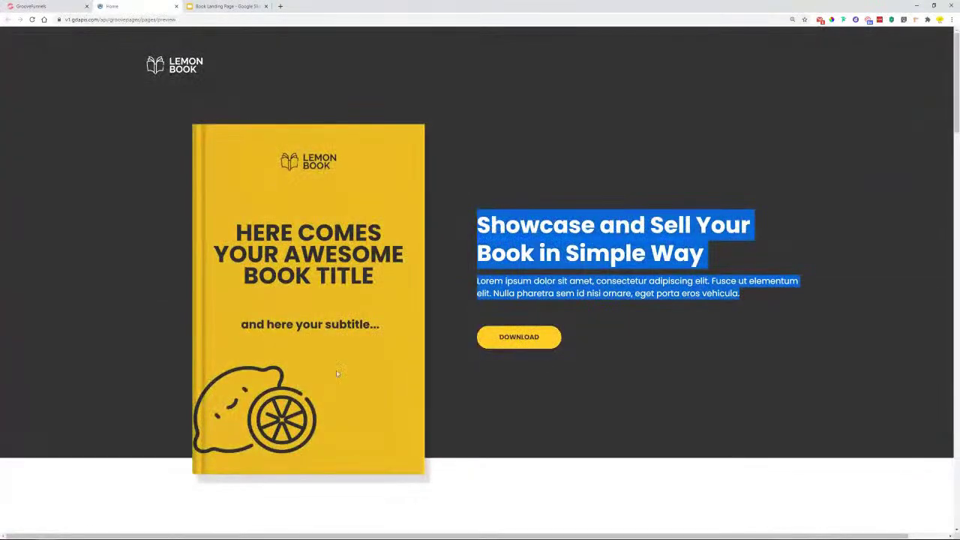
scroll(397, 127, "down", 10)
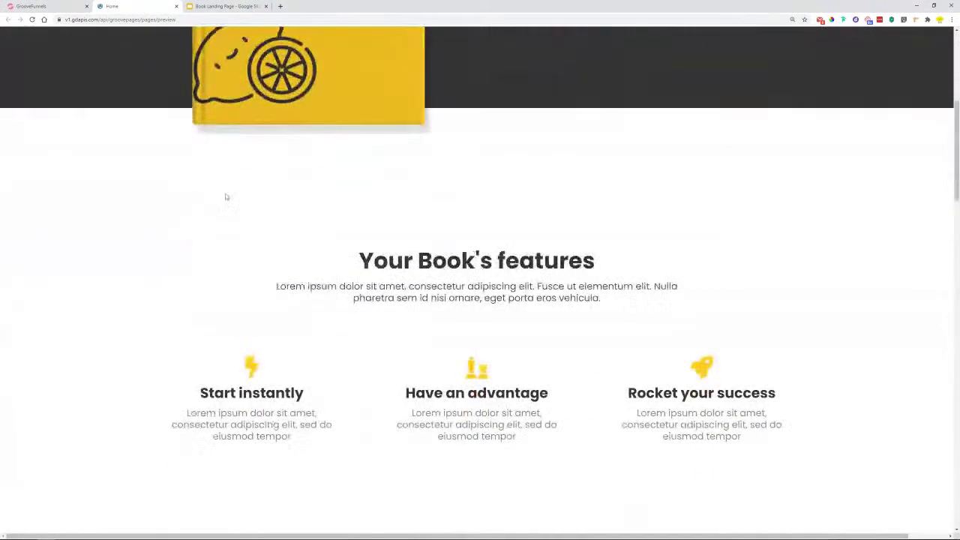
scroll(388, 325, "up", 15)
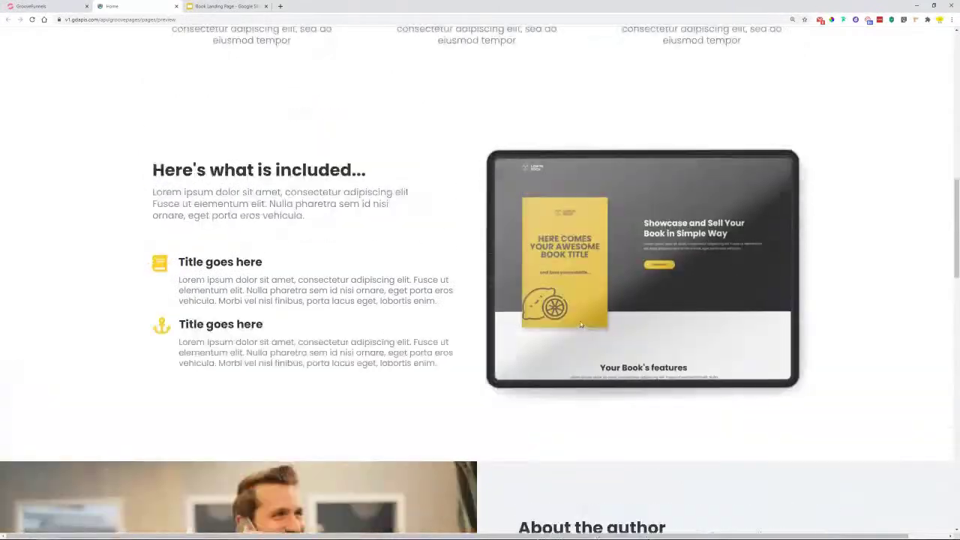
scroll(607, 300, "up", 1)
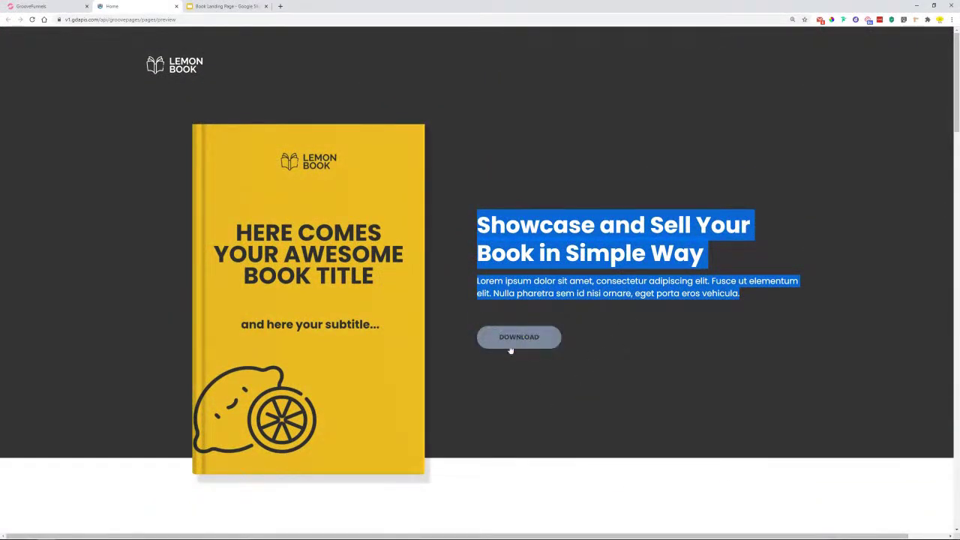
left_click(62, 7)
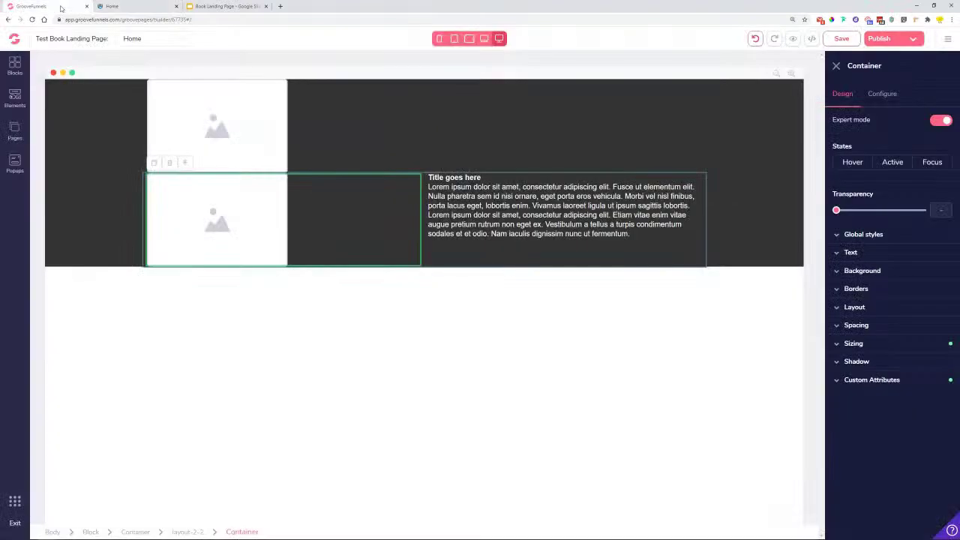
left_click(14, 105)
scroll(113, 186, "down", 5)
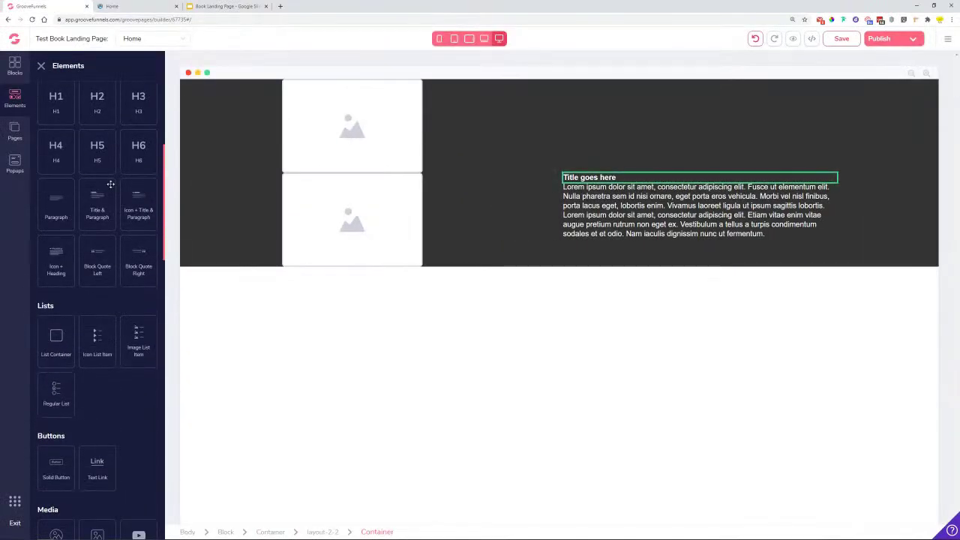
double_click(56, 287)
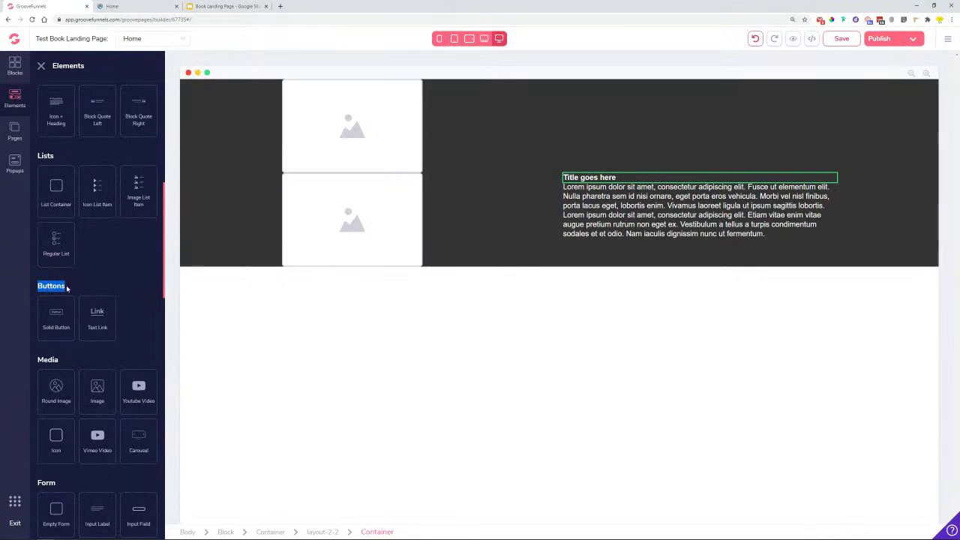
left_click_drag(55, 322, 611, 248)
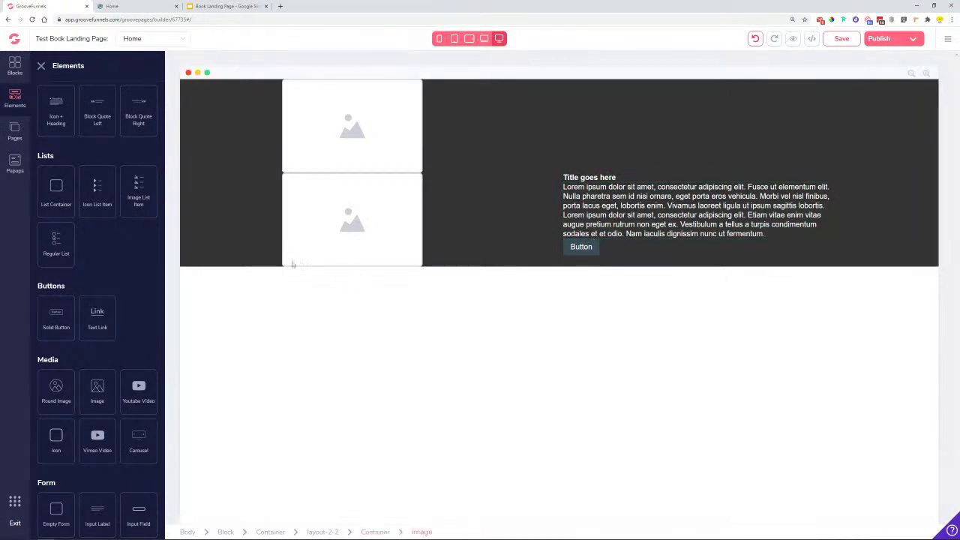
left_click(835, 39)
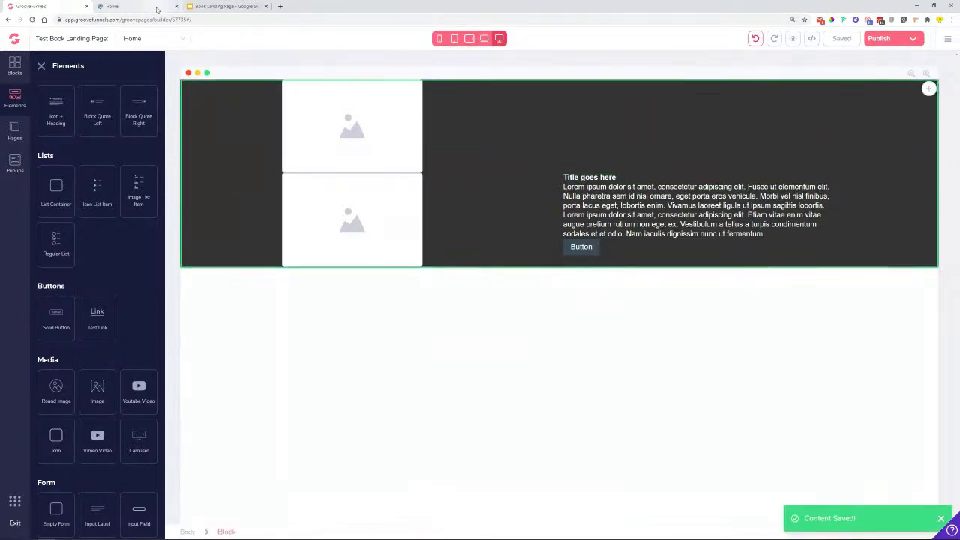
Add the Features wireframe block with a centered headline and three icon features in a row below the hero block.
key("ctrl+Tab")
scroll(193, 210, "down", 5)
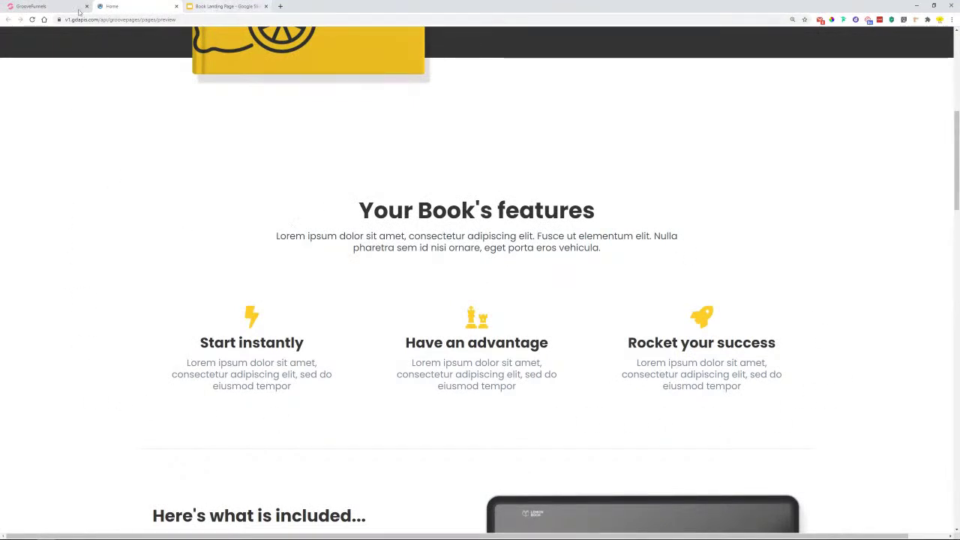
left_click(41, 5)
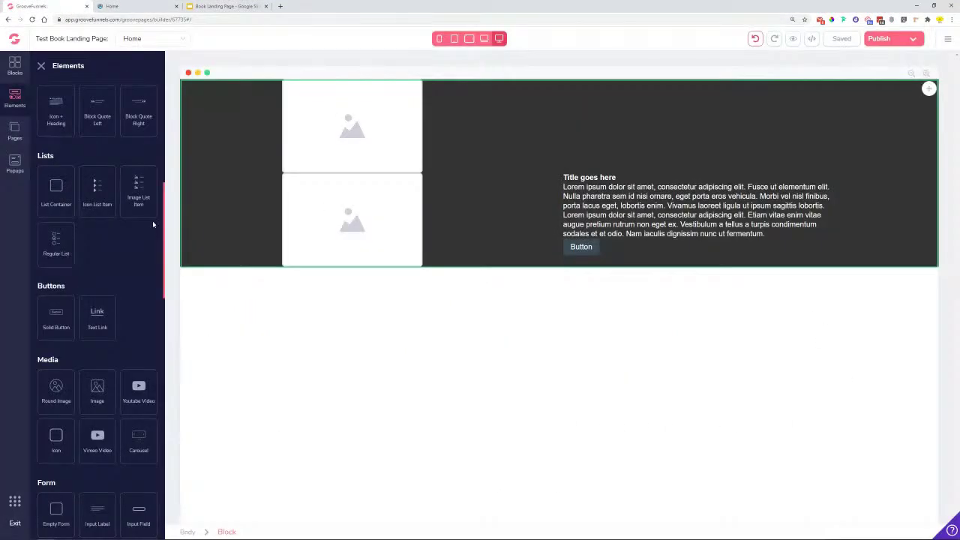
left_click(13, 71)
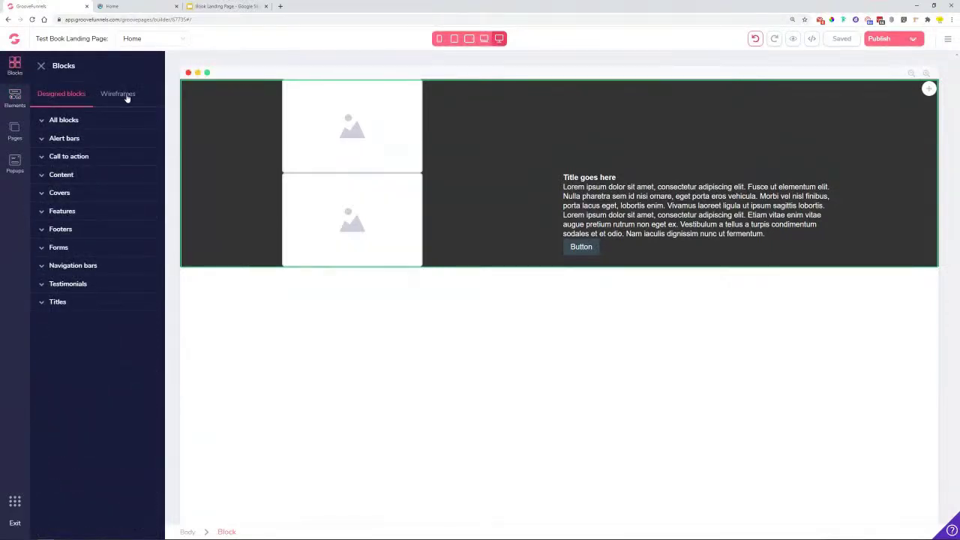
left_click(124, 99)
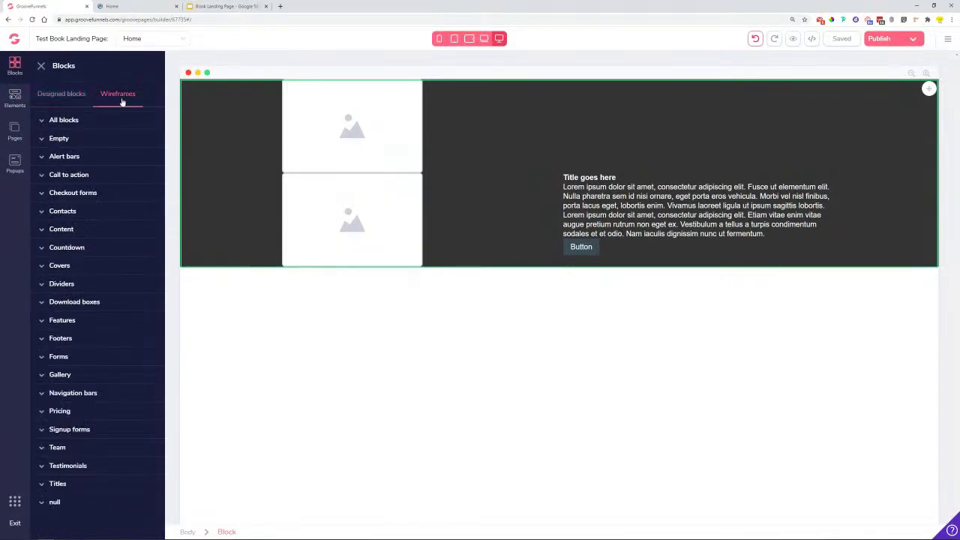
left_click(63, 320)
scroll(105, 315, "down", 10)
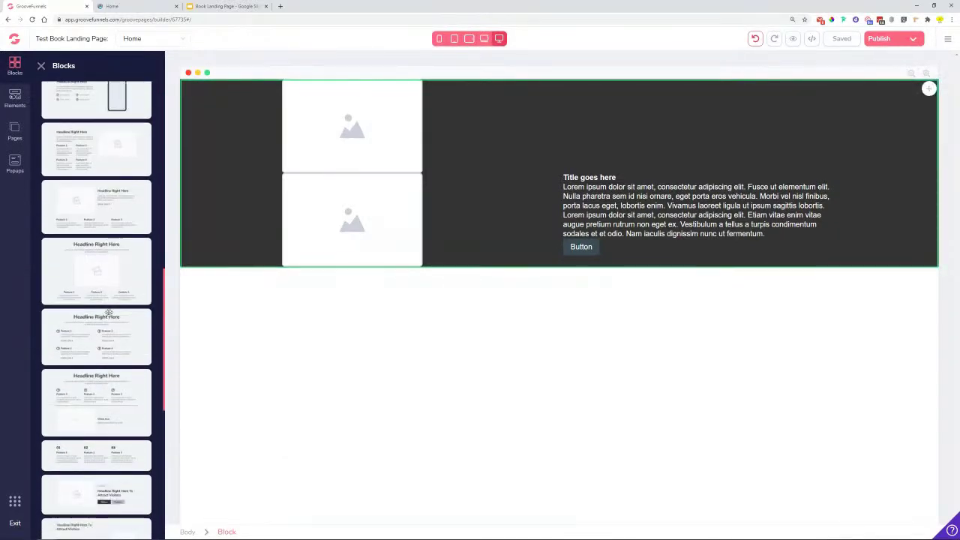
scroll(108, 312, "down", 6)
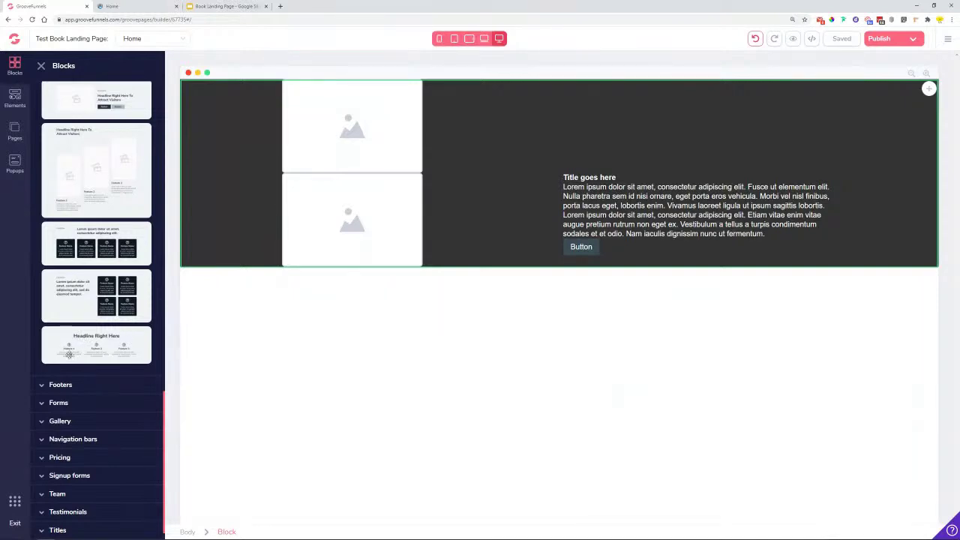
left_click_drag(93, 344, 427, 337)
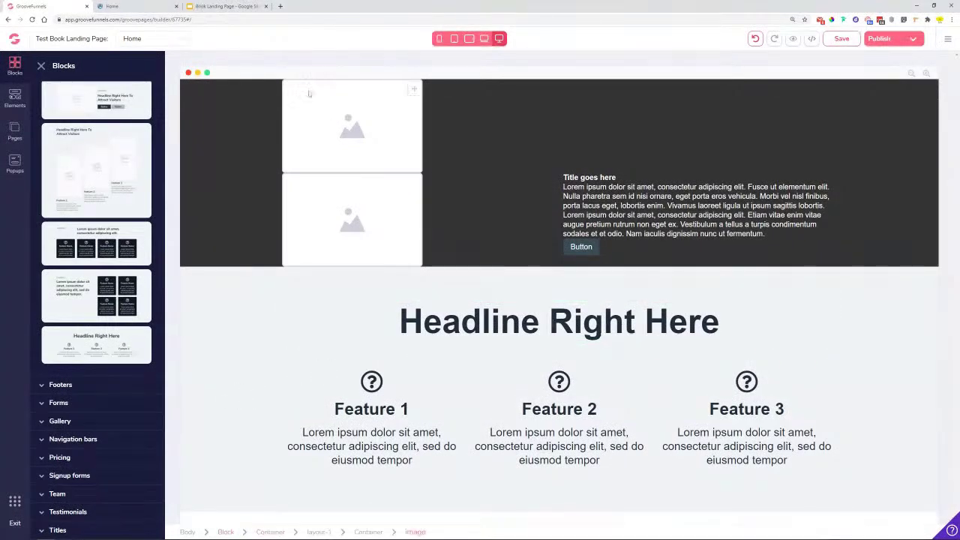
Add an empty container below the three features, matching the sample page, and place a Divider element in it.
left_click(119, 6)
scroll(255, 235, "down", 2)
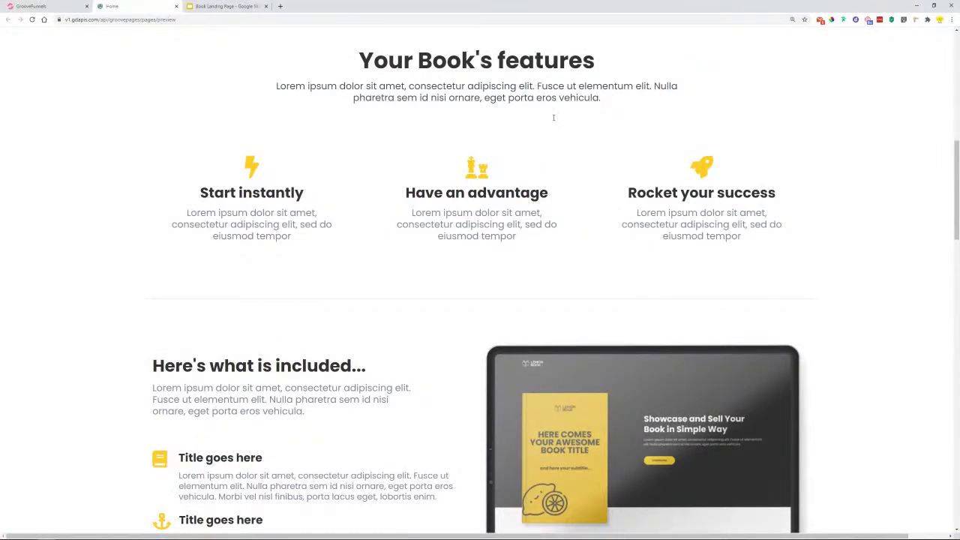
scroll(463, 194, "up", 3)
scroll(483, 204, "down", 4)
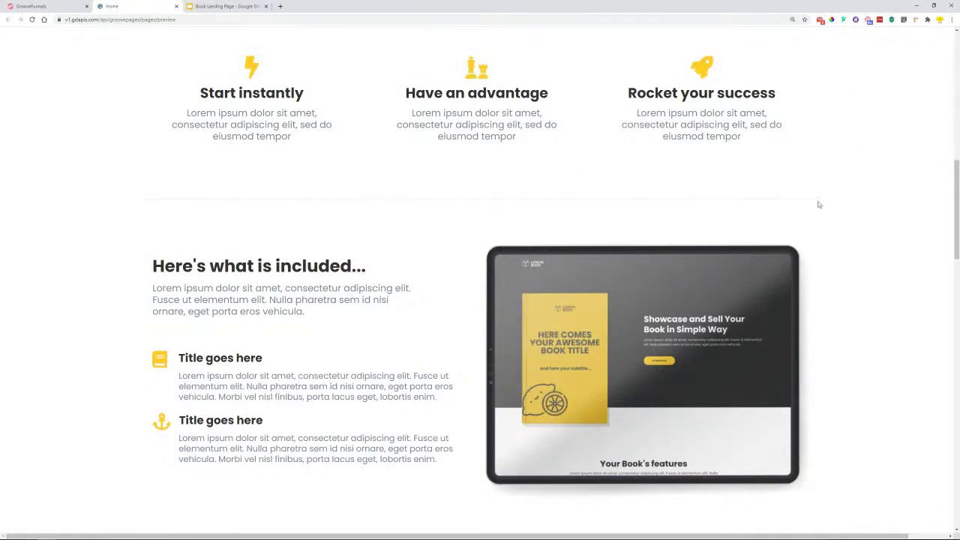
key("ctrl+shift+Tab")
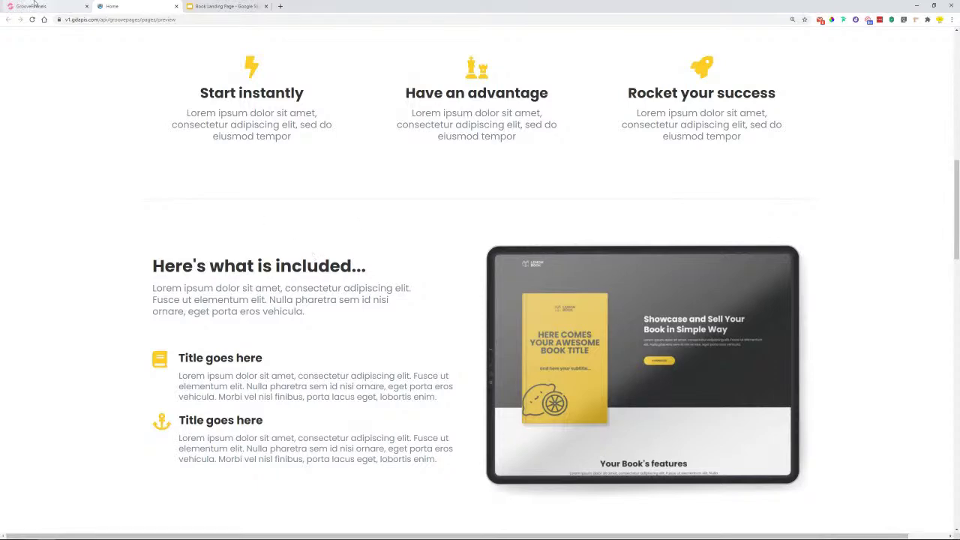
left_click(828, 308)
left_click(14, 97)
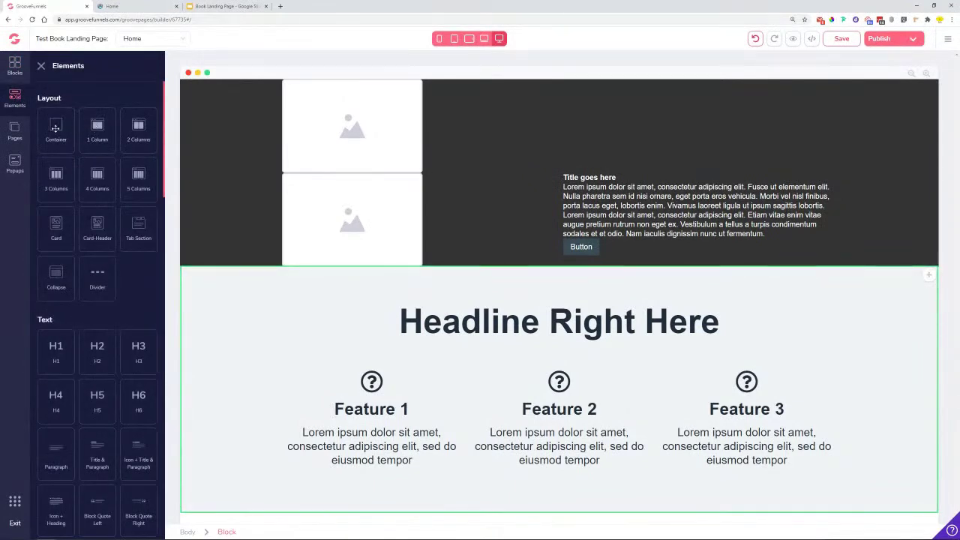
left_click_drag(56, 126, 579, 491)
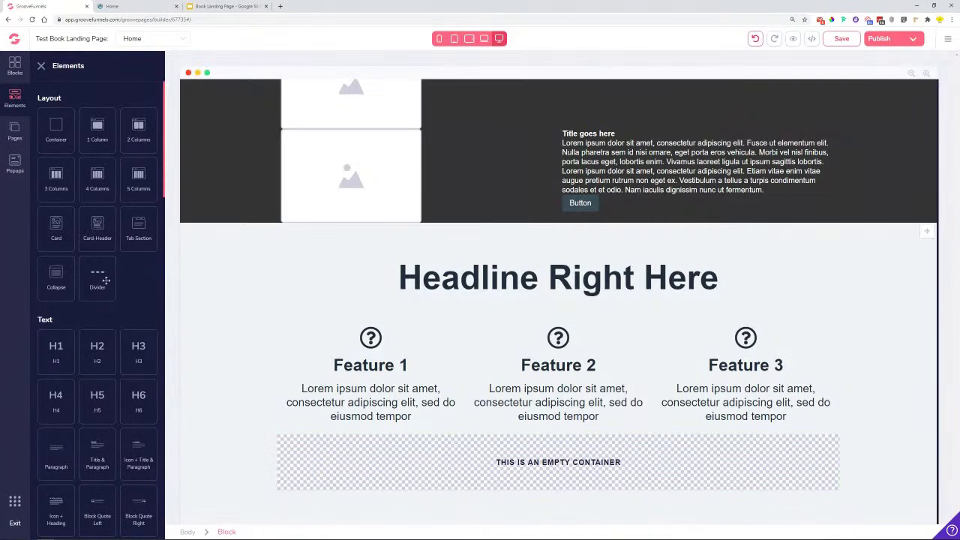
left_click_drag(99, 276, 488, 475)
left_click(473, 486)
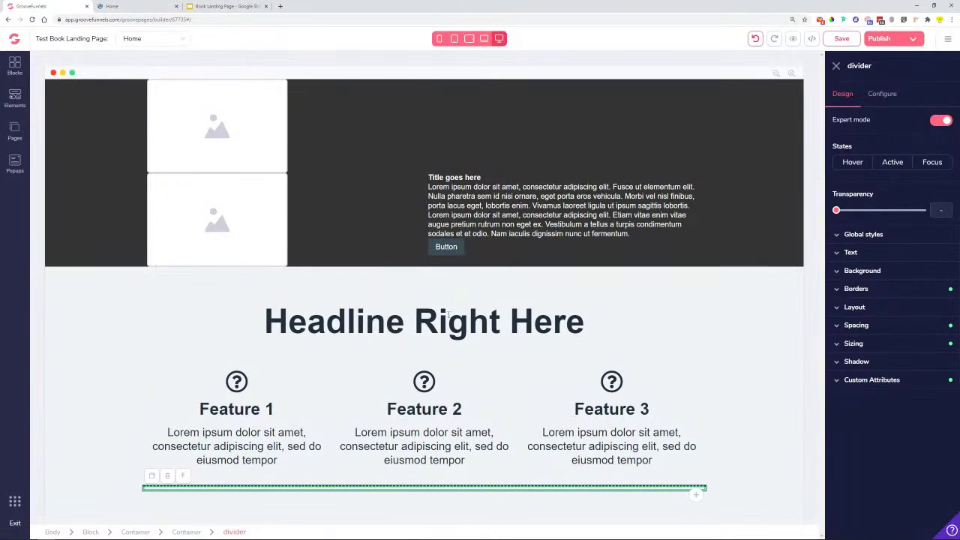
Check the sample page's next section and add the Call to action wireframe block with headline, paragraph, button and side image below the features.
left_click(128, 6)
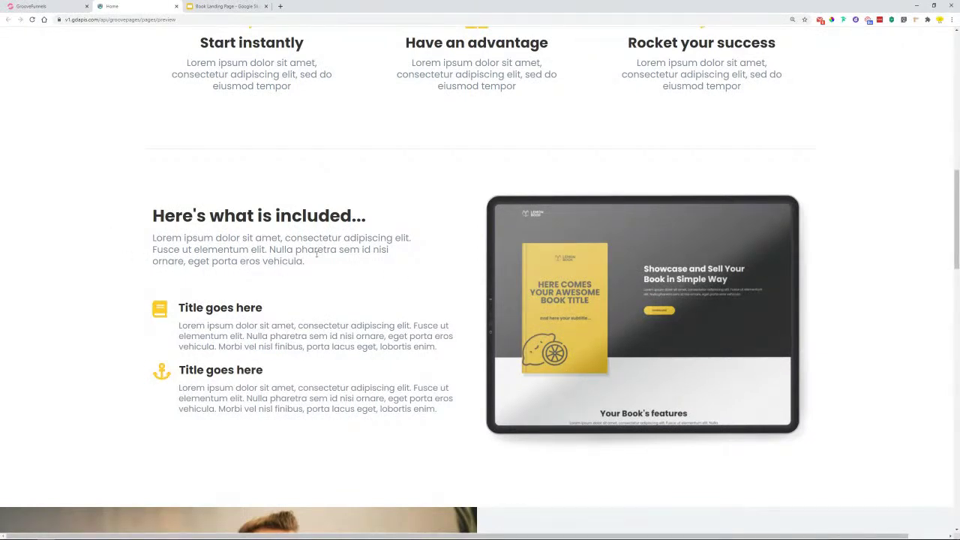
left_click(29, 7)
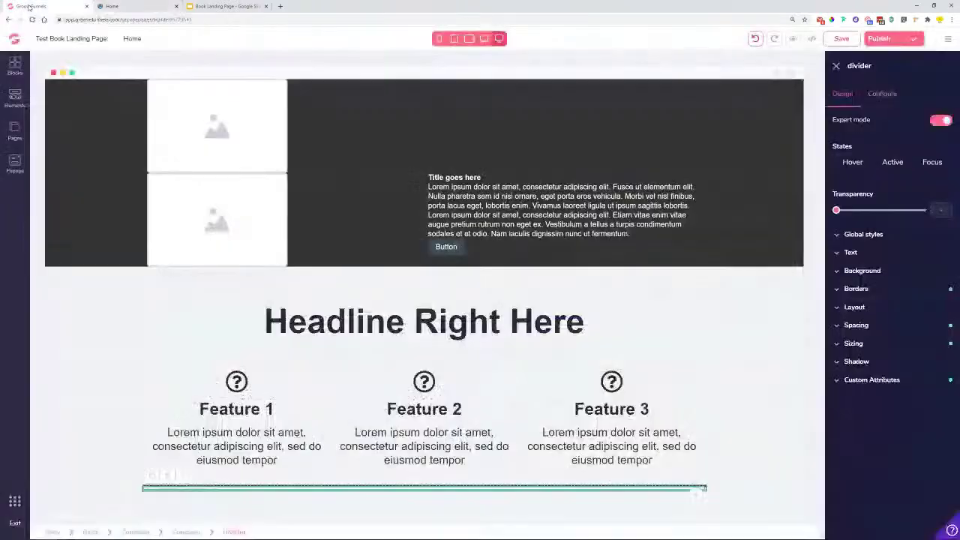
left_click(9, 71)
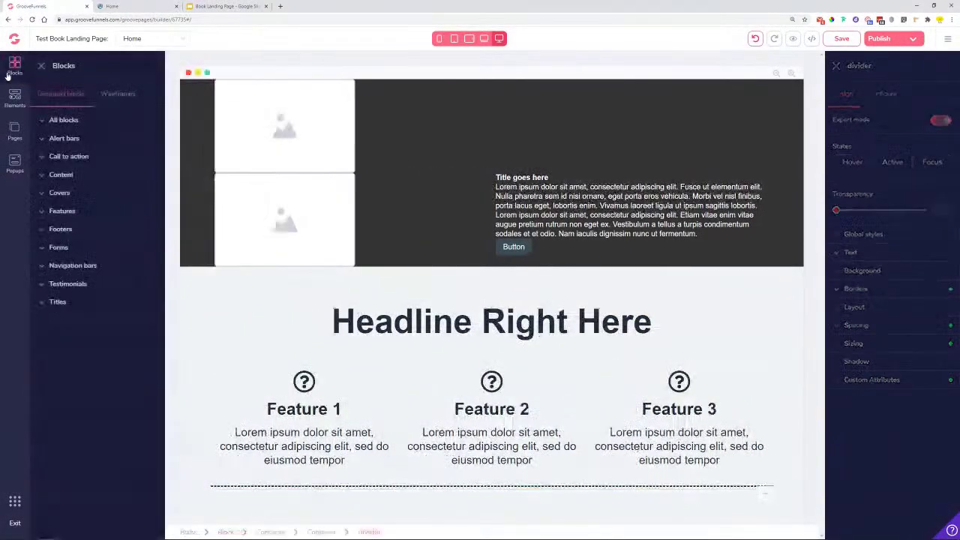
left_click(116, 98)
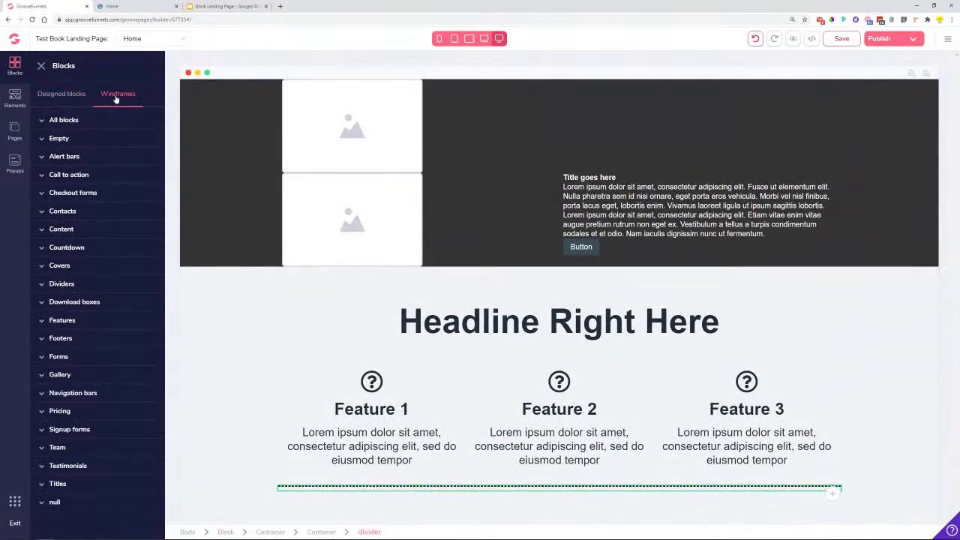
left_click(62, 180)
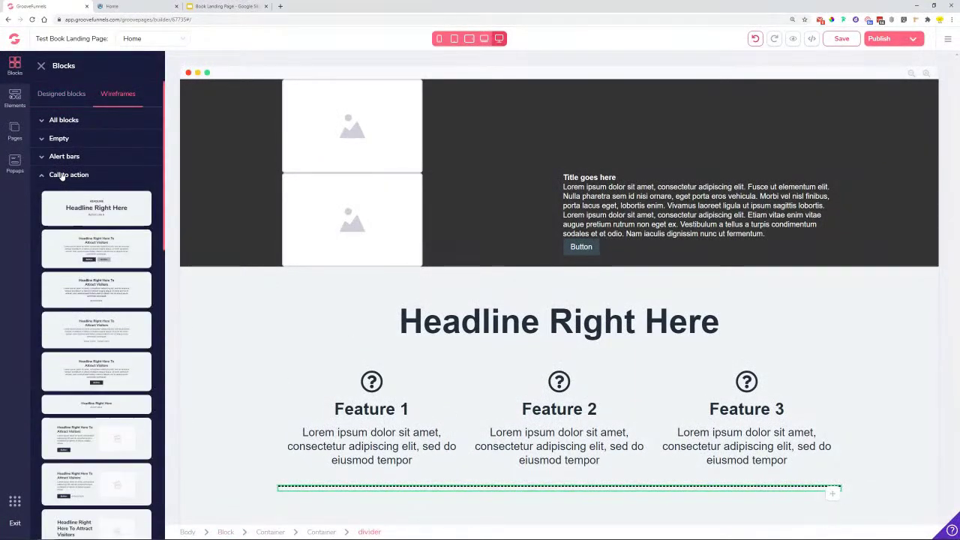
scroll(89, 236, "down", 5)
scroll(90, 240, "down", 2)
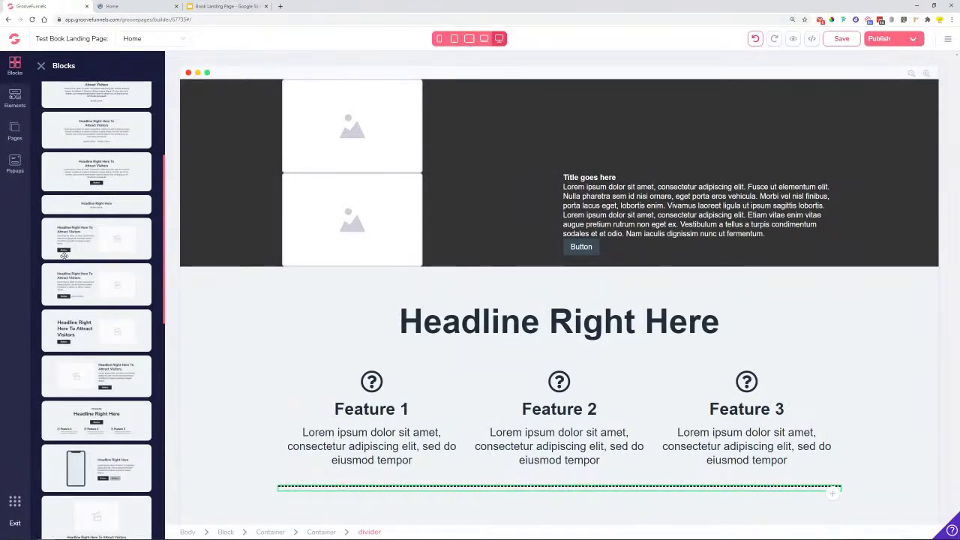
left_click_drag(73, 248, 433, 497)
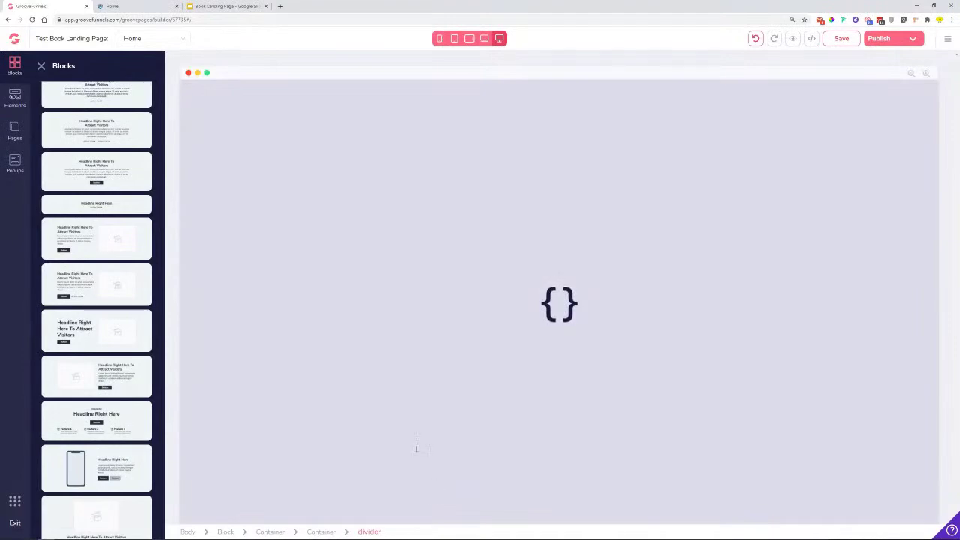
scroll(390, 398, "down", 4)
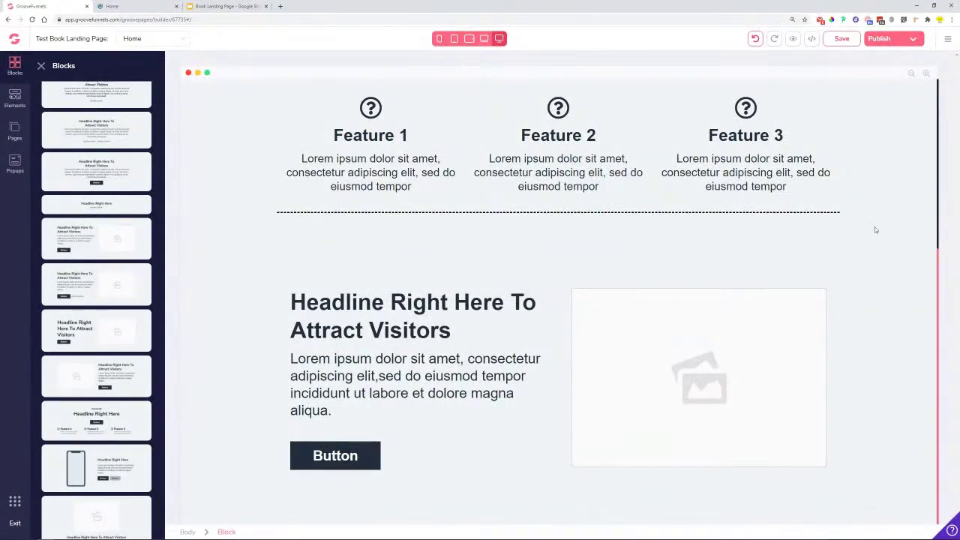
scroll(255, 225, "up", 4)
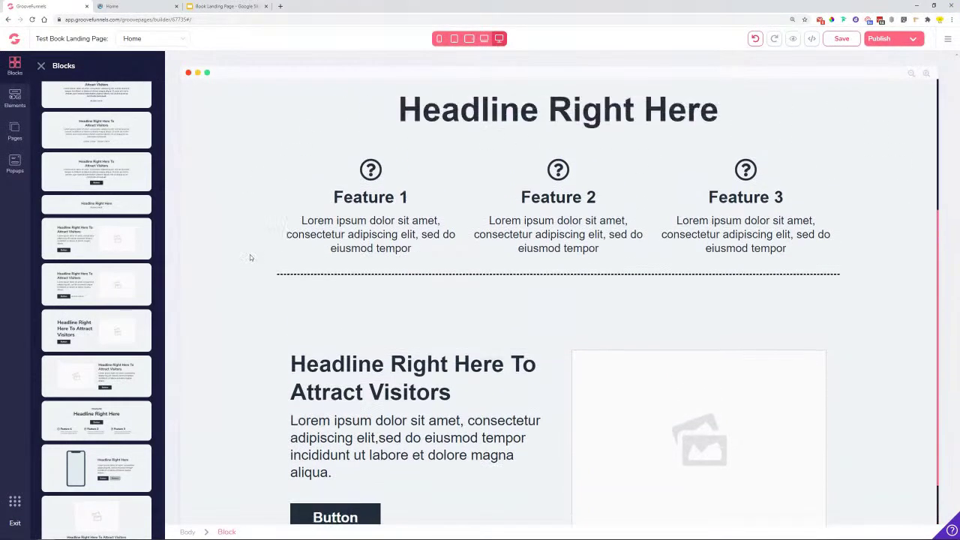
Set the background color of the features block to white (#FFFFFF).
scroll(272, 285, "down", 2)
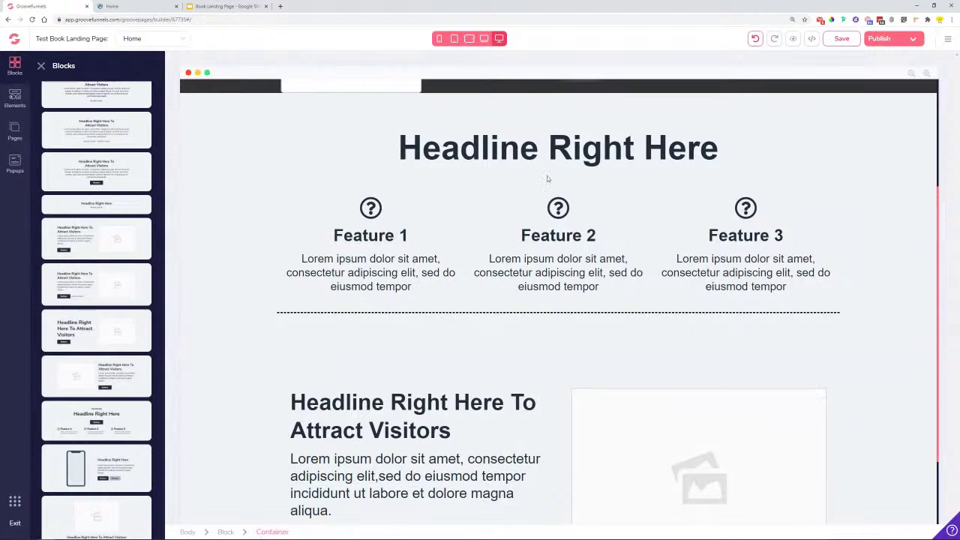
left_click(212, 247)
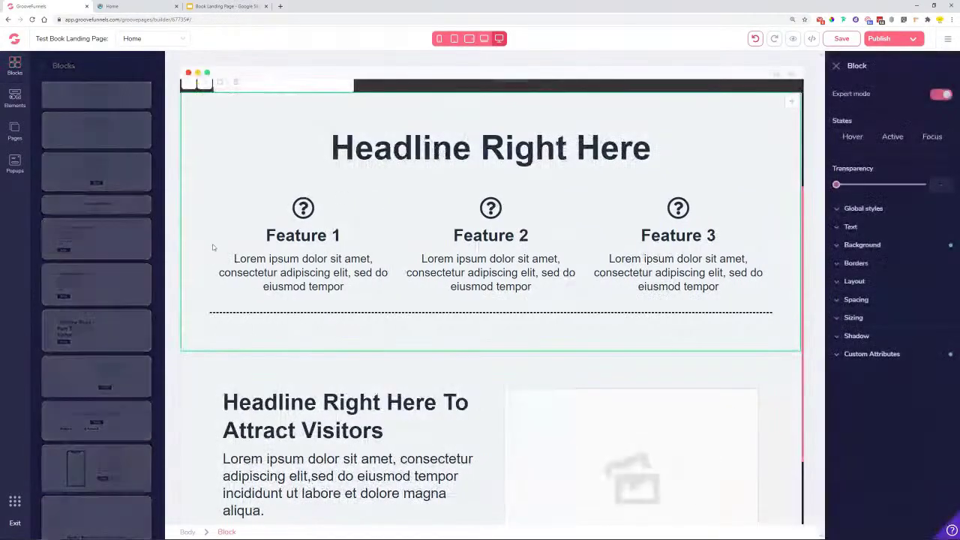
left_click(859, 246)
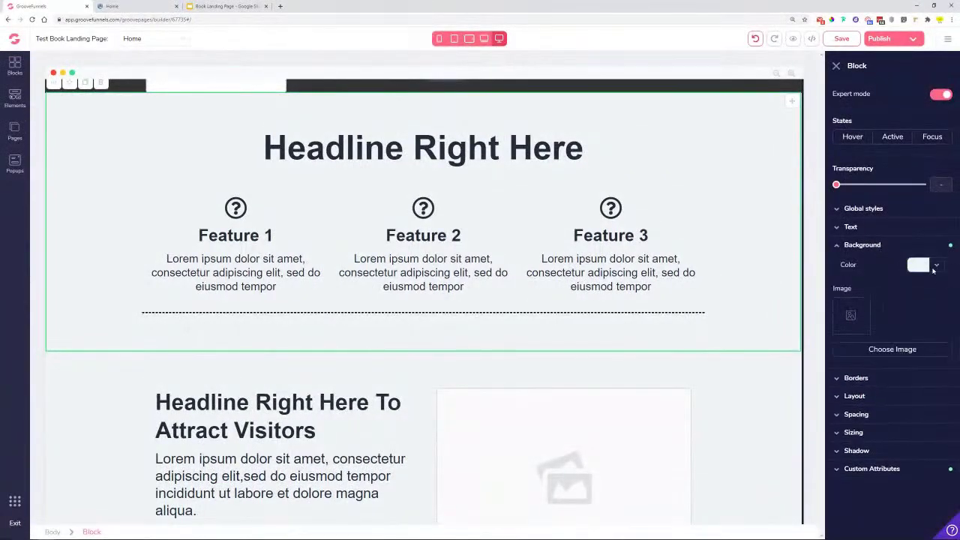
left_click(918, 264)
left_click(839, 317)
scroll(101, 303, "down", 2)
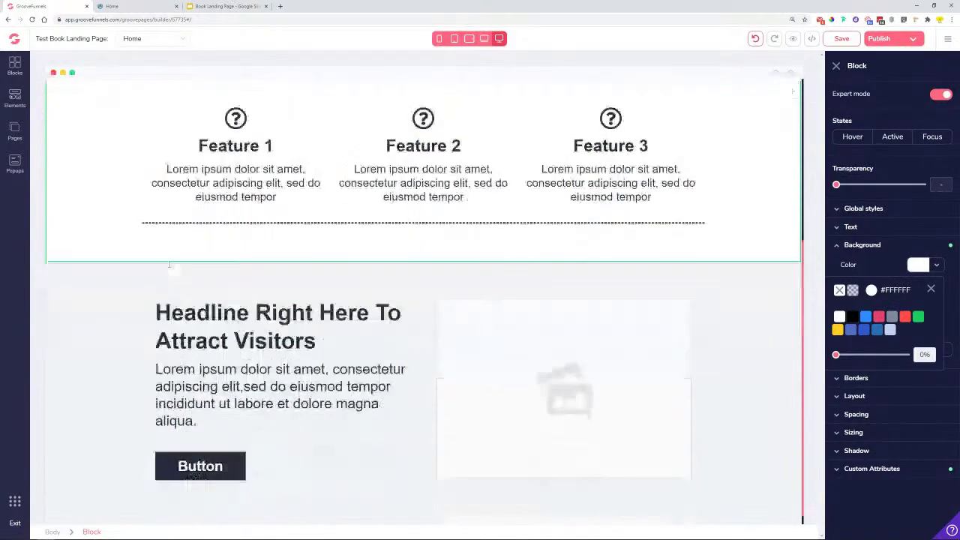
Set the background color of the call-to-action block below the features to white (#FFFFFF).
left_click(309, 304)
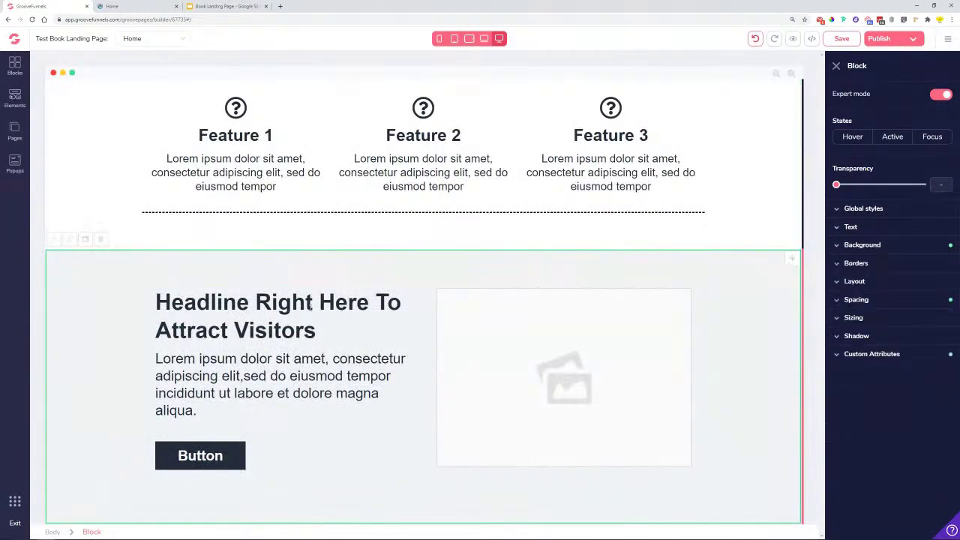
left_click(862, 245)
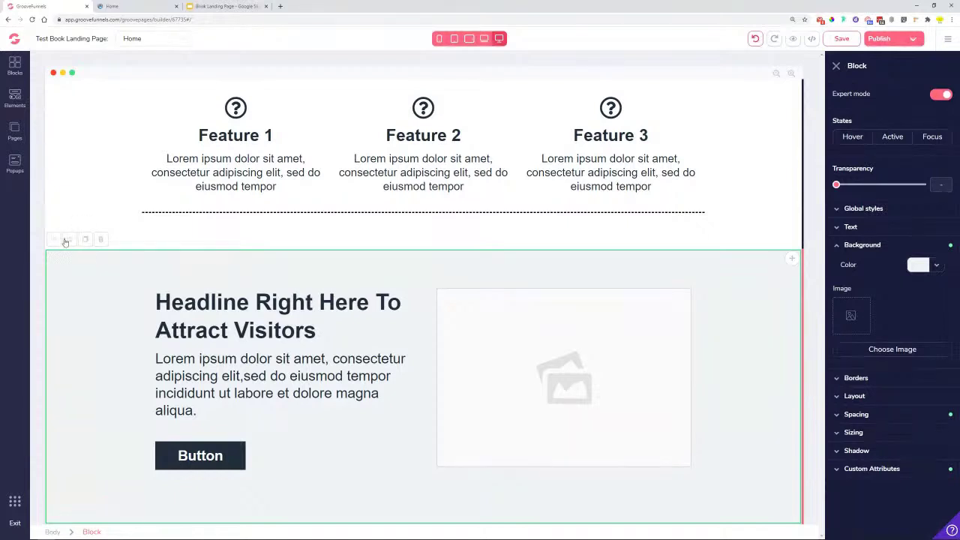
double_click(856, 65)
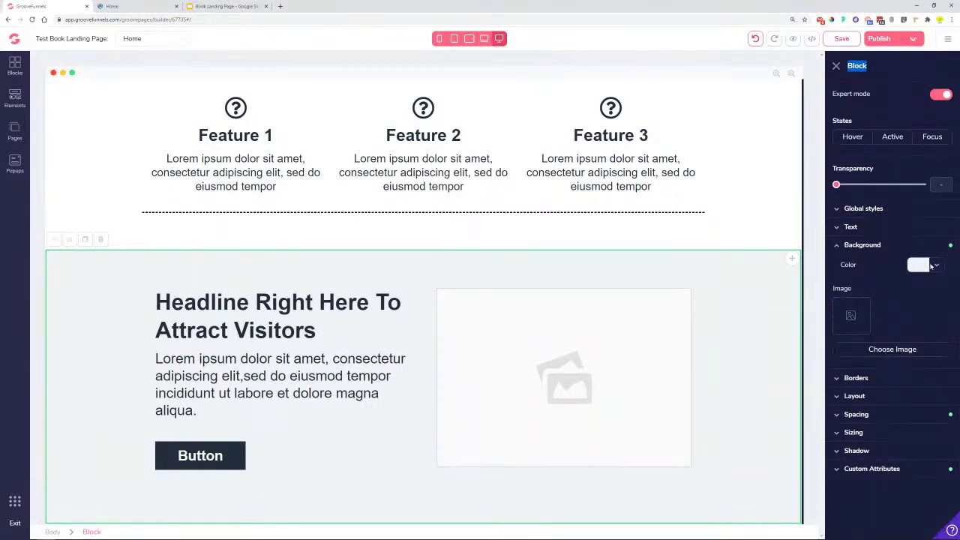
left_click(930, 265)
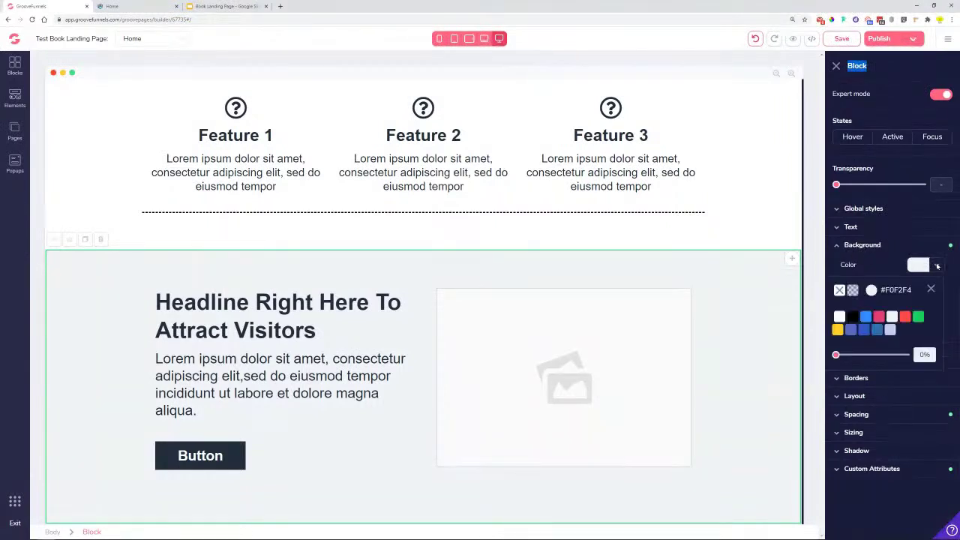
left_click(839, 316)
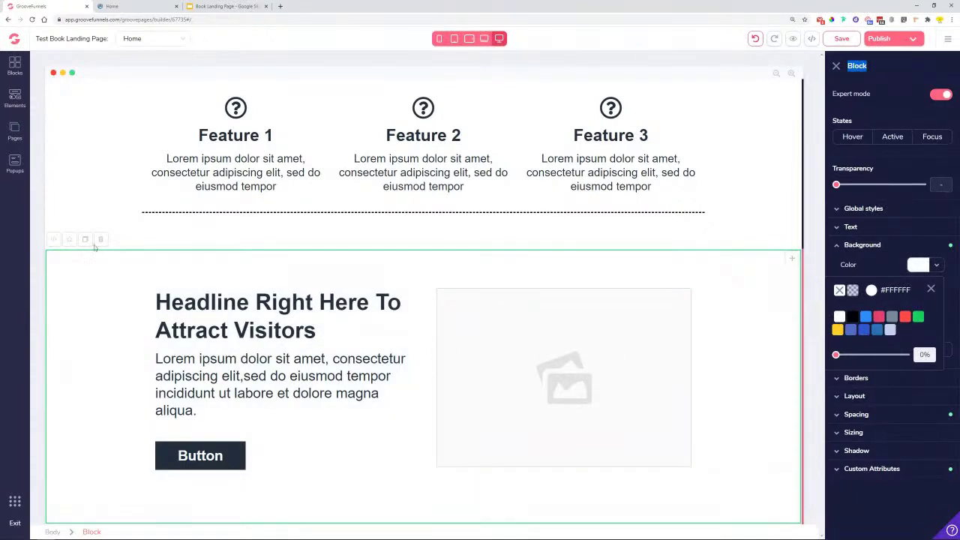
left_click(76, 125)
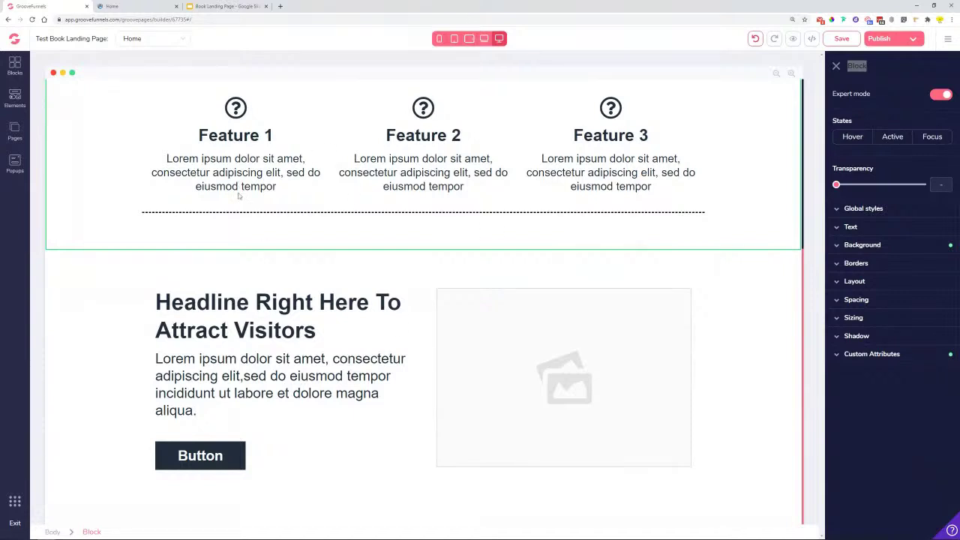
Compare with the sample page's "Here's what is included..." section and delete the button from the call-to-action block.
left_click(136, 9)
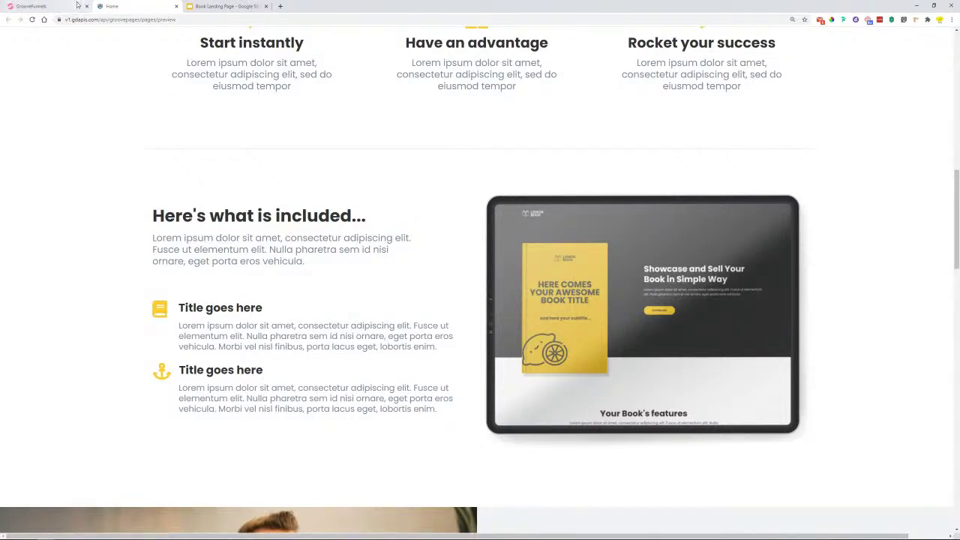
key("ctrl+shift+Tab")
left_click(200, 458)
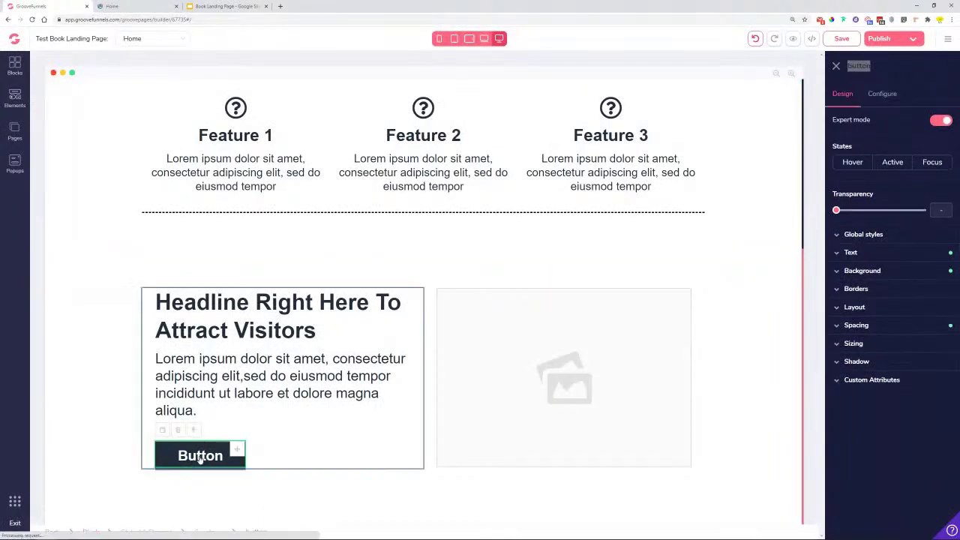
left_click(178, 432)
left_click(502, 297)
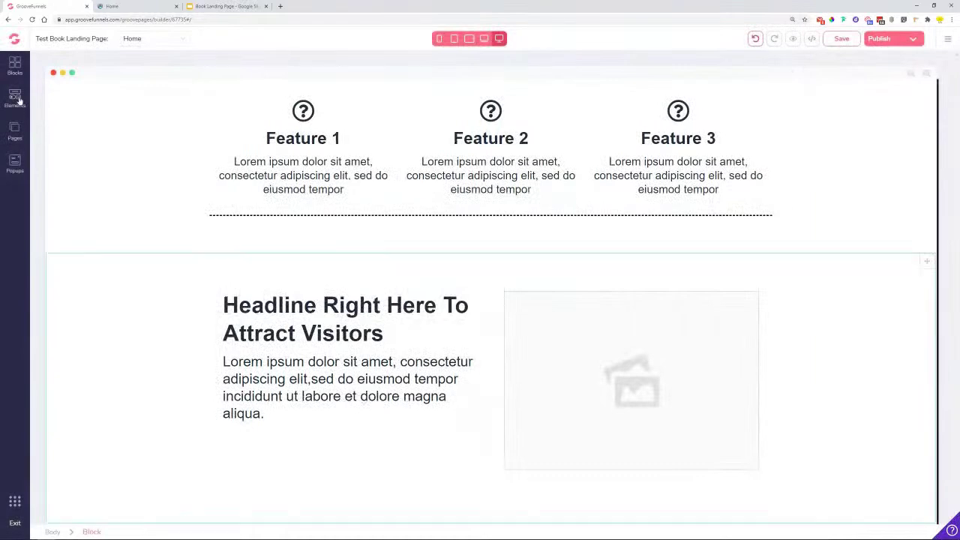
Try an Icon List Item element below the call-to-action paragraph, and delete it again.
left_click(14, 98)
scroll(101, 345, "down", 5)
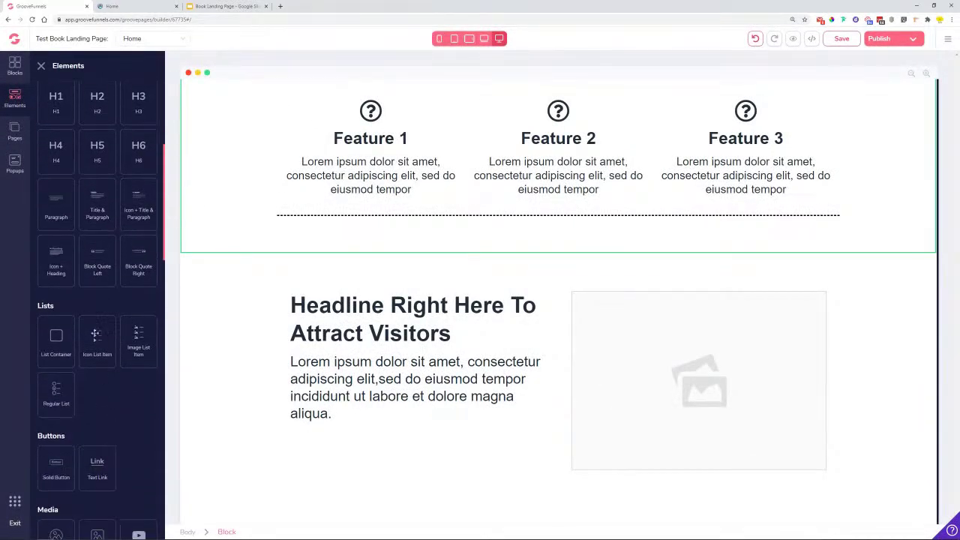
left_click_drag(96, 333, 330, 449)
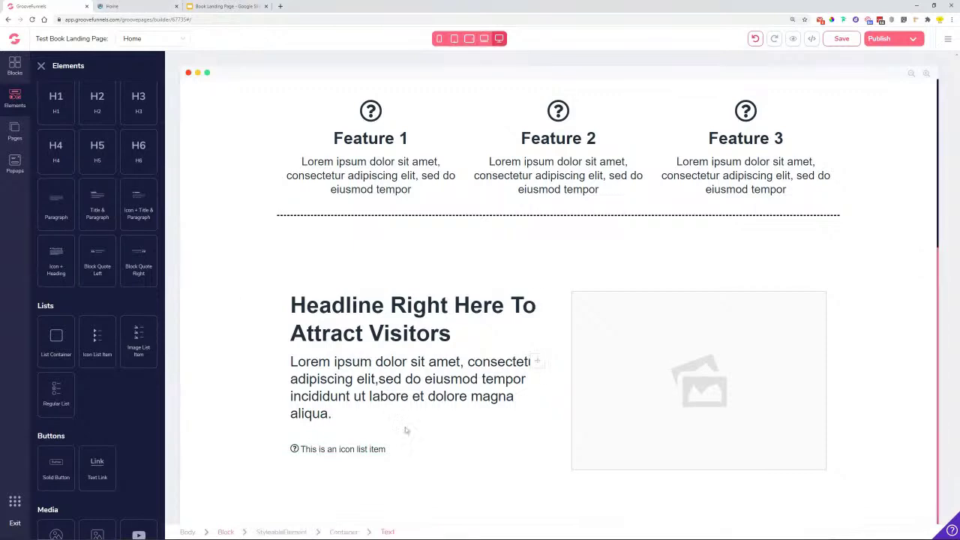
left_click(390, 454)
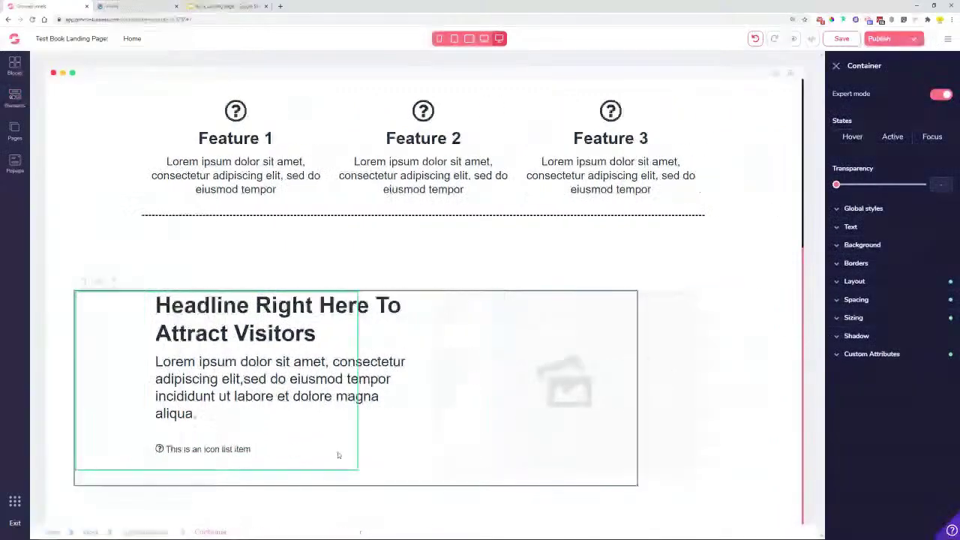
left_click(199, 449)
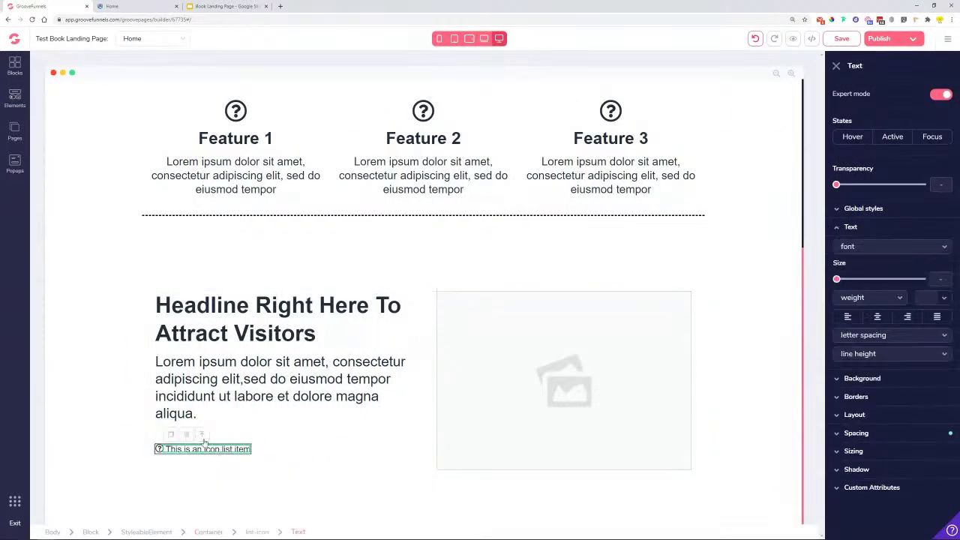
left_click(201, 435)
left_click(178, 433)
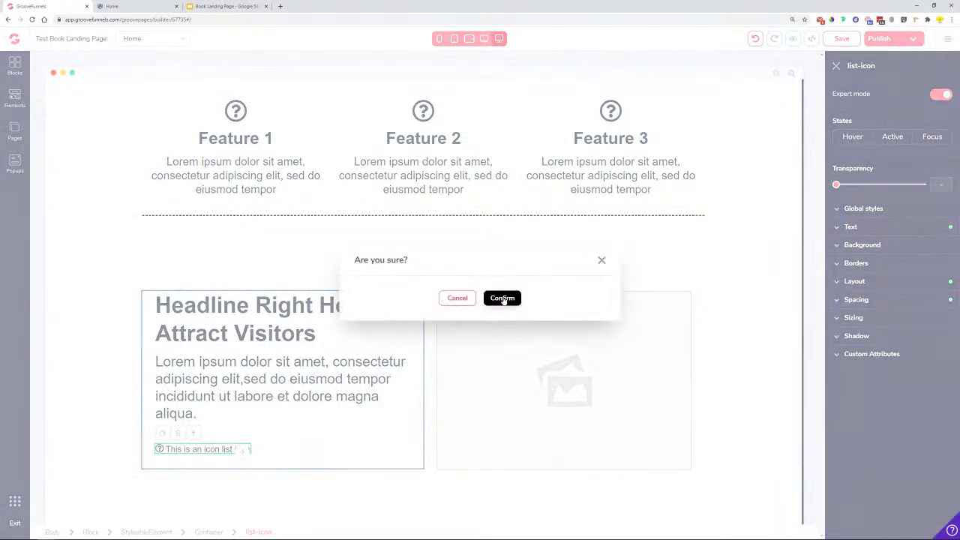
left_click(502, 299)
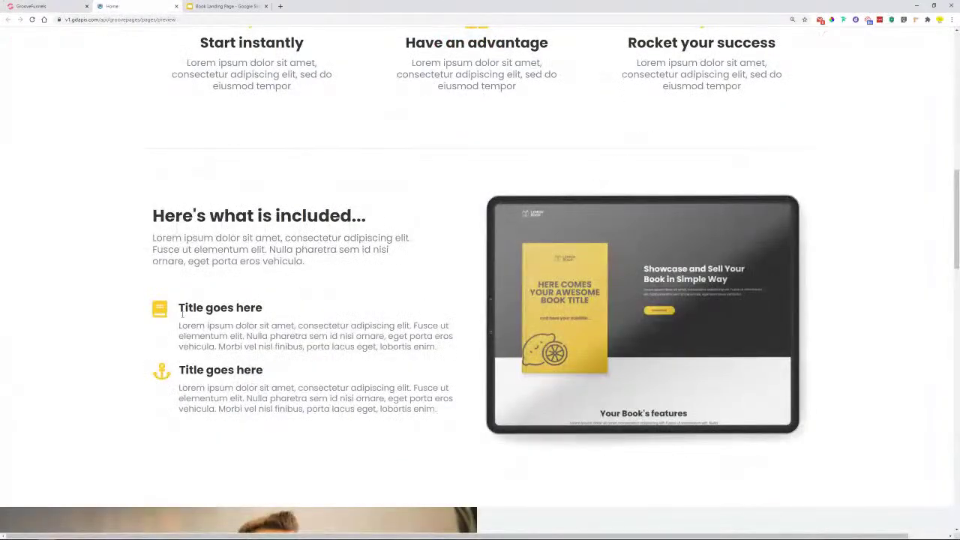
Check the sample page's icon items and add an Icon + Title & Paragraph element below the call-to-action paragraph.
left_click_drag(182, 308, 257, 309)
left_click_drag(191, 336, 266, 336)
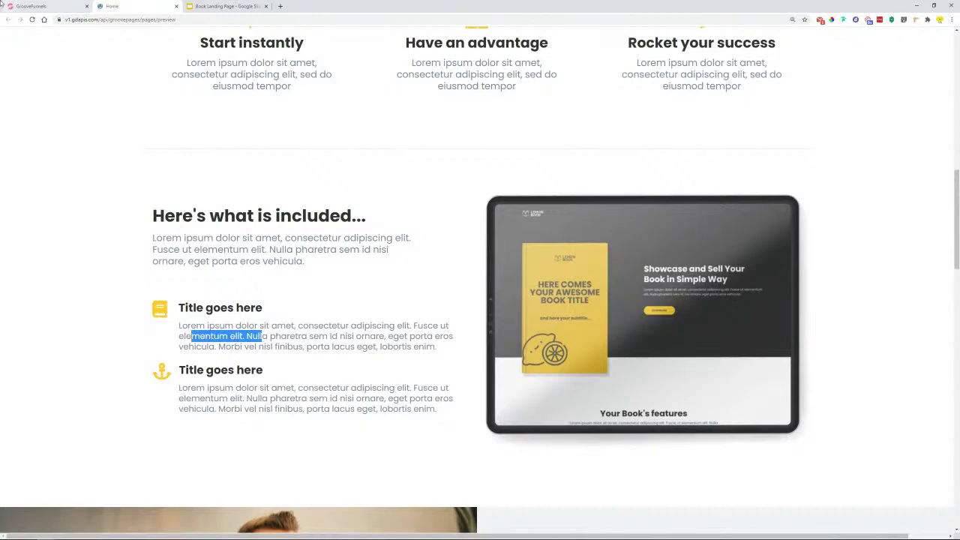
left_click(23, 6)
left_click(14, 105)
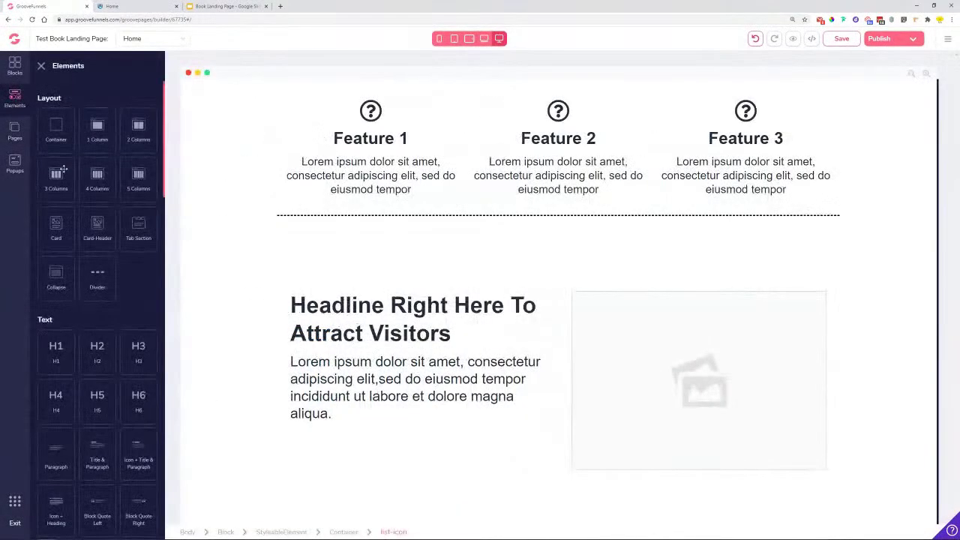
scroll(139, 376, "down", 3)
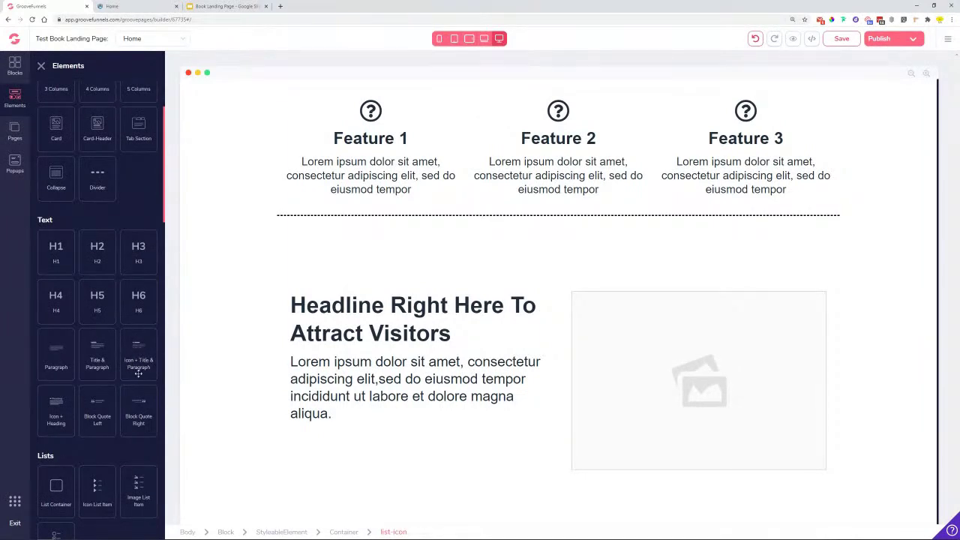
left_click_drag(137, 353, 352, 477)
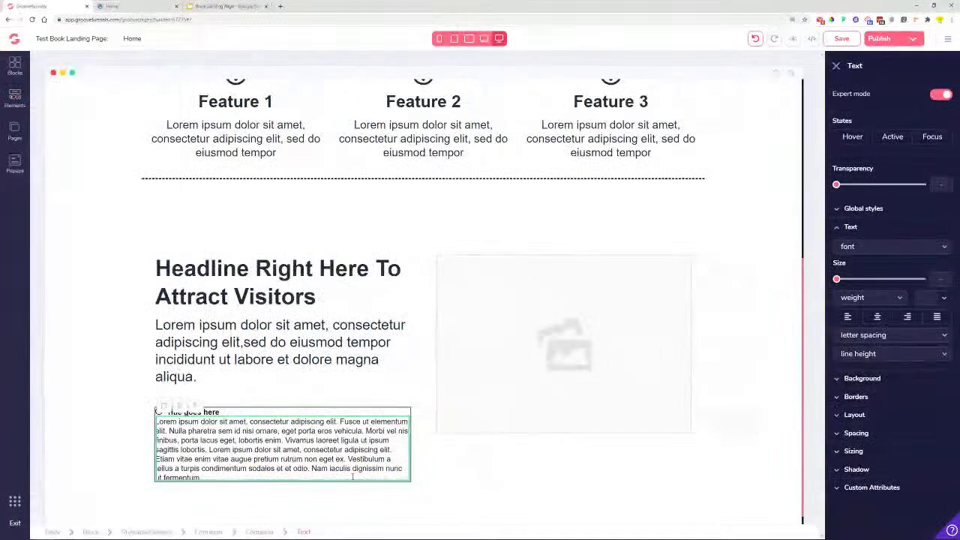
Shorten the icon element's paragraph to end after "sagittis lobortis." and compare the section with the sample page.
left_click_drag(208, 450, 218, 474)
key("BackSpace")
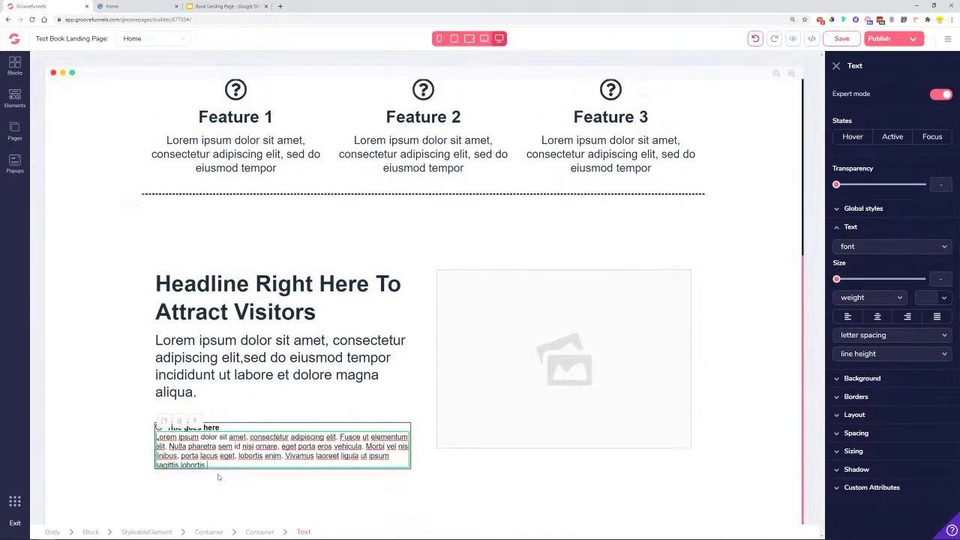
left_click(285, 411)
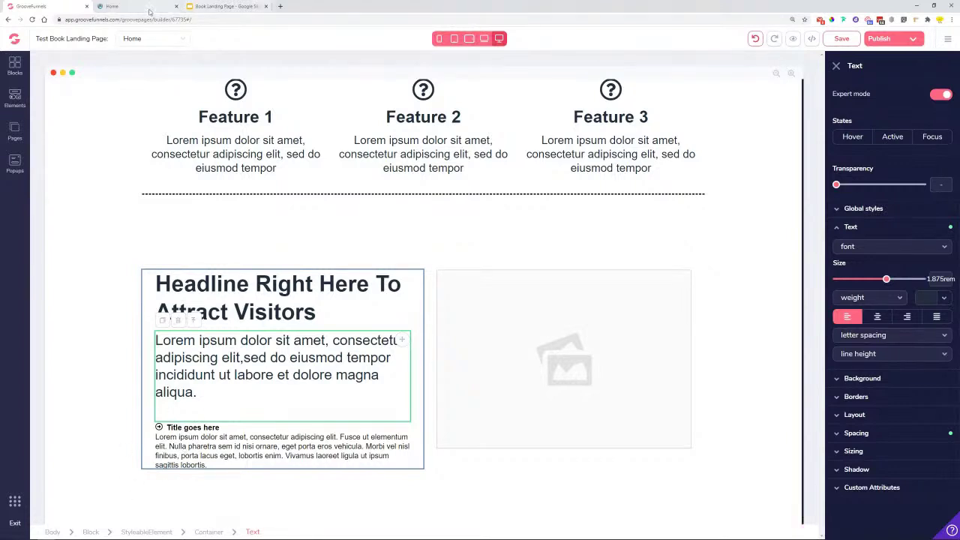
left_click(112, 6)
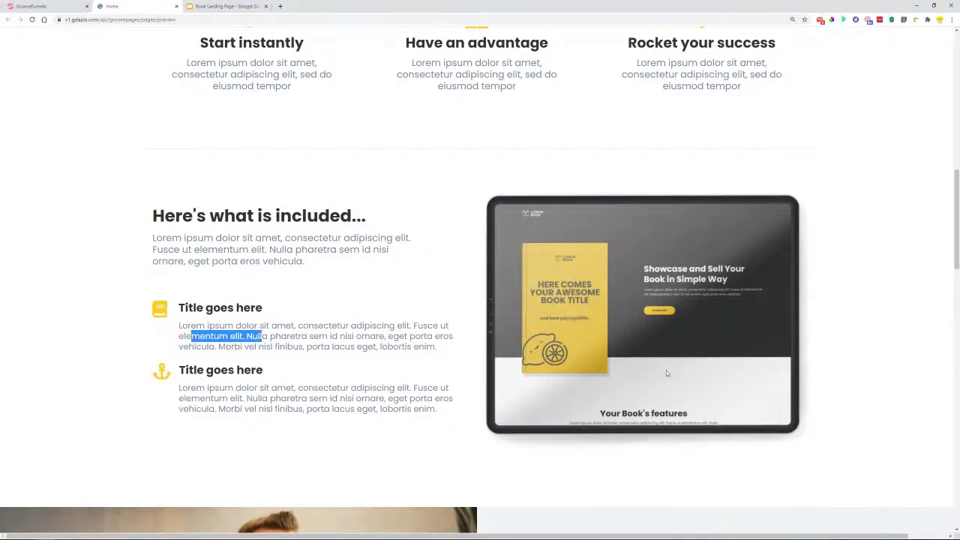
Check the sample page's "About the author" section and add an empty two-column wireframe block below the call-to-action block.
scroll(680, 293, "down", 5)
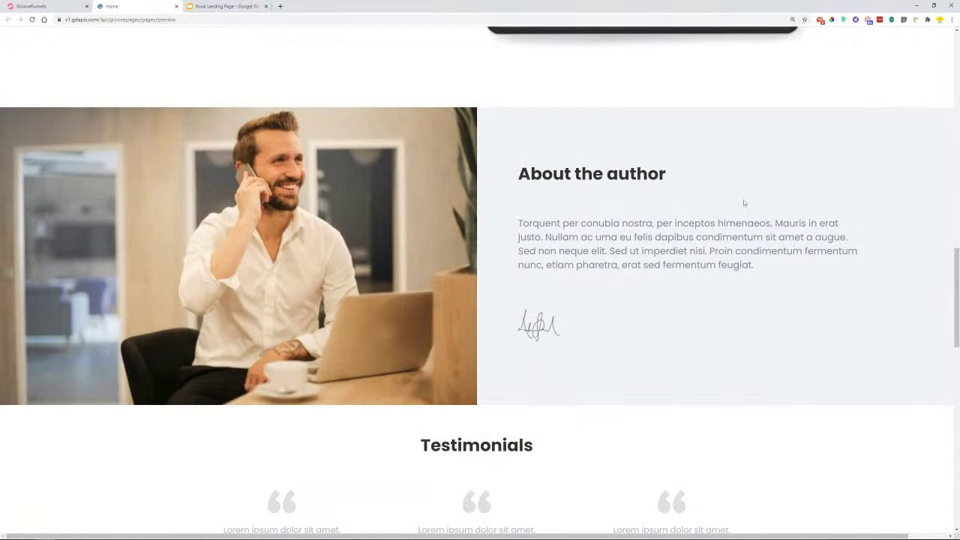
left_click(59, 13)
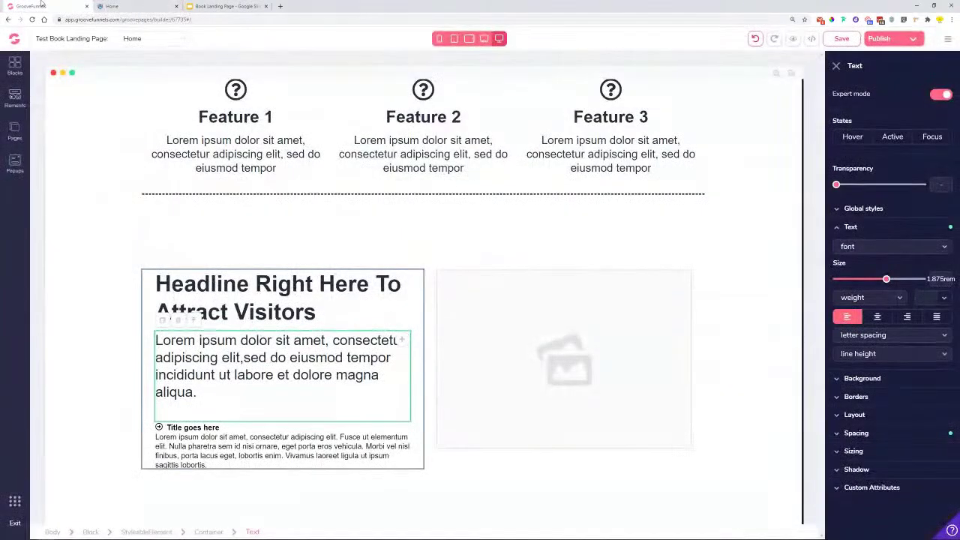
left_click(17, 59)
left_click(118, 93)
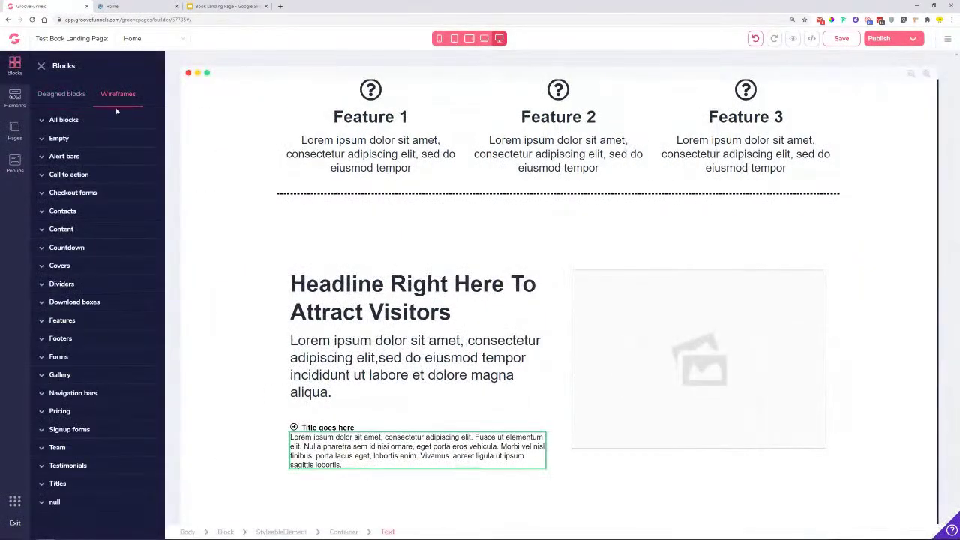
left_click(97, 139)
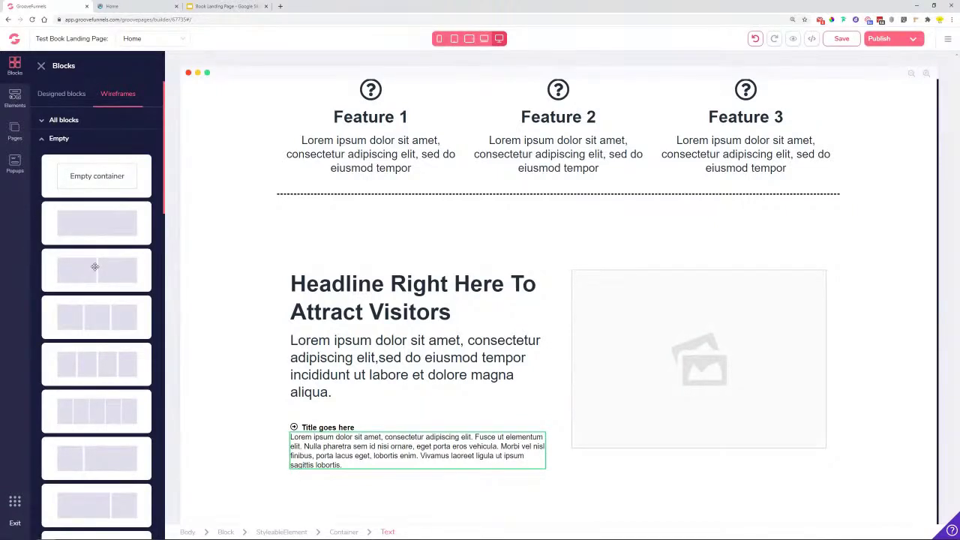
left_click_drag(76, 268, 385, 497)
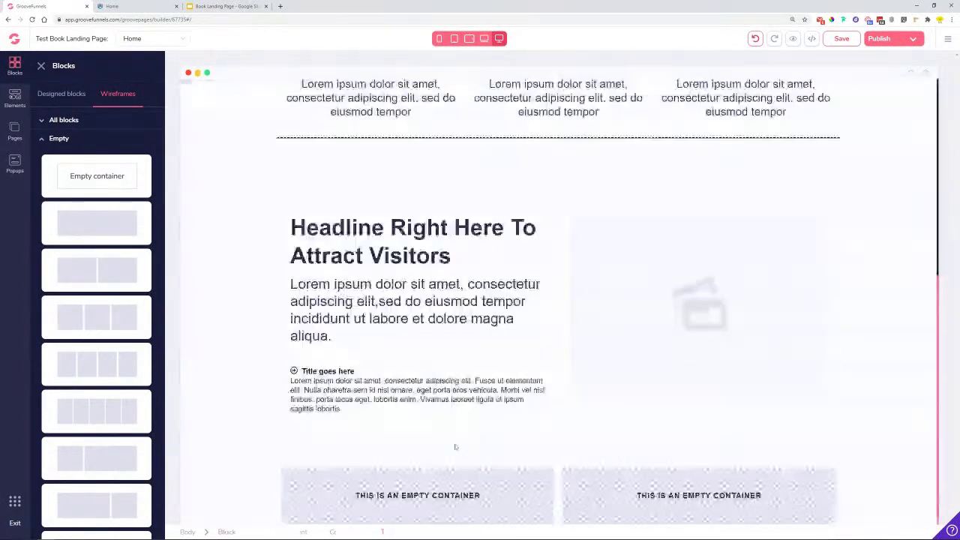
Set the gutter width of the new two-column layout to None and apply the update.
left_click(555, 495)
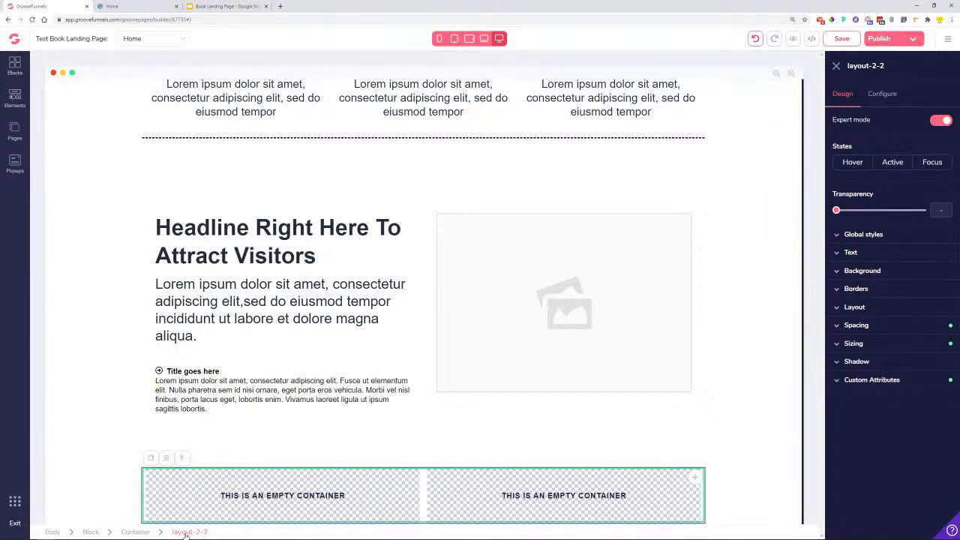
left_click(884, 98)
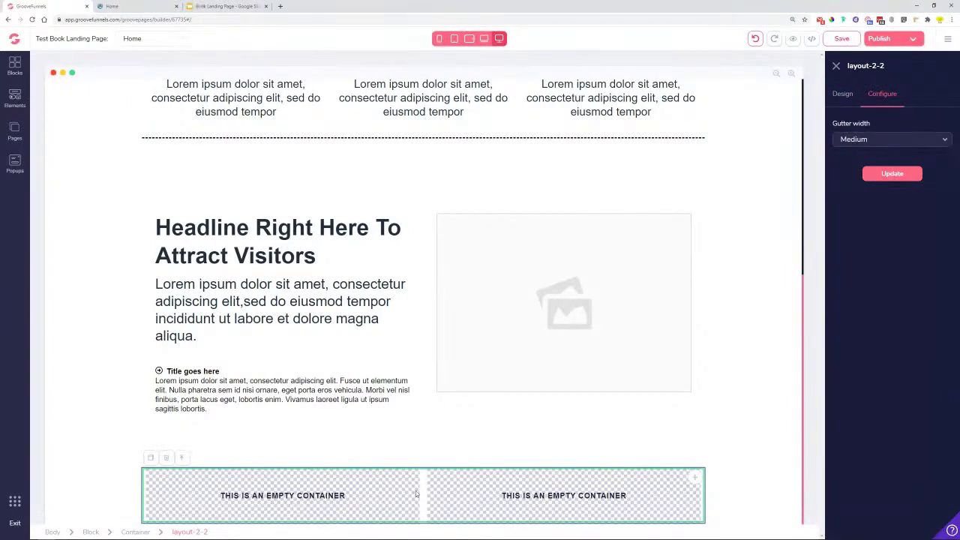
left_click(854, 140)
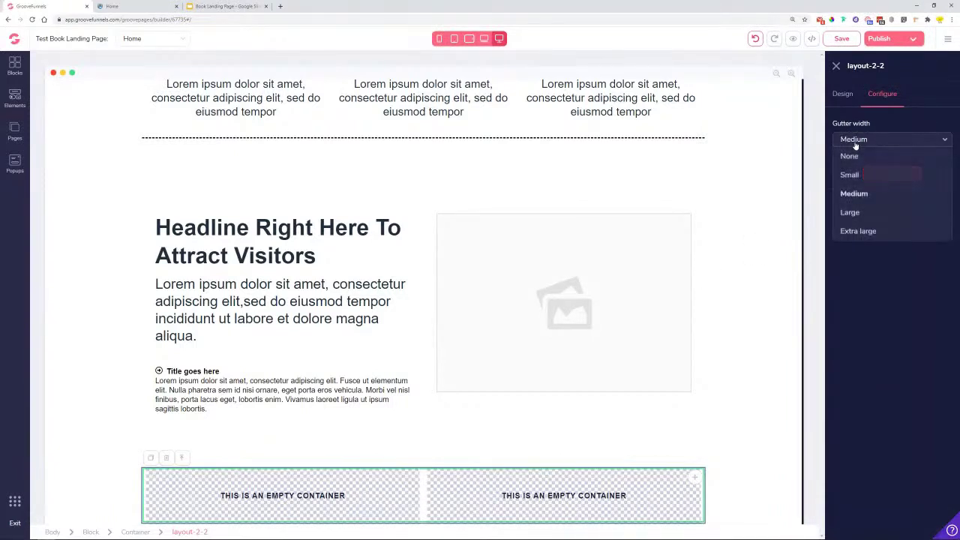
left_click(849, 156)
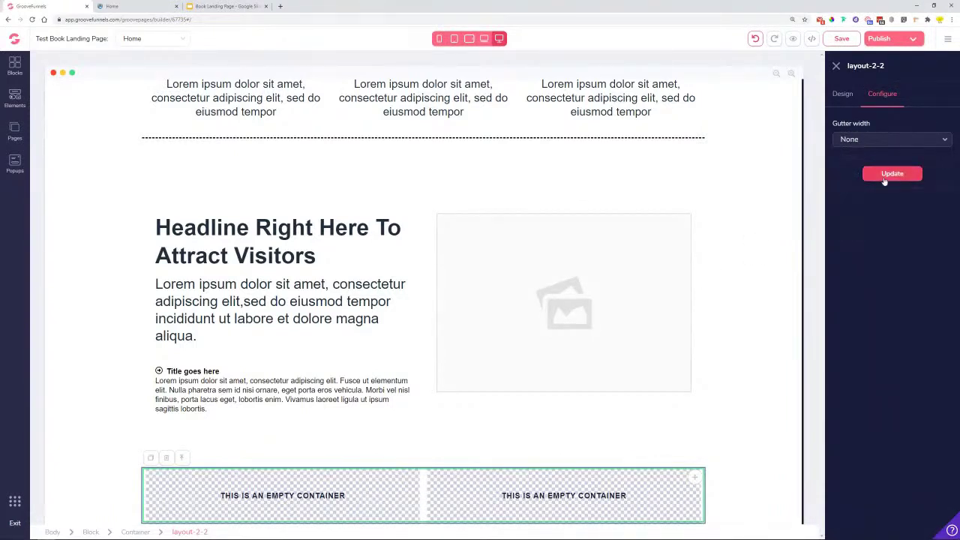
left_click(883, 176)
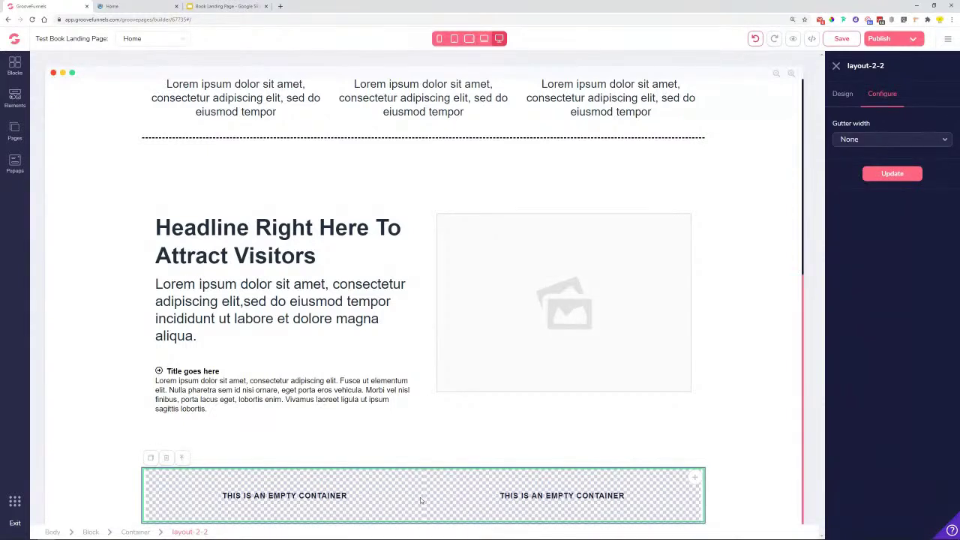
Compare with the sample's author section and remove the two-column layout's left and right padding.
left_click(137, 5)
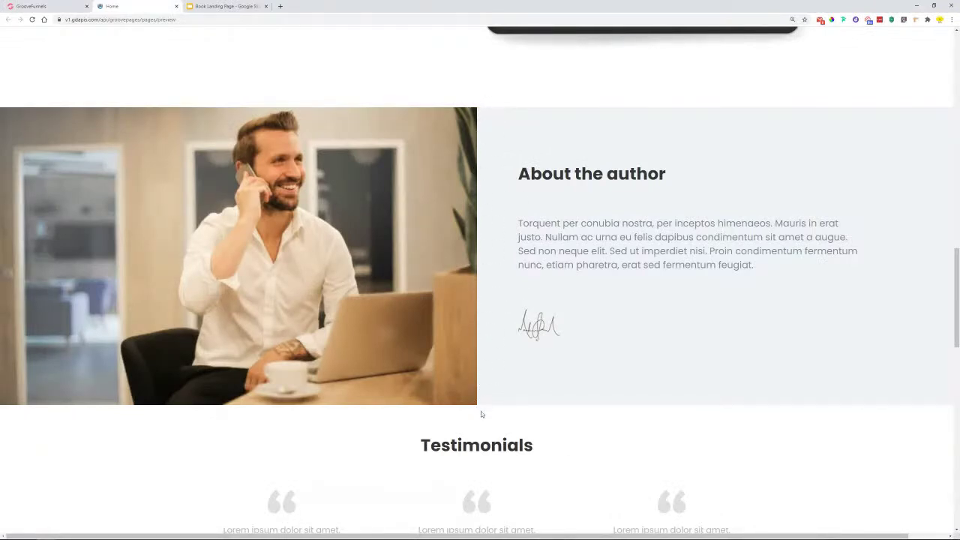
left_click(35, 6)
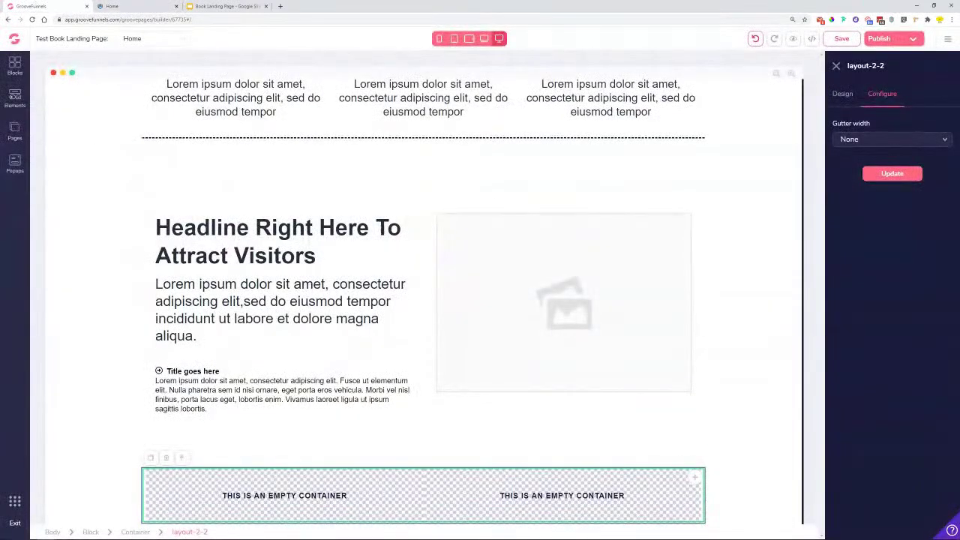
left_click(842, 94)
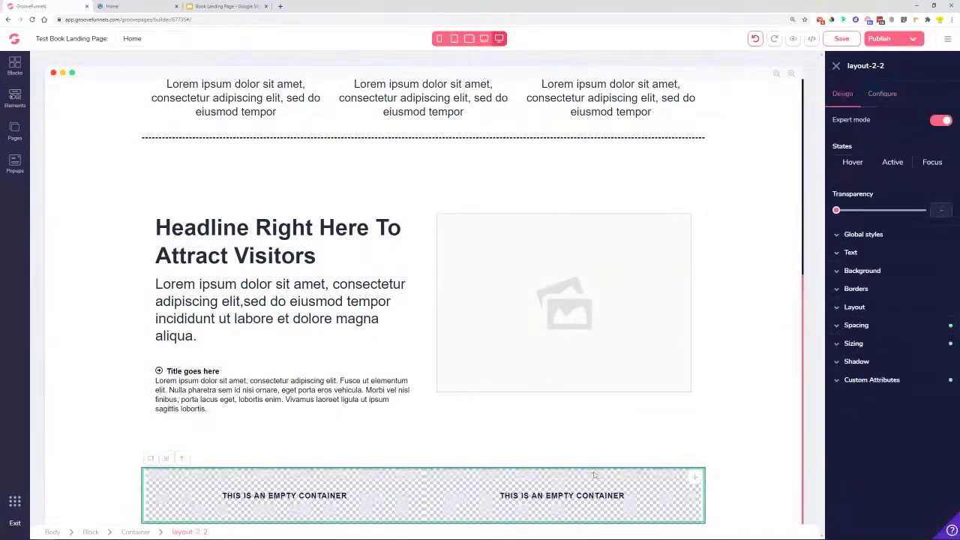
left_click(872, 328)
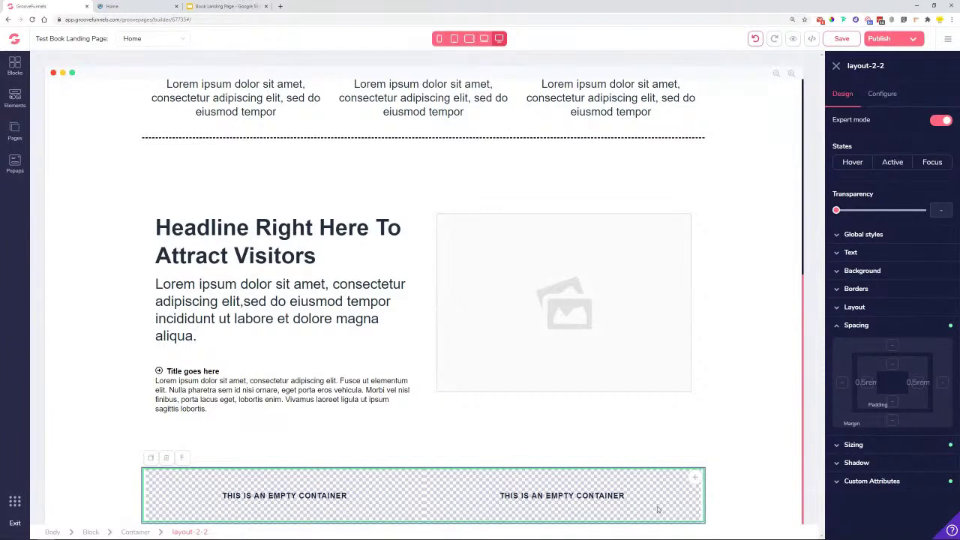
left_click(869, 389)
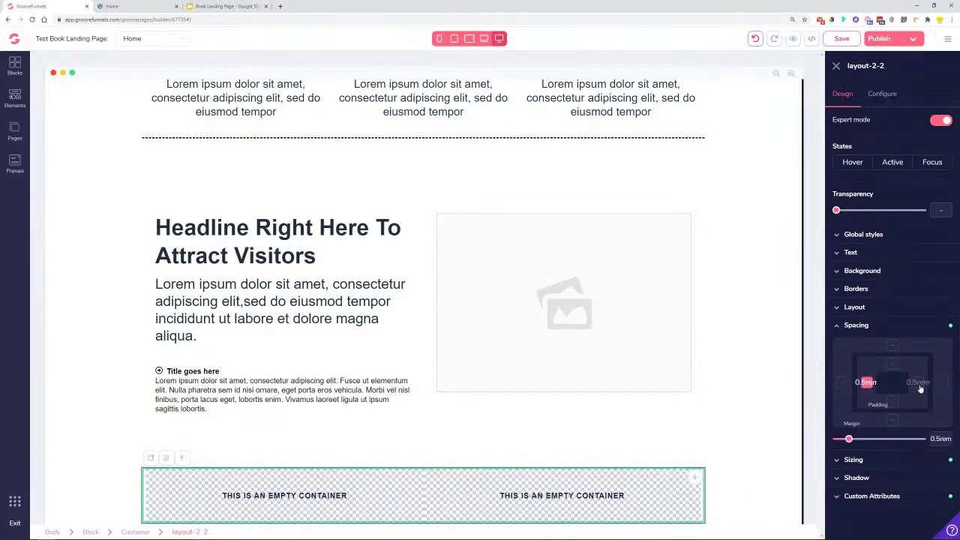
left_click_drag(848, 441, 838, 443)
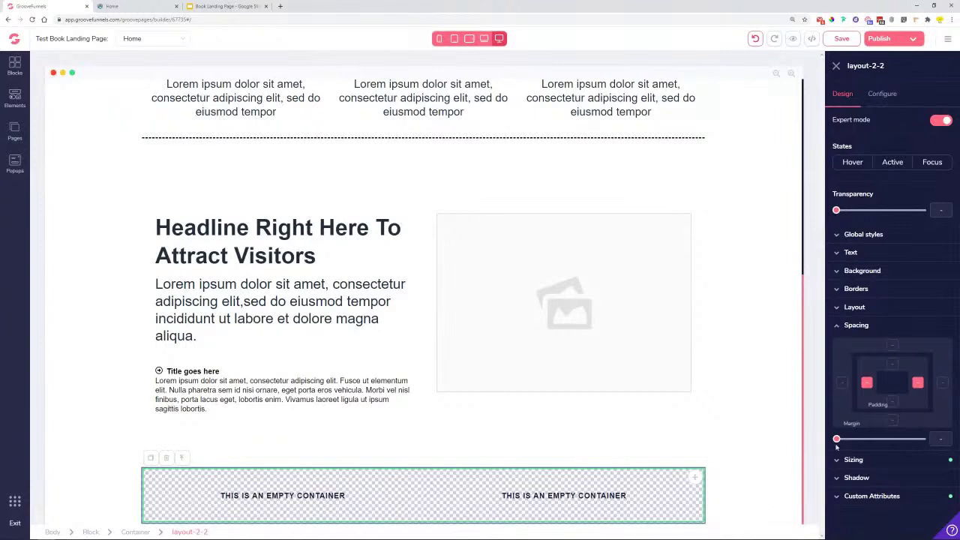
Set the max-width of the container around the two-column layout to 100%.
left_click(201, 500)
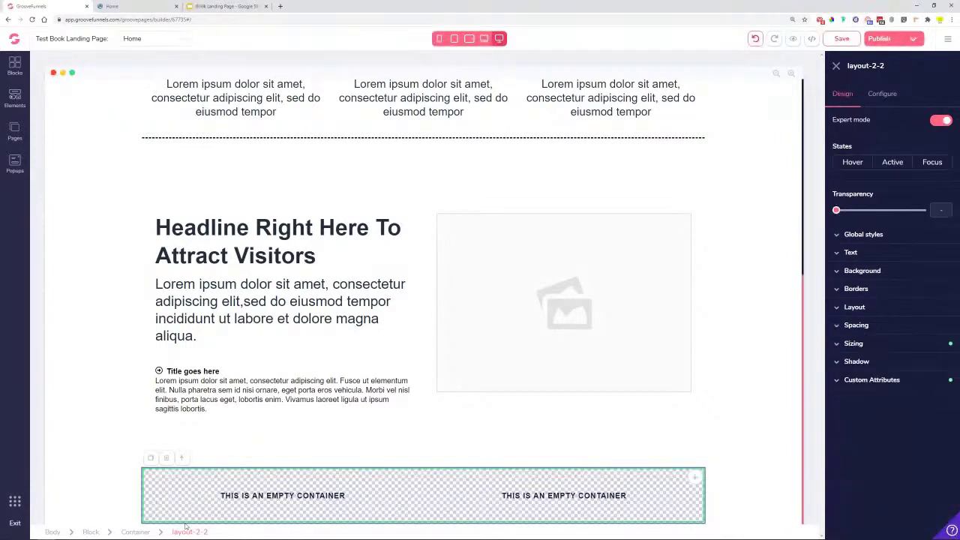
left_click(137, 532)
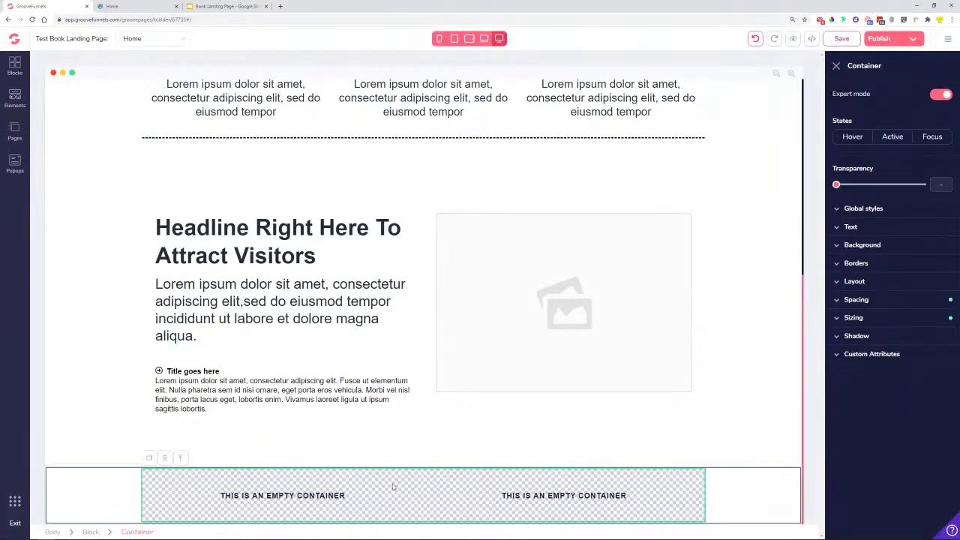
left_click(871, 322)
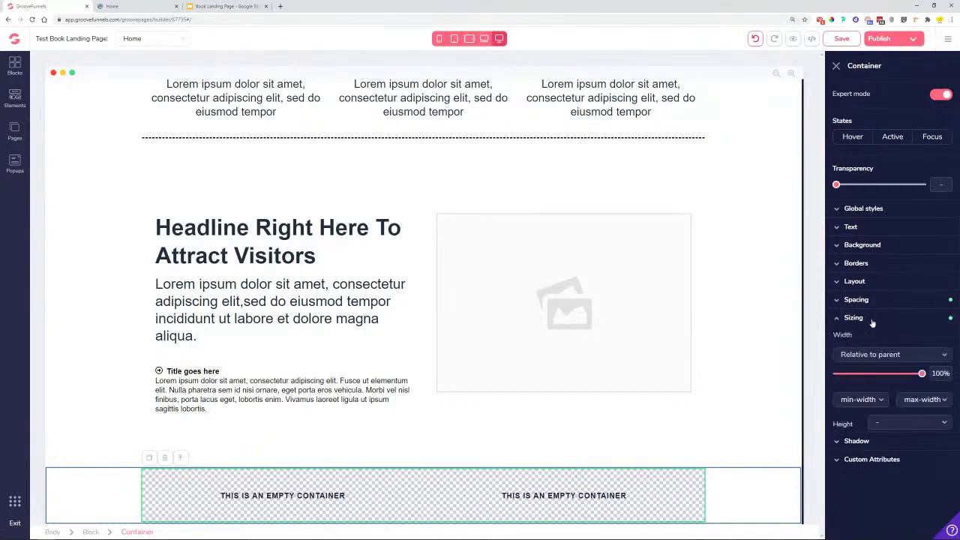
left_click(942, 399)
scroll(913, 371, "down", 3)
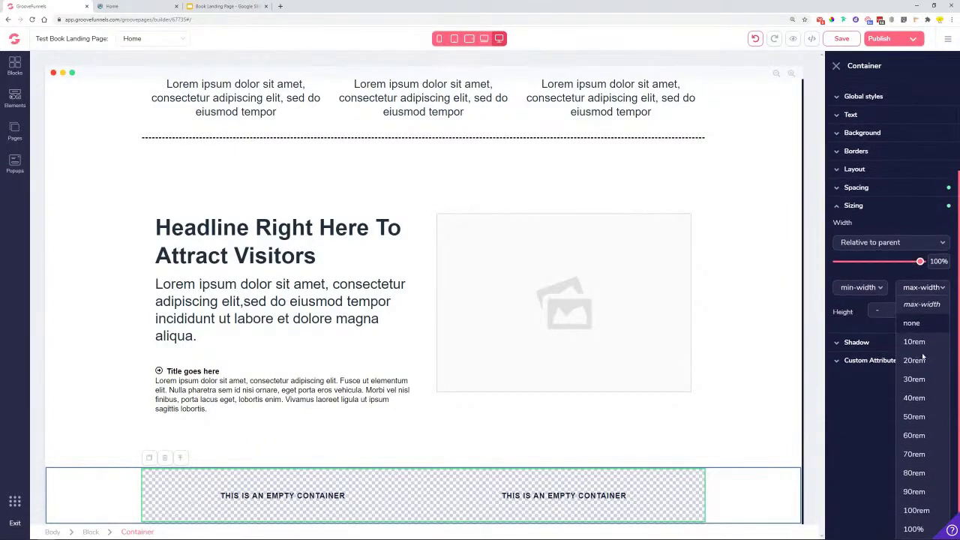
left_click(914, 529)
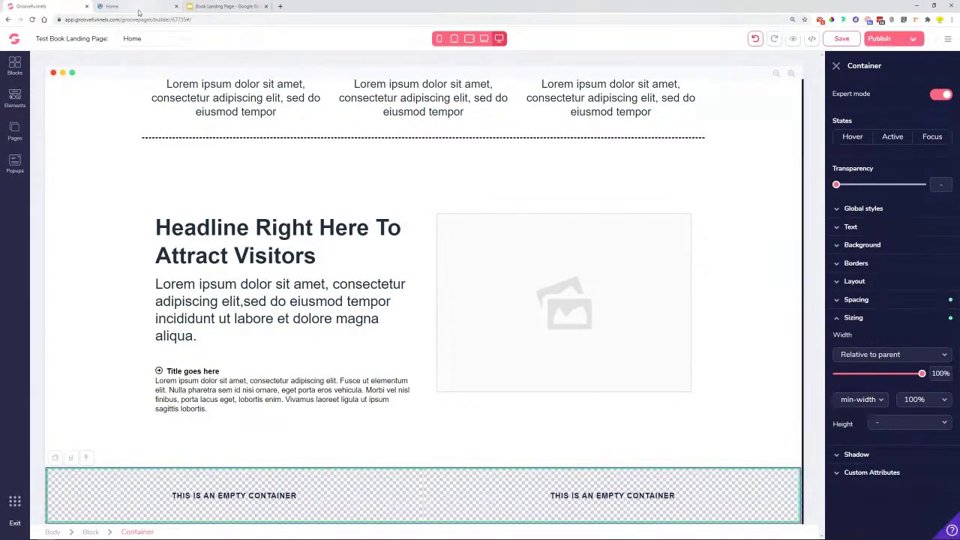
Compare the two empty columns with the sample page's "About the author" section, examining its heading, paragraph and signature.
key("ctrl+Tab")
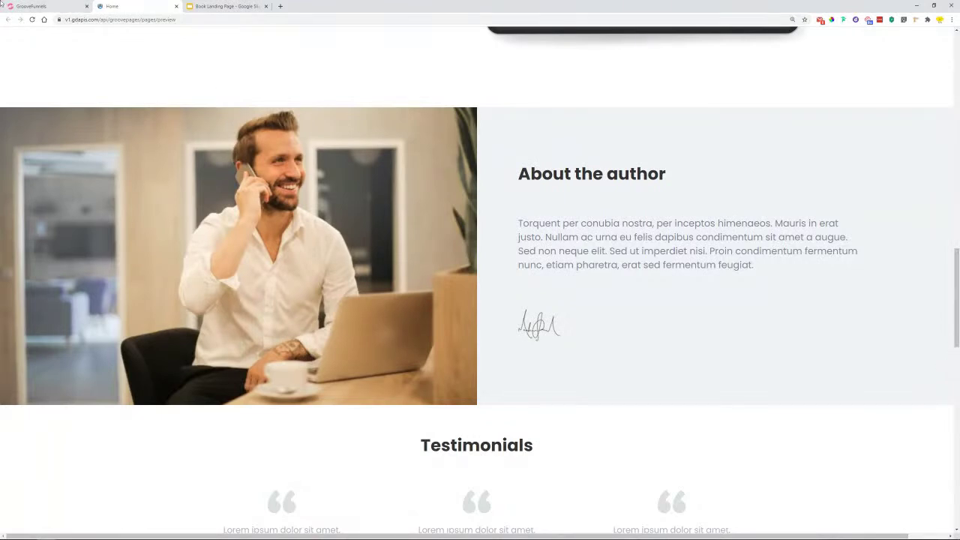
left_click(11, 6)
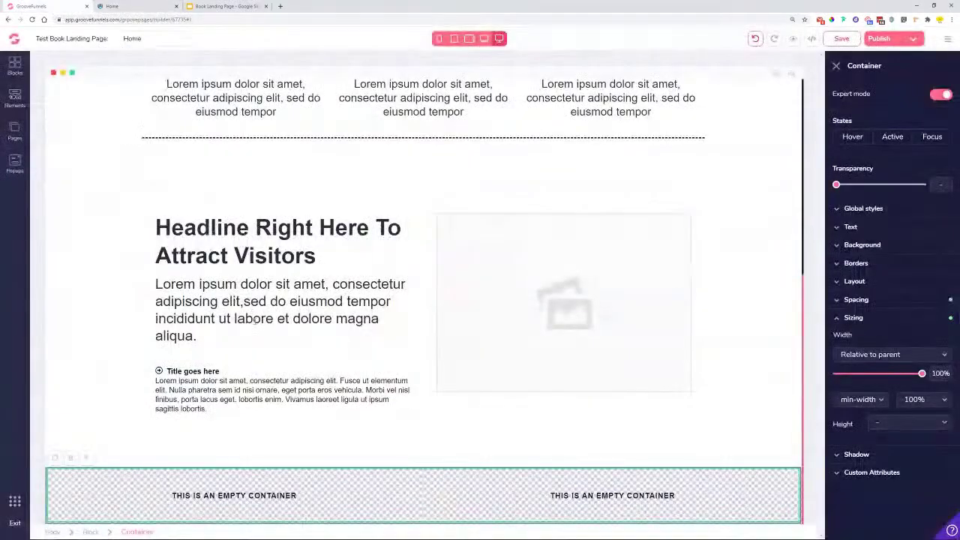
left_click(234, 507)
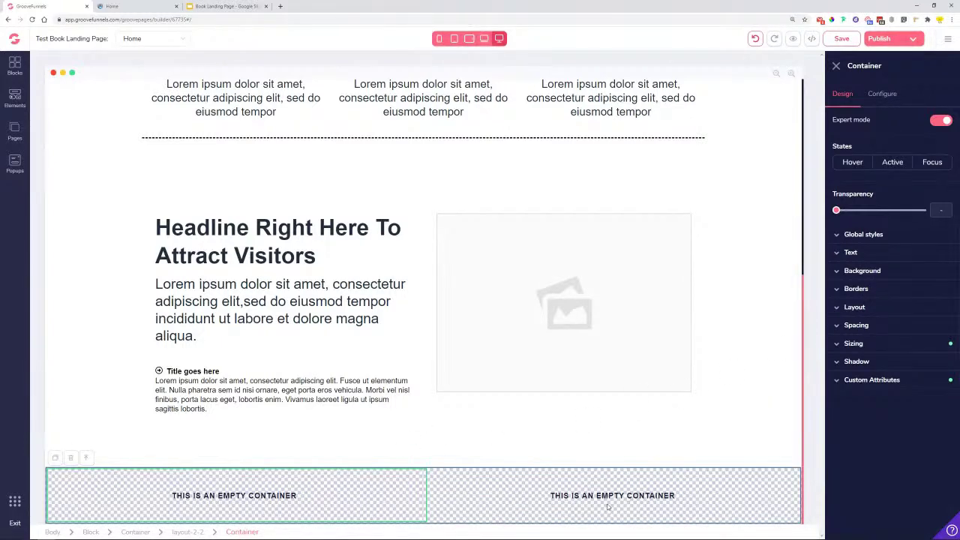
left_click(535, 495)
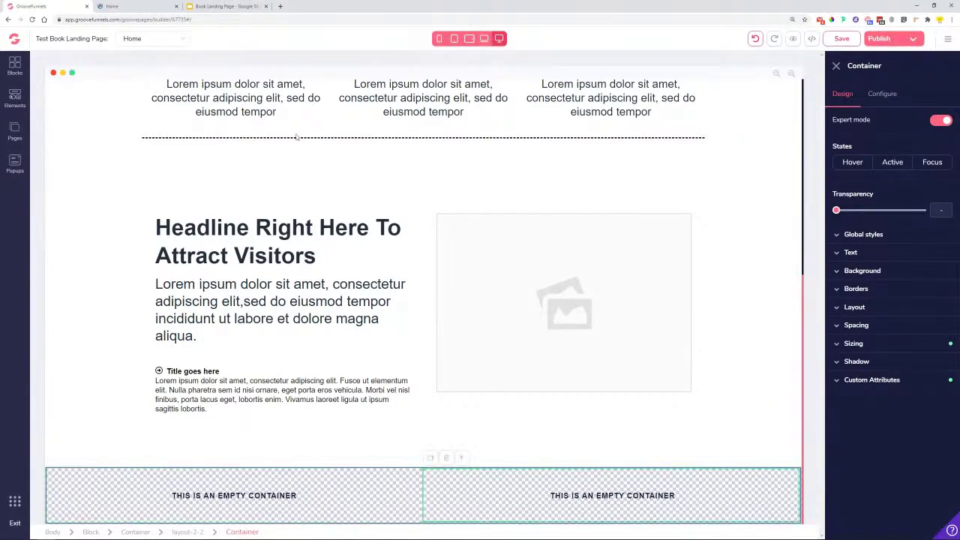
left_click(112, 6)
left_click_drag(523, 173, 684, 189)
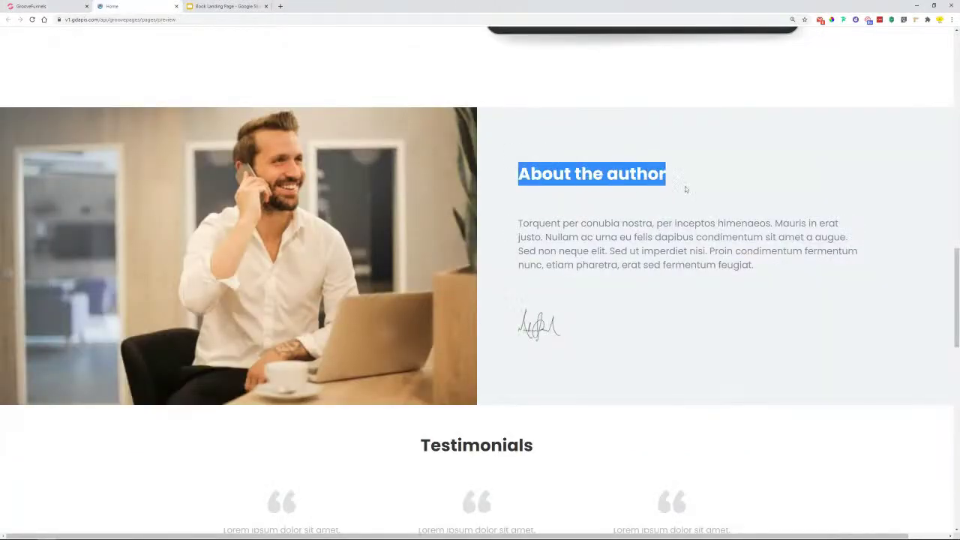
left_click_drag(515, 226, 802, 279)
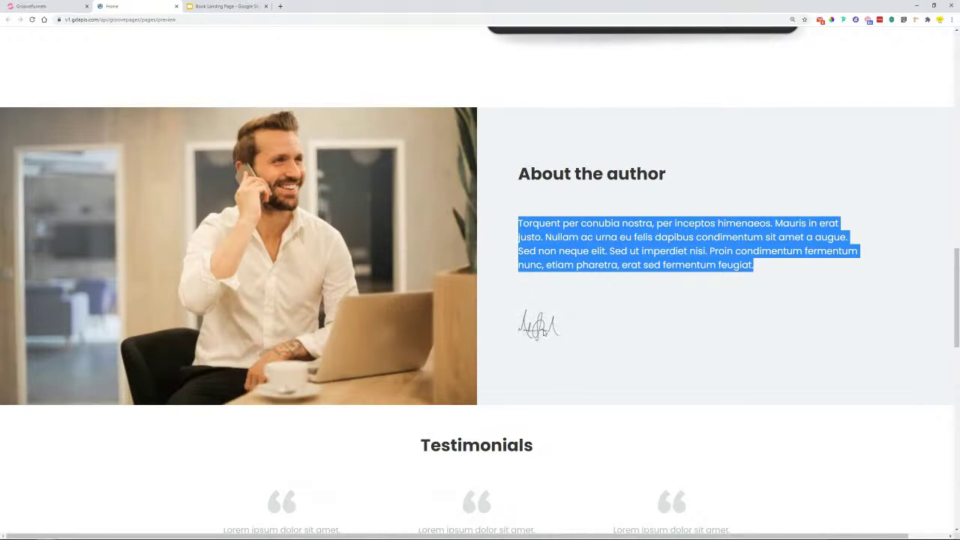
Add a Title & Paragraph element to the right column of the two-column block and an Image element below it.
left_click(37, 6)
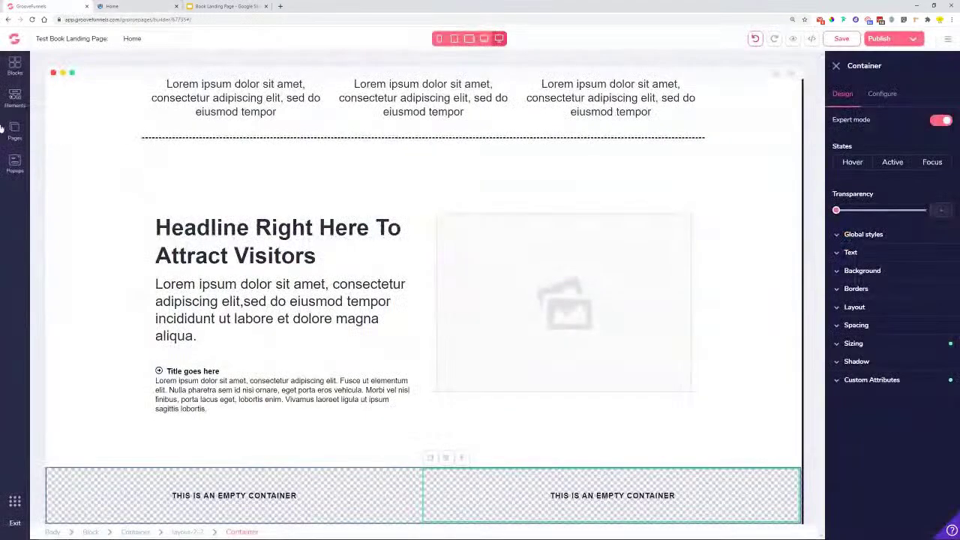
left_click(13, 99)
scroll(90, 308, "down", 3)
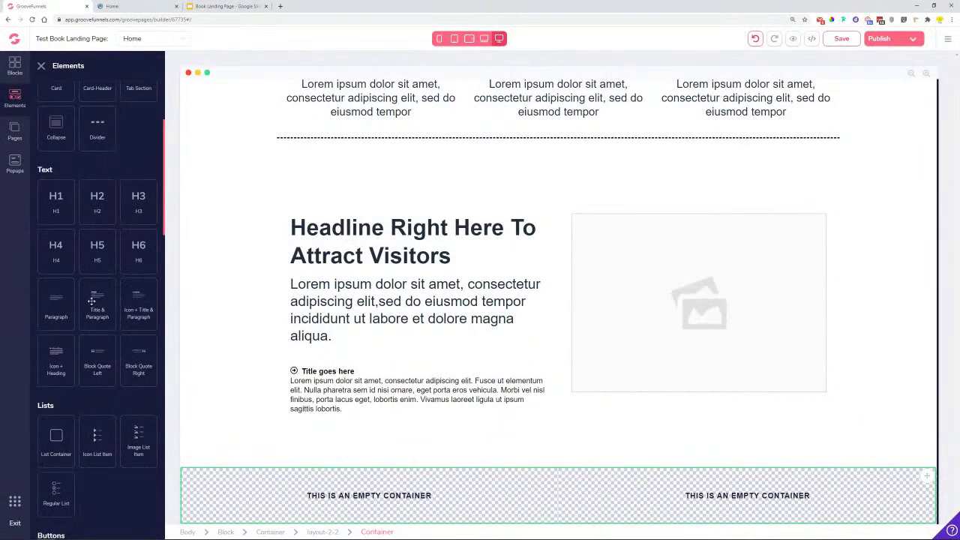
left_click_drag(95, 298, 613, 491)
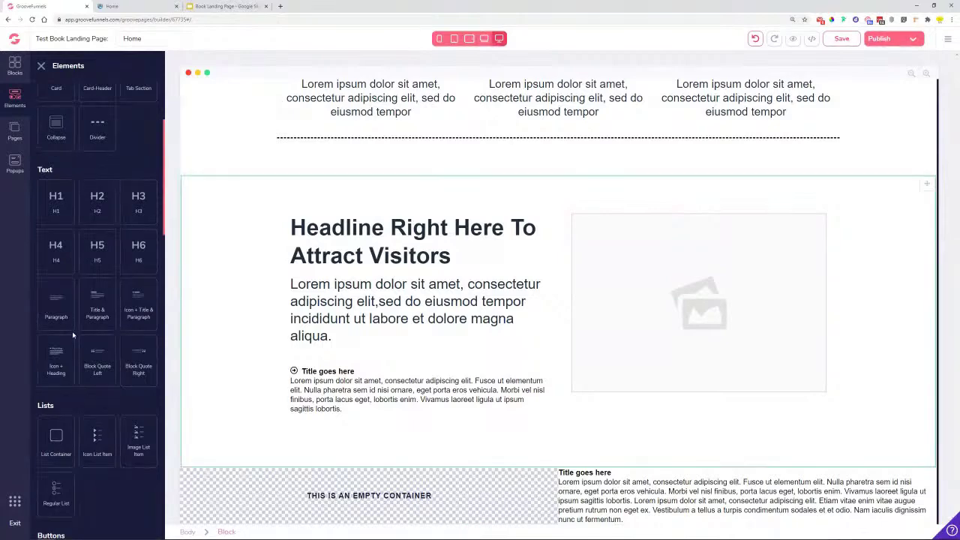
scroll(75, 330, "down", 4)
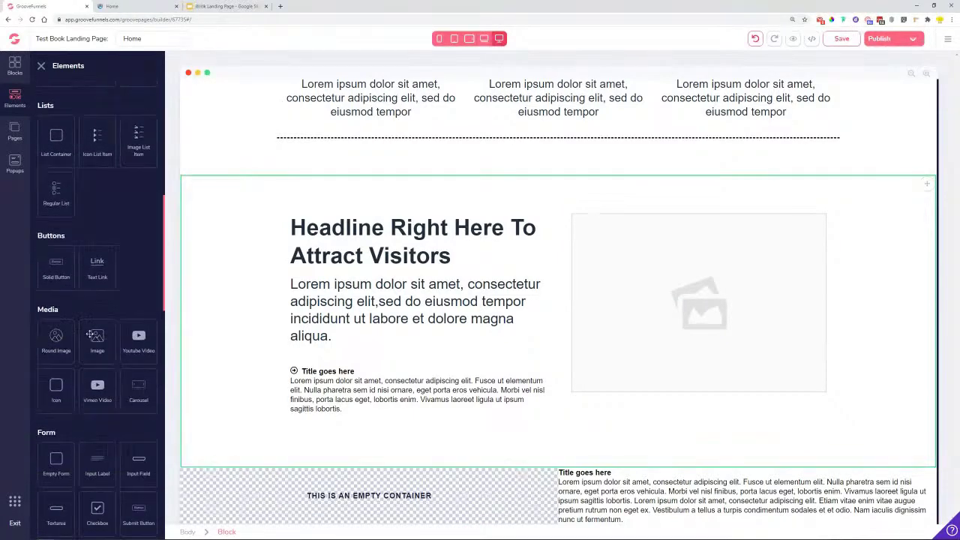
left_click_drag(89, 345, 616, 476)
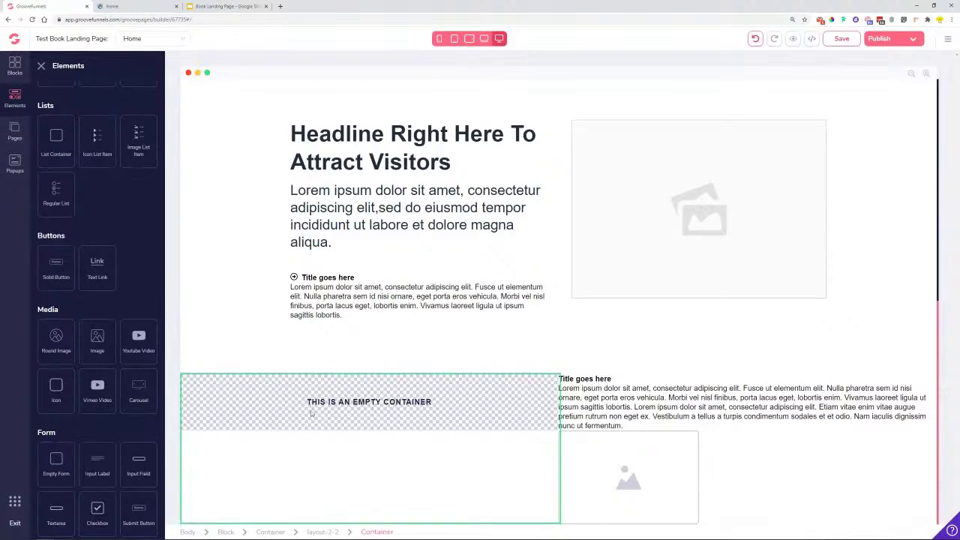
Check the sample page's Testimonials section and add the centered single-testimonial wireframe block with a quote icon below the author section.
left_click(171, 4)
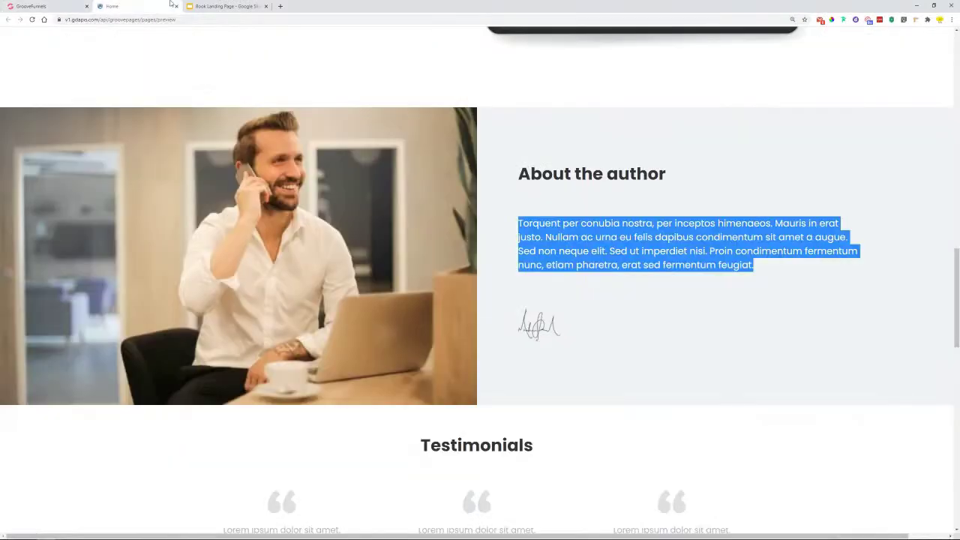
scroll(530, 199, "down", 5)
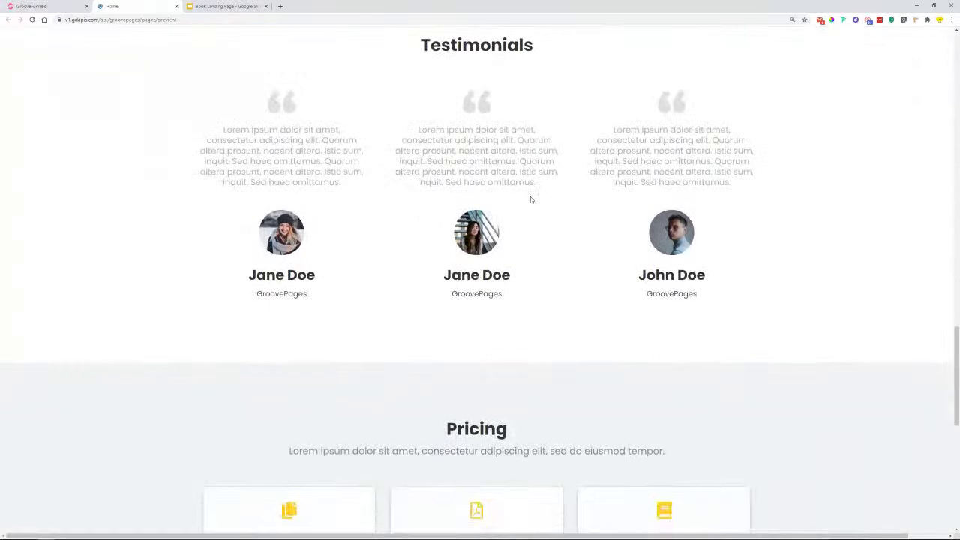
scroll(733, 152, "up", 1)
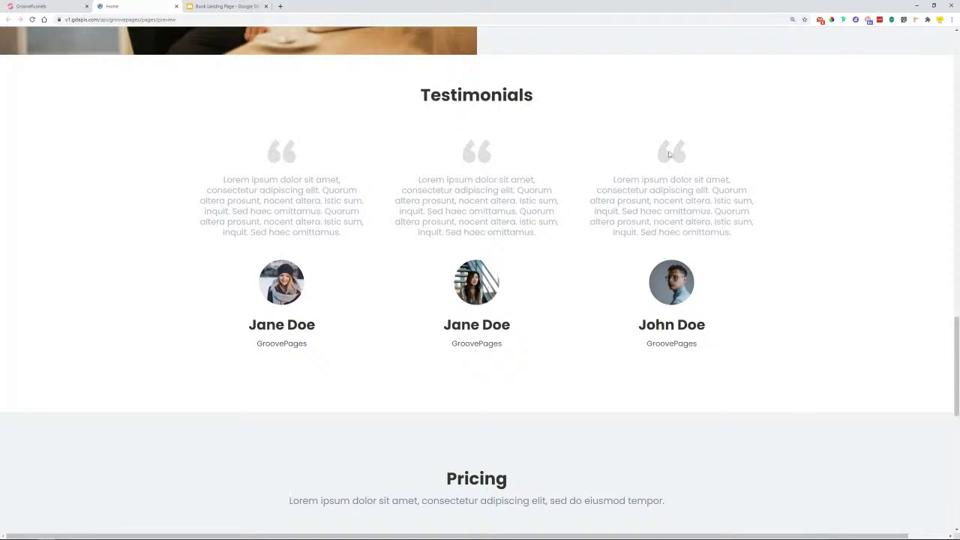
left_click(49, 5)
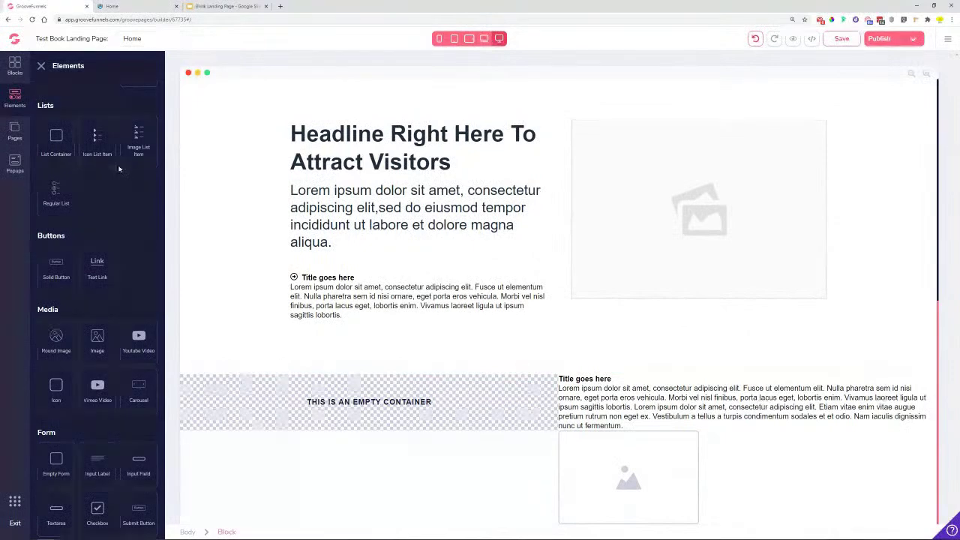
left_click(13, 65)
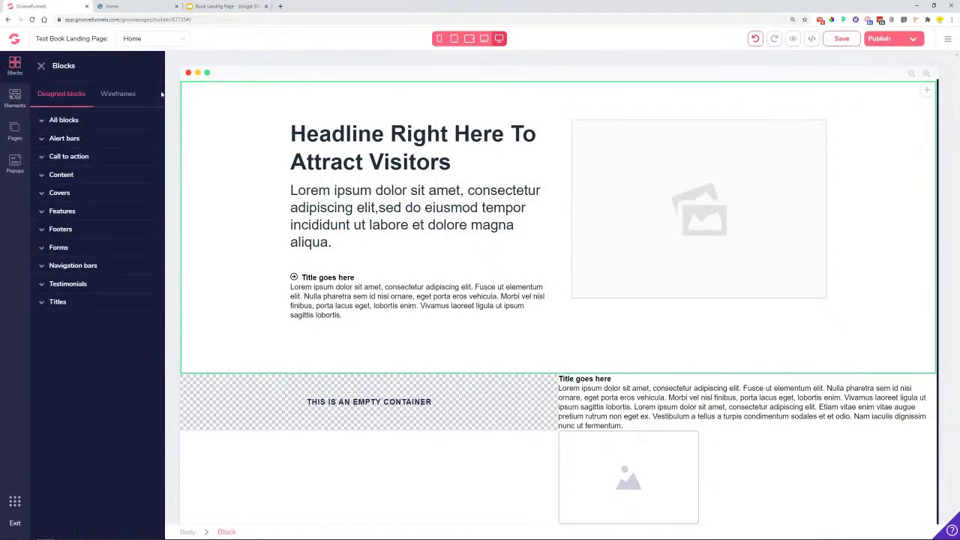
left_click(106, 94)
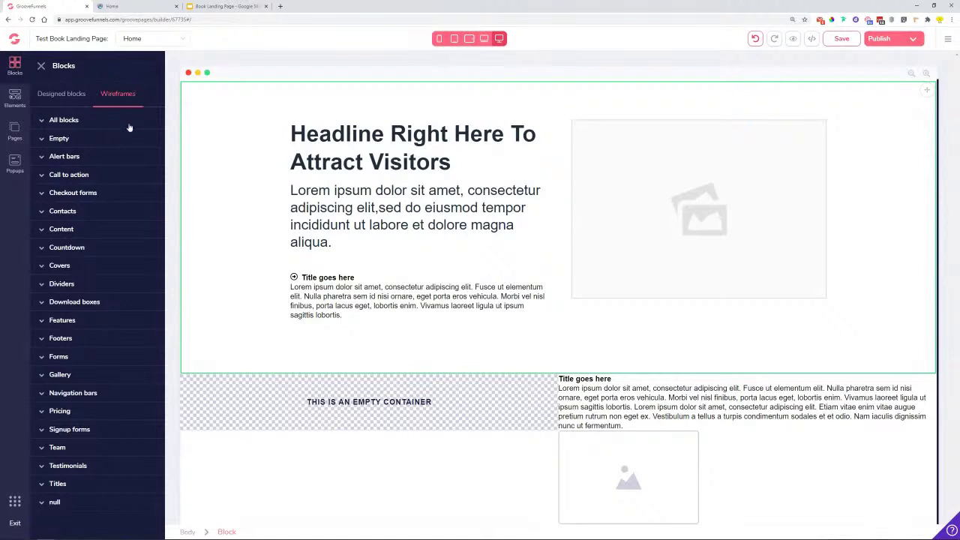
left_click(67, 466)
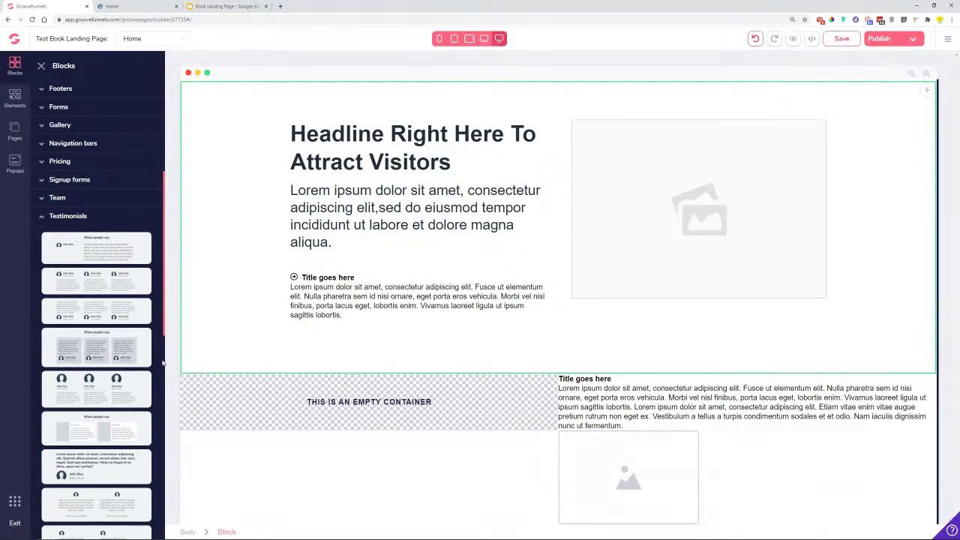
scroll(111, 257, "down", 10)
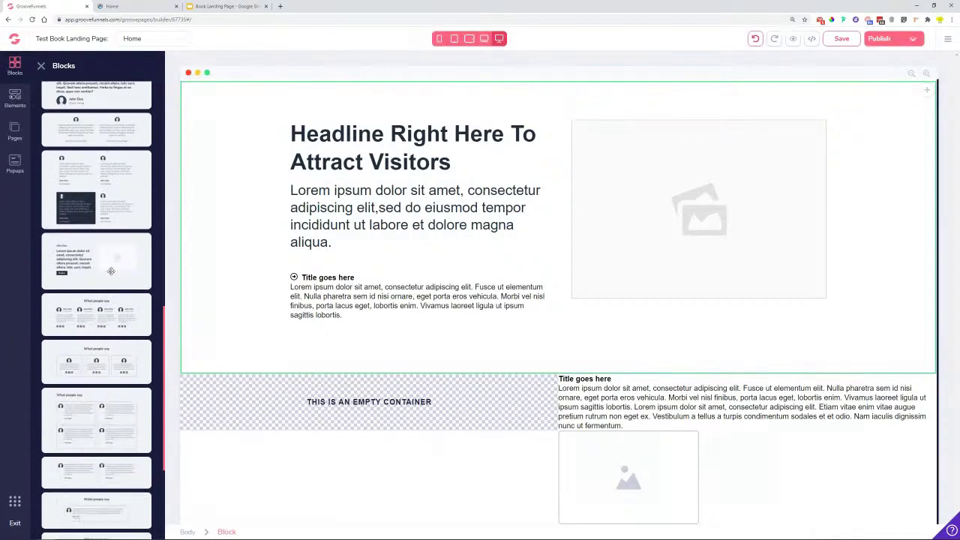
scroll(111, 258, "down", 3)
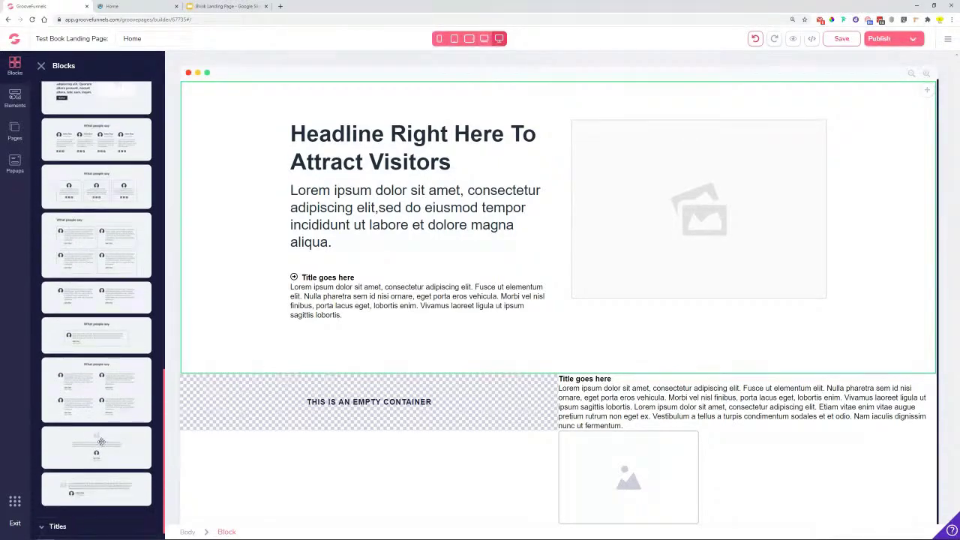
left_click_drag(95, 442, 438, 503)
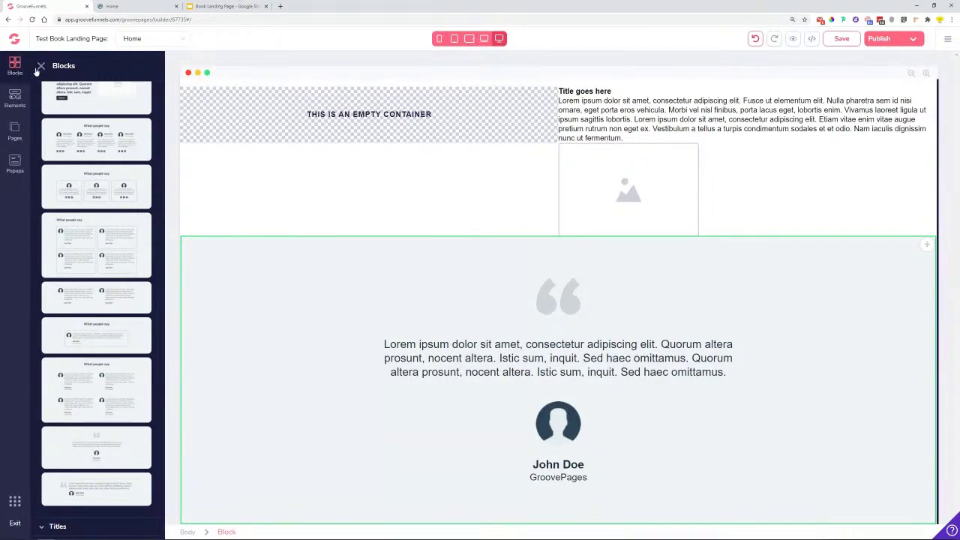
Add an empty wireframe block with three equal columns below the testimonial block.
scroll(79, 184, "up", 10)
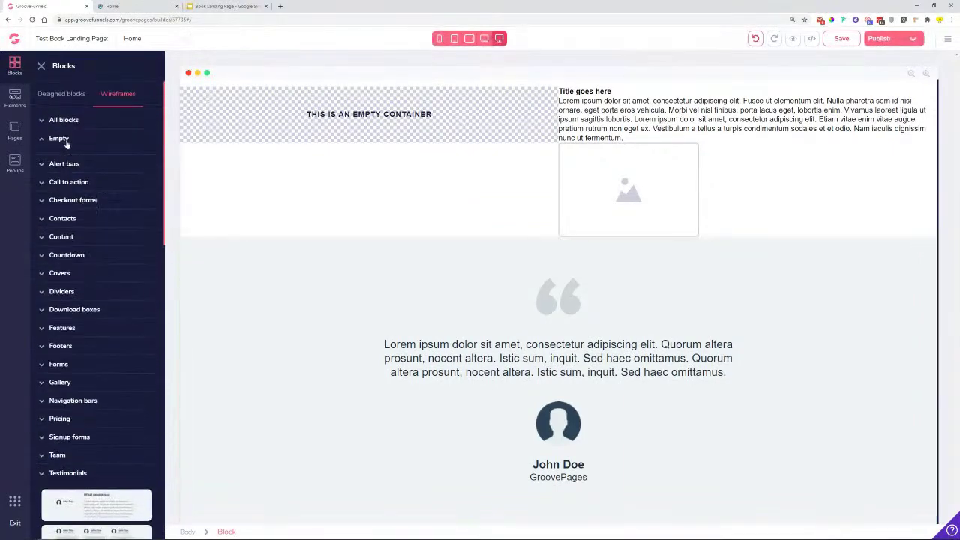
left_click(58, 138)
left_click_drag(99, 313, 75, 311)
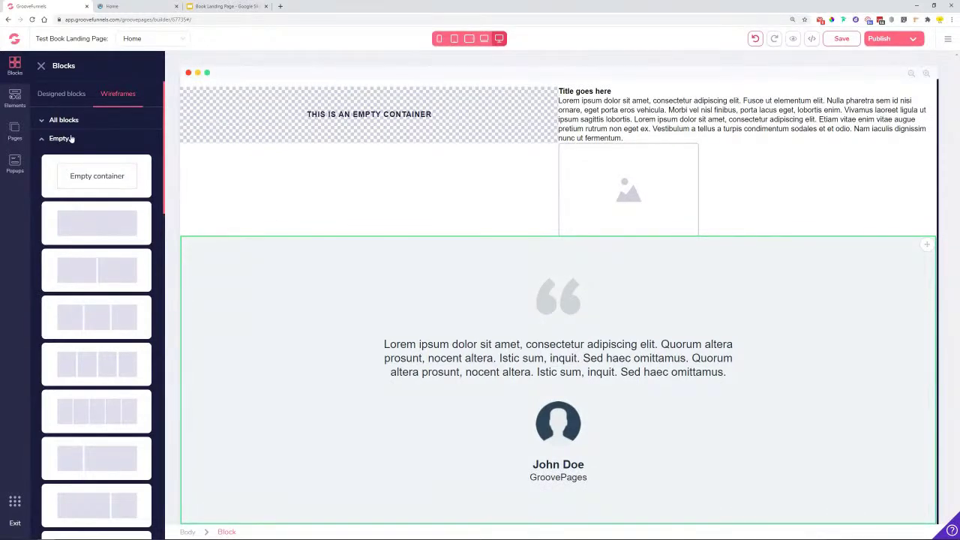
left_click_drag(89, 306, 447, 501)
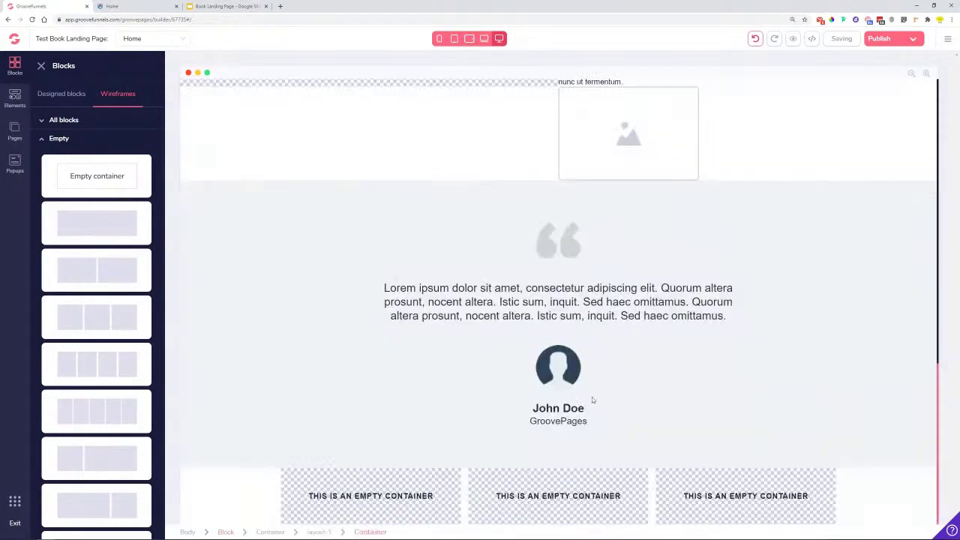
Give each of the three empty columns a vertical flex layout with centered secondary alignment.
left_click(386, 491)
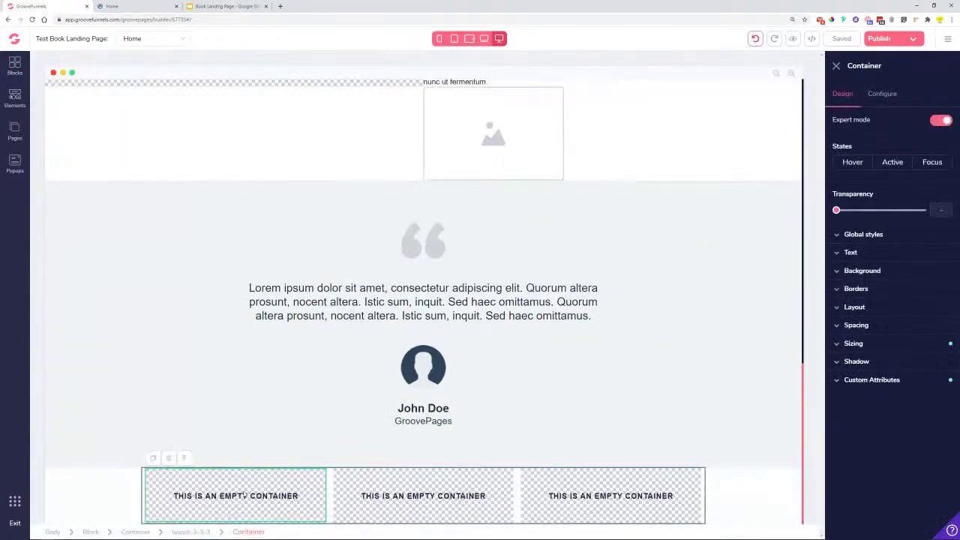
left_click(881, 309)
left_click(927, 358)
left_click(879, 419)
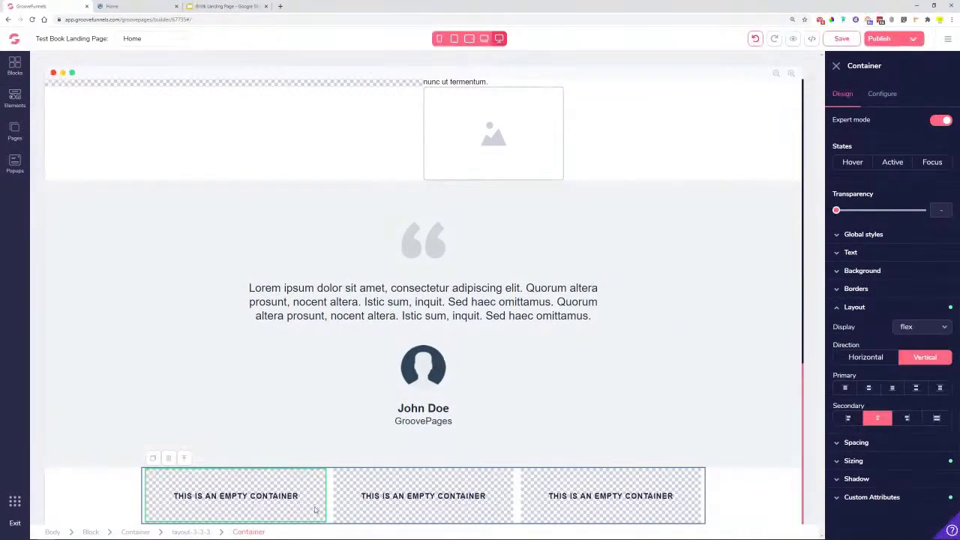
left_click(457, 489)
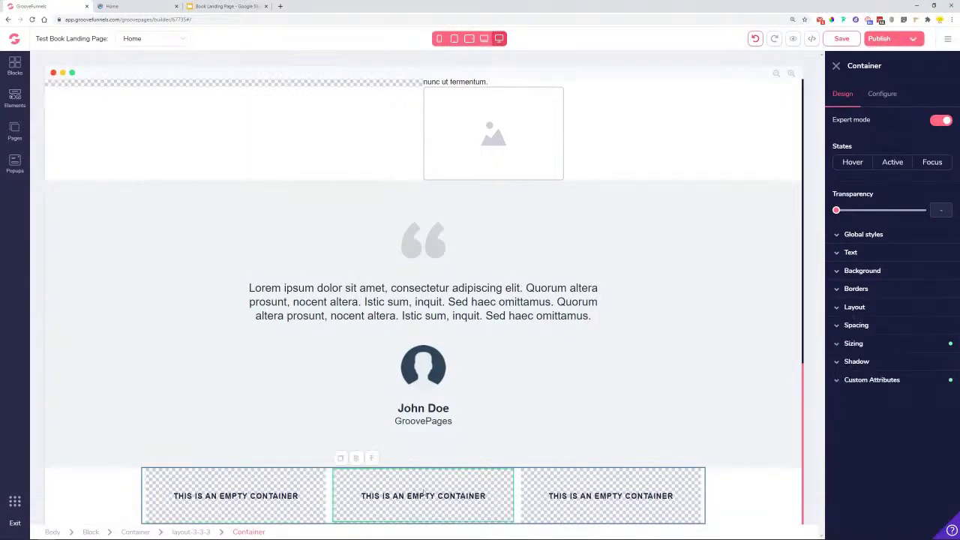
left_click(854, 307)
left_click(929, 358)
left_click(875, 418)
left_click(600, 493)
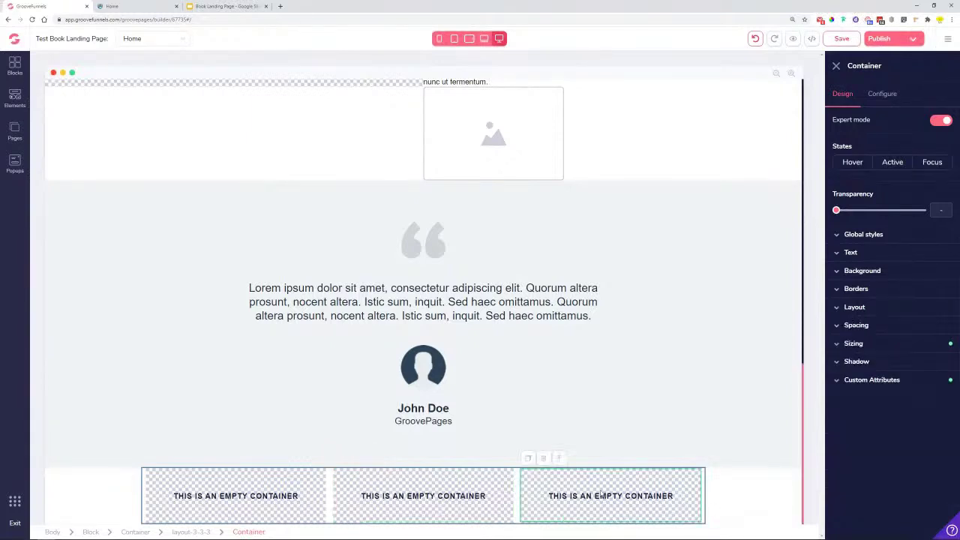
left_click(911, 357)
left_click(876, 417)
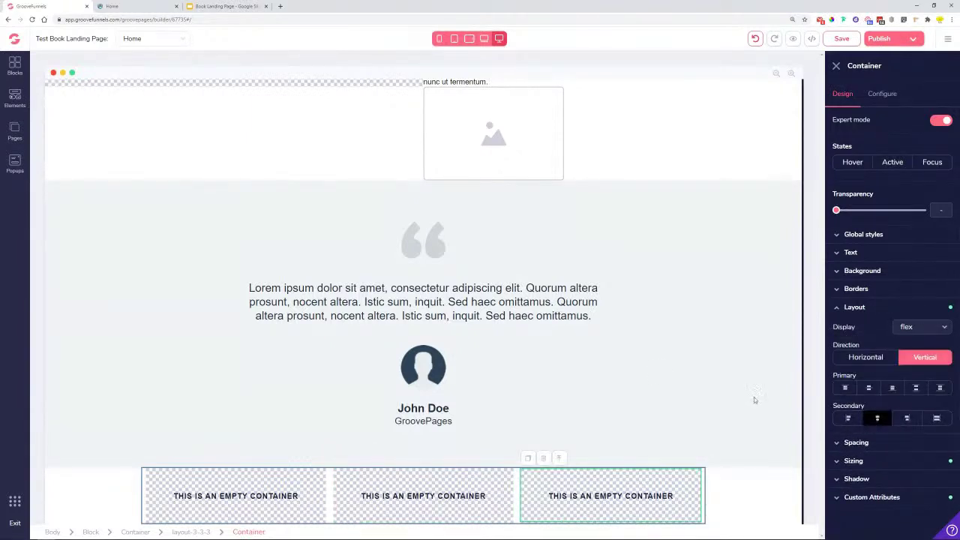
Duplicate the testimonial block's quote icon and paragraph, and move the copies into the first of the three columns.
left_click(416, 251)
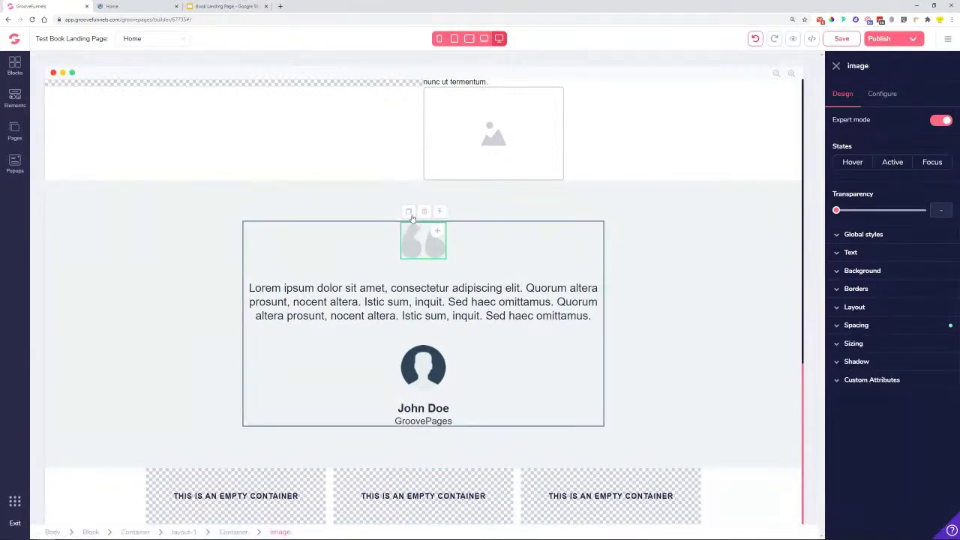
left_click(409, 214)
left_click_drag(439, 292, 330, 491)
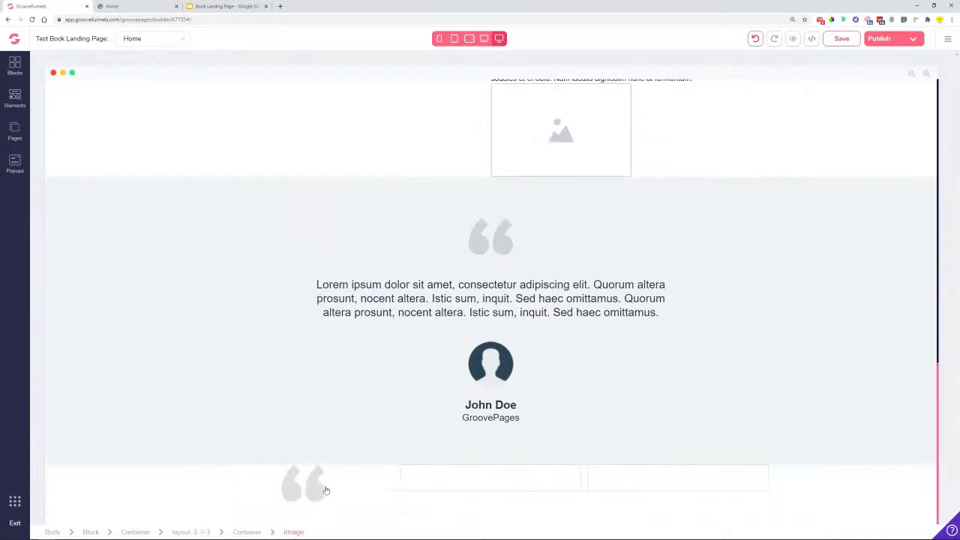
left_click(456, 295)
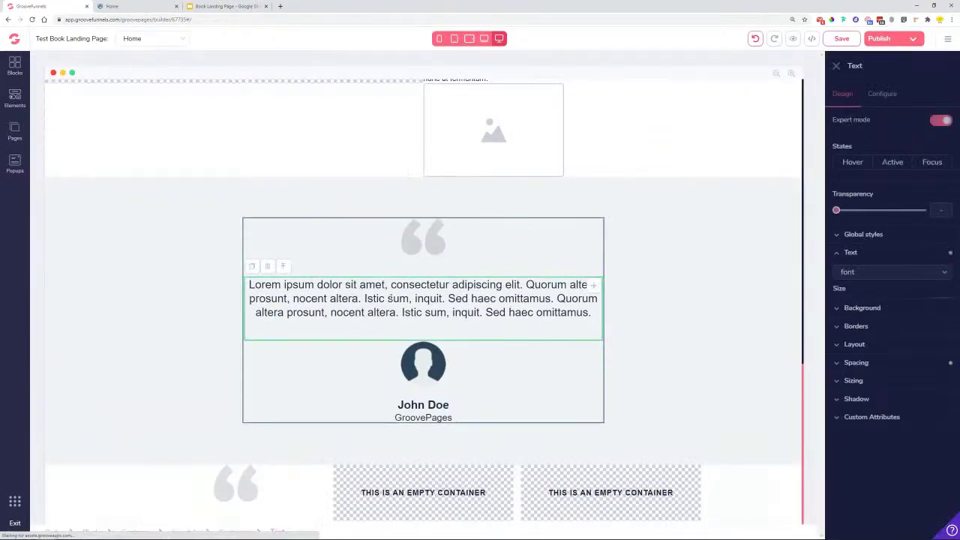
left_click(252, 266)
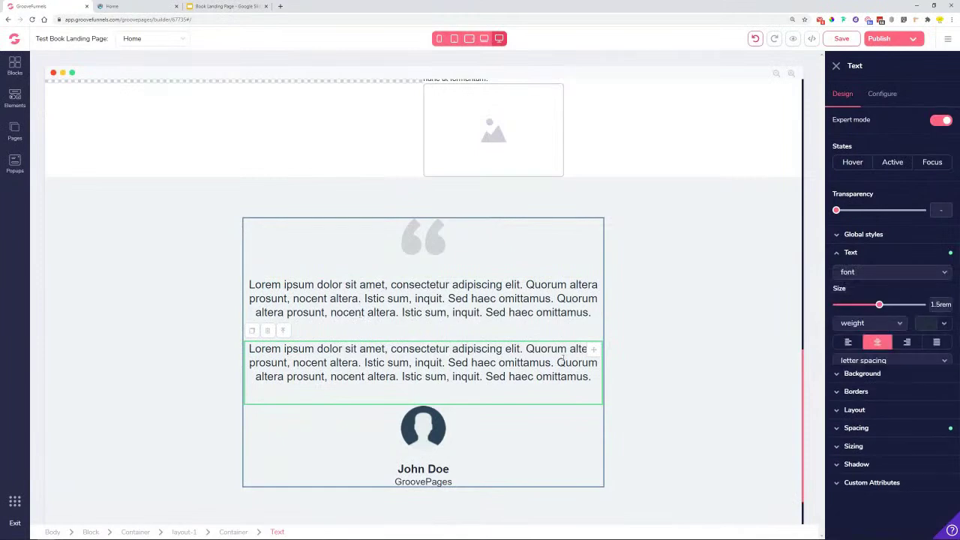
left_click_drag(593, 353, 337, 420)
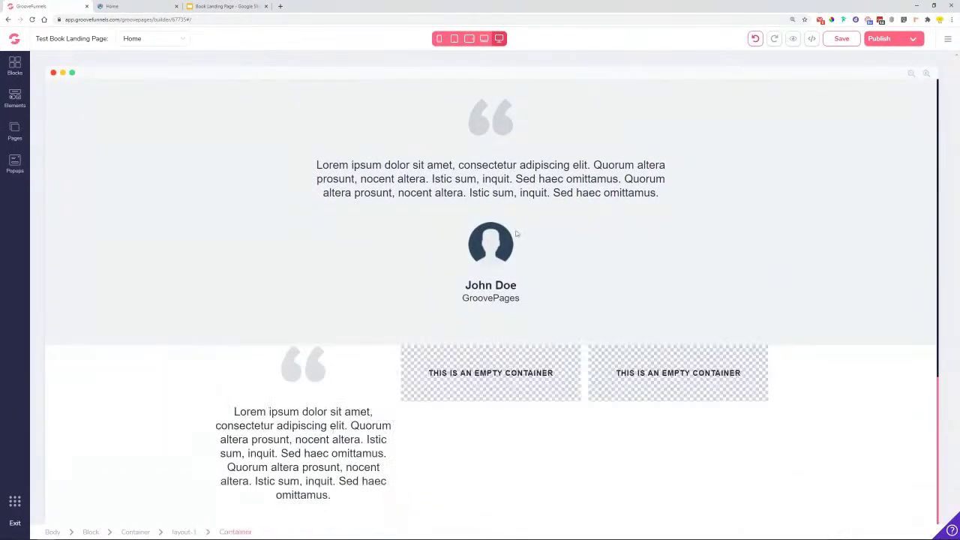
Duplicate the testimonial's avatar, name and company line, and move the copies below the paragraph in the first column.
left_click(481, 248)
left_click(408, 220)
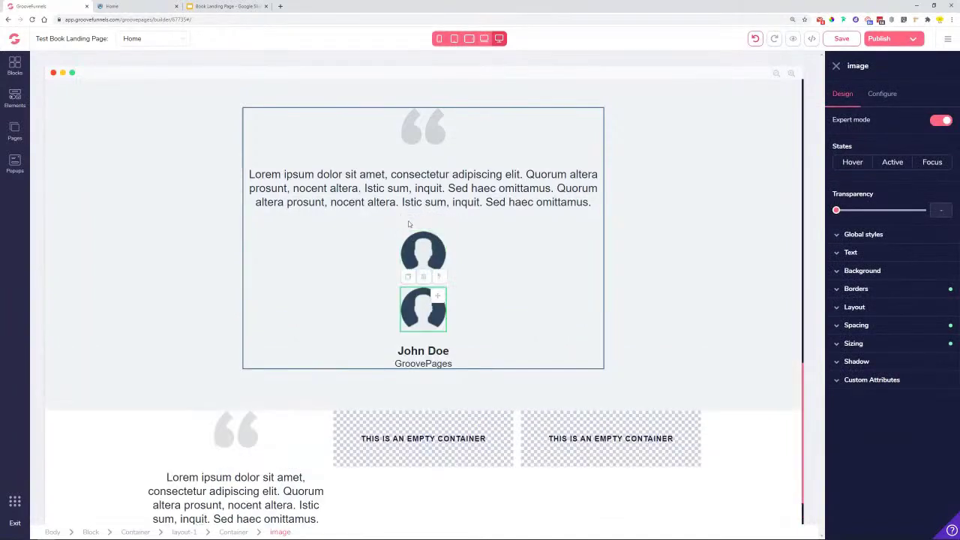
left_click_drag(432, 305, 339, 443)
left_click_drag(310, 370, 327, 459)
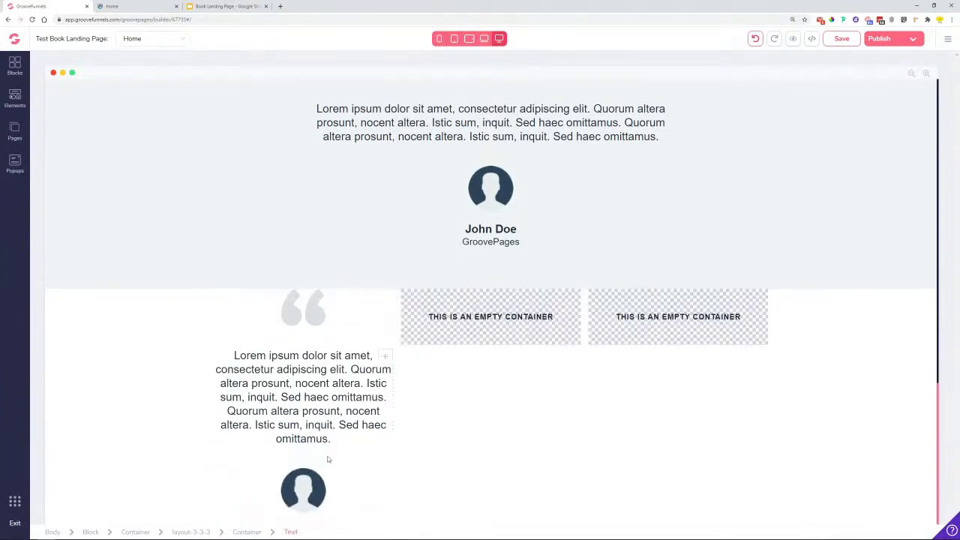
left_click(495, 229)
left_click_drag(405, 215, 307, 510)
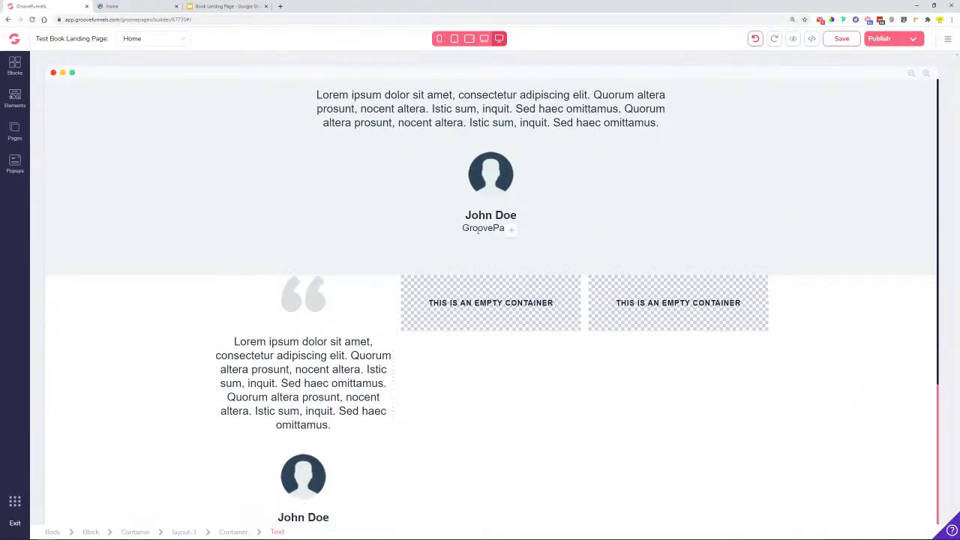
left_click(478, 229)
left_click_drag(422, 239, 315, 516)
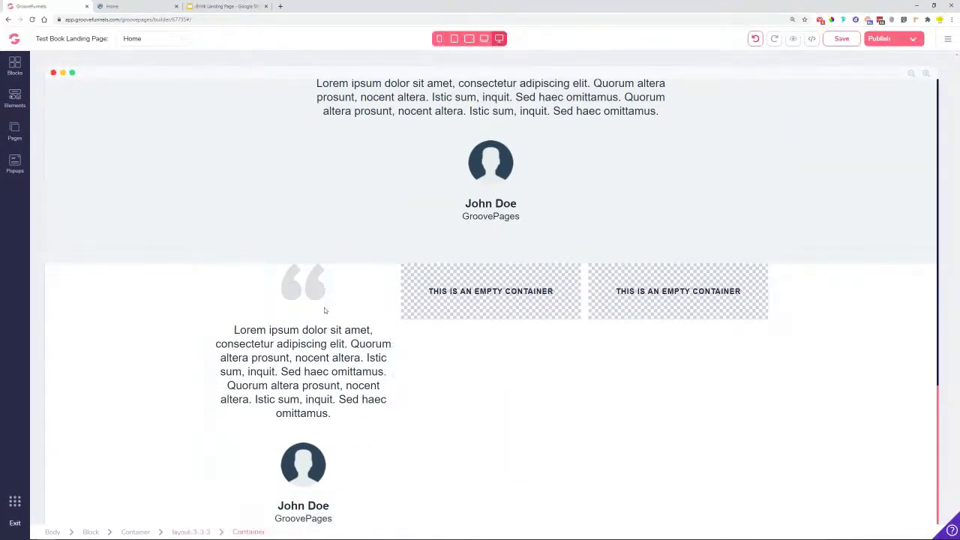
Compare with the sample's testimonials and copy the first column's quote icon and paragraph into the middle column.
left_click(154, 5)
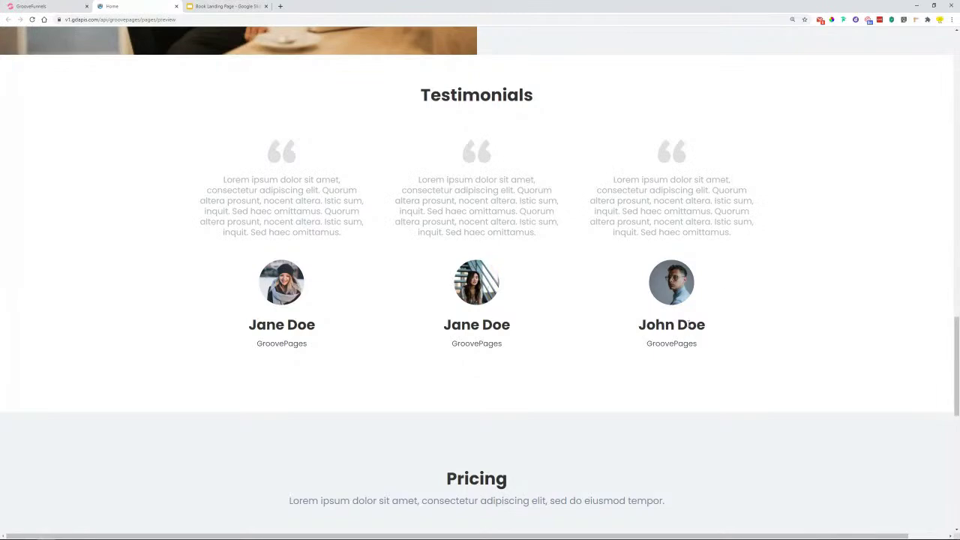
left_click(33, 6)
scroll(447, 391, "up", 3)
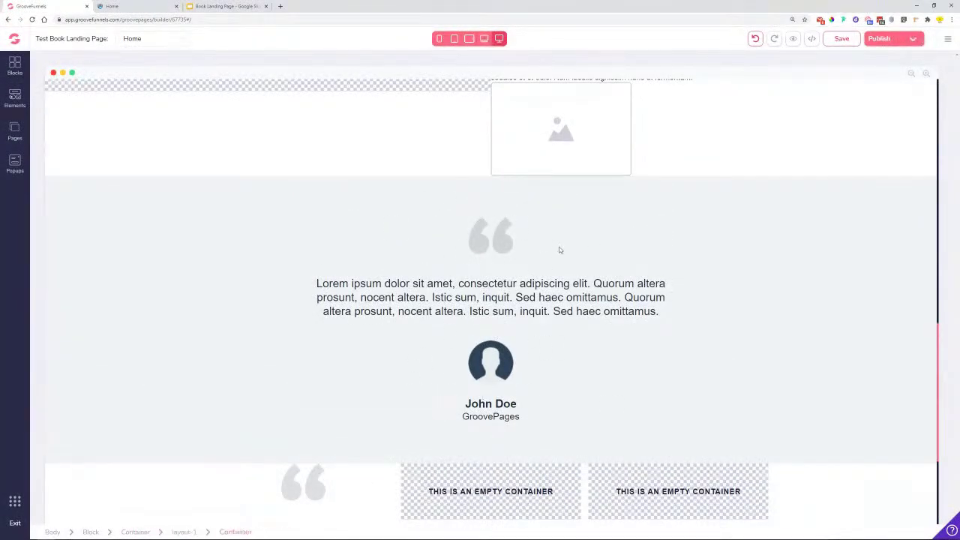
scroll(597, 251, "down", 2)
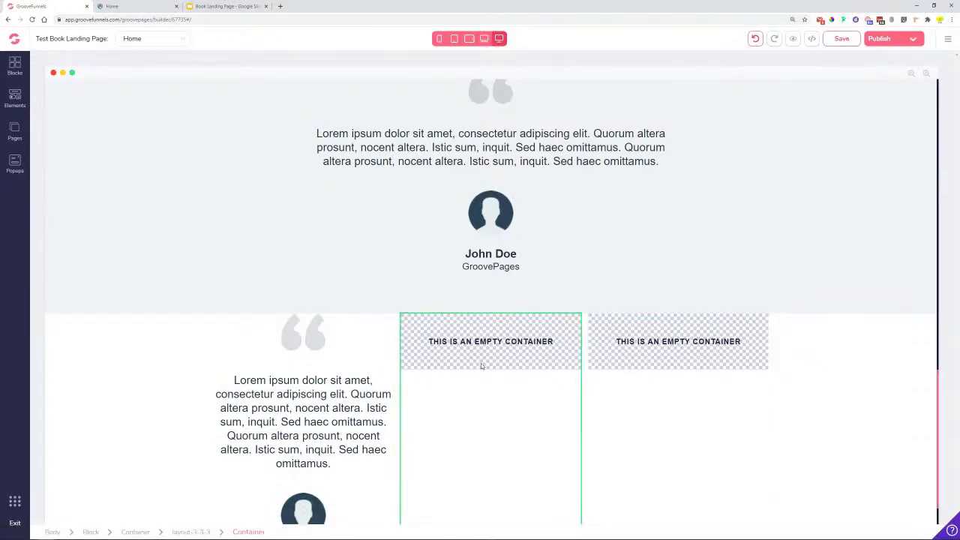
left_click(311, 323)
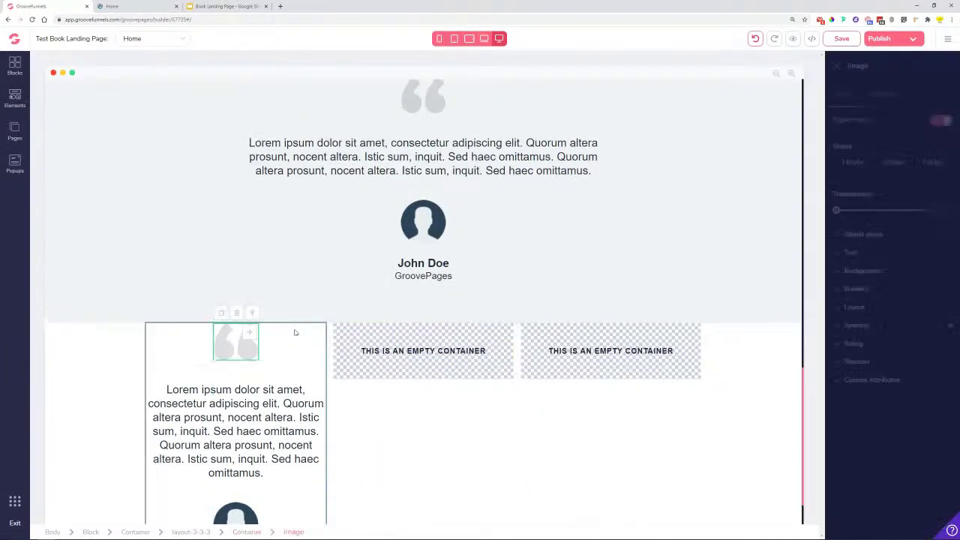
scroll(231, 359, "down", 2)
left_click_drag(234, 279, 491, 223)
scroll(492, 222, "up", 1)
left_click(316, 358)
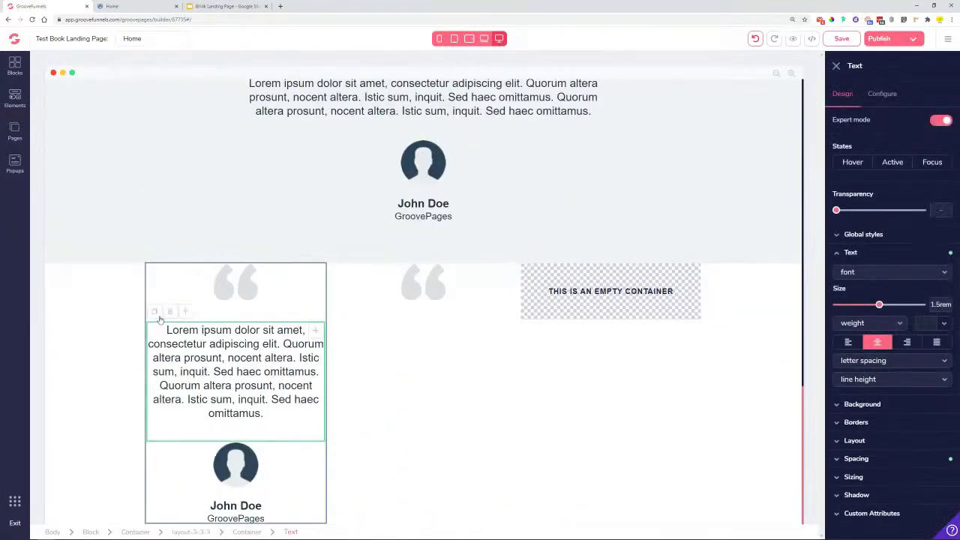
left_click_drag(155, 318, 449, 337)
Duplicate the first column's avatar, name and company line, and move the copies below the paragraph in the middle column.
left_click(235, 469)
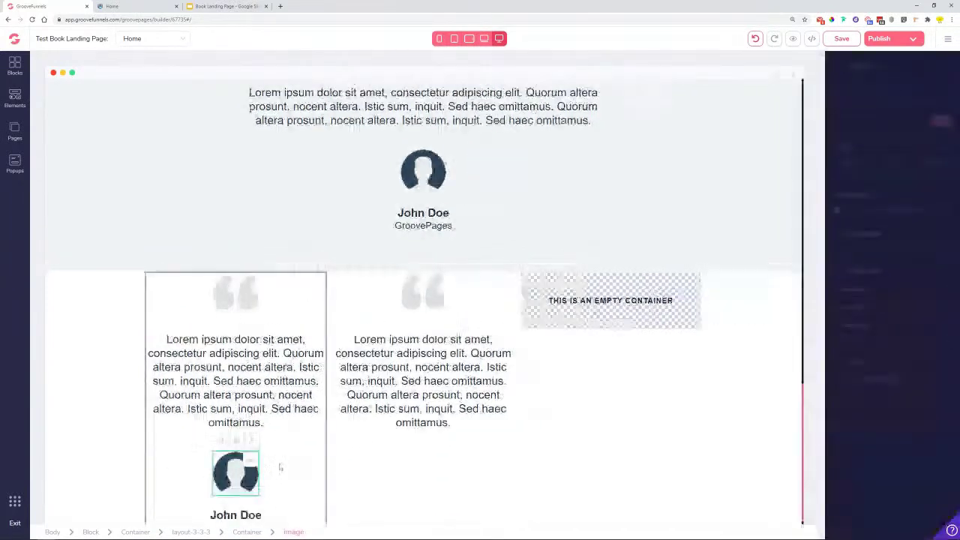
left_click(221, 441)
scroll(268, 448, "down", 1)
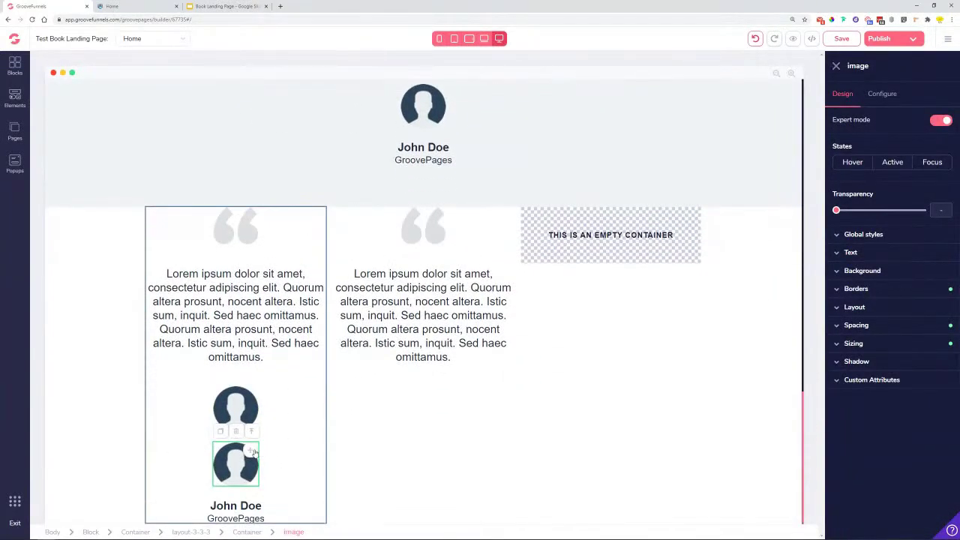
left_click(469, 401)
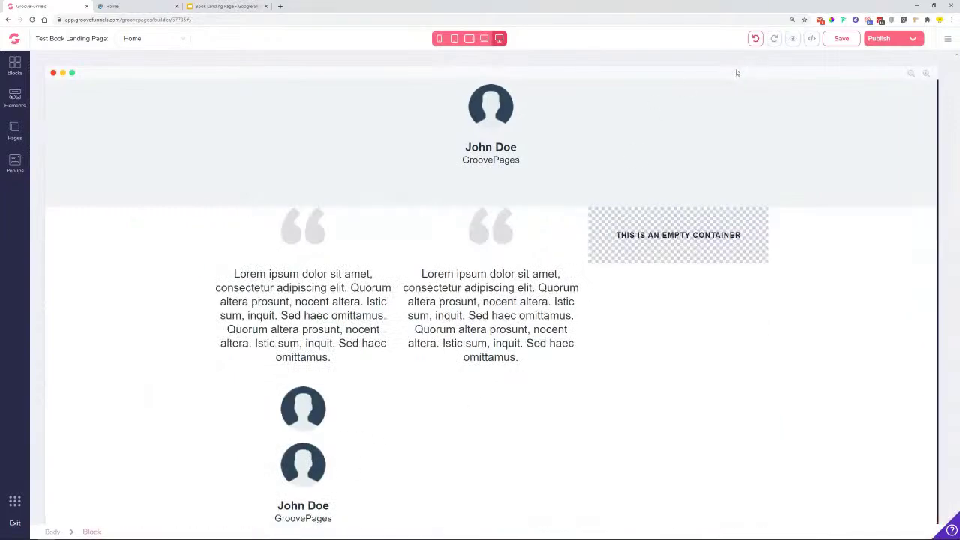
left_click_drag(314, 463, 494, 411)
scroll(360, 427, "up", 1)
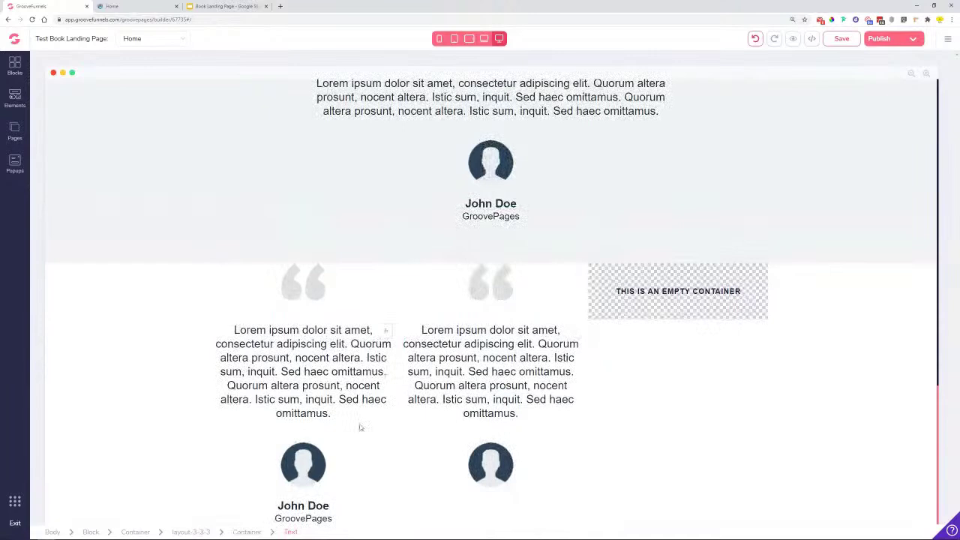
left_click(301, 507)
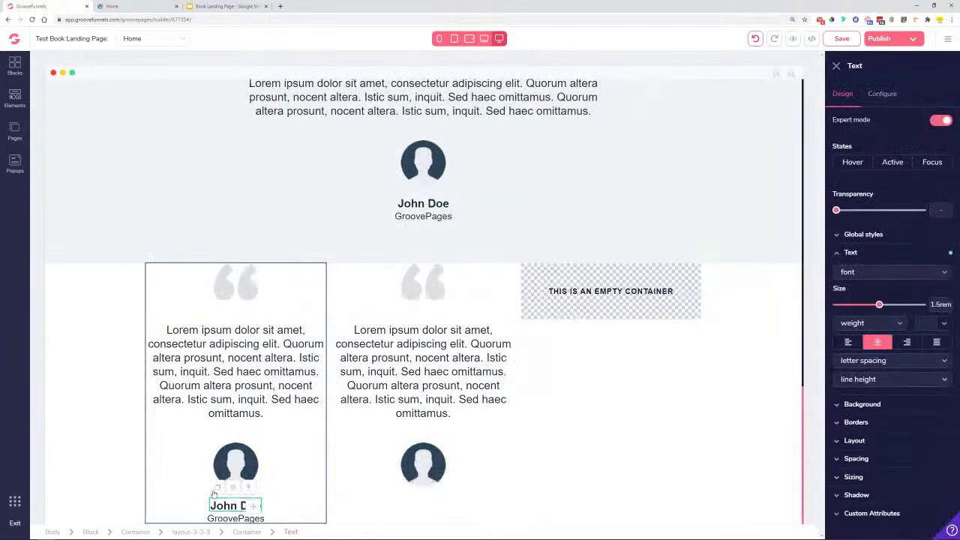
left_click_drag(223, 494, 476, 490)
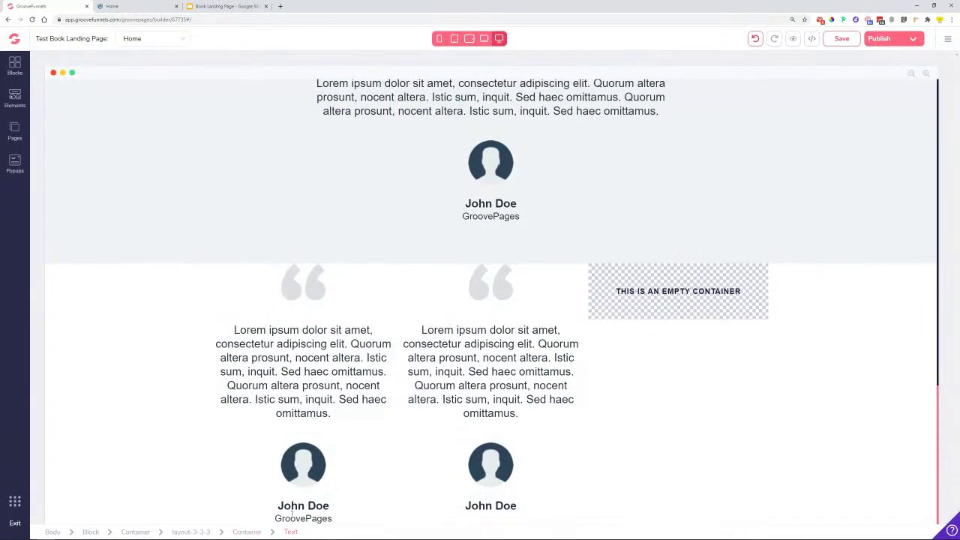
left_click(303, 519)
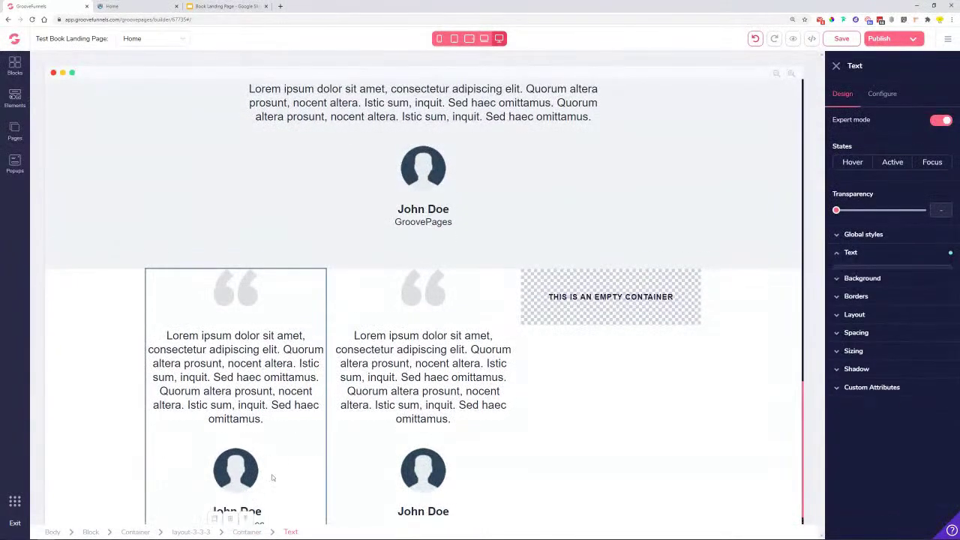
left_click_drag(260, 521, 464, 516)
Duplicate the middle column's quote icon and paragraph, and move the copies into the empty third column.
left_click(486, 296)
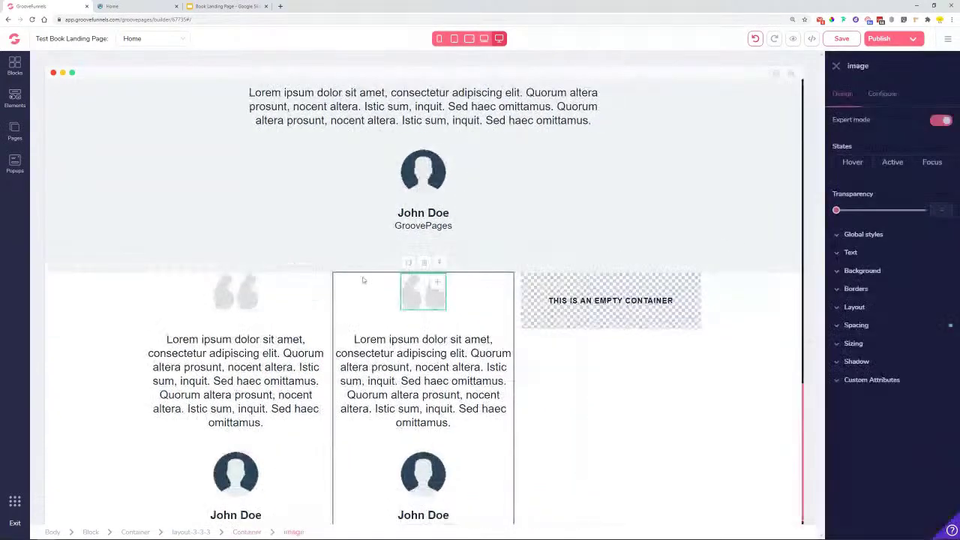
left_click_drag(411, 263, 687, 267)
left_click(432, 370)
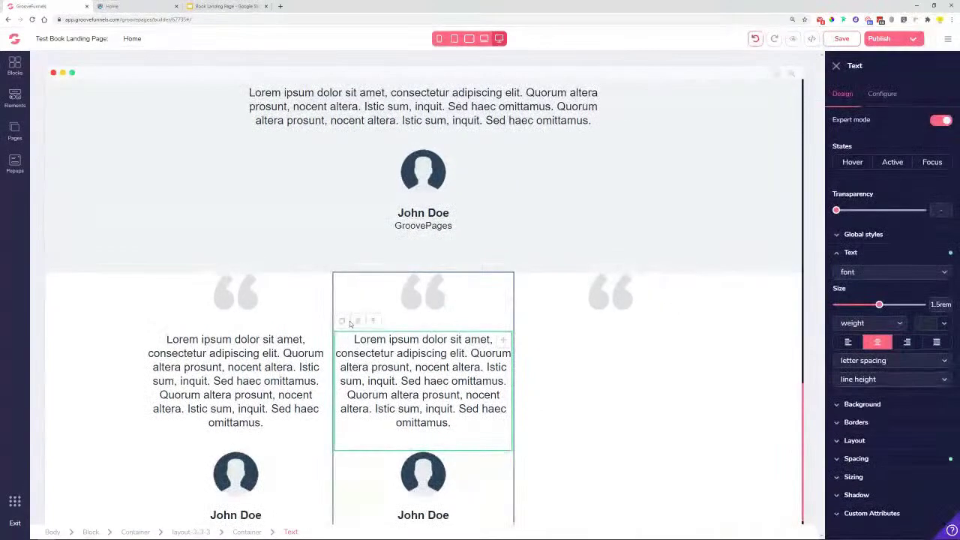
left_click_drag(397, 366, 666, 369)
Duplicate the middle column's avatar, name and company line, and move the copies below the paragraph in the third column.
left_click(488, 453)
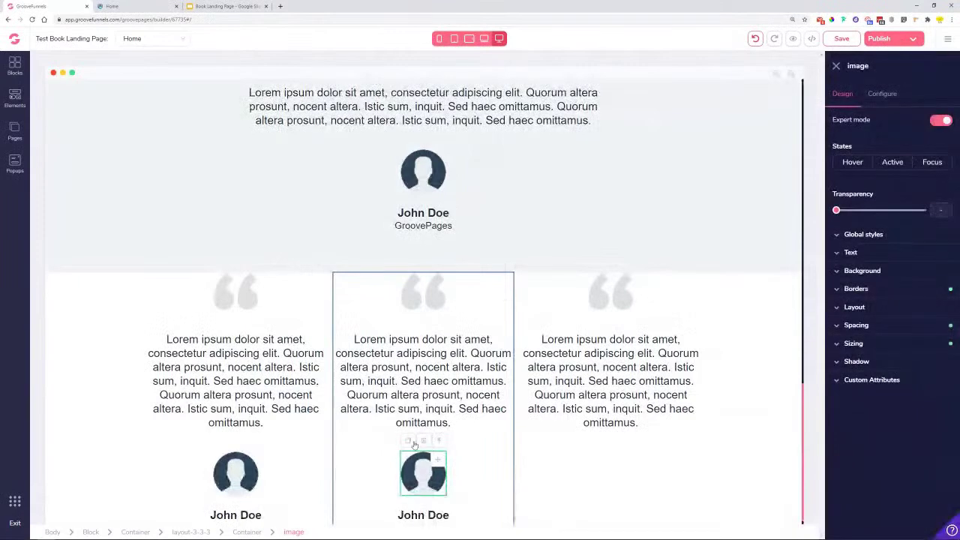
left_click(421, 439)
scroll(445, 448, "down", 1)
left_click_drag(440, 453, 677, 480)
left_click(503, 506)
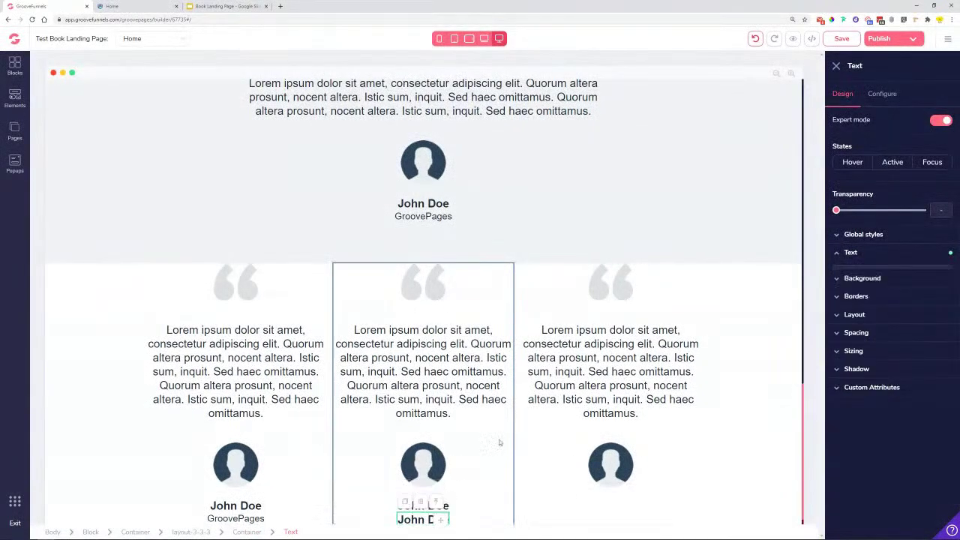
left_click_drag(441, 509, 638, 506)
left_click_drag(476, 515, 608, 516)
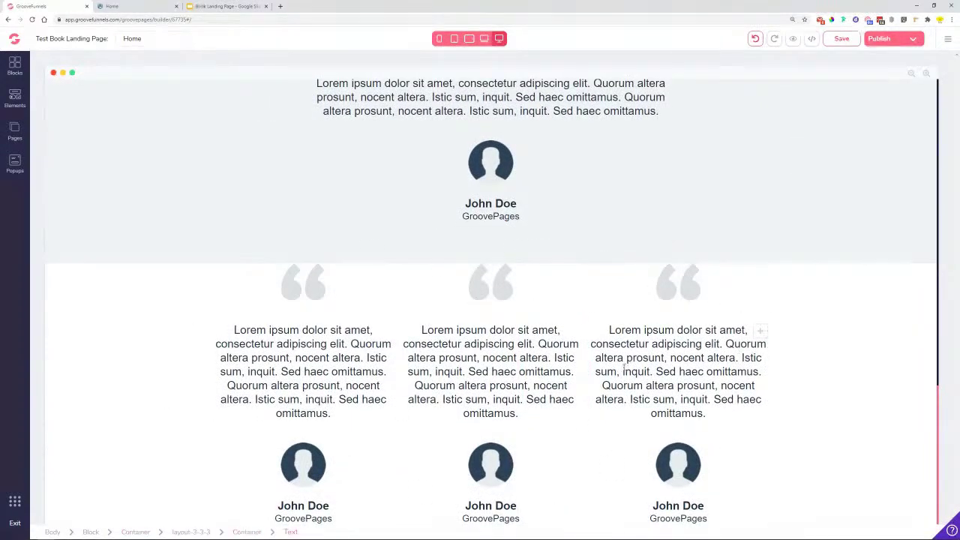
Delete the original single-testimonial block above the three columns and save the page.
scroll(116, 277, "up", 3)
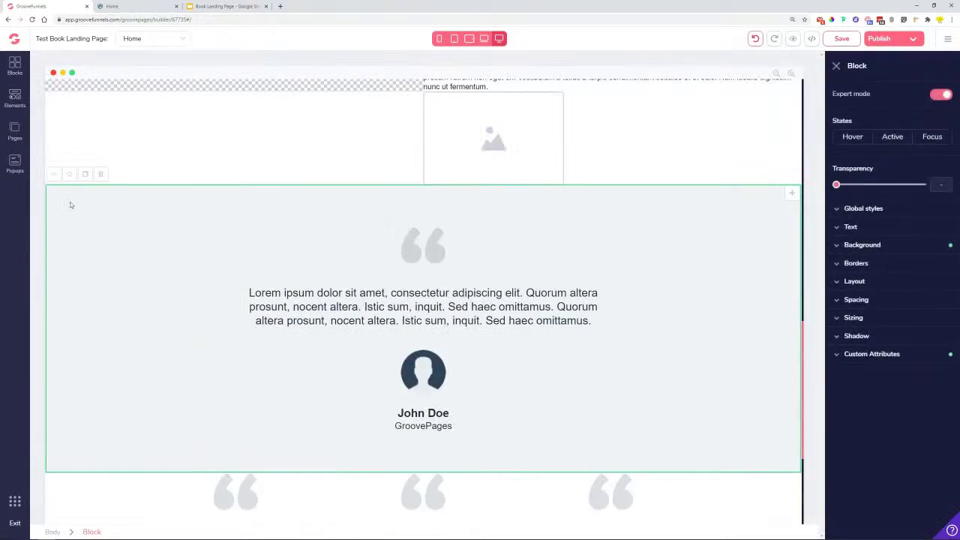
left_click(100, 174)
left_click(506, 297)
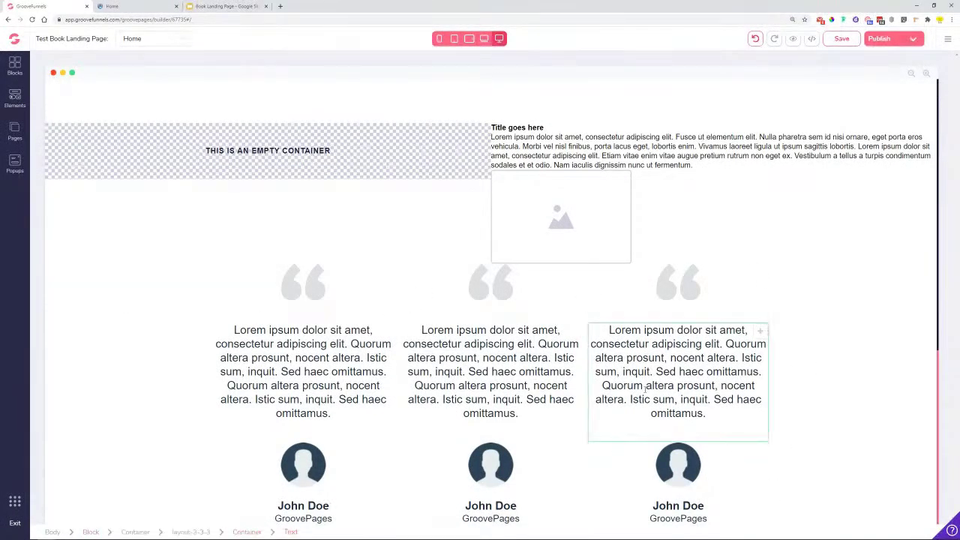
left_click(839, 39)
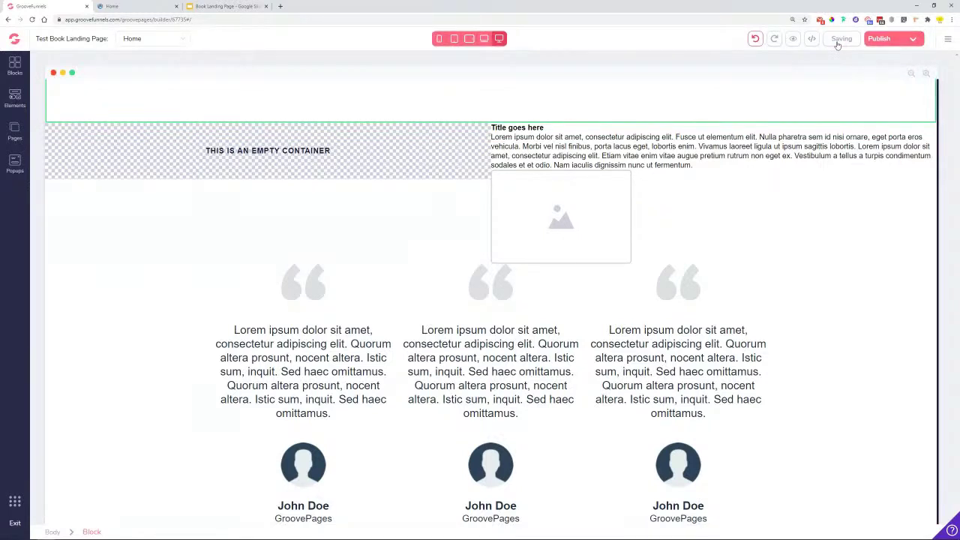
Switch to the sample page and examine its pricing section and the sections below it.
left_click(120, 6)
scroll(746, 363, "down", 5)
scroll(746, 362, "down", 3)
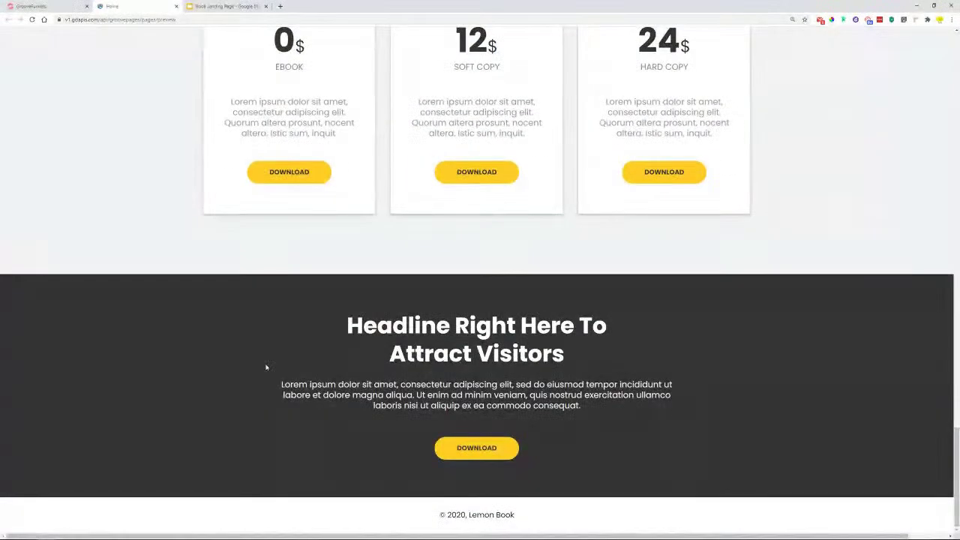
scroll(477, 391, "up", 2)
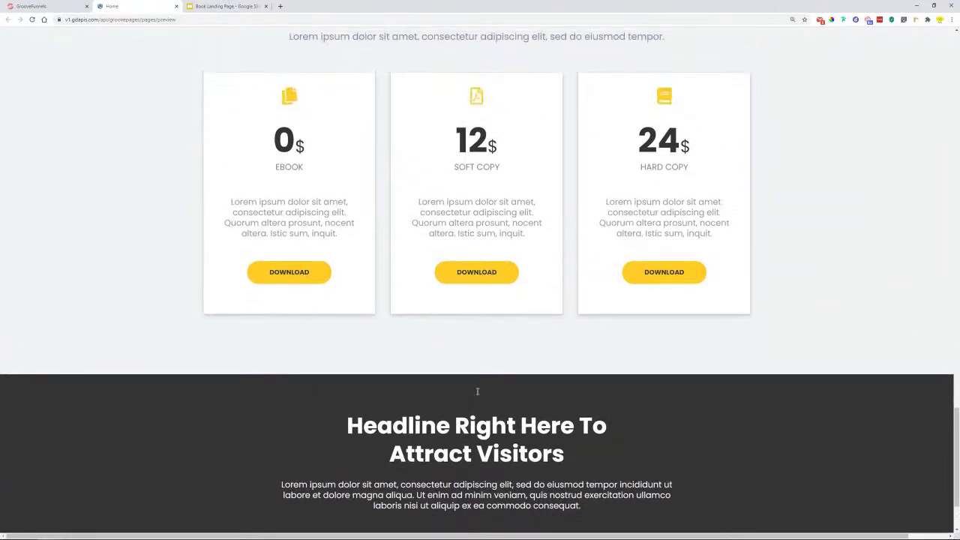
scroll(477, 393, "up", 2)
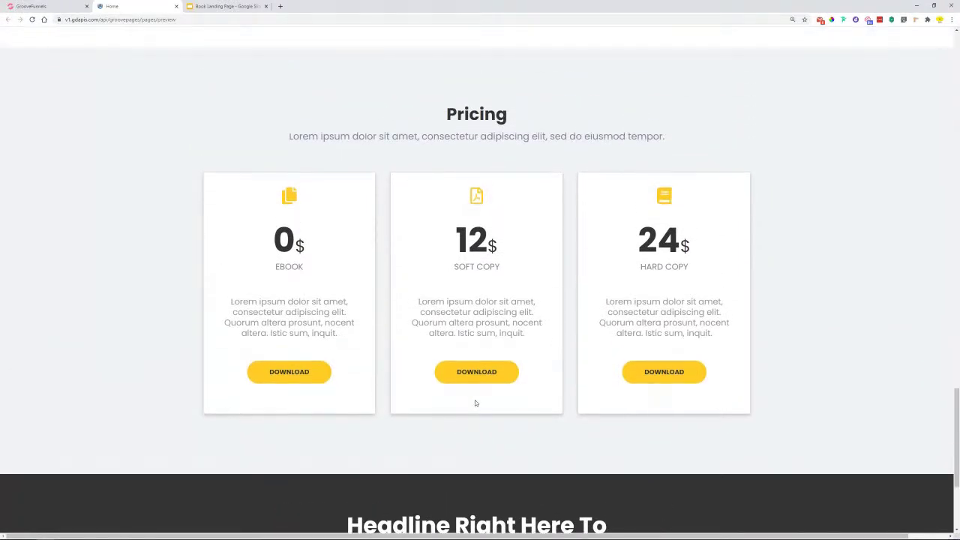
scroll(552, 299, "up", 4)
scroll(559, 282, "down", 4)
left_click(43, 8)
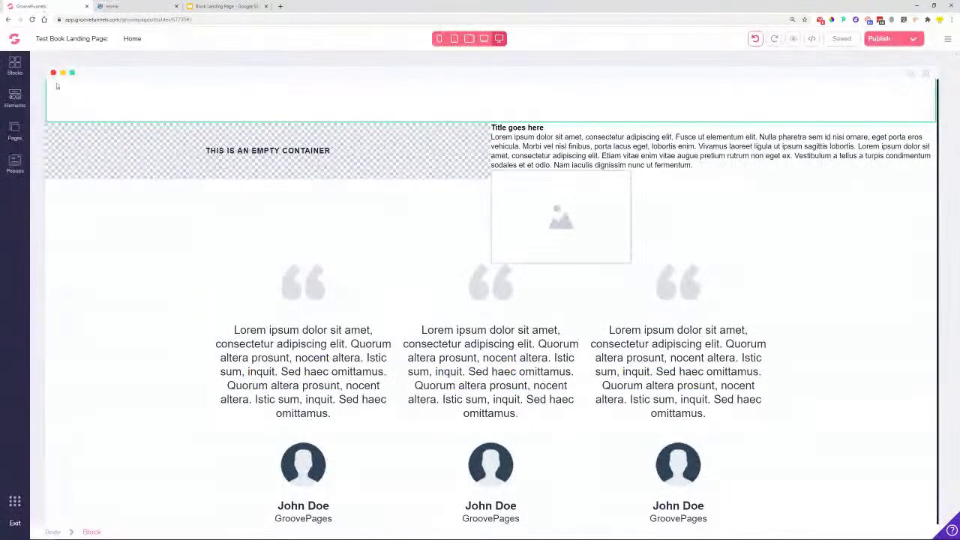
Insert the wireframe Pricing block with Starter, Advanced and Pro plans below the three-column testimonials.
left_click(16, 68)
left_click(117, 96)
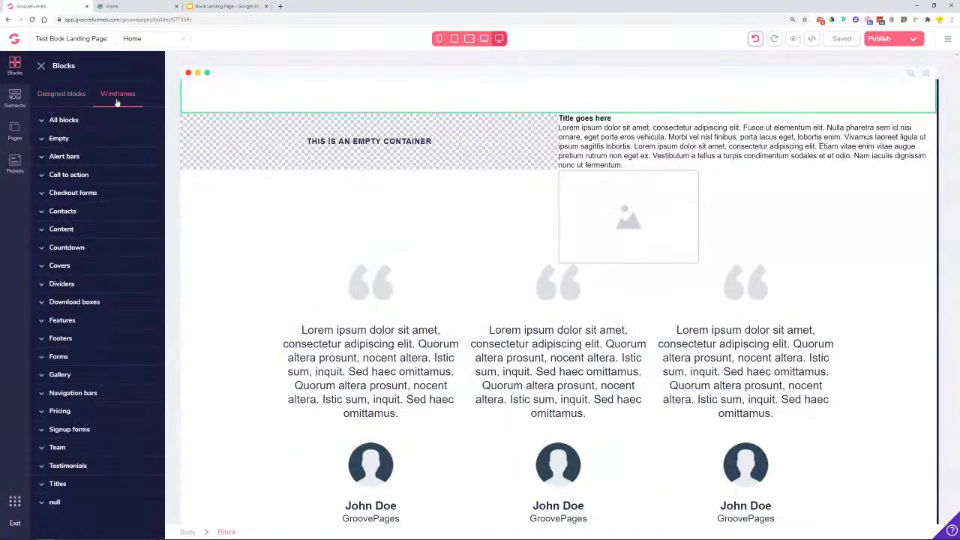
left_click(60, 411)
scroll(105, 300, "down", 4)
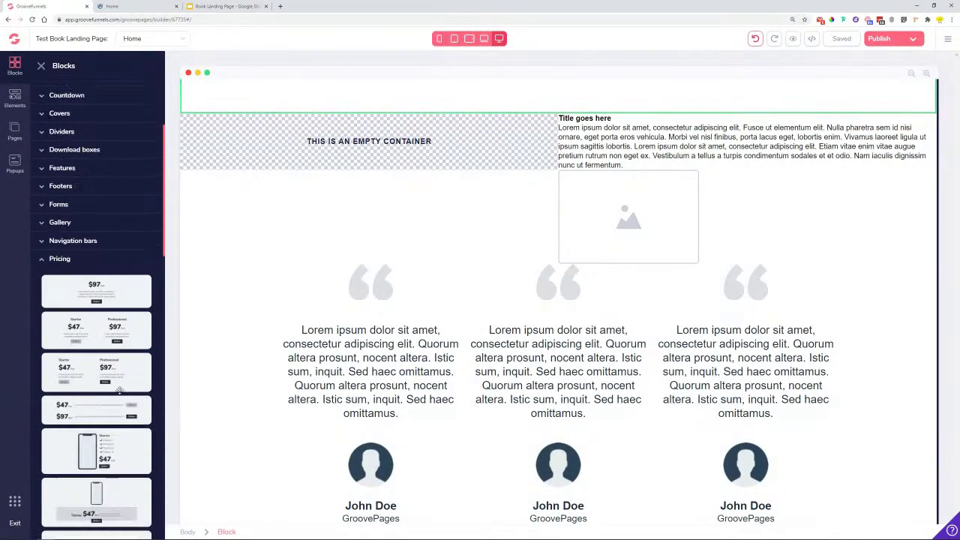
scroll(115, 229, "down", 5)
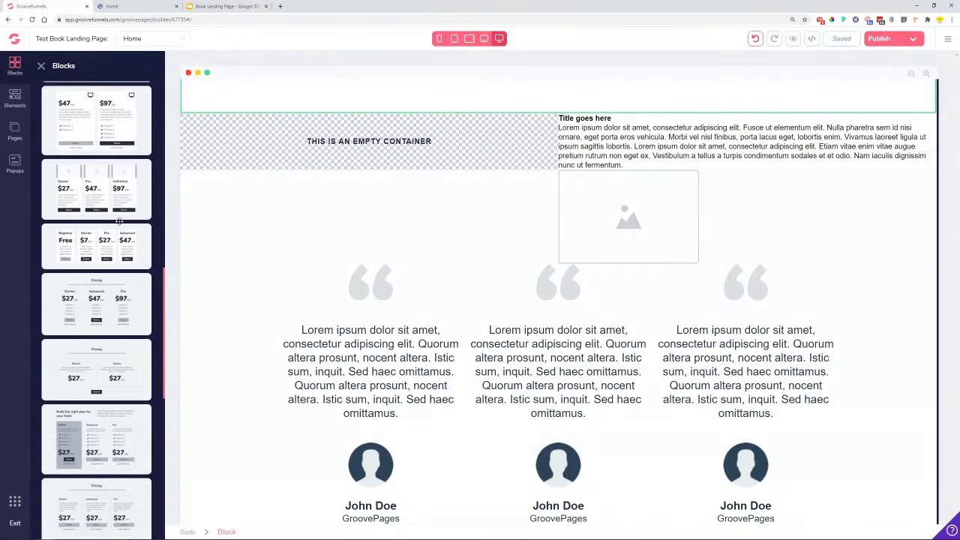
scroll(120, 221, "down", 3)
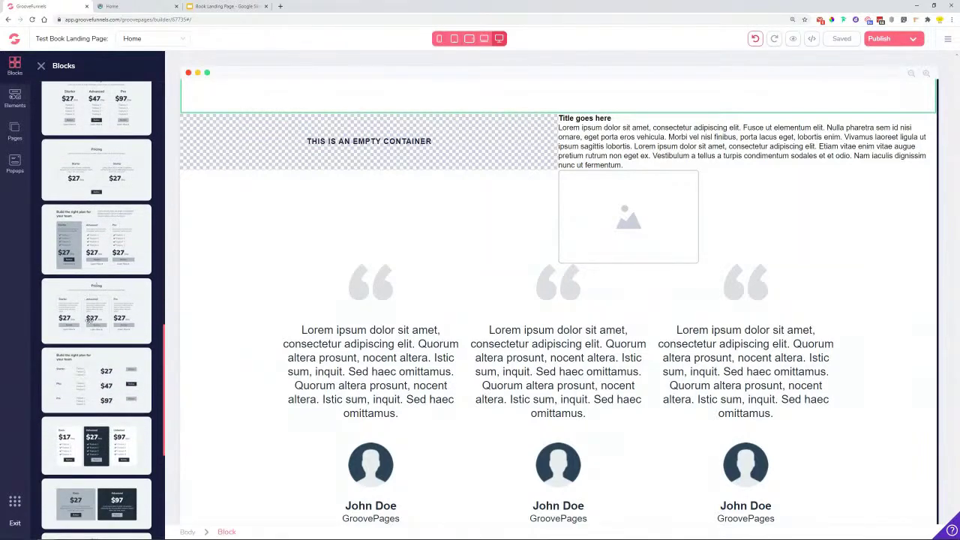
left_click_drag(78, 308, 430, 510)
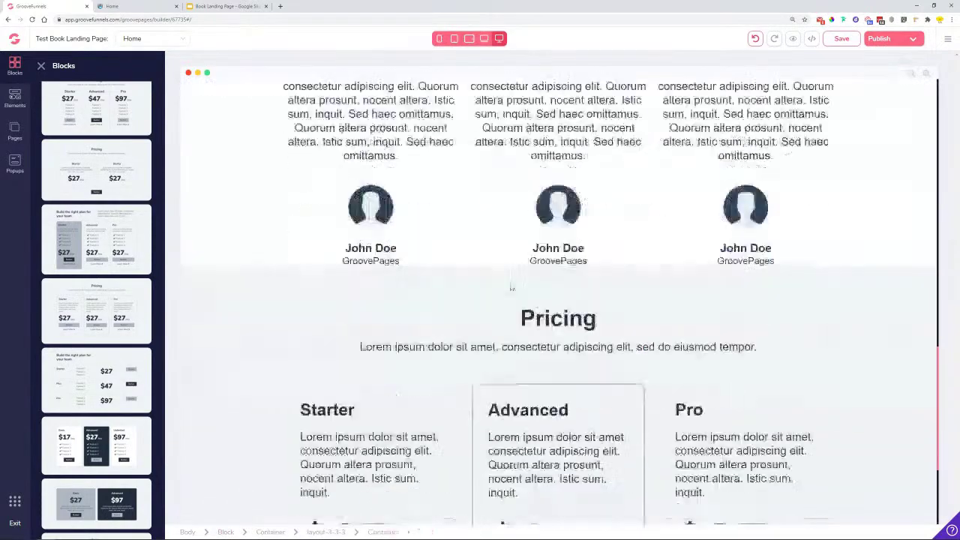
Compare the pricing block with the sample's pricing cards and add an Icon element above the Starter title.
double_click(621, 135)
left_click_drag(497, 156, 317, 156)
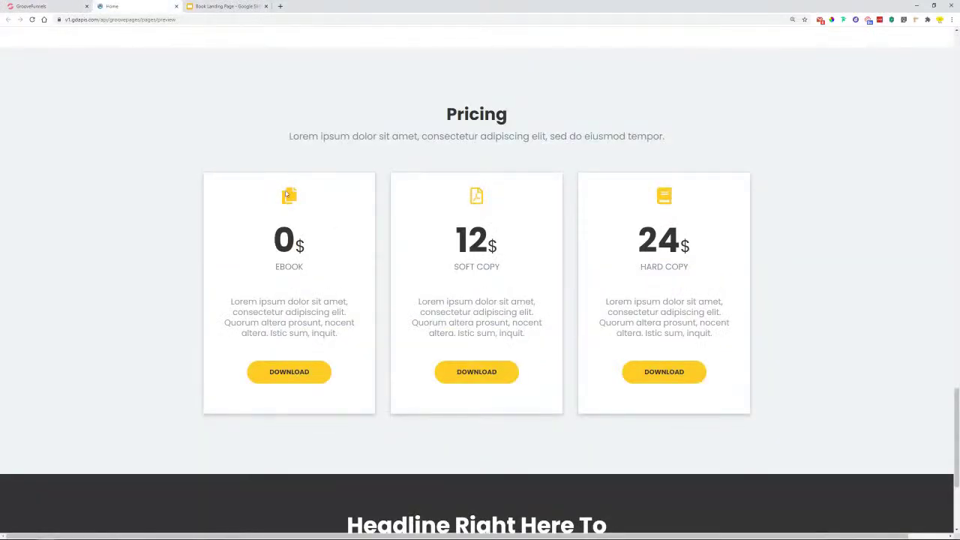
left_click_drag(276, 266, 305, 270)
left_click_drag(231, 302, 330, 333)
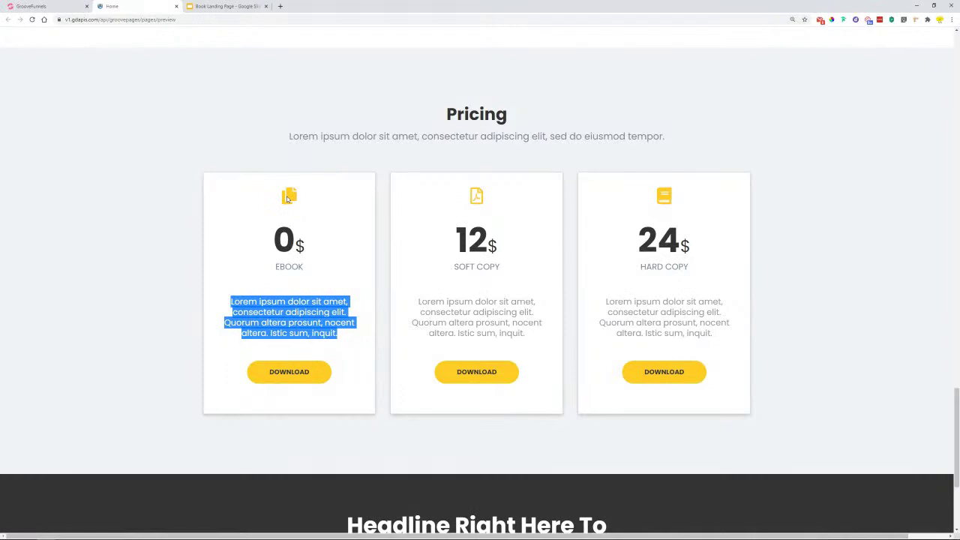
left_click(34, 6)
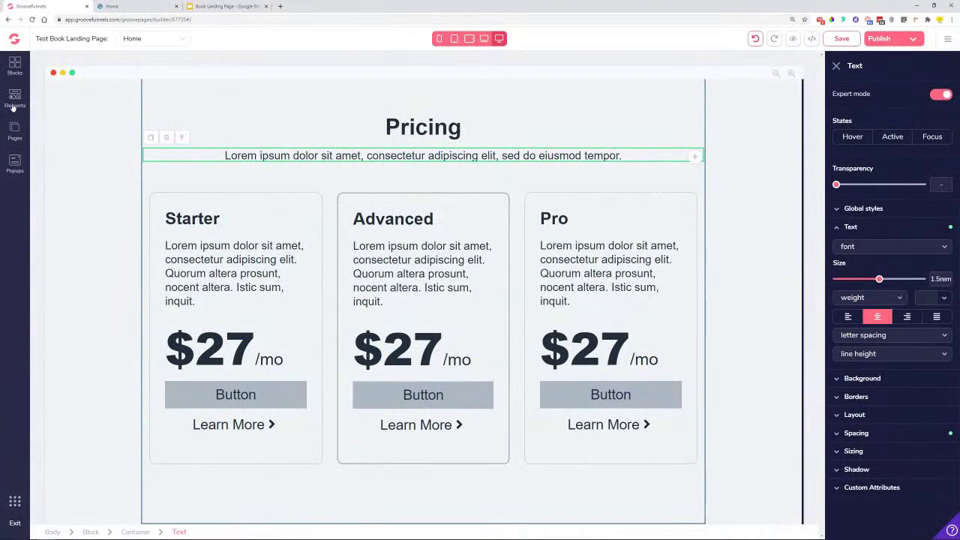
left_click(14, 104)
scroll(69, 342, "down", 8)
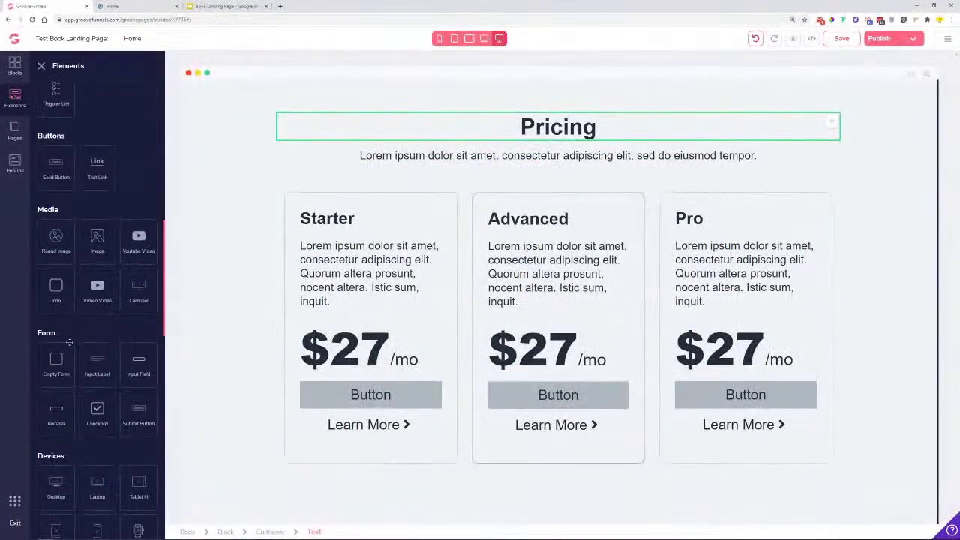
left_click_drag(52, 294, 360, 214)
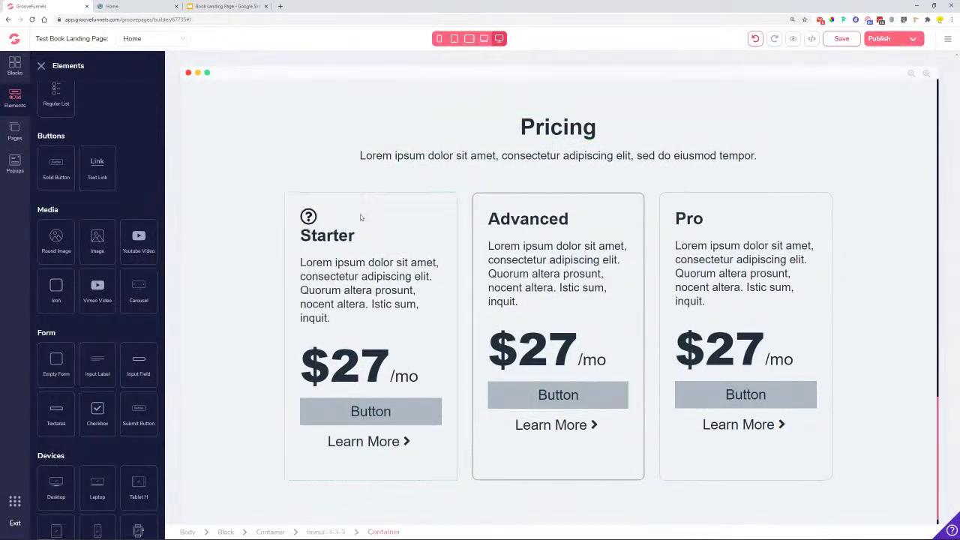
Give the Starter card's container a vertical flex layout with centered secondary alignment.
left_click(431, 211)
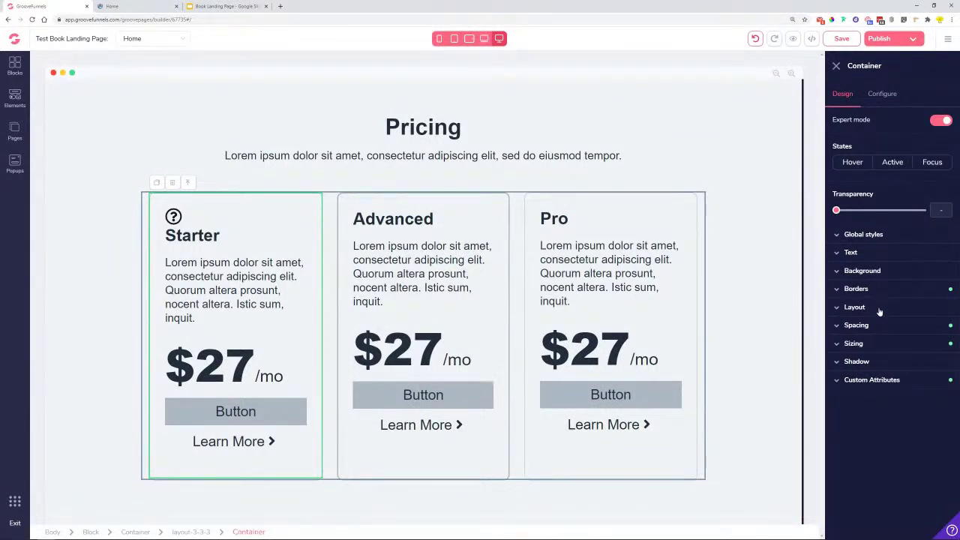
left_click(853, 306)
left_click(910, 326)
left_click(916, 346)
left_click(924, 357)
left_click(877, 418)
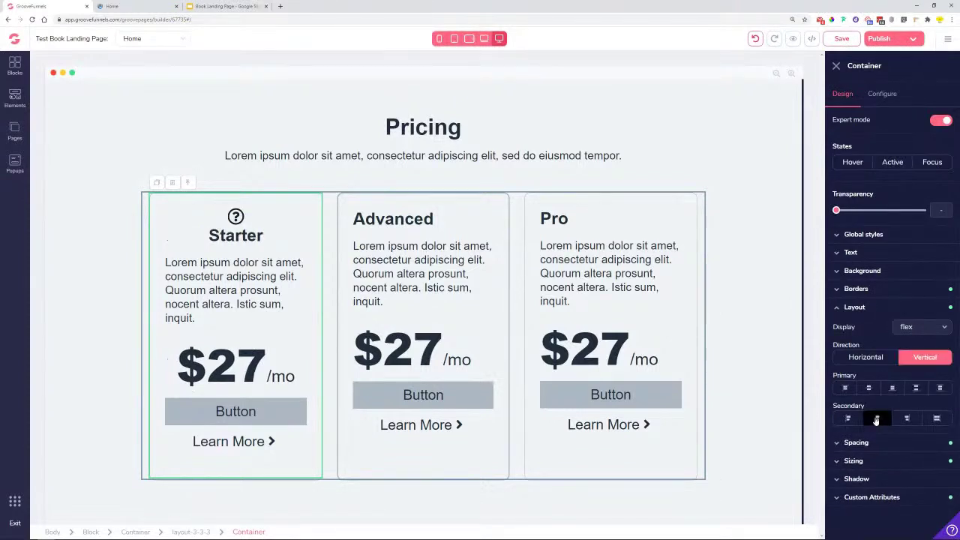
Give the Advanced and Pro cards' containers a vertical flex layout with centered secondary alignment.
left_click(485, 215)
left_click(493, 205)
left_click(877, 307)
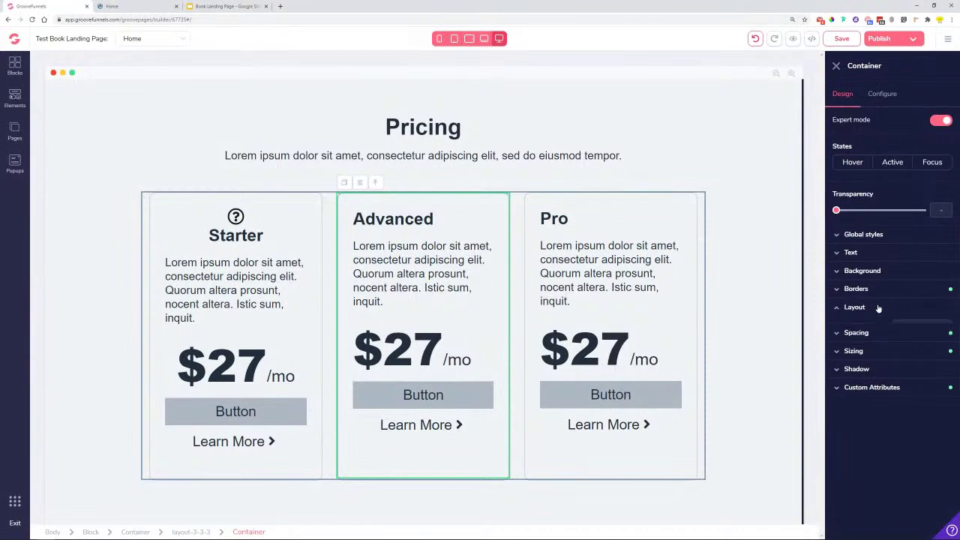
left_click(922, 356)
left_click(878, 418)
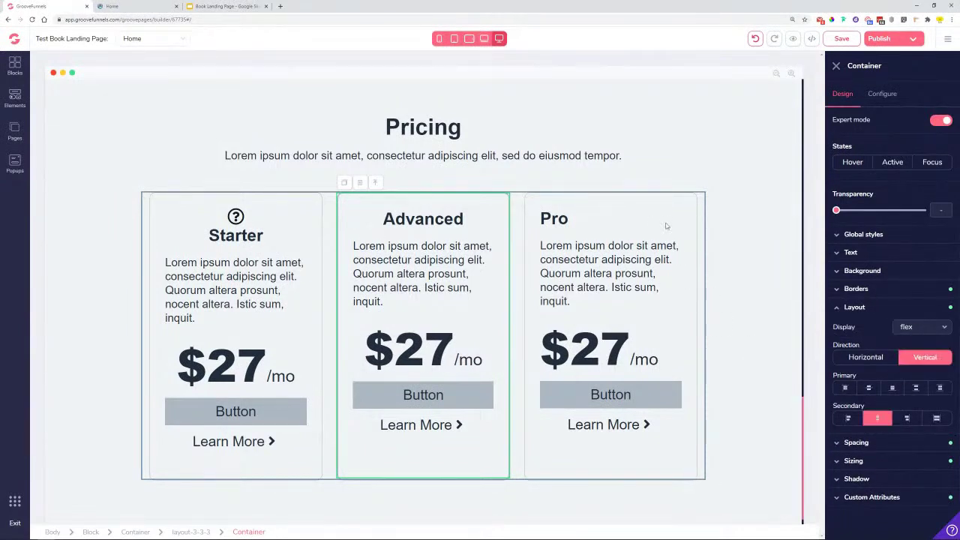
left_click(667, 219)
left_click(680, 203)
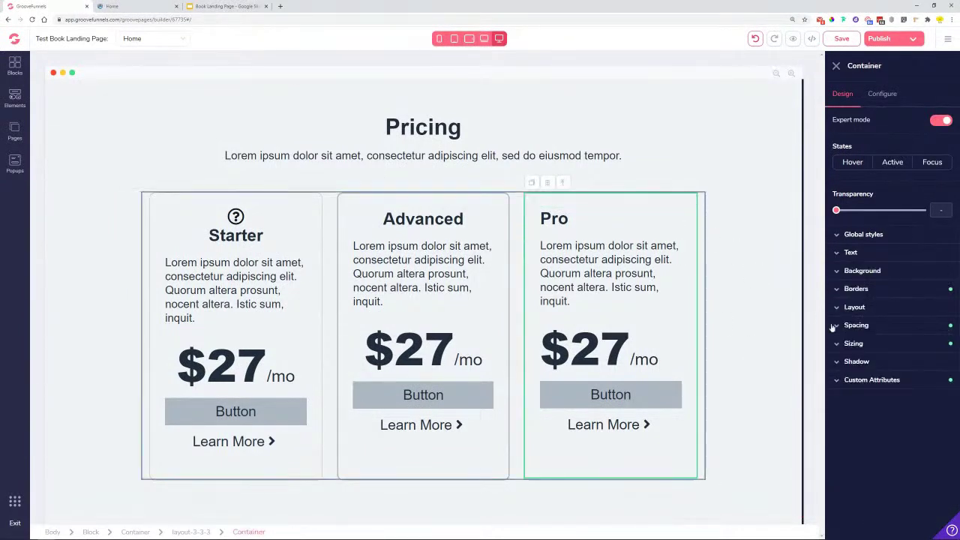
left_click(881, 307)
left_click(913, 356)
left_click(878, 419)
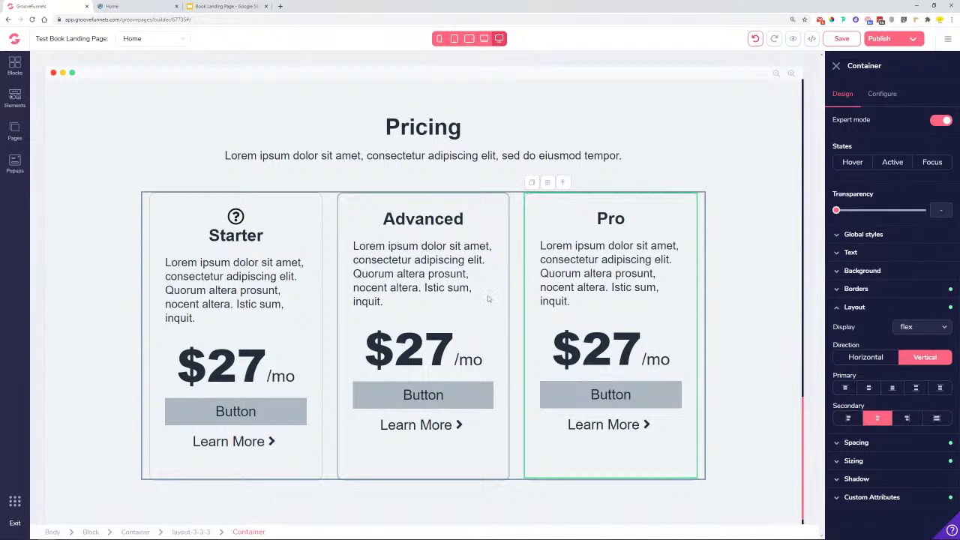
Check the sample's pricing cards and move the Starter card's price between its icon and title.
left_click(142, 6)
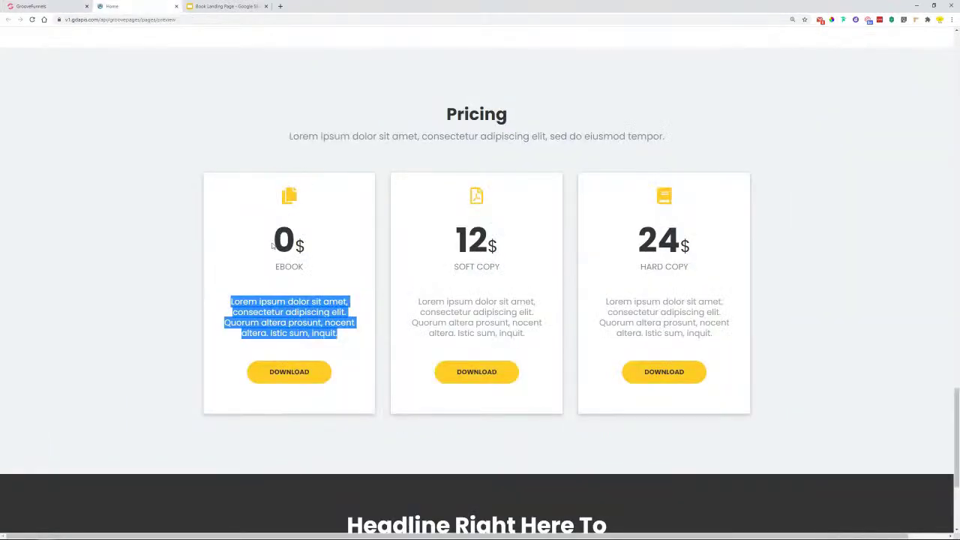
left_click(30, 5)
left_click(235, 234)
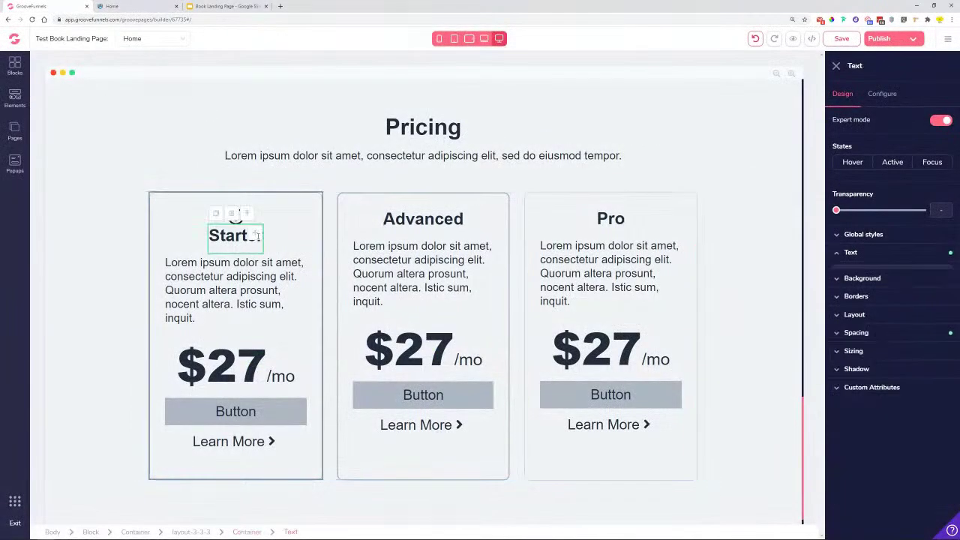
left_click(241, 363)
left_click(292, 363)
left_click_drag(288, 348, 331, 285)
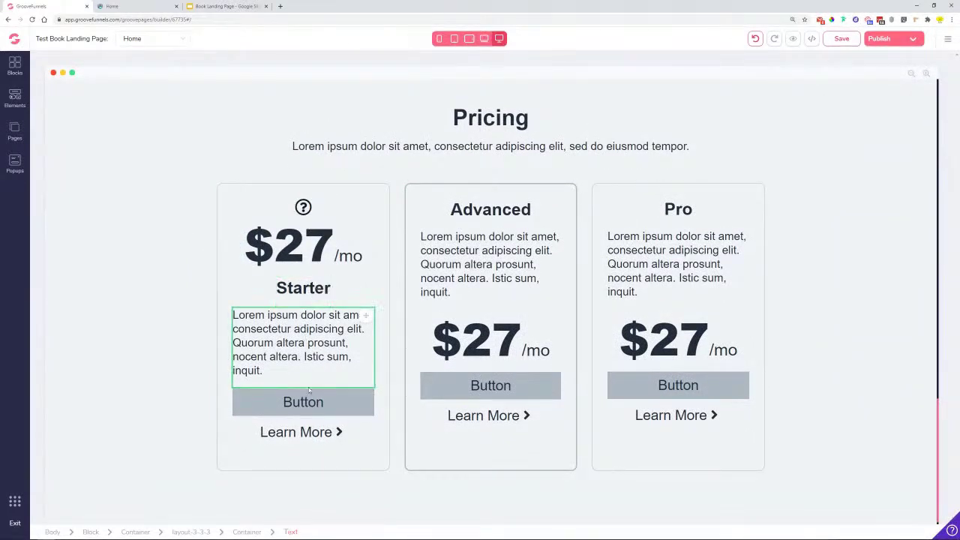
Delete the Learn More link from the Starter card.
left_click(308, 433)
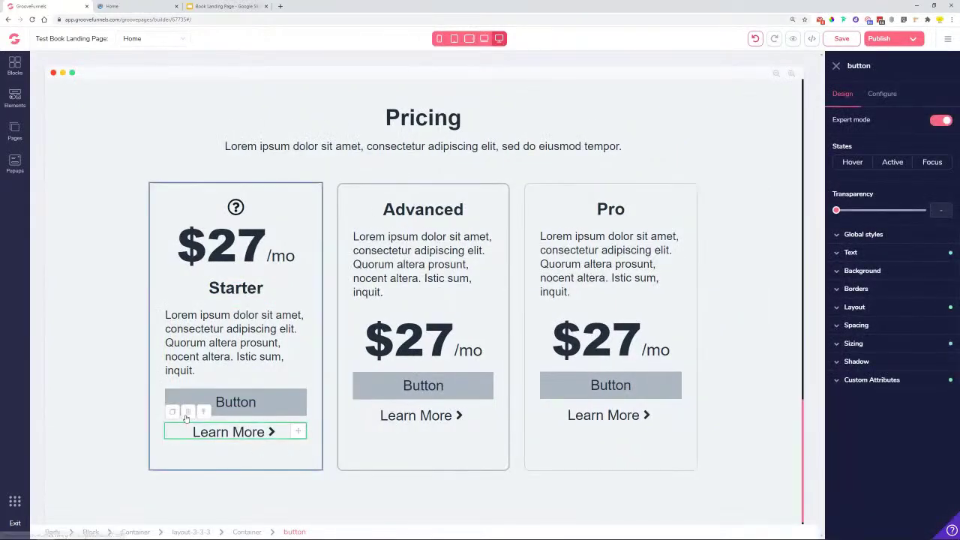
left_click(187, 413)
left_click(502, 298)
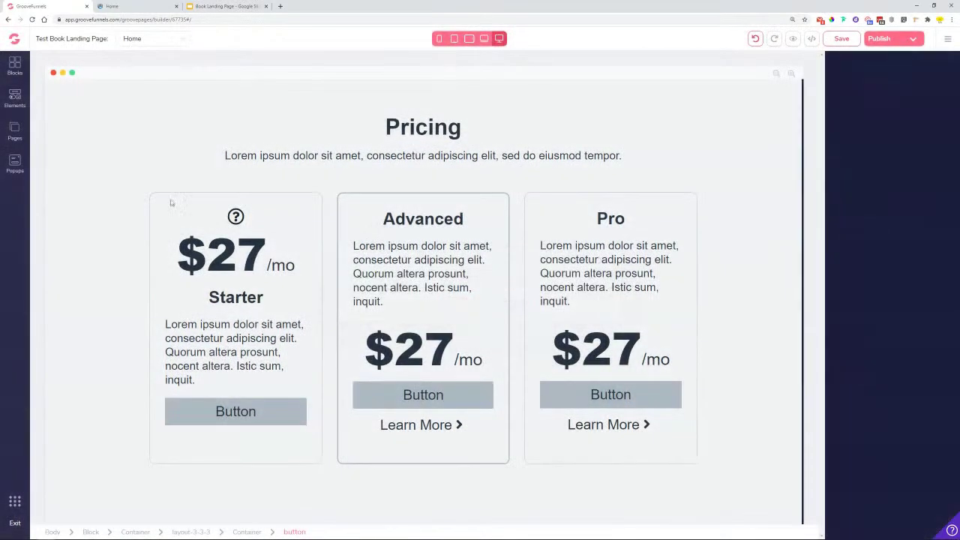
Move the Advanced card's price above its title and place a duplicate of the Starter icon above that price.
left_click(137, 4)
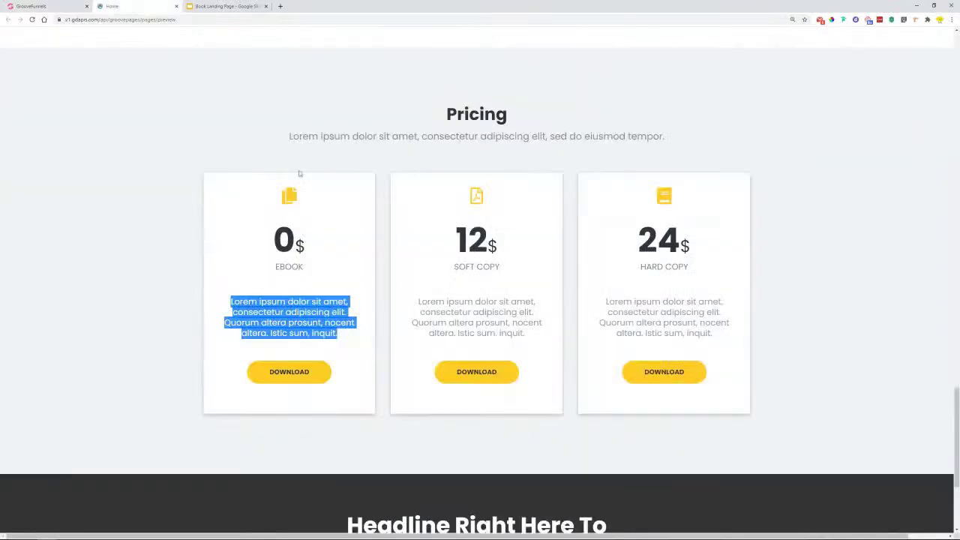
left_click(71, 5)
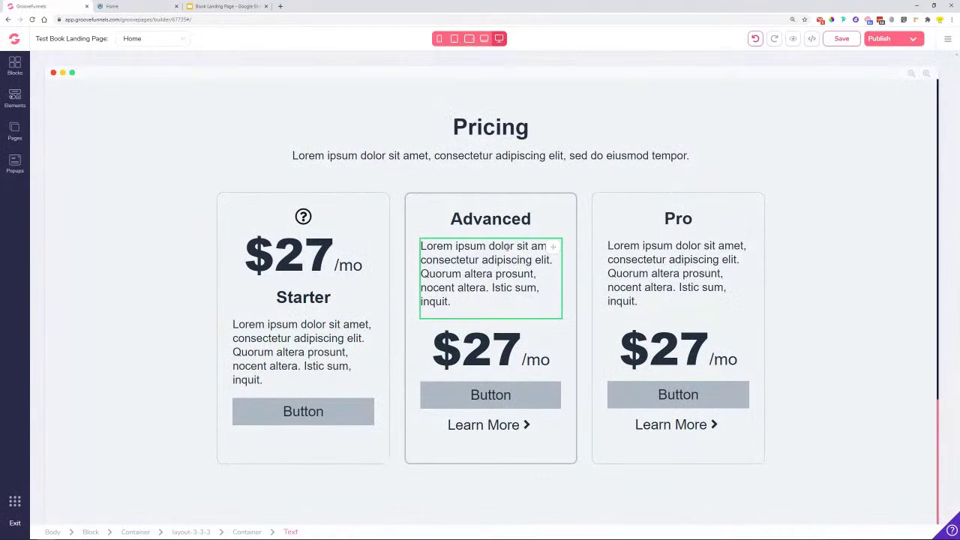
left_click(540, 332)
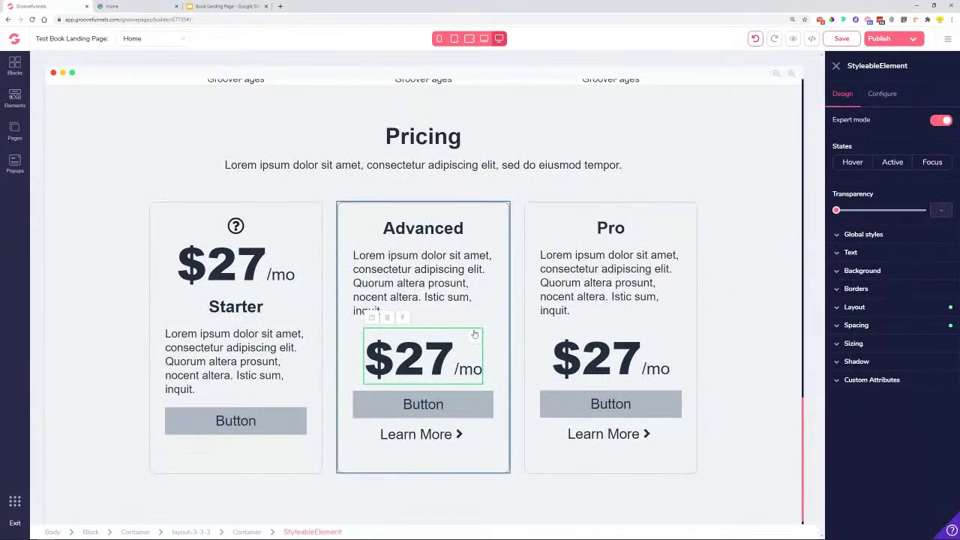
left_click_drag(475, 339, 501, 246)
left_click(303, 216)
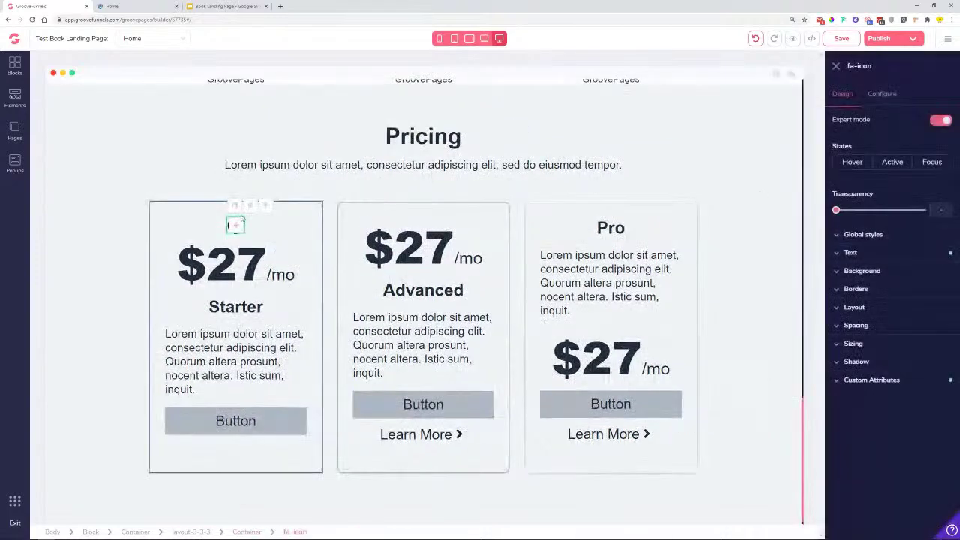
left_click(234, 207)
left_click_drag(237, 241, 490, 221)
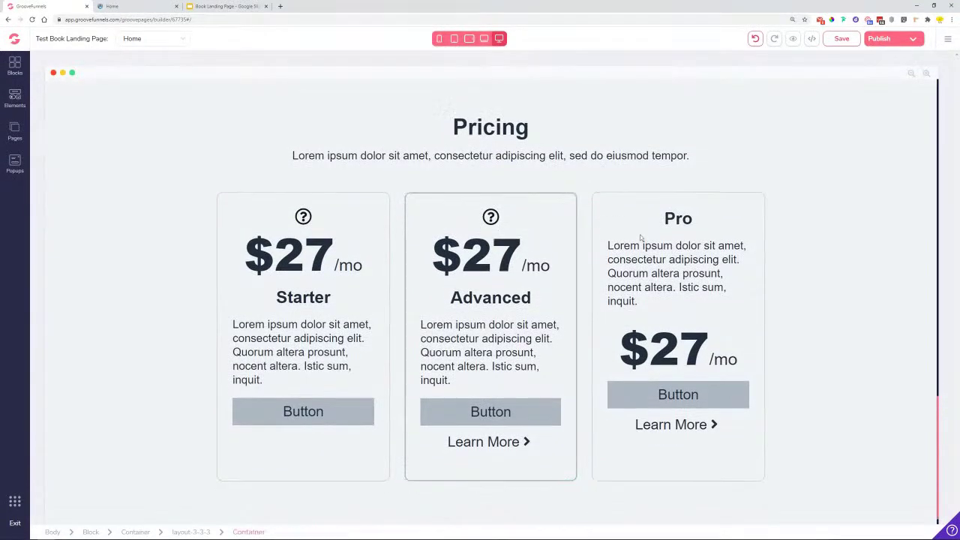
Delete the Learn More link from the Advanced card.
left_click(497, 442)
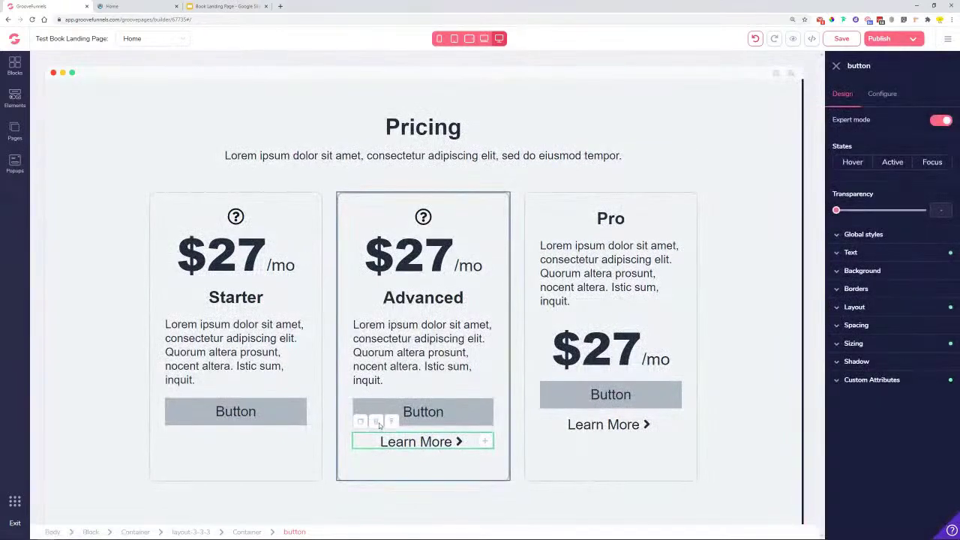
left_click(389, 422)
left_click(502, 298)
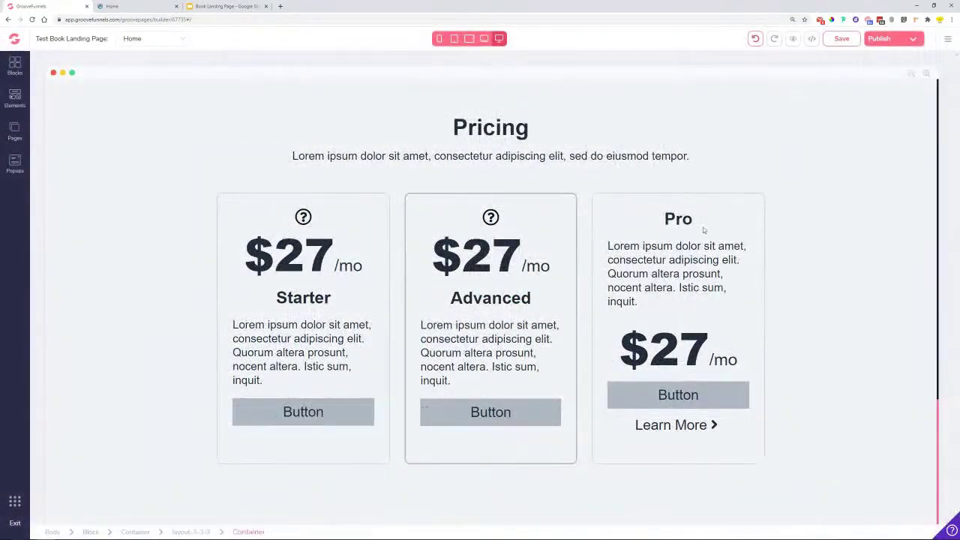
Place a duplicate of the Advanced icon above the Pro title and move the Pro price between icon and title.
left_click(491, 217)
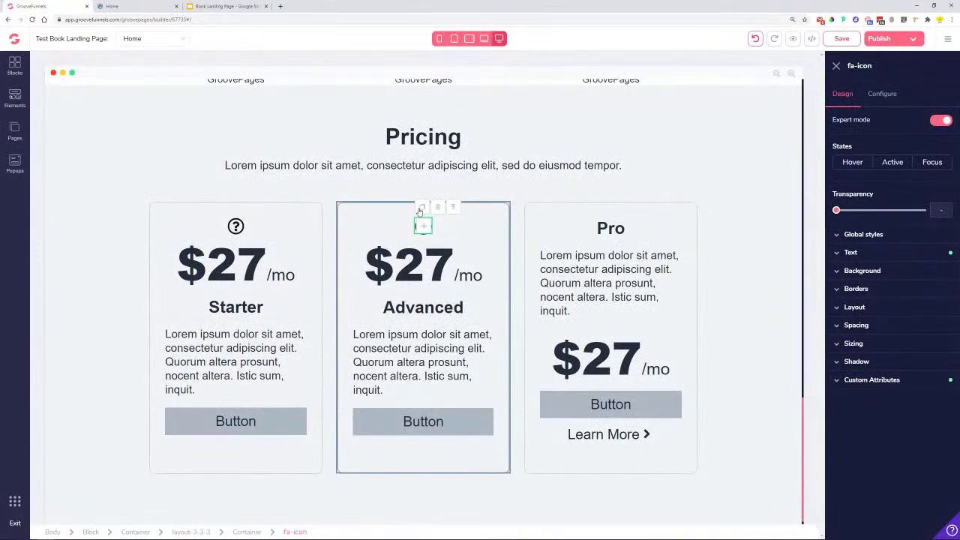
left_click(421, 208)
left_click_drag(426, 244, 685, 229)
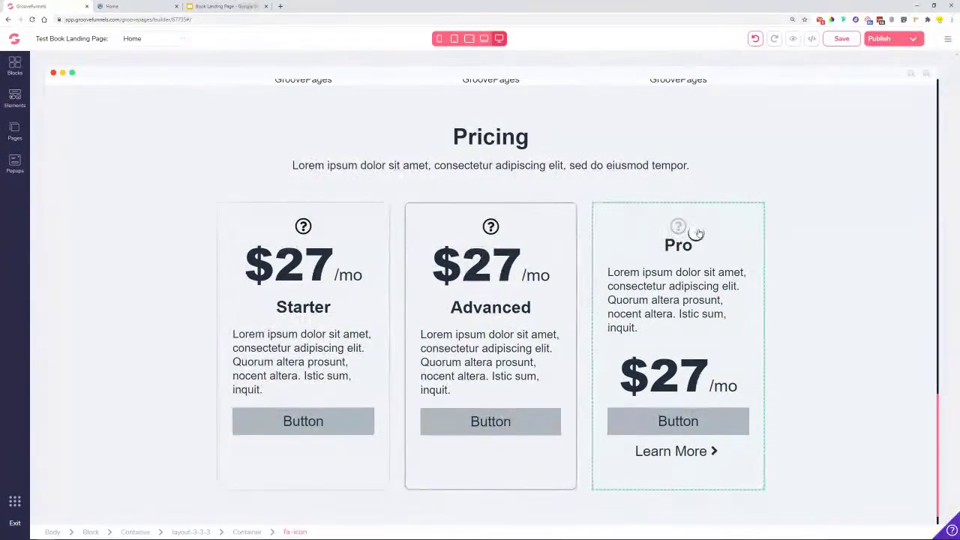
left_click(723, 360)
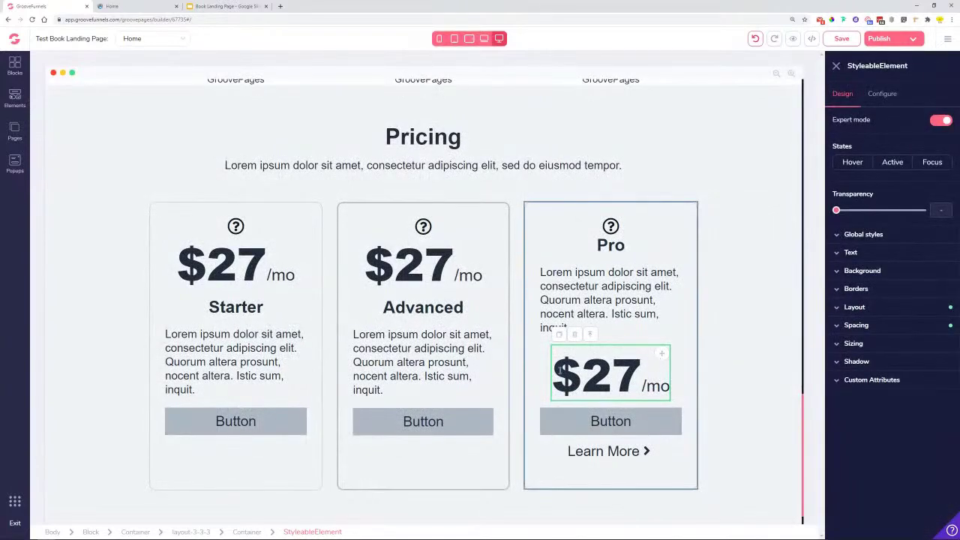
left_click_drag(653, 358, 690, 278)
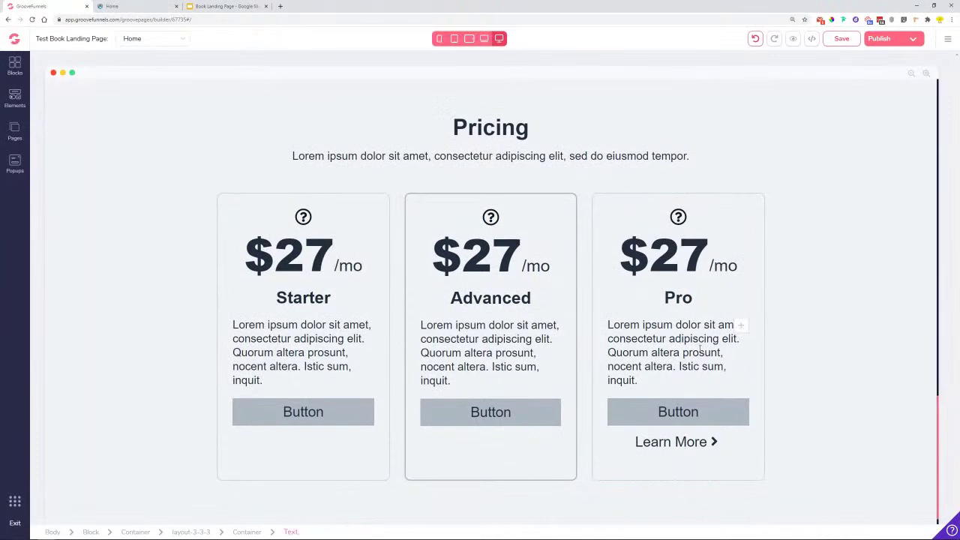
Delete the Learn More link from the Pro card.
left_click(686, 441)
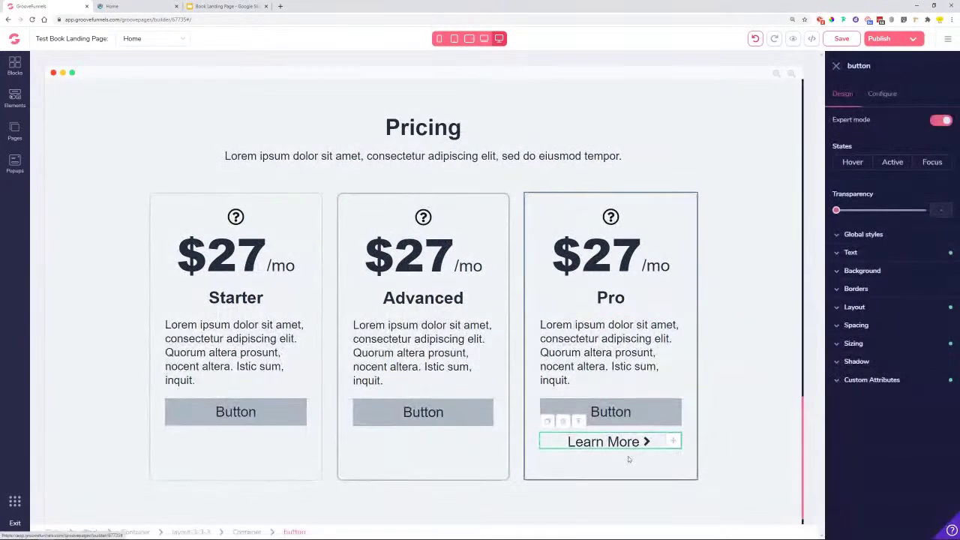
left_click(562, 422)
left_click(502, 298)
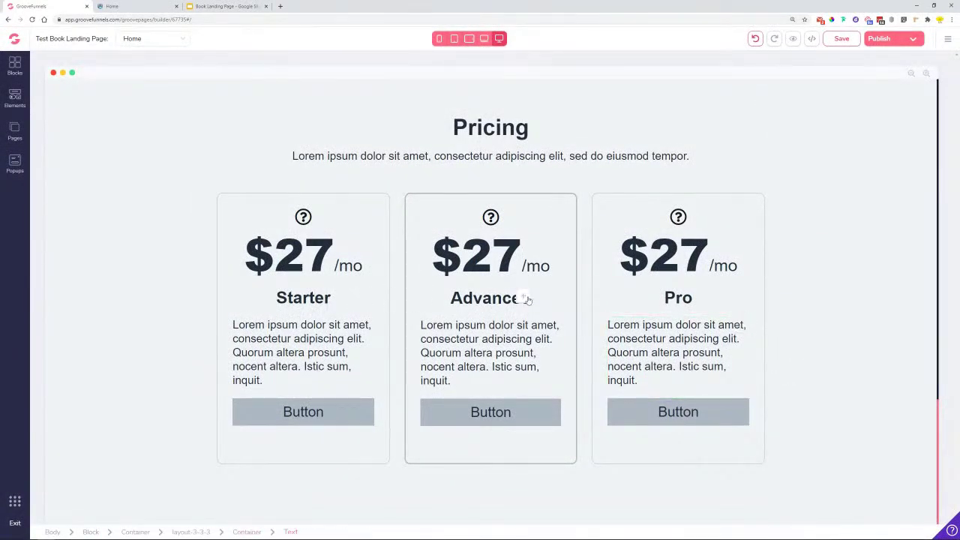
Insert the wireframe Call to action block with centered headline, paragraph and single button below the pricing, and compare it with the sample.
left_click(143, 6)
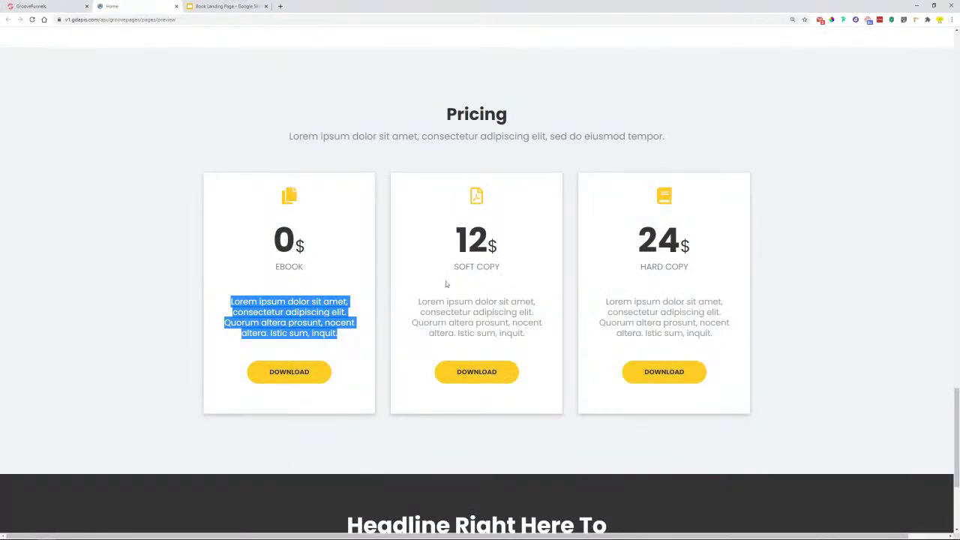
scroll(368, 247, "down", 3)
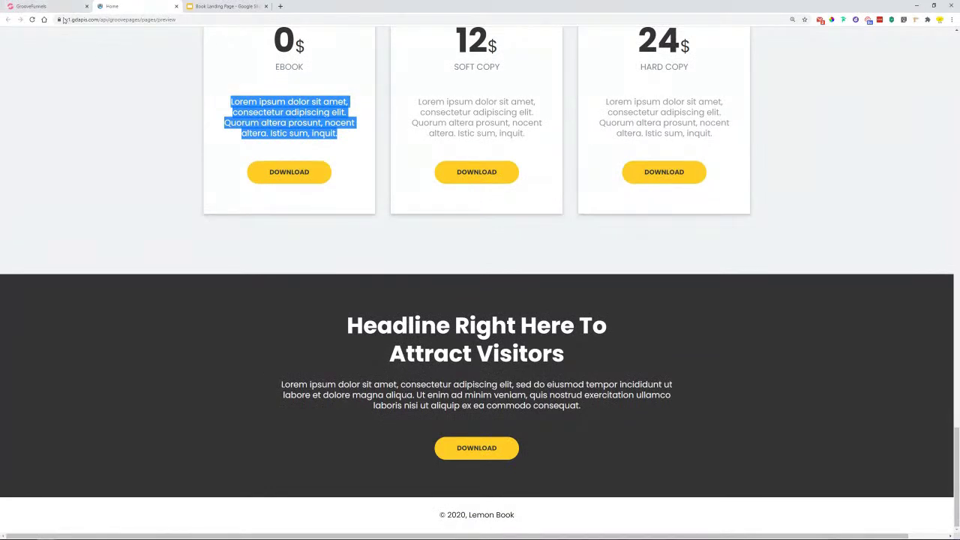
left_click(34, 6)
left_click(15, 72)
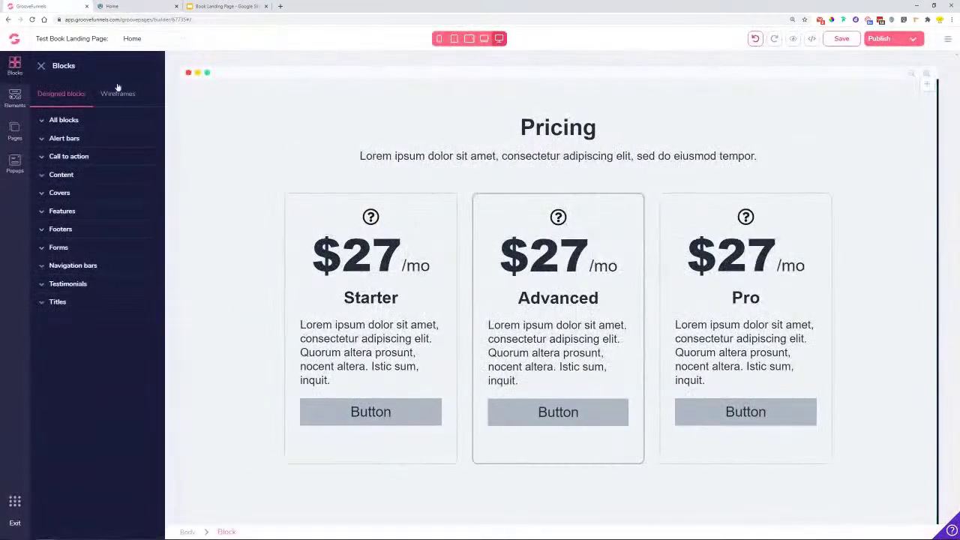
left_click(120, 93)
left_click(75, 175)
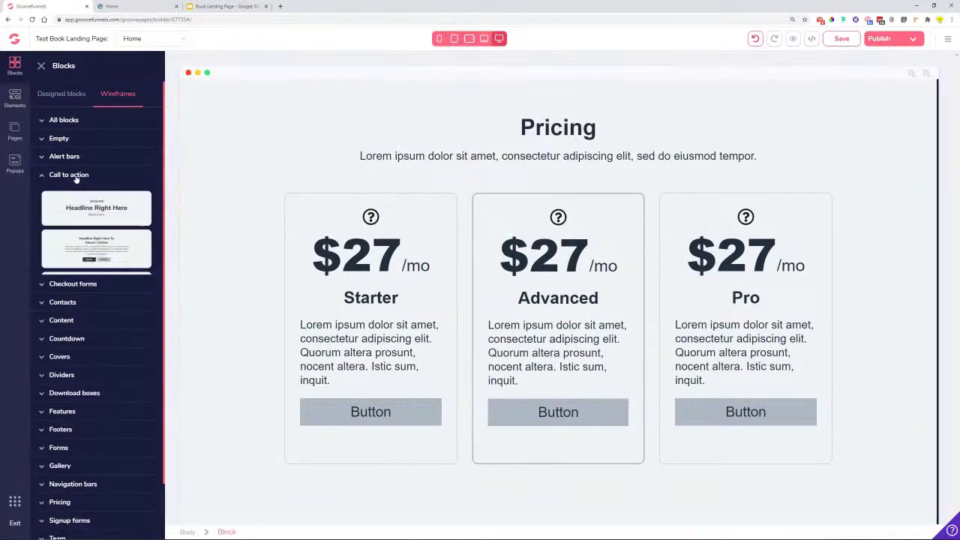
scroll(95, 206, "down", 2)
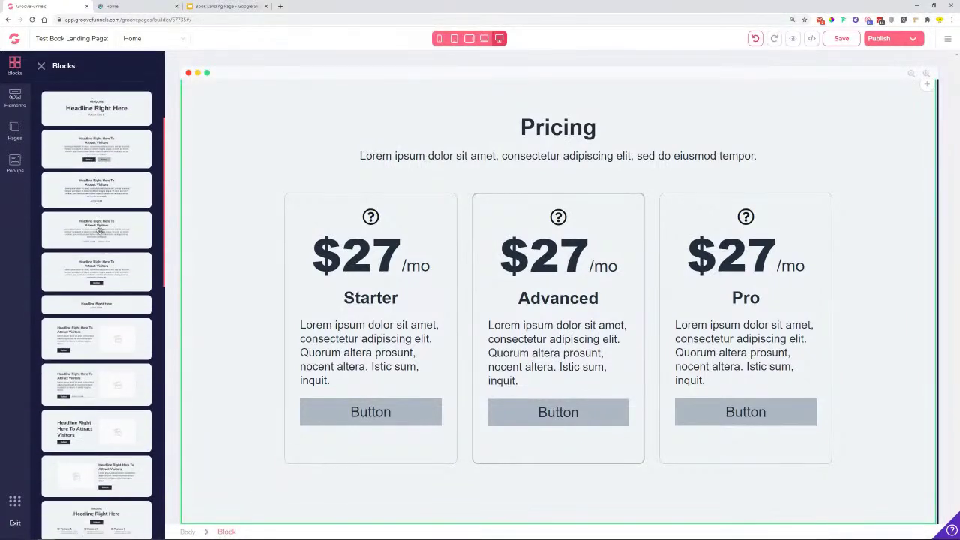
left_click_drag(99, 261, 530, 491)
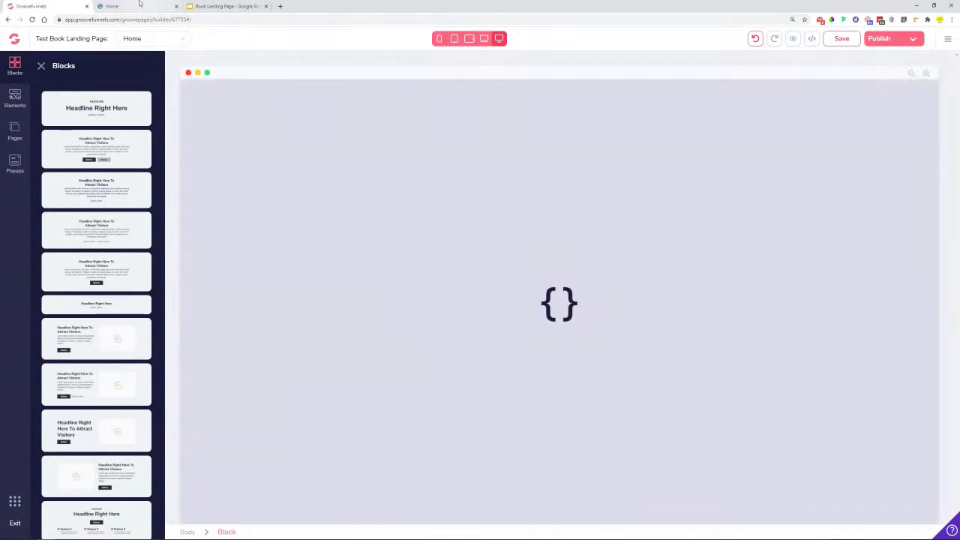
left_click(139, 5)
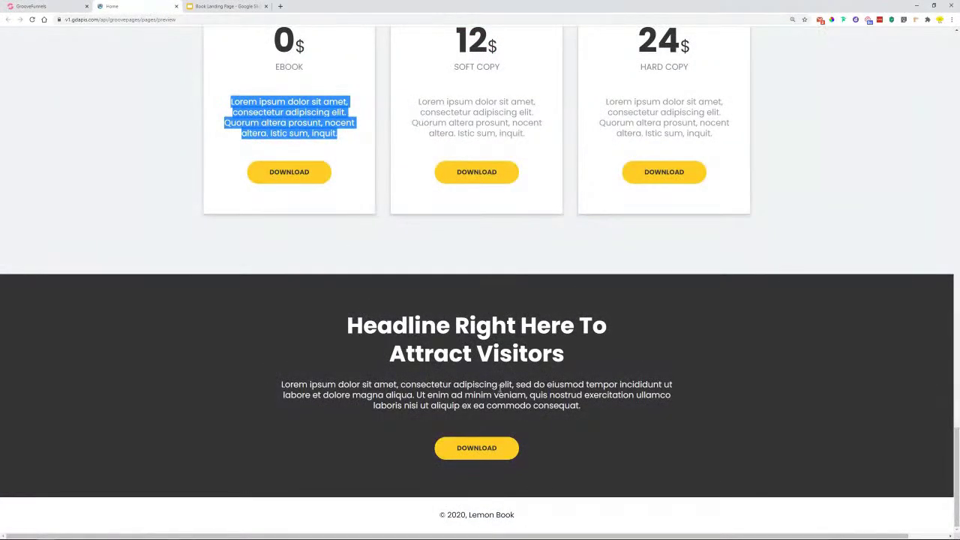
left_click(37, 6)
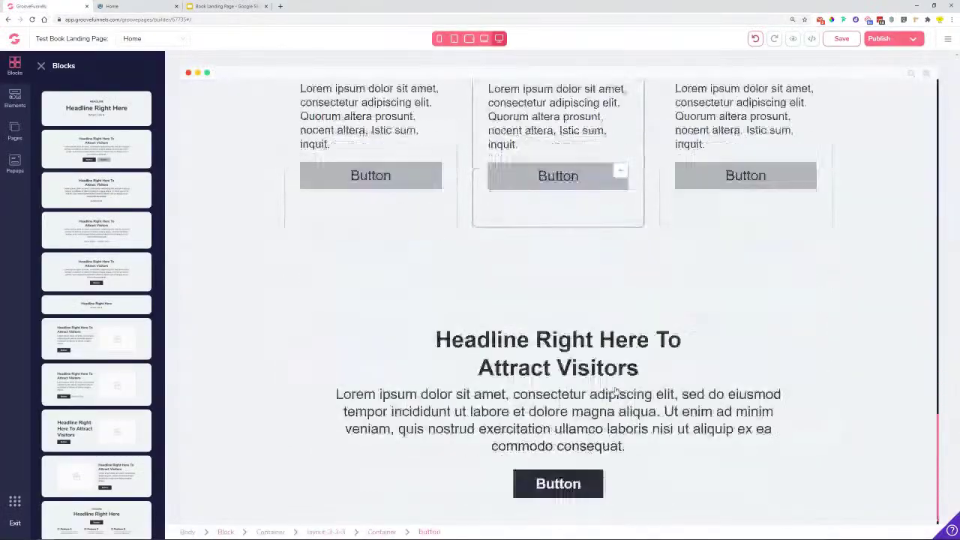
left_click(558, 353)
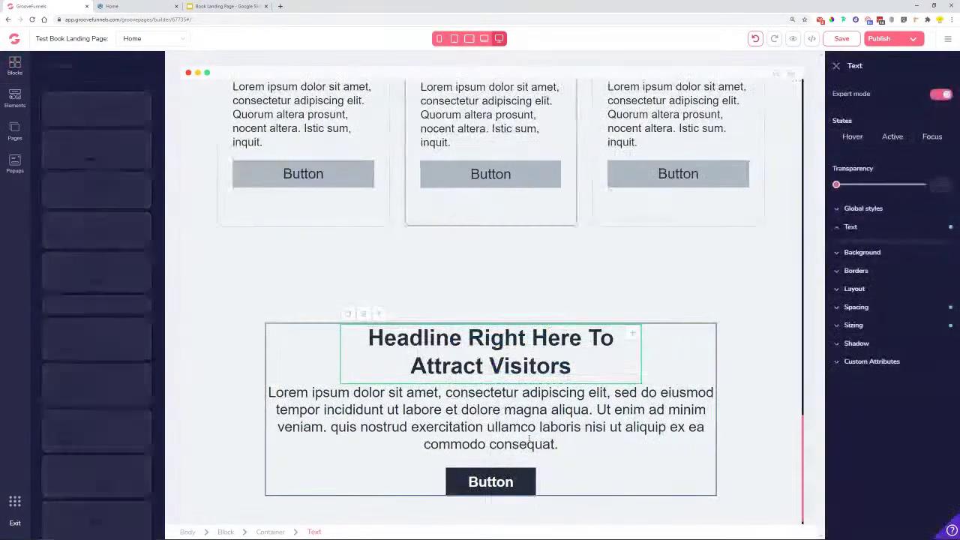
left_click(530, 438)
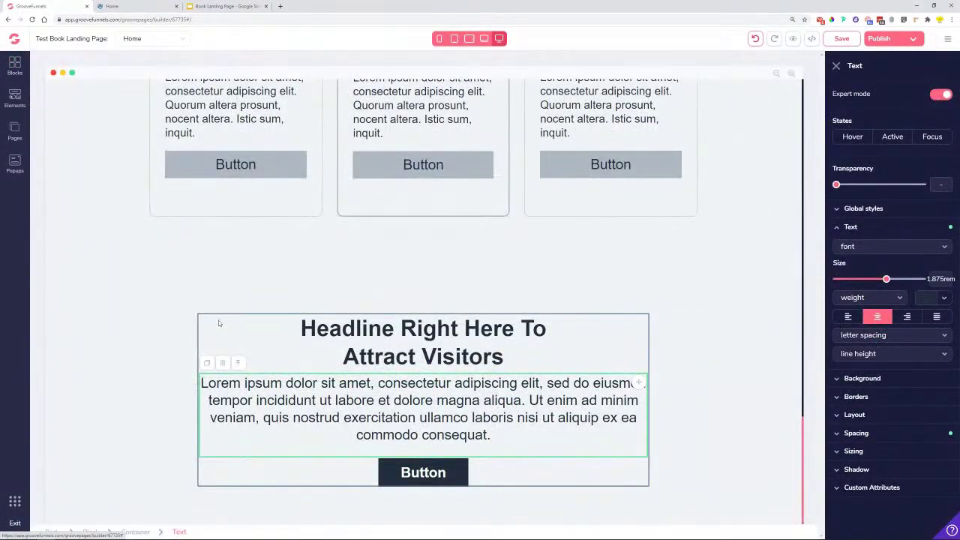
Check the sample's copyright footer and insert a wireframe Empty container block below the call-to-action section.
key("ctrl+Tab")
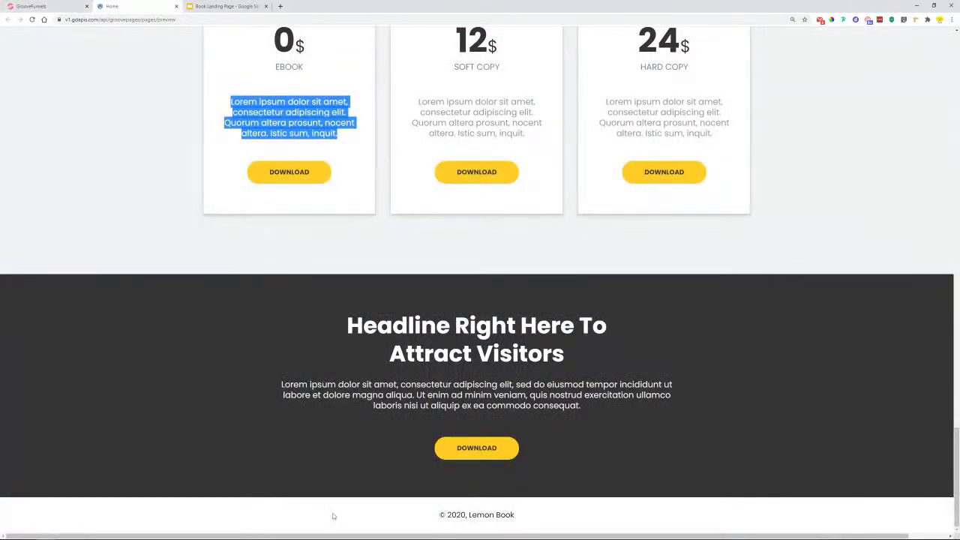
left_click(73, 5)
left_click(15, 64)
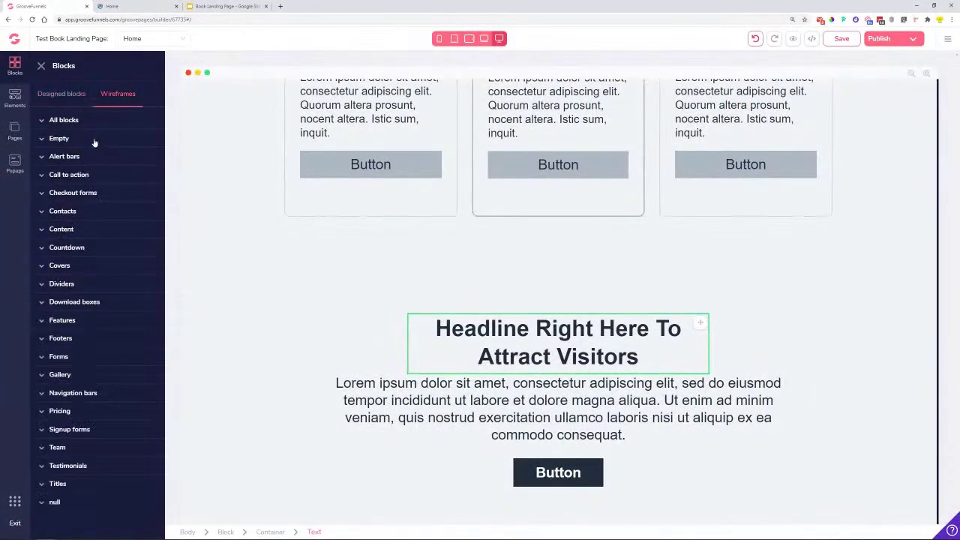
left_click(95, 140)
left_click_drag(95, 175, 225, 273)
left_click_drag(553, 523, 547, 504)
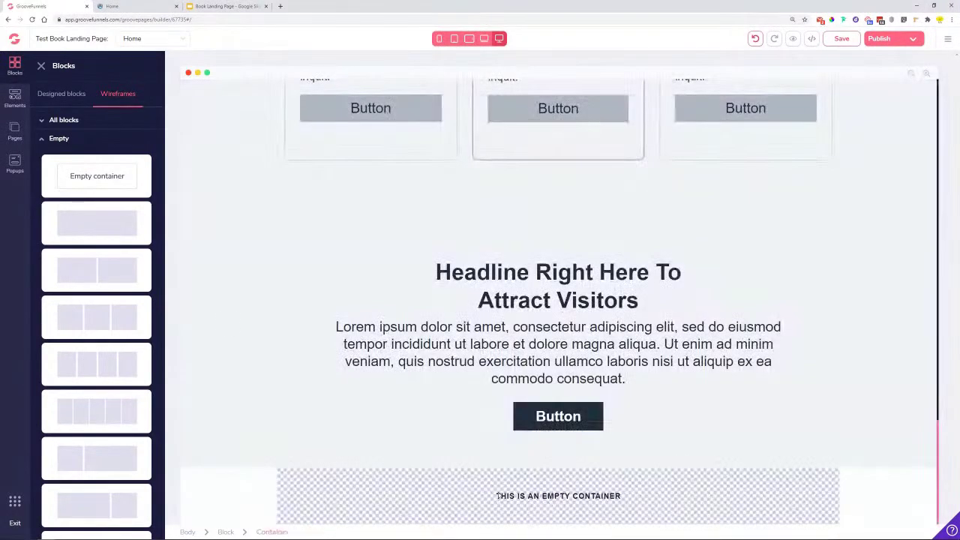
Add a Paragraph element to the empty container and shorten its text to "Lorem ipsum dolor sit amet, consectetur adipiscing elit".
left_click(14, 97)
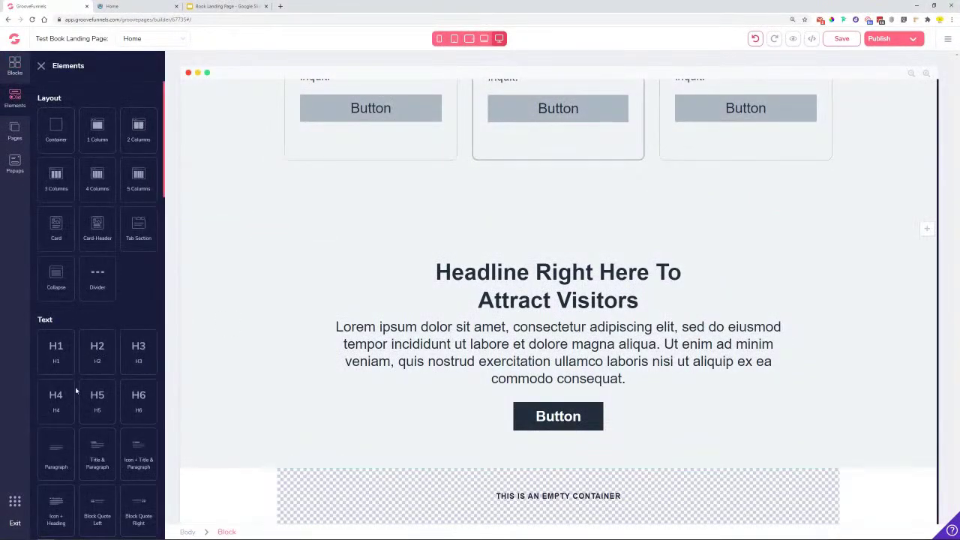
scroll(45, 225, "down", 4)
left_click_drag(55, 210, 571, 517)
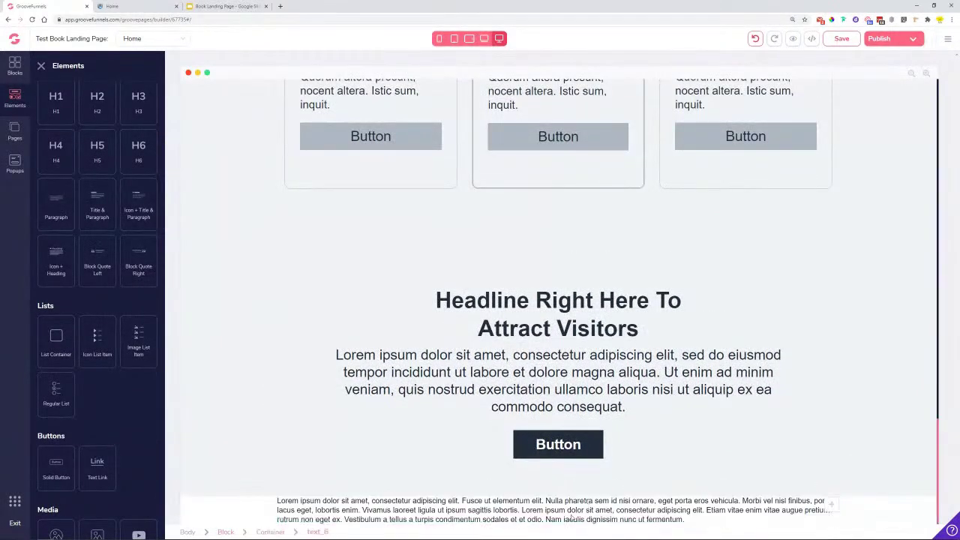
left_click(459, 500)
left_click_drag(460, 501, 685, 519)
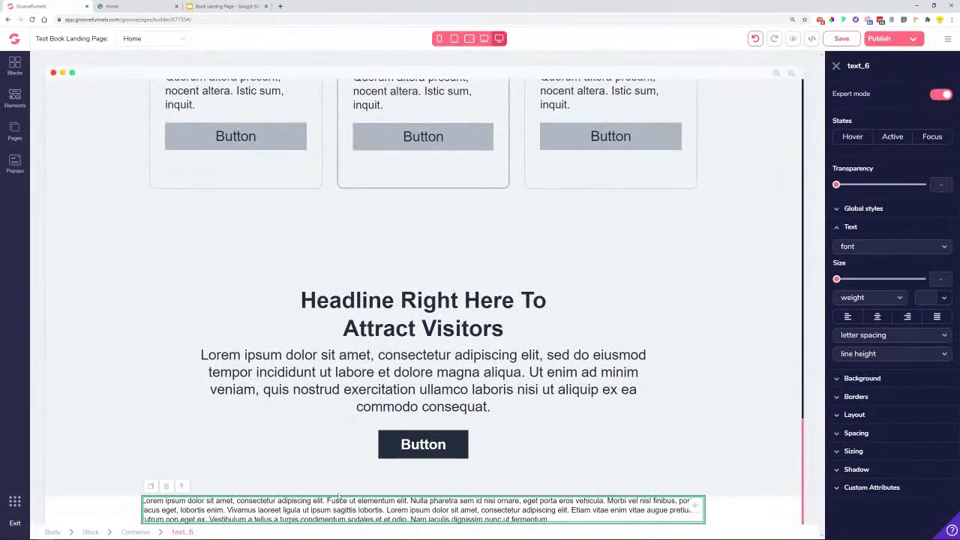
left_click_drag(325, 501, 582, 517)
key("BackSpace")
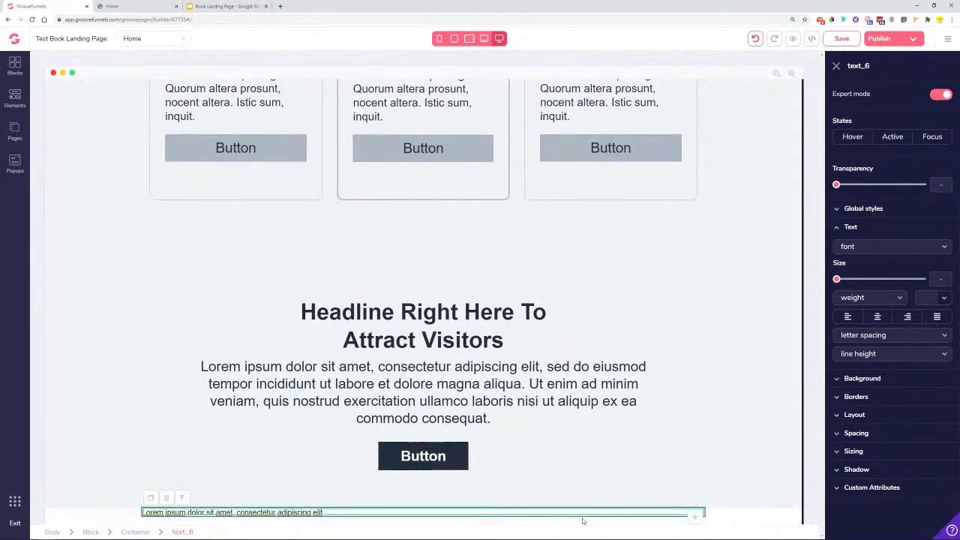
Center the footer paragraph's text and set the top and bottom margins of its block to 2rem.
left_click(877, 315)
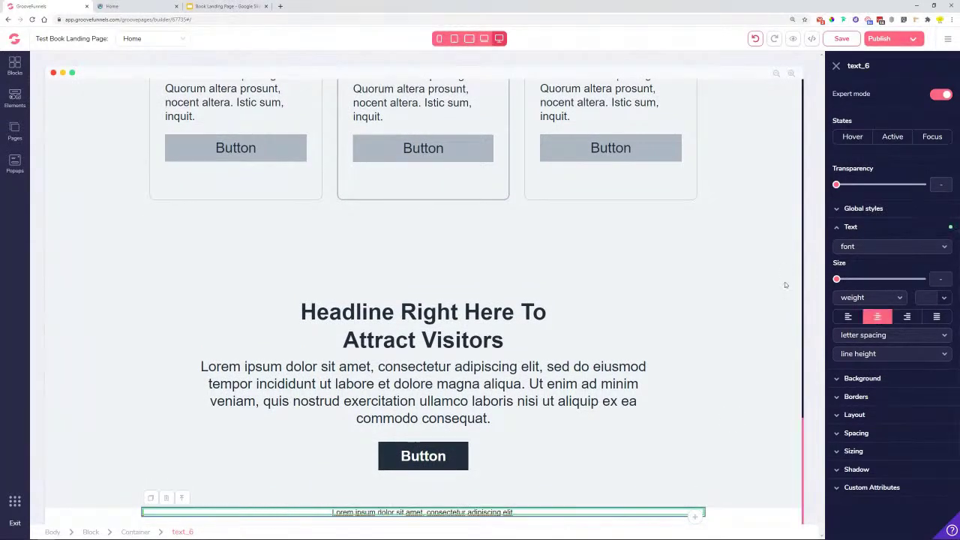
left_click(136, 532)
left_click(91, 531)
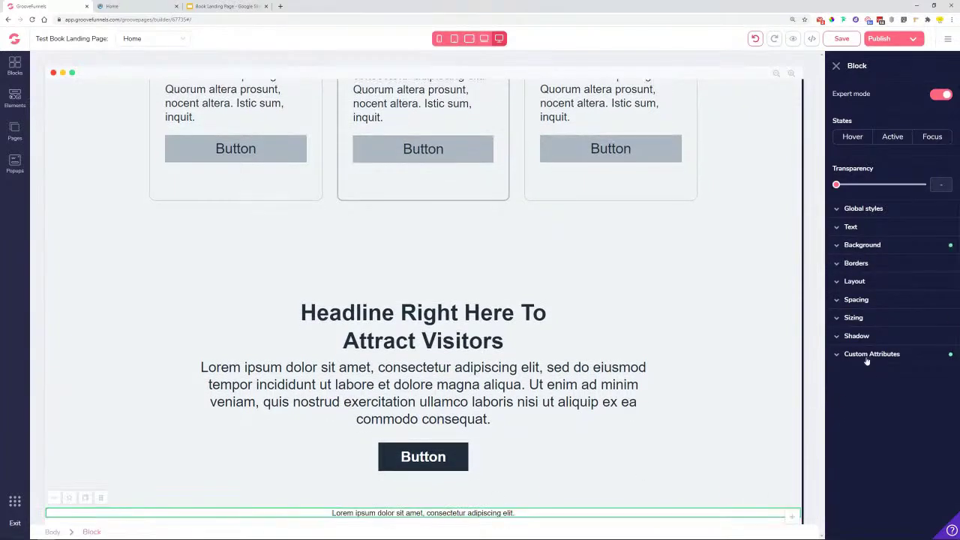
left_click(877, 302)
left_click(892, 393, "shift")
left_click_drag(836, 413, 874, 428)
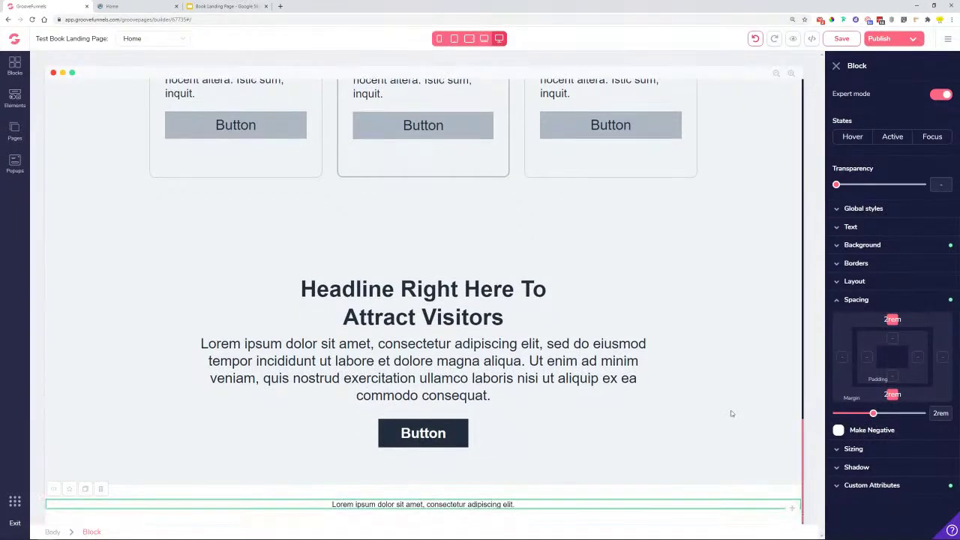
left_click(732, 408)
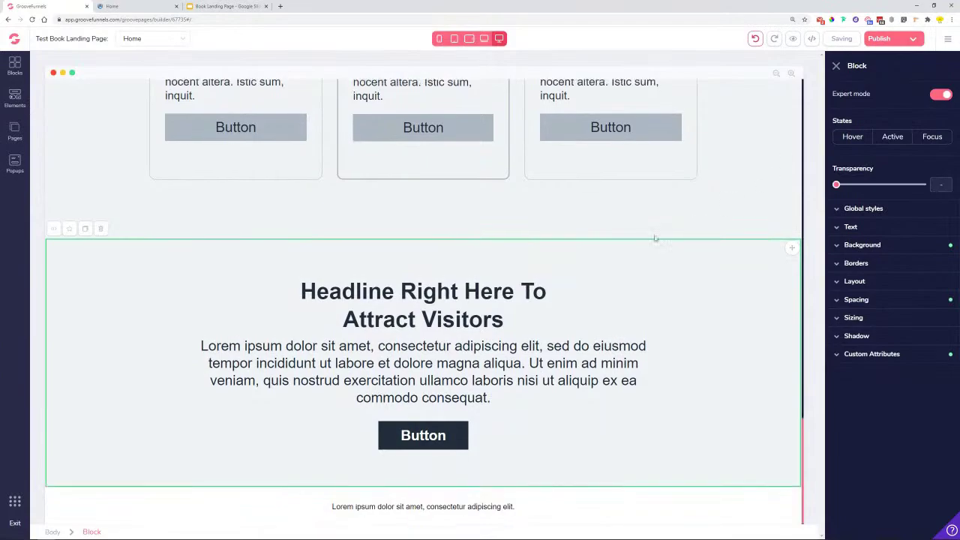
Review the upper sections of the page and examine the text style settings of the "Headline Right Here" headline.
scroll(654, 238, "up", 15)
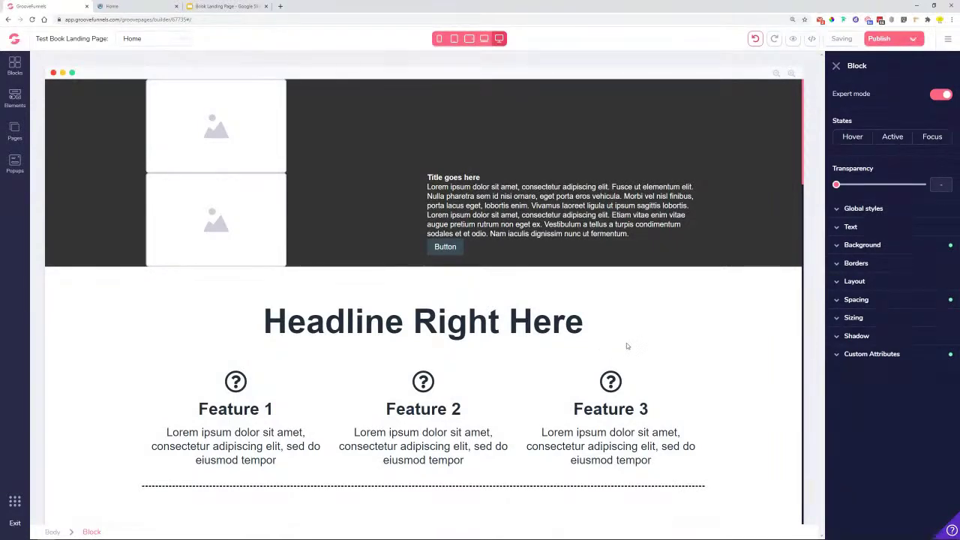
scroll(625, 357, "down", 3)
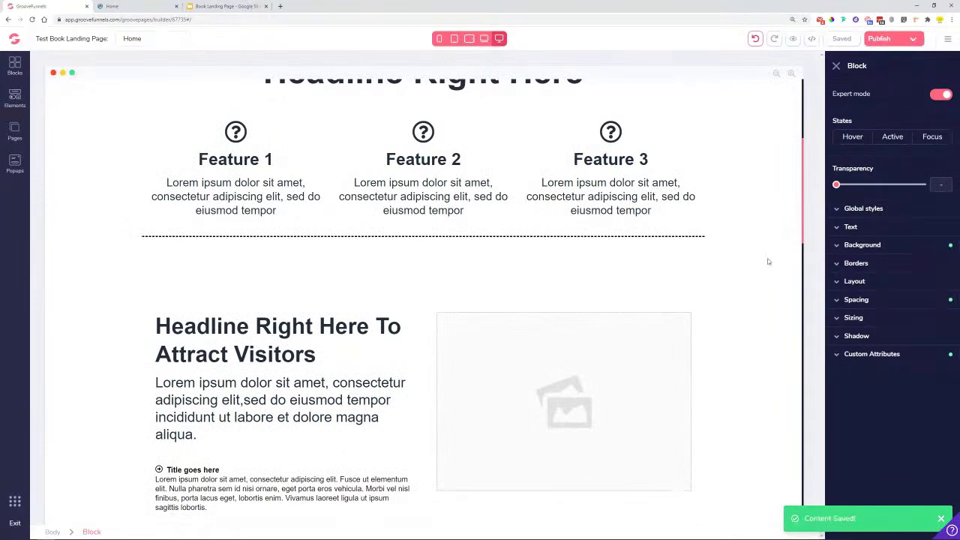
scroll(767, 263, "up", 3)
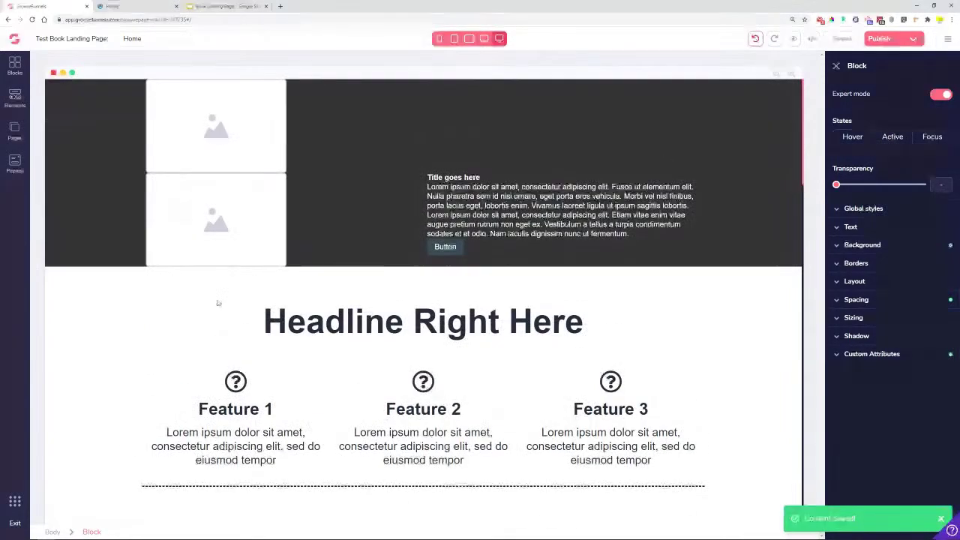
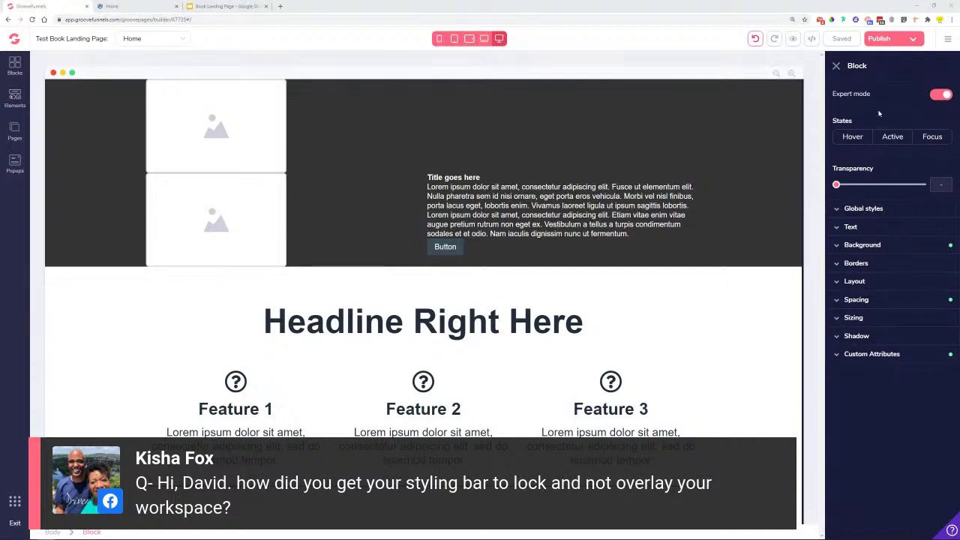
left_click(327, 323)
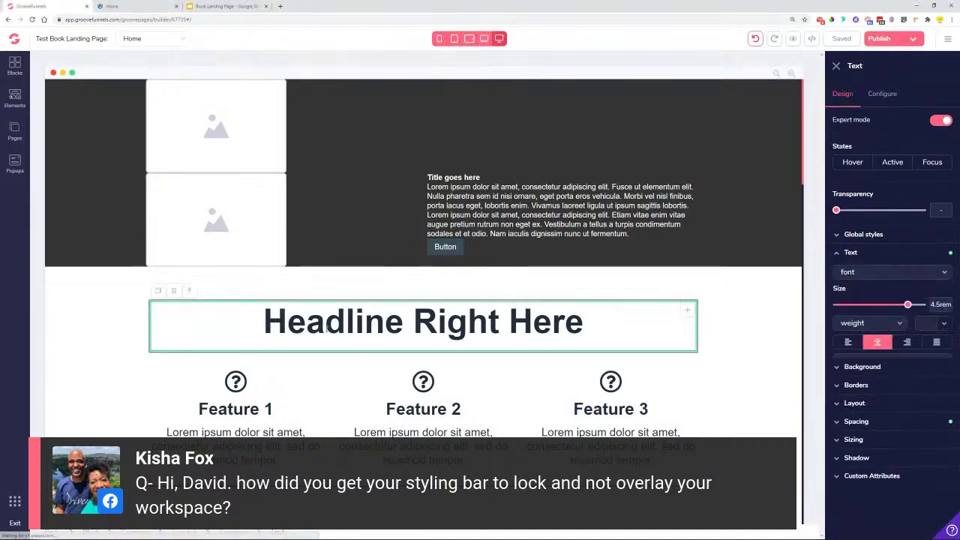
double_click(328, 322)
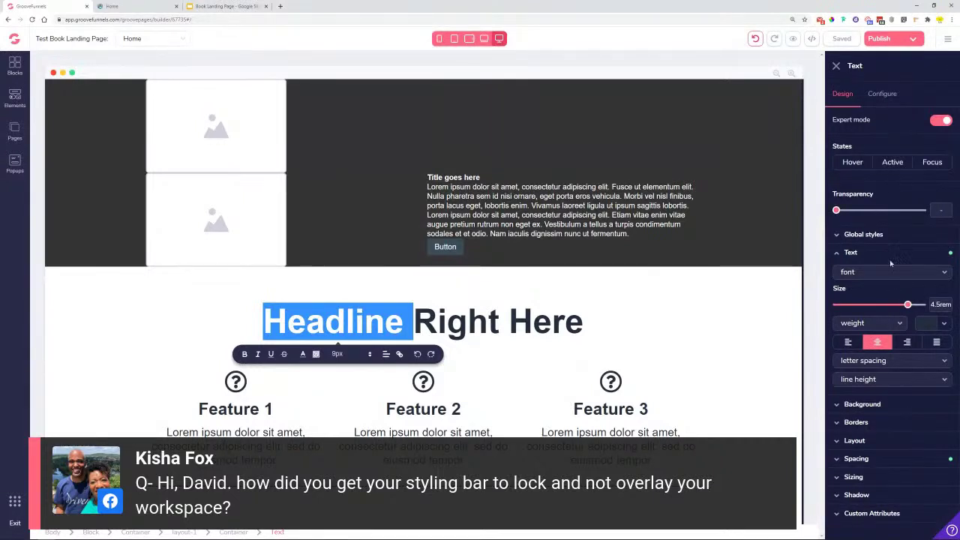
left_click(463, 327)
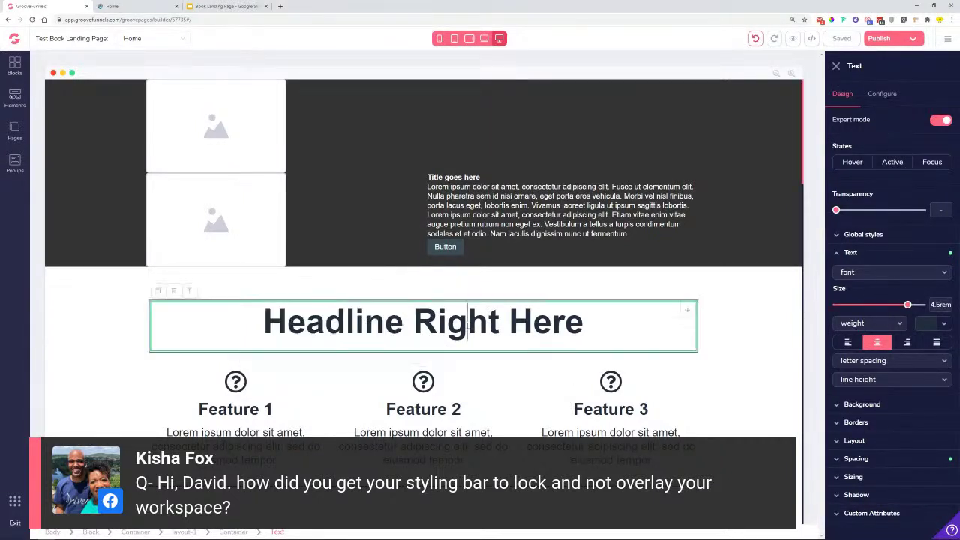
left_click(463, 326)
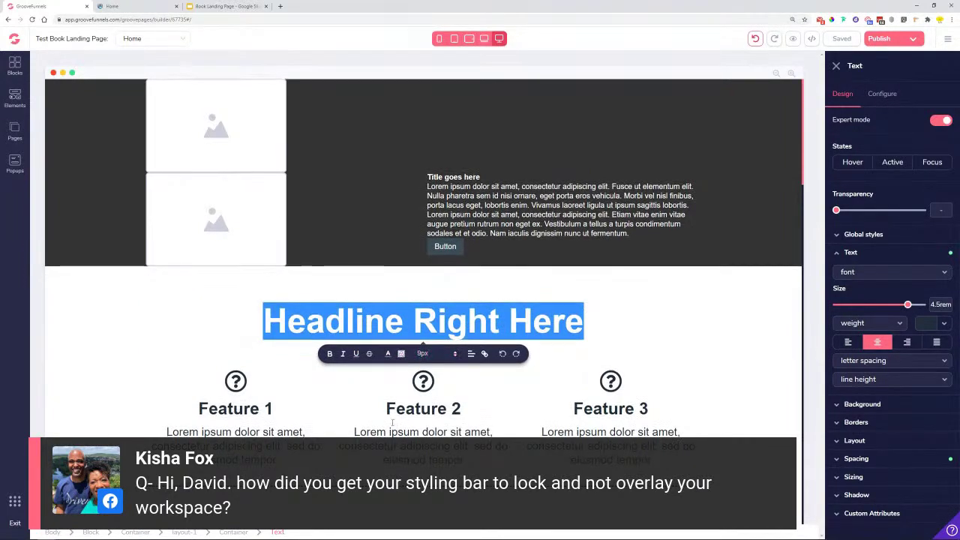
Examine the text style settings of the icon in the Advanced pricing card.
scroll(451, 307, "down", 8)
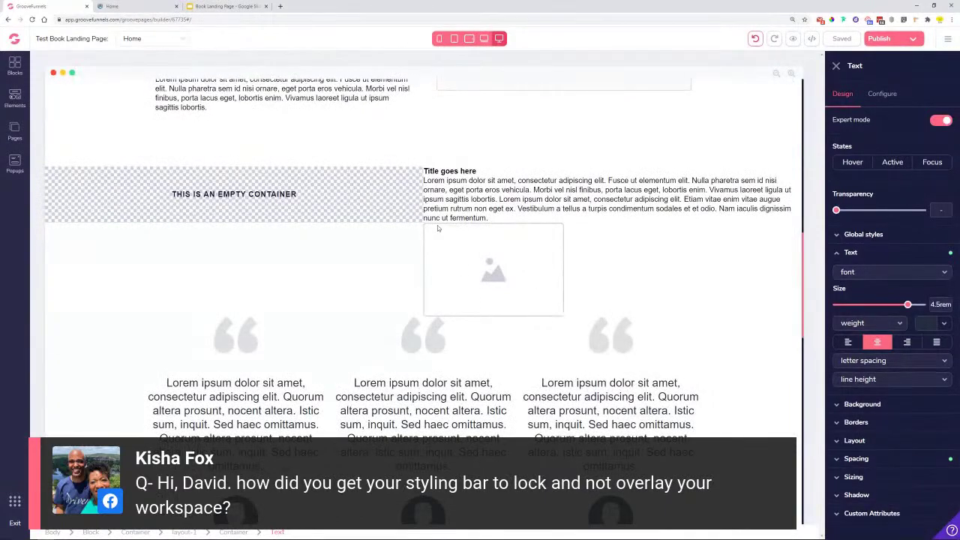
scroll(439, 228, "down", 6)
left_click(425, 279)
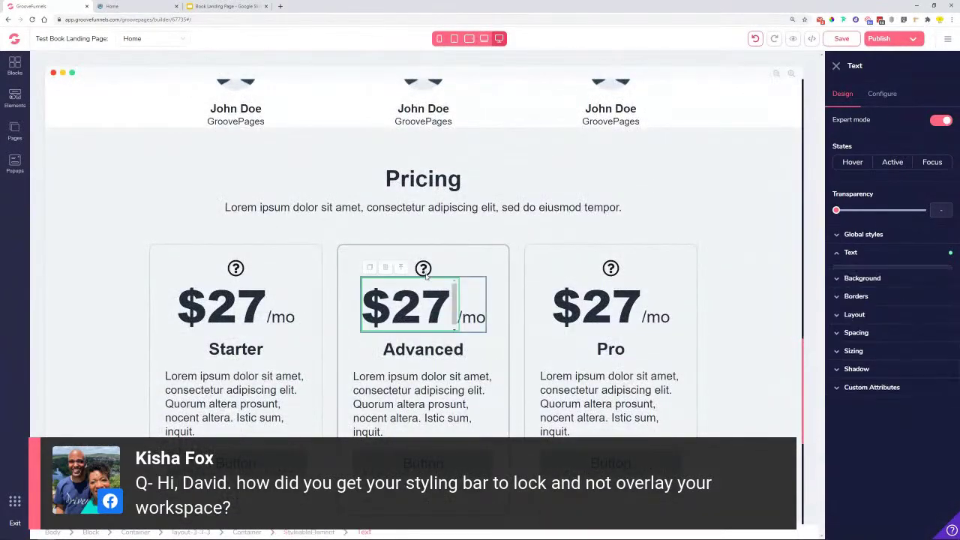
left_click(423, 268)
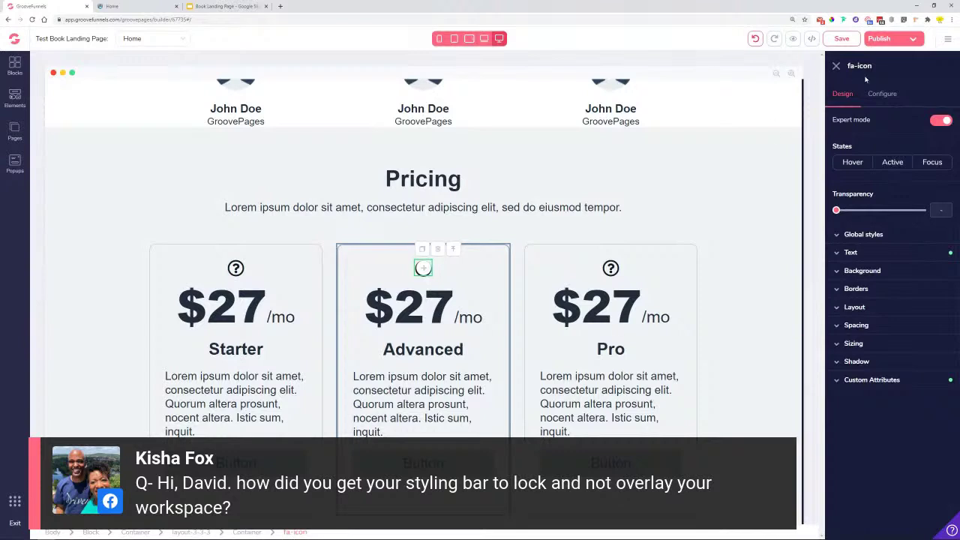
left_click(854, 253)
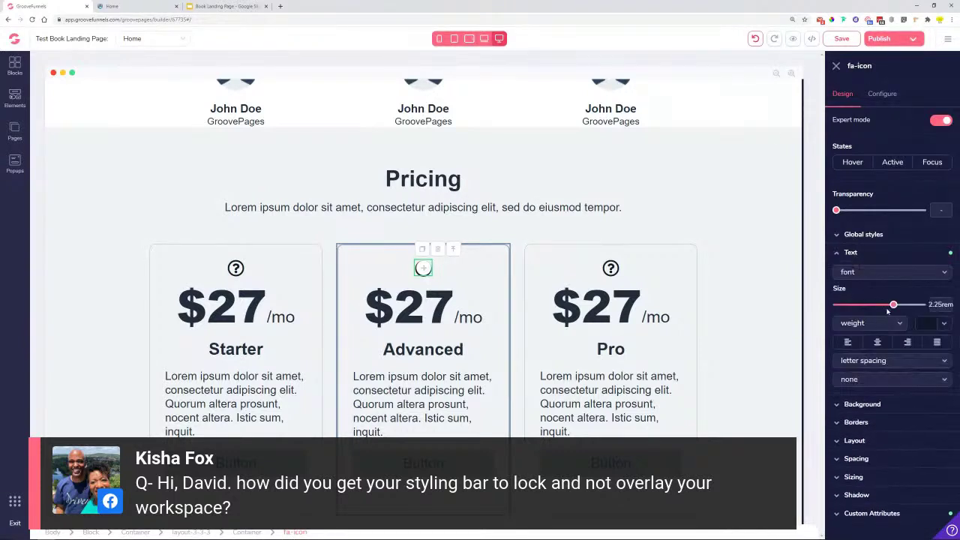
mouse_move(894, 306)
left_mouse_down()
mouse_move(908, 307)
mouse_move(894, 315)
left_mouse_up()
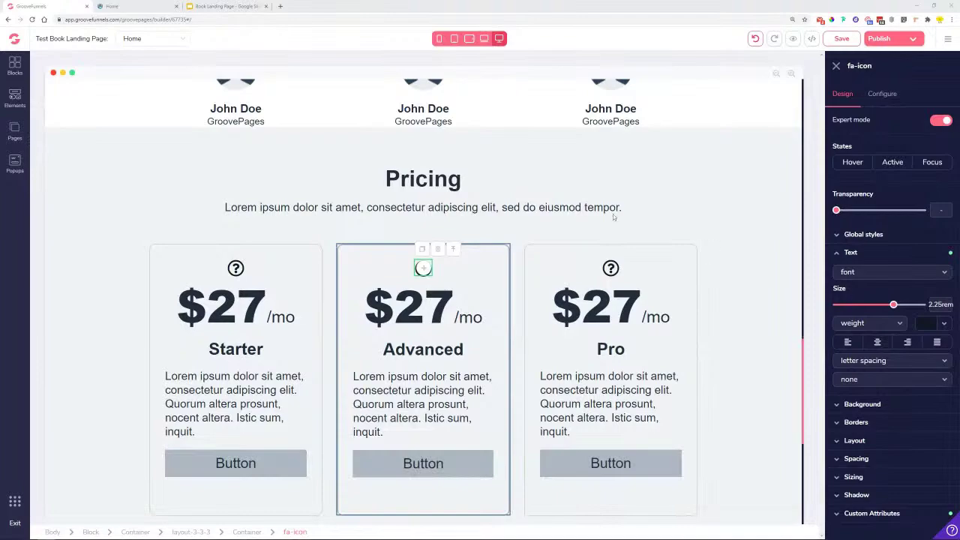
Set the secondary alignment to center in the layout of the container holding the "Headline Right Here To Attract Visitors" column.
scroll(577, 269, "up", 5)
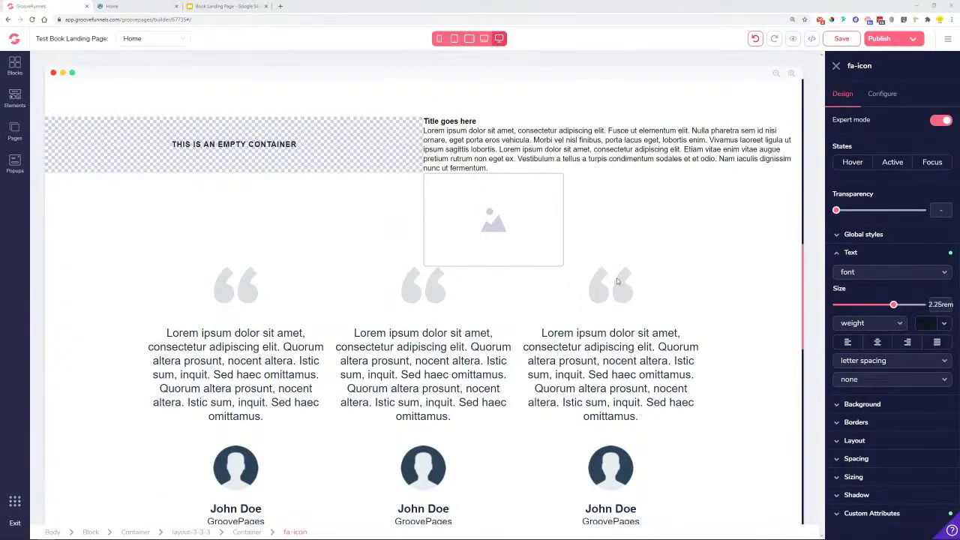
left_click(666, 451)
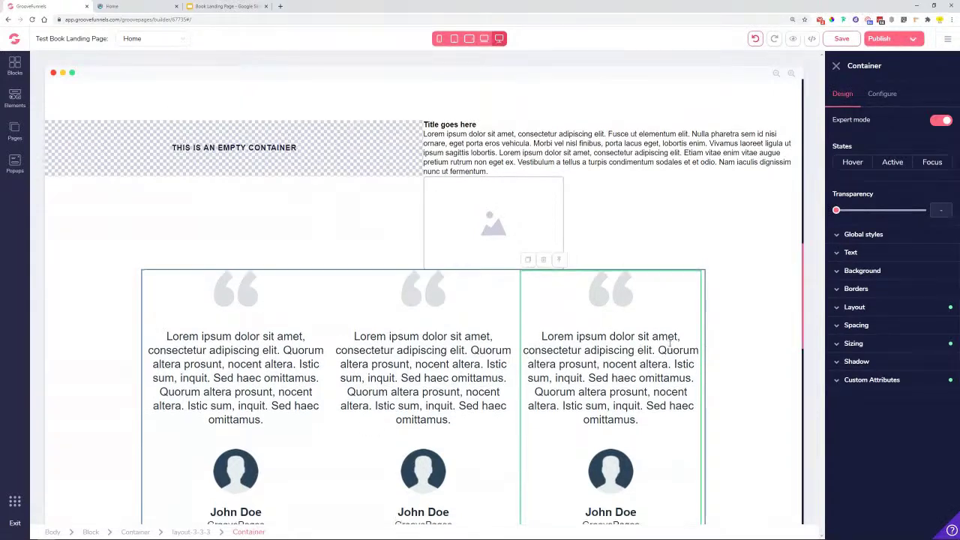
scroll(536, 341, "up", 3)
left_click(376, 156)
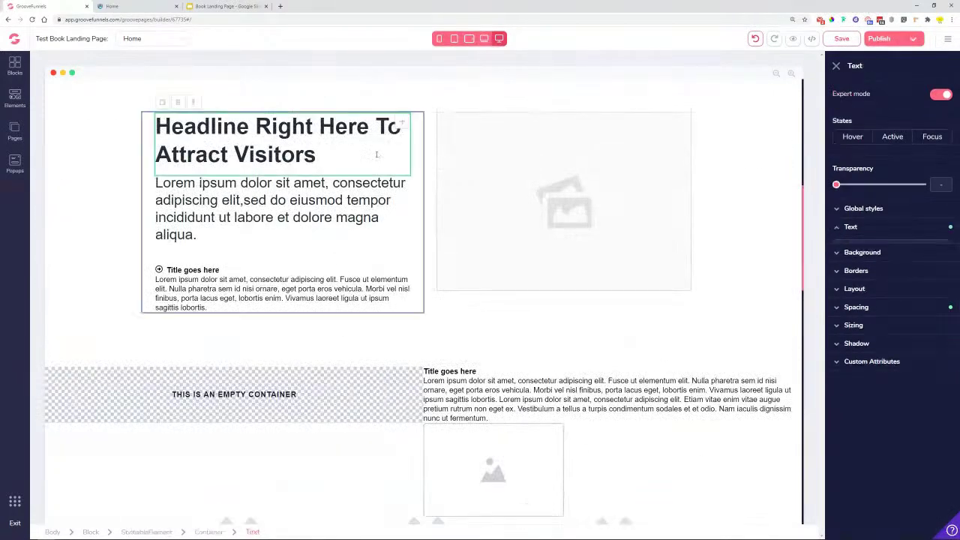
left_click(414, 222)
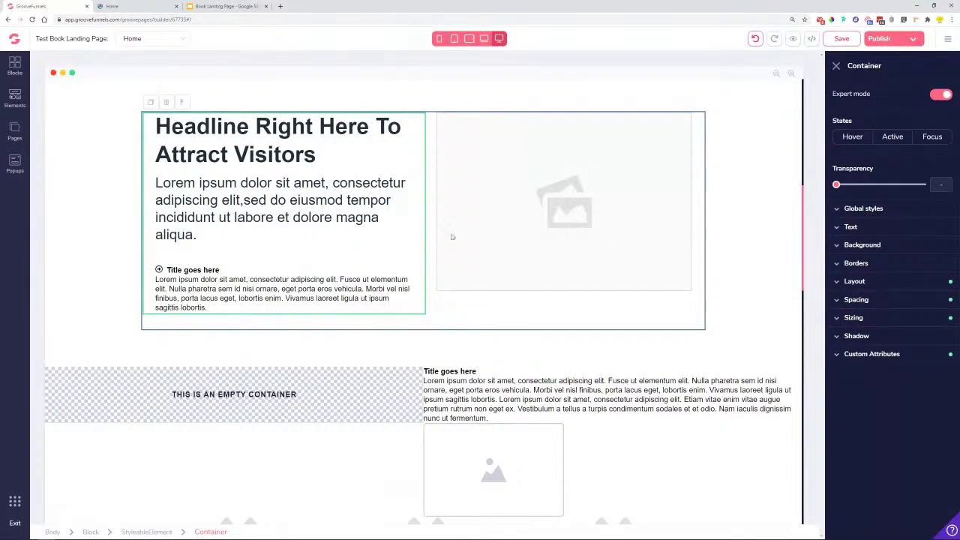
left_click_drag(850, 65, 885, 69)
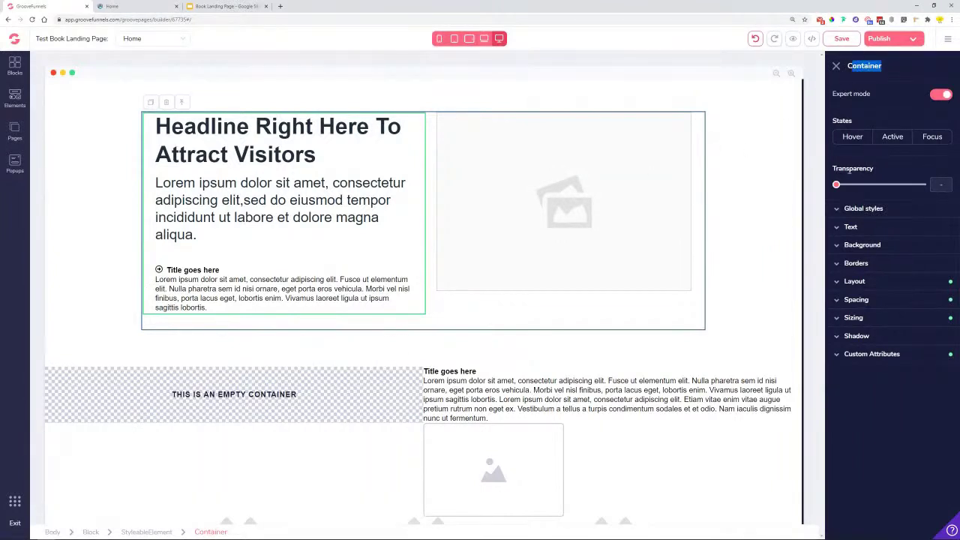
left_click(854, 282)
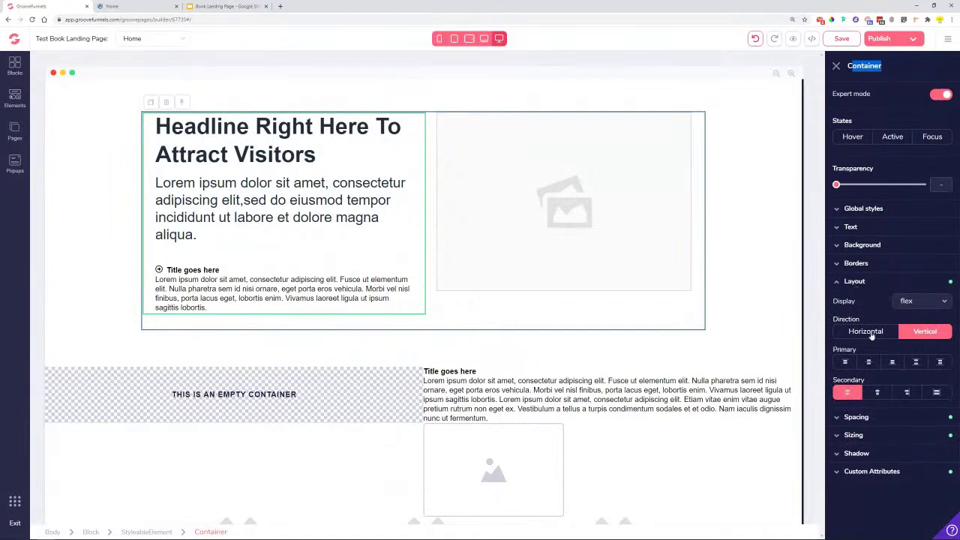
left_click(877, 392)
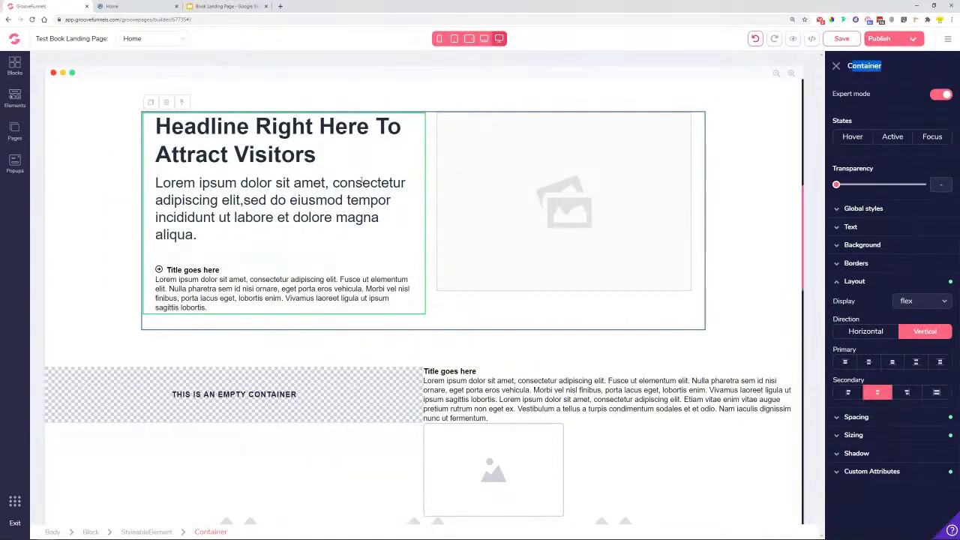
Try center alignment on the paragraph below the "Attract Visitors" headline, then restore its left alignment.
left_click(243, 203)
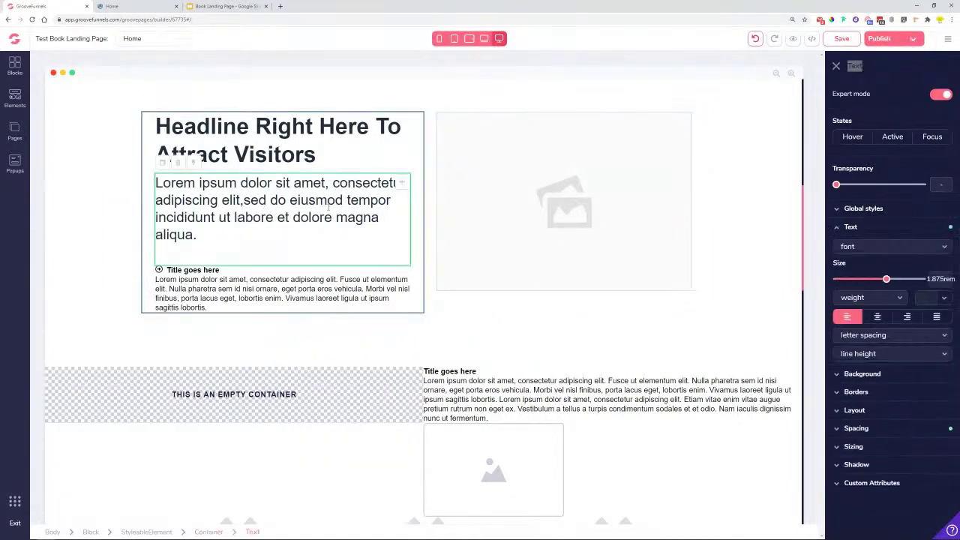
left_click(877, 316)
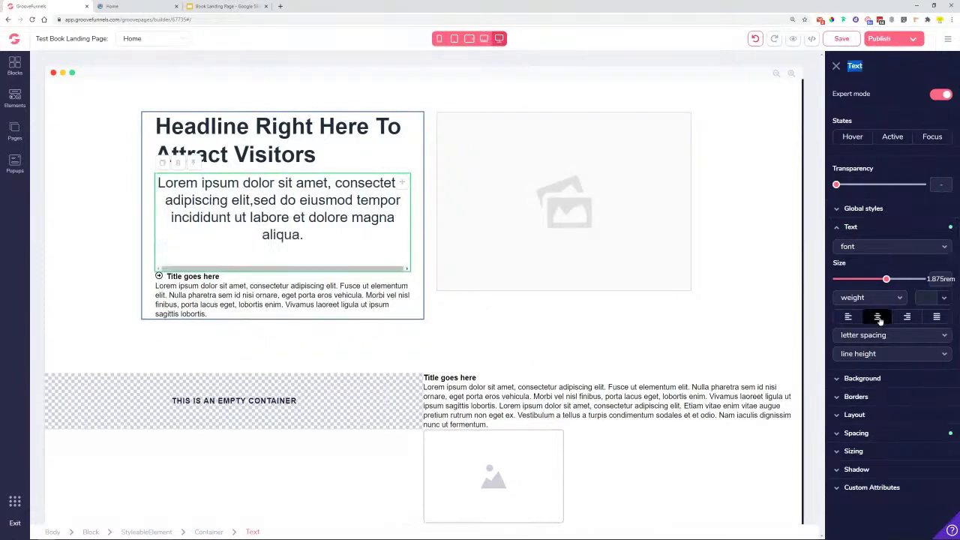
left_click(849, 317)
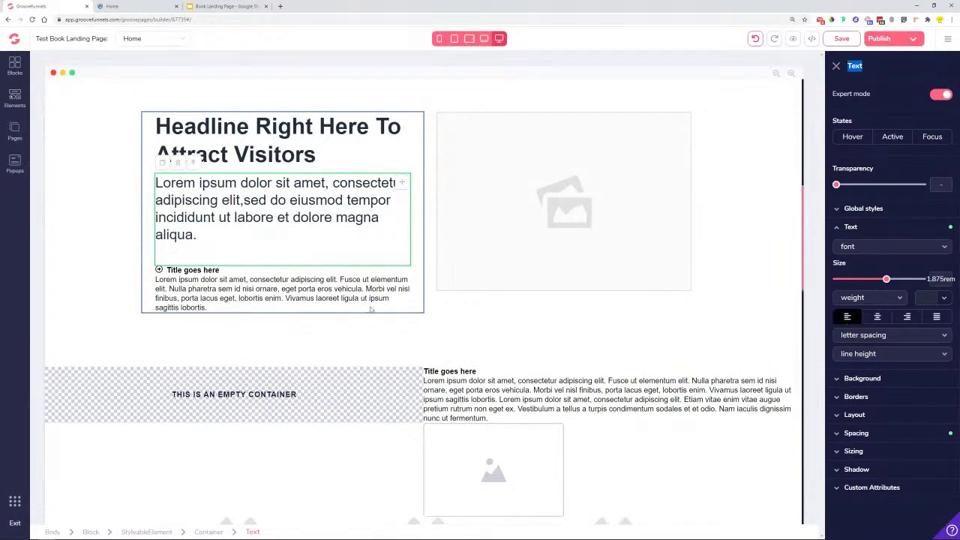
Clear the vertical direction and the secondary alignment in the layout of the container around the "Attract Visitors" text column.
left_click(399, 163)
left_click(427, 172)
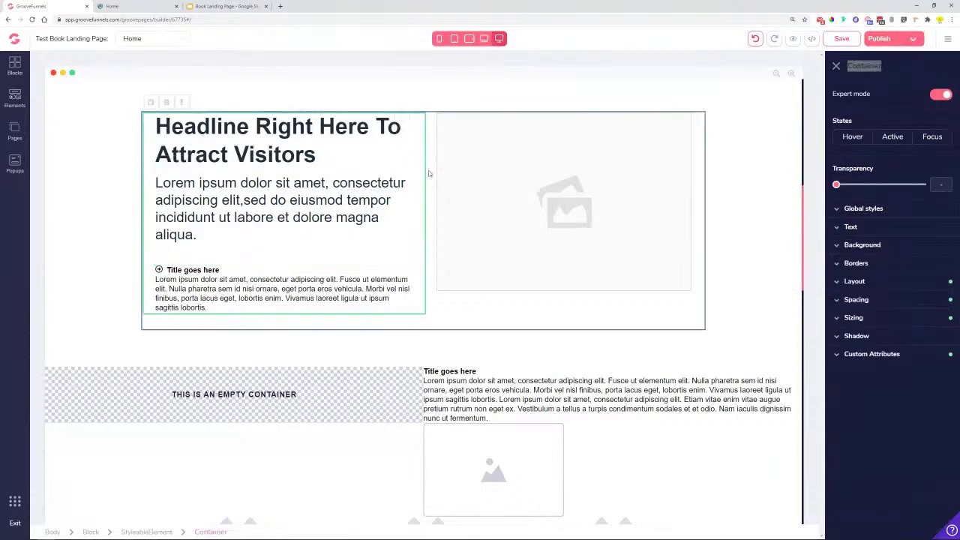
left_click(883, 287)
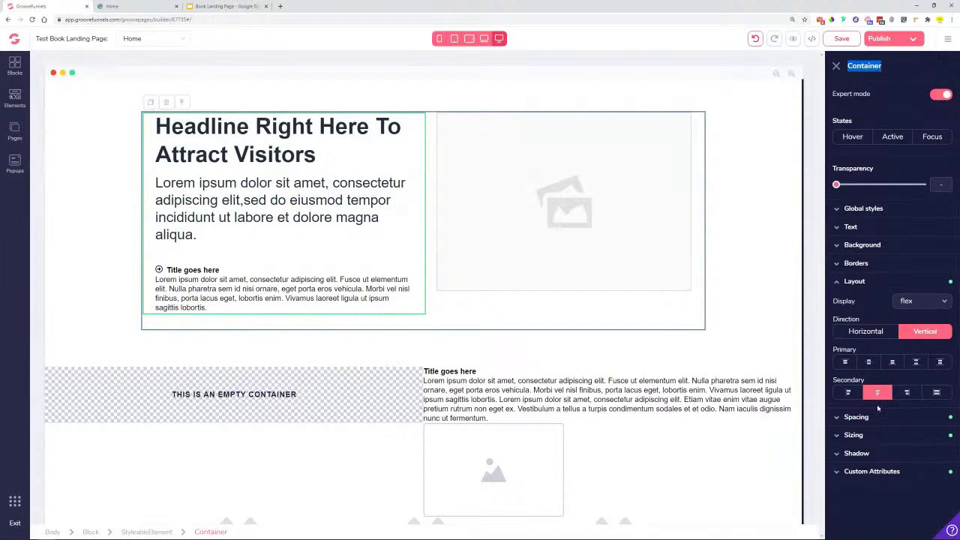
left_click(924, 330)
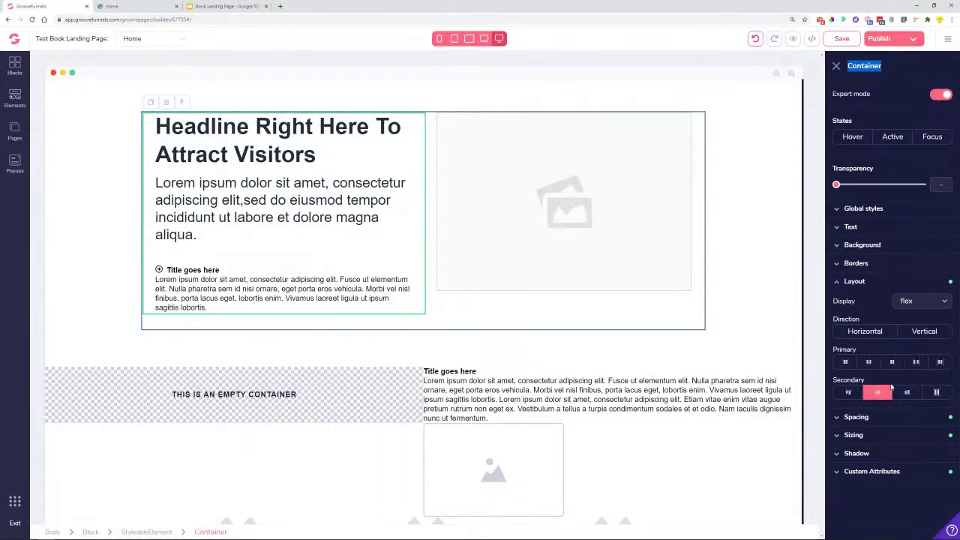
left_click(877, 392)
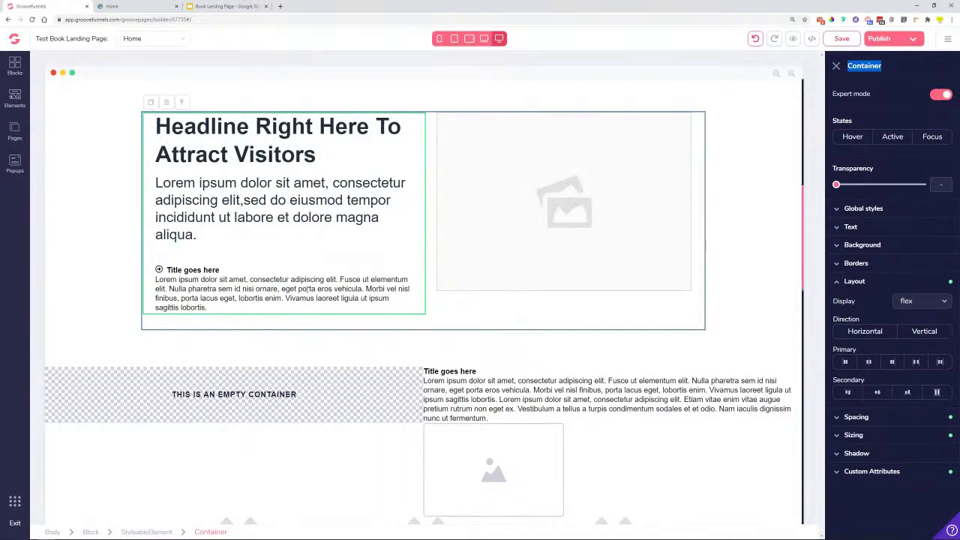
Close the styling sidebar and reopen it for the "Headline Right Here" headline above the three features.
scroll(307, 289, "up", 5)
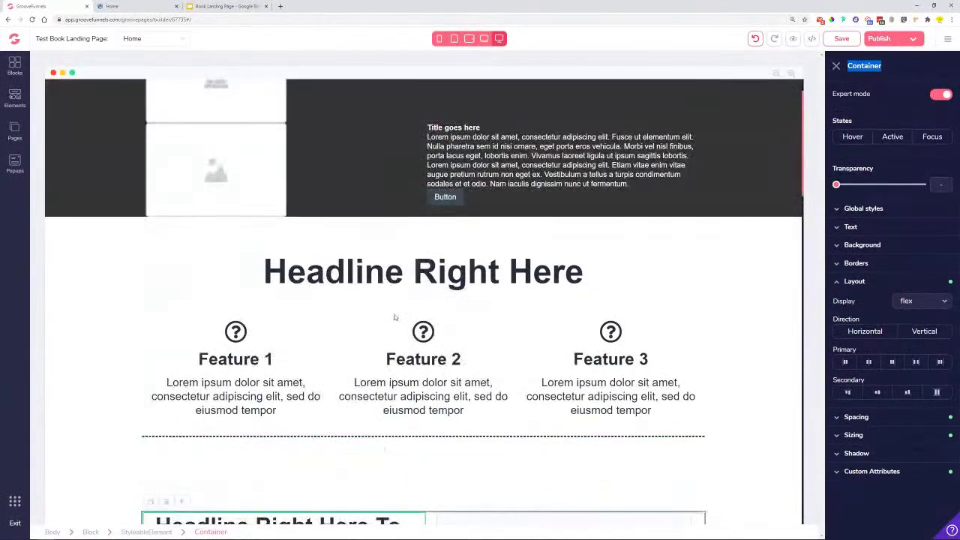
scroll(394, 317, "up", 1)
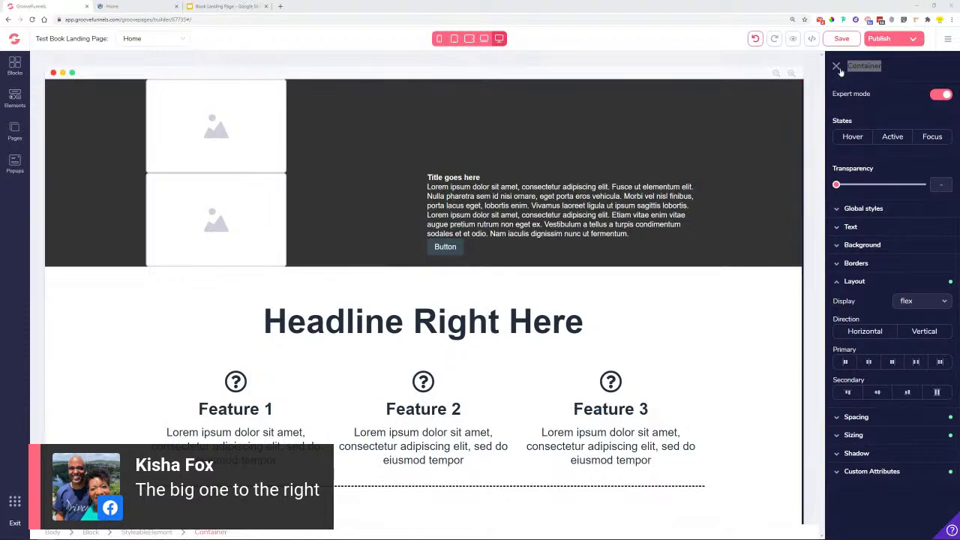
key("Escape")
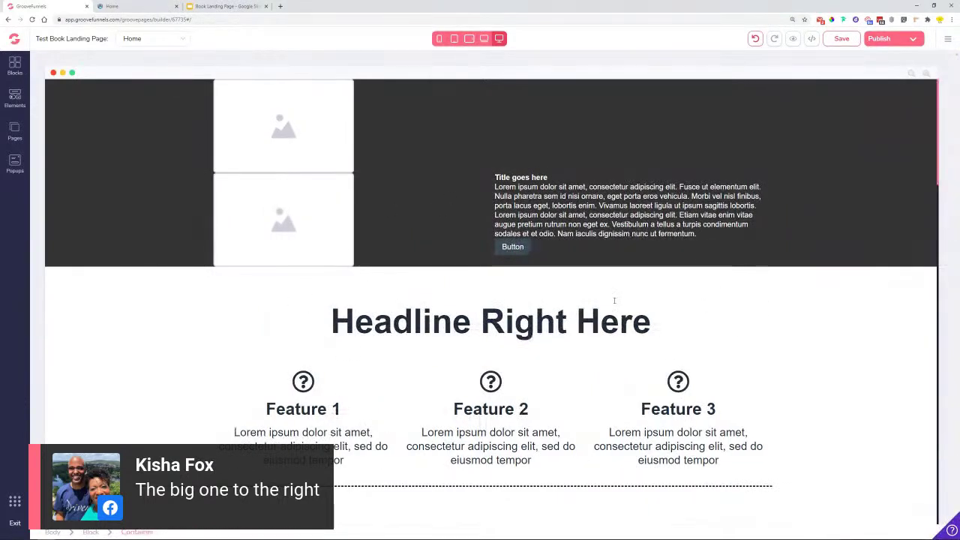
left_click(563, 316)
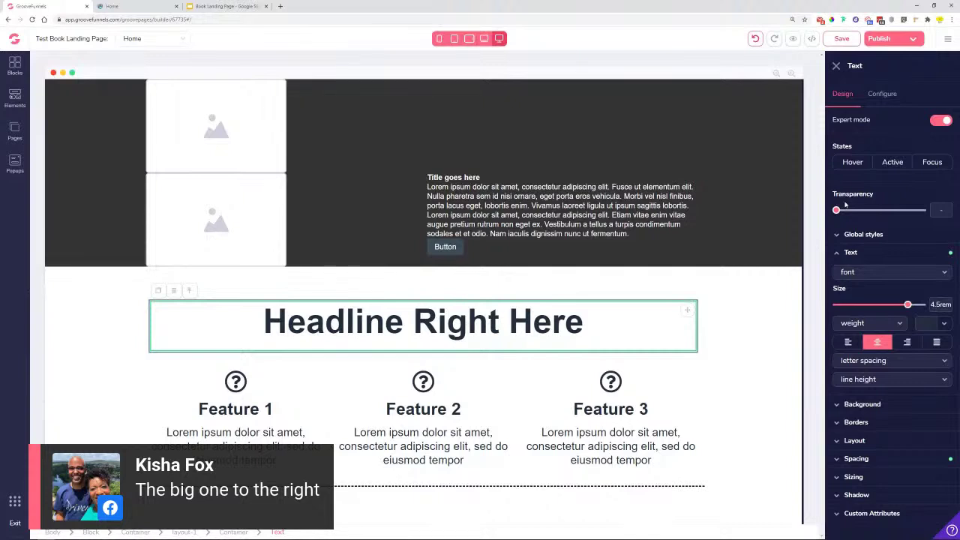
Open the styling settings of the hero paragraph and the two image placeholders in turn, and close the sidebar.
left_click(585, 215)
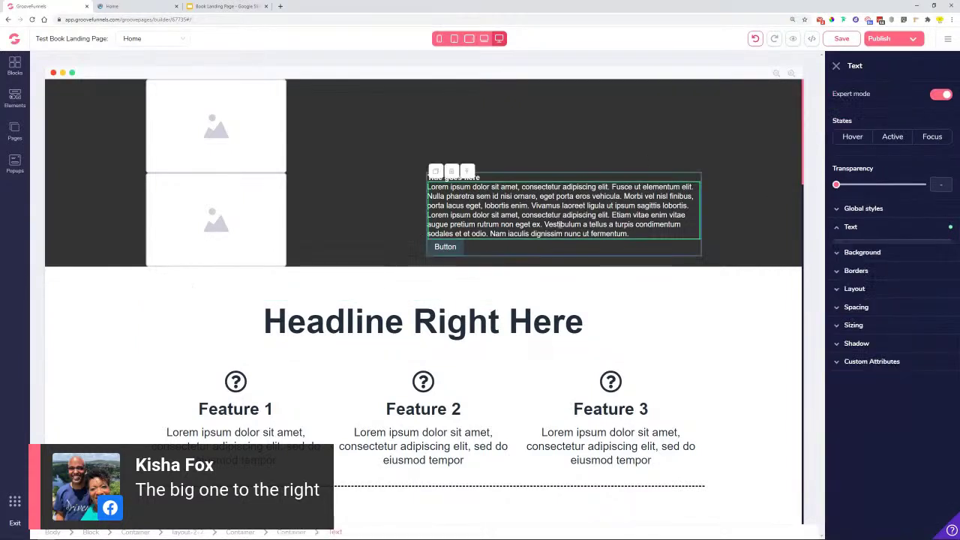
left_click(225, 134)
left_click(233, 234)
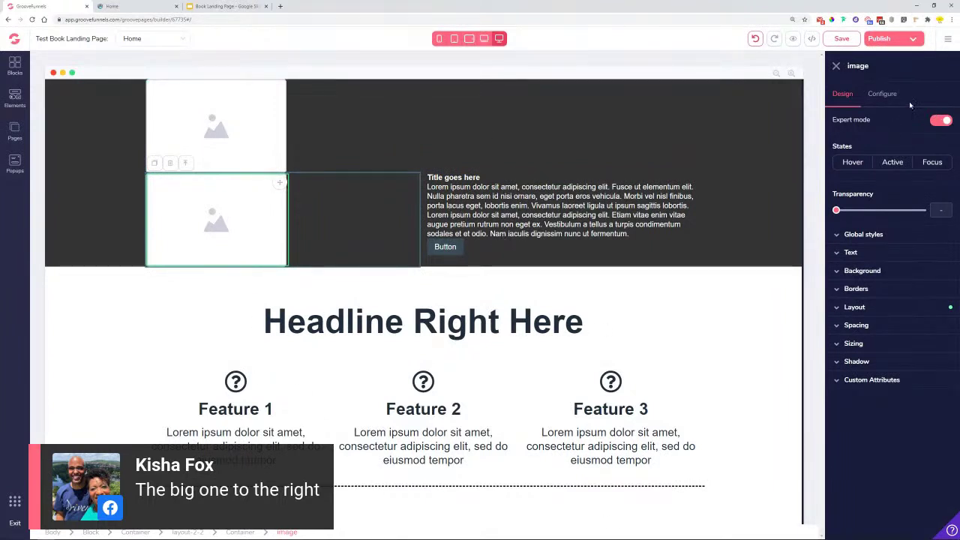
left_click(836, 67)
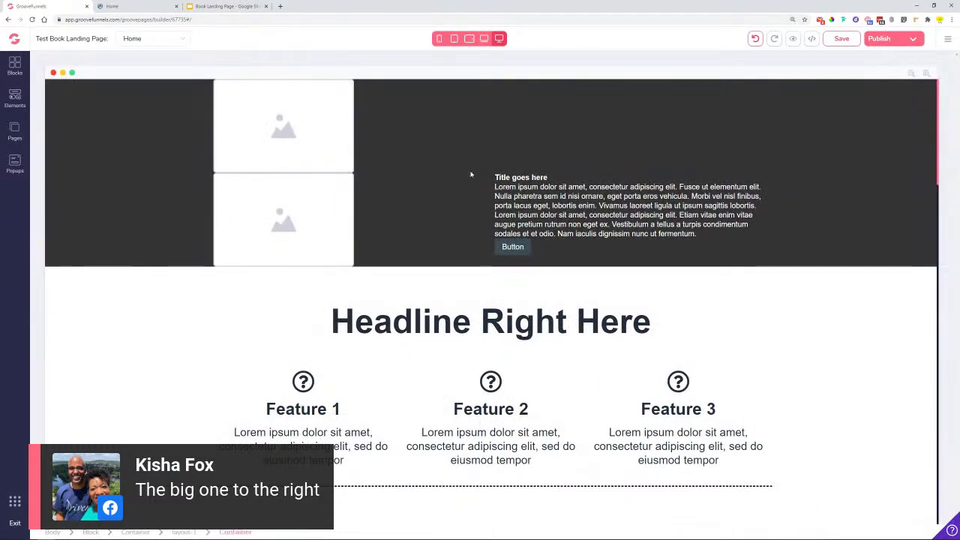
left_click(874, 226)
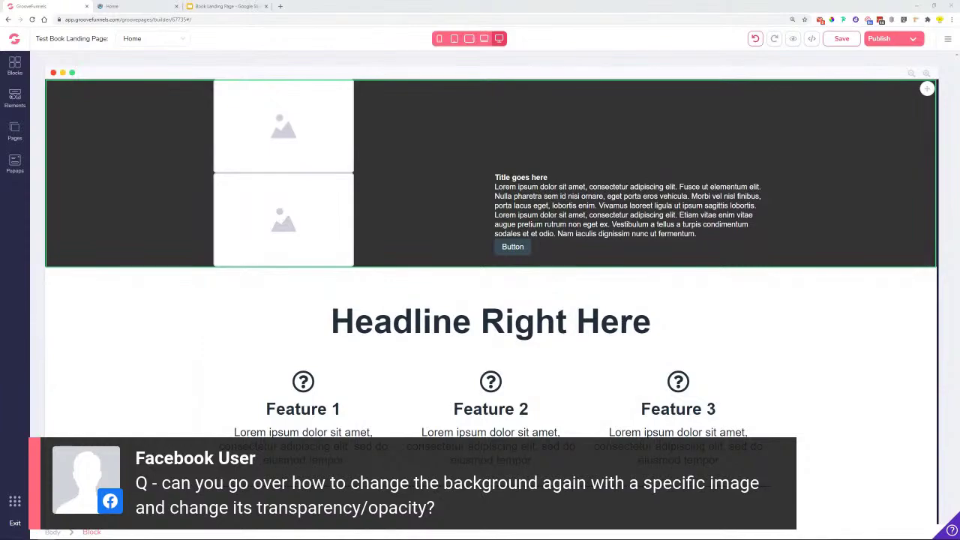
Review the finished book page in the preview, from the pricing up to the features and down to the About the author section.
key("ctrl+Tab")
scroll(596, 298, "up", 5)
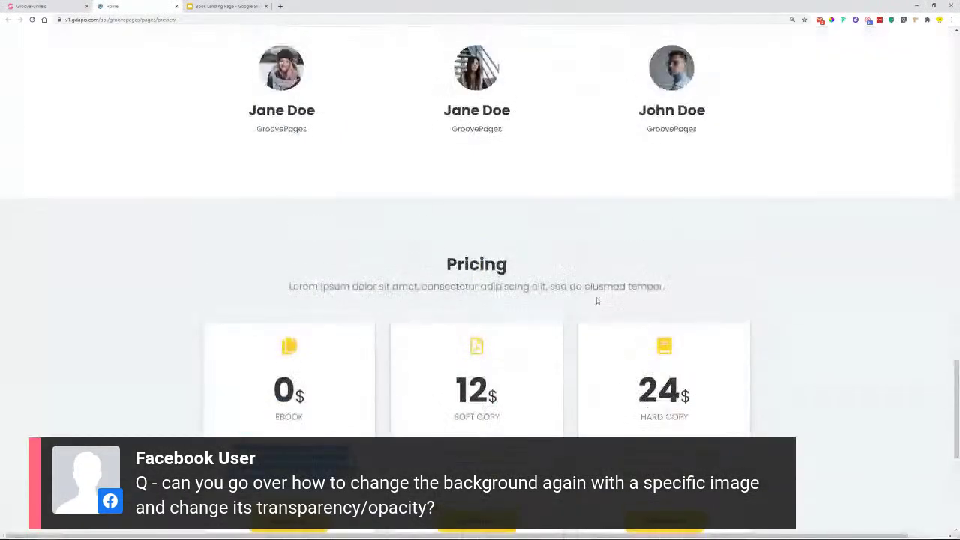
scroll(596, 298, "up", 10)
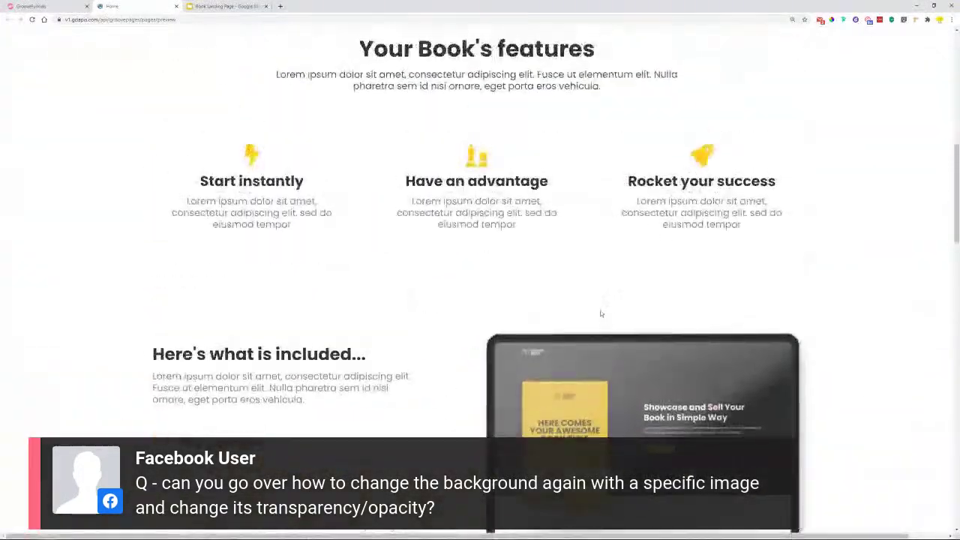
scroll(601, 313, "up", 8)
scroll(600, 314, "down", 10)
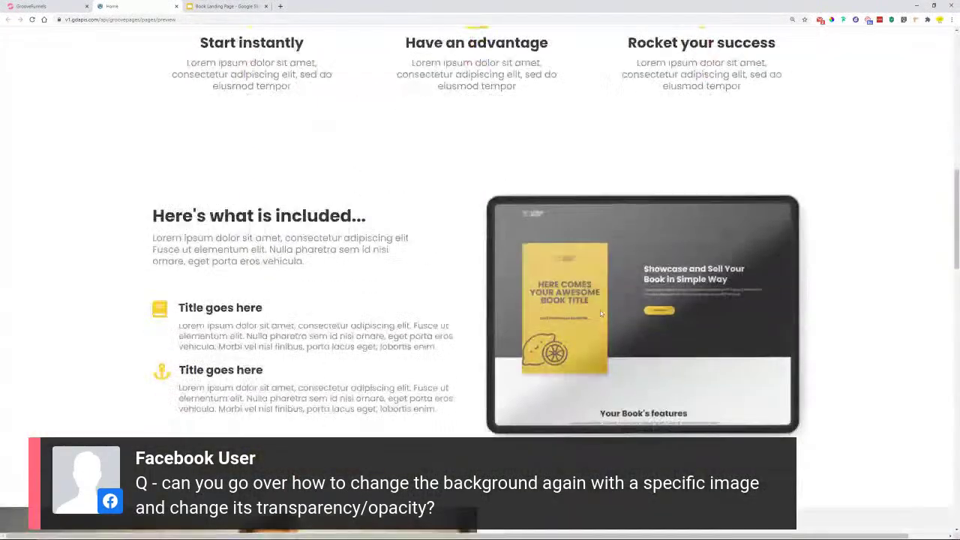
scroll(600, 311, "down", 5)
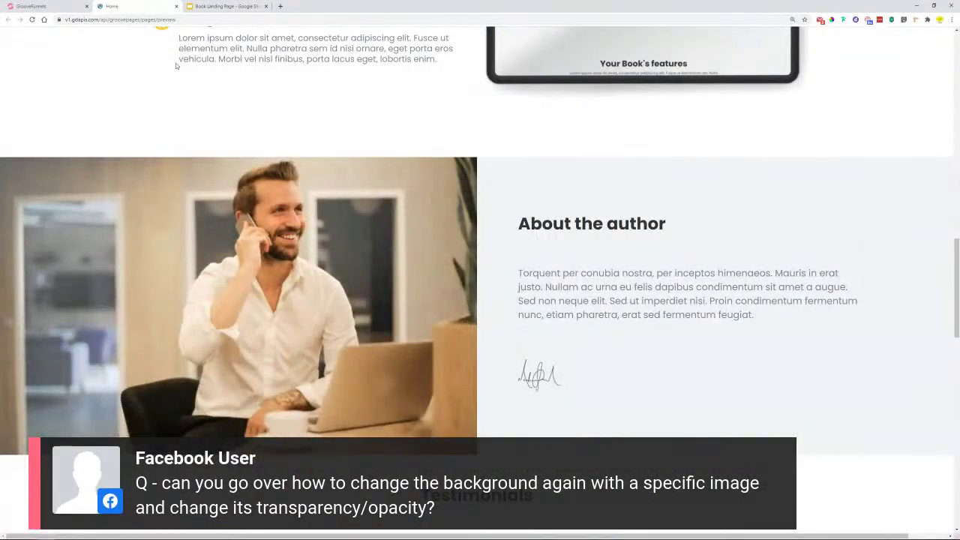
Switch to the Google Slides deck and show slide 2, highlighting the streamyard.com/facebook address.
key("ctrl+1")
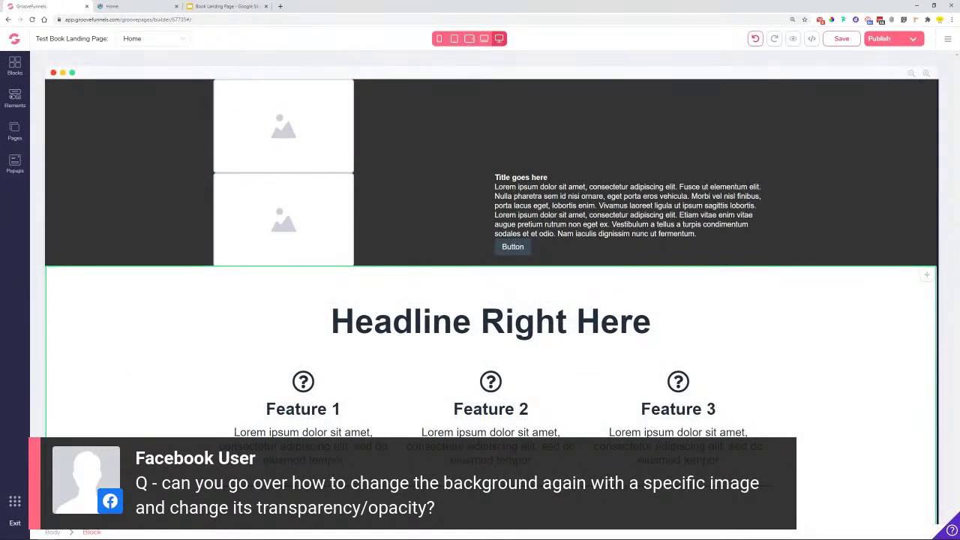
key("ctrl+3")
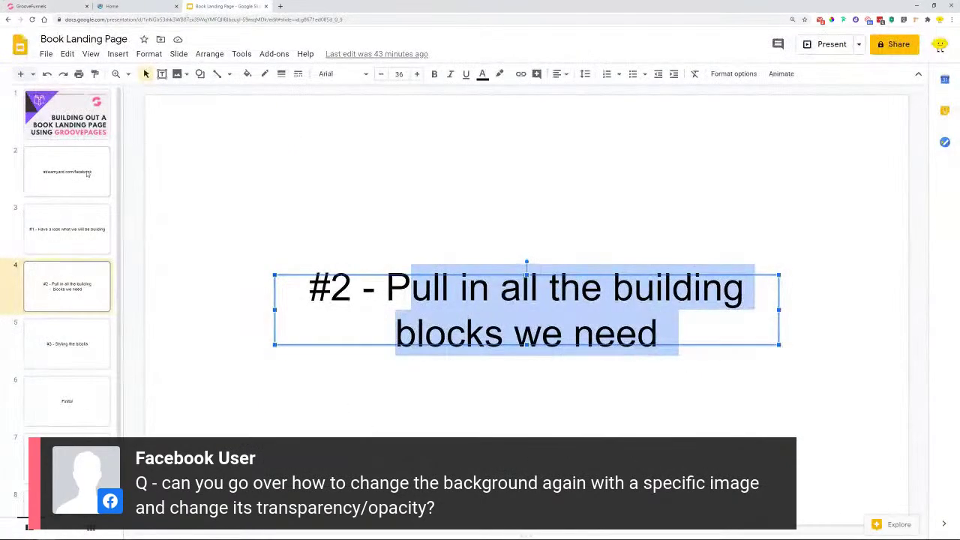
left_click(112, 180)
left_click_drag(306, 308, 308, 307)
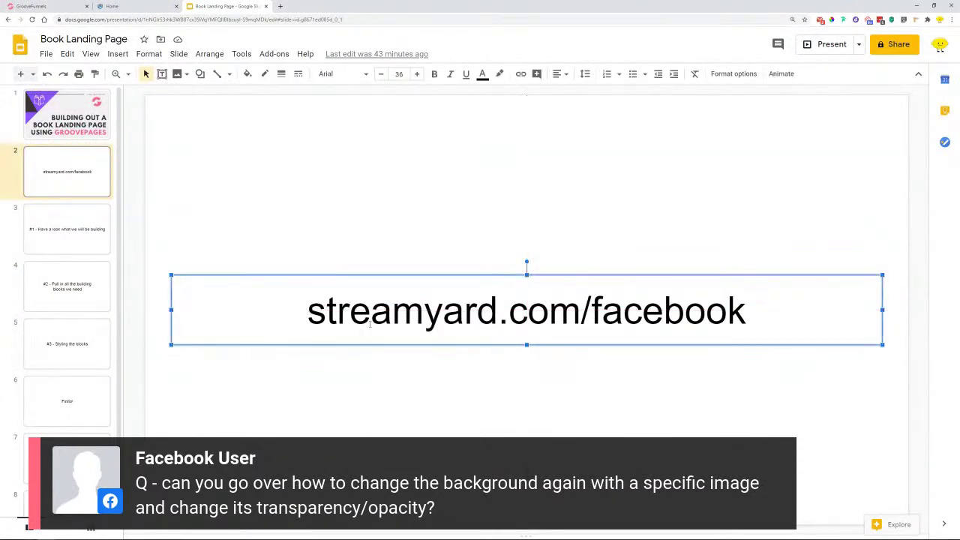
double_click(320, 319)
left_click(580, 387)
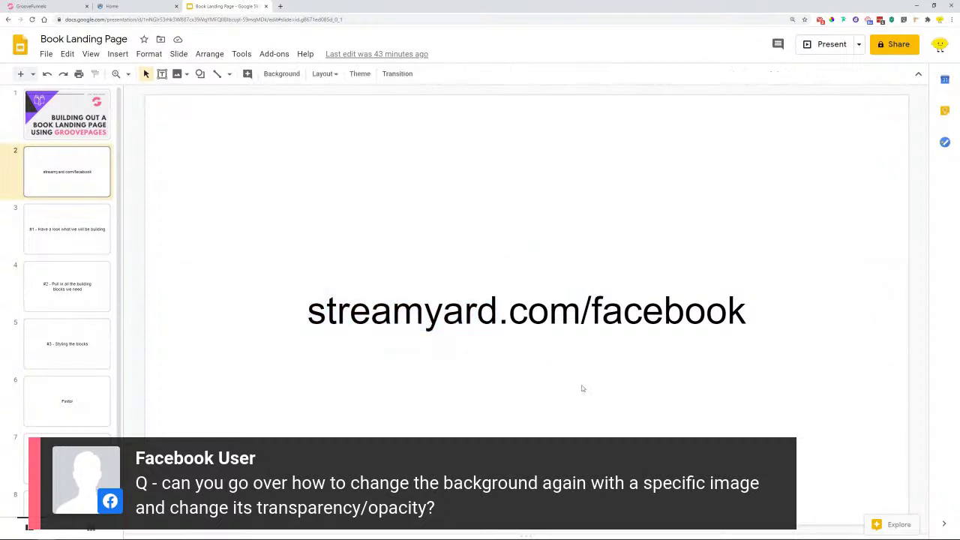
triple_click(639, 320)
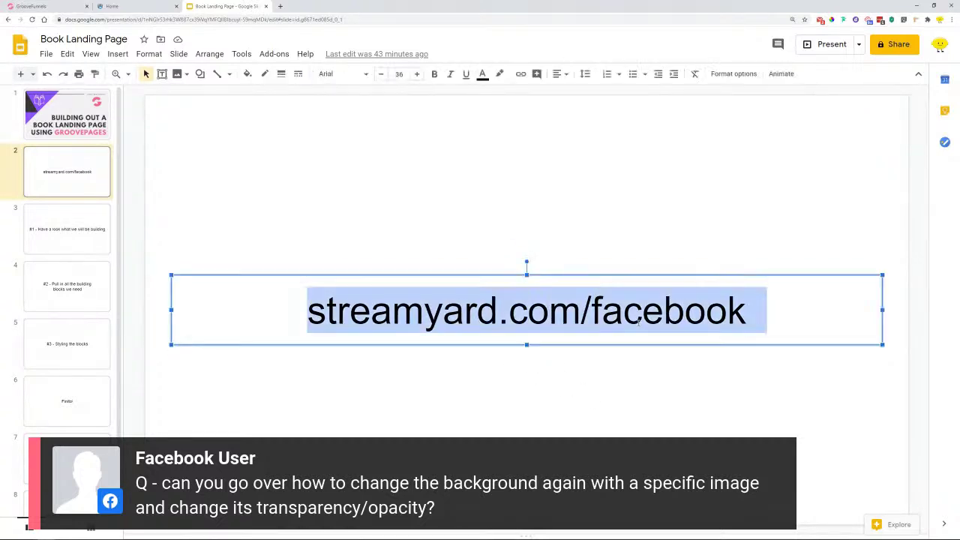
left_click(653, 241)
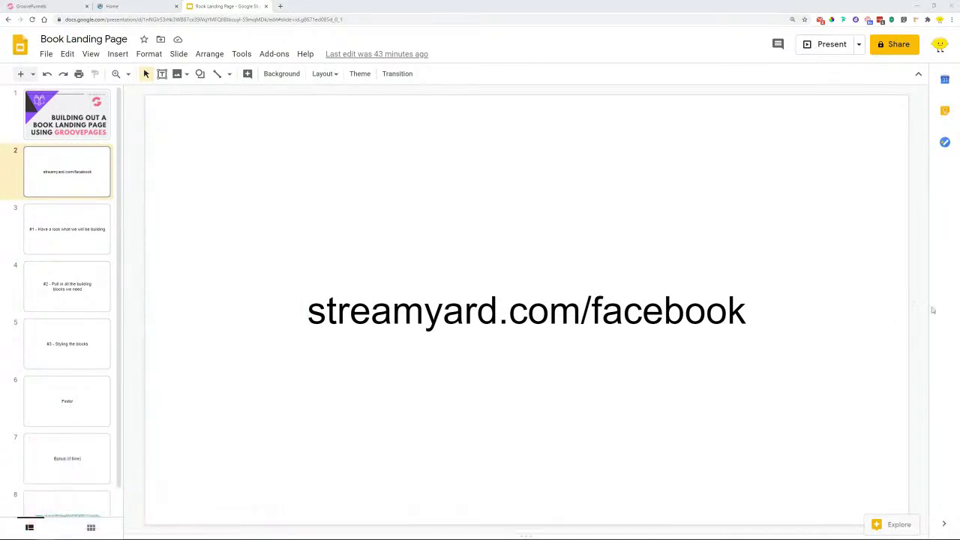
Return to the GroovePages builder and give the empty container the library photo of the man on the phone as background image.
left_click(138, 5)
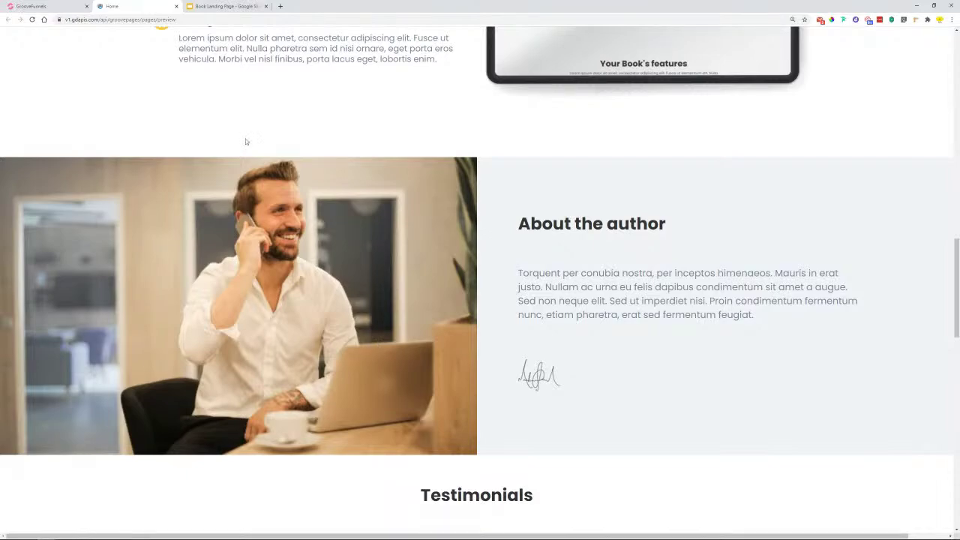
left_click(60, 5)
scroll(305, 378, "down", 6)
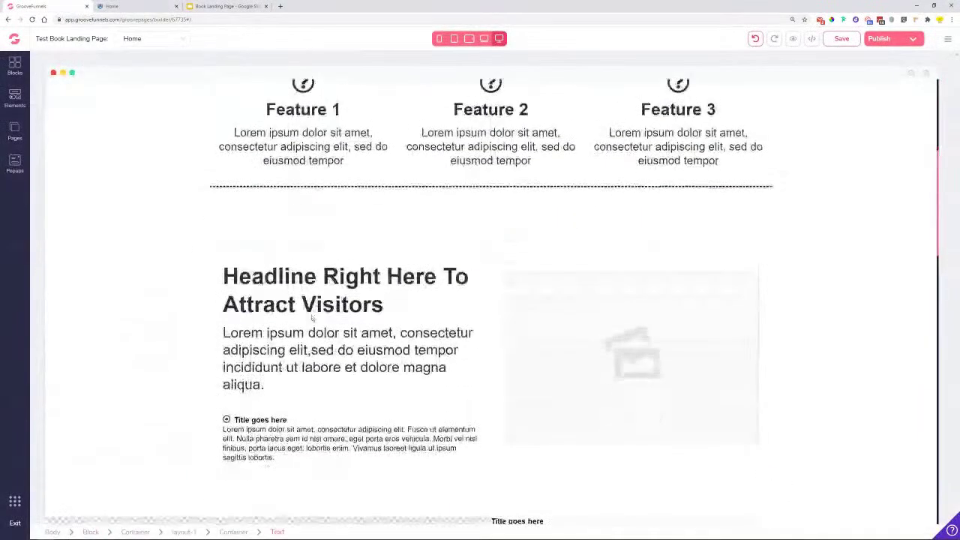
scroll(306, 378, "down", 1)
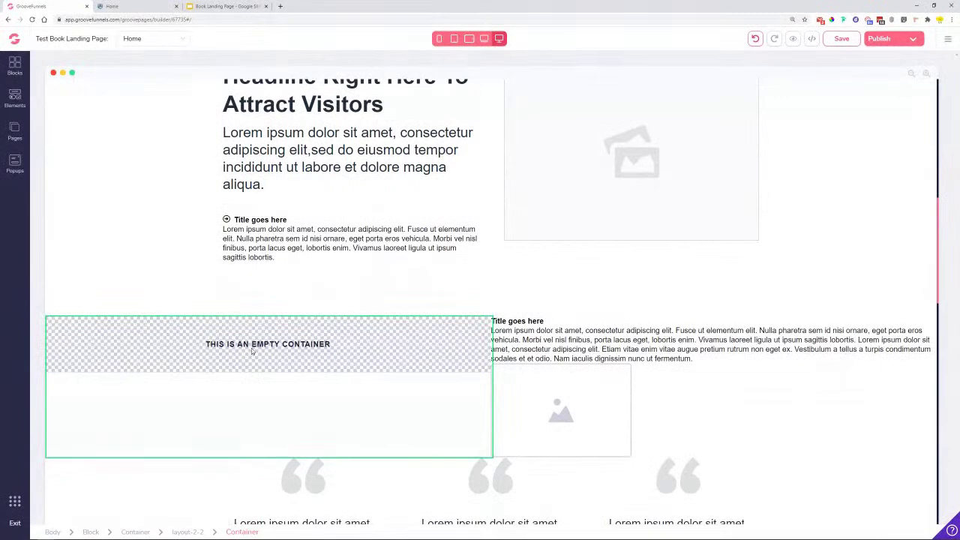
left_click(251, 360)
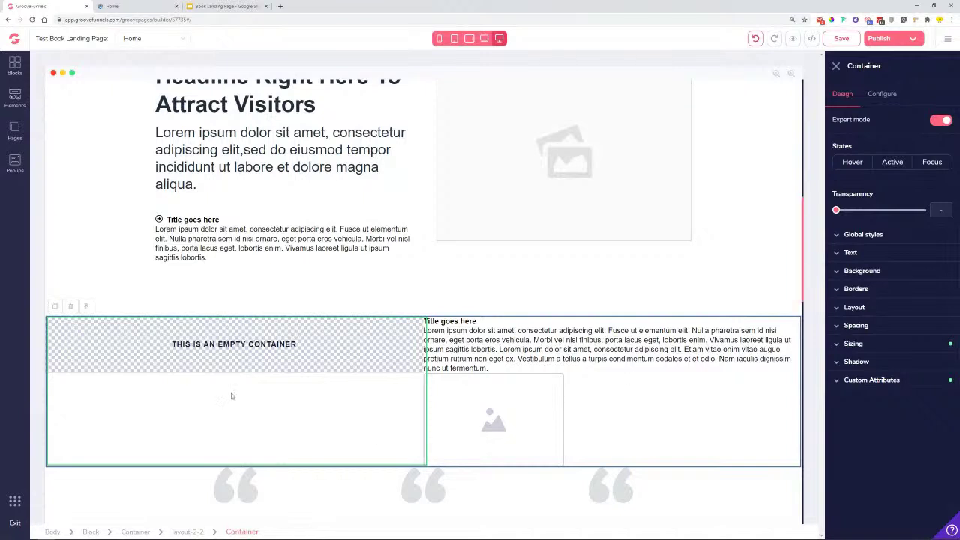
left_click(862, 270)
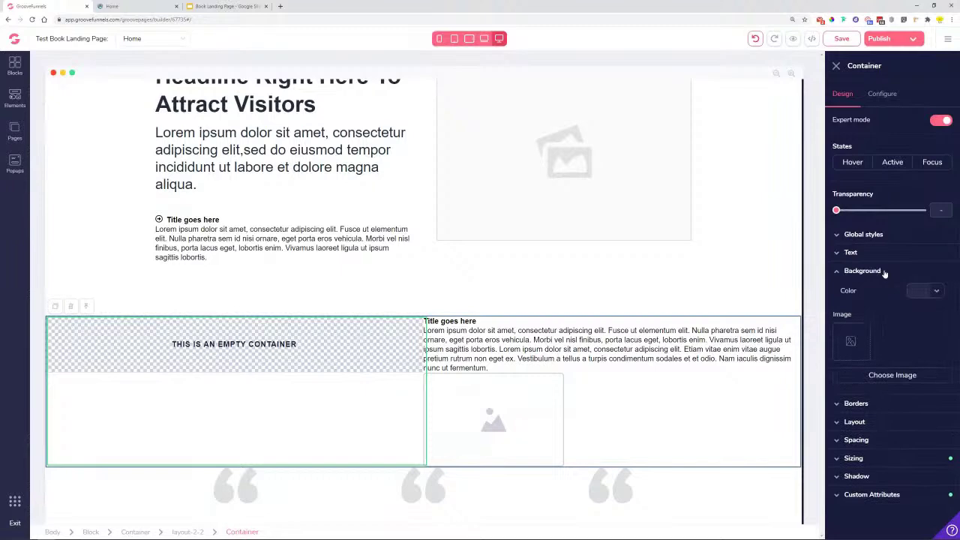
left_click(892, 375)
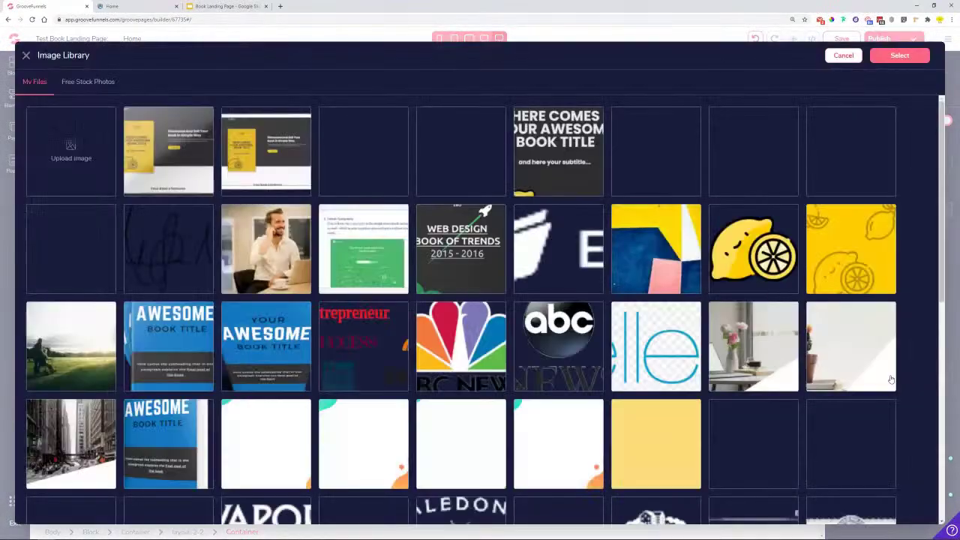
left_click(293, 233)
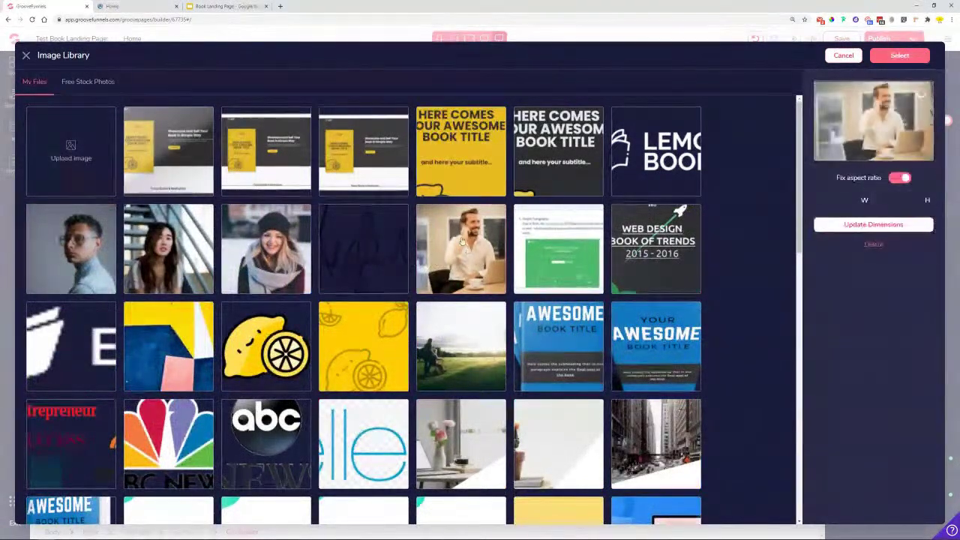
left_click(898, 56)
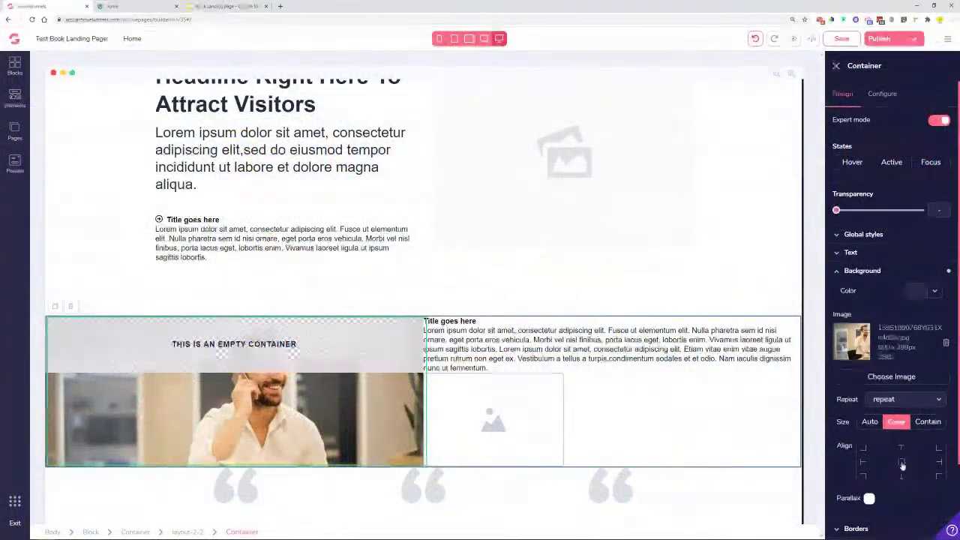
Compare the center, top and bottom alignments of the container's background image and leave it centered.
left_click(903, 465)
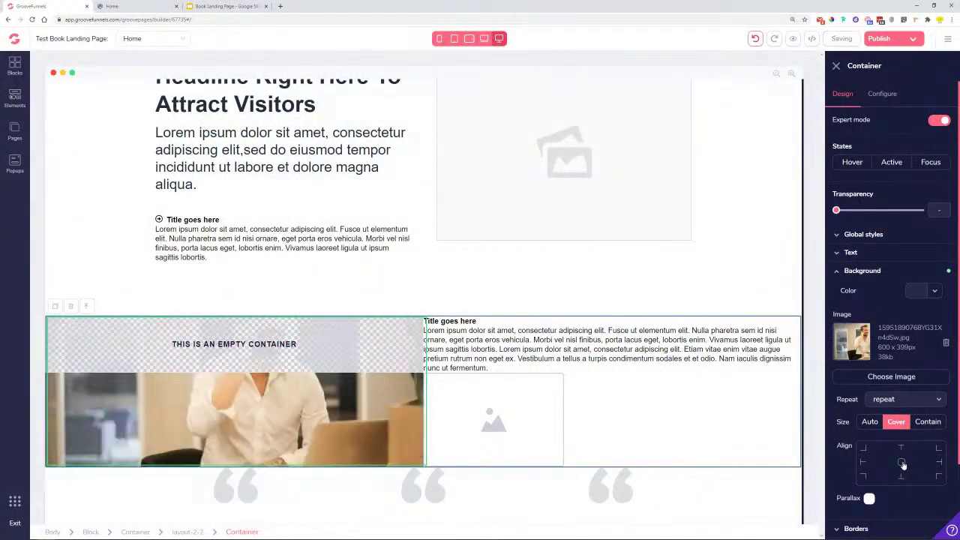
left_click(901, 448)
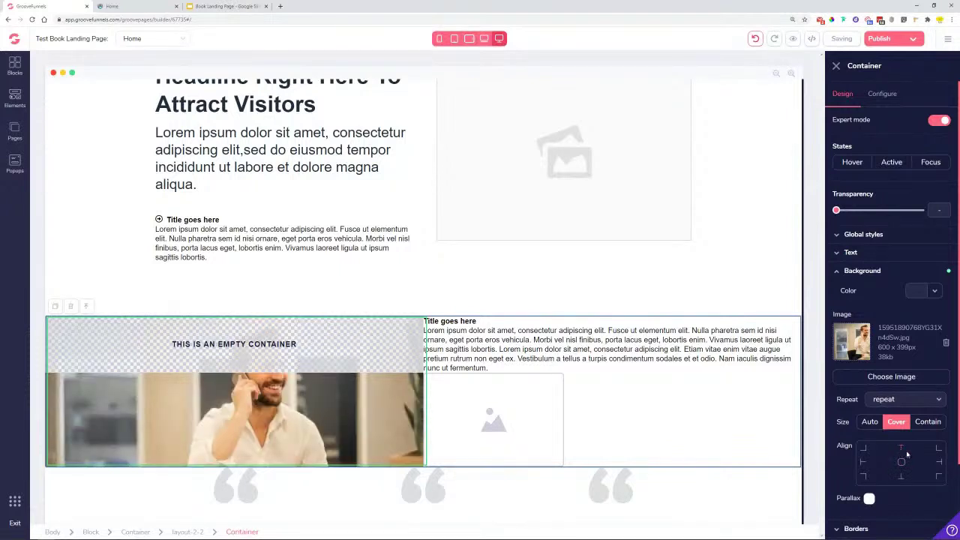
left_click(902, 477)
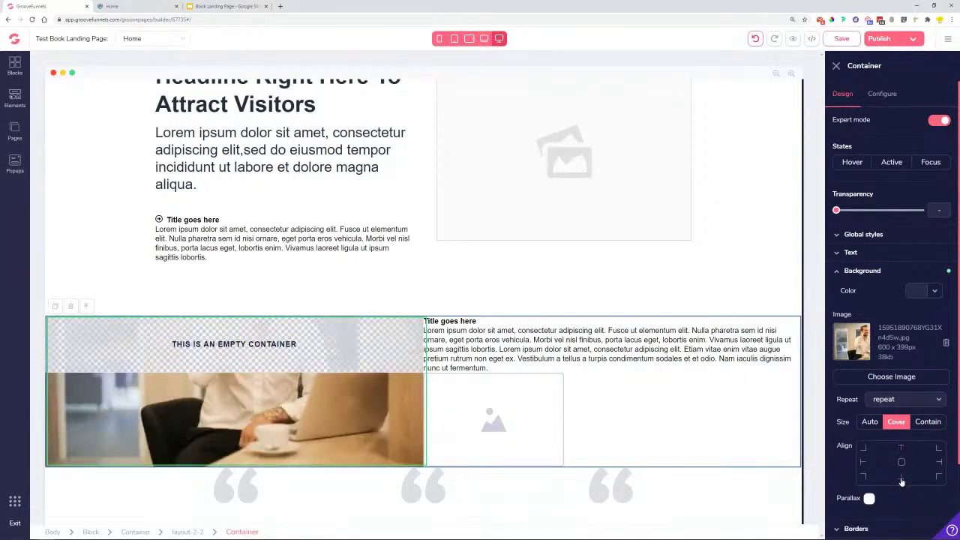
left_click(899, 461)
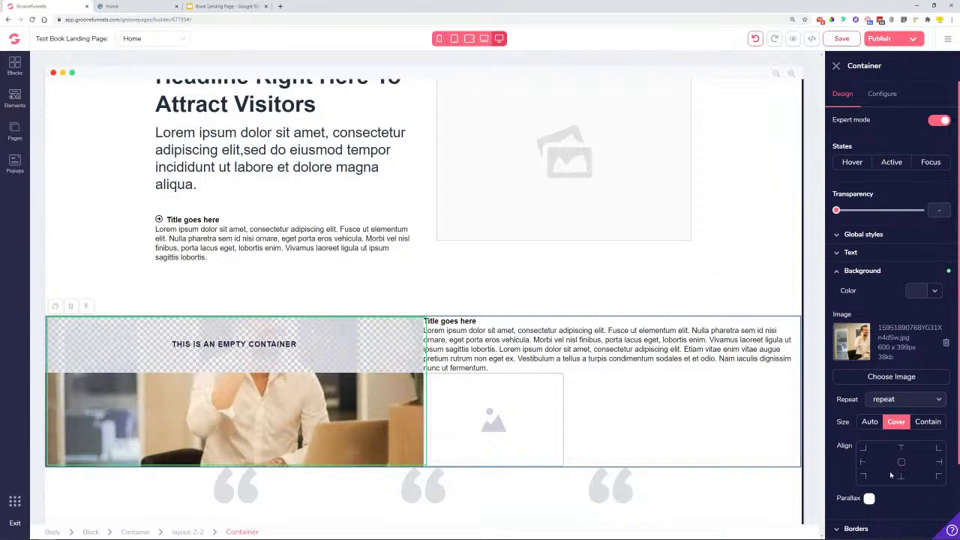
Set the background image to no-repeat, trying the Contain size before returning it to Cover.
left_click(924, 423)
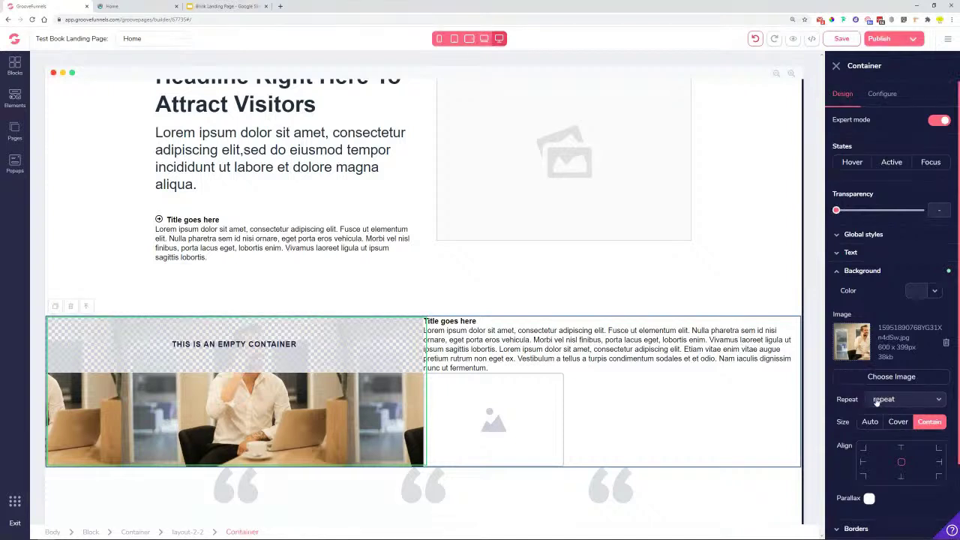
left_click(895, 403)
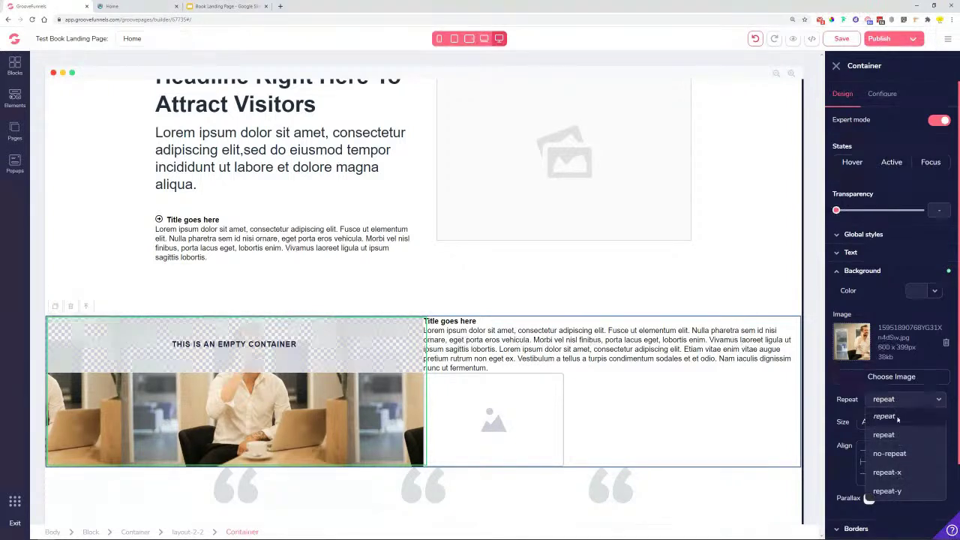
left_click(898, 453)
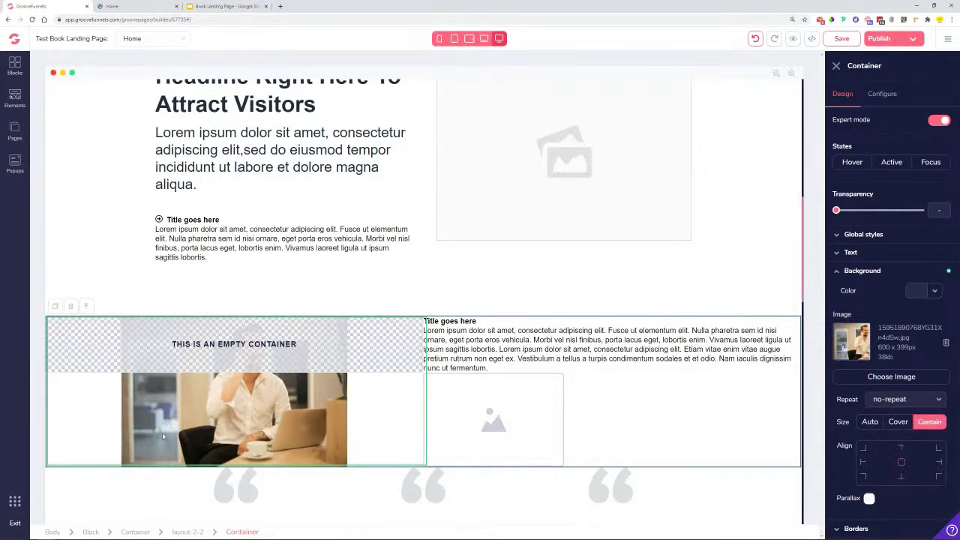
left_click(896, 423)
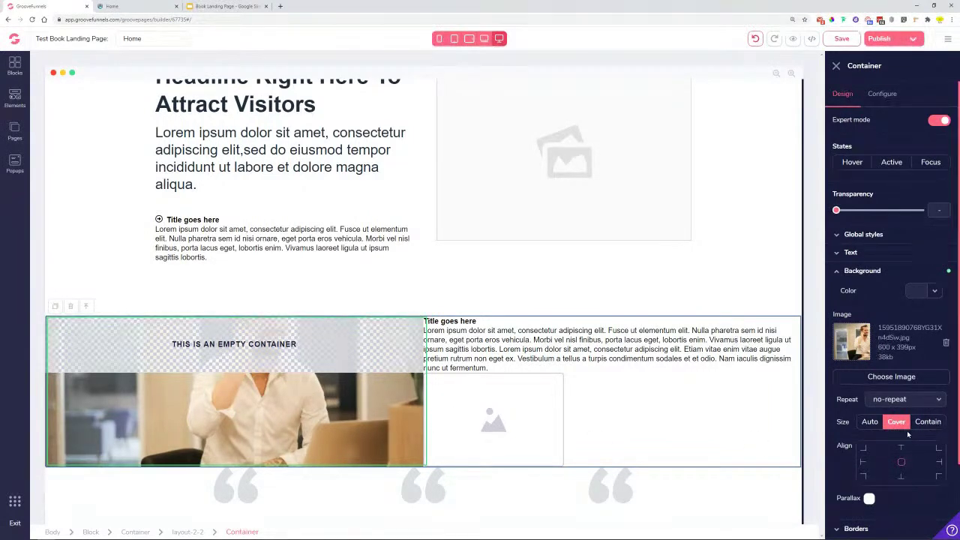
Try pink #E43F70 at 0% transparency as the container's background color behind the photo, then clear the color.
double_click(836, 194)
left_click_drag(837, 212, 813, 219)
left_click(935, 292)
left_click(935, 292)
left_click(934, 292)
mouse_move(876, 343)
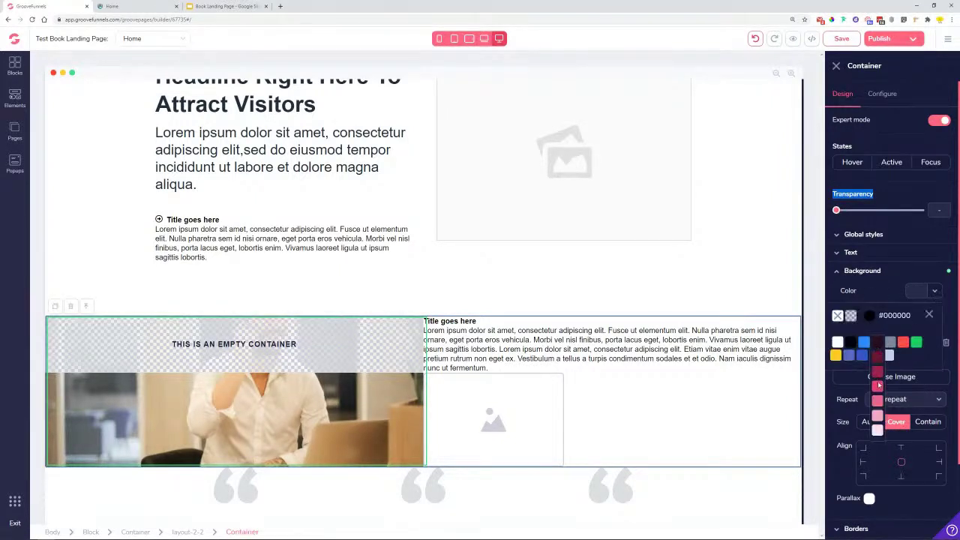
left_click(875, 386)
left_click_drag(870, 381, 833, 382)
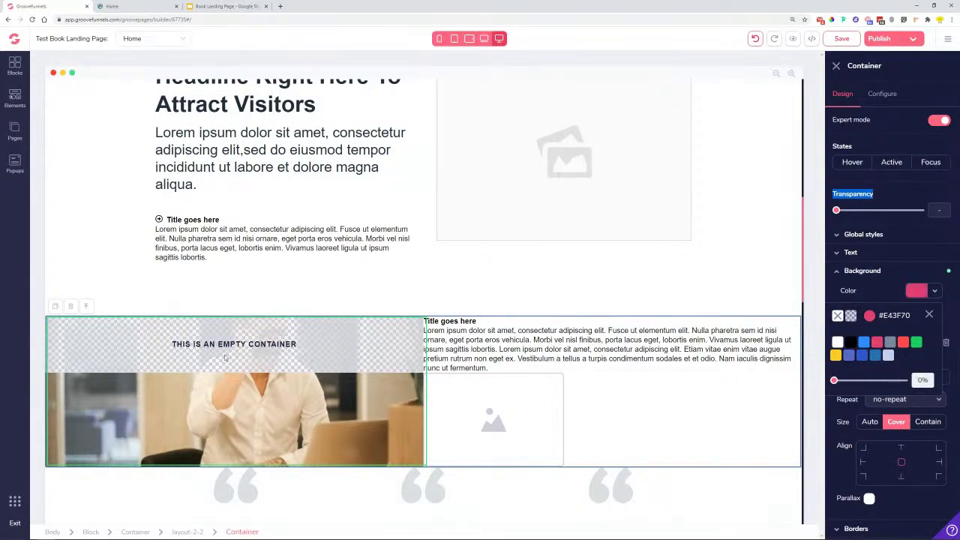
left_click(930, 315)
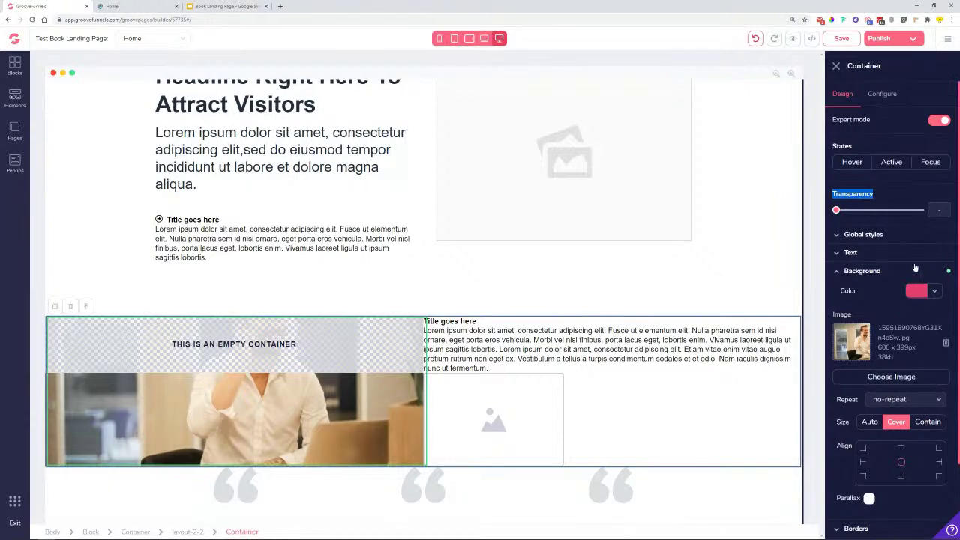
left_click(935, 291)
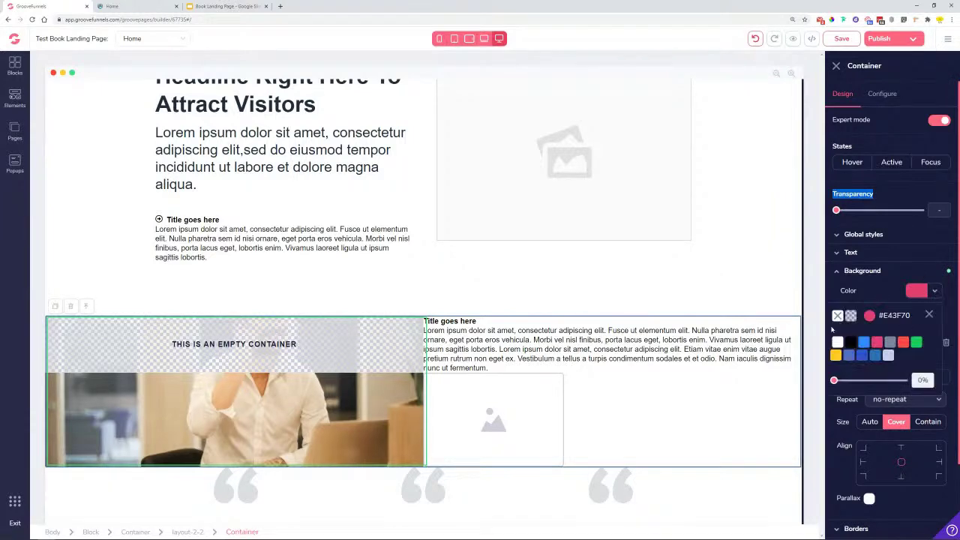
left_click(929, 314)
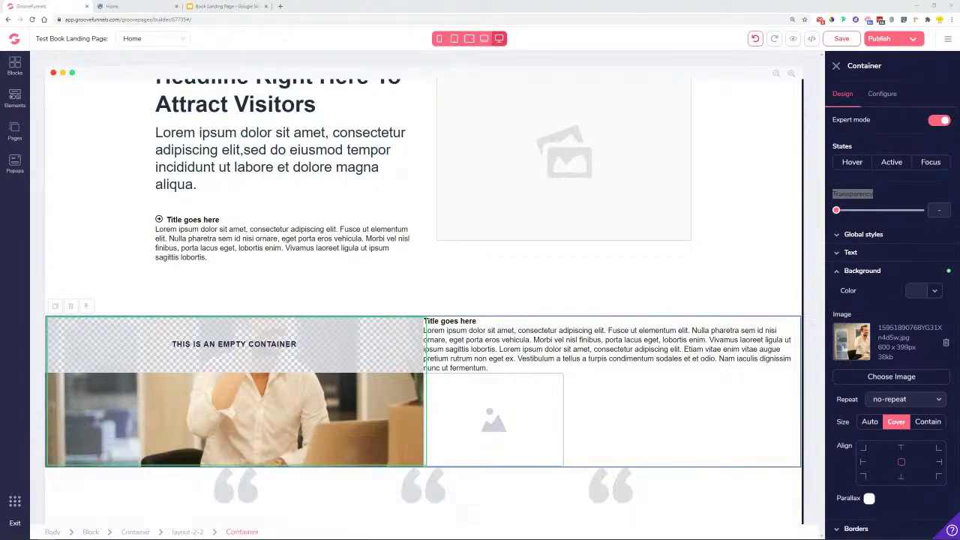
Check the header in the finished page's preview and fill the hero's upper image placeholder with the white Lemon Book logo from the library.
scroll(202, 71, "up", 6)
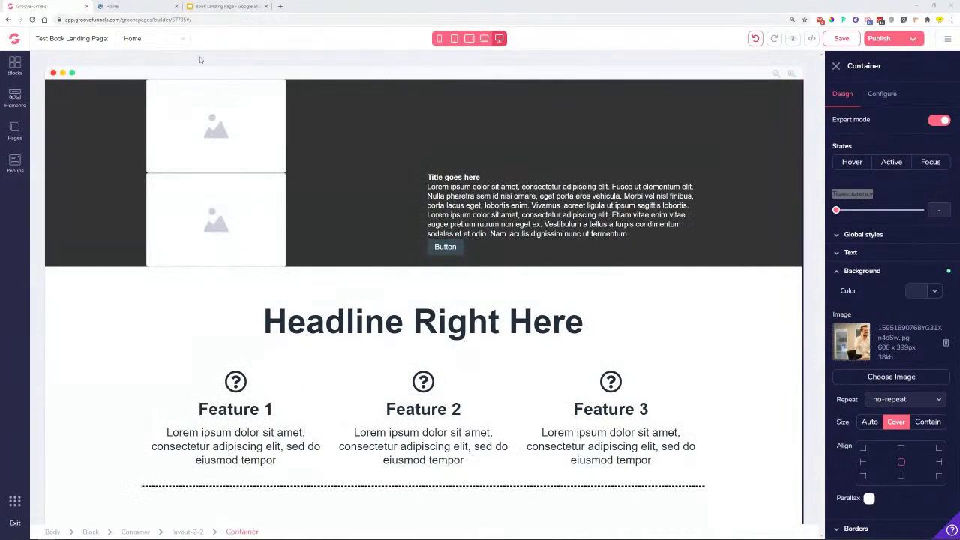
left_click(120, 6)
scroll(479, 300, "up", 15)
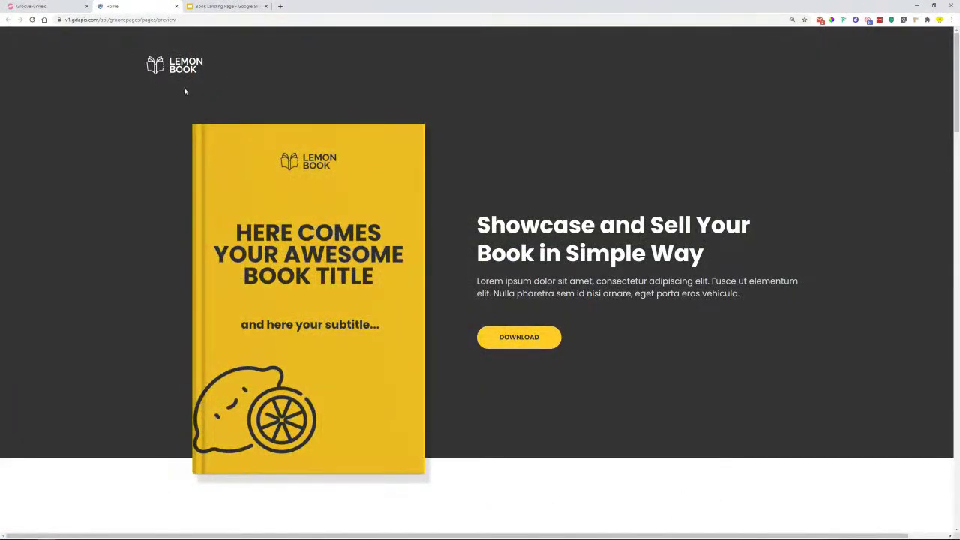
key("ctrl+shift+Tab")
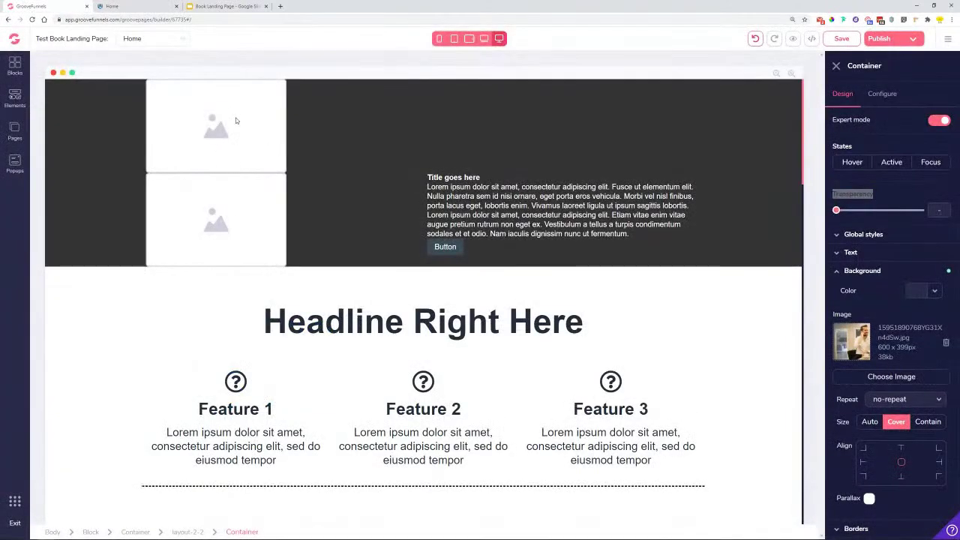
left_click(881, 93)
left_click(879, 153)
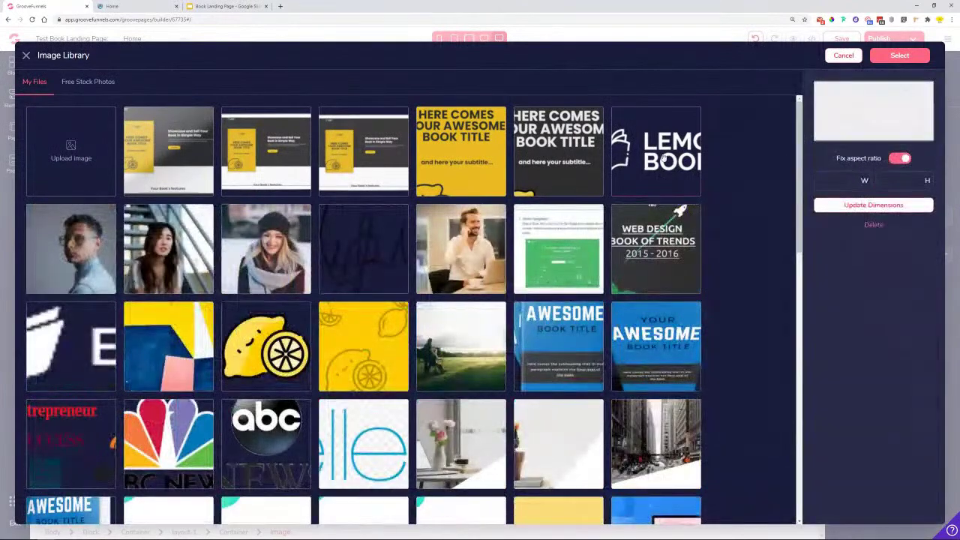
left_click(663, 156)
left_click(898, 55)
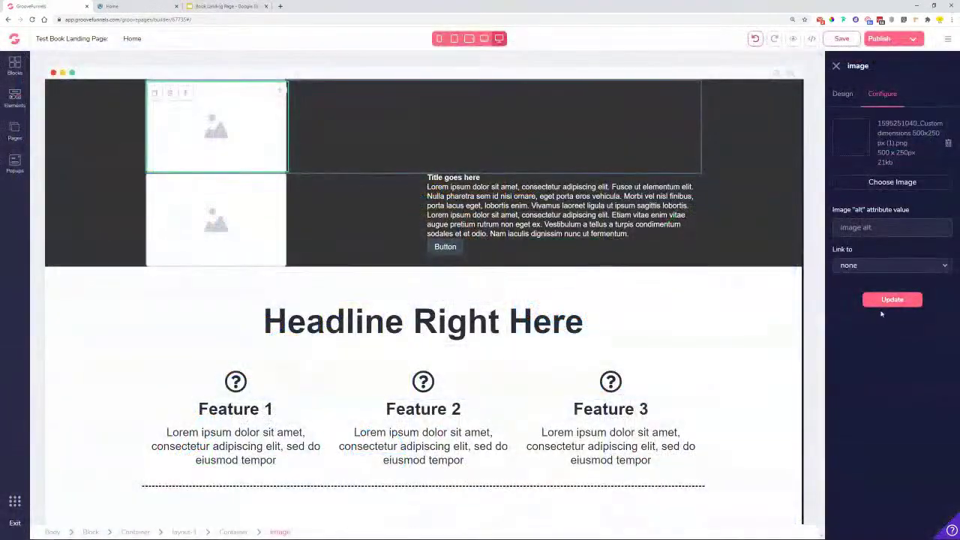
left_click(889, 300)
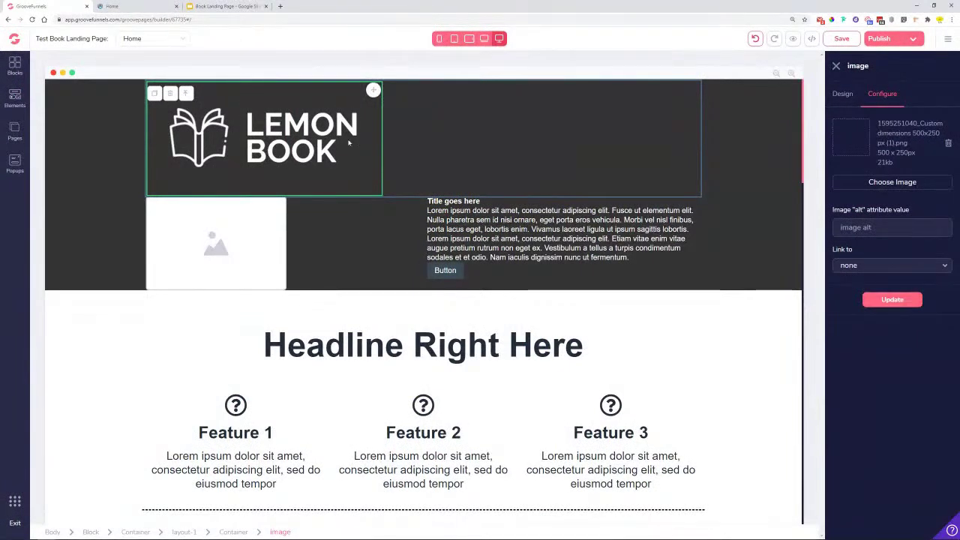
Set the Lemon Book logo's width to 150 px.
double_click(851, 66)
left_click(843, 94)
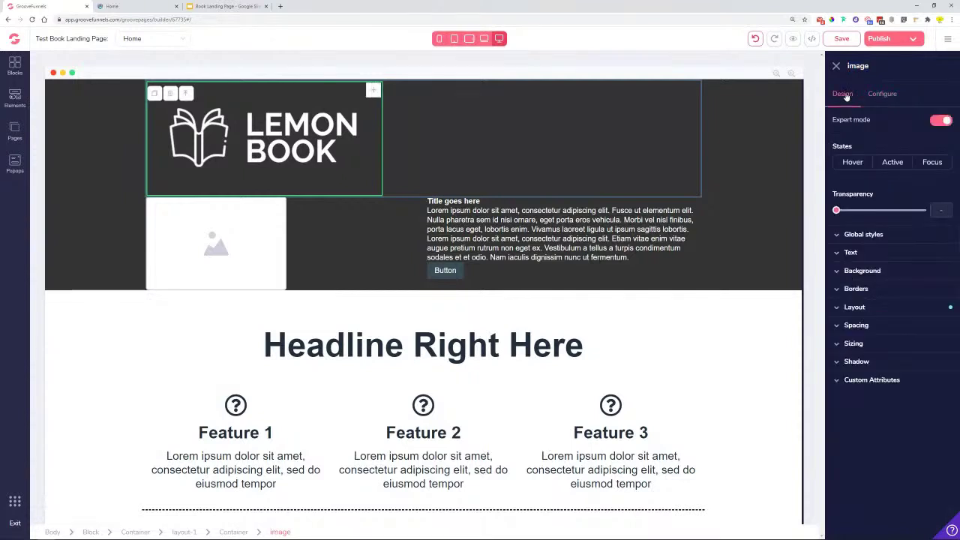
left_click(862, 349)
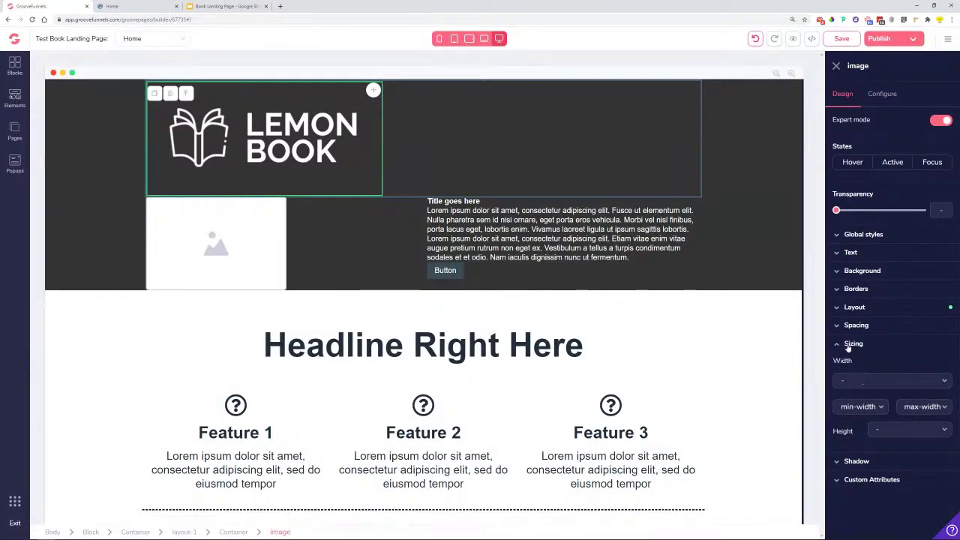
left_click(864, 382)
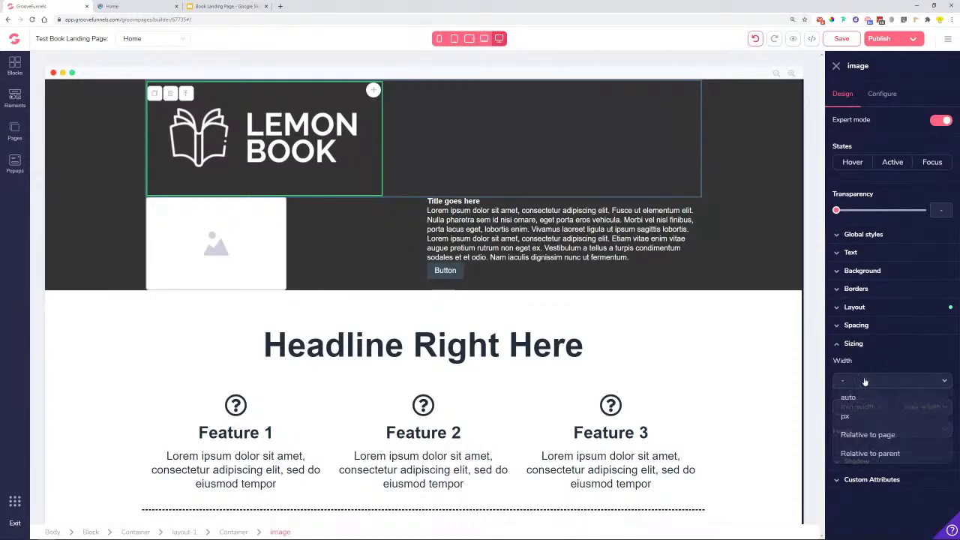
left_click(846, 415)
left_click_drag(839, 401, 861, 404)
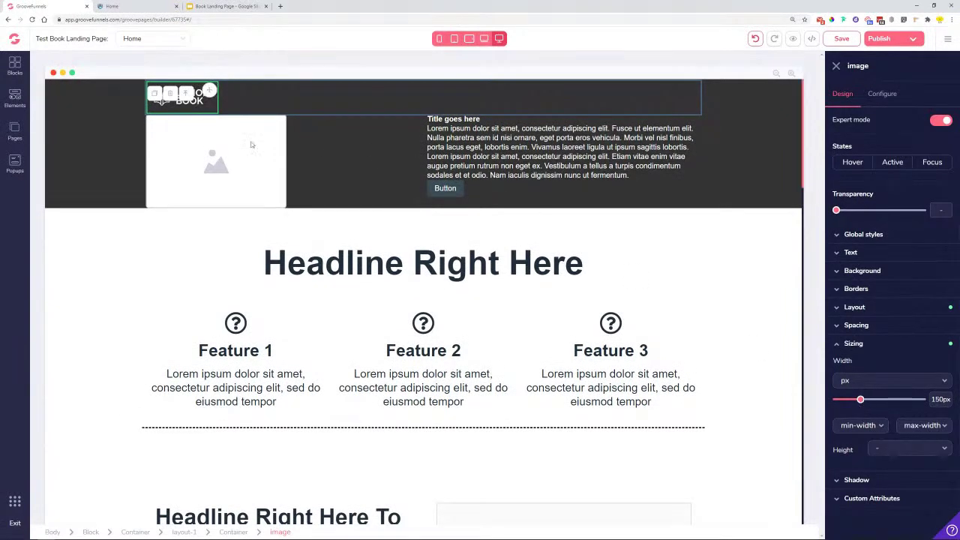
Replace the image placeholder below the logo with the yellow Lemon Book cover from the image library.
left_click(229, 140)
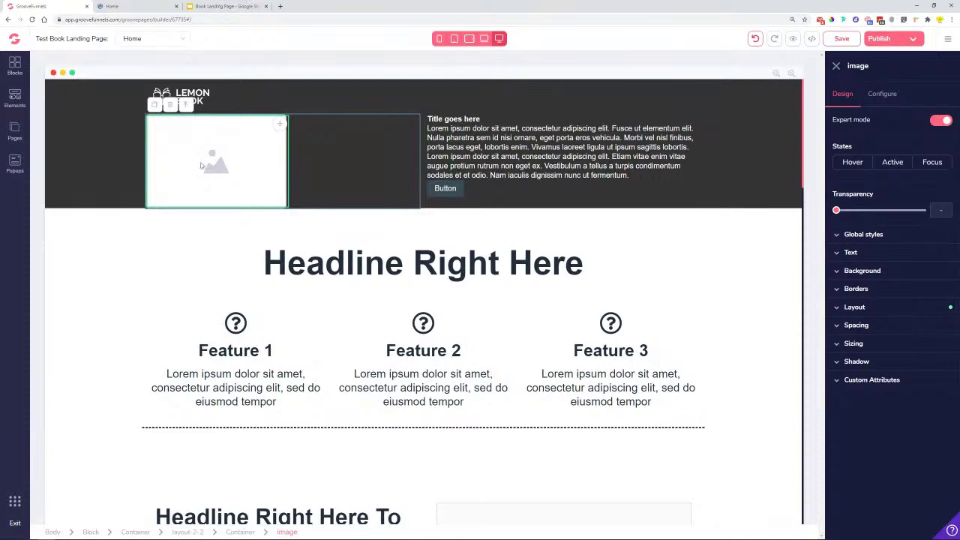
left_click(888, 95)
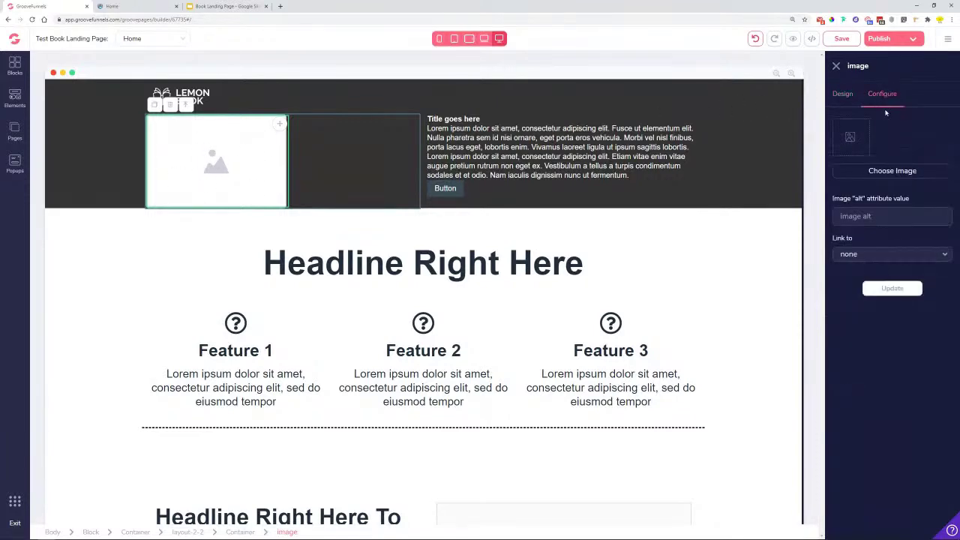
left_click(877, 173)
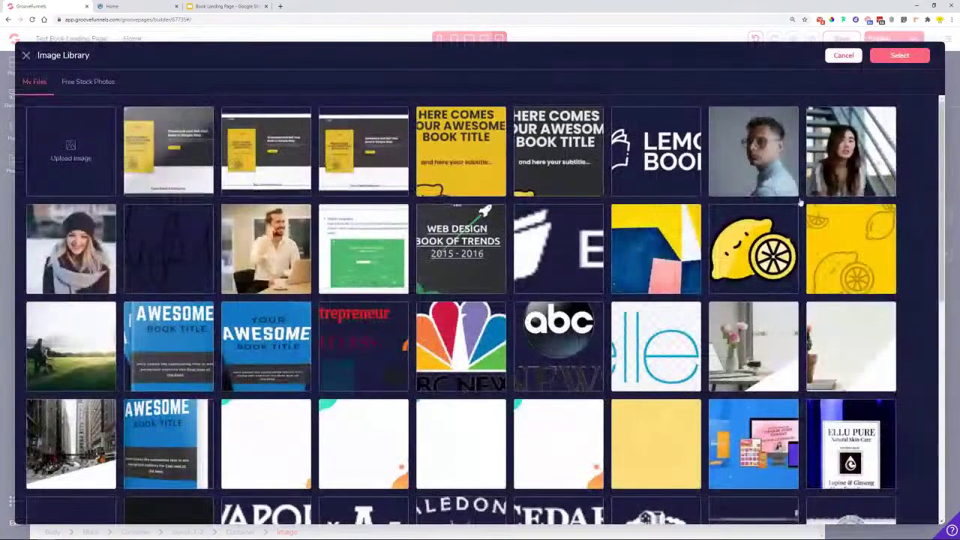
left_click(487, 177)
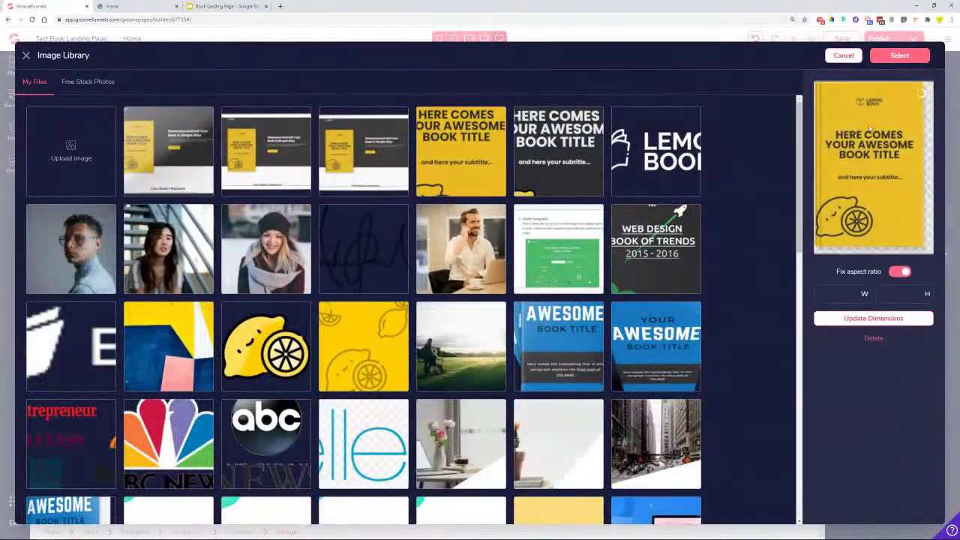
left_click(918, 59)
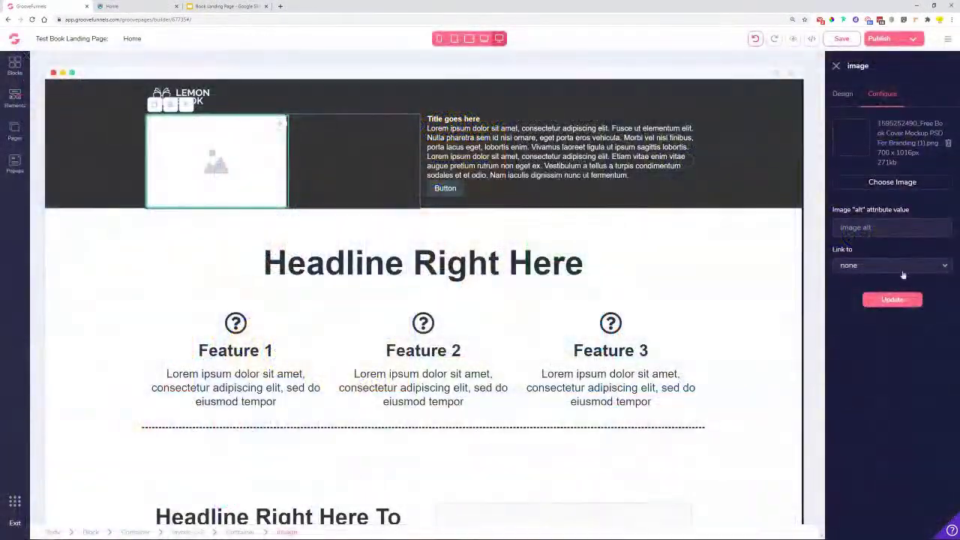
left_click(886, 300)
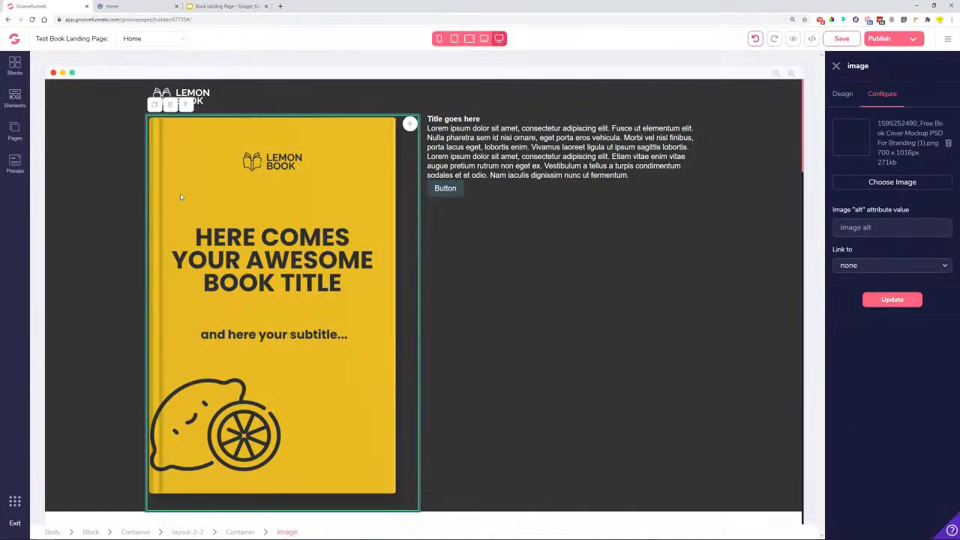
Size the book cover image by height in pixels, trying 600 px before setting it to 700 px.
left_click(841, 95)
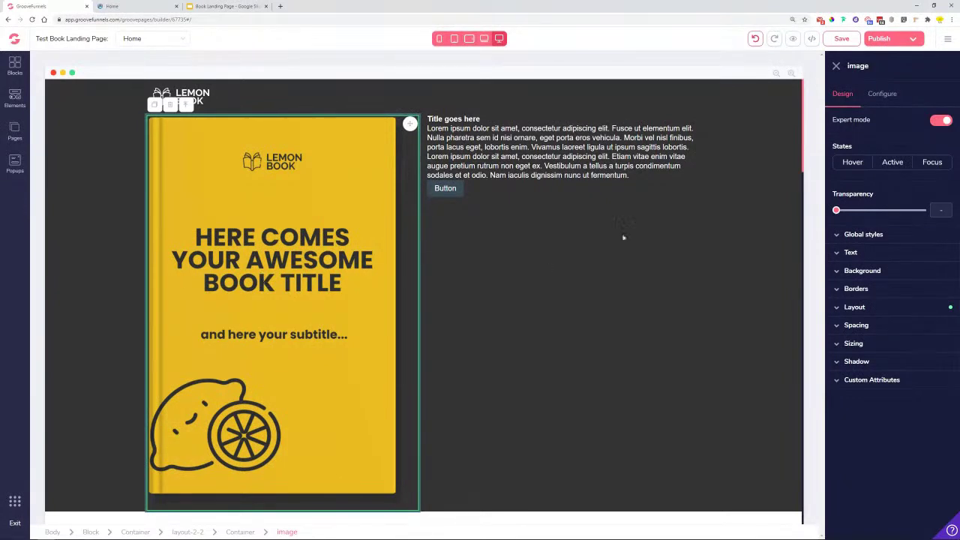
left_click_drag(847, 66, 868, 66)
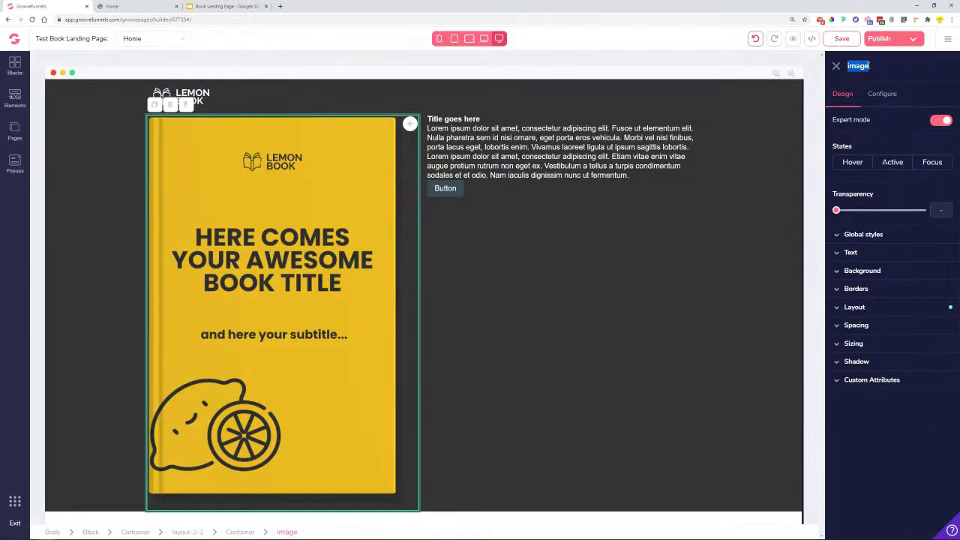
left_click(866, 344)
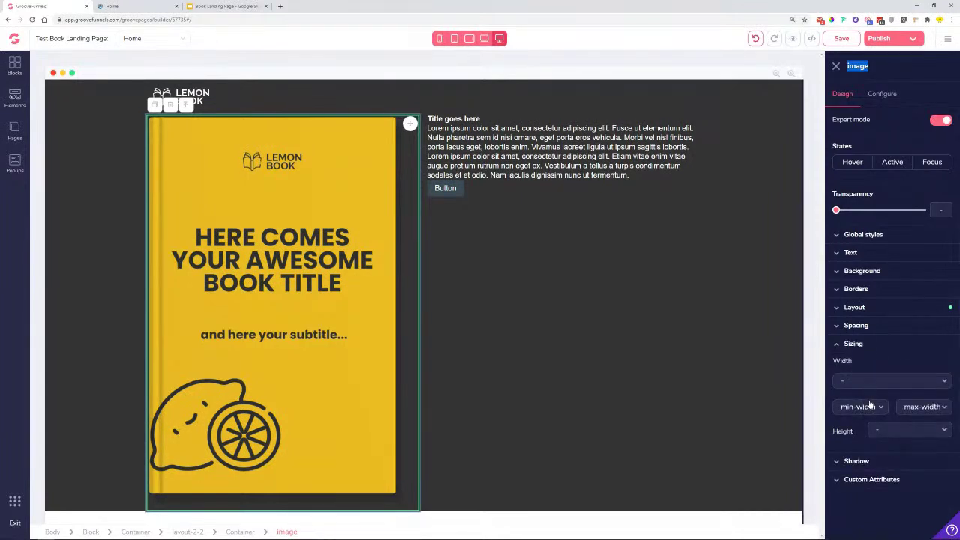
left_click(870, 383)
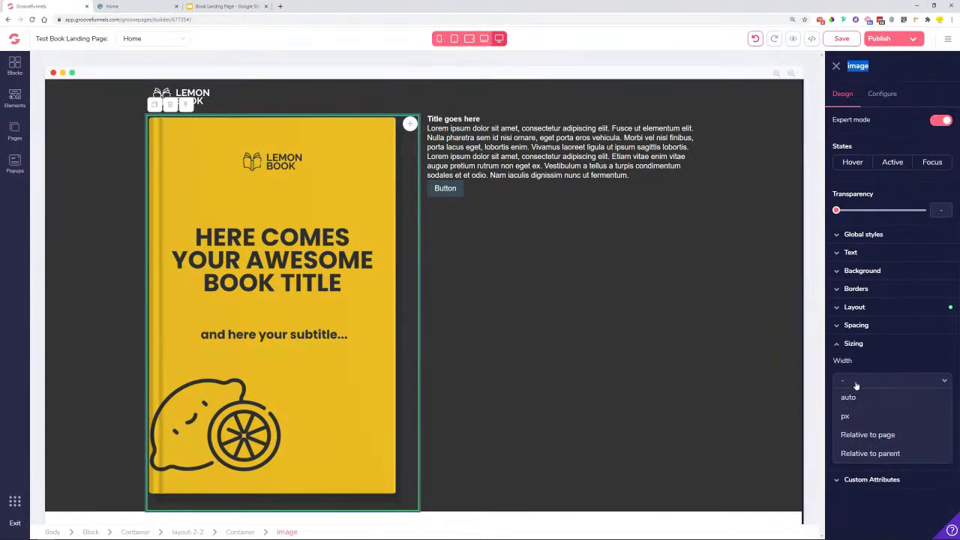
left_click(856, 382)
left_click(892, 430)
left_click(893, 462)
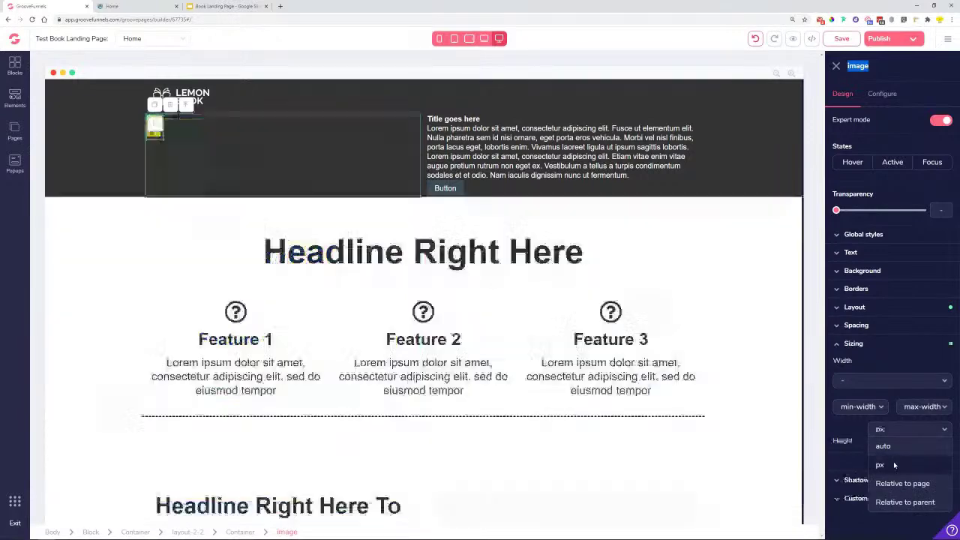
left_click_drag(876, 450, 907, 463)
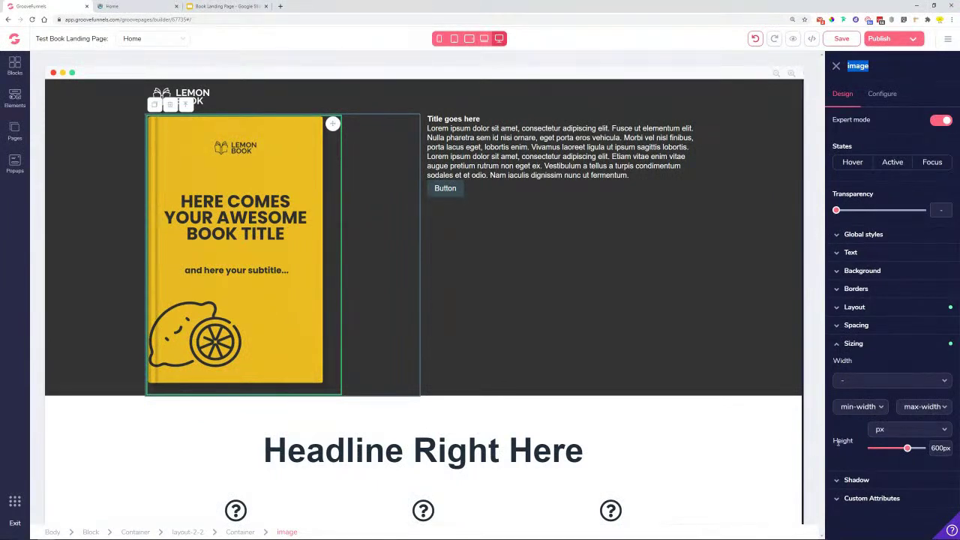
left_click_drag(909, 450, 911, 450)
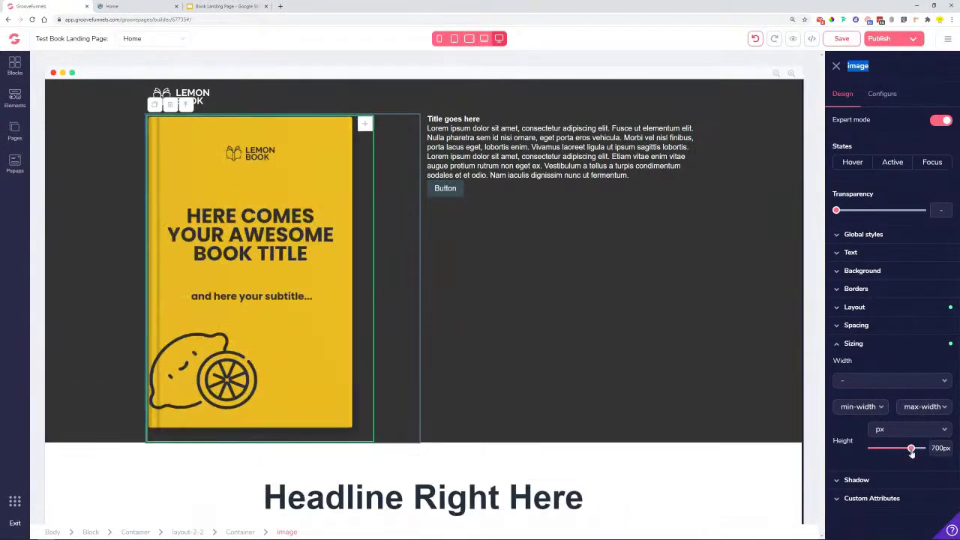
Give the book cover's container a vertical flex layout, compare the secondary alignments and leave the cover centered.
left_click(399, 269)
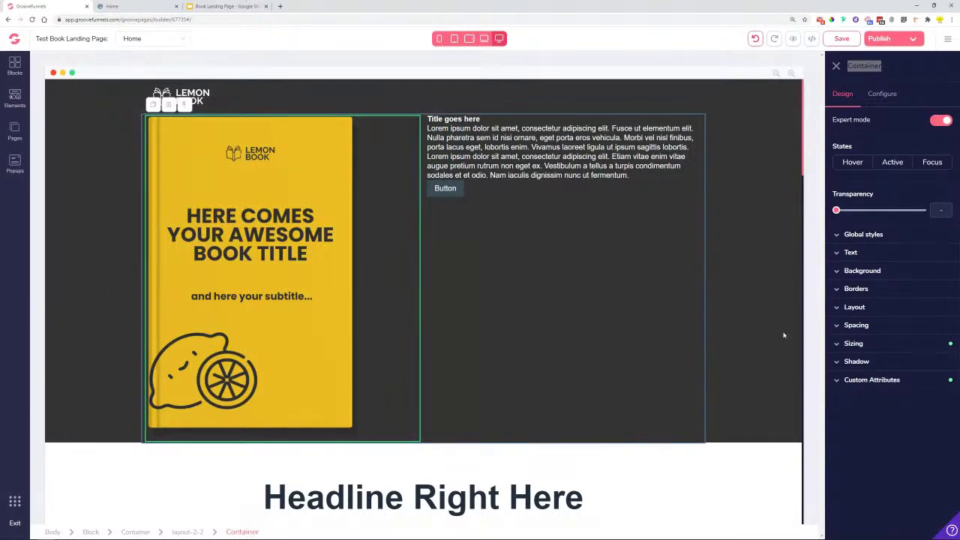
left_click(858, 307)
left_click(928, 359)
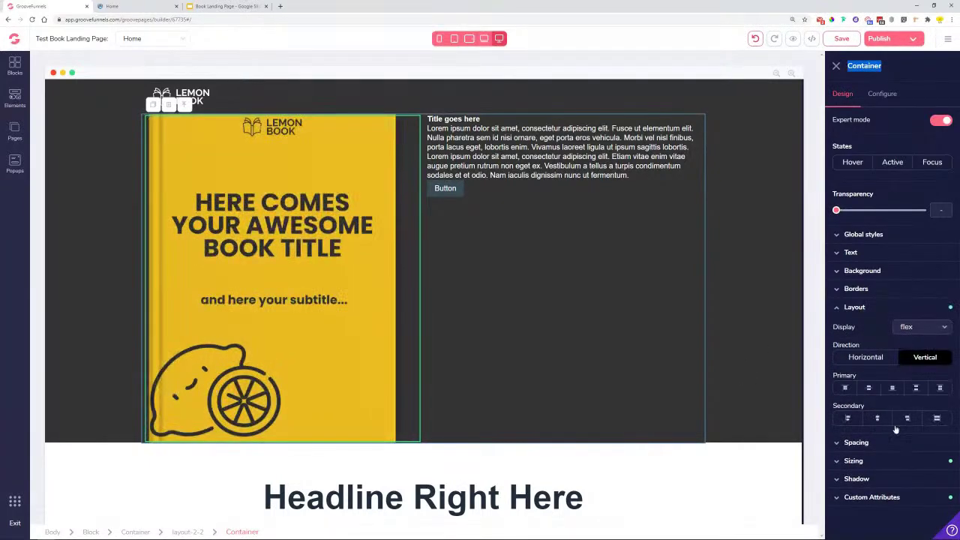
left_click(877, 418)
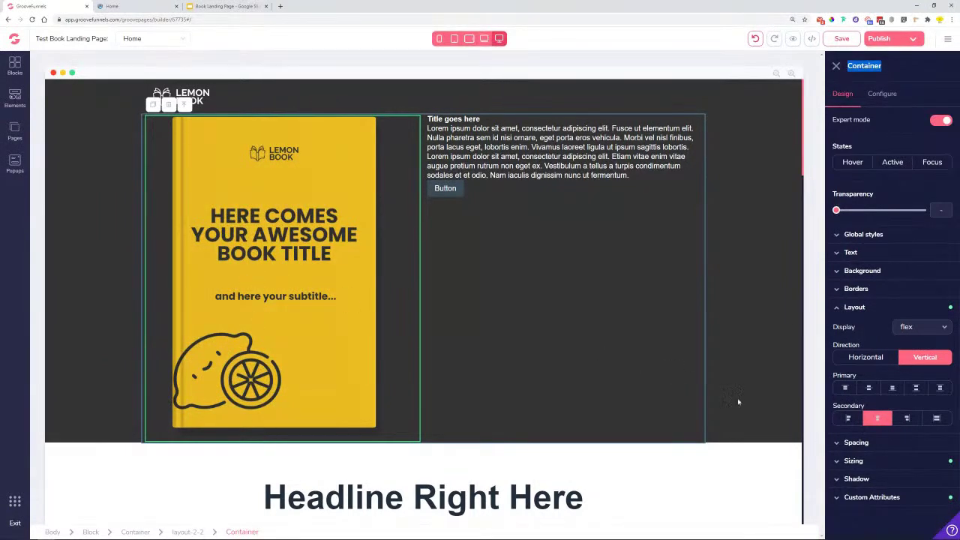
left_click(848, 419)
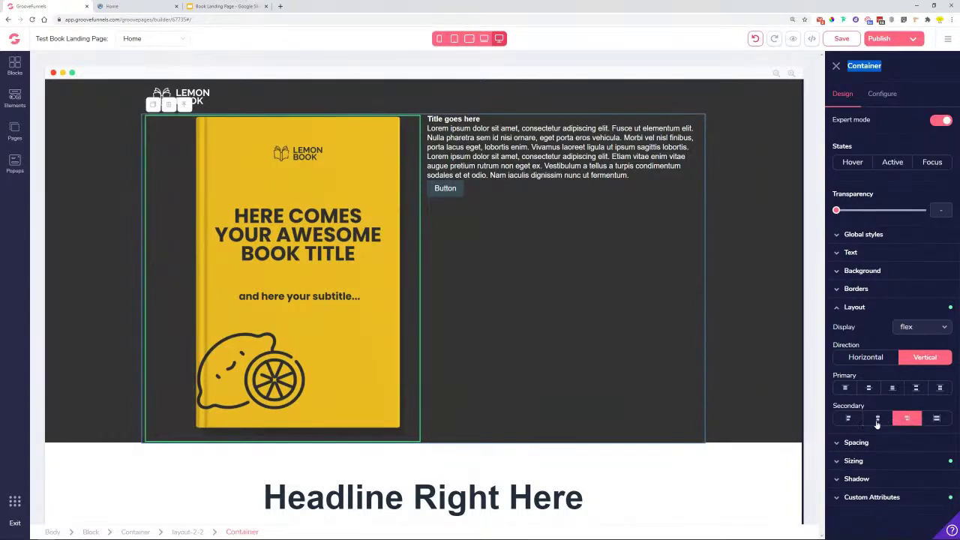
left_click(877, 420)
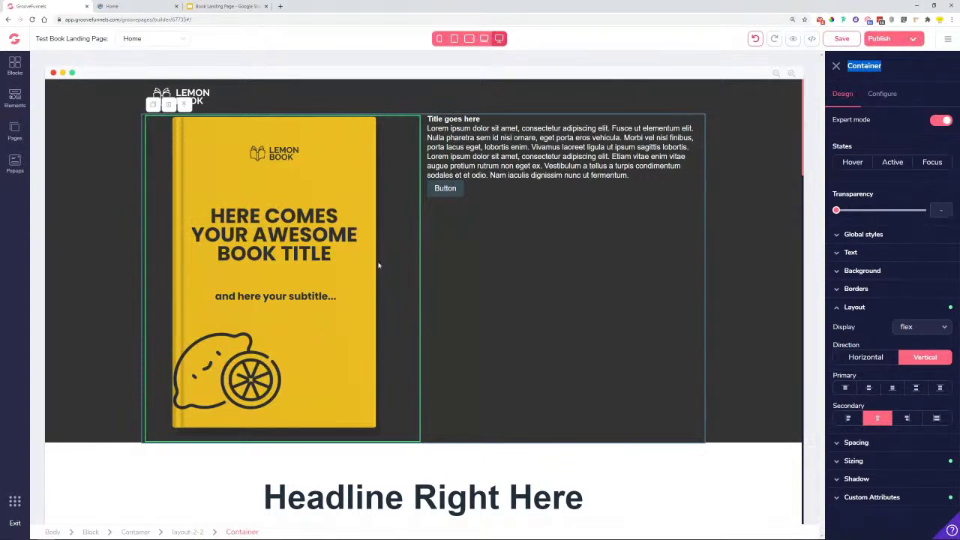
Switch to the finished page's preview and copy the headline "Showcase and Sell Your Book in Simple Way".
left_click(147, 5)
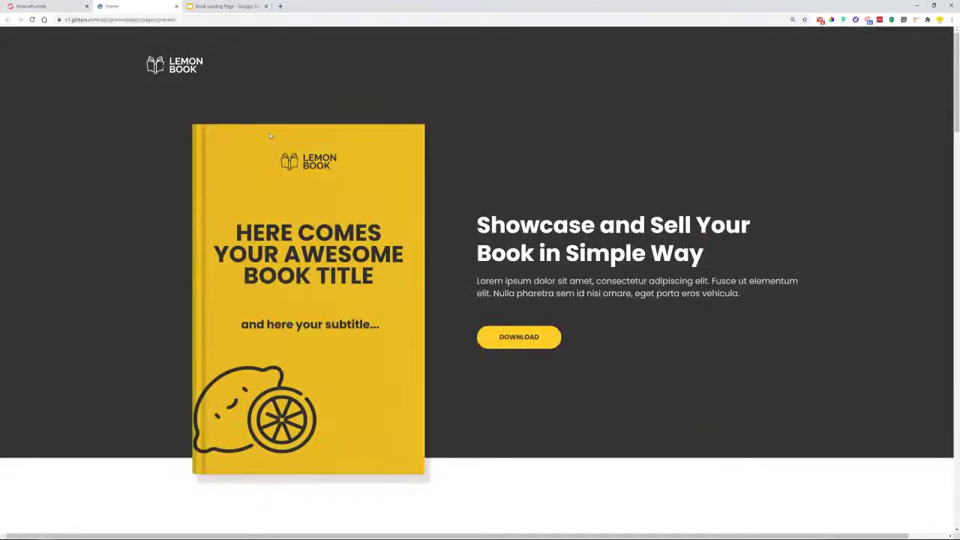
left_click_drag(477, 219, 680, 255)
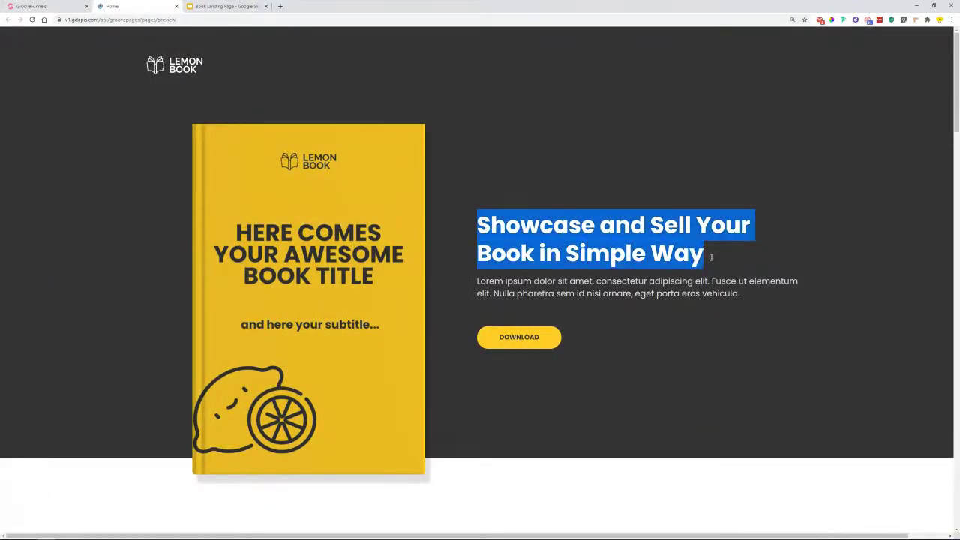
right_click(661, 236)
left_click(681, 243)
Return to the GroovePages builder and replace the hero's "Title goes here" text with the copied headline.
left_click(28, 5)
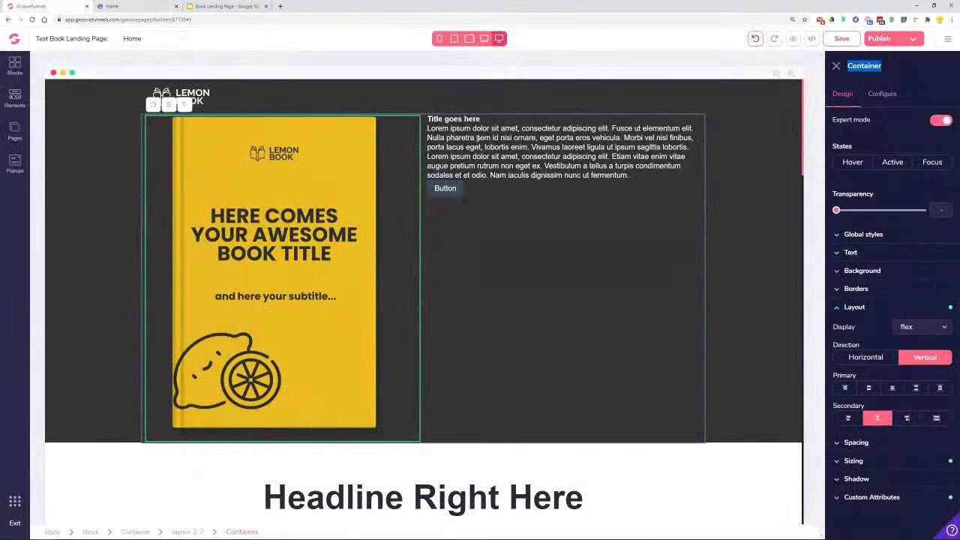
left_click(459, 118)
triple_click(459, 118)
right_click(459, 120)
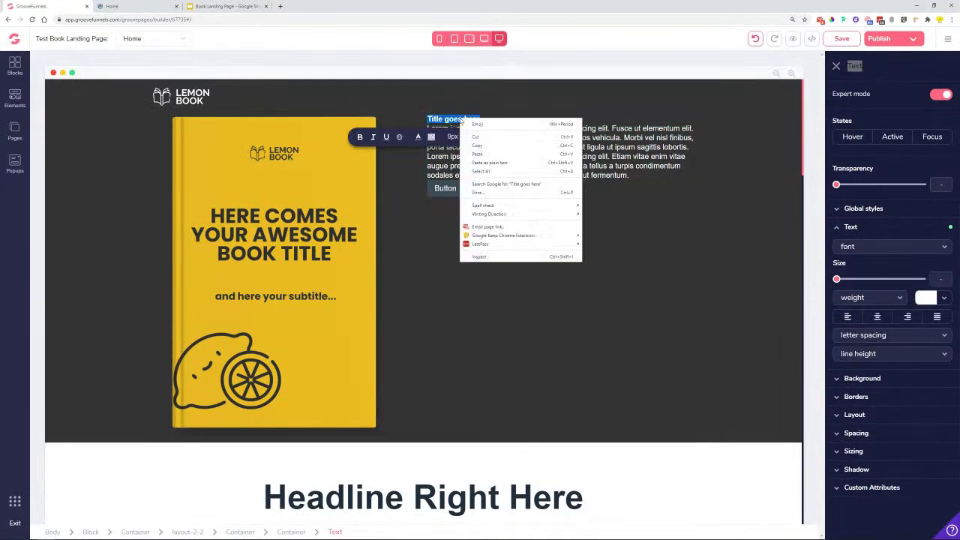
left_click(486, 152)
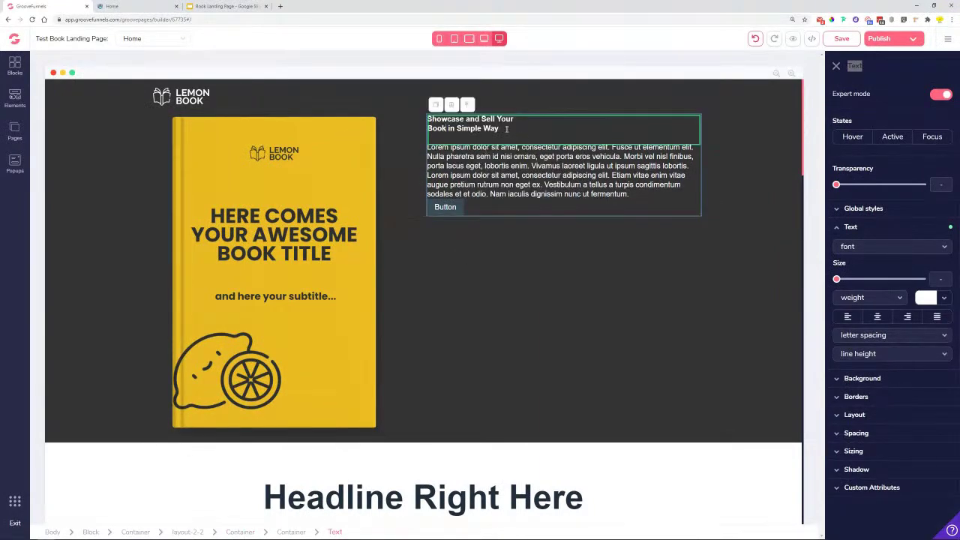
left_click_drag(499, 128, 427, 118)
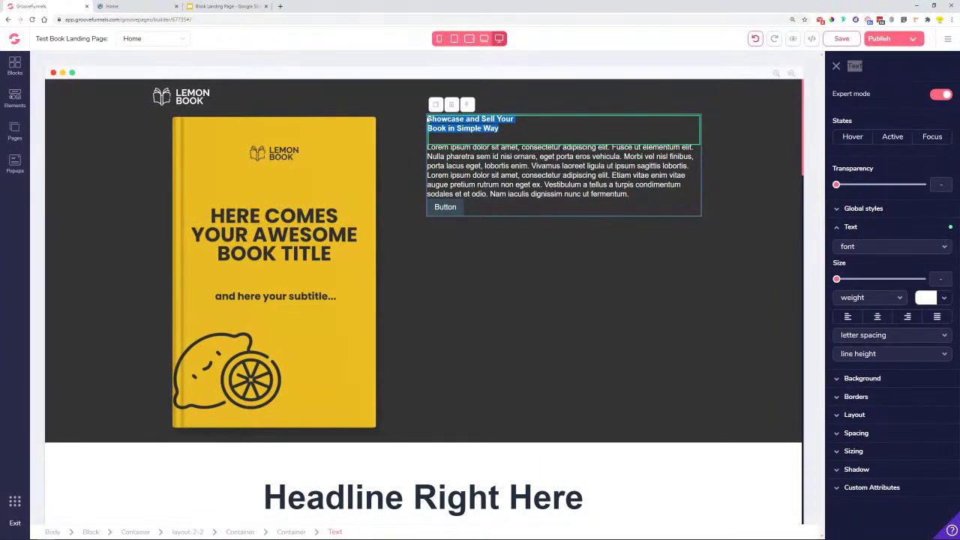
left_click(473, 128)
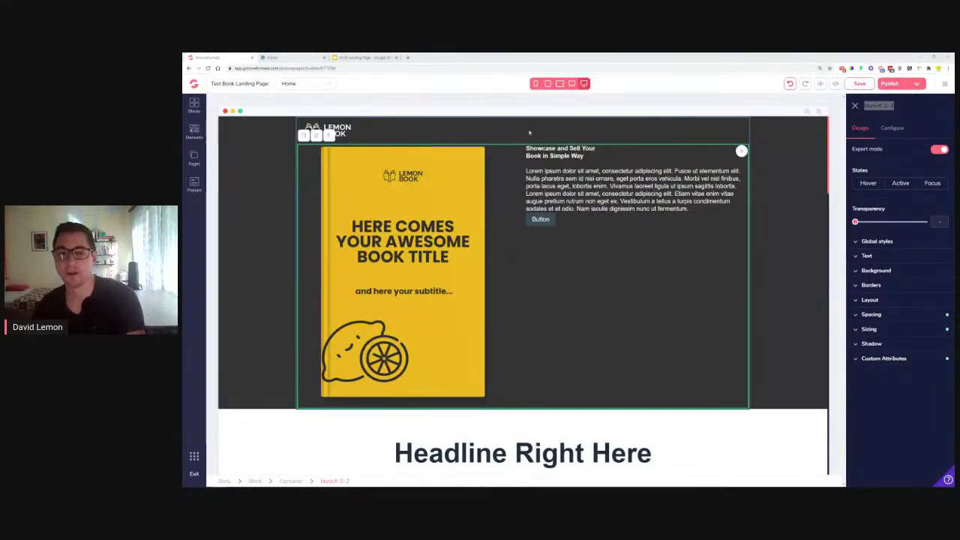
Join the hero headline into one line, then break it again before "Book in Simple Way".
left_click(558, 149)
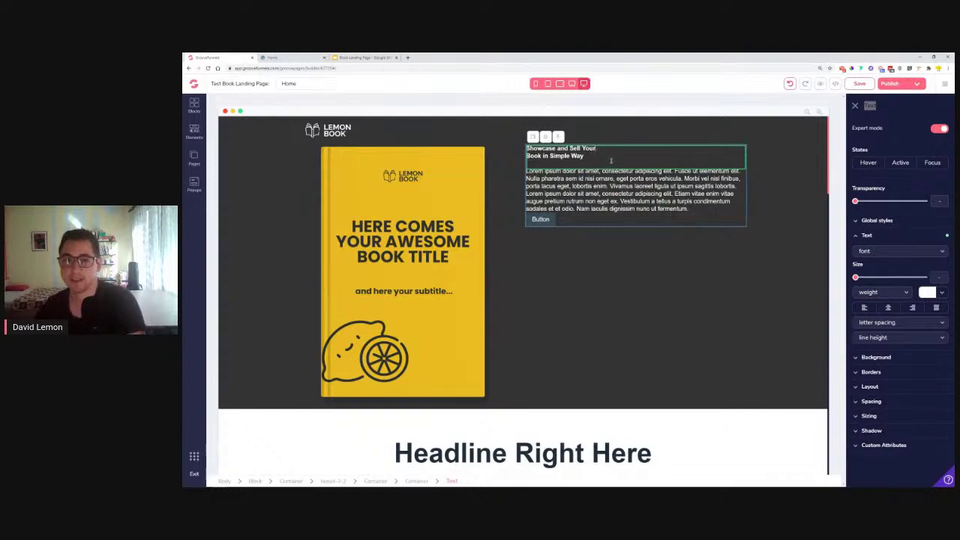
key("BackSpace")
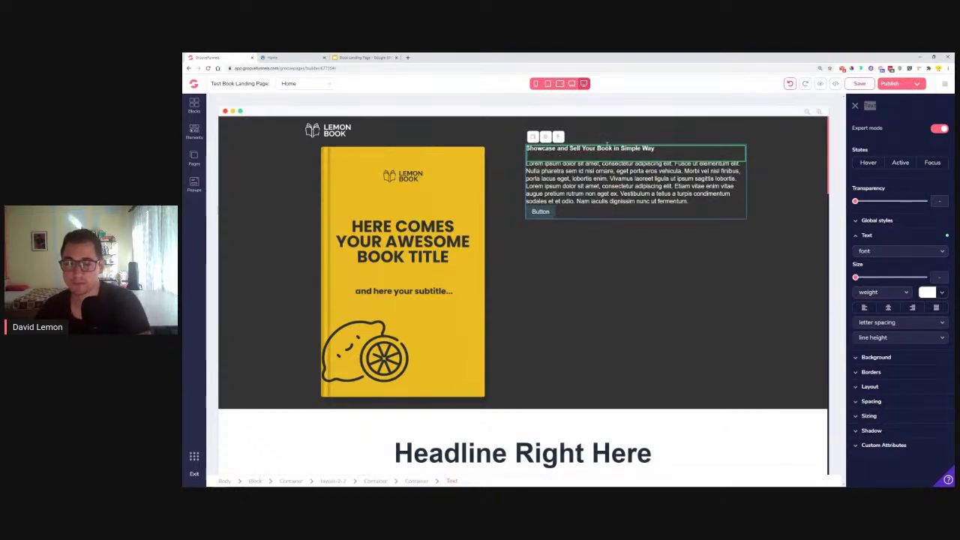
key("Return")
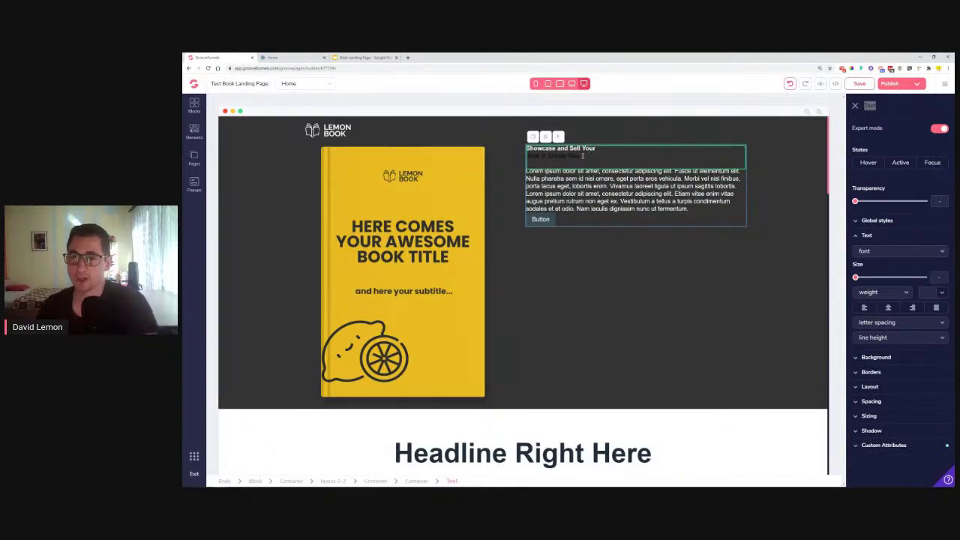
Style the headline's second line "Book in Simple Way" with the oswald font, a red colour and a size of 2.25rem.
left_click_drag(583, 155, 525, 155)
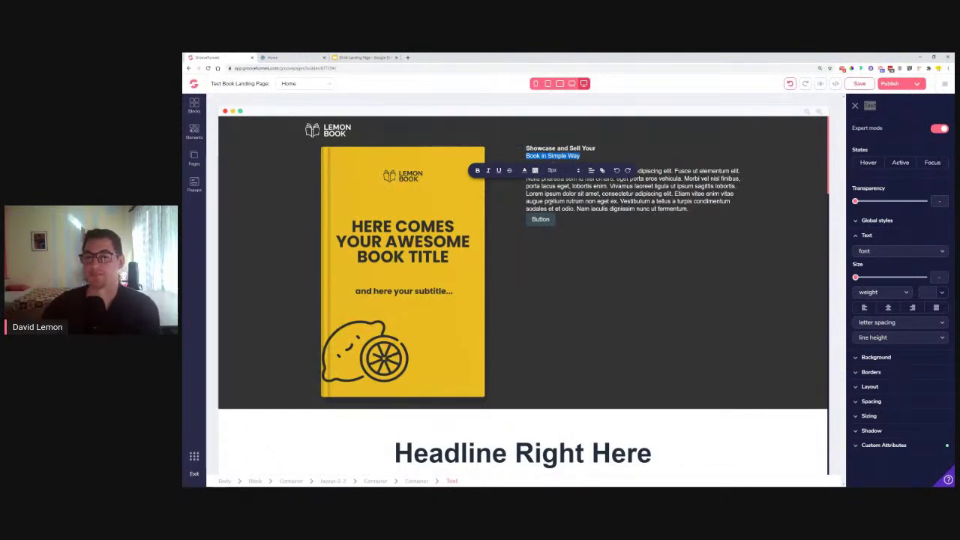
left_click(557, 149)
key("Escape")
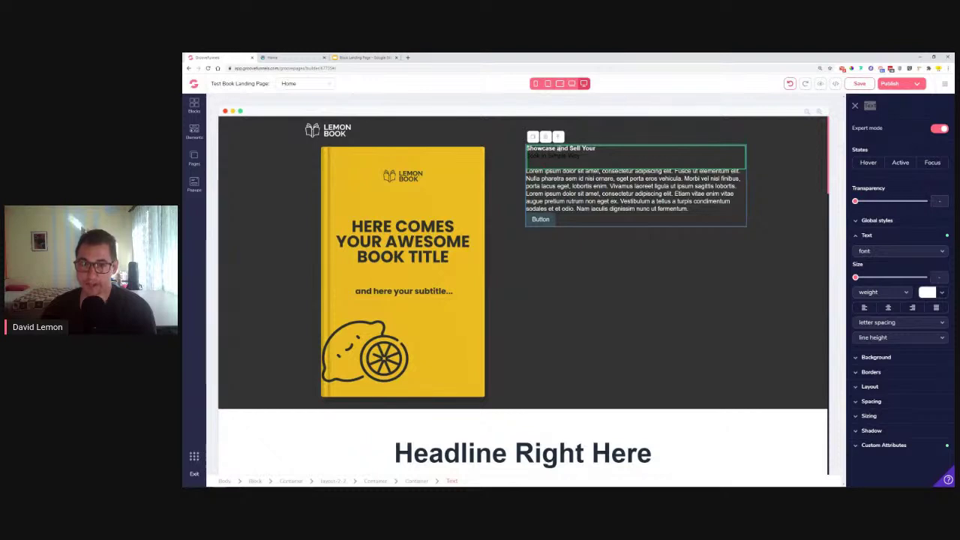
mouse_move(526, 155)
left_mouse_down()
mouse_move(589, 158)
mouse_move(525, 161)
left_mouse_up()
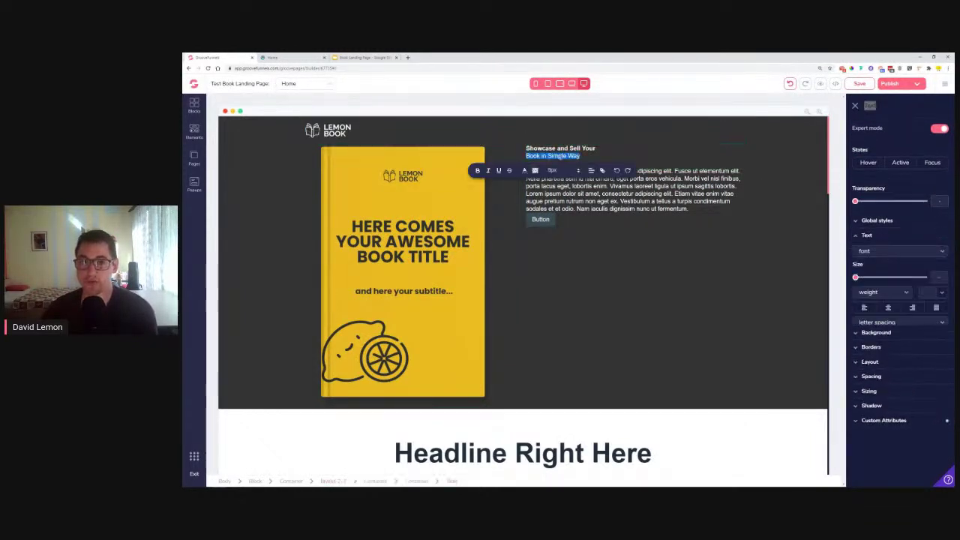
left_click(899, 253)
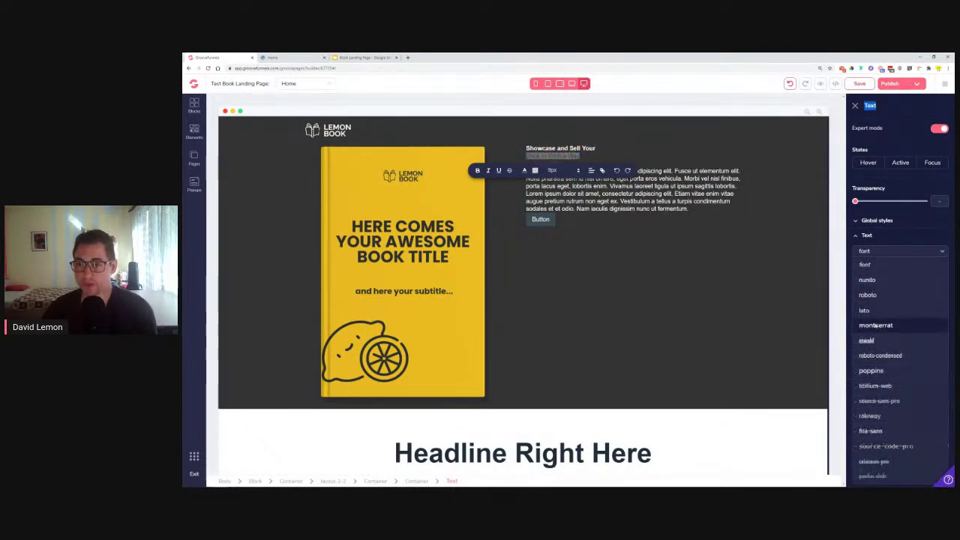
left_click(870, 340)
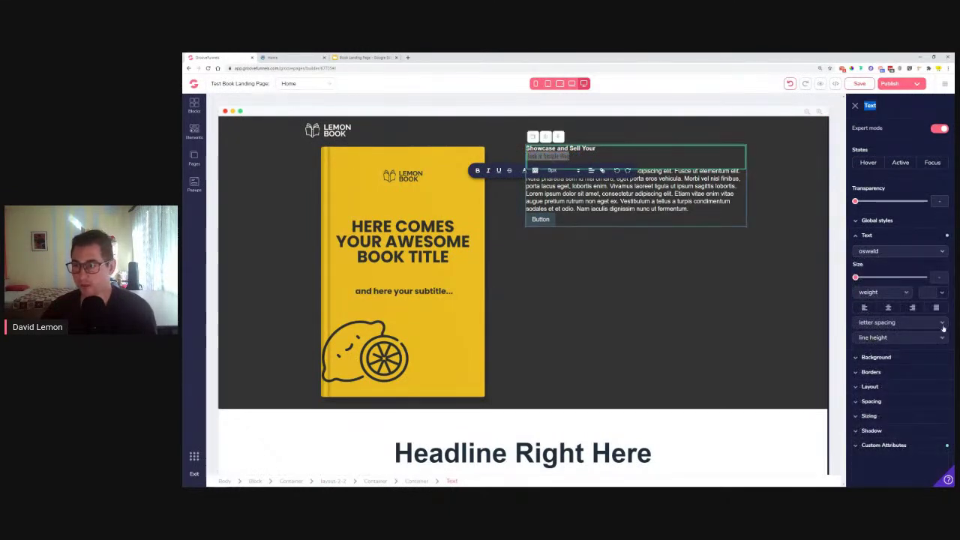
left_click(938, 296)
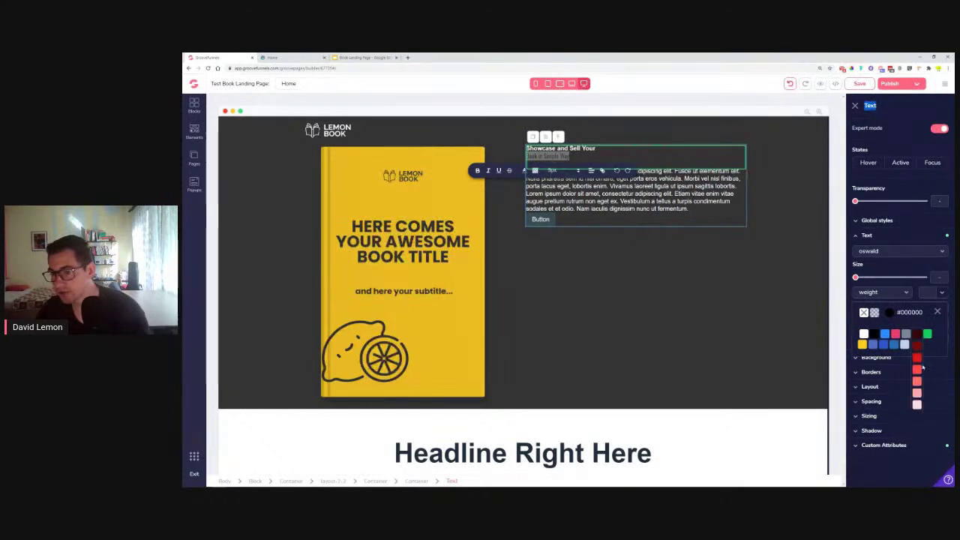
left_click(916, 369)
left_click_drag(856, 278, 901, 282)
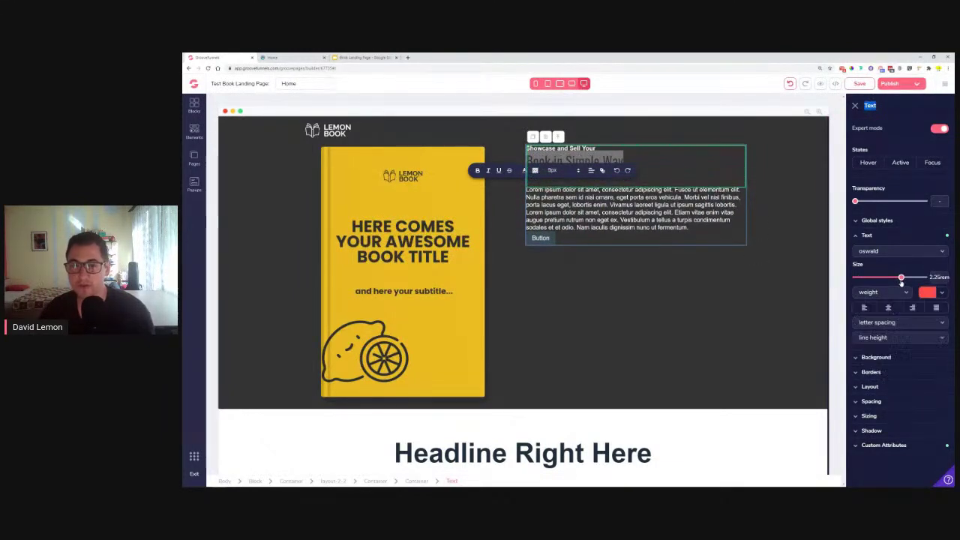
Try to apply the poppins font to the headline's first line "Showcase and Sell Your".
left_click_drag(600, 147, 582, 147)
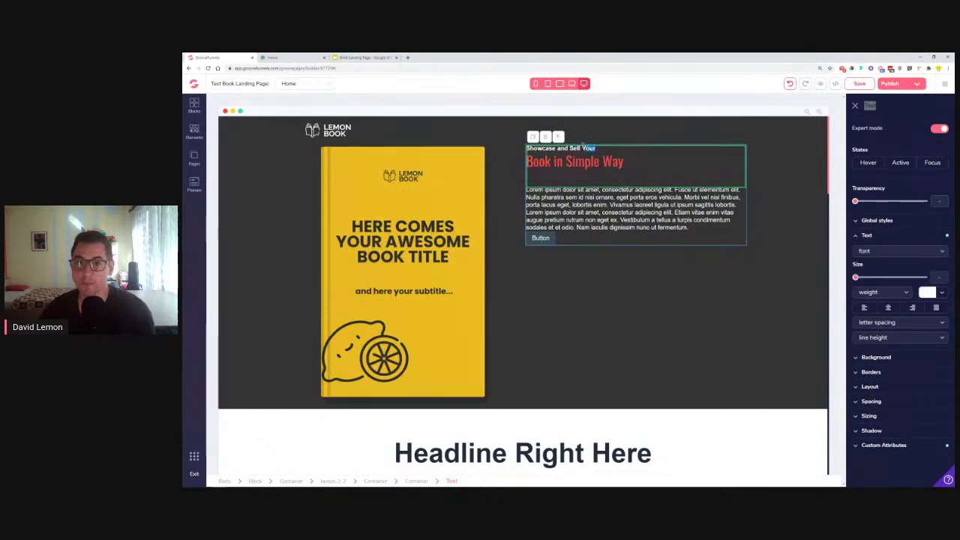
left_click(526, 149)
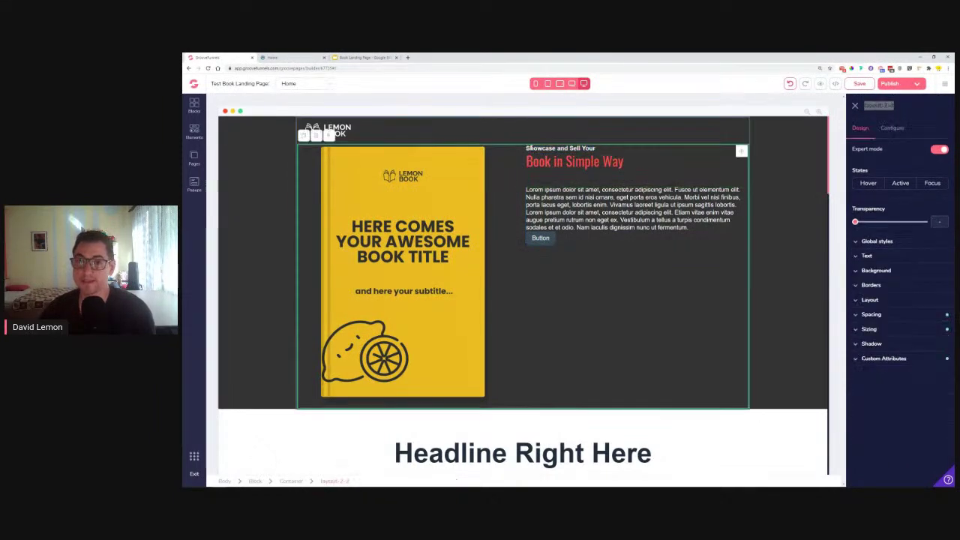
left_click(526, 149)
double_click(526, 148)
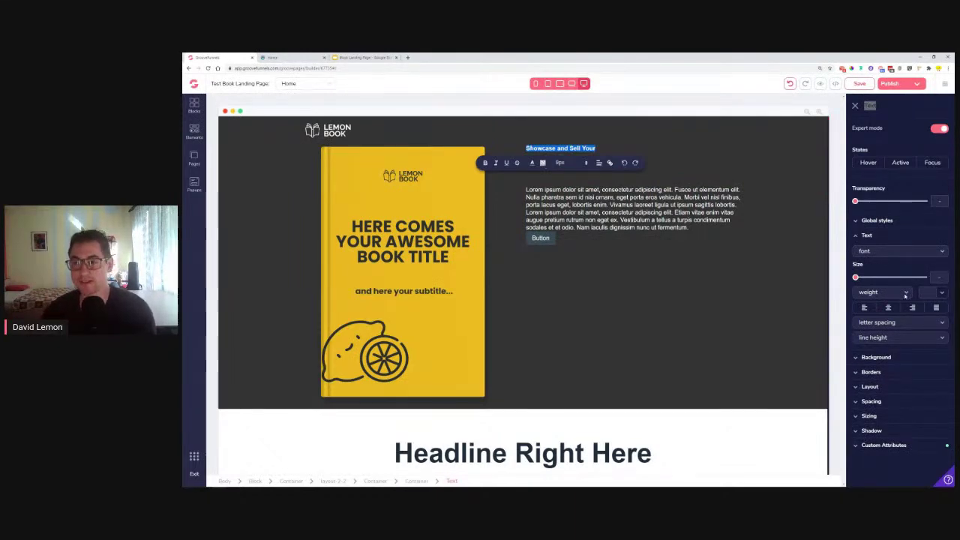
left_click(905, 253)
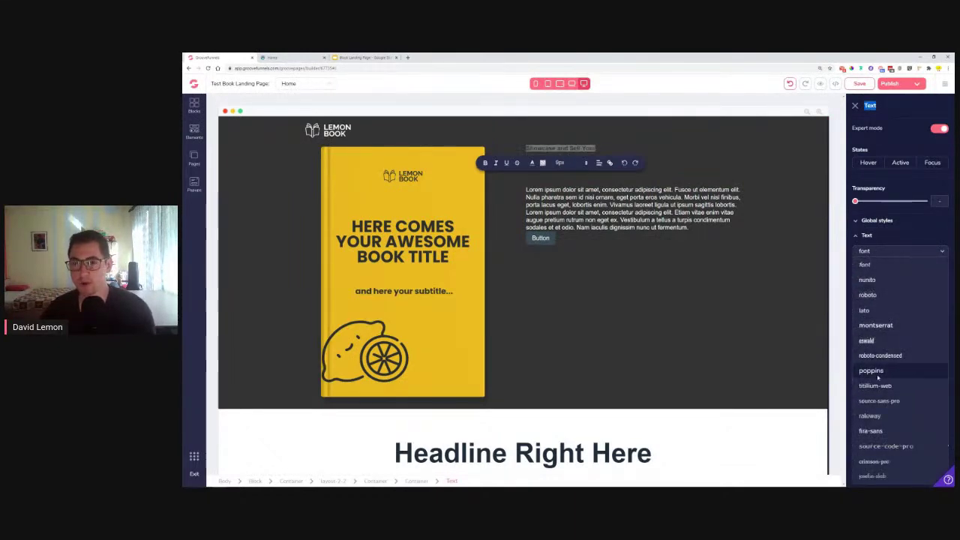
left_click(877, 377)
left_click(942, 294)
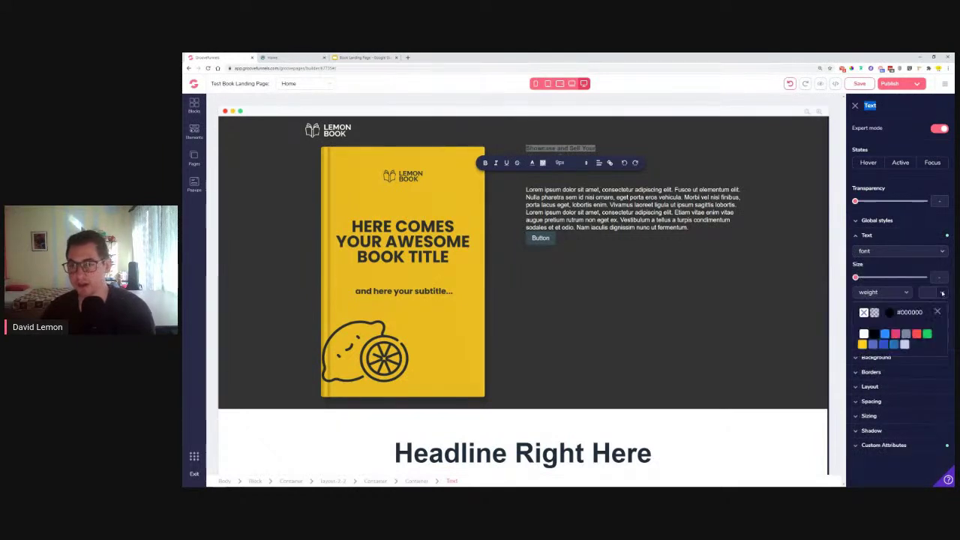
left_click(882, 256)
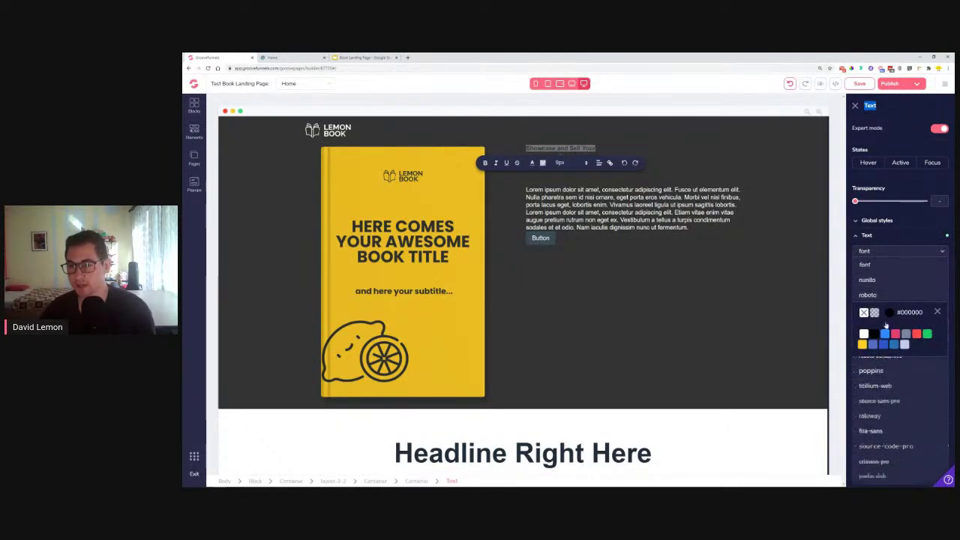
left_click(863, 375)
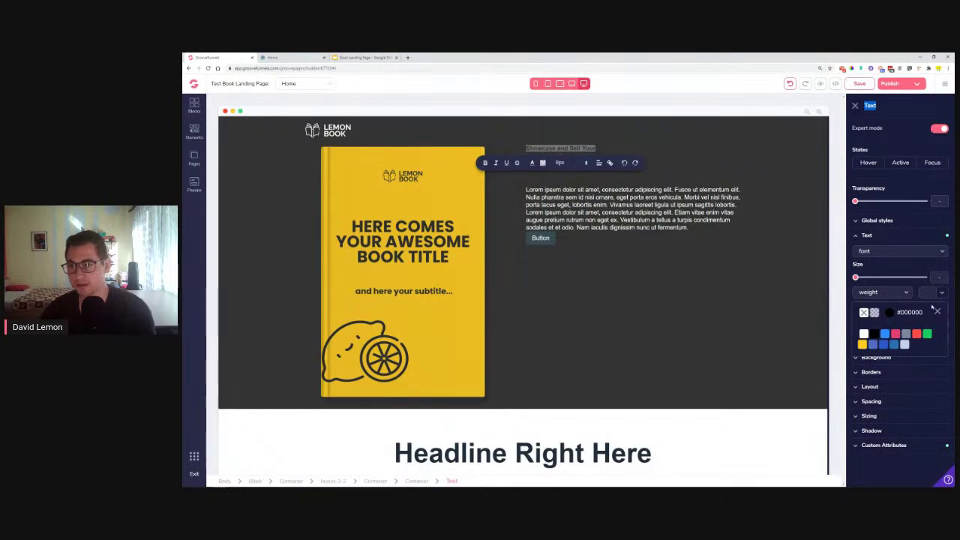
left_click(929, 302)
Set the headline's first line "Showcase and Sell Your" in the poppins font at 2.25rem.
left_click_drag(569, 148, 527, 148)
left_click(899, 250)
left_click(884, 372)
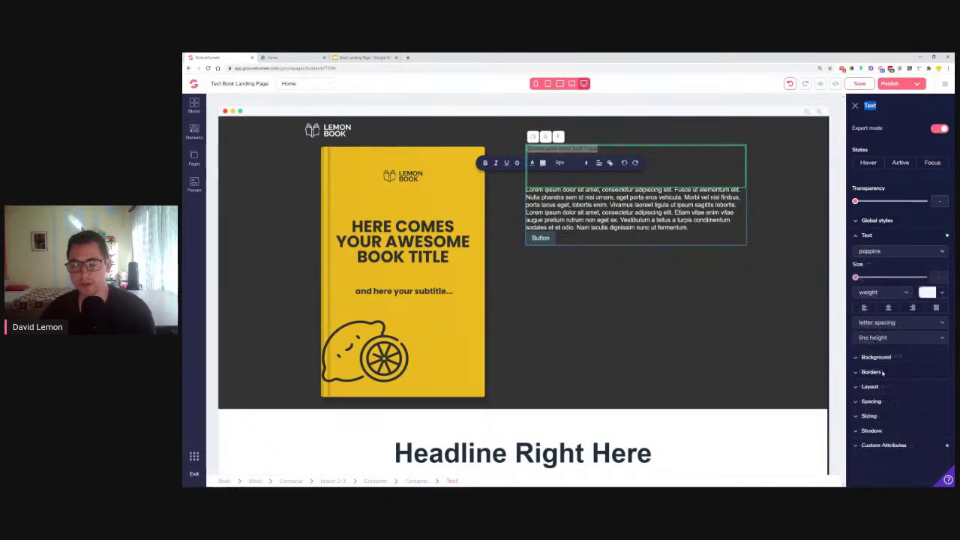
left_click(874, 292)
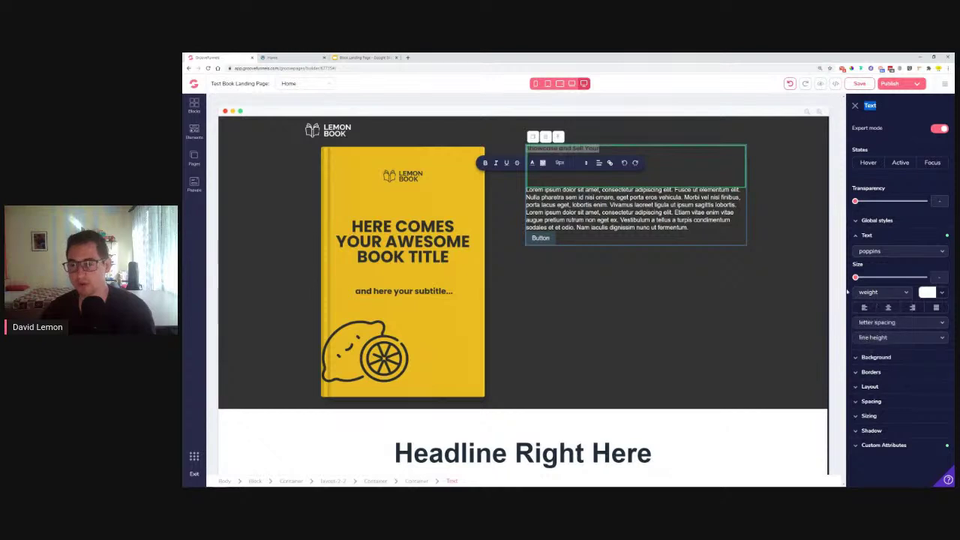
left_click_drag(855, 277, 900, 278)
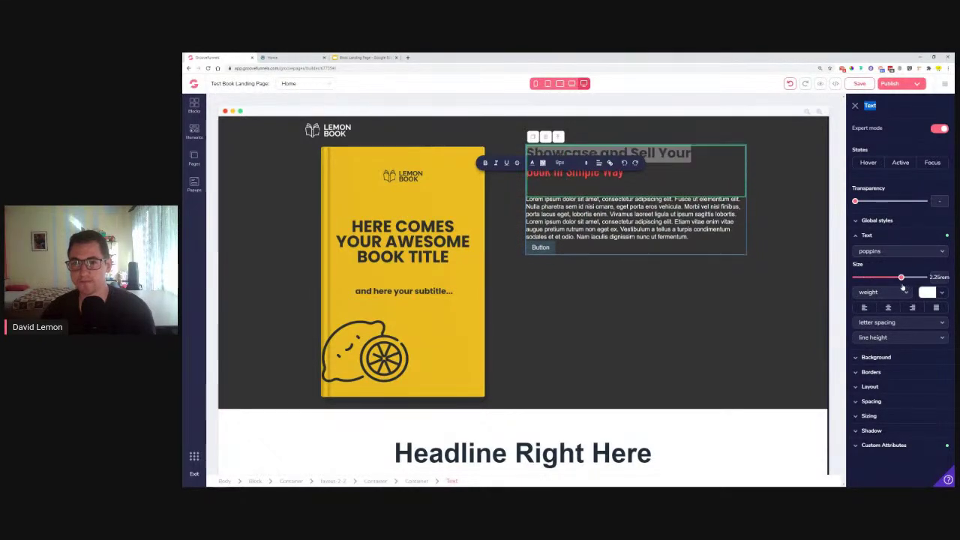
left_click(720, 267)
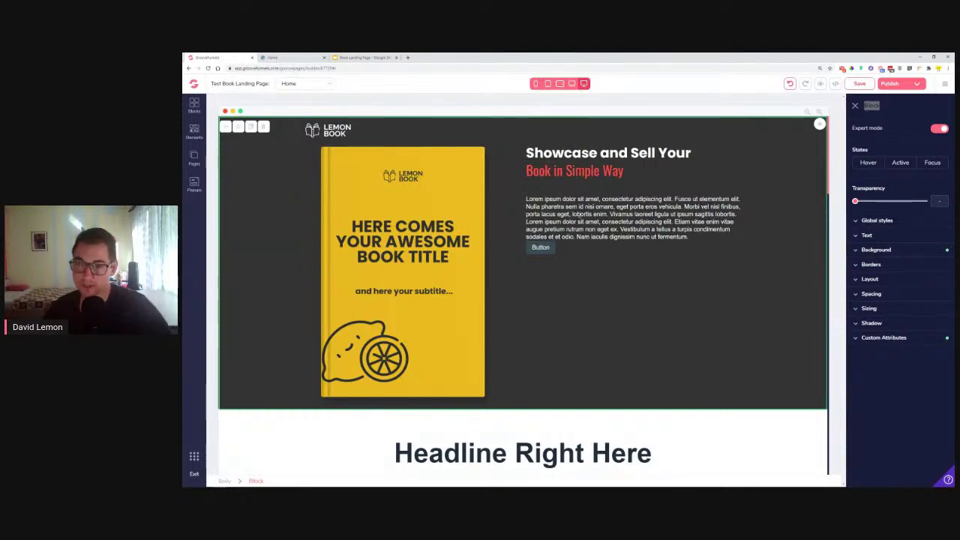
Apply the poppins font to the whole hero layout layout-2-2.
left_click_drag(629, 173, 516, 153)
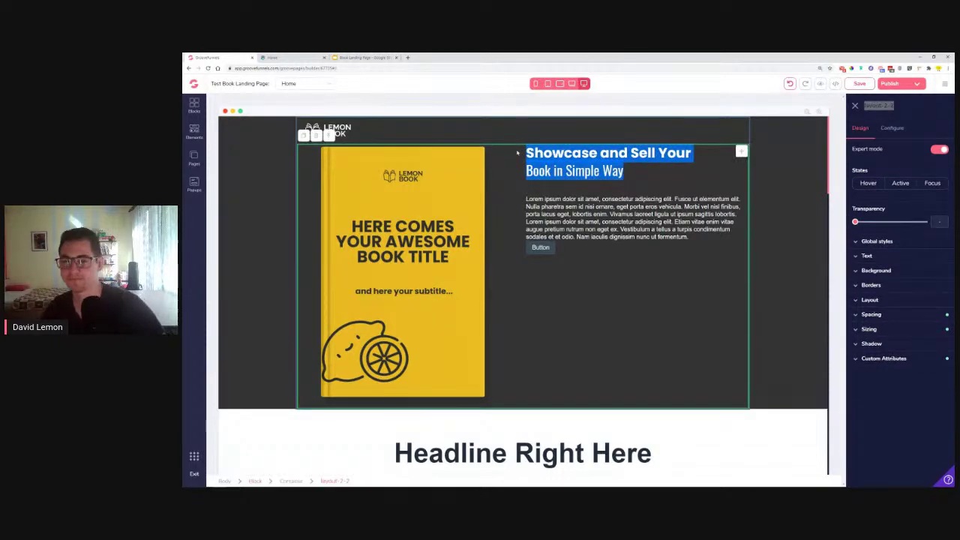
left_click(895, 258)
left_click(894, 273)
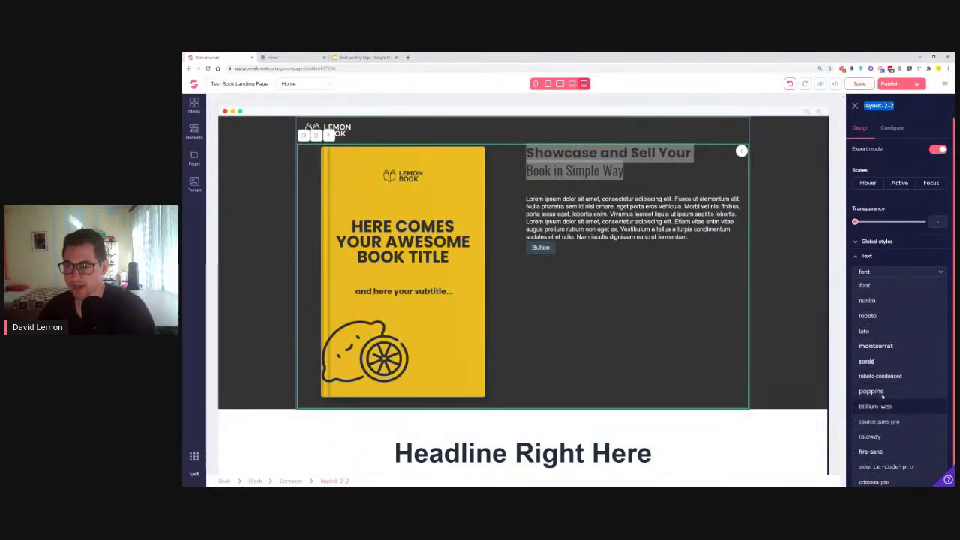
left_click(881, 391)
left_click(600, 162)
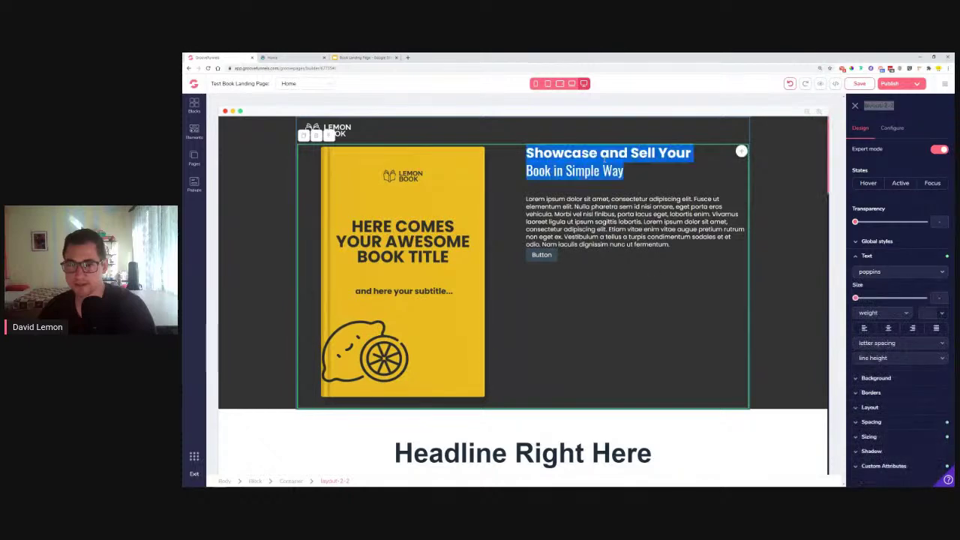
Change the headline's second line "Book in Simple Way" to the poppins font in white (#FFFFFF).
left_click_drag(623, 171, 526, 171)
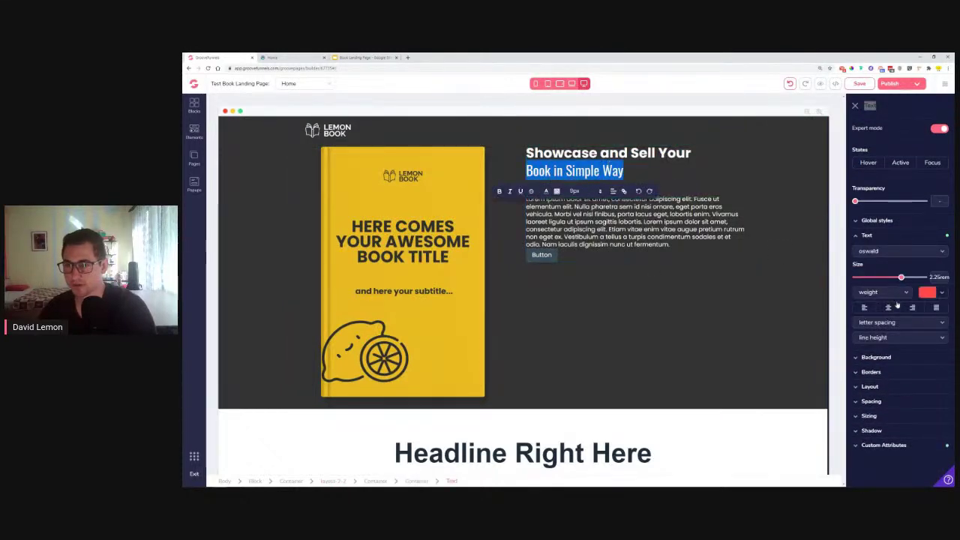
left_click(896, 251)
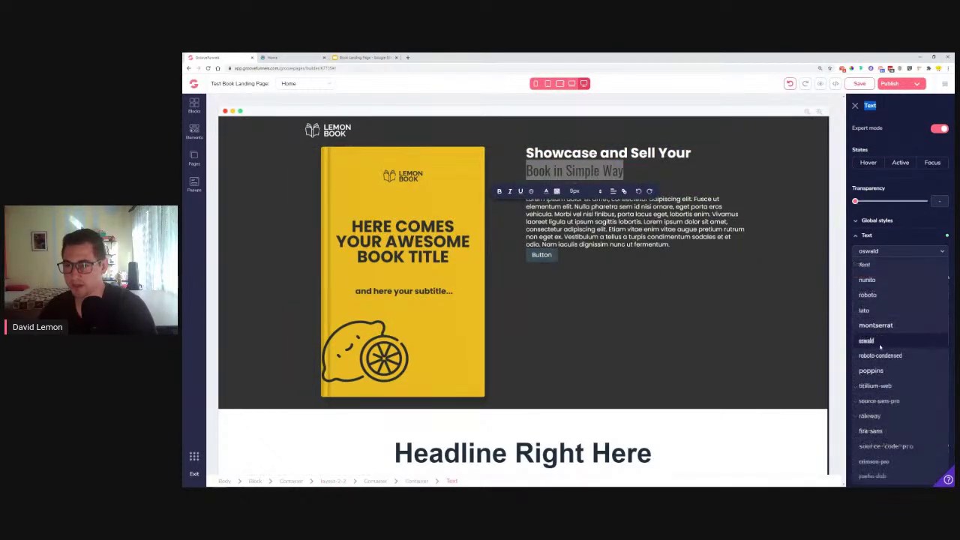
left_click(870, 370)
left_click(883, 293)
left_click(873, 341)
left_click(943, 292)
left_click(863, 334)
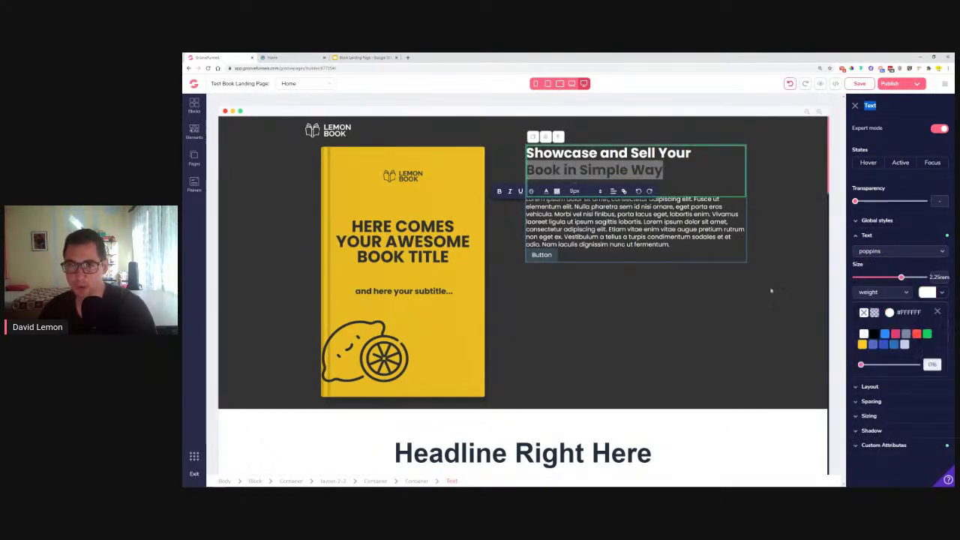
Increase the text size of both headline lines to 3rem.
left_click(682, 164)
left_click_drag(665, 169, 525, 152)
left_click_drag(900, 277, 903, 280)
left_click_drag(902, 280, 909, 281)
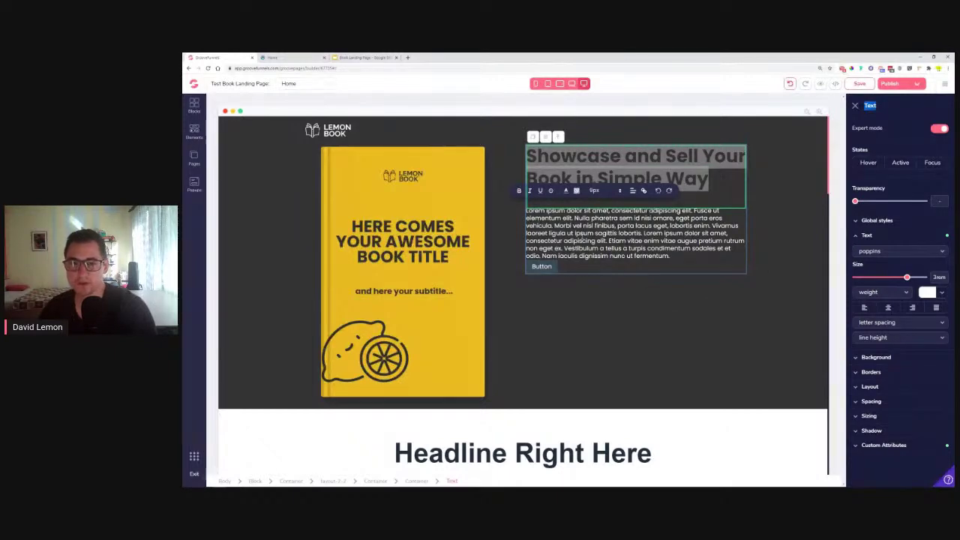
Copy the short lorem ipsum paragraph from the finished page's preview and replace the builder's hero paragraph with it.
key("ctrl+Tab")
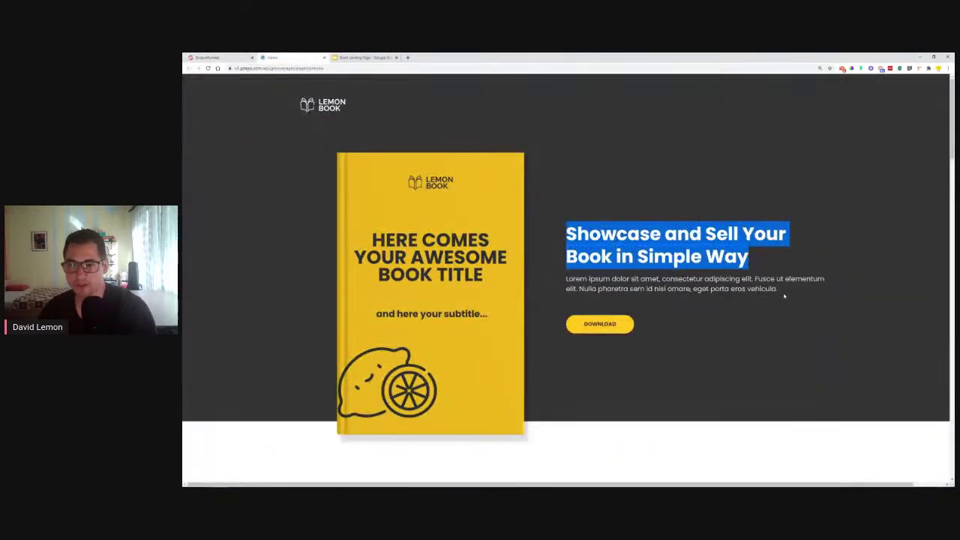
left_click_drag(782, 294, 567, 279)
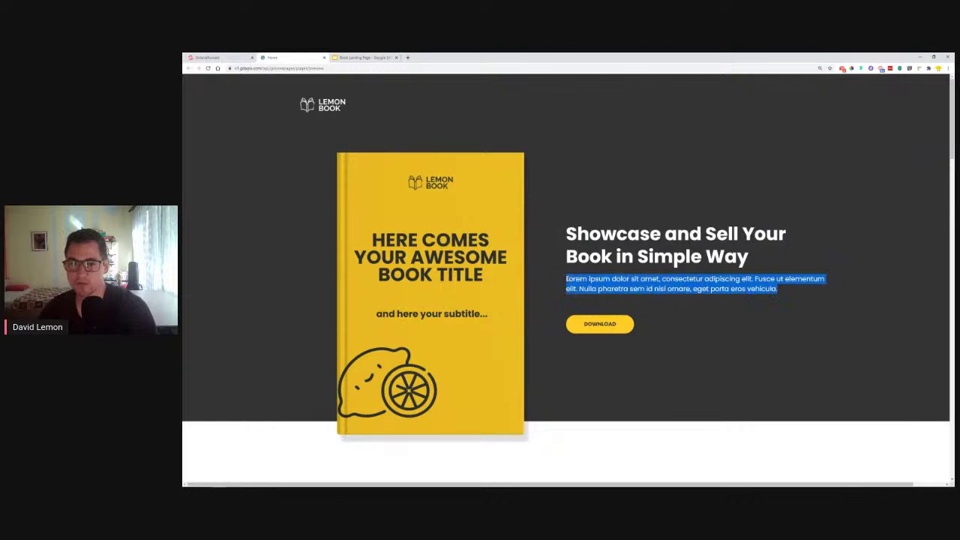
left_click(225, 58)
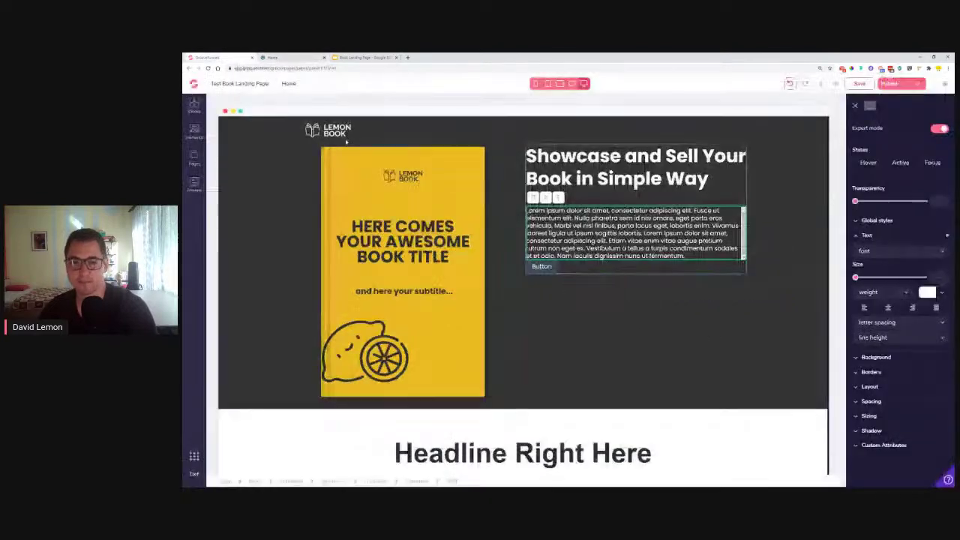
double_click(608, 234)
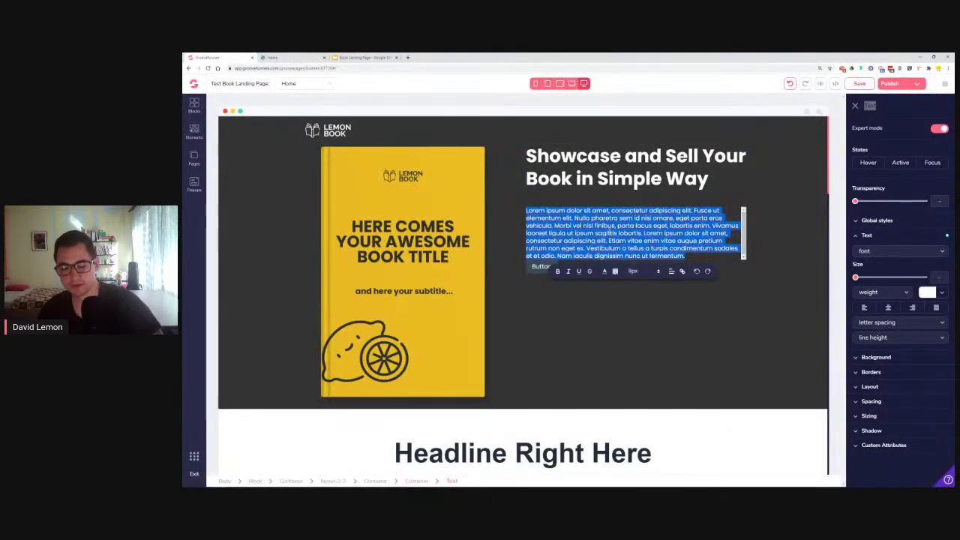
key("Escape")
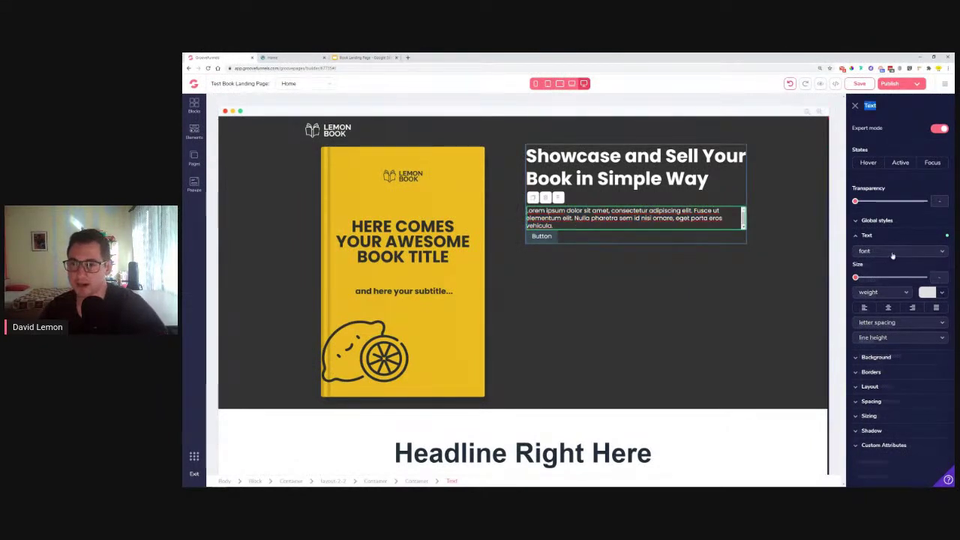
Set the hero paragraph's font to poppins and its text colour to light grey (#D3DBDE).
left_click(893, 252)
left_click(884, 373)
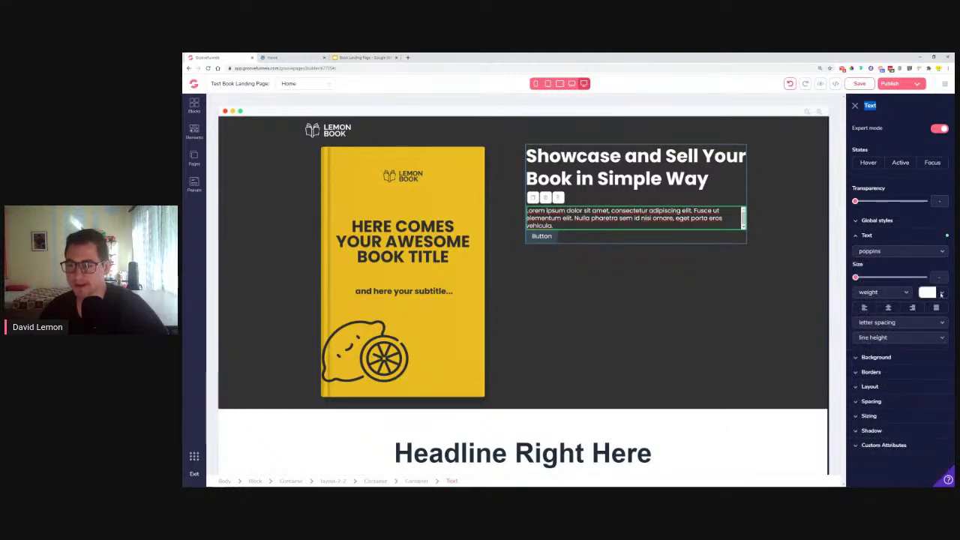
left_click(941, 294)
mouse_move(908, 345)
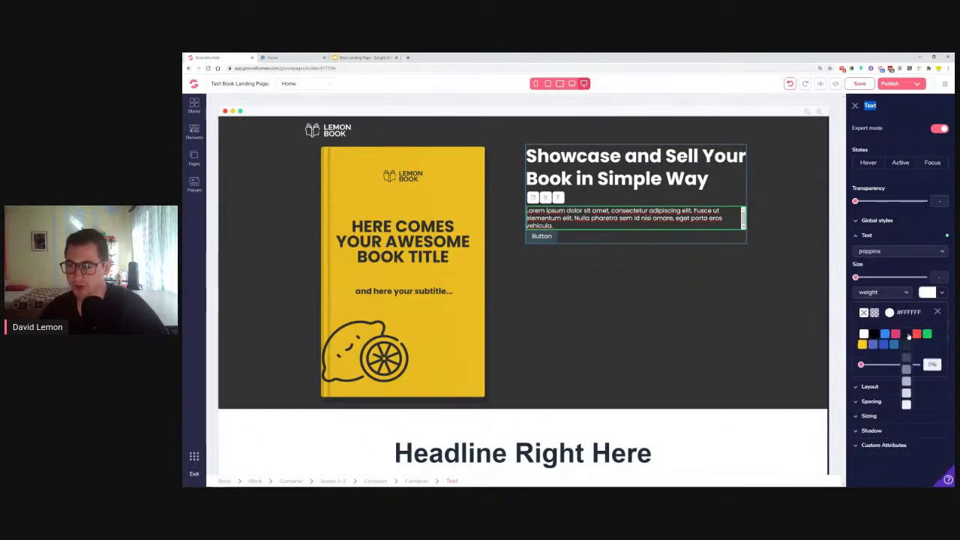
left_click(905, 405)
mouse_move(908, 344)
left_click(906, 379)
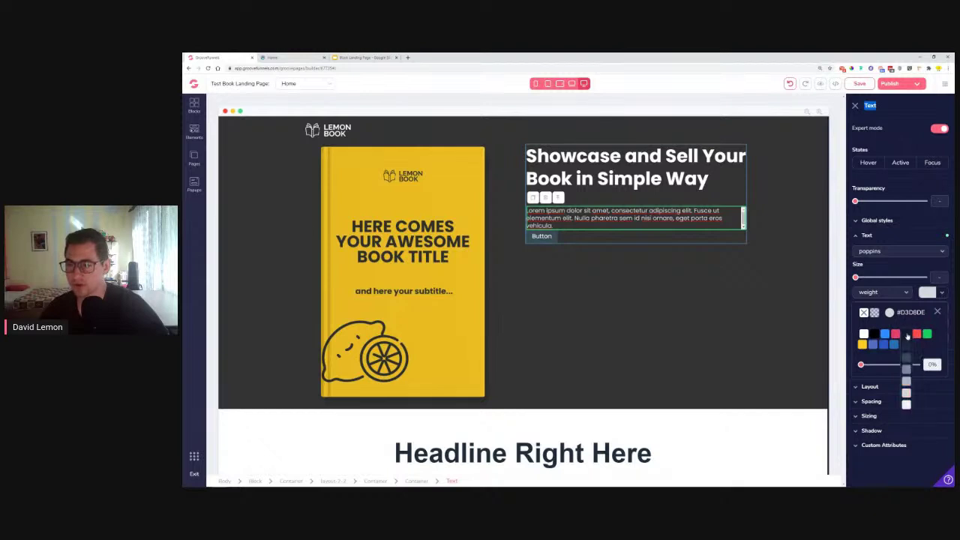
mouse_move(897, 337)
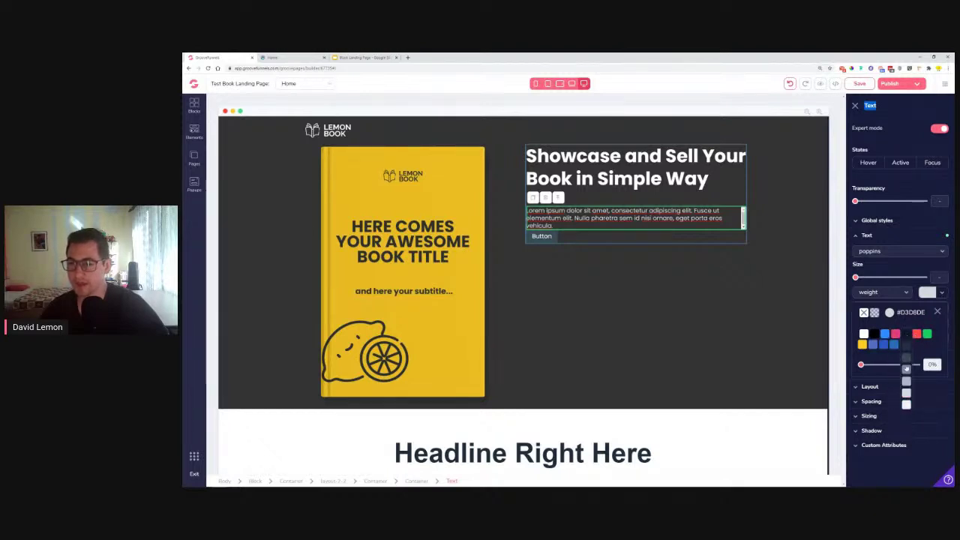
left_click(937, 313)
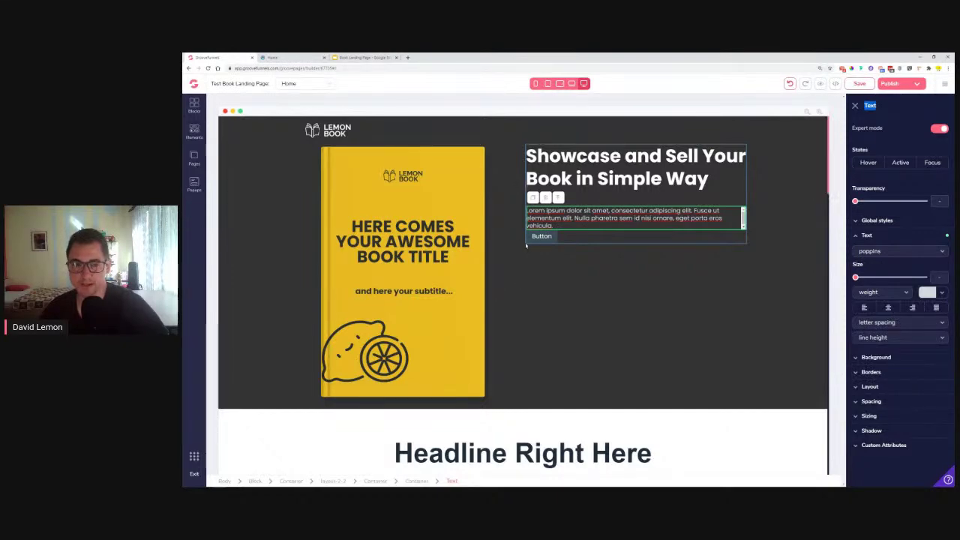
Select the hero's button and examine the Download buttons in the finished page's preview, from the hero down to the pricing cards.
left_click(542, 235)
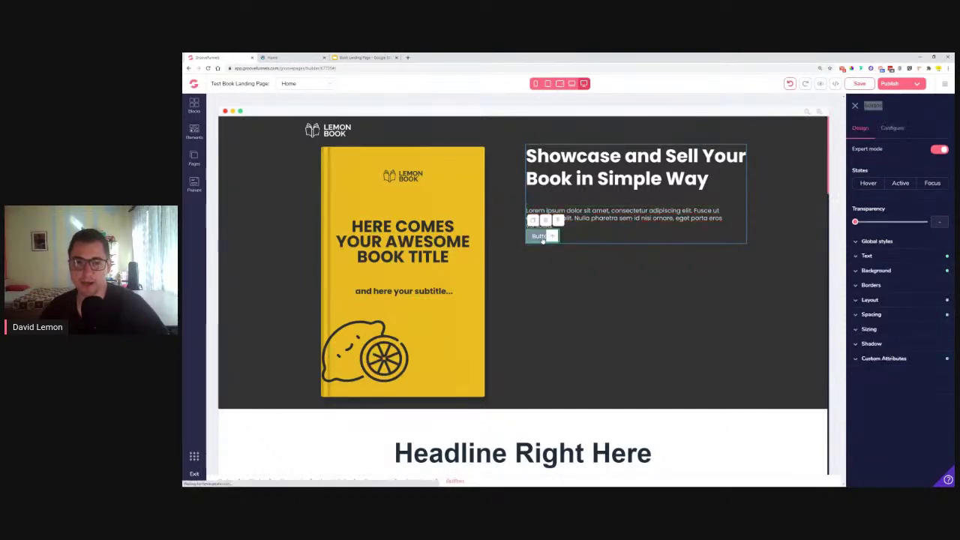
left_click(289, 57)
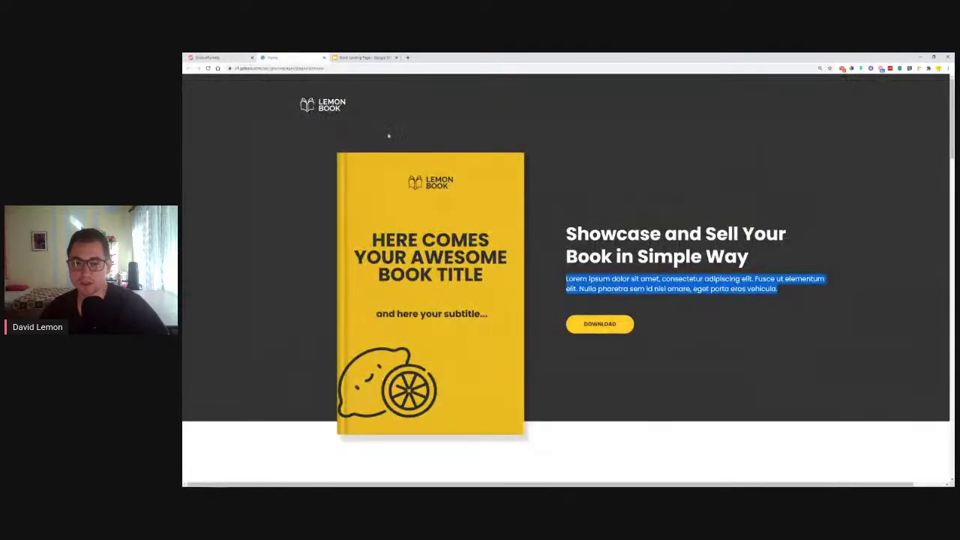
scroll(606, 326, "down", 3)
scroll(613, 322, "down", 15)
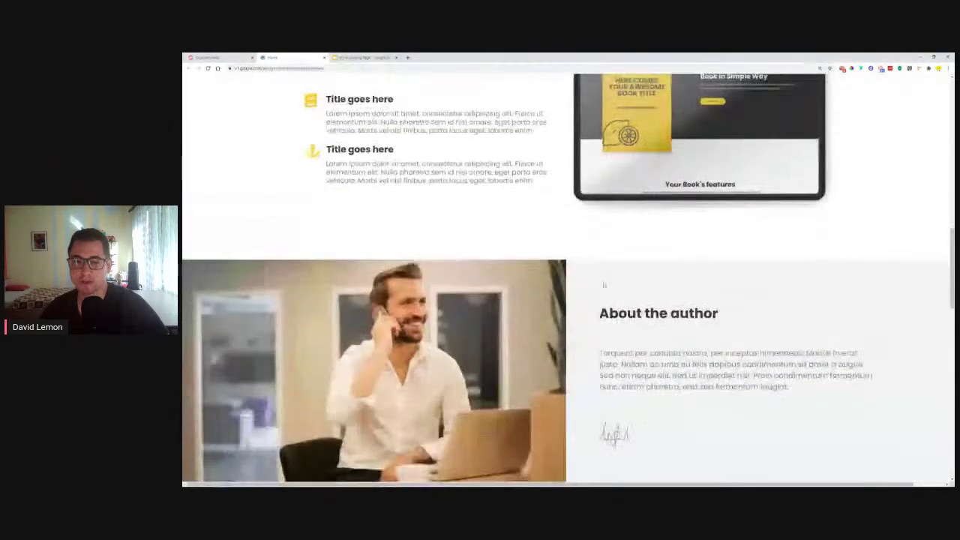
scroll(617, 279, "down", 5)
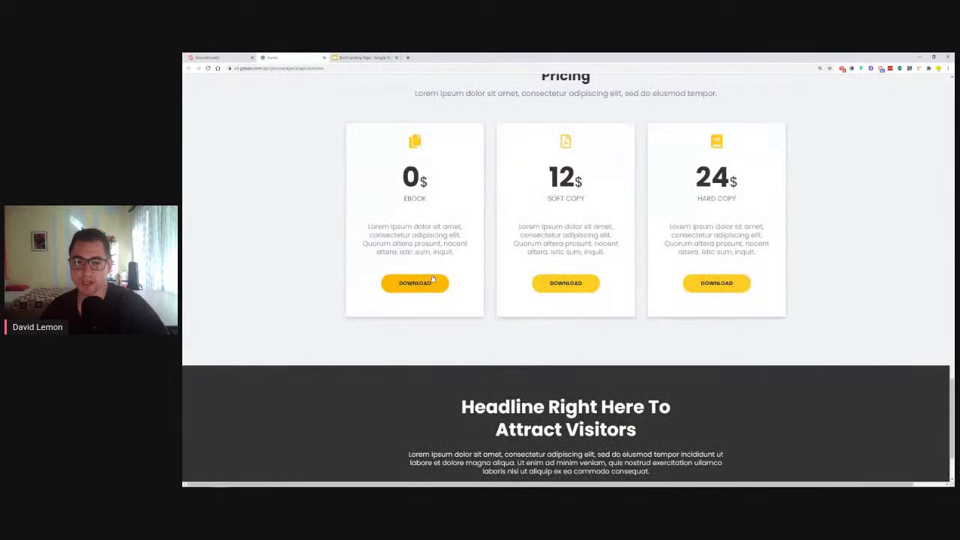
scroll(627, 318, "up", 15)
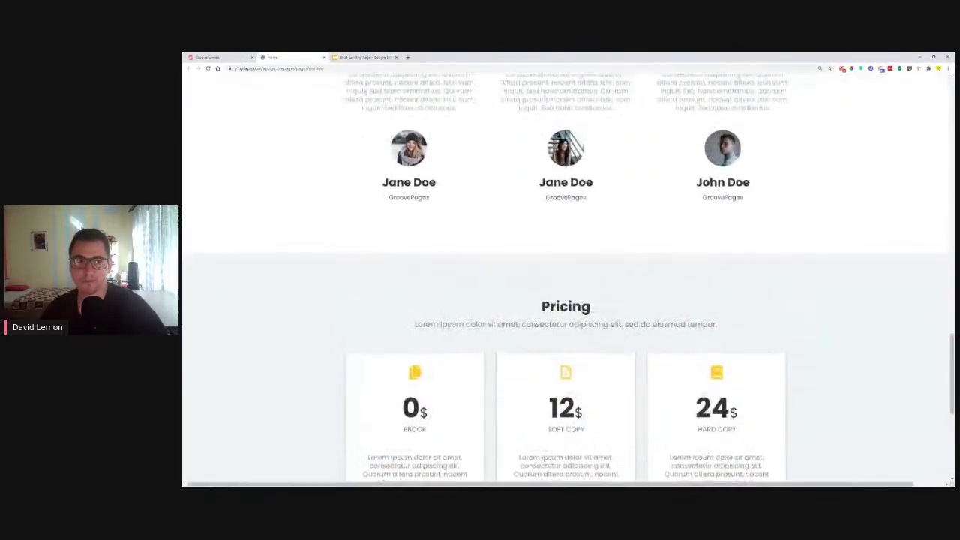
key("ctrl+shift+Tab")
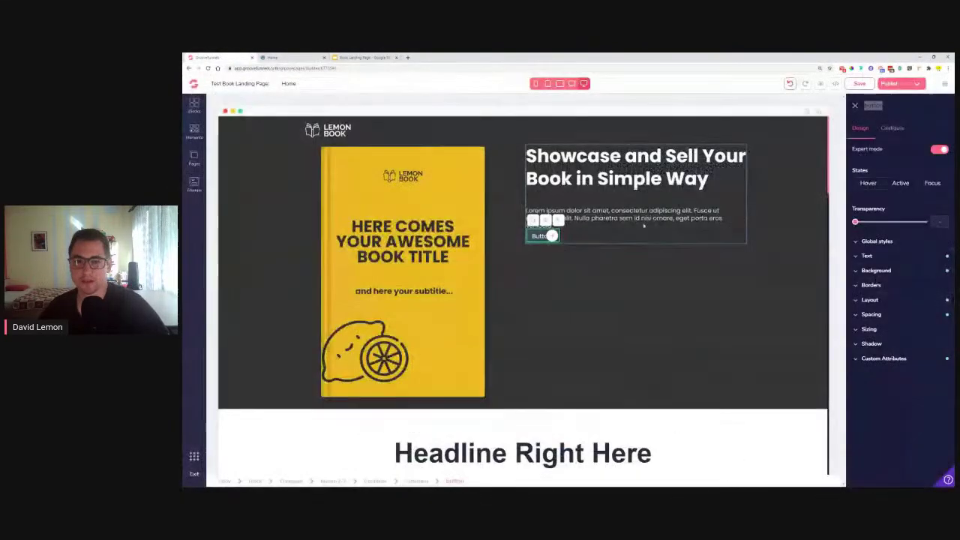
Set the button's background color to the palette yellow #FFCC24.
left_click(876, 271)
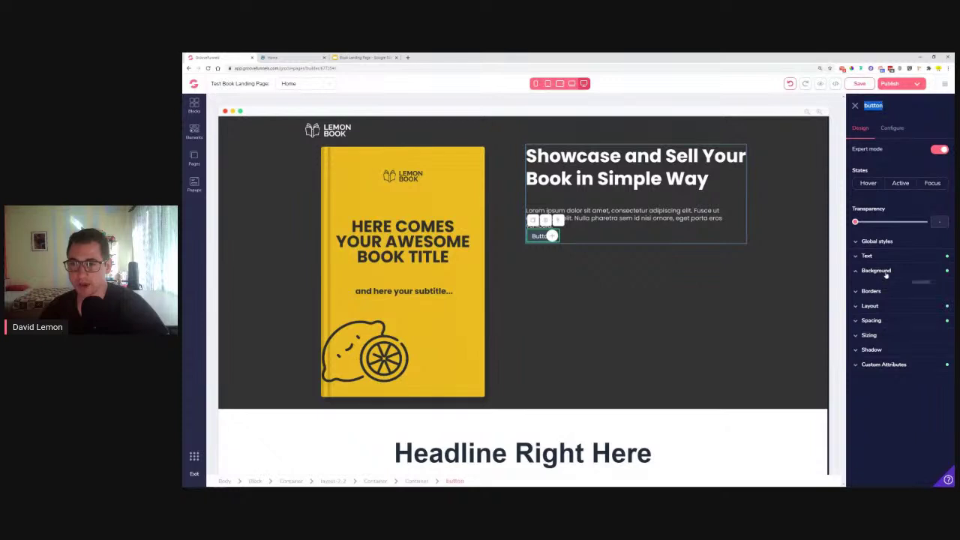
left_click(922, 285)
mouse_move(857, 341)
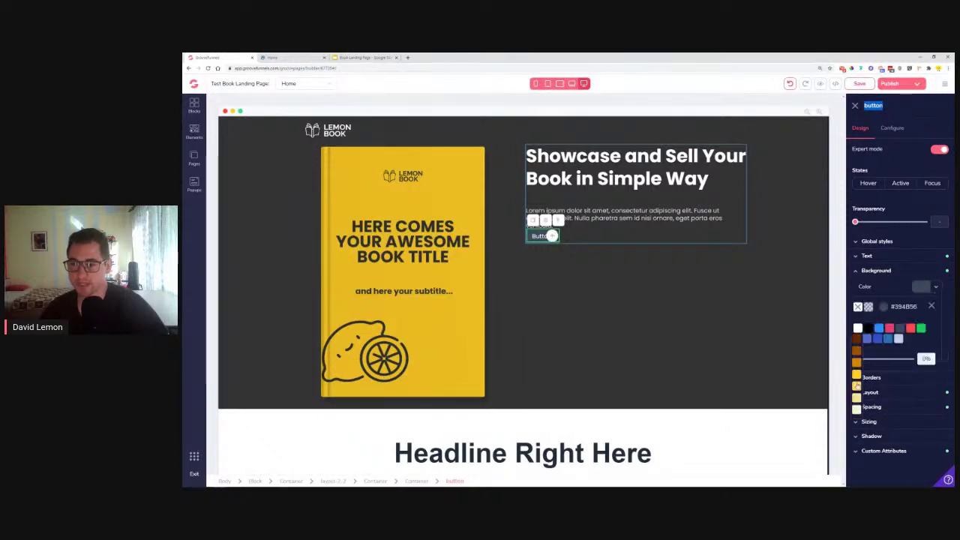
left_click(856, 375)
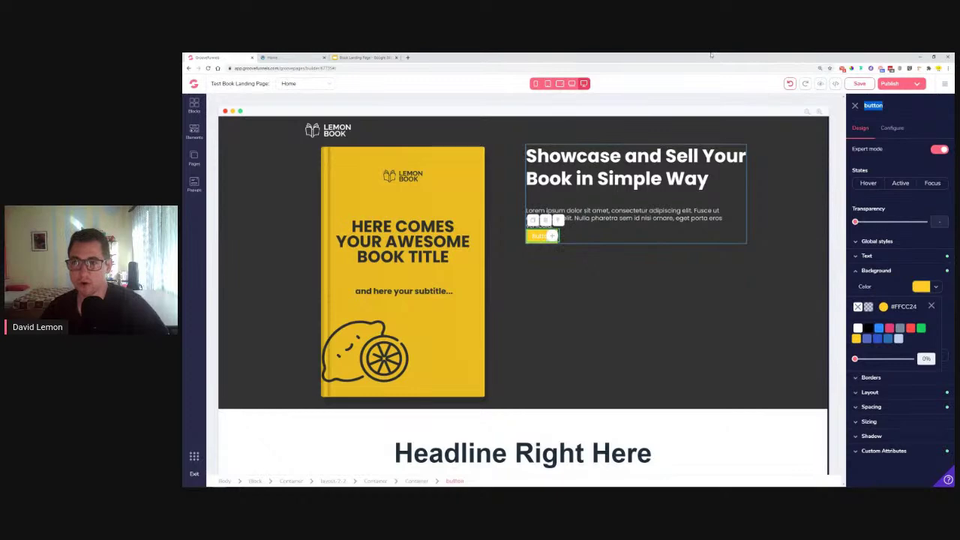
Sample the book cover's yellow with the ColorPick Eyedropper and set the button's background color to #EBBC21.
left_click(842, 68)
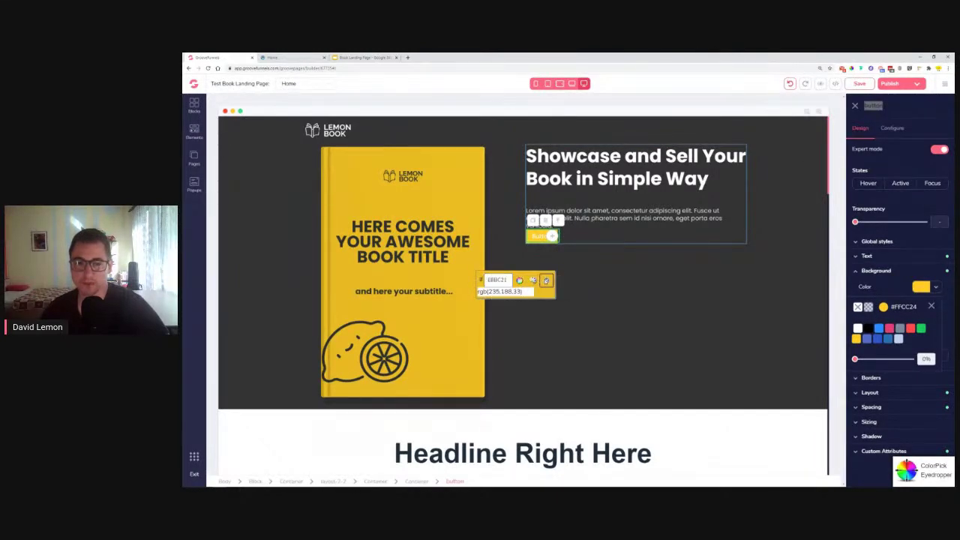
key("Escape")
left_click(883, 306)
left_click(884, 411)
type("#ebbc21")
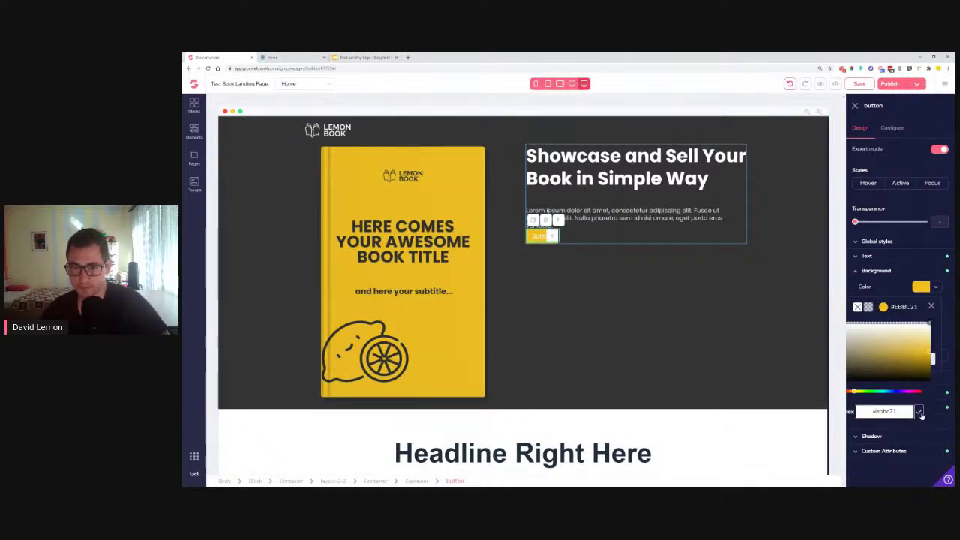
left_click(930, 306)
left_click(931, 306)
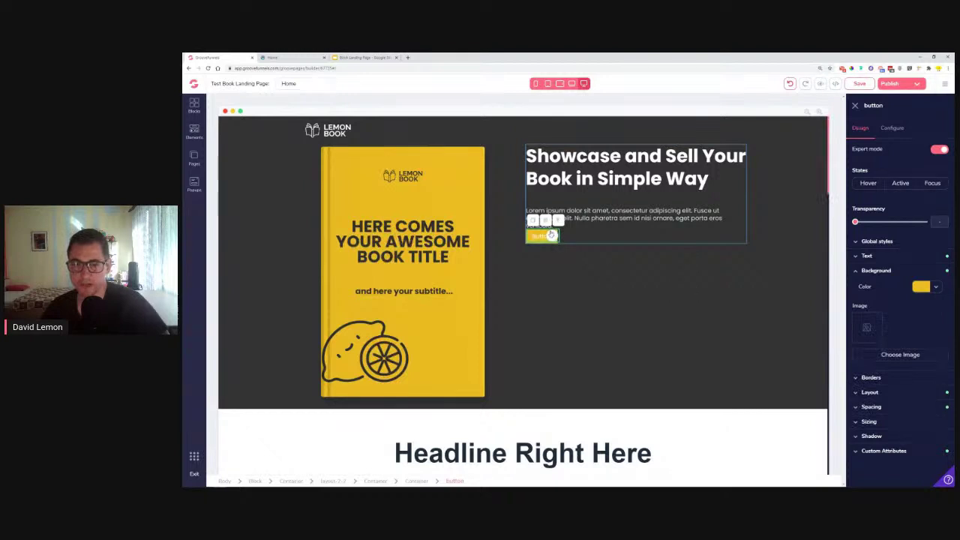
Make the button's text bold.
left_click(879, 255)
left_click(879, 271)
left_click(872, 391)
left_click(880, 314)
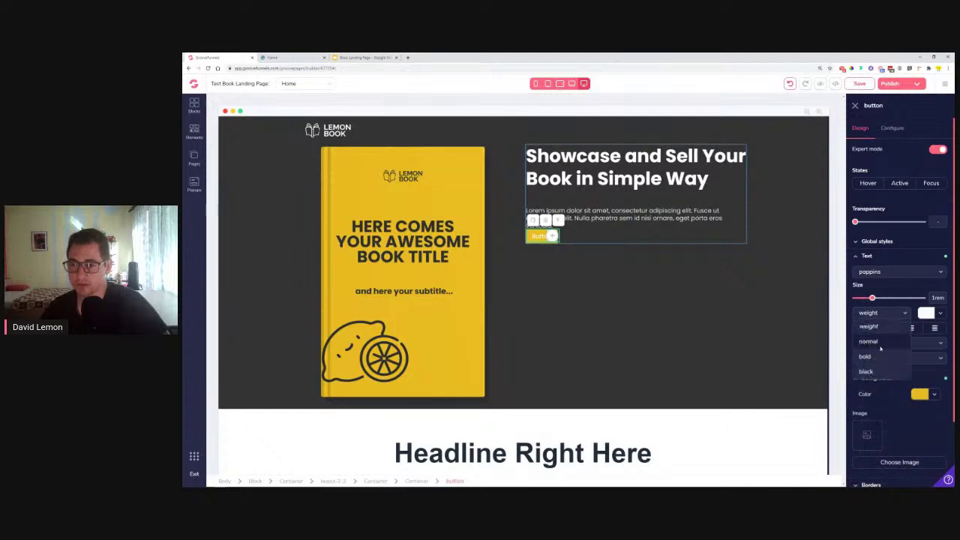
left_click(879, 354)
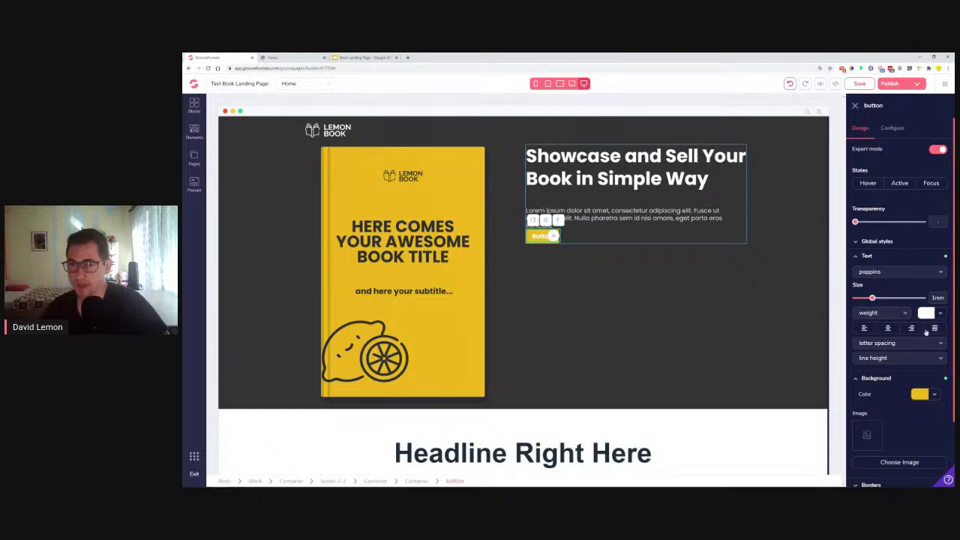
Change the button's label to DOWNLOAD and update it.
left_click(891, 128)
left_click_drag(879, 166, 854, 167)
type("DOWNLOAD")
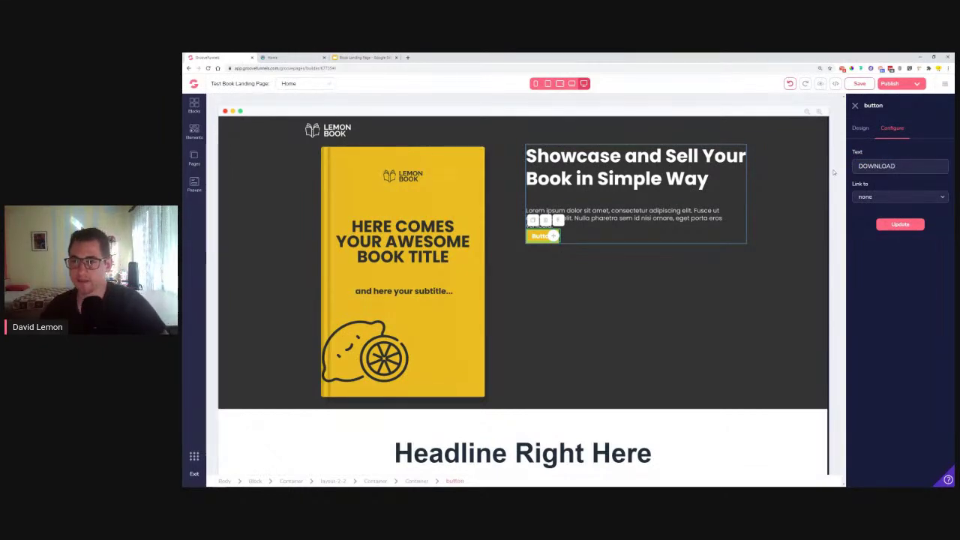
left_click(895, 225)
Reduce the DOWNLOAD button's font size to 0.875rem.
left_click(861, 128)
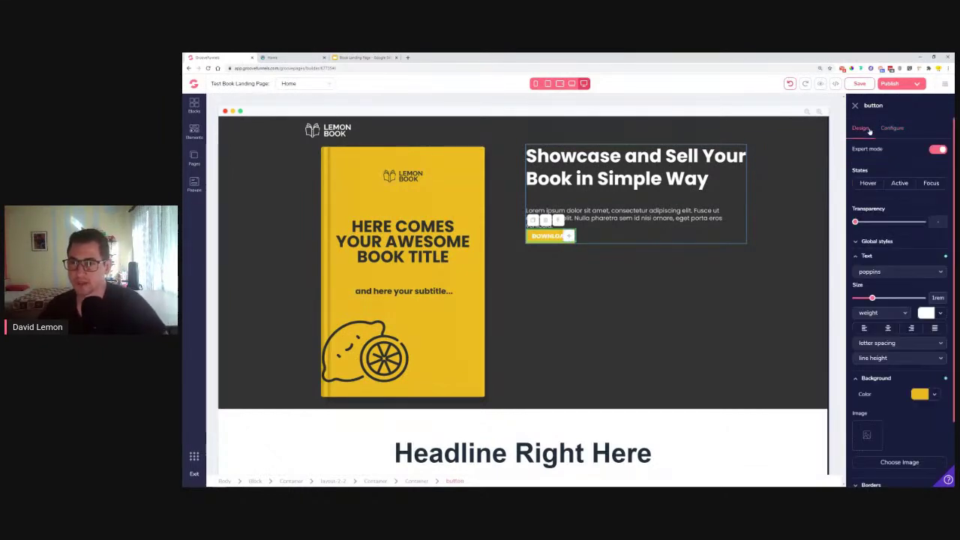
left_click_drag(871, 300, 868, 300)
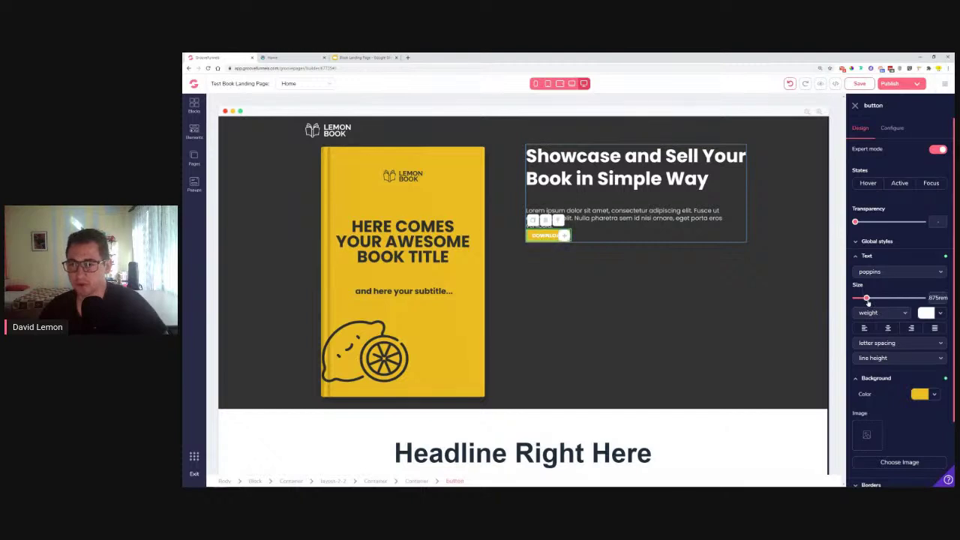
left_click(865, 257)
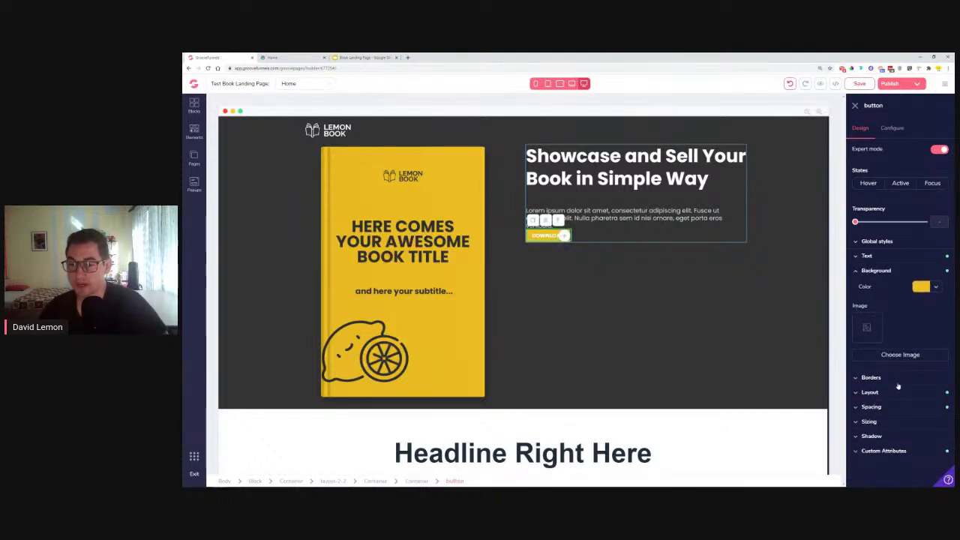
Set the DOWNLOAD button's padding to 2rem on the left and right and 0.75rem on the top and bottom.
left_click(871, 407)
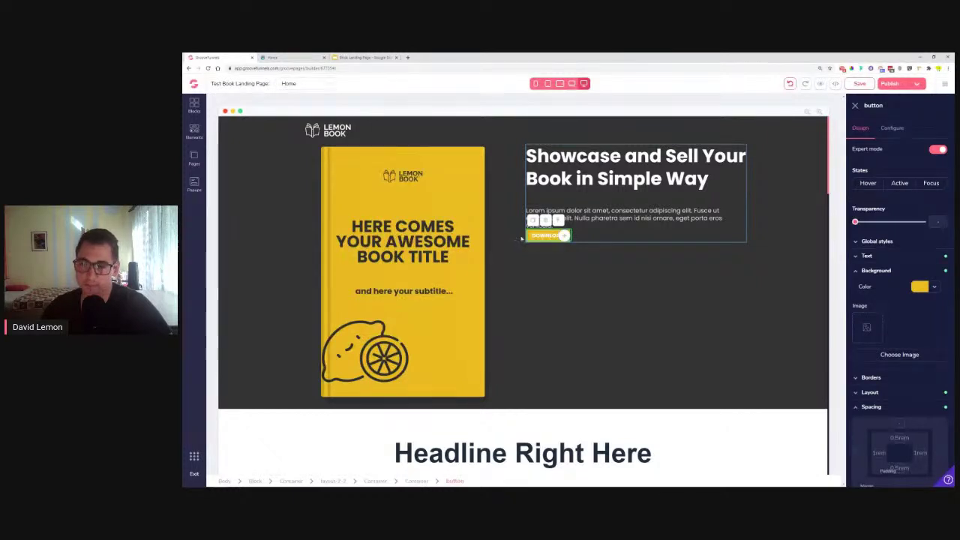
scroll(913, 392, "down", 2)
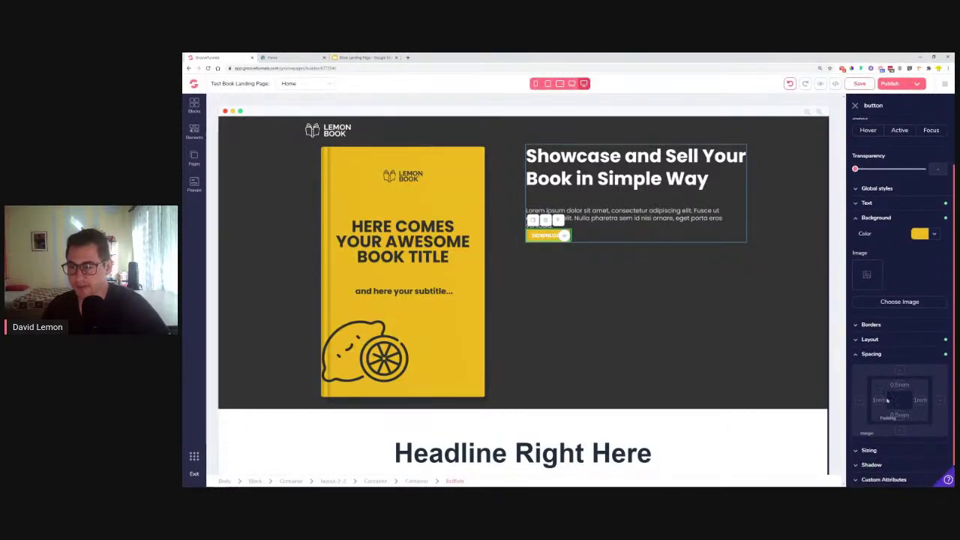
left_click(878, 400)
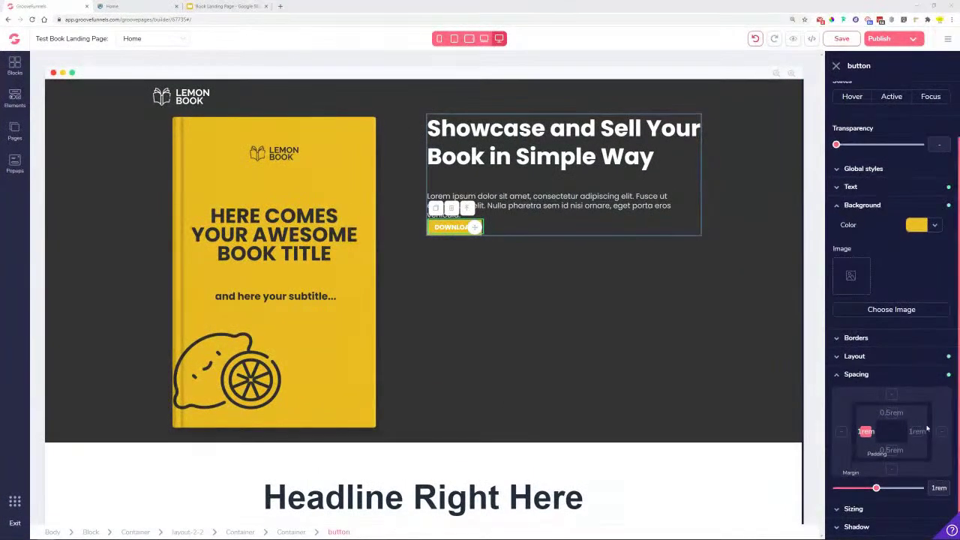
left_click(919, 400, "shift")
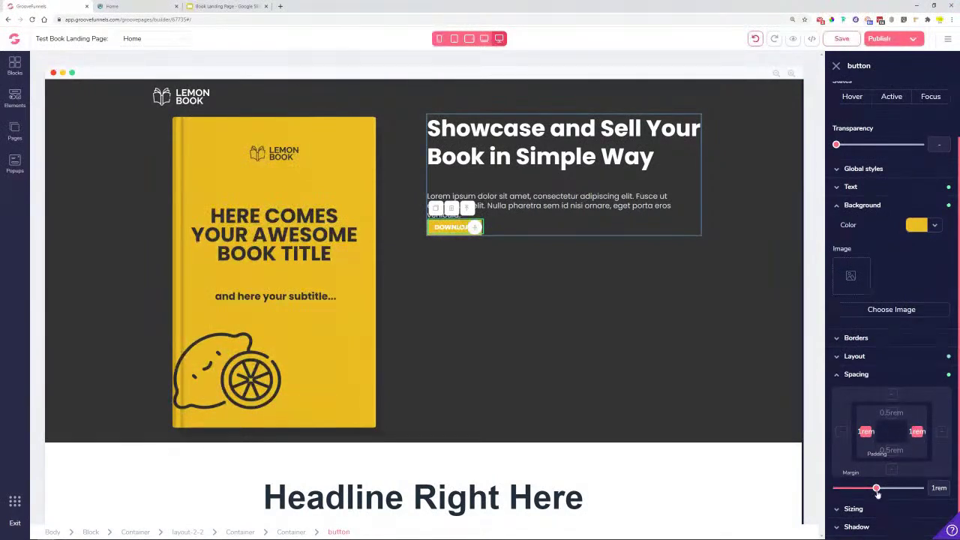
left_click_drag(879, 492, 889, 493)
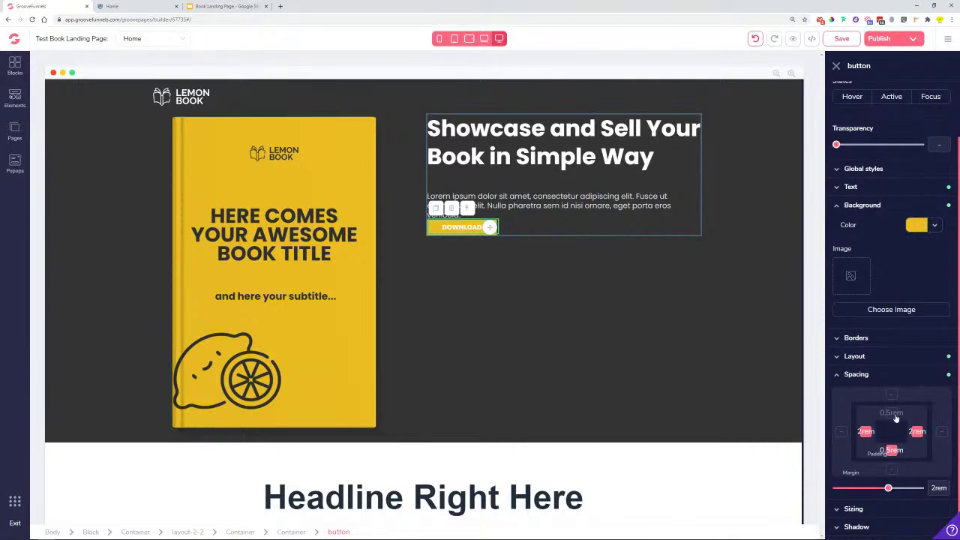
left_click(903, 442)
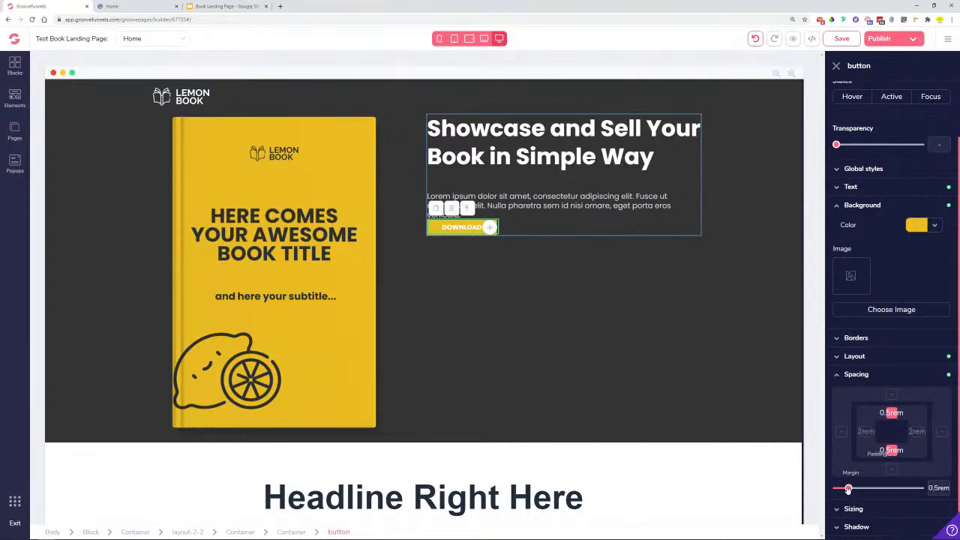
left_click_drag(848, 489, 852, 488)
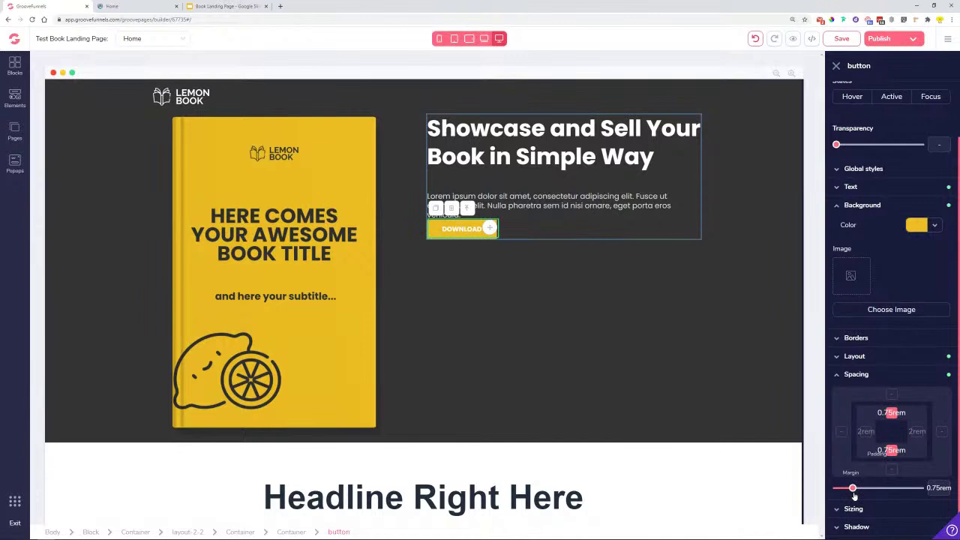
Fully round the DOWNLOAD button's corners with a 9999px radius.
left_click(859, 338)
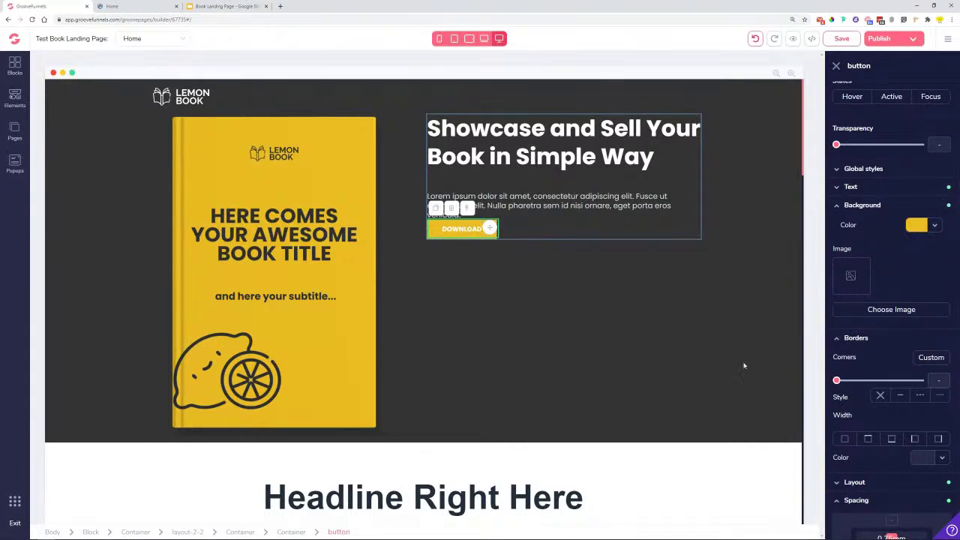
left_click_drag(837, 382, 923, 392)
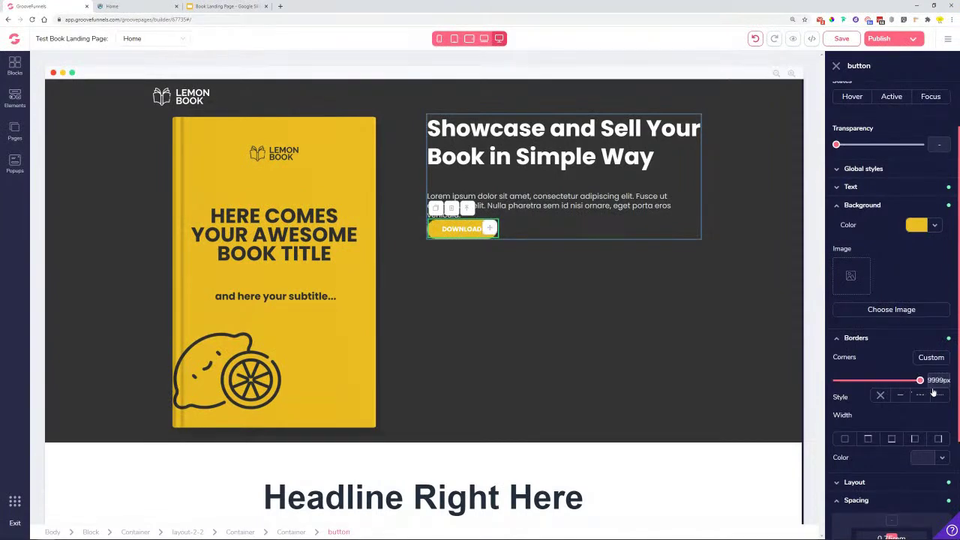
left_click(560, 261)
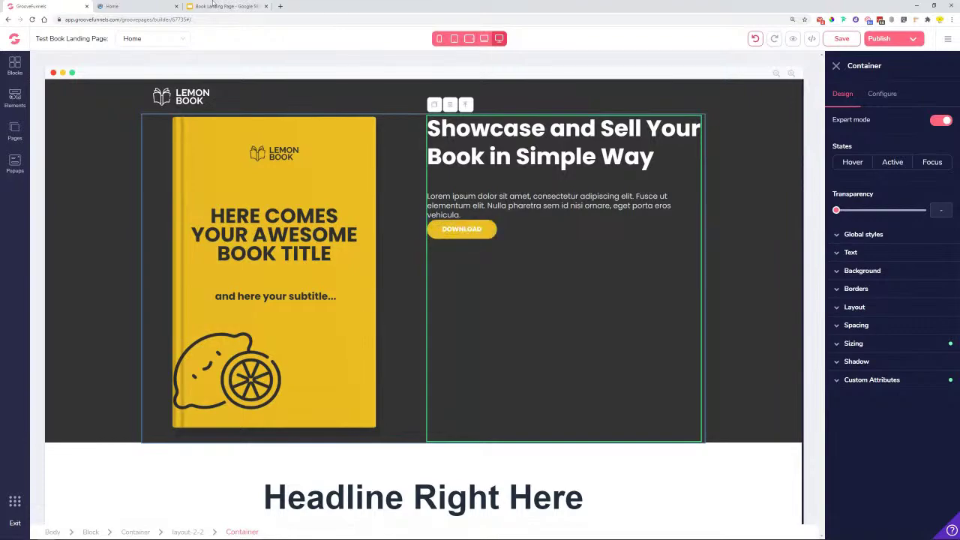
Check the reference page preview's button styling and set the DOWNLOAD button's text color to #333333.
left_click(150, 9)
scroll(533, 276, "up", 15)
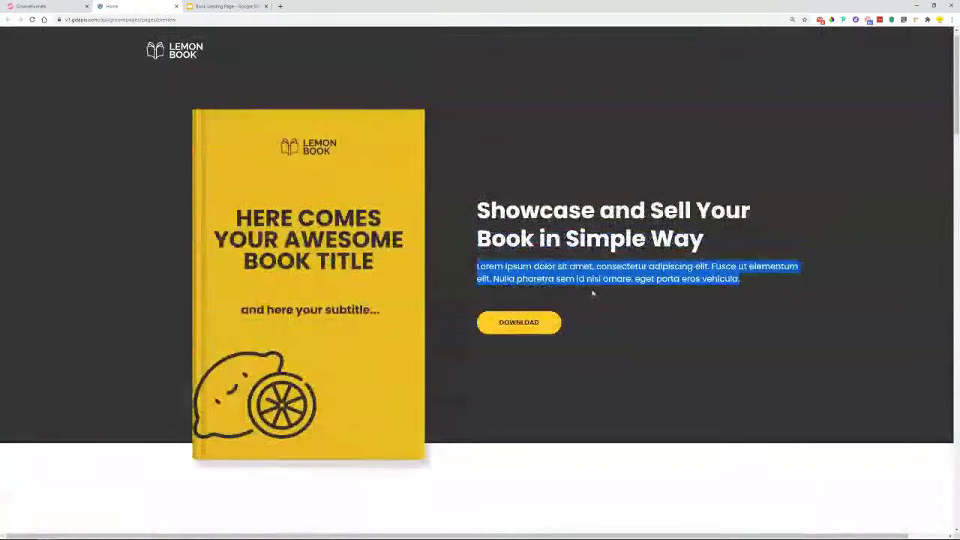
key("ctrl+shift+Tab")
left_click(460, 231)
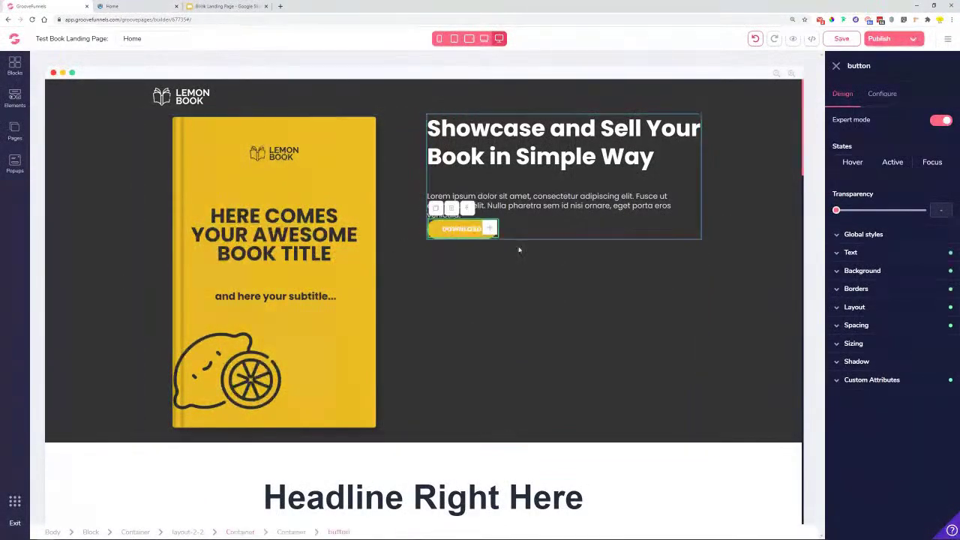
left_click(877, 257)
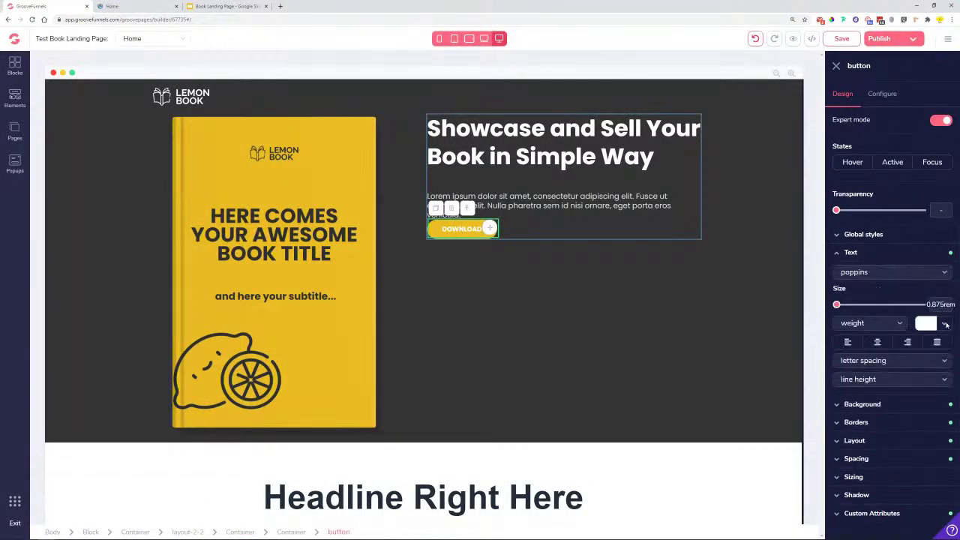
left_click(944, 323)
left_click(879, 349)
double_click(880, 479)
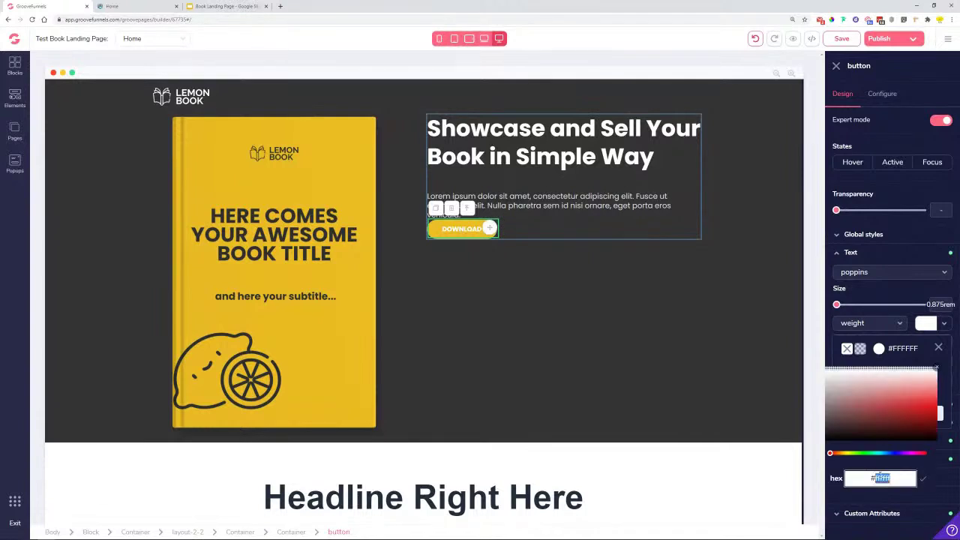
type("333333")
left_click(923, 478)
left_click(938, 348)
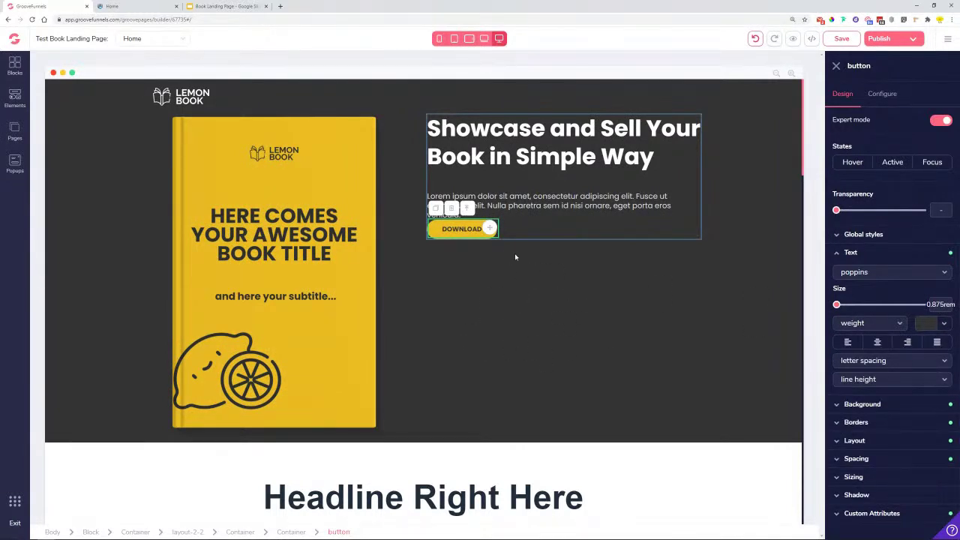
left_click(519, 322)
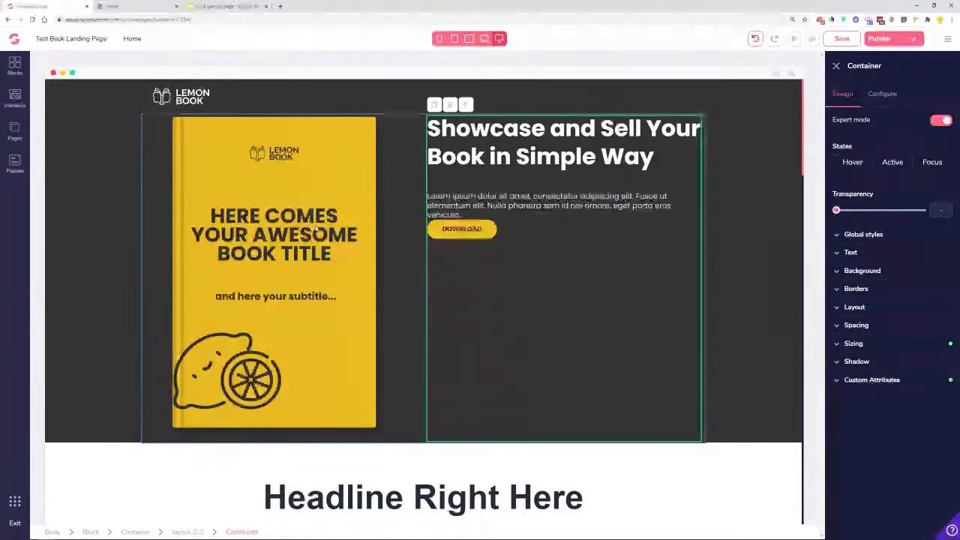
scroll(359, 286, "down", 3)
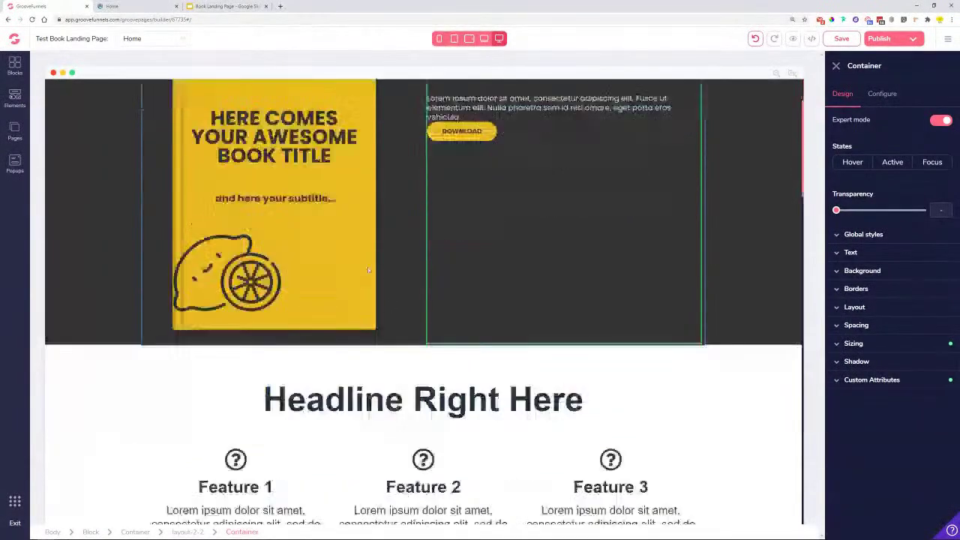
scroll(368, 272, "down", 1)
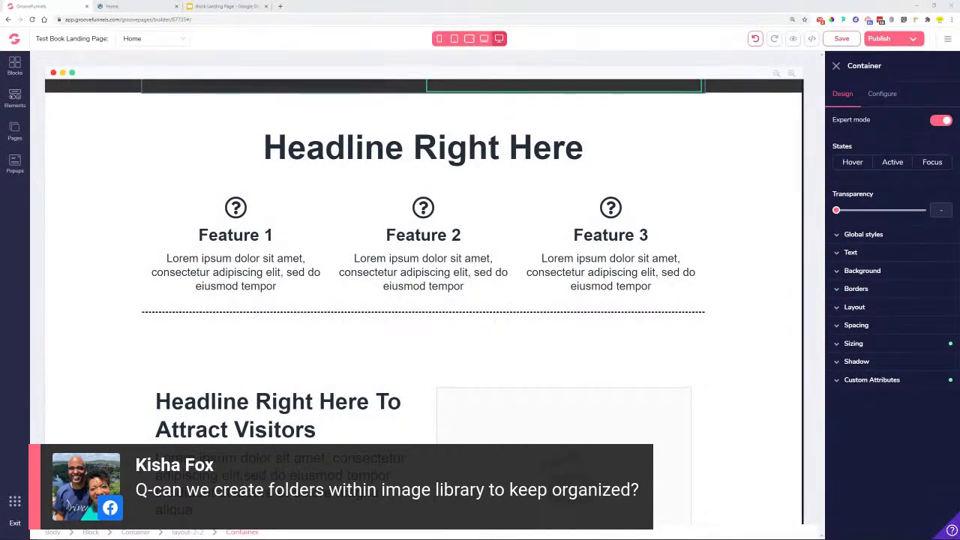
Open the GroovePages feature requests board on feedback.groovefunnels.com in a new browser tab.
left_click(280, 6)
type("feedbe")
key("BackSpace")
type("ack")
key("Return")
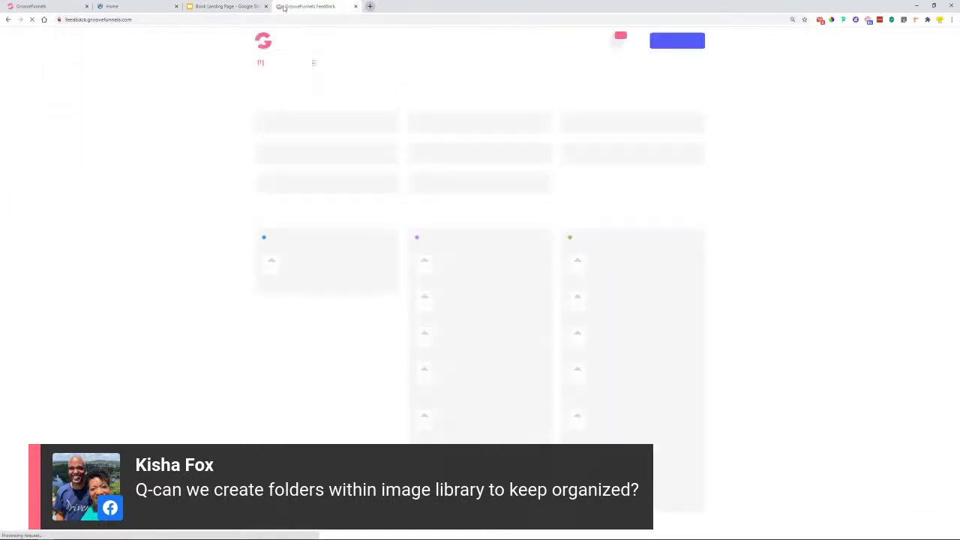
left_click(478, 129)
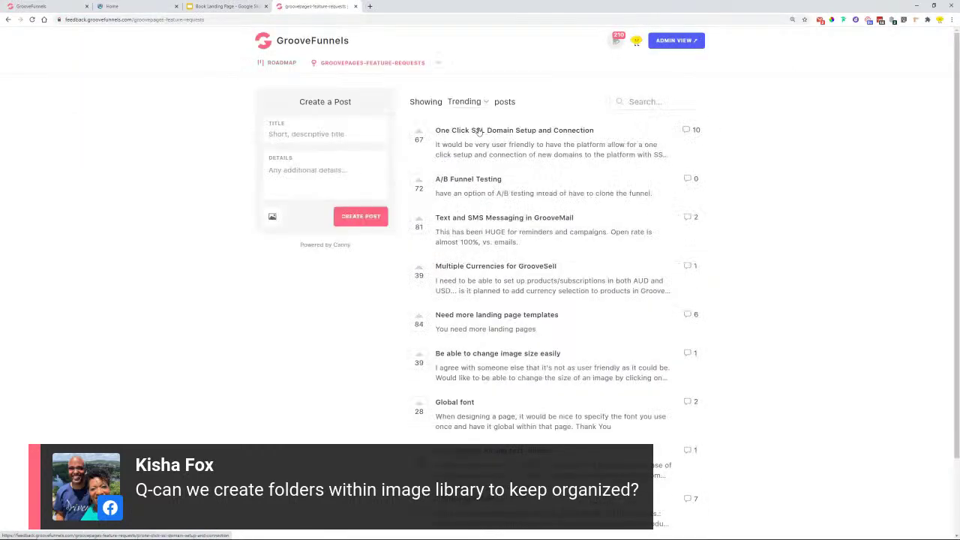
Look up existing feature requests by entering "library" as a post title, and close the feedback site.
left_click(328, 139)
type("Iibrary")
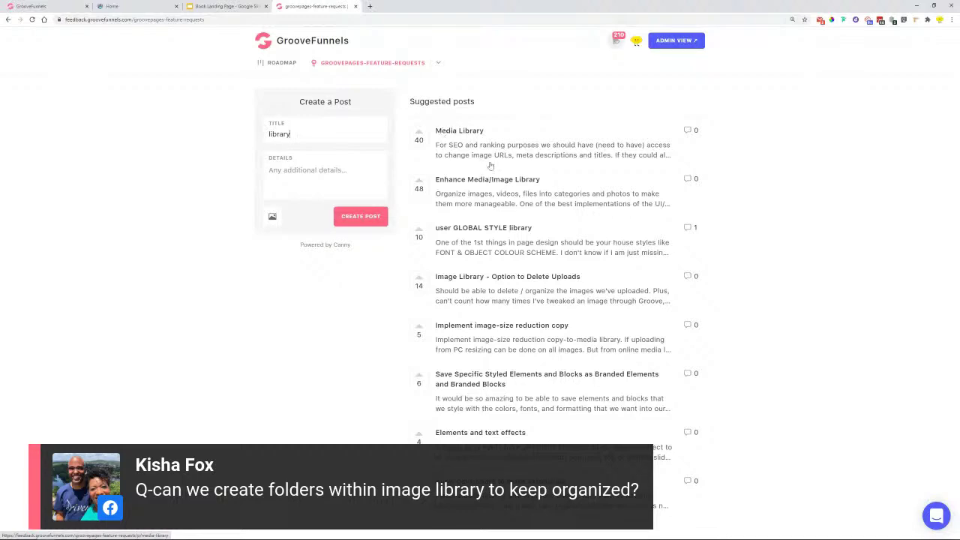
left_click(355, 6)
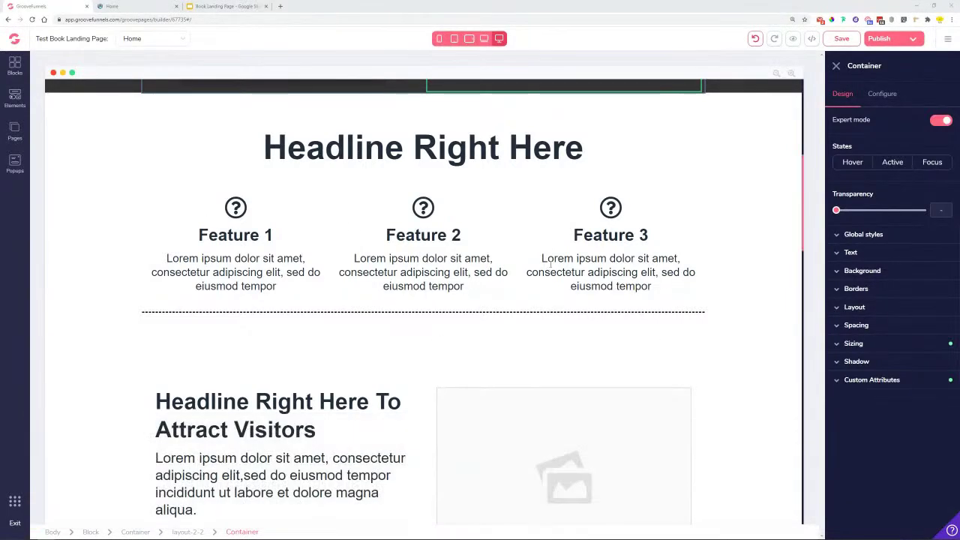
scroll(653, 317, "up", 3)
scroll(740, 357, "up", 1)
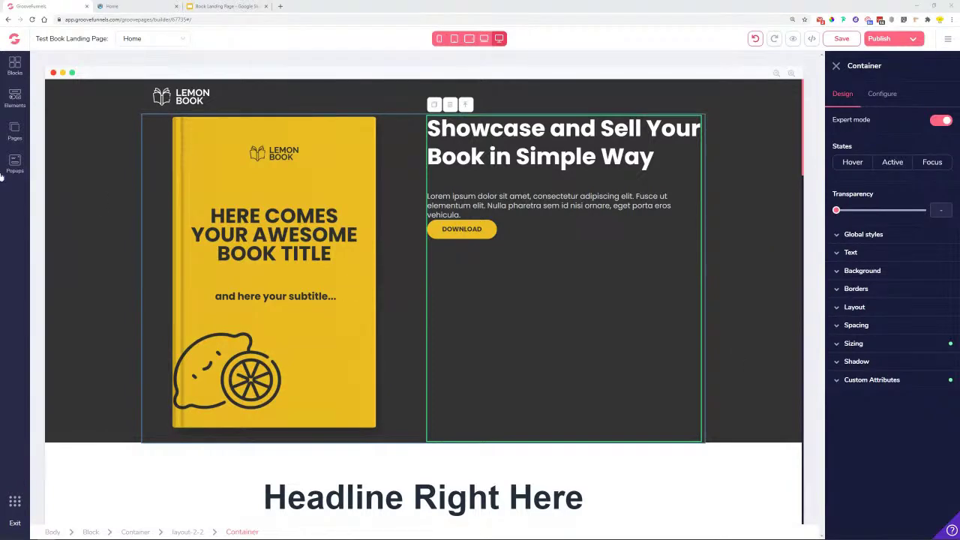
Look at the site's page list and the options for adding a new page, and close both.
left_click(15, 130)
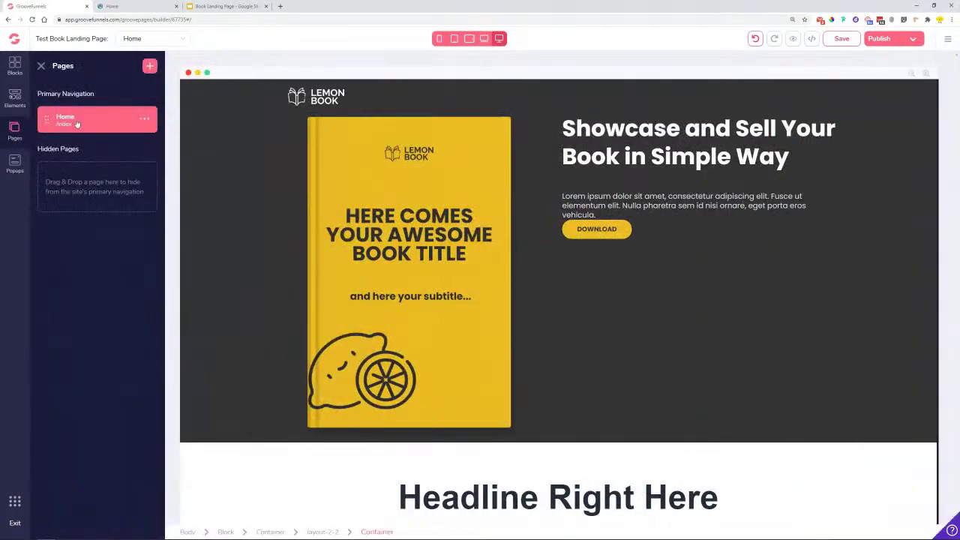
left_click(149, 66)
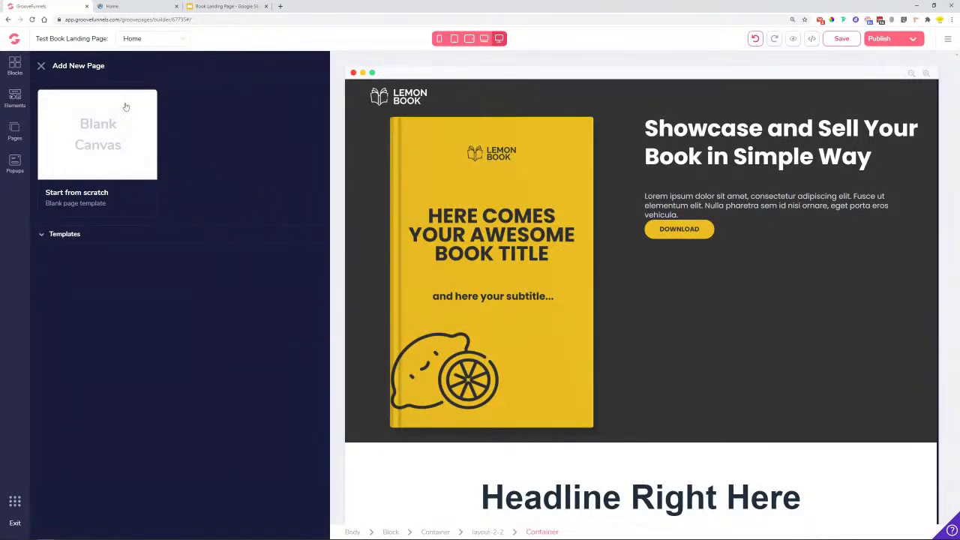
left_click(41, 66)
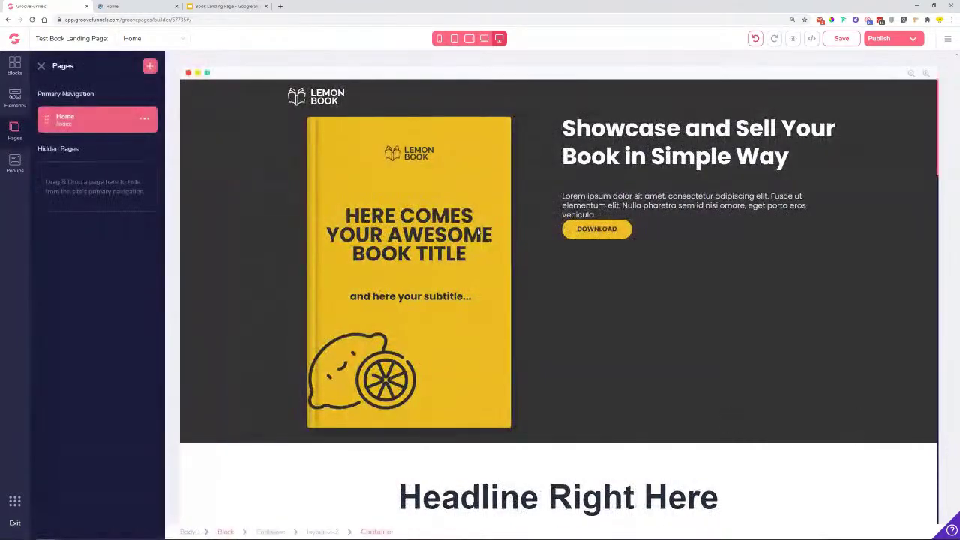
left_click(41, 66)
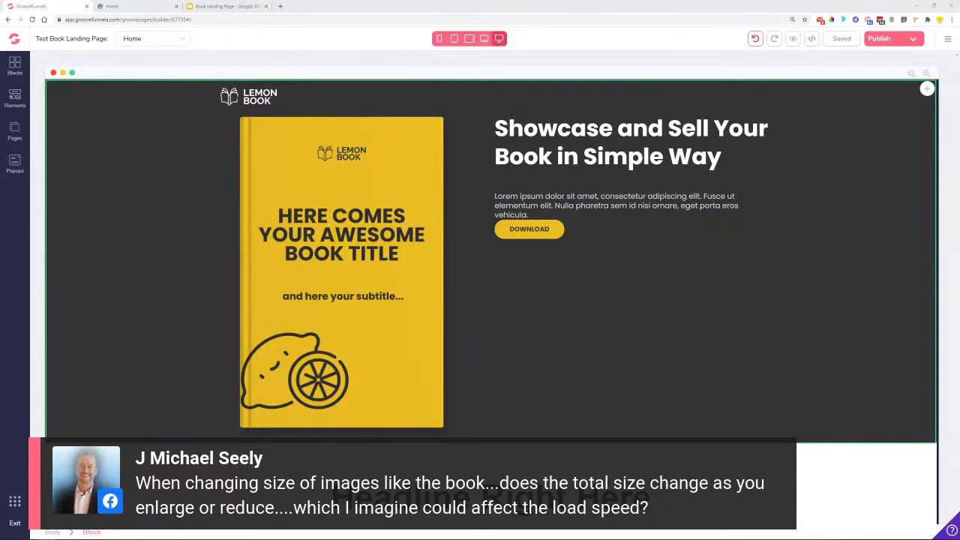
Check the book cover image's file details in its configuration and preview it at mobile screen size.
left_click(348, 262)
left_click(882, 94)
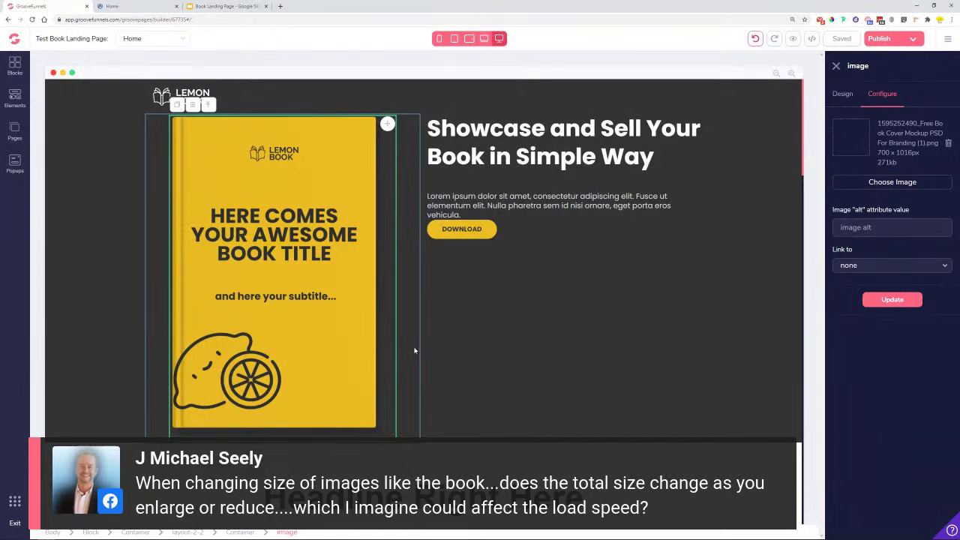
left_click(454, 40)
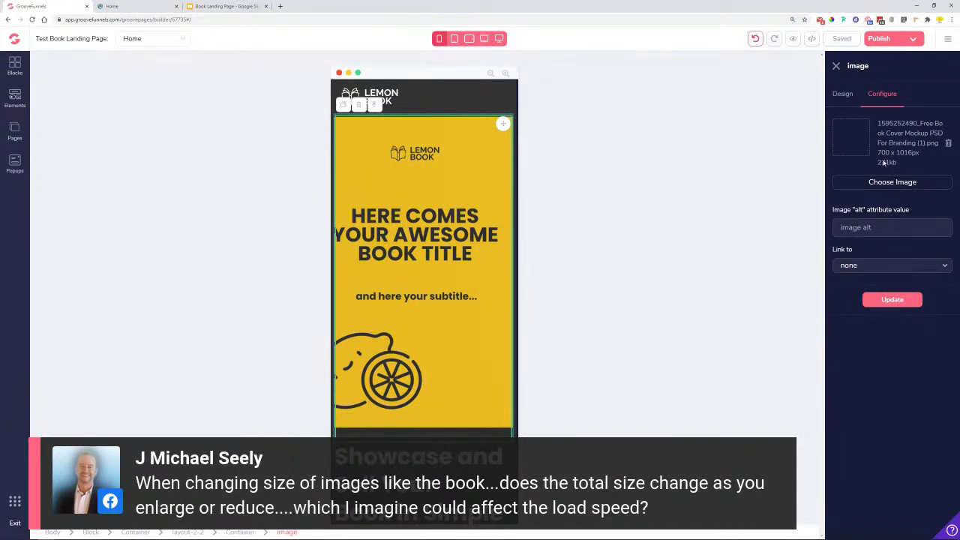
Open YouTube in a new browser tab and search for "hide elements groovepages".
left_click(281, 7)
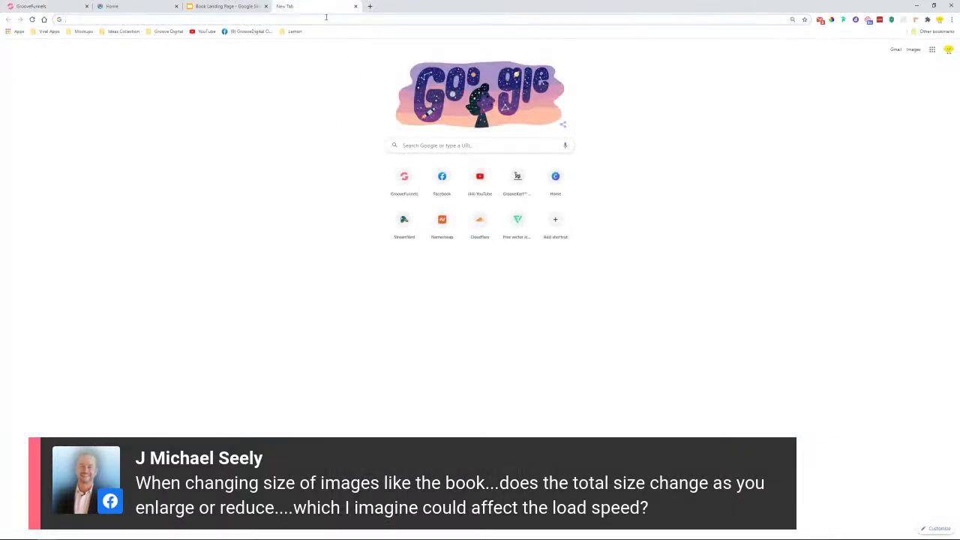
left_click(201, 31)
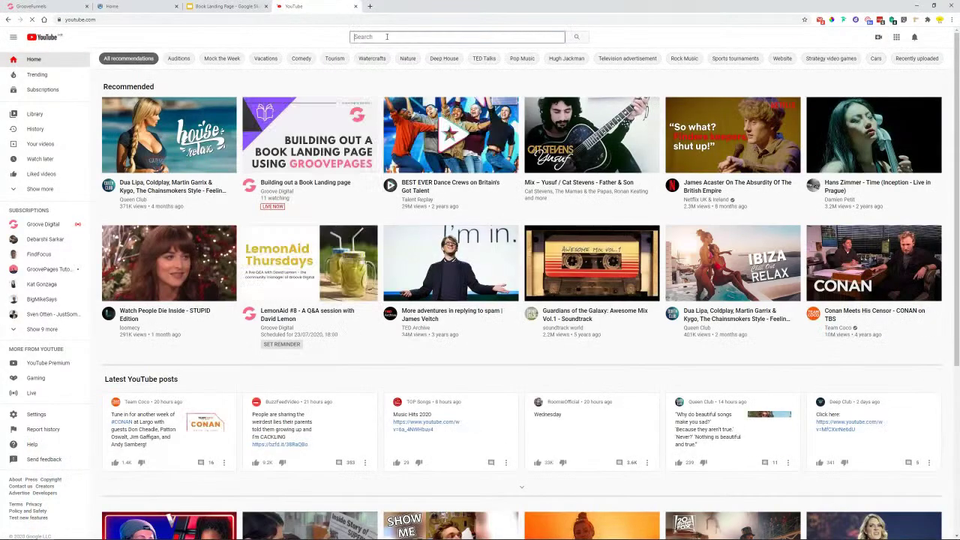
left_click(387, 36)
type("hi")
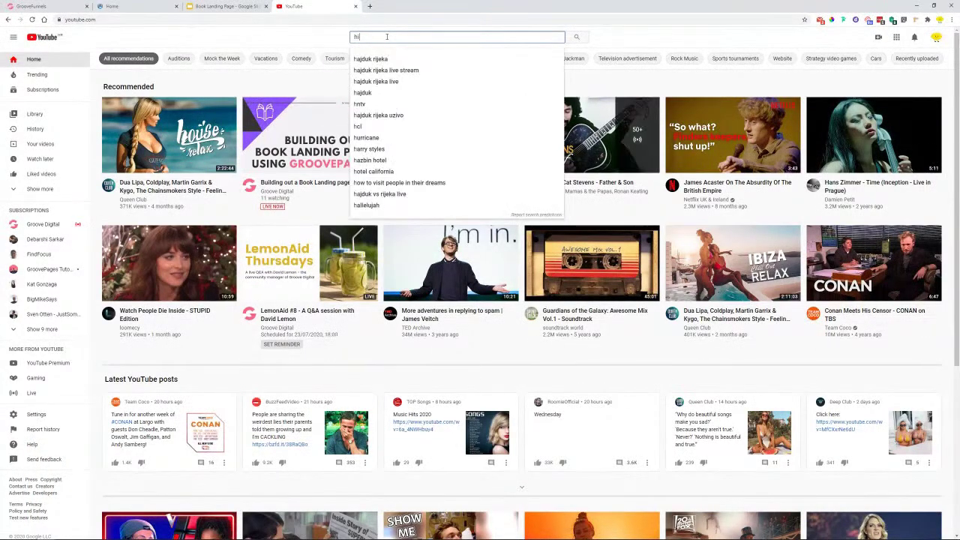
type("de el")
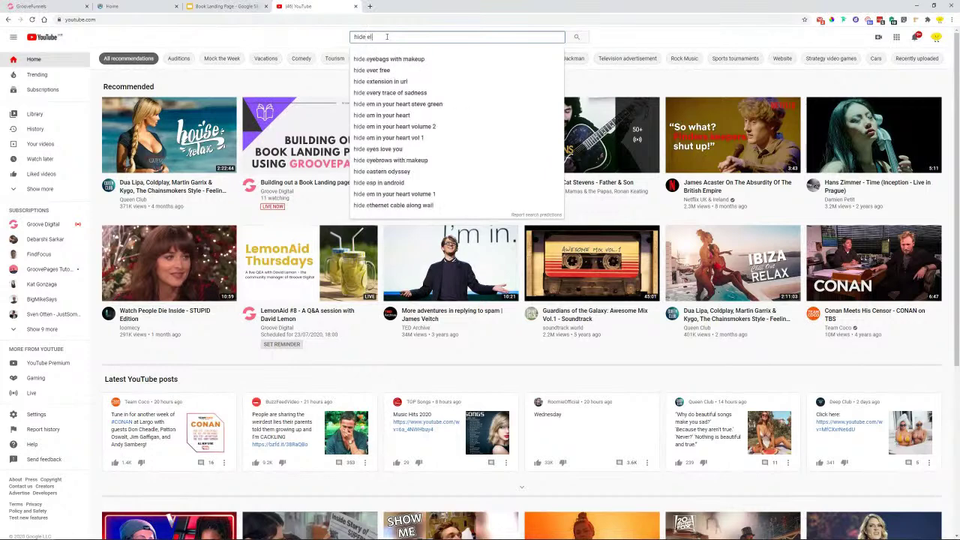
type("ements groovepages")
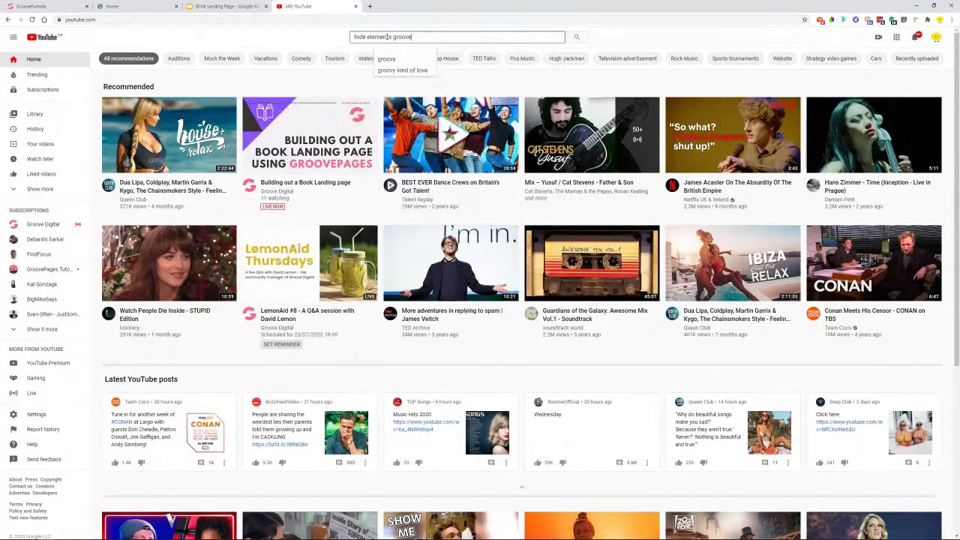
key("Return")
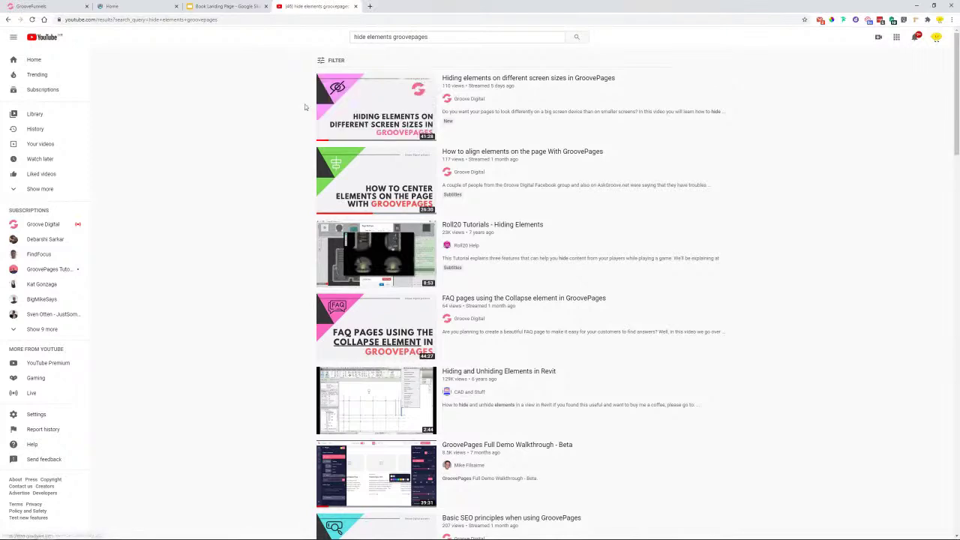
Switch back to the GroovePages builder and return the canvas to desktop view.
left_click(201, 8)
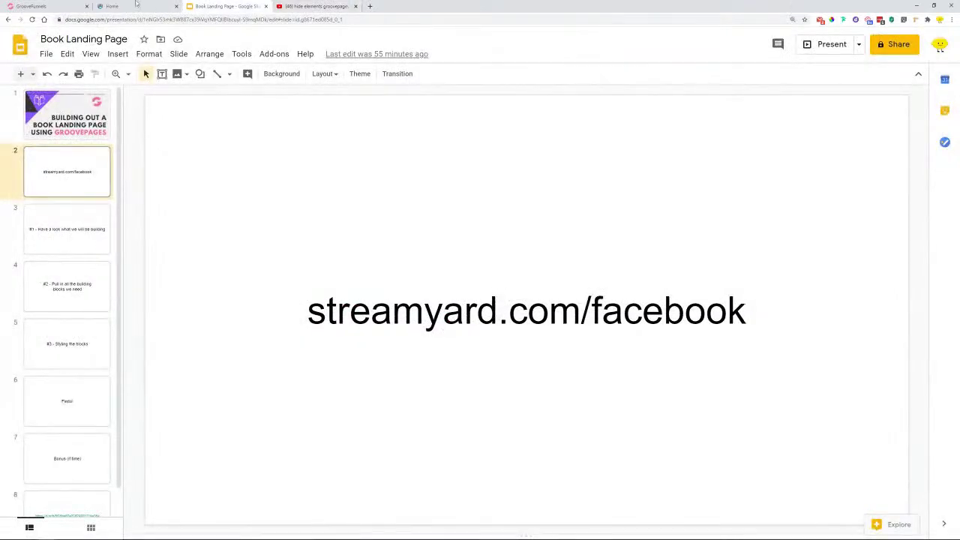
left_click(62, 5)
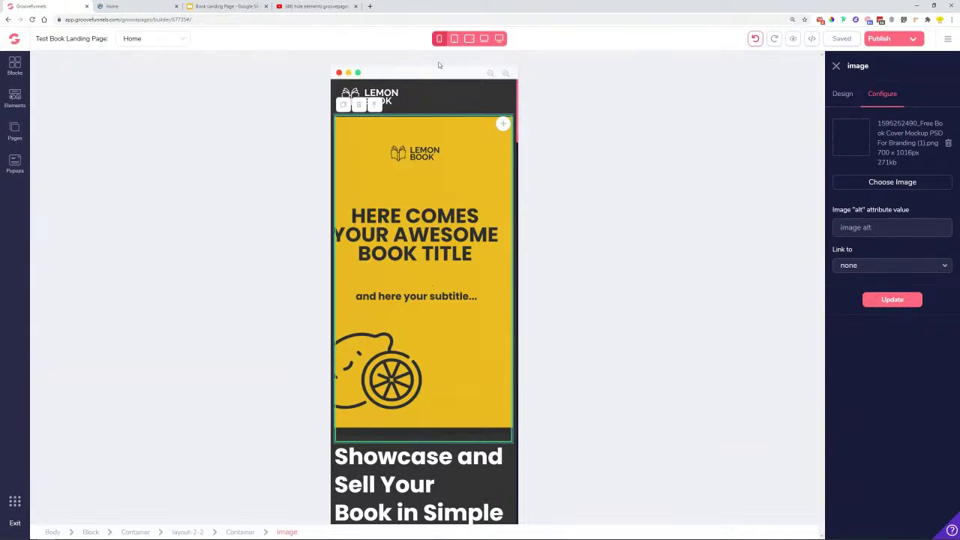
left_click(498, 39)
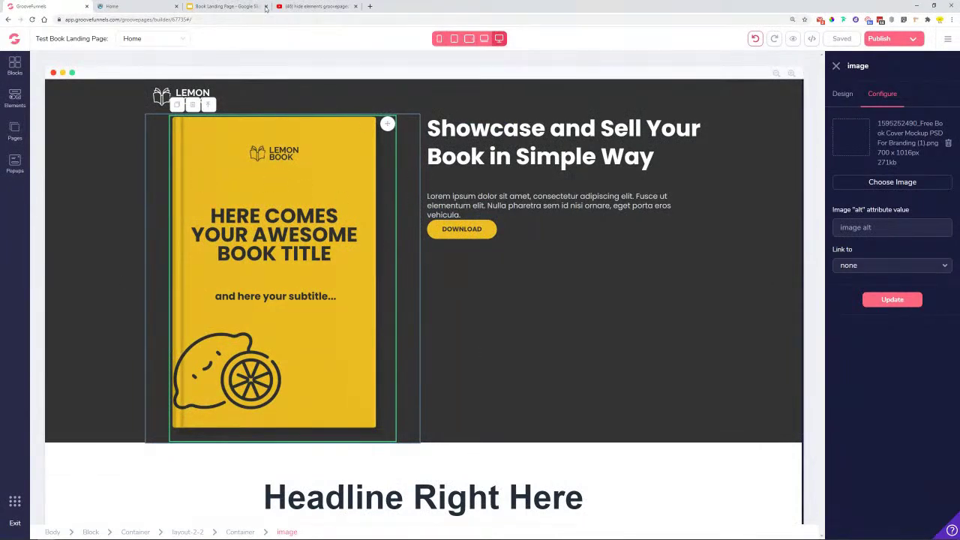
Review the YouTube results for the video on hiding elements, close YouTube and return to the GroovePages builder.
left_click(315, 6)
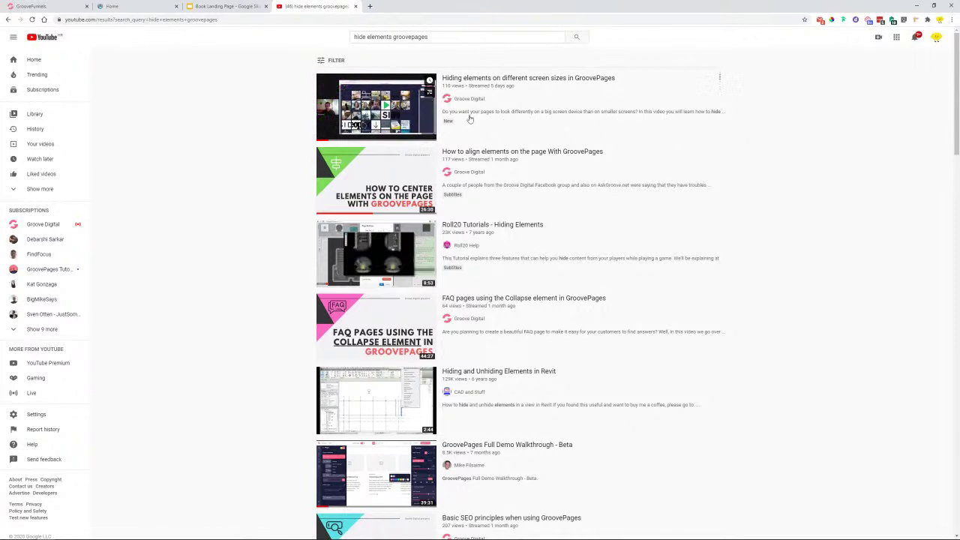
left_click(355, 7)
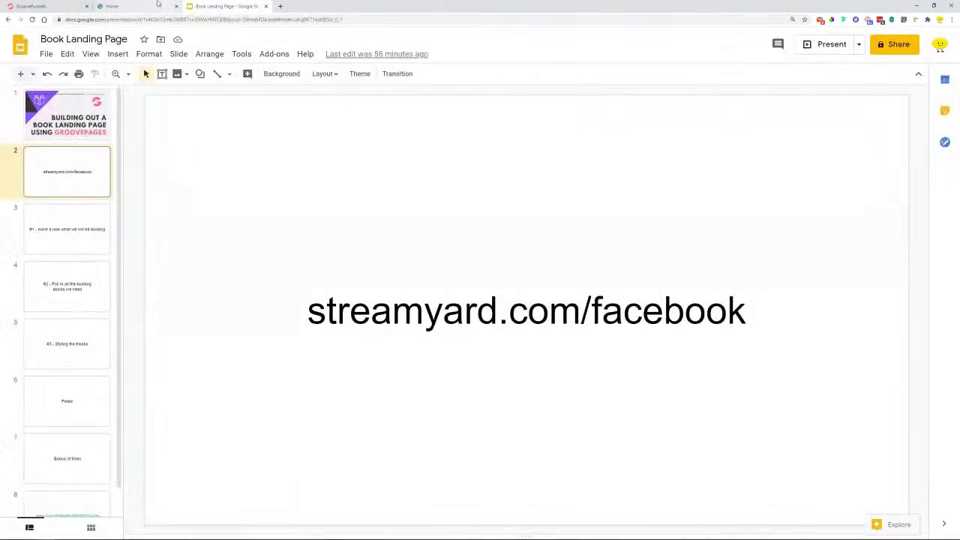
left_click(43, 5)
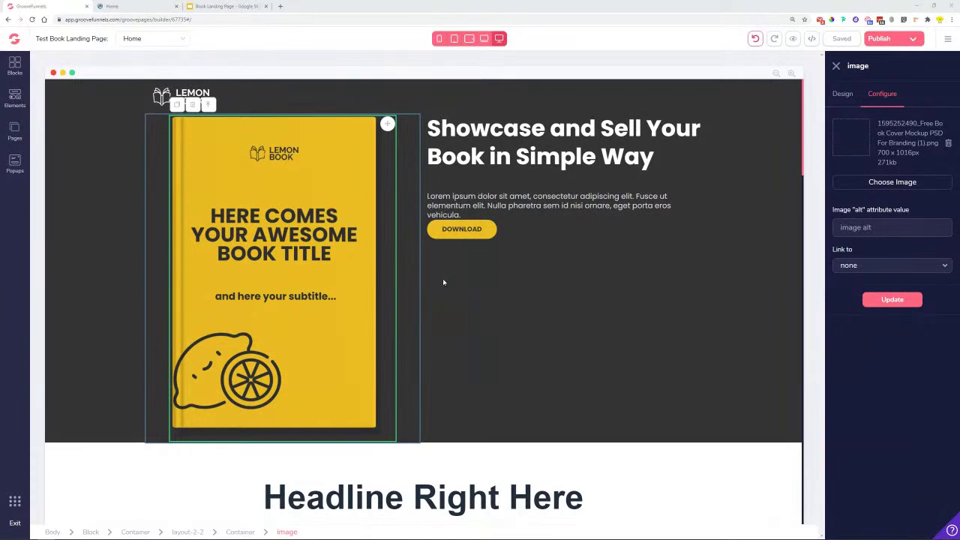
Check the book cover image's layout display setting, and select the container holding the hero text.
left_click(842, 94)
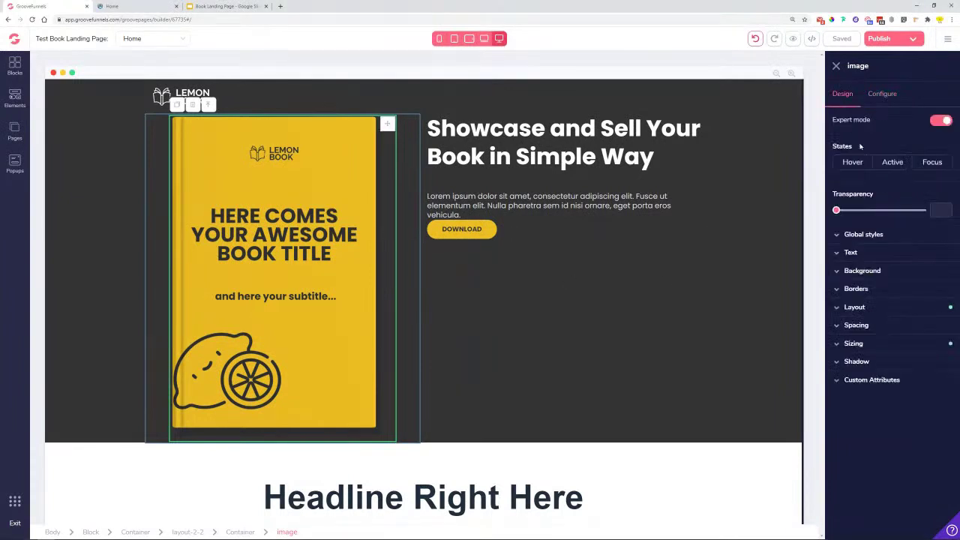
left_click(877, 305)
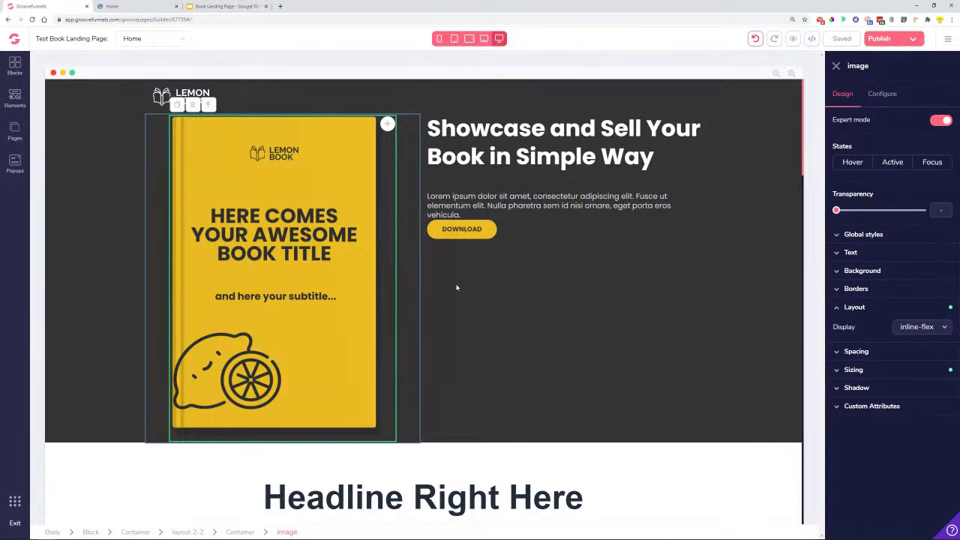
left_click(559, 279)
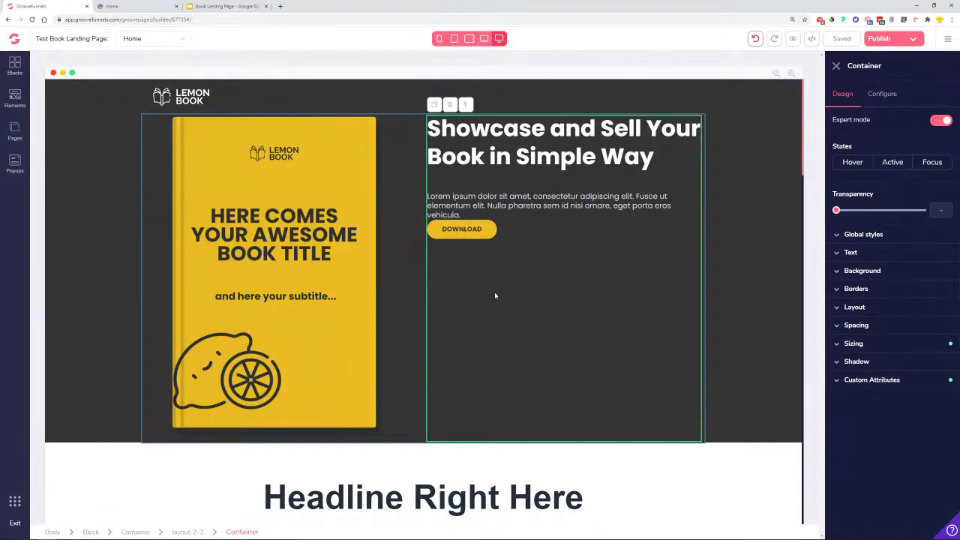
Copy the "Your Book's features" heading from the reference page preview and return to the GroovePages builder.
scroll(495, 295, "down", 5)
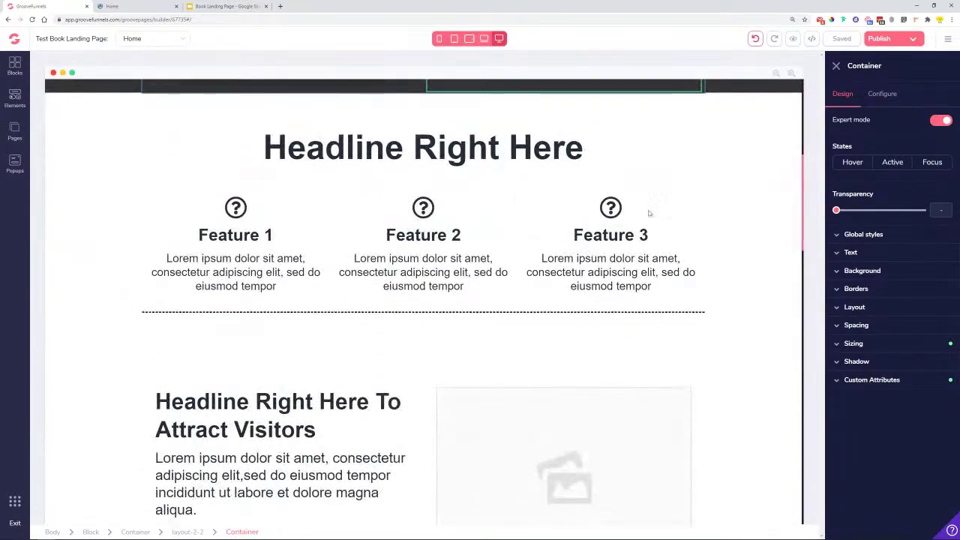
left_click(135, 6)
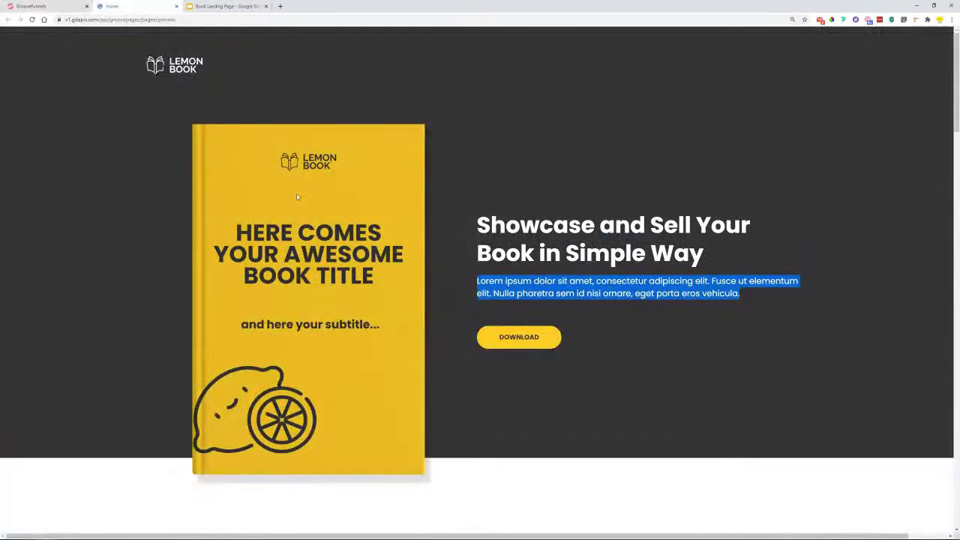
scroll(291, 182, "down", 6)
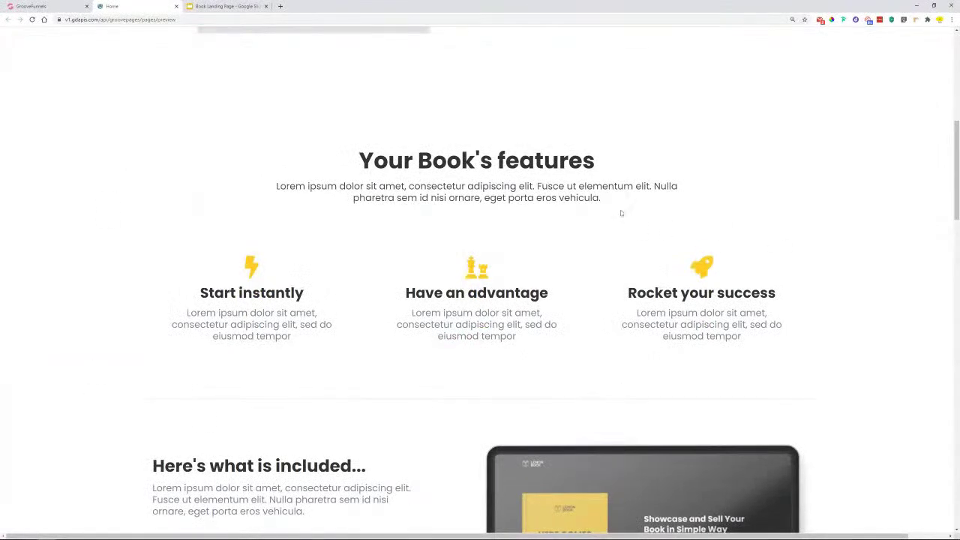
left_click_drag(351, 166, 597, 168)
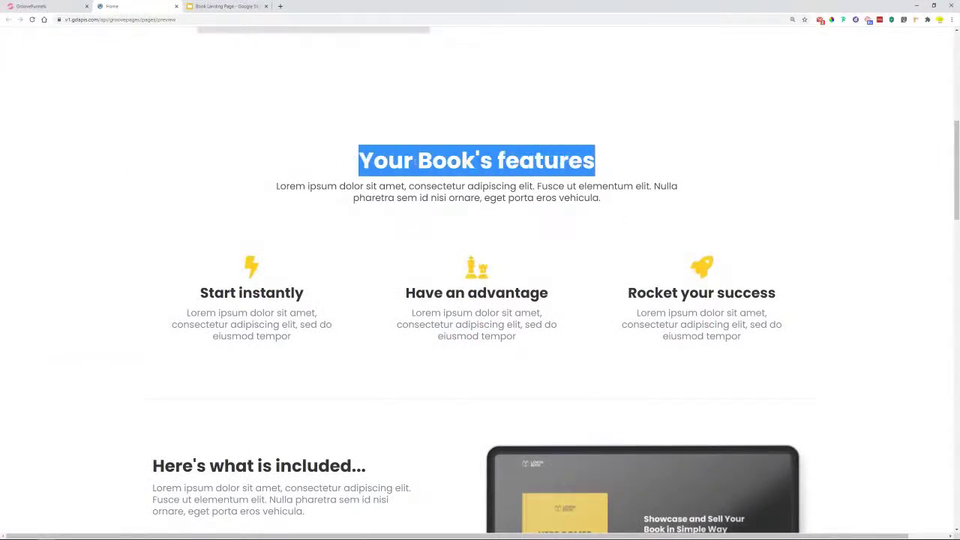
right_click(405, 160)
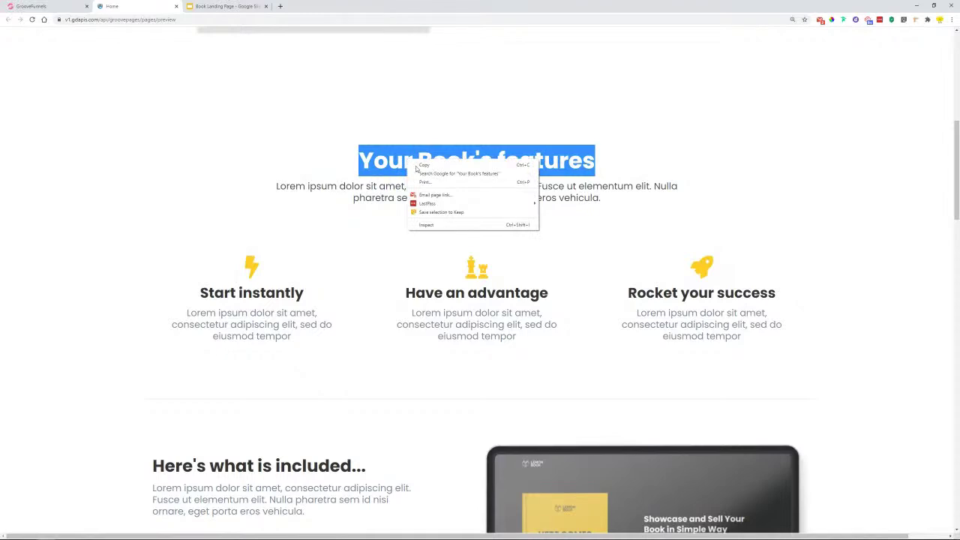
left_click(424, 168)
left_click(43, 5)
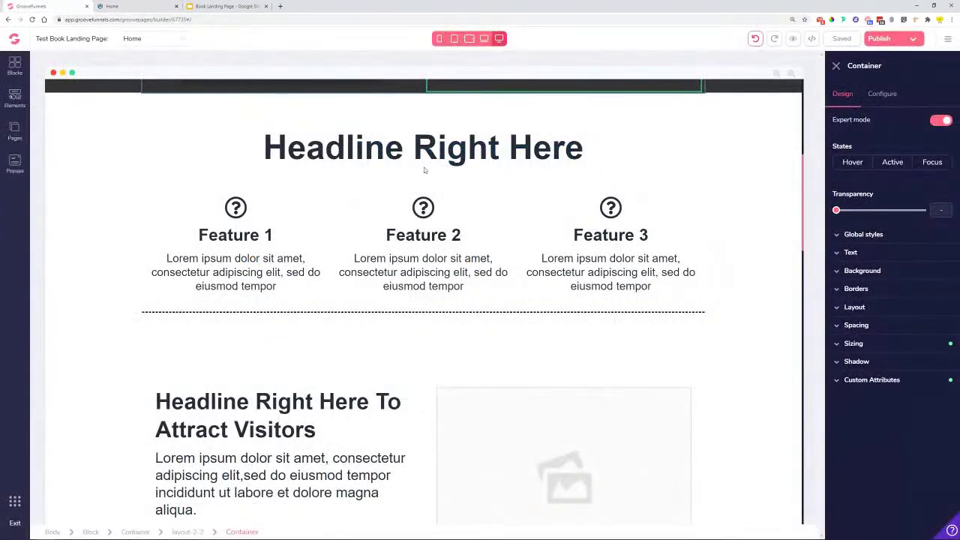
Replace the "Headline Right Here" text above the three features with the copied heading "Your Book's features".
triple_click(422, 154)
right_click(422, 154)
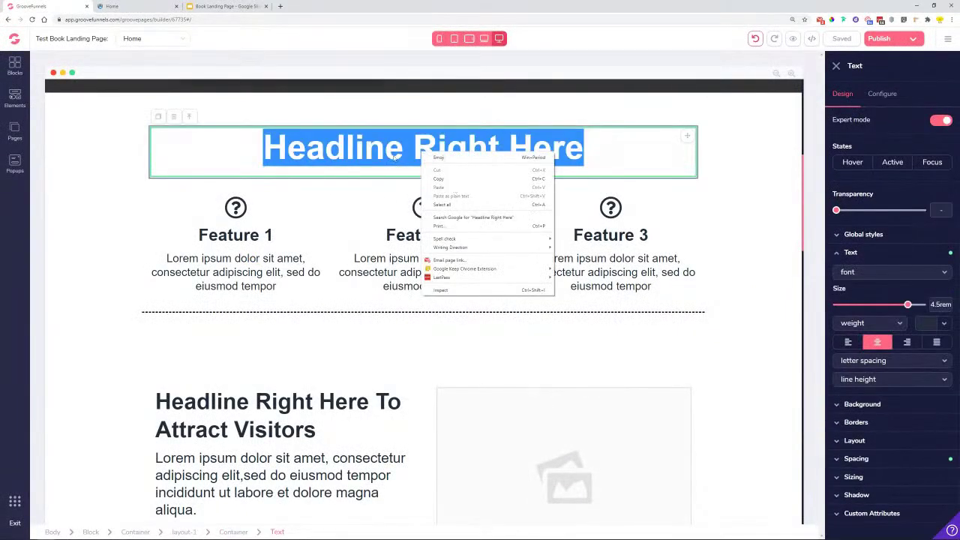
double_click(390, 150)
triple_click(390, 150)
right_click(382, 145)
left_click(420, 179)
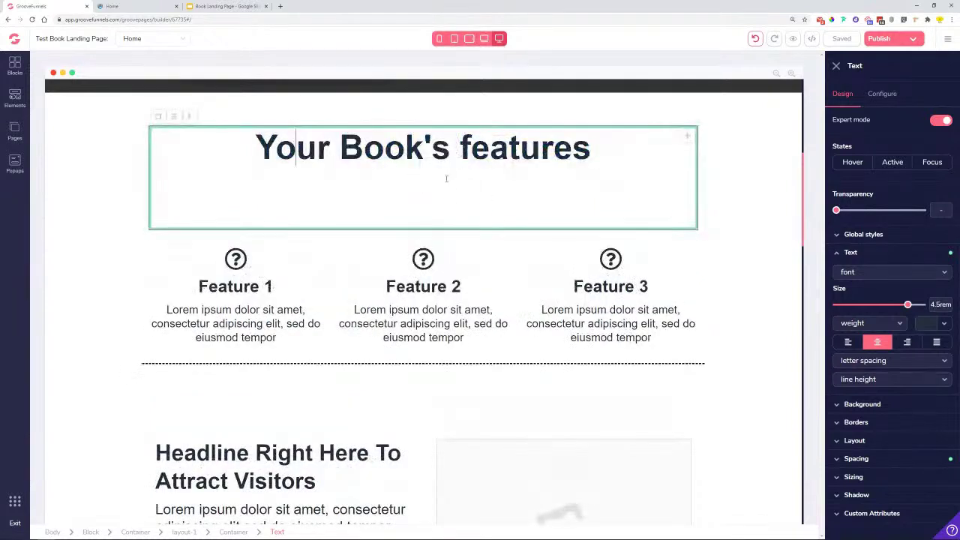
Set the features heading's font to Poppins and its size to 3rem.
left_click(872, 255)
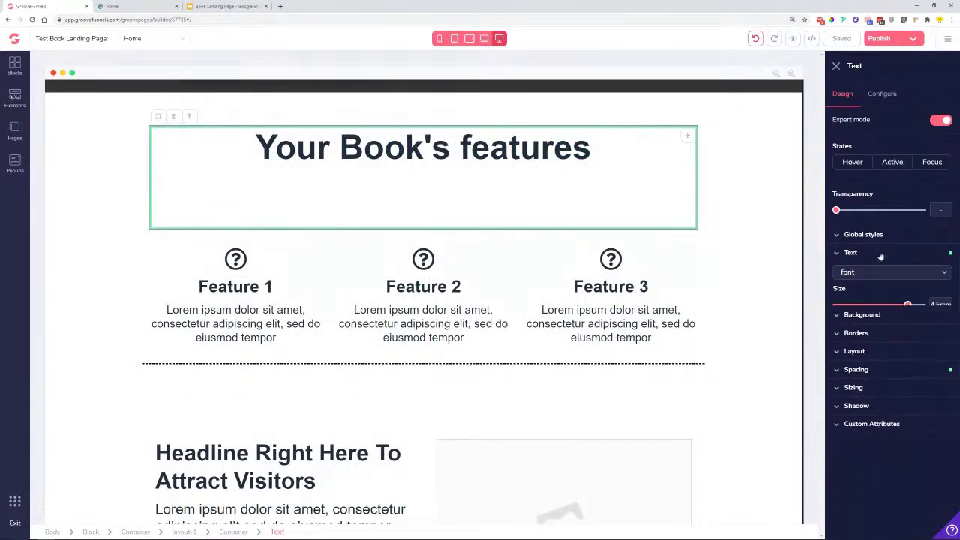
left_click(874, 272)
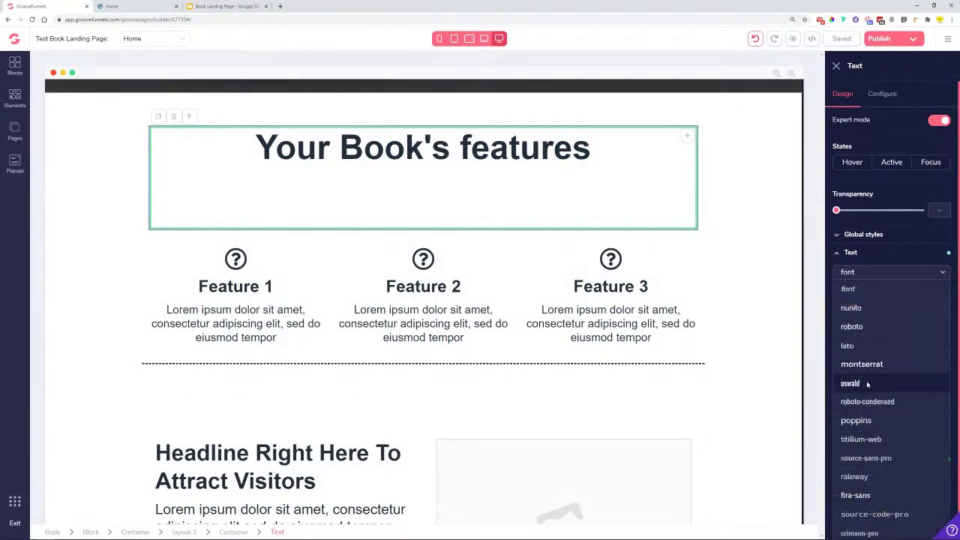
left_click(864, 422)
left_click_drag(907, 307, 899, 307)
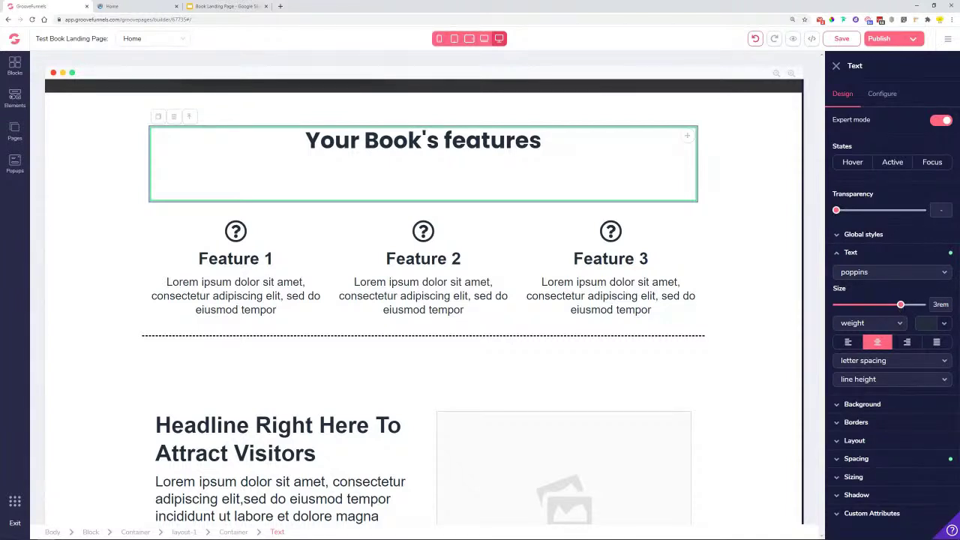
Set the features heading's text color to #333333.
left_click(943, 324)
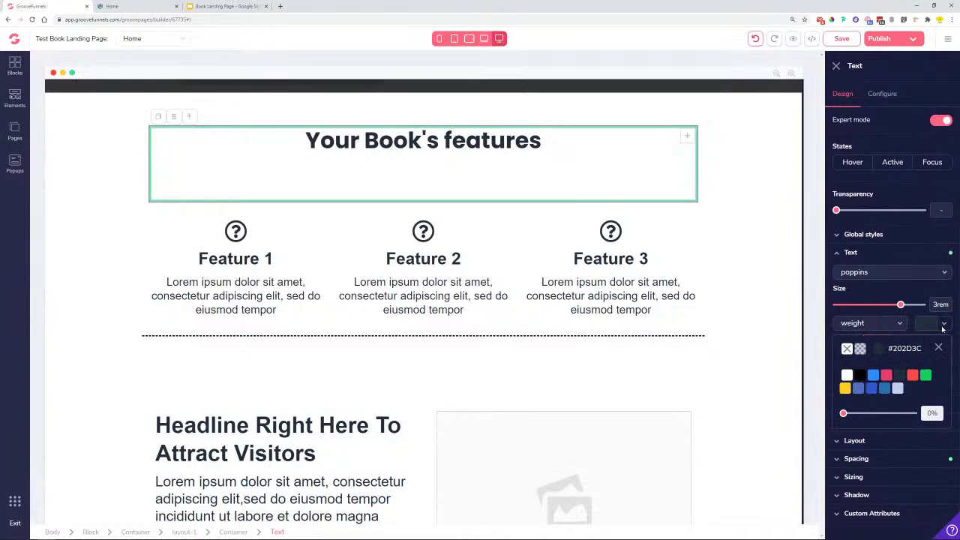
left_click(880, 349)
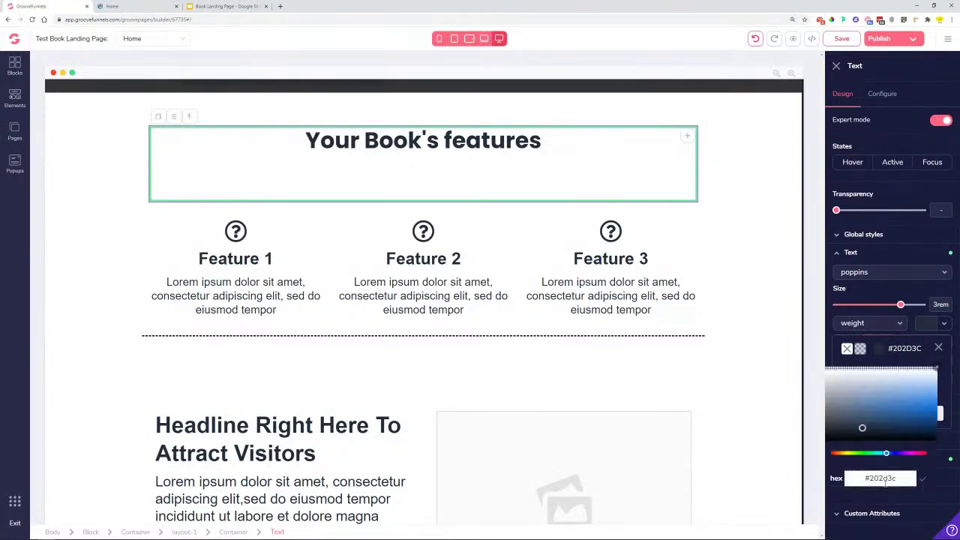
double_click(885, 480)
type("333333")
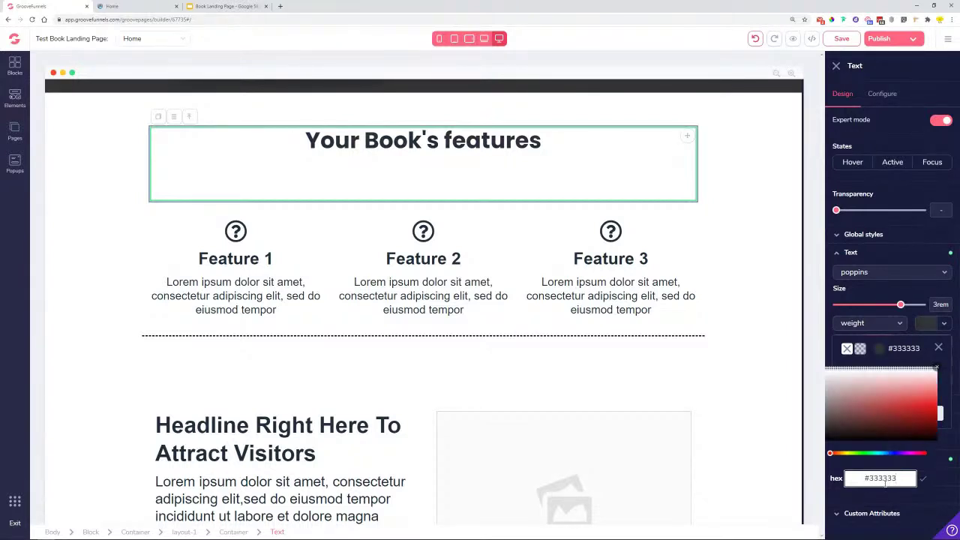
Confirm the heading's #333333 color, copy the description beneath "Your Book's features" from the reference preview, and return to the page builder.
left_click(924, 480)
left_click(937, 348)
left_click(111, 6)
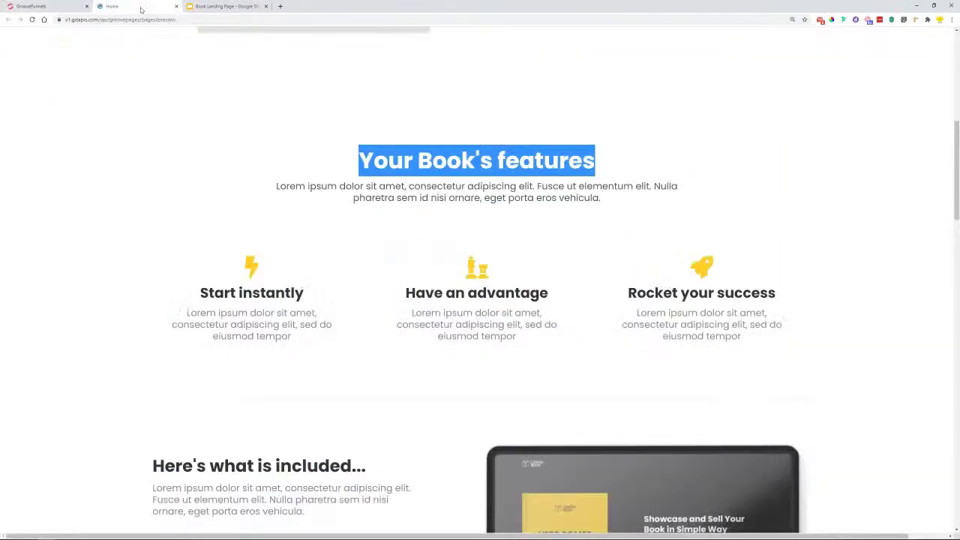
left_click_drag(276, 188, 651, 198)
right_click(516, 181)
left_click(540, 188)
left_click(54, 4)
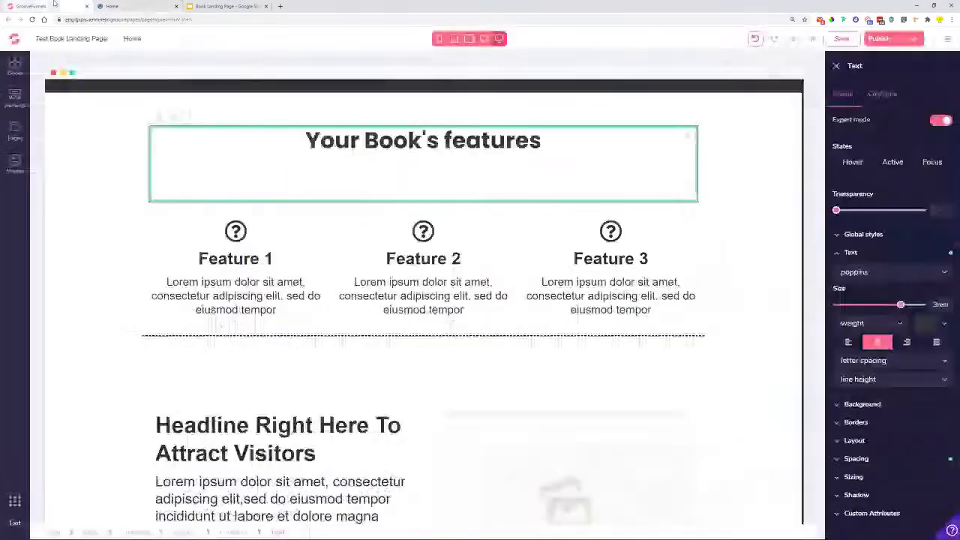
Add a Paragraph element to the features section and position it directly below the "Your Book's features" heading.
left_click(15, 98)
scroll(76, 327, "down", 3)
left_click_drag(57, 360, 549, 173)
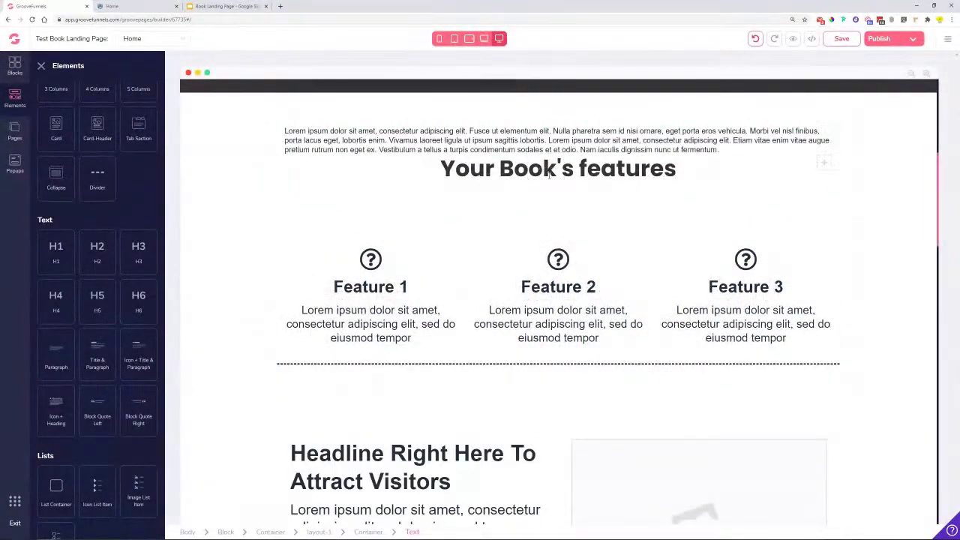
left_click(549, 172)
left_click_drag(691, 160, 689, 136)
Replace the new paragraph's placeholder text with the copied description ending in "eget porta eros vehicula.".
left_click(476, 212)
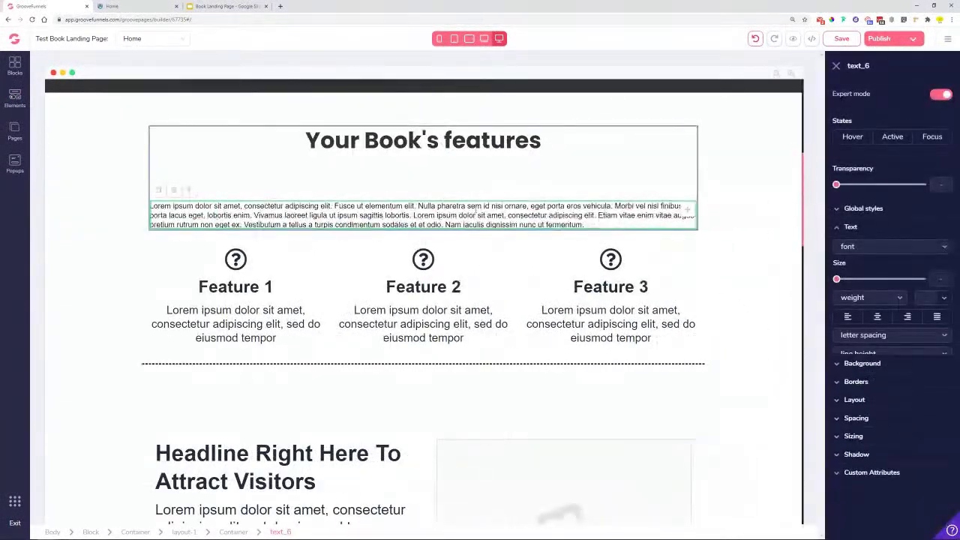
double_click(476, 211)
key("Escape")
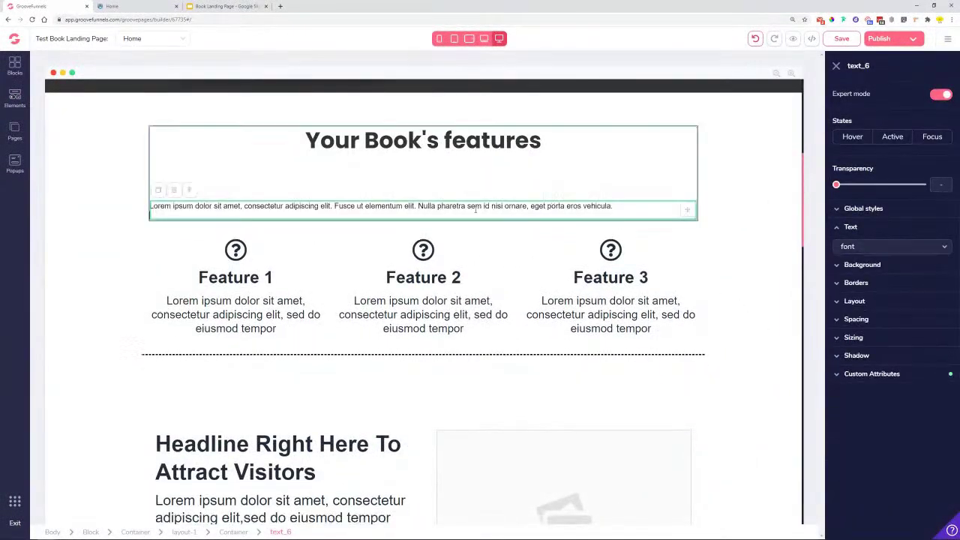
Center-align the description paragraph below the features heading.
left_click(876, 317)
left_click(883, 324)
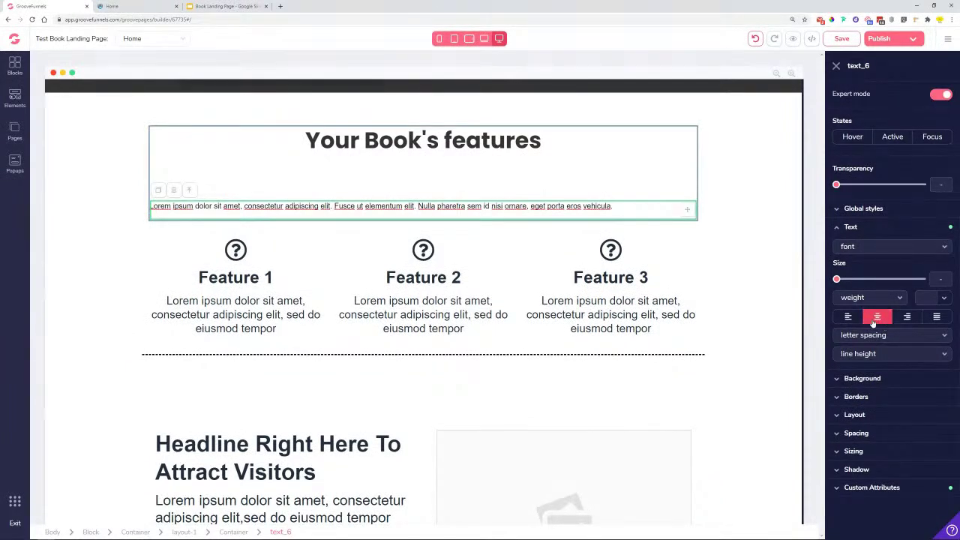
left_click(542, 205)
double_click(542, 205)
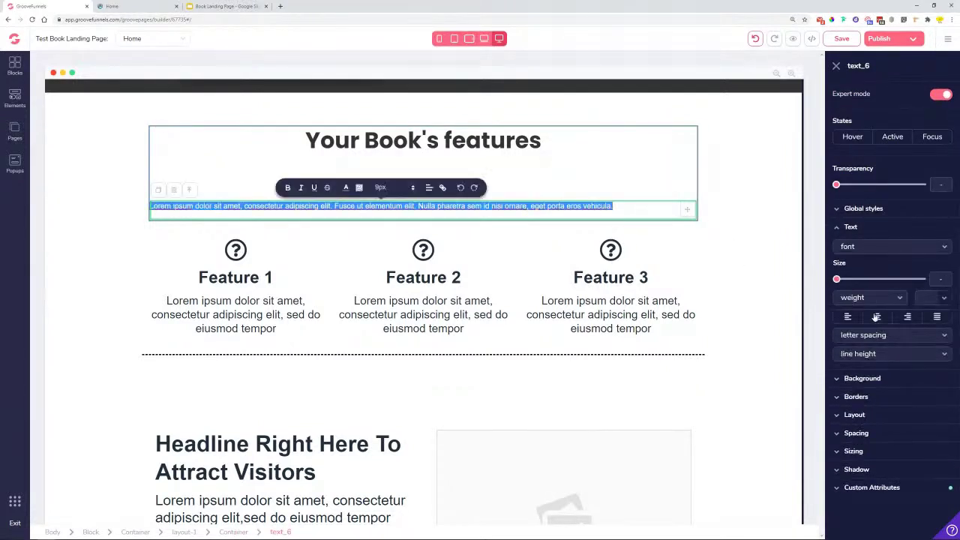
left_click(876, 316)
Remove the bottom margin from the "Your Book's features" heading.
left_click(541, 182)
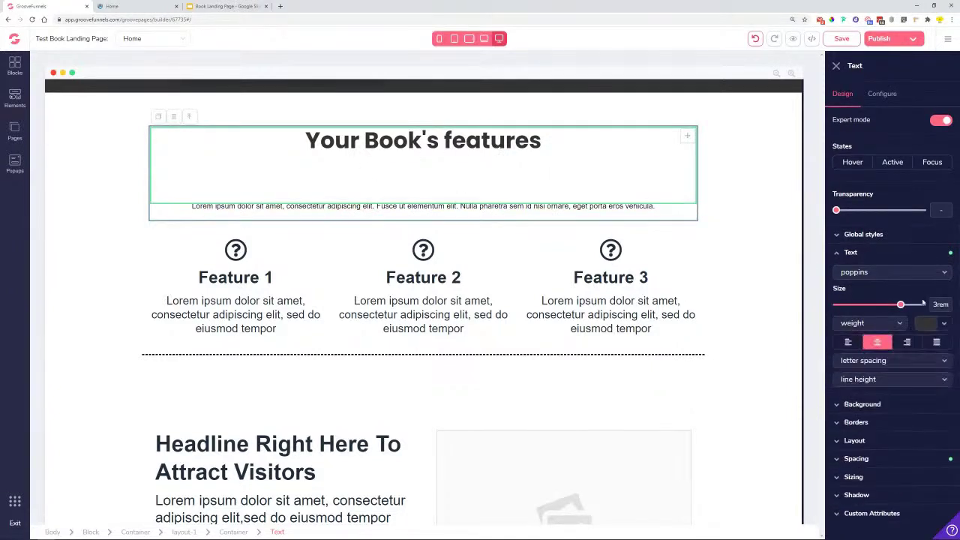
left_click(885, 459)
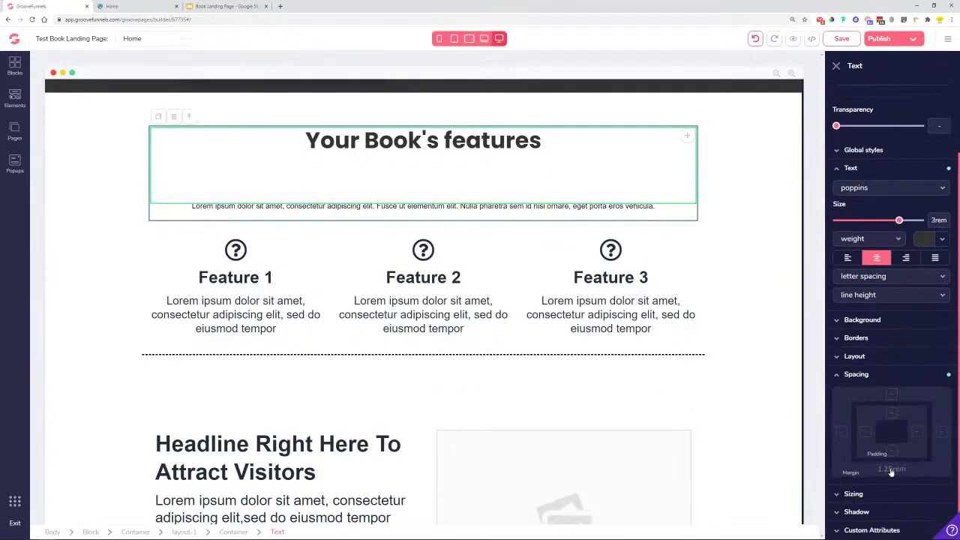
left_click(890, 469)
left_click_drag(860, 488, 823, 486)
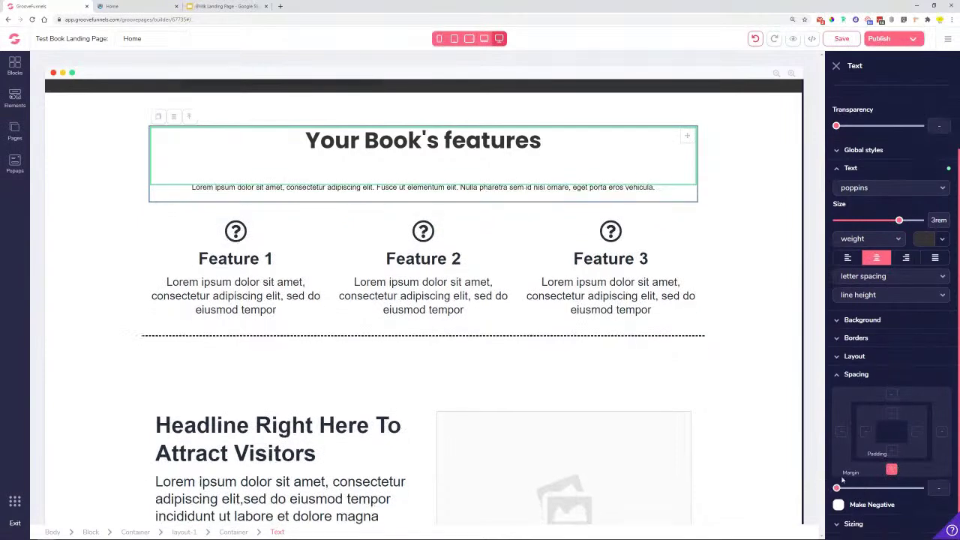
Examine the sizing and spacing settings of the heading, the description and their container for the source of the extra gap.
left_click(451, 141)
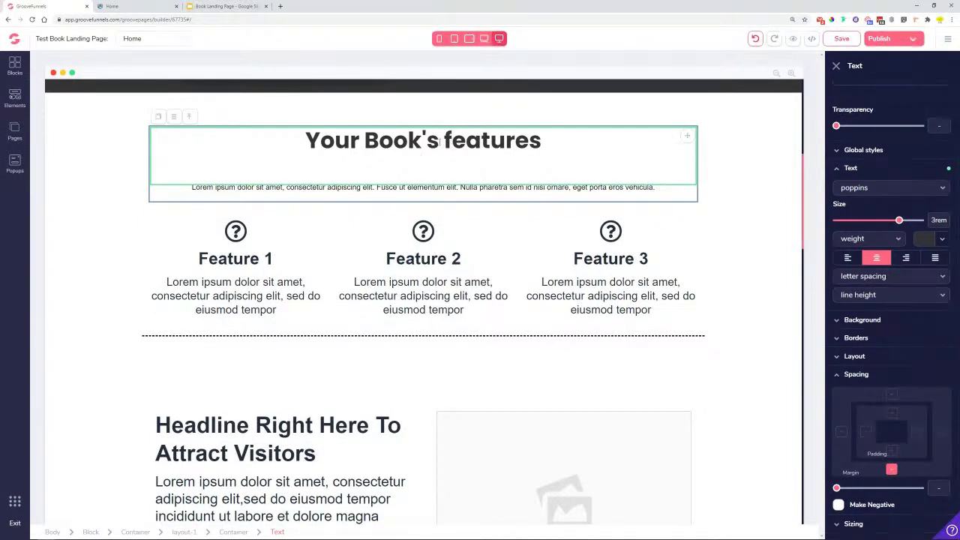
left_click(426, 187)
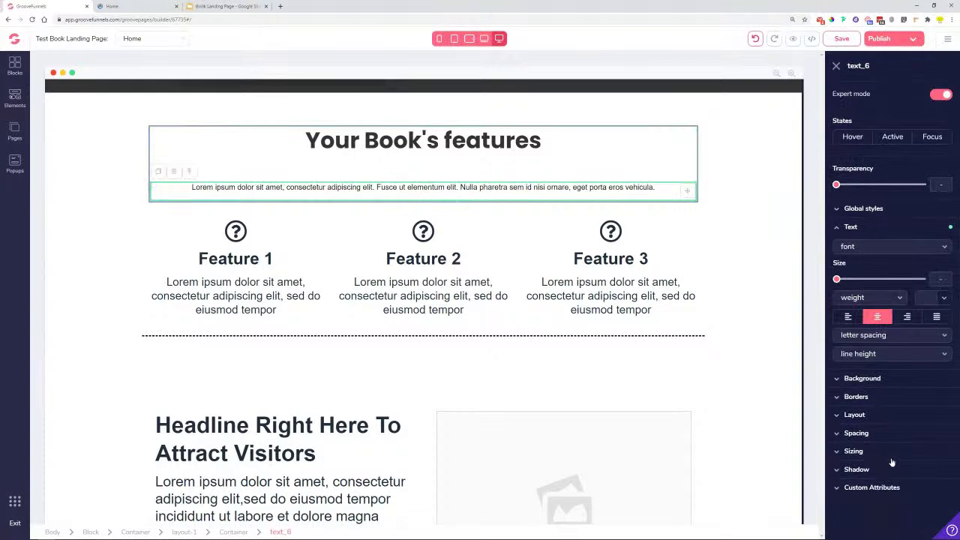
left_click(191, 130)
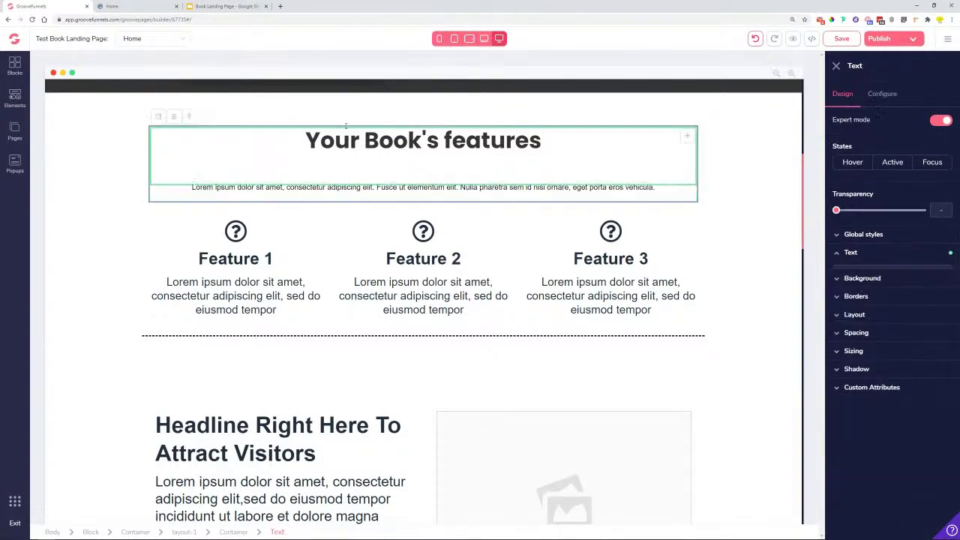
left_click(189, 117)
left_click(872, 341)
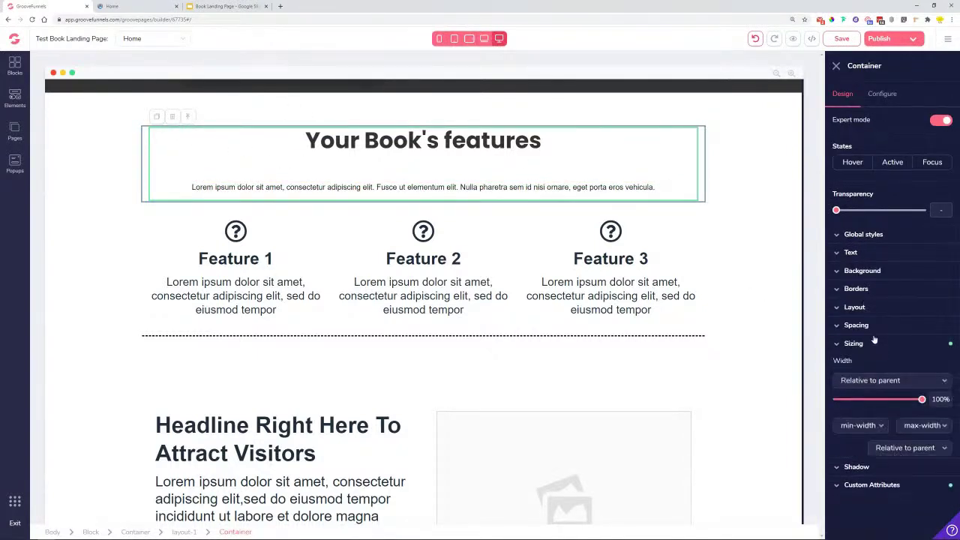
left_click(873, 342)
left_click(872, 326)
left_click(872, 327)
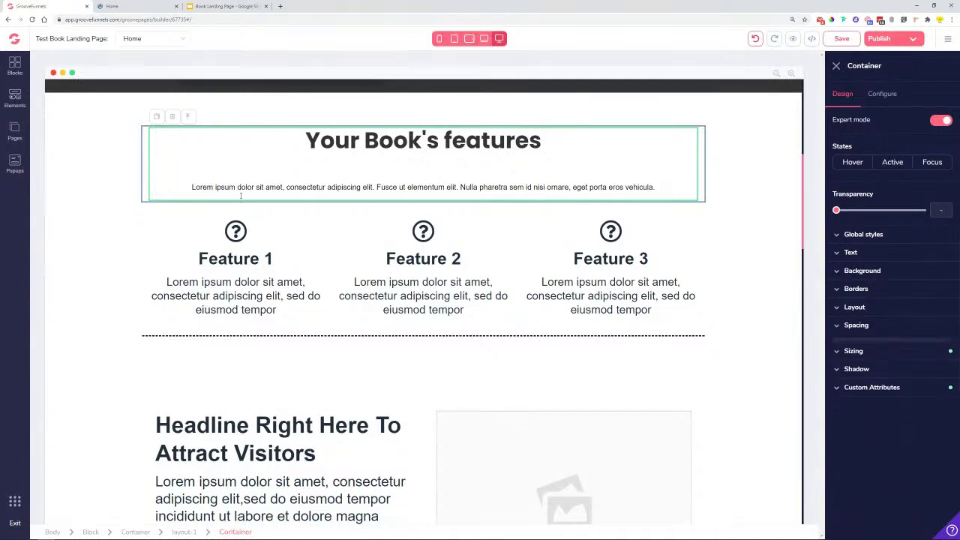
left_click(91, 184)
left_click(272, 237)
left_click(313, 158)
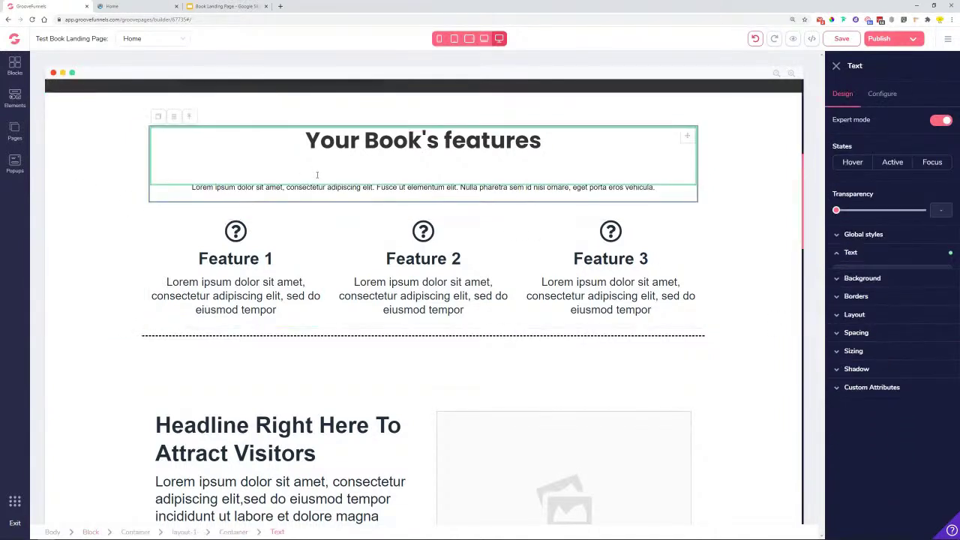
left_click(361, 172)
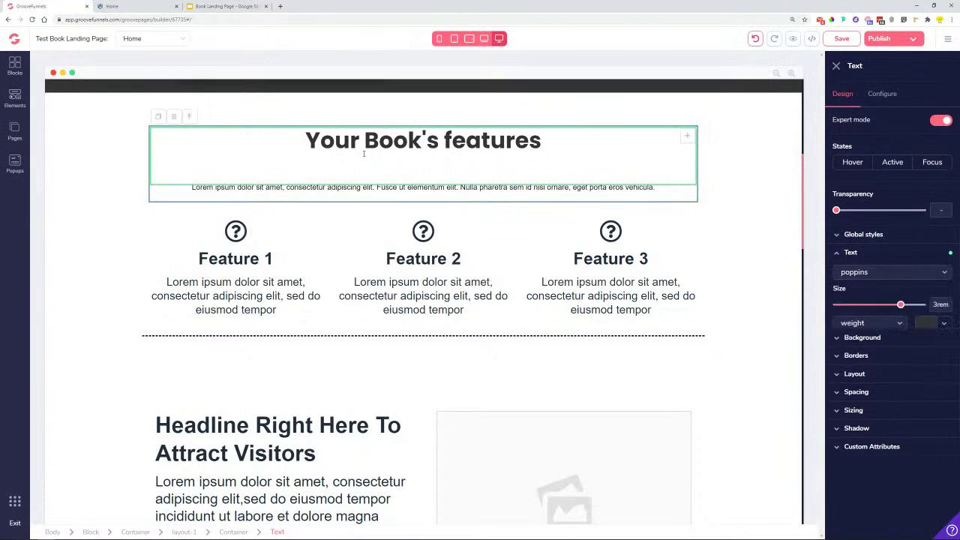
Set the description paragraph's font to Poppins.
left_click(434, 191)
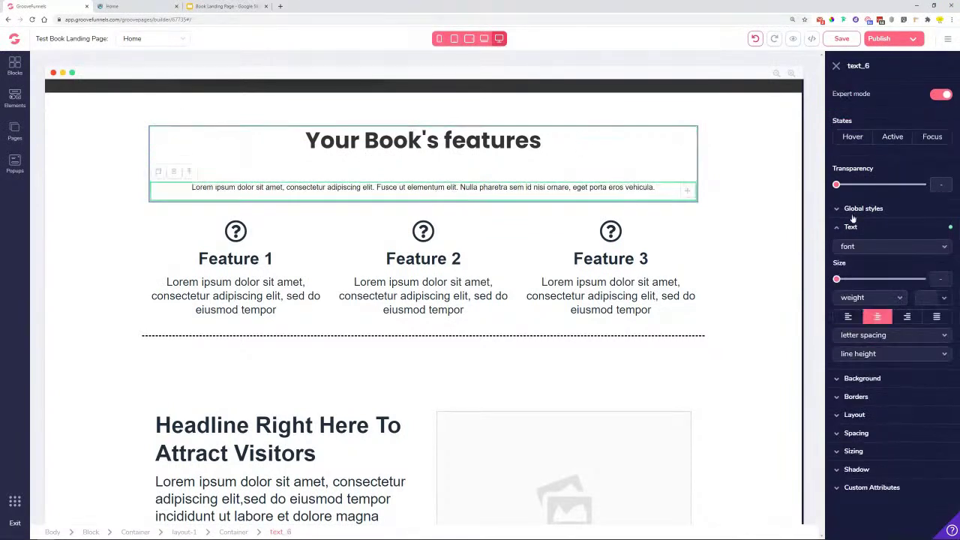
left_click(878, 252)
left_click(862, 393)
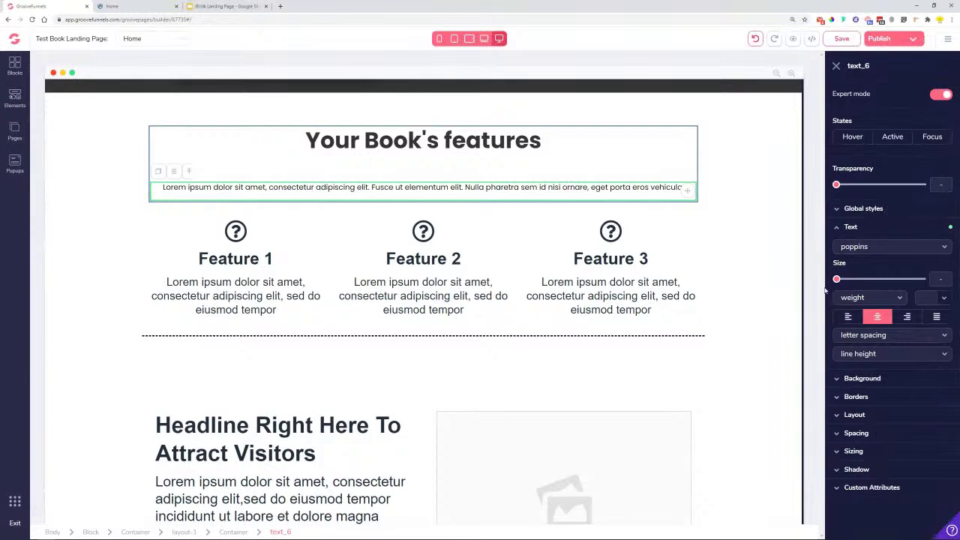
Set the description paragraph's text color to the grey shade #78889B.
left_click(945, 299)
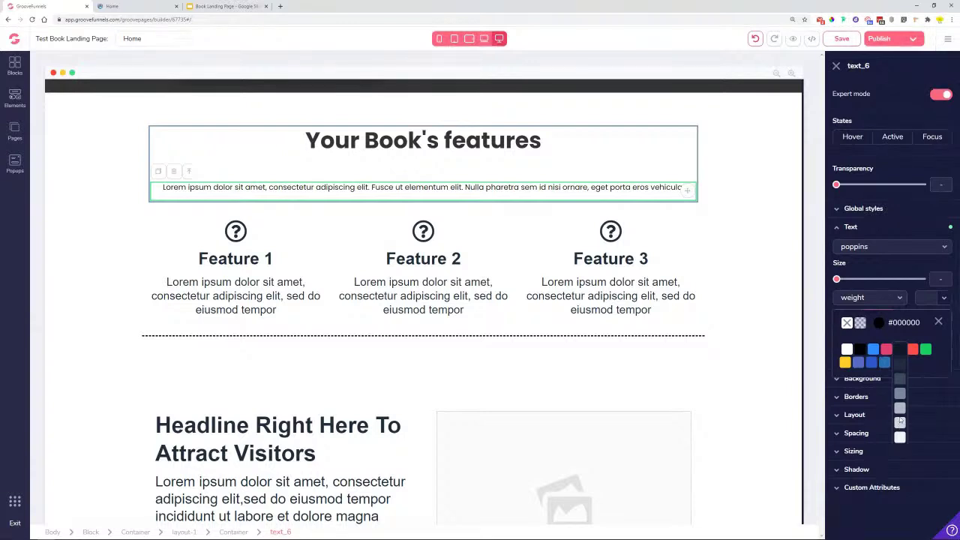
left_click(900, 410)
mouse_move(901, 385)
left_click(901, 394)
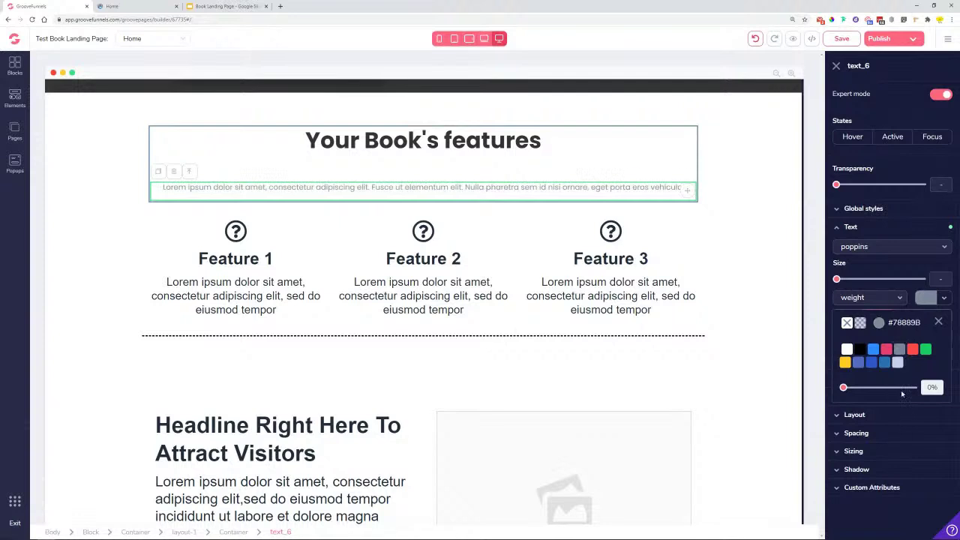
mouse_move(900, 391)
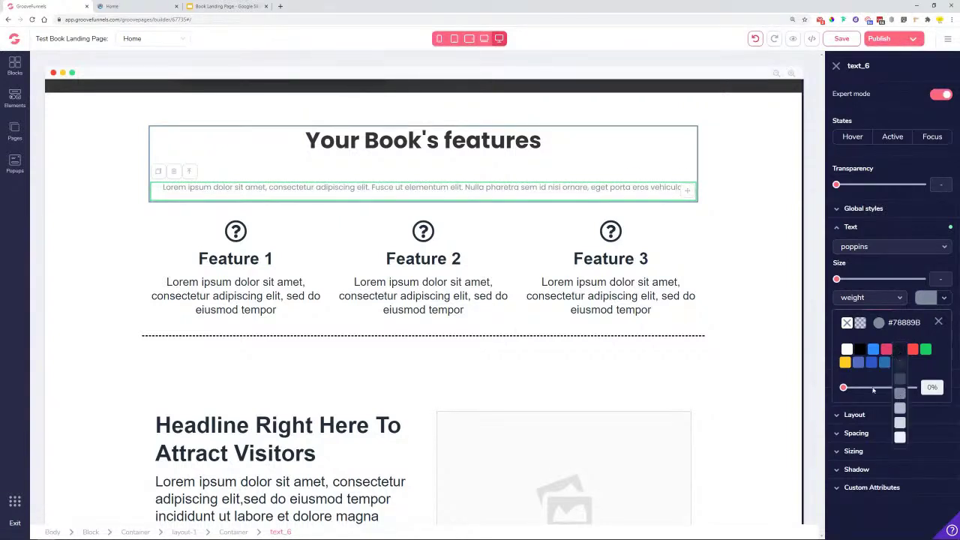
left_click(119, 218)
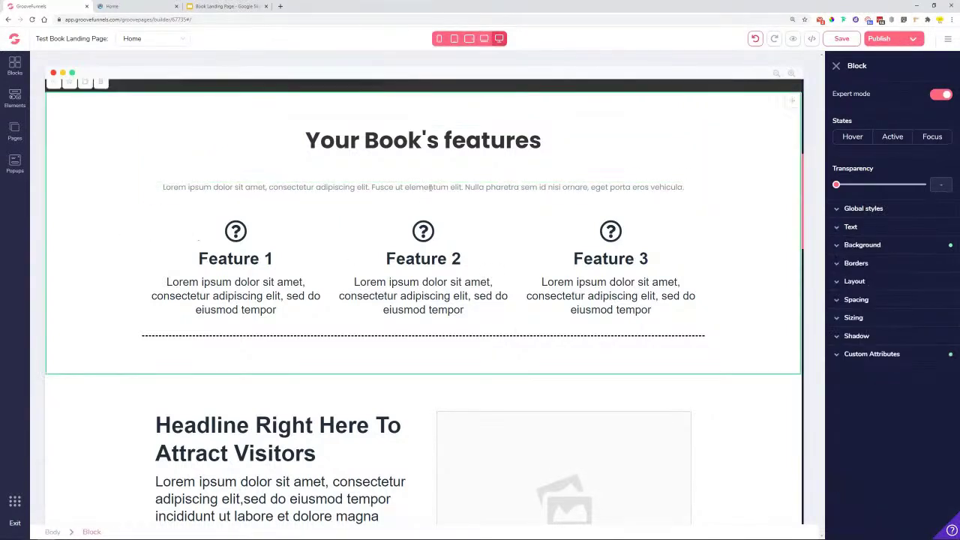
Try to close the gap below the "Your Book's features" heading by adjusting its bottom margin and padding.
left_click(429, 187)
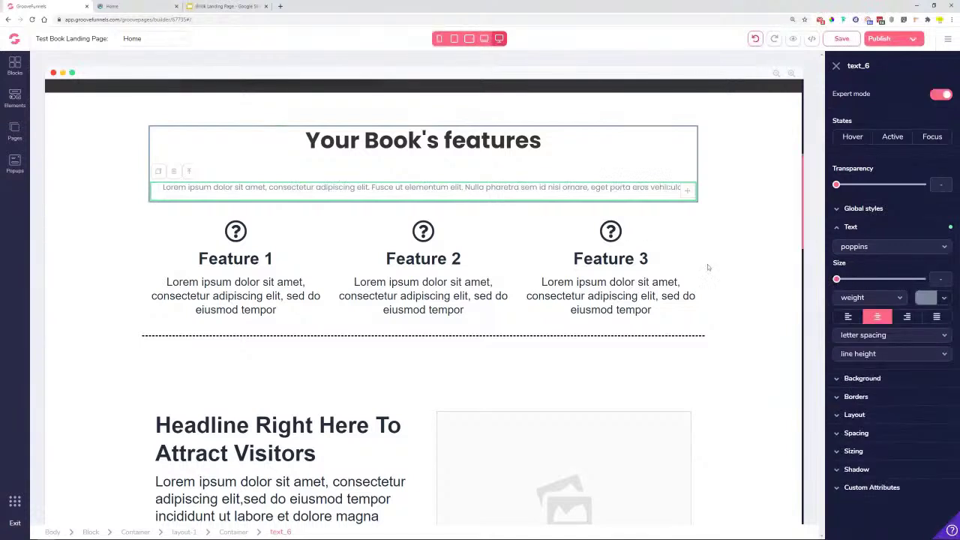
left_click(402, 178)
left_click(865, 459)
scroll(870, 461, "down", 2)
left_click(891, 469)
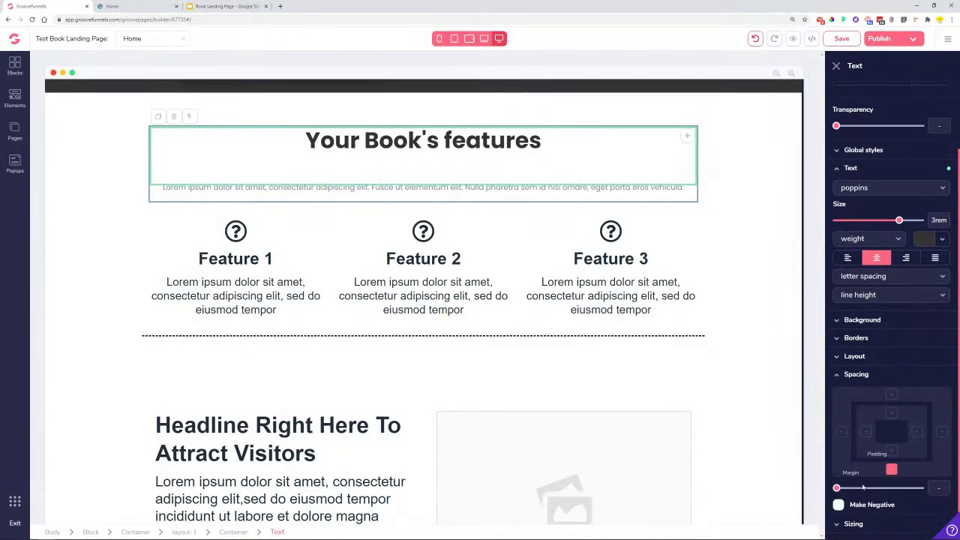
left_click_drag(837, 488, 889, 488)
left_click(891, 451)
left_click_drag(837, 488, 778, 498)
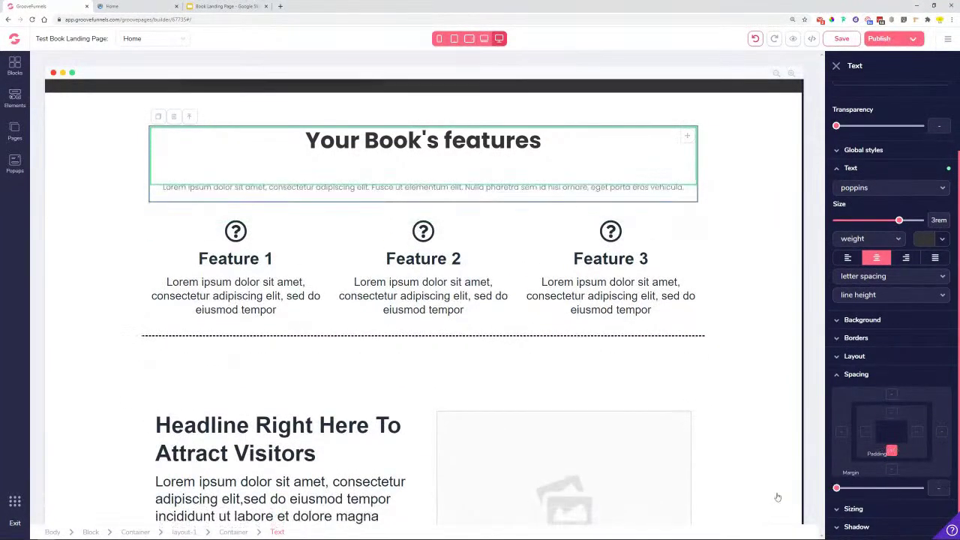
left_click(891, 411)
left_click(855, 374)
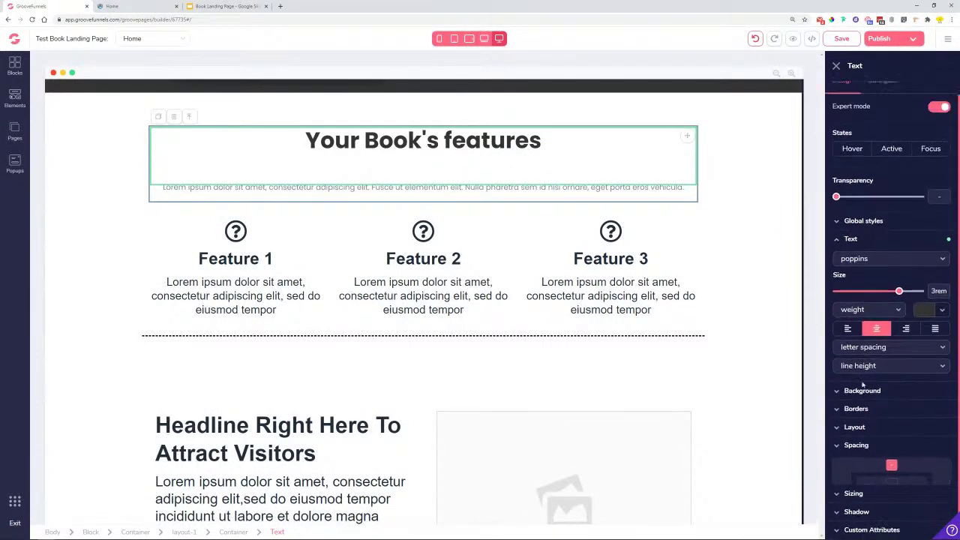
Try to close the gap above the description paragraph through its own spacing settings.
left_click(413, 188)
left_click(862, 435)
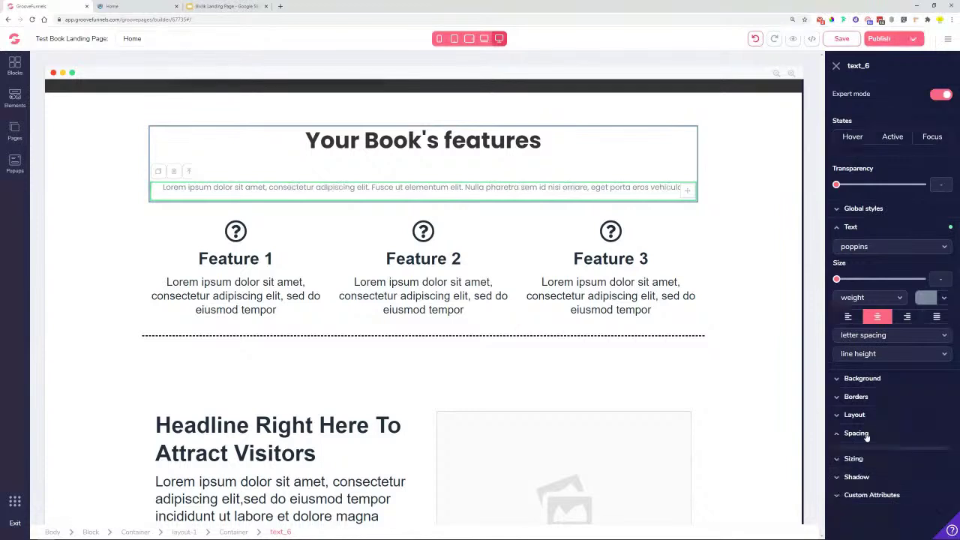
scroll(862, 450, "down", 2)
mouse_move(838, 462)
left_mouse_down()
mouse_move(859, 469)
mouse_move(836, 469)
left_mouse_up()
left_click(536, 141)
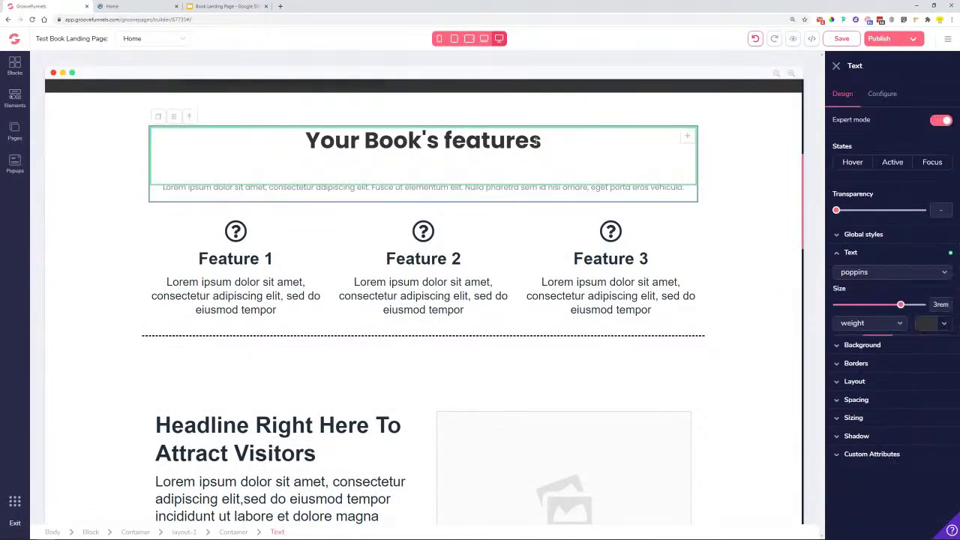
left_click(474, 186)
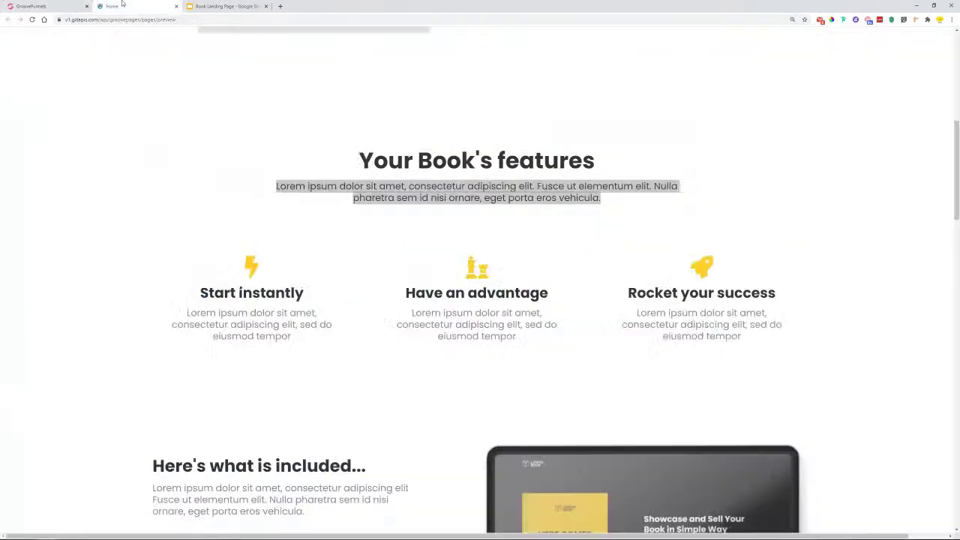
Copy the first feature title "Start instantly" from the reference preview and return to the page builder.
left_click(131, 6)
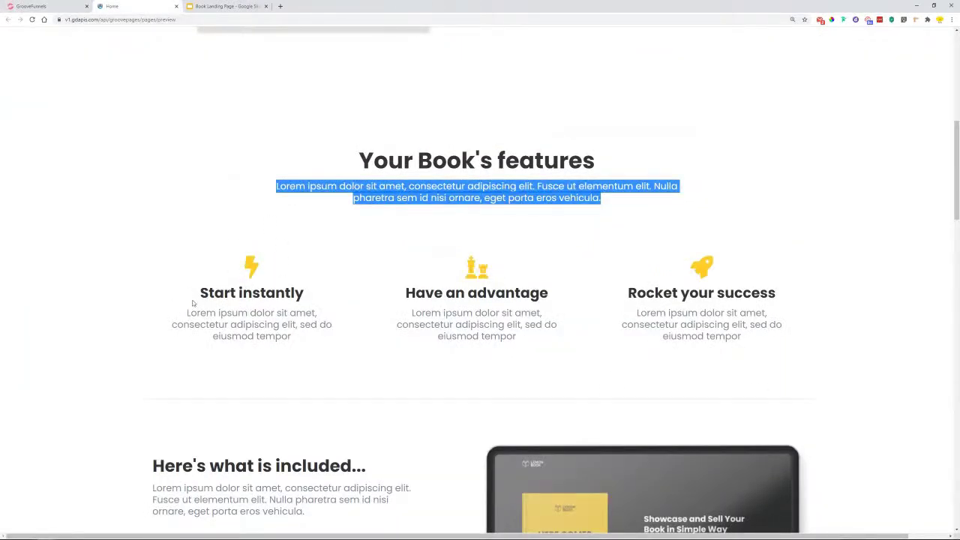
left_click_drag(200, 293, 299, 293)
right_click(299, 294)
left_click(318, 301)
left_click(26, 6)
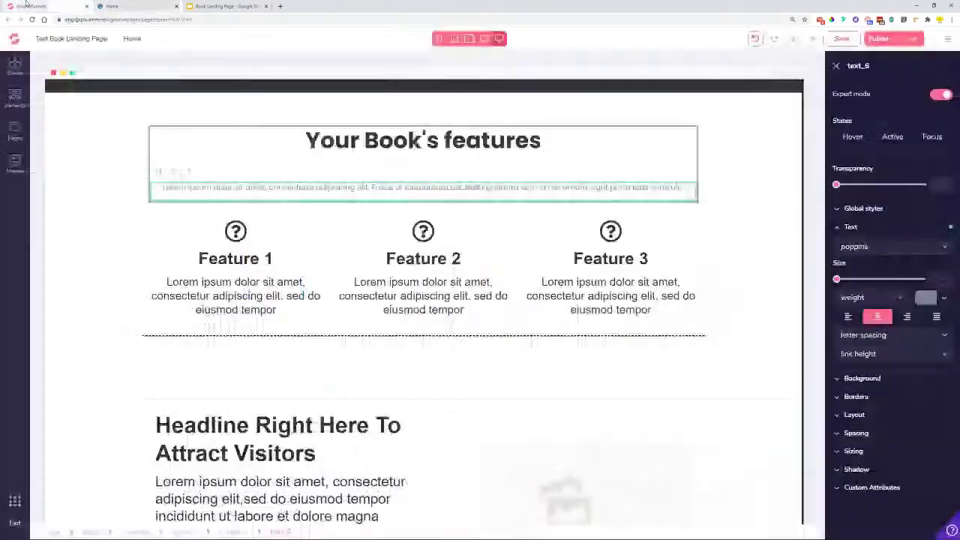
Replace the "Feature 1" title with the copied text "Start instantly".
left_click(222, 258)
double_click(222, 259)
right_click(223, 258)
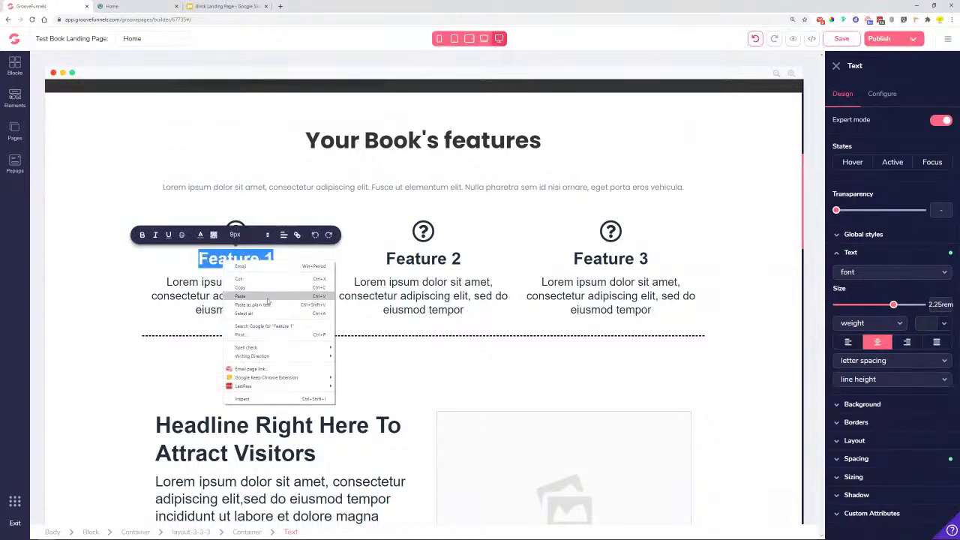
left_click(314, 303)
Delete the empty trailing lines after the "Start instantly" title and the "Your Book's features" heading.
left_click(287, 260)
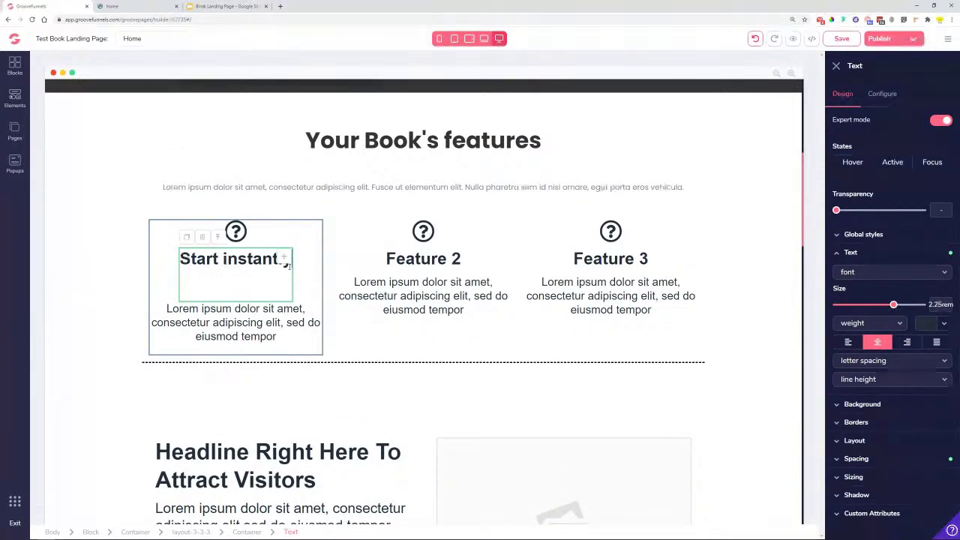
key("Delete")
left_click(550, 144)
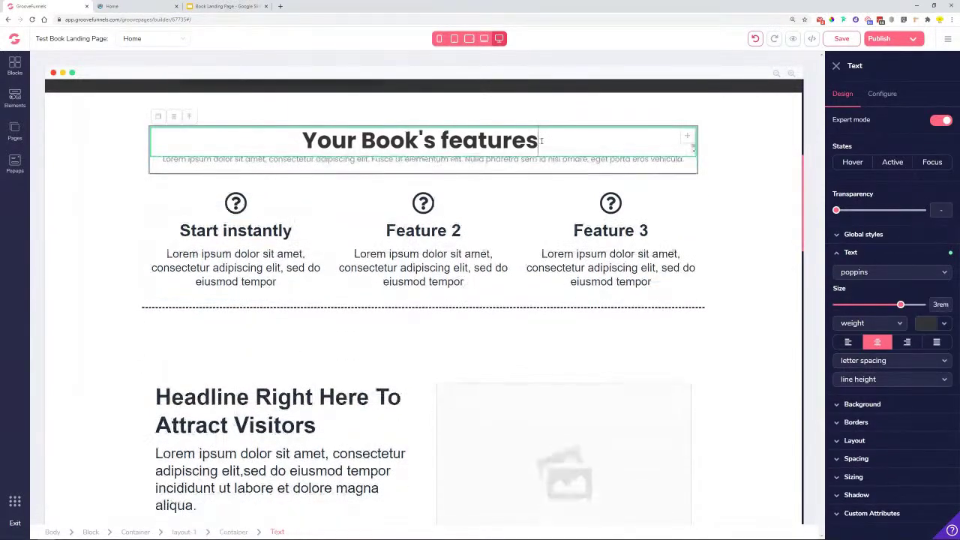
Restore the space below the "Your Book's features" heading by adding a line break at its end and removing it.
left_click(534, 140)
key("Return")
key("BackSpace")
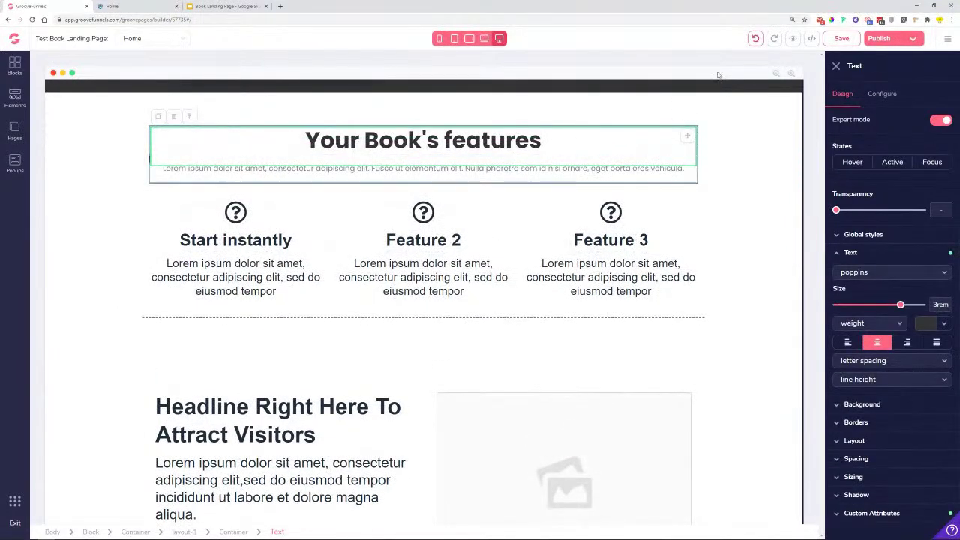
Set the font of the "Start instantly" feature title to poppins.
left_click(223, 241)
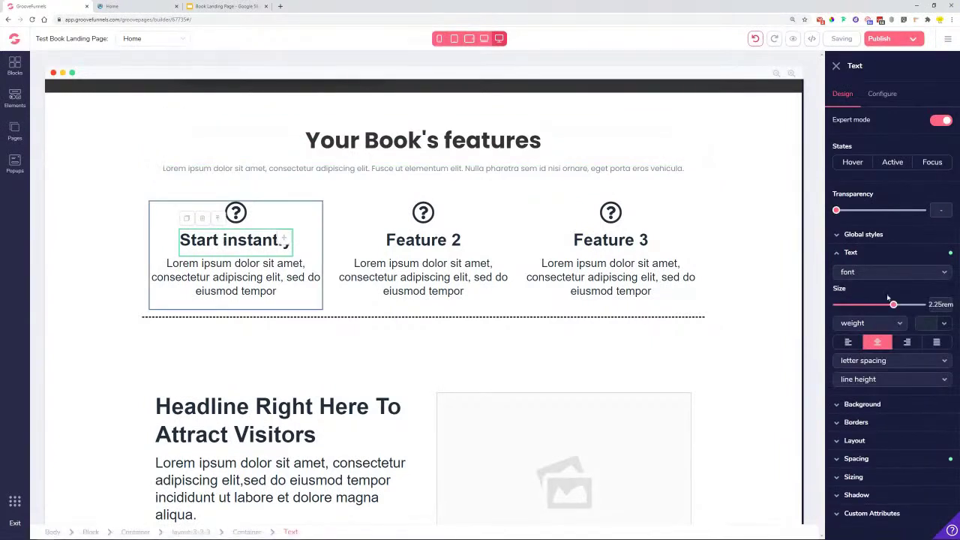
left_click(898, 271)
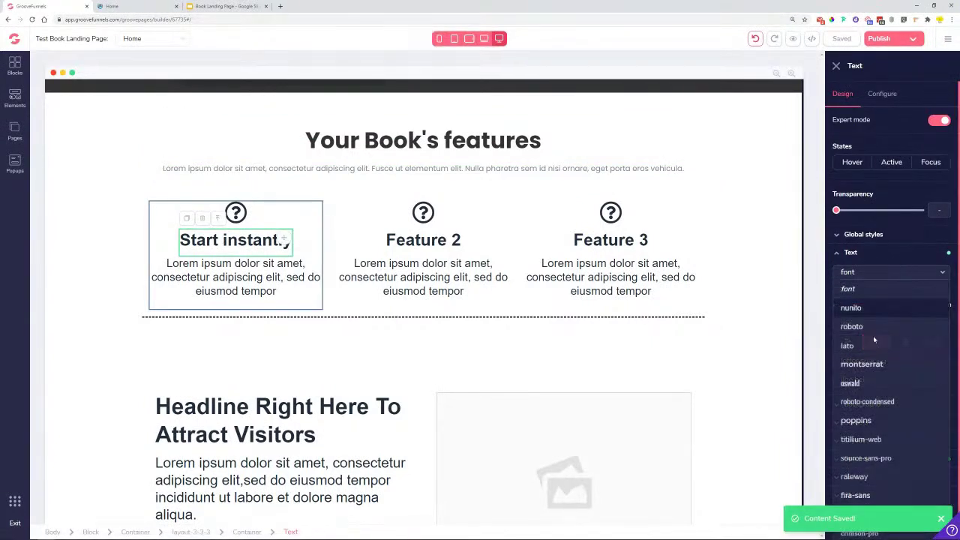
left_click(855, 422)
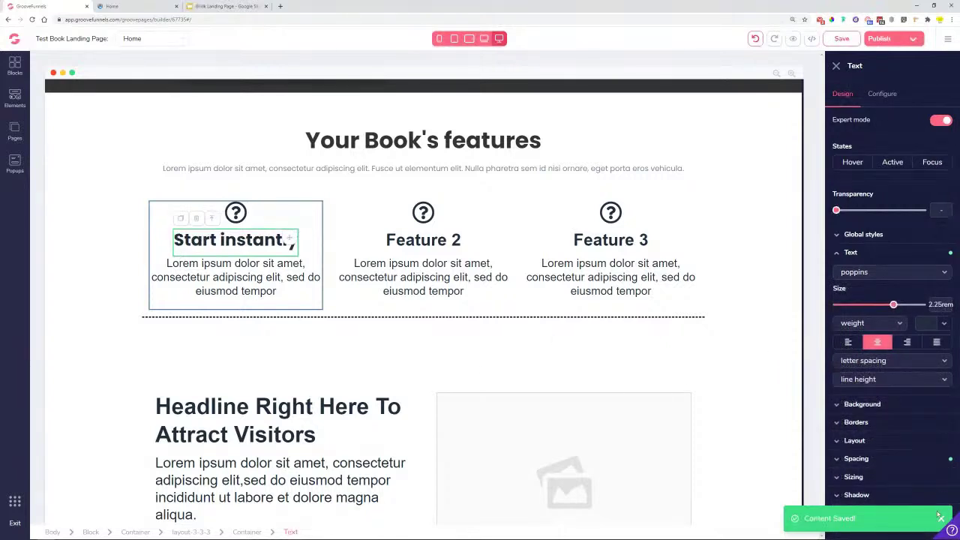
Set the "Start instantly" title's text colour to #333333 and reduce its size to 1.875rem.
left_click(944, 323)
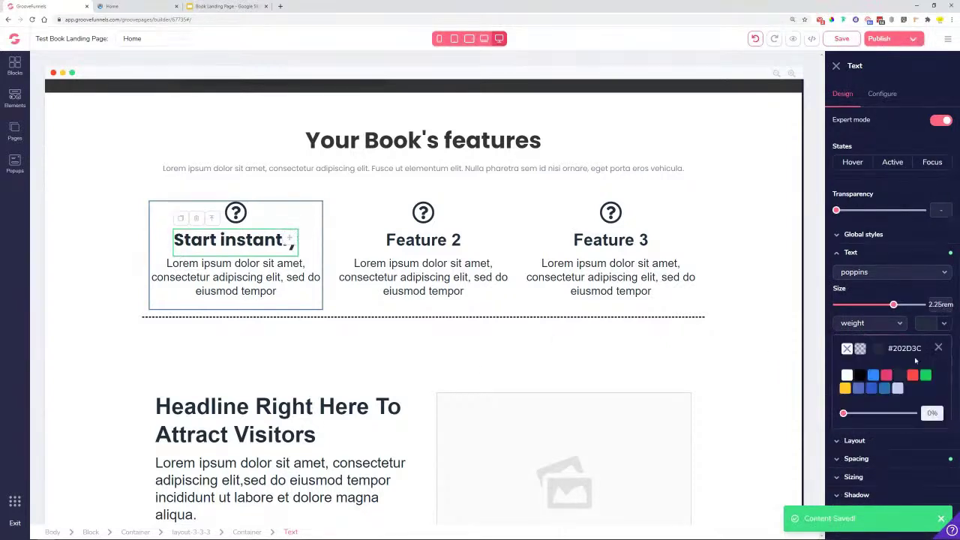
left_click(882, 349)
left_click(885, 478)
left_click_drag(896, 477, 868, 480)
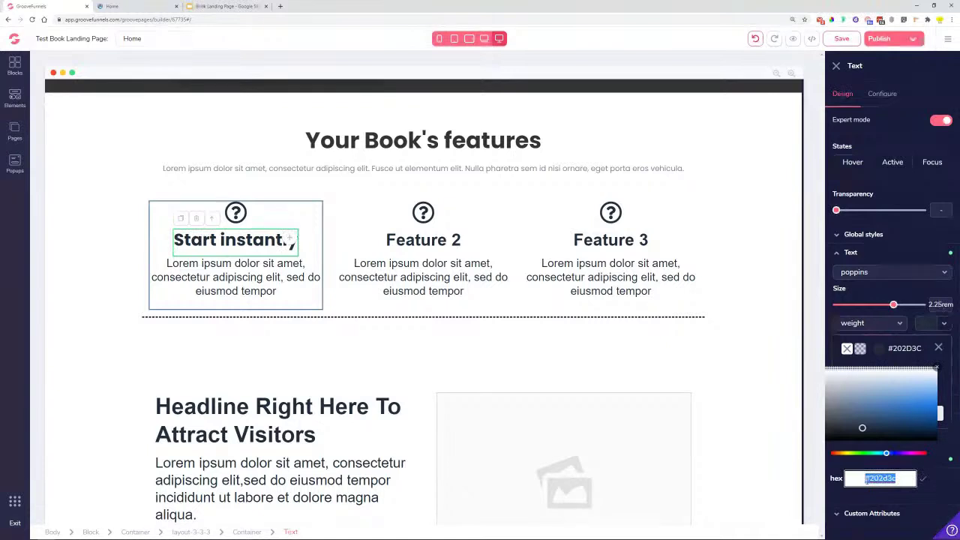
type("#333333")
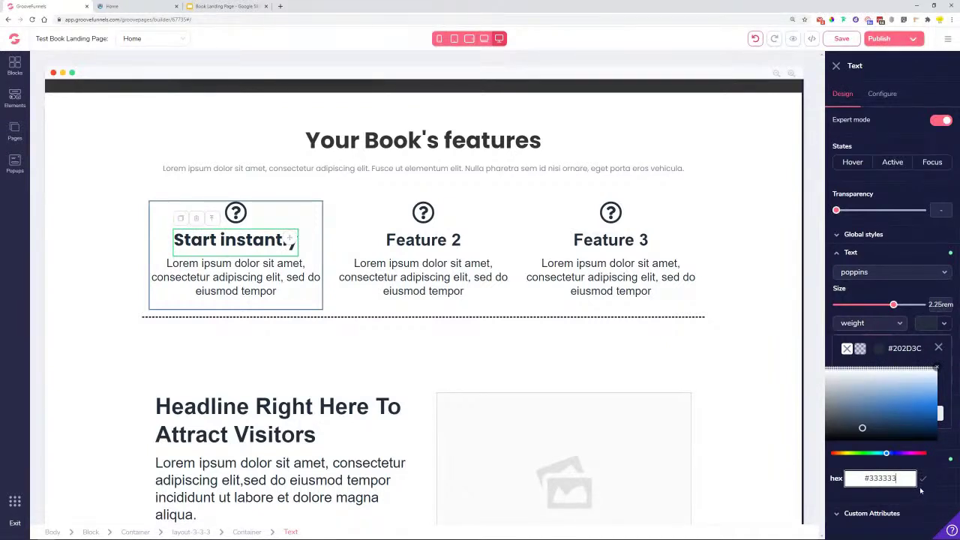
left_click(939, 349)
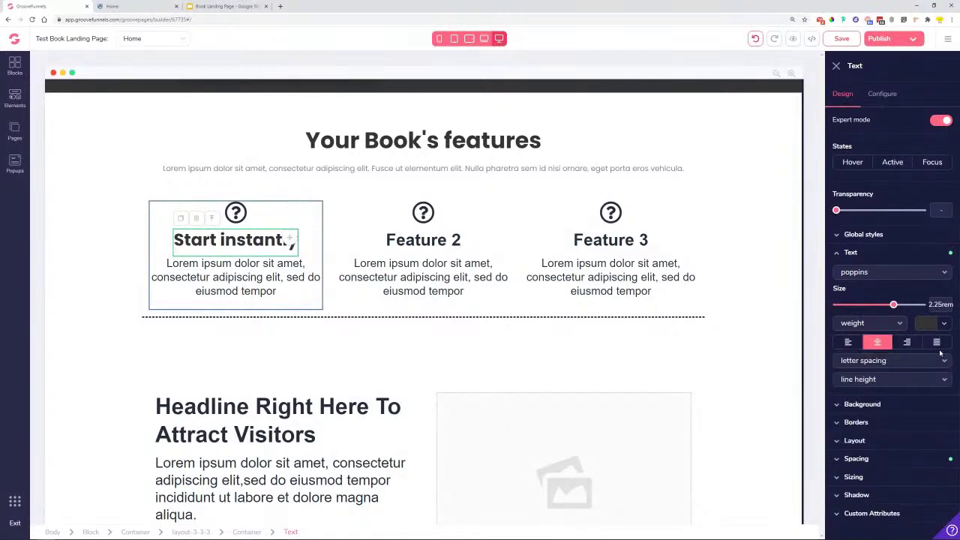
left_click_drag(892, 309, 887, 308)
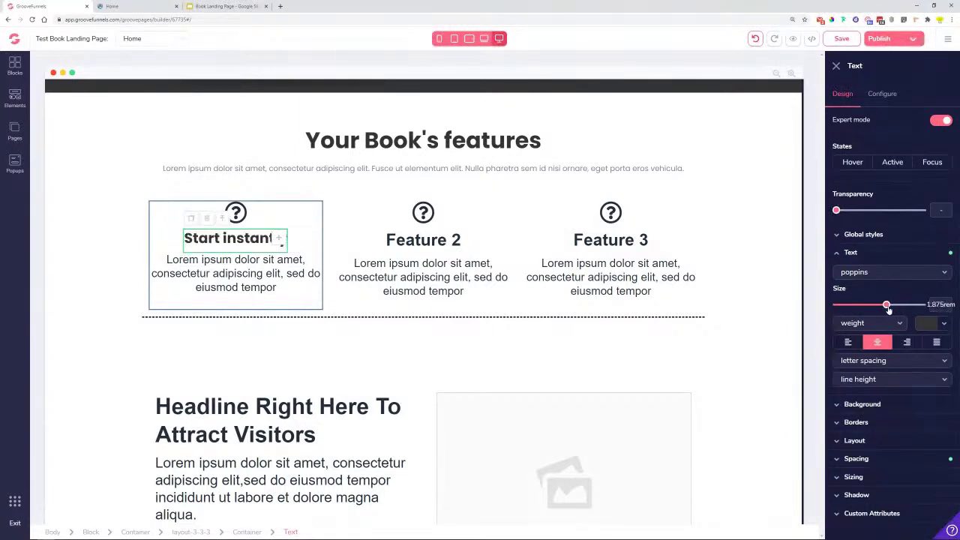
Save the "Start instantly" title's formatting as a new global style named "Feature title".
left_click(872, 234)
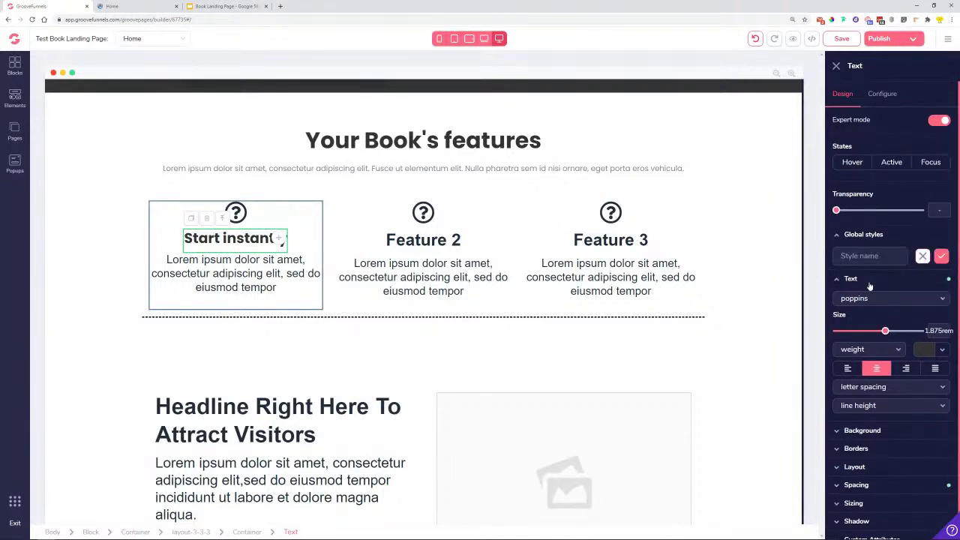
left_click(867, 256)
type("Fet")
type("ature")
type(" title")
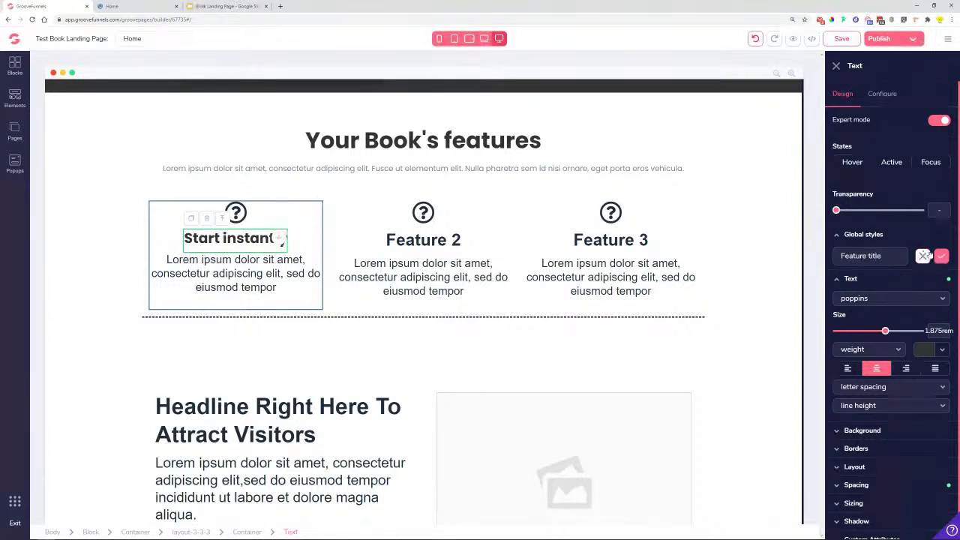
key("Return")
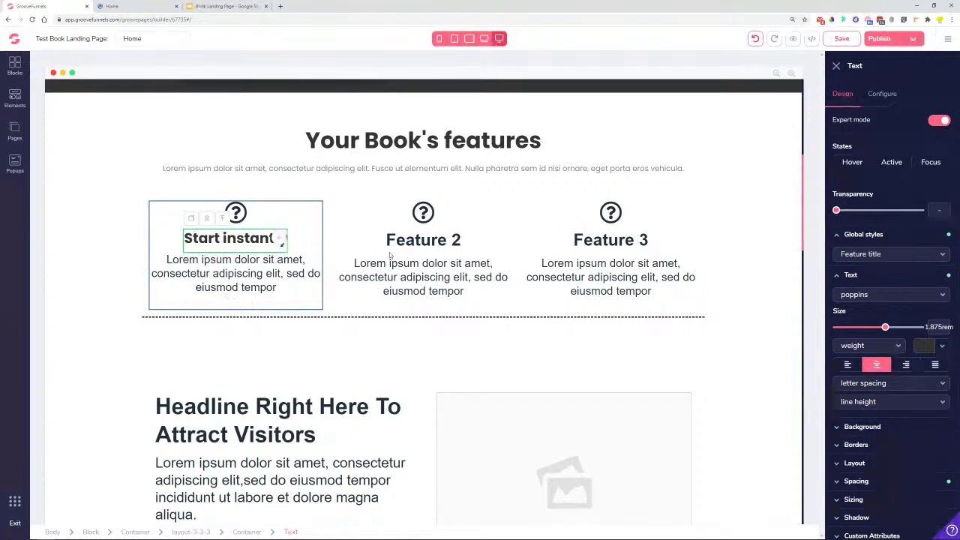
Apply the "Feature title" global style to the "Feature 2" title.
left_click(418, 238)
left_click(892, 239)
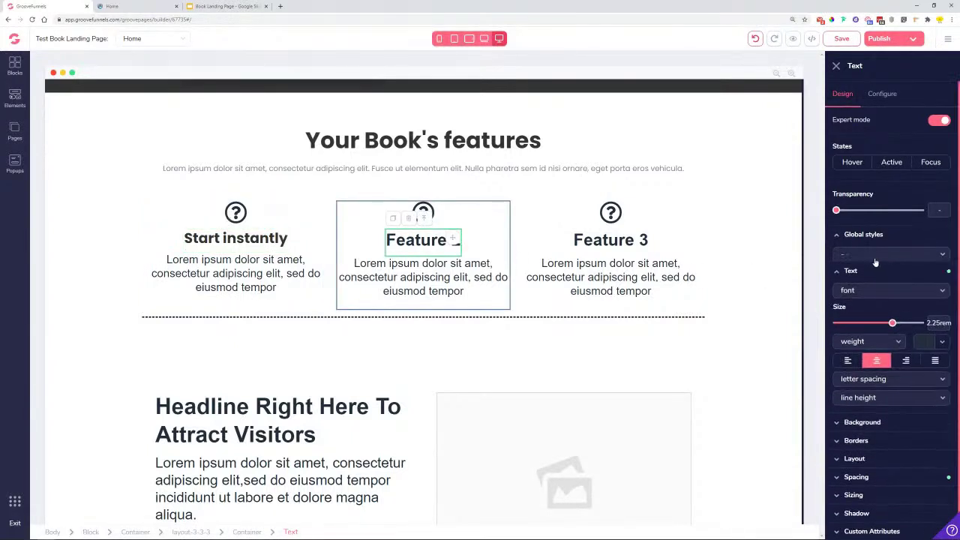
left_click(891, 255)
left_click(876, 294)
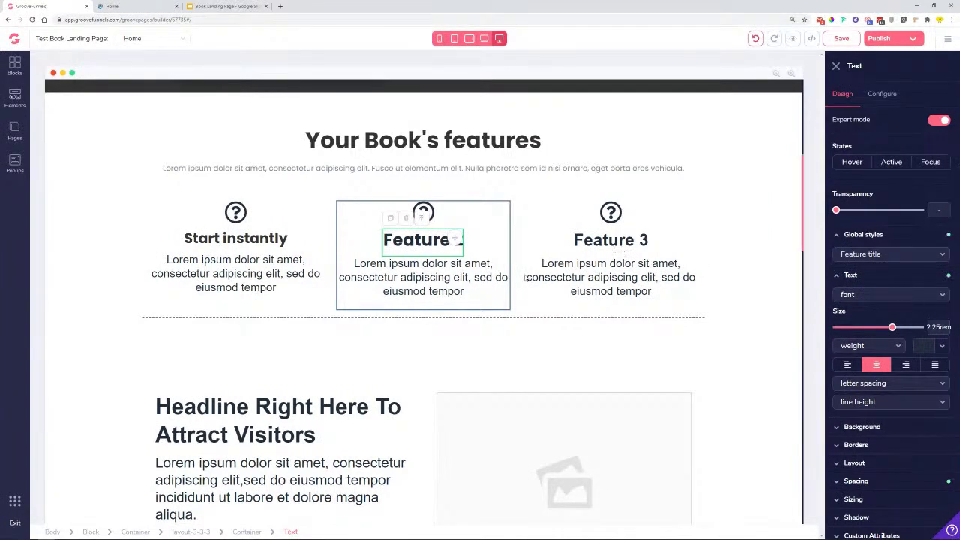
Set the "Feature 2" title's text colour to #333333 and reselect the title to refresh its applied style settings.
left_click(924, 345)
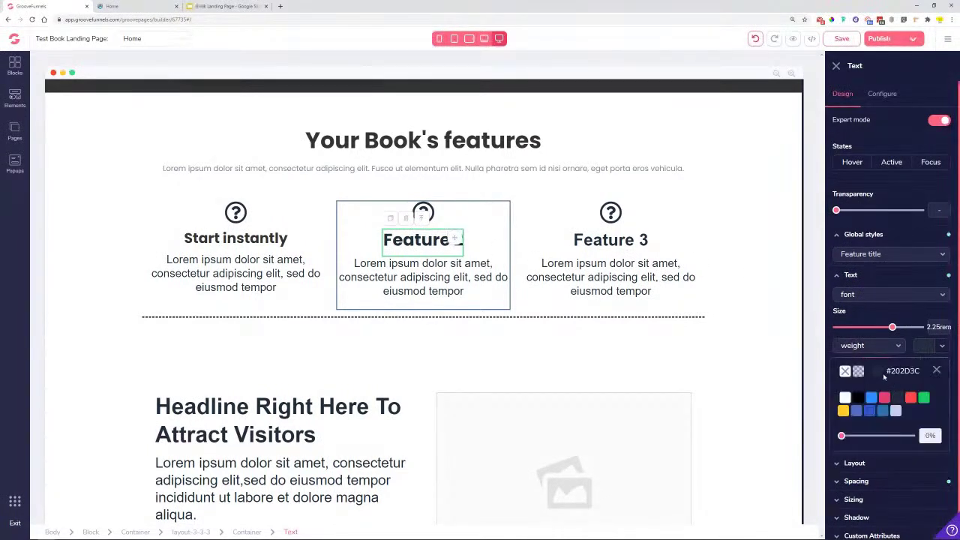
left_click(883, 375)
left_click_drag(894, 500, 861, 500)
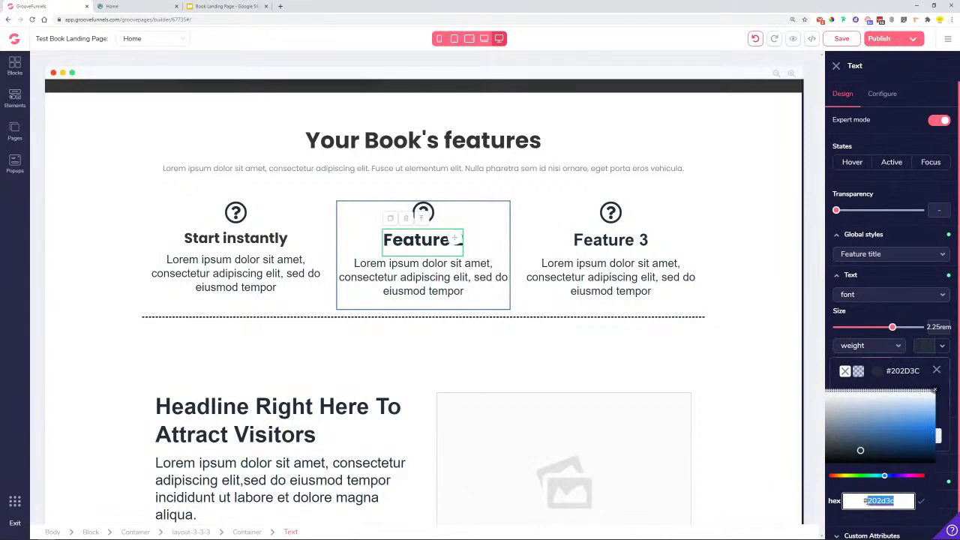
type("#333333")
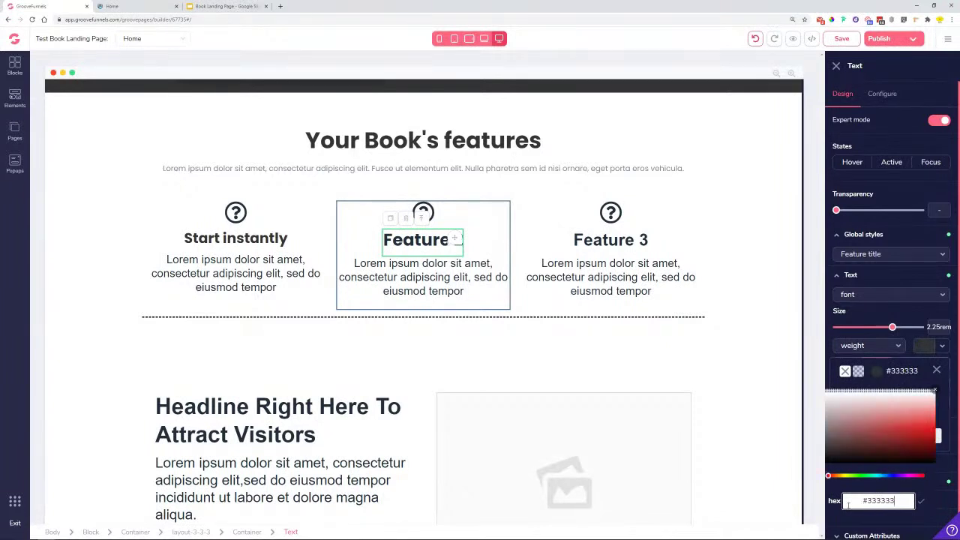
left_click(587, 242)
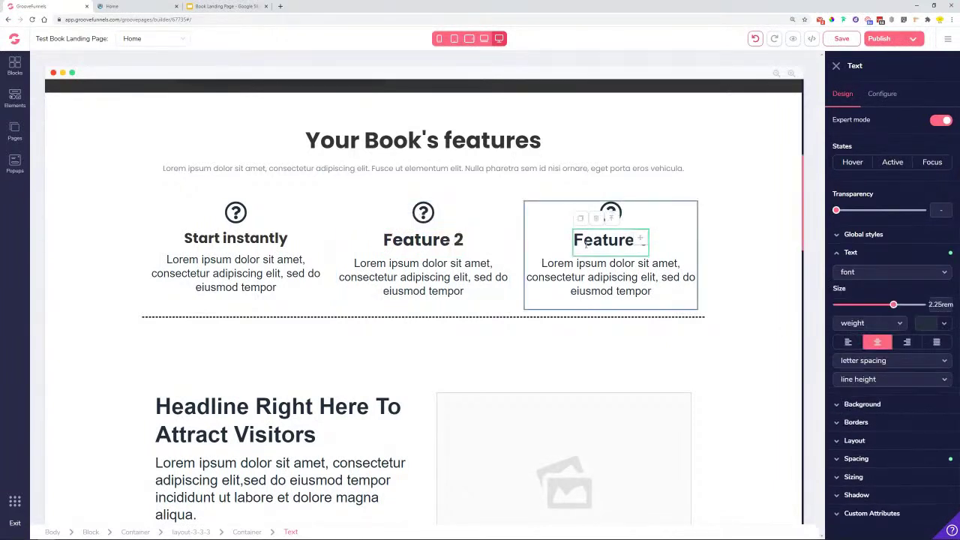
left_click(432, 231)
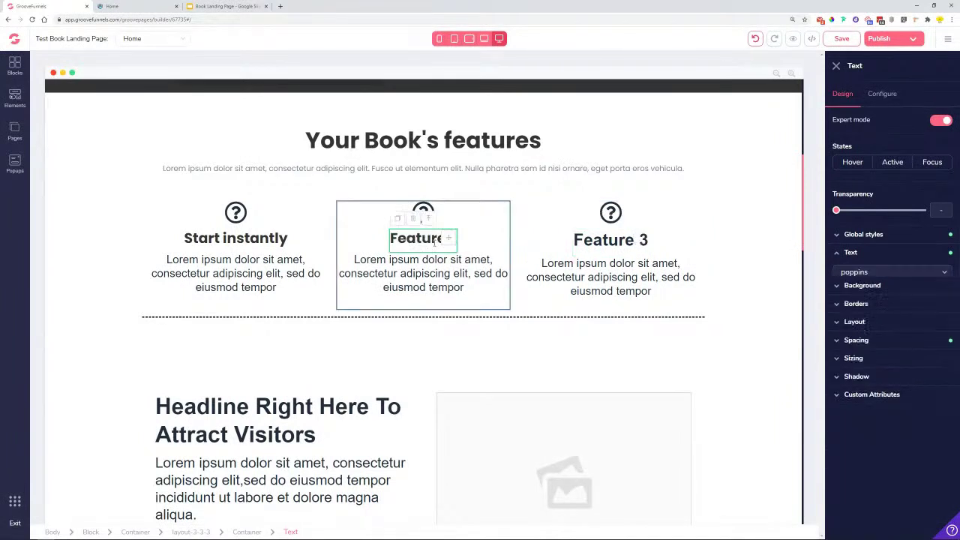
left_click(619, 242)
left_click(412, 238)
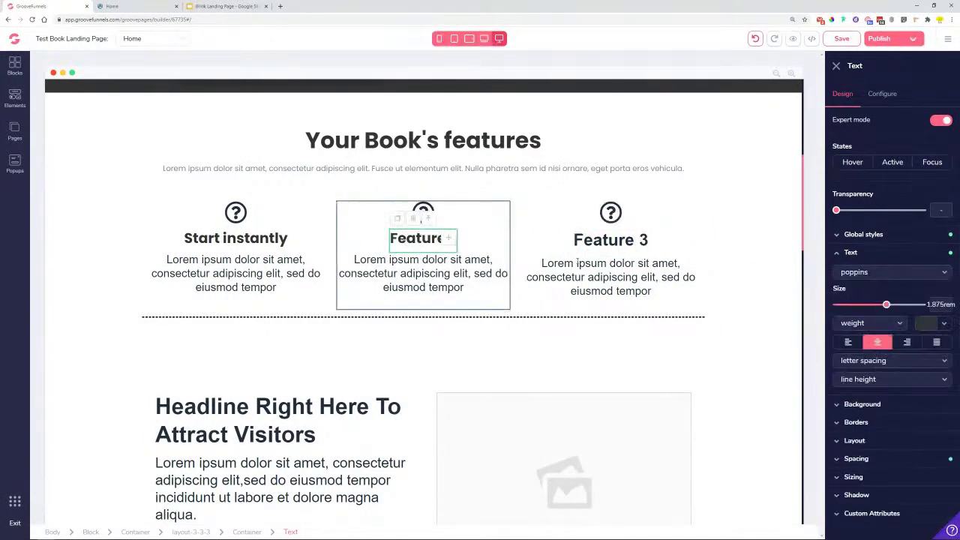
Apply the "Feature title" global style to the "Feature 3" title and check its text colour.
left_click(601, 245)
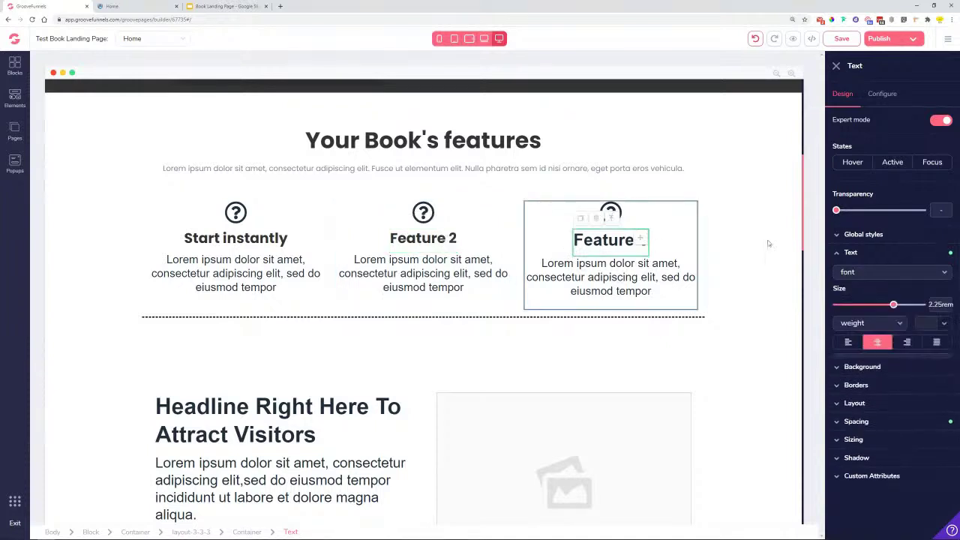
left_click(877, 236)
left_click(878, 255)
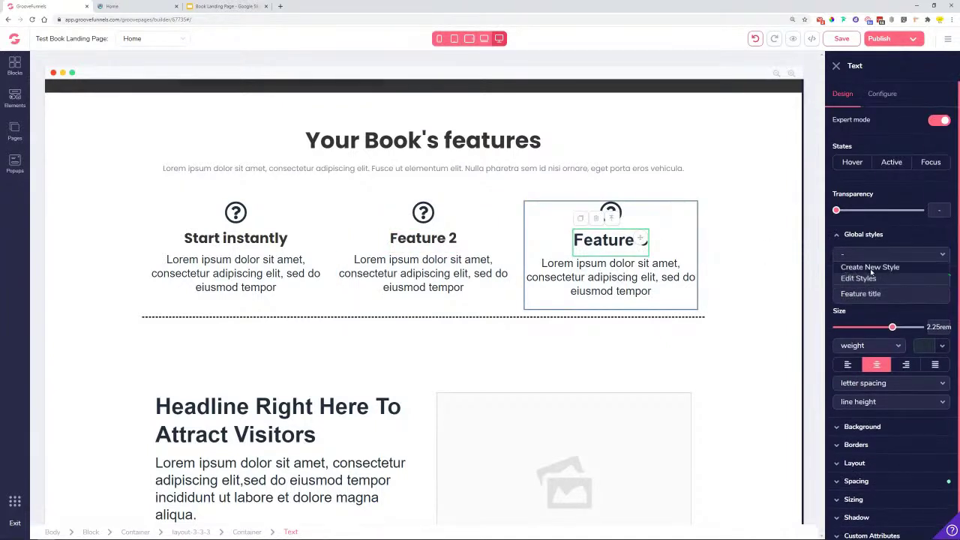
left_click(860, 293)
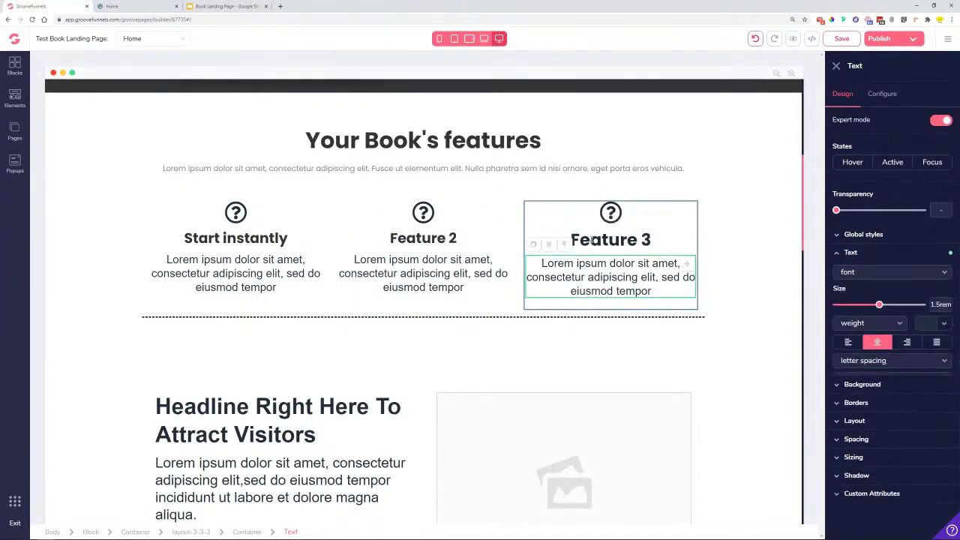
left_click(944, 324)
left_click(938, 348)
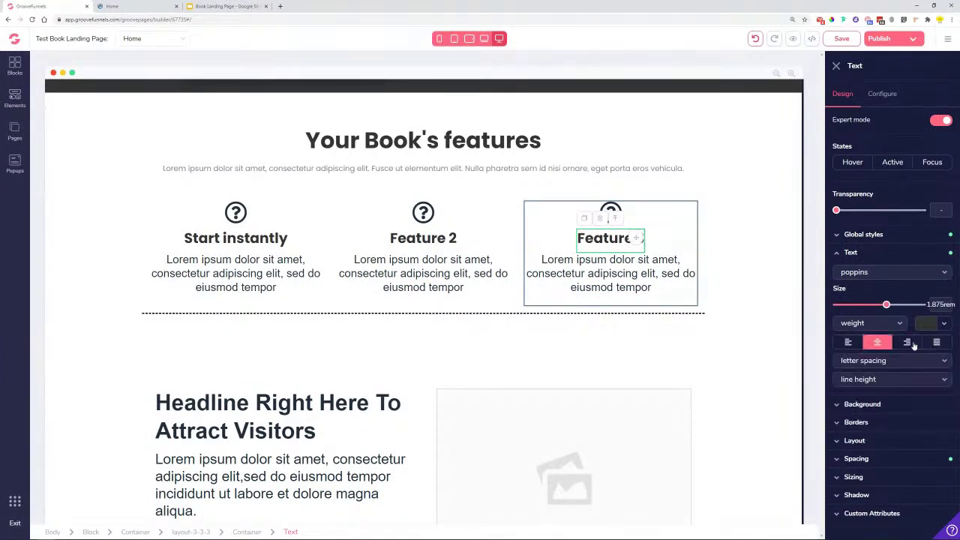
Set the description paragraph under "Start instantly" to the poppins font at a size of 1.125rem.
left_click(260, 259)
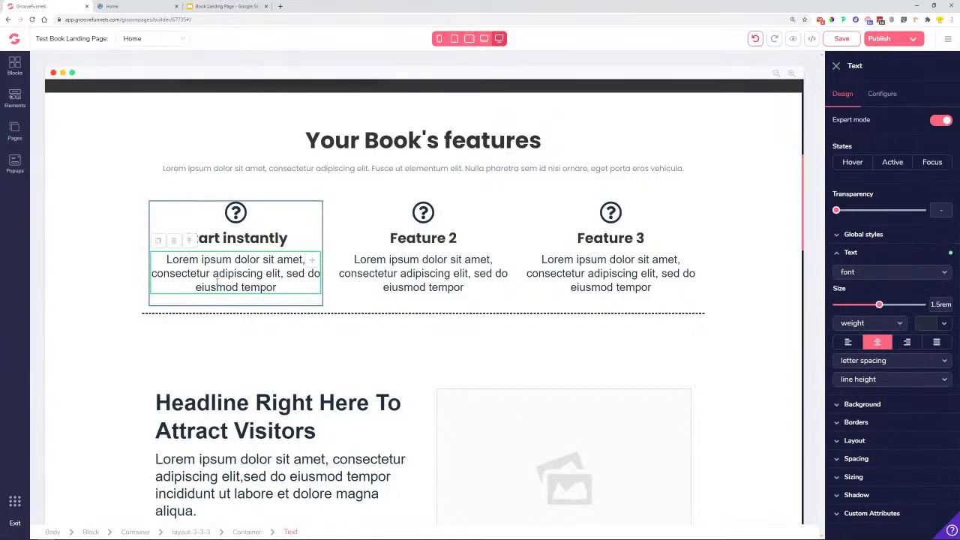
left_click(875, 274)
left_click(862, 421)
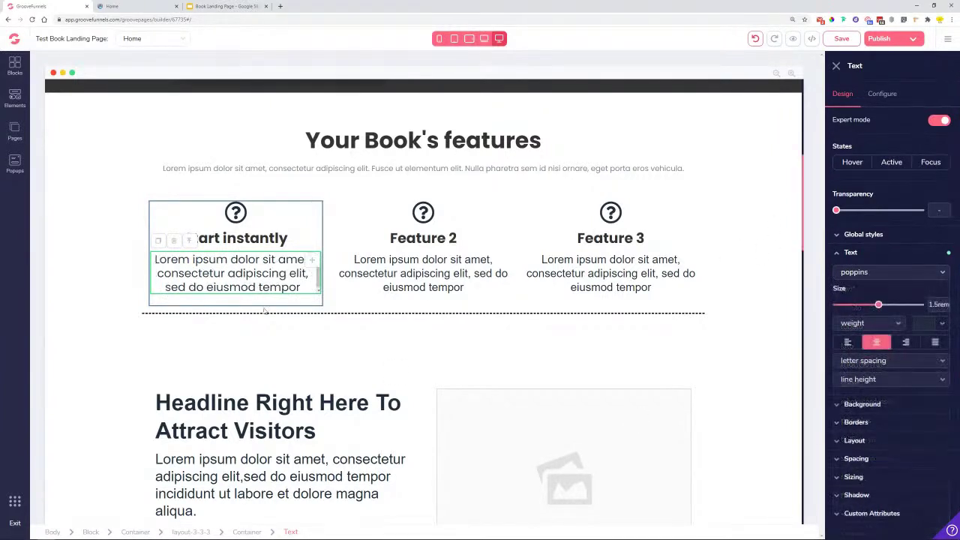
left_click_drag(880, 306, 865, 306)
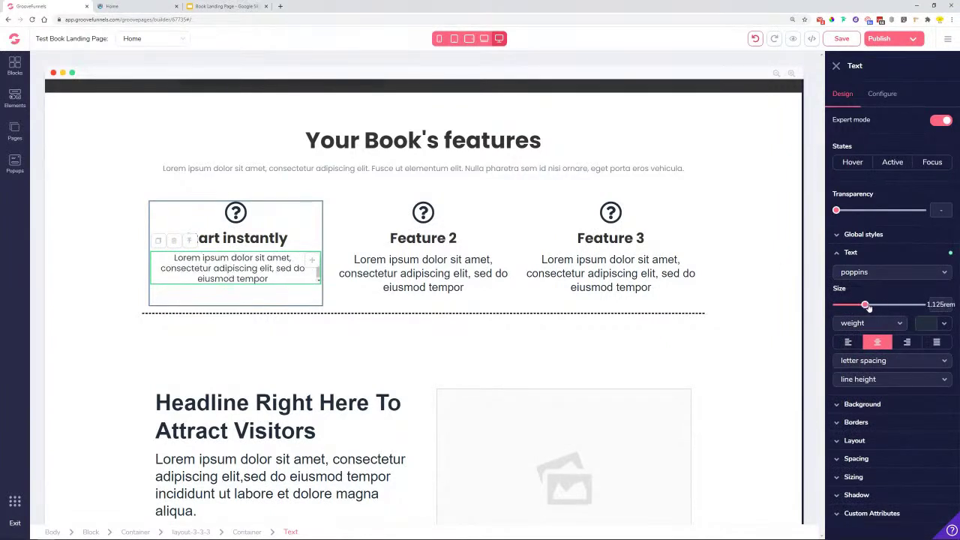
Try the grey shades #78889B and #394B56 as the text colour of the description under "Start instantly".
left_click(943, 324)
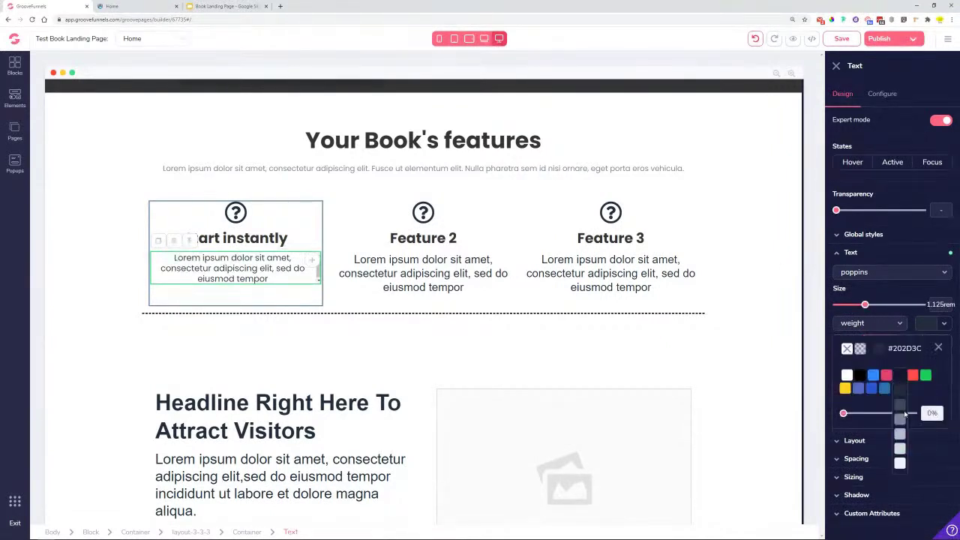
mouse_move(899, 383)
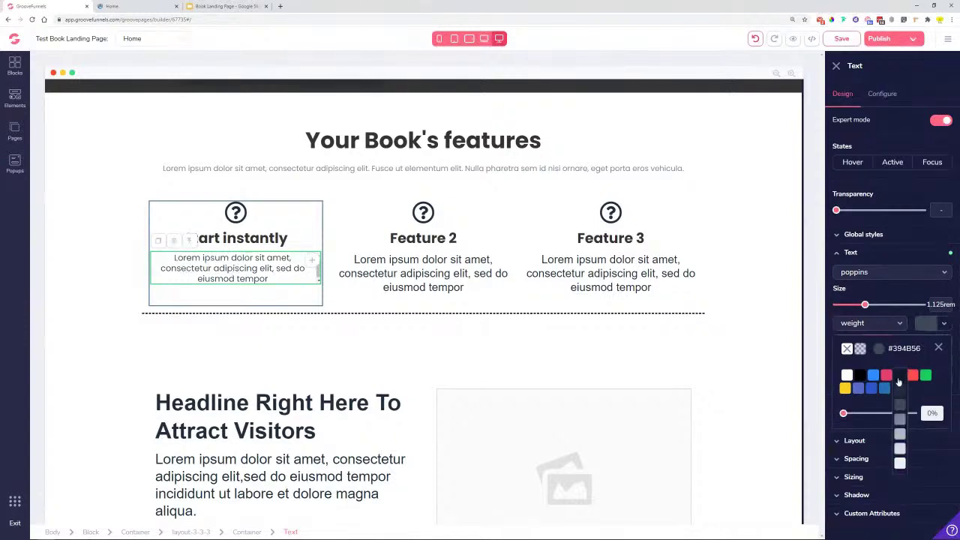
left_click(902, 418)
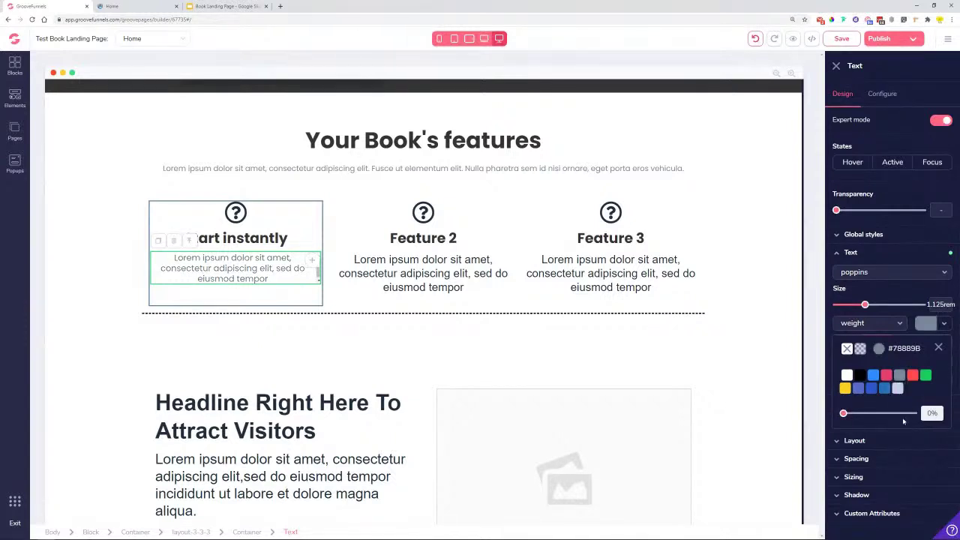
left_click(898, 375)
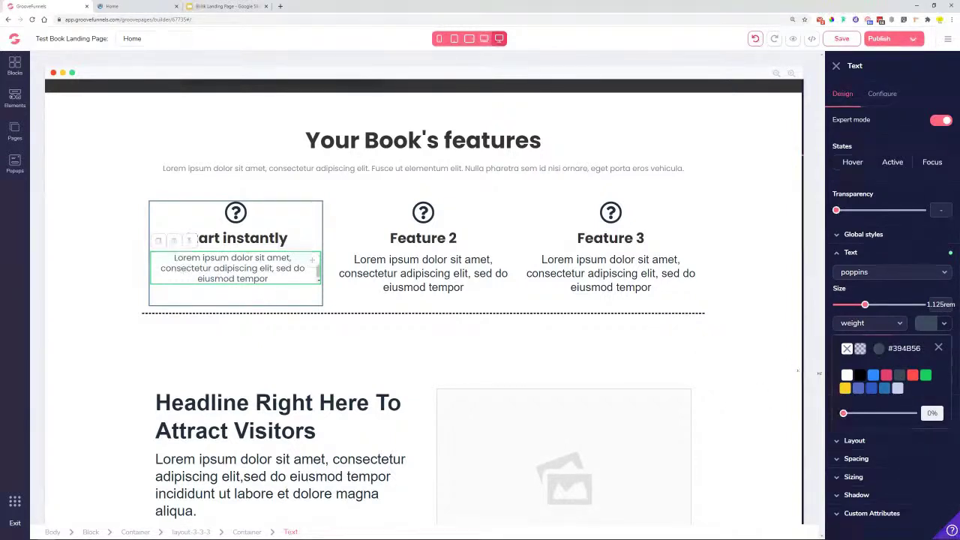
Check the feature description's colour in the reference preview and set the paragraph under "Start instantly" to #ADB7C2.
left_click(120, 6)
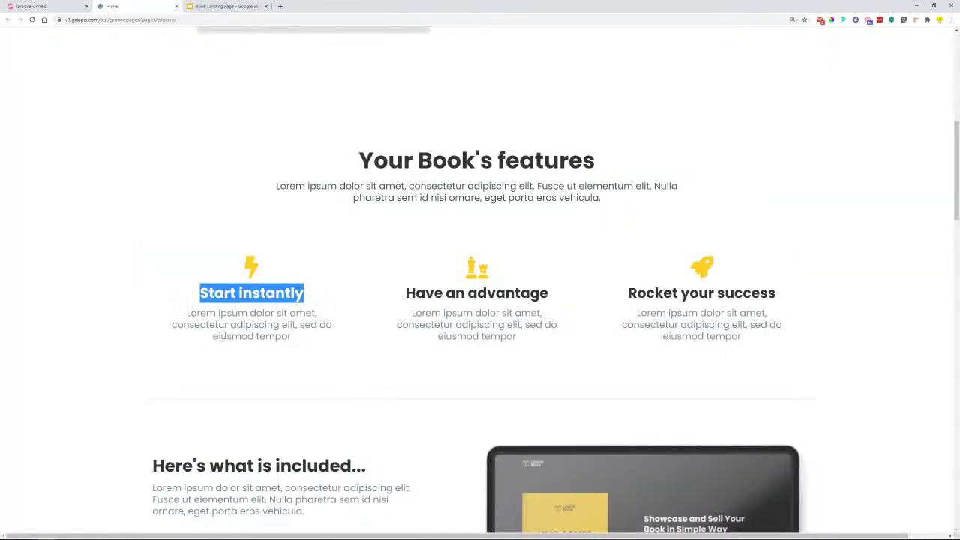
left_click(240, 337)
left_click(38, 6)
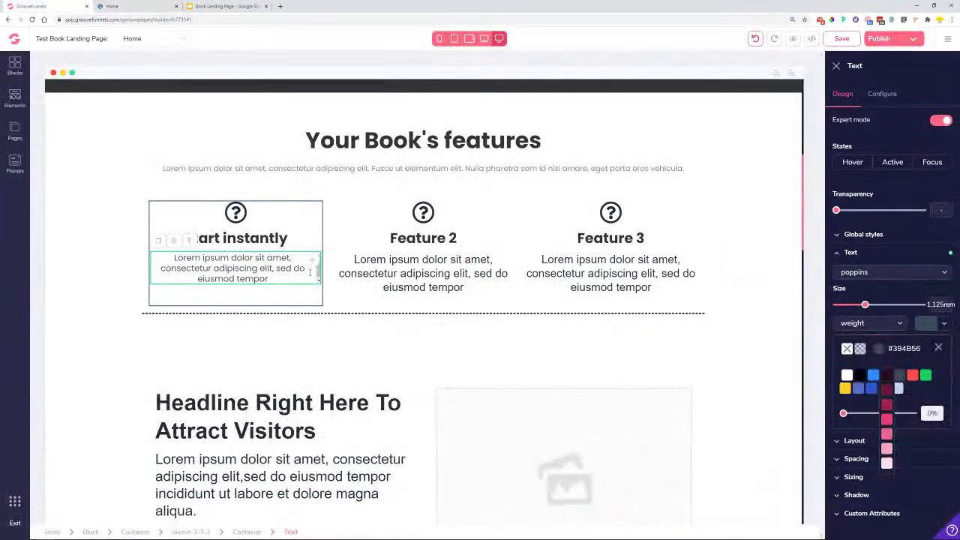
left_click(900, 434)
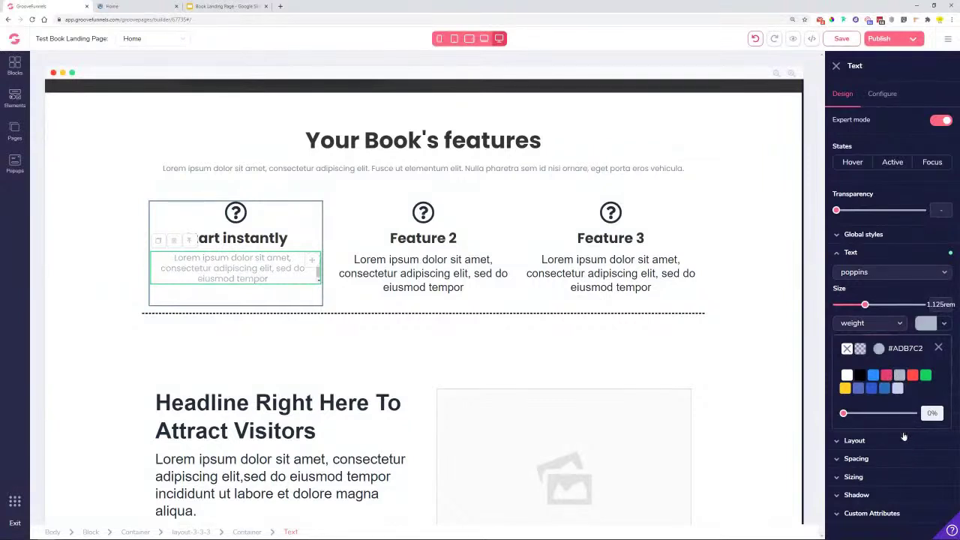
left_click(380, 276)
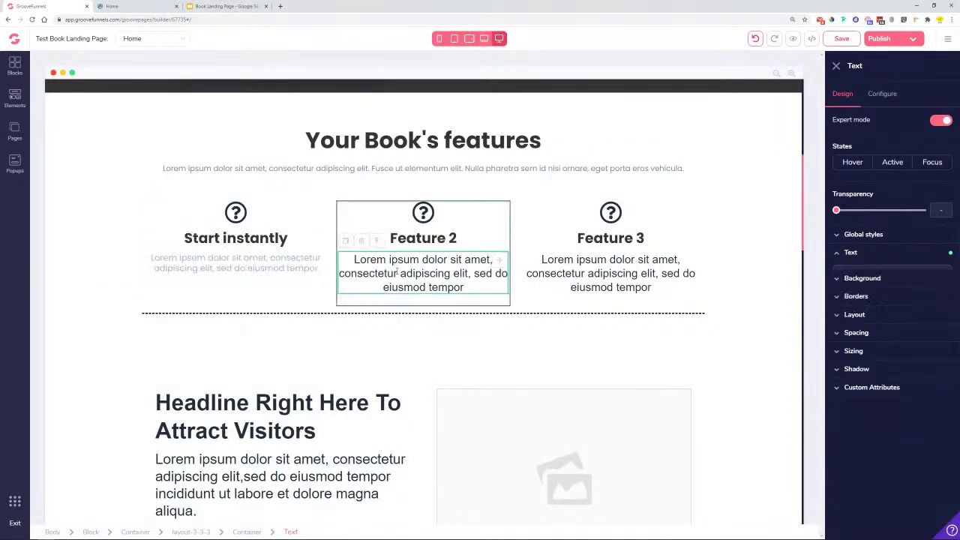
Save the styling of the description under "Start instantly" as a new global style named "Feature Desc.".
left_click(309, 269)
left_click(870, 234)
left_click(871, 256)
left_click(868, 268)
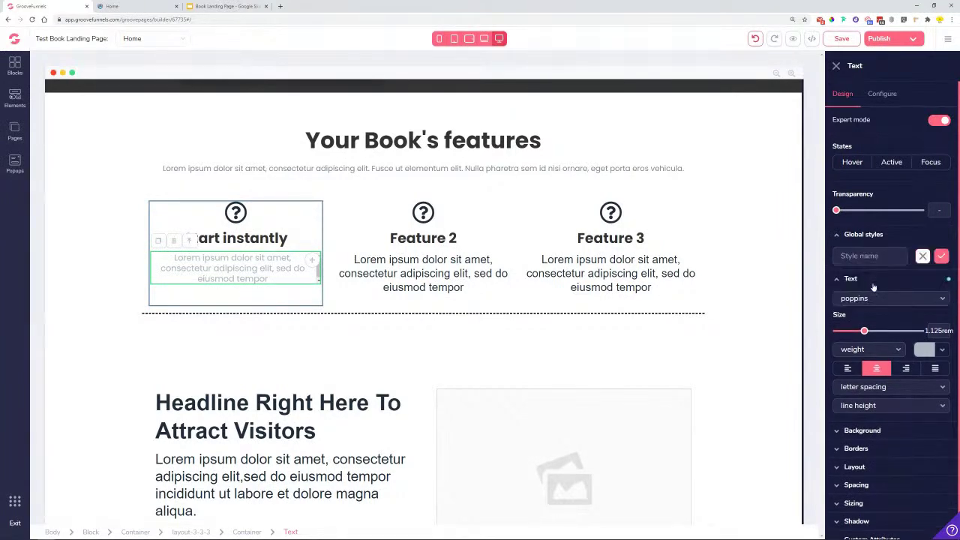
type("Feature Desc.")
left_click(941, 256)
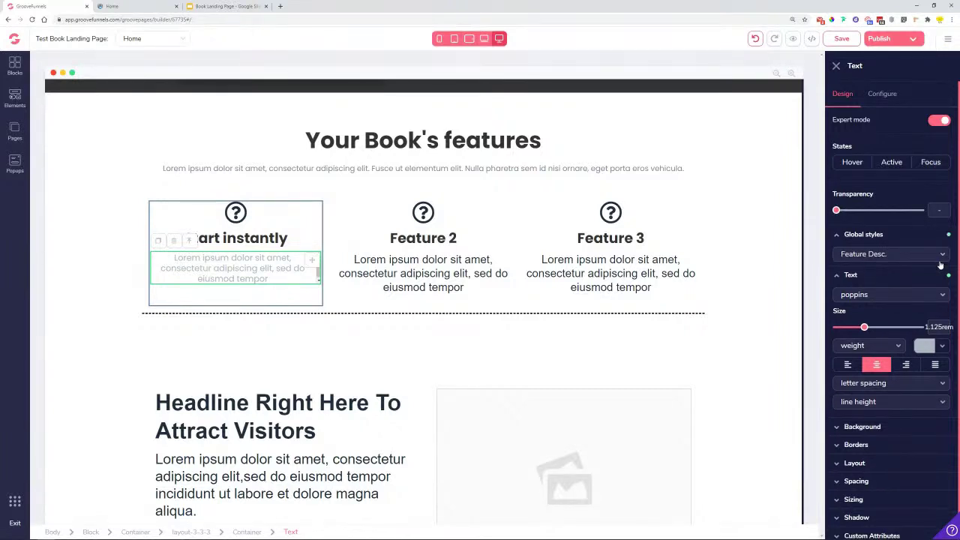
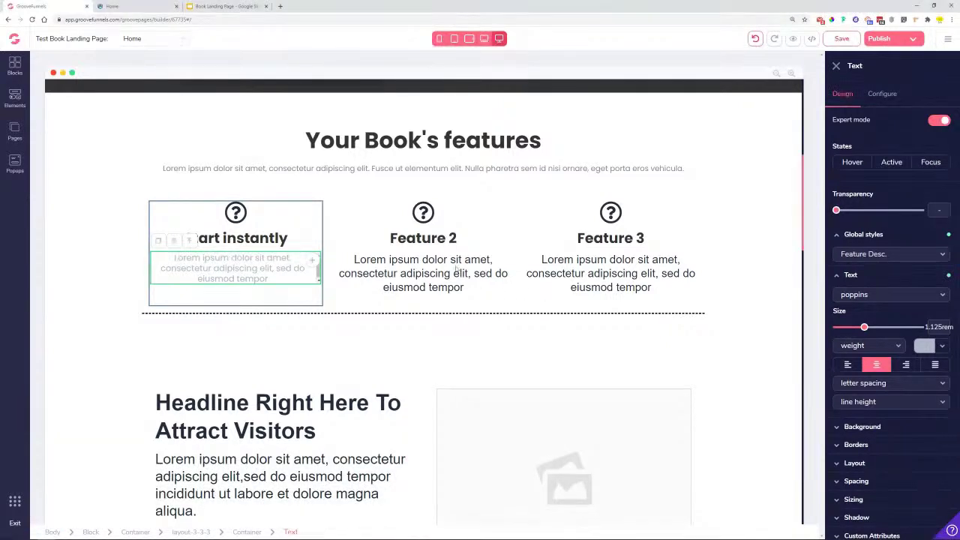
Apply the "Feature Desc." global style to the description paragraph under "Feature 2".
left_click(468, 281)
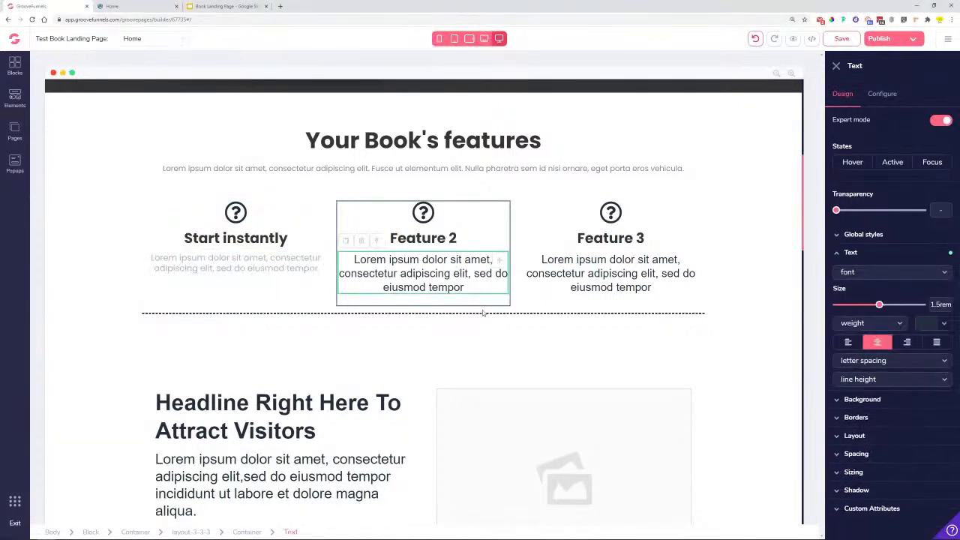
left_click(847, 234)
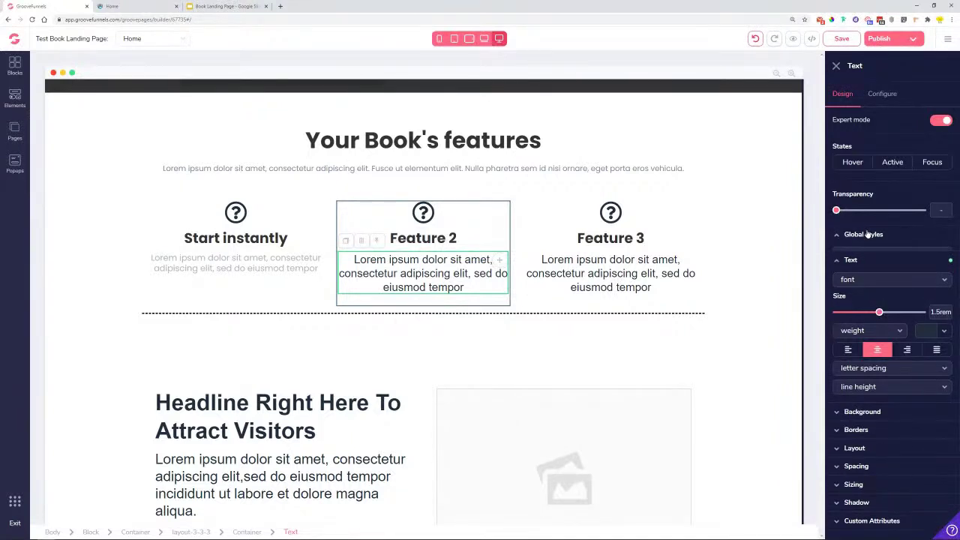
left_click(883, 255)
left_click(873, 311)
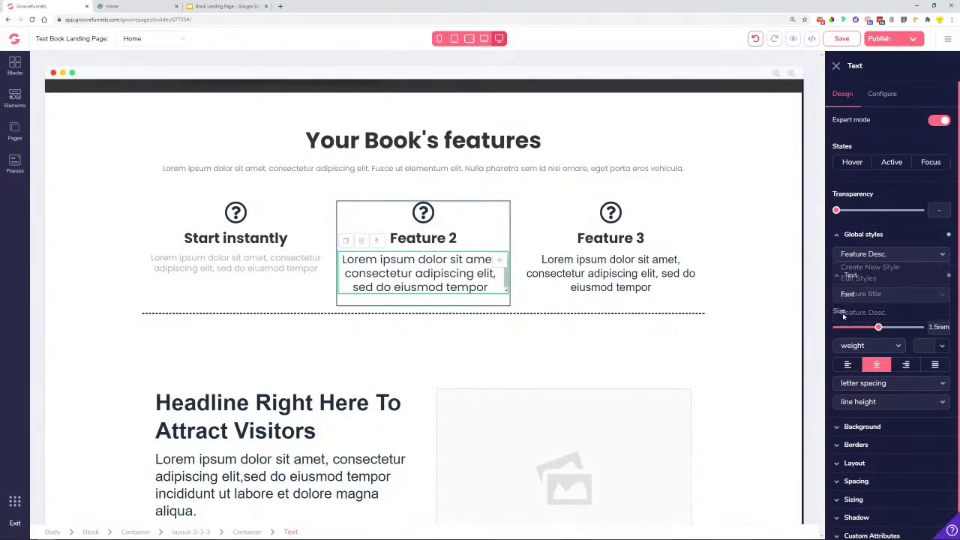
left_click(611, 273)
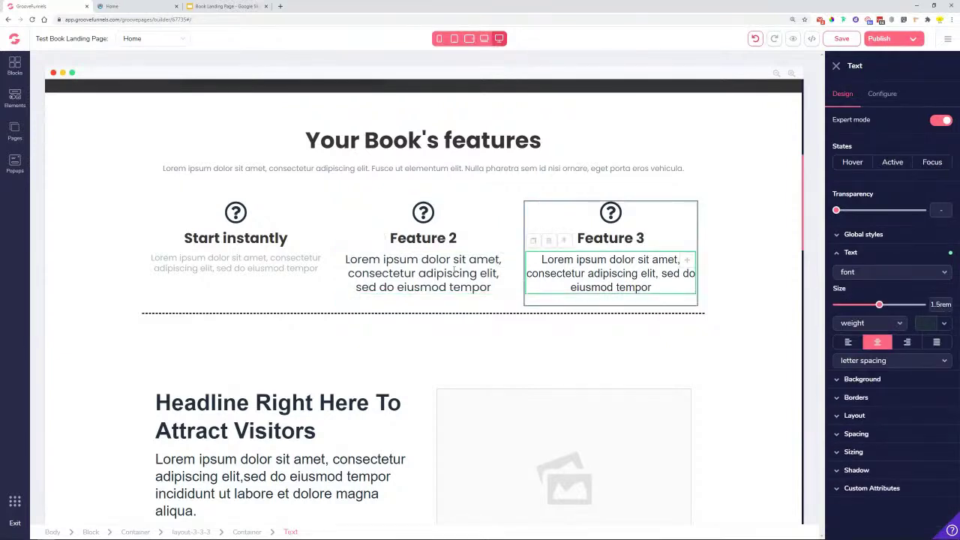
left_click(453, 269)
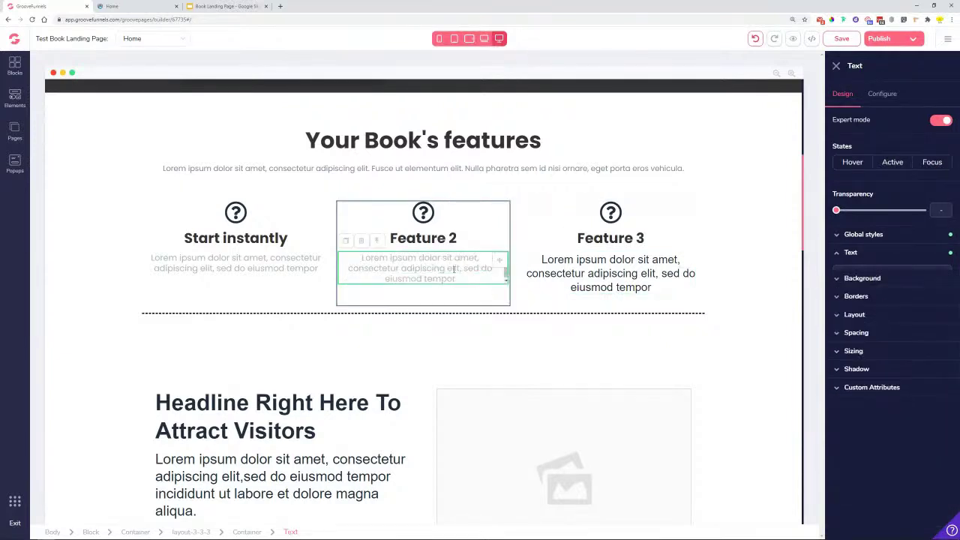
Apply the "Feature Desc." global style to the description paragraph under "Feature 3".
left_click(586, 275)
left_click(863, 234)
left_click(882, 255)
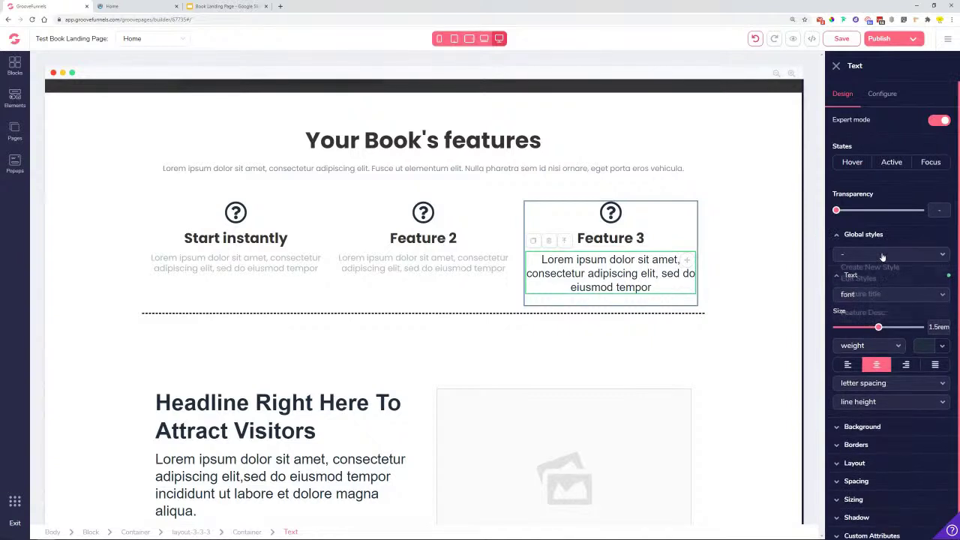
left_click(862, 311)
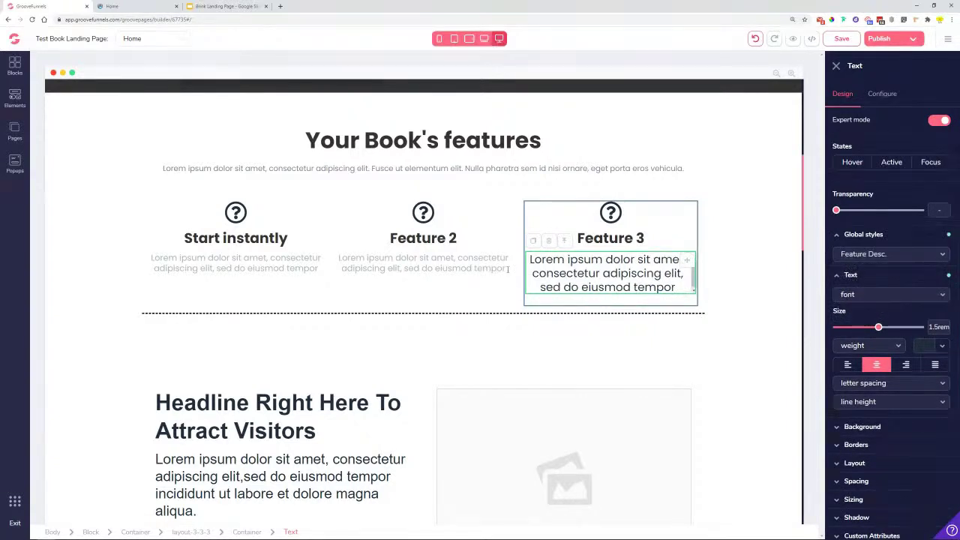
left_click(496, 269)
left_click(637, 269)
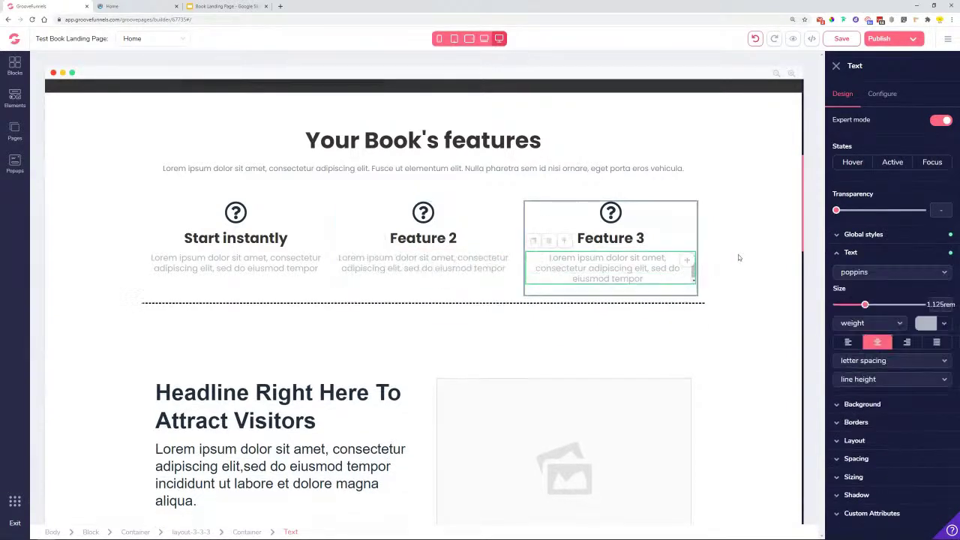
left_click(737, 257)
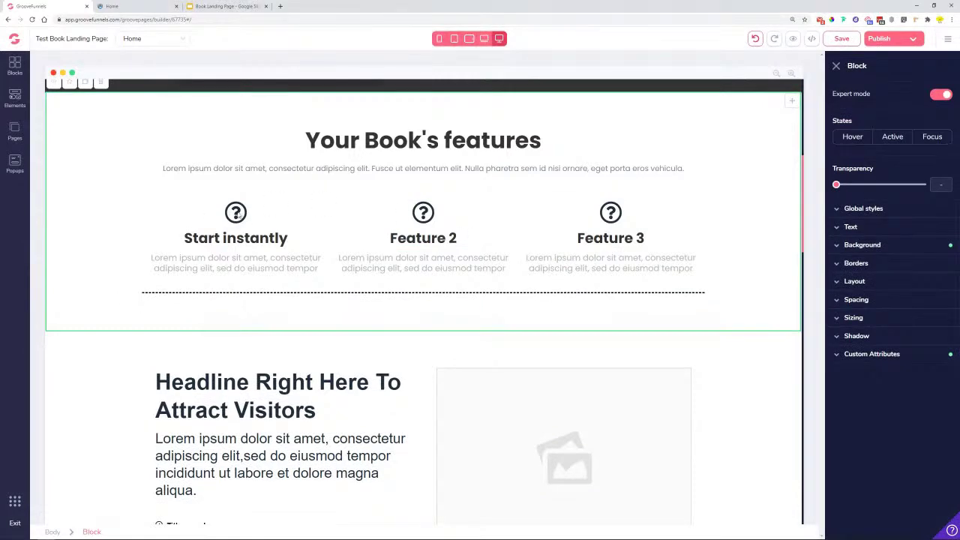
Replace the question-mark icon above "Start instantly" with the lightning bolt icon (fas fa-bolt).
left_click(235, 213)
left_click(880, 94)
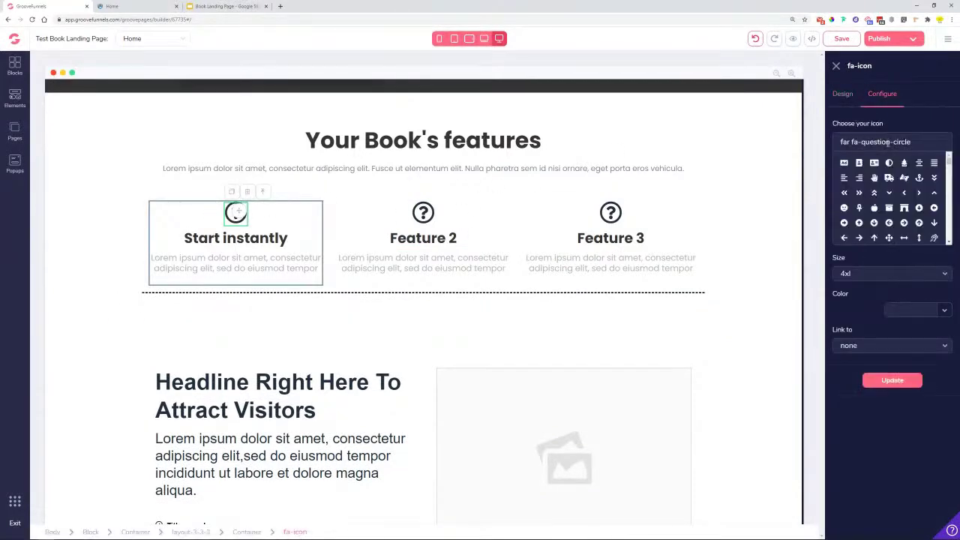
triple_click(910, 142)
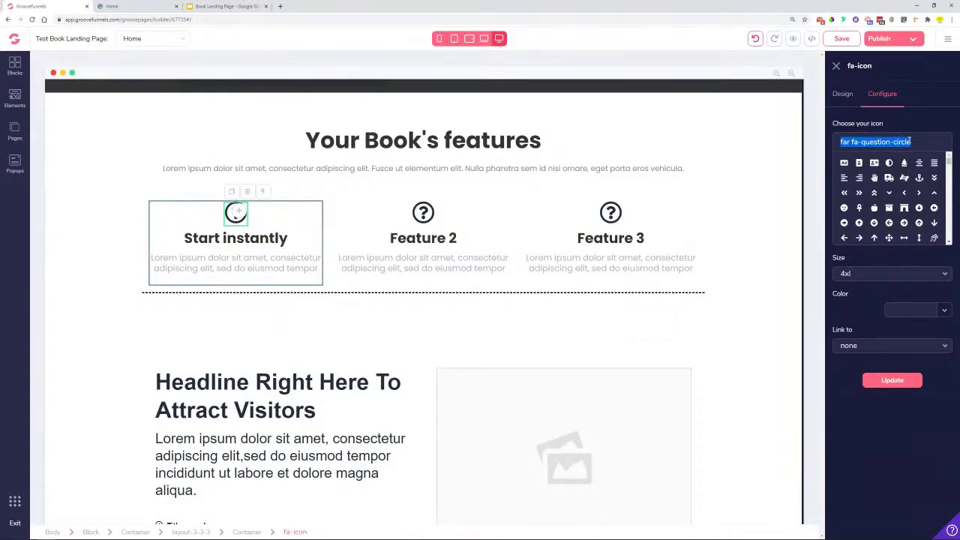
type("ligh")
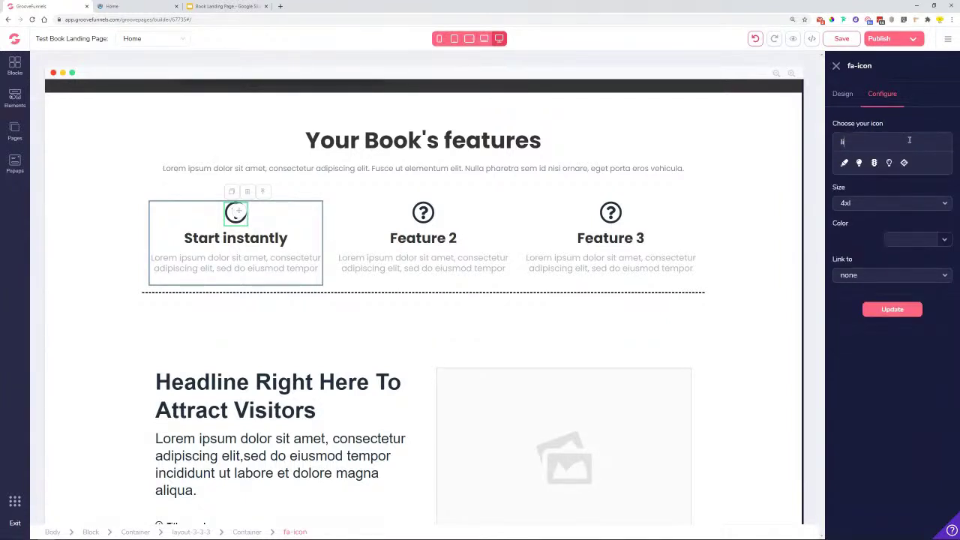
key("BackSpace")
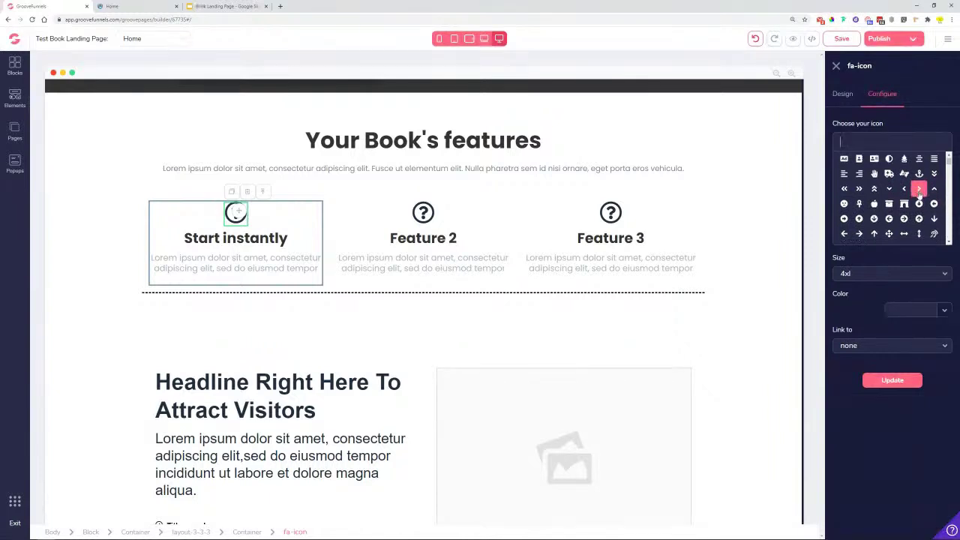
scroll(919, 193, "down", 3)
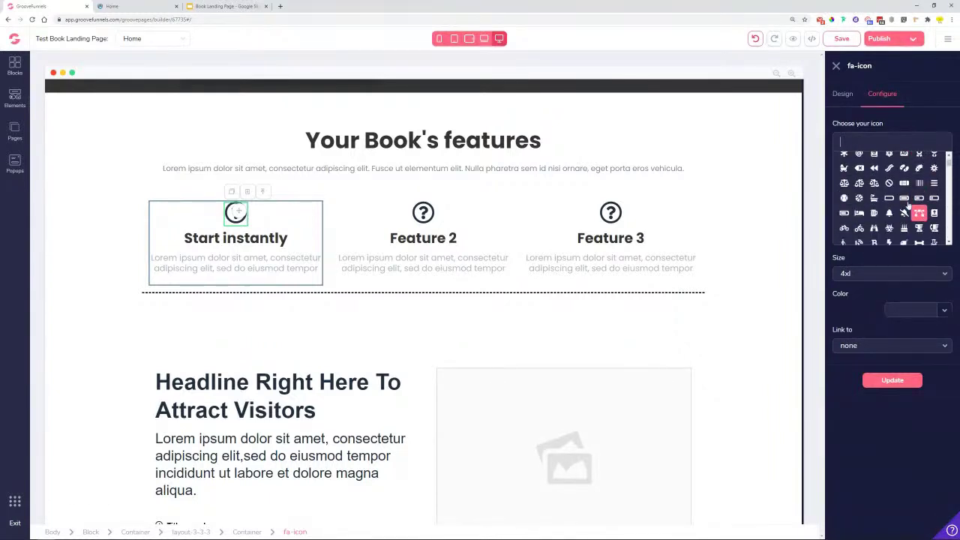
scroll(888, 203, "down", 3)
left_click(889, 192)
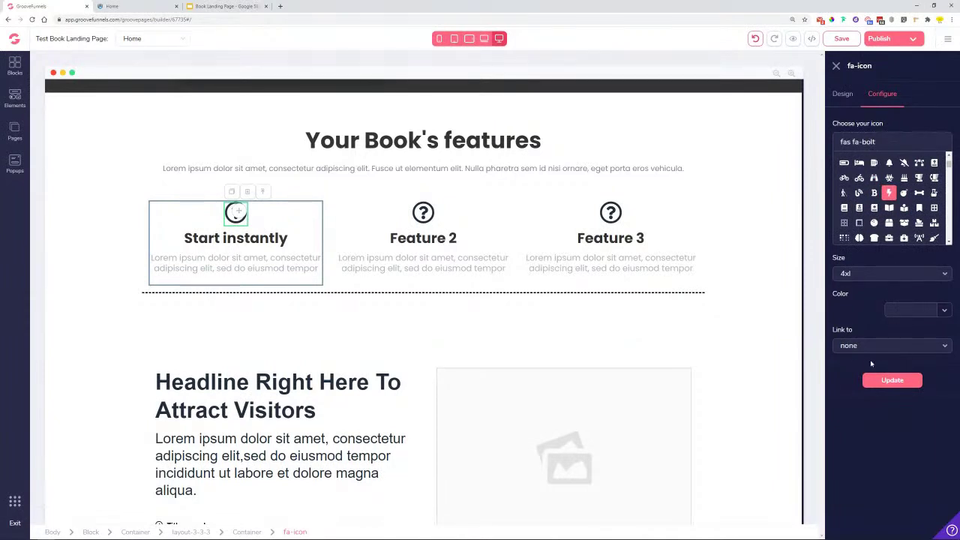
left_click(896, 380)
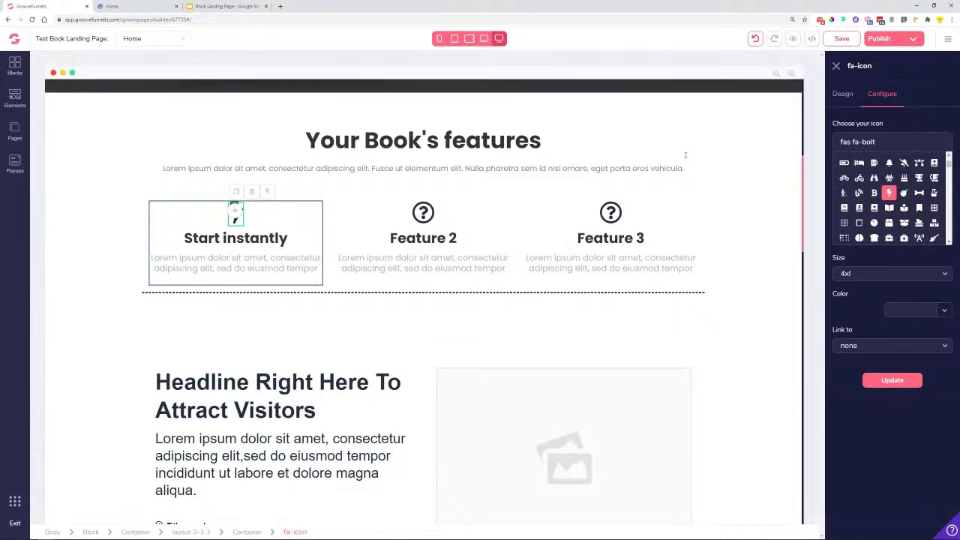
Sample the yellow of the book cover in the hero section with the ColorPick Eyedropper and copy its hex code.
scroll(538, 177, "up", 5)
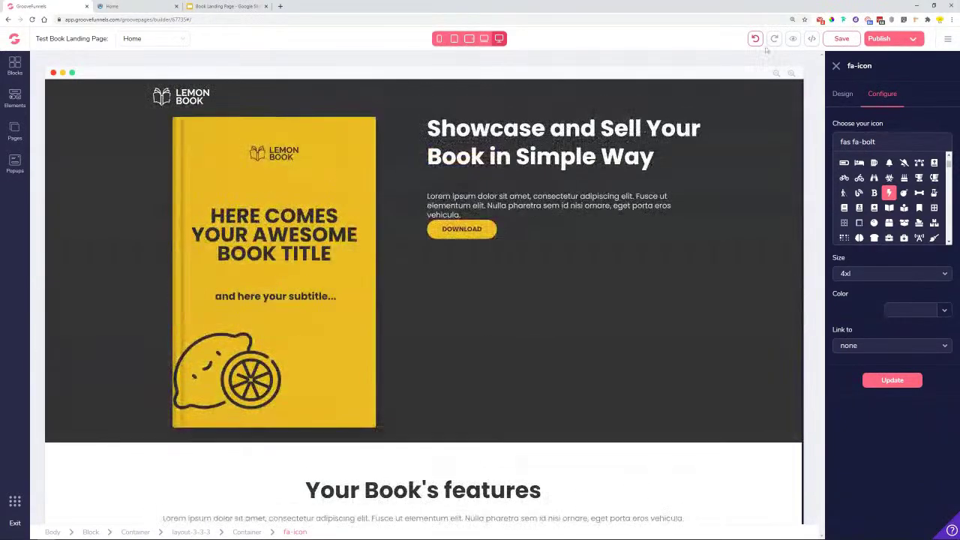
left_click(832, 20)
left_click(353, 166)
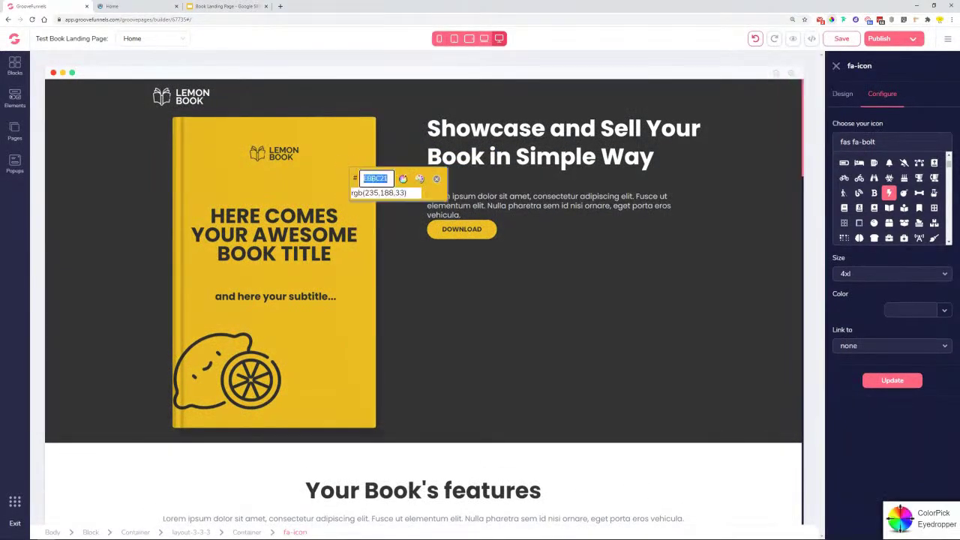
right_click(374, 179)
left_click(390, 182)
Set the text colour of the lightning bolt icon above "Start instantly" to #EBBC21.
scroll(235, 398, "down", 5)
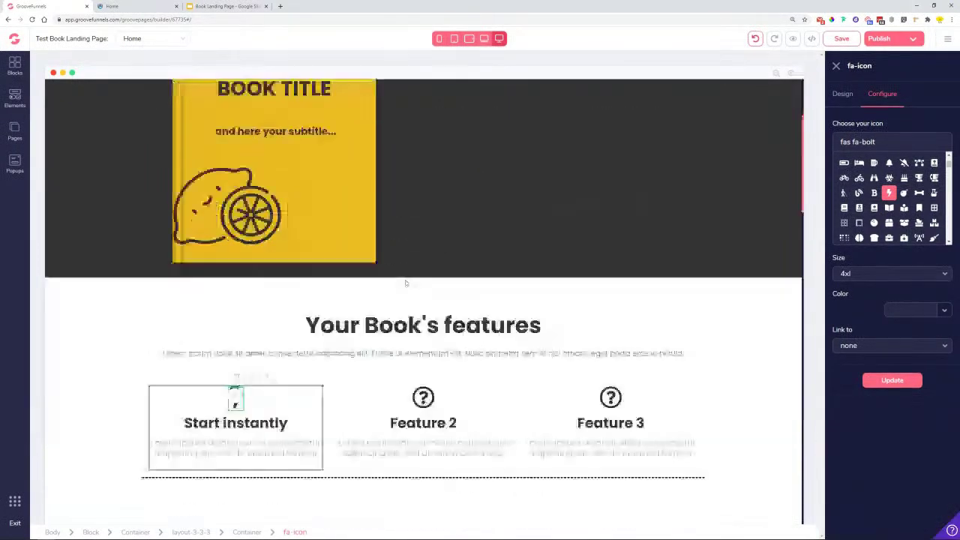
left_click(842, 94)
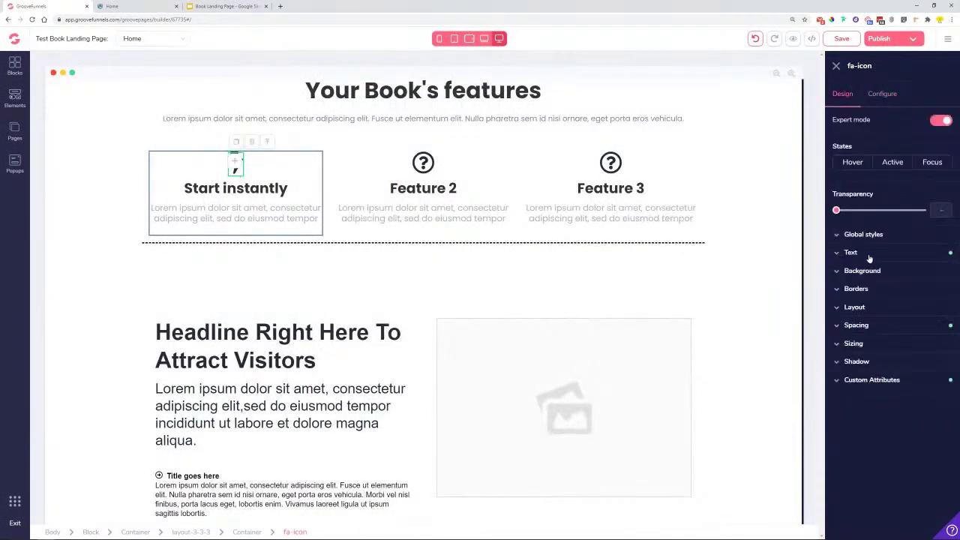
left_click(874, 254)
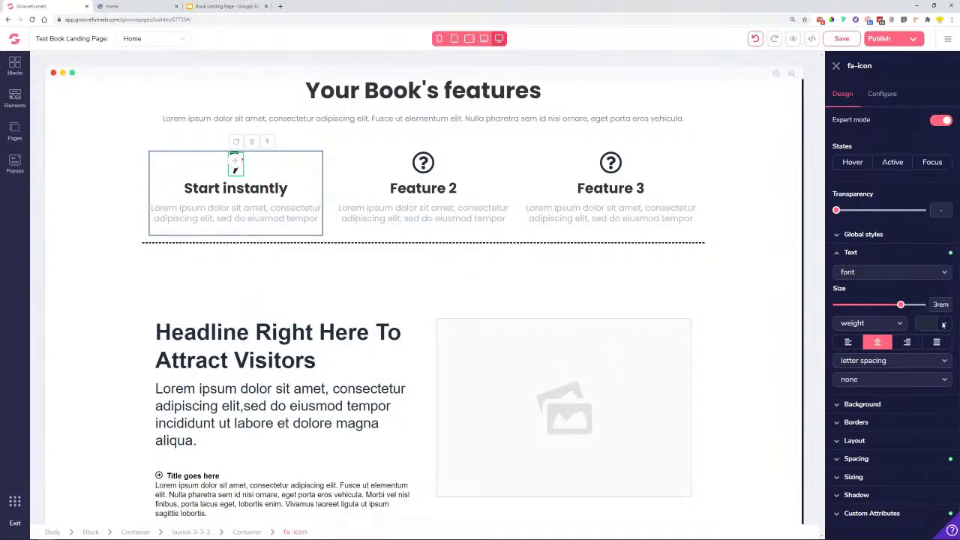
left_click(943, 324)
left_click(878, 354)
double_click(891, 478)
right_click(892, 480)
left_click(886, 437)
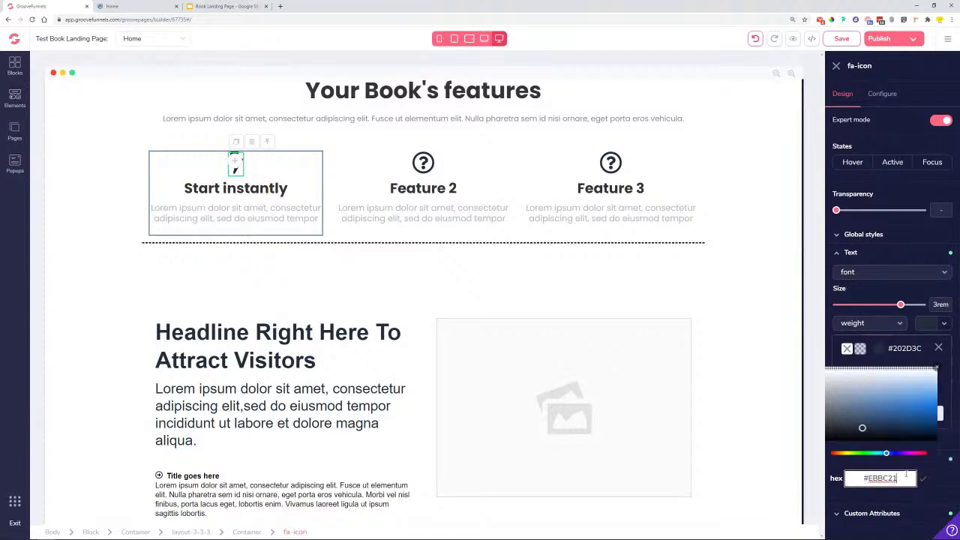
left_click(923, 478)
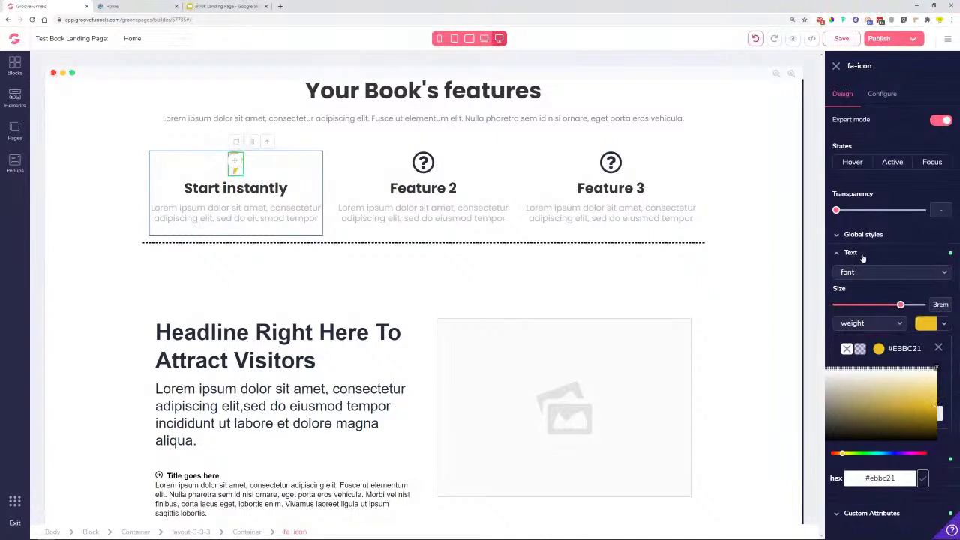
left_click(938, 348)
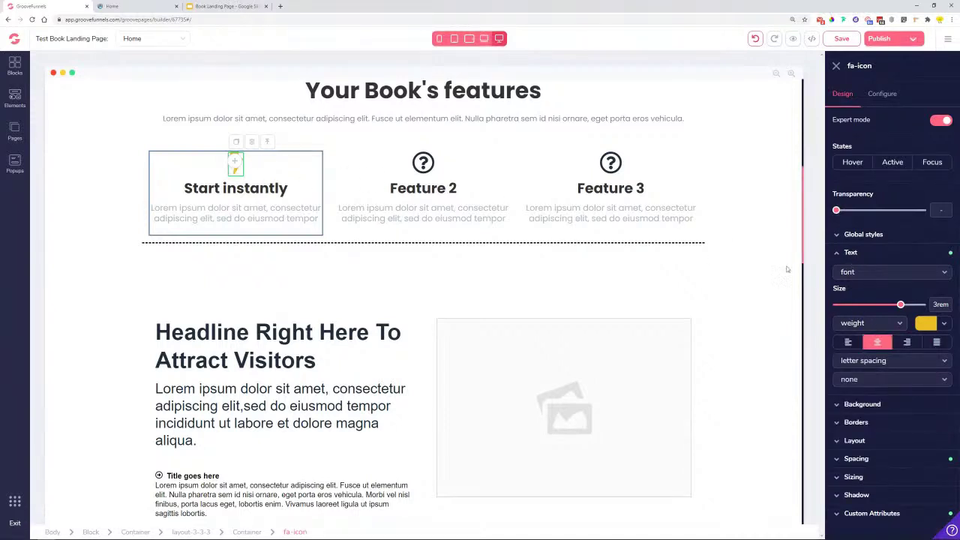
Check the second feature's icon in the reference preview and replace the icon above "Feature 2" with the chess icon (fas fa-chess).
left_click(418, 178)
left_click(422, 164)
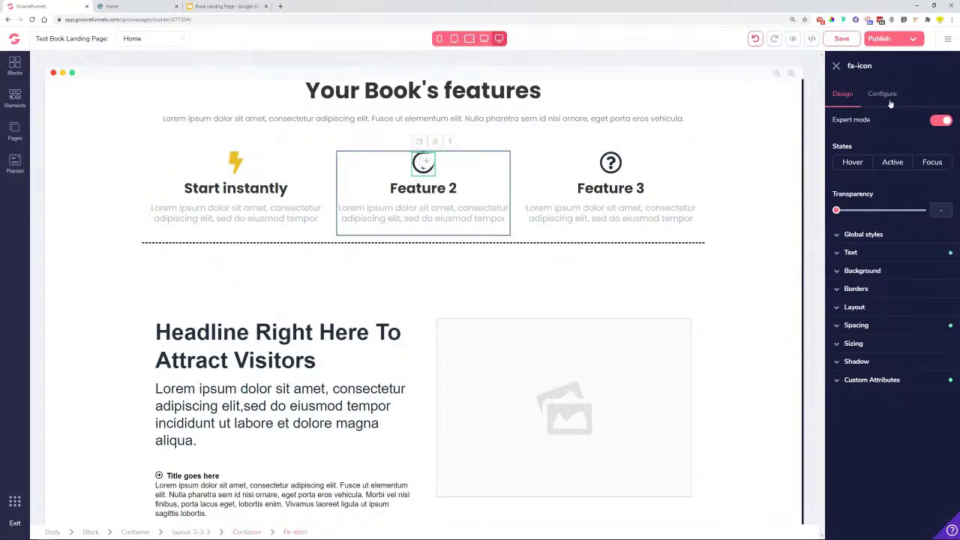
left_click(137, 5)
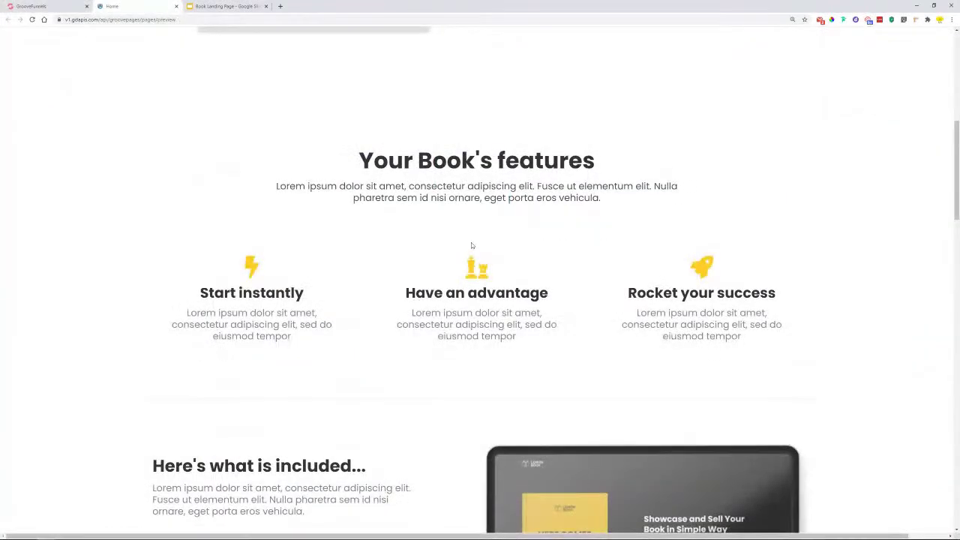
left_click(64, 5)
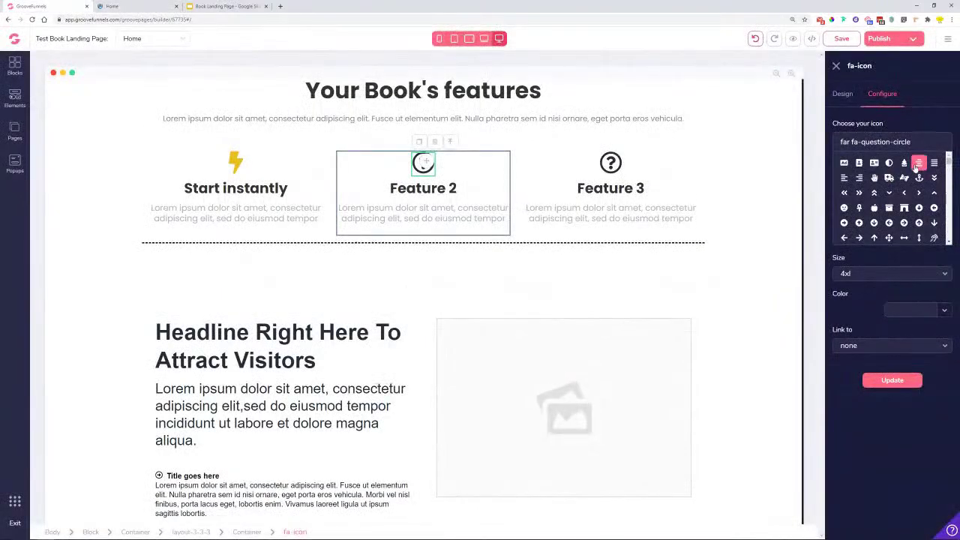
scroll(907, 197, "down", 5)
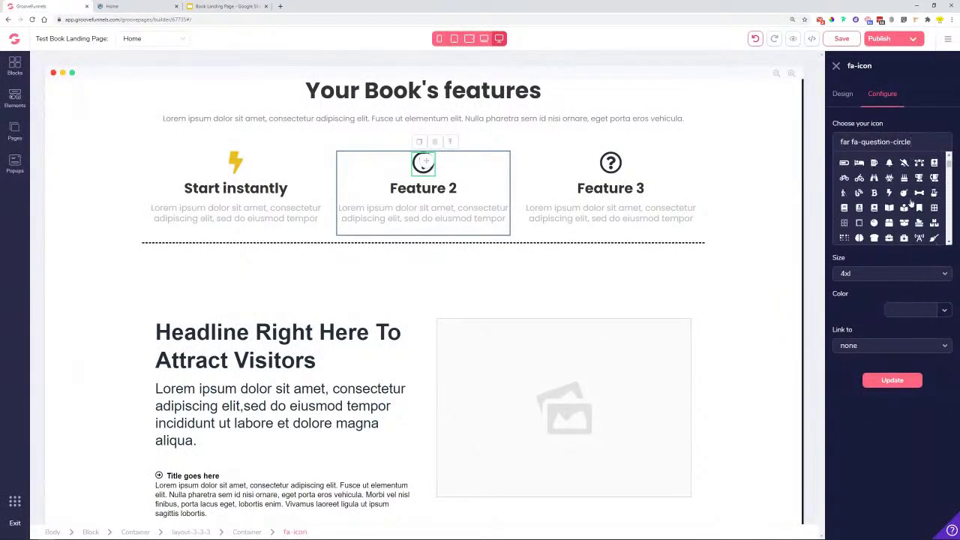
scroll(910, 196, "down", 6)
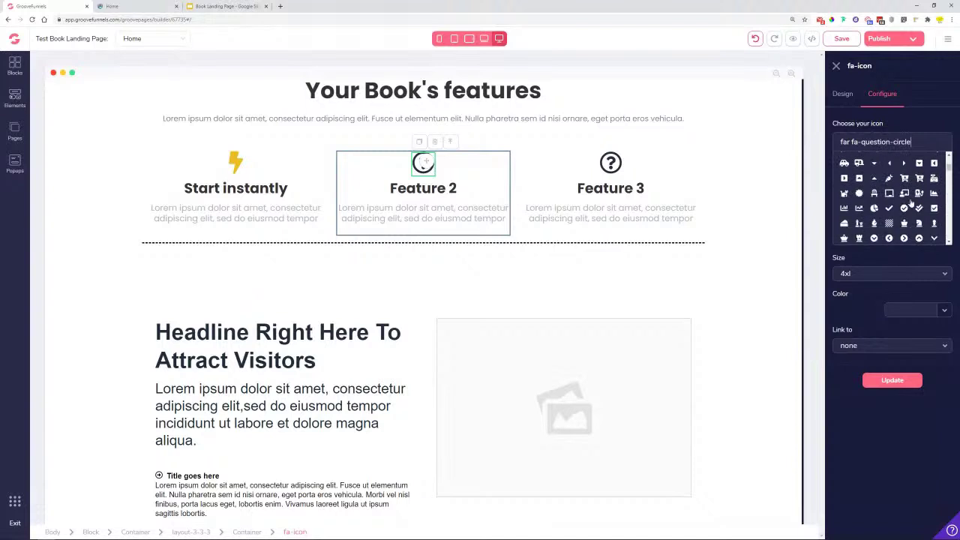
scroll(910, 202, "down", 1)
left_click(858, 172)
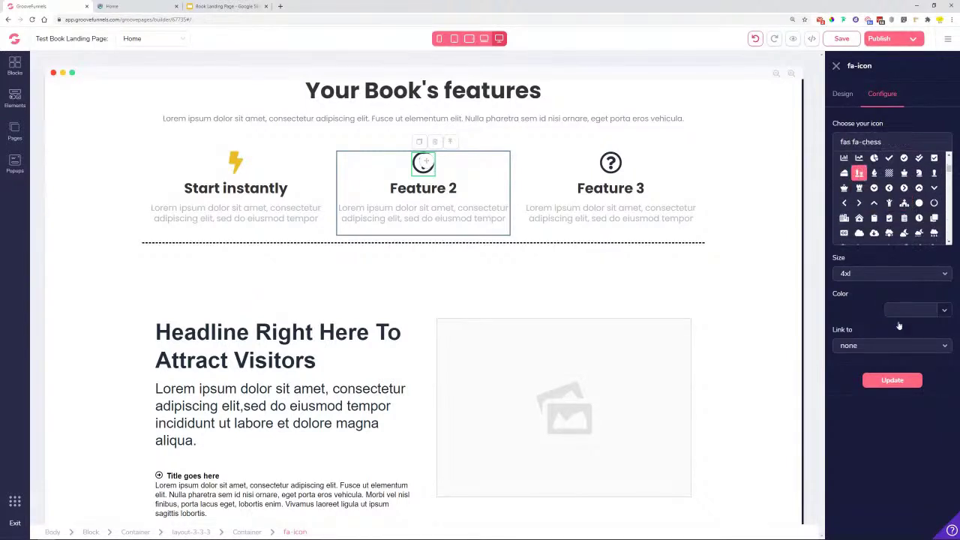
left_click(898, 382)
Set the text colour of the chess icon above "Feature 2" to #EBBC21.
left_click(841, 94)
left_click(862, 253)
left_click(930, 323)
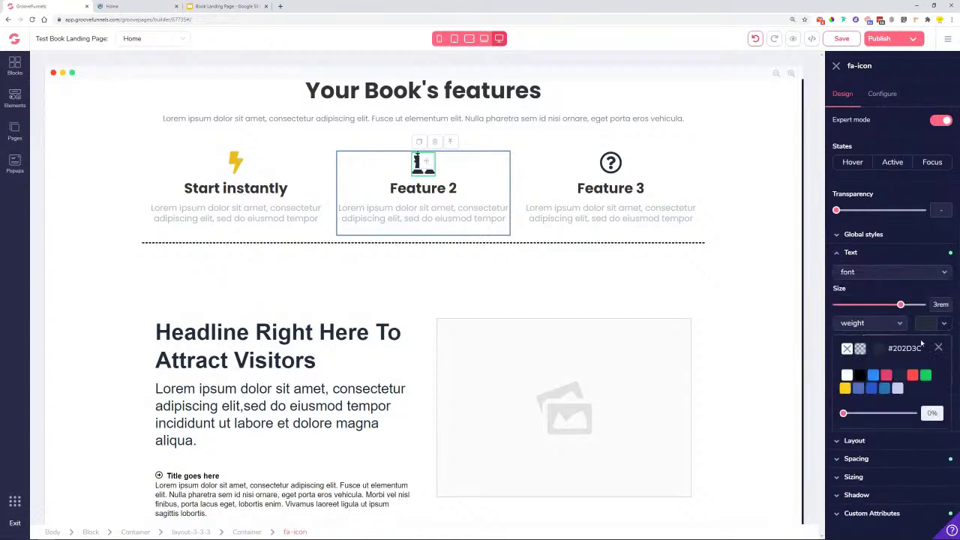
left_click(884, 349)
left_click(892, 477)
type("#EBBC21")
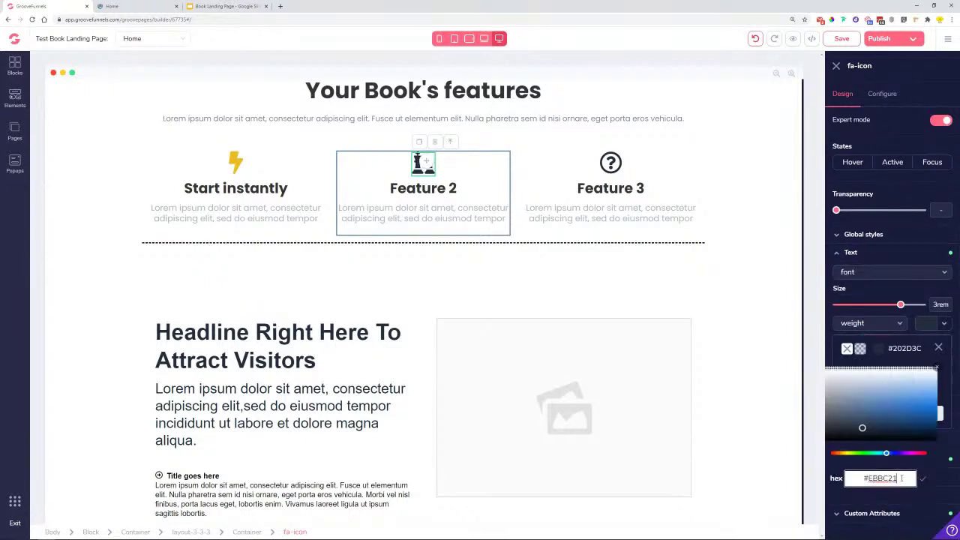
left_click(923, 479)
left_click(937, 348)
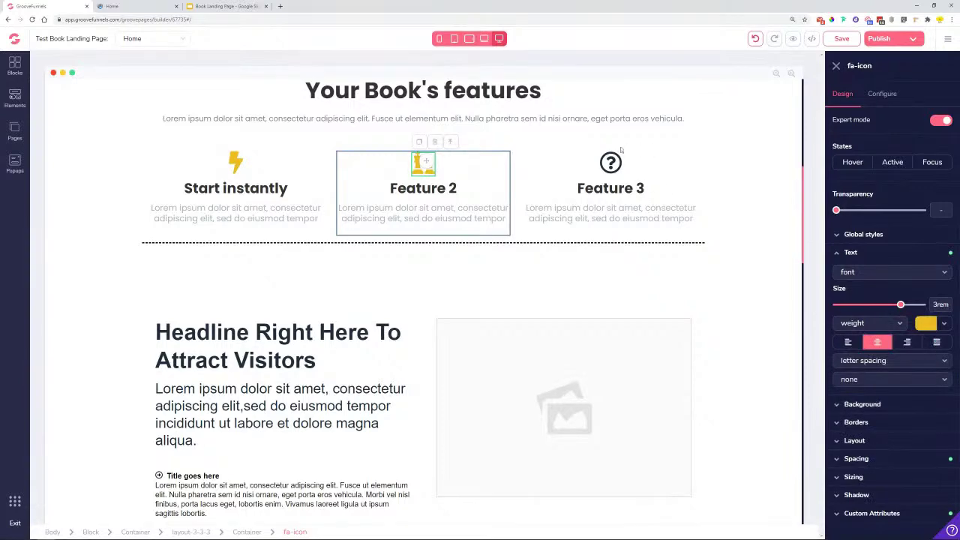
Check the third feature's icon in the reference preview and choose the rocket icon (fas fa-rocket) for the icon above "Feature 3".
left_click(626, 164)
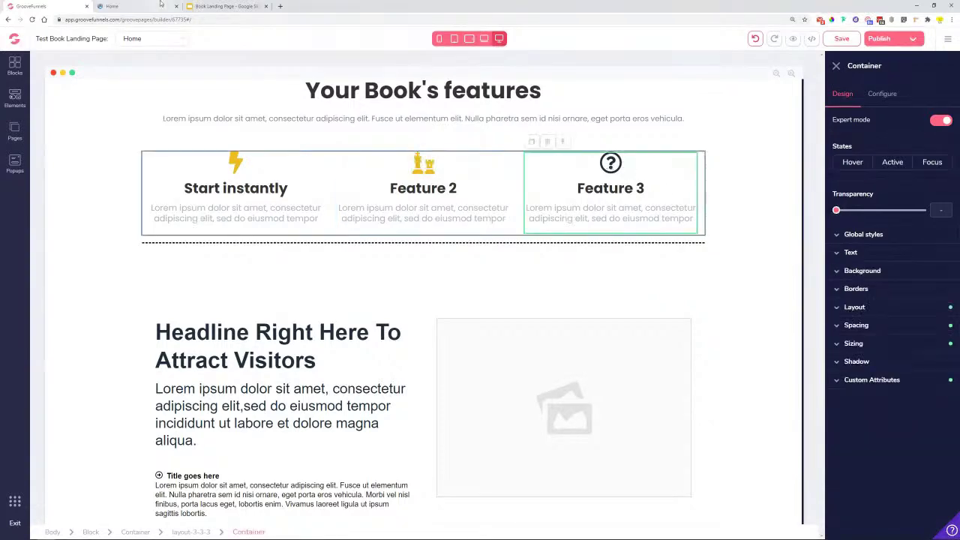
key("ctrl+Tab")
left_click(33, 6)
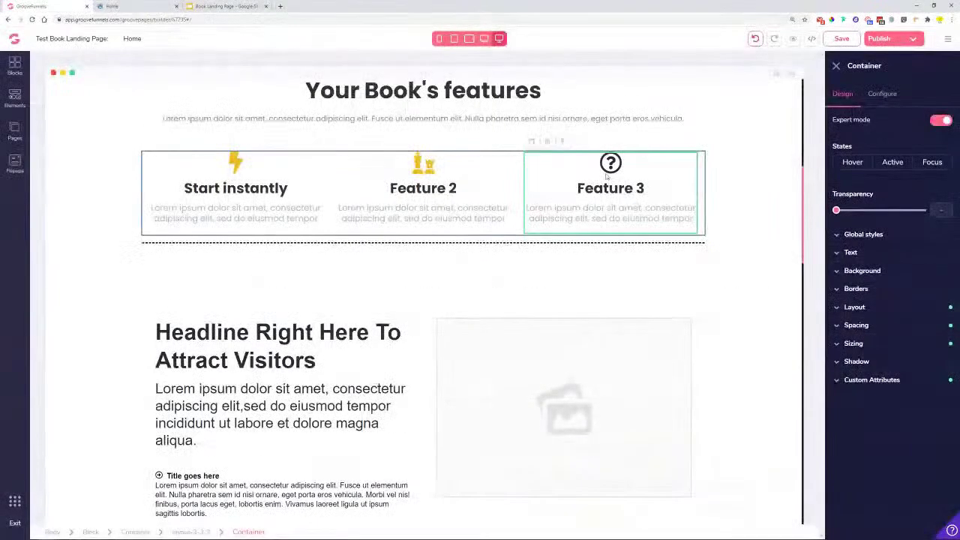
left_click(611, 165)
left_click(881, 94)
triple_click(893, 141)
type("roc")
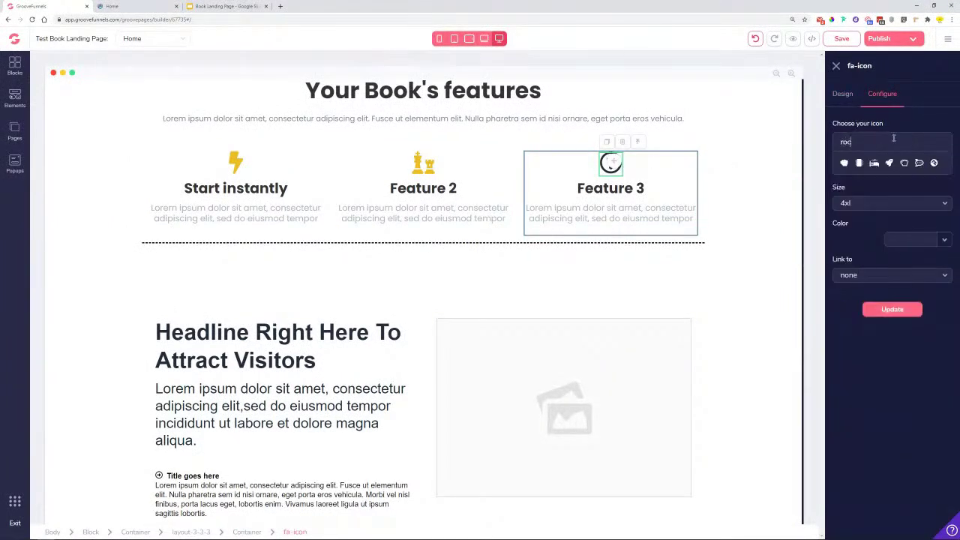
left_click(888, 163)
Set the colour of the icon above "Feature 3" to #EBBC21 and update the element.
left_click(941, 240)
left_click(941, 312)
left_click(881, 347)
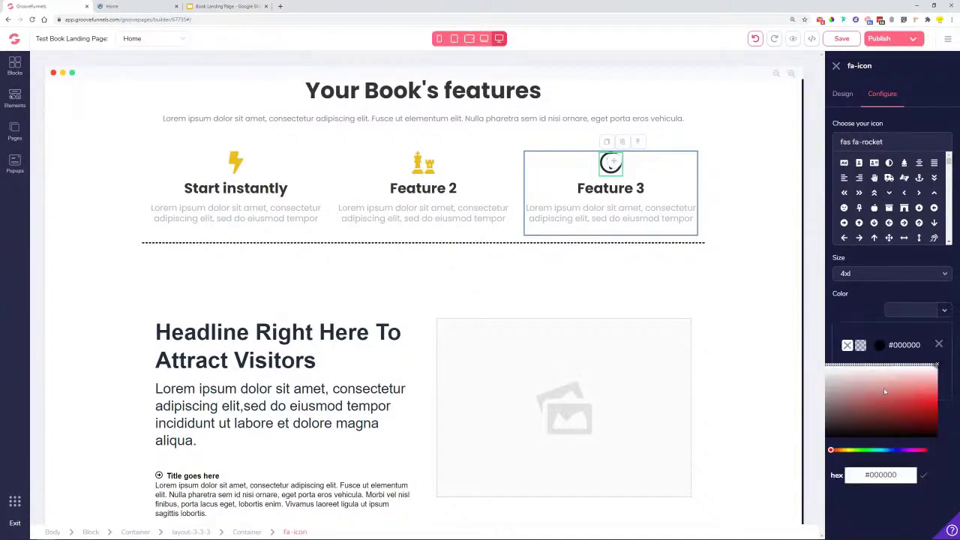
left_click(888, 474)
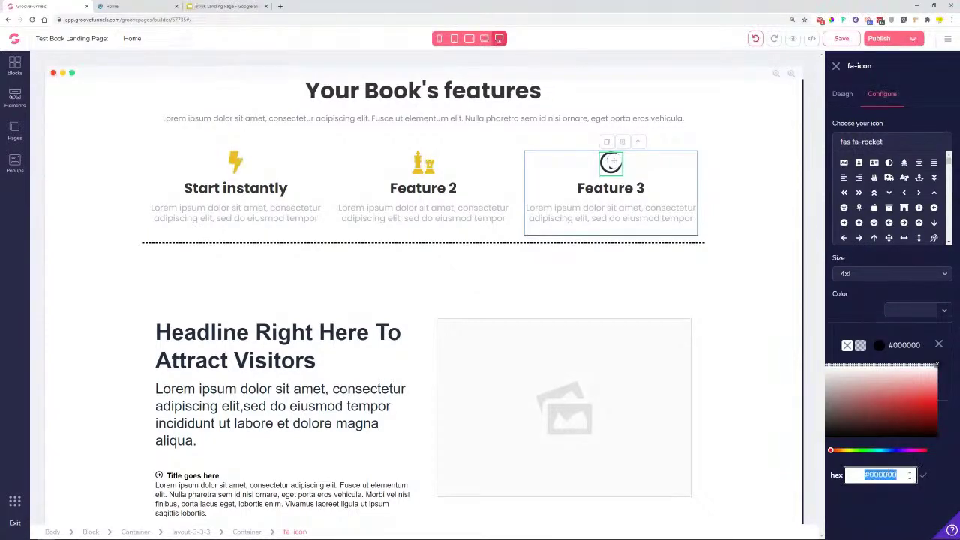
type("#EBBC21")
left_click(923, 477)
left_click(939, 344)
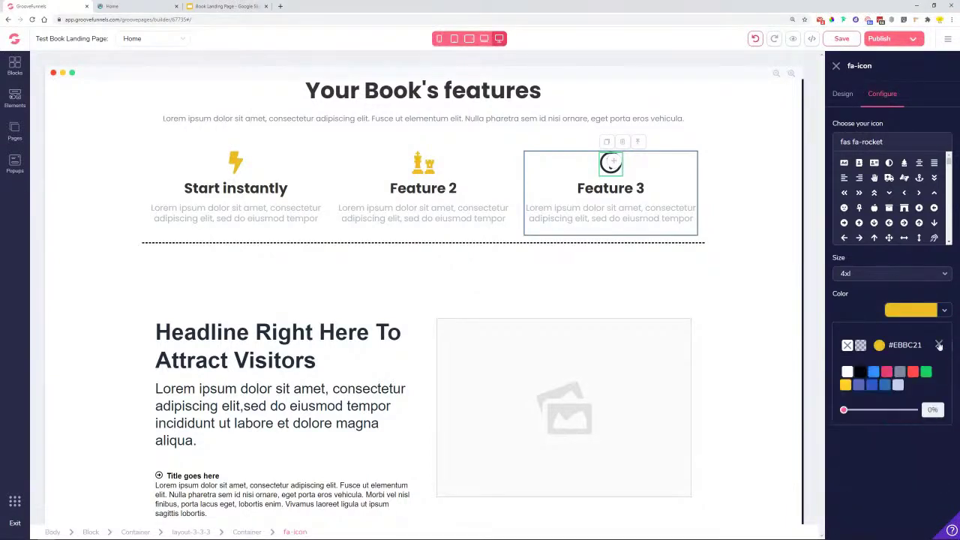
left_click(891, 380)
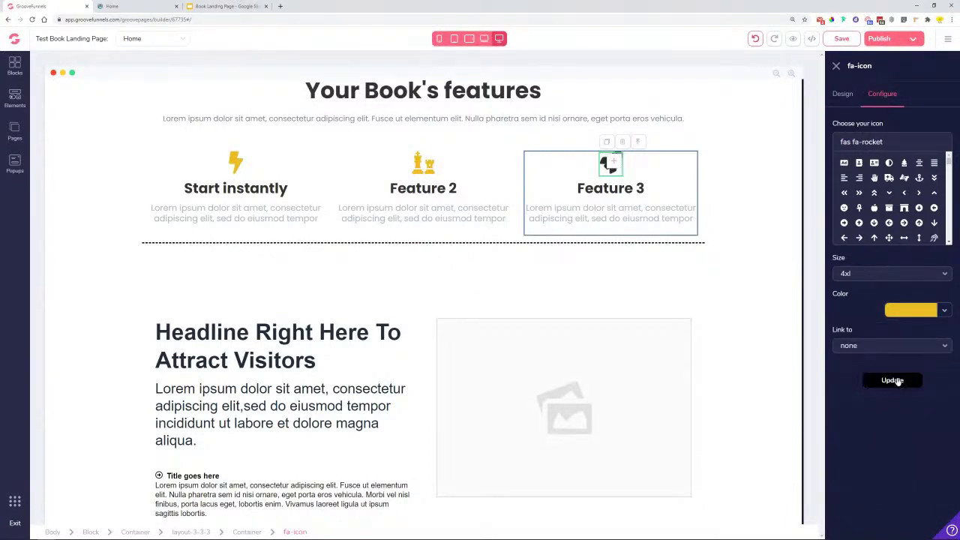
left_click(843, 96)
left_click(887, 96)
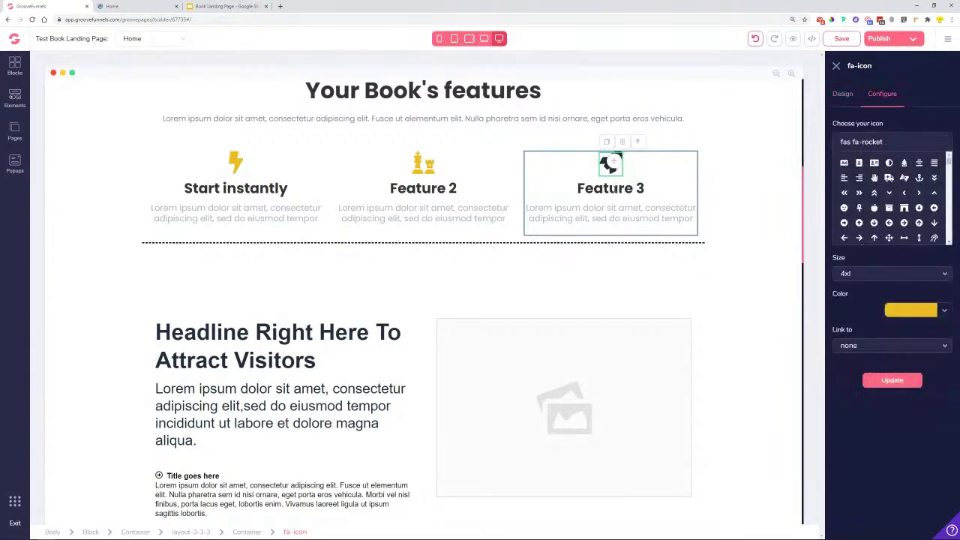
left_click(632, 189)
left_click(611, 163)
Copy the heading "Have an advantage" from the reference preview and replace the "Feature 2" heading with it, without an extra blank line.
key("ctrl+Tab")
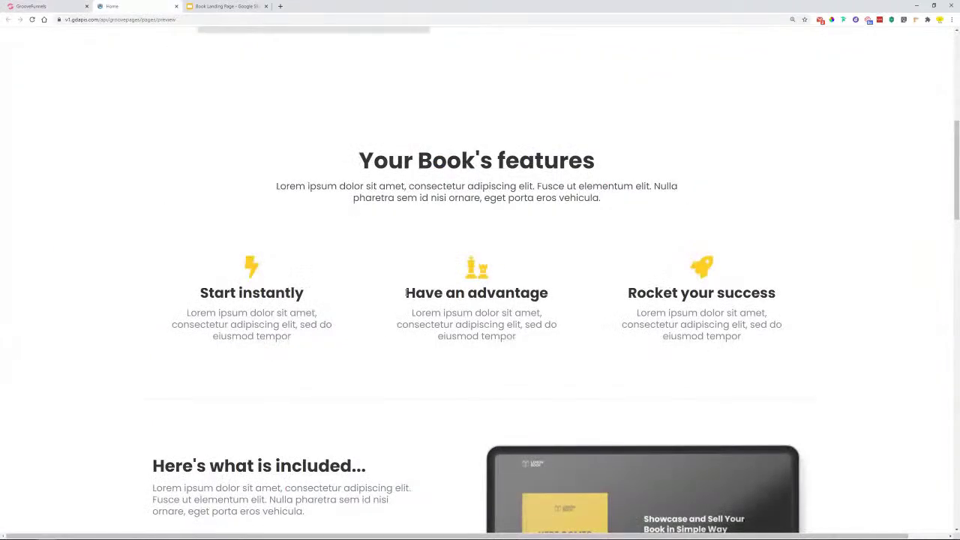
left_click_drag(405, 292, 551, 296)
key("ctrl+c")
left_click(20, 6)
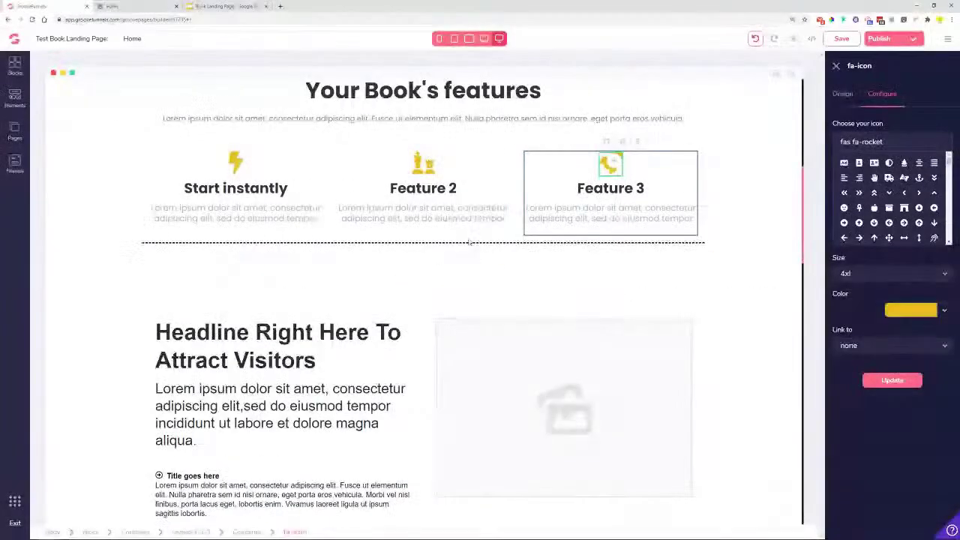
triple_click(442, 189)
left_click(443, 189)
triple_click(443, 189)
key("ctrl+v")
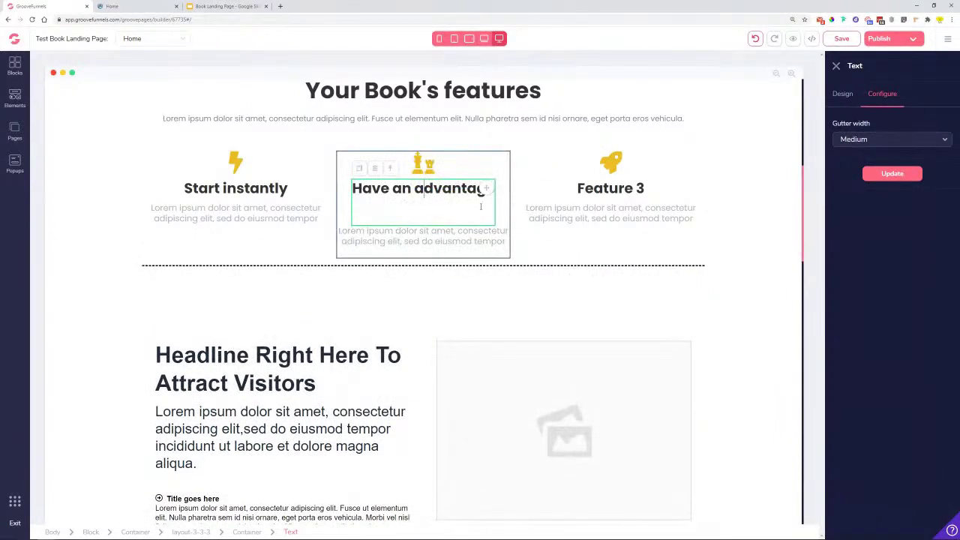
key("BackSpace")
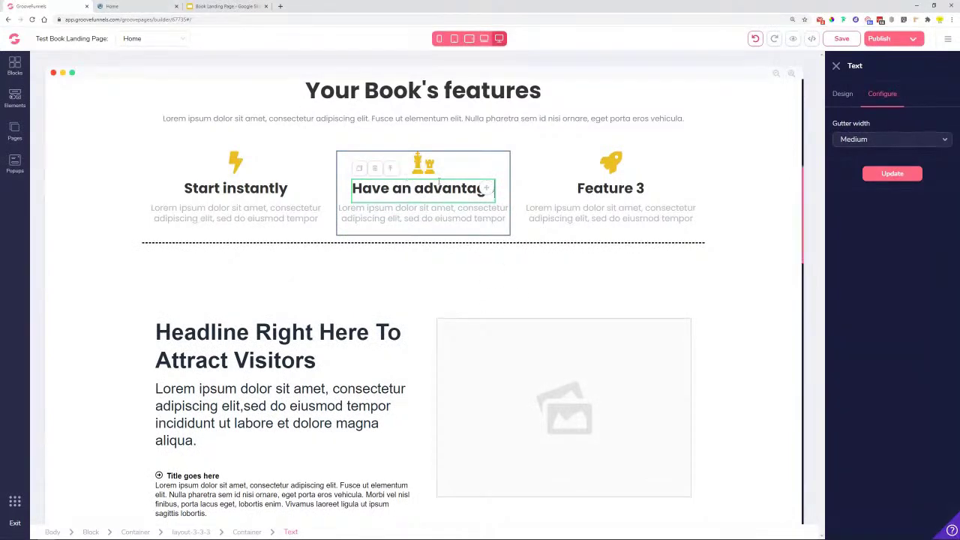
Select the "Feature 3" heading and copy the heading "Rocket your success" from the reference preview.
left_click(634, 184)
left_click(131, 6)
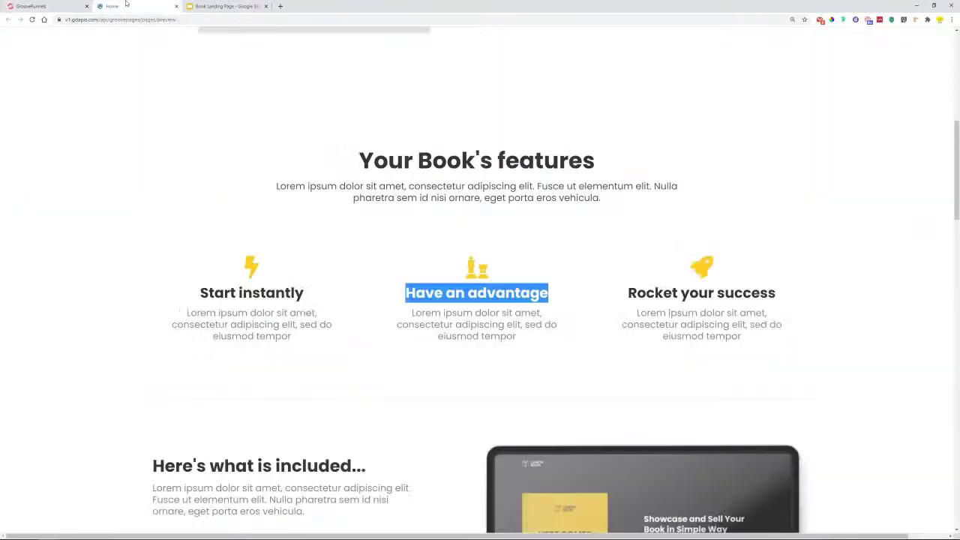
left_click_drag(628, 292, 780, 302)
key("ctrl+c")
left_click(21, 6)
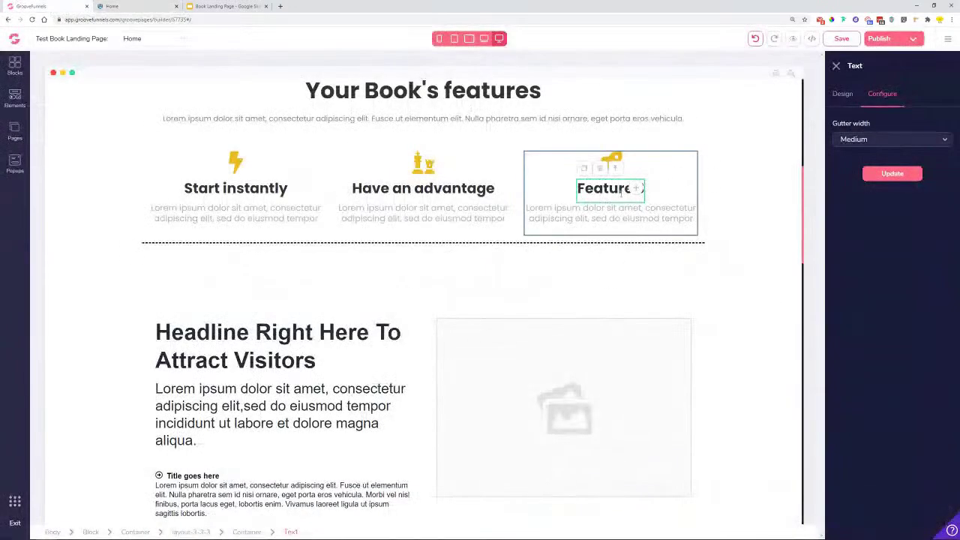
Try to paste the copied heading over the "Feature 3" heading and update the text element.
triple_click(624, 195)
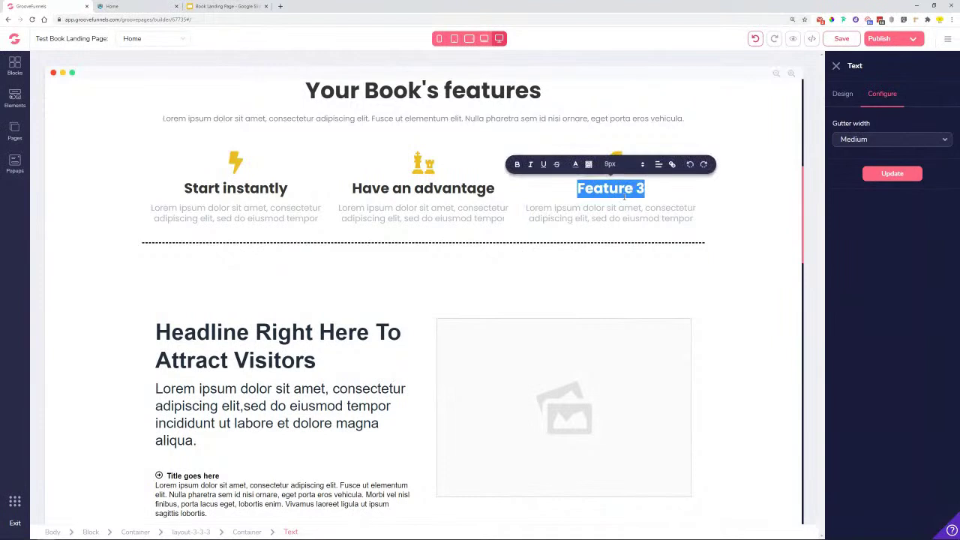
key("ctrl+v")
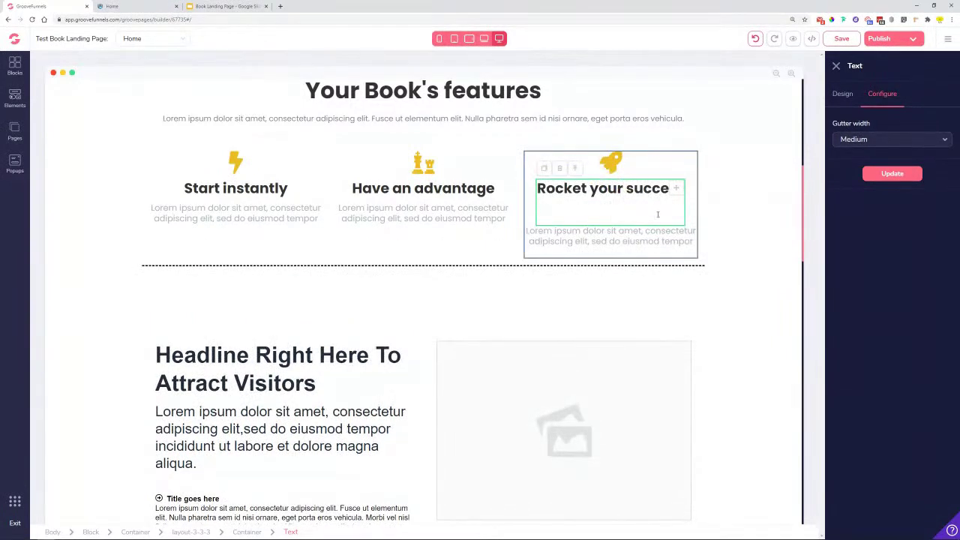
left_click(892, 173)
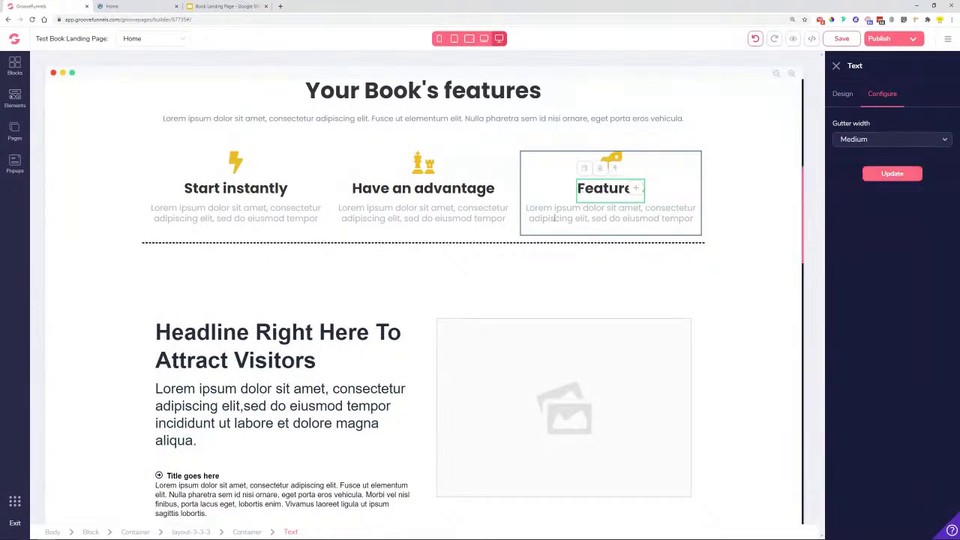
Replace the "Feature 3" heading with "Rocket your success" and leave the element's settings.
triple_click(601, 194)
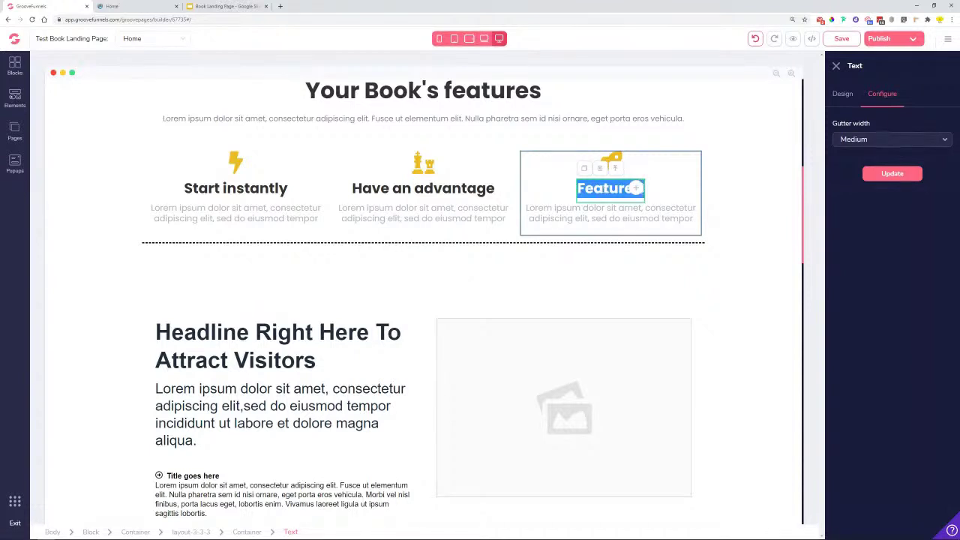
left_click(691, 208)
left_click(415, 194)
left_click(616, 192)
double_click(615, 191)
left_click(616, 189)
triple_click(615, 188)
type("Rocket your succe")
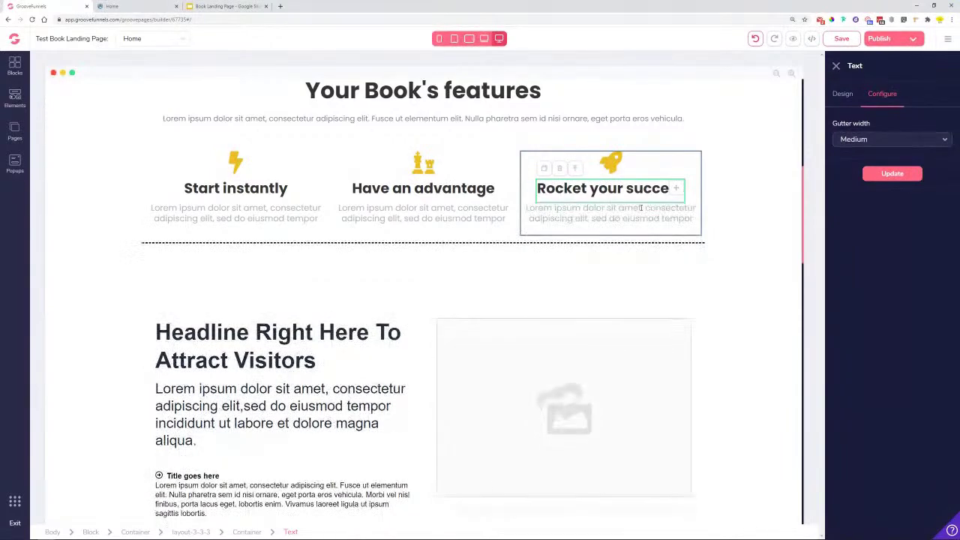
type("ss")
left_click(577, 252)
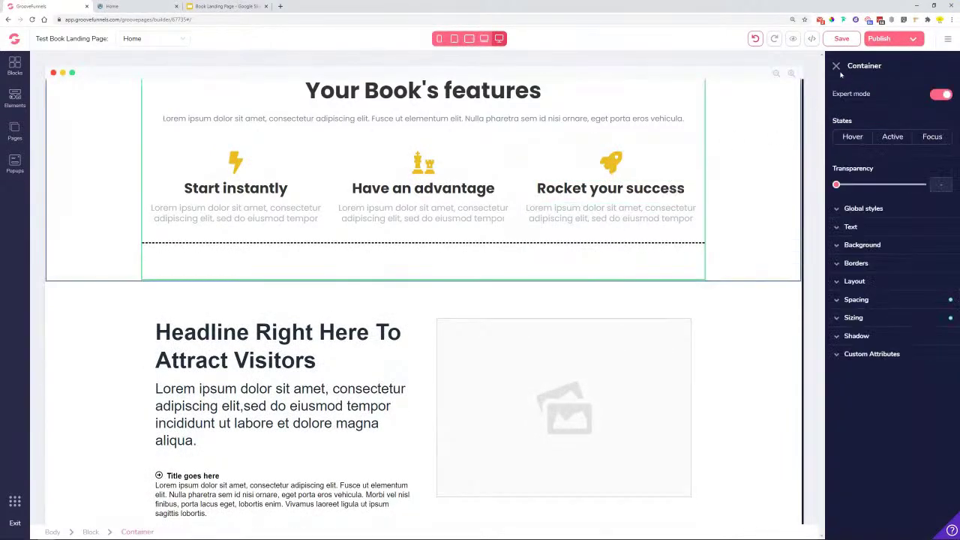
left_click(836, 66)
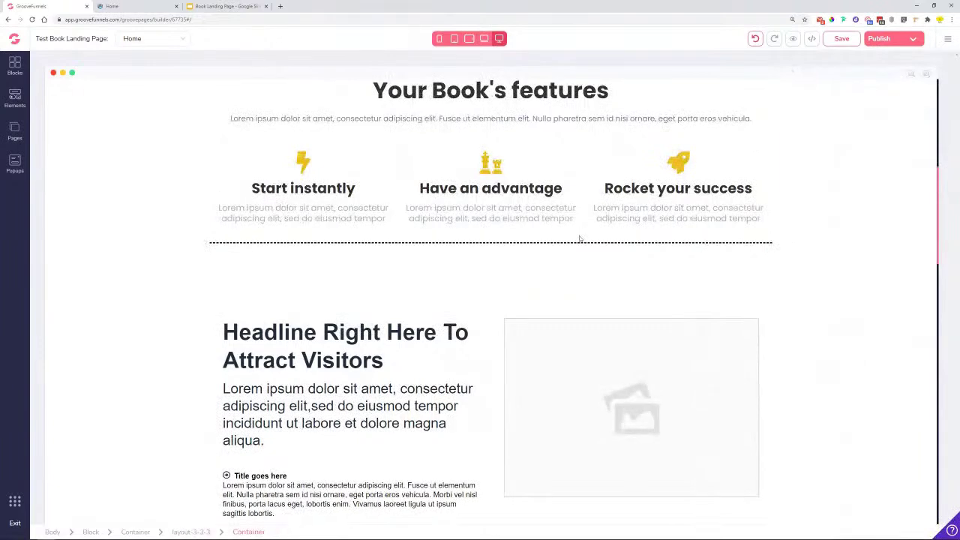
Check the divider in the reference preview and set the border style of the divider below the three features to solid.
scroll(520, 255, "up", 2)
key("ctrl+Tab")
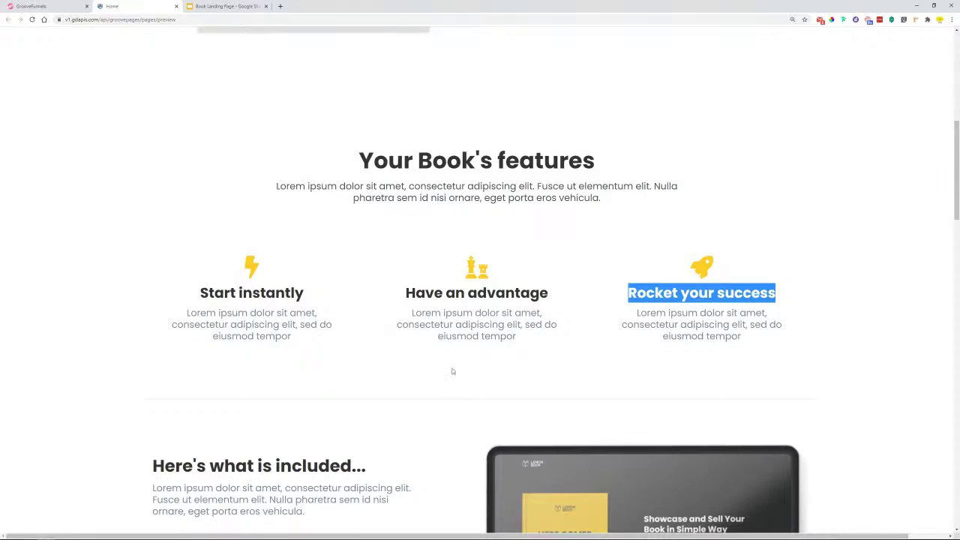
scroll(393, 404, "down", 3)
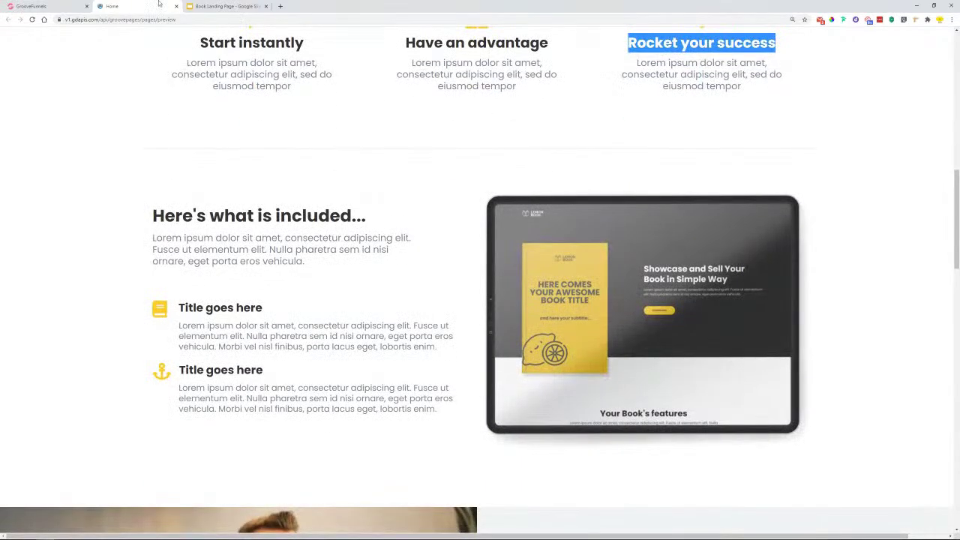
left_click(37, 4)
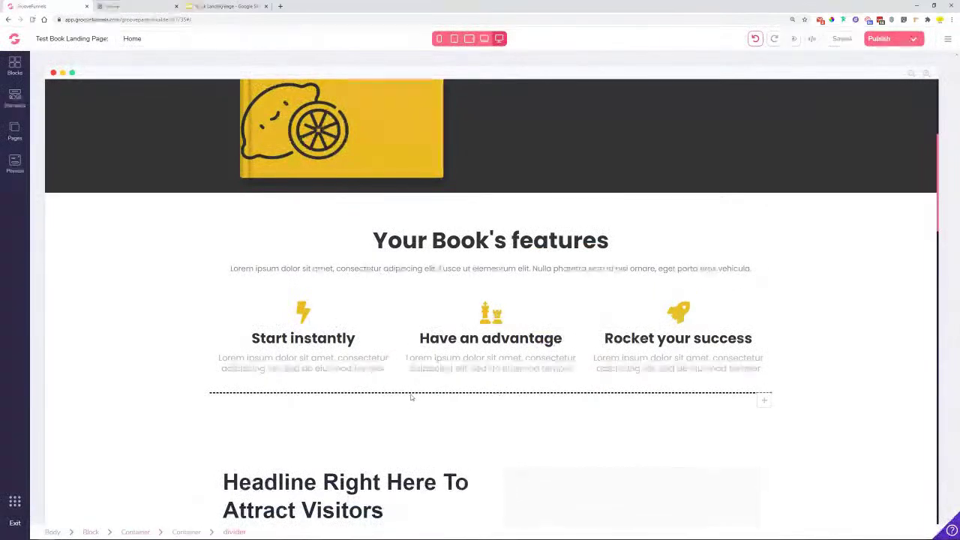
left_click(411, 395)
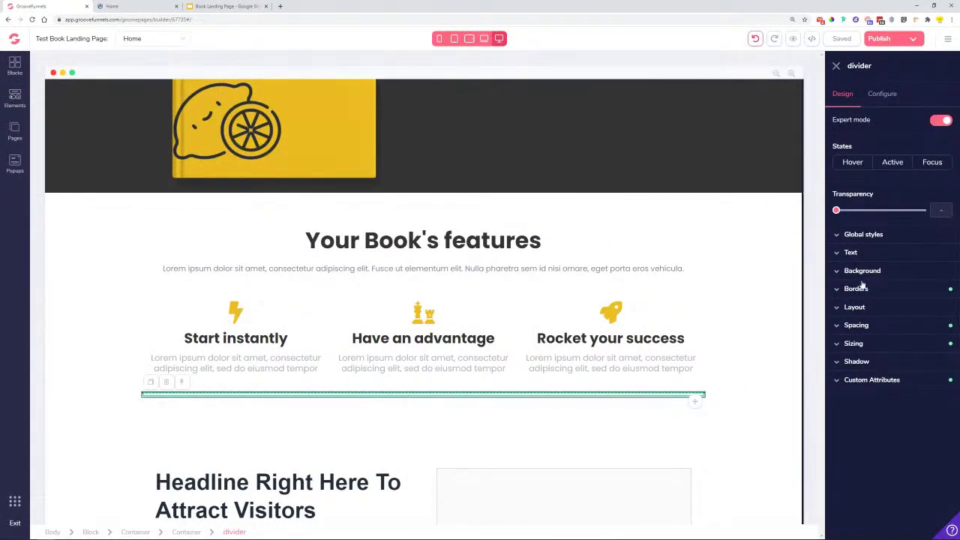
left_click(884, 94)
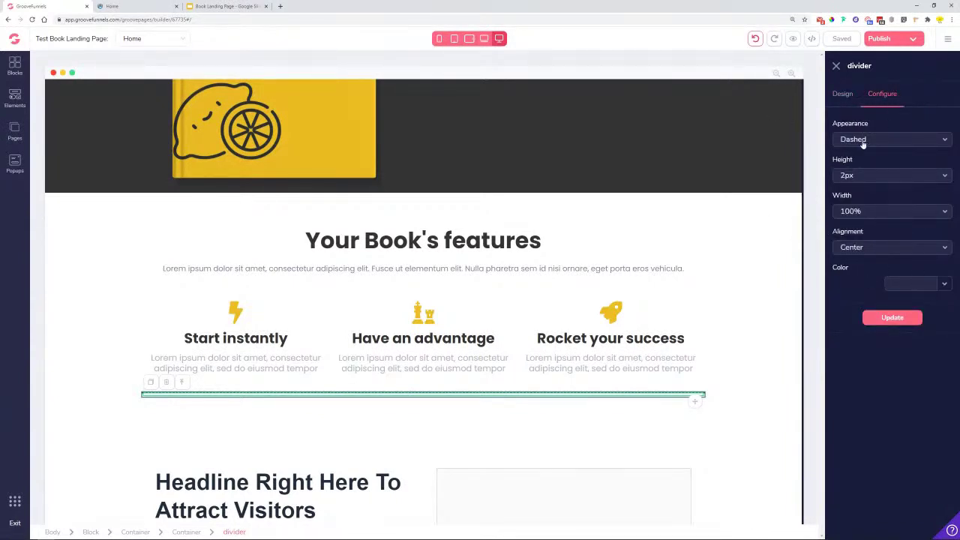
left_click(850, 101)
left_click(878, 288)
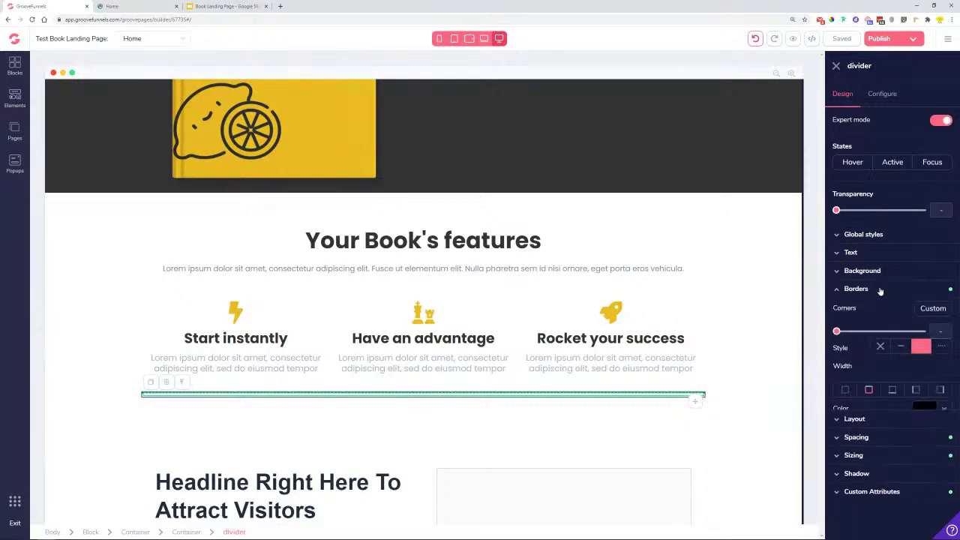
scroll(670, 431, "down", 2)
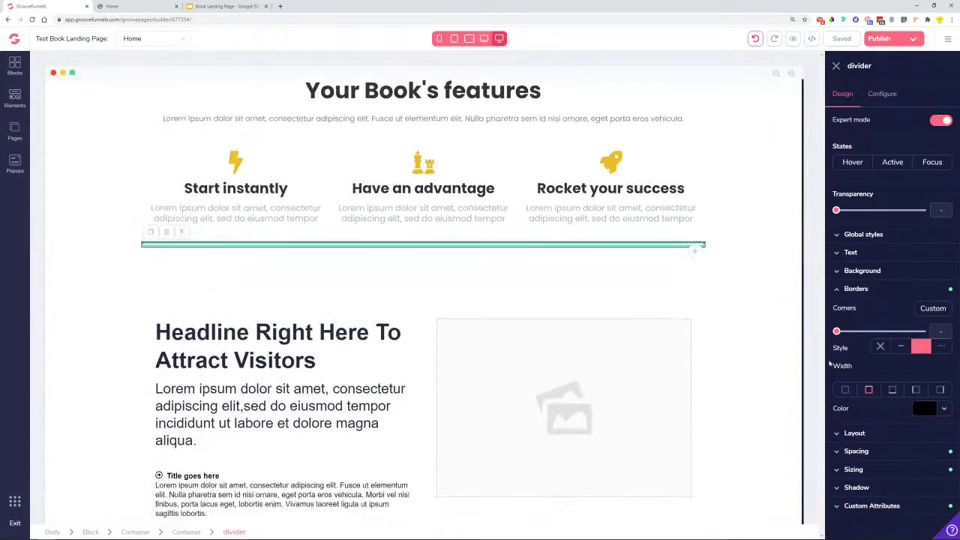
left_click(901, 349)
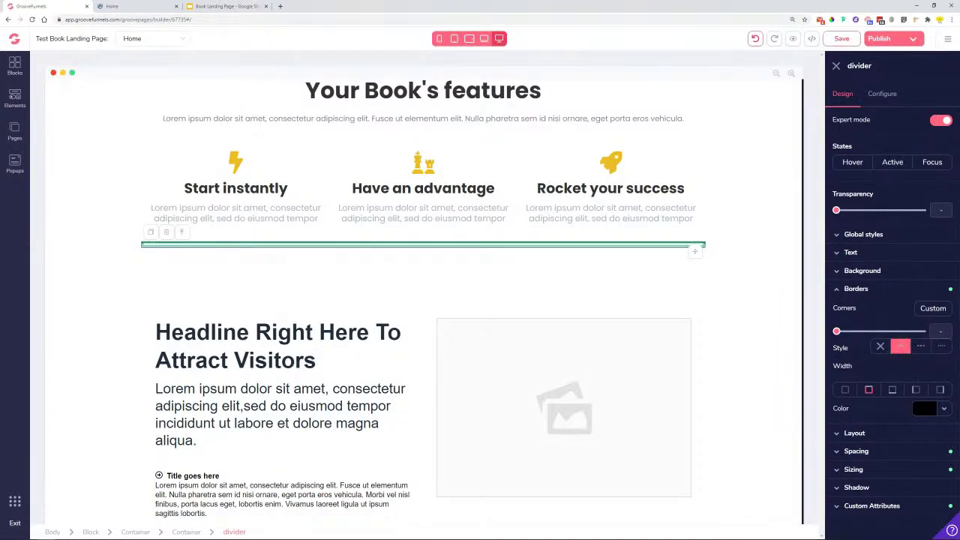
Set the divider's border colour to a light grey shade and compare it with the reference preview.
left_click(943, 410)
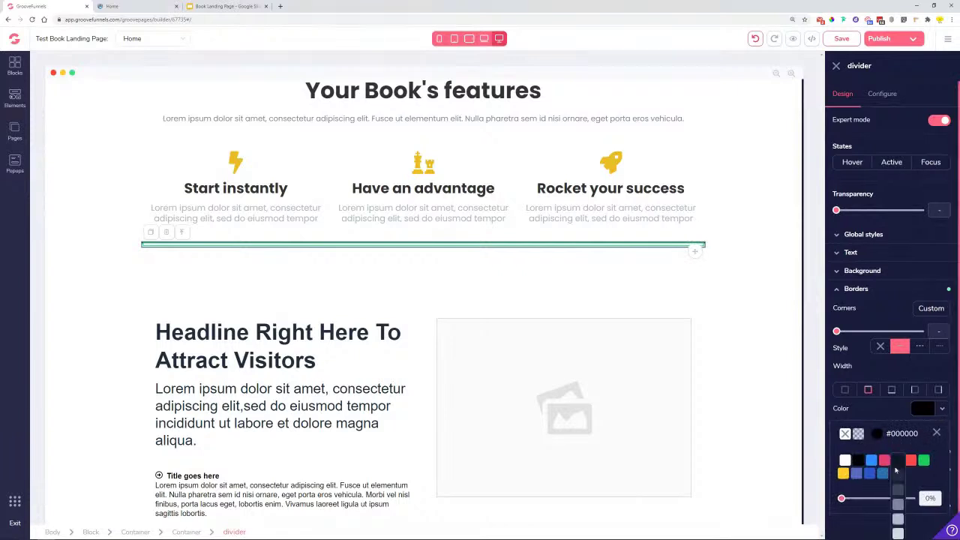
left_click(899, 472)
left_click(787, 283)
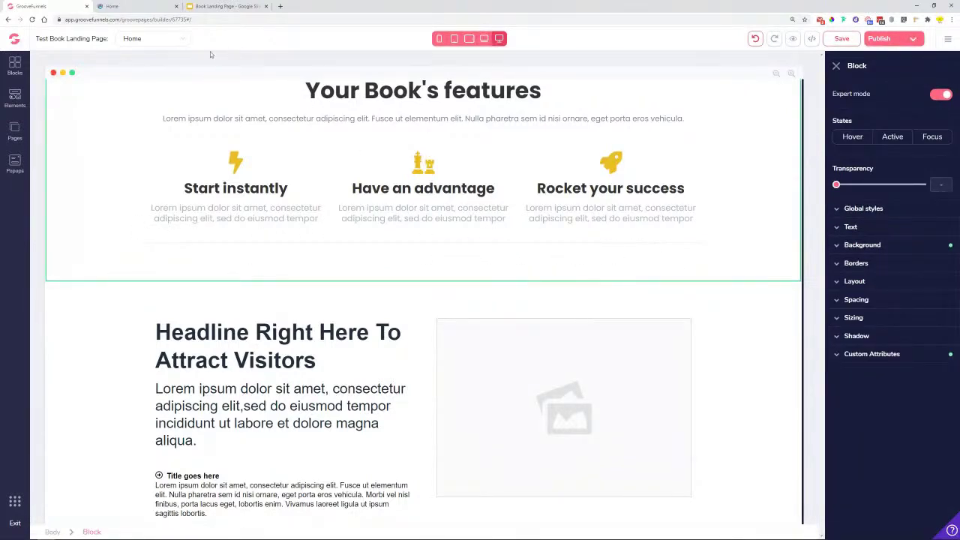
left_click(135, 6)
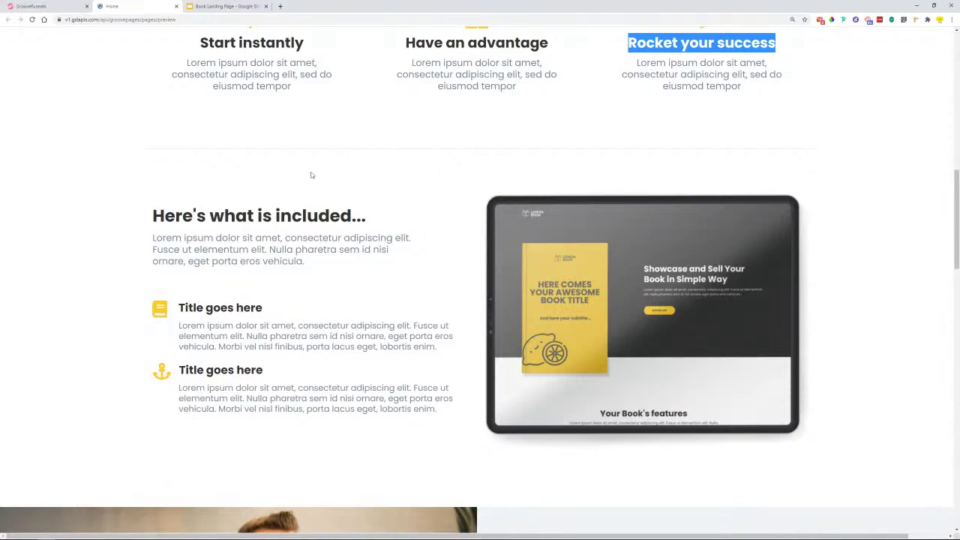
Copy the heading "Here's what is included..." from the reference preview for the headline beside the image placeholder.
left_click(67, 5)
scroll(198, 172, "down", 2)
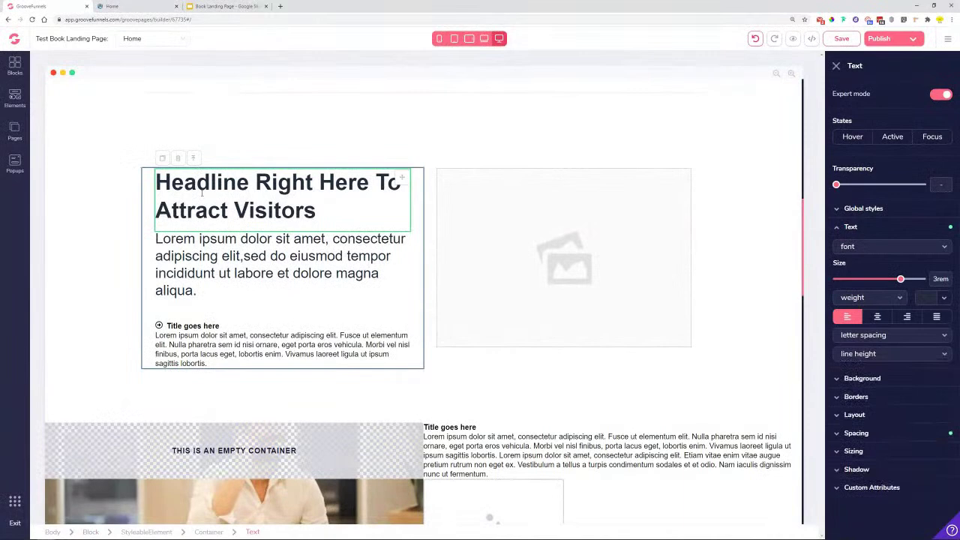
key("ctrl+Tab")
left_click_drag(150, 219, 371, 225)
key("ctrl+c")
Apply the Feature title global style to the "Headline Right Here To Attract Visitors" heading and replace its text with "Here's what is included...".
left_click(26, 5)
left_click(904, 211)
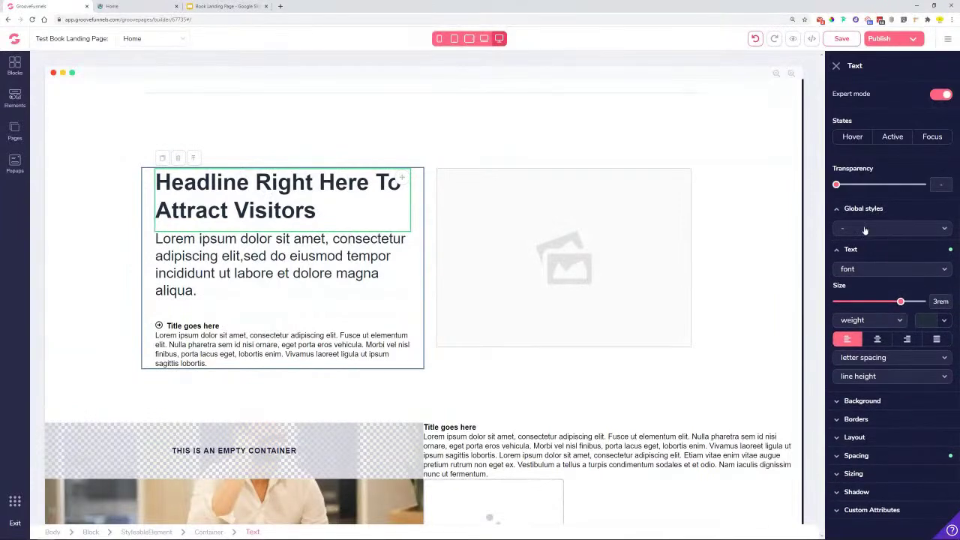
left_click(877, 228)
left_click(870, 268)
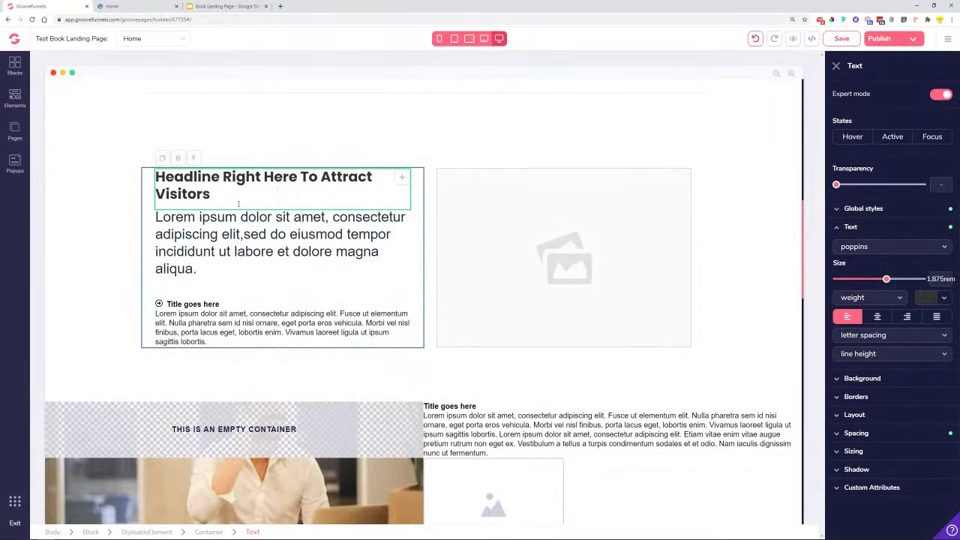
key("ctrl+a")
key("ctrl+v")
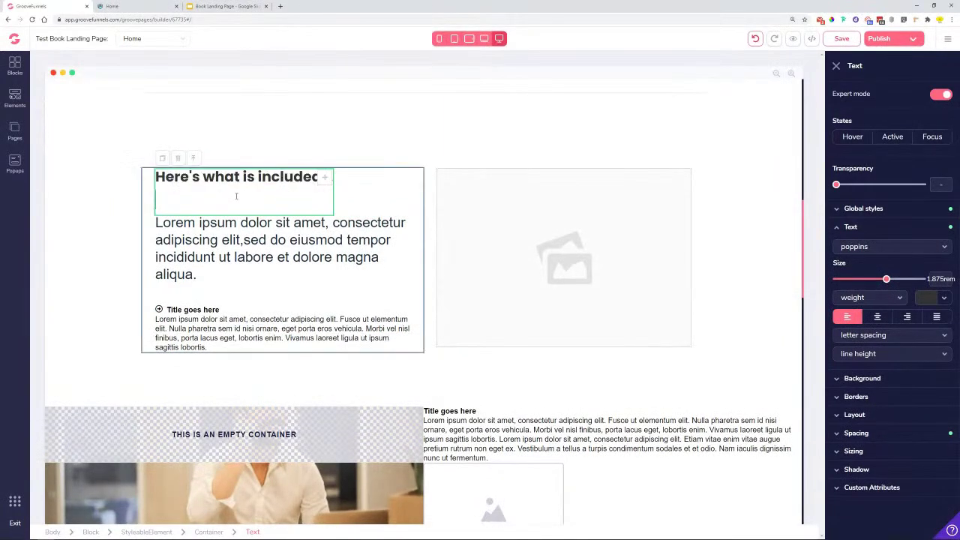
key("BackSpace")
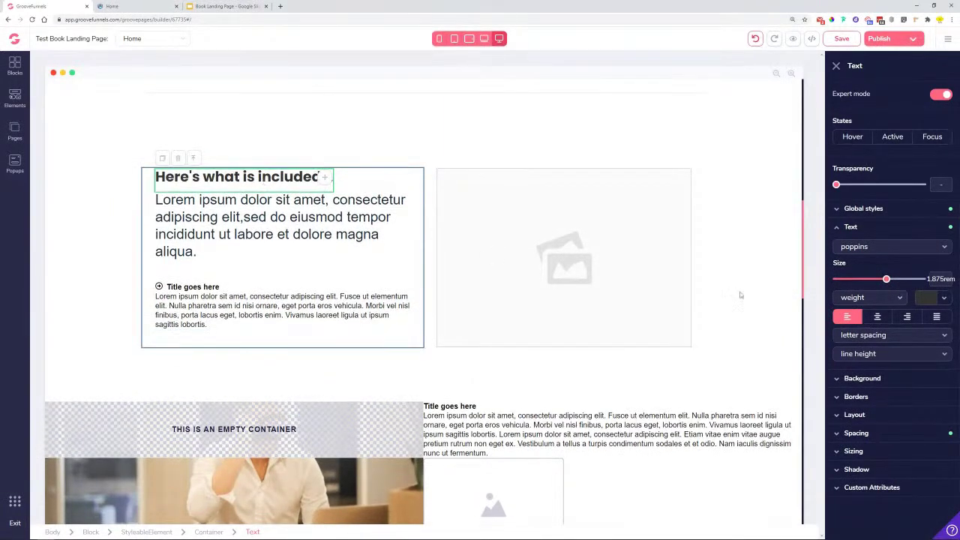
Compare the "Here's what is included..." heading with the reference preview and set its text size to 2.25rem.
left_click_drag(886, 280, 899, 281)
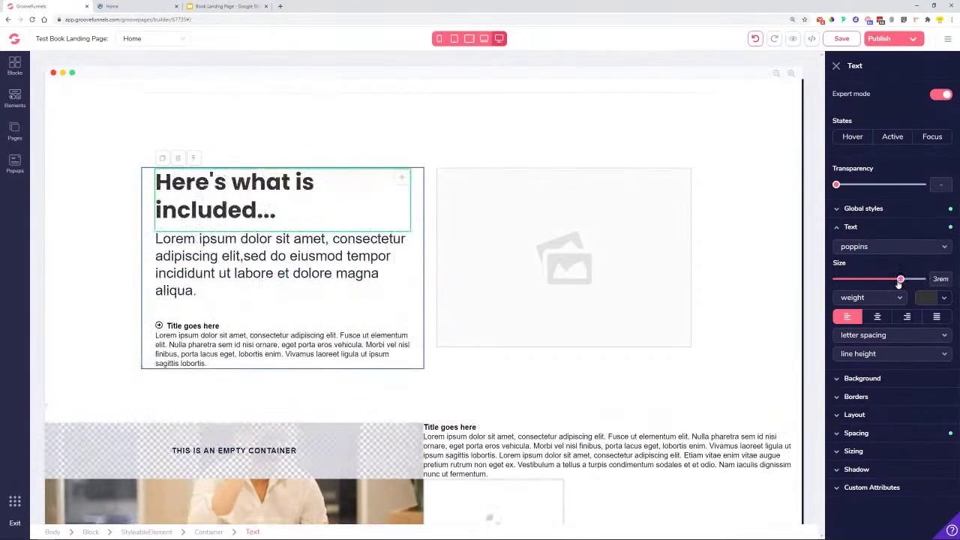
left_click(112, 6)
left_click(38, 6)
left_click(835, 65)
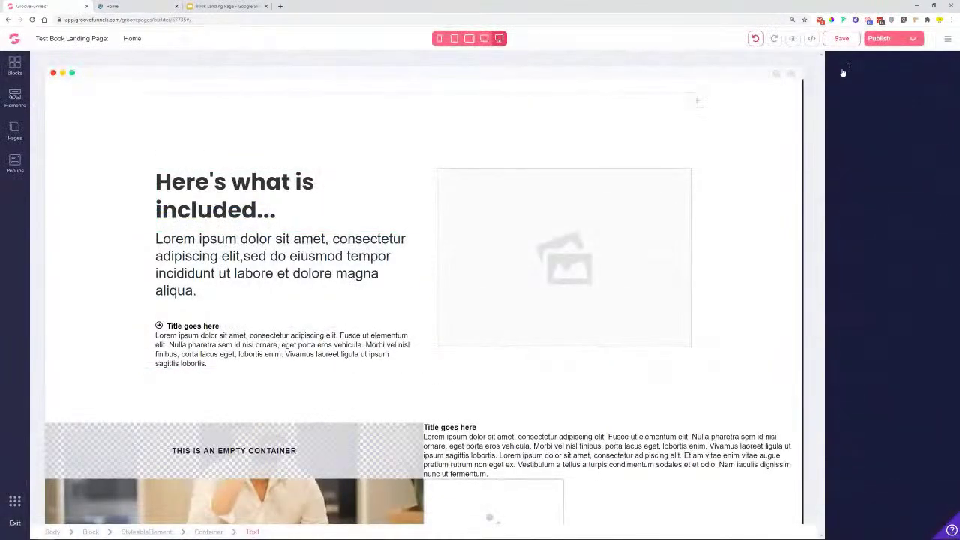
left_click(323, 196)
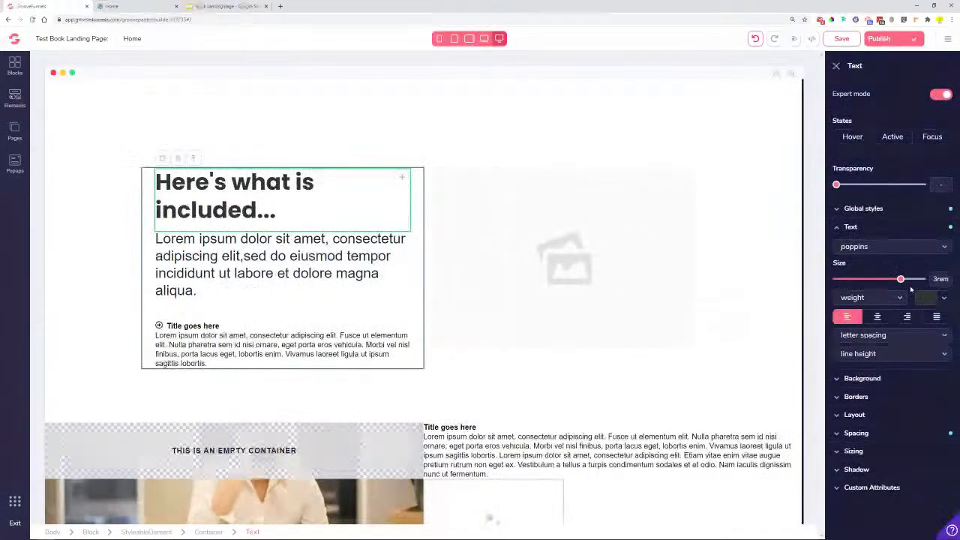
left_click_drag(897, 279, 893, 278)
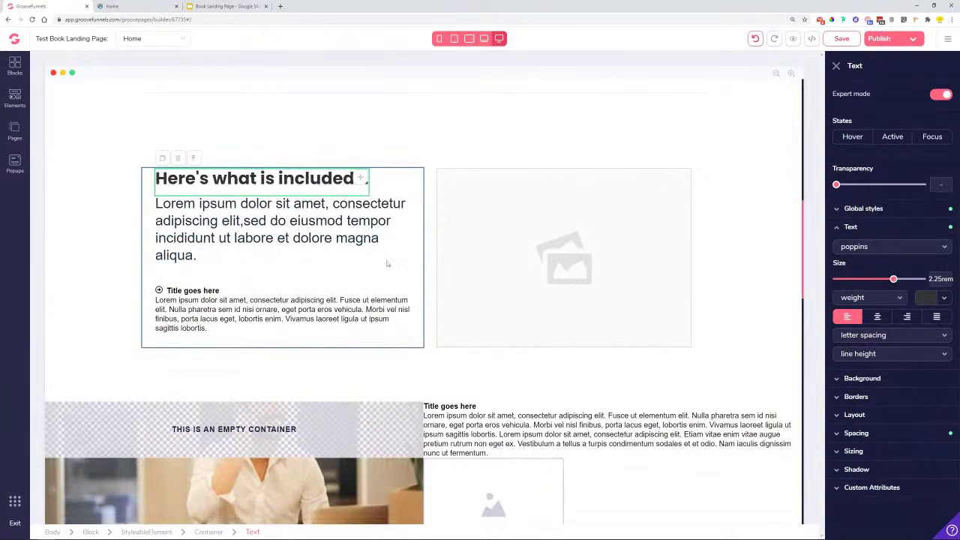
type("...")
Apply the Feature Desc. global style to the paragraph below the heading and set its text colour to #78889B.
left_click(352, 225)
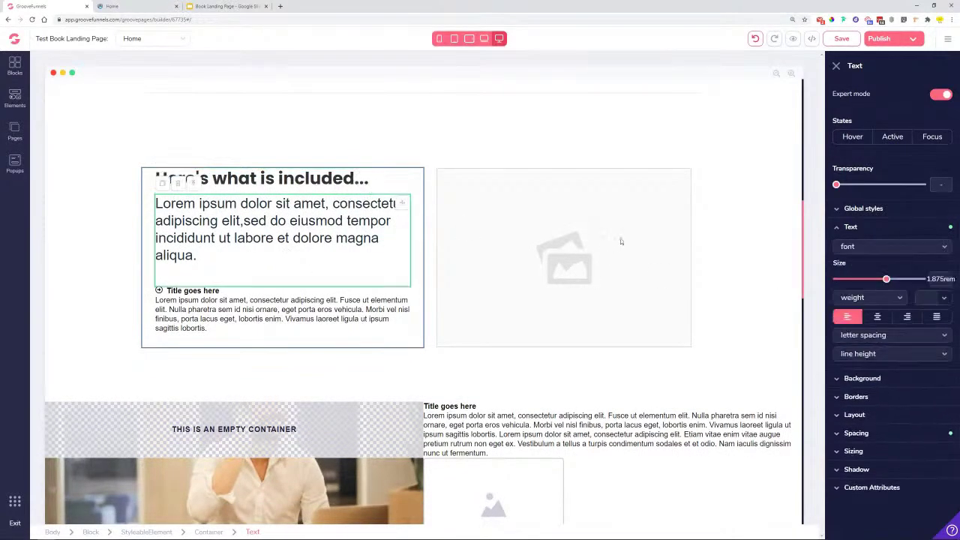
left_click(870, 209)
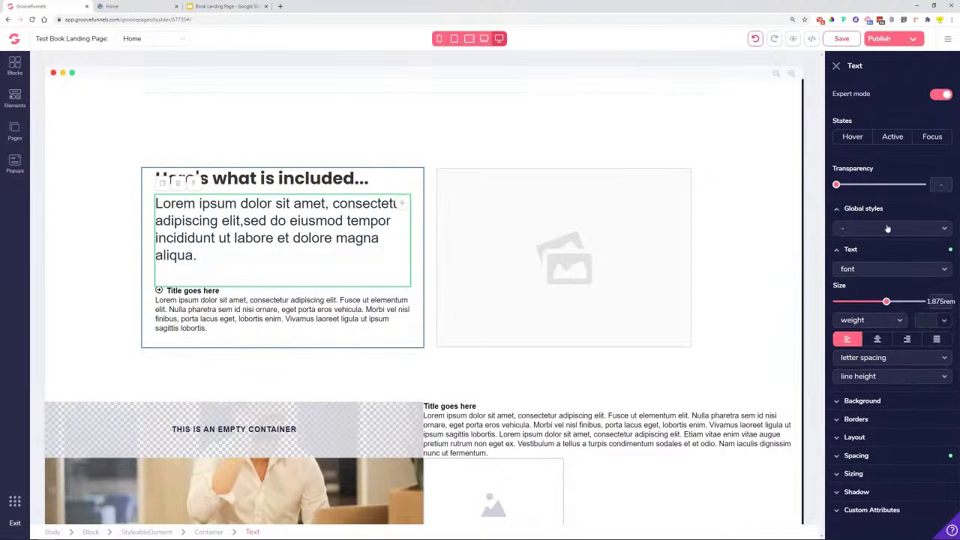
left_click(884, 229)
left_click(885, 286)
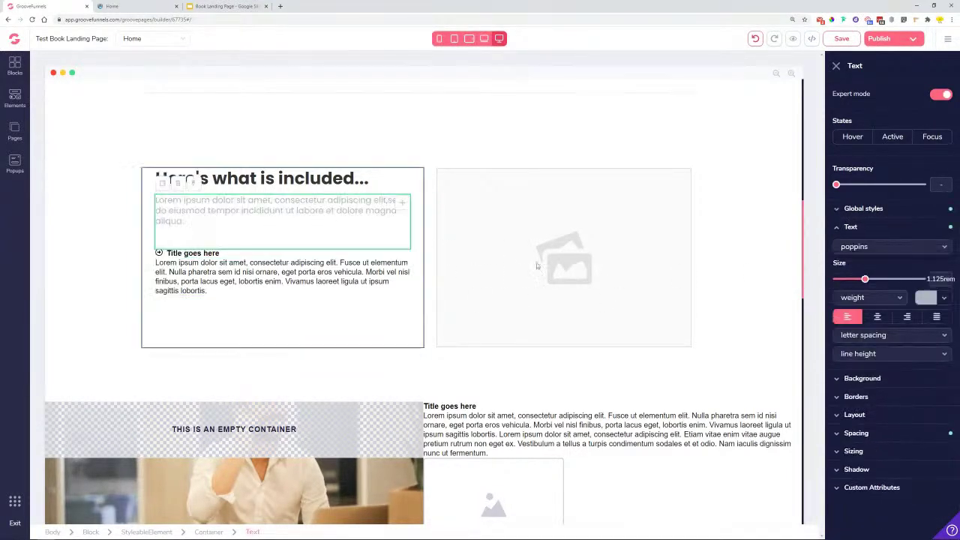
left_click(202, 227)
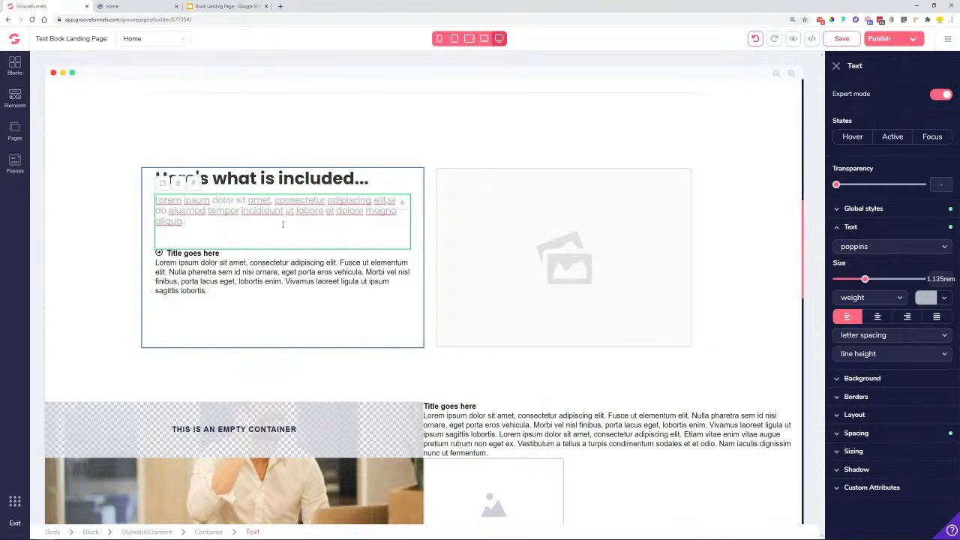
left_click(921, 296)
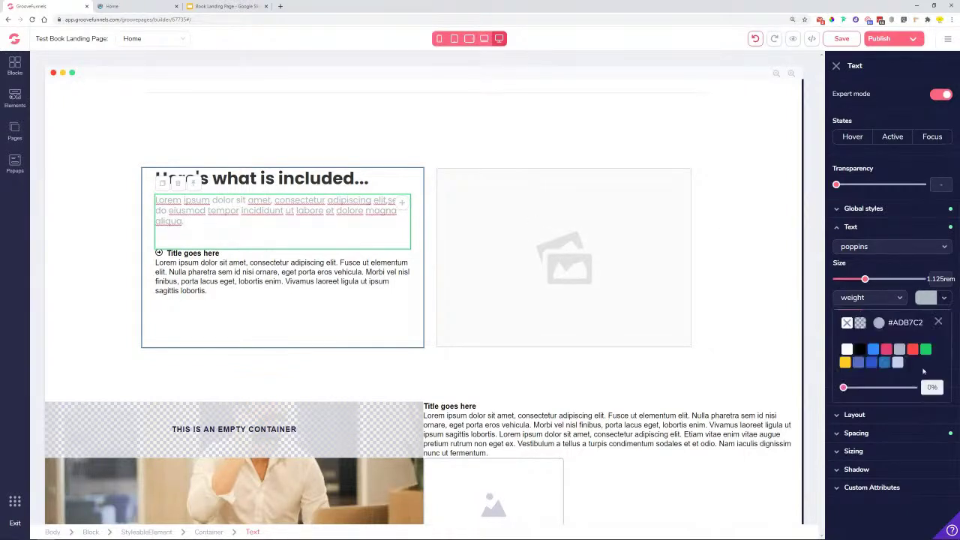
mouse_move(902, 357)
left_click(901, 397)
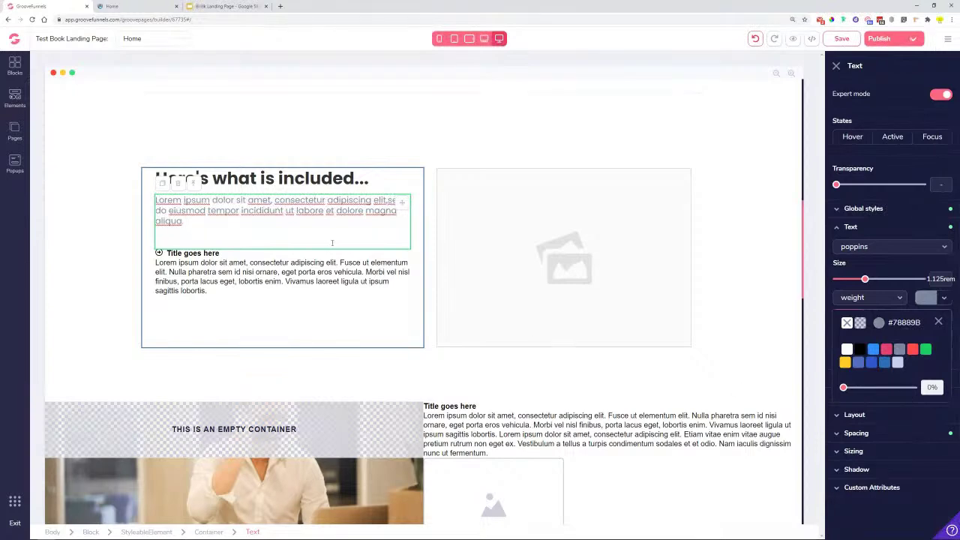
Set the text size of the paragraph below the heading to 1.25rem, checking it against the reference preview.
left_click(316, 282)
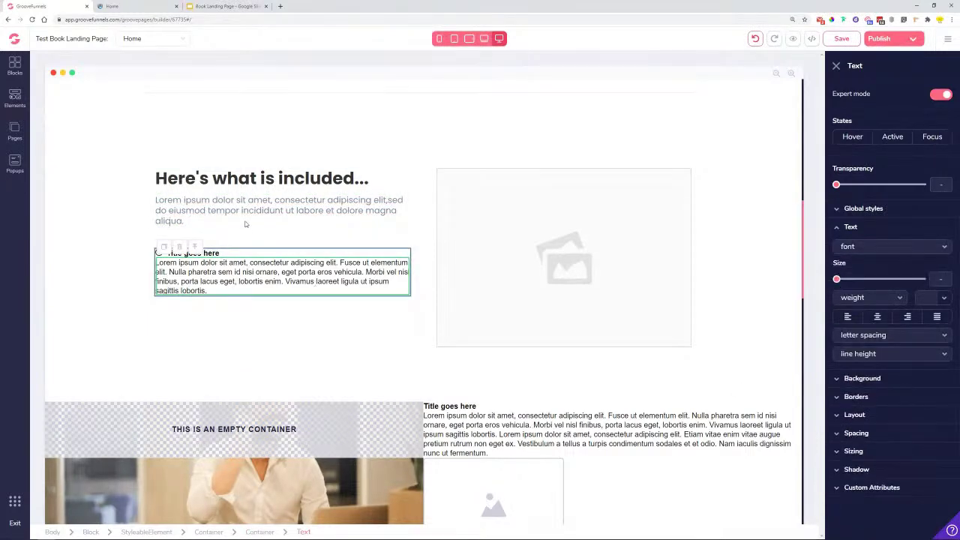
left_click(144, 5)
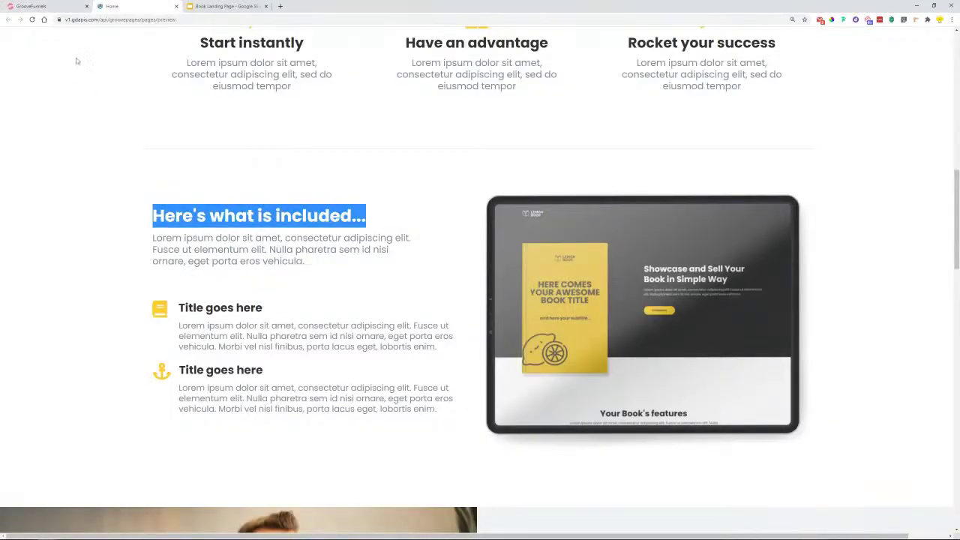
left_click(44, 6)
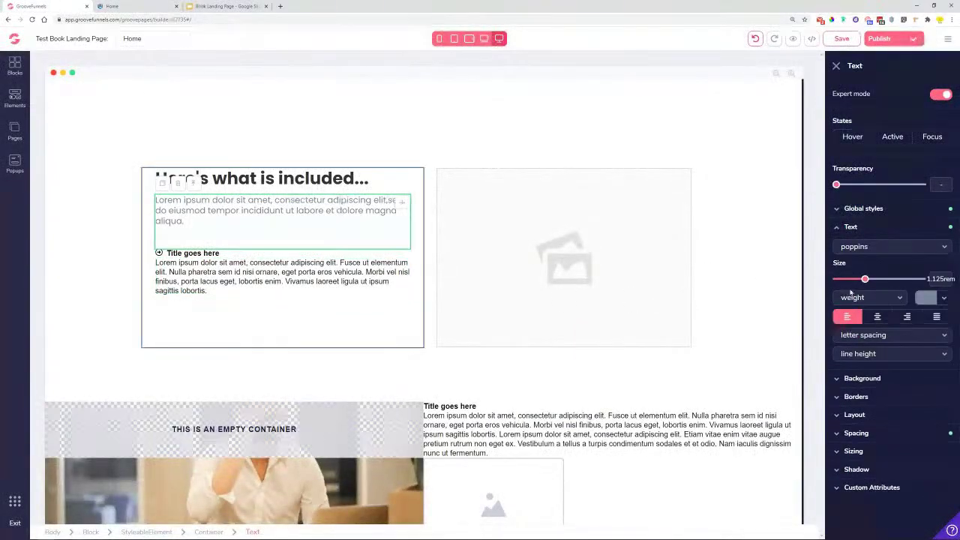
left_click_drag(866, 280, 872, 281)
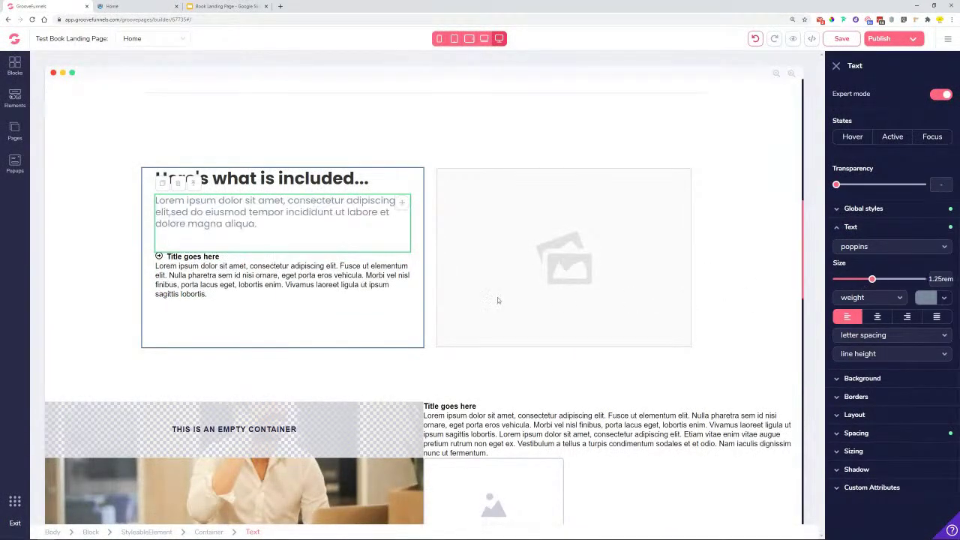
left_click(133, 6)
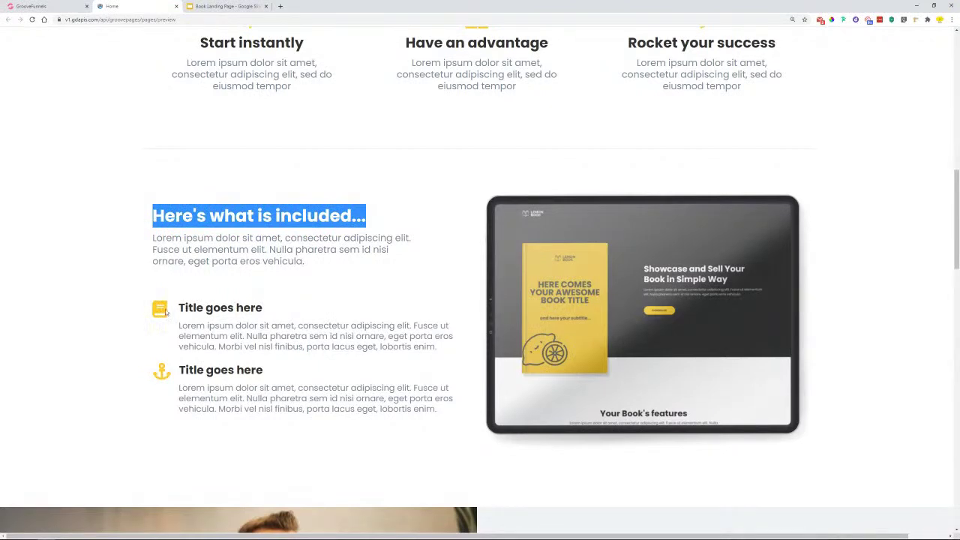
left_click(56, 6)
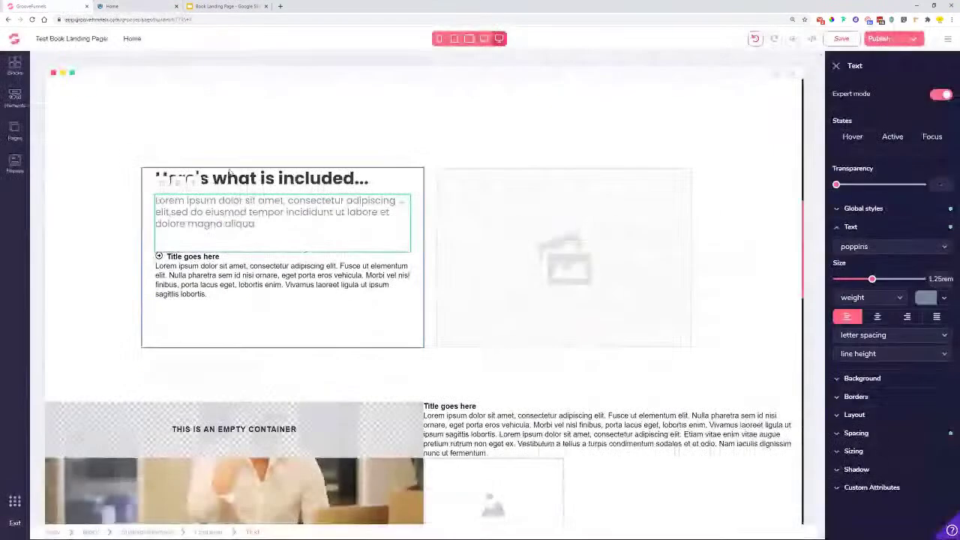
Apply the Feature title global style to the "Title goes here" text beside the arrow icon.
left_click(185, 257)
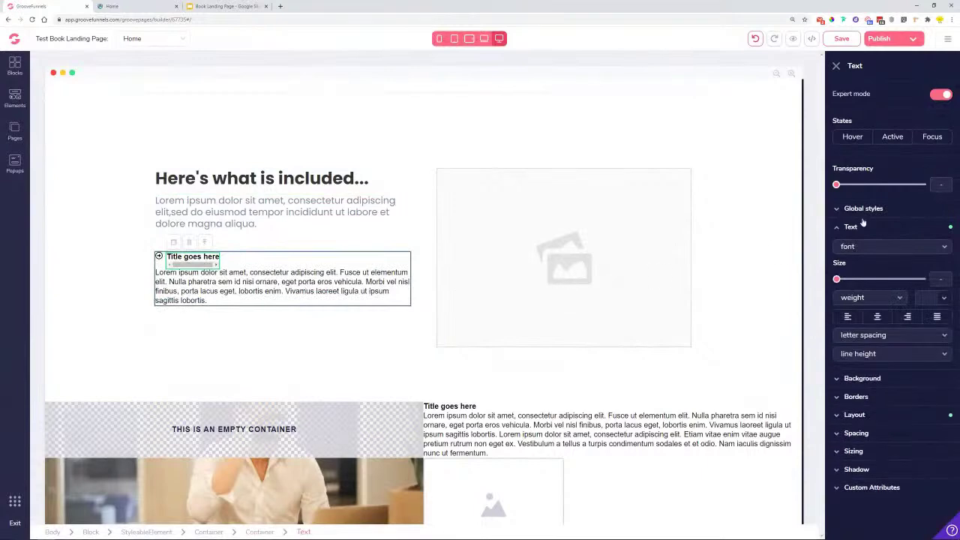
left_click(862, 209)
left_click(863, 230)
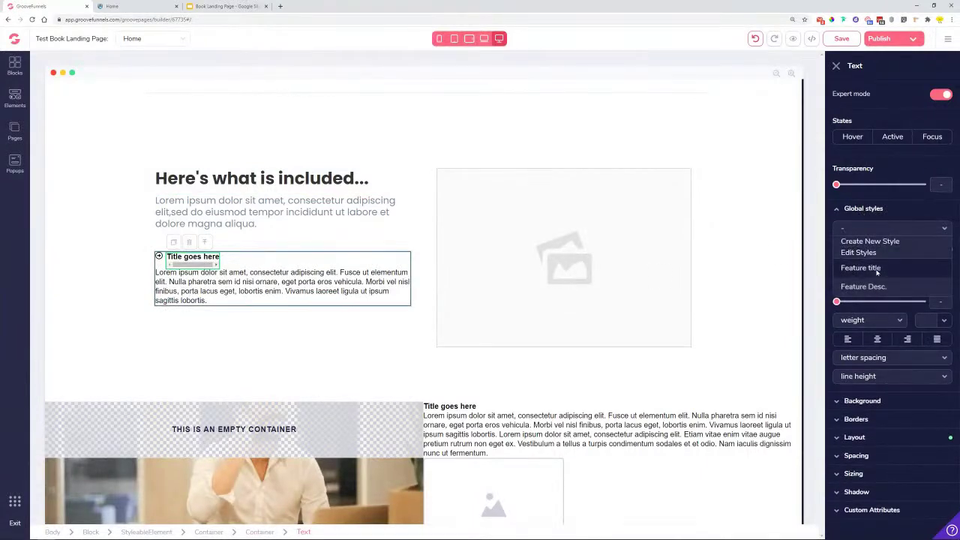
left_click(873, 268)
Apply the Feature Desc. global style to the description under "Title goes here" and align it left.
left_click(265, 296)
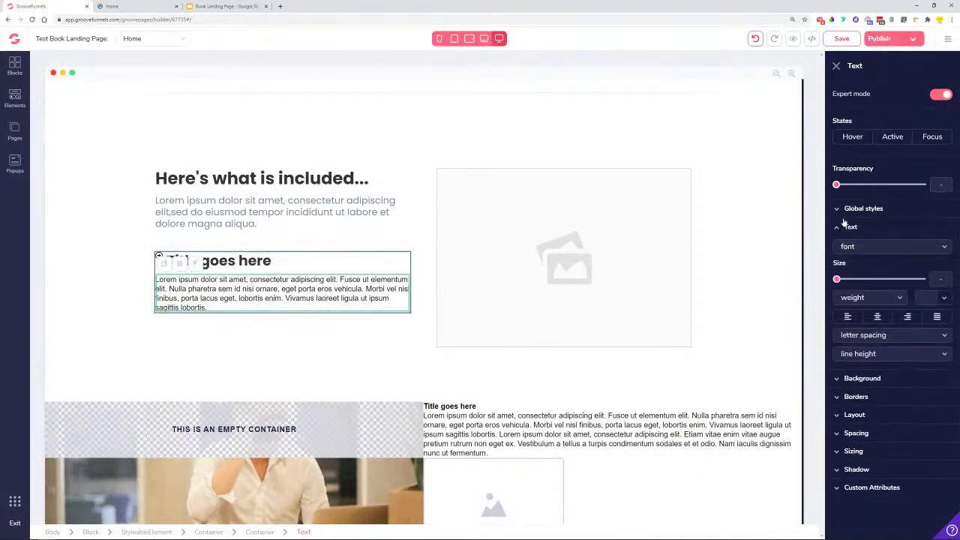
left_click(874, 230)
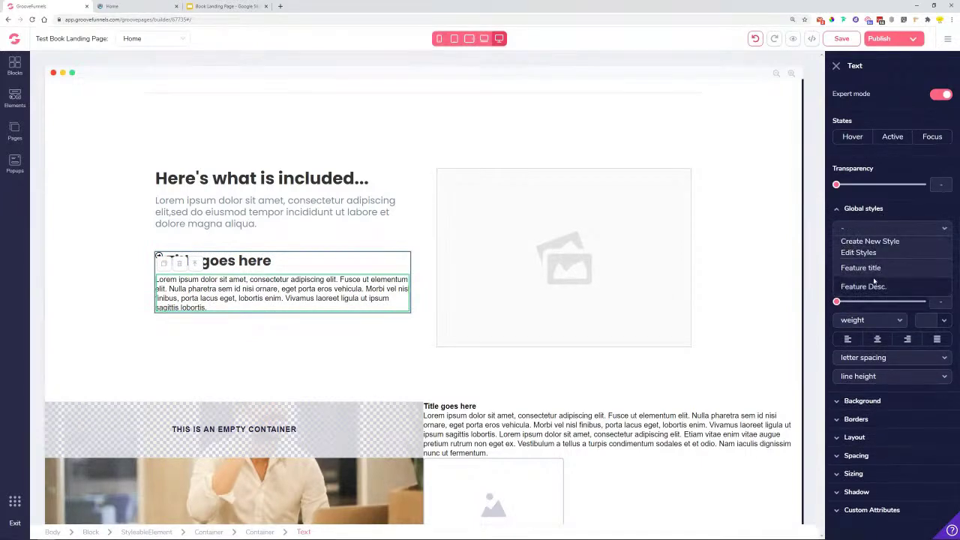
left_click(872, 285)
left_click(284, 300)
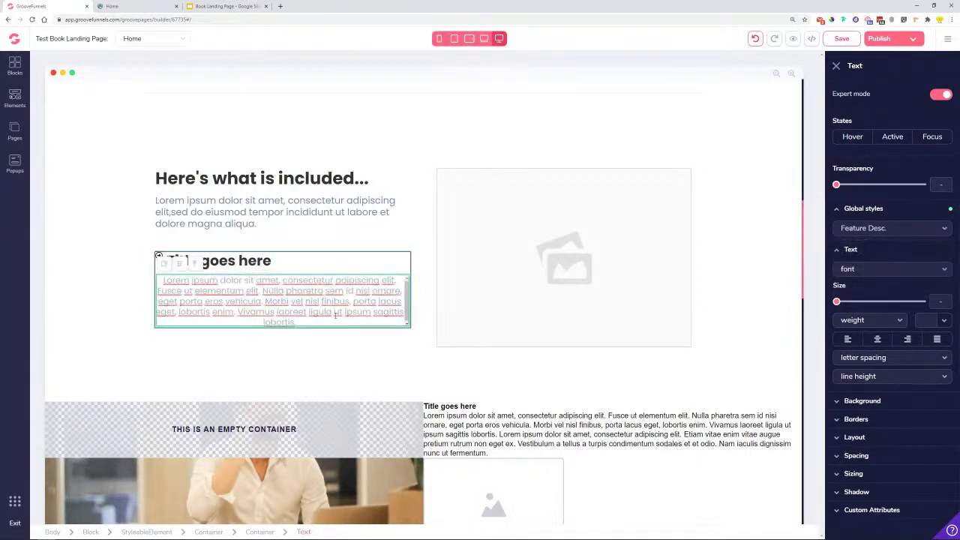
left_click(847, 339)
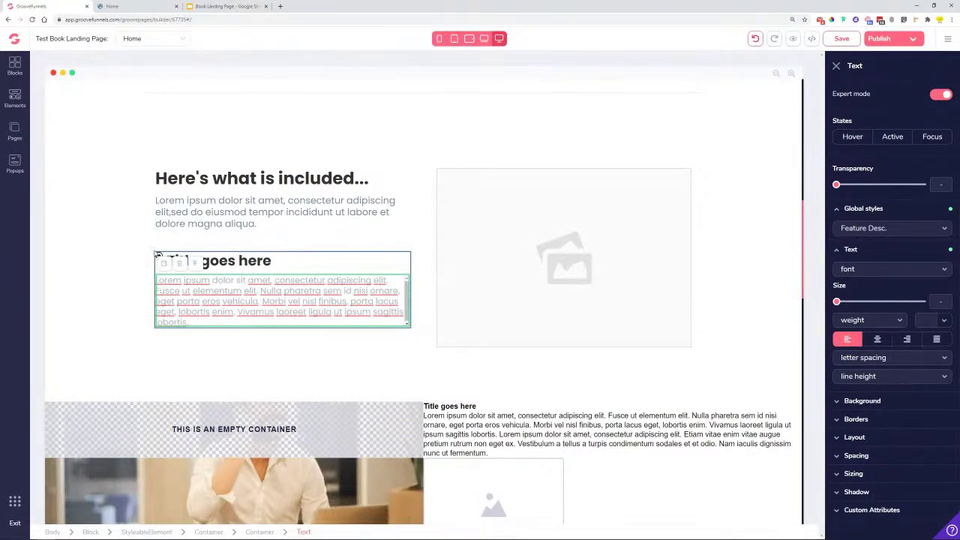
Set the size of the arrow icon beside "Title goes here" to 2.25rem.
left_click(158, 257)
left_click(158, 256)
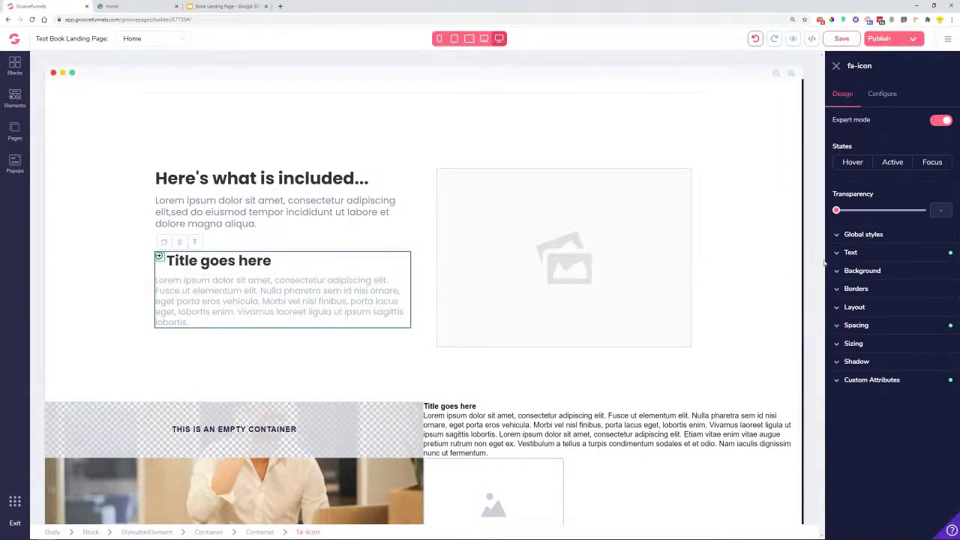
left_click(862, 257)
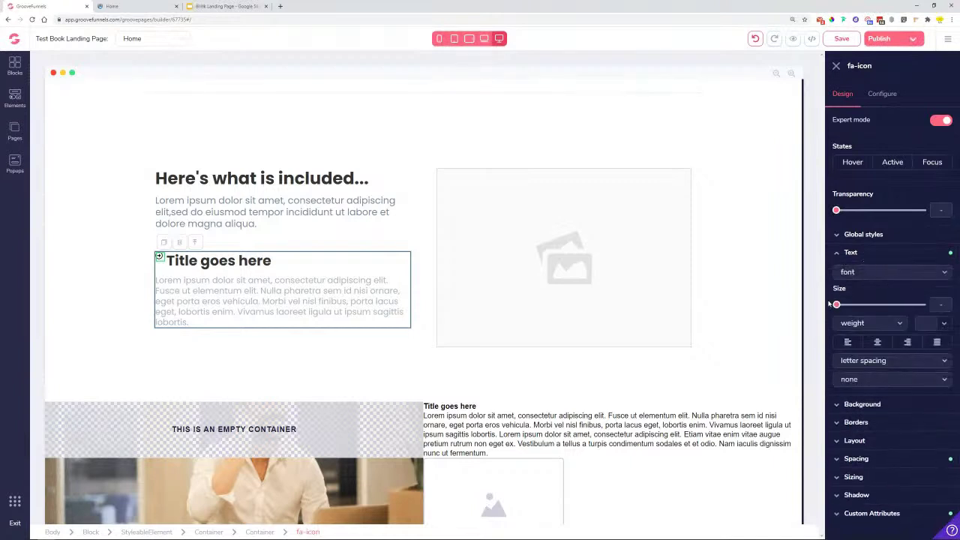
left_click_drag(857, 307, 894, 308)
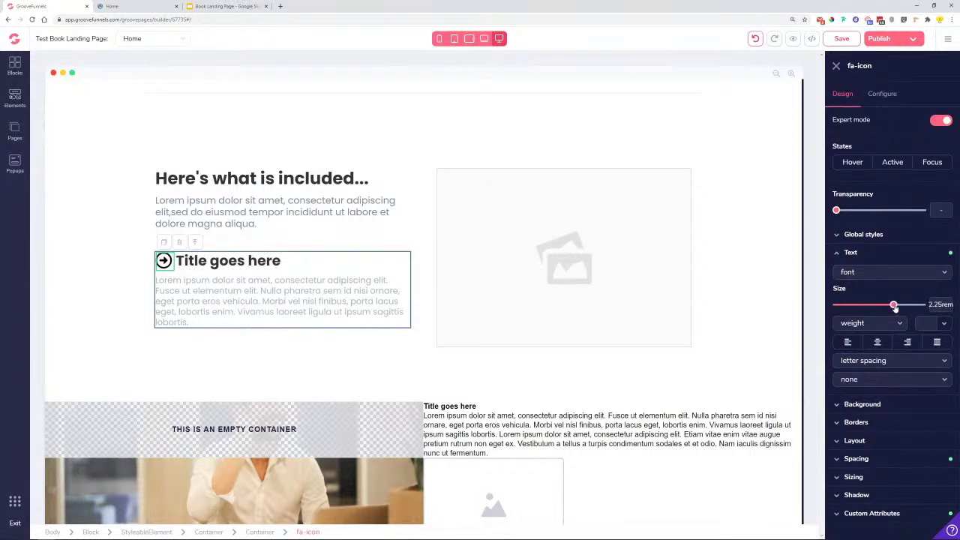
Search the icon library for "book" and choose the fas fa-book icon for the list item.
left_click(884, 95)
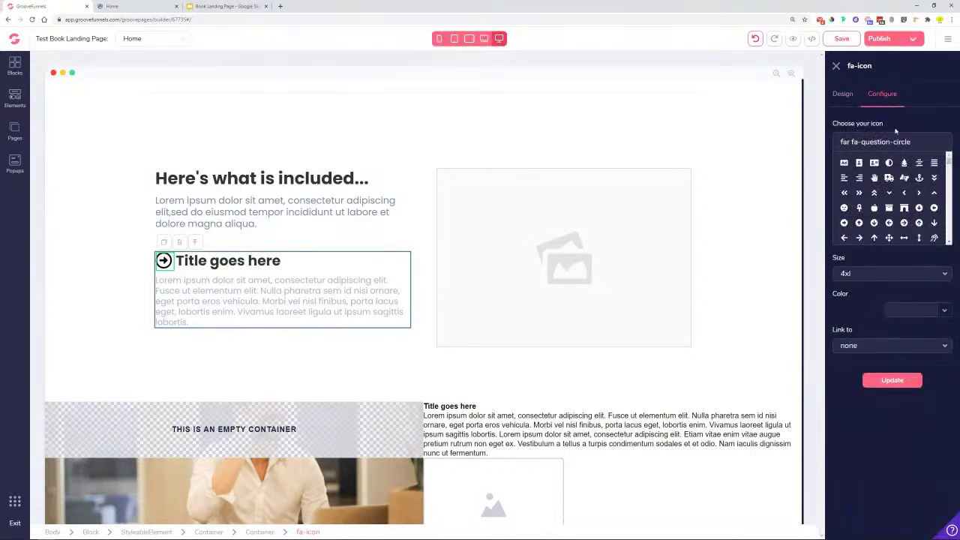
triple_click(894, 140)
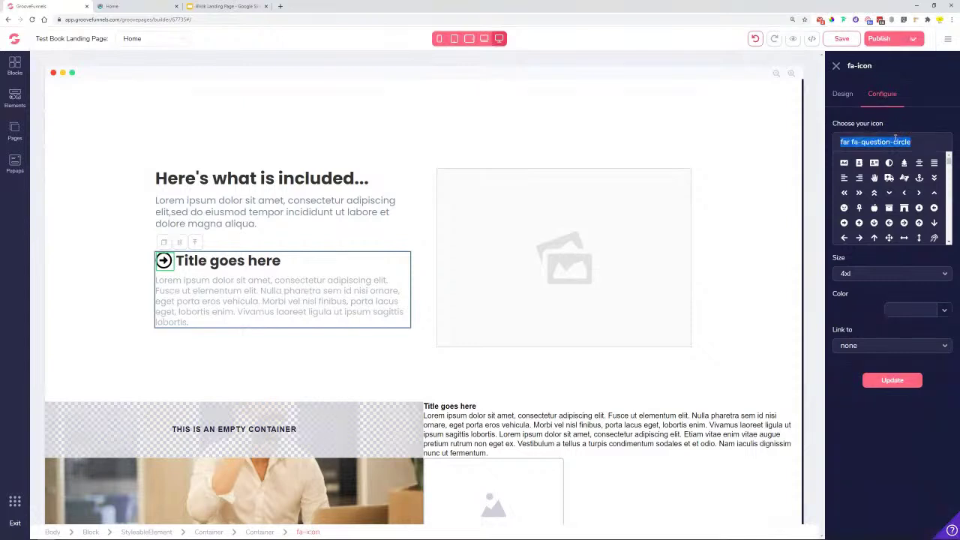
type("book")
left_click(859, 163)
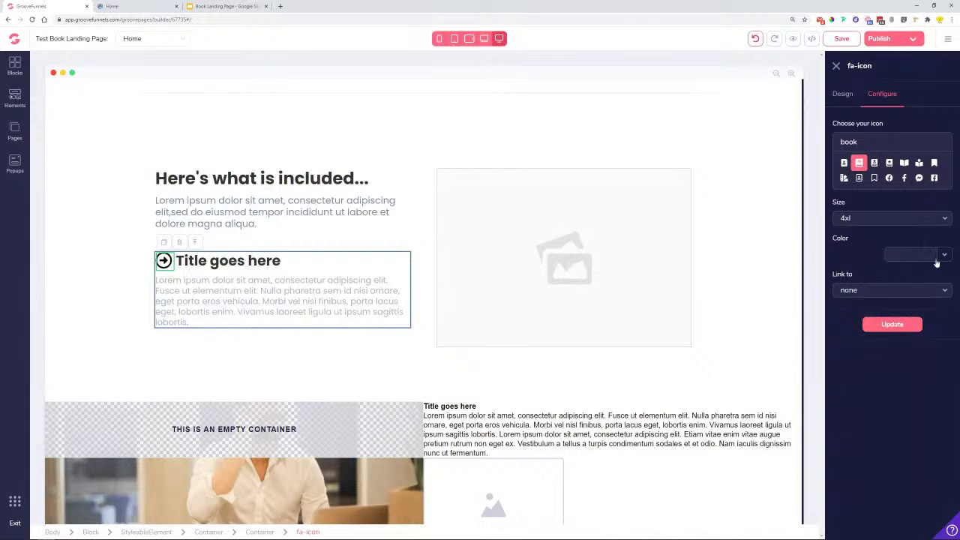
Open the hex color value of the list item's book icon for editing.
left_click(939, 311)
left_click(879, 345)
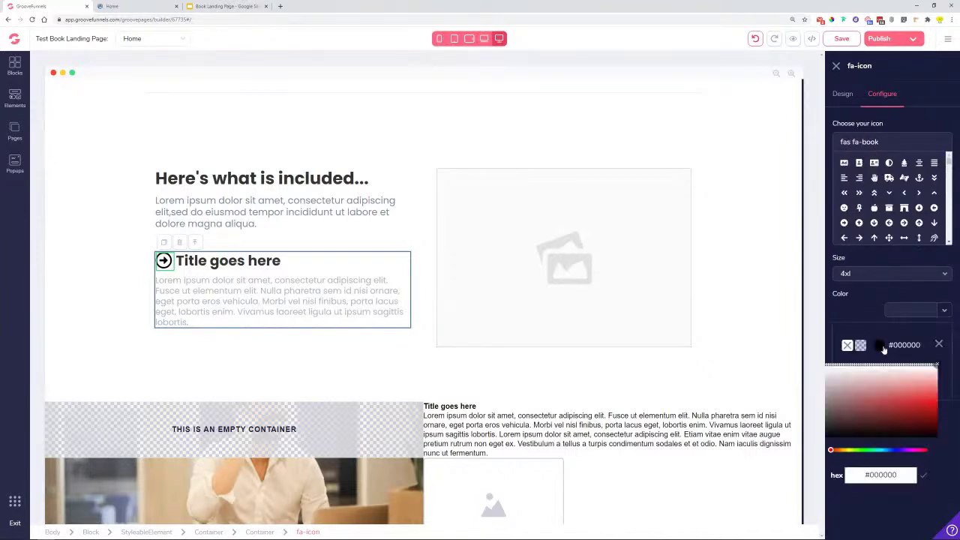
double_click(882, 475)
key("ctrl+v")
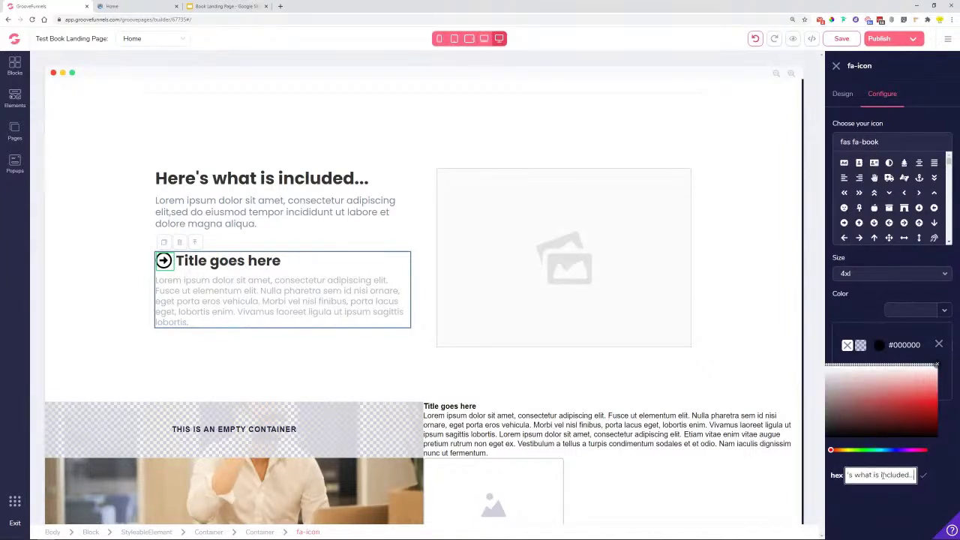
key("ctrl+a")
Switch to the reference preview, sample the yellows of its book icon and book cover with ColorPick Eyedropper, and copy the cover's hex code EABB21.
left_click(139, 6)
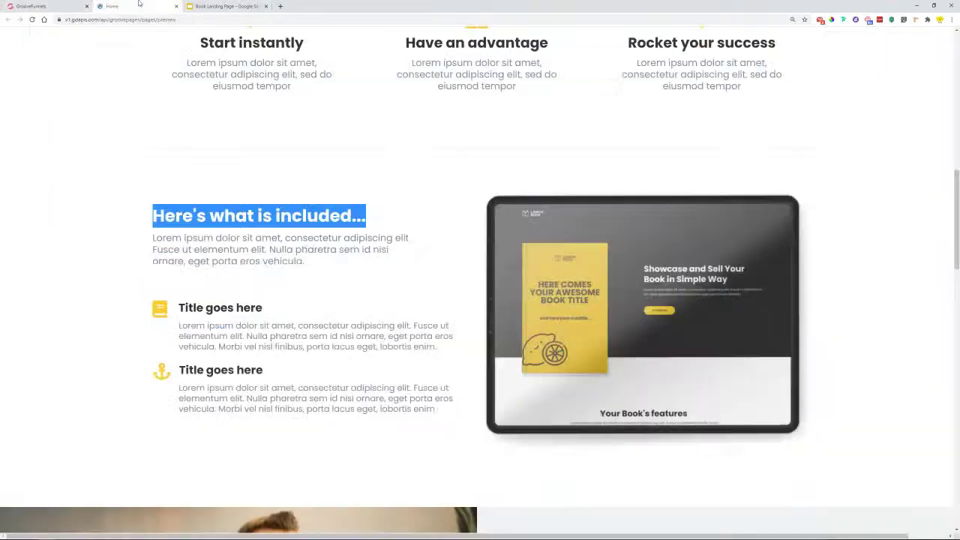
left_click(822, 20)
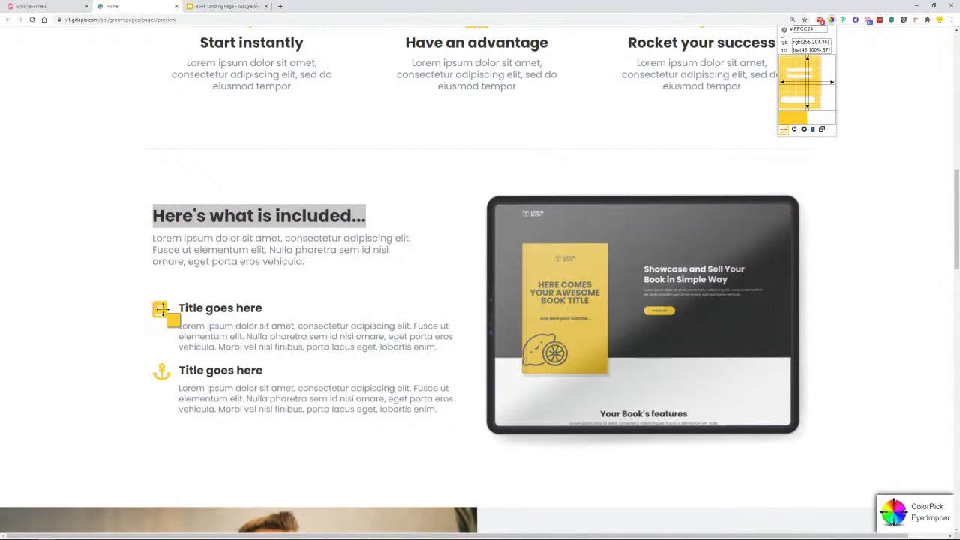
left_click(161, 309)
right_click(188, 322)
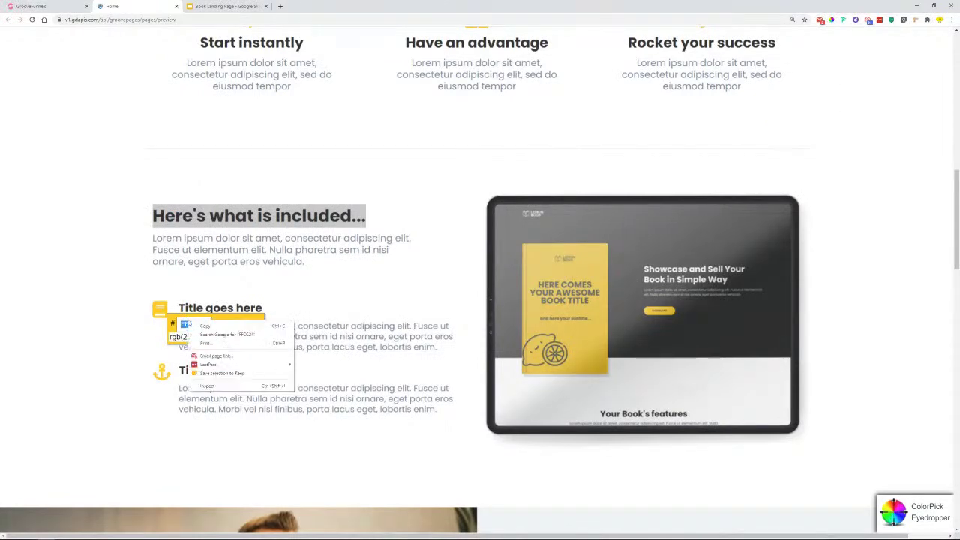
left_click(178, 275)
scroll(194, 225, "up", 15)
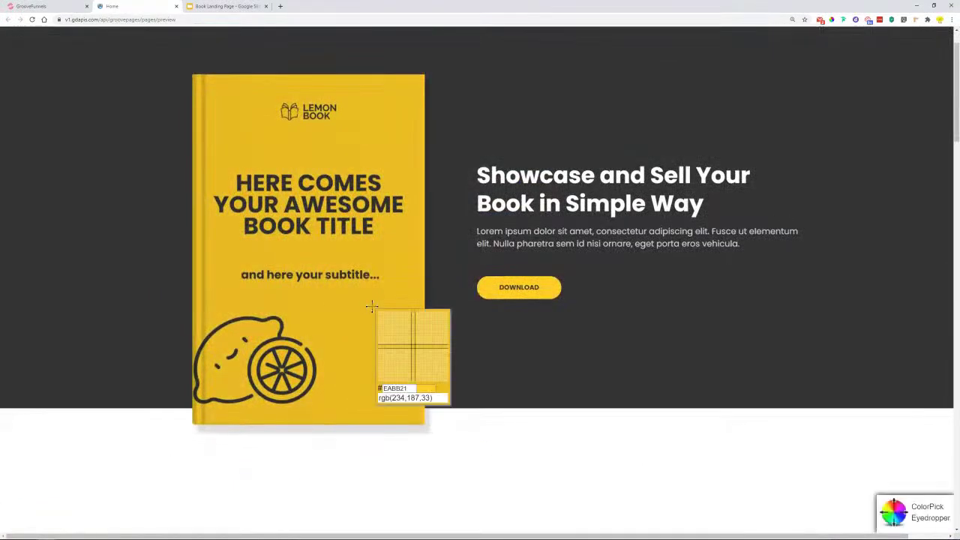
left_click(352, 307)
right_click(381, 317)
left_click(440, 322)
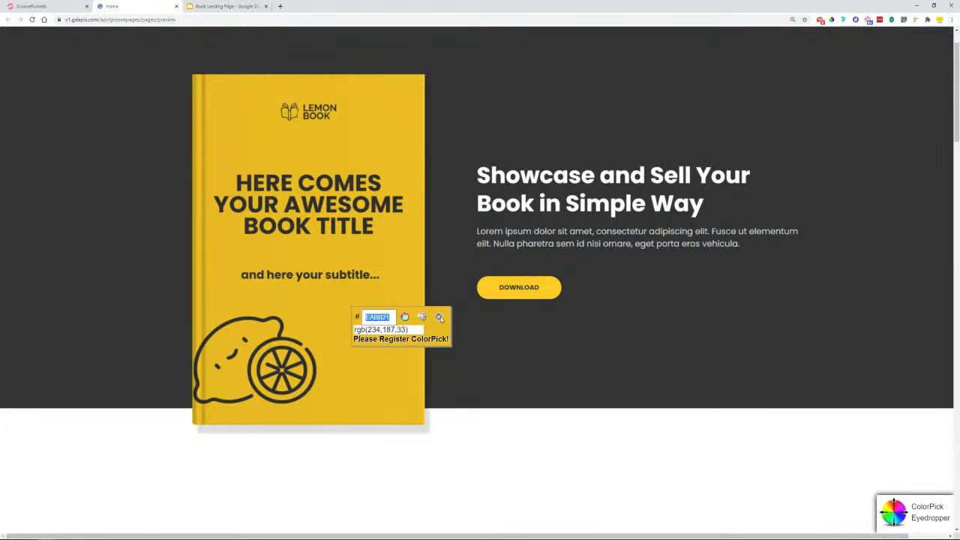
left_click(439, 317)
Return to the GrooveFunnels builder, set the book icon's color to #eabb21 and update the icon.
left_click(38, 6)
scroll(691, 282, "down", 1)
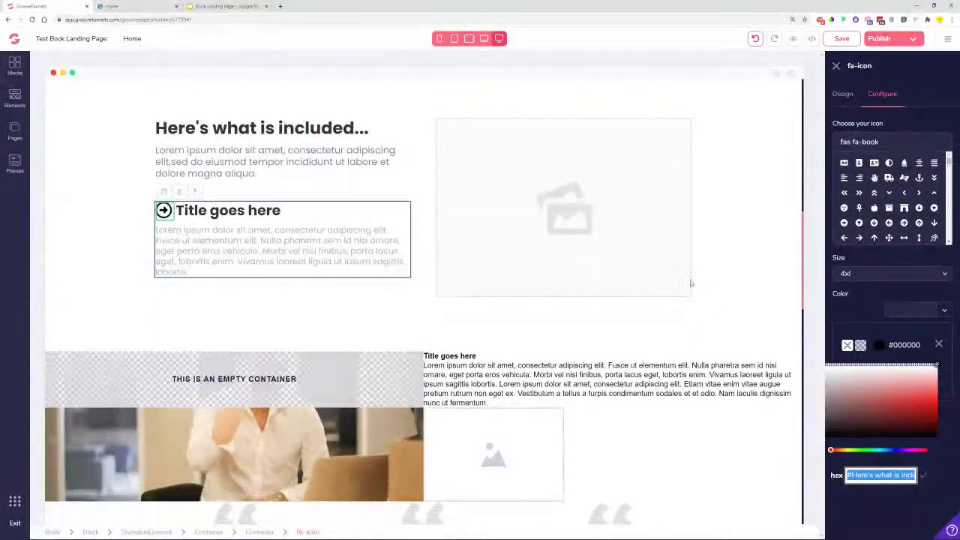
type("#EABB21")
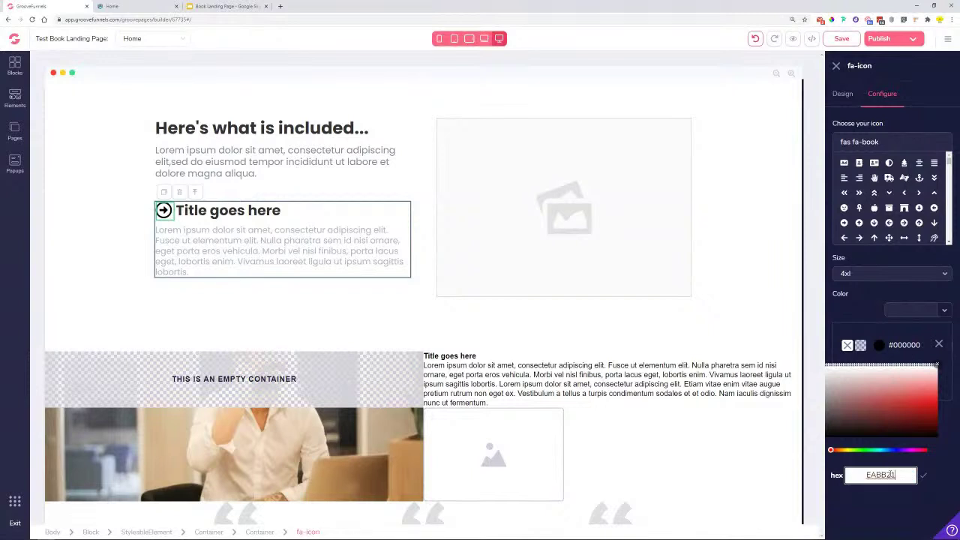
left_click(923, 475)
key("ctrl+a")
type("#eabb21")
left_click(922, 476)
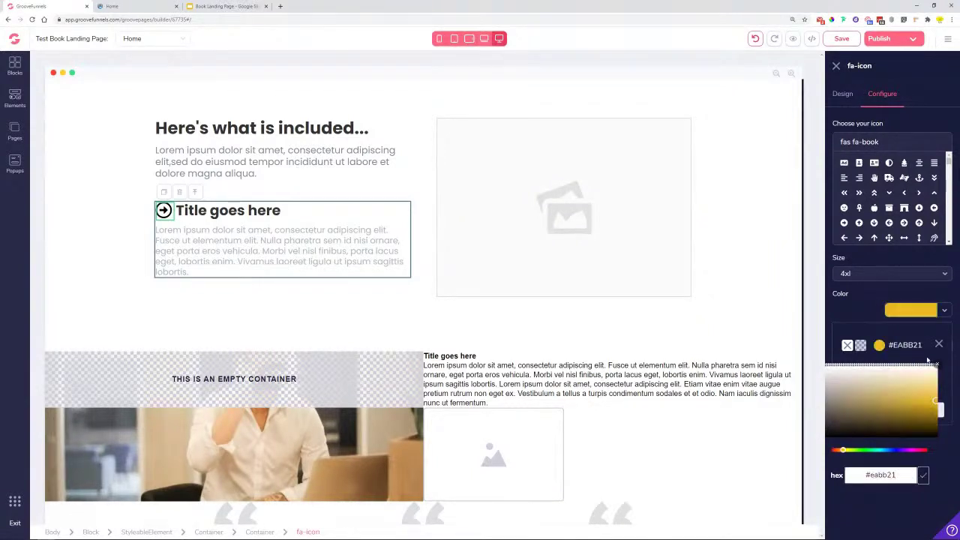
left_click(897, 384)
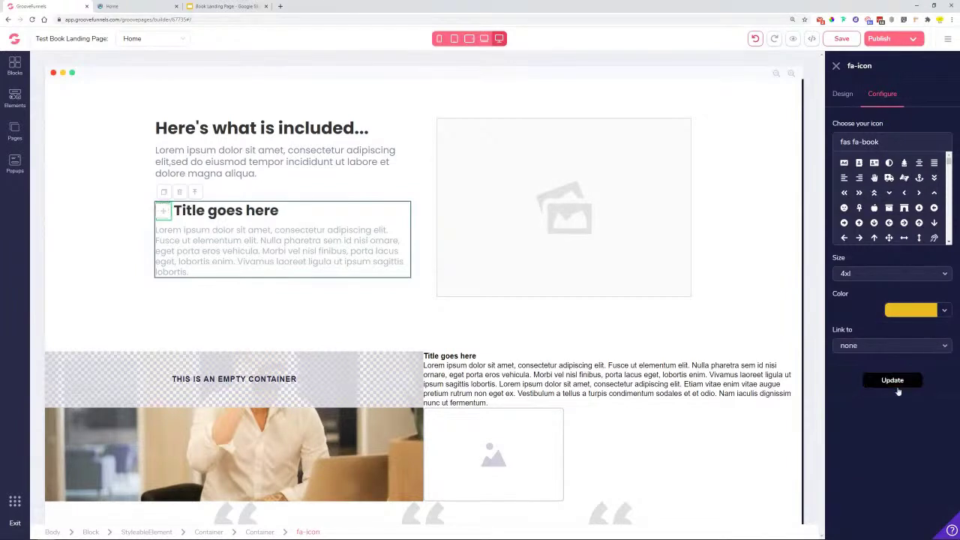
left_click(177, 235)
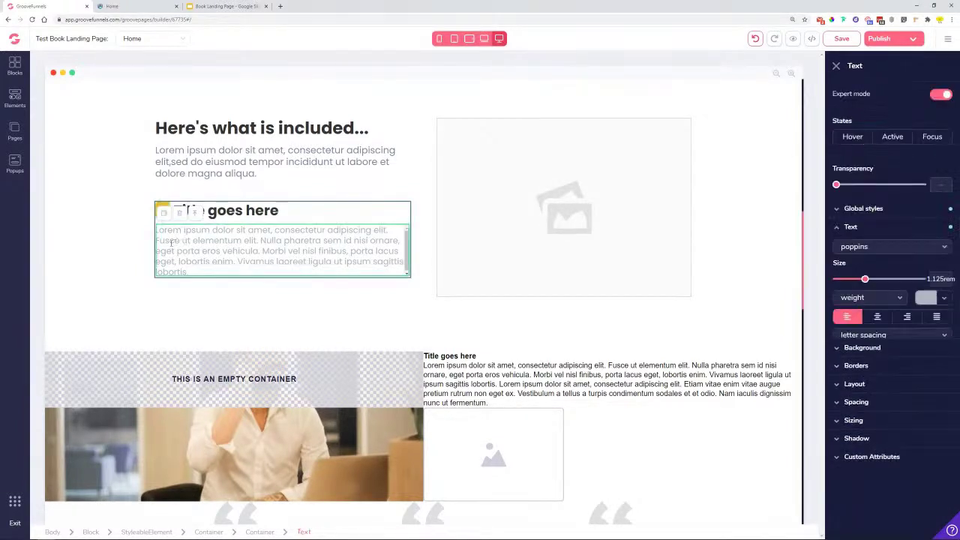
left_click(226, 135)
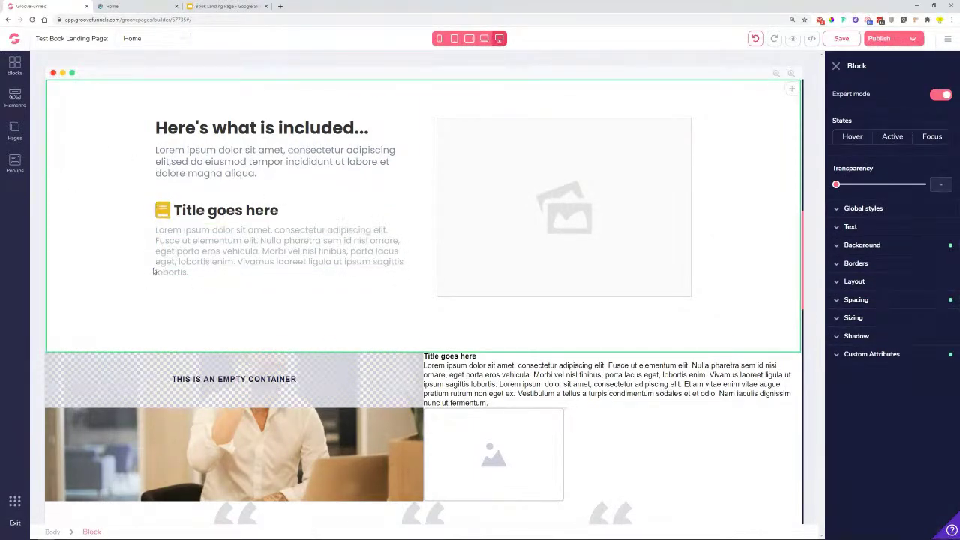
Compare the list item's layout with the reference preview and add a left margin to the description under "Title goes here".
left_click(127, 11)
scroll(217, 222, "down", 5)
scroll(216, 222, "down", 3)
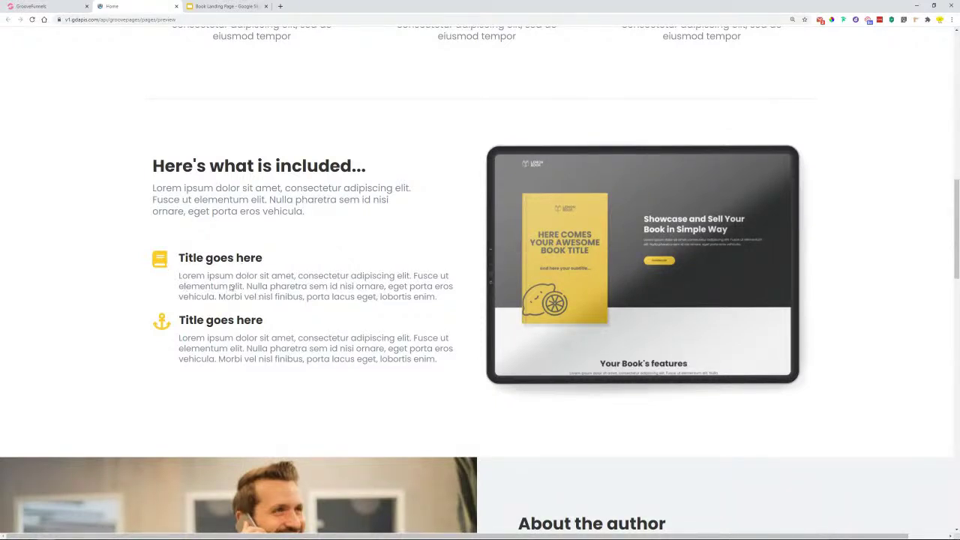
left_click(60, 6)
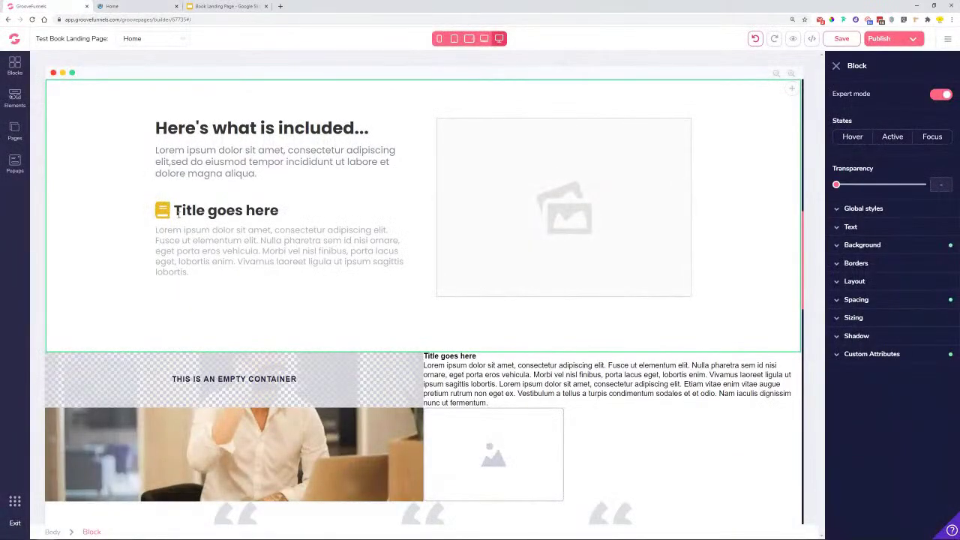
left_click(170, 238)
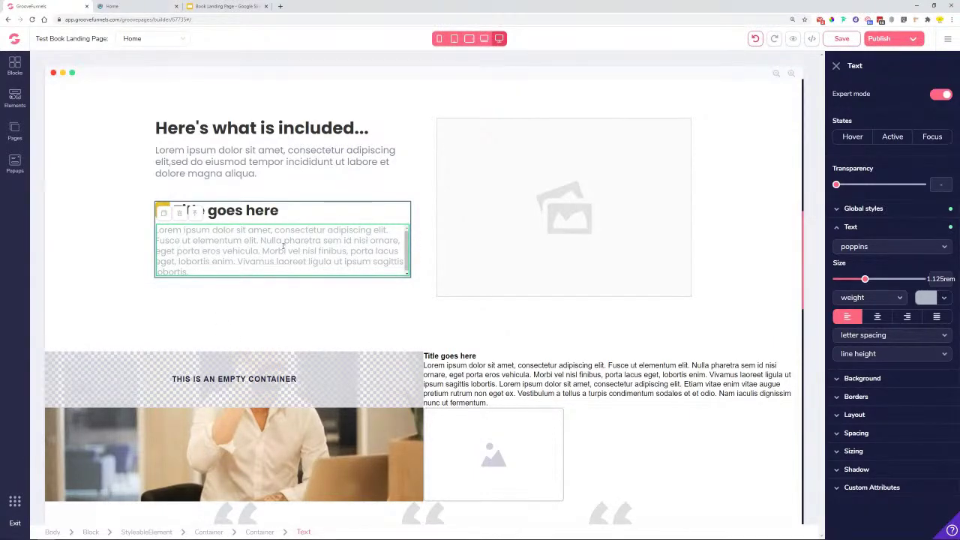
left_click(859, 434)
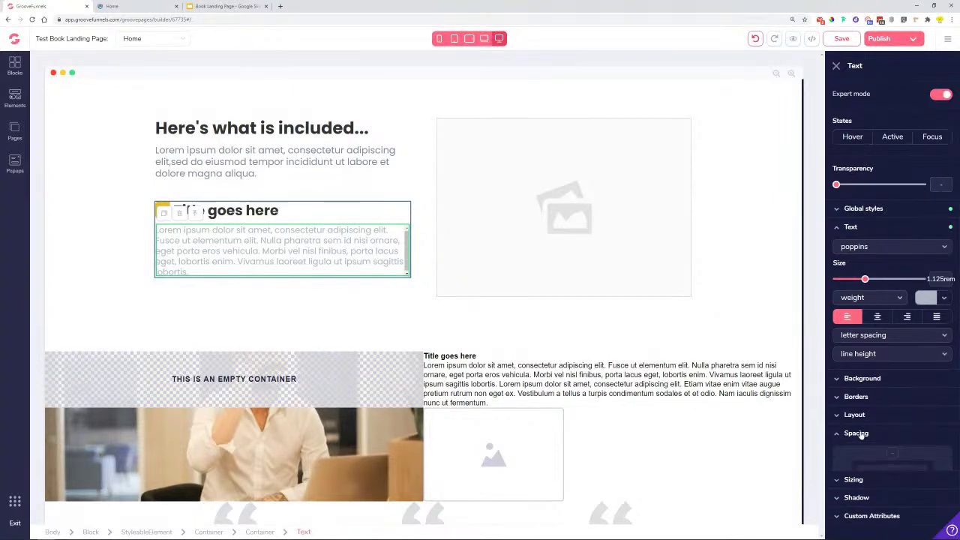
left_click(841, 491)
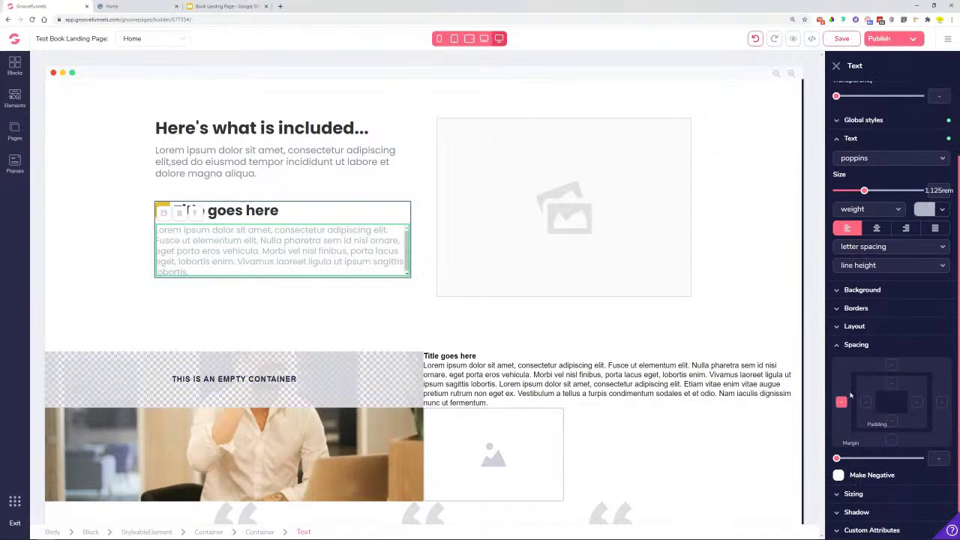
left_click_drag(837, 459, 876, 464)
left_click(311, 208)
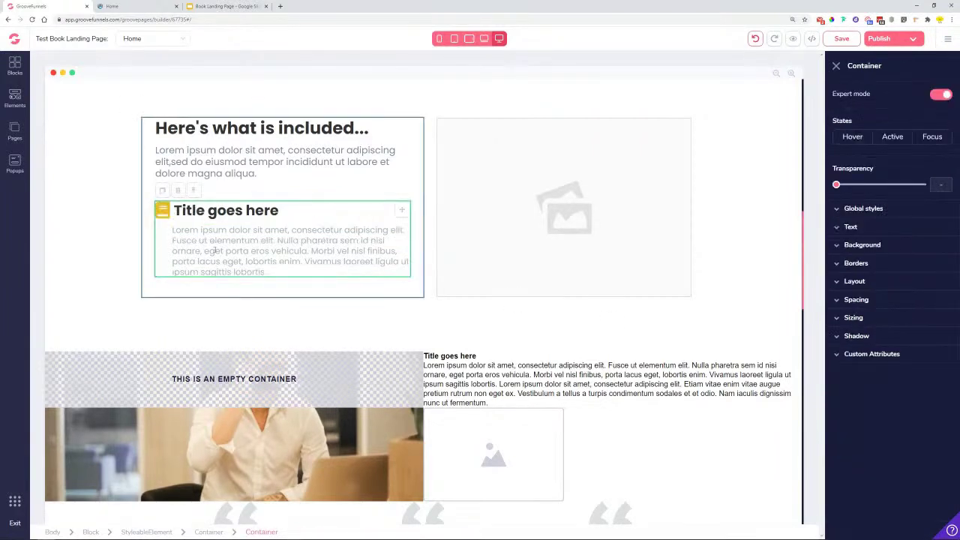
Set the left margin of the description under "Title goes here" to 2.5rem.
left_click(177, 239)
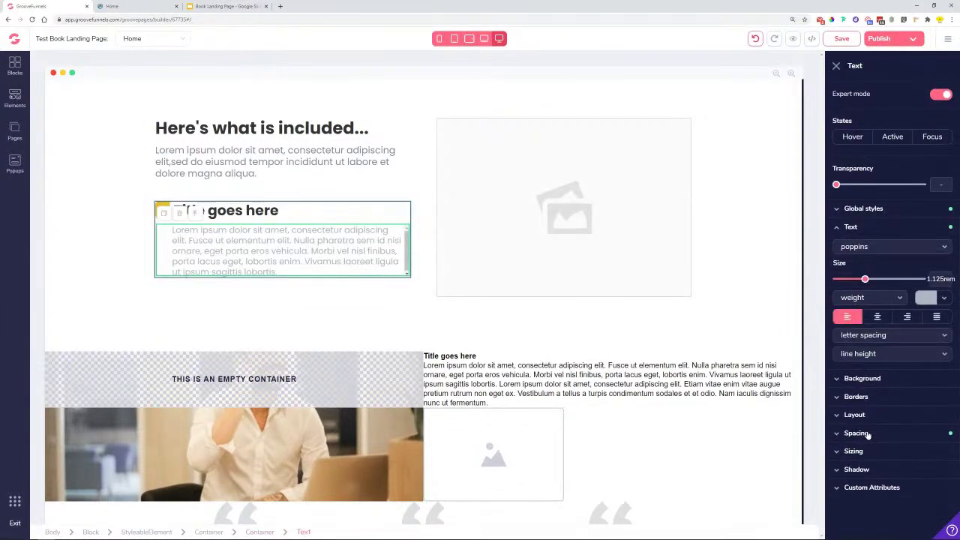
left_click(841, 434)
scroll(868, 484, "down", 1)
left_click_drag(876, 459, 880, 458)
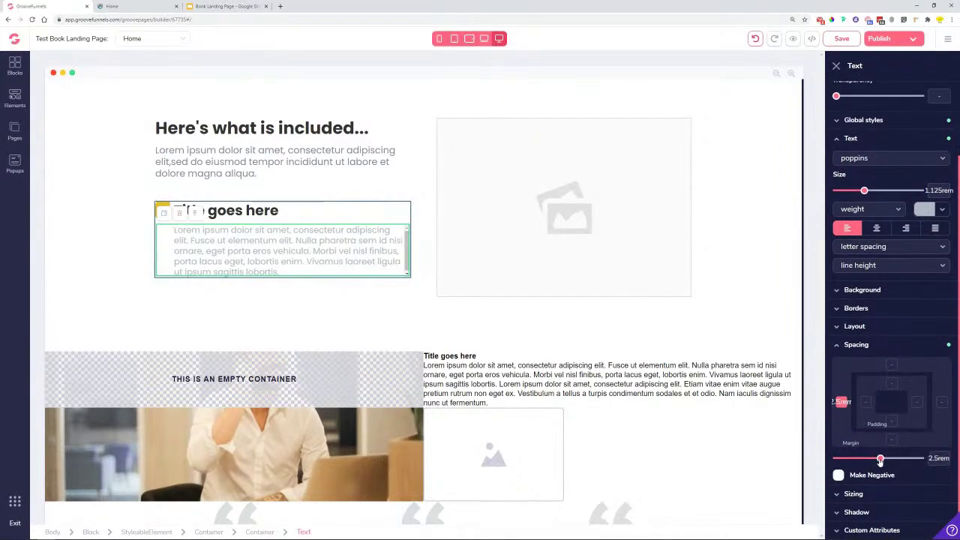
left_click(134, 264)
Increase the description's left margin to 3rem.
left_click(182, 236)
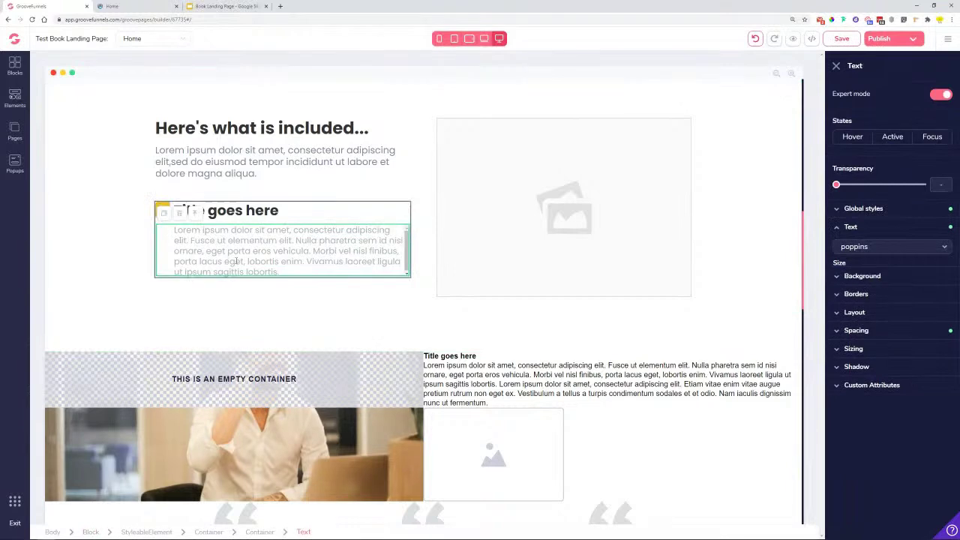
left_click(880, 434)
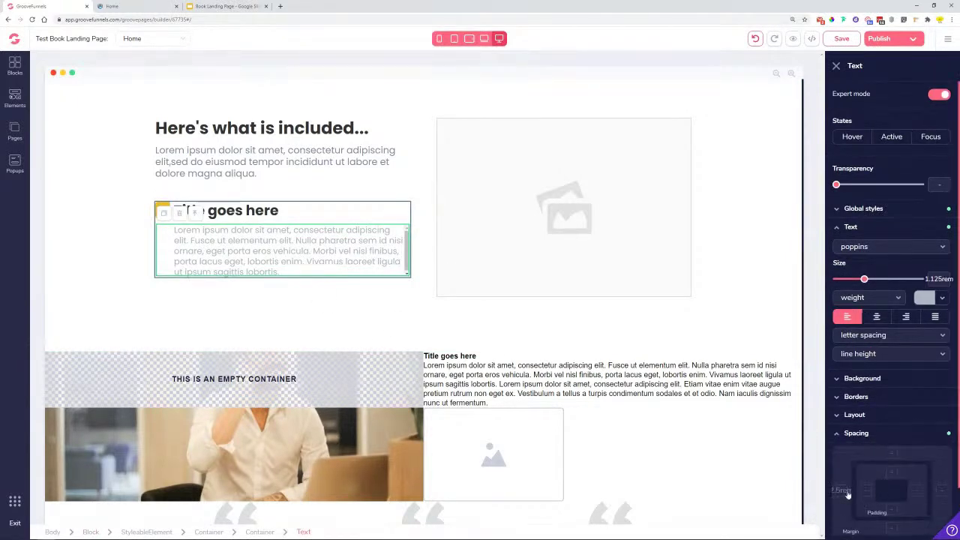
scroll(857, 491, "down", 1)
scroll(857, 491, "down", 1)
left_click_drag(880, 458, 884, 458)
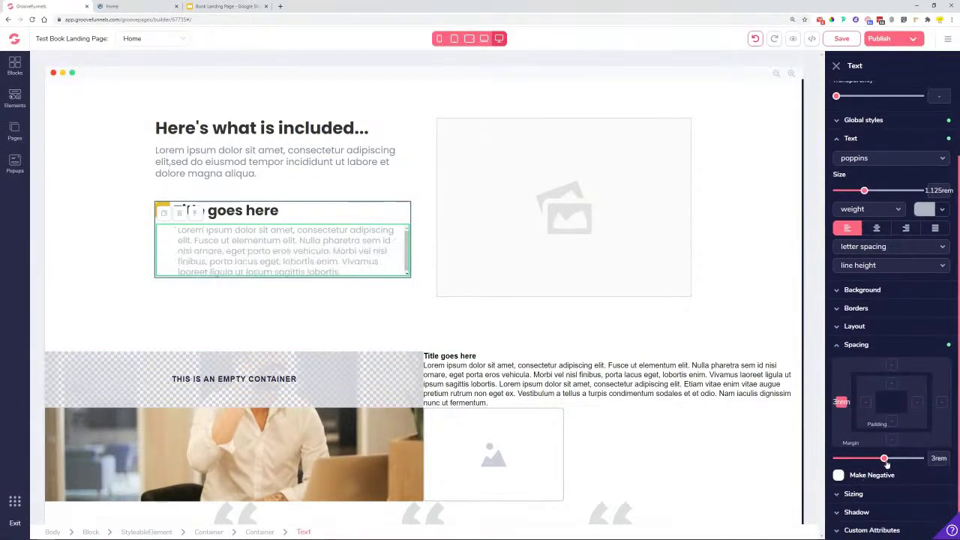
left_click(300, 319)
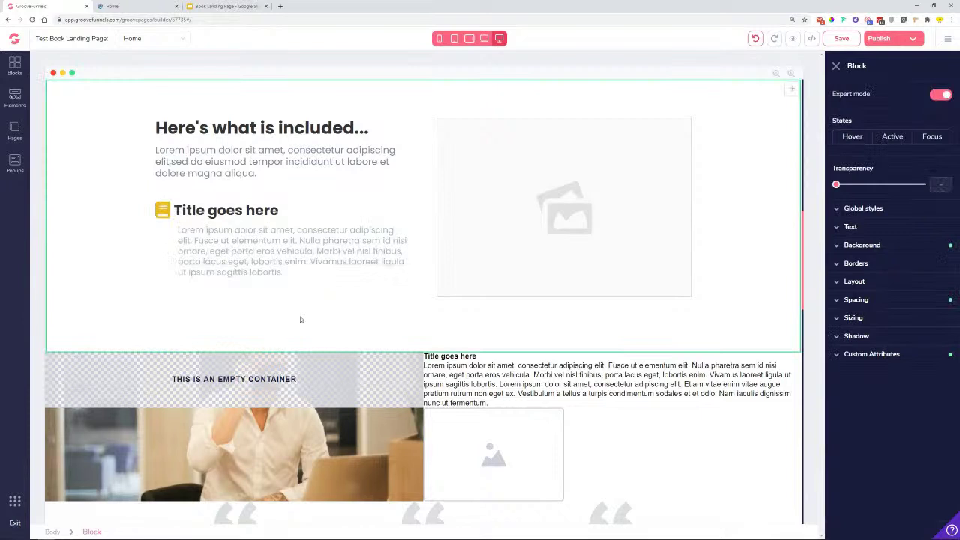
Reduce the left margin of the list item's description to 2.5rem.
left_click(182, 237)
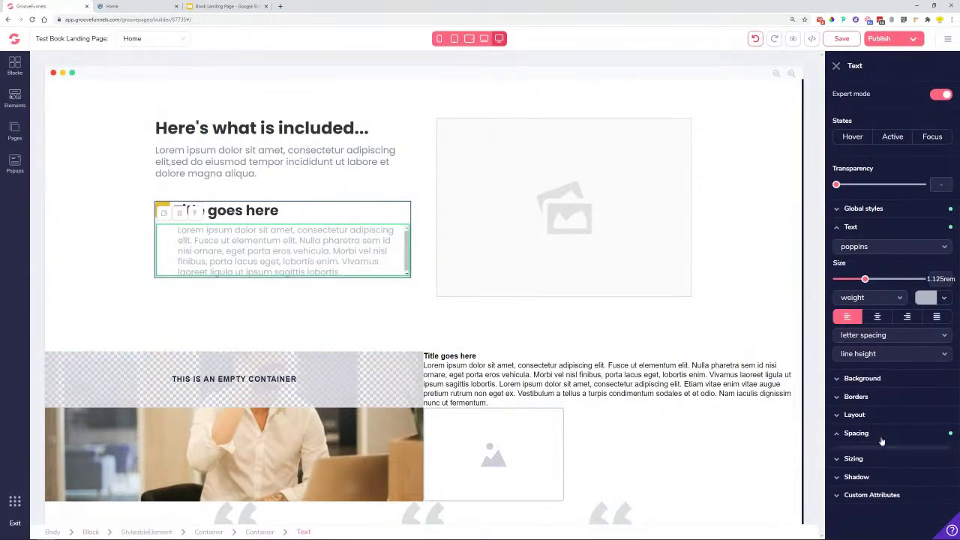
left_click(883, 433)
scroll(899, 473, "down", 1)
left_click(841, 432)
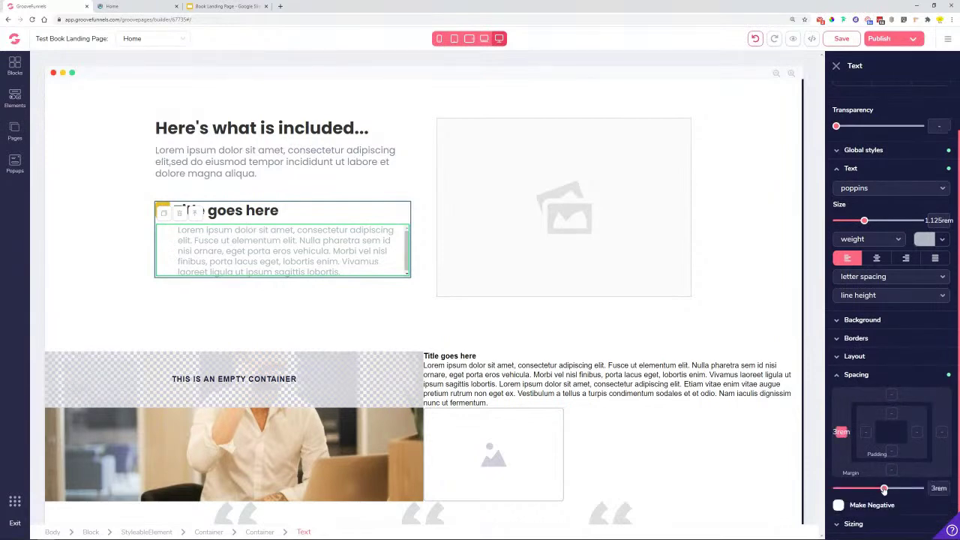
left_click(413, 321)
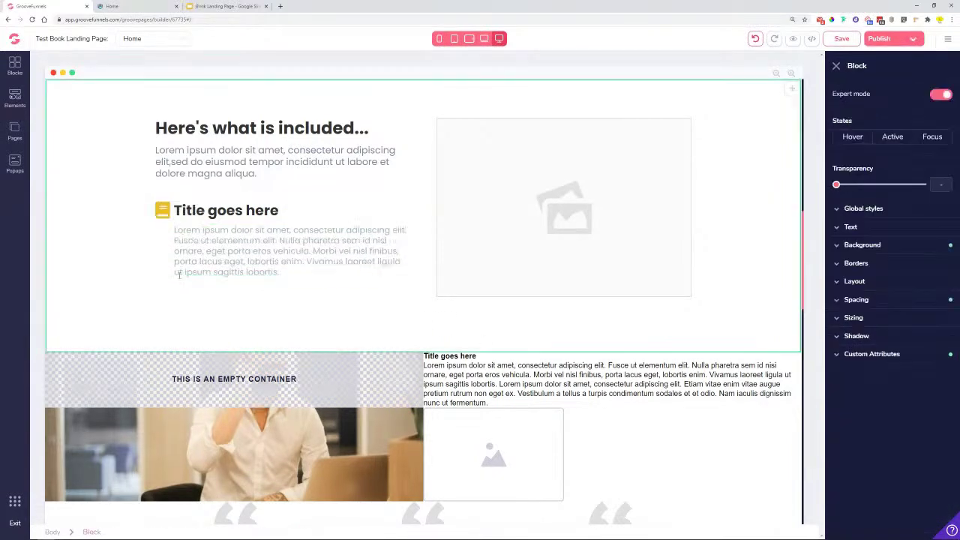
Set the right margin of the book icon beside "Title goes here" to 1.5rem.
left_click(169, 212)
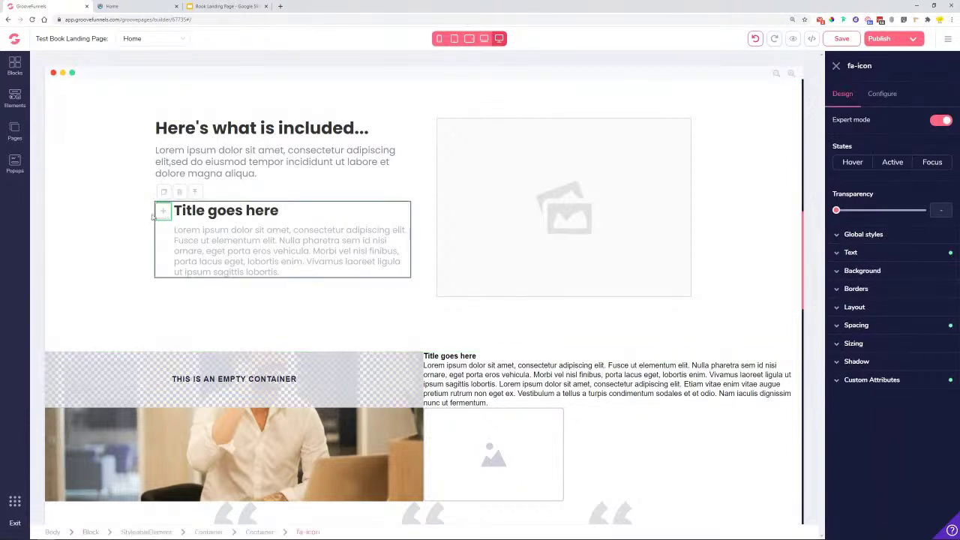
left_click(871, 330)
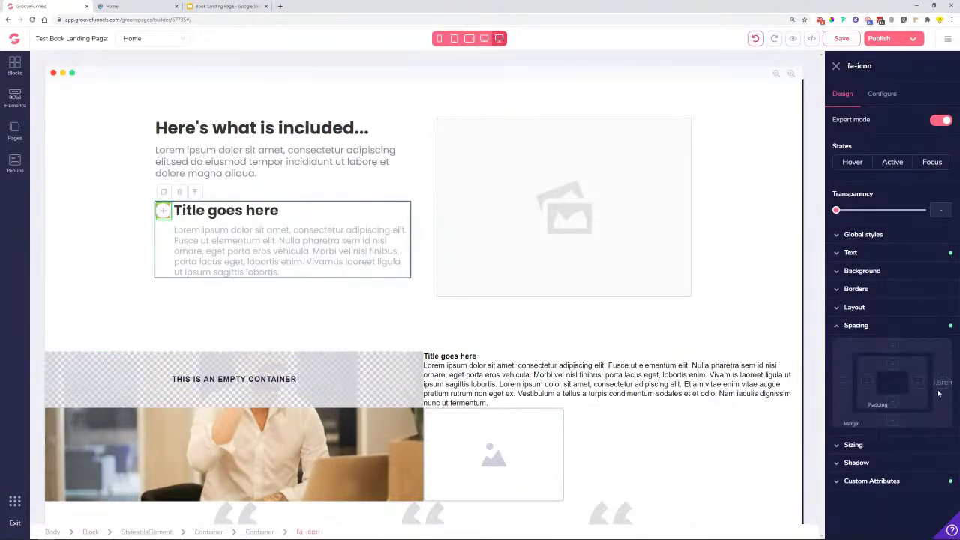
left_click(940, 384)
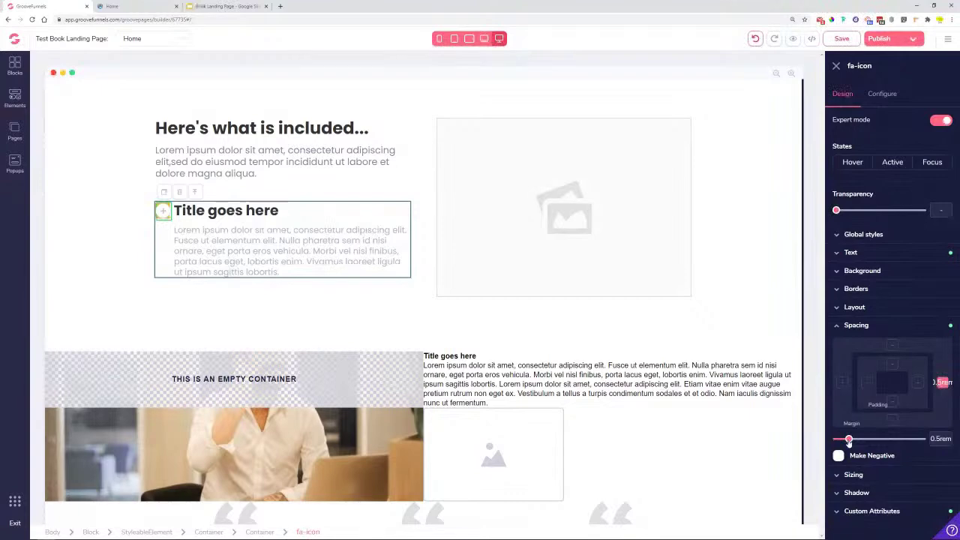
left_click_drag(848, 442, 866, 447)
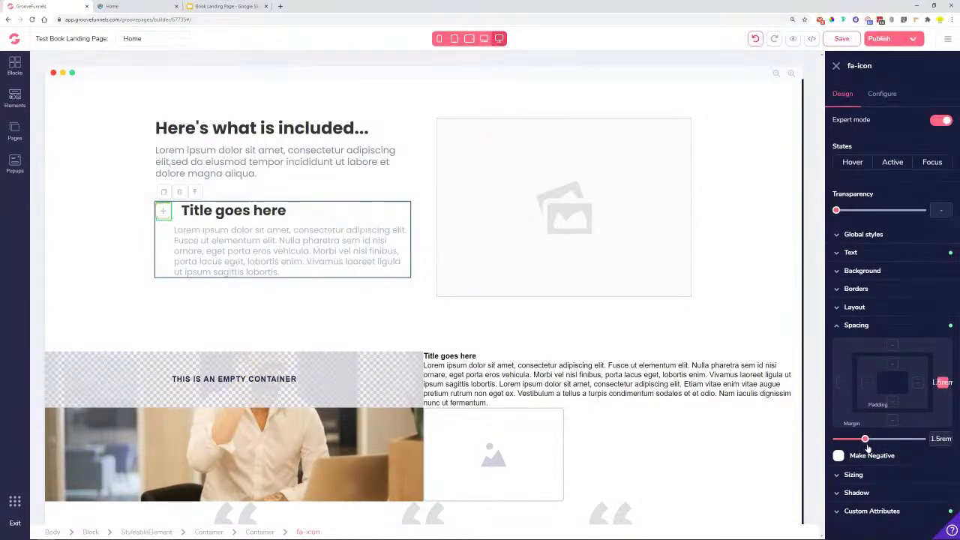
Set the description's left margin to 3.5rem to line it up with the title above.
left_click(207, 247)
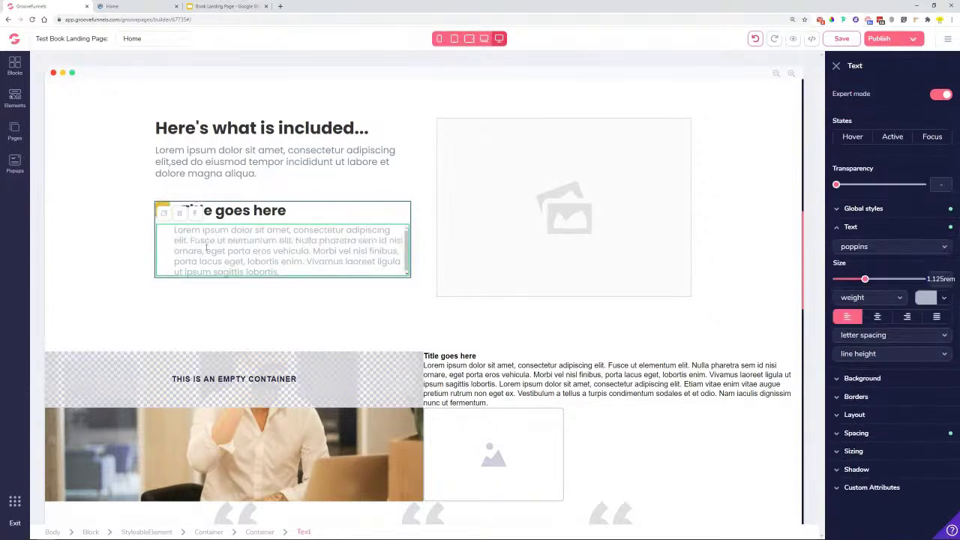
left_click(857, 433)
left_click(842, 441)
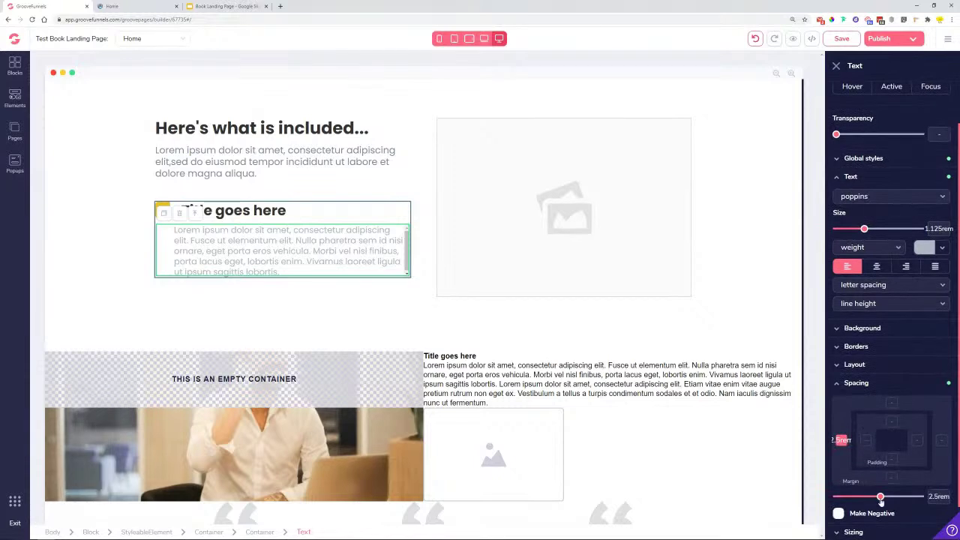
left_click_drag(880, 497, 892, 497)
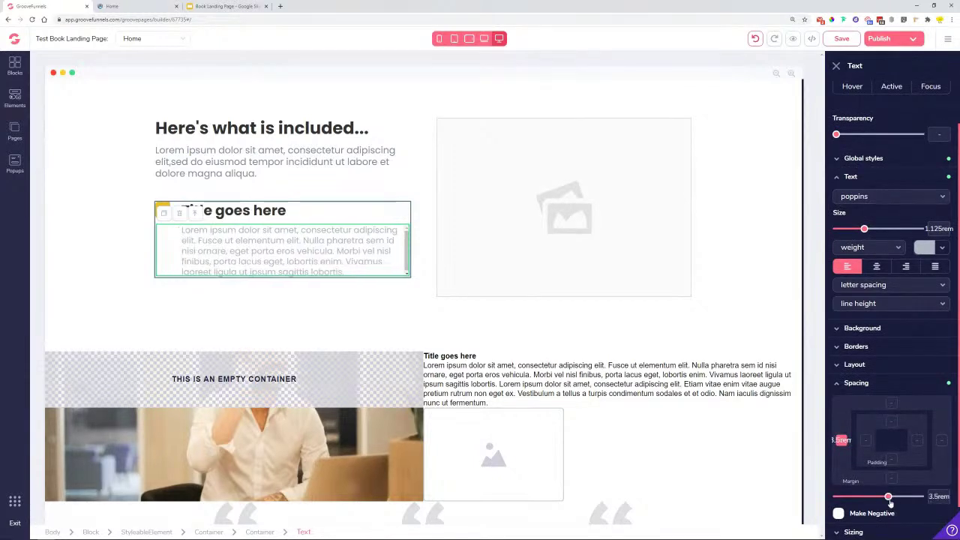
Compare the list item's title with the reference preview and reduce its text size to 1.5rem.
left_click(260, 303)
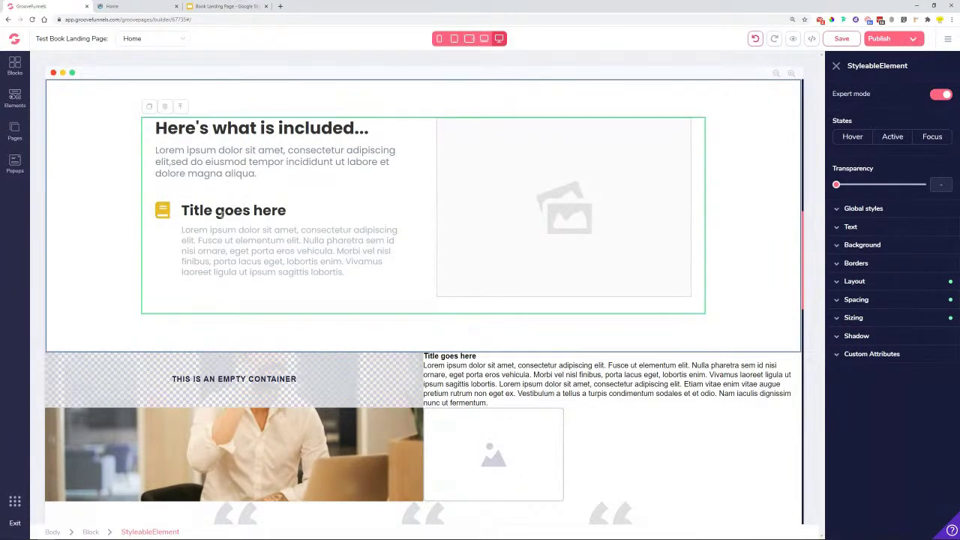
left_click(255, 209)
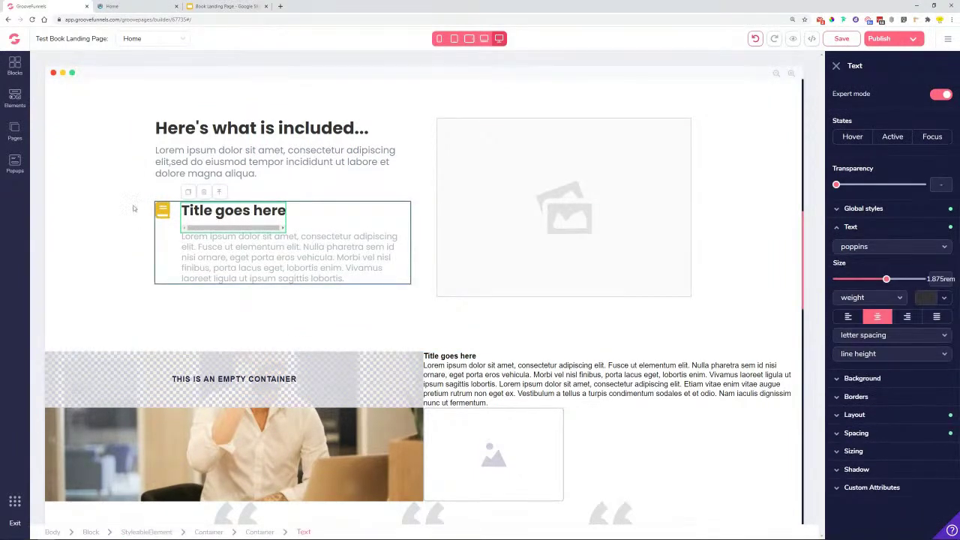
left_click(160, 242)
left_click(151, 4)
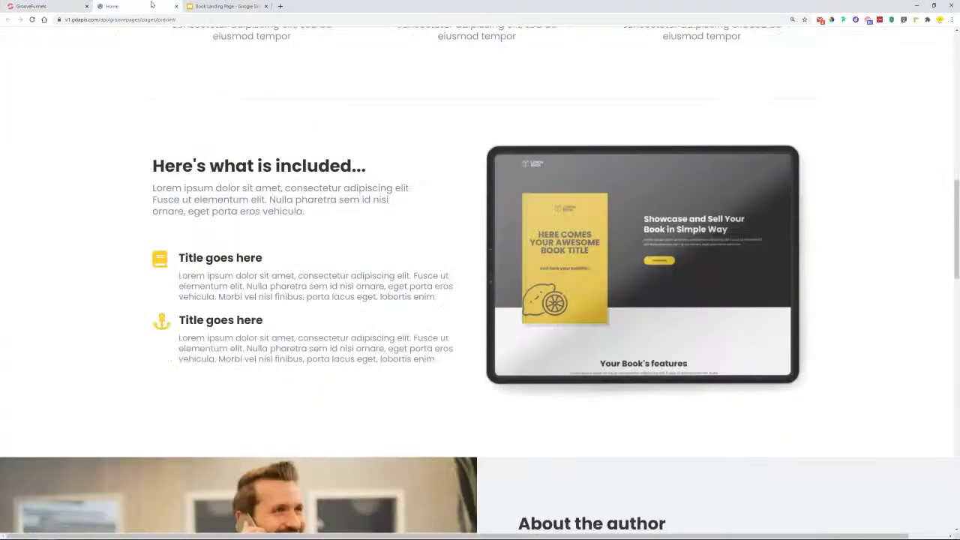
left_click(30, 6)
left_click_drag(888, 281, 878, 279)
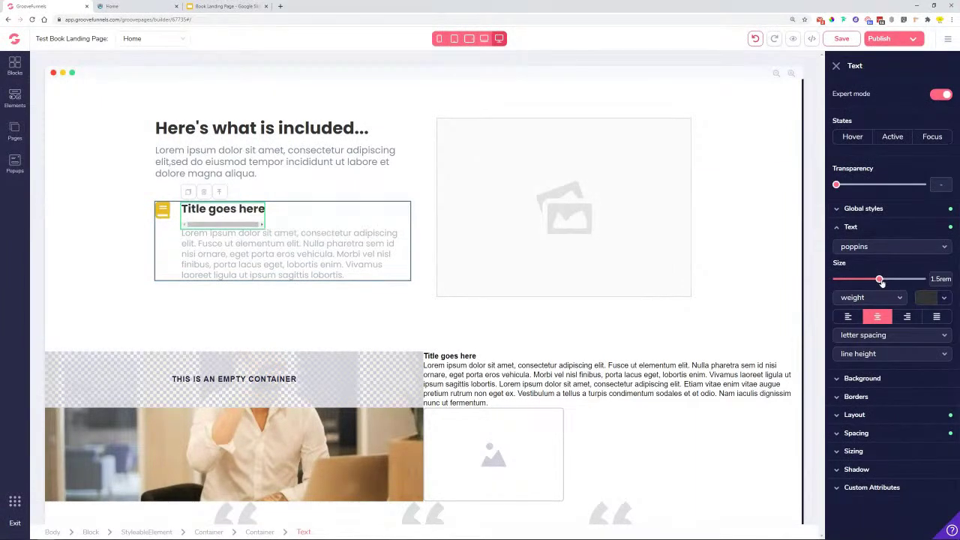
Set the text size of the description under "Title goes here" to 1rem.
left_click(346, 266)
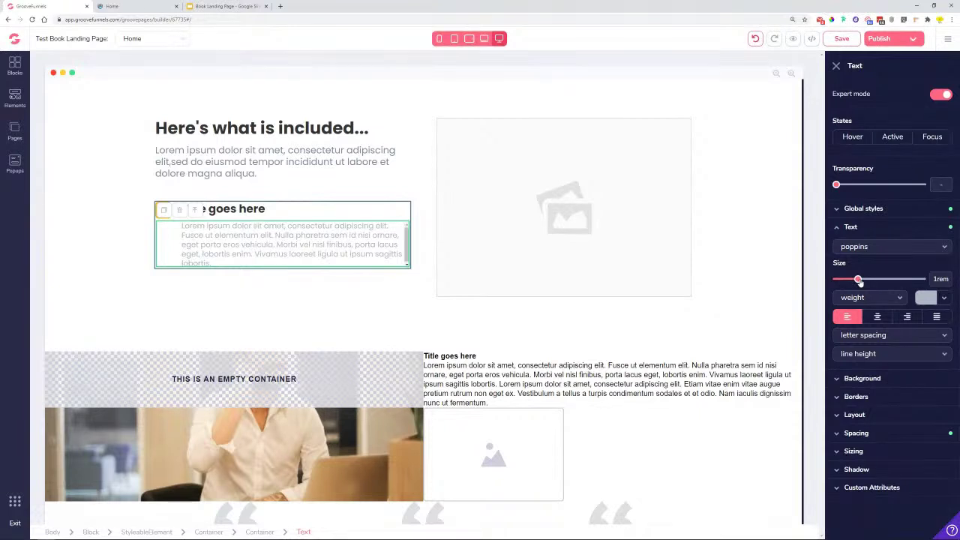
left_click(309, 292)
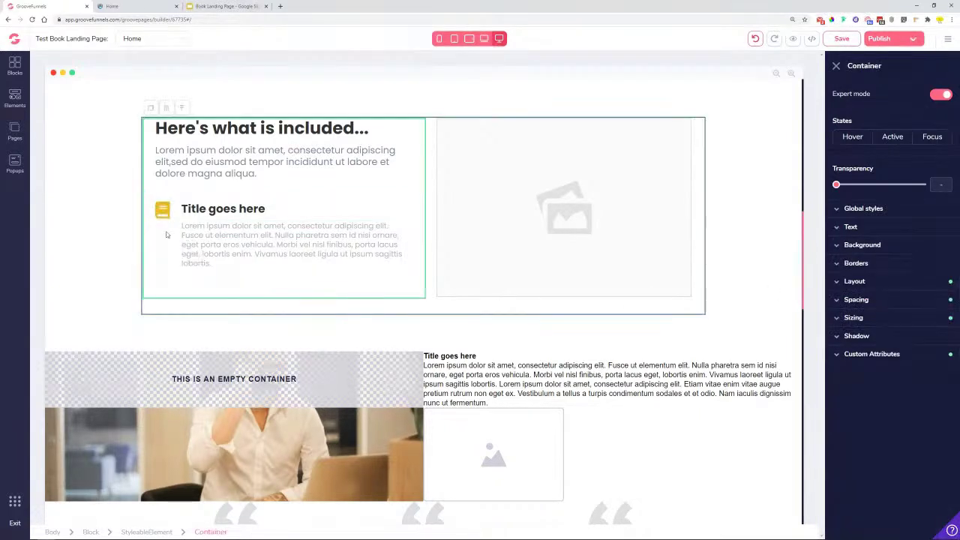
Duplicate the container holding the book icon, "Title goes here" and its description.
left_click(308, 215)
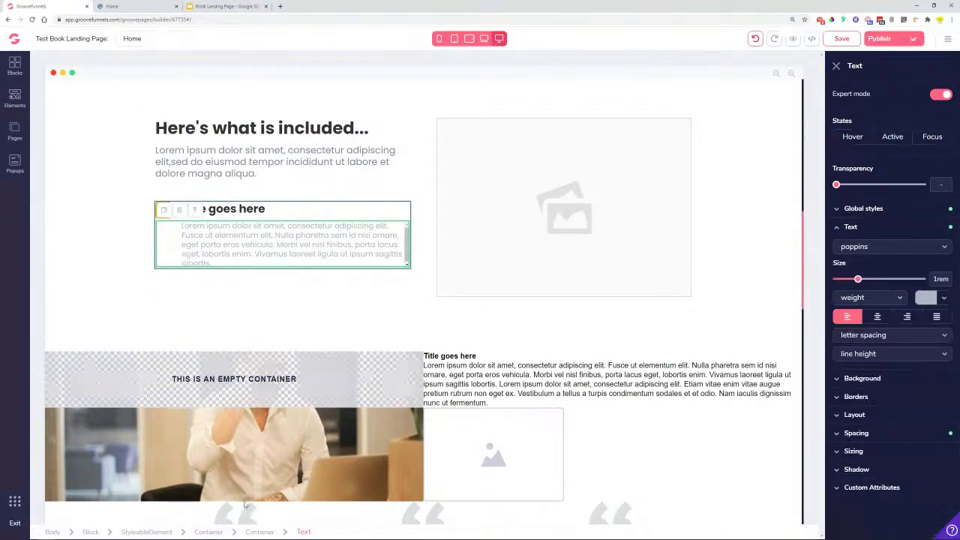
left_click(200, 212)
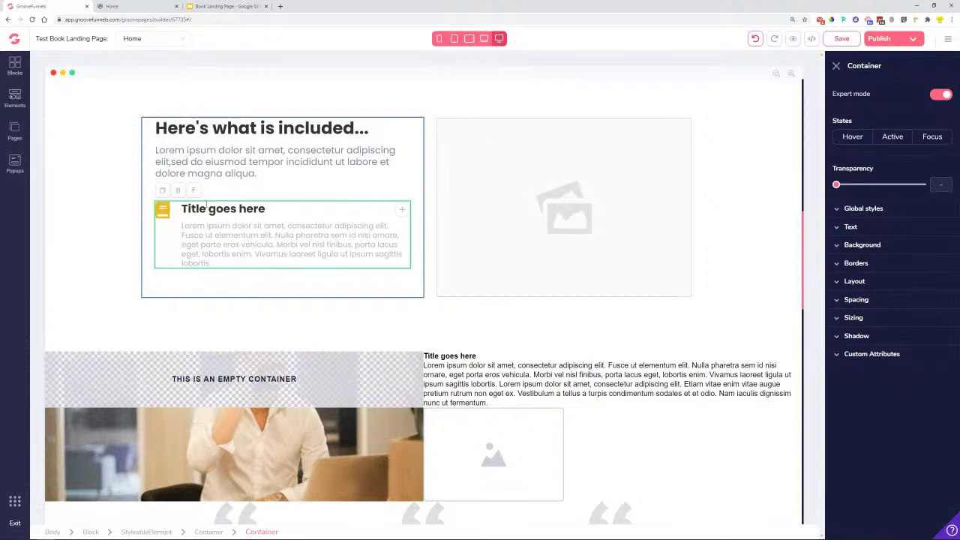
left_click(163, 192)
left_click(313, 235)
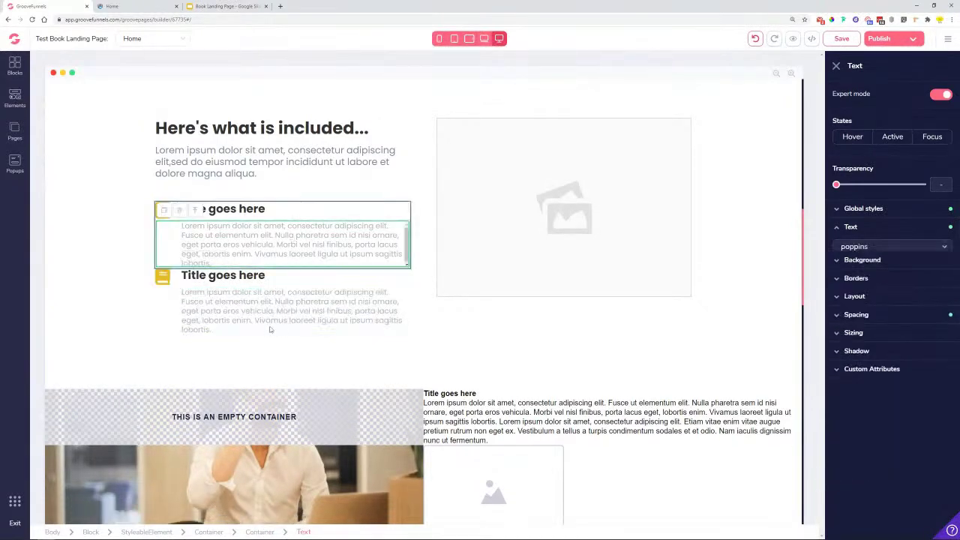
left_click(117, 272)
Change the icon of the second list item to fas fa-air-freshener and apply the update.
left_click(165, 280)
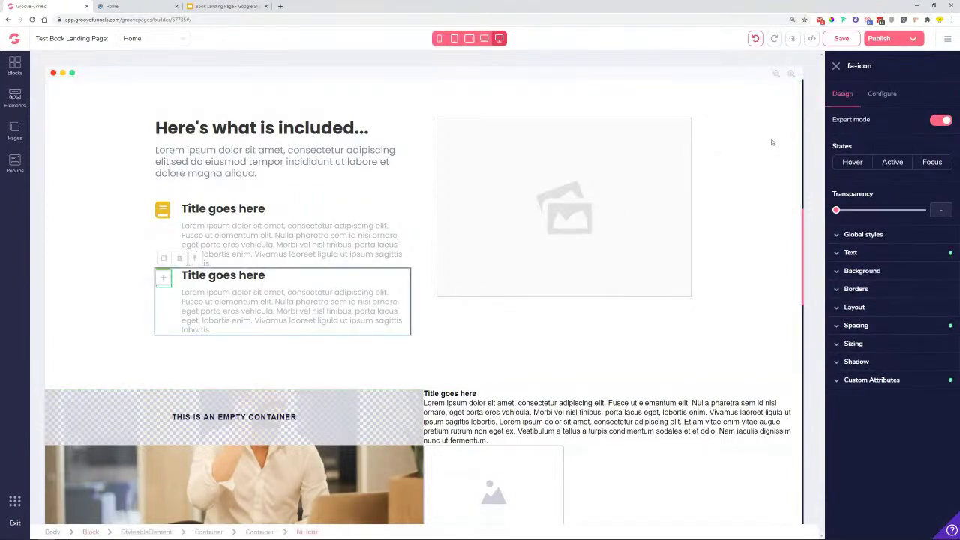
left_click(877, 102)
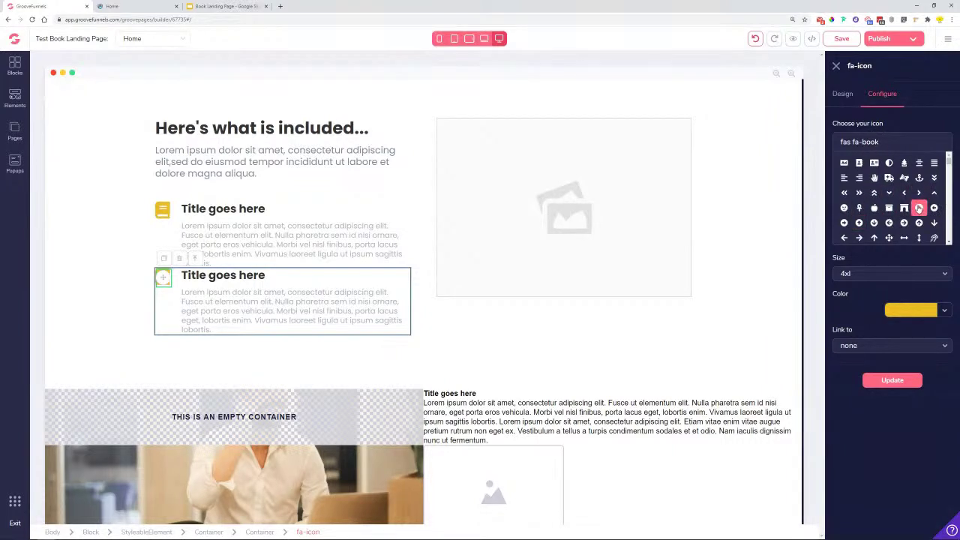
left_click(905, 167)
left_click(905, 383)
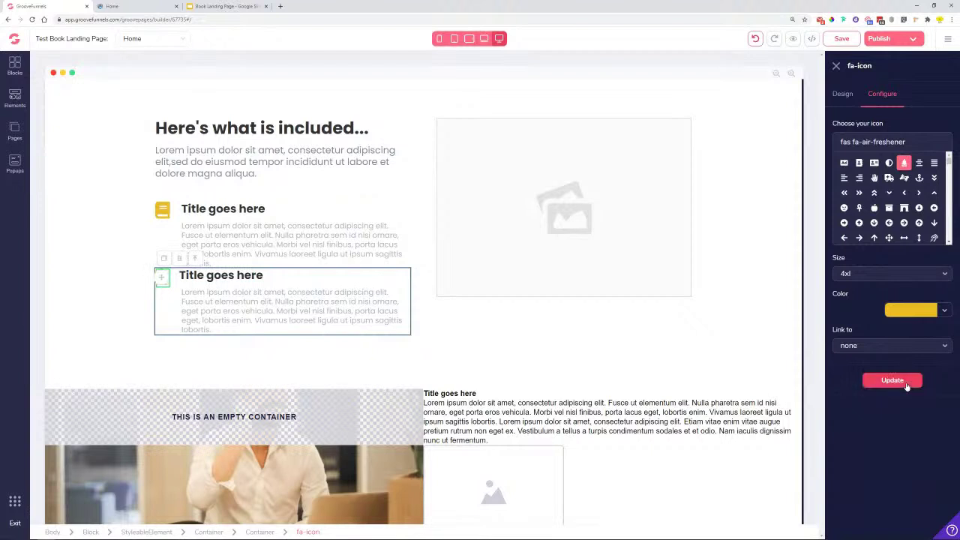
left_click(843, 95)
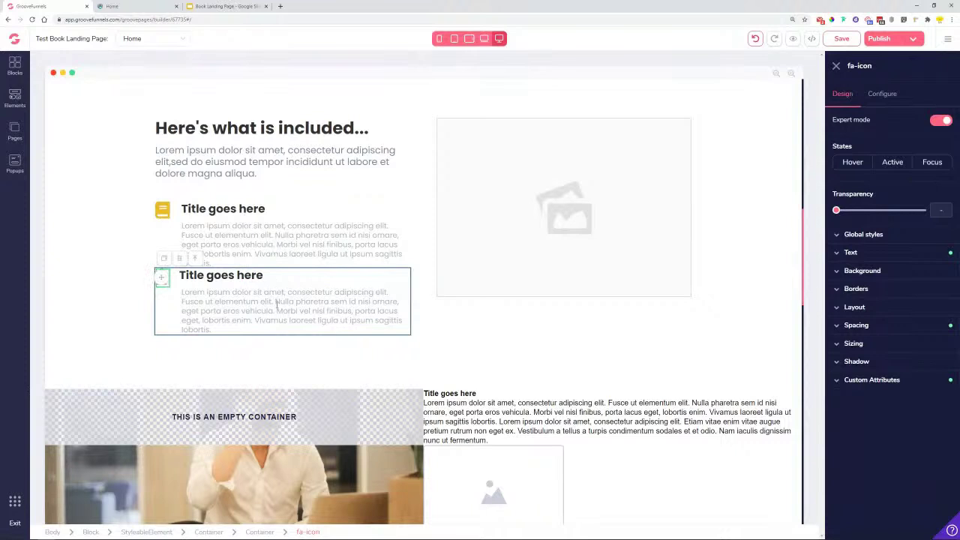
Set the top margin of the second list item's container to 1.5rem.
left_click(277, 303)
left_click(194, 275)
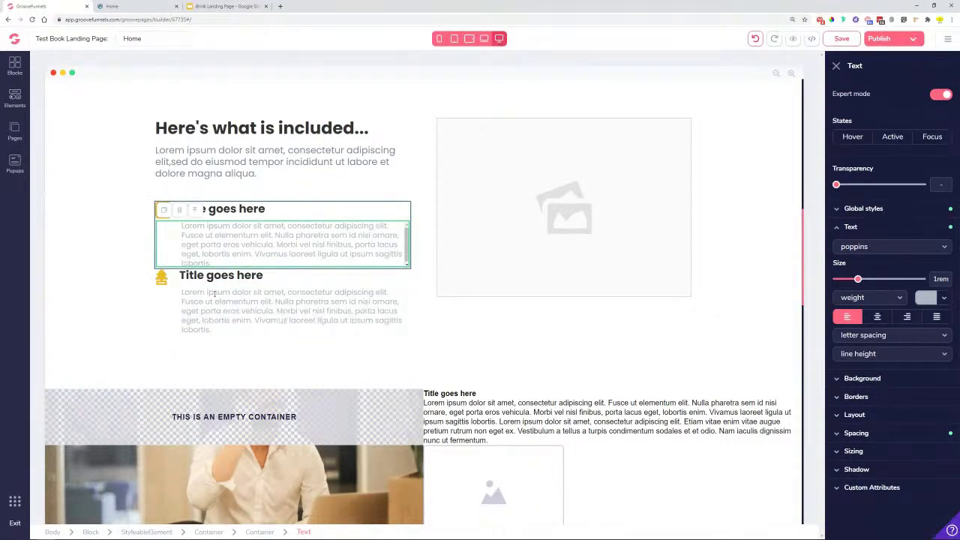
left_click(529, 245)
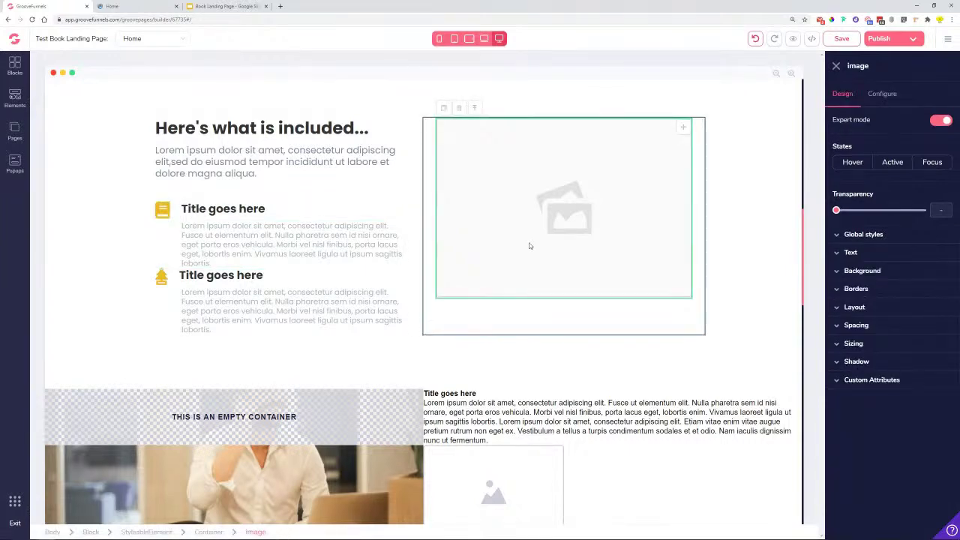
scroll(258, 247, "up", 1)
left_click(225, 326)
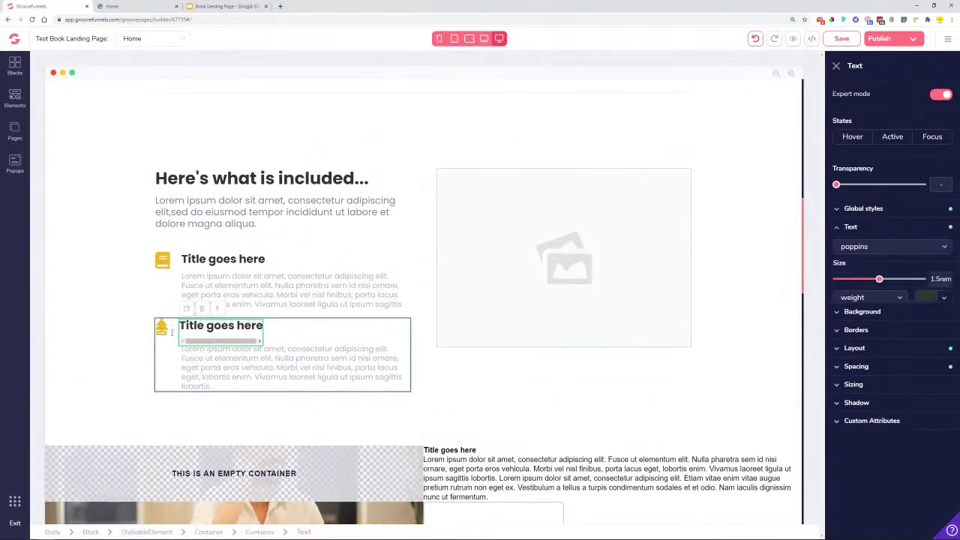
left_click(309, 336)
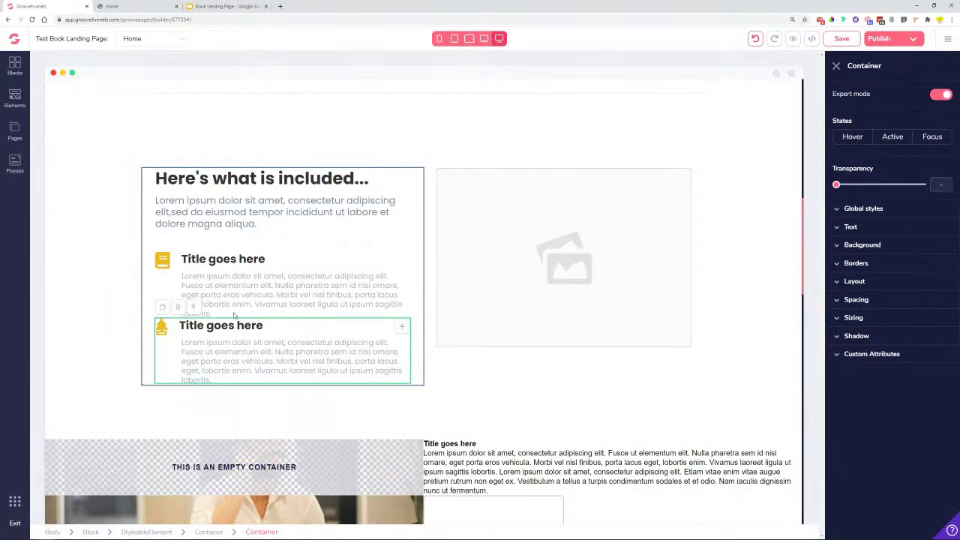
left_click(864, 300)
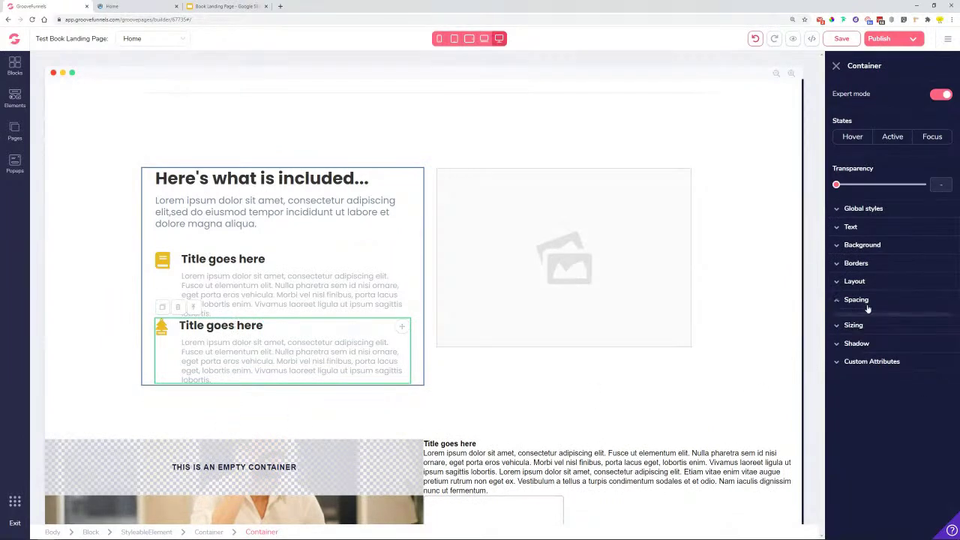
left_click(891, 319)
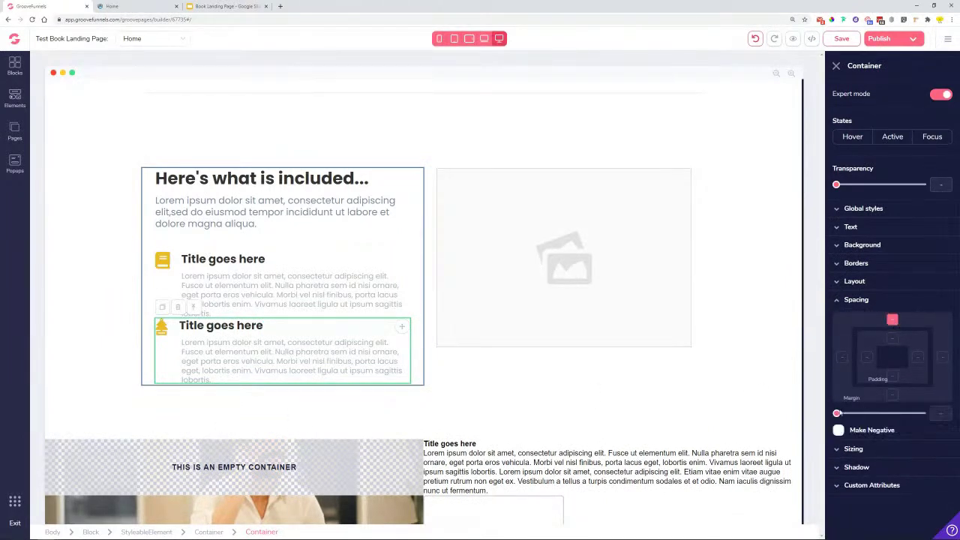
left_click_drag(836, 413, 865, 413)
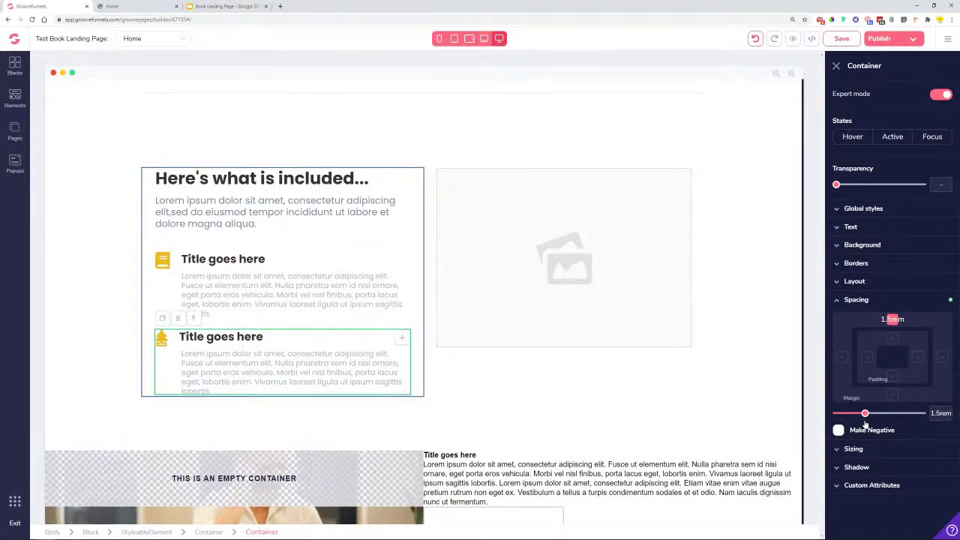
left_click(67, 290)
Replace the placeholder image beside "Here's what is included..." with the tablet mockup from the image library.
left_click(598, 319)
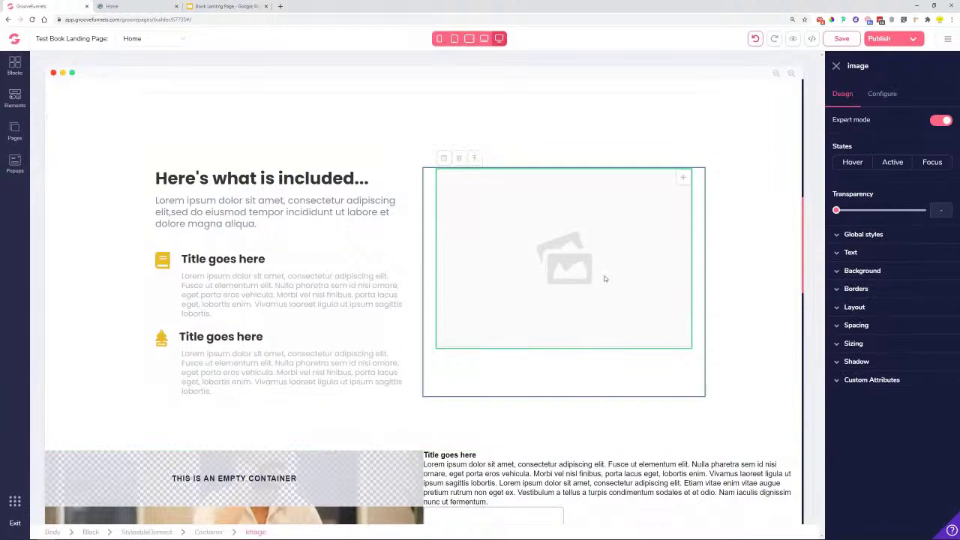
left_click(872, 96)
left_click(900, 176)
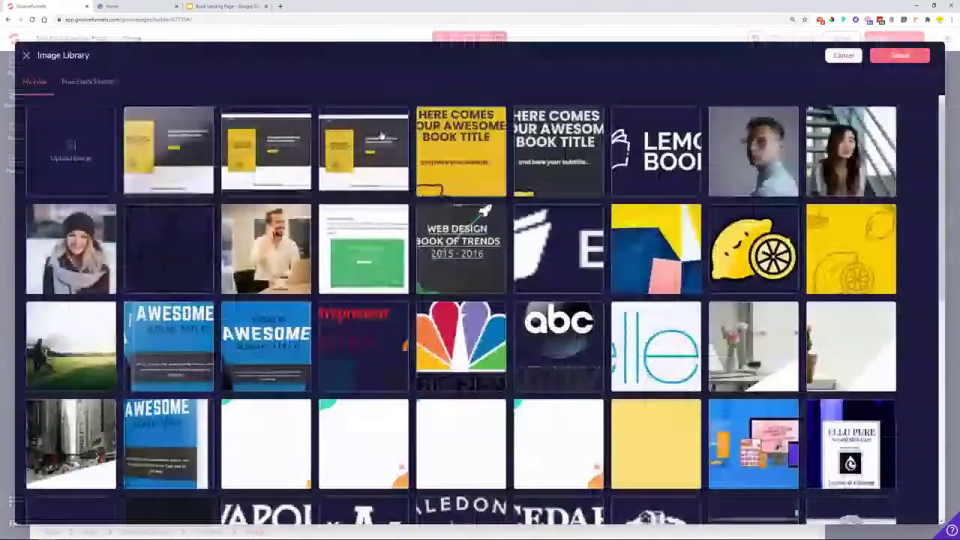
left_click(188, 144)
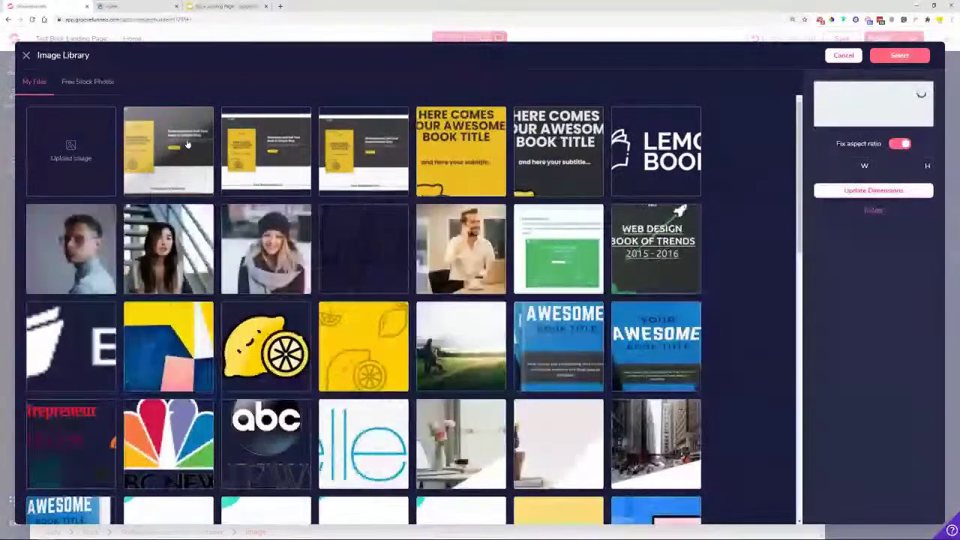
left_click(916, 57)
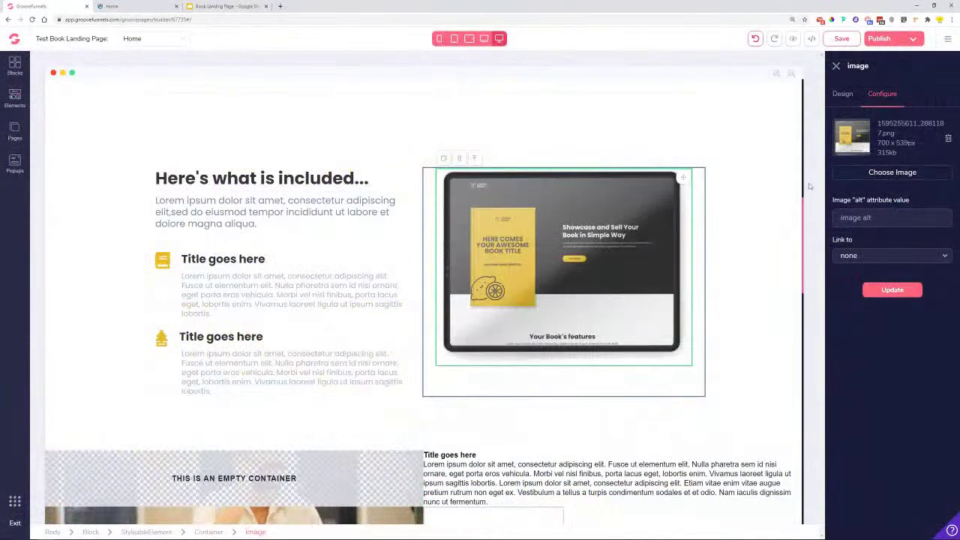
left_click(842, 96)
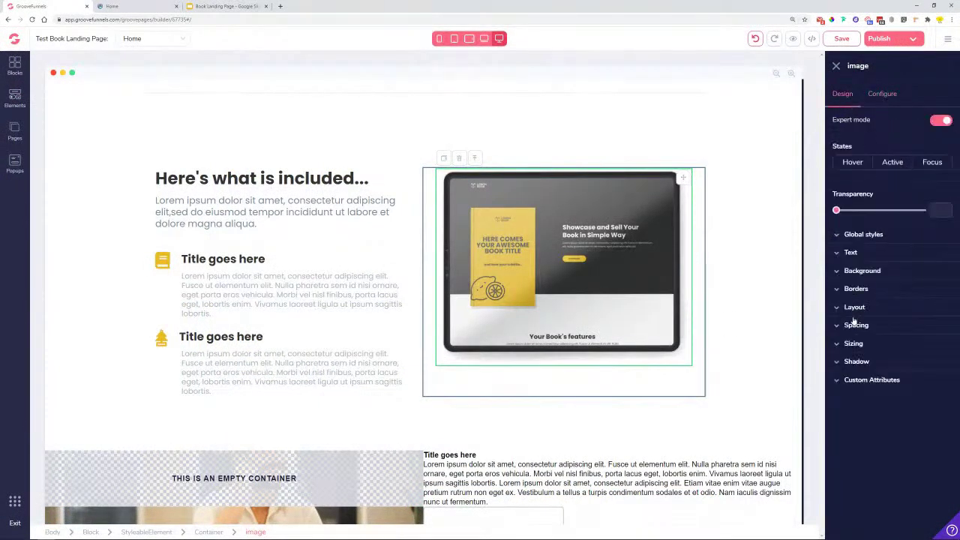
Clear the left and right padding of the container around the tablet image.
left_click(698, 237)
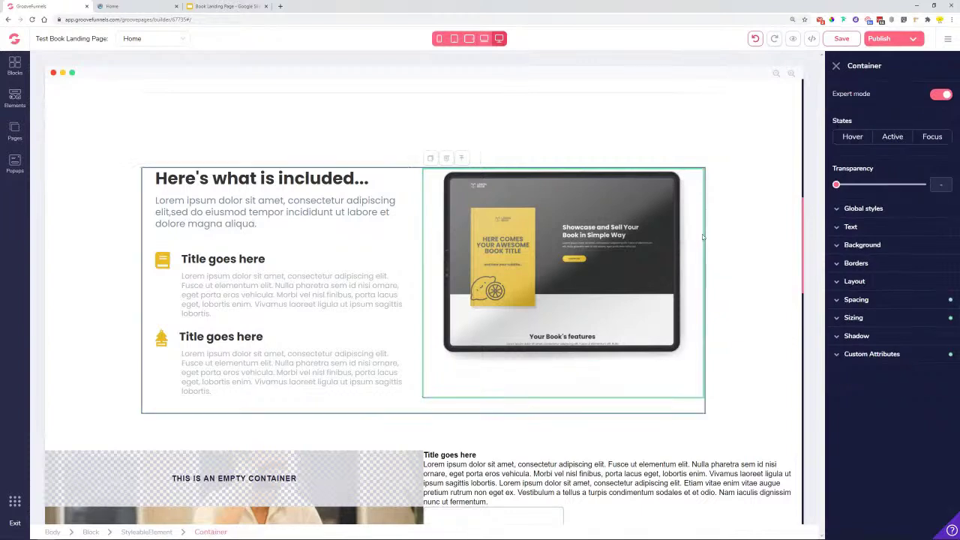
left_click(859, 302)
left_click(924, 360)
left_click_drag(913, 411, 836, 413)
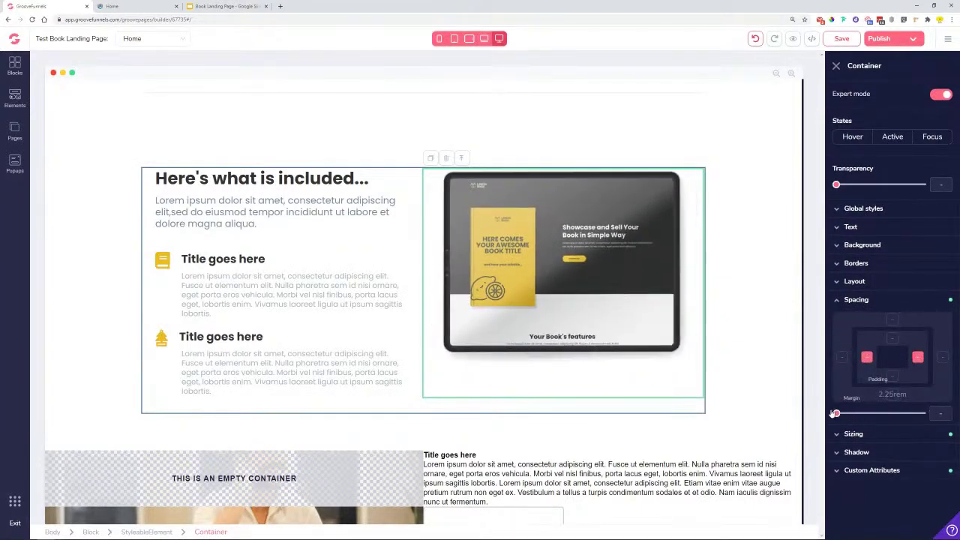
Review the finished section and the blocks below it, and save the landing page.
left_click(412, 411)
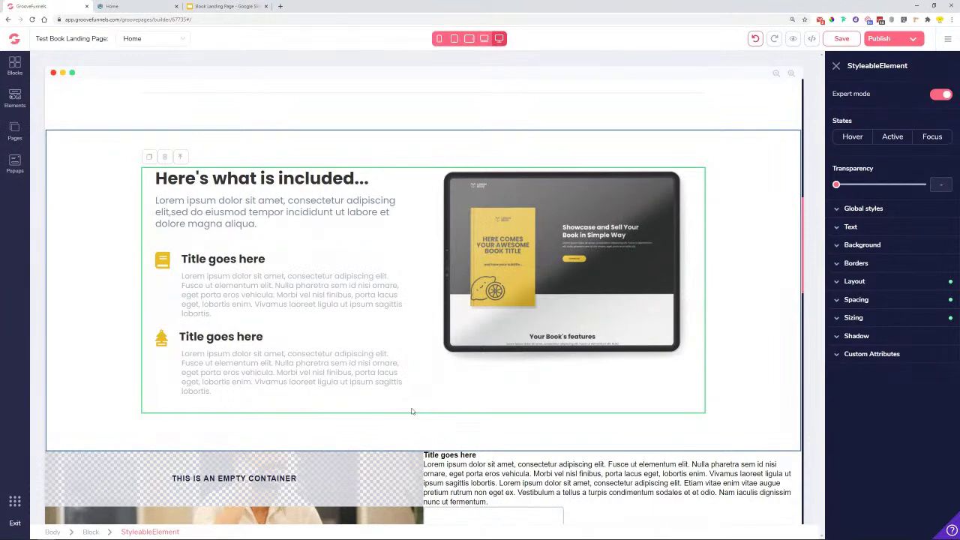
scroll(764, 300, "up", 3)
left_click(764, 300)
scroll(728, 318, "down", 4)
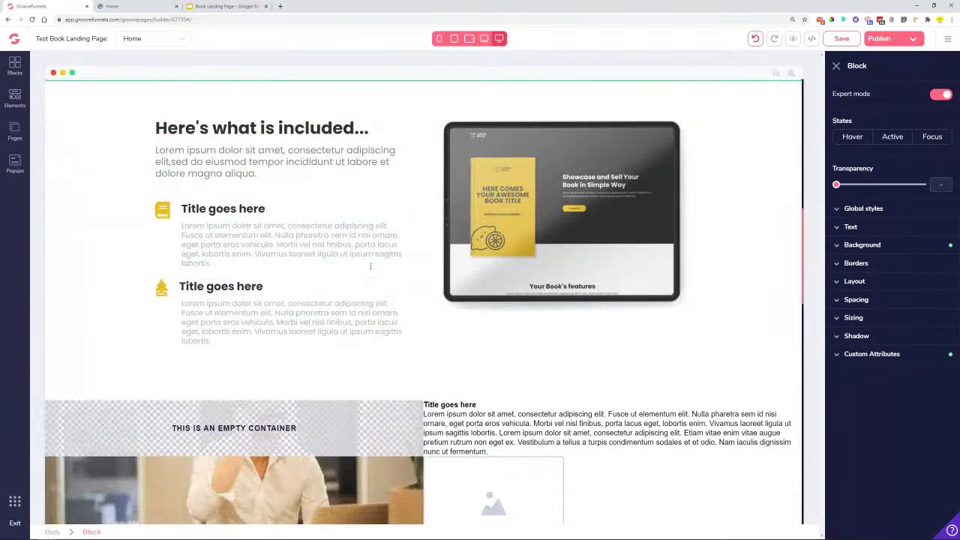
scroll(370, 266, "down", 2)
scroll(564, 285, "down", 2)
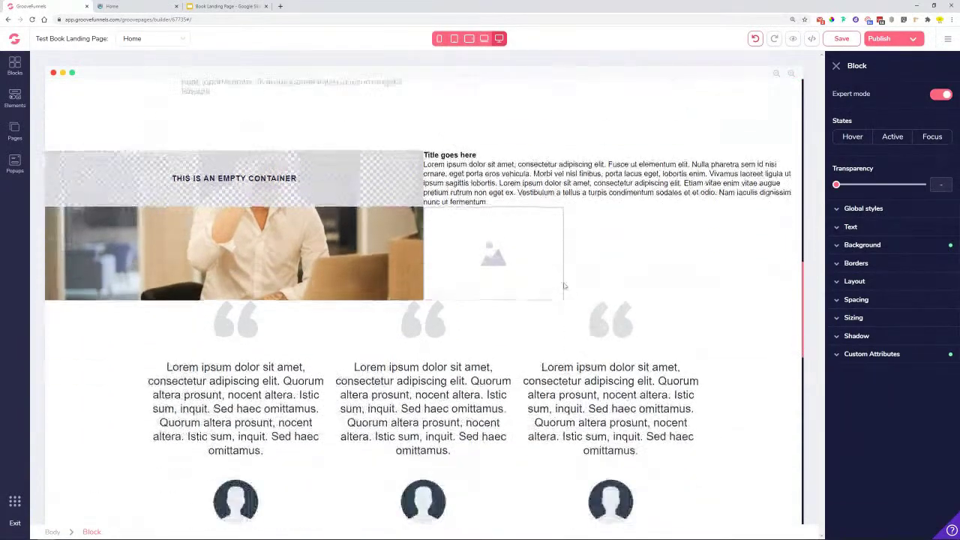
left_click(841, 39)
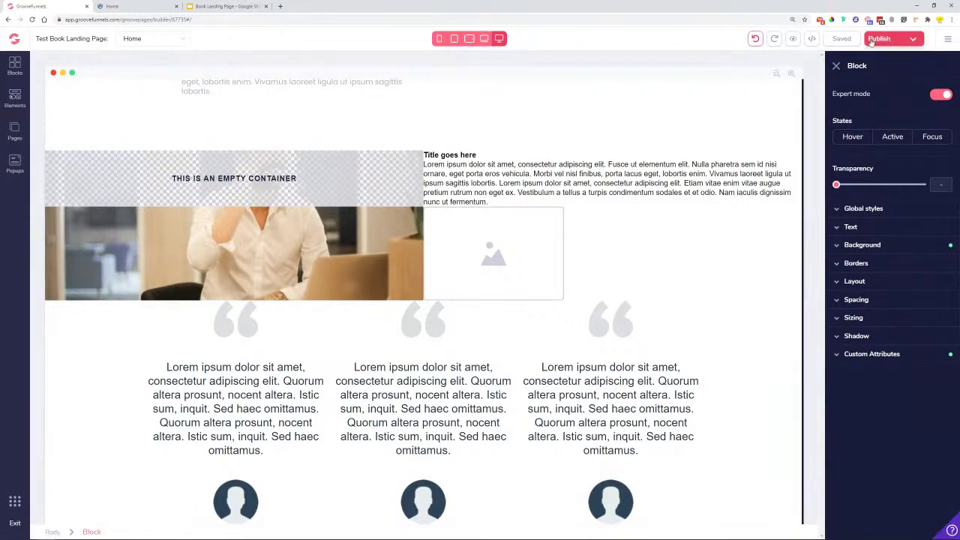
Exit the builder to the sites overview and reopen the Test Book Landing Page for editing.
left_click(20, 129)
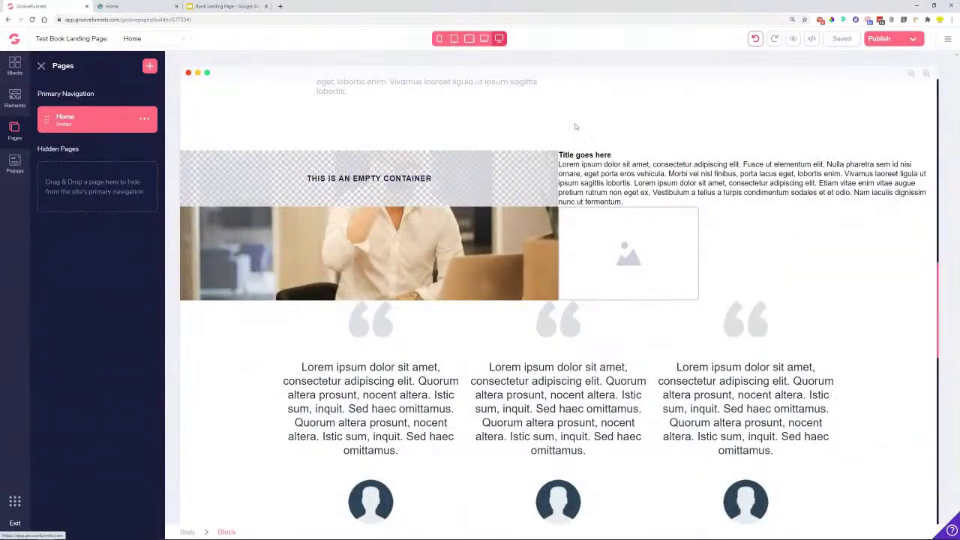
left_click(15, 523)
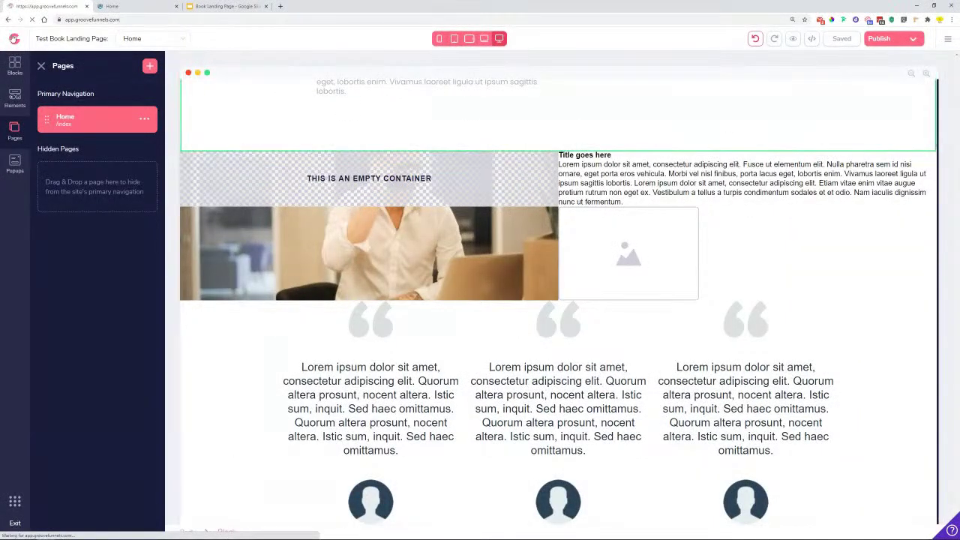
left_click(47, 157)
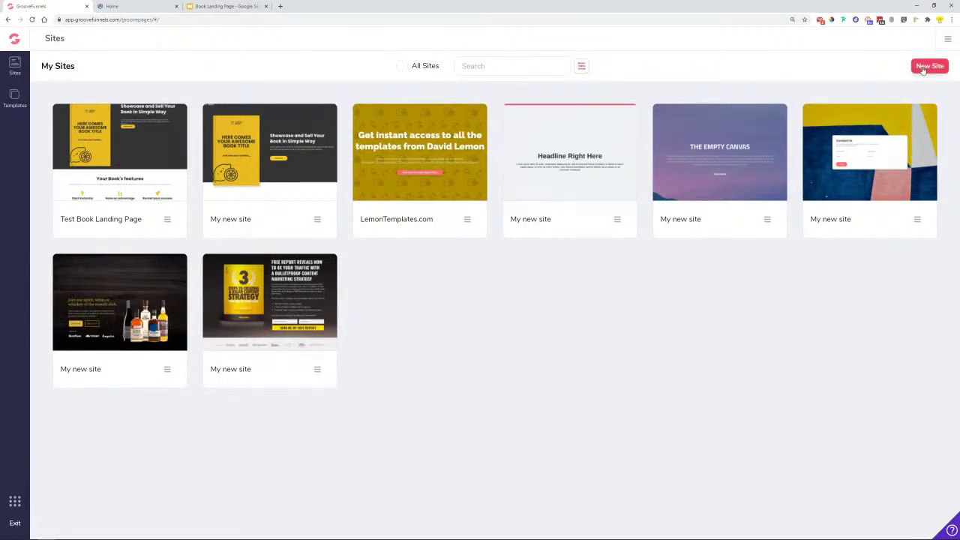
left_click(113, 154)
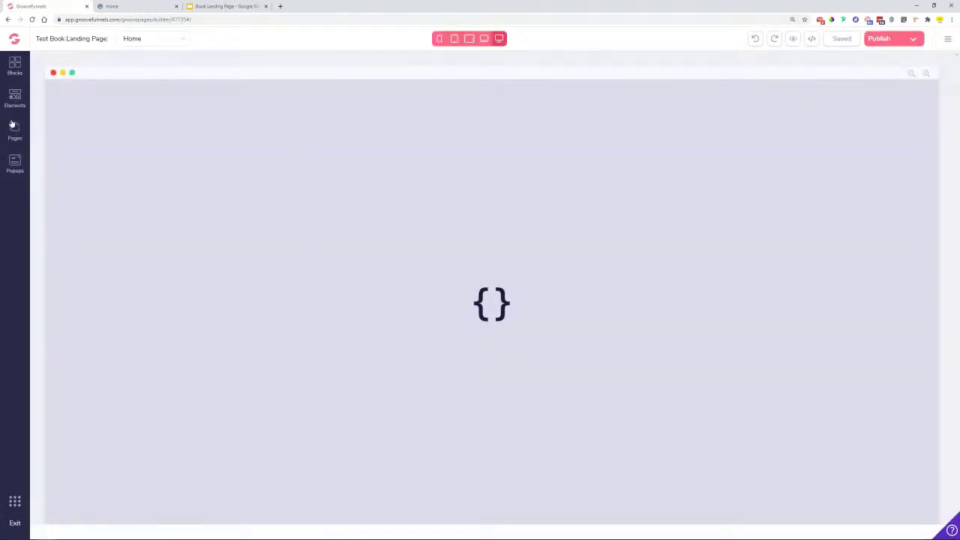
Add a blank page from scratch to the site and check it in the page list.
left_click(14, 129)
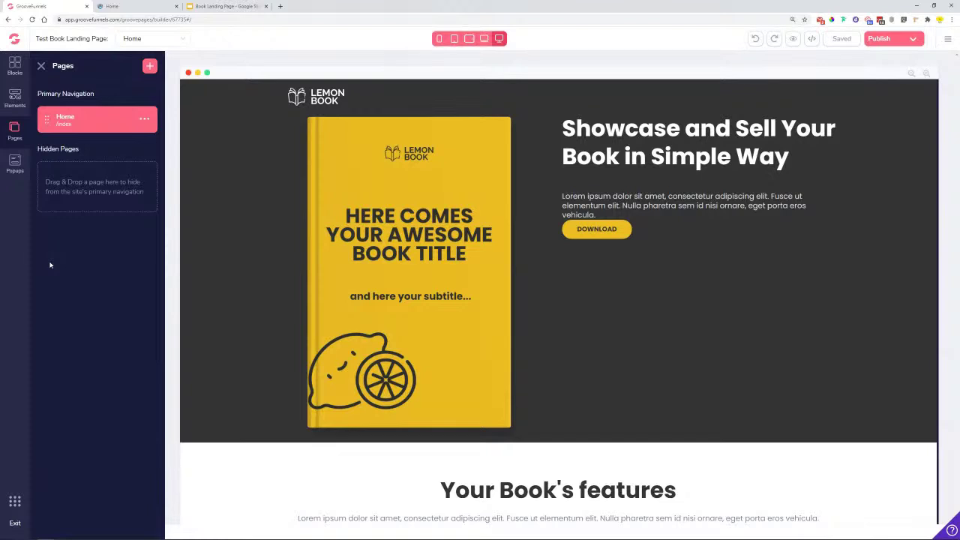
left_click(149, 66)
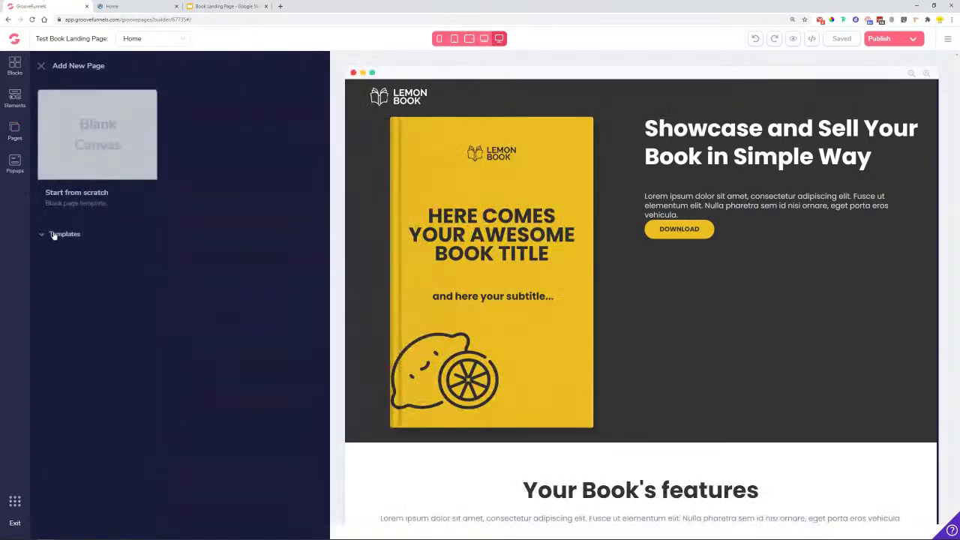
left_click(126, 133)
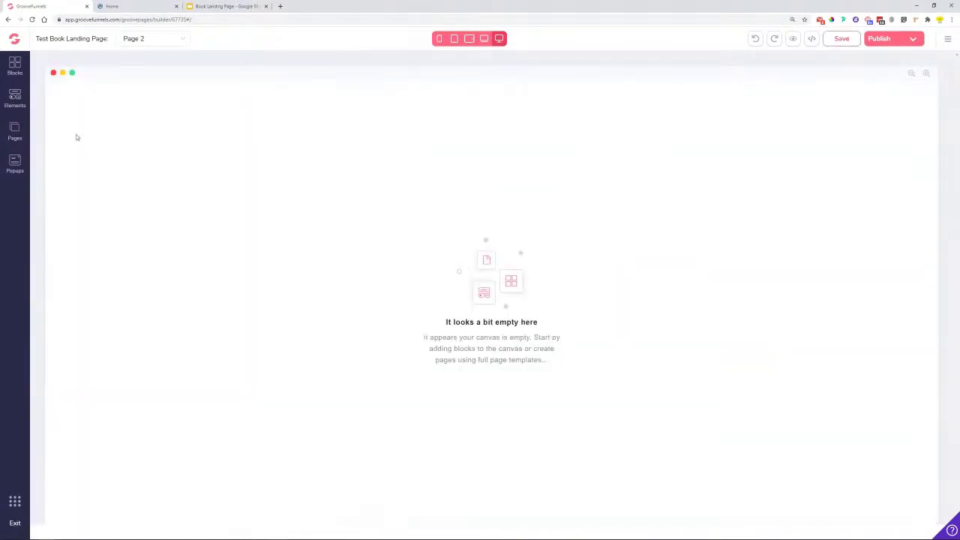
left_click(15, 129)
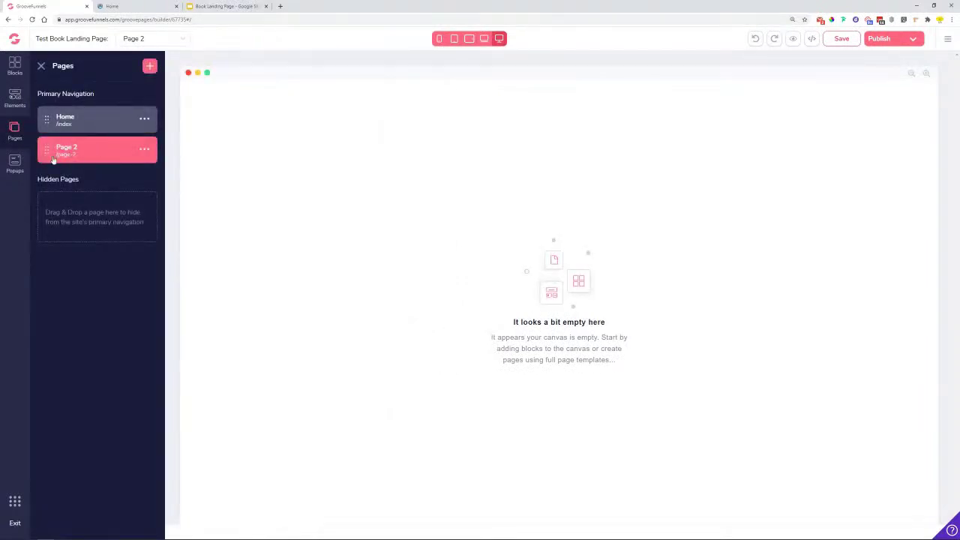
Enter mysite.com as the custom domain in the publish settings and enable publishing on your domain.
left_click(913, 38)
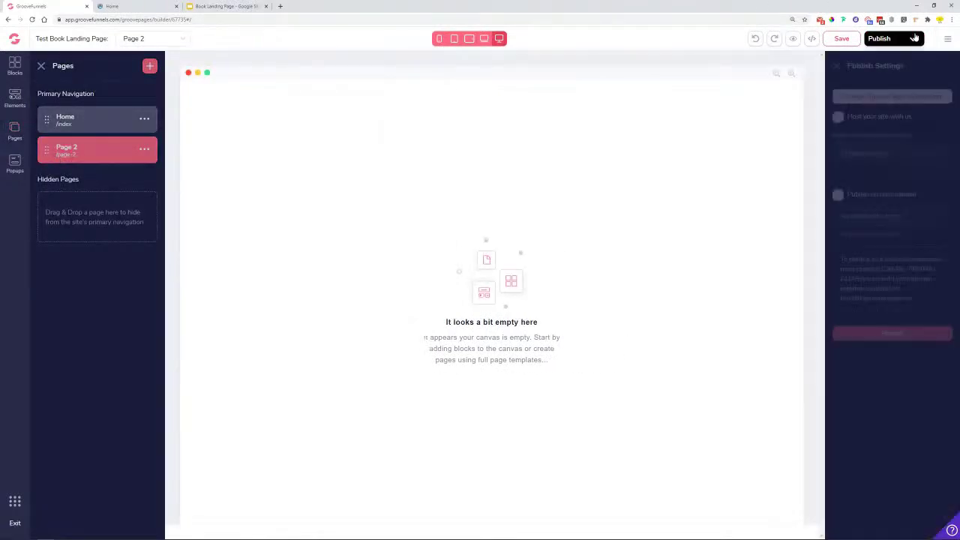
left_click(15, 129)
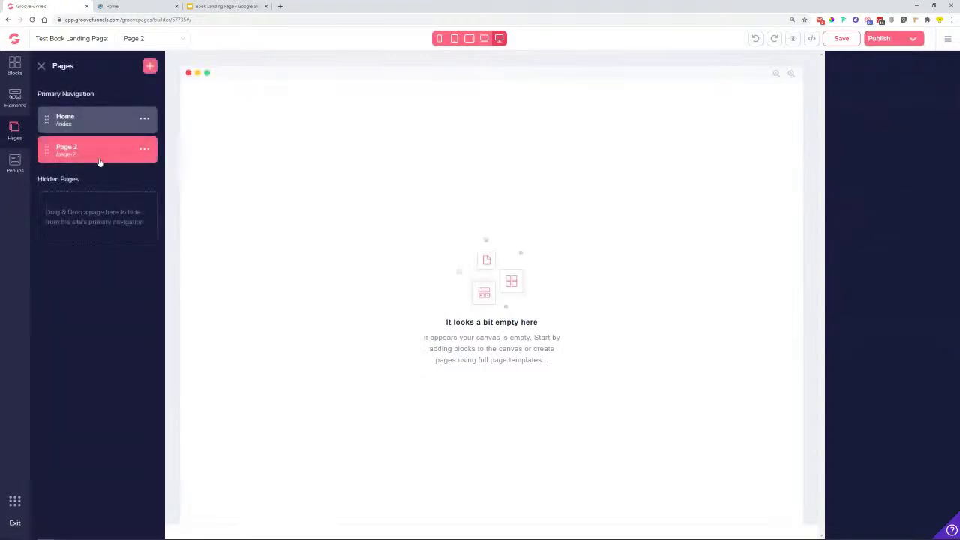
left_click(913, 38)
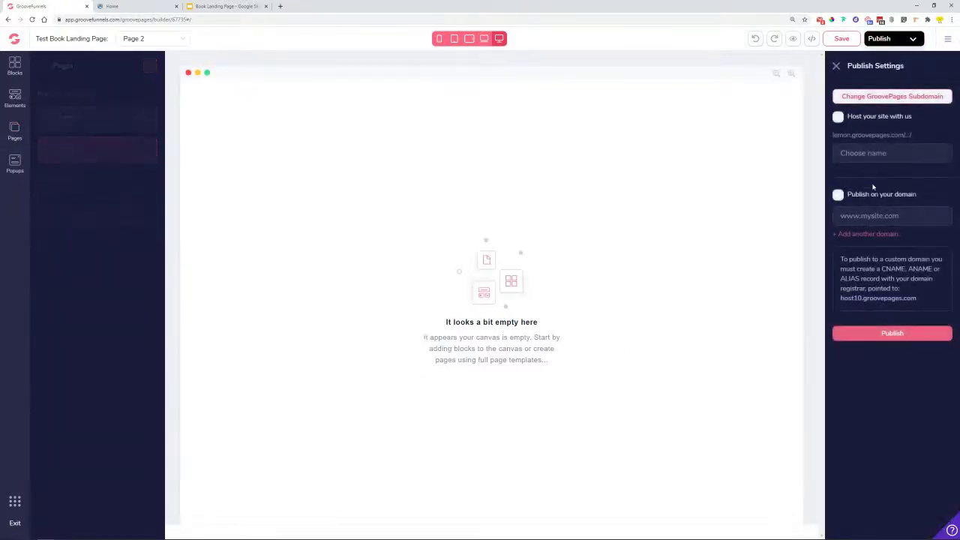
left_click(877, 216)
type("mysite.com")
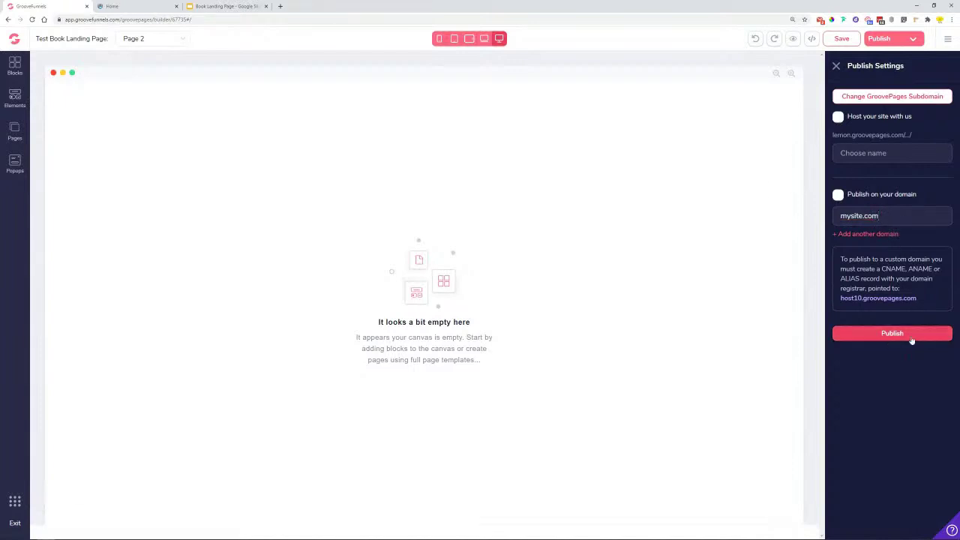
left_click(837, 194)
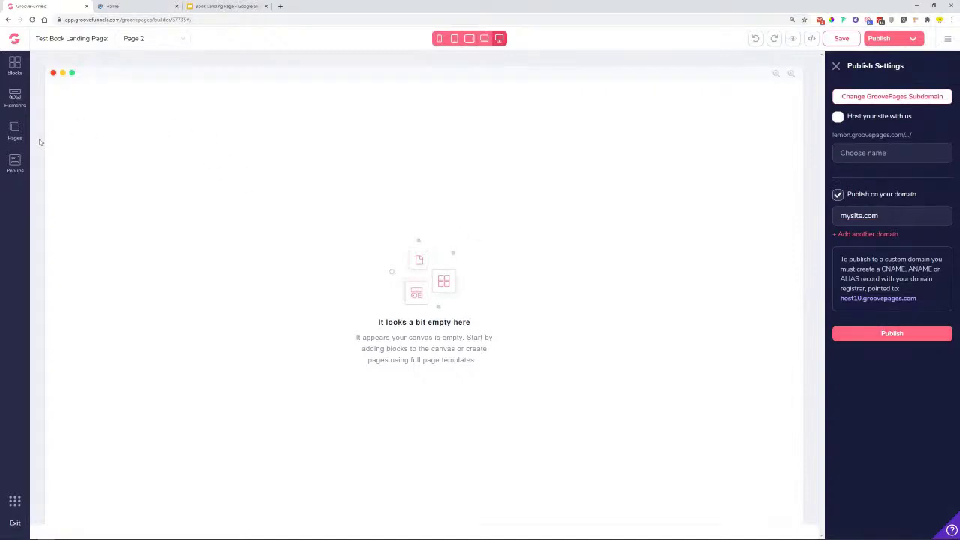
Check the site's page list against the custom domain field in the publish settings.
left_click(15, 132)
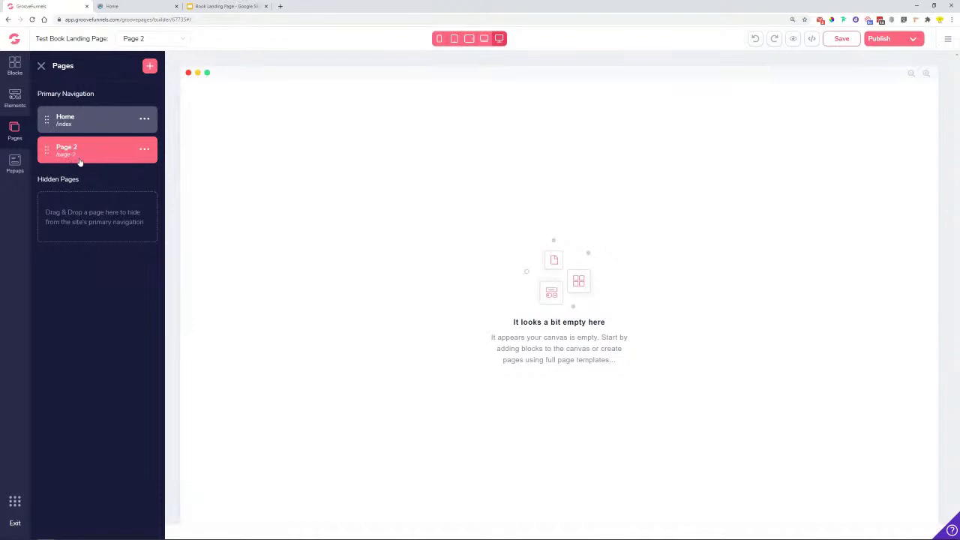
left_click(879, 38)
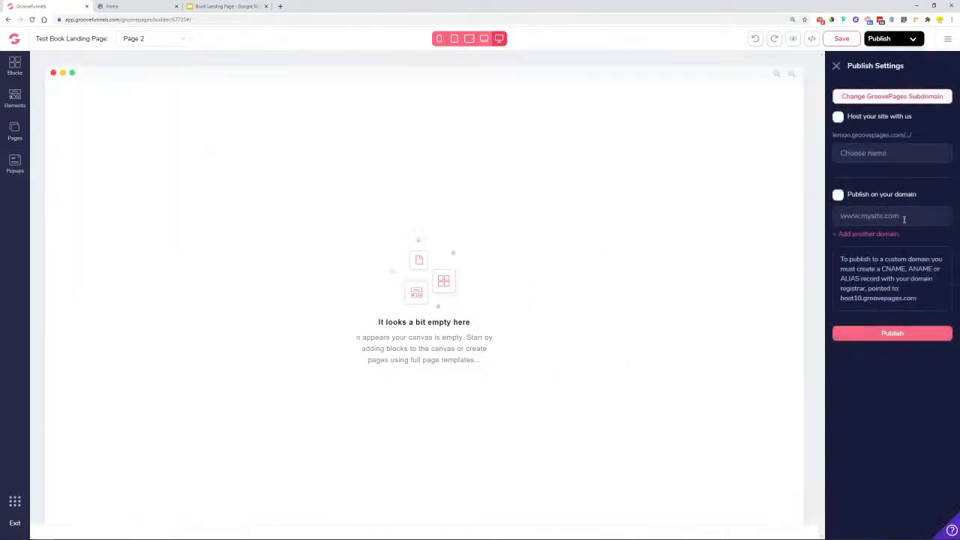
left_click(908, 214)
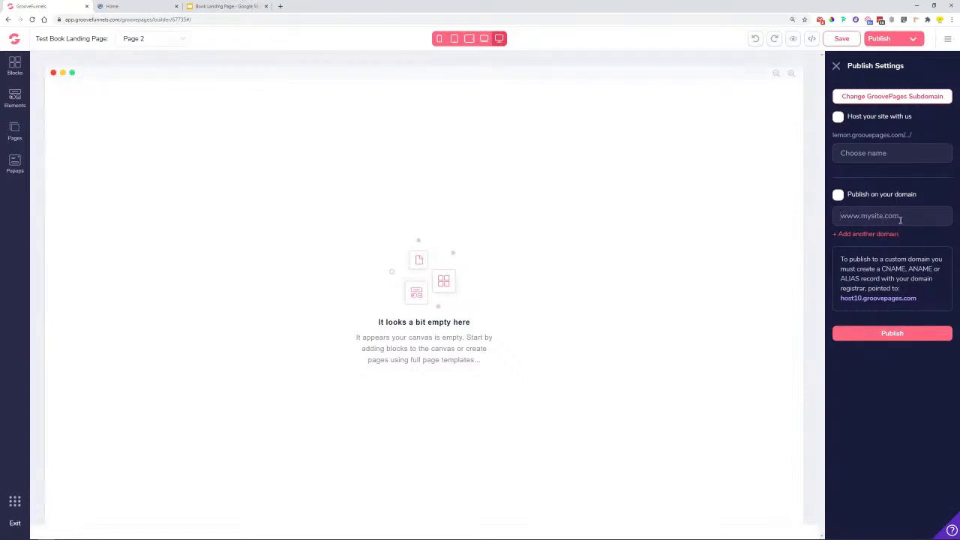
Delete Page 2 from the site and confirm the deletion.
left_click(15, 132)
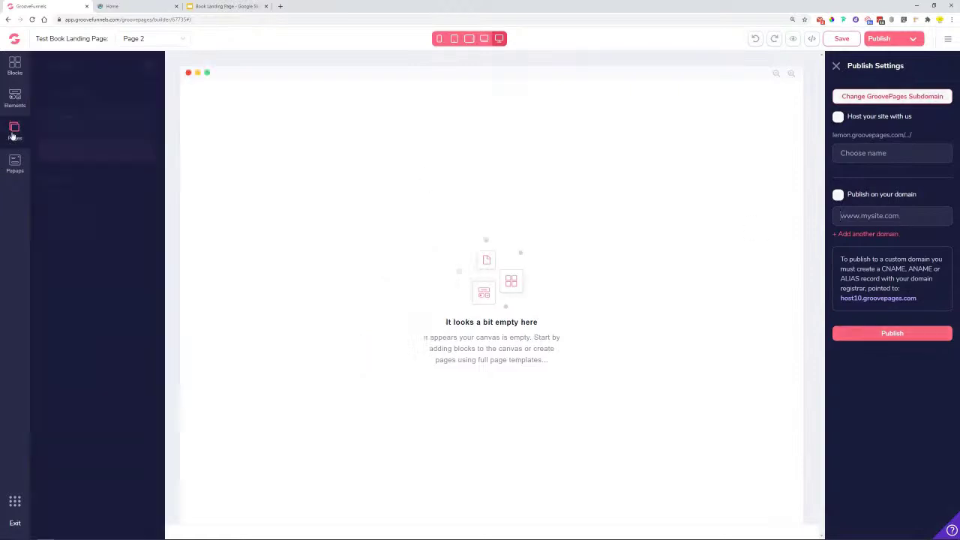
left_click(143, 152)
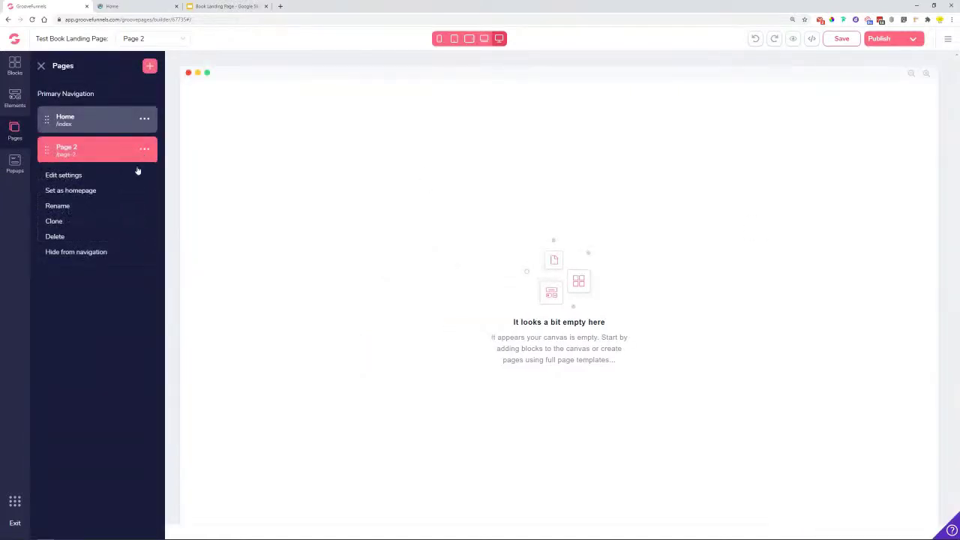
left_click(57, 236)
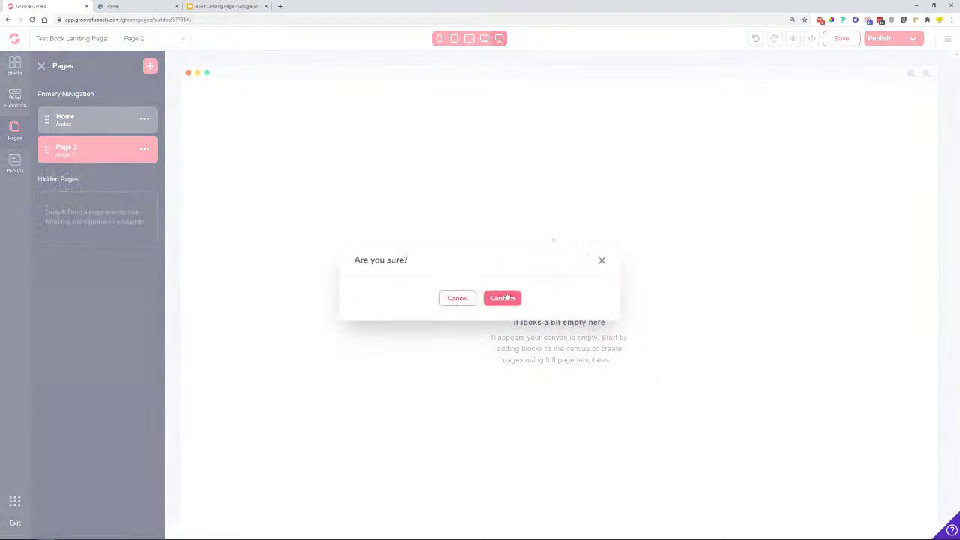
left_click(501, 298)
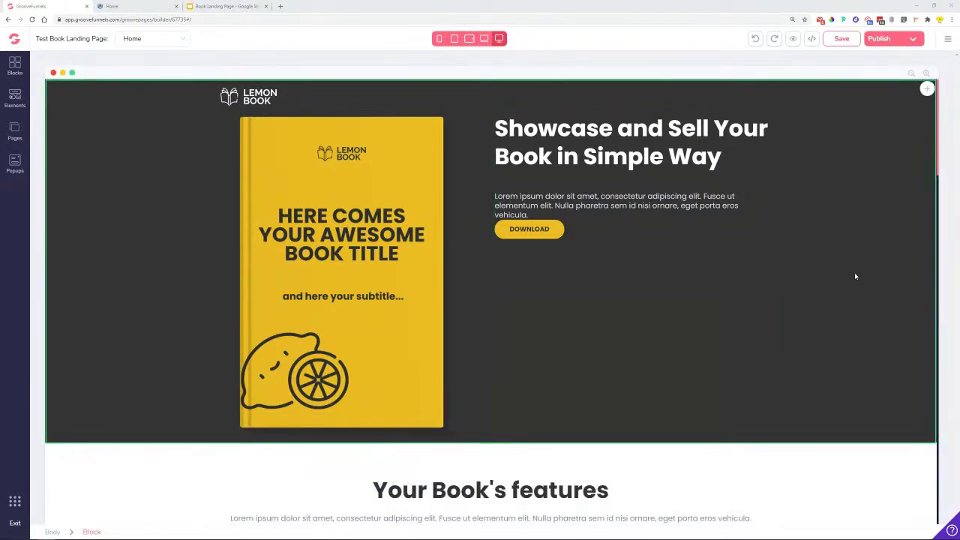
Review the landing page down to the unfinished author block and compare it with the author section in the reference preview.
scroll(791, 358, "down", 3)
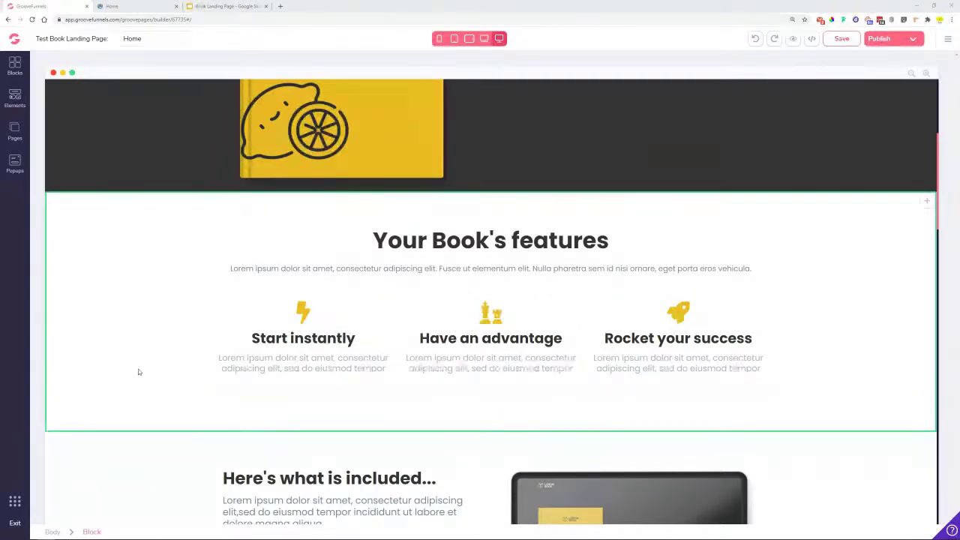
scroll(128, 350, "down", 2)
scroll(129, 350, "down", 1)
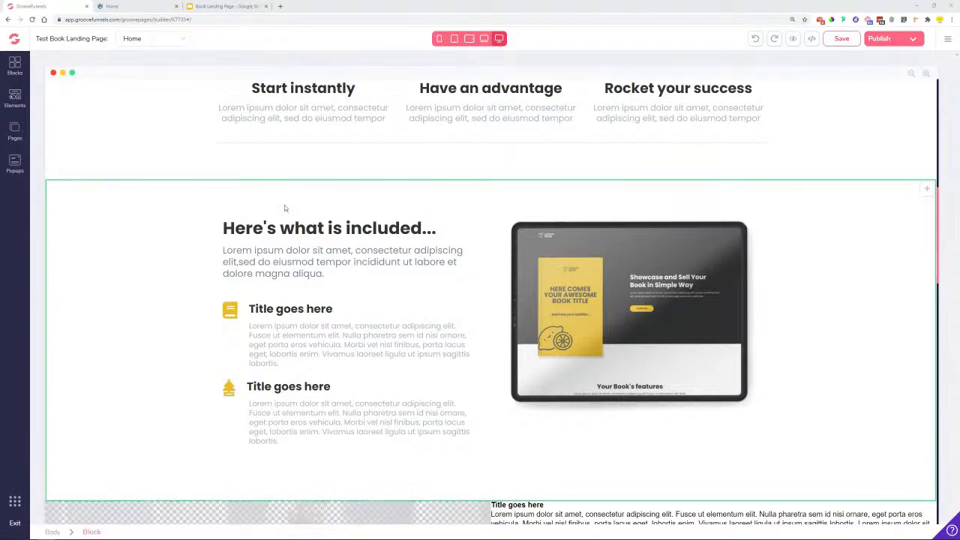
scroll(284, 206, "down", 1)
scroll(233, 203, "down", 3)
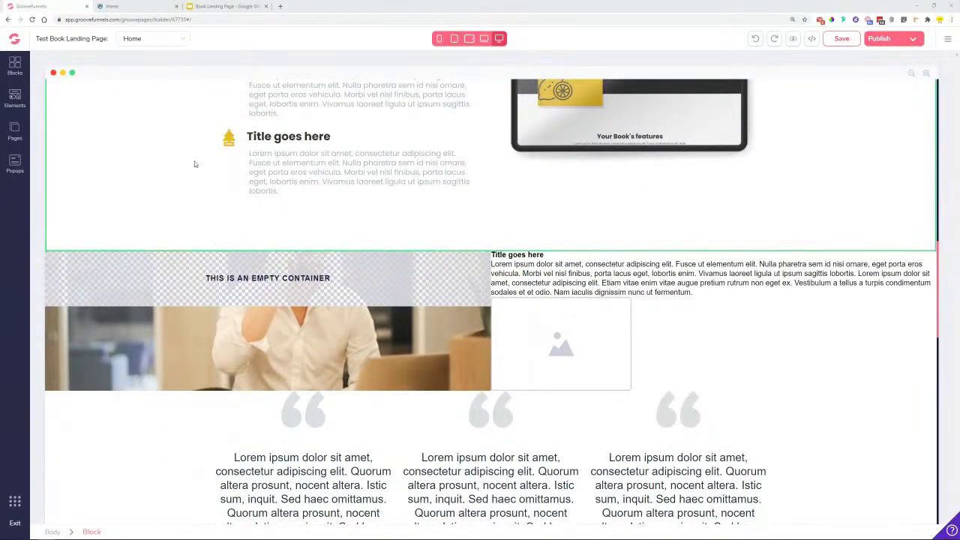
scroll(195, 163, "down", 2)
left_click(112, 6)
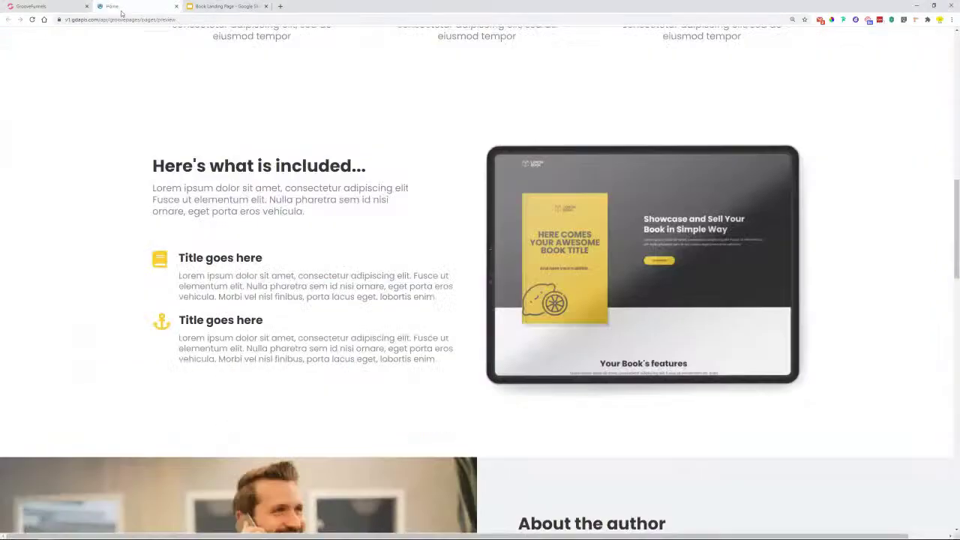
scroll(374, 308, "down", 3)
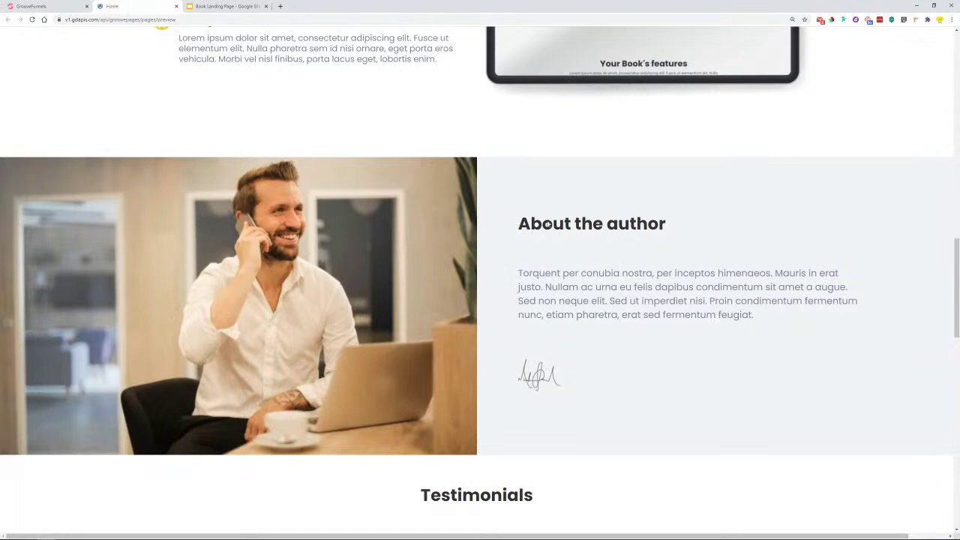
Replace the "Title goes here" heading beside the man's photo with "About the author" copied from the reference preview, without an extra line.
left_click_drag(676, 222, 517, 225)
right_click(534, 229)
left_click(560, 237)
left_click(38, 6)
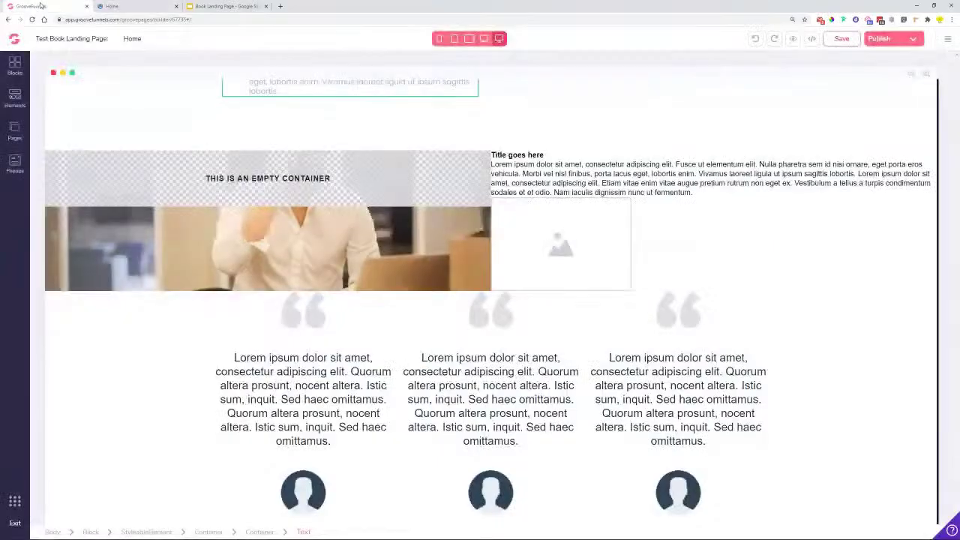
triple_click(527, 160)
right_click(448, 156)
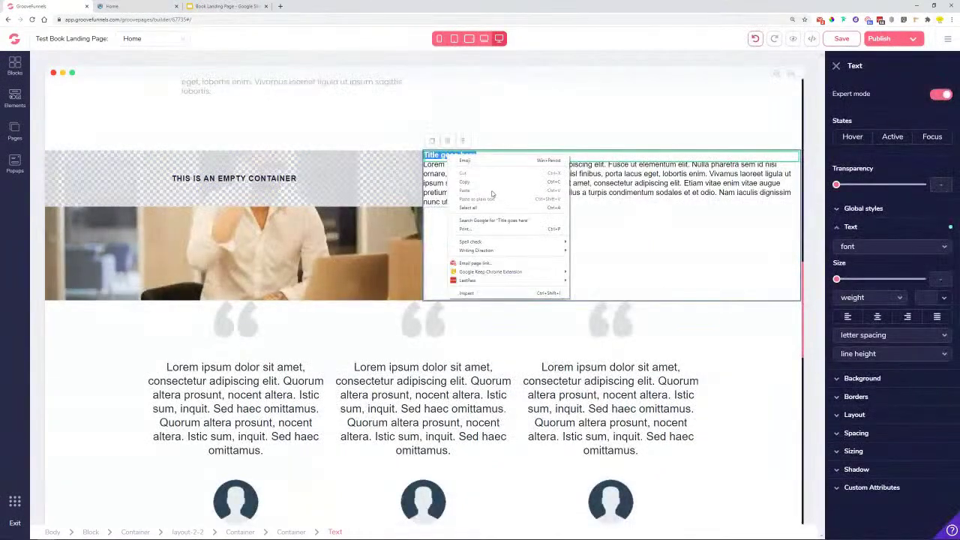
left_click(461, 191)
right_click(432, 156)
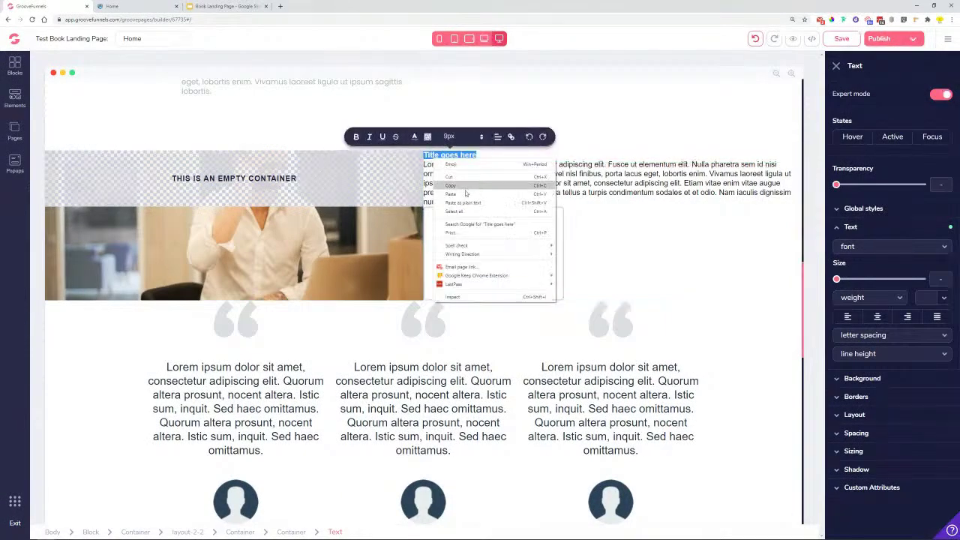
left_click(464, 191)
left_click(506, 160)
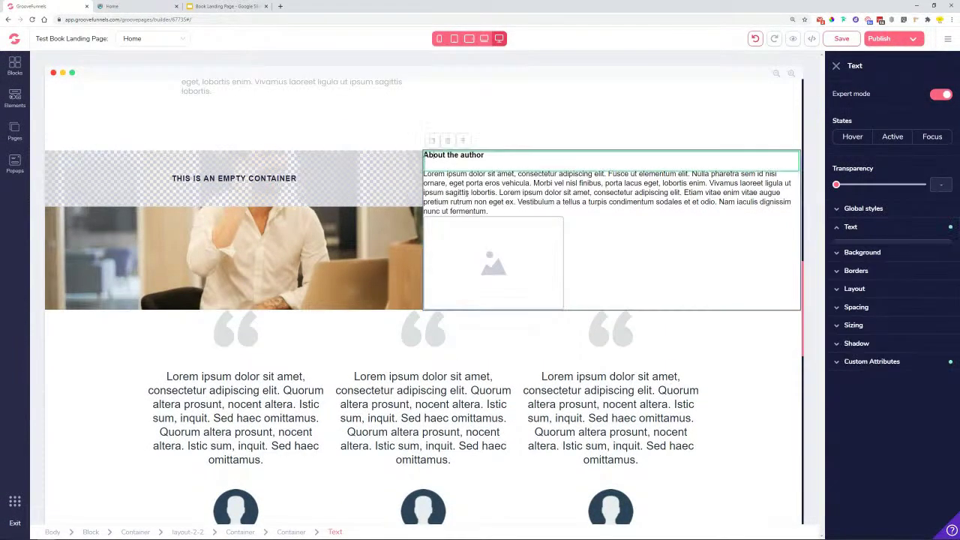
left_click(503, 153)
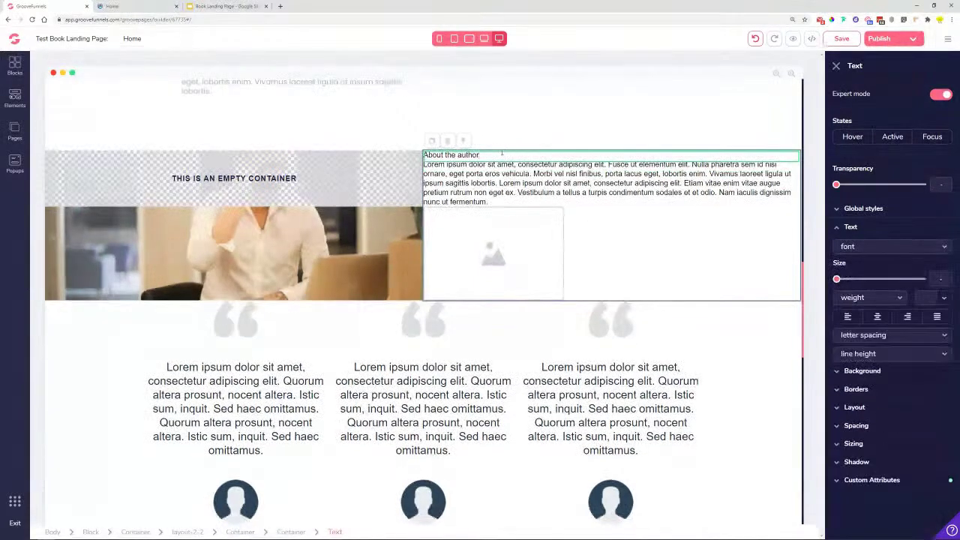
Apply the Feature title global style to the "About the author" heading and align it left.
left_click(693, 202)
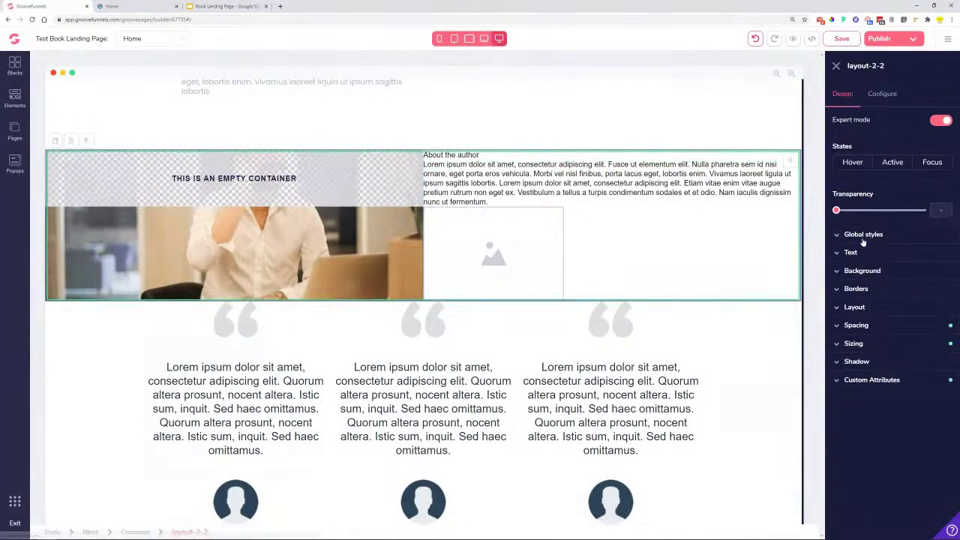
left_click(693, 196)
left_click(851, 227)
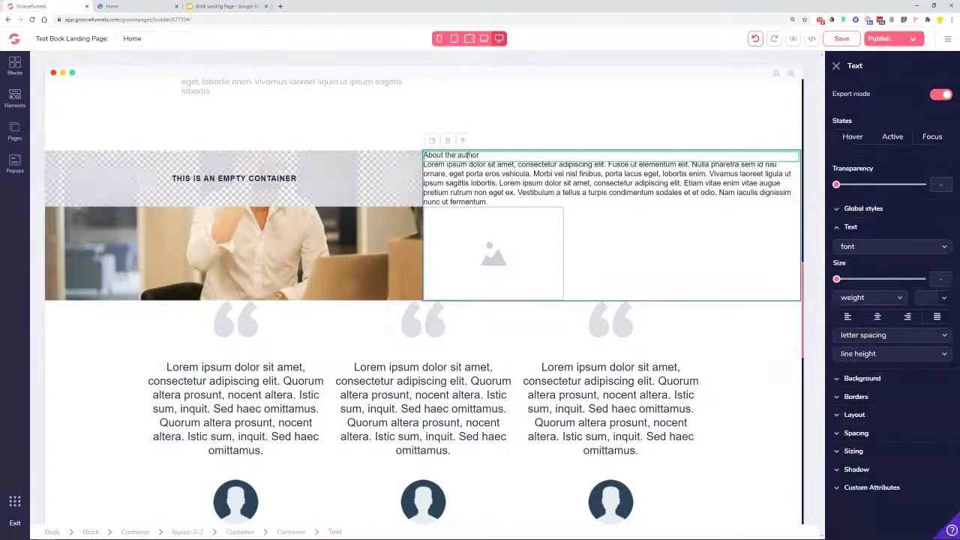
left_click(875, 248)
left_click(867, 210)
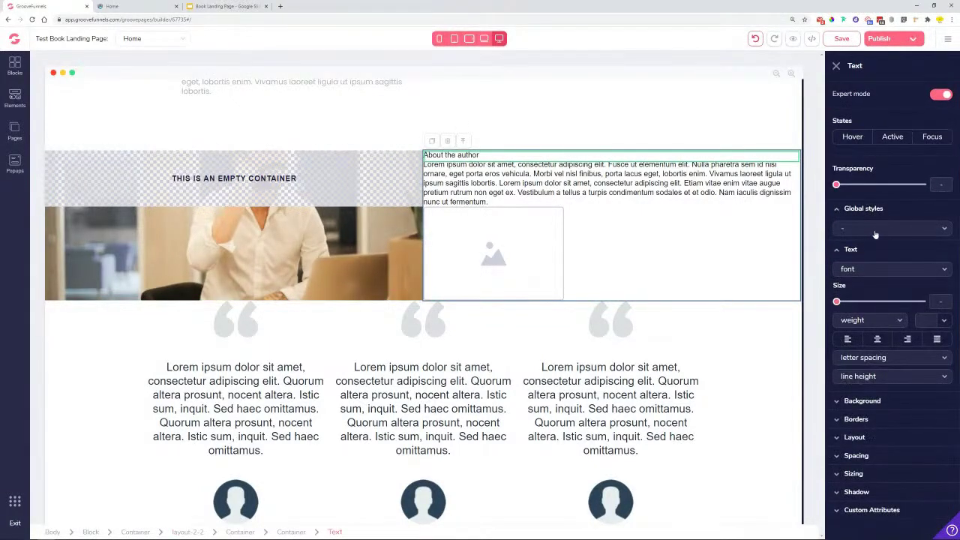
left_click(876, 229)
left_click(861, 268)
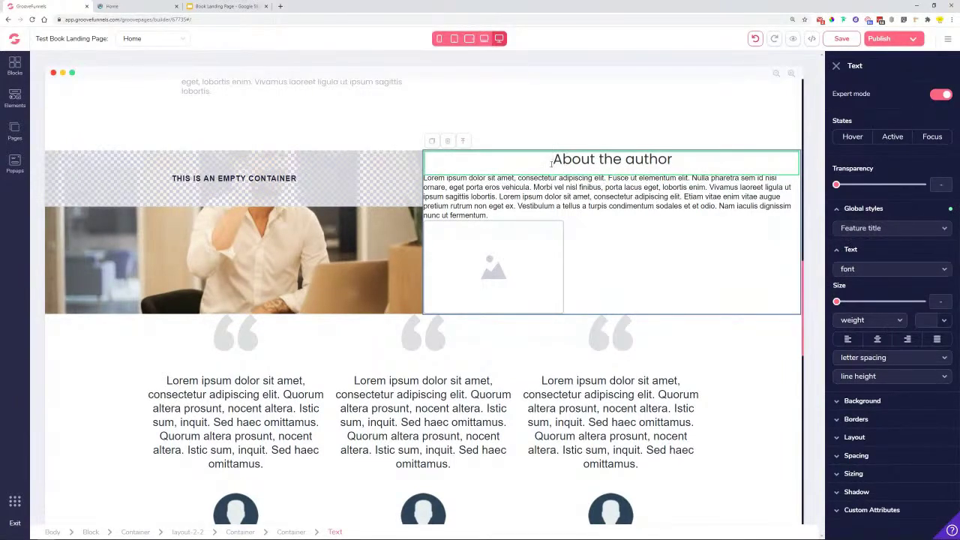
left_click(847, 339)
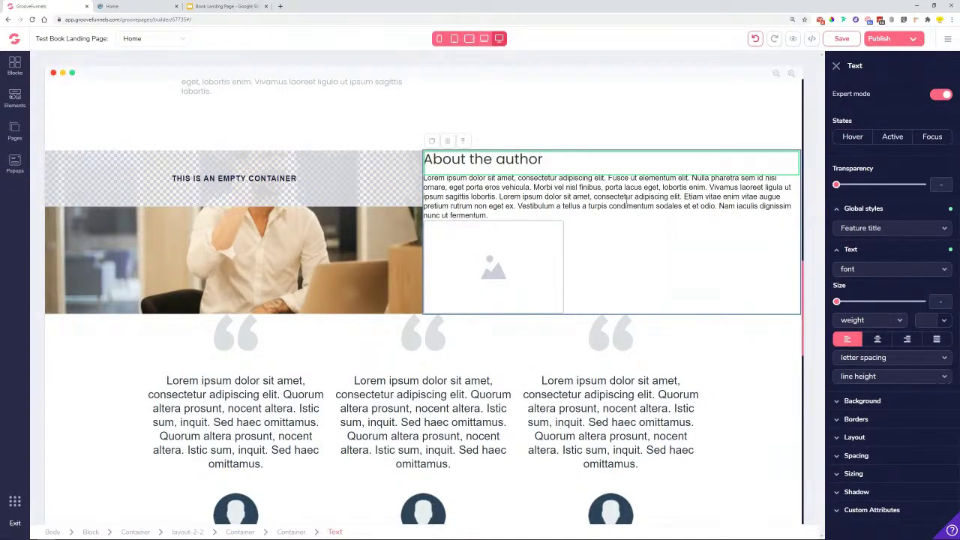
Make the "About the author" heading bold and set its size to 2.25rem to match the reference preview.
left_click(872, 227)
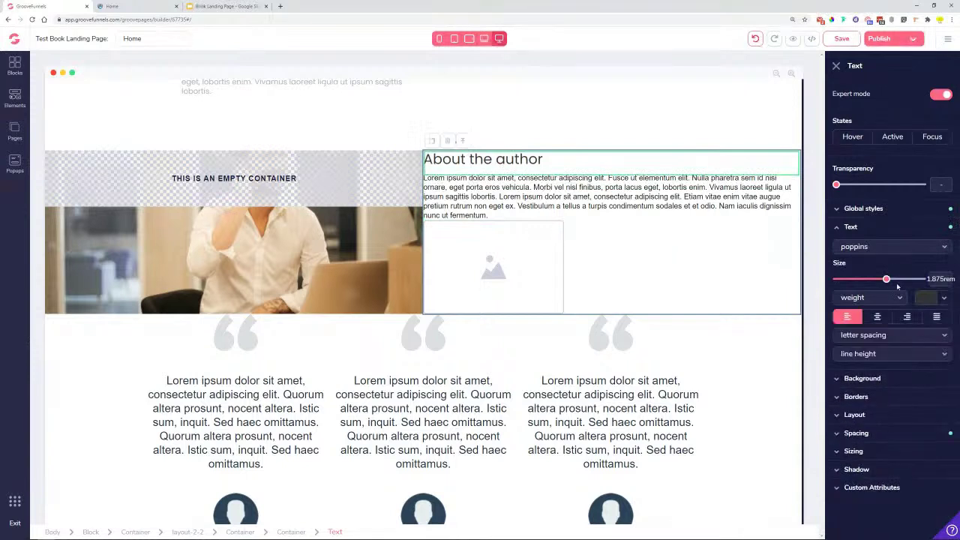
left_click(866, 299)
left_click(863, 409)
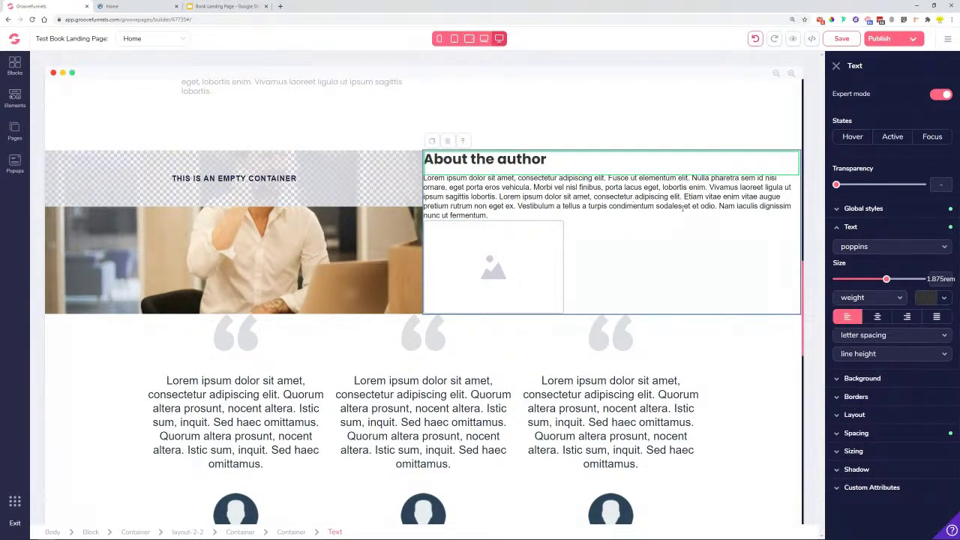
left_click(122, 7)
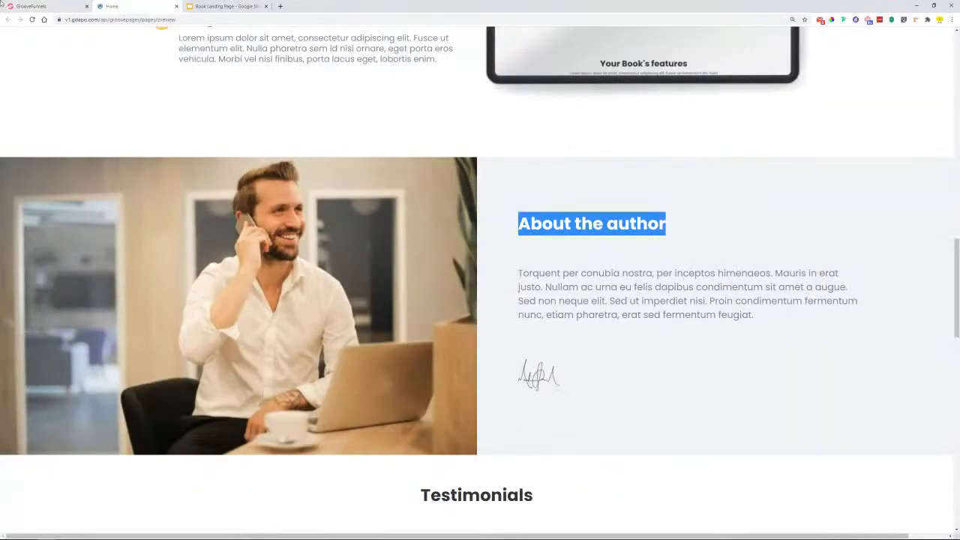
left_click(37, 6)
left_click_drag(886, 281, 896, 290)
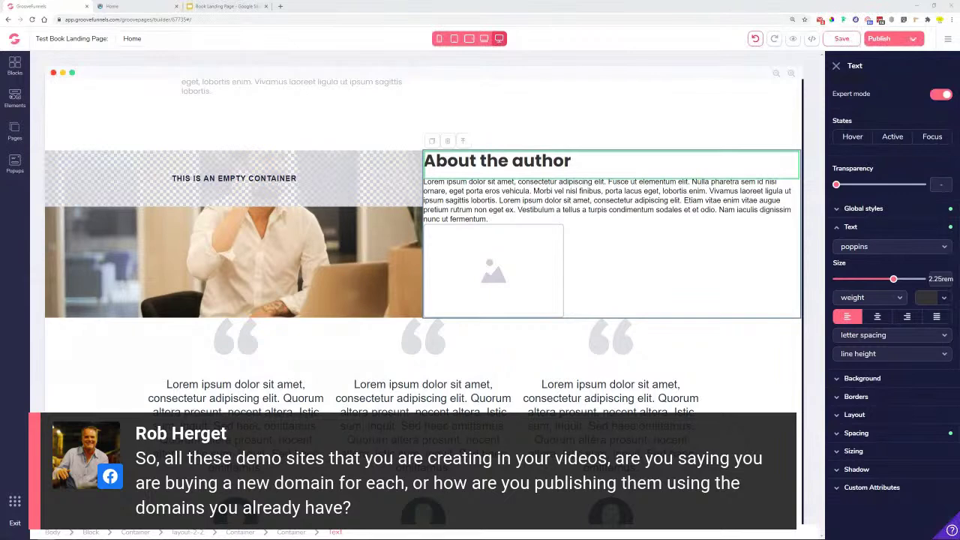
Turn on GroovePages hosting in the publish settings, trying the own-domain option and viewing the subdomain change without applying either.
left_click(913, 40)
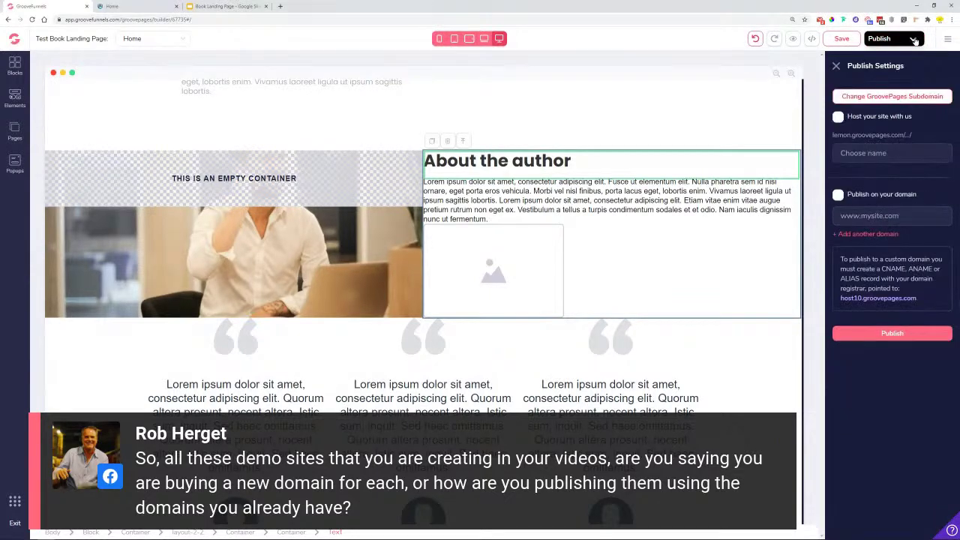
left_click(839, 118)
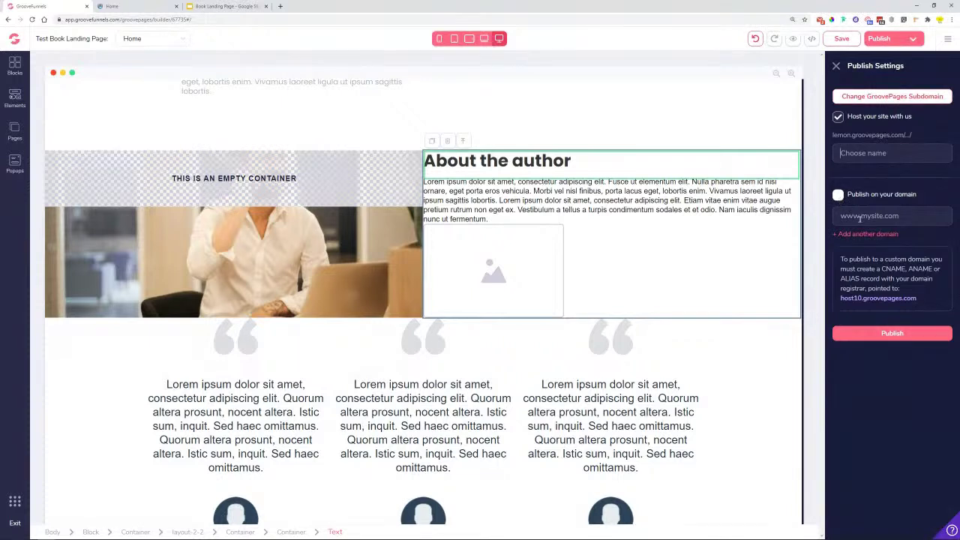
left_click(837, 196)
left_click(872, 216)
left_click(838, 196)
left_click(837, 117)
left_click(838, 118)
left_click(886, 96)
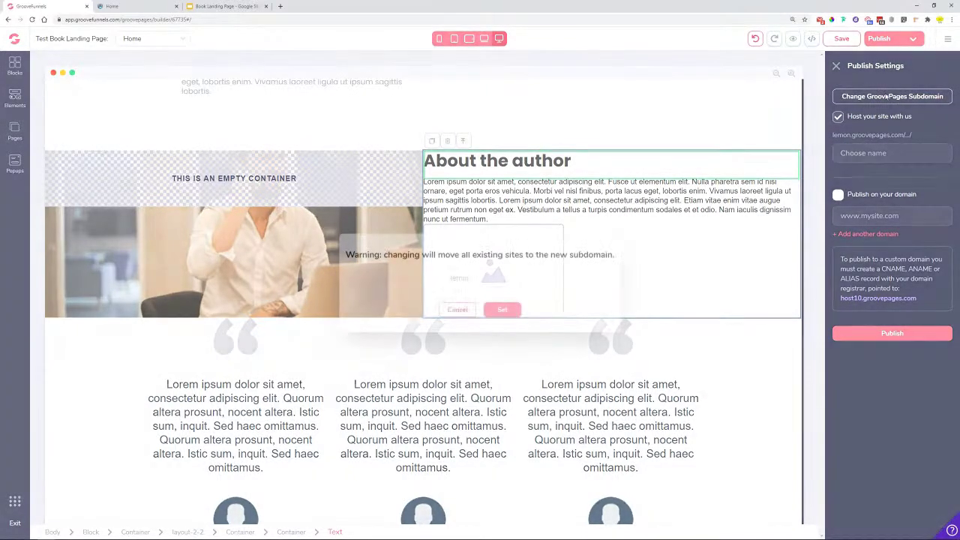
left_click(458, 309)
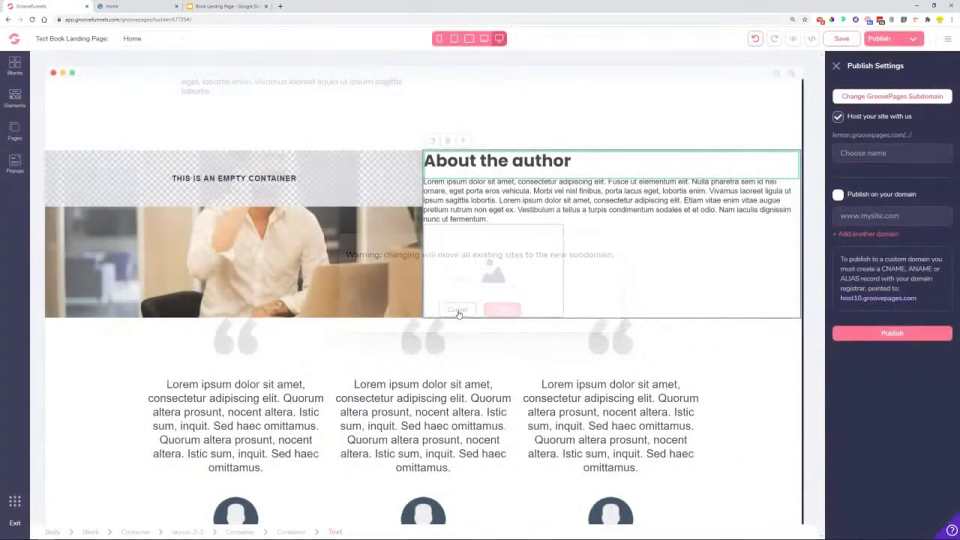
Name the hosted site "booklander" under the lemon.groovepages.com subdomain and publish it.
left_click_drag(832, 135, 873, 135)
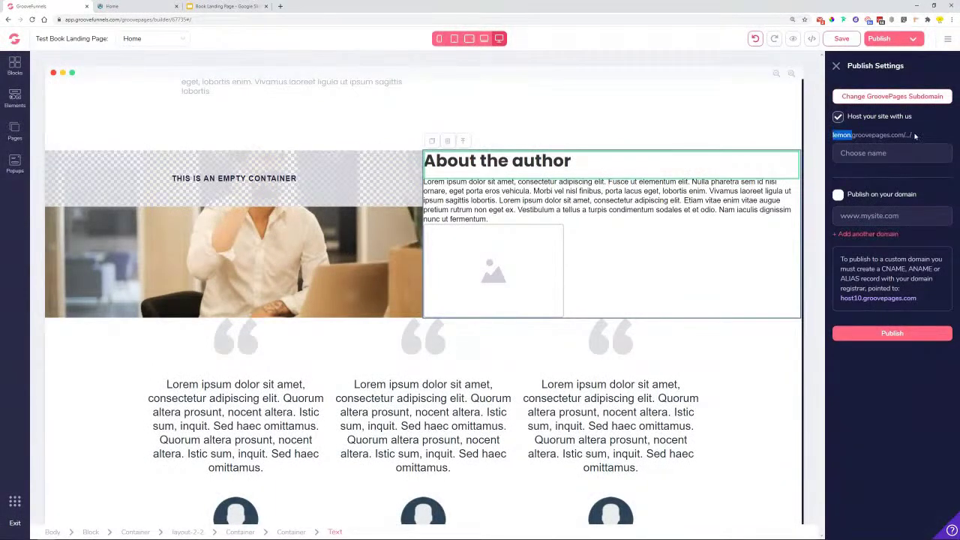
left_click(871, 155)
type("book")
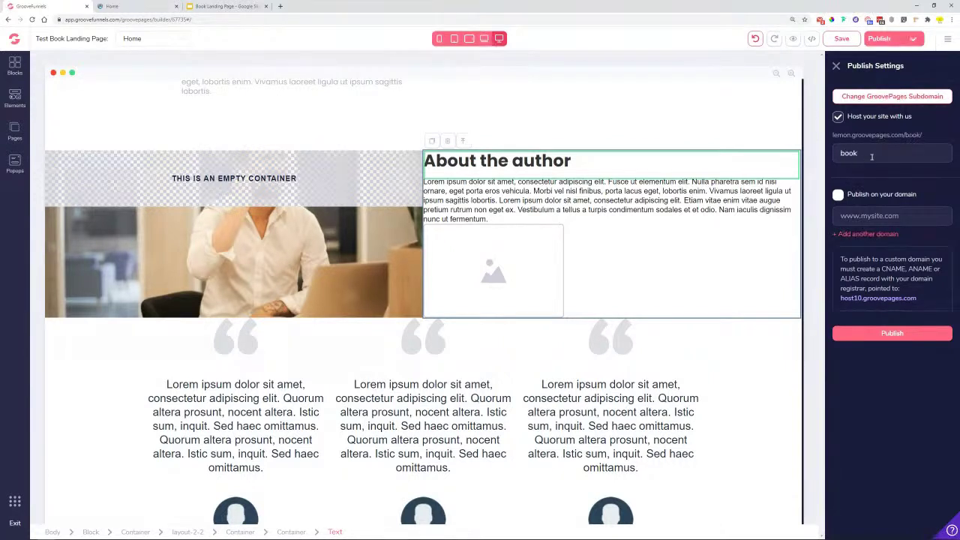
type("lander")
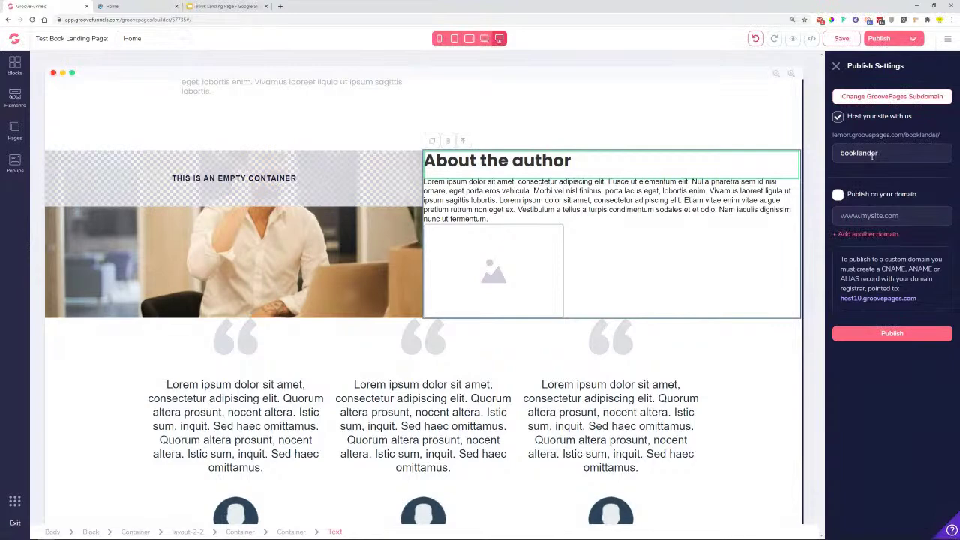
left_click(924, 337)
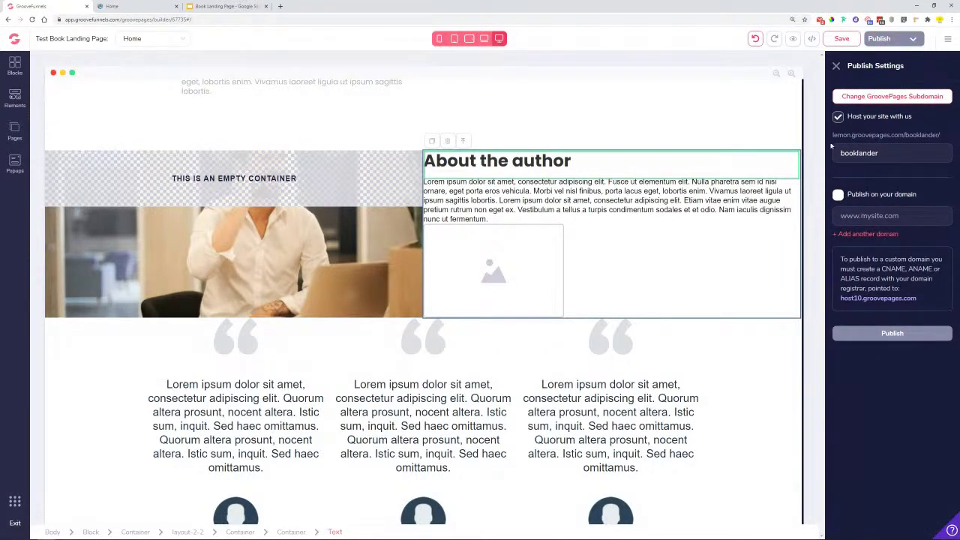
Open the published booklander address to check the live page, and return to the page builder.
left_click(909, 140)
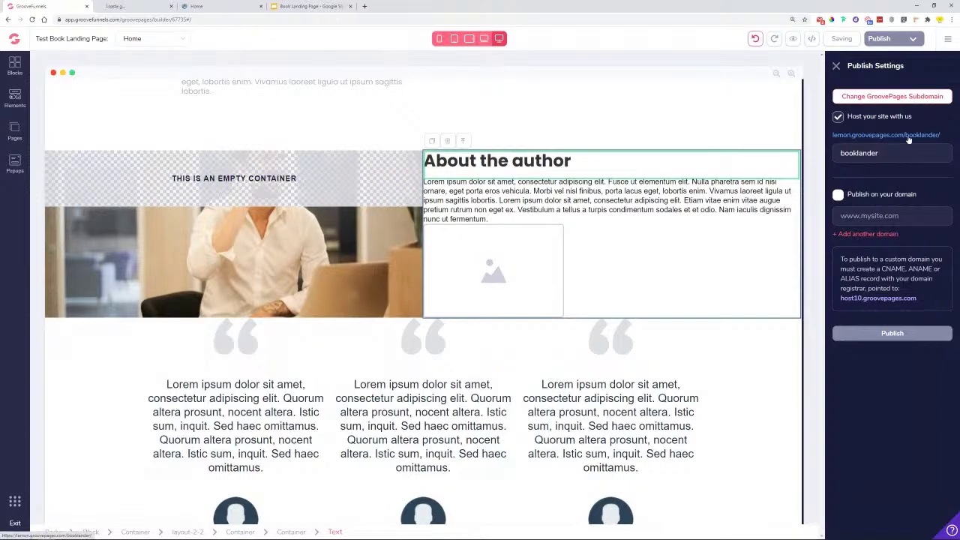
left_click(113, 6)
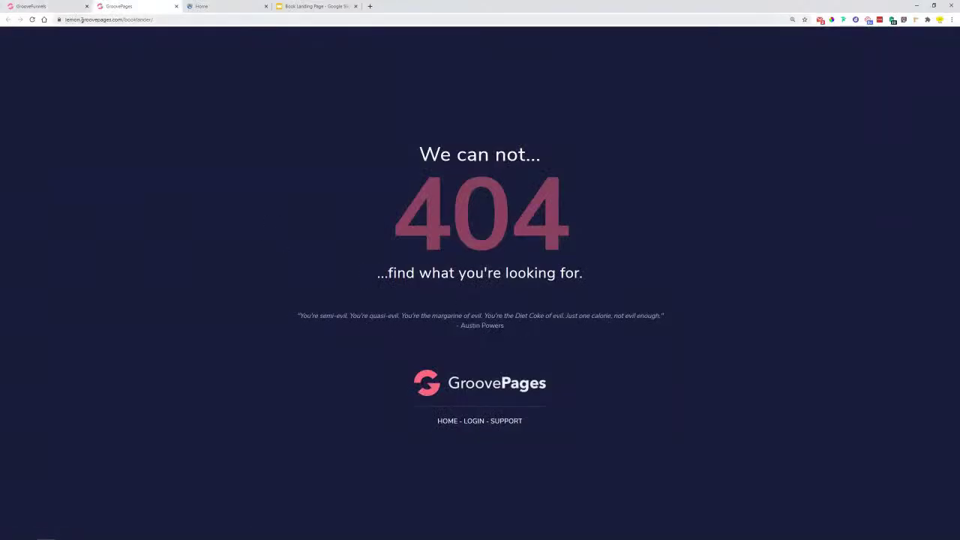
left_click(176, 6)
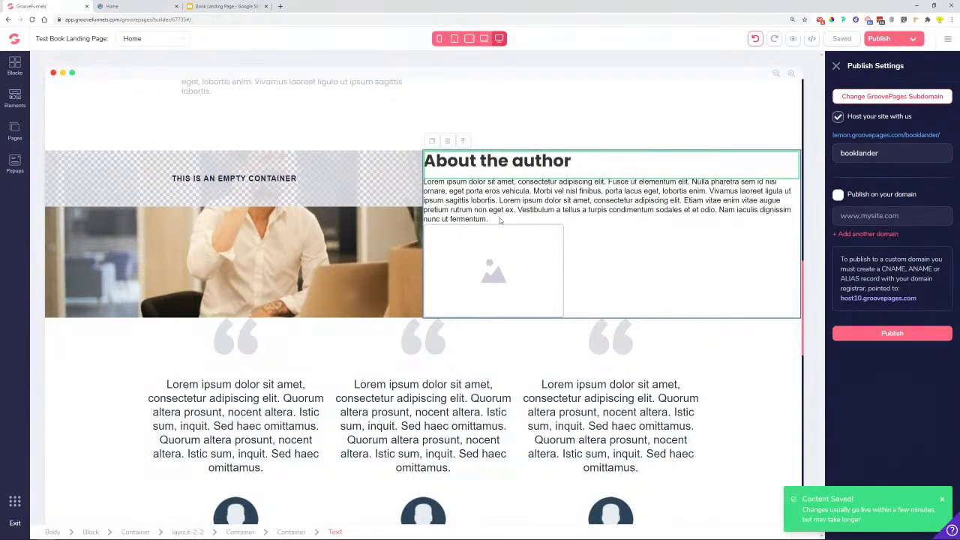
Replace the placeholder paragraph under "About the author" with the "Torquent per conubia nostra" text copied from the reference preview.
left_click(143, 4)
triple_click(590, 300)
key("ctrl+c")
right_click(590, 300)
left_click(622, 302)
left_click(30, 6)
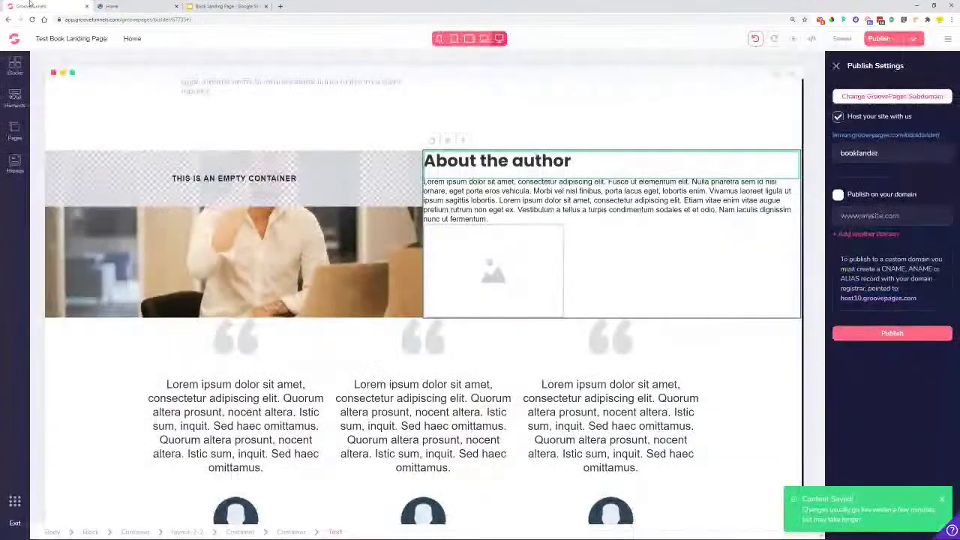
triple_click(553, 193)
right_click(552, 193)
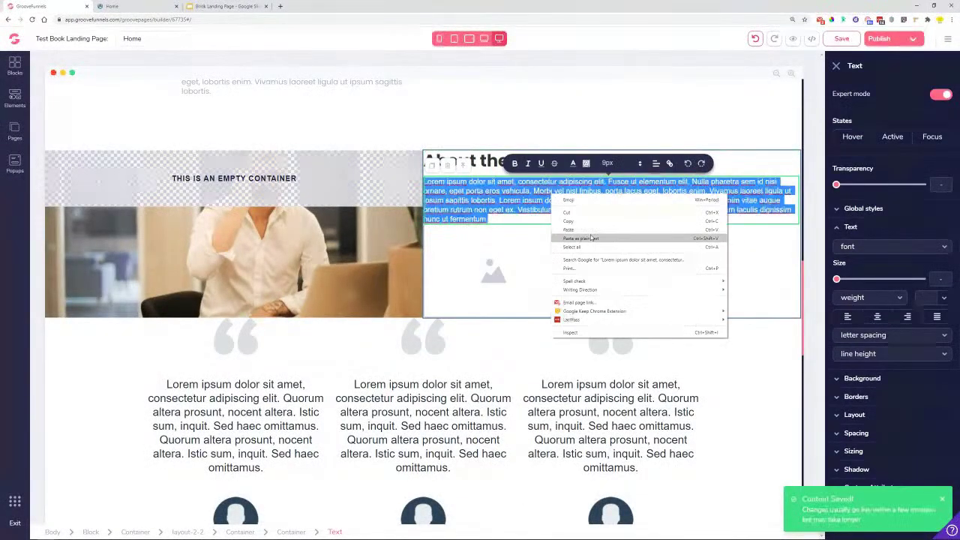
left_click(585, 232)
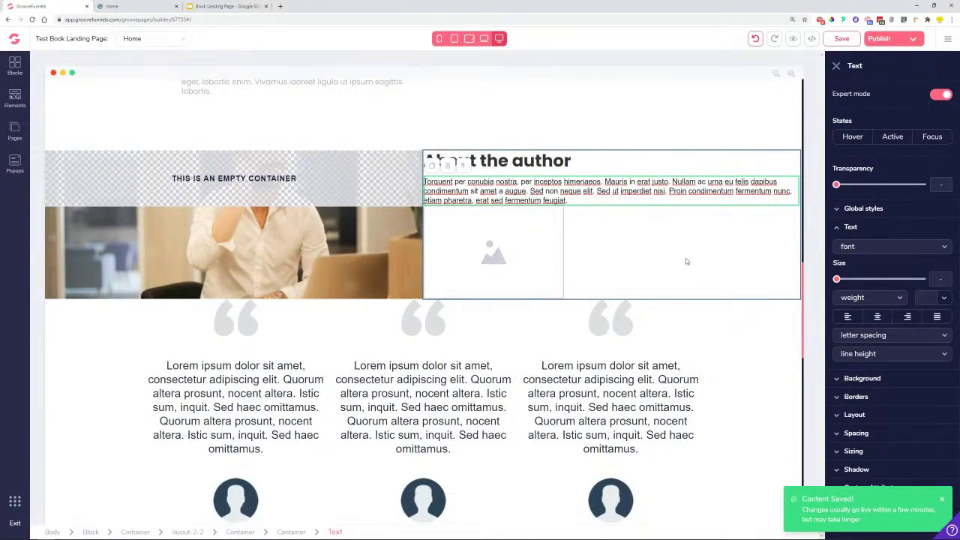
left_click(942, 499)
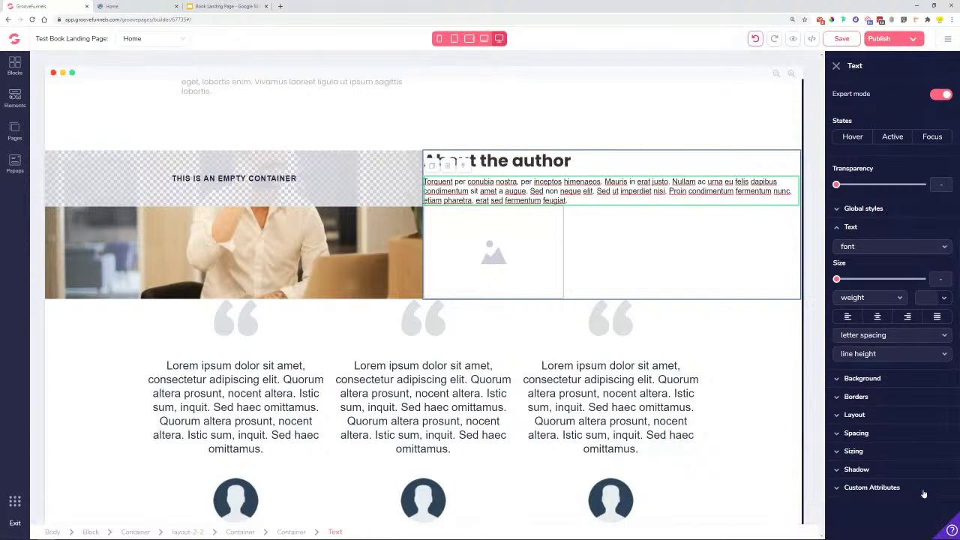
Apply the Feature Desc. global style to the author paragraph and align it left.
left_click(872, 245)
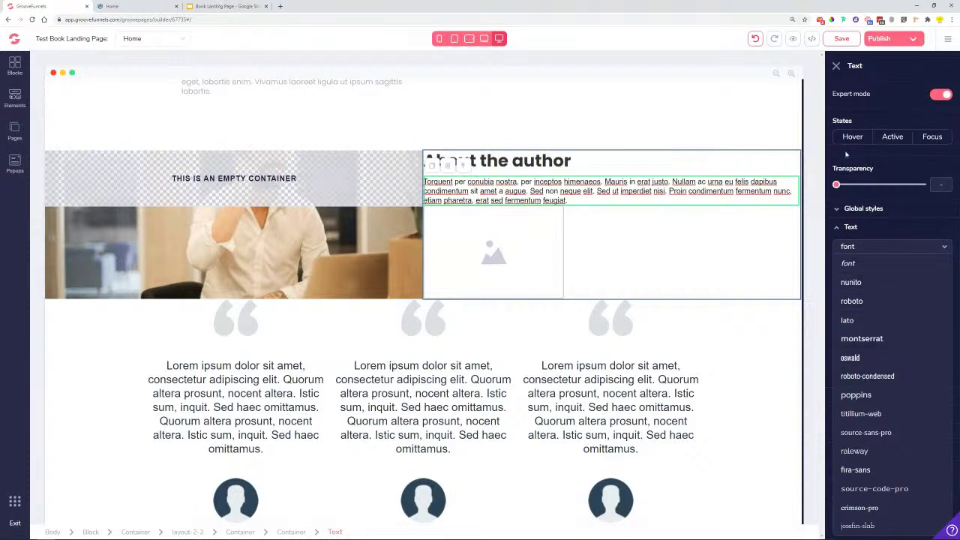
left_click(863, 208)
left_click(863, 208)
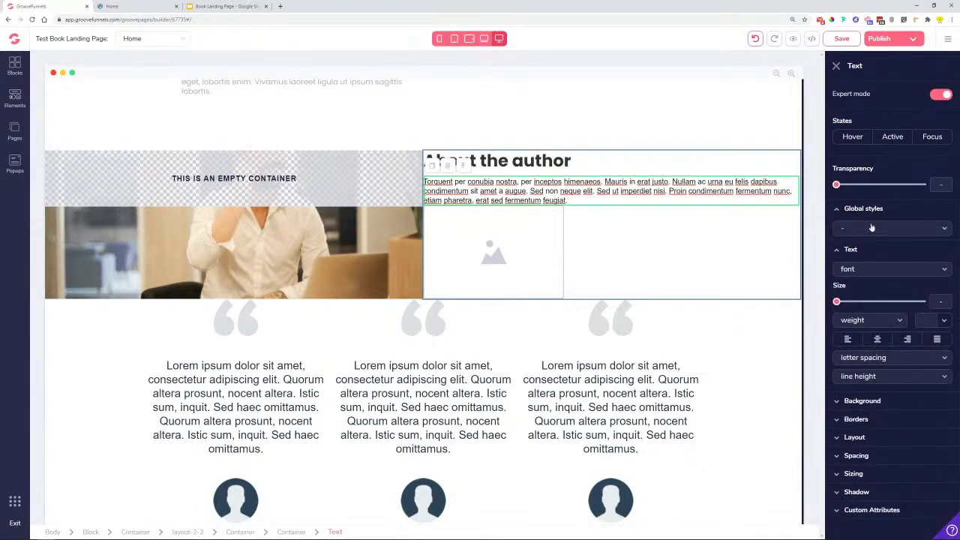
left_click(892, 228)
left_click(872, 287)
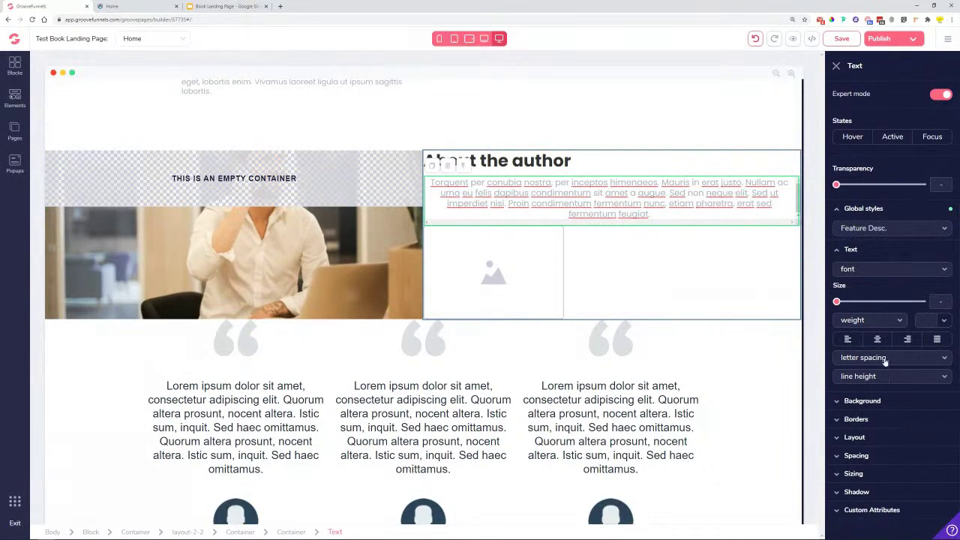
left_click(848, 339)
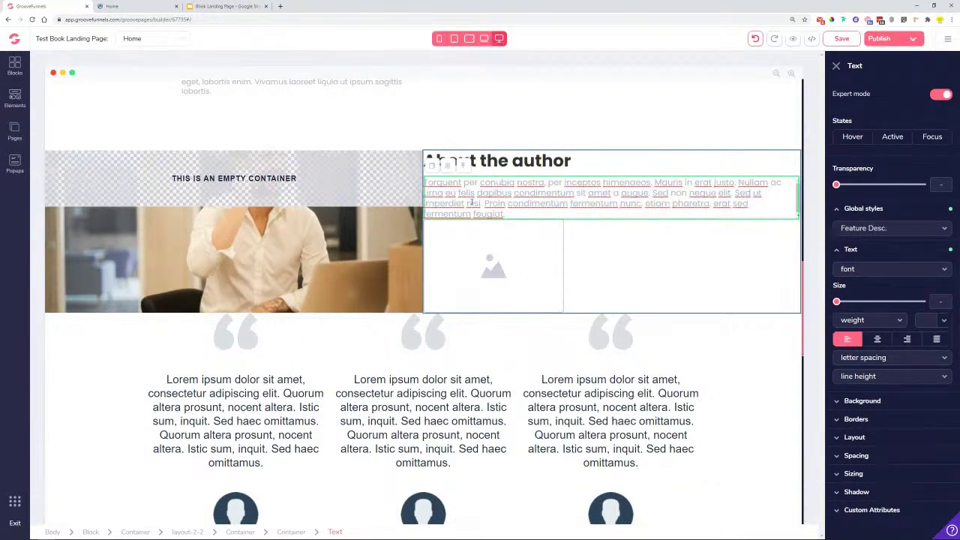
Replace the image placeholder below the author paragraph with the handwritten signature from the image library.
left_click(486, 260)
left_click(882, 94)
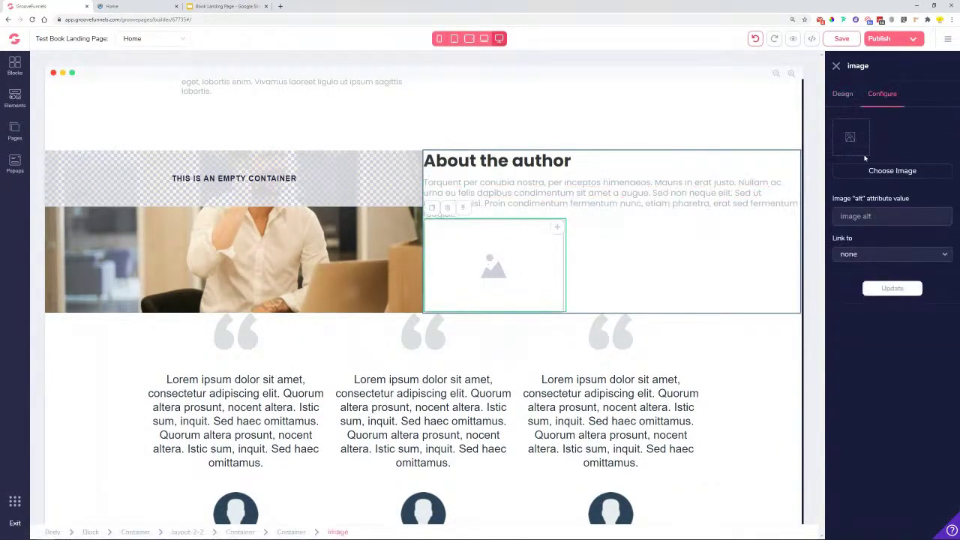
left_click(862, 171)
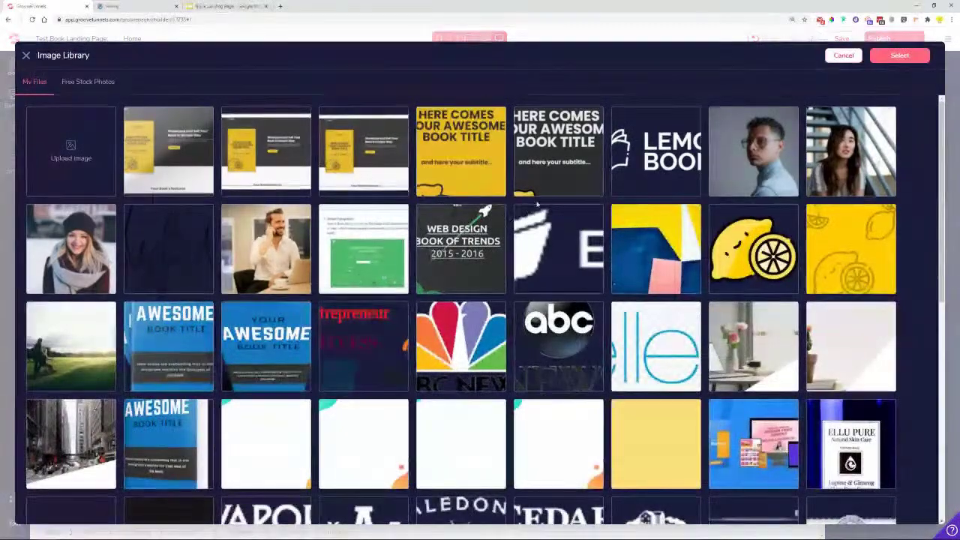
left_click(183, 235)
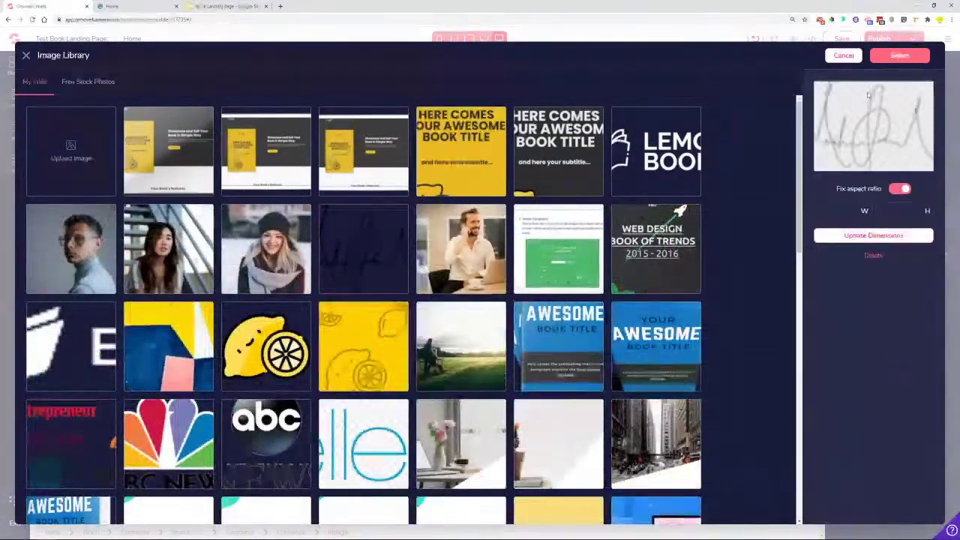
left_click(916, 60)
left_click(901, 291)
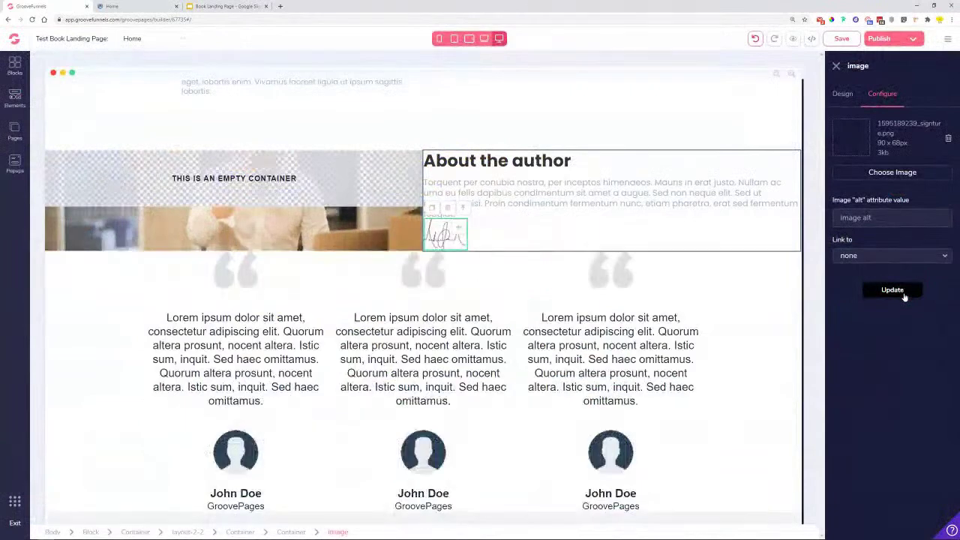
Give the container around the author text a light grey background, #F0F2F4.
left_click(583, 244)
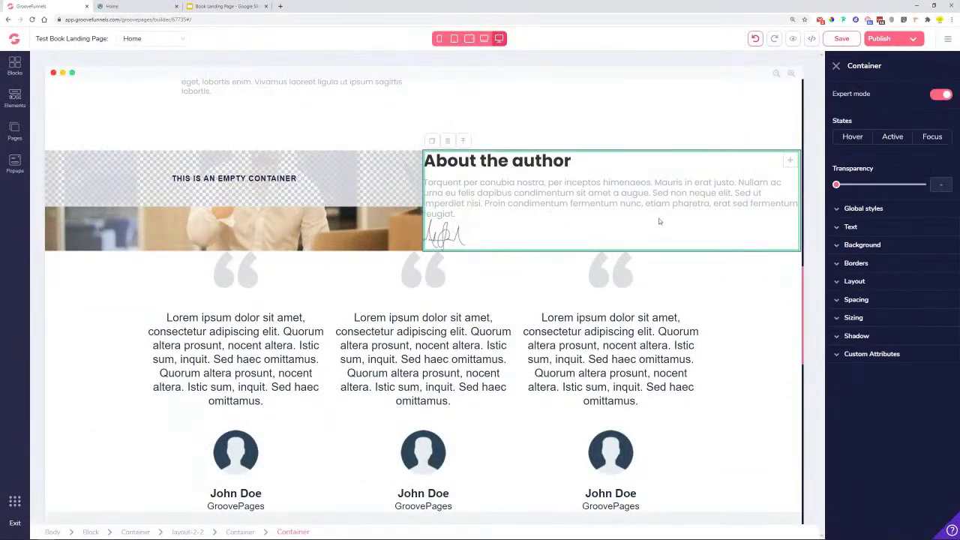
left_click(240, 532)
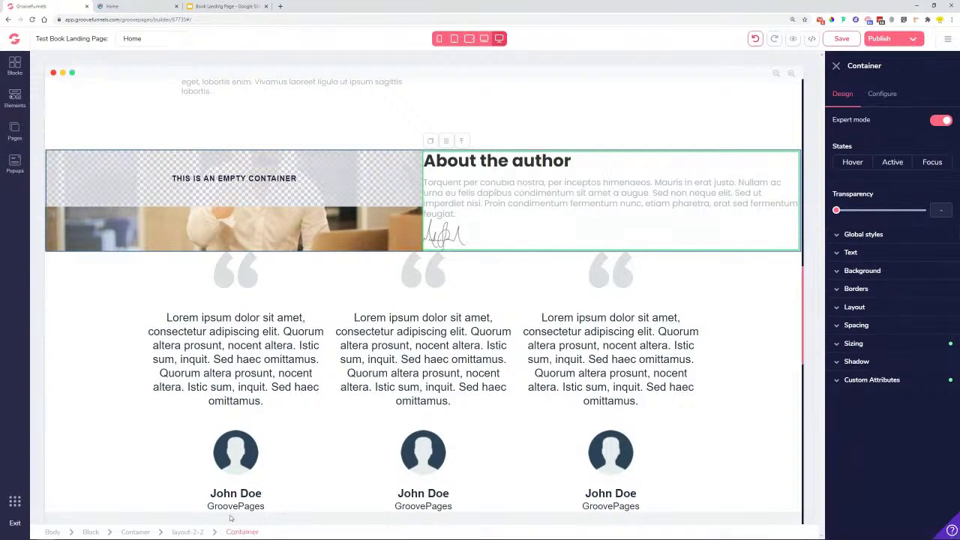
left_click(876, 271)
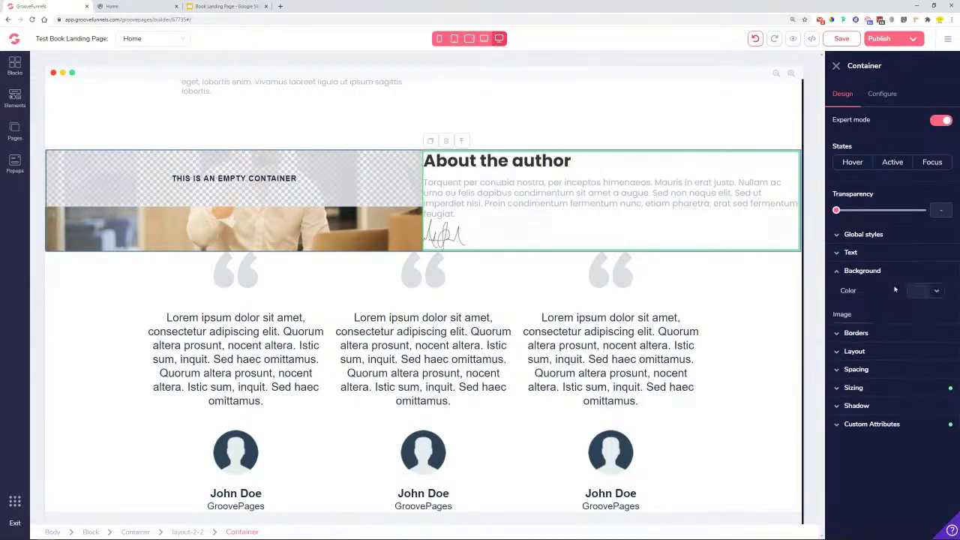
left_click(936, 291)
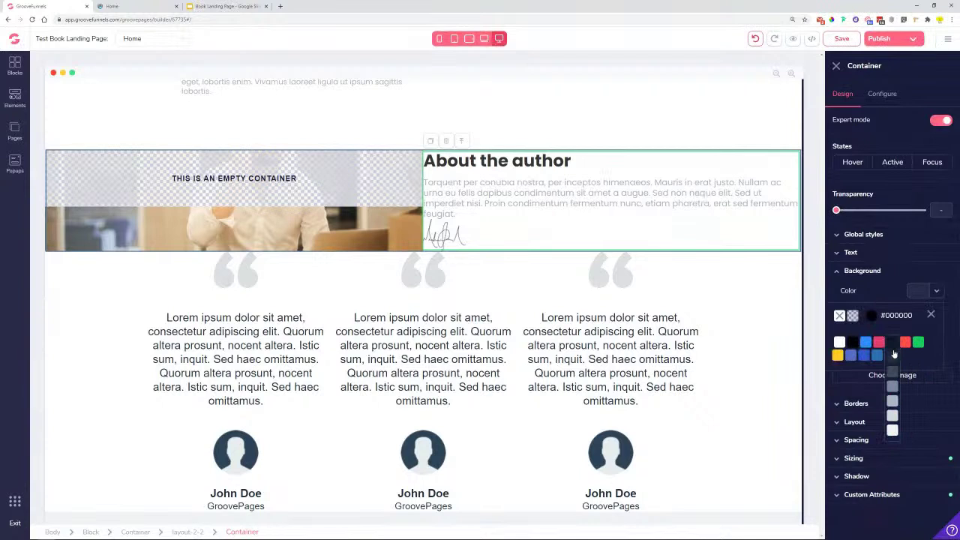
left_click(892, 414)
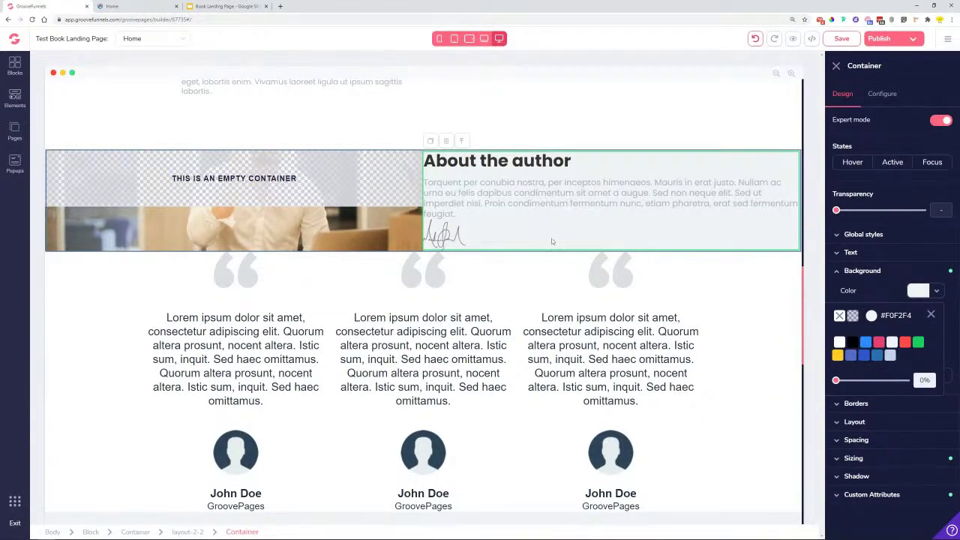
Set the author text container's padding to 6rem at top and bottom and 3rem on the left.
left_click(870, 439)
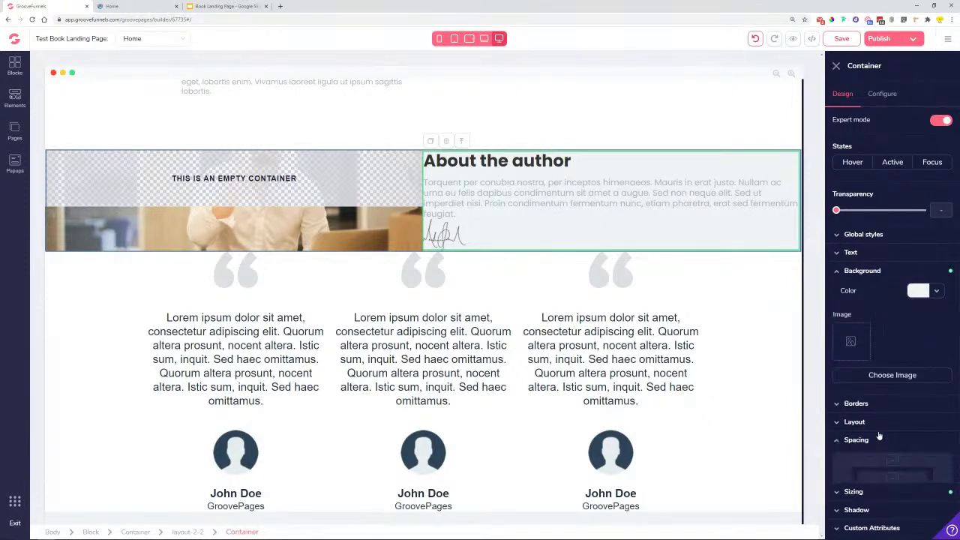
left_click(891, 479)
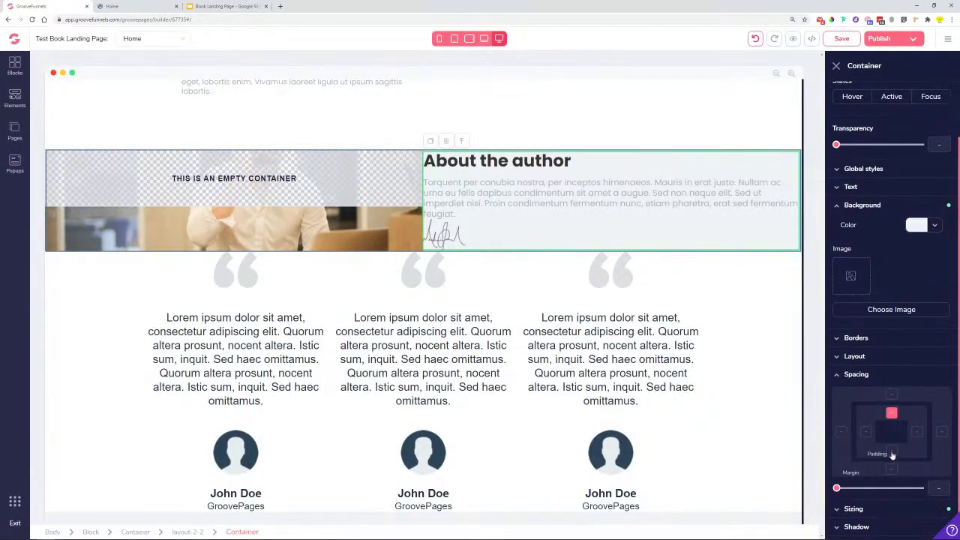
left_click_drag(837, 489, 918, 509)
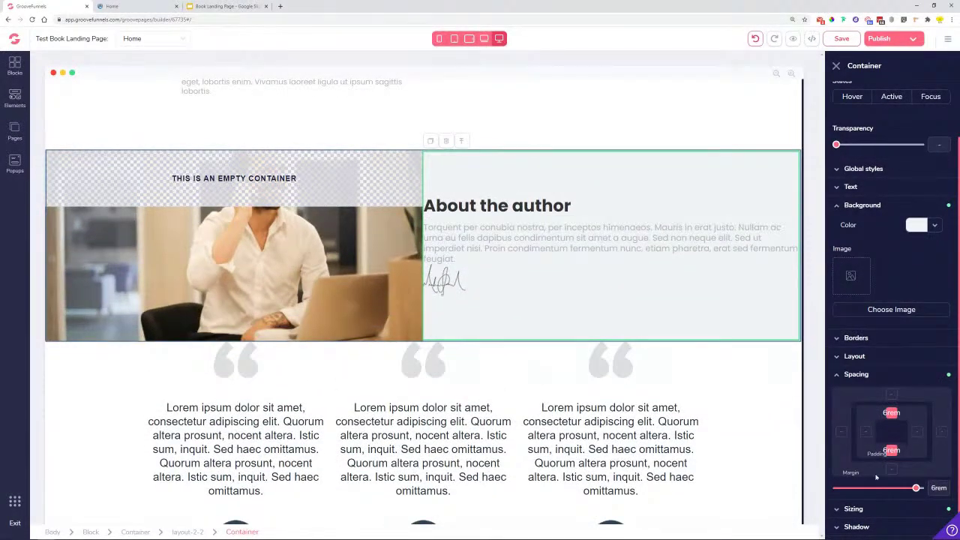
left_click(890, 425)
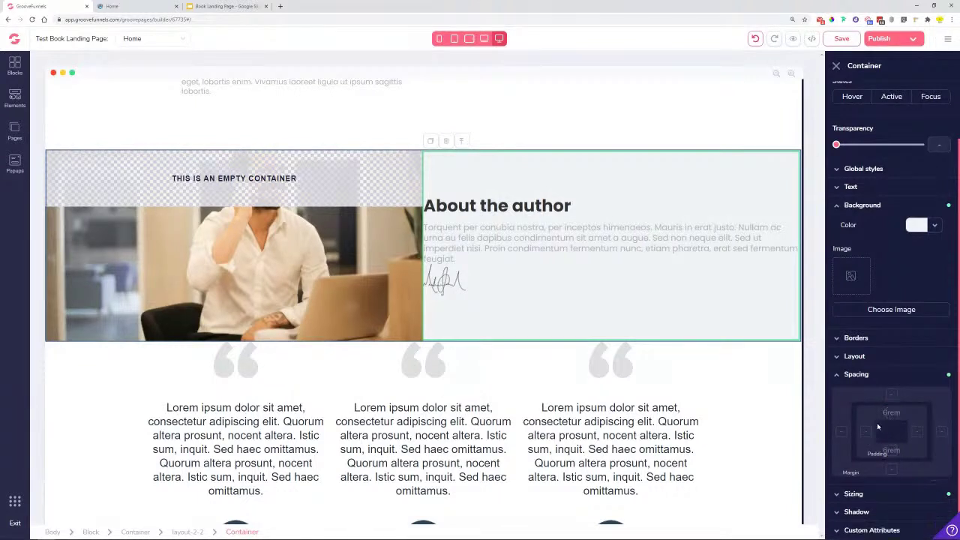
left_click(842, 434)
left_click_drag(836, 488, 896, 488)
left_click(868, 433)
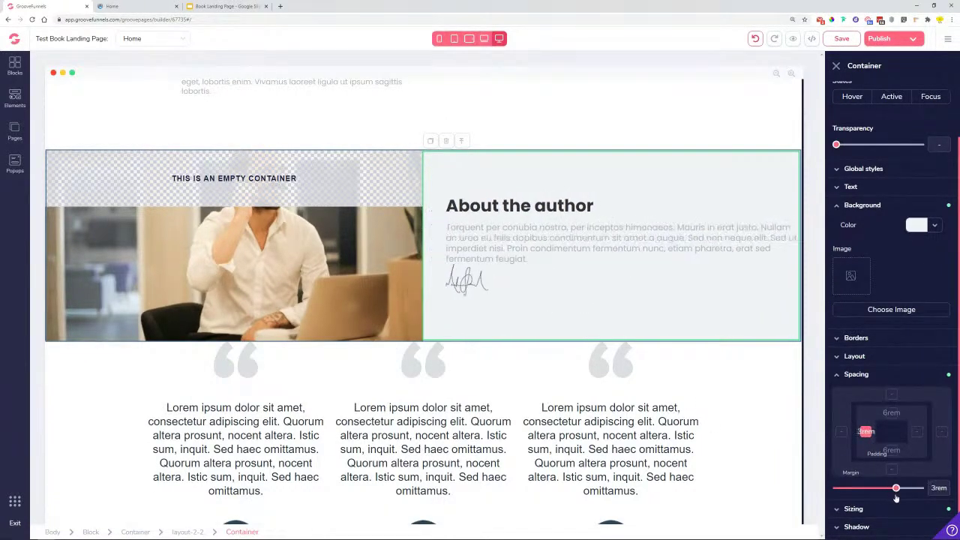
Set the author paragraph's right padding to 8rem so its lines wrap earlier.
left_click(774, 242)
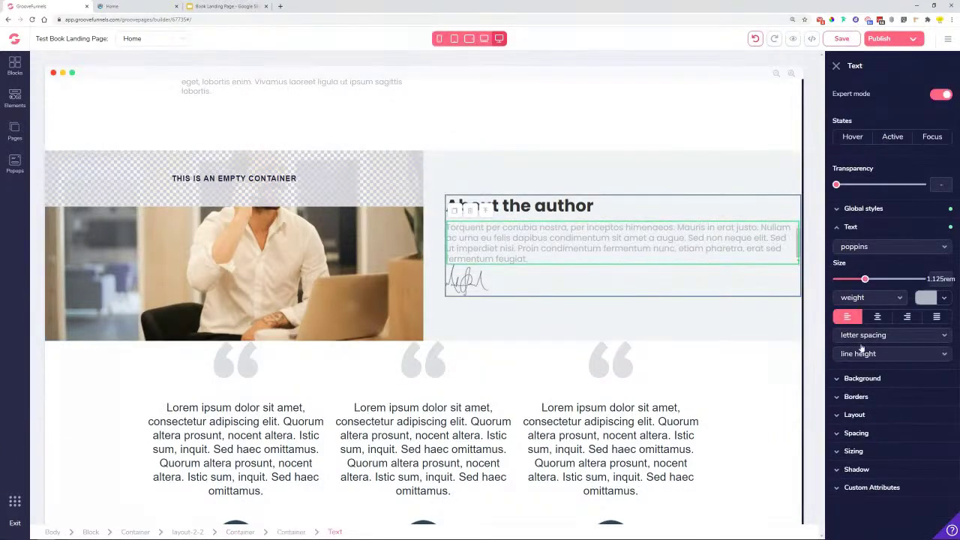
left_click(870, 434)
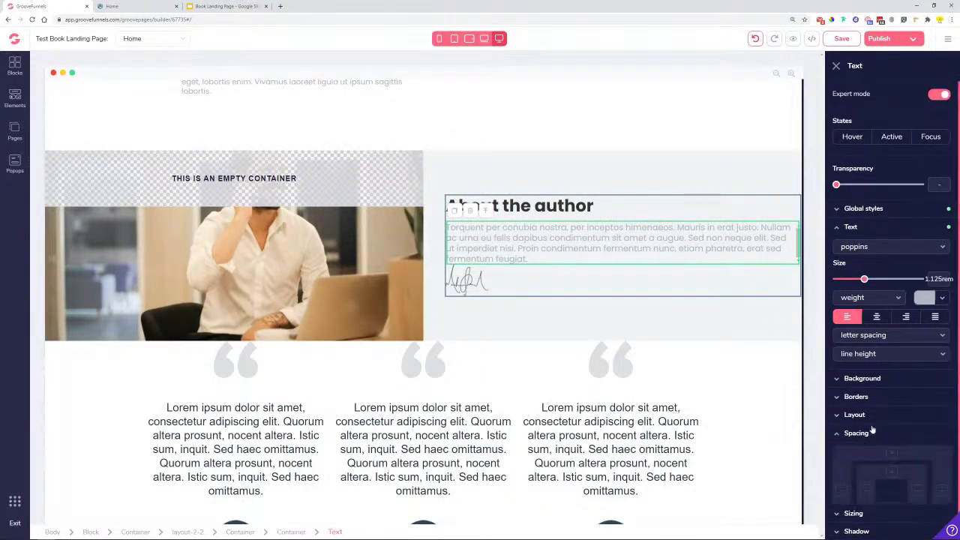
left_click(920, 491)
scroll(918, 496, "down", 1)
left_click_drag(836, 473, 926, 481)
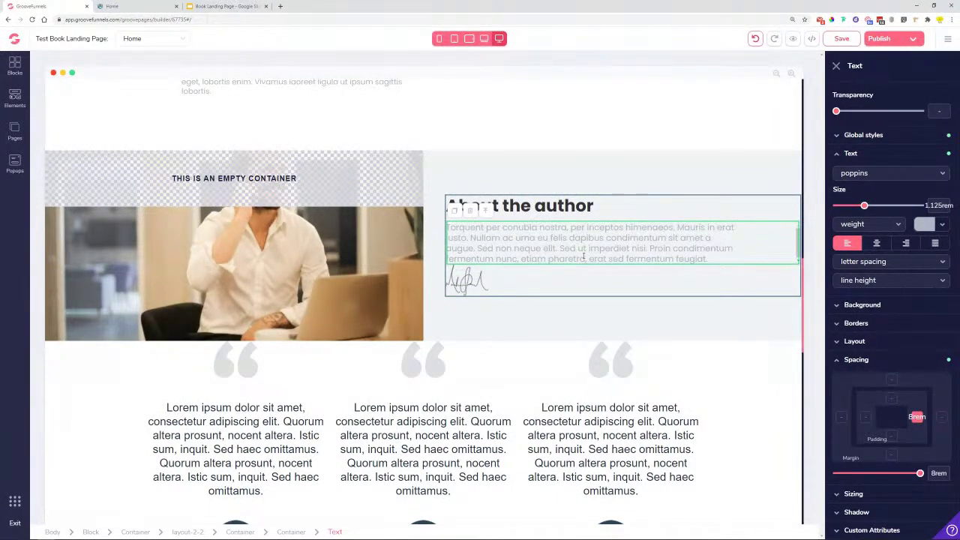
Compare the author block with the reference preview and view the preview's Testimonials section.
left_click(512, 110)
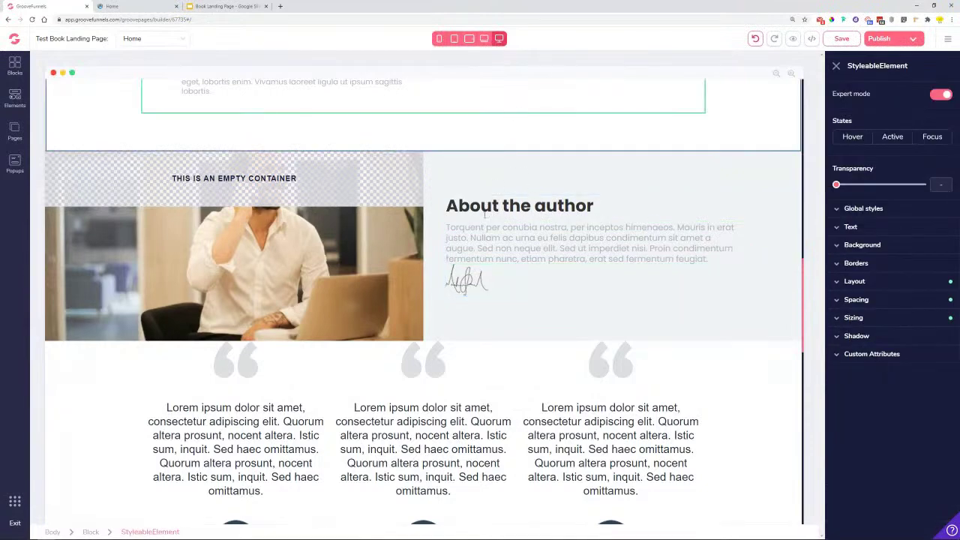
key("ctrl+Tab")
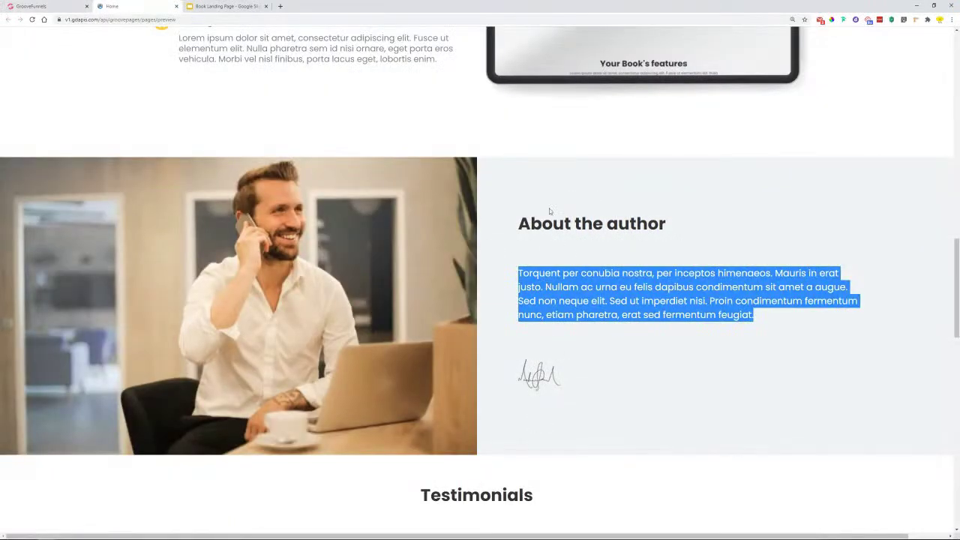
scroll(562, 343, "down", 5)
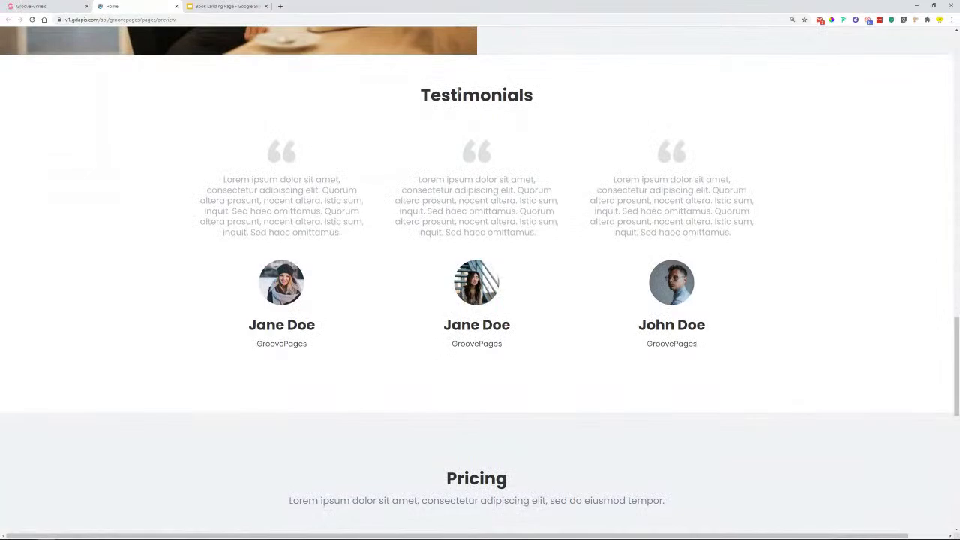
Copy the Testimonials heading text from the preview page and return to the page builder.
double_click(459, 92)
right_click(451, 97)
left_click(468, 102)
left_click(60, 6)
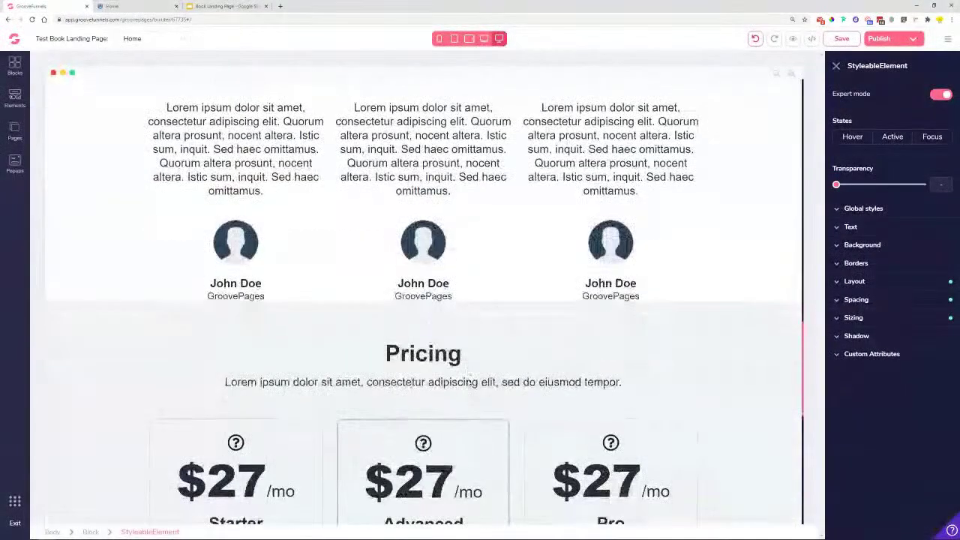
Add a container above the three testimonial columns and place a Heading element inside it.
scroll(430, 203, "up", 2)
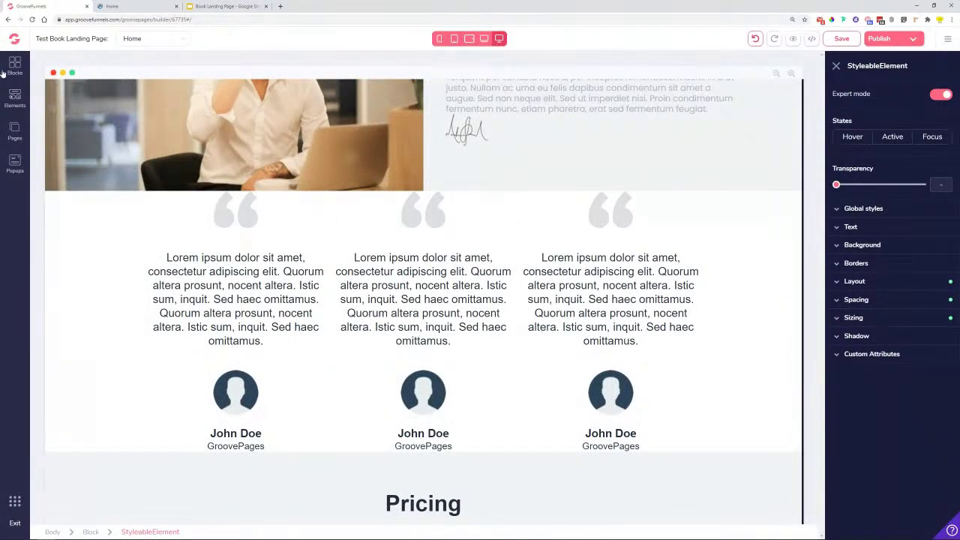
left_click(15, 97)
left_click_drag(56, 127, 522, 216)
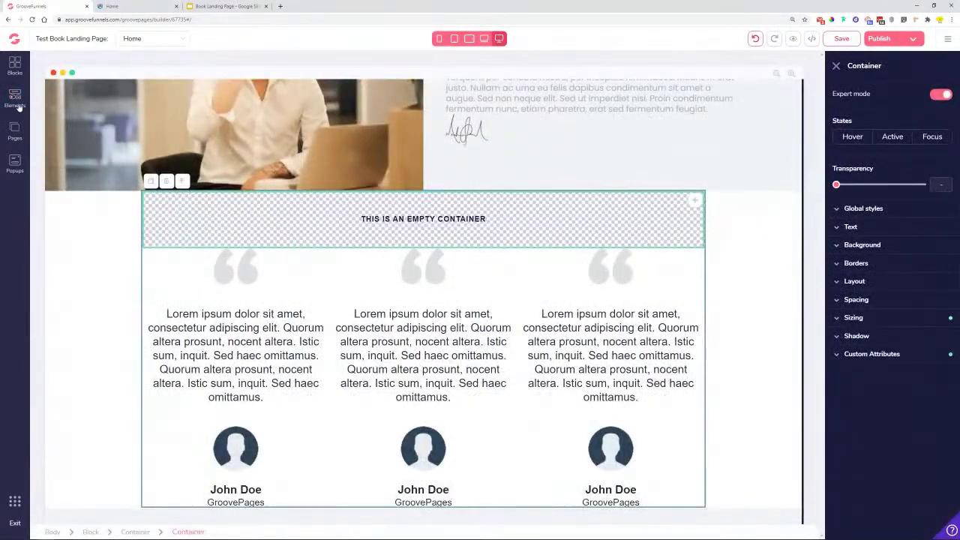
left_click(18, 106)
left_click_drag(138, 351, 511, 216)
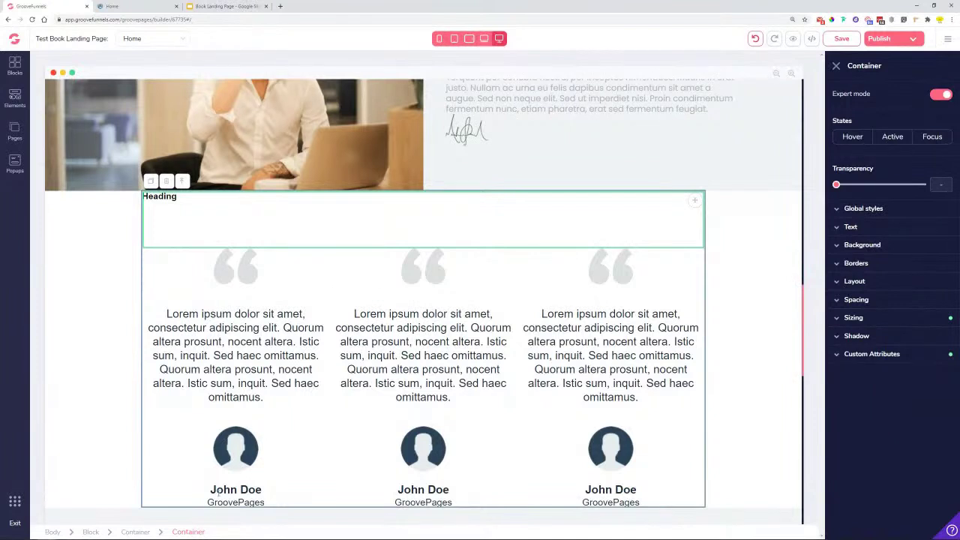
Set the heading container's layout to vertical direction, centred on both the primary and secondary axes.
left_click(870, 280)
left_click(925, 331)
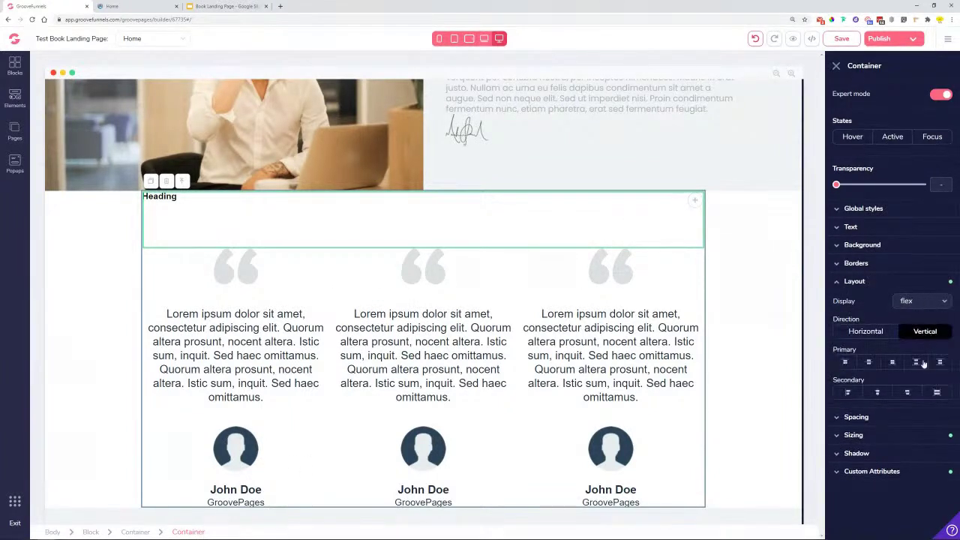
left_click(877, 392)
left_click(868, 362)
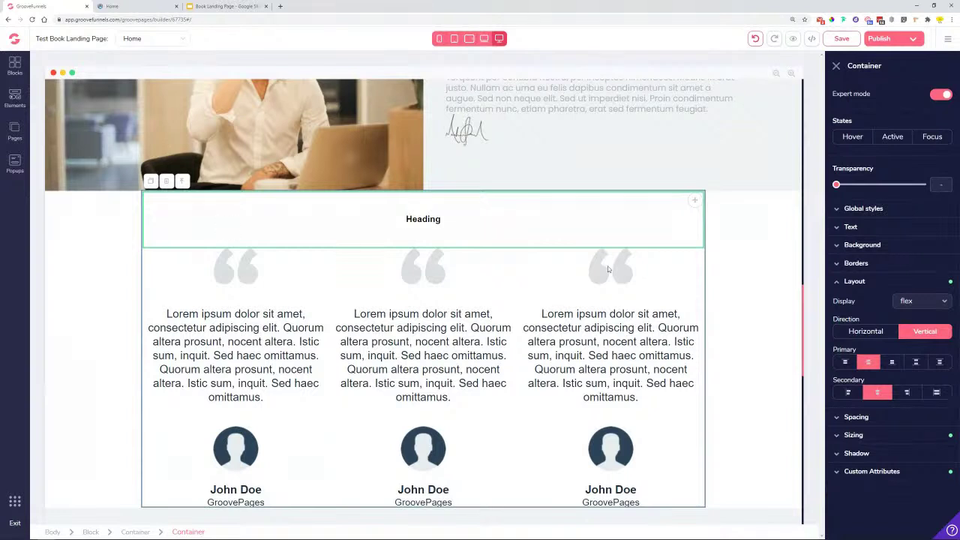
Change the new heading's text to Testimonials and apply the Feature title global style to it.
double_click(428, 218)
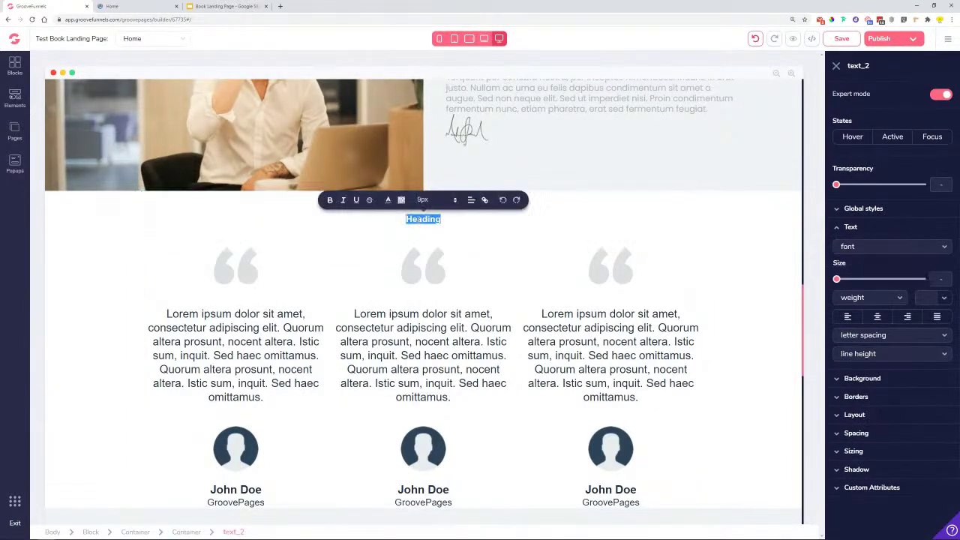
type("Testimon")
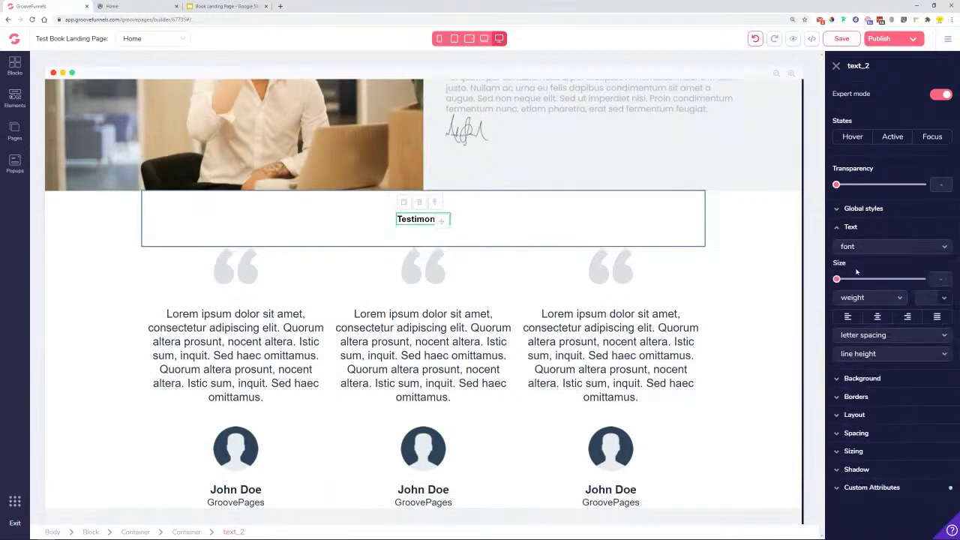
left_click(862, 209)
left_click(864, 228)
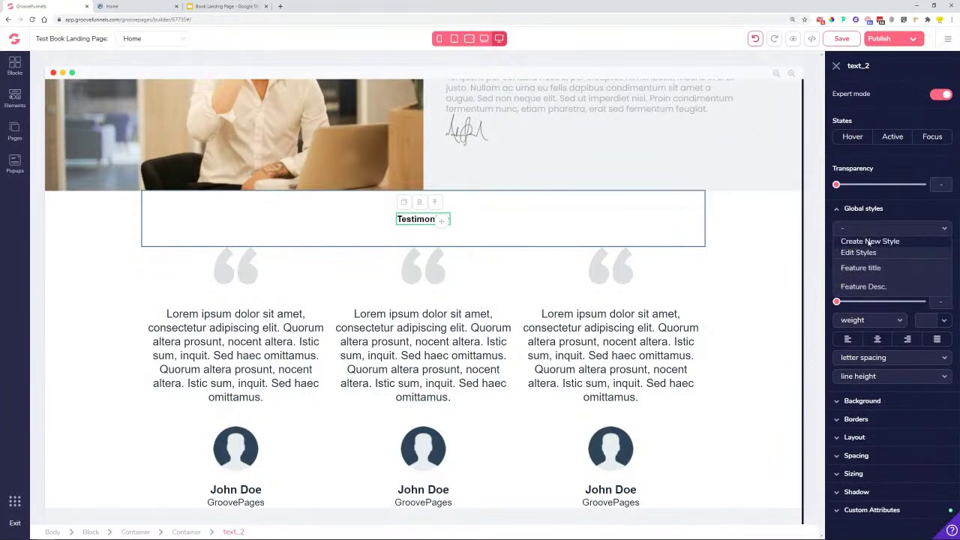
left_click(857, 266)
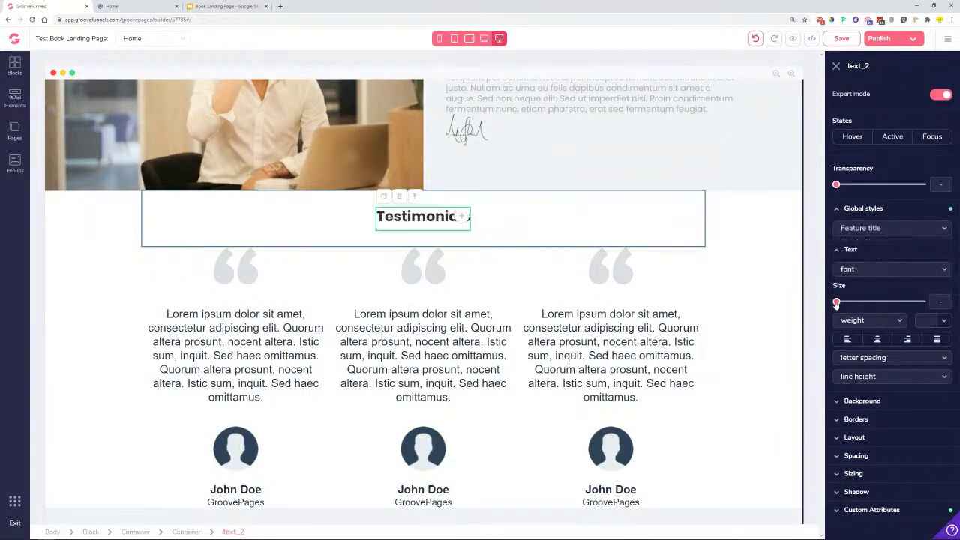
left_click(495, 248)
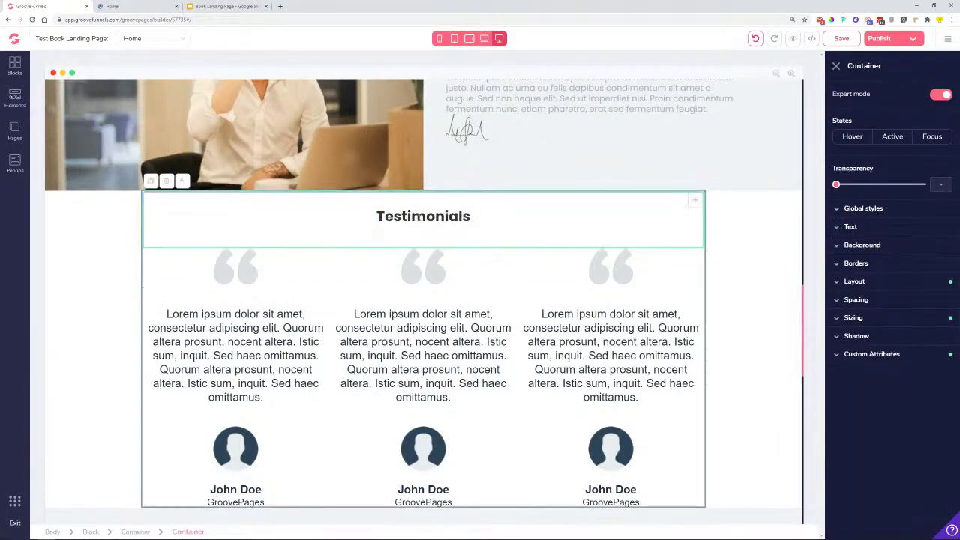
Set the Testimonials heading's font size to 2.25rem and check its text colour.
left_click(424, 216)
left_click_drag(887, 283, 896, 287)
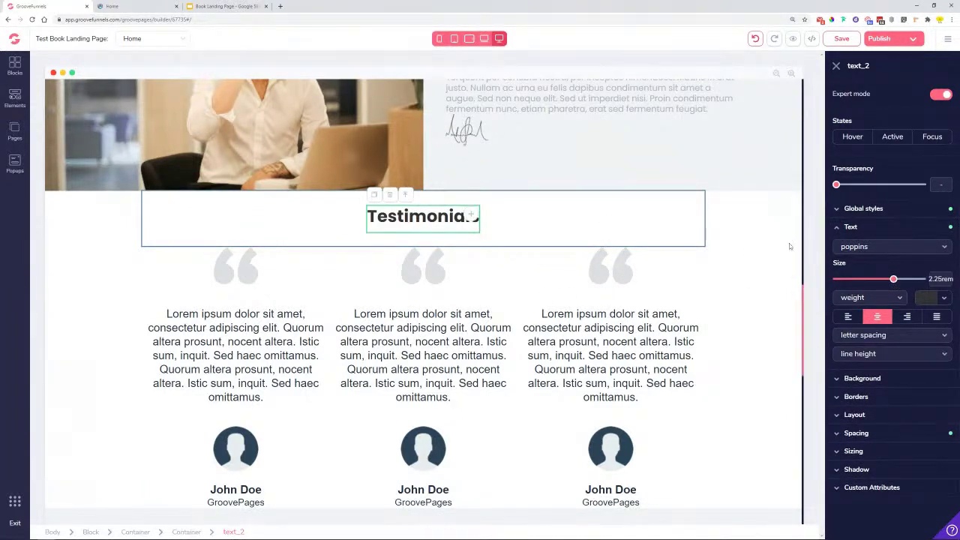
left_click(944, 298)
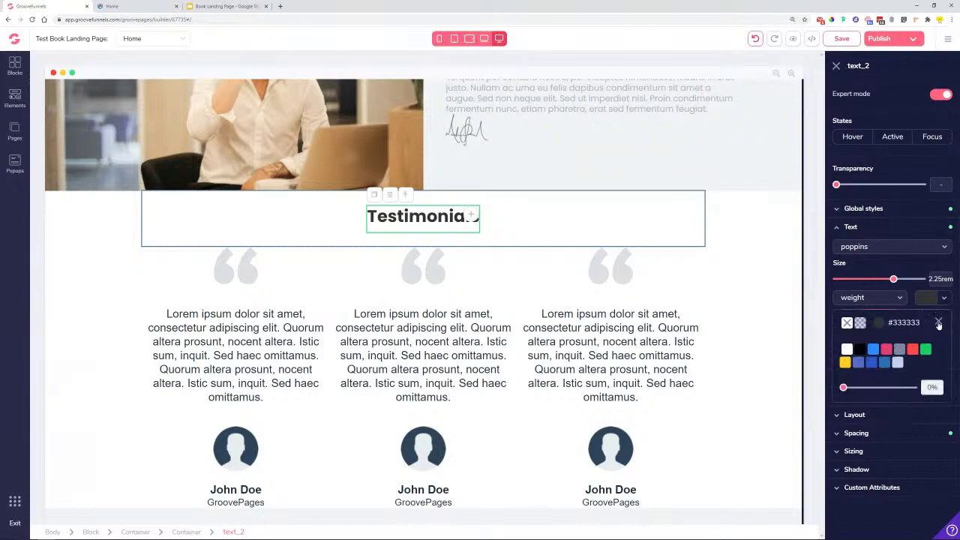
left_click(937, 323)
Give the first testimonial column a 1px border on all sides in light grey #D3D8DE.
left_click(331, 300)
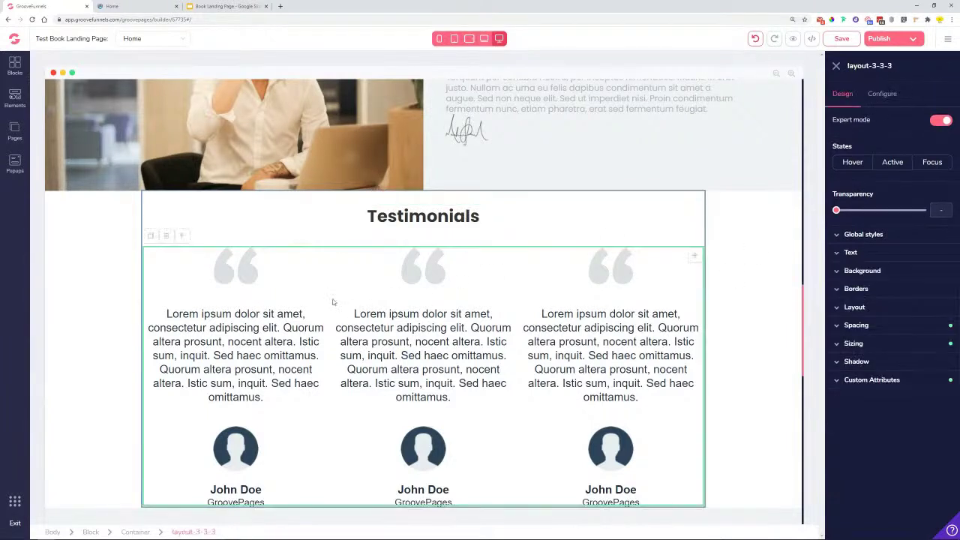
left_click(297, 279)
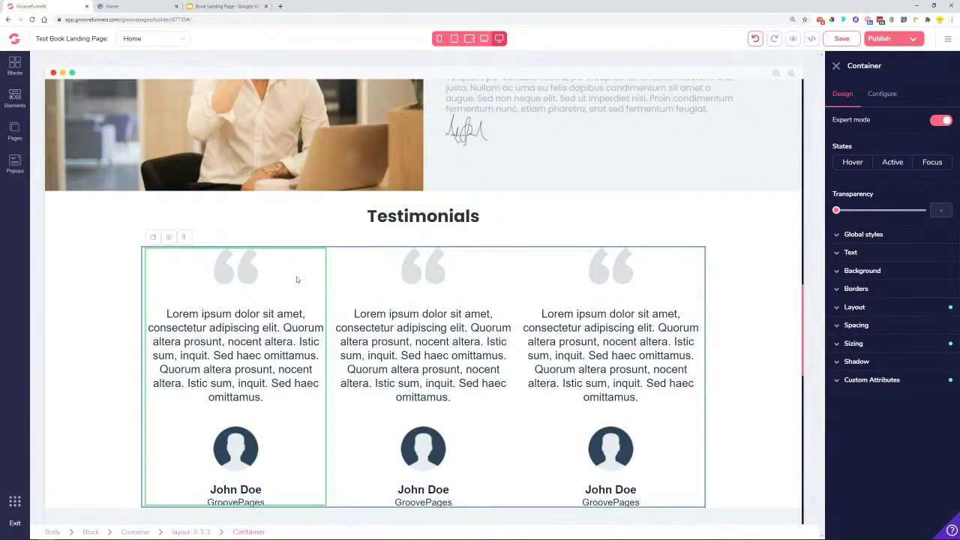
left_click(866, 291)
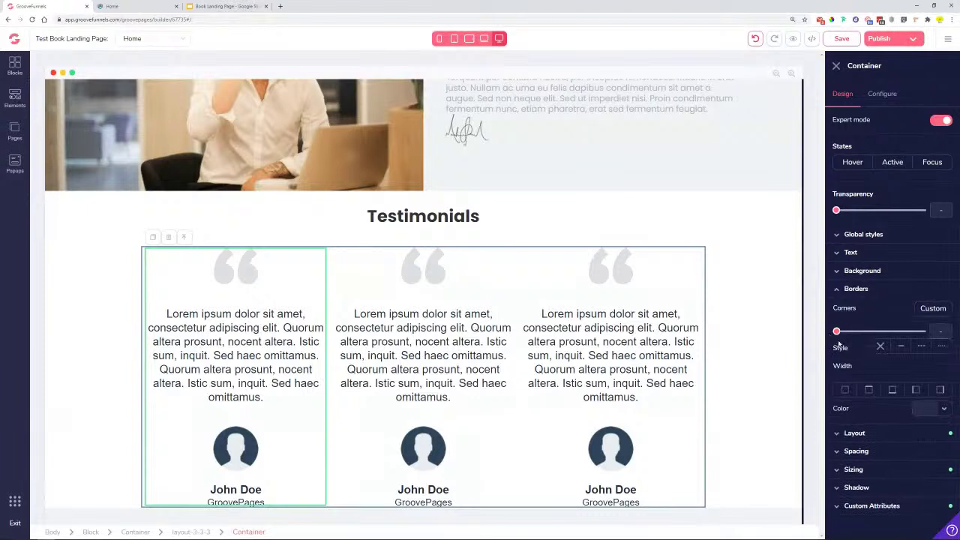
left_click(844, 389)
left_click(880, 408)
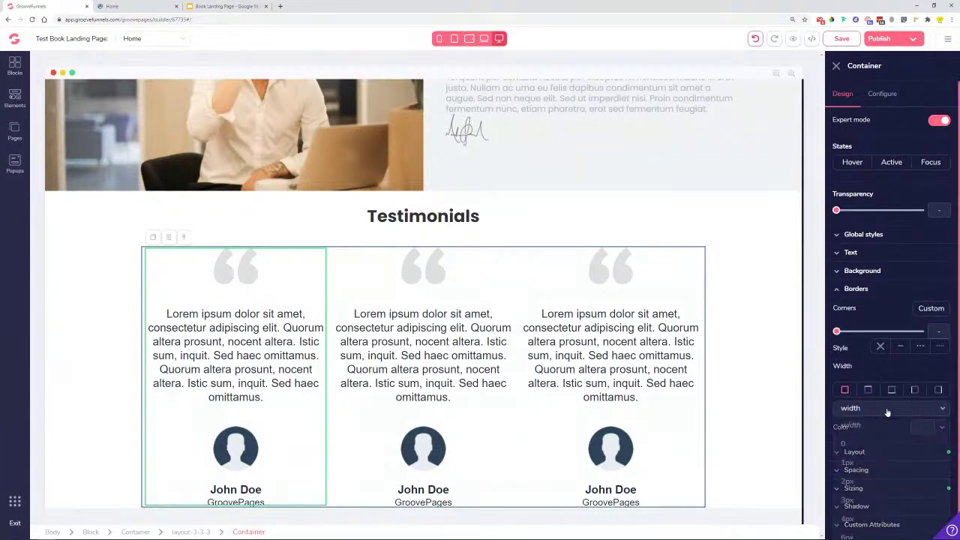
scroll(887, 418, "down", 1)
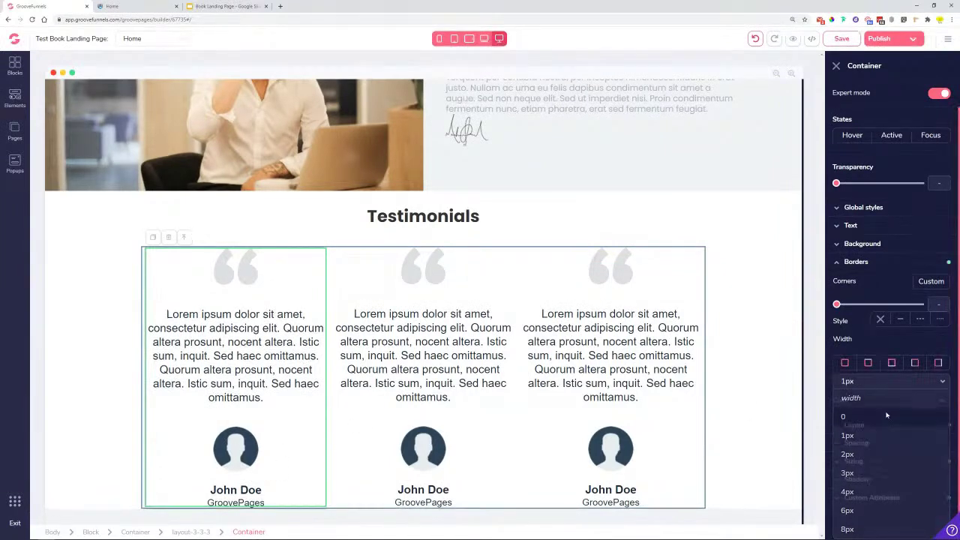
left_click(870, 435)
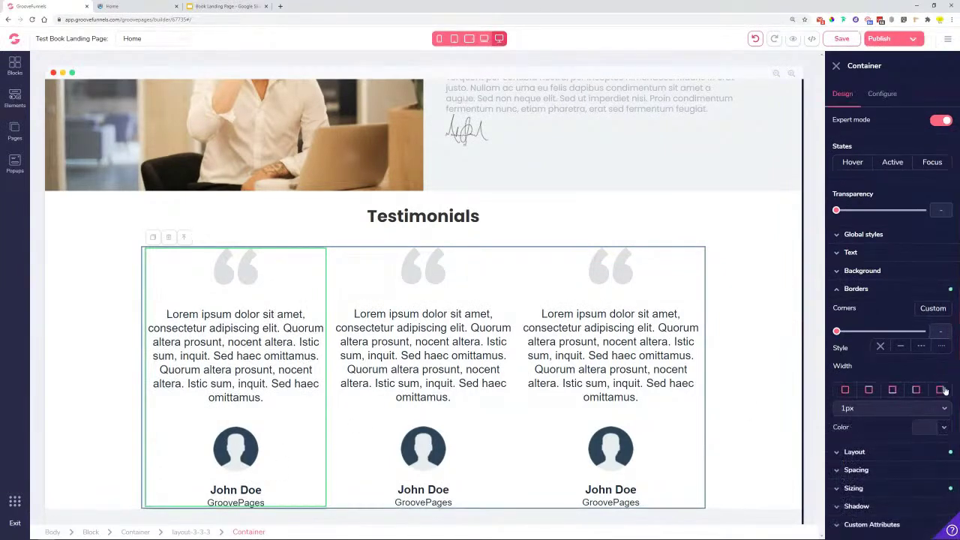
left_click(945, 429)
scroll(898, 510, "down", 1)
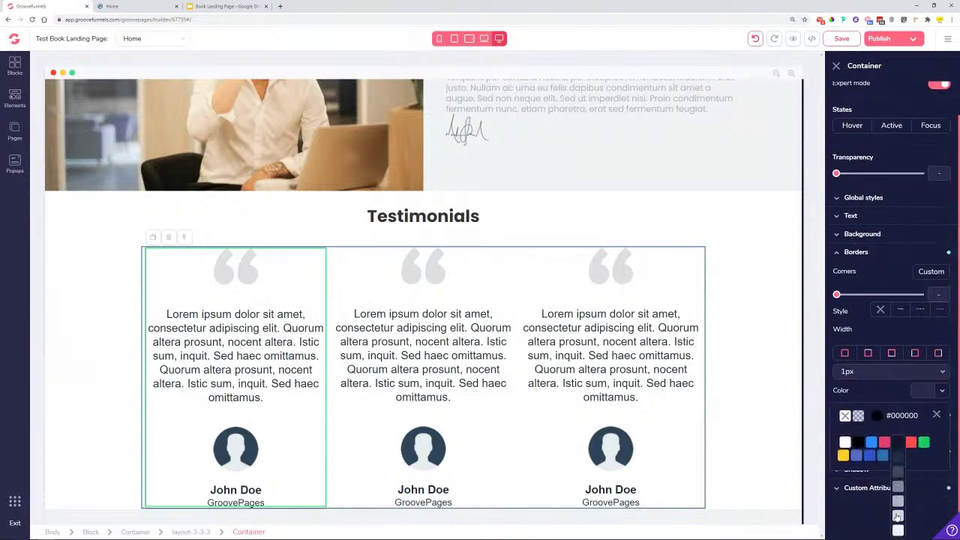
left_click(898, 514)
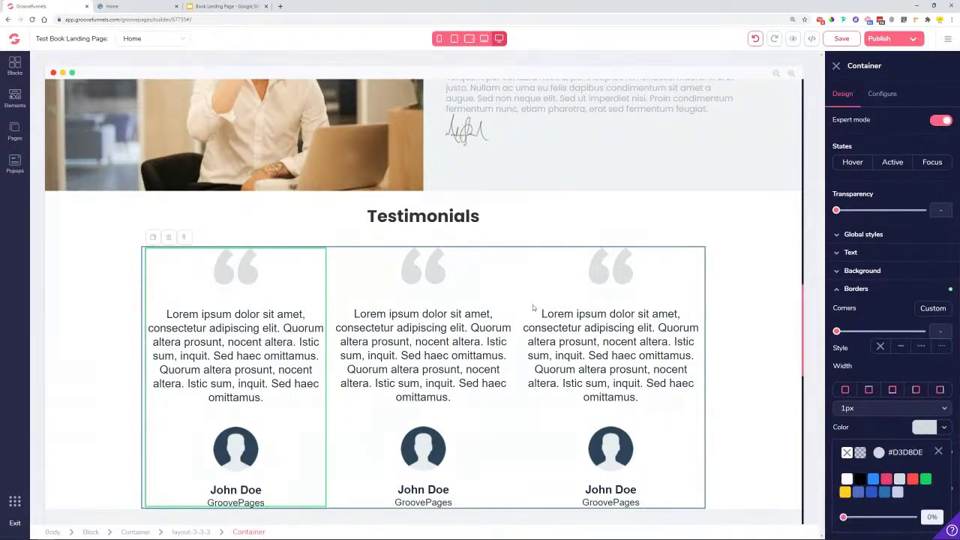
Give the middle testimonial column a 1px border on all sides in light grey #D3D8DE.
left_click(492, 279)
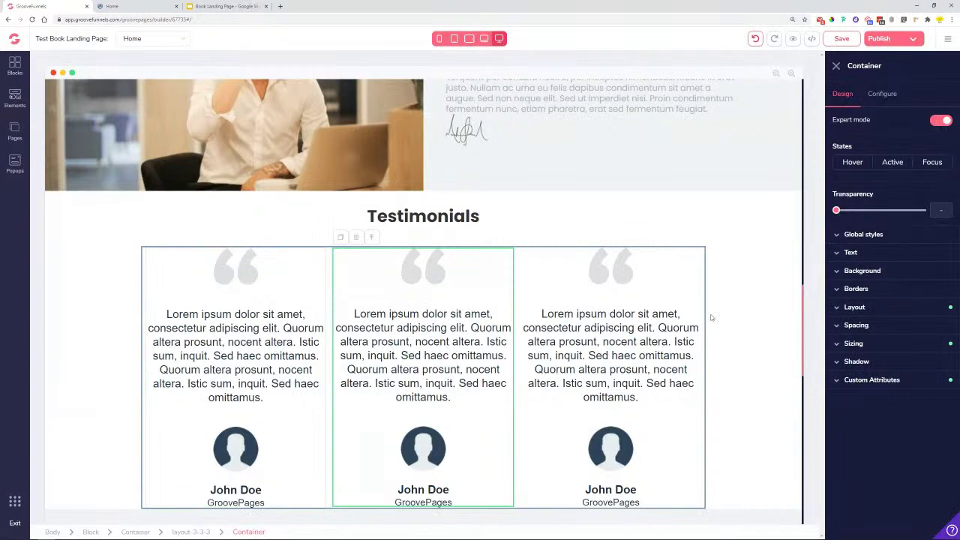
left_click(894, 291)
left_click(901, 346)
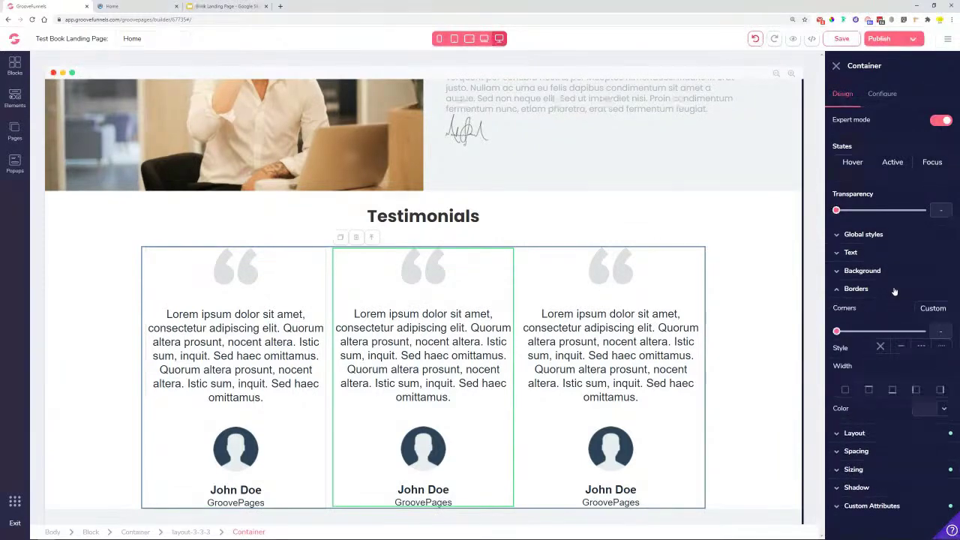
left_click(843, 389)
left_click(941, 410)
left_click(862, 458)
left_click(940, 429)
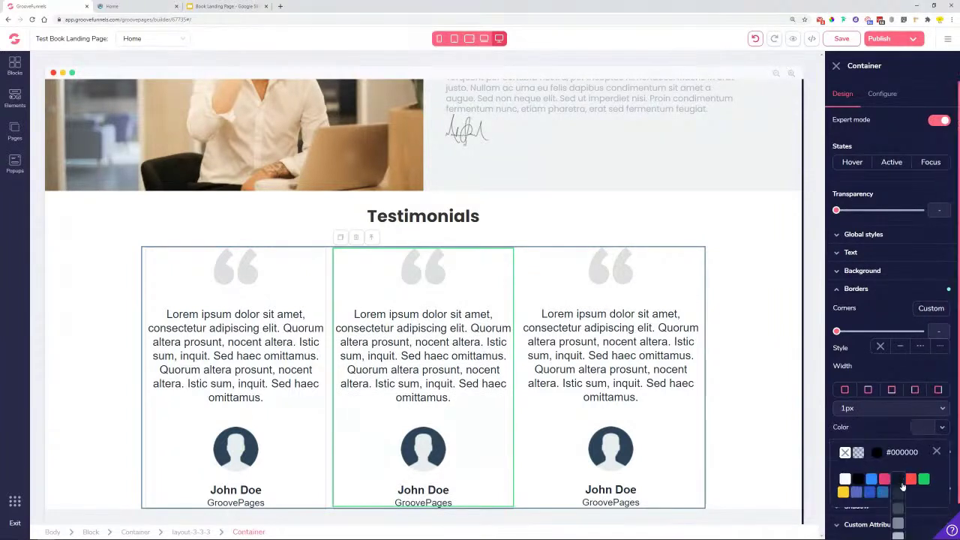
scroll(900, 510, "down", 1)
left_click(899, 515)
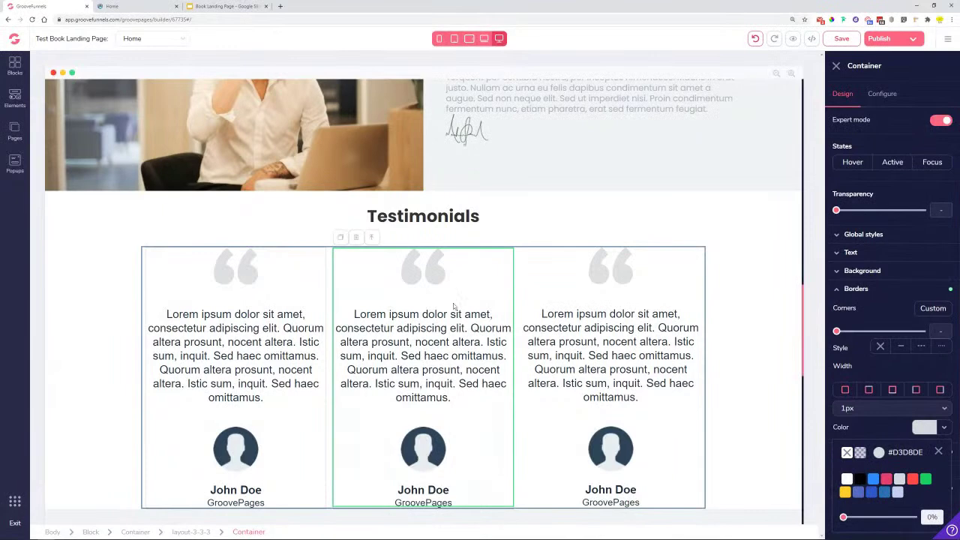
Set the width of the quotation mark image in the first testimonial column to 60px.
left_click(180, 286)
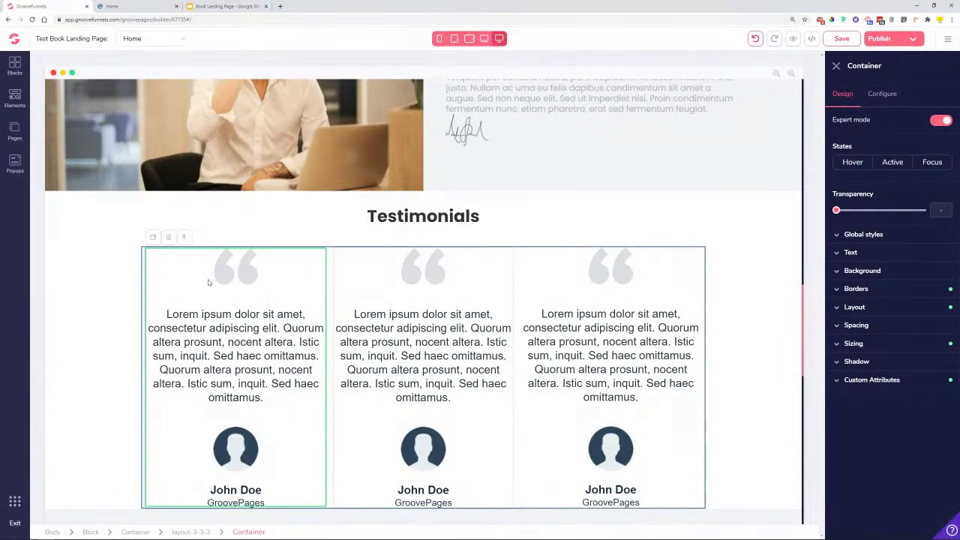
left_click(230, 270)
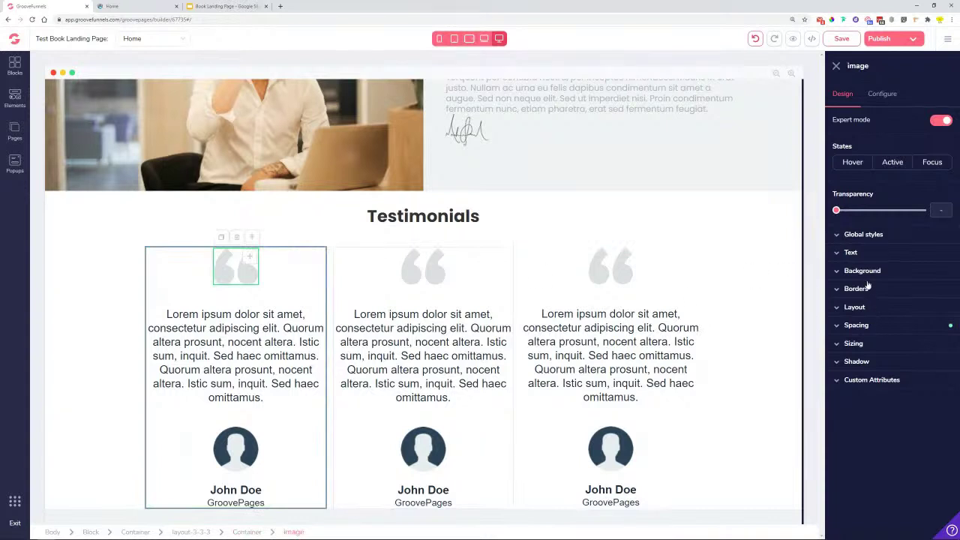
left_click(878, 346)
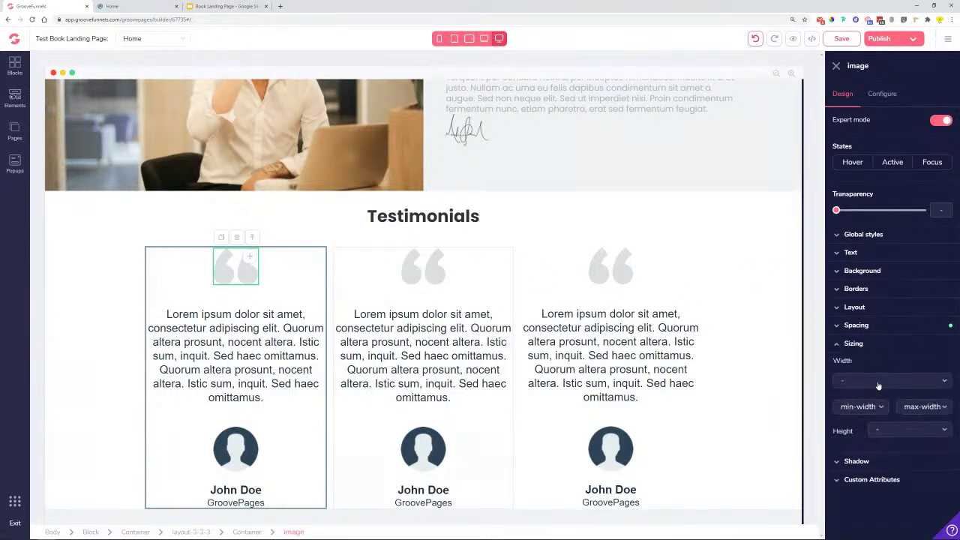
left_click(878, 380)
left_click(845, 396)
left_click_drag(835, 398, 850, 407)
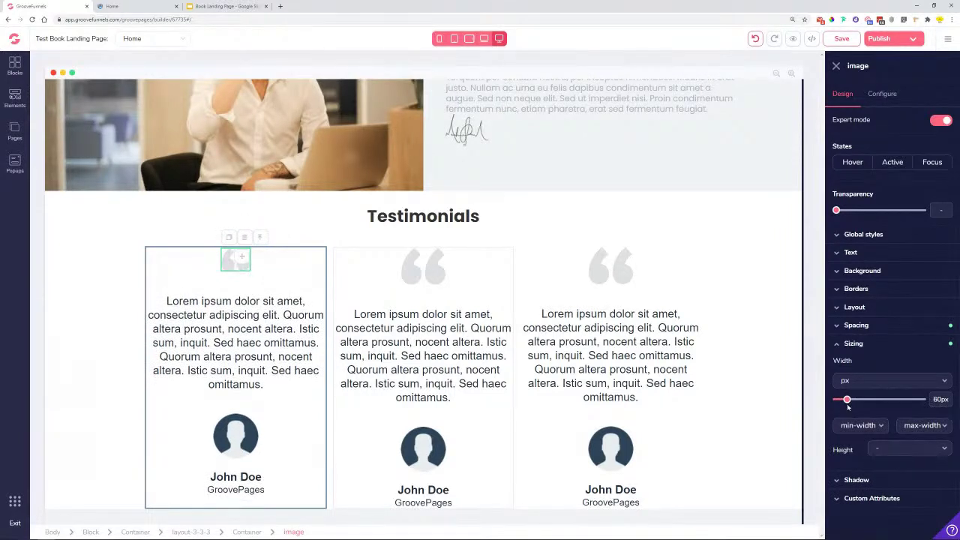
Apply the Feature Desc. global style to the first testimonial's quote text.
left_click(227, 335)
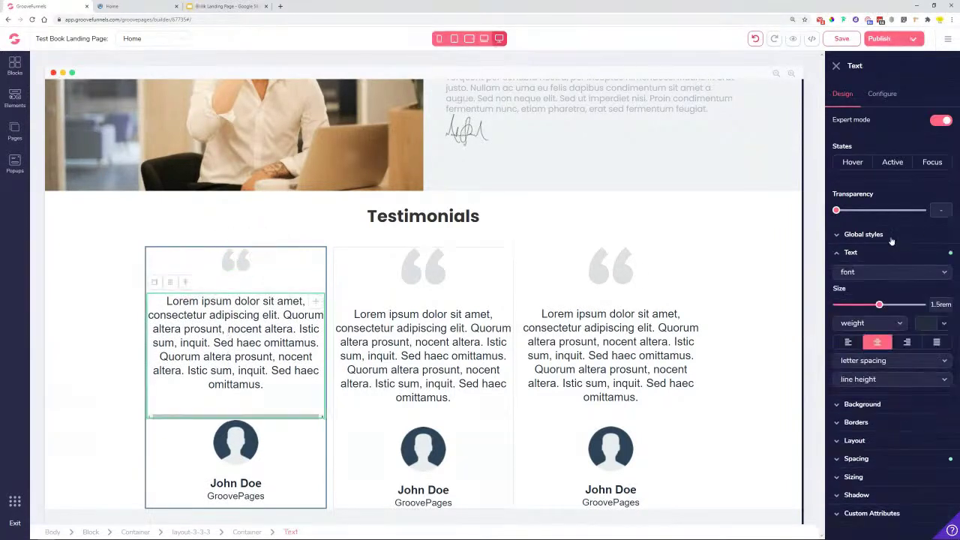
left_click(890, 235)
left_click(883, 255)
left_click(862, 310)
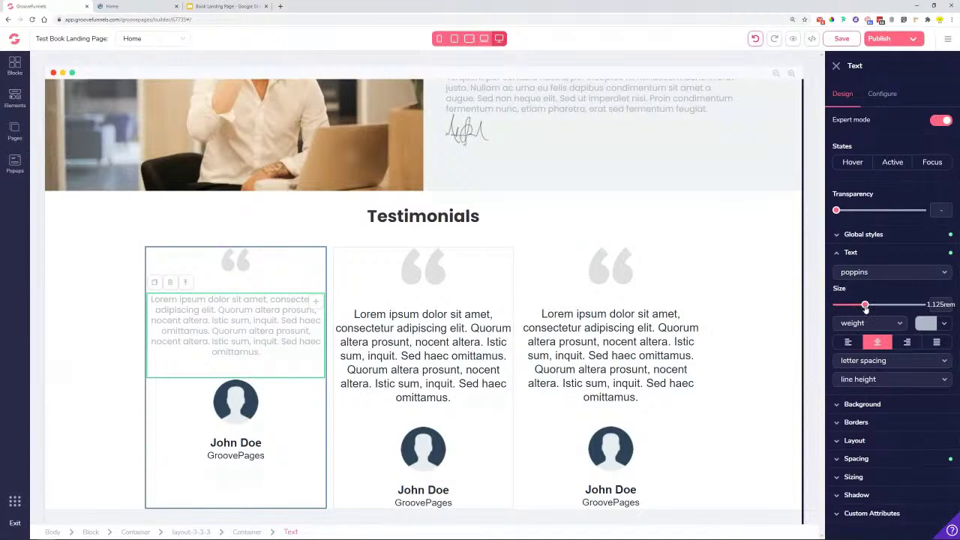
Choose the library photo of the smiling woman in a black beanie as the first testimonial's avatar image.
left_click(234, 409)
left_click(882, 94)
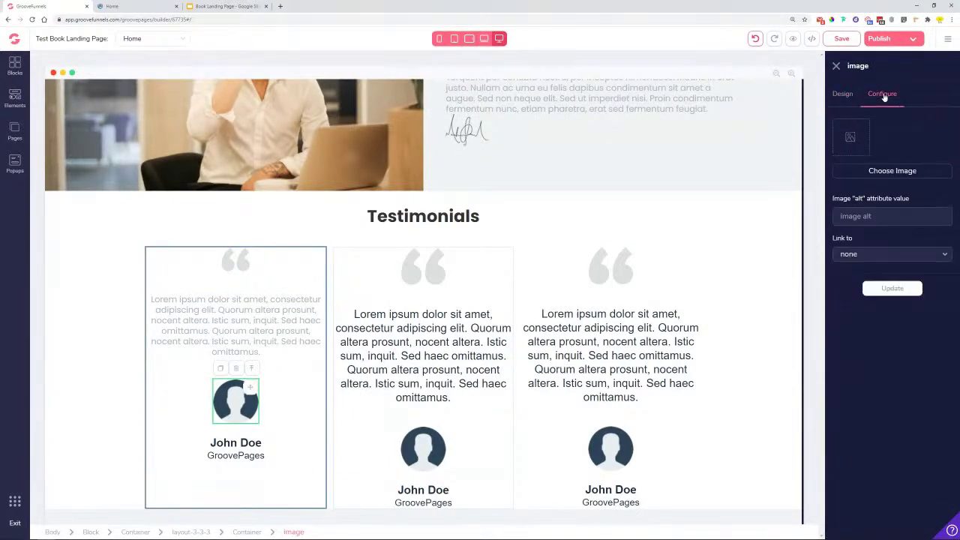
left_click(891, 171)
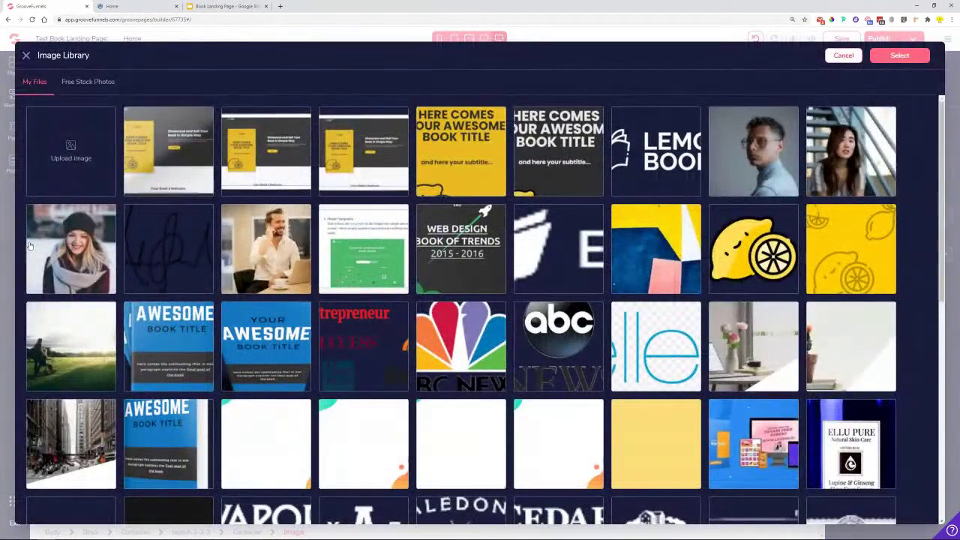
left_click(30, 246)
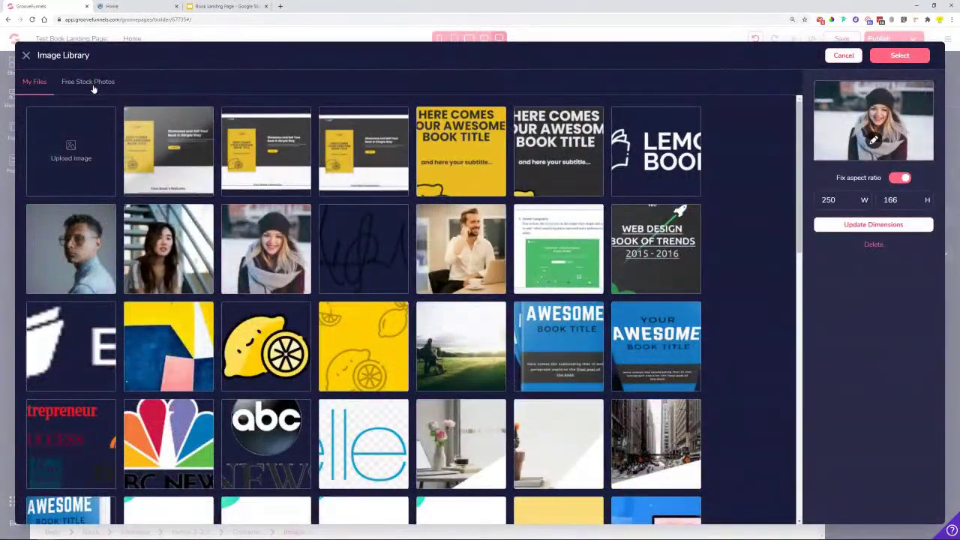
left_click(903, 59)
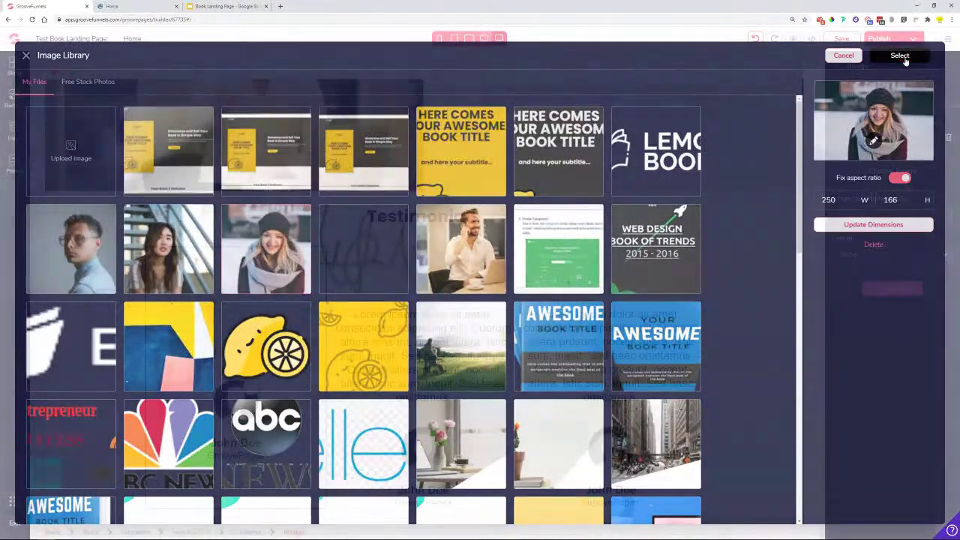
Update the first testimonial with its new avatar and apply the Feature title global style to the author's name below it.
left_click(904, 292)
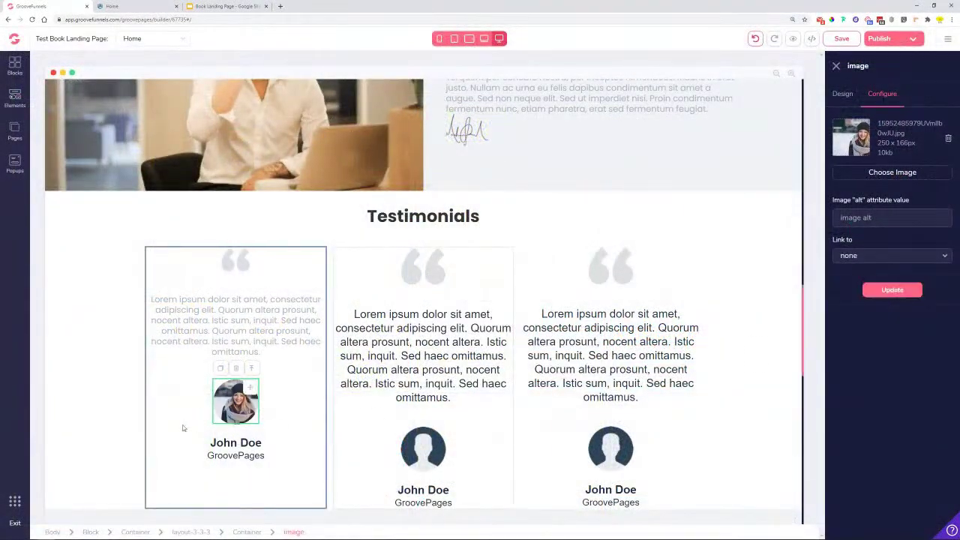
left_click(237, 447)
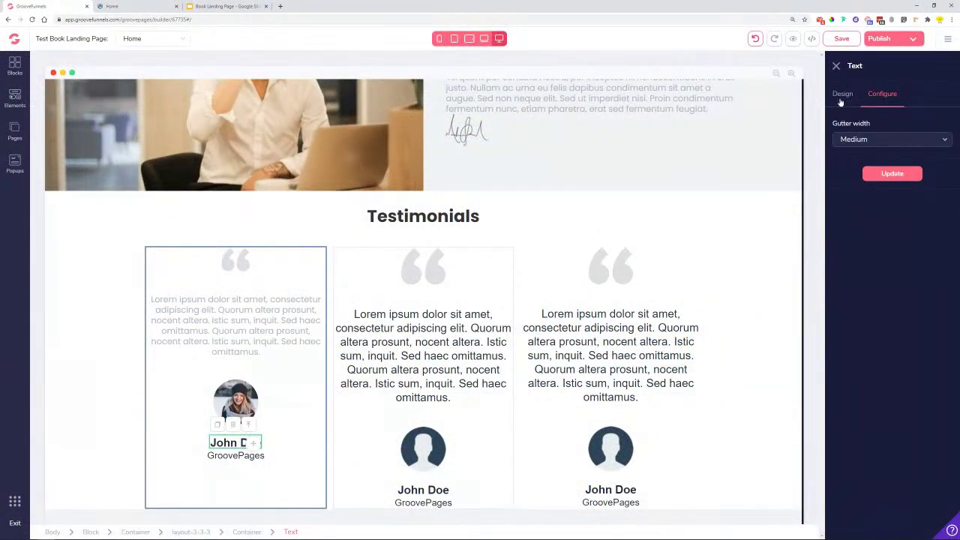
left_click(841, 95)
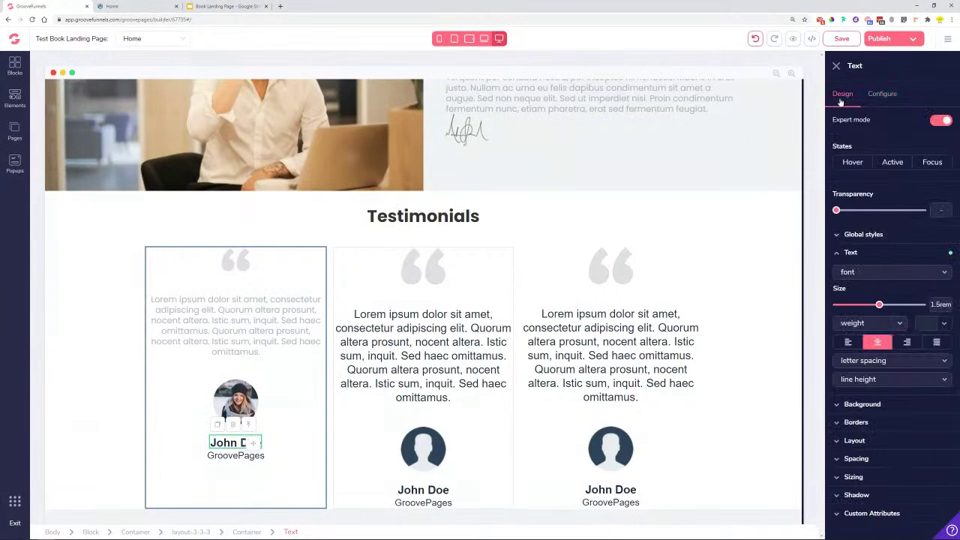
left_click(874, 235)
left_click(881, 254)
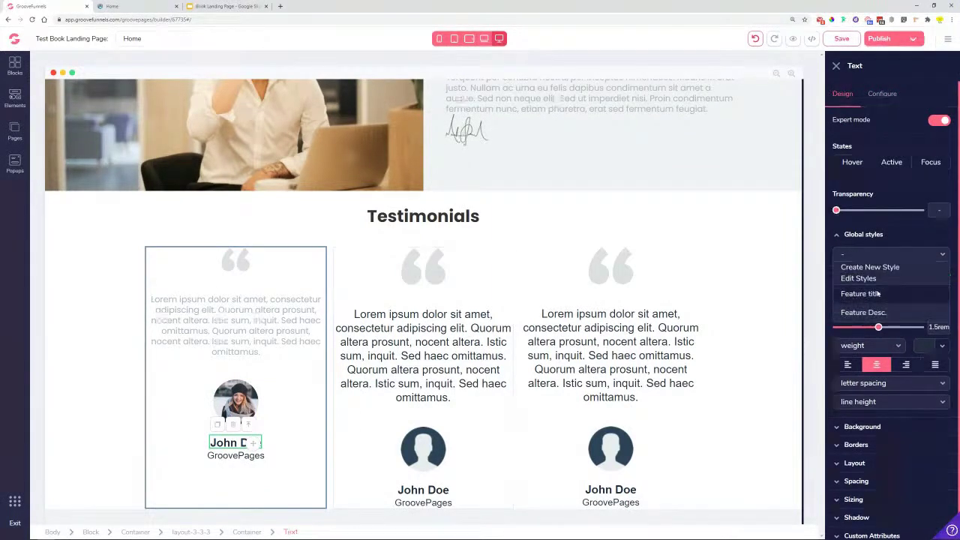
left_click(860, 294)
Replace the first name in the first testimonial's author line with one that matches the woman's photo.
left_click(238, 462)
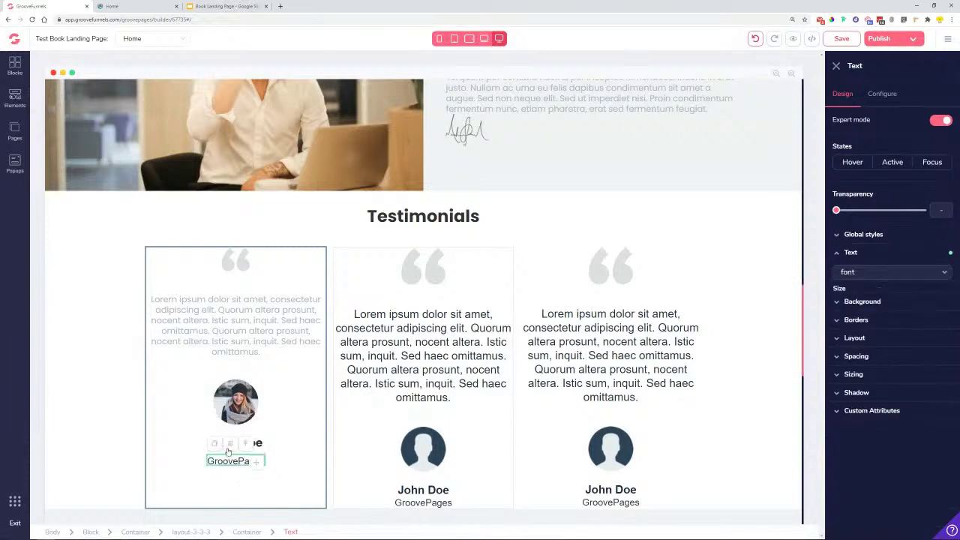
left_click(229, 444)
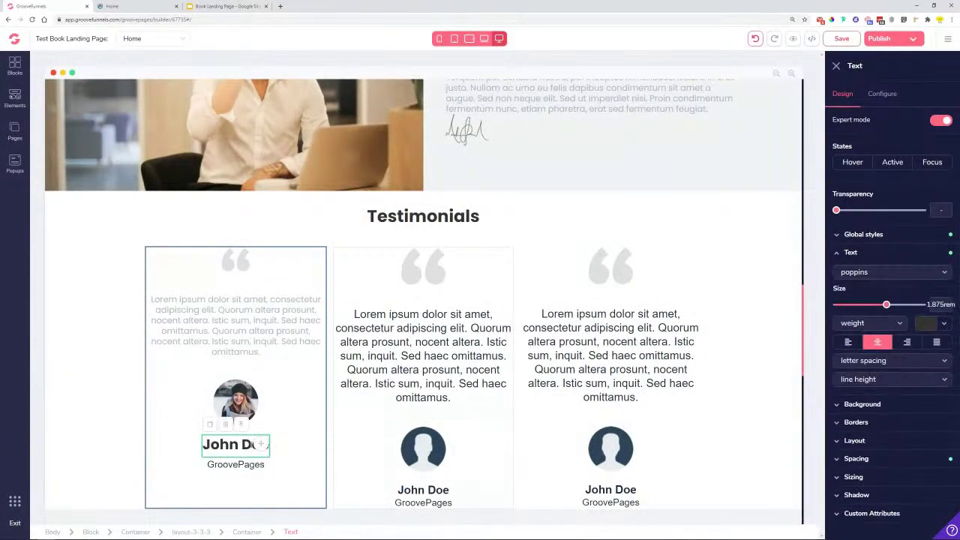
double_click(213, 446)
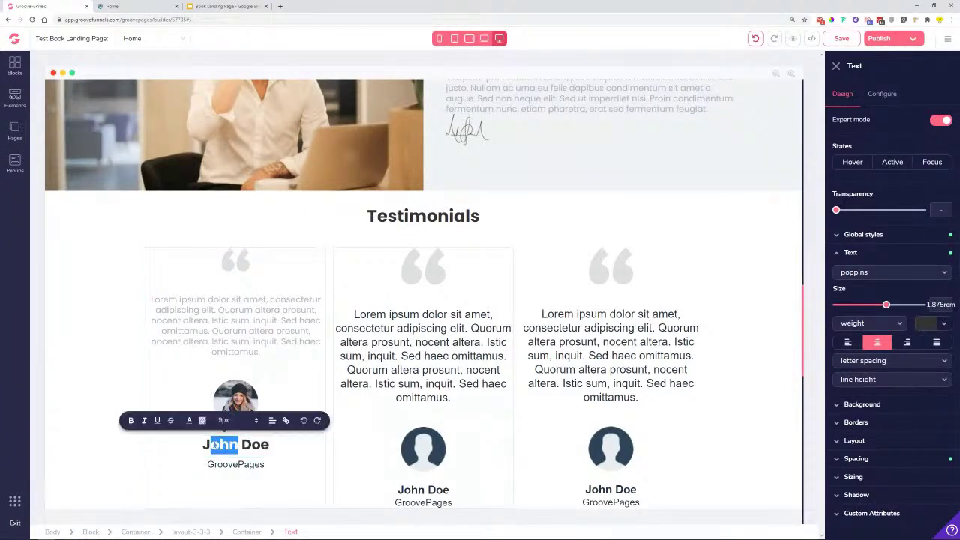
type("Jane")
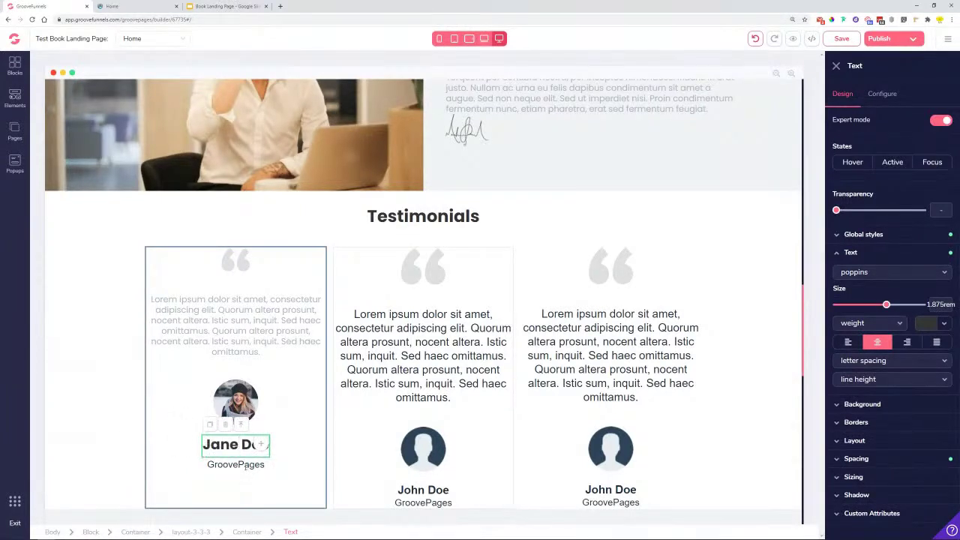
Apply the Feature Desc. global style to the GroovePages line under the first testimonial's author name.
left_click(245, 466)
left_click(863, 235)
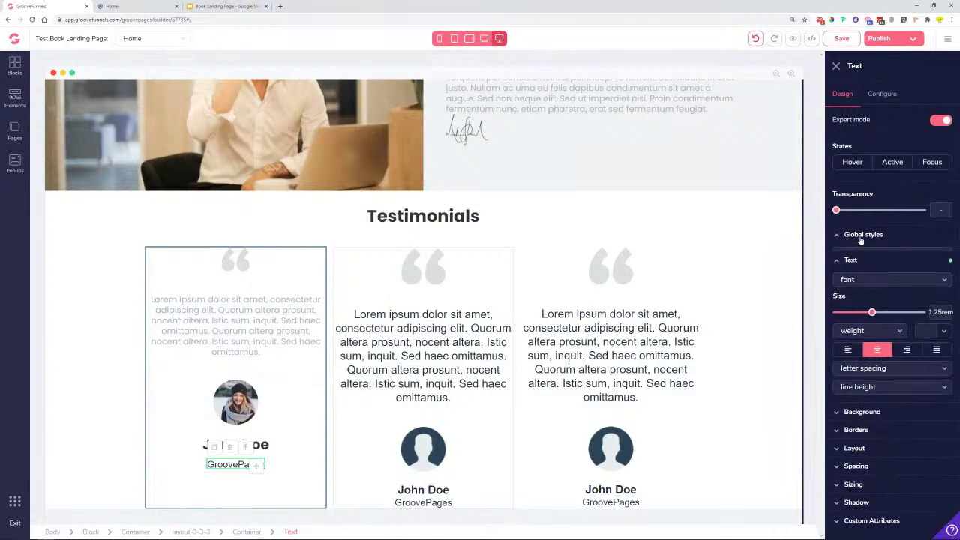
left_click(866, 254)
left_click(866, 312)
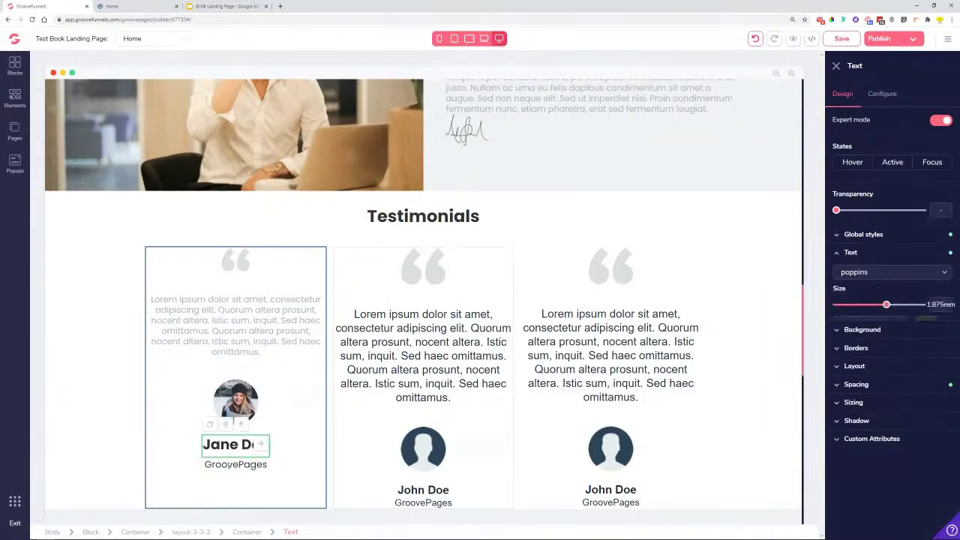
left_click(284, 442)
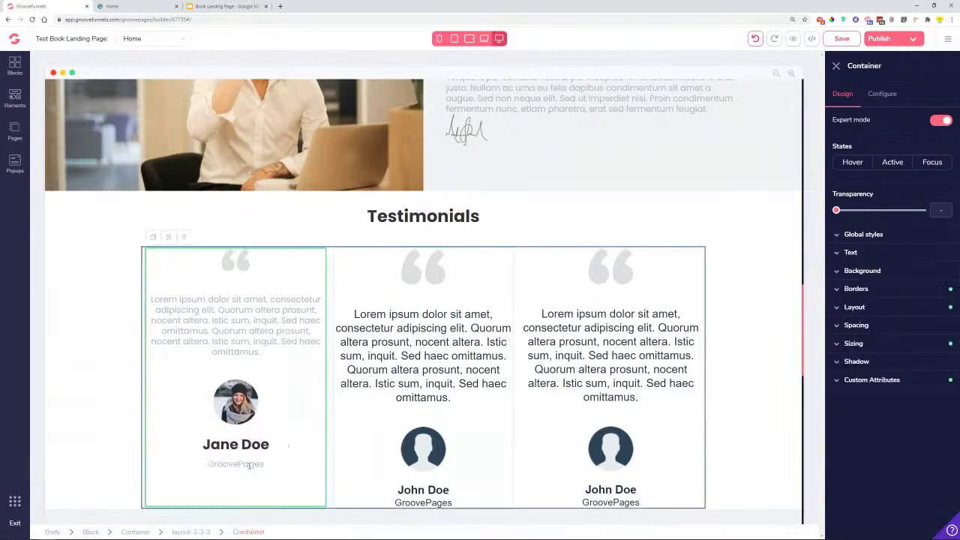
Set the text colour of the first testimonial's quote to the darker grey #78889B.
left_click(235, 332)
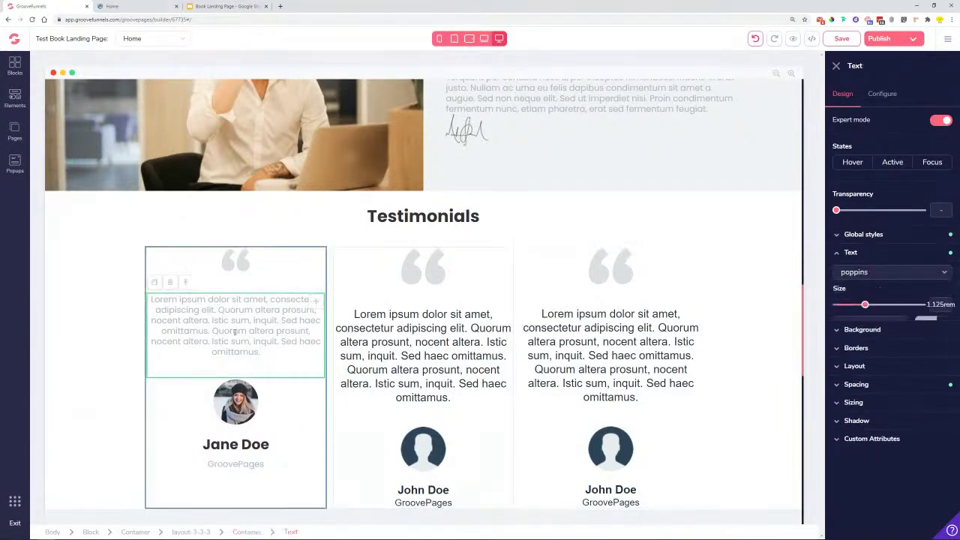
left_click(944, 324)
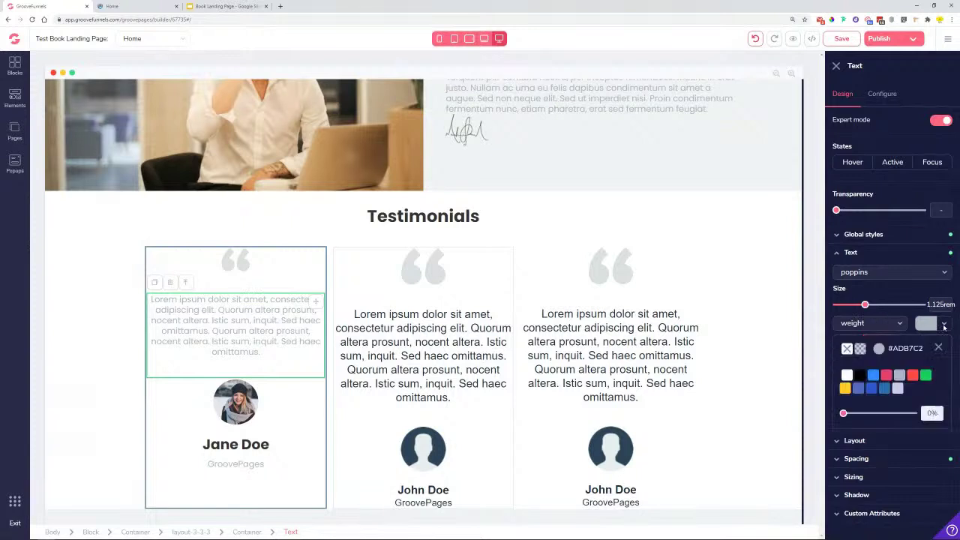
mouse_move(902, 383)
left_click(899, 426)
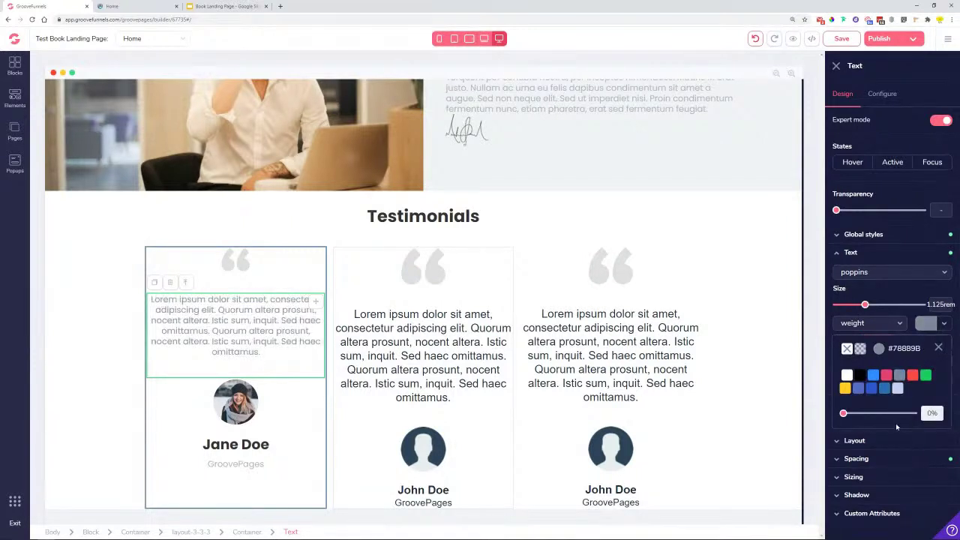
left_click(316, 420)
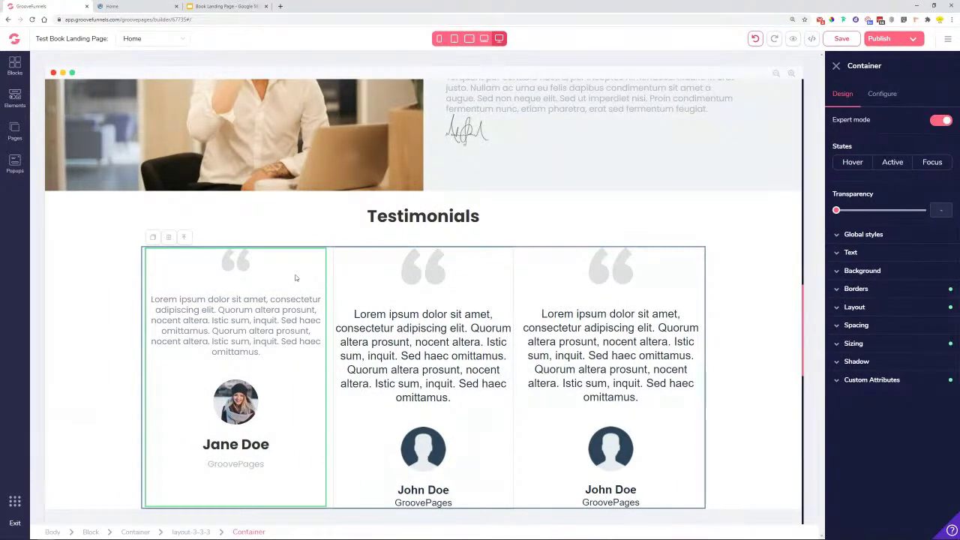
Try a light grey #F0F2F4 background colour on the whole Testimonials block.
left_click(734, 218)
left_click(884, 246)
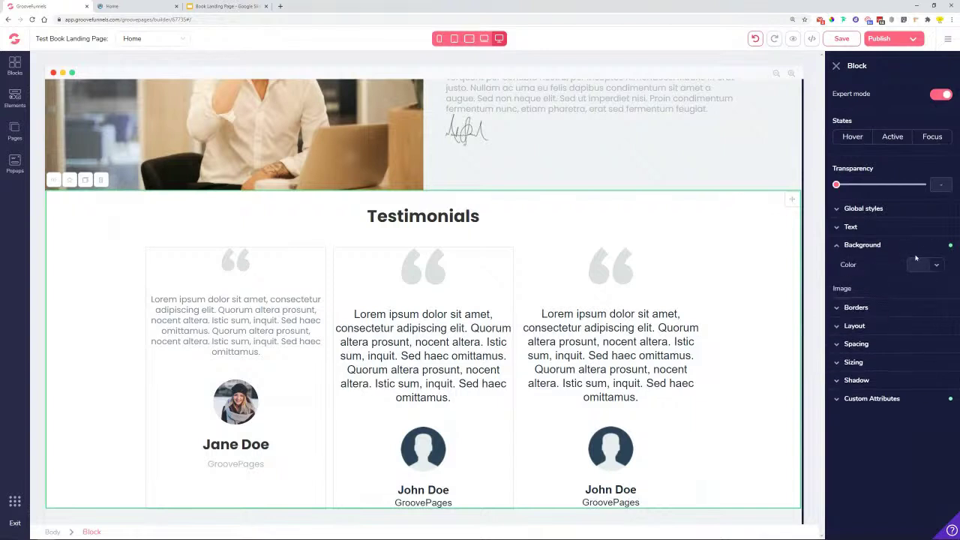
left_click(936, 266)
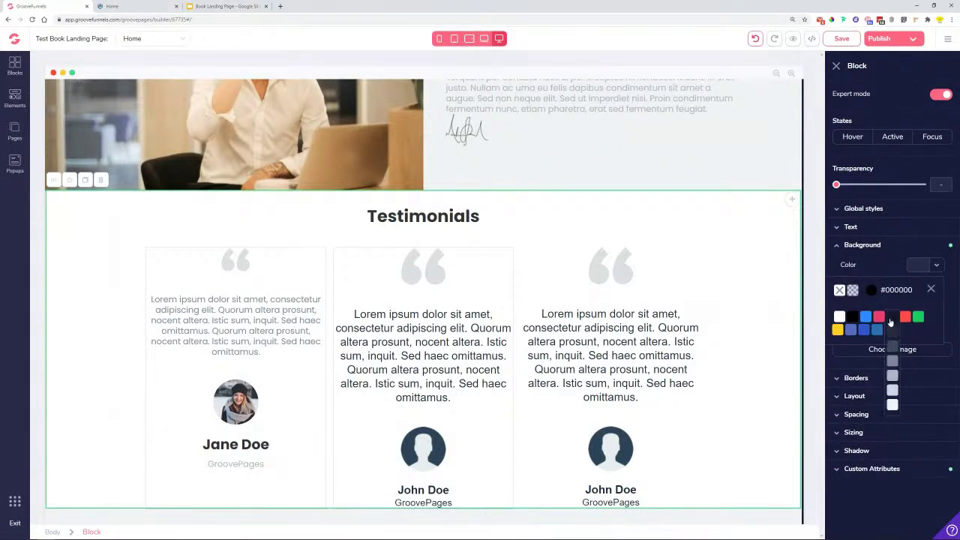
left_click(891, 405)
Try a white #FFFFFF background colour on the first testimonial column.
left_click(290, 273)
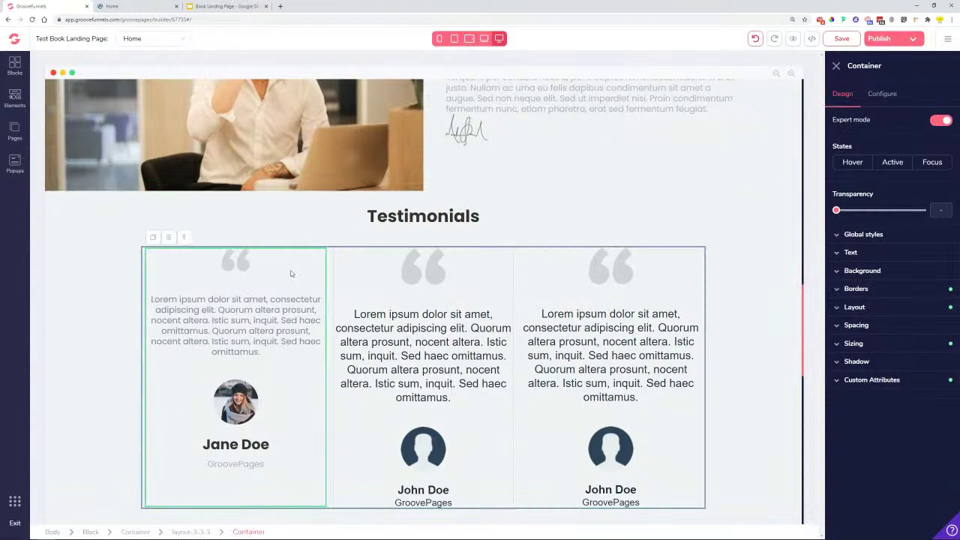
left_click(870, 273)
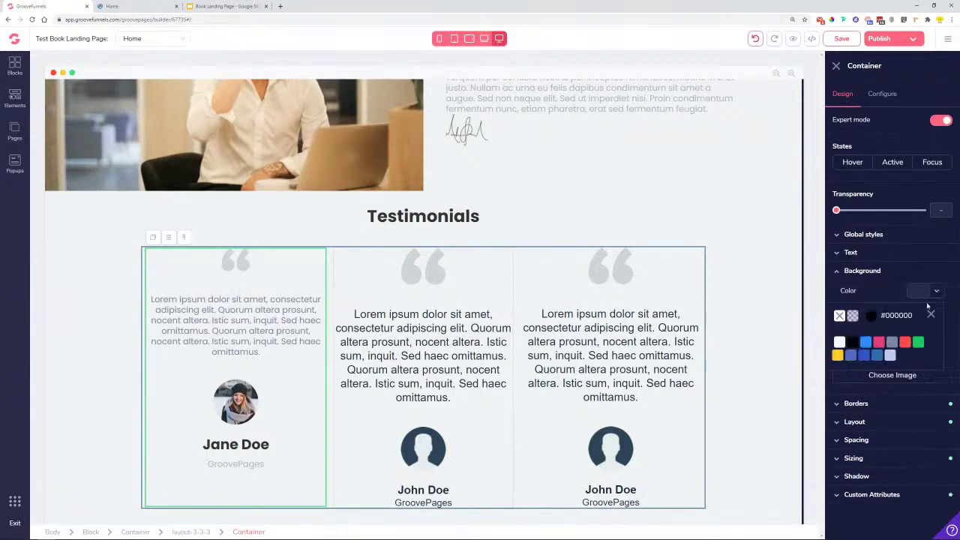
left_click(839, 343)
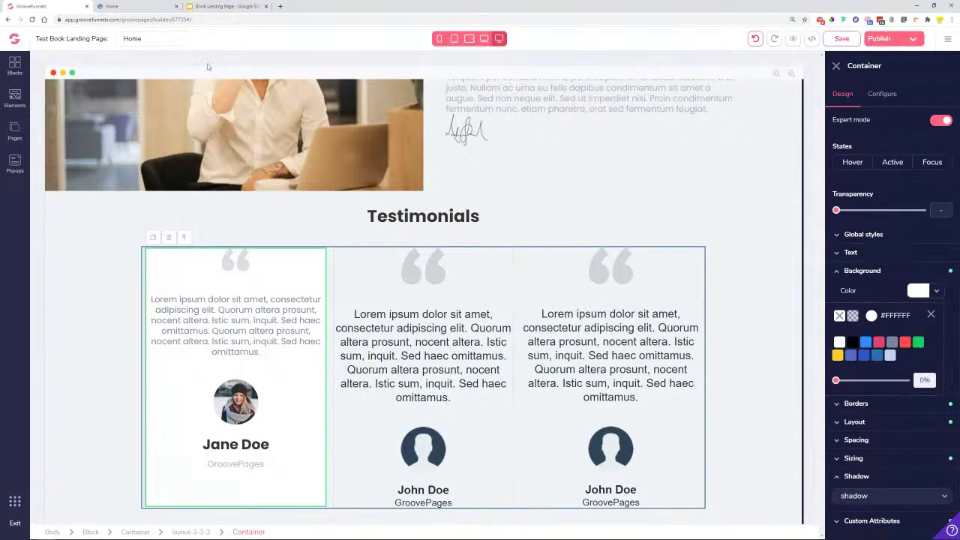
Compare the Testimonials and Pricing section backgrounds on the reference preview page, close that preview and return to the page builder.
left_click(138, 5)
scroll(267, 210, "down", 1)
scroll(270, 165, "up", 2)
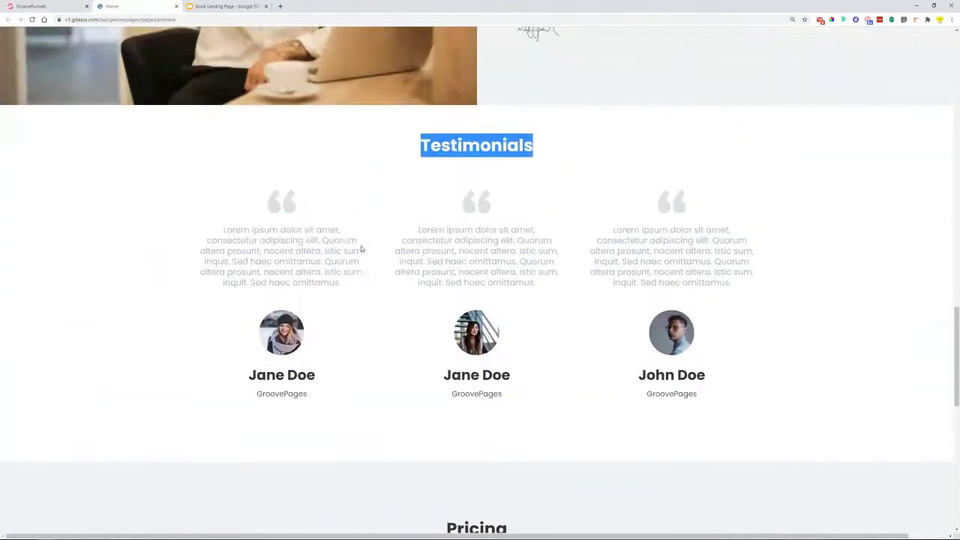
scroll(328, 339, "down", 4)
scroll(325, 328, "up", 3)
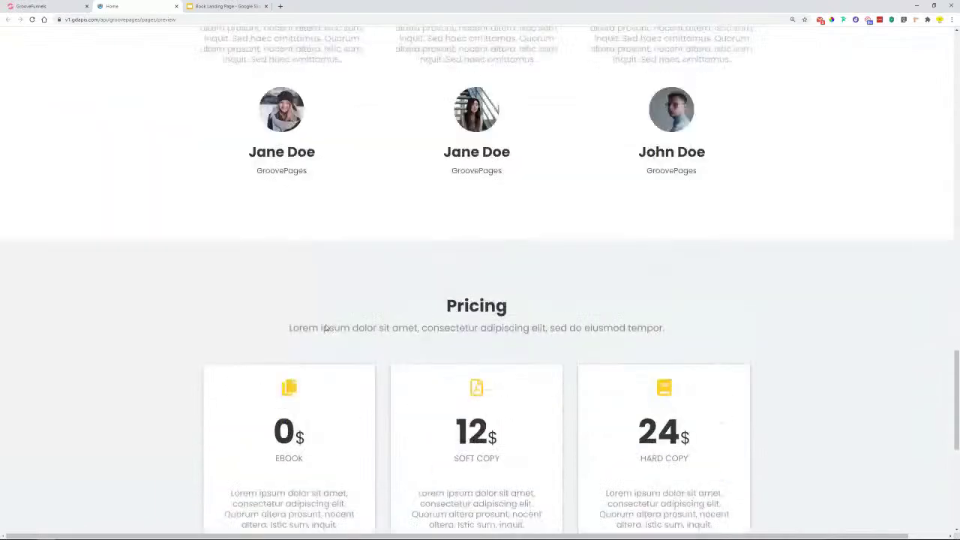
left_click(176, 7)
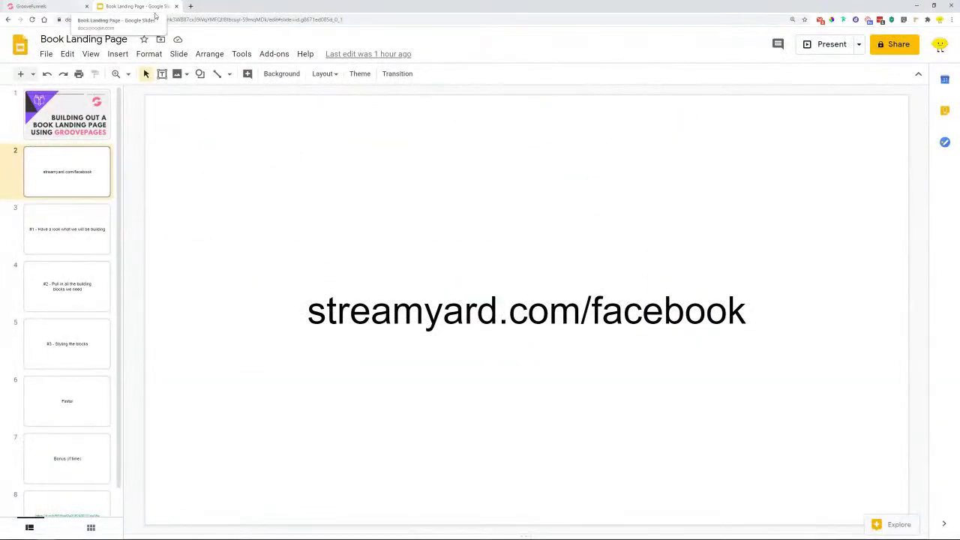
key("ctrl+Tab")
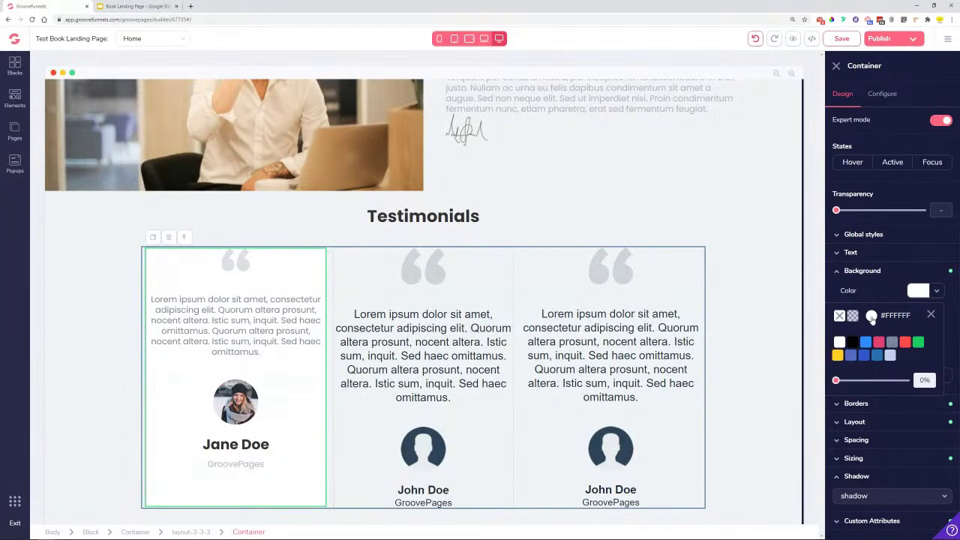
Remove the background colours from the first testimonial column and the Testimonials block.
left_click(840, 315)
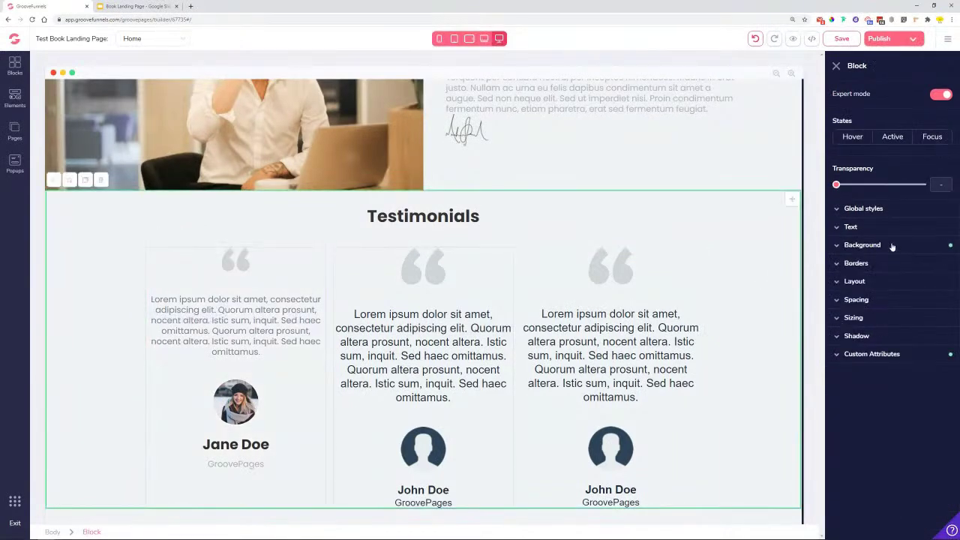
left_click(936, 266)
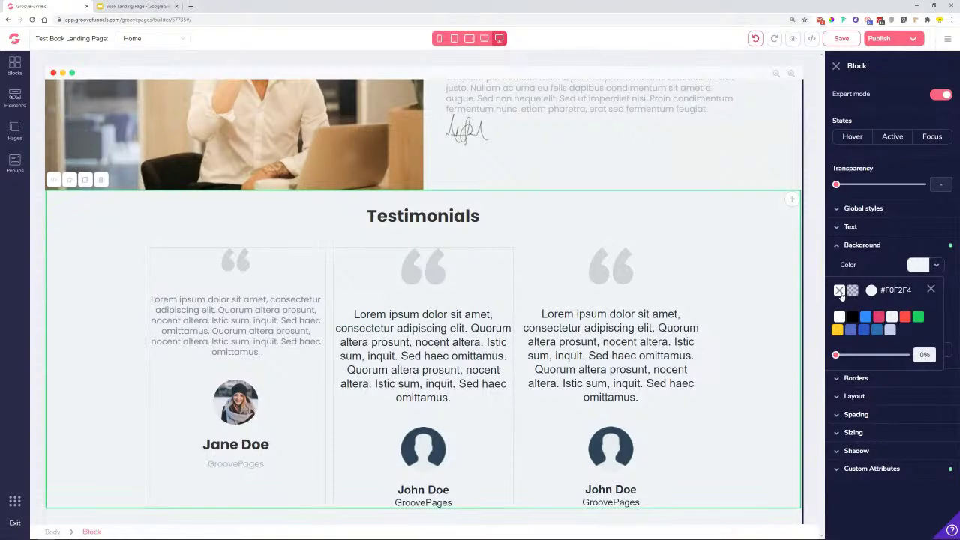
left_click(839, 291)
Check the Testimonials block against the Pricing section below it and save the page.
scroll(142, 261, "down", 3)
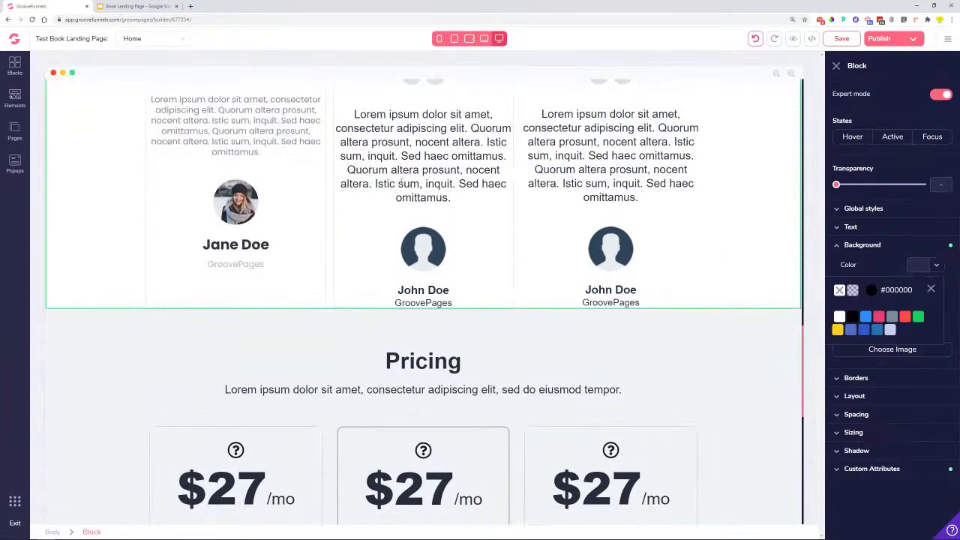
scroll(273, 116, "down", 1)
scroll(294, 289, "up", 2)
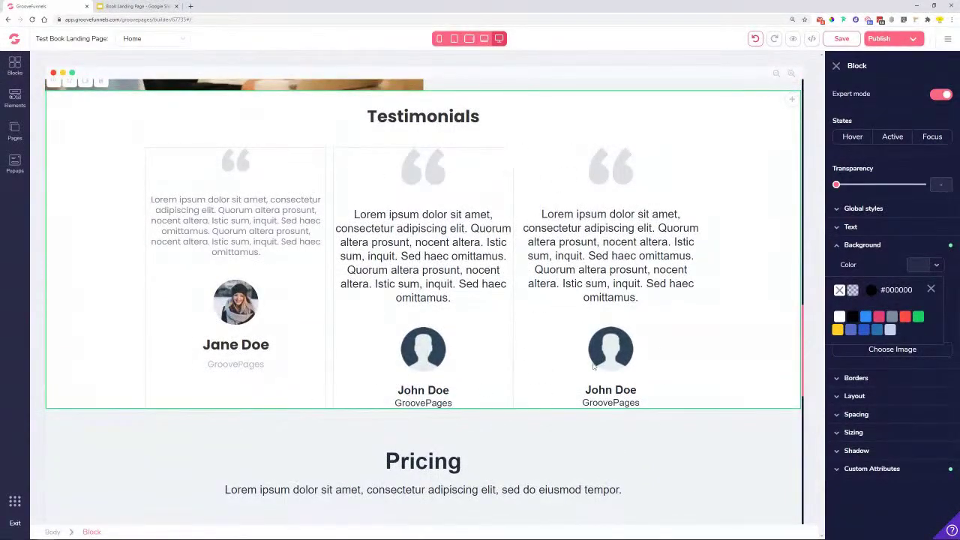
scroll(677, 242, "down", 4)
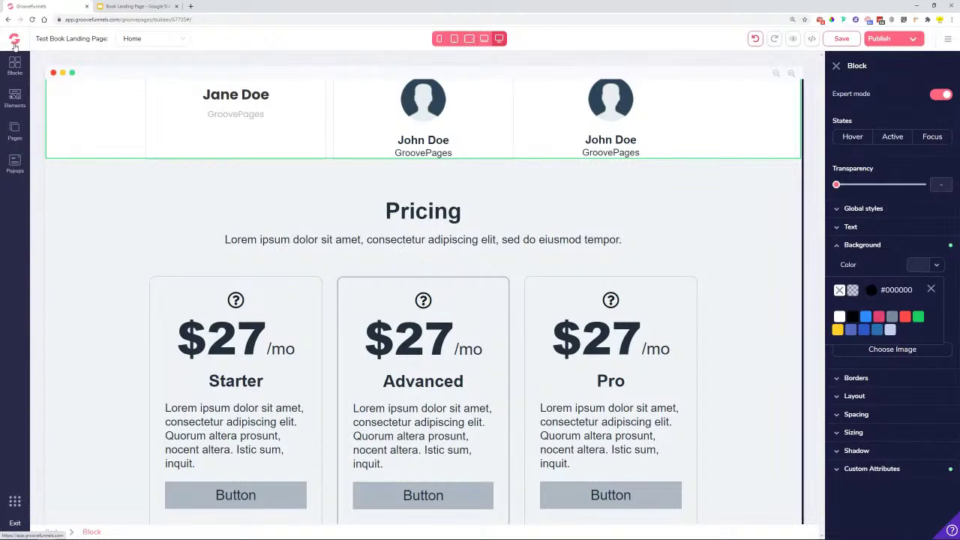
left_click(843, 38)
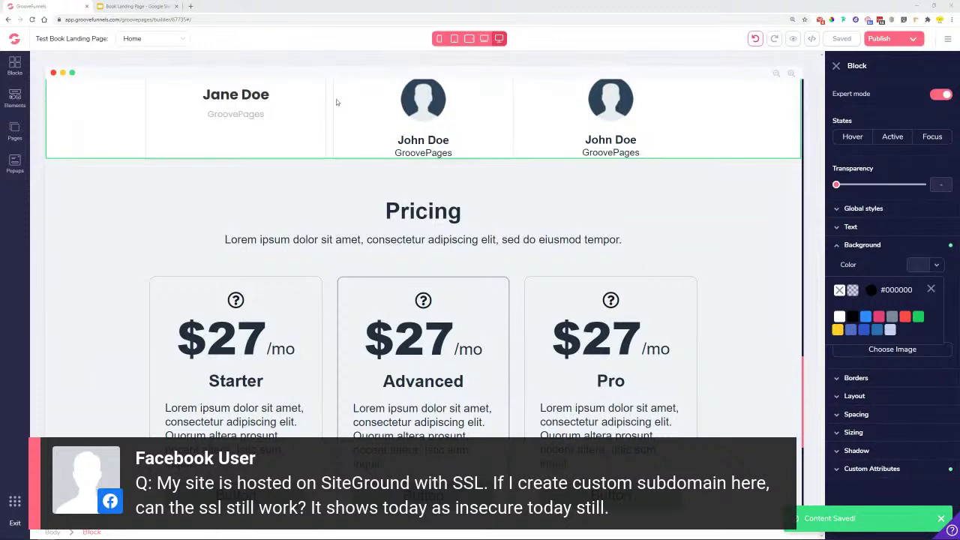
Open the reference book landing page from the My Sites list, launch its preview in a separate browser tab and return to the builder.
left_click(4, 21)
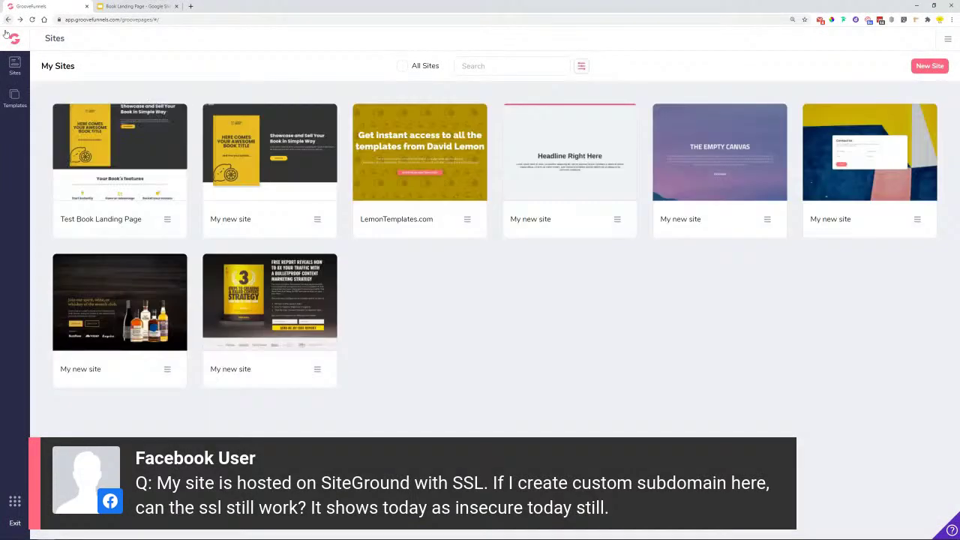
left_click(288, 155)
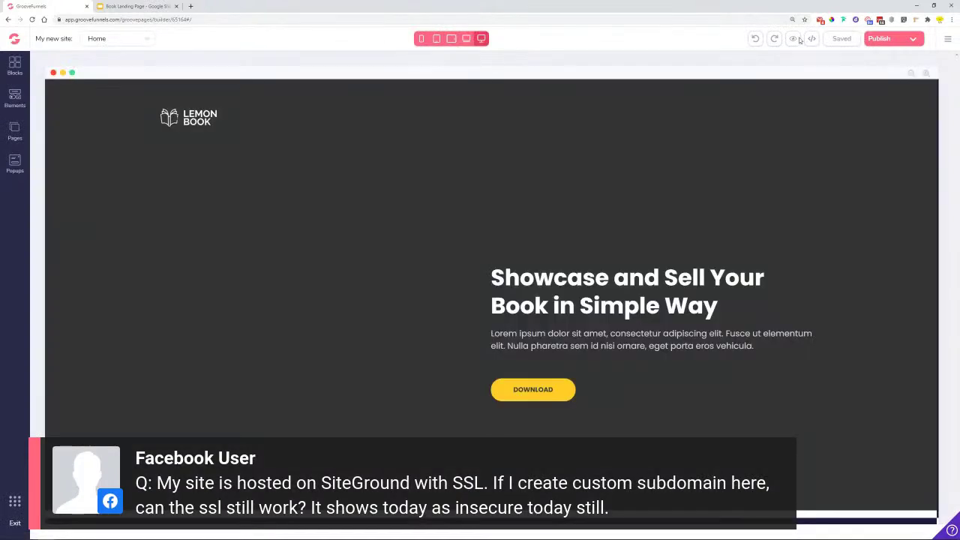
left_click(794, 40)
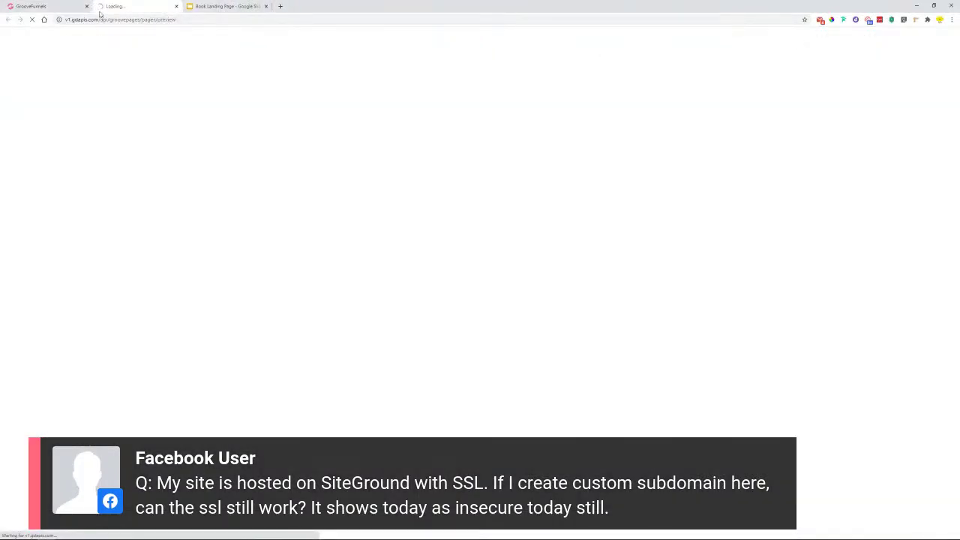
left_click(34, 6)
left_click(116, 8)
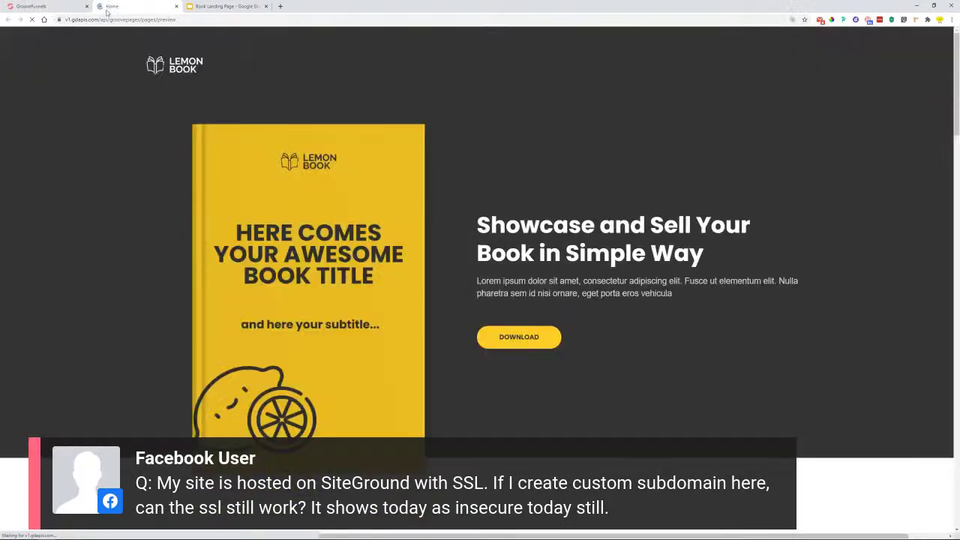
left_click(56, 6)
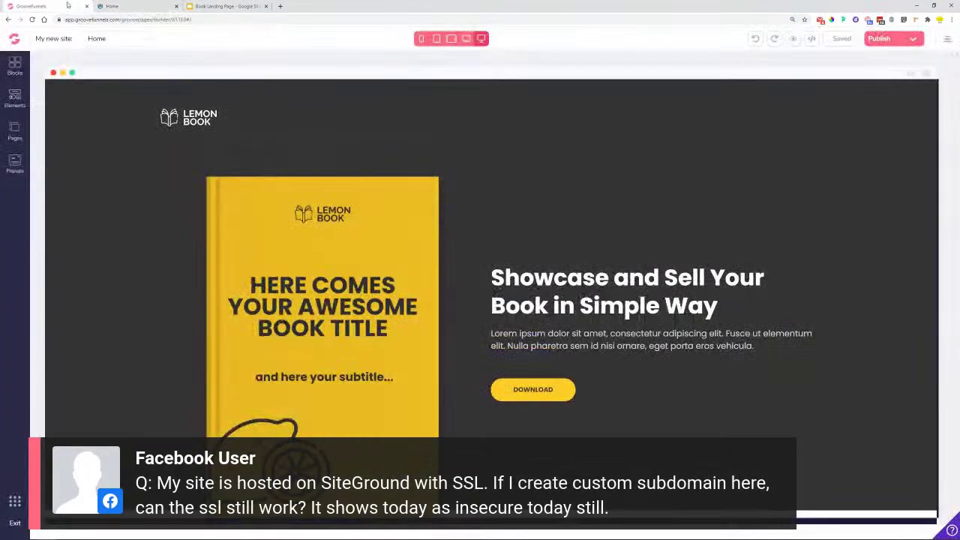
Open the Test Book Landing Page site from the My Sites list and go to its Testimonials section.
left_click(8, 19)
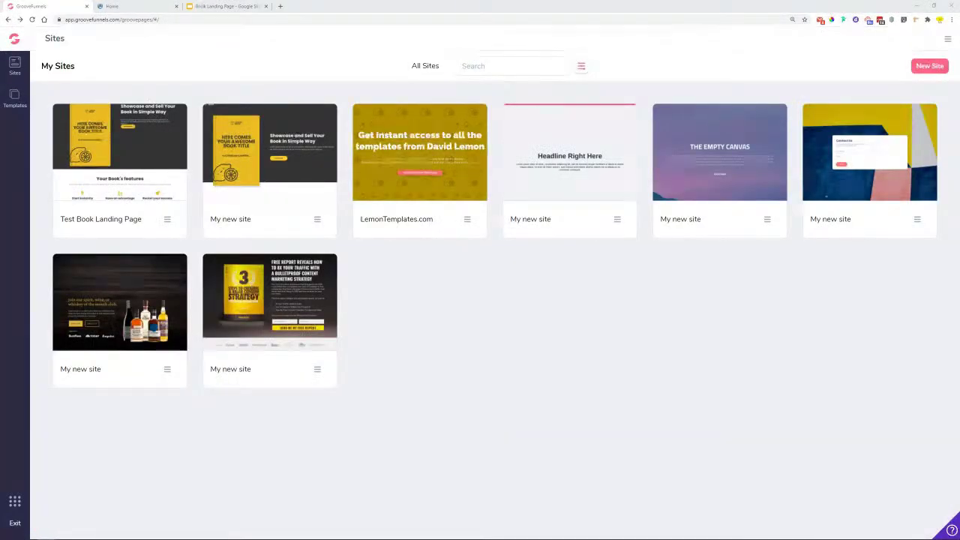
left_click(120, 150)
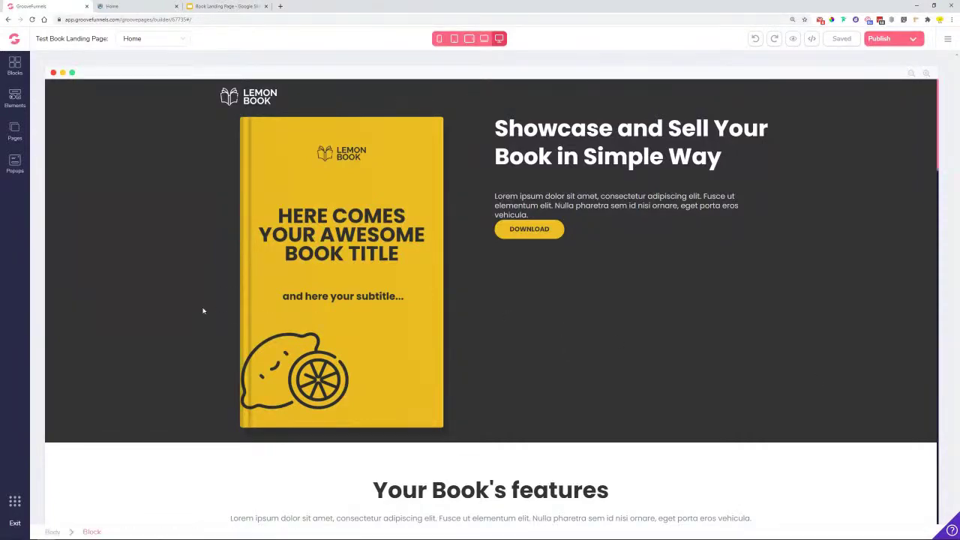
scroll(204, 309, "down", 10)
scroll(207, 308, "down", 3)
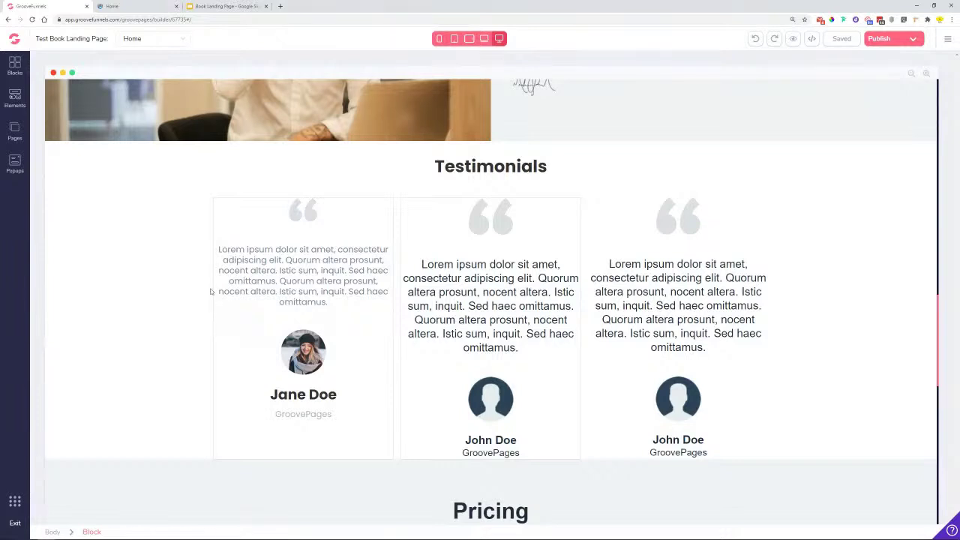
Clear the 1px border width on the first testimonial column.
left_click(233, 229)
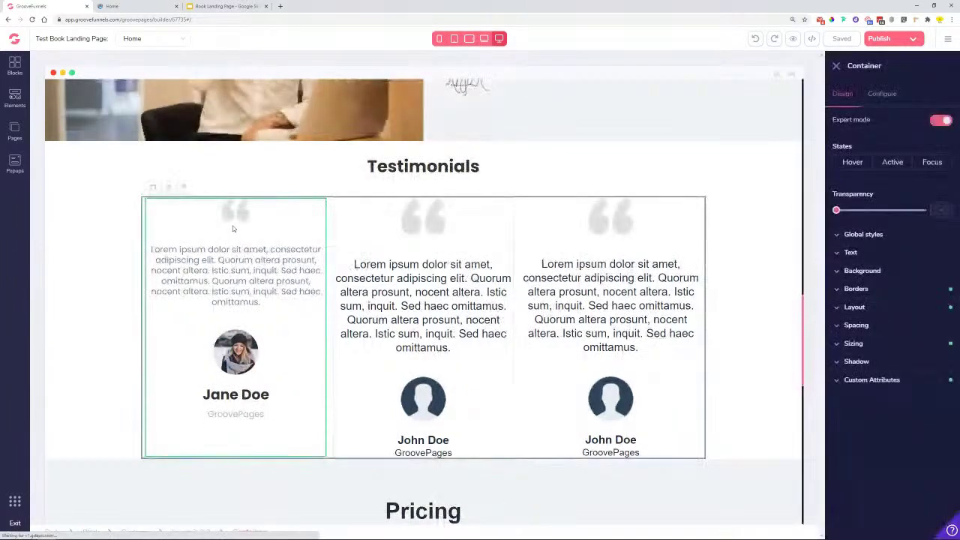
left_click(870, 292)
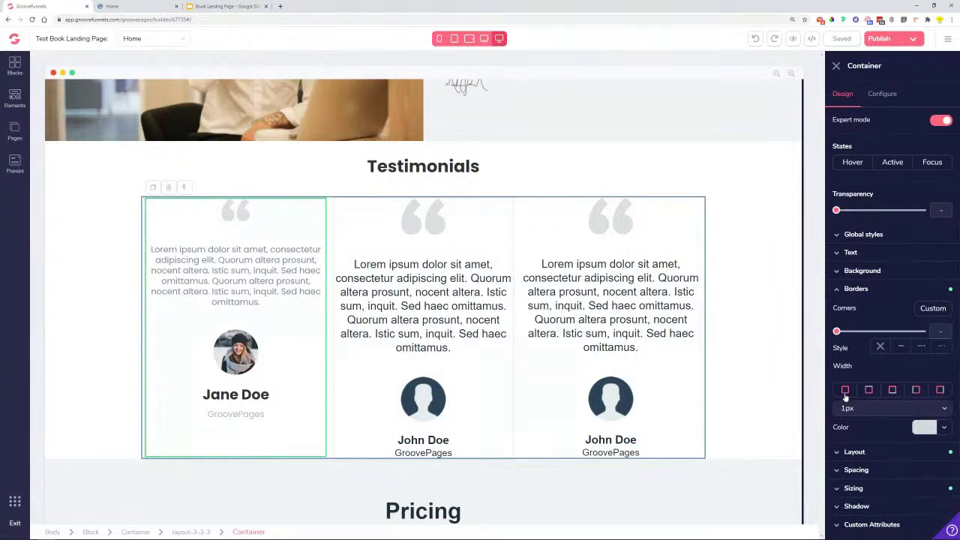
left_click(851, 408)
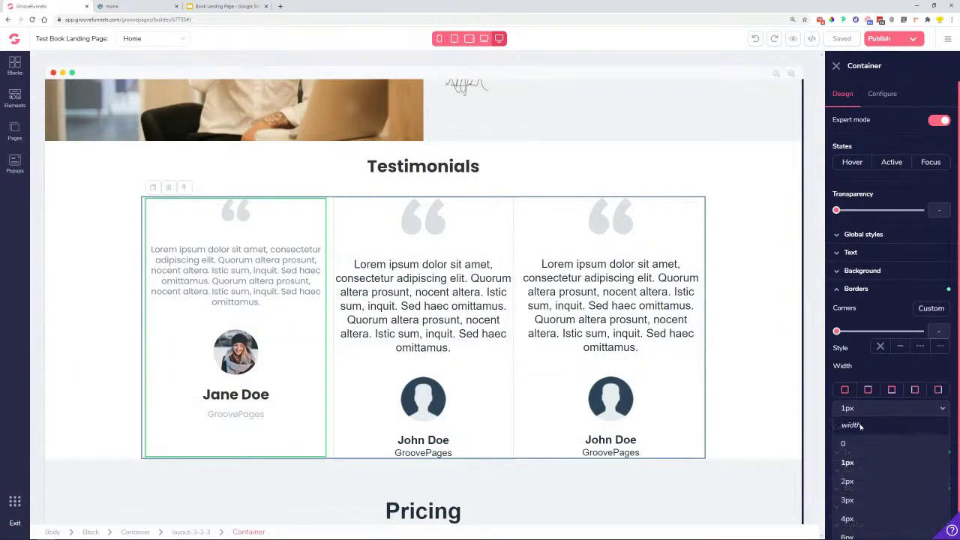
left_click(845, 389)
Clear the 1px border width on the middle testimonial column.
left_click(355, 223)
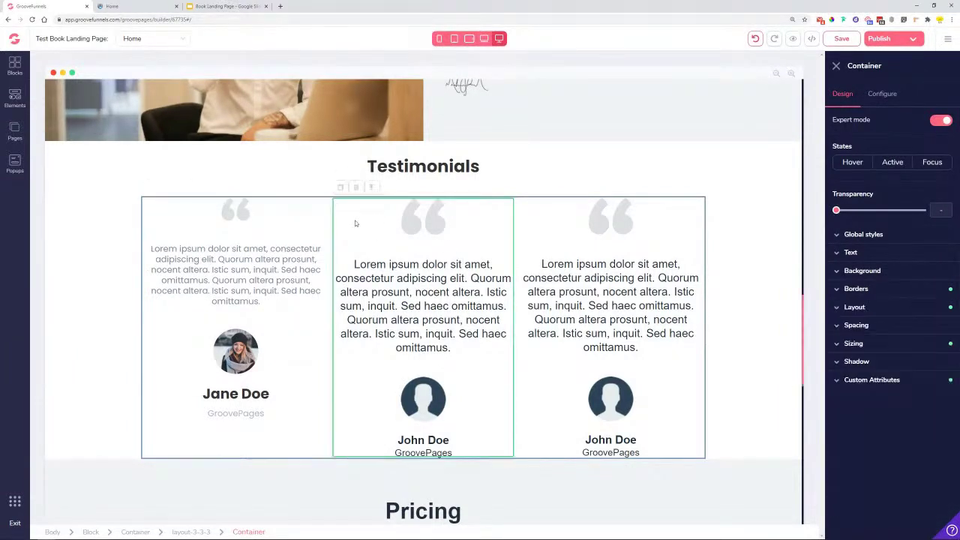
left_click(856, 289)
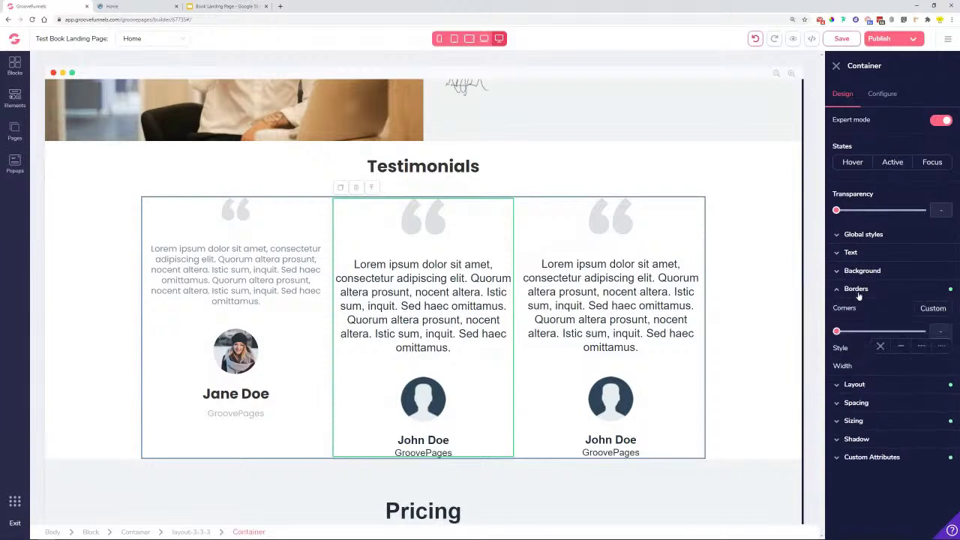
left_click(845, 389)
left_click(887, 411)
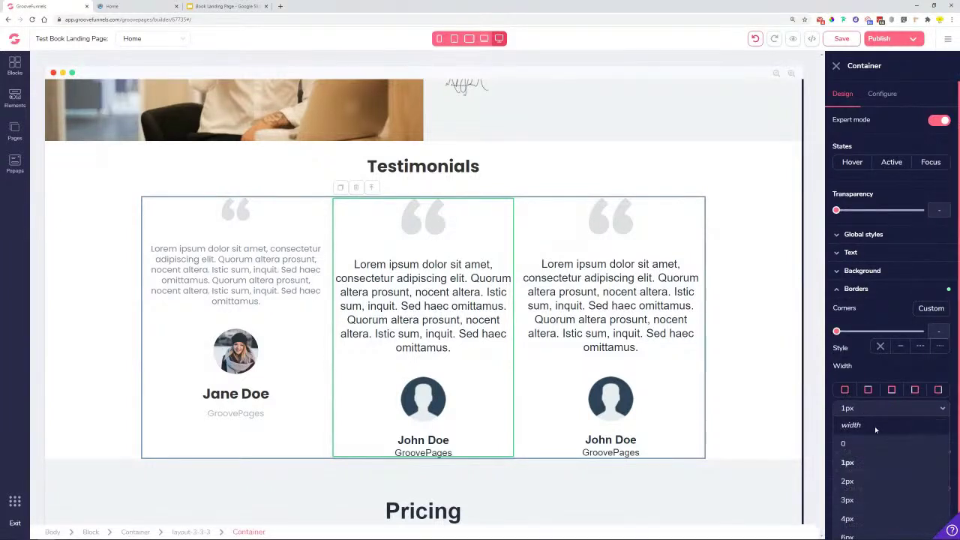
left_click(874, 426)
left_click(845, 389)
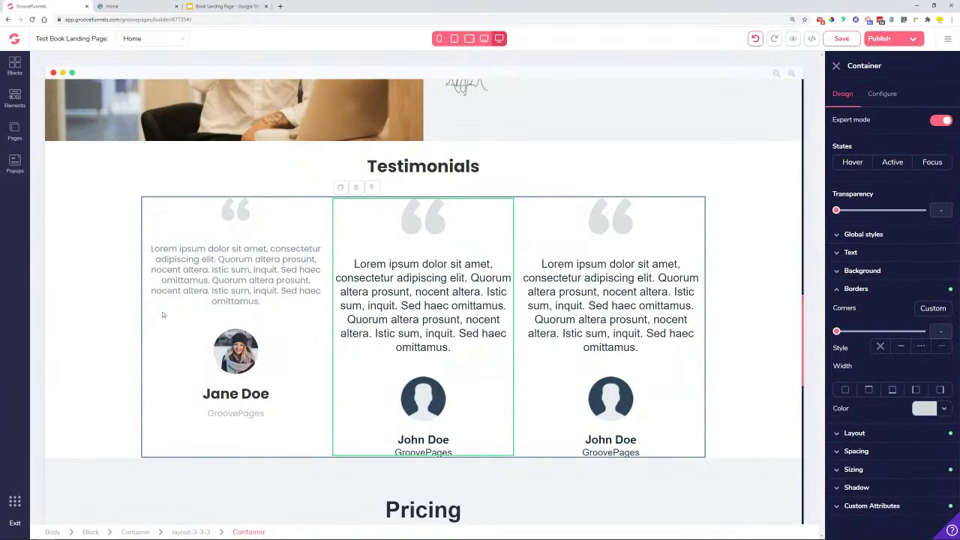
left_click(136, 309)
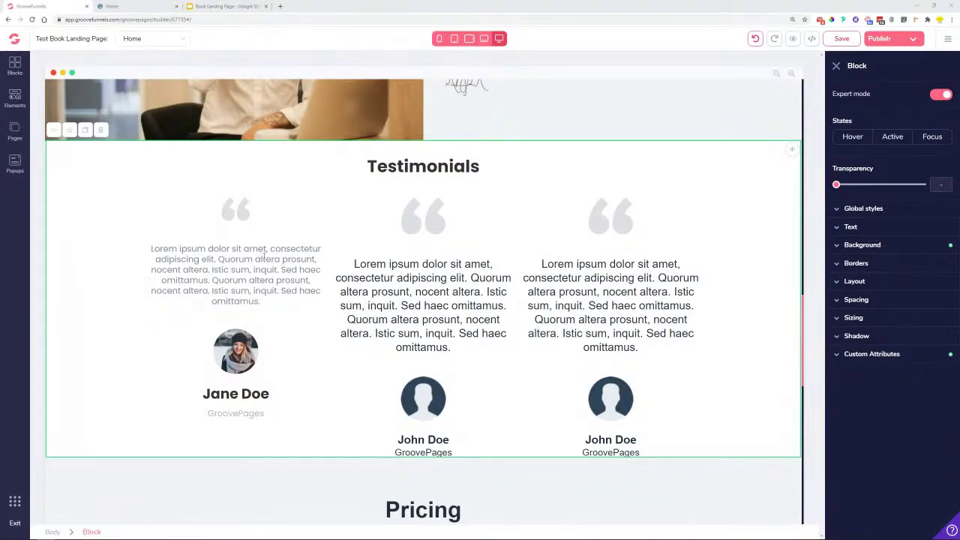
Apply the Feature Desc. global style to the quote text in the middle testimonial column.
left_click(406, 292)
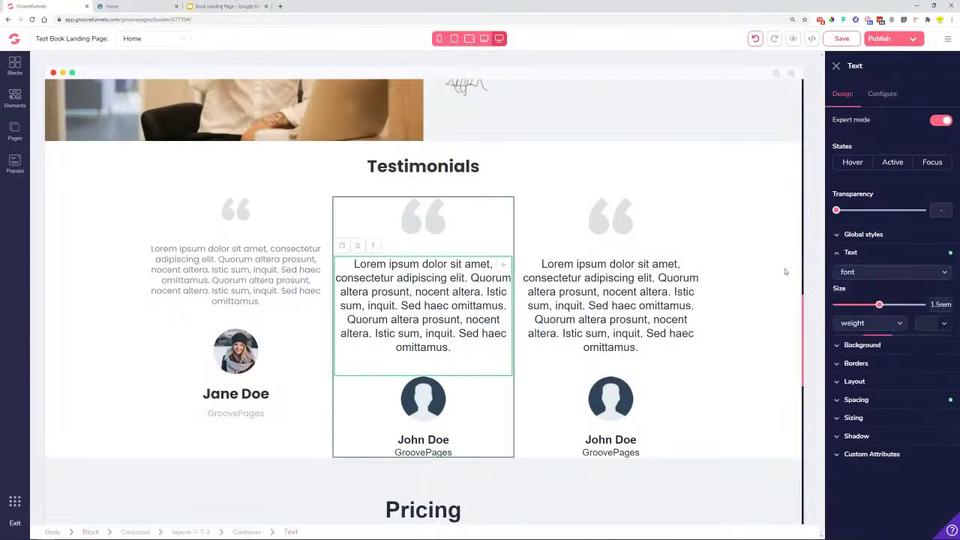
left_click(882, 235)
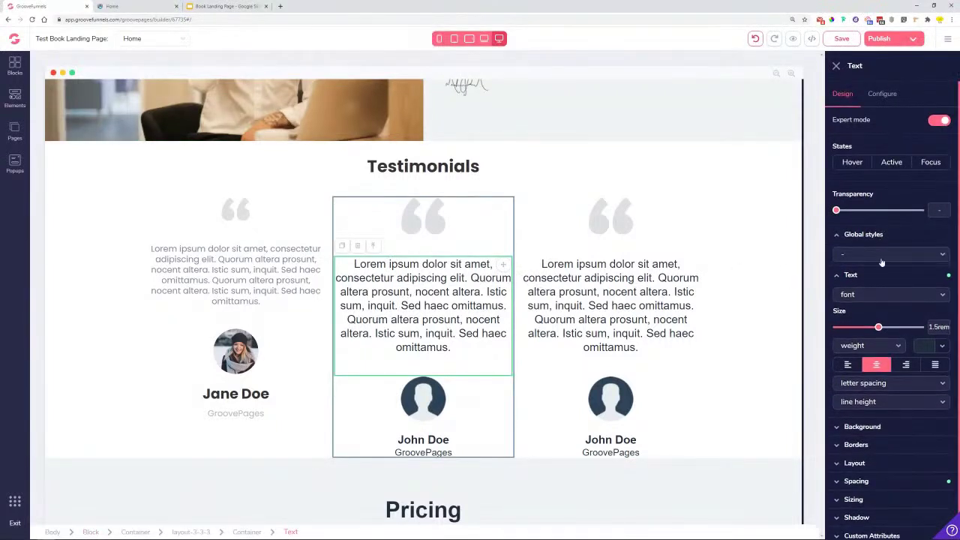
left_click(882, 257)
left_click(878, 301)
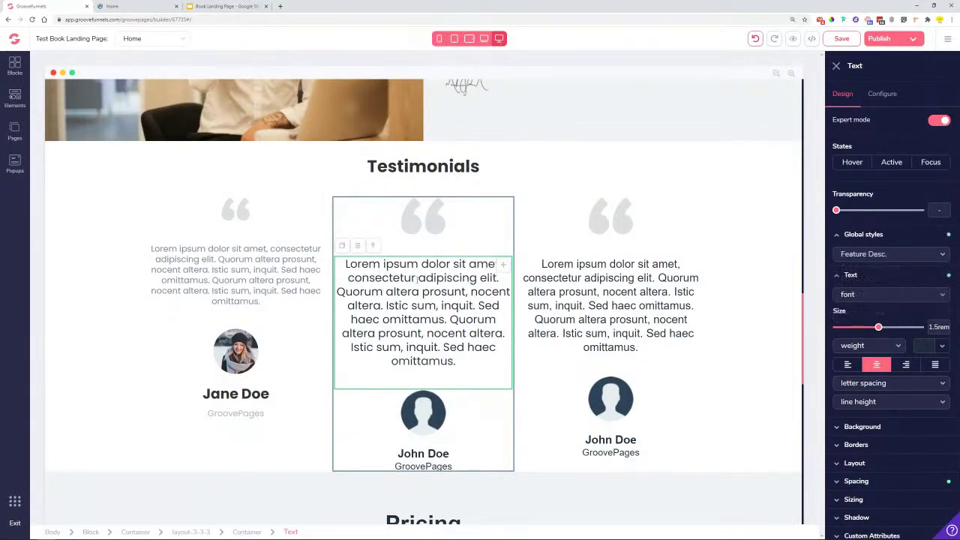
left_click(429, 227)
key("ctrl+z")
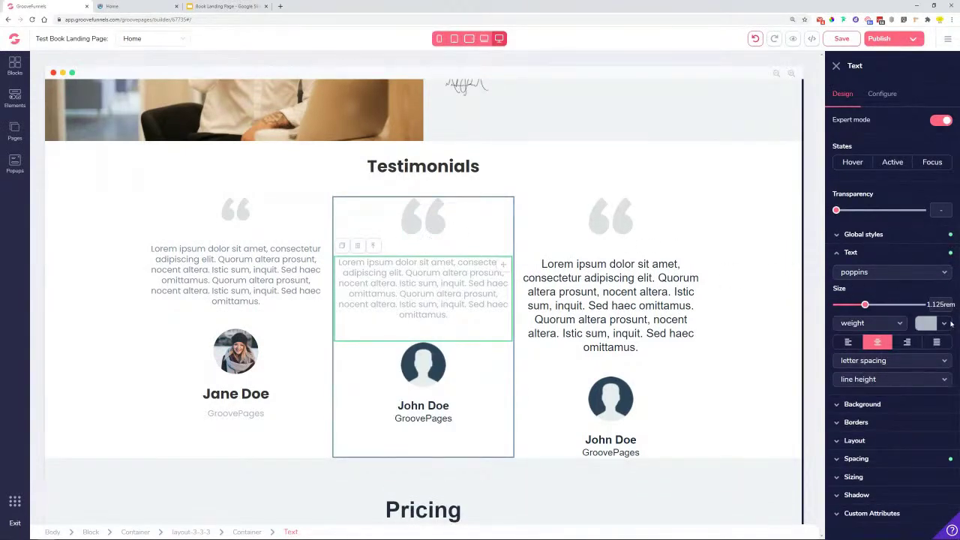
Set the middle testimonial's quote text to the grey colour #78889B with a size of 1.125rem.
left_click(948, 323)
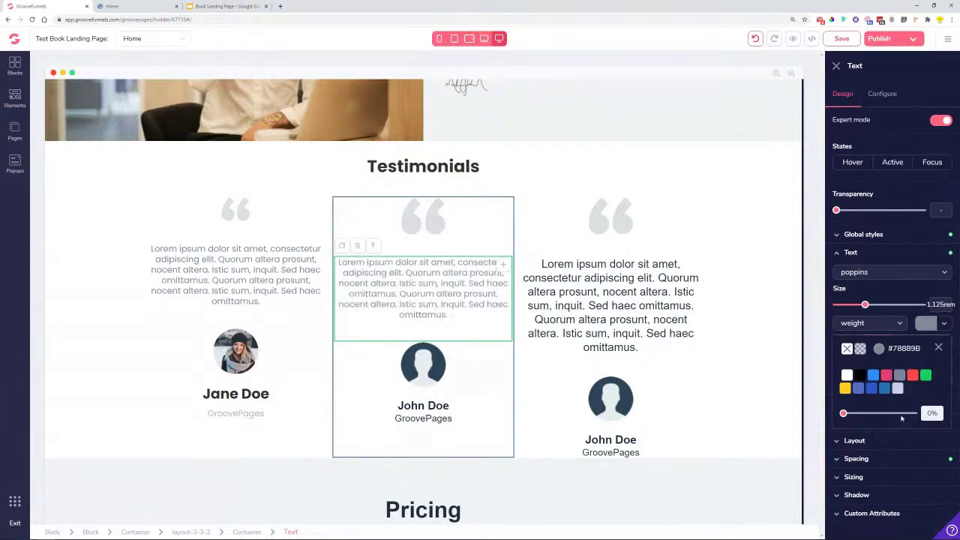
left_click_drag(866, 303, 857, 304)
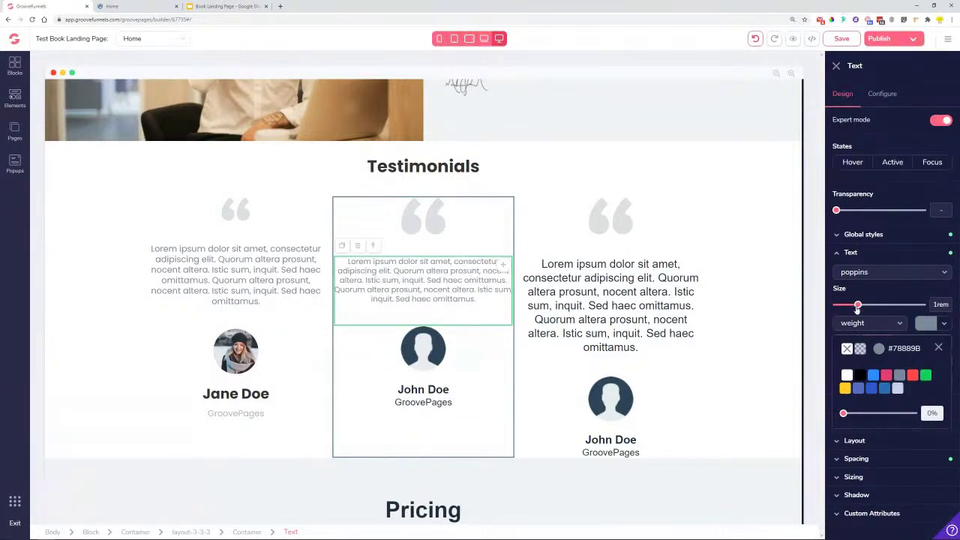
left_click_drag(860, 313, 864, 313)
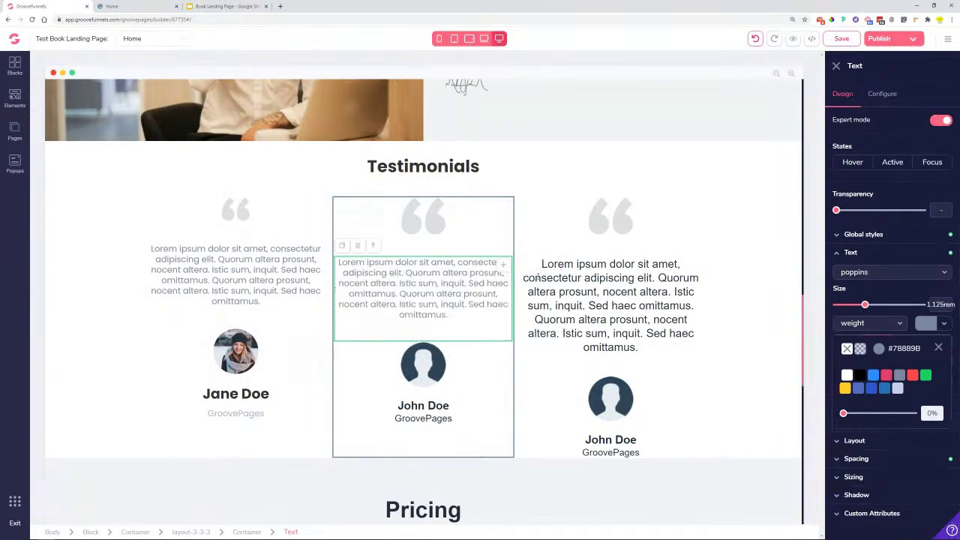
Set the quotation-mark image in the middle testimonial column to a width of 60px.
left_click(417, 219)
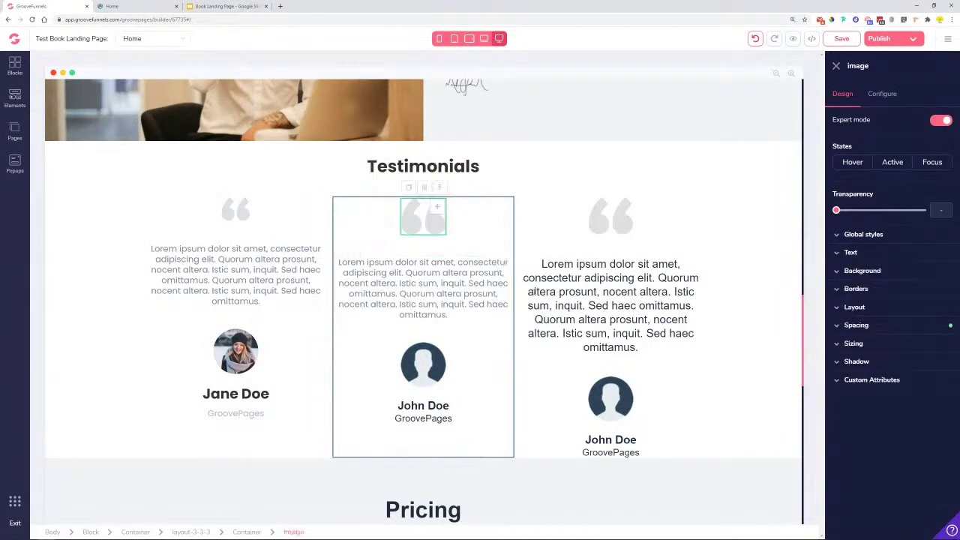
left_click(863, 345)
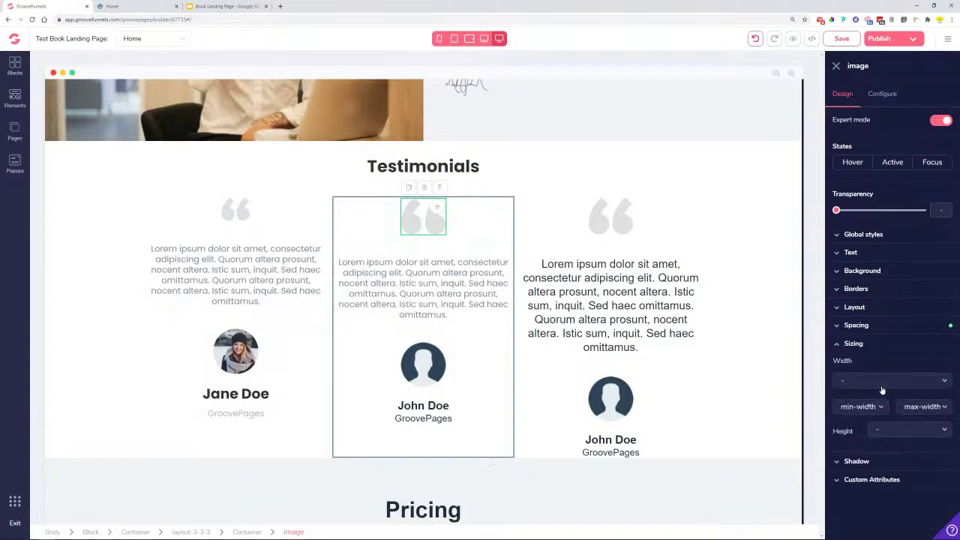
left_click(865, 380)
left_click(864, 408)
left_click_drag(837, 402, 846, 402)
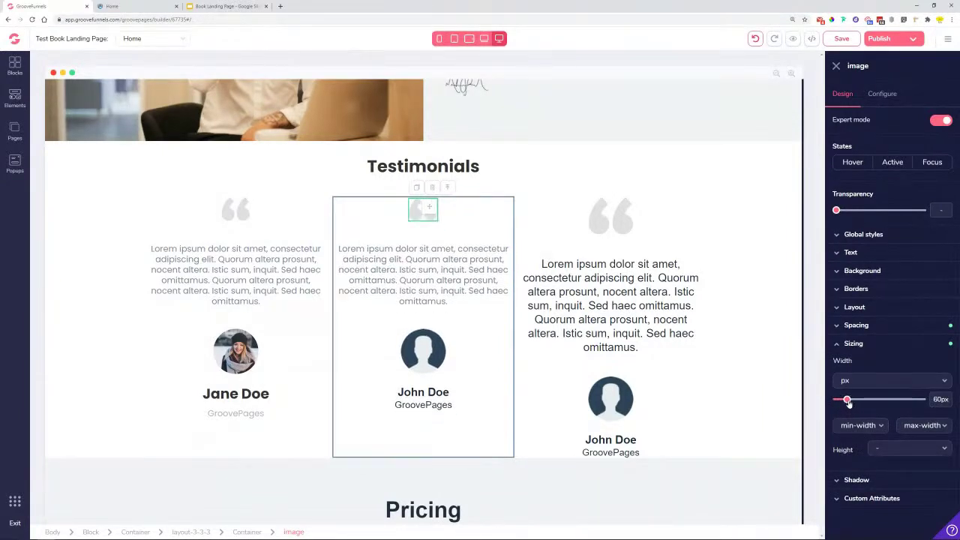
Set the quotation-mark image in the third testimonial column to a width of 60px.
left_click(625, 216)
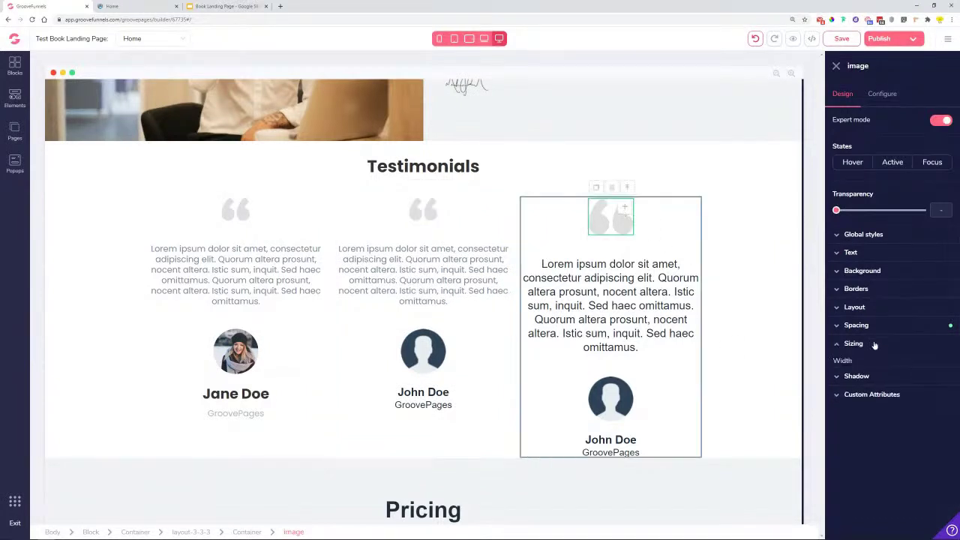
left_click(873, 344)
left_click(875, 379)
left_click(845, 396)
left_click(875, 380)
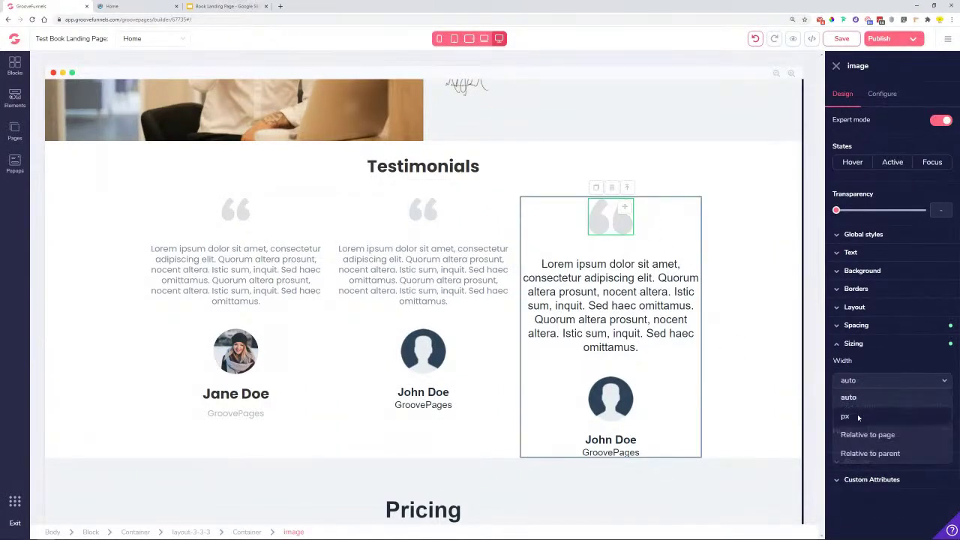
left_click(855, 415)
left_click_drag(836, 399, 846, 402)
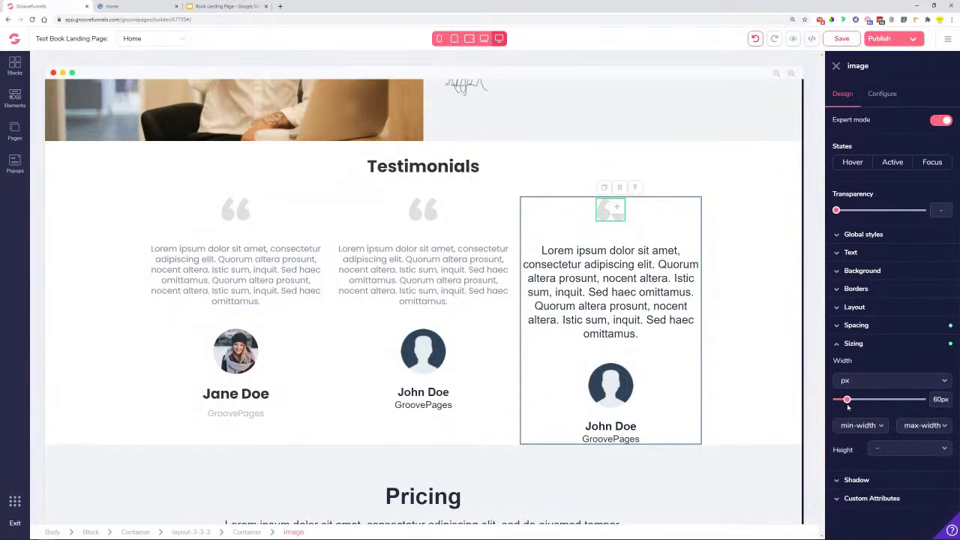
Apply the Feature Desc. global style to the third testimonial's quote text and match its grey colour #78889B and smaller size to the other columns.
left_click(404, 259)
left_click(610, 300)
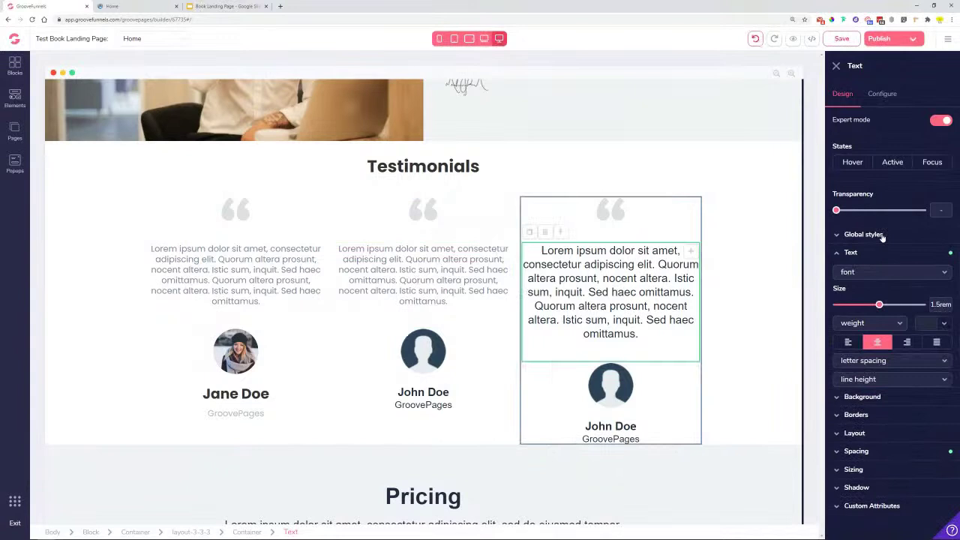
left_click(863, 234)
left_click(888, 255)
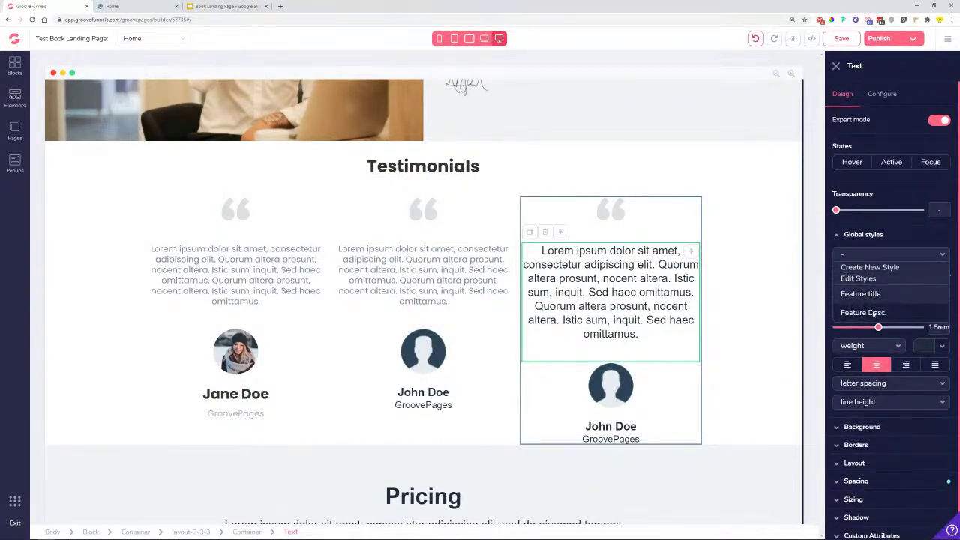
left_click(870, 312)
left_click(943, 346)
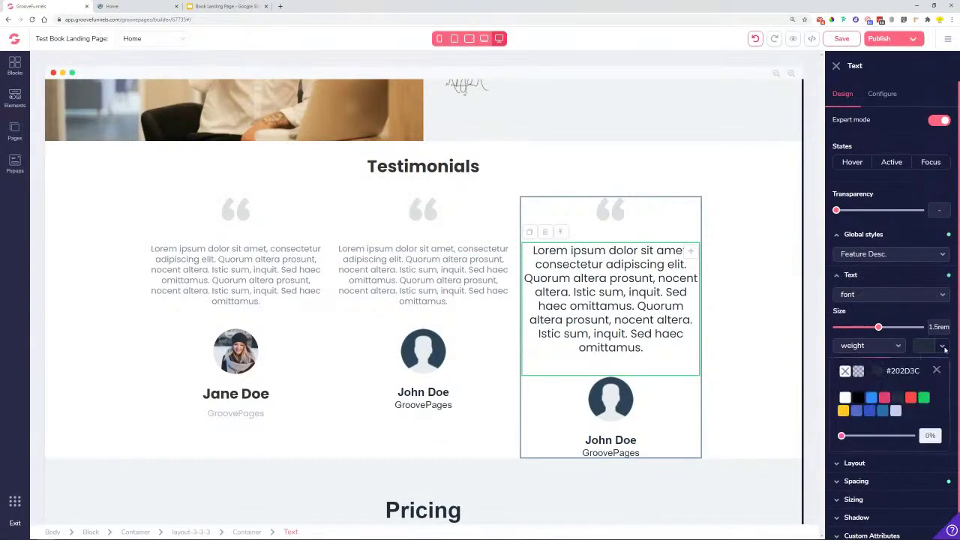
left_click(895, 410)
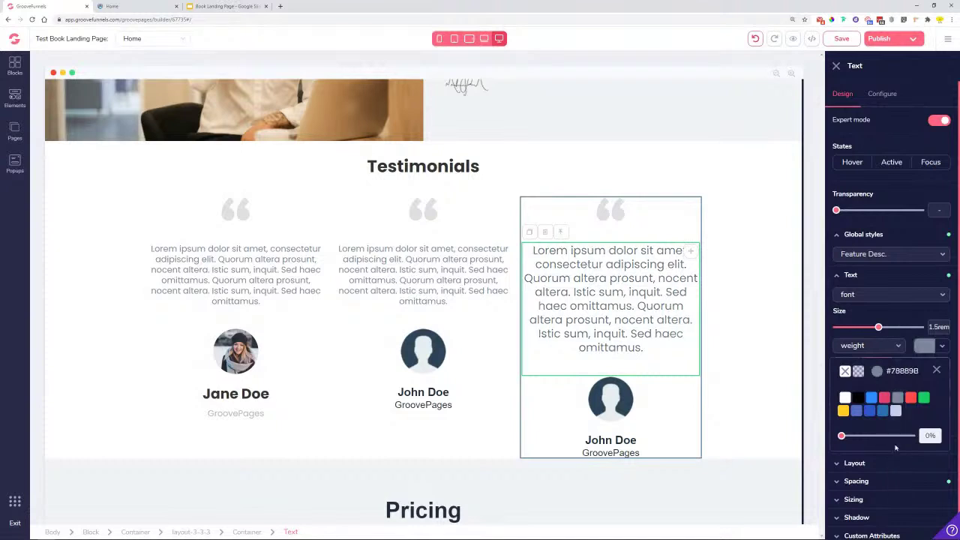
left_click(487, 291)
key("ctrl+z")
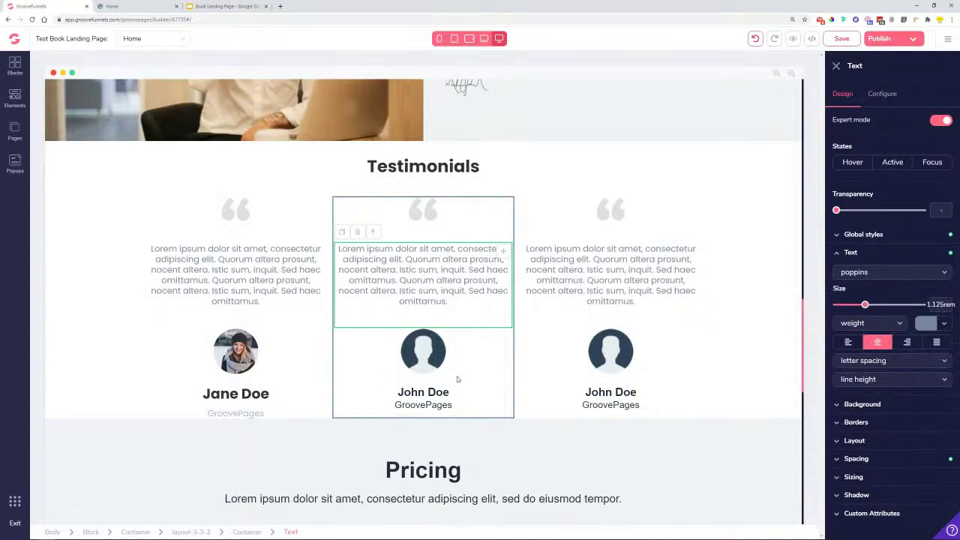
Replace the middle testimonial's placeholder avatar with the library photo of the dark-haired woman on the stairs.
left_click(423, 352)
left_click(881, 95)
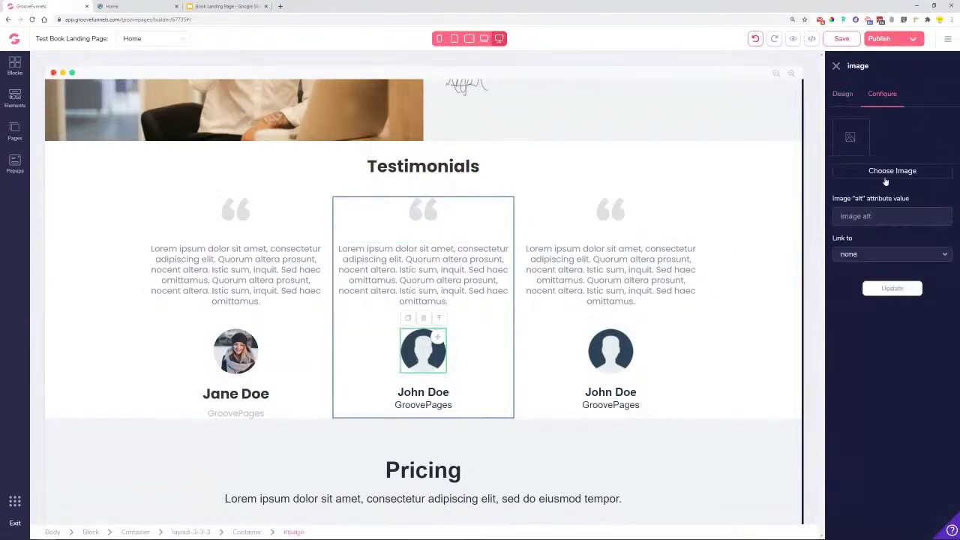
left_click(889, 171)
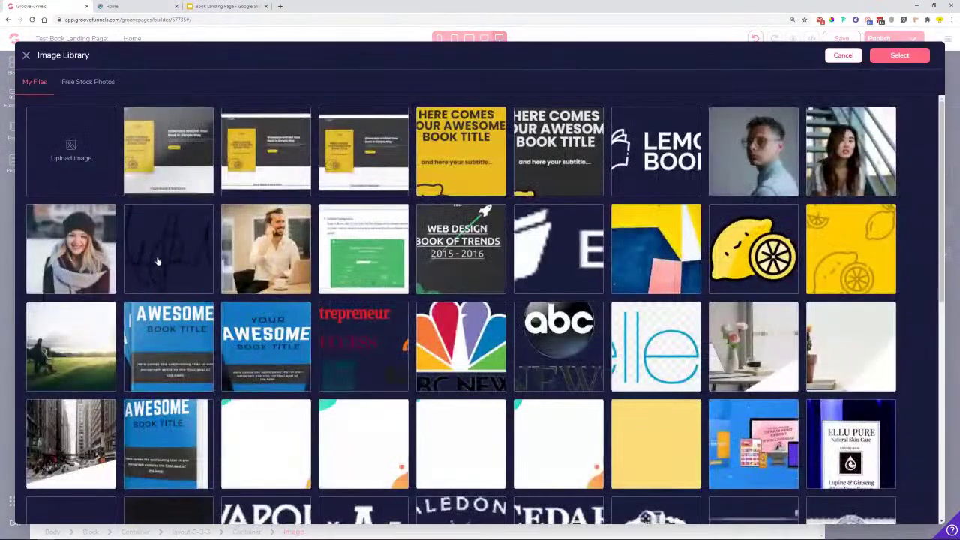
left_click(841, 161)
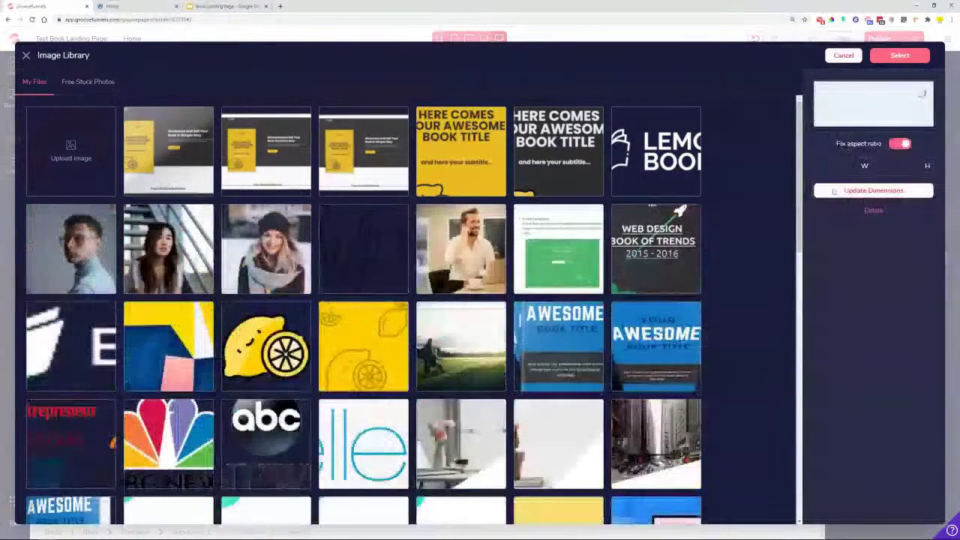
left_click(901, 55)
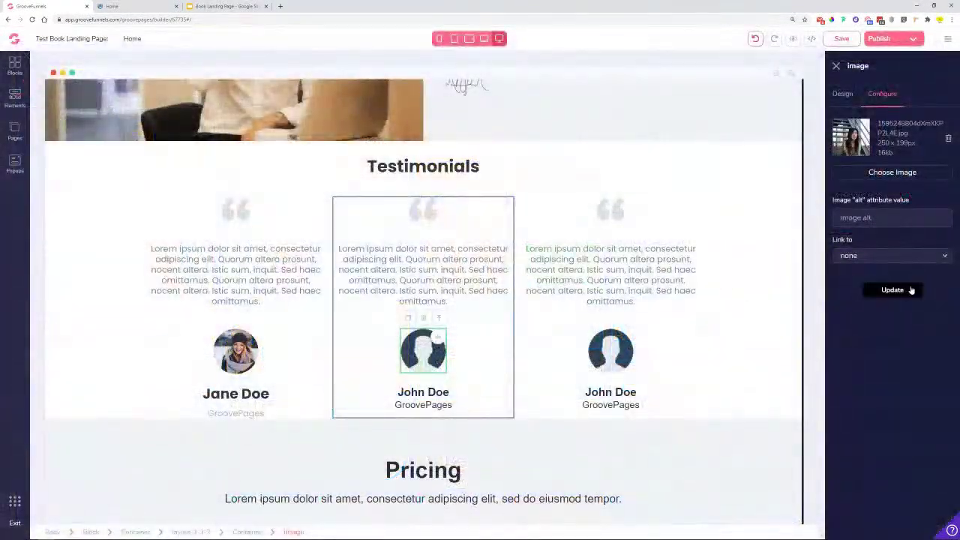
Apply the Feature title global style to the middle testimonial's name and change its first name to match the first column's.
left_click(422, 391)
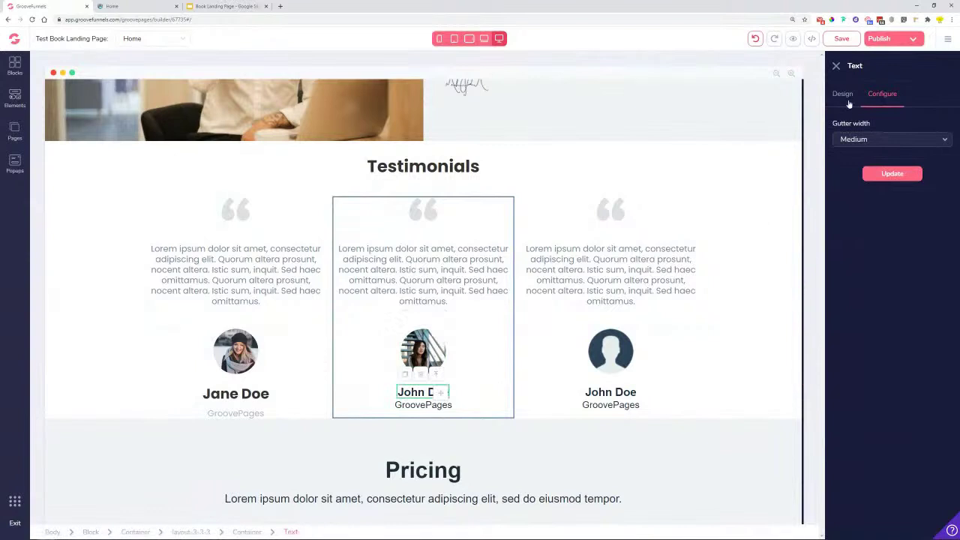
left_click(842, 93)
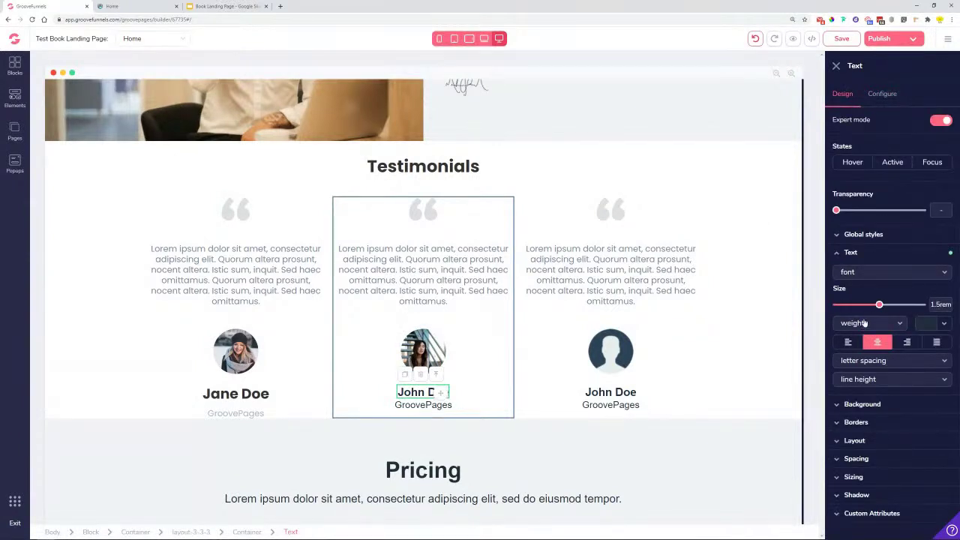
left_click(862, 234)
left_click(888, 253)
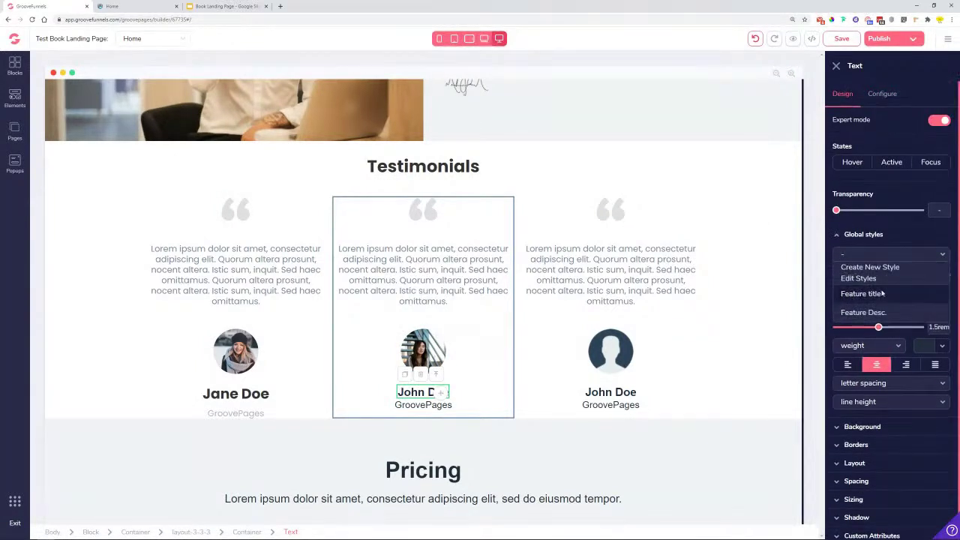
left_click(412, 410)
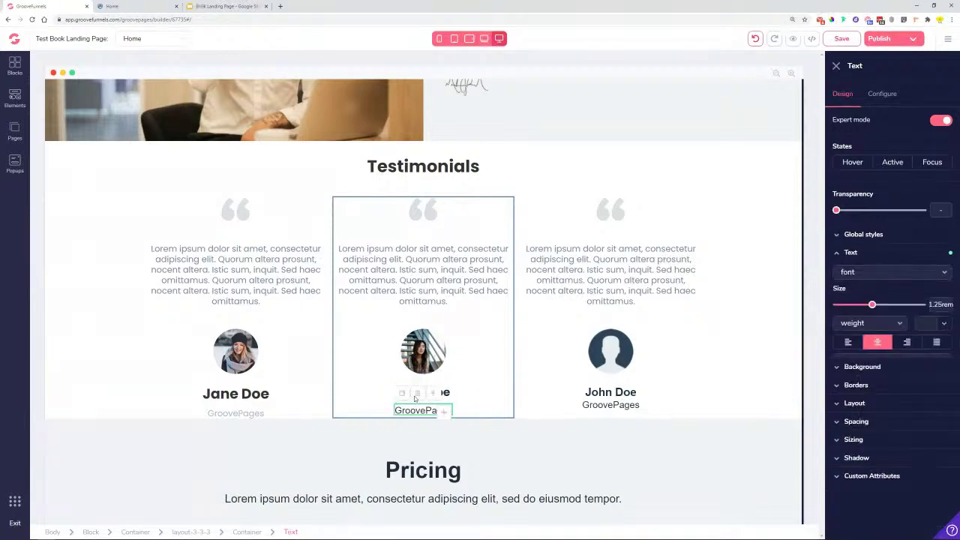
left_click(416, 393)
left_click(457, 297)
left_click(412, 393)
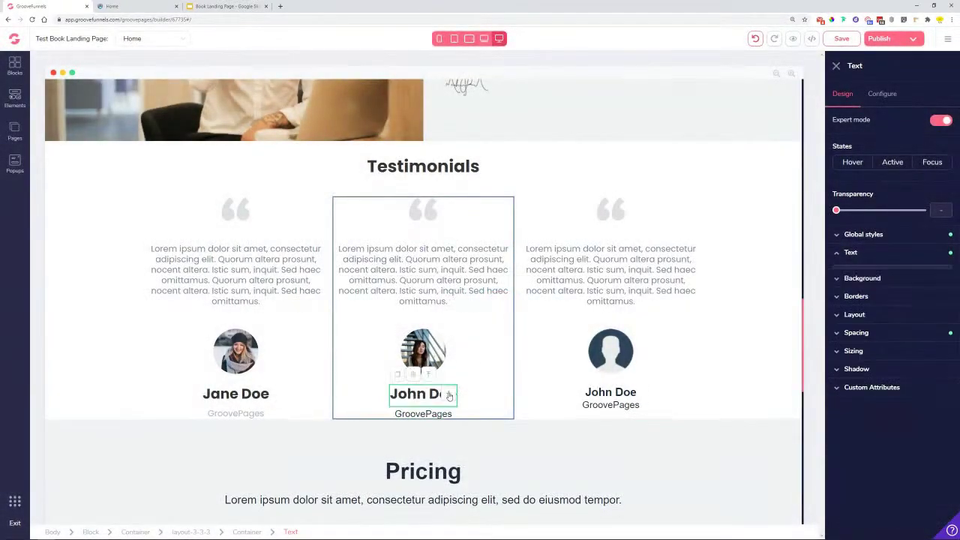
mouse_move(407, 394)
left_mouse_down()
mouse_move(417, 394)
mouse_move(399, 394)
left_mouse_up()
type("ane")
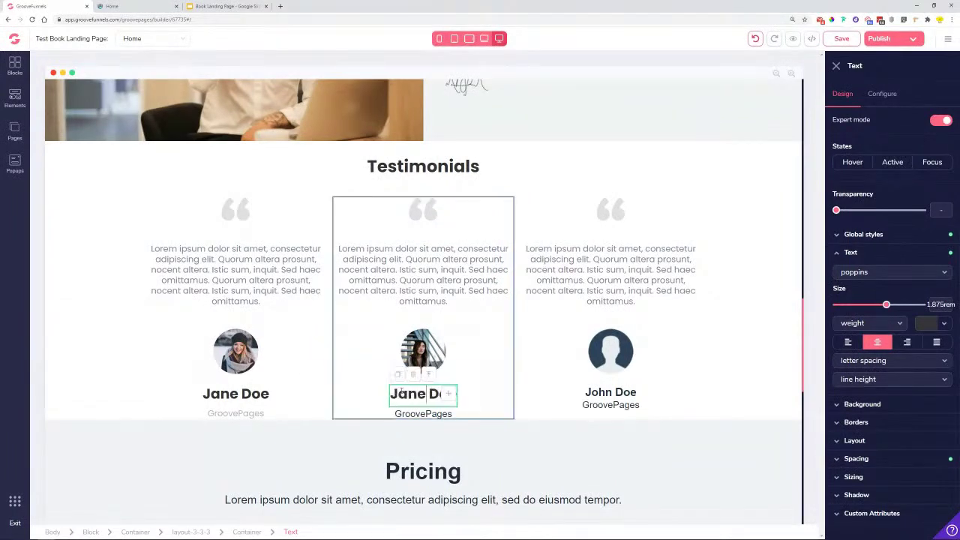
Apply the Feature Desc. global style to the GroovePages line under the middle testimonial's name.
left_click(415, 413)
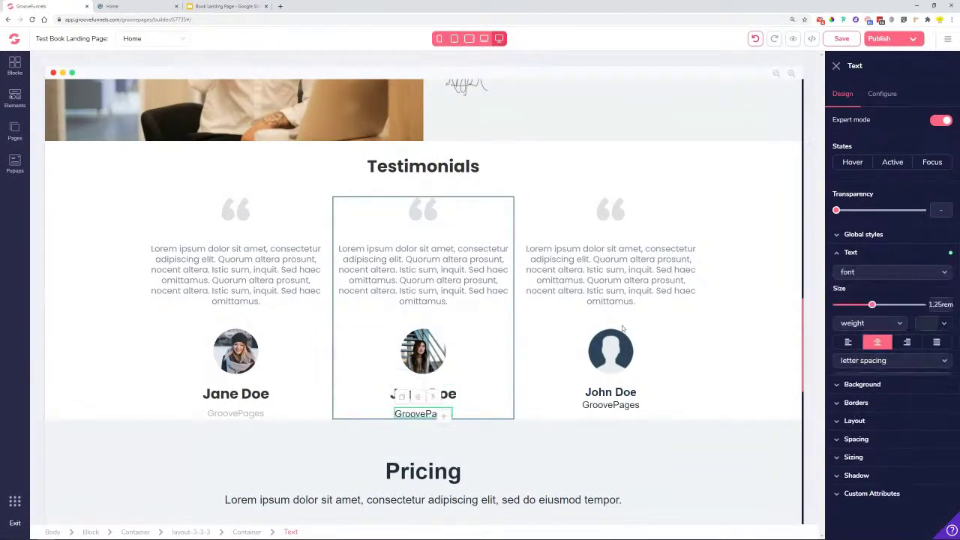
left_click(874, 239)
left_click(919, 255)
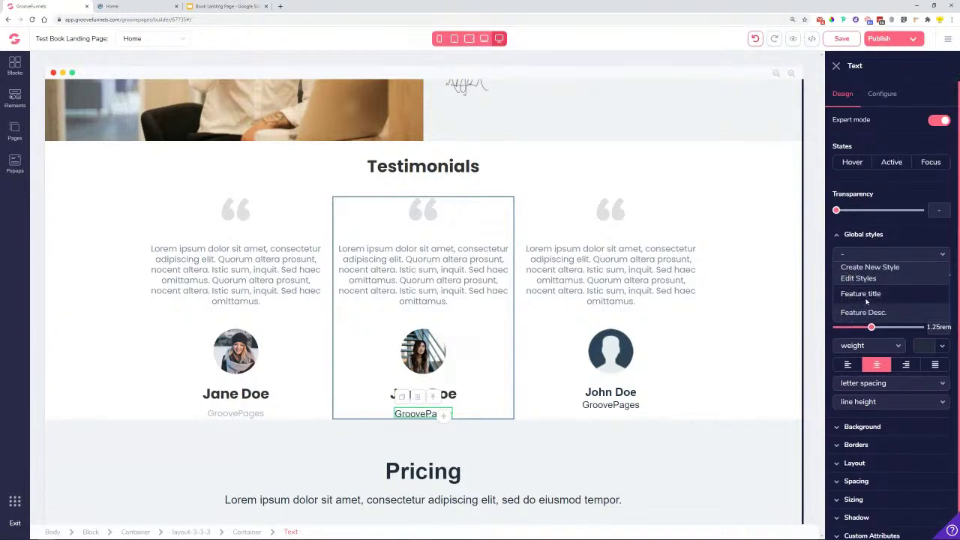
left_click(886, 289)
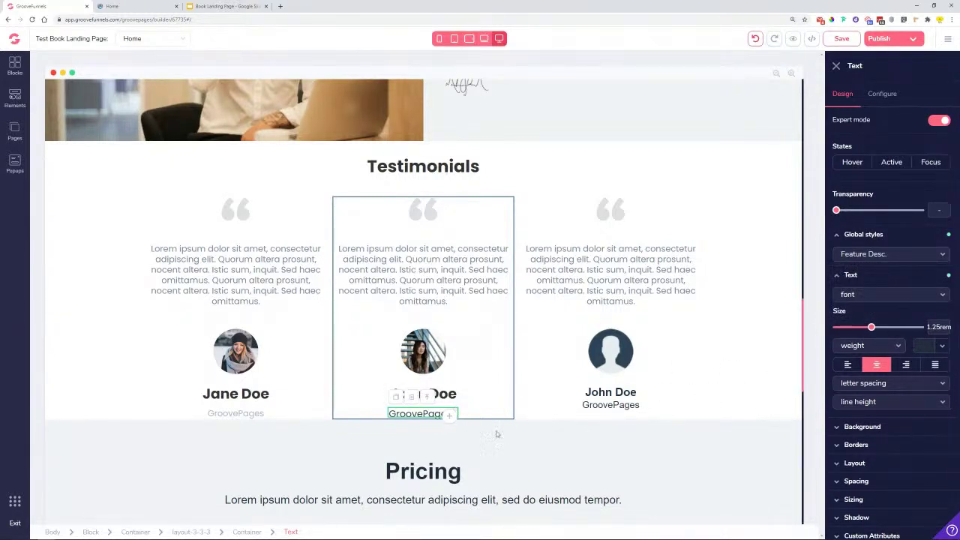
left_click(416, 395)
left_click(412, 414)
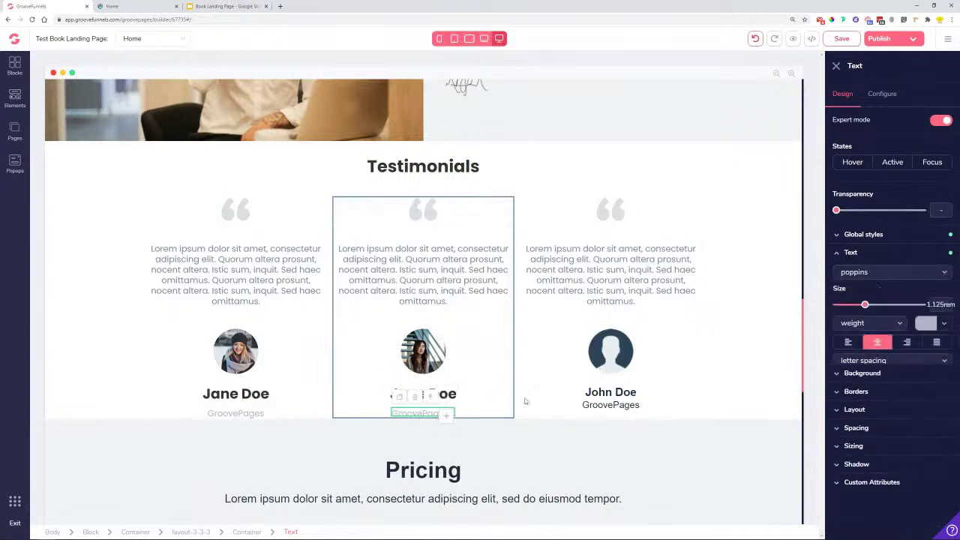
Apply the Feature title global style to the third testimonial's name.
left_click(600, 392)
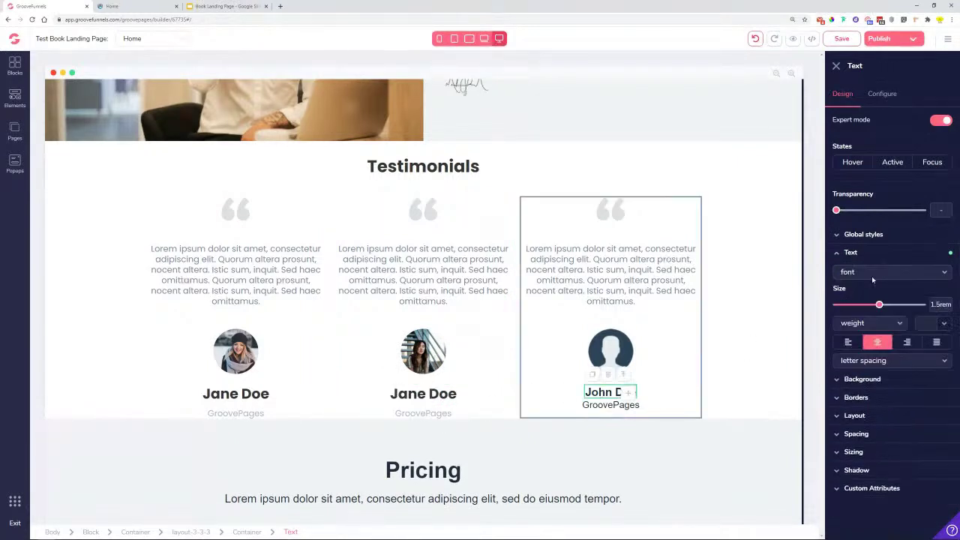
left_click(857, 235)
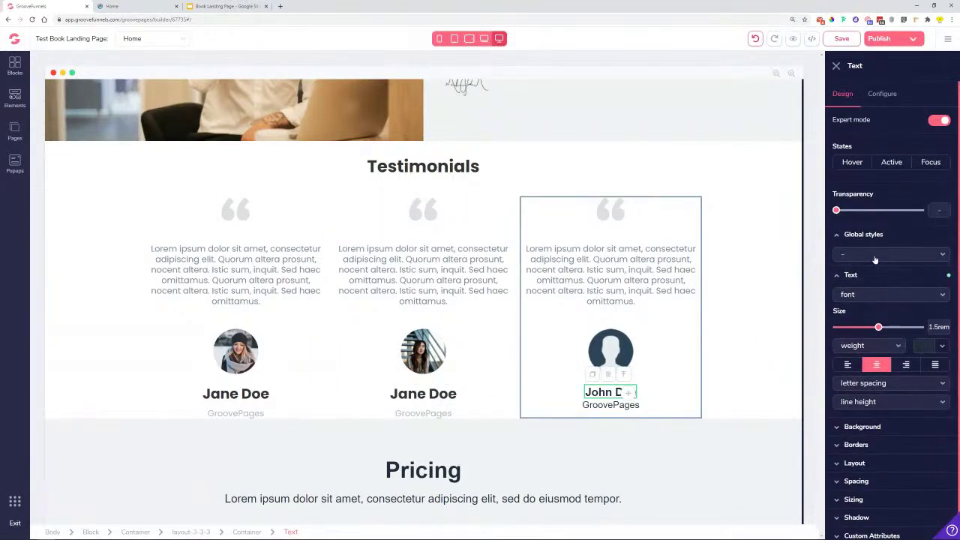
left_click(870, 254)
left_click(876, 293)
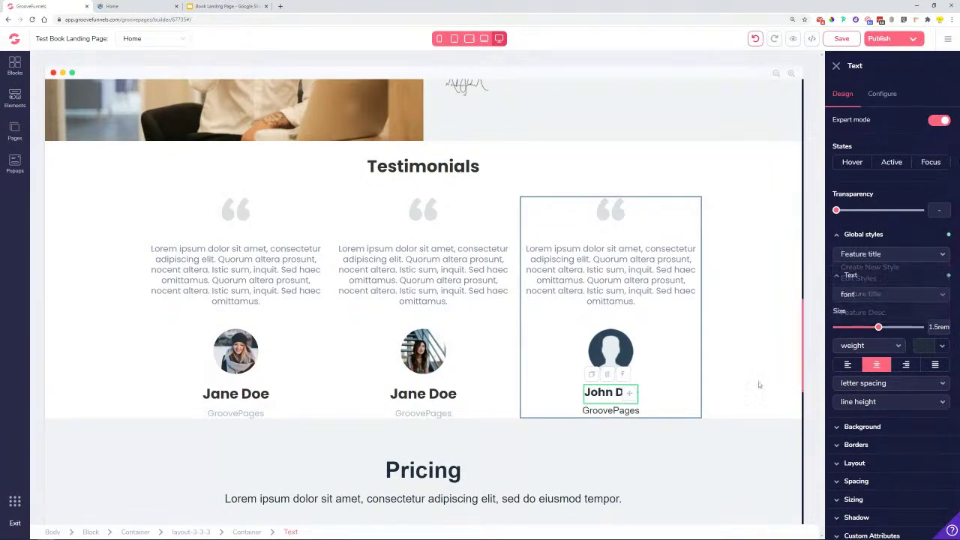
left_click(596, 410)
left_click(600, 402)
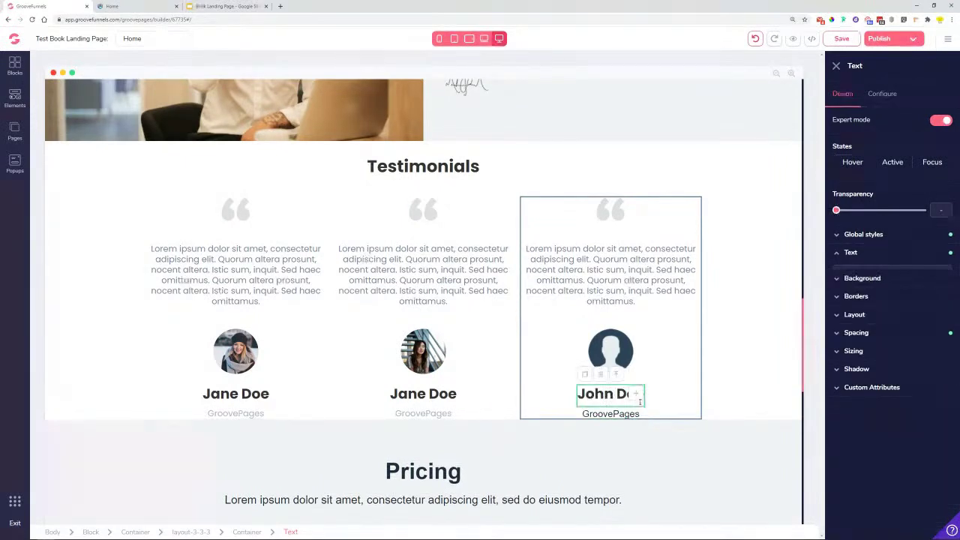
Replace the third testimonial's placeholder avatar with the library photo of the man in glasses against a grey background.
left_click(615, 360)
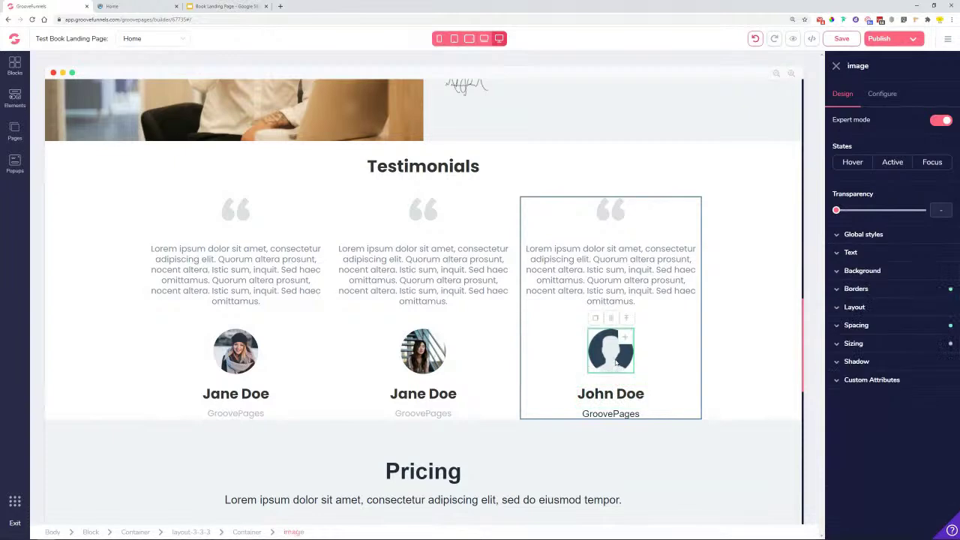
left_click(884, 96)
left_click(891, 174)
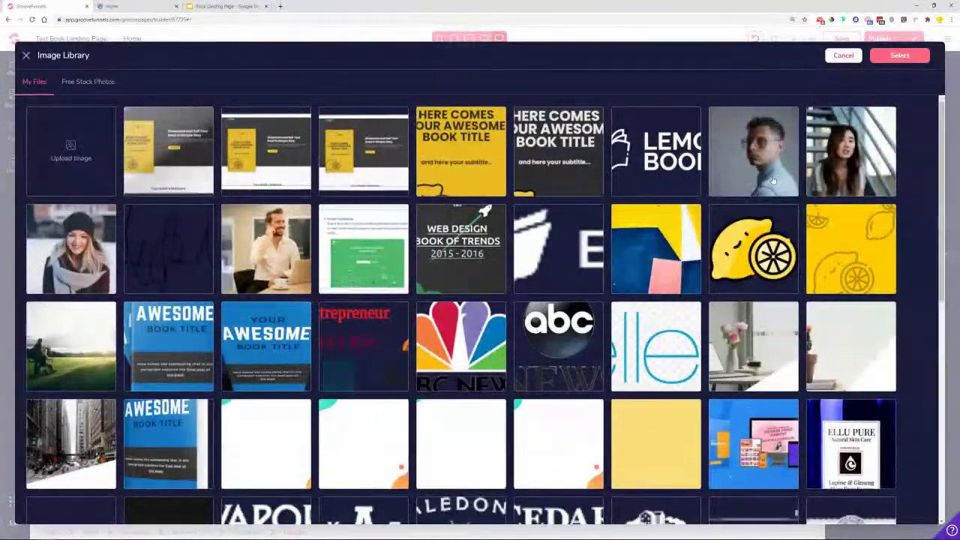
left_click(772, 180)
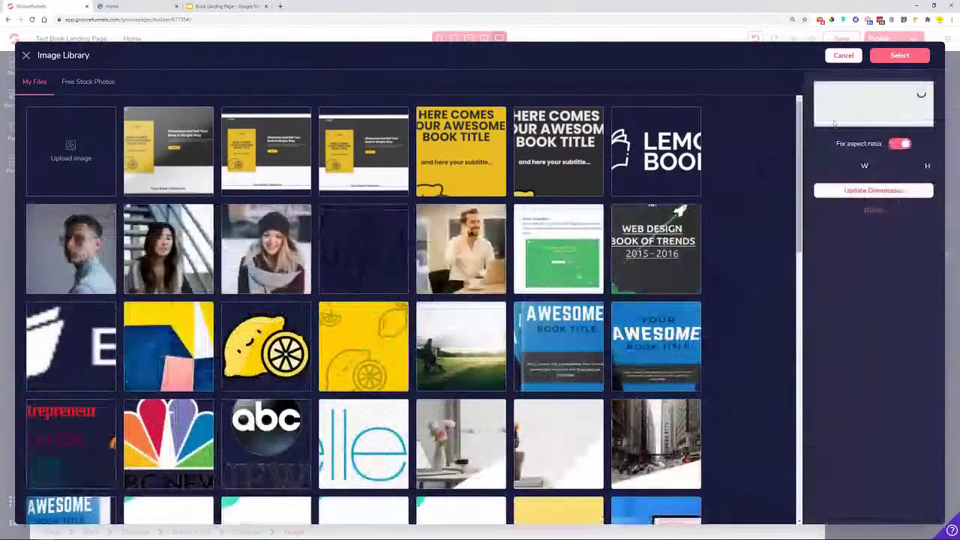
left_click(896, 57)
left_click(892, 289)
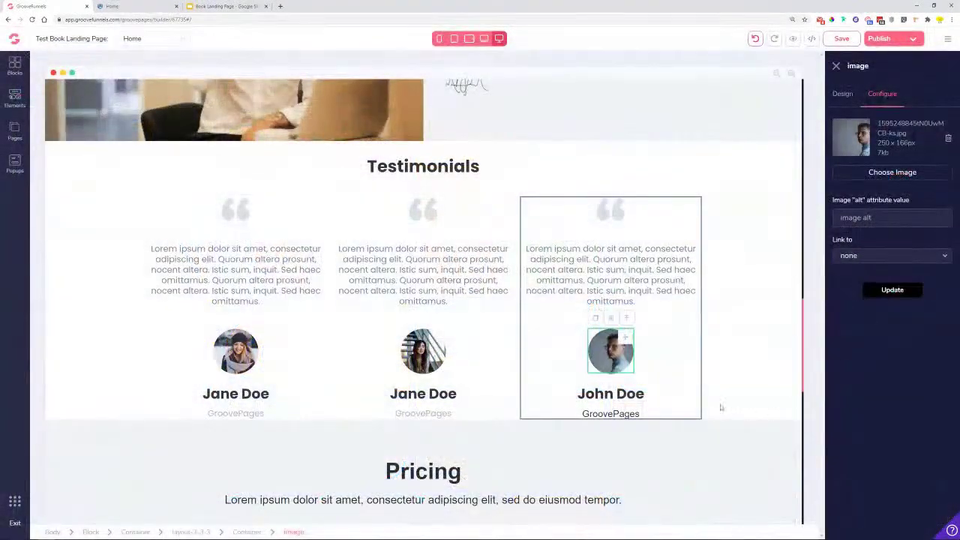
Apply the Feature Desc. global style to the GroovePages line under the third testimonial's name.
left_click(842, 94)
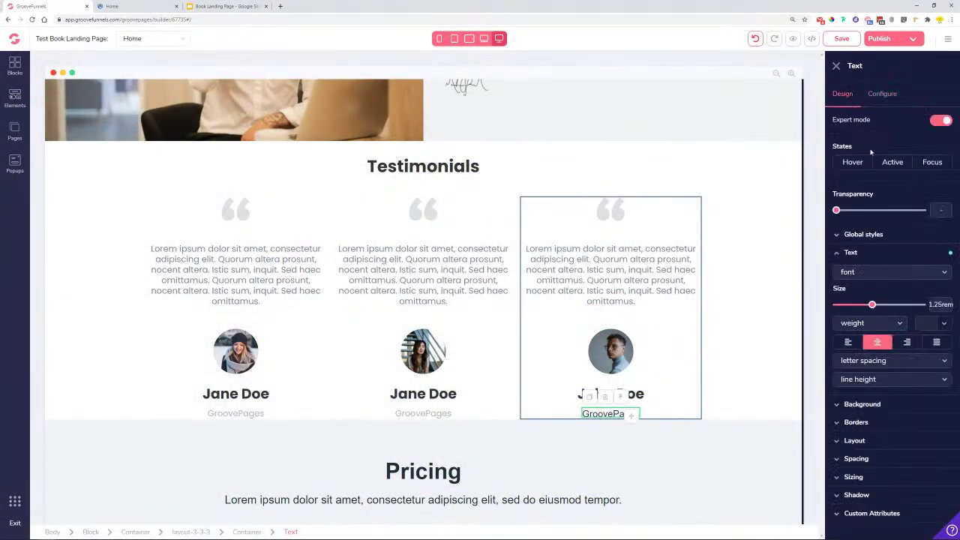
left_click(866, 233)
left_click(877, 254)
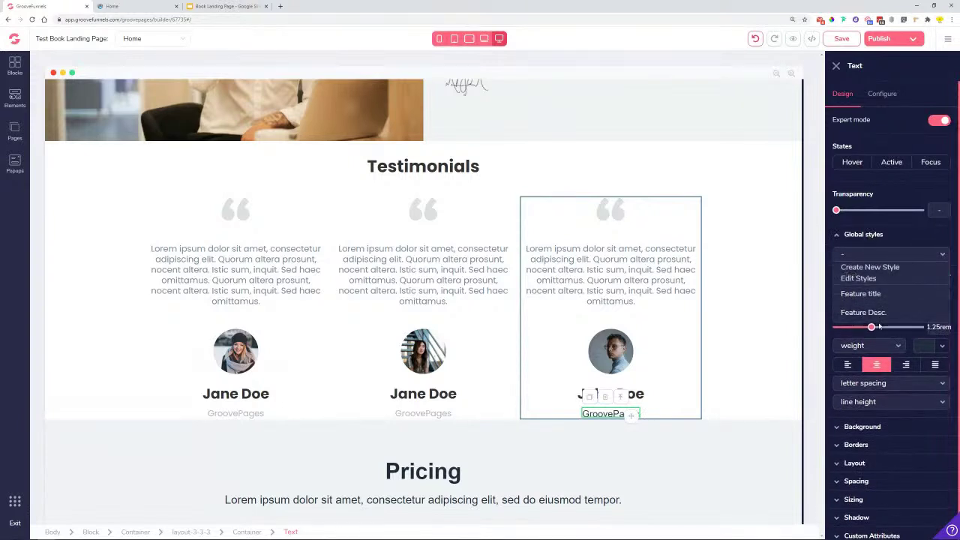
left_click(880, 312)
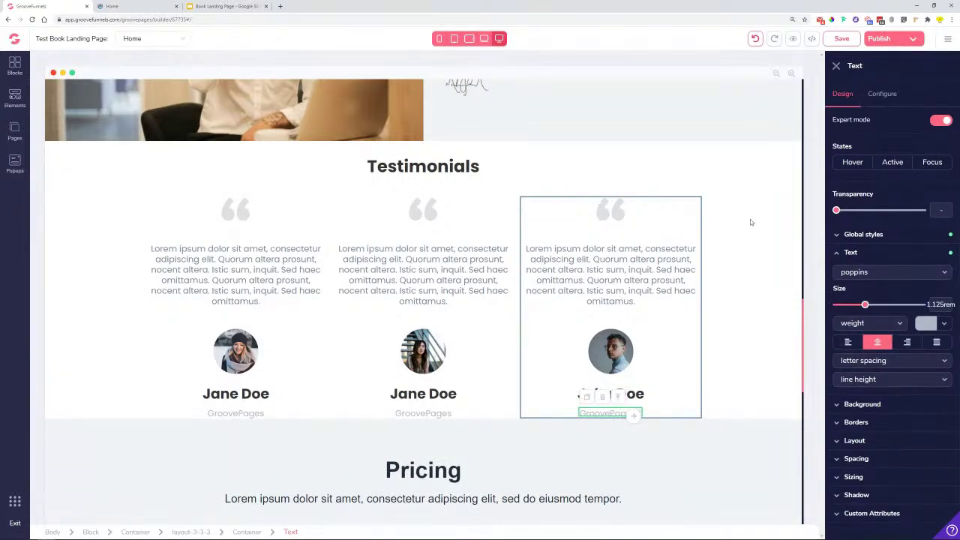
Select the Pricing heading, then examine the heading, subtitle and cards of the Pricing section in the finished page preview.
scroll(750, 222, "down", 4)
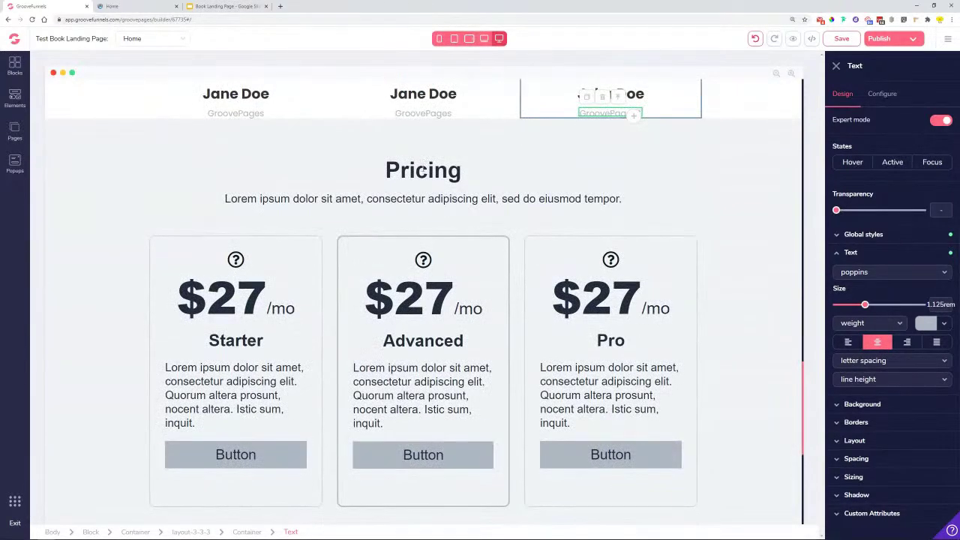
left_click(423, 171)
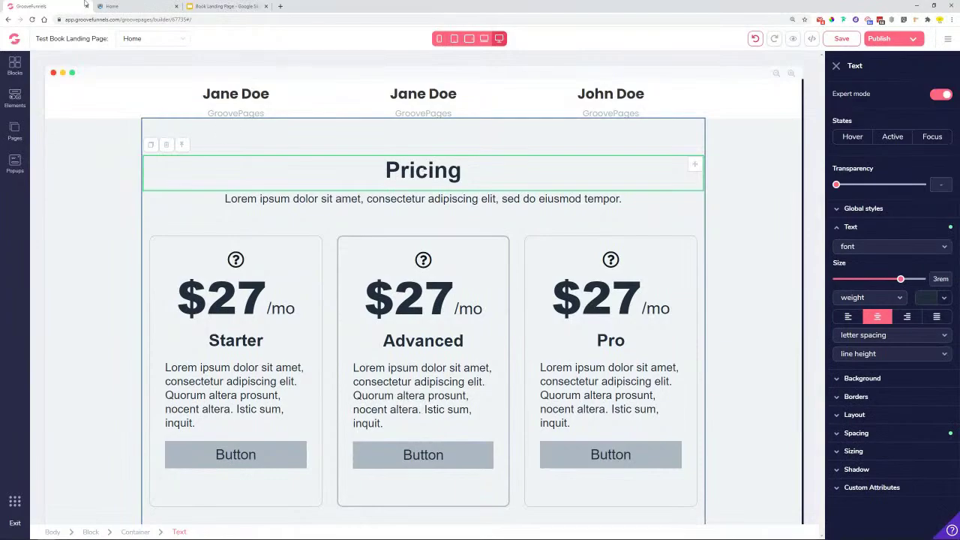
left_click(135, 6)
scroll(156, 171, "down", 5)
scroll(156, 171, "down", 20)
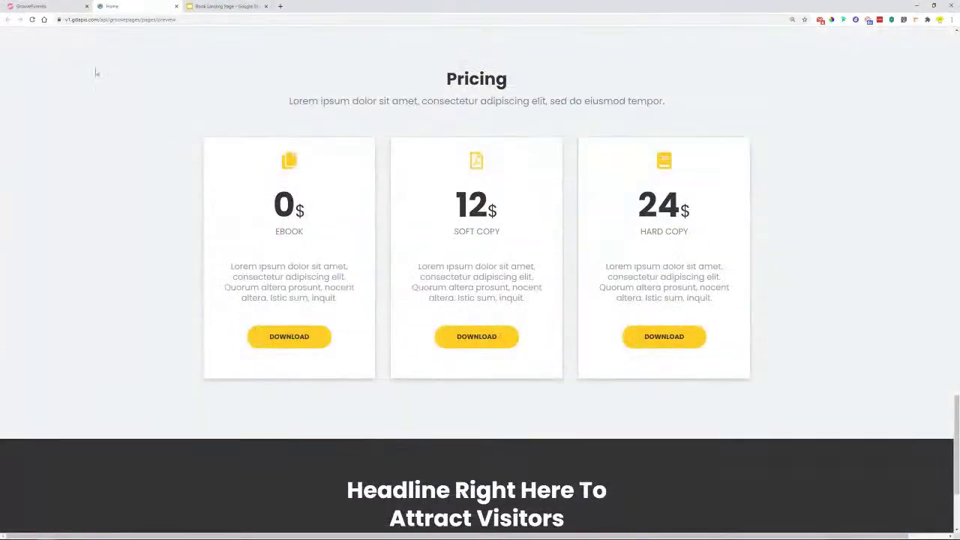
scroll(66, 140, "up", 1)
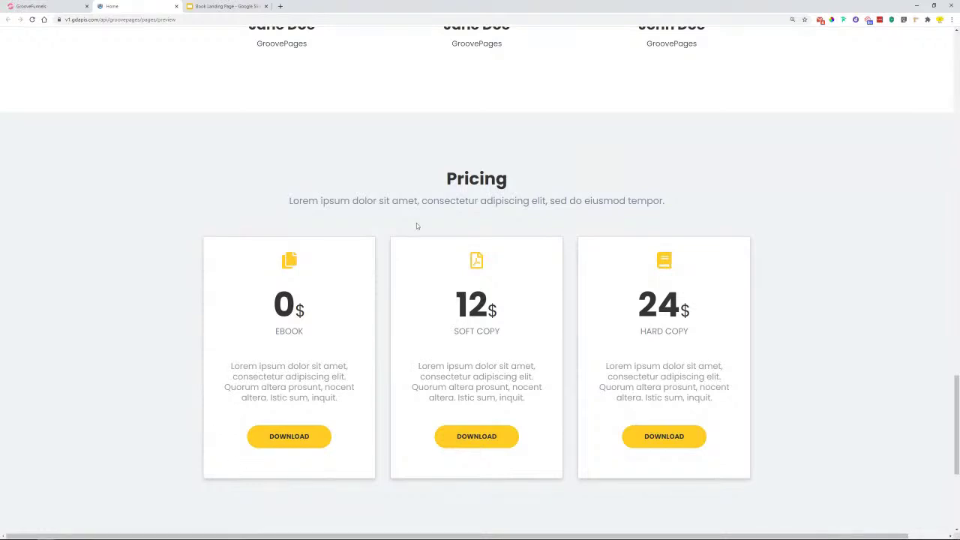
left_click_drag(445, 183, 509, 180)
left_click(306, 201)
left_click_drag(284, 203, 663, 207)
right_click(662, 209)
left_click(663, 210)
Return to the page builder, apply the Feature title global style to the Pricing heading and slightly increase its text size.
left_click(30, 6)
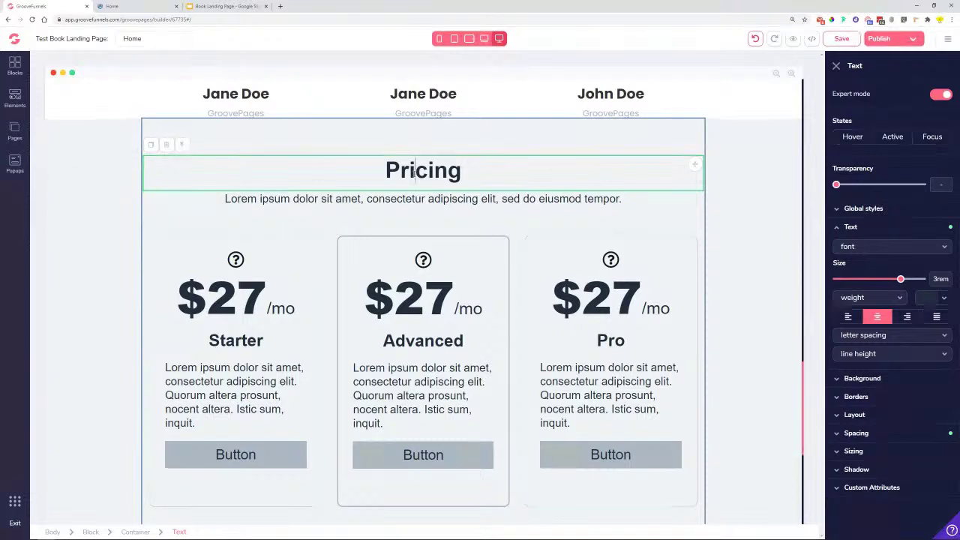
left_click(883, 208)
left_click(885, 228)
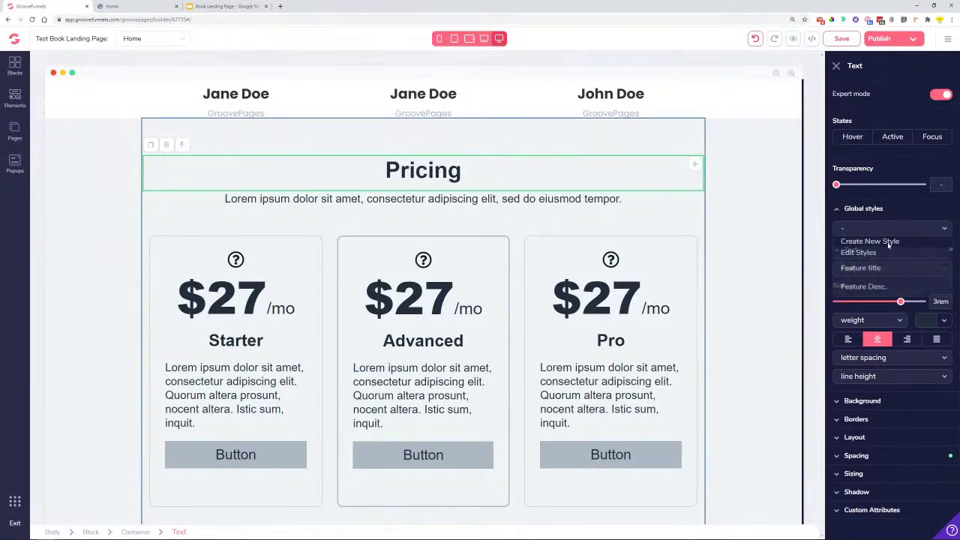
left_click(877, 268)
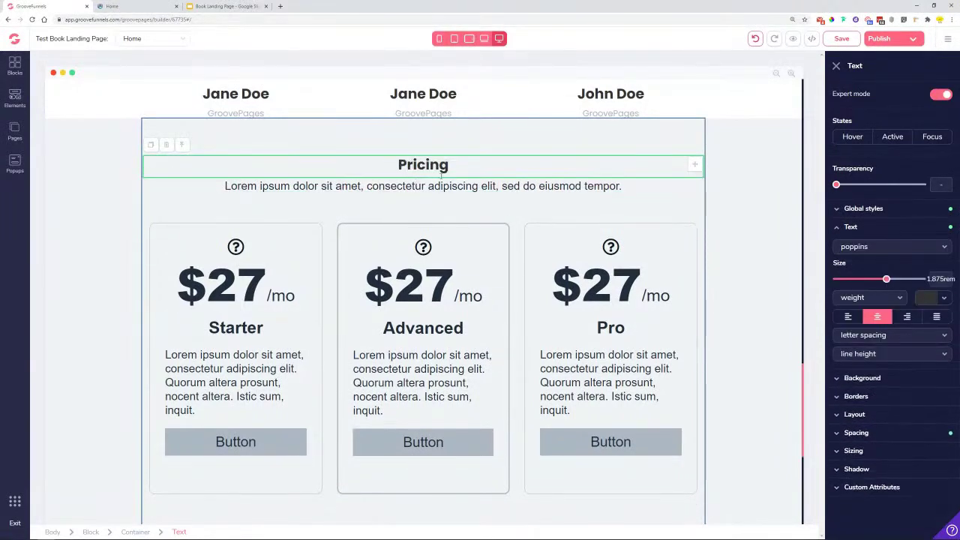
mouse_move(887, 280)
left_mouse_down()
mouse_move(899, 286)
mouse_move(890, 280)
left_mouse_up()
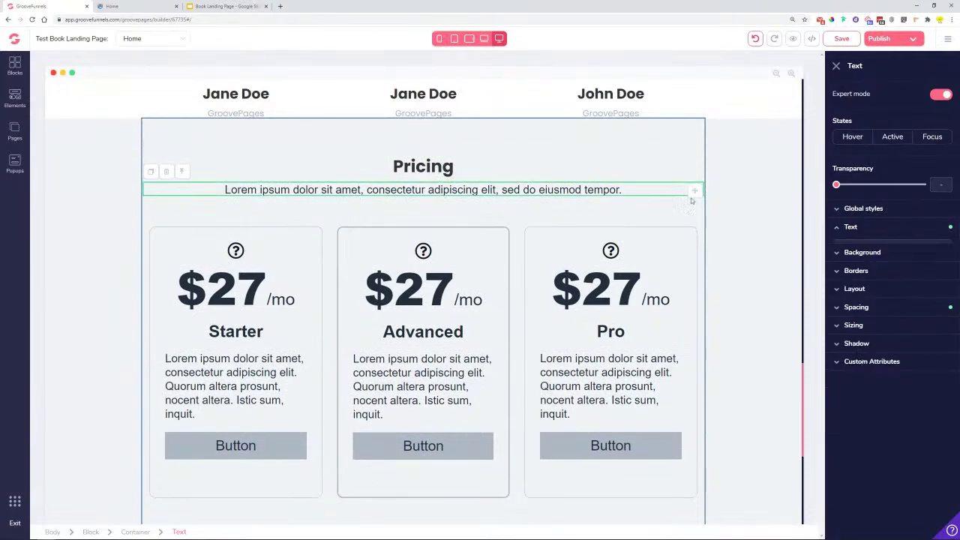
Apply the Feature Desc. global style to the Pricing subtitle and set its text colour to the darker grey #78889B.
left_click(876, 210)
left_click(882, 228)
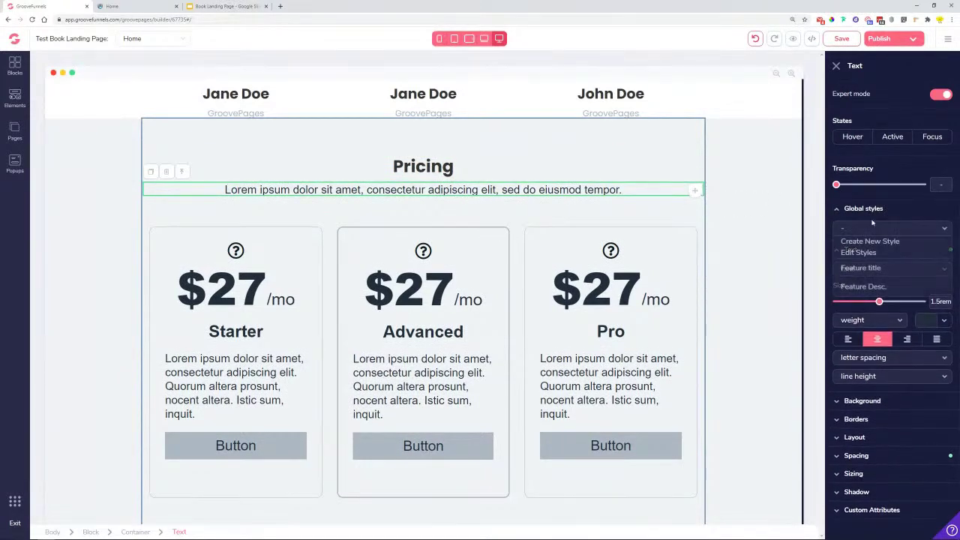
left_click(862, 286)
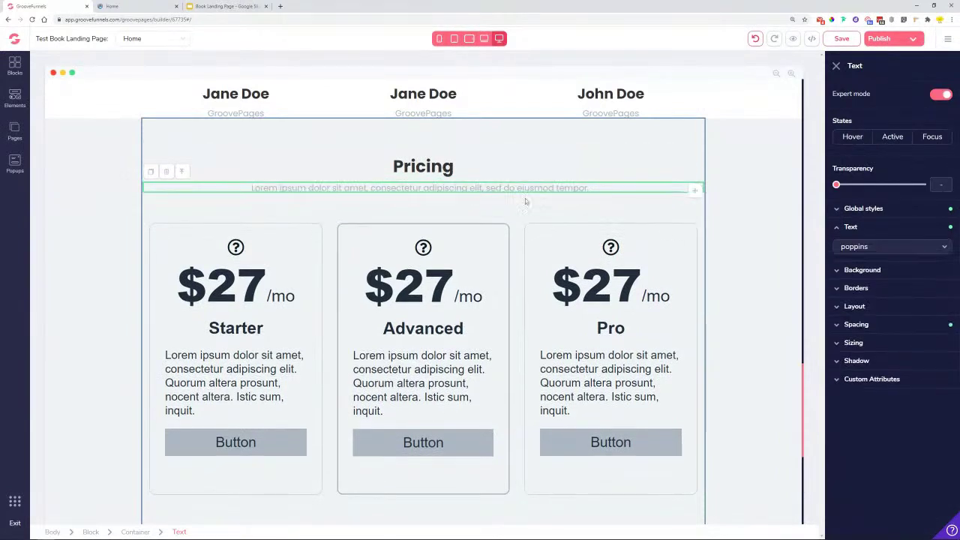
left_click(937, 300)
mouse_move(898, 357)
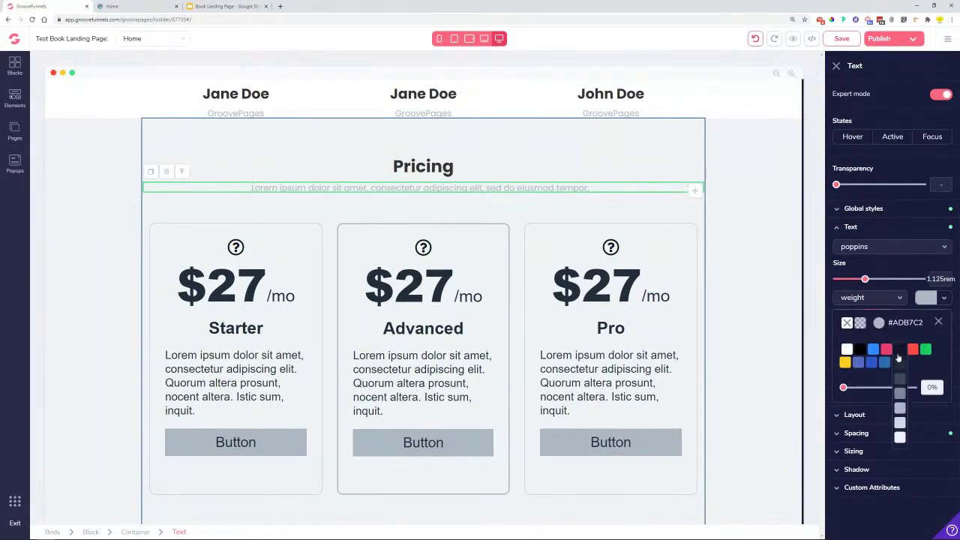
left_click(900, 393)
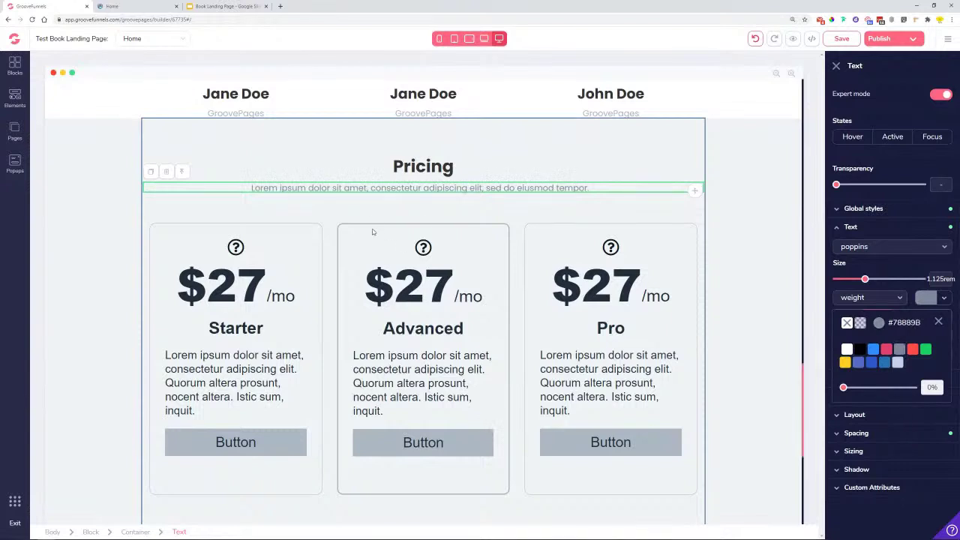
left_click(307, 211)
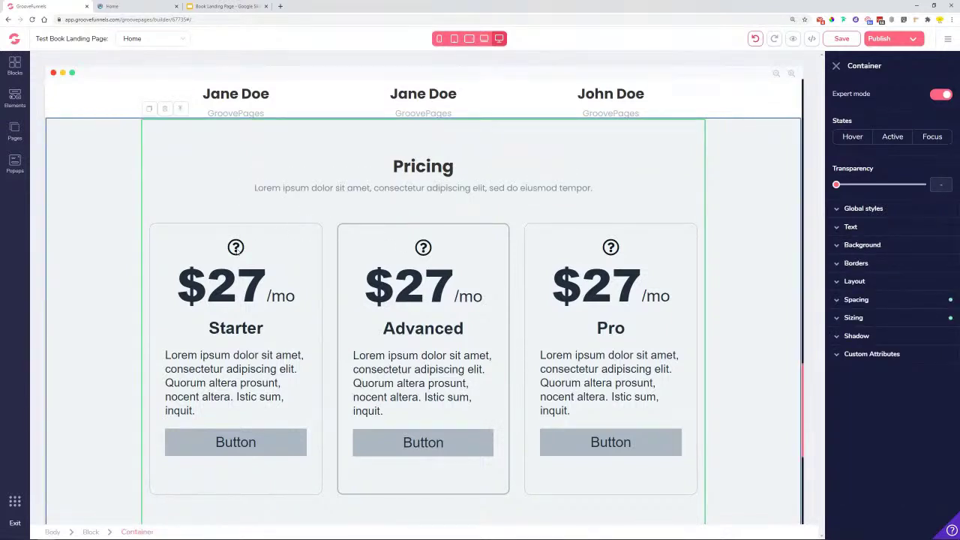
Set the background colour of the Starter pricing card to white, #FFFFFF.
left_click(294, 252)
left_click(882, 259)
left_click(881, 253)
left_click(880, 273)
left_click(935, 291)
left_click(839, 342)
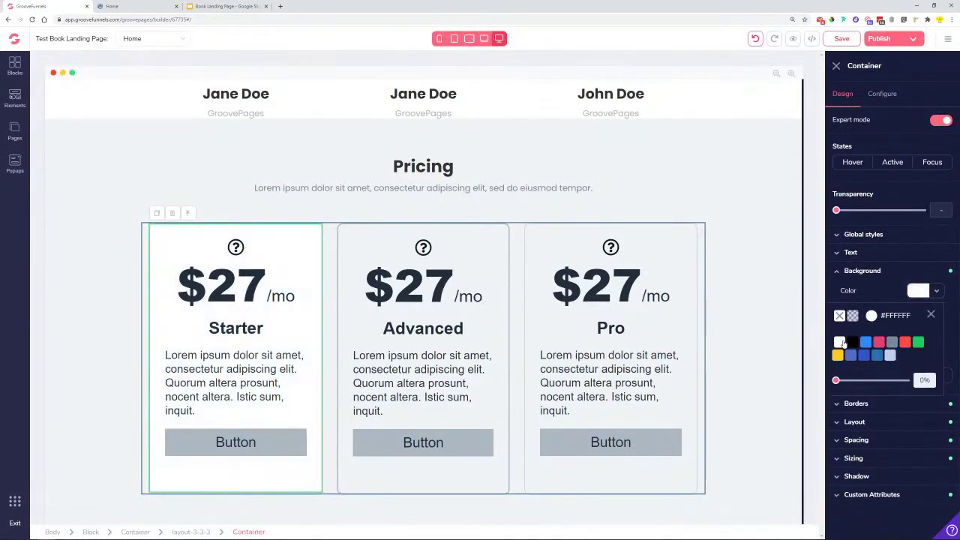
Give the Starter pricing card an md shadow.
left_click(930, 316)
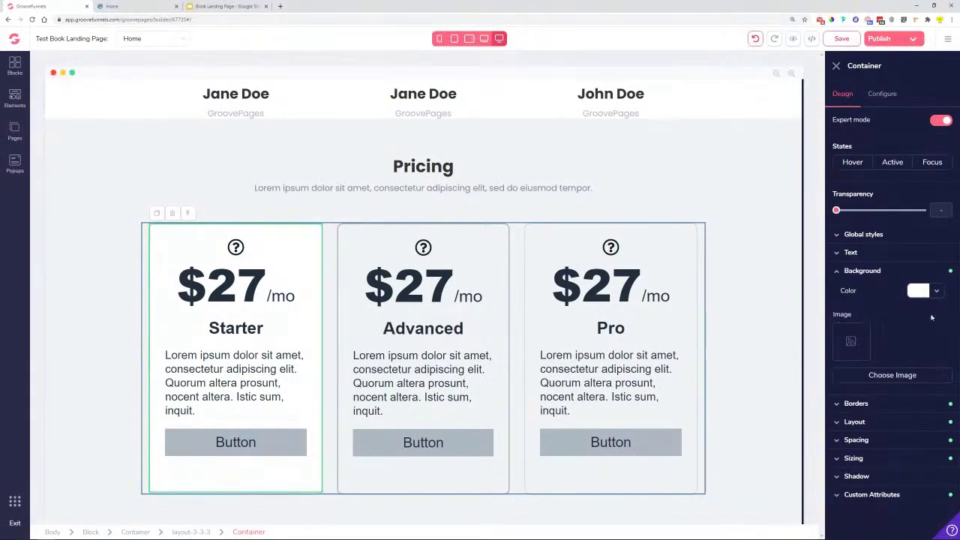
left_click(879, 478)
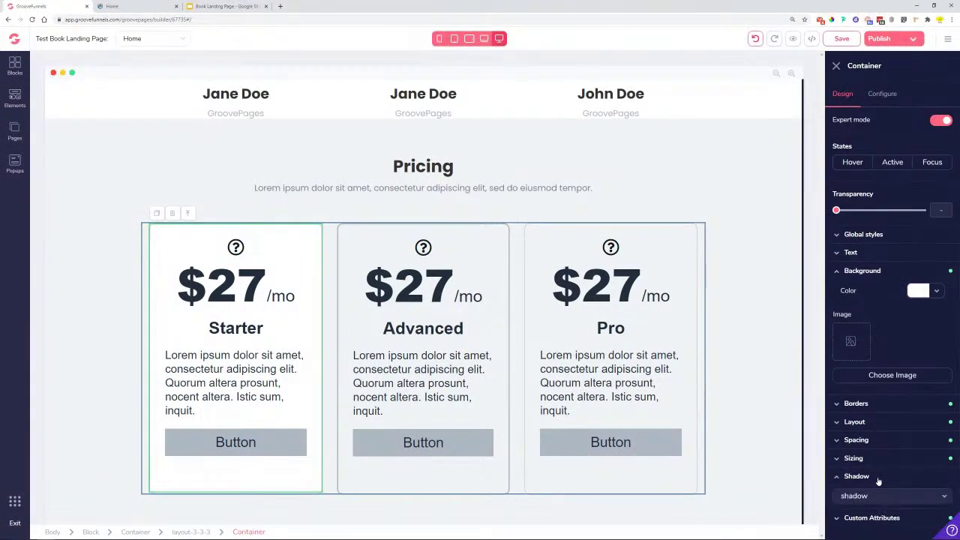
left_click(865, 493)
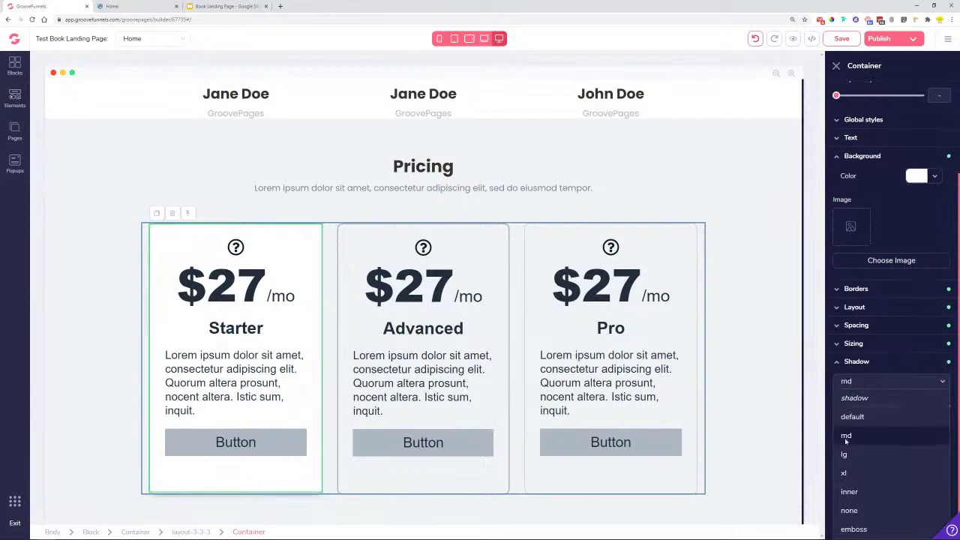
left_click(853, 435)
left_click(105, 393)
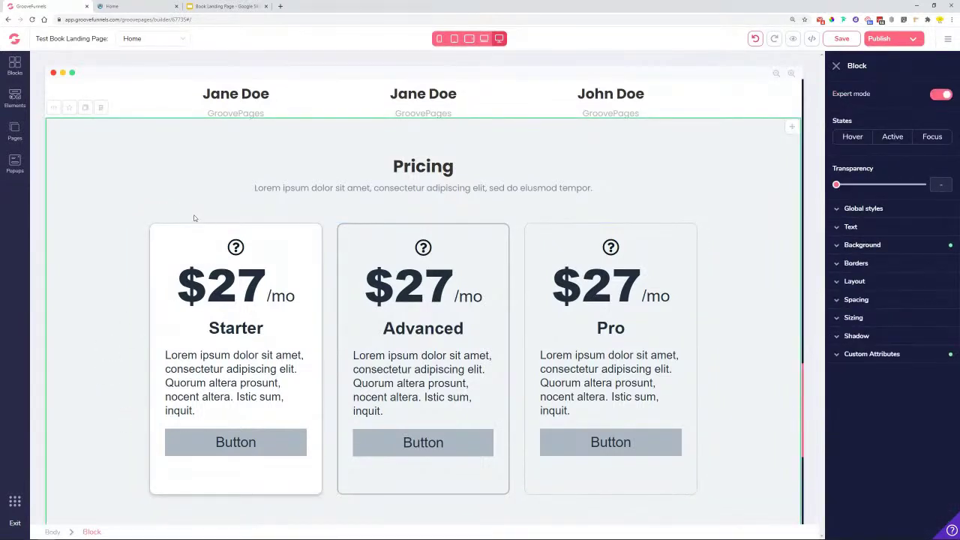
Set the border colour of the Starter pricing card to the light grey #D3D8DE.
left_click(306, 258)
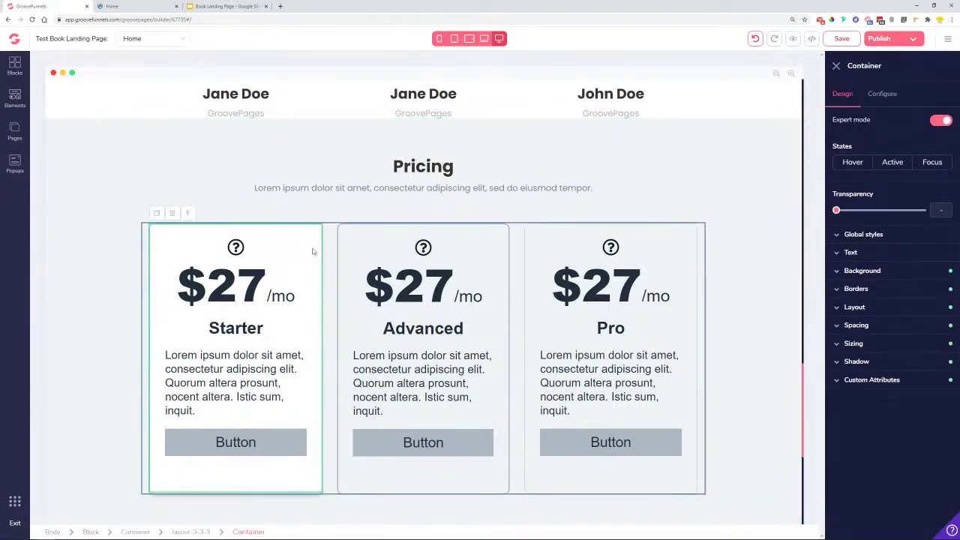
left_click(894, 288)
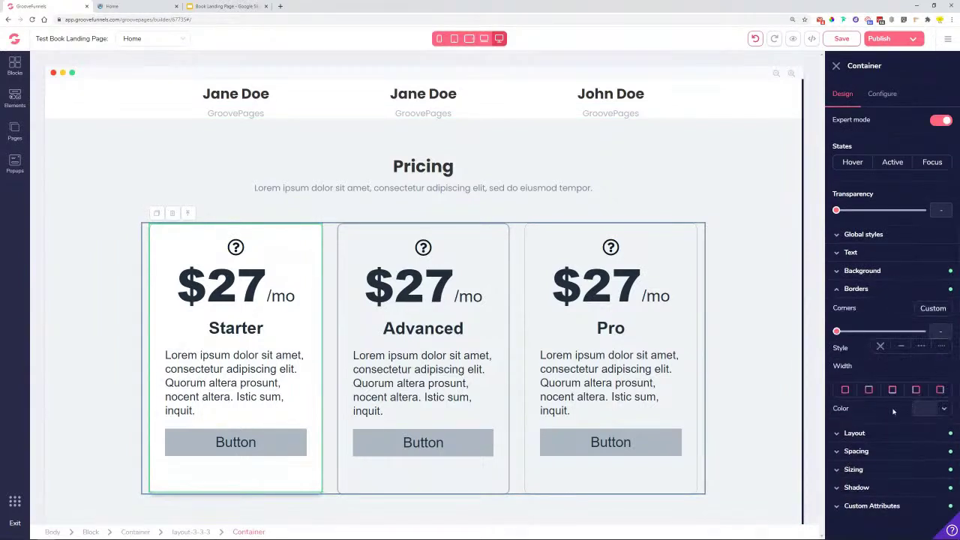
left_click(943, 410)
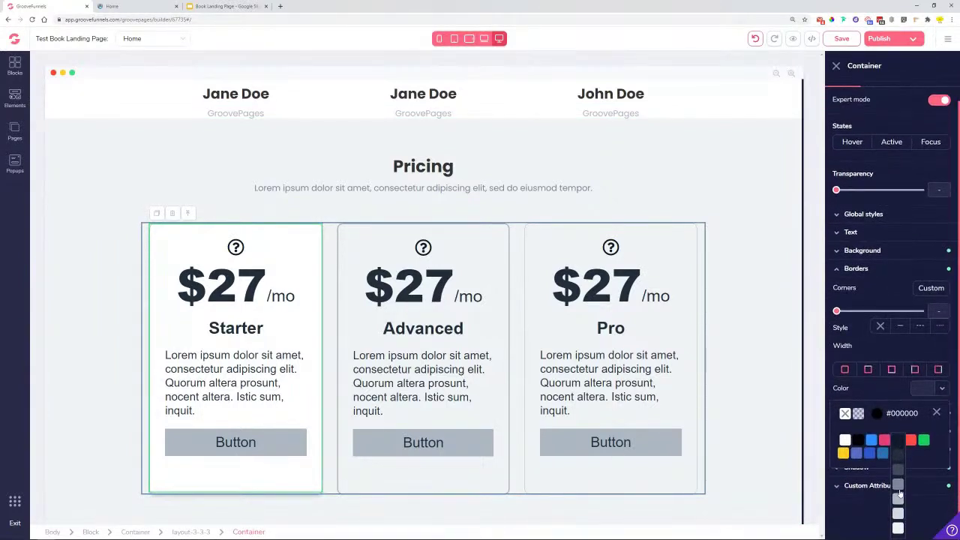
left_click(898, 514)
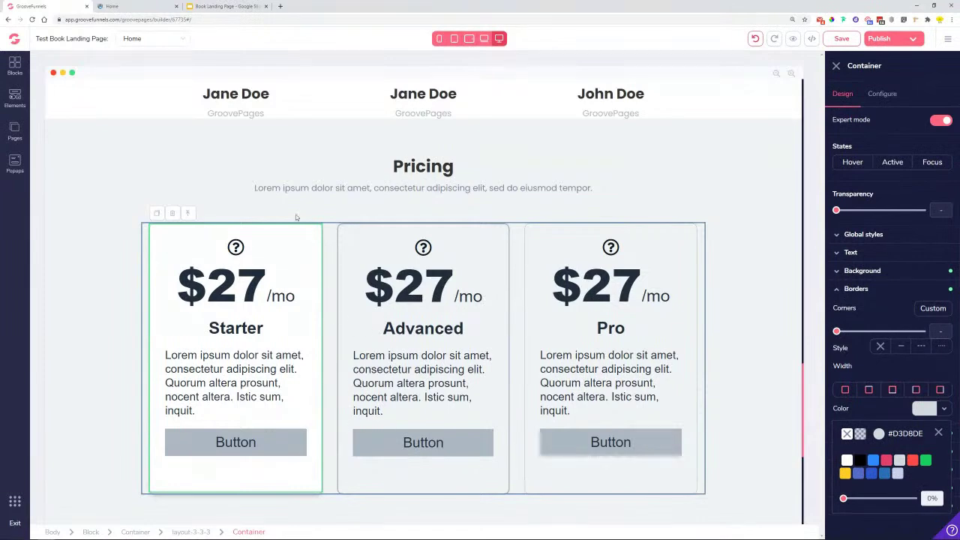
left_click(94, 182)
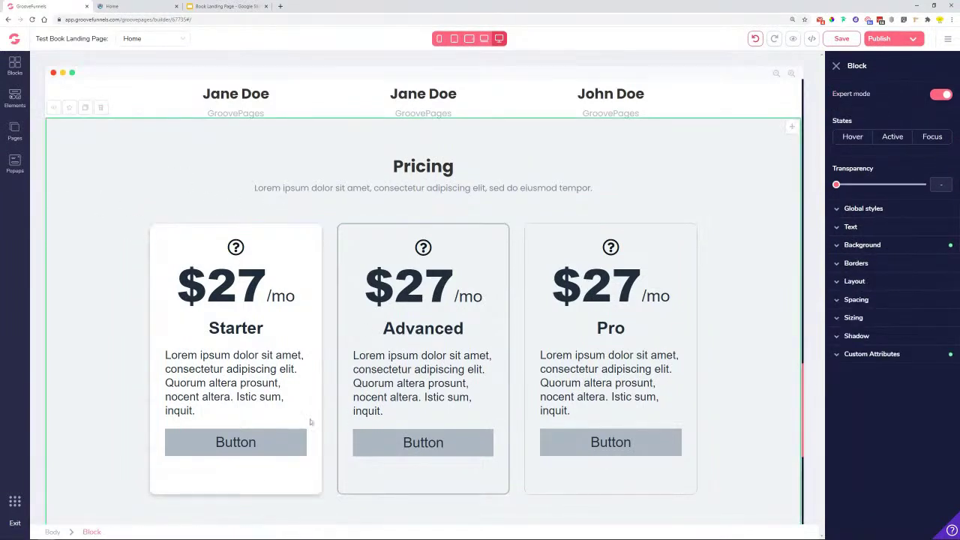
Compare the Starter card with the finished page preview, then set its corner radius to .125rem in the page builder.
left_click(166, 244)
left_click(130, 5)
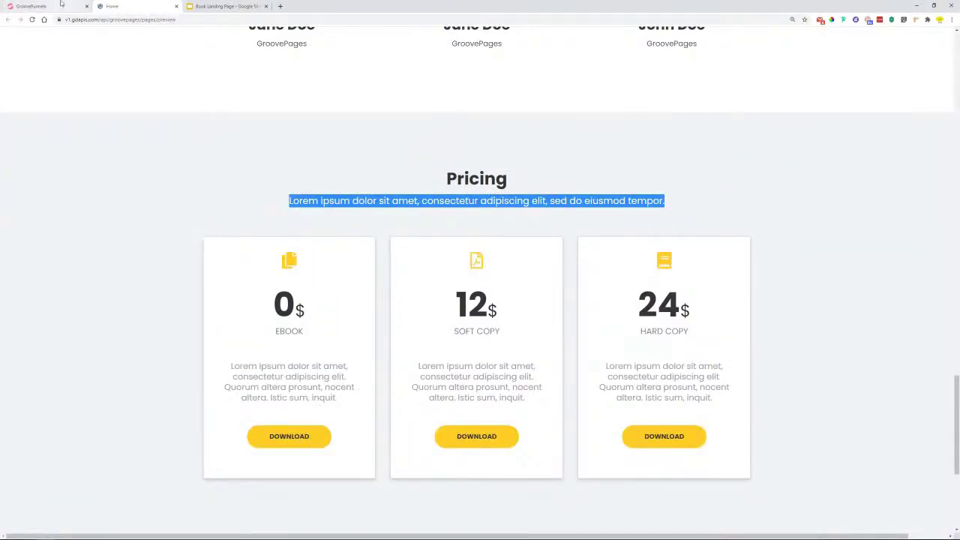
left_click(34, 6)
left_click(873, 292)
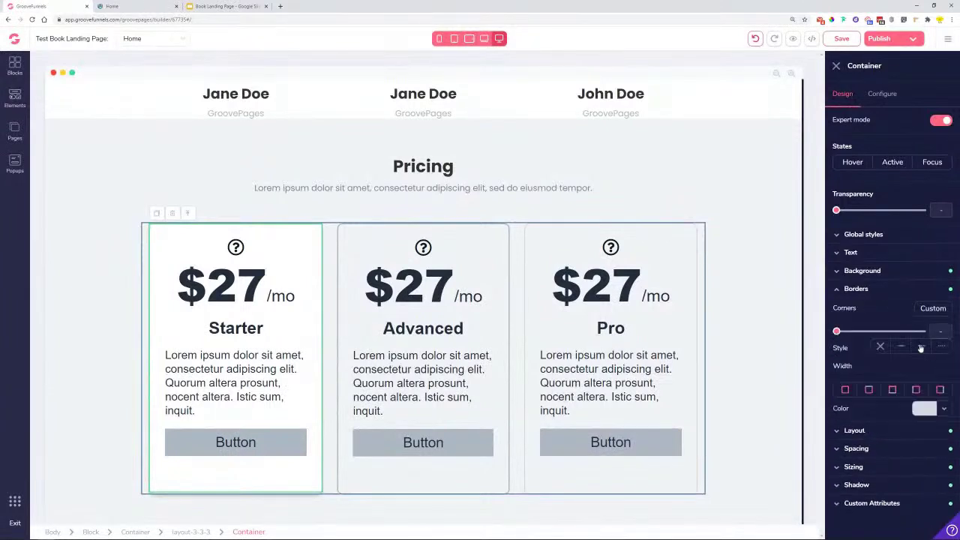
mouse_move(851, 335)
left_mouse_down()
mouse_move(866, 339)
mouse_move(840, 339)
mouse_move(853, 341)
left_mouse_up()
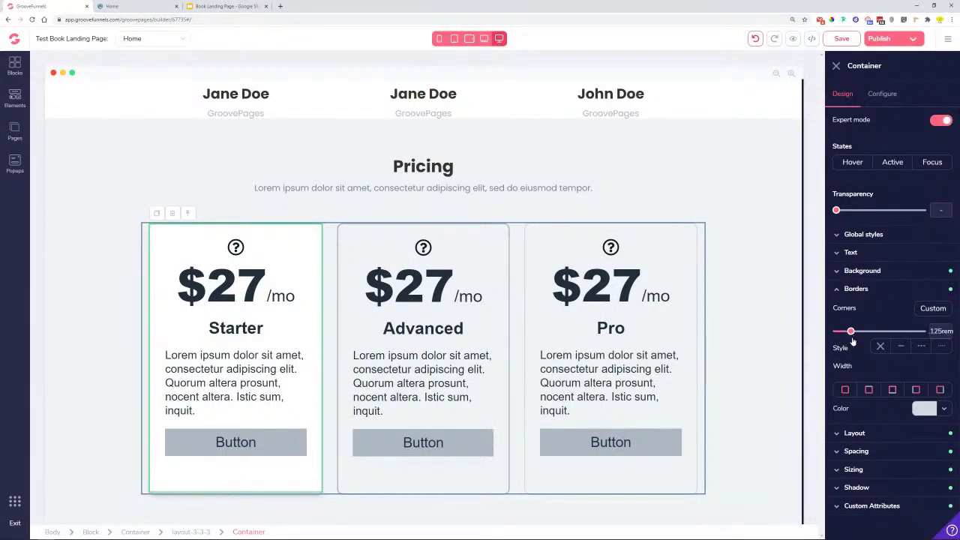
left_click(120, 286)
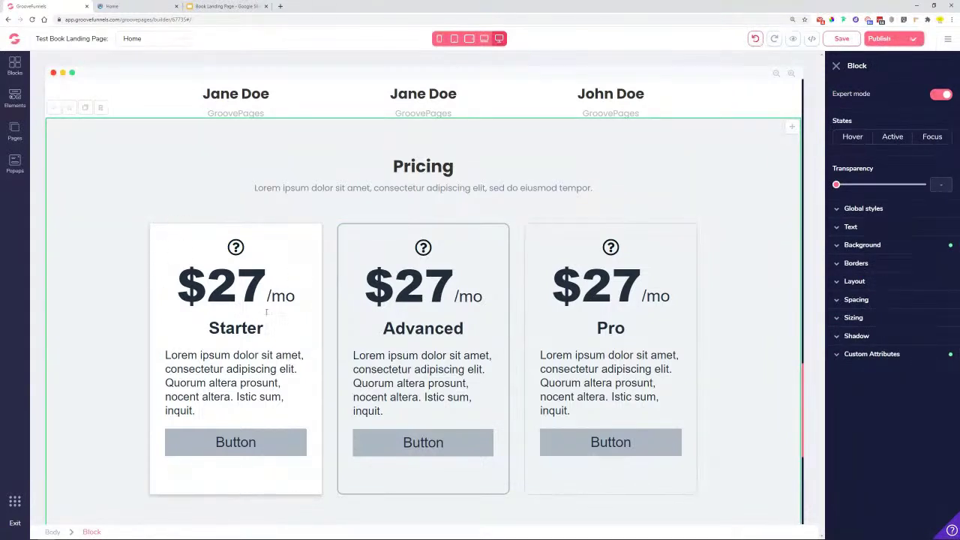
Save the Starter card's styling as a new global style named Pricing box.
left_click(296, 240)
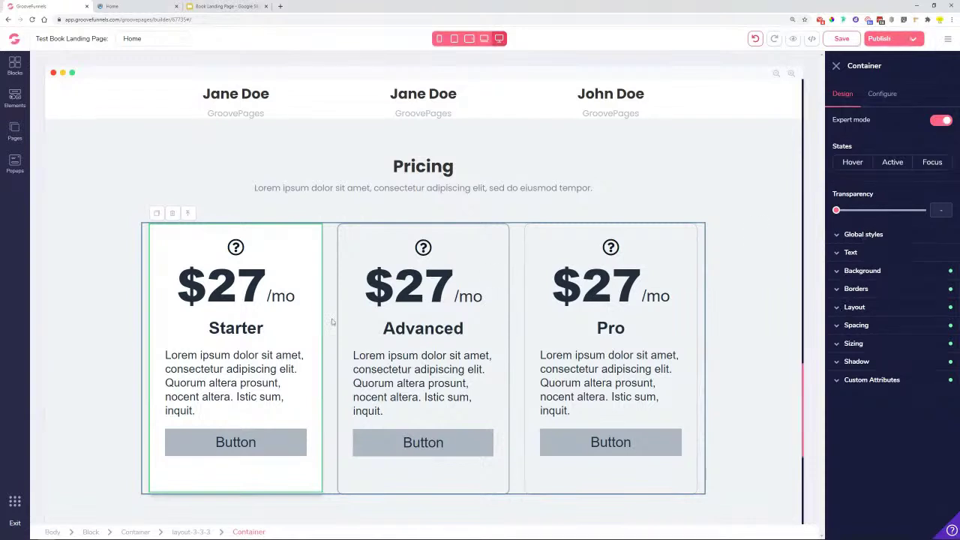
left_click(869, 234)
left_click(884, 255)
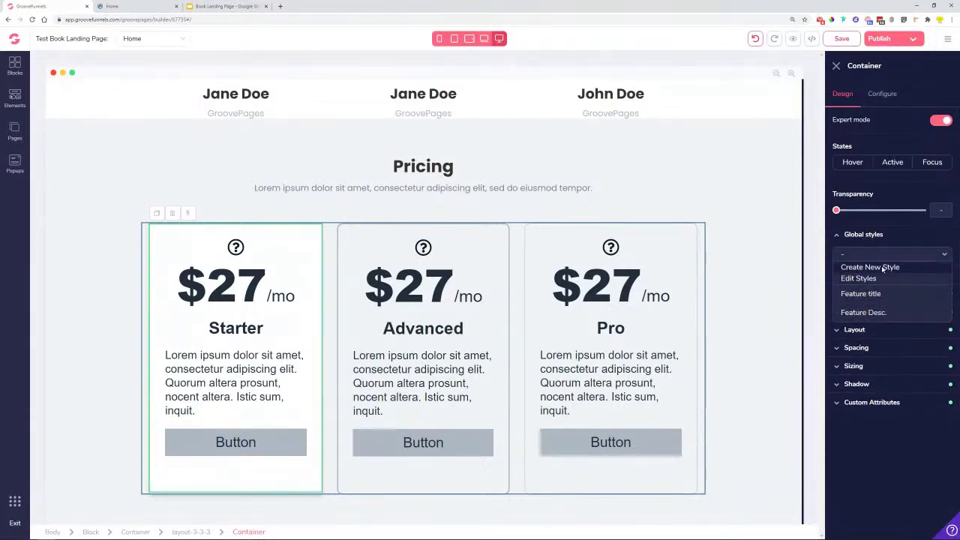
left_click(881, 267)
type("Pricing box")
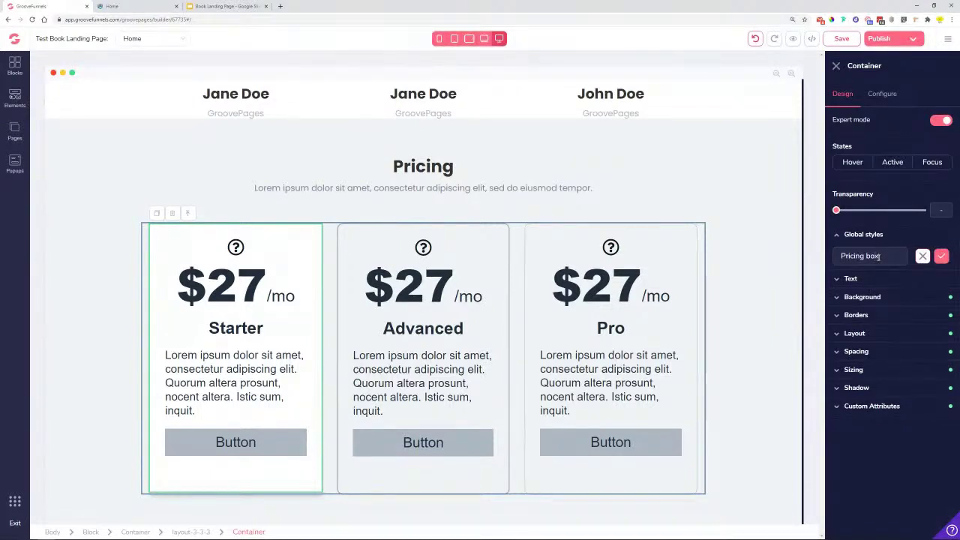
left_click(941, 256)
Apply the Pricing box global style to the Advanced pricing card.
left_click(495, 246)
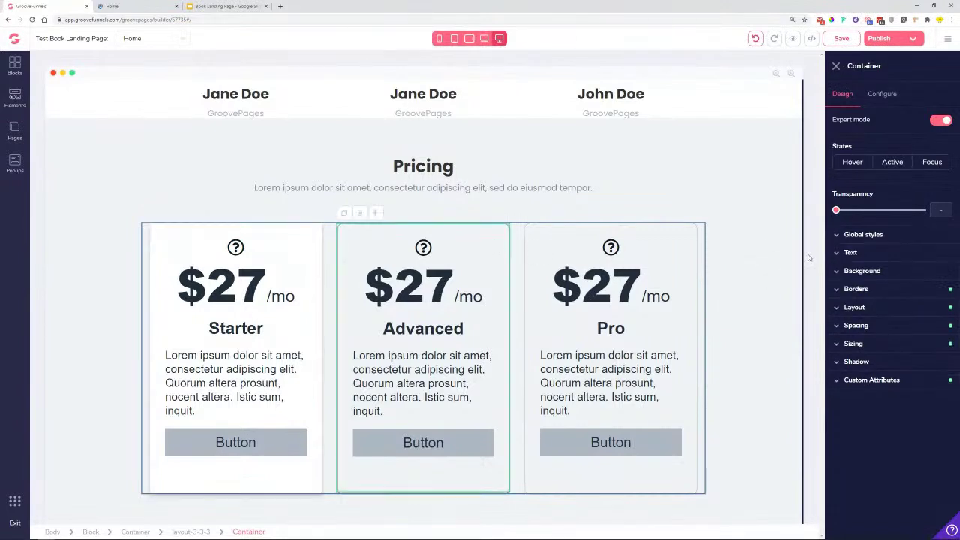
left_click(854, 234)
left_click(881, 255)
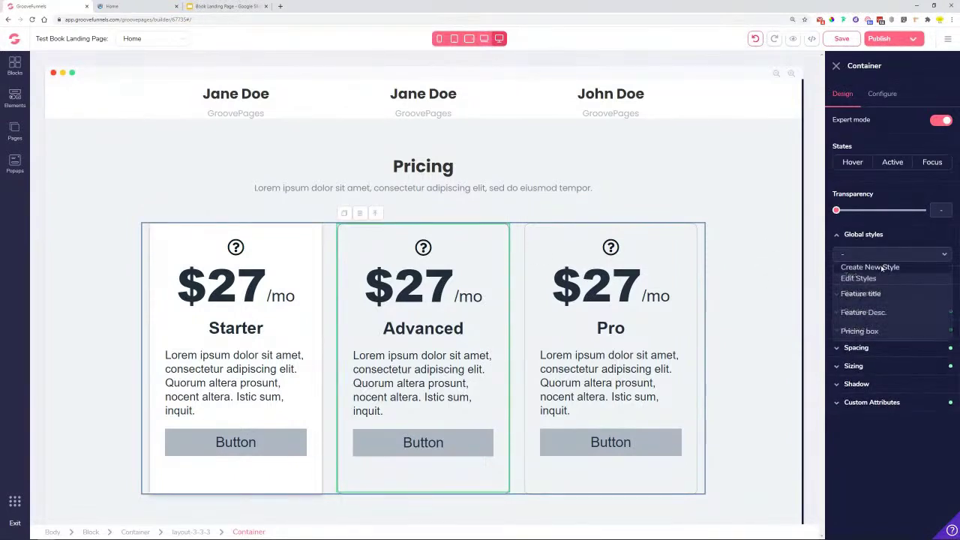
left_click(862, 331)
left_click(567, 250)
left_click(496, 248)
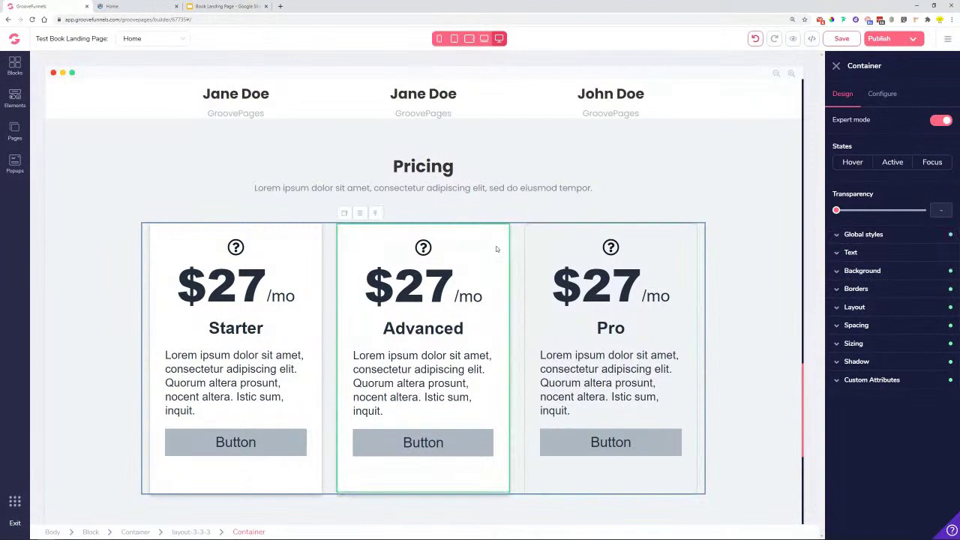
Apply the Pricing box global style to the Pro pricing card.
left_click(589, 251)
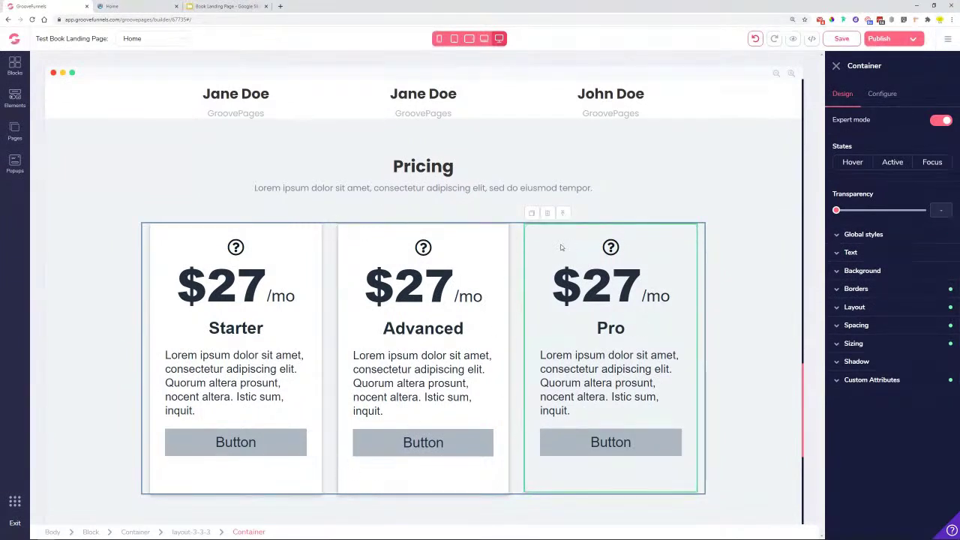
left_click(858, 234)
left_click(870, 254)
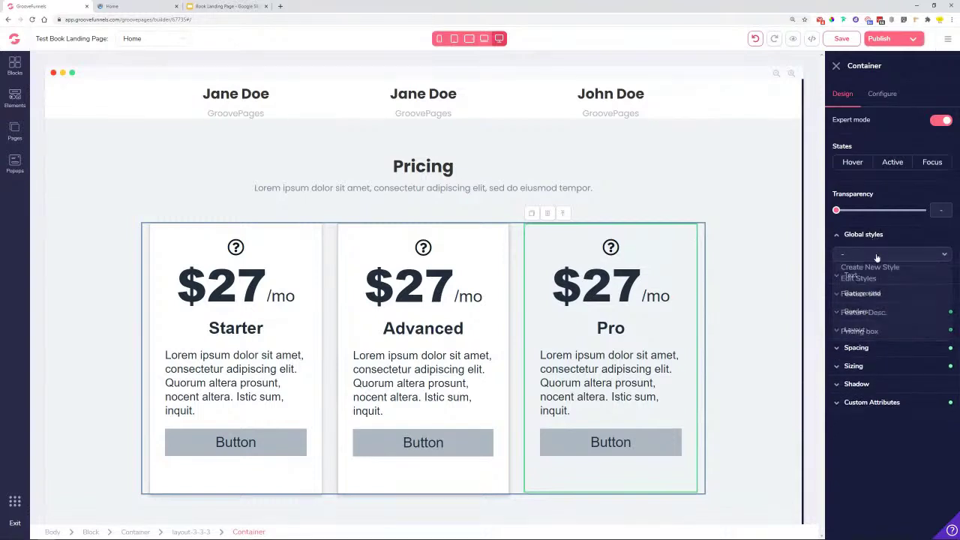
left_click(859, 331)
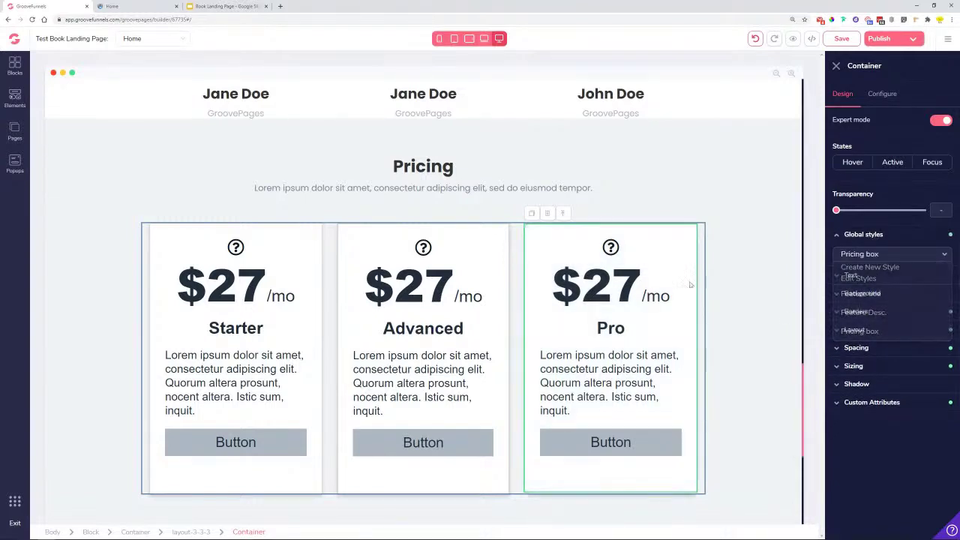
left_click(462, 247)
left_click(548, 241)
left_click(483, 251)
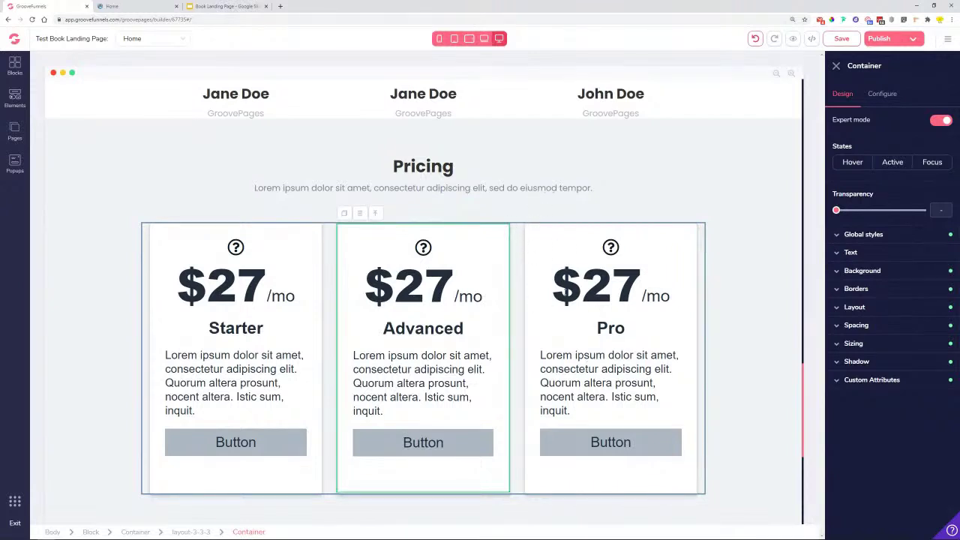
Check the card icons in the finished page preview, then search the Starter card's icon choices in the page builder for "doc" and "pape".
left_click(110, 5)
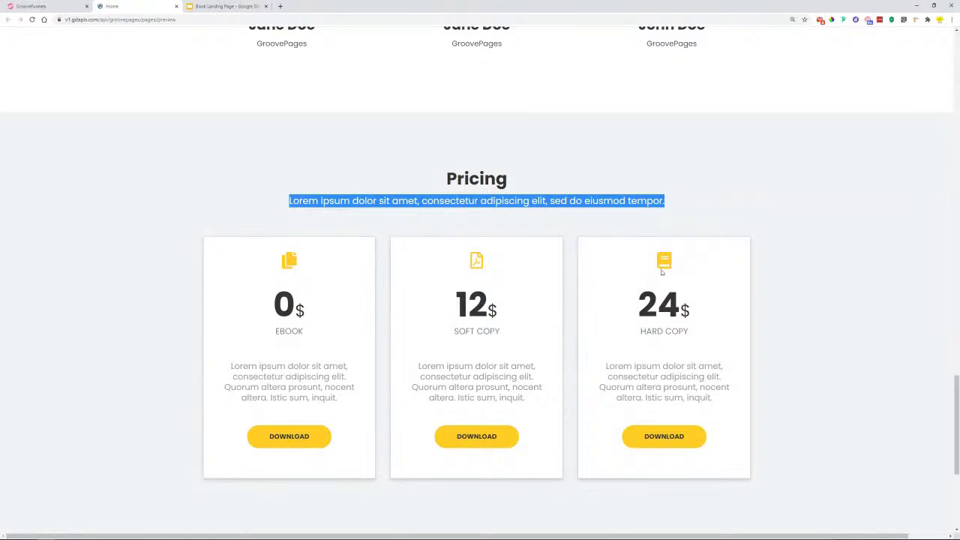
left_click(29, 6)
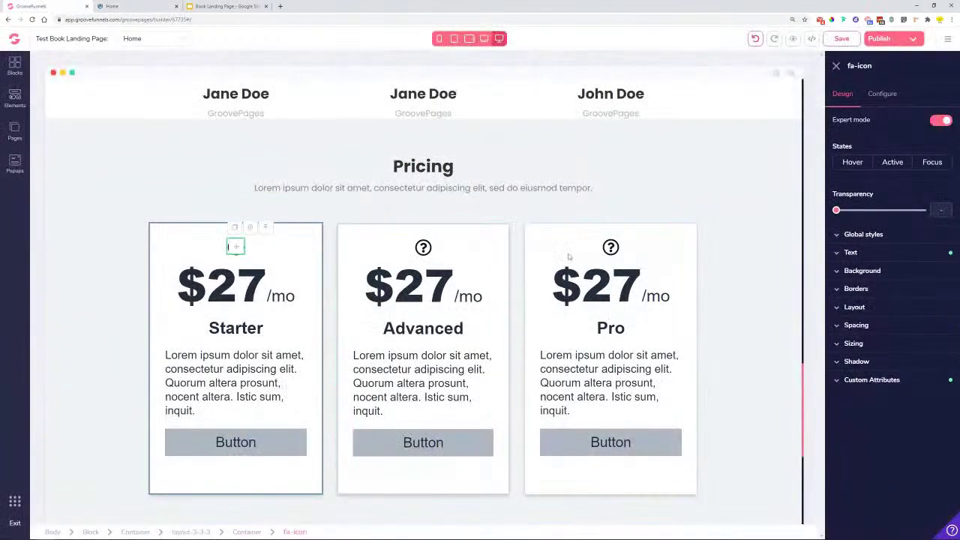
left_click(882, 94)
triple_click(910, 142)
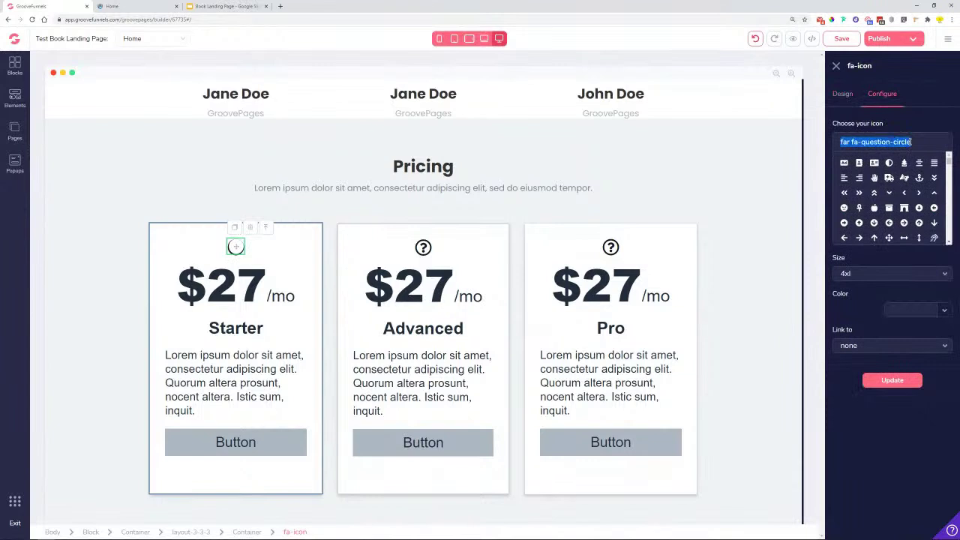
type("d")
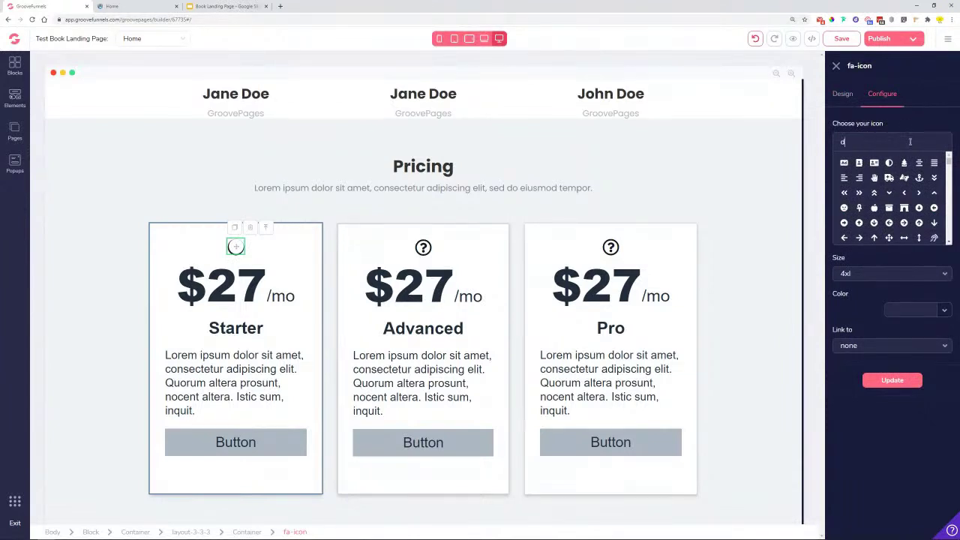
type("oc")
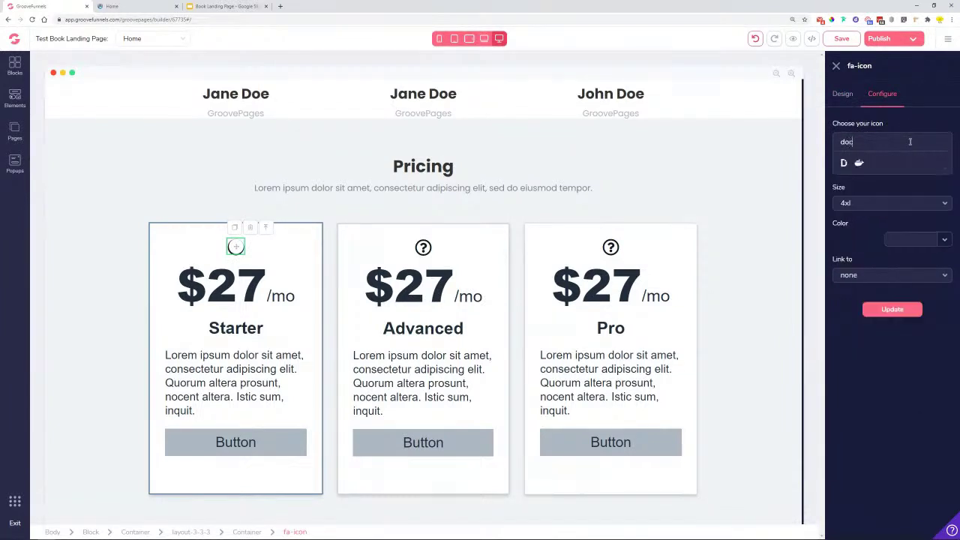
key("BackSpace")
key("BackSpace")
key("BackSpace")
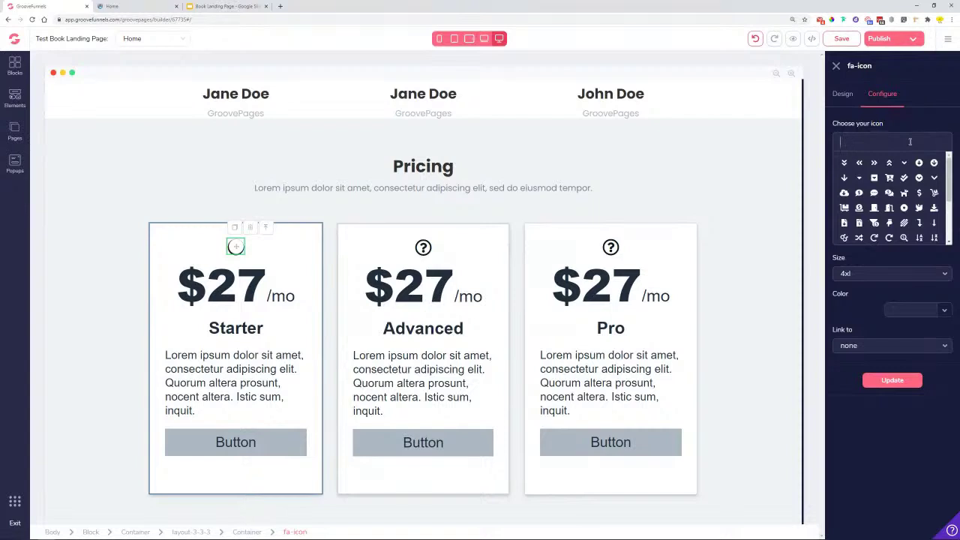
type("pape")
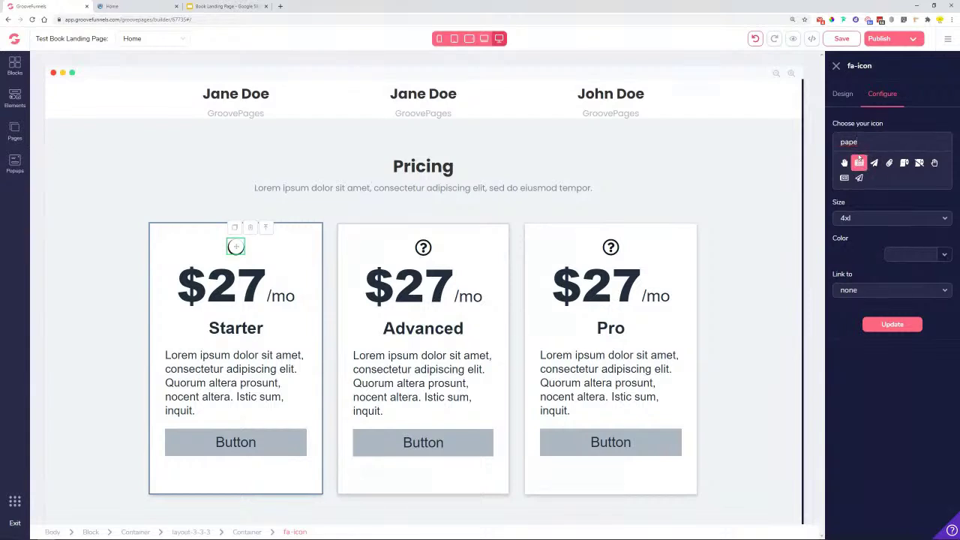
Search the icon choices for "pdf" and choose the far fa-file-pdf icon for the Starter card.
left_click_drag(860, 142, 833, 144)
type("pdf")
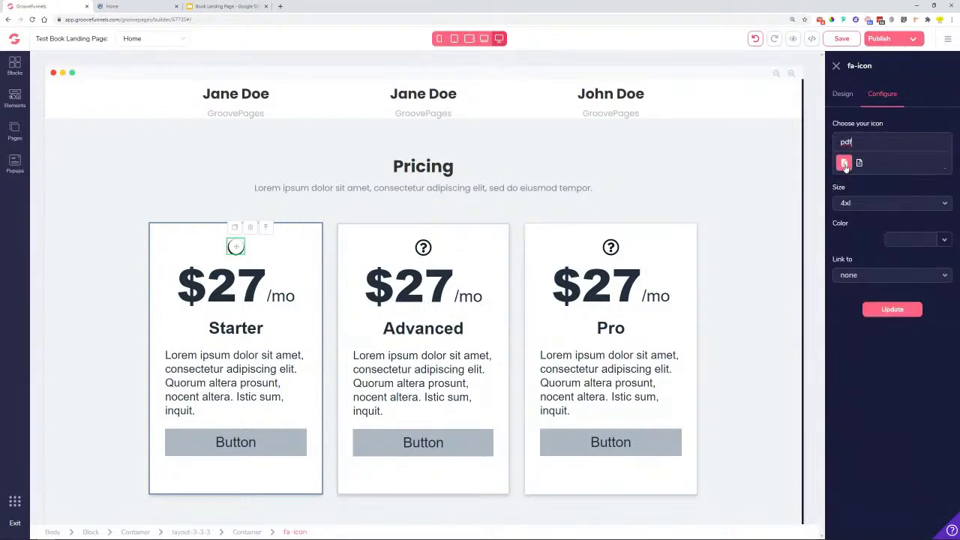
left_click(891, 309)
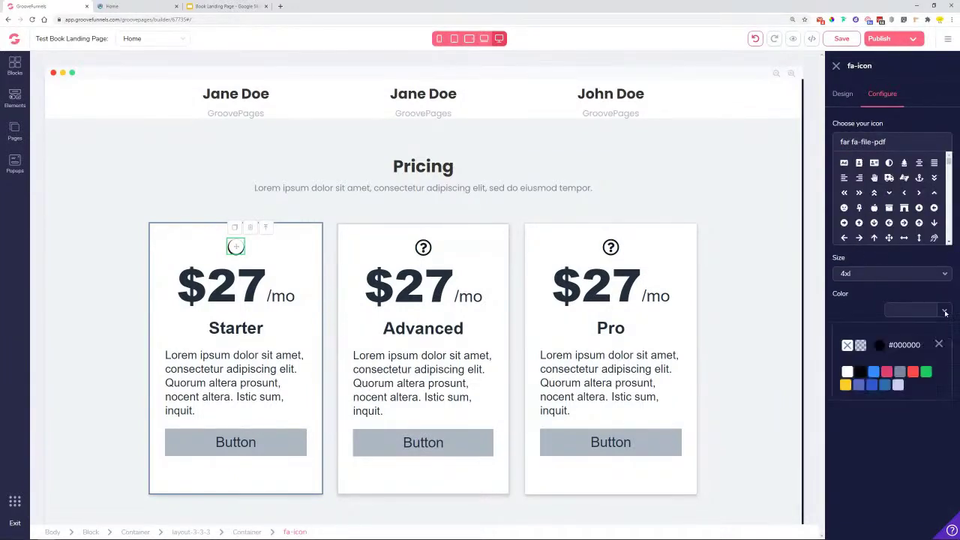
Copy the page's yellow accent colour code #EABB21 for reuse on the pricing icons.
scroll(281, 155, "up", 20)
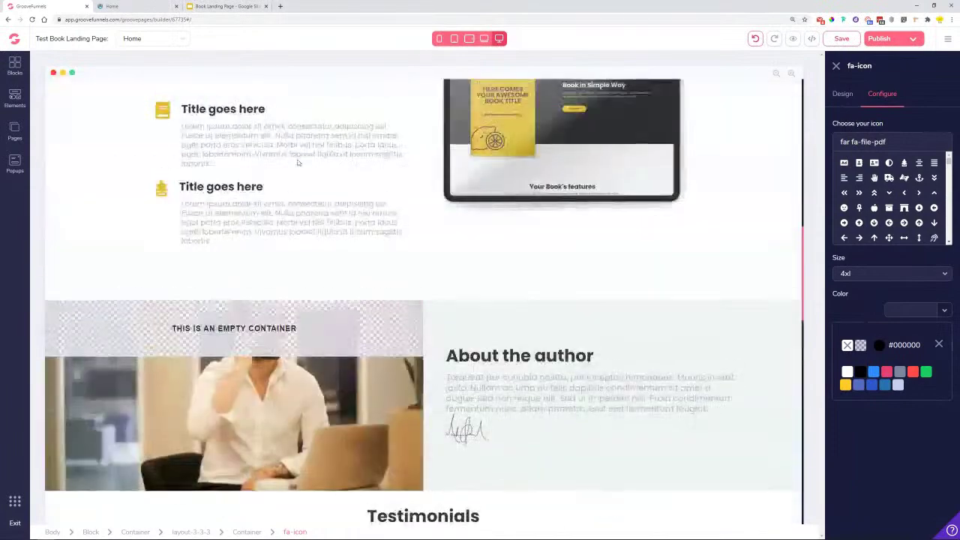
left_click(833, 20)
left_click(326, 343)
right_click(358, 354)
left_click(365, 354)
left_click(412, 349)
scroll(382, 315, "down", 20)
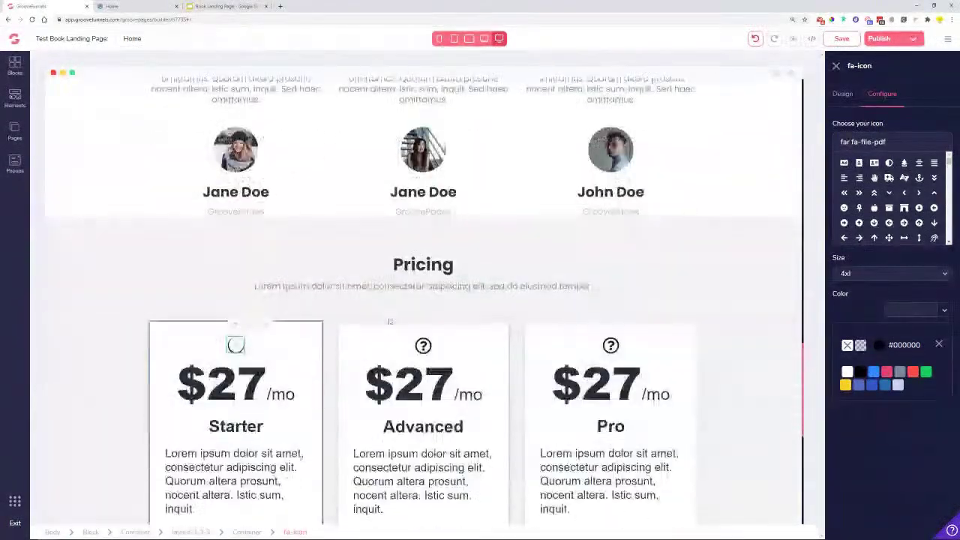
scroll(389, 321, "down", 5)
scroll(389, 321, "up", 6)
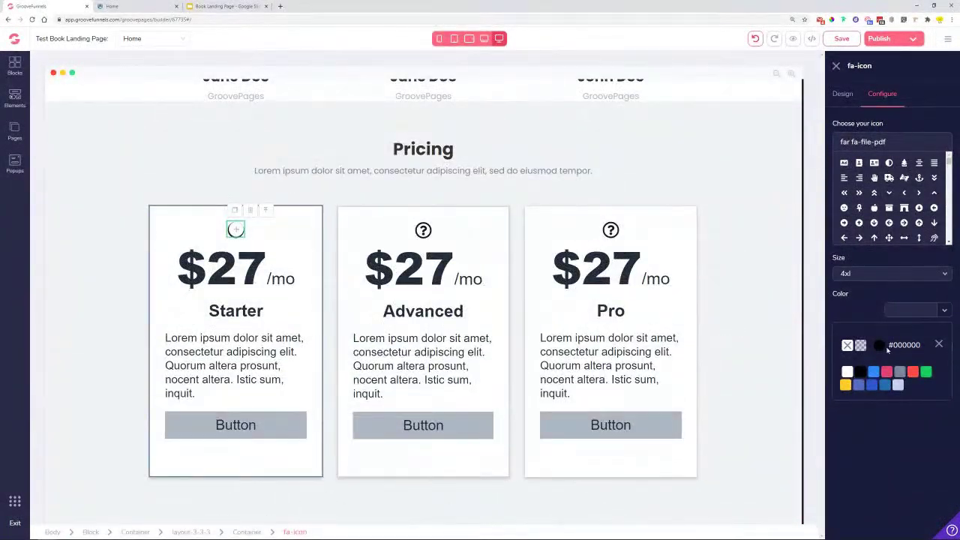
Set the Starter card's PDF icon colour to #EABB21 and update the icon.
left_click(881, 347)
double_click(878, 475)
key("ctrl+v")
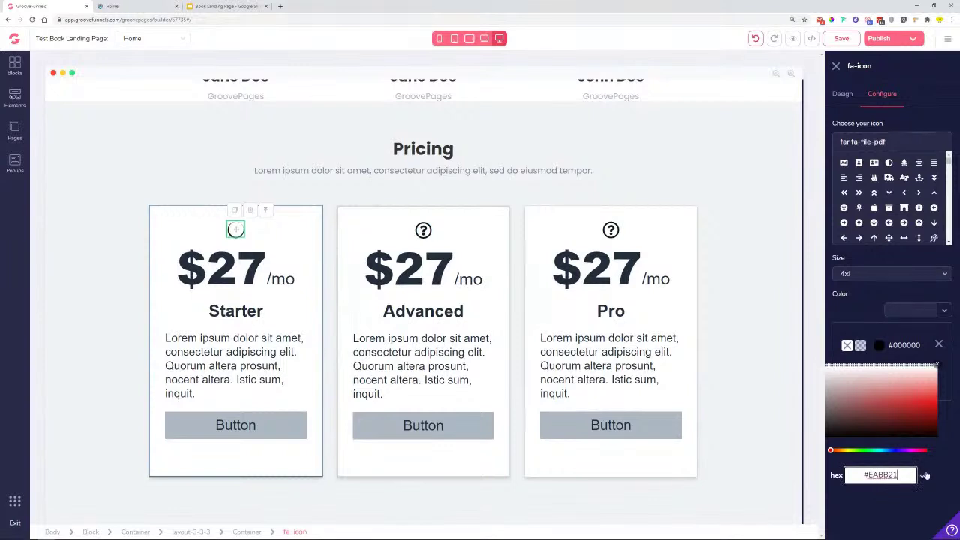
left_click(923, 475)
left_click(937, 345)
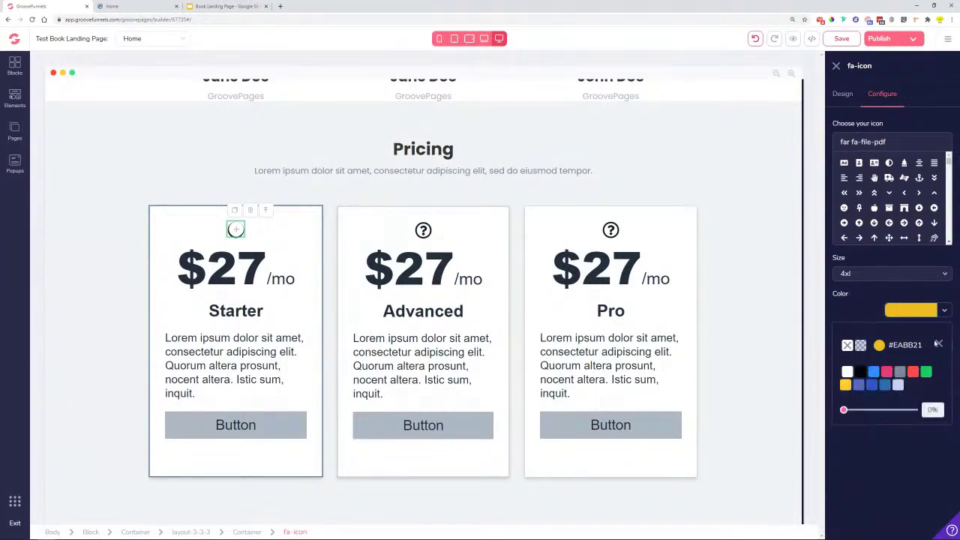
left_click(937, 344)
left_click(892, 381)
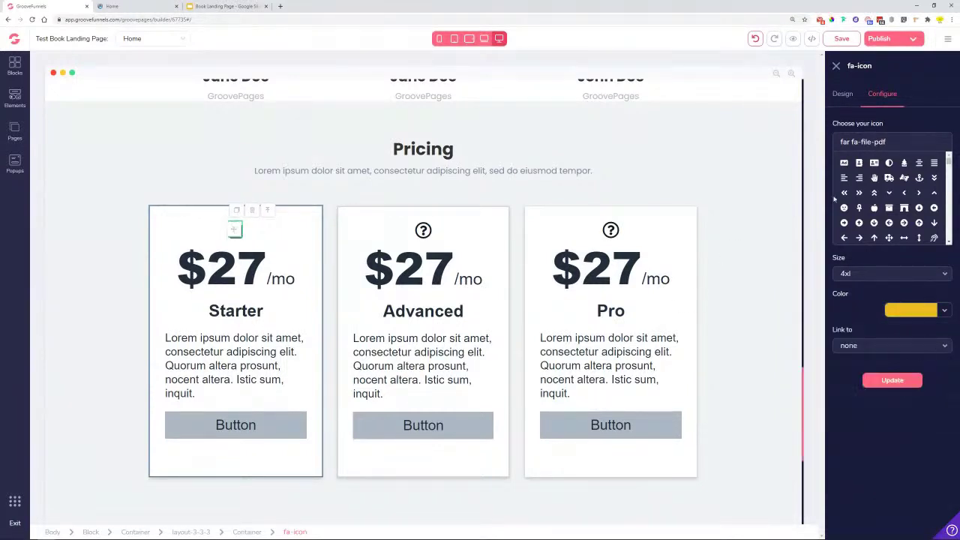
Remove the dollar sign in front of the Starter card's 27 and replace the "/mo" suffix with "$".
left_click(841, 94)
left_click(242, 276)
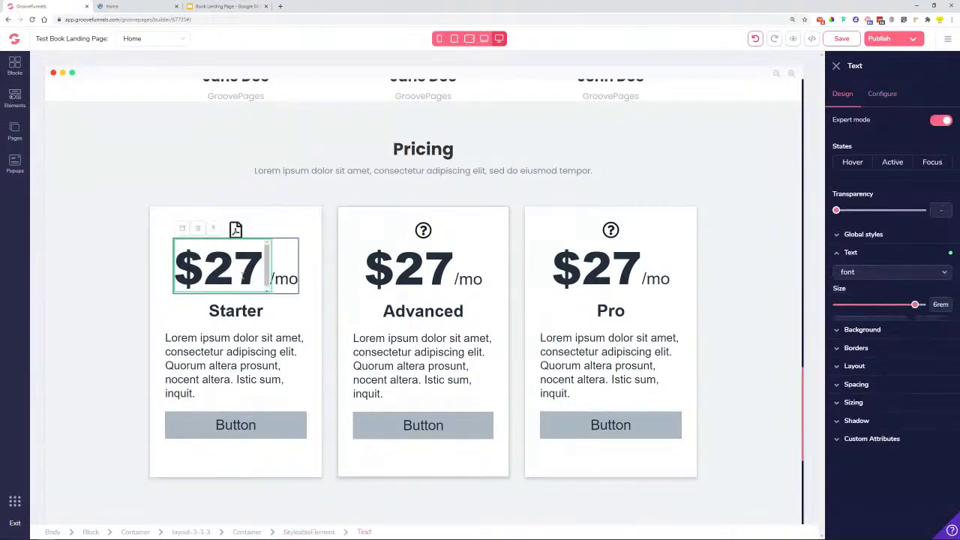
left_click(243, 232)
left_click(223, 268)
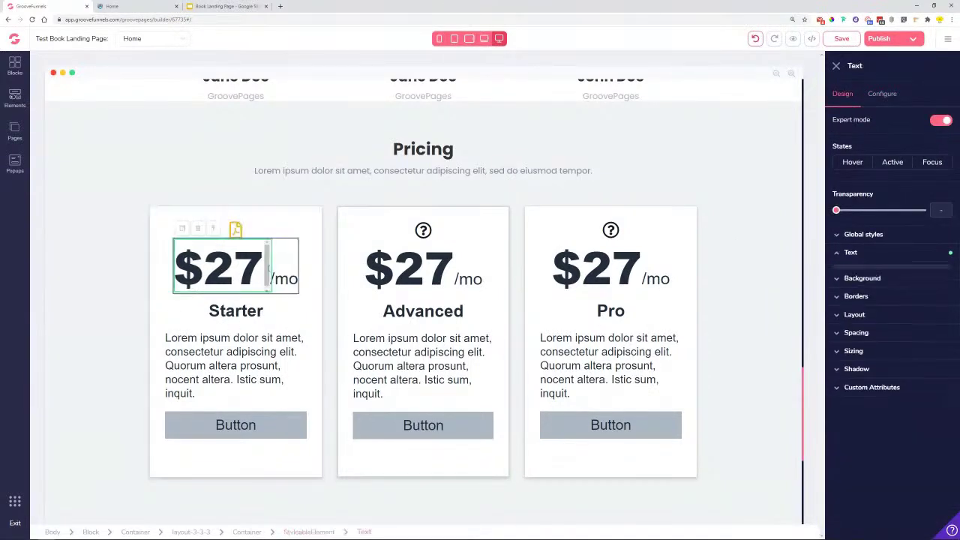
key("BackSpace")
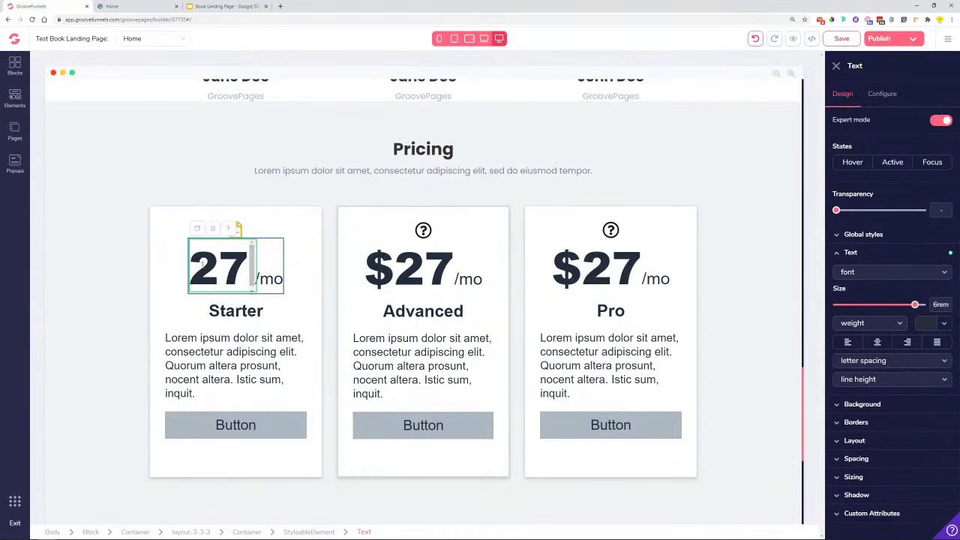
left_click_drag(283, 279, 254, 277)
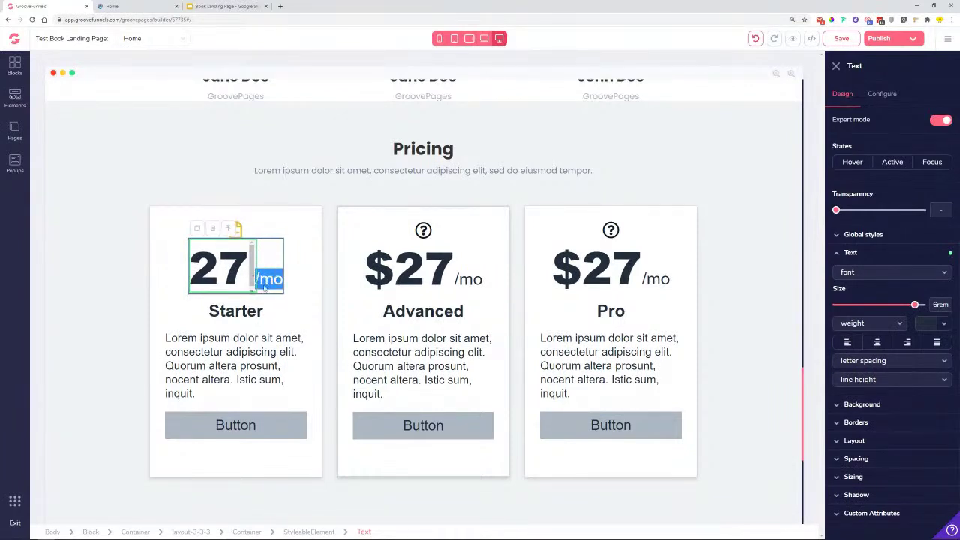
left_click(264, 287)
left_click(266, 281)
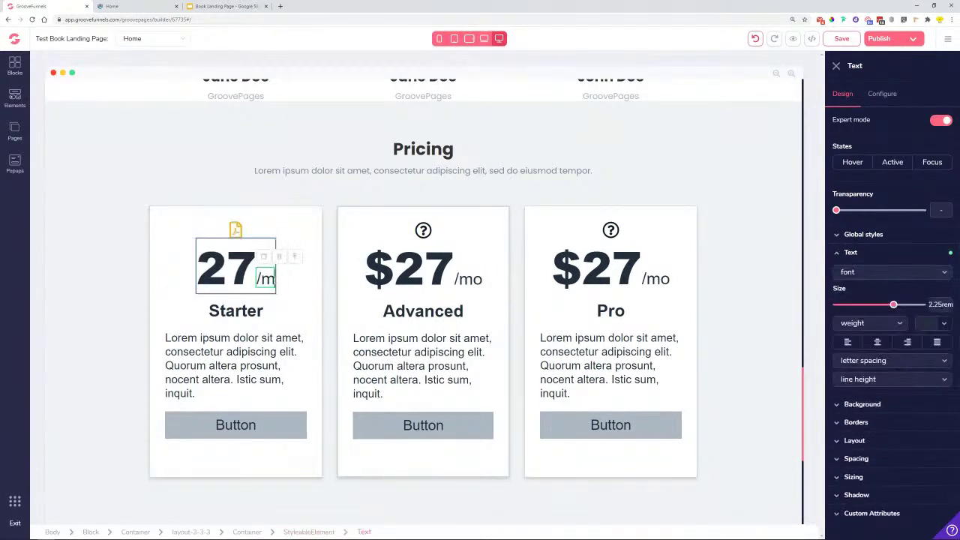
key("Delete")
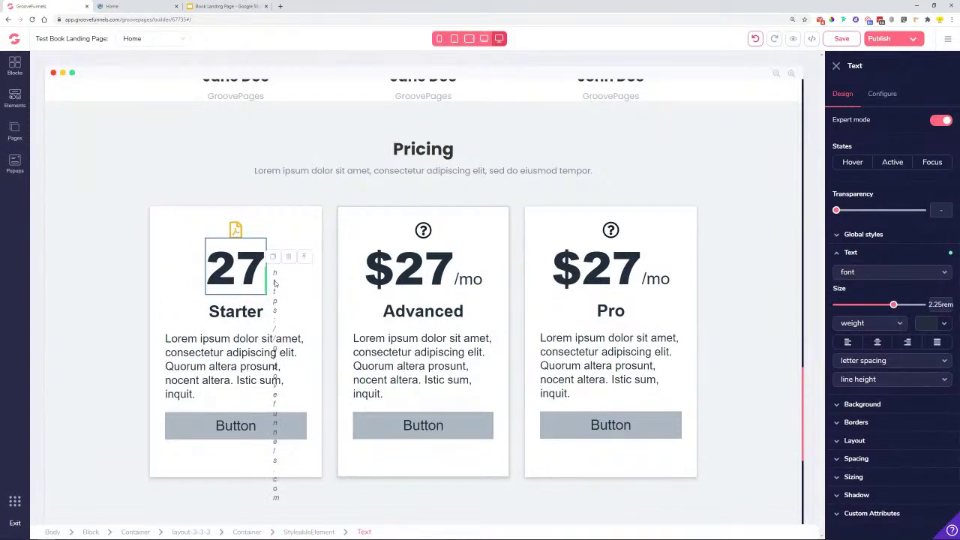
type("$")
Set the Starter card's price number 27 to the poppins font in bold weight.
left_click(248, 276)
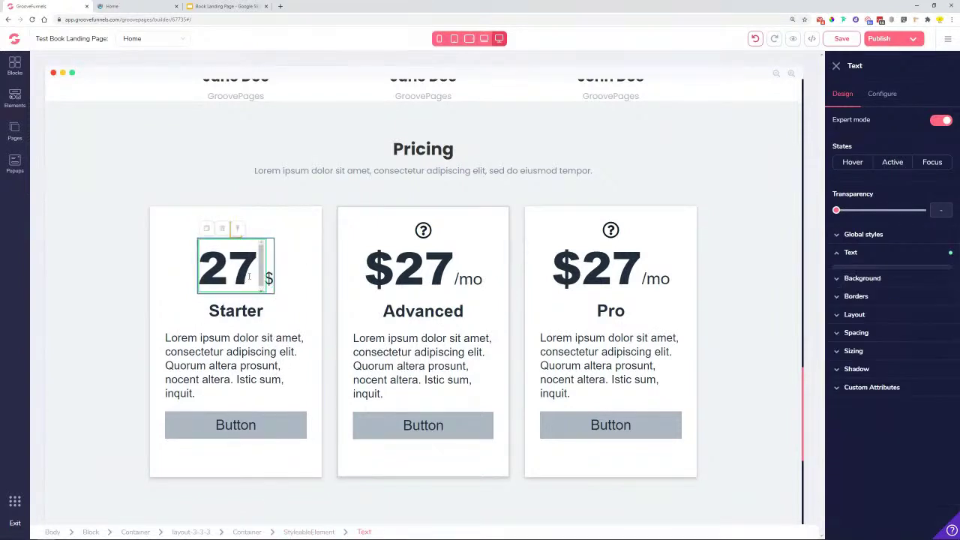
left_click(880, 274)
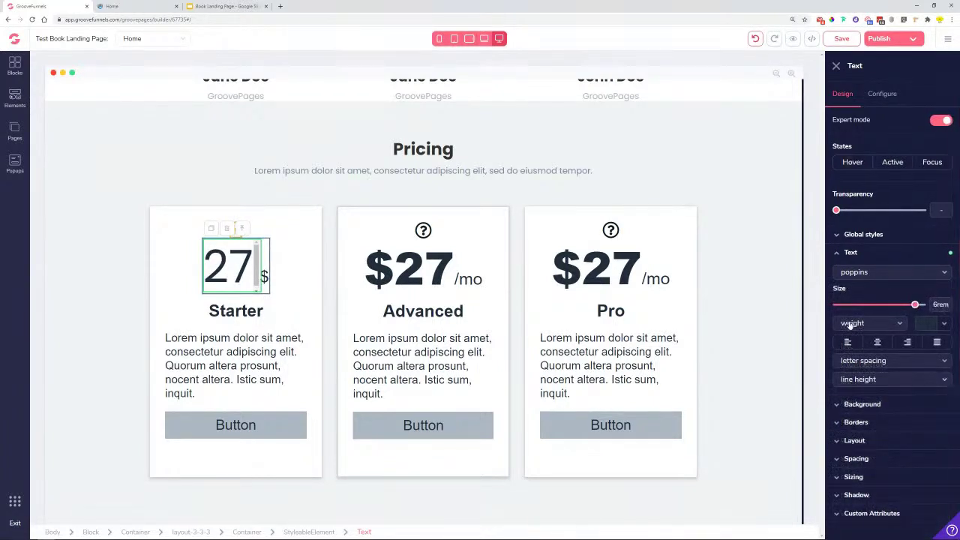
left_click(862, 323)
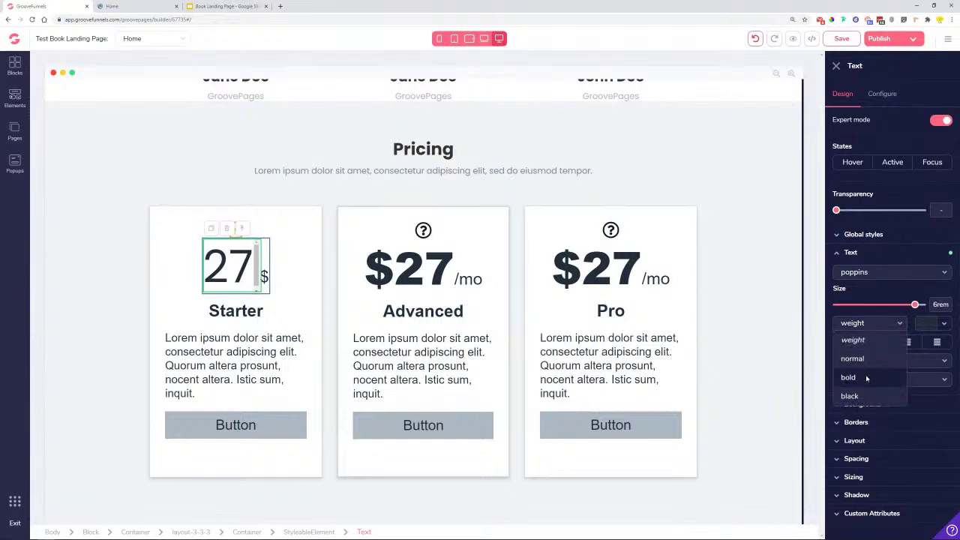
left_click(866, 377)
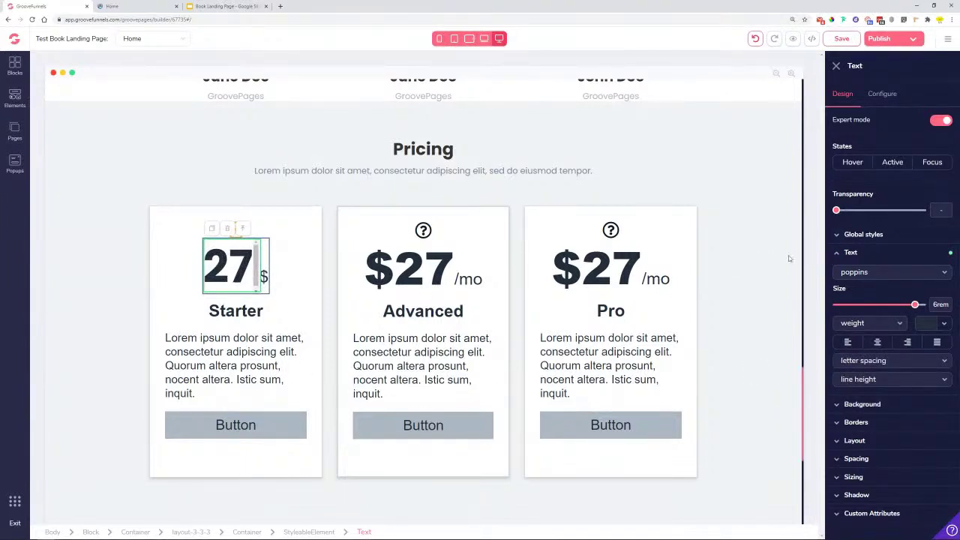
Set the Starter card's price number to colour #333333 and size 4.5rem.
left_click(943, 324)
mouse_move(899, 379)
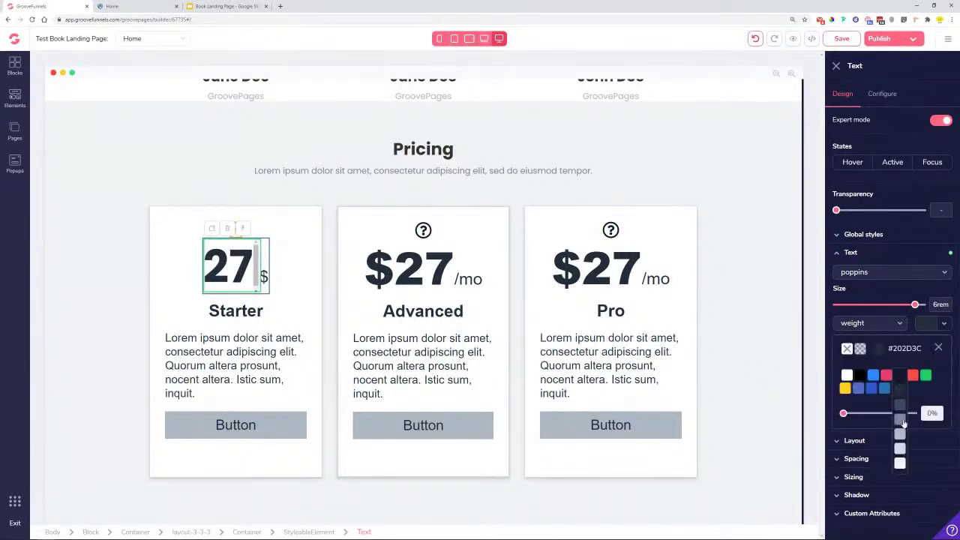
left_click(880, 350)
double_click(885, 478)
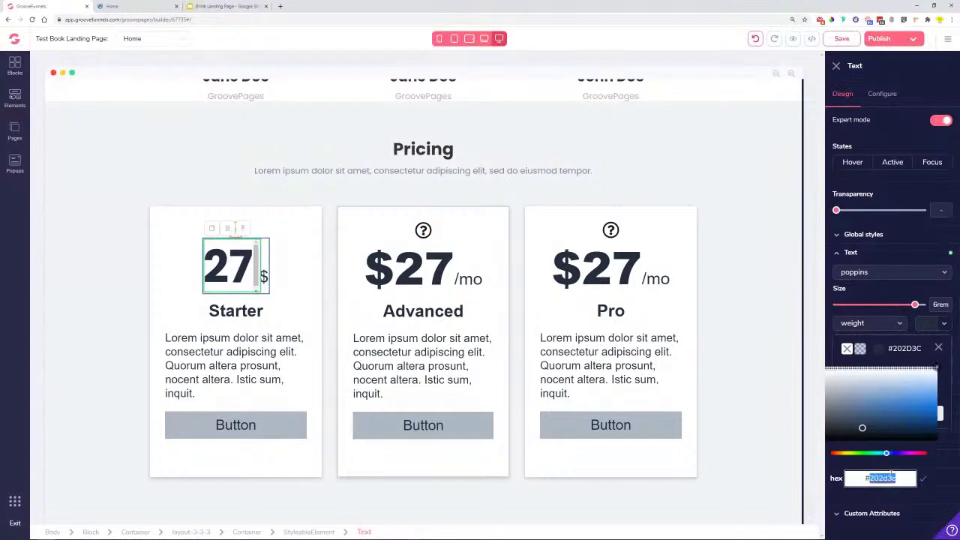
type("333333")
left_click(938, 349)
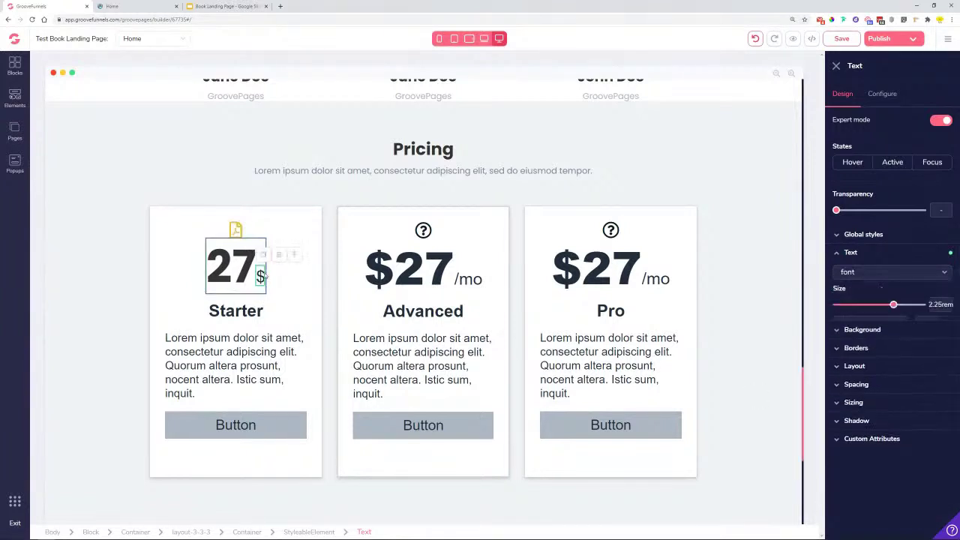
left_click_drag(913, 307, 907, 305)
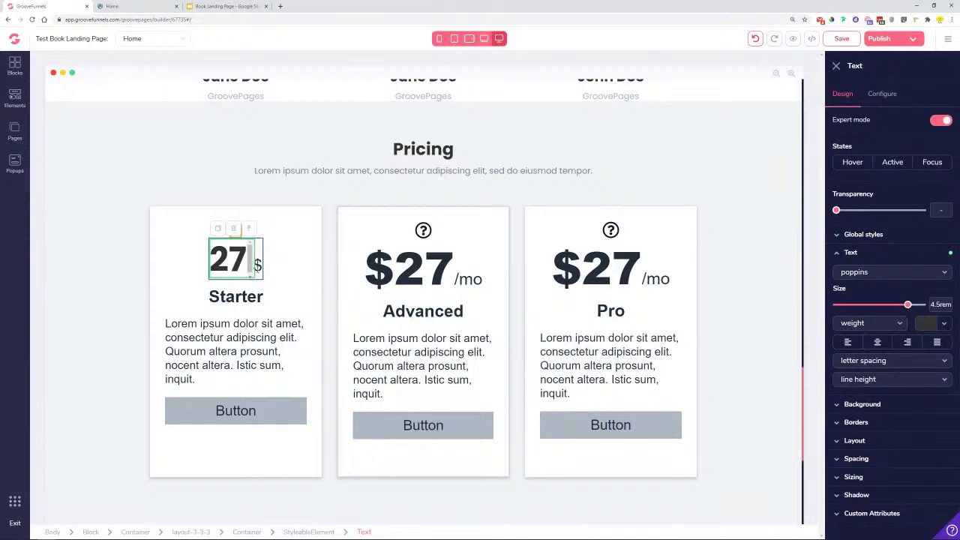
Set the Starter card's "$" suffix to the poppins font and colour #333333.
left_click(854, 273)
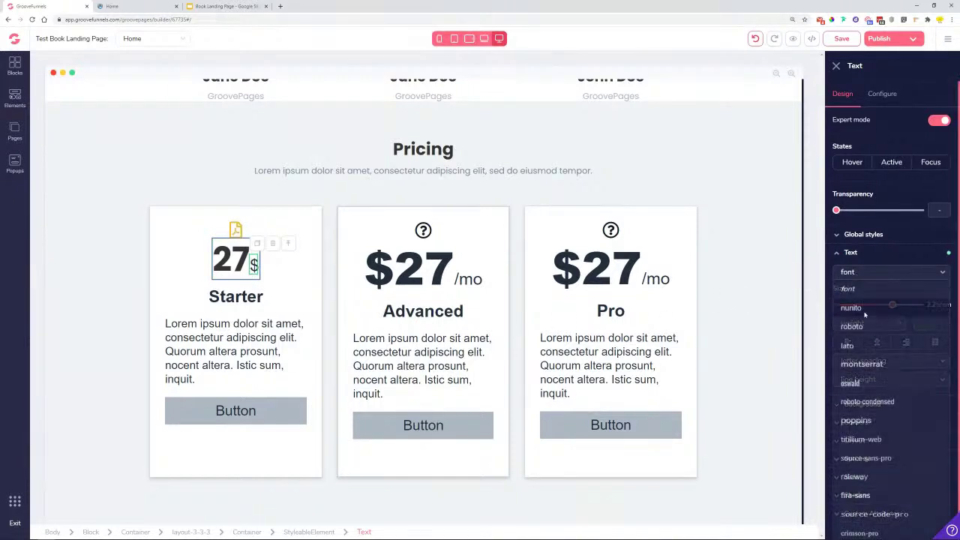
left_click(855, 421)
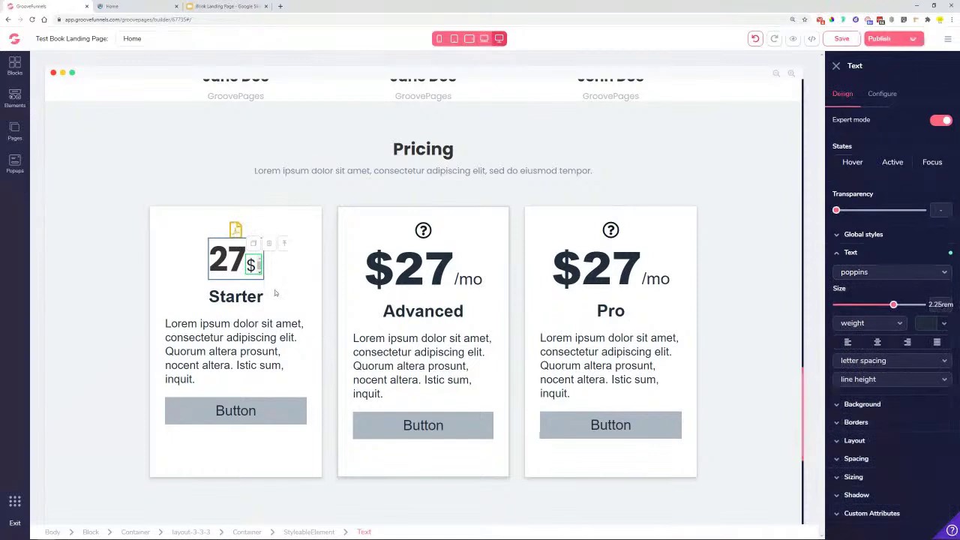
left_click(940, 325)
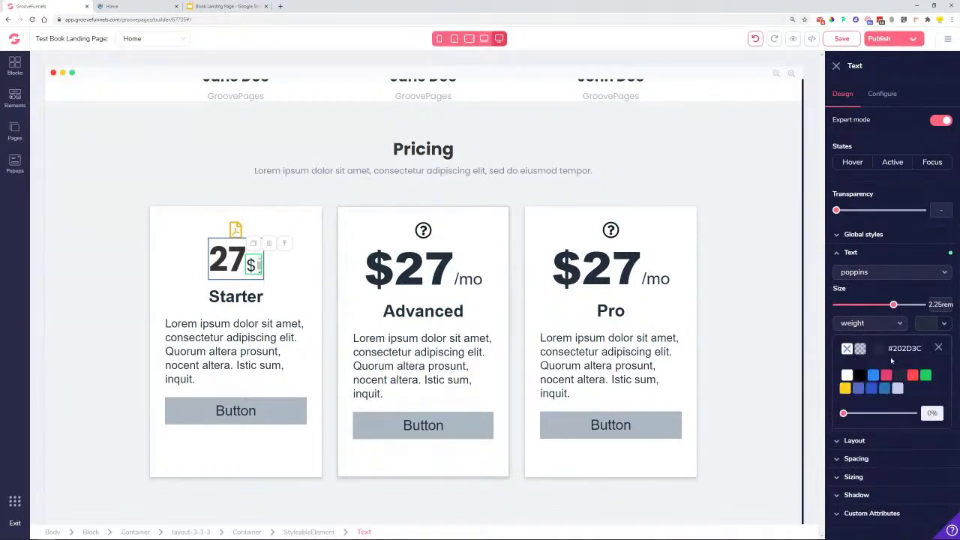
left_click(881, 350)
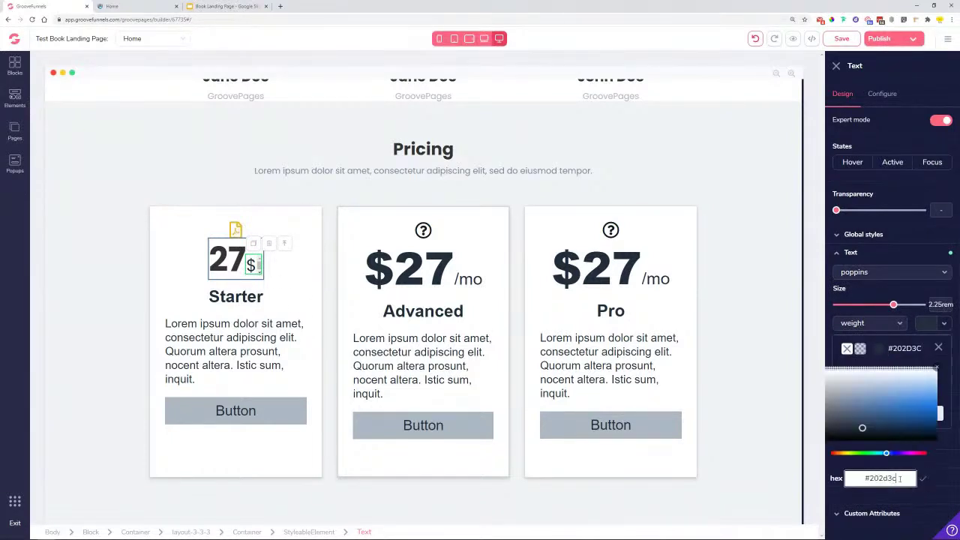
double_click(882, 478)
type("333333")
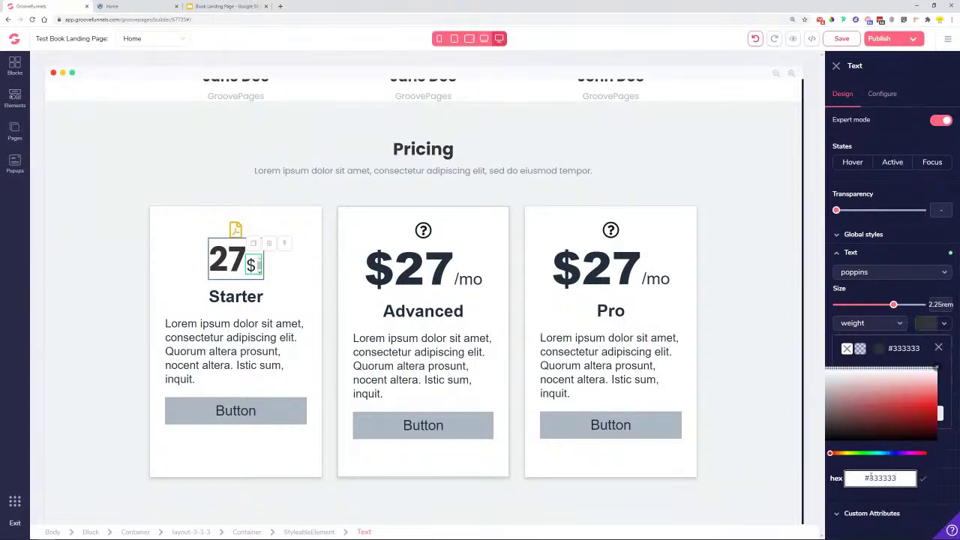
left_click(938, 348)
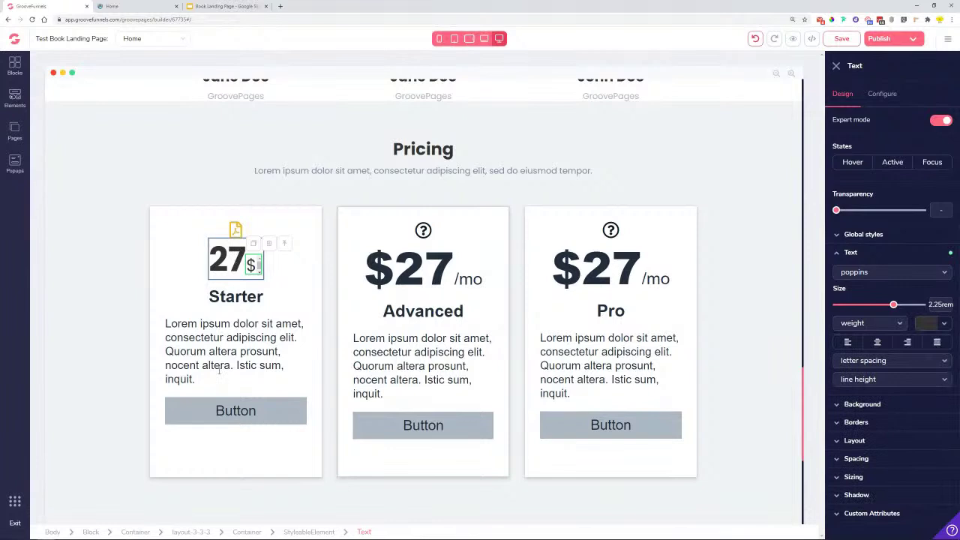
Apply the Feature title global style to the Starter card's title.
left_click(234, 297)
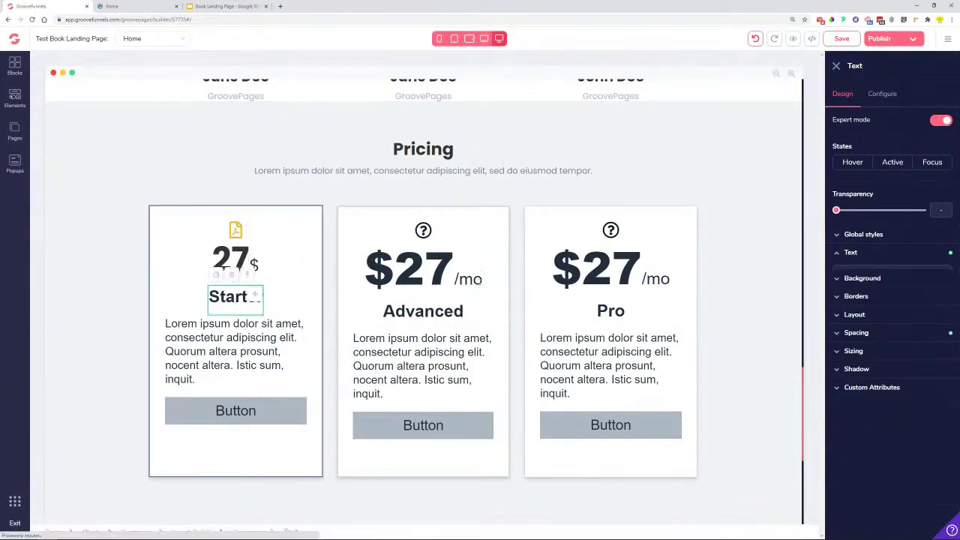
left_click(863, 237)
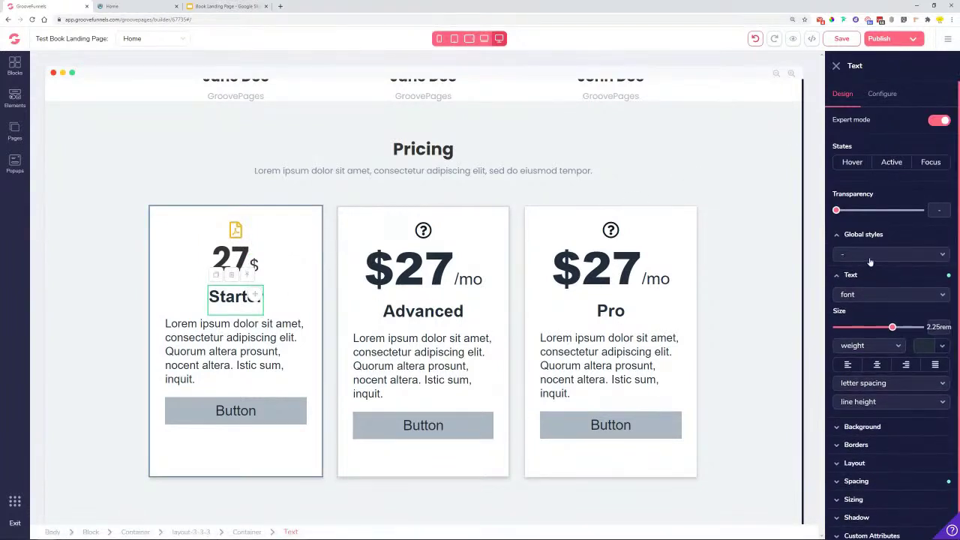
left_click(870, 255)
left_click(872, 293)
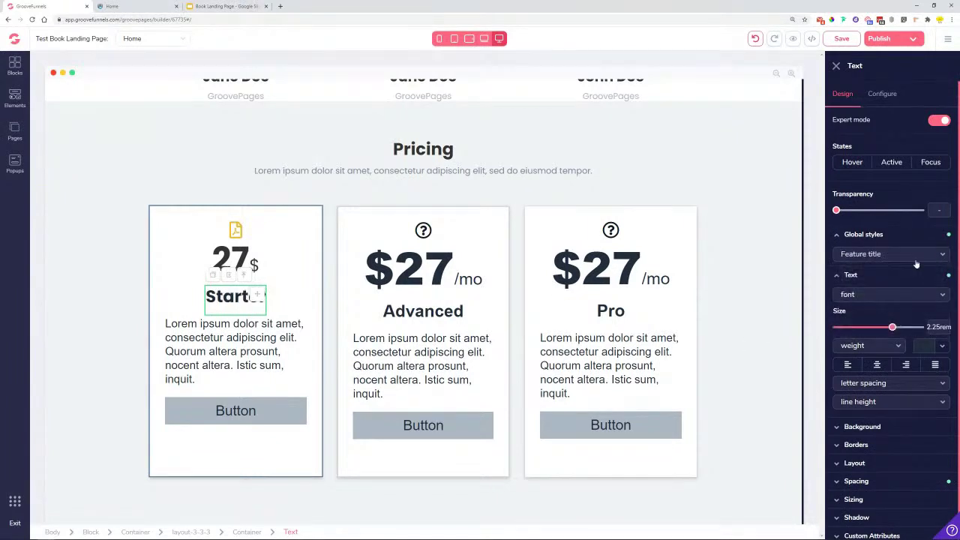
left_click(378, 330)
left_click(249, 322)
left_click(242, 300)
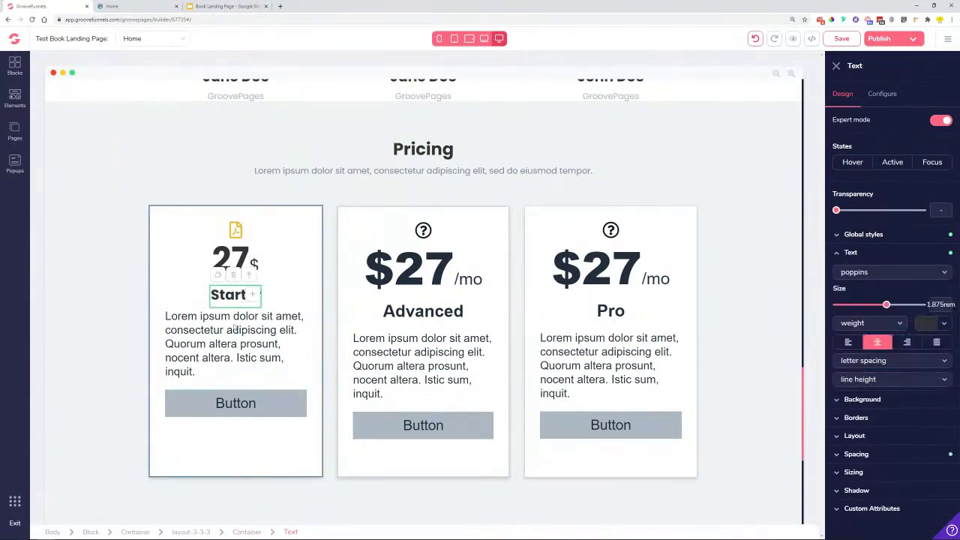
Check the first card's label in the finished page preview and rename the Starter title to "EBOOK".
left_click(126, 6)
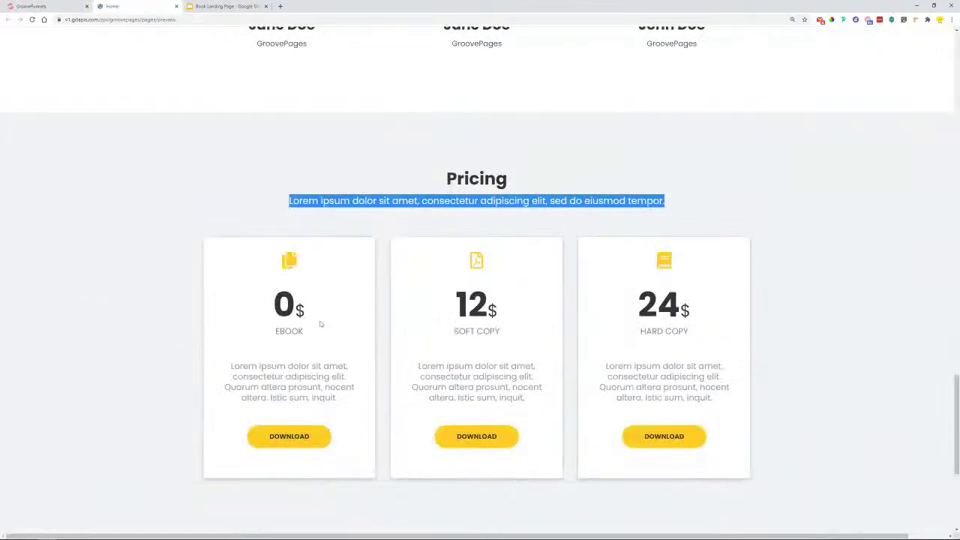
left_click(60, 6)
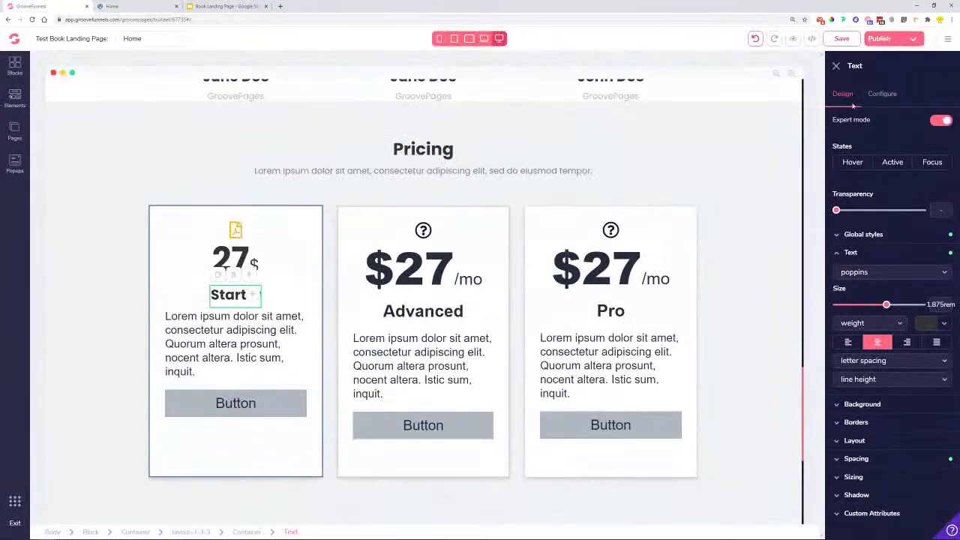
left_click(882, 101)
left_click(842, 93)
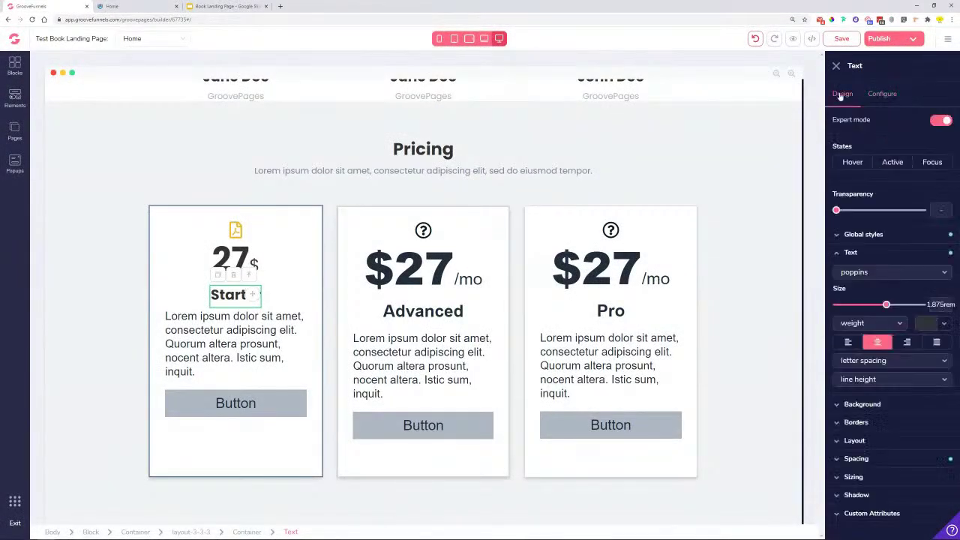
double_click(215, 296)
type("EBOOK")
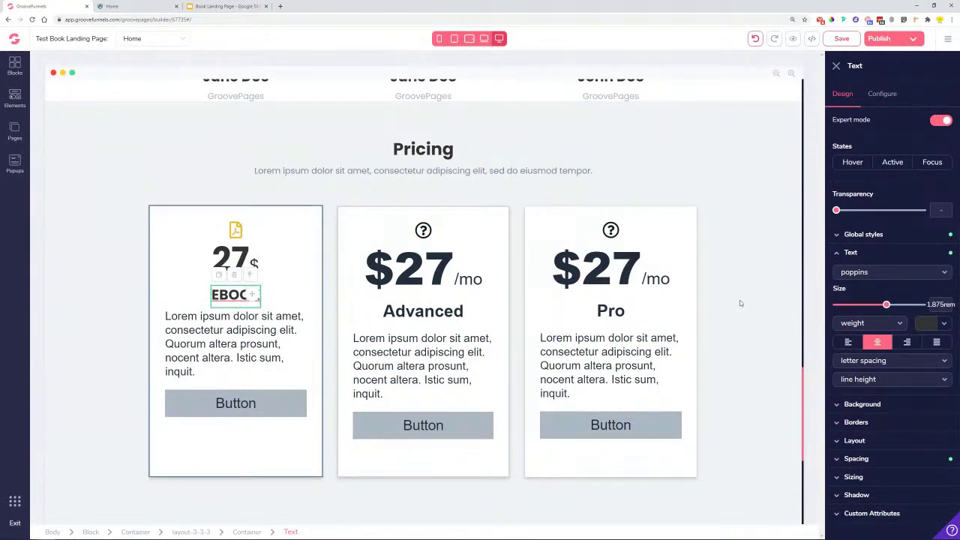
Set the first card's EBOOK title to size 1.125rem and colour #ADB7C2.
left_click_drag(886, 305, 873, 305)
left_click(928, 324)
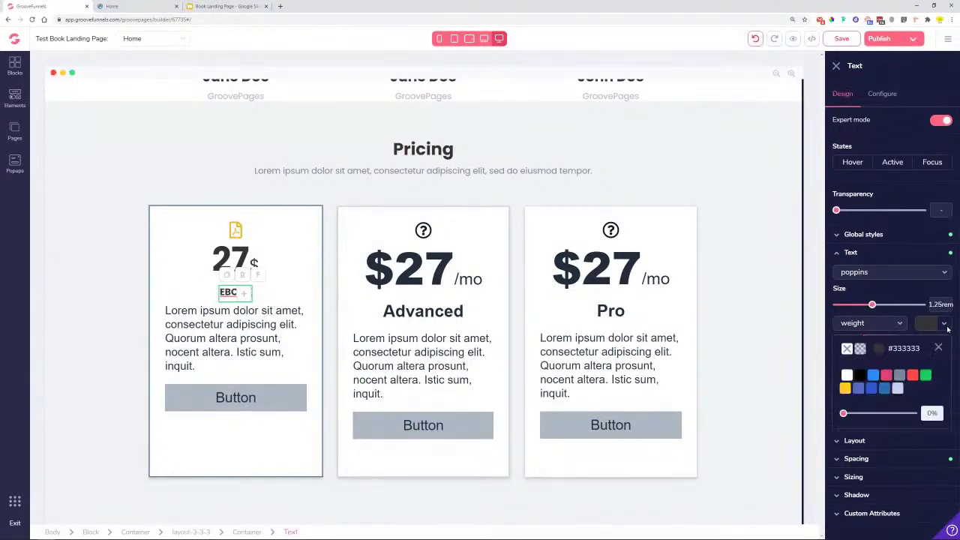
mouse_move(900, 375)
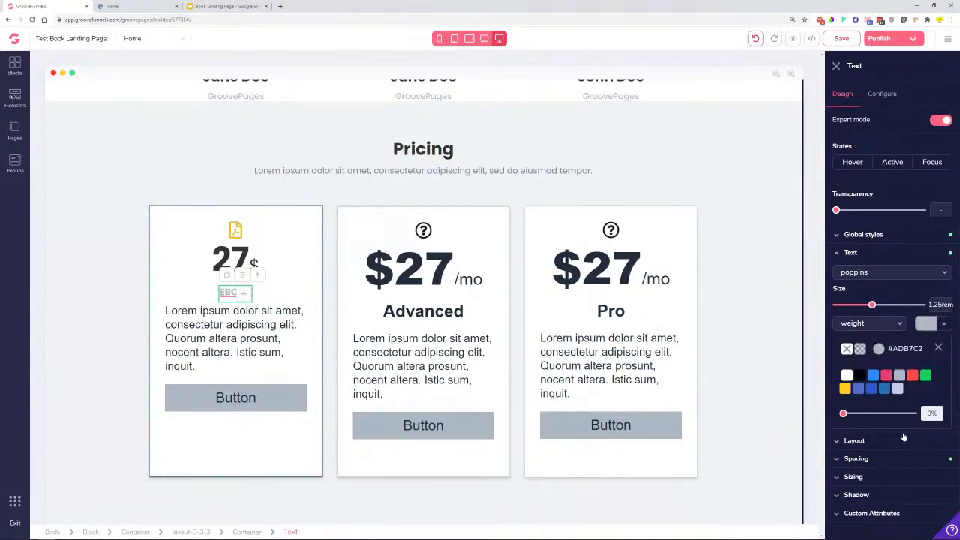
left_click(901, 433)
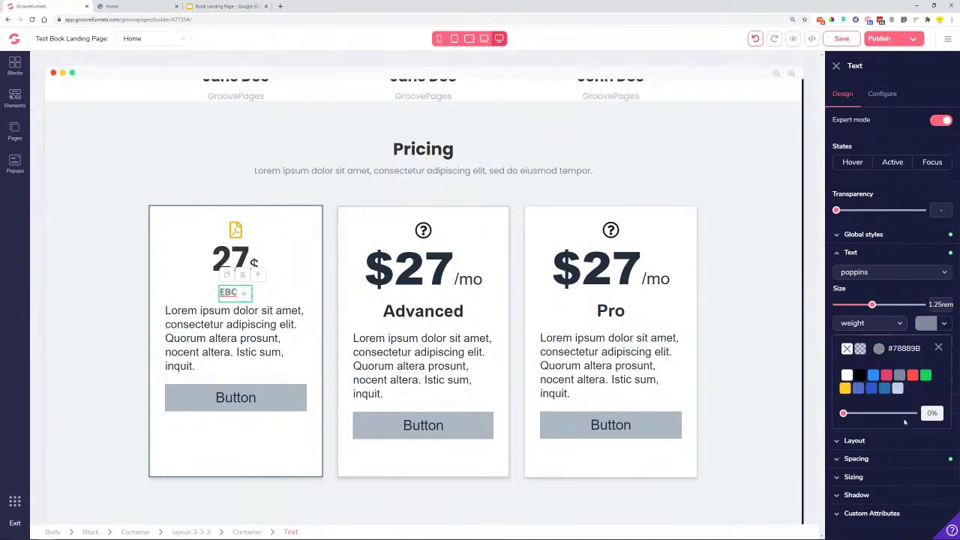
mouse_move(900, 375)
left_click(904, 426)
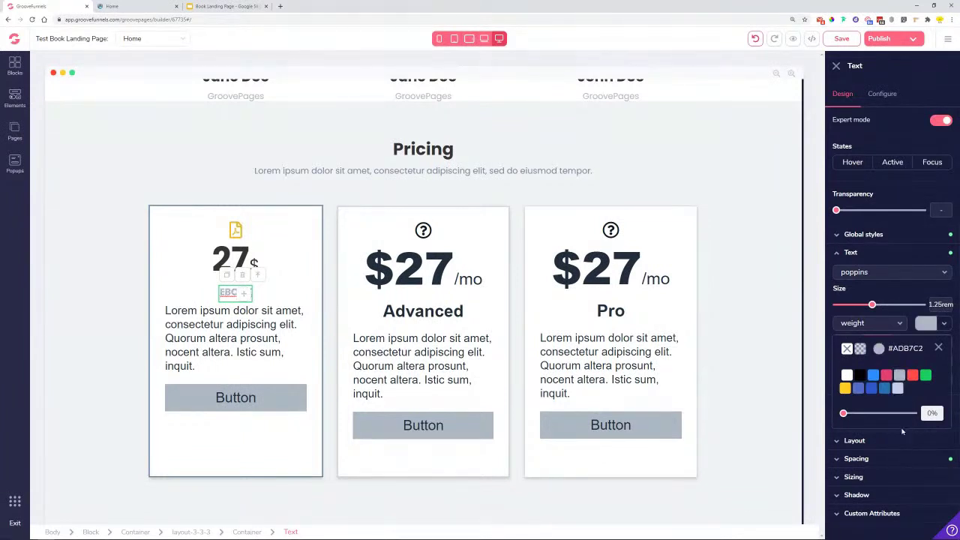
left_click_drag(871, 305, 866, 306)
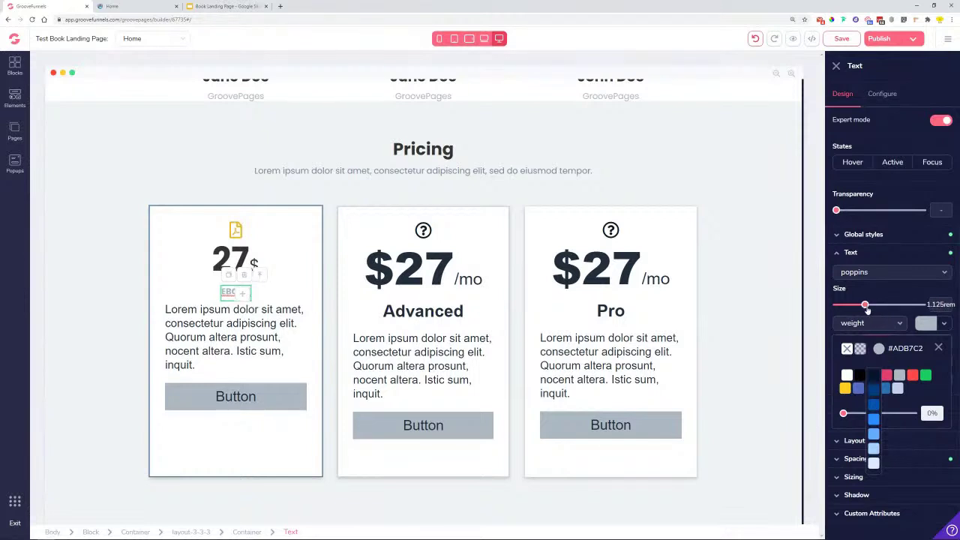
Set the EBOOK title's font weight to semibold.
left_click(866, 322)
left_click(855, 395)
left_click(863, 330)
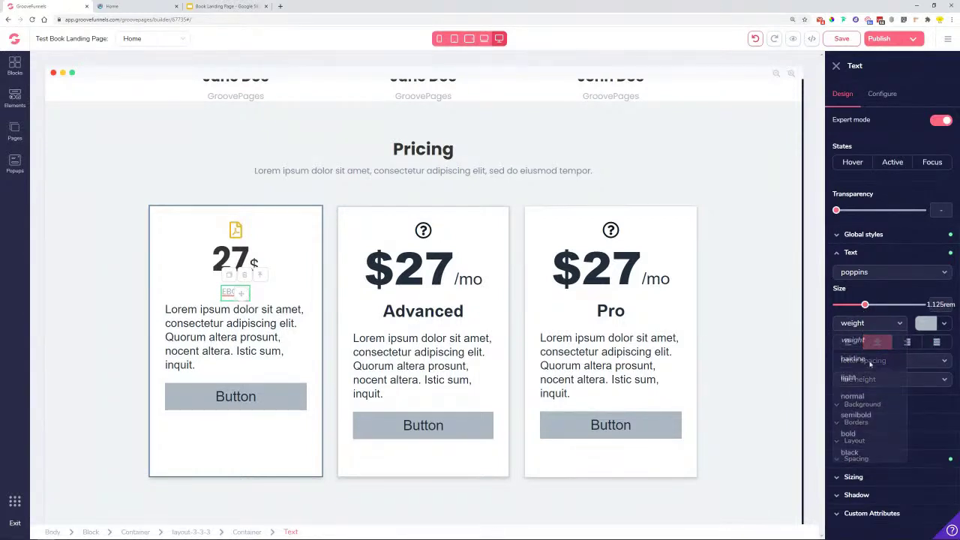
left_click(868, 417)
left_click(208, 347)
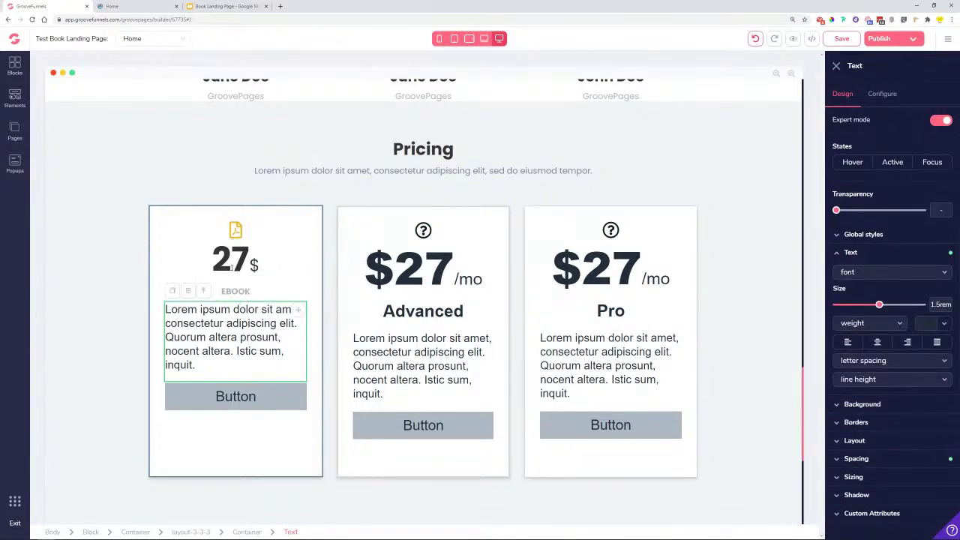
Create a new global style named "Price" from the first card's whole price element.
left_click(235, 259)
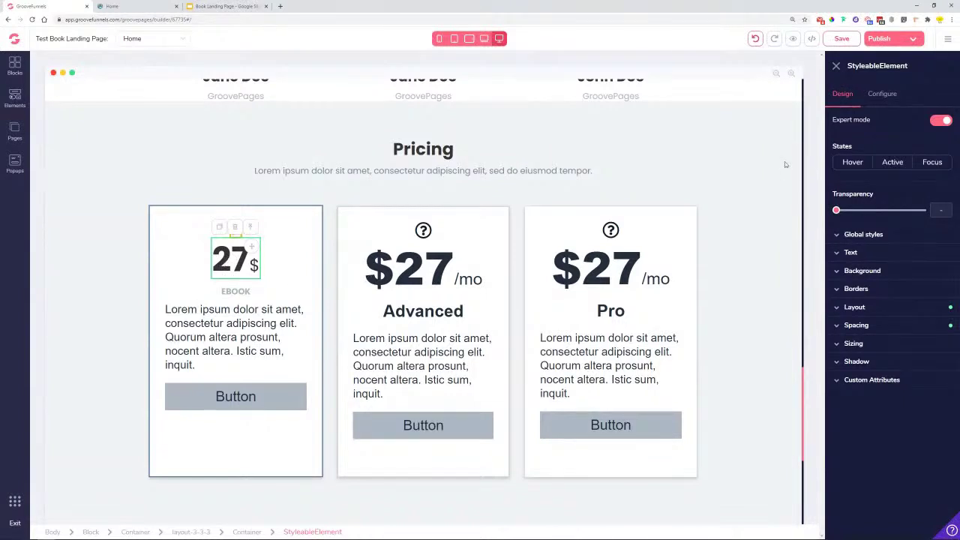
left_click(876, 235)
left_click(882, 255)
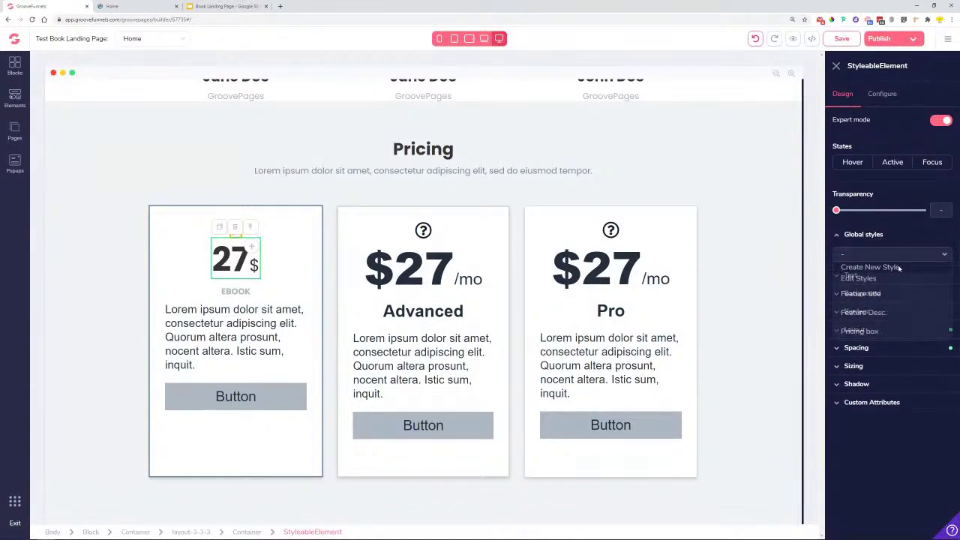
left_click(898, 267)
type("Price")
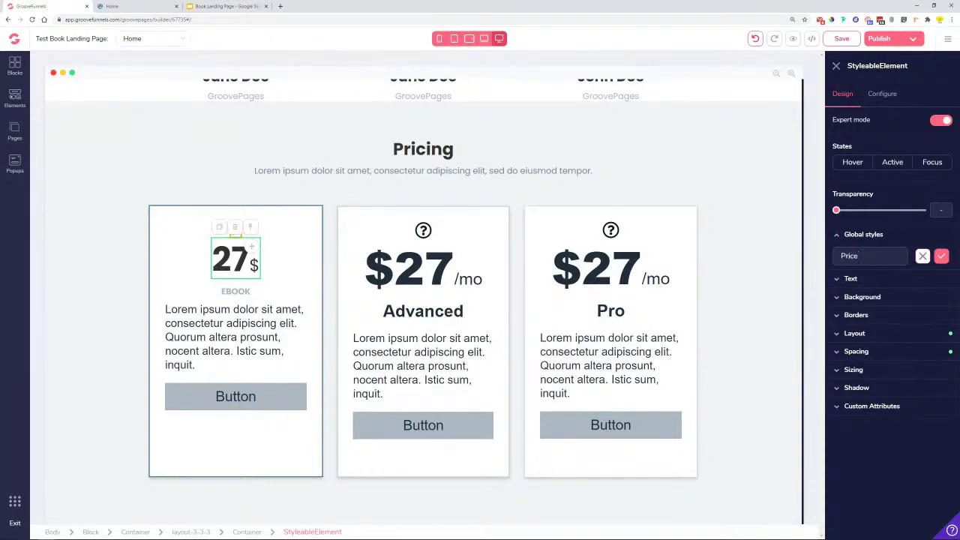
left_click(941, 256)
Remove the leading "$" from the Advanced card's price number so it reads 27.
left_click(455, 271)
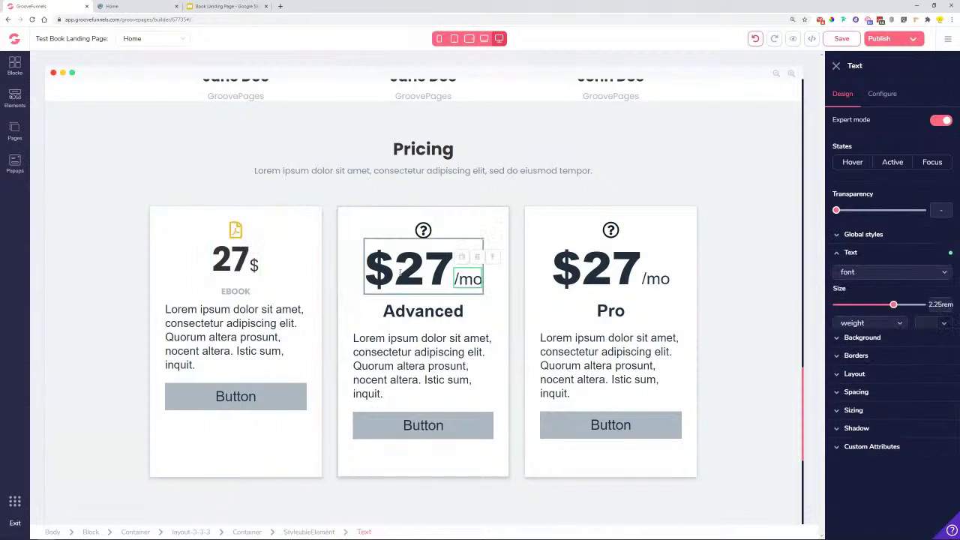
left_click(399, 271)
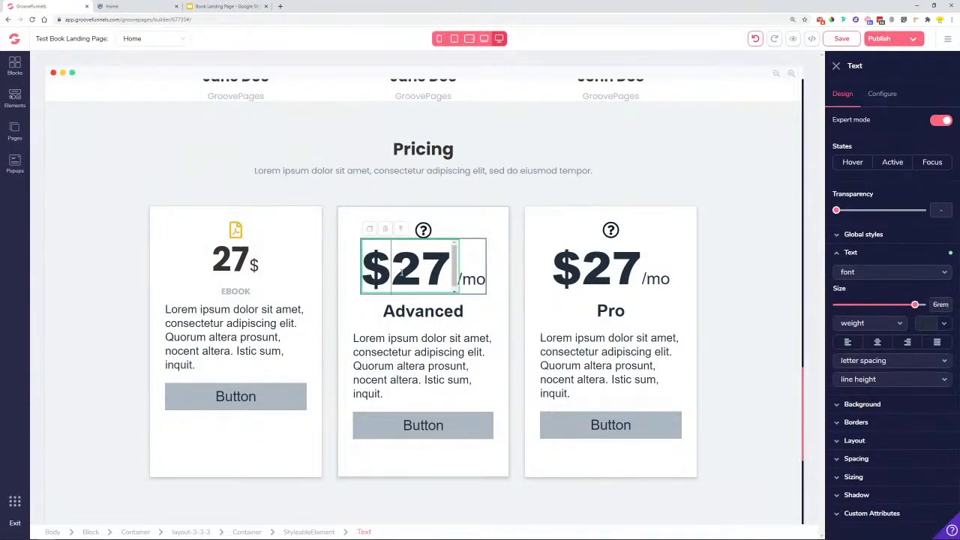
key("BackSpace")
Replace the Advanced card's "/mo" price suffix with "$".
left_click(459, 279)
left_click_drag(467, 279, 441, 279)
left_click(440, 279)
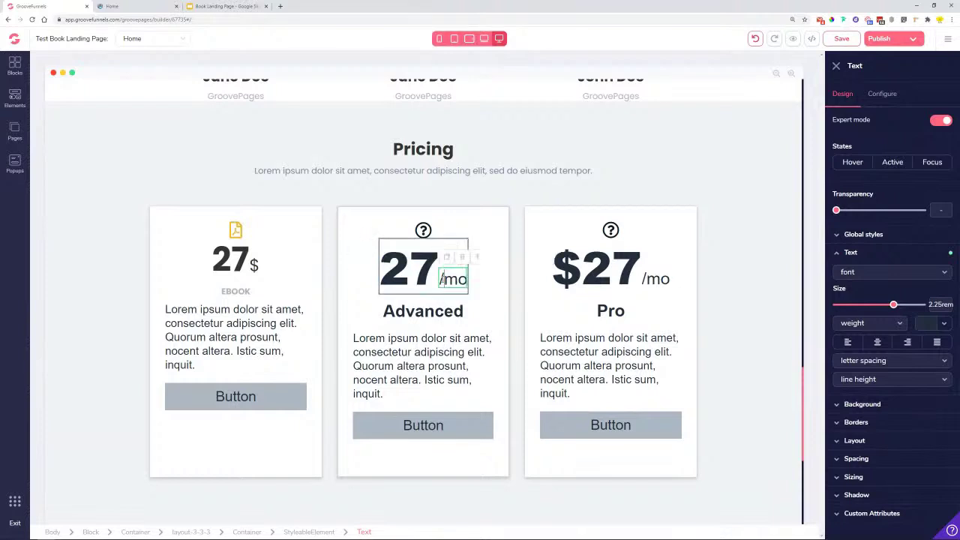
key("Delete")
key("Delete")
key("Delete")
type("https://groovefunnels.com")
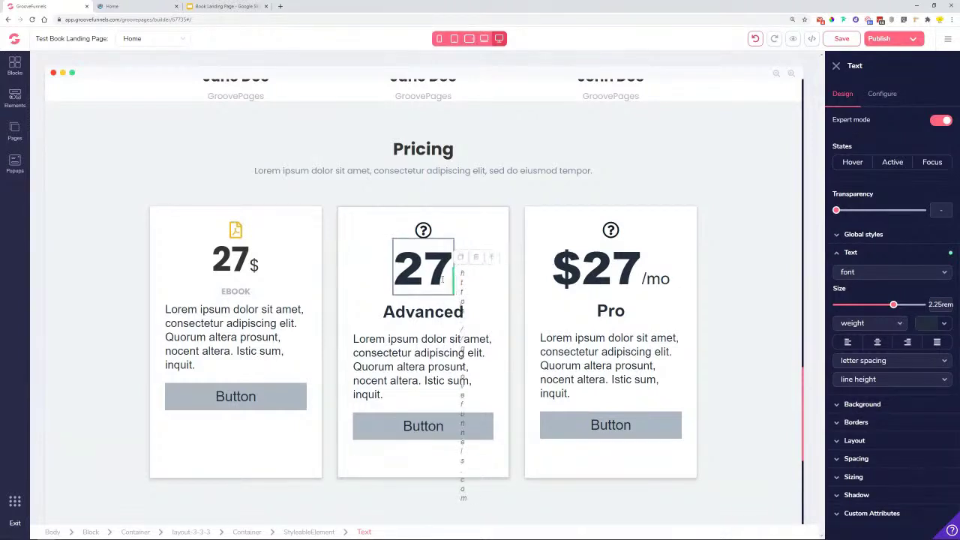
key("ctrl+z")
type("$")
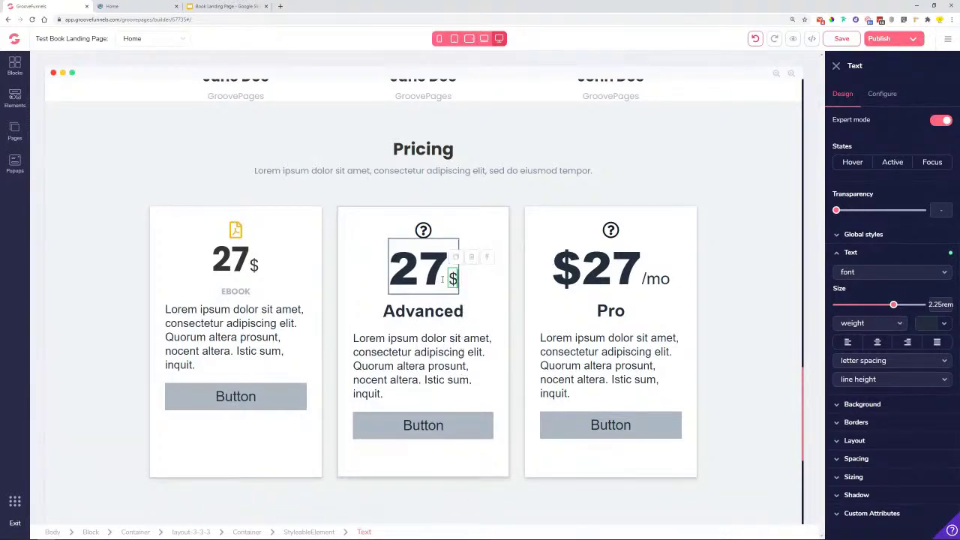
Apply the Price global style to the Advanced card's whole price element.
left_click(419, 246)
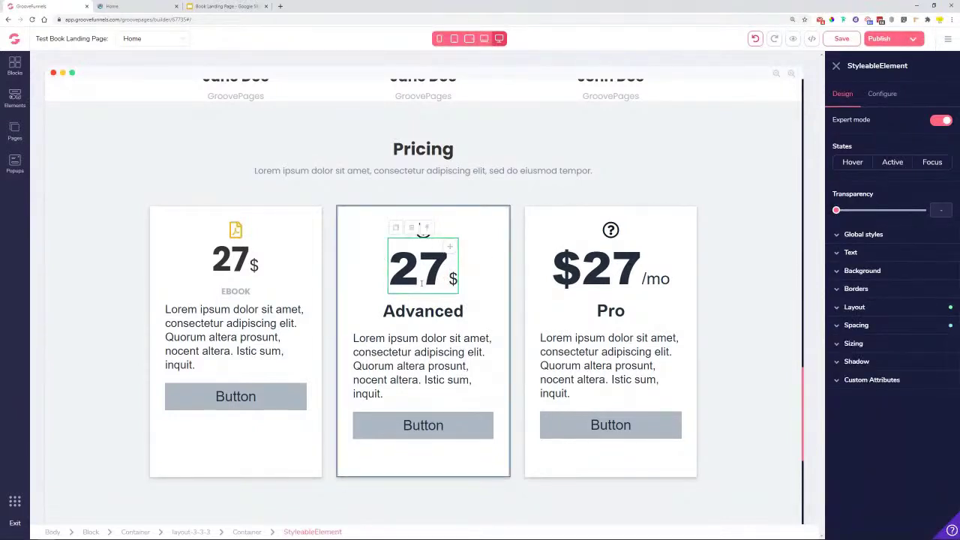
left_click(879, 235)
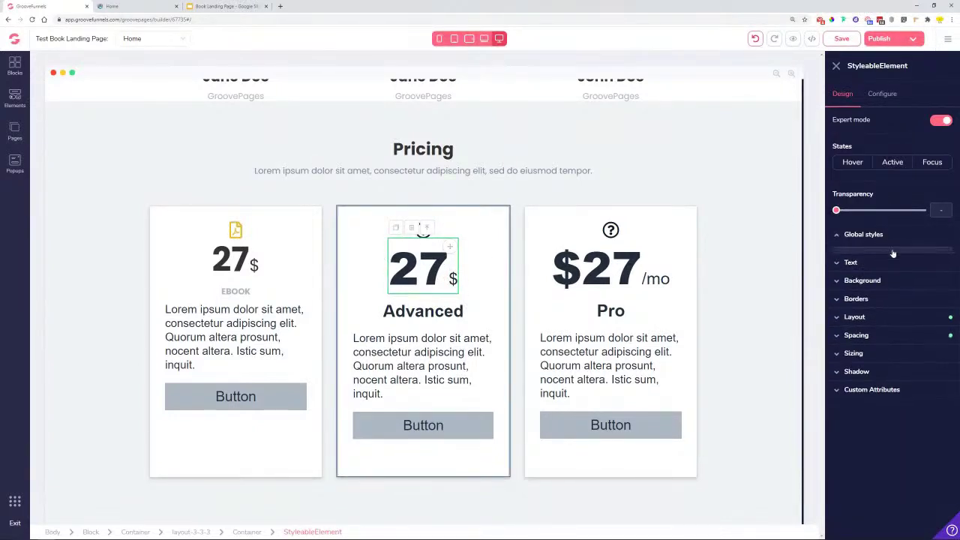
left_click(867, 346)
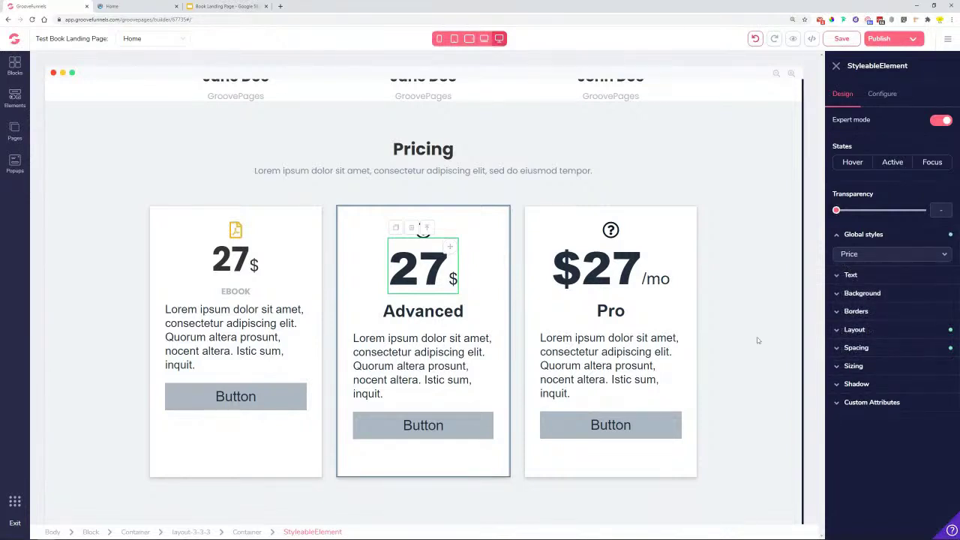
left_click(472, 311)
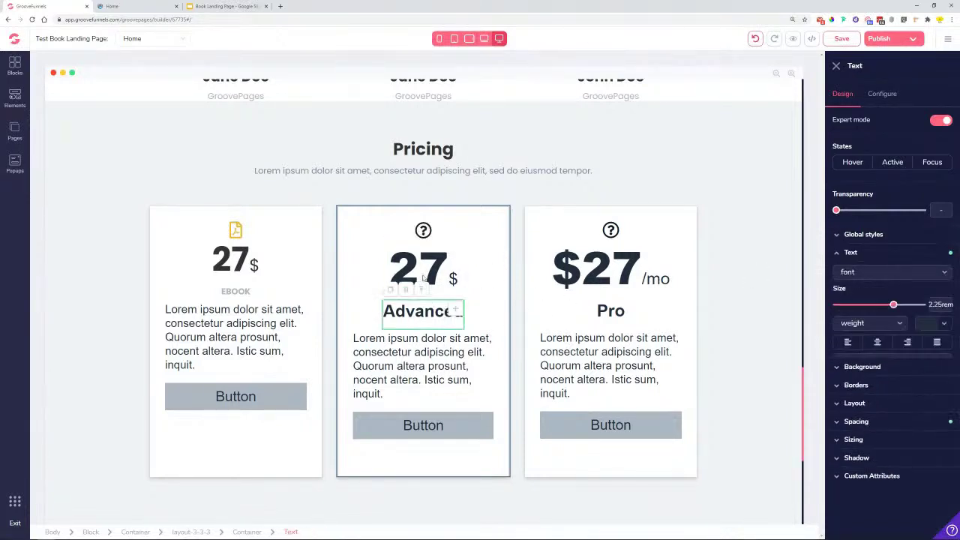
Set the Advanced card's price number to the poppins font with black weight.
left_click(435, 279)
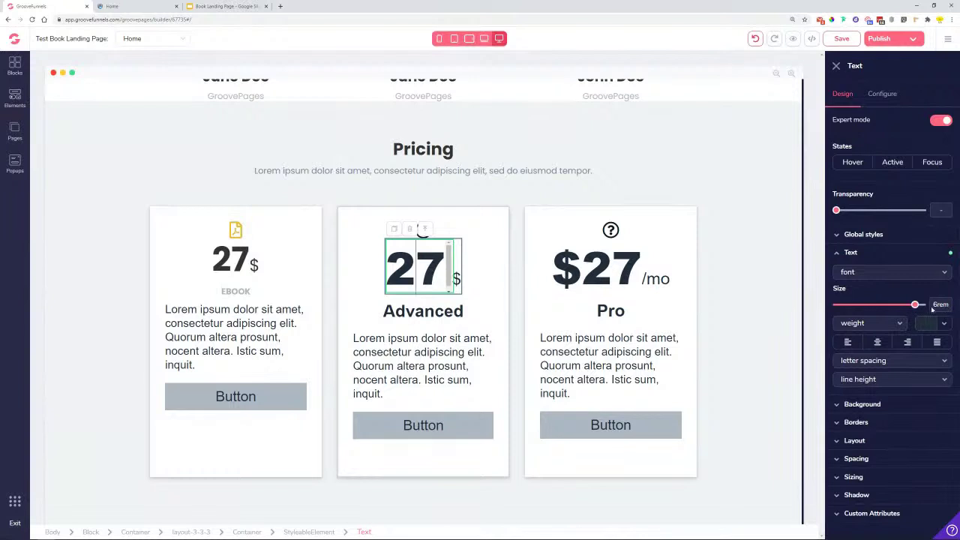
left_click(878, 272)
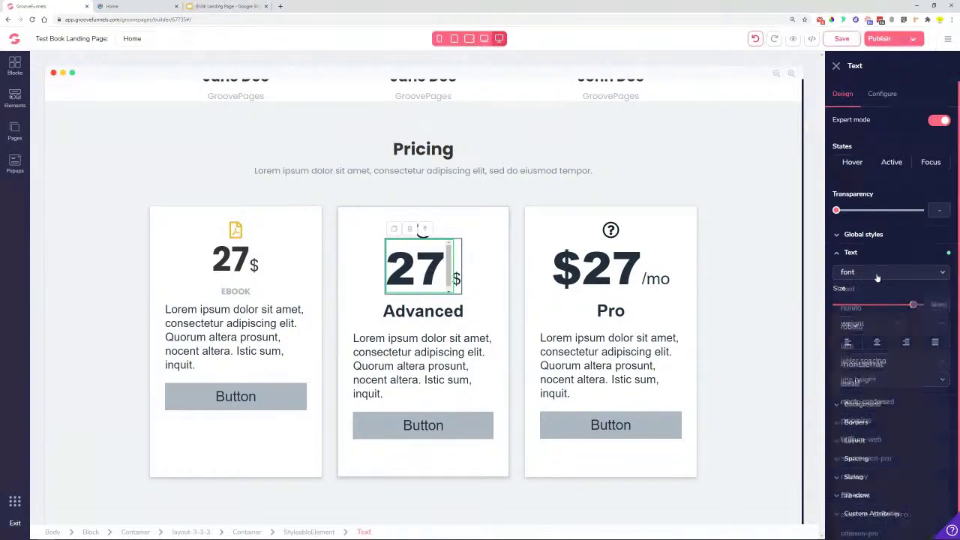
left_click(870, 420)
left_click(870, 323)
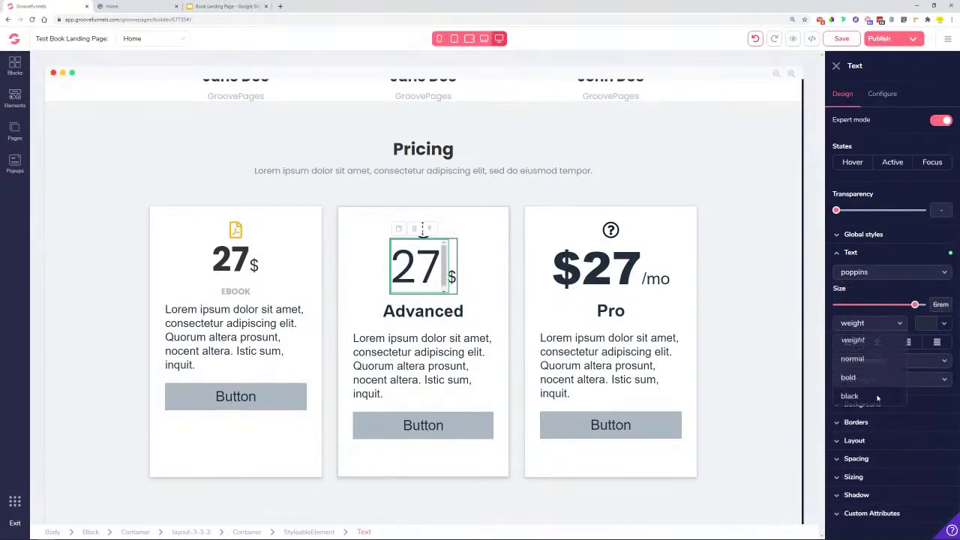
left_click(852, 395)
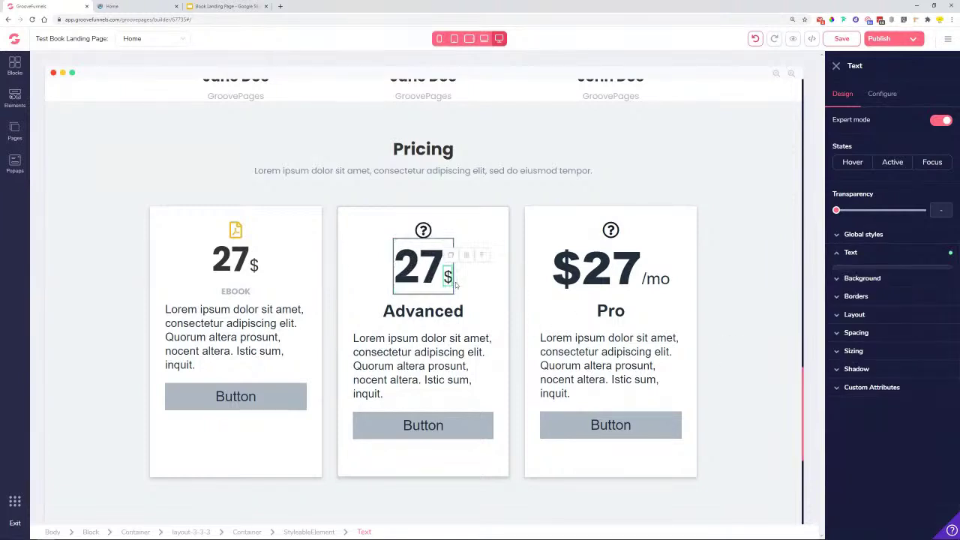
Set the Advanced card's "$" suffix to the poppins font and colour #333333.
left_click(907, 272)
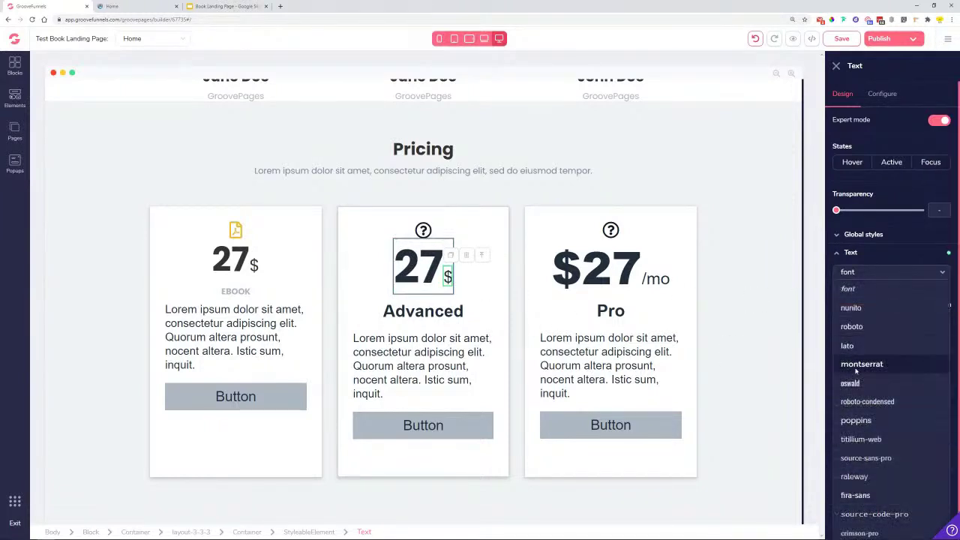
left_click(856, 420)
left_click(943, 323)
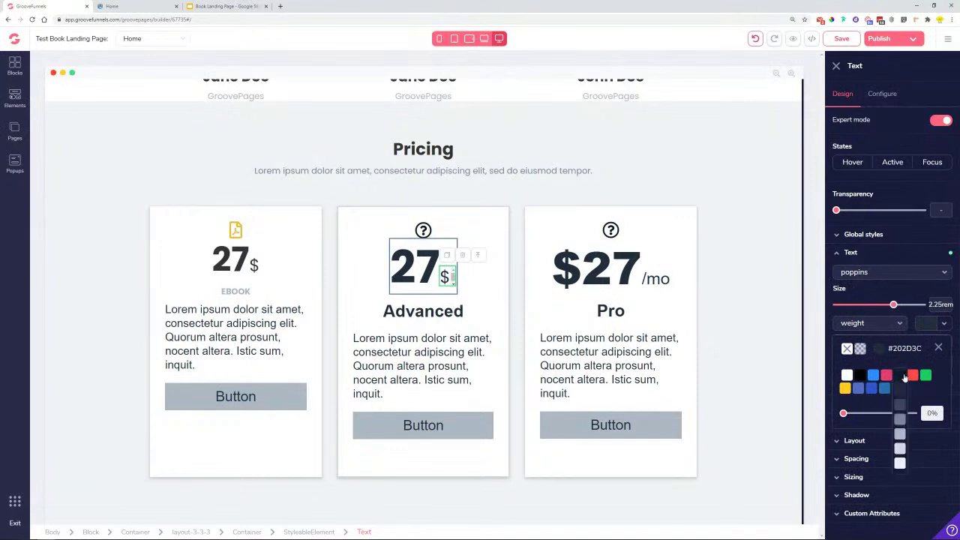
left_click(913, 376)
double_click(913, 477)
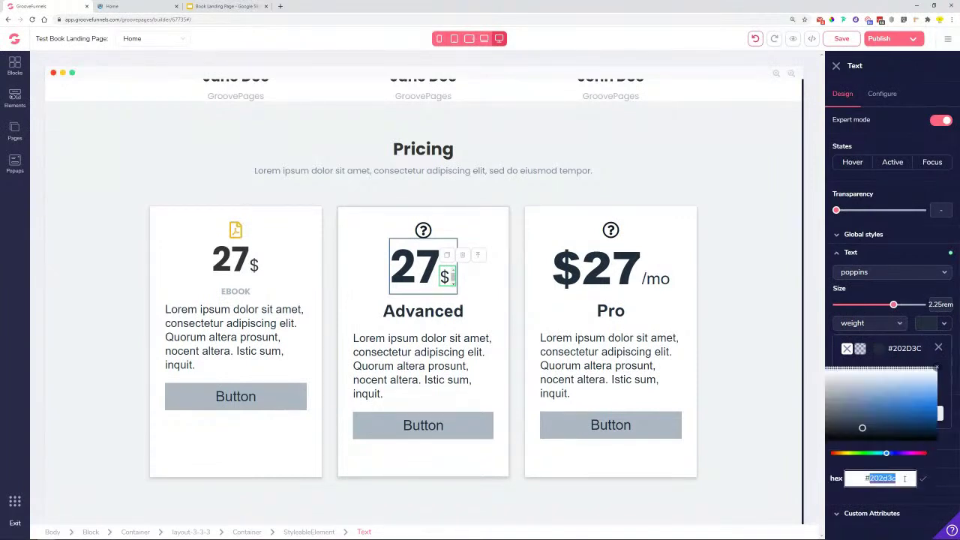
type("333333")
left_click(937, 349)
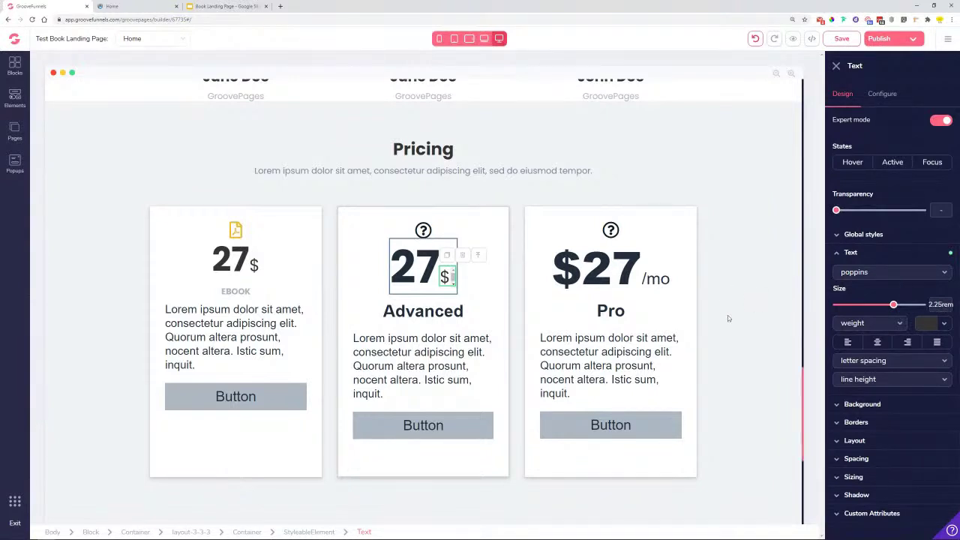
Set the Advanced card's price number to size 4.5rem and open its list of global styles.
left_click(412, 263)
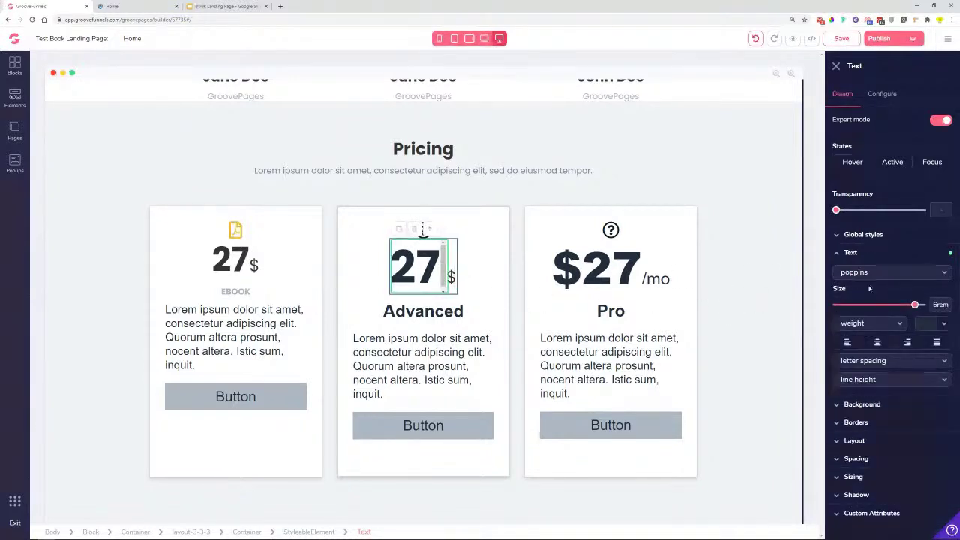
left_click_drag(916, 305, 909, 307)
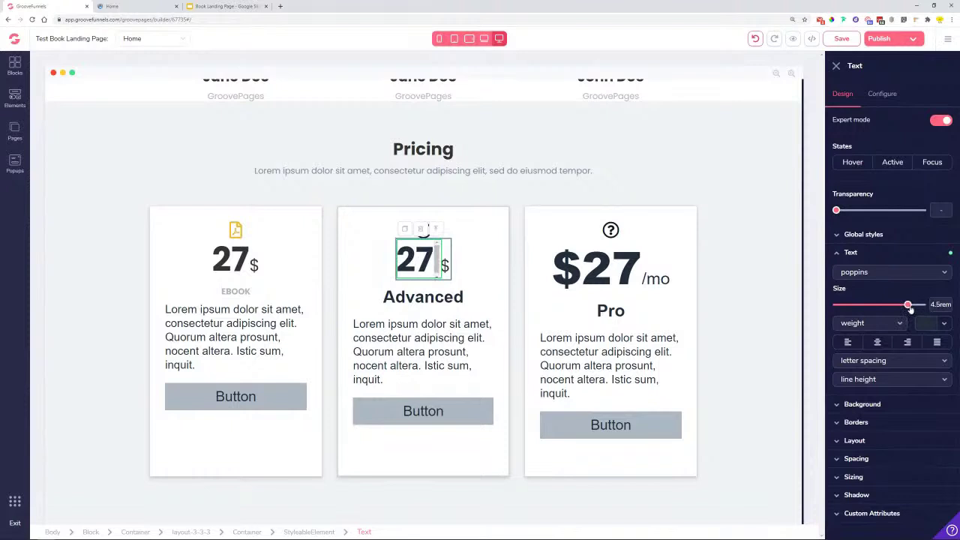
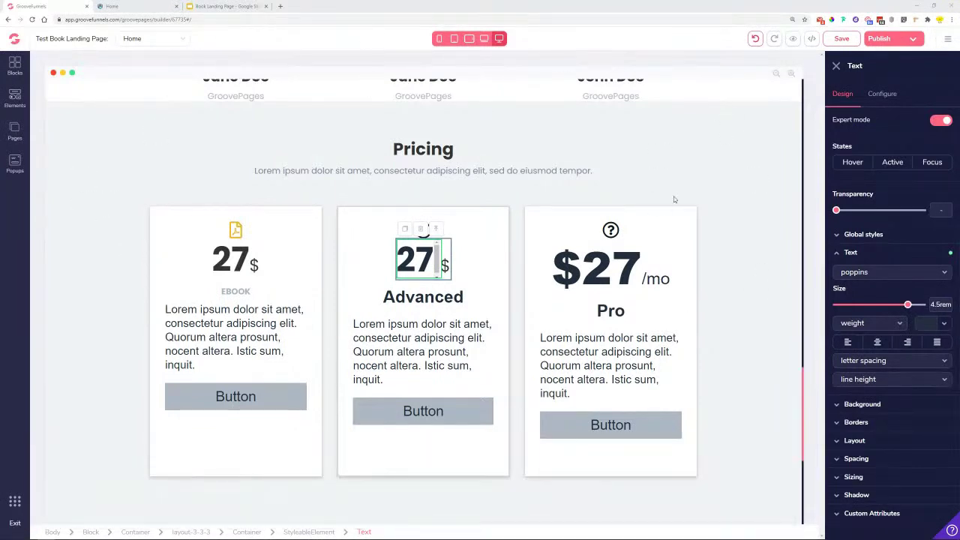
left_click(869, 235)
left_click(874, 254)
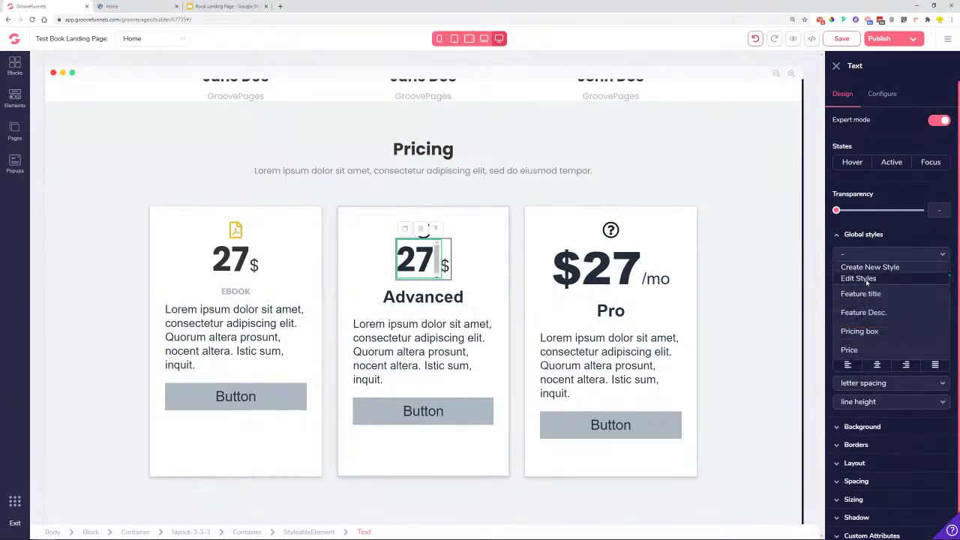
Add a new page to the site, starting from scratch with a blank canvas.
left_click(11, 132)
left_click(146, 65)
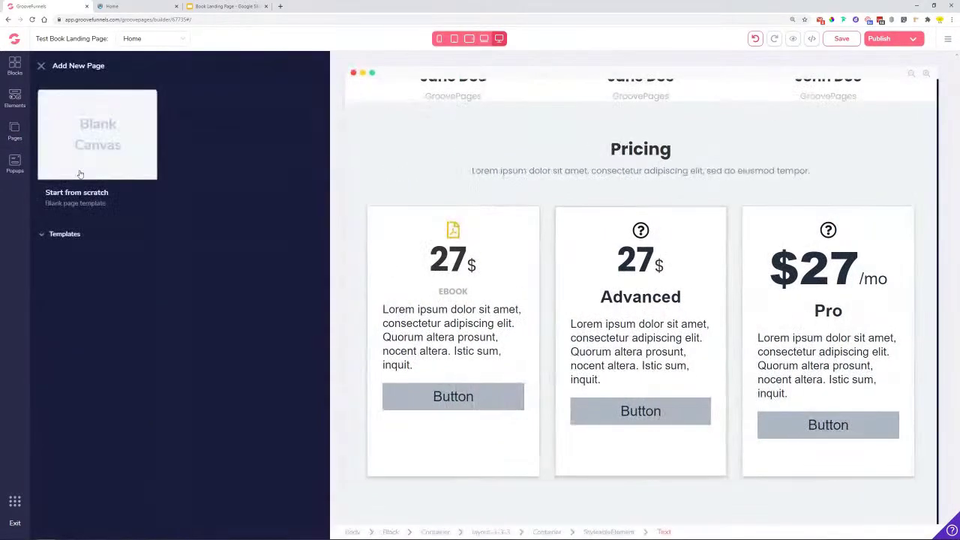
left_click(81, 173)
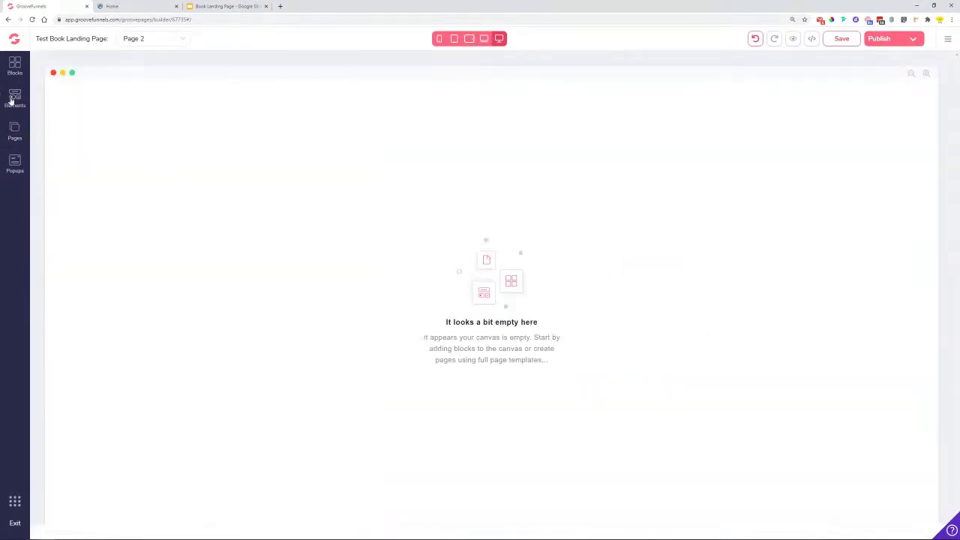
Place the designed Content block with blue text on a black background on the empty page.
left_click(14, 97)
left_click(15, 66)
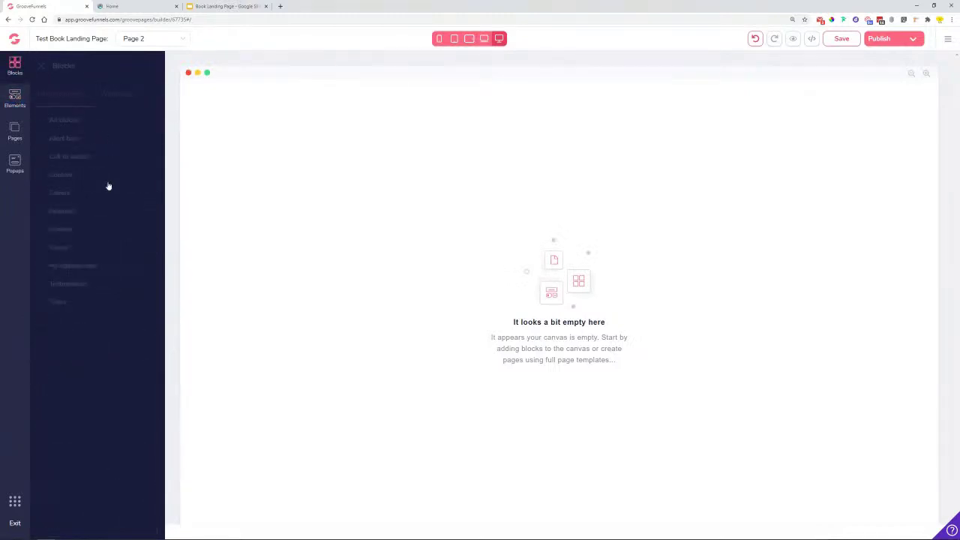
left_click(78, 174)
left_click_drag(80, 199, 470, 182)
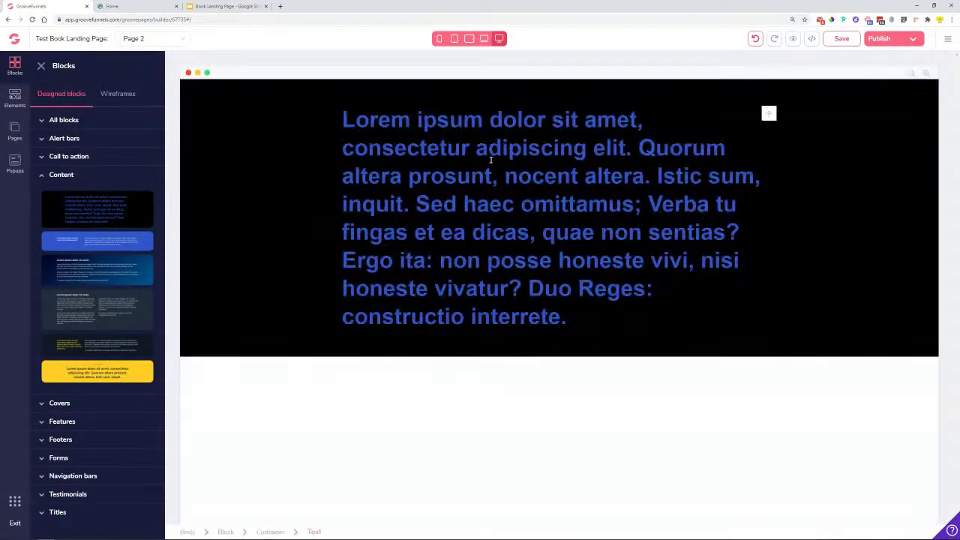
Show the list of global styles available for the Content block's text on Page 2.
left_click(489, 154)
left_click(894, 213)
left_click(889, 228)
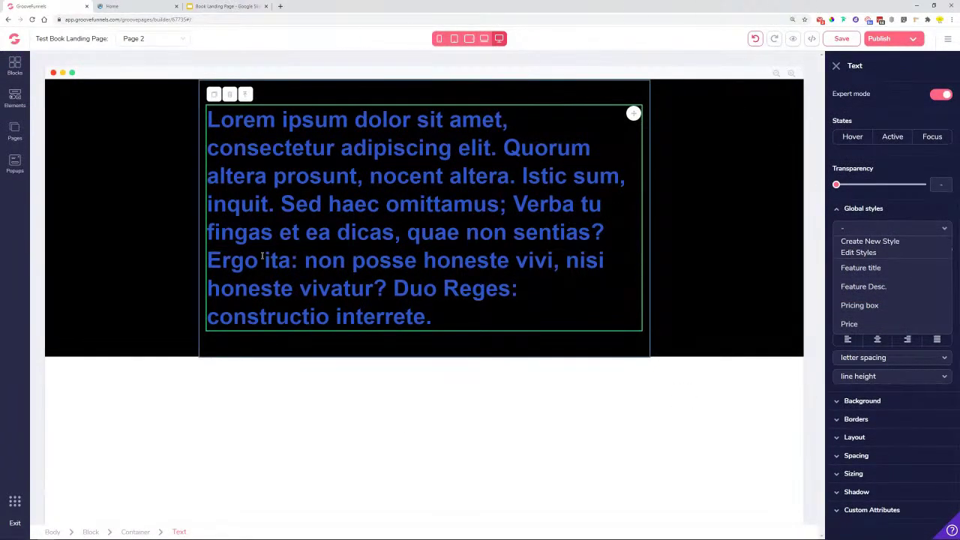
Delete Page 2 from the site and save the project.
left_click(15, 130)
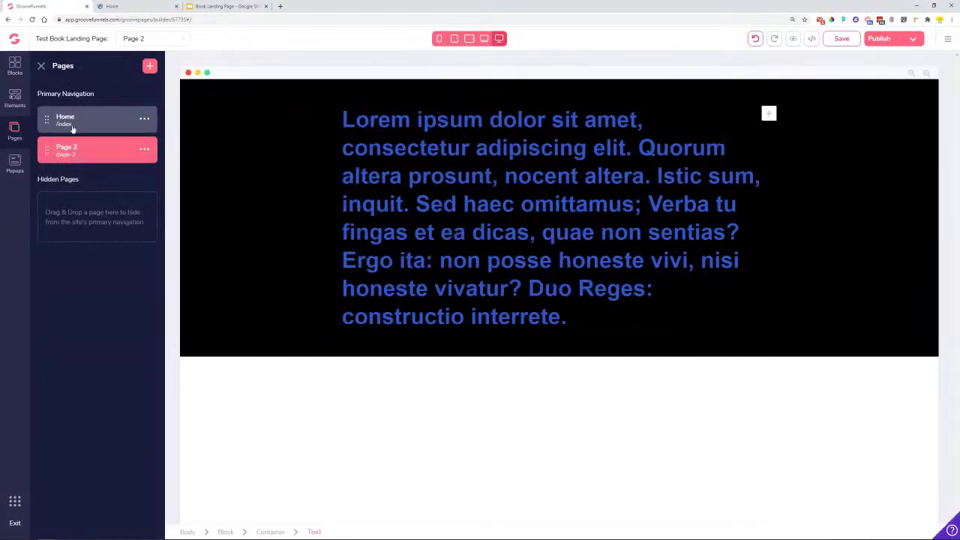
left_click(145, 149)
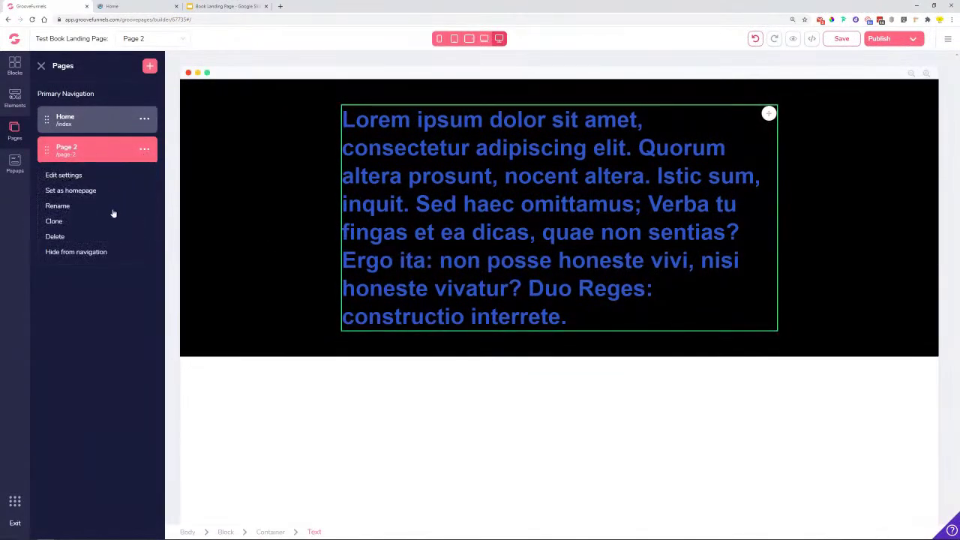
left_click(71, 238)
left_click(513, 300)
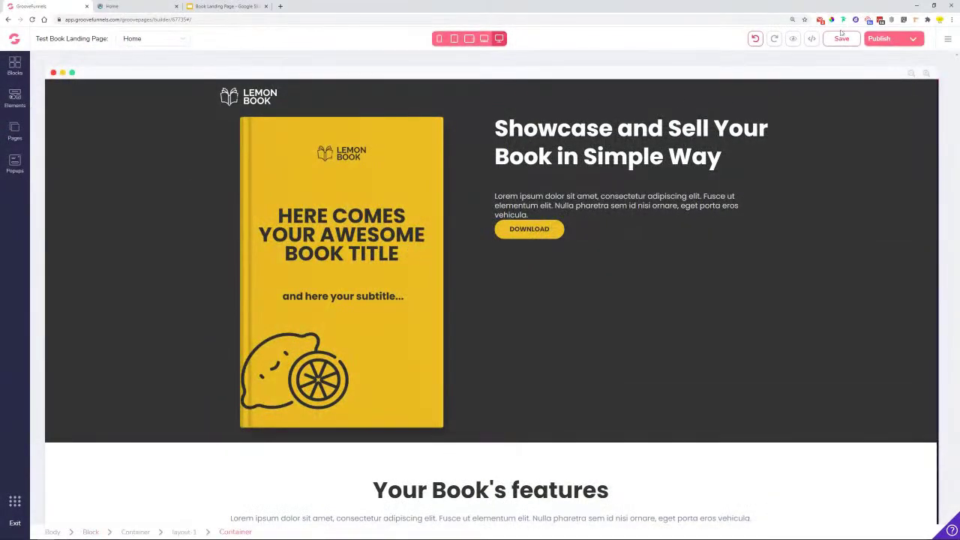
left_click(840, 41)
Apply the Feature Desc. global style to the description text in the Ebook pricing card.
scroll(596, 203, "down", 15)
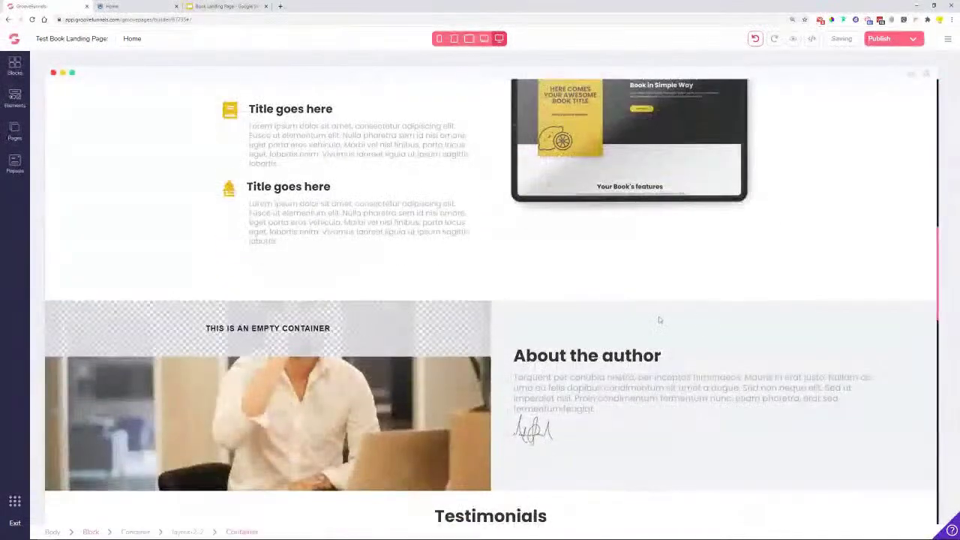
scroll(532, 216, "down", 8)
scroll(532, 217, "up", 3)
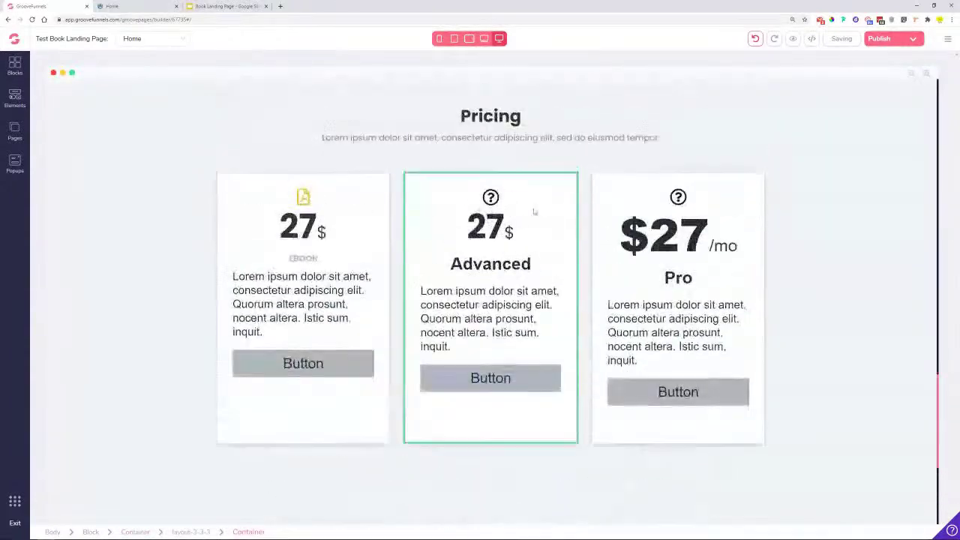
left_click(353, 280)
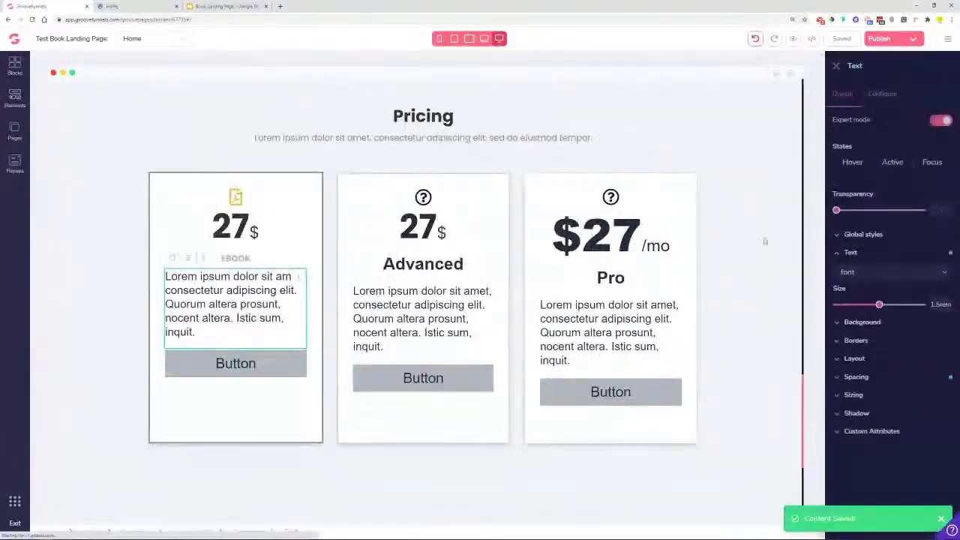
left_click(878, 94)
left_click(843, 95)
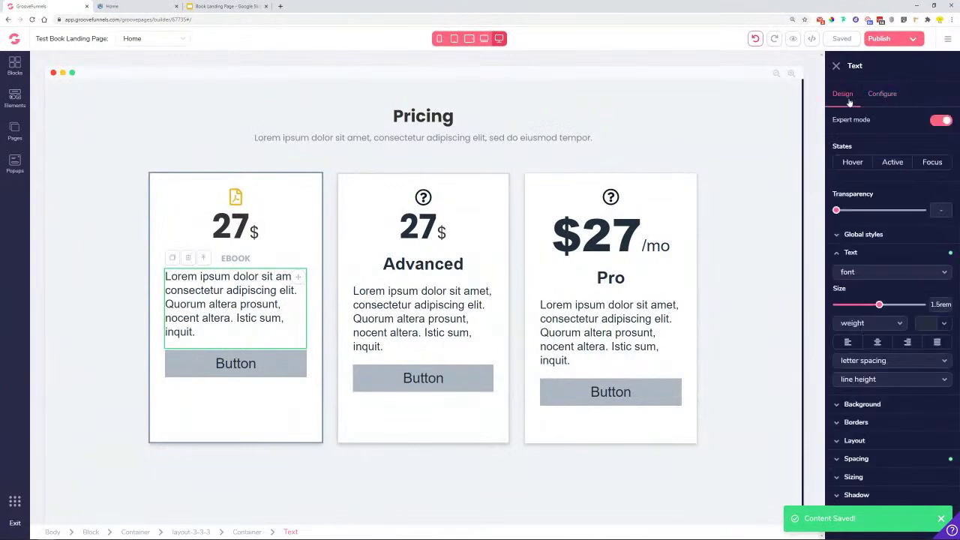
left_click(866, 235)
left_click(877, 255)
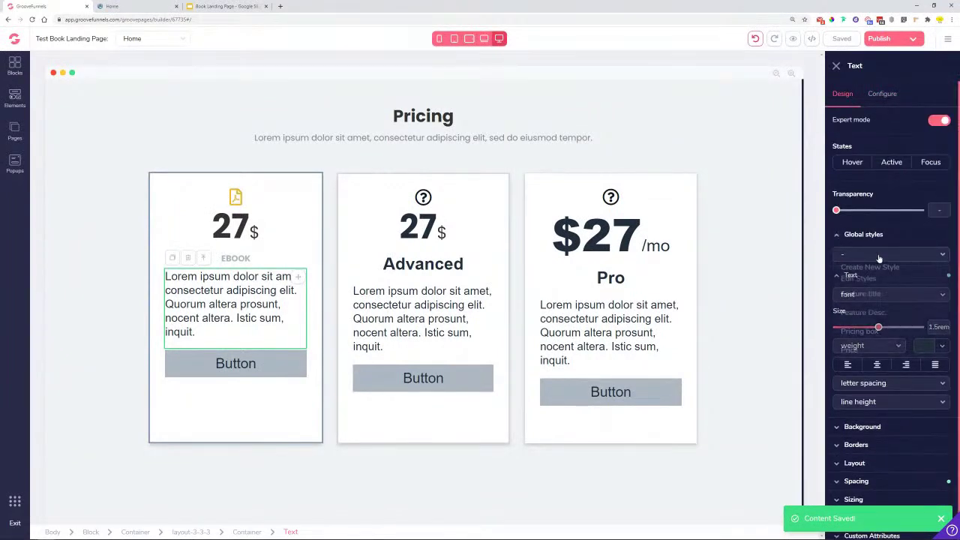
left_click(873, 313)
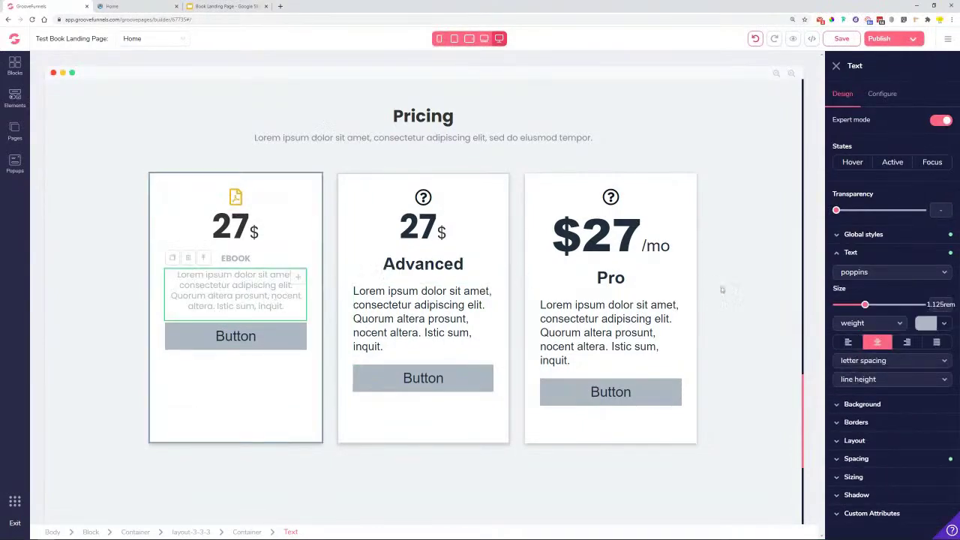
Duplicate the hero section's Download button and move the copy below the description in the Ebook pricing card.
left_click(264, 346)
scroll(355, 287, "up", 20)
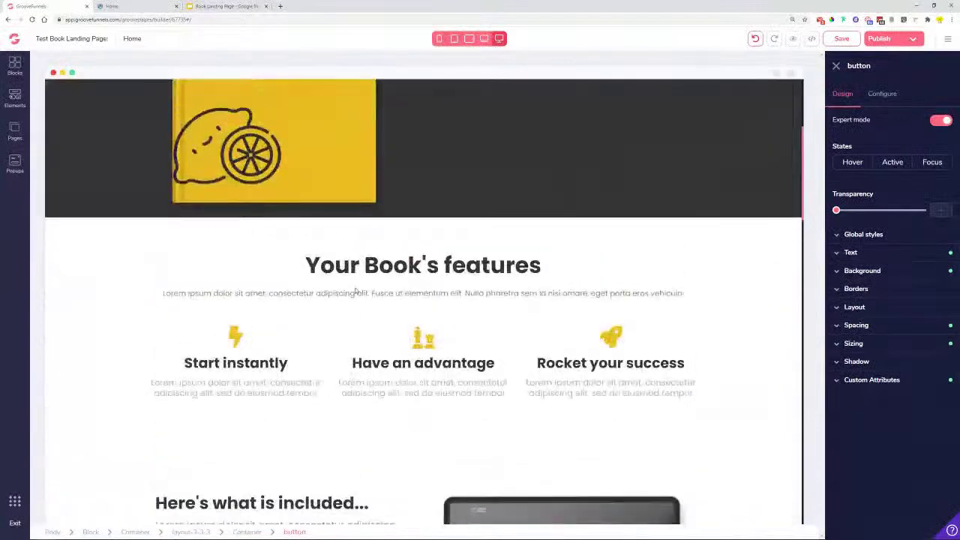
scroll(355, 287, "up", 3)
left_click(467, 230)
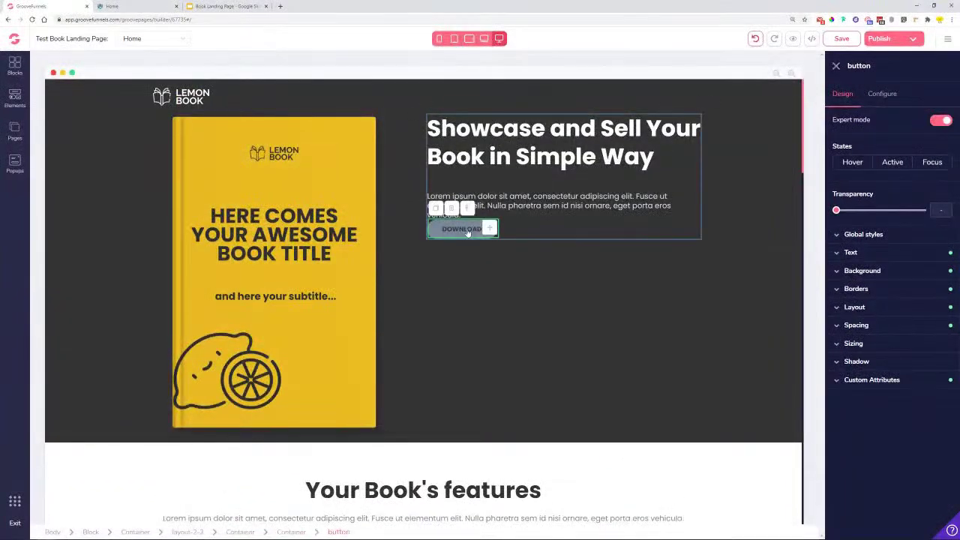
left_click(435, 209)
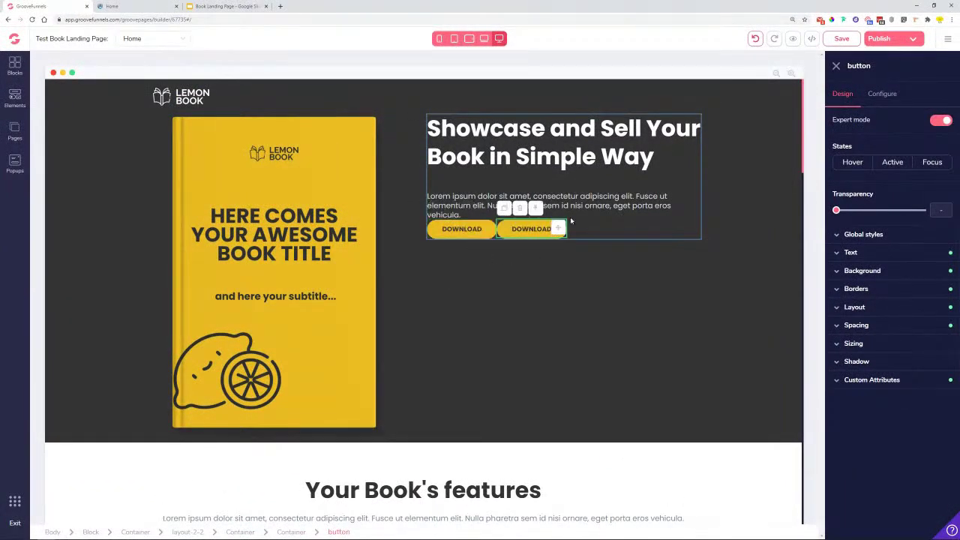
left_click_drag(557, 225, 327, 480)
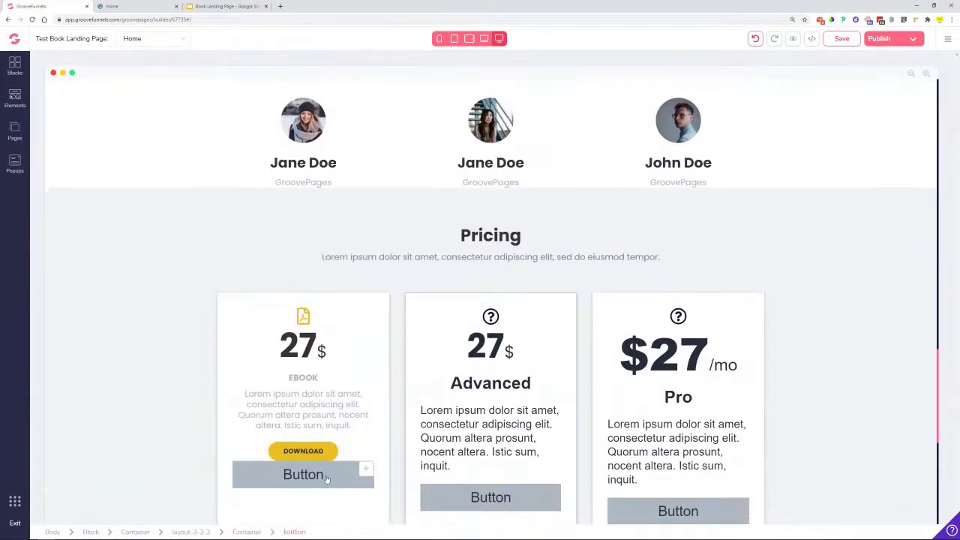
Delete the default grey button from the Ebook pricing card.
left_click(326, 480)
left_click(188, 451)
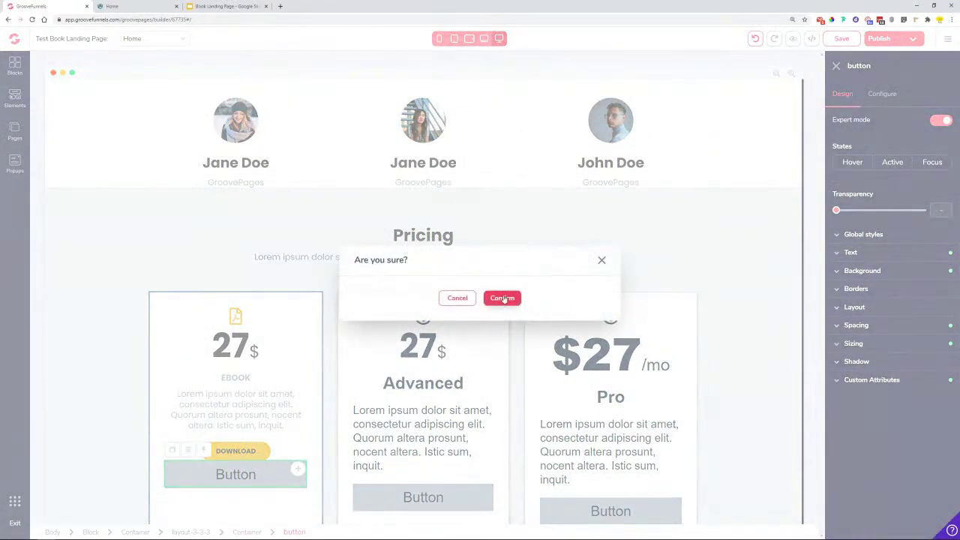
left_click(502, 299)
Duplicate the Ebook card's Download button and place copies above the default buttons in the Advanced and Pro cards.
scroll(315, 253, "down", 3)
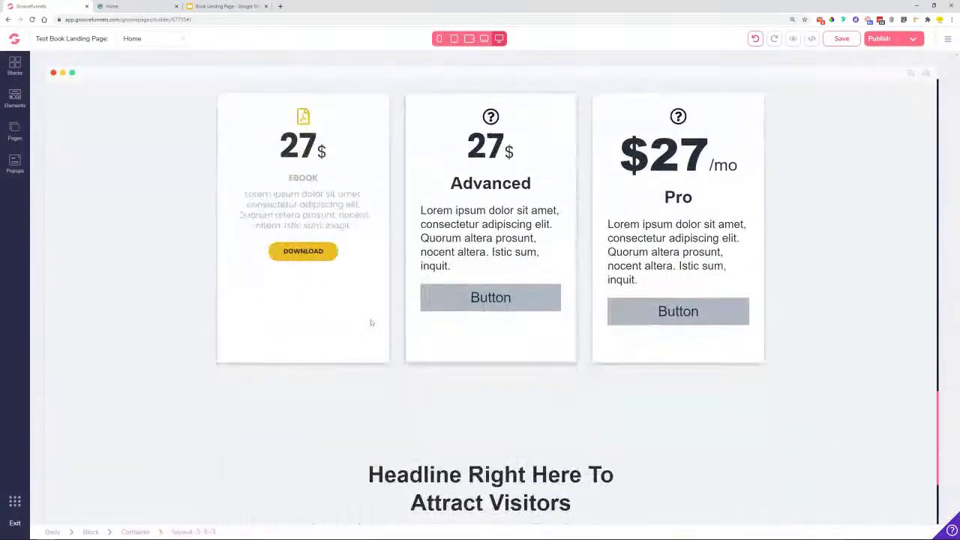
left_click(315, 254)
left_click(209, 252)
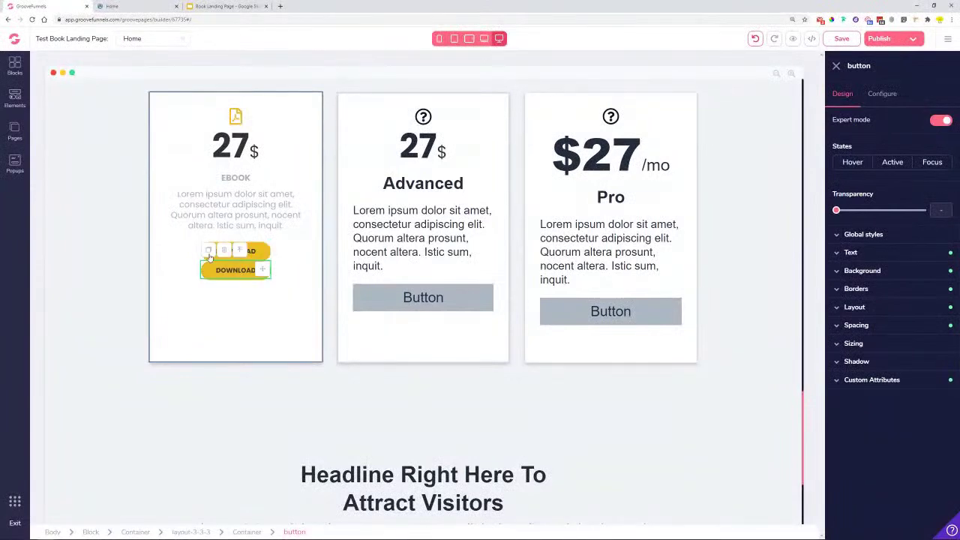
left_click_drag(257, 283, 471, 295)
left_click_drag(315, 270, 677, 309)
Delete the default grey buttons from the Advanced and Pro pricing cards.
left_click(502, 324)
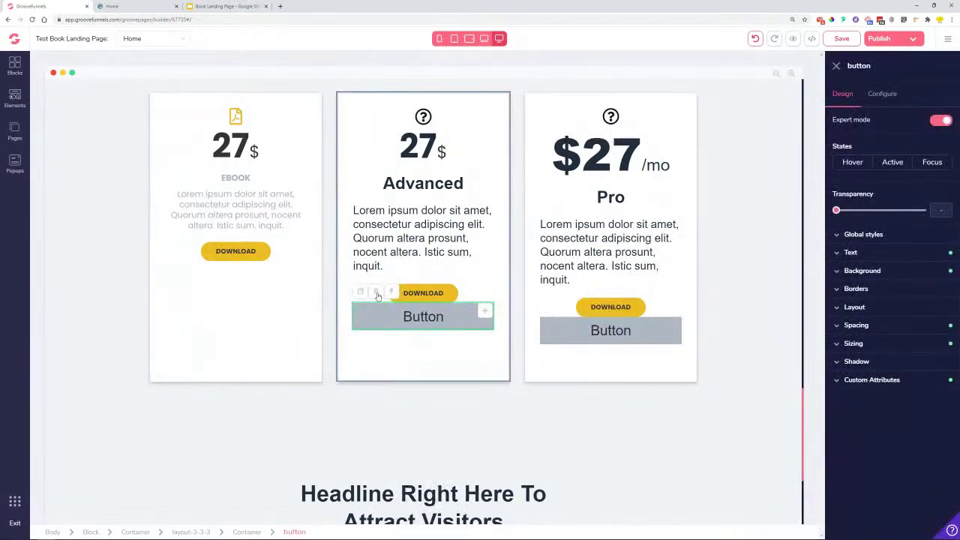
key("Delete")
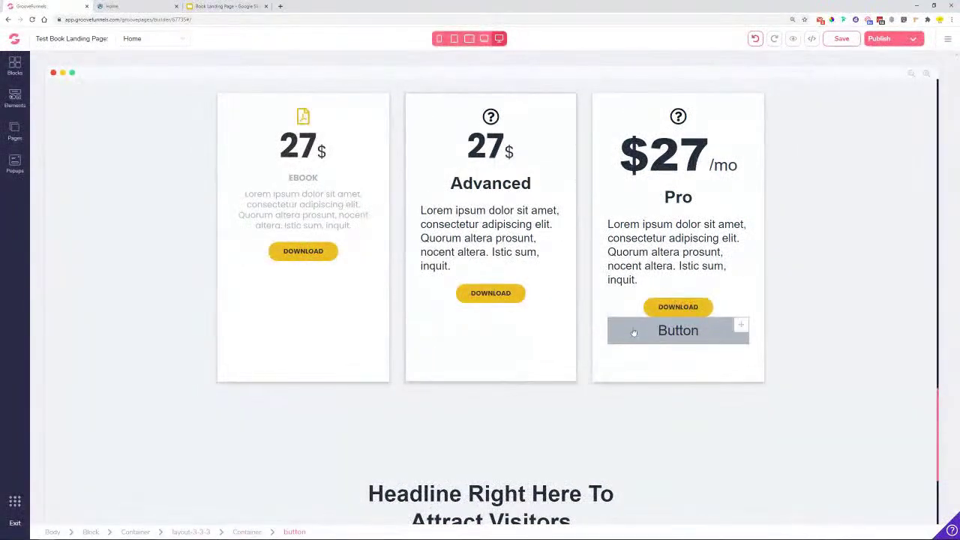
left_click(600, 328)
left_click(502, 298)
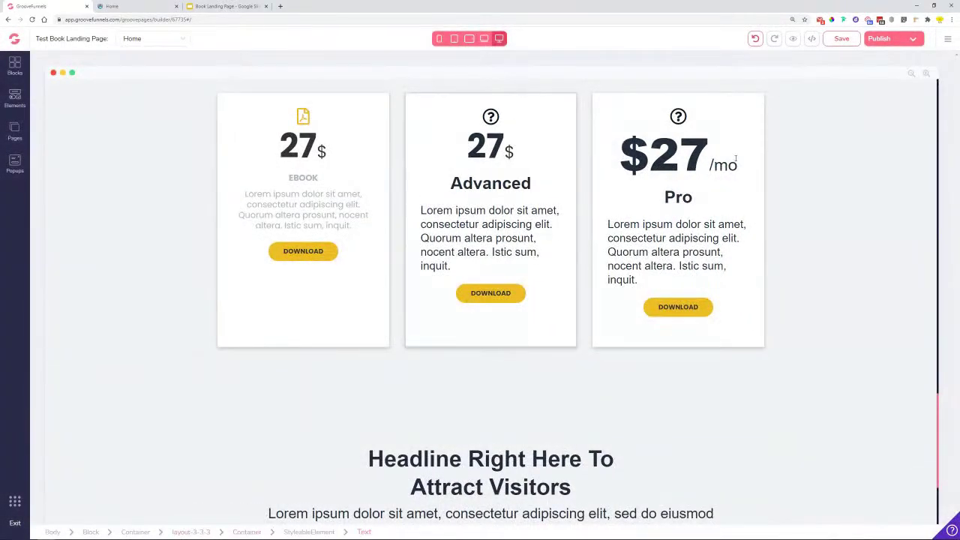
Change the Pro card's price text to 27 and replace its "/mo" suffix with "$".
left_click(660, 155)
left_click(578, 154)
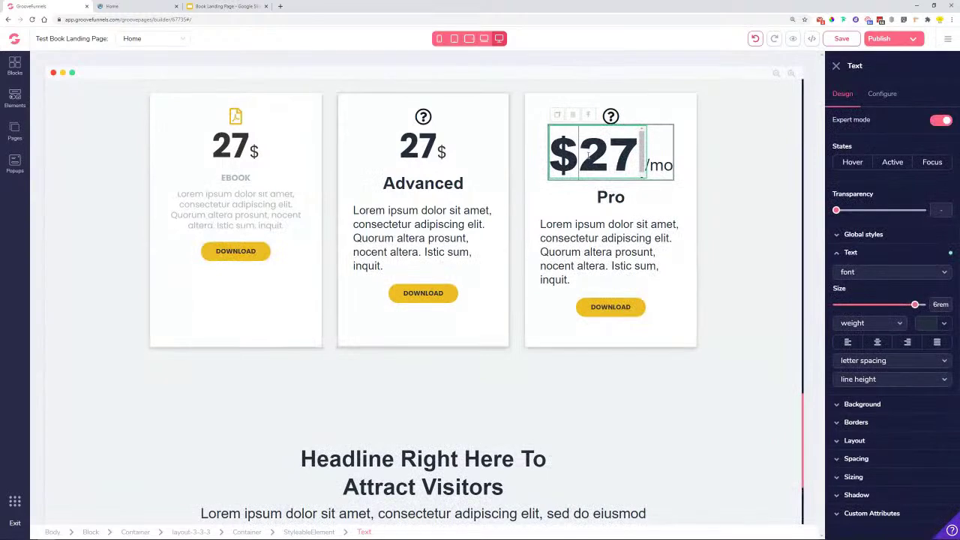
key("BackSpace")
left_click(642, 166)
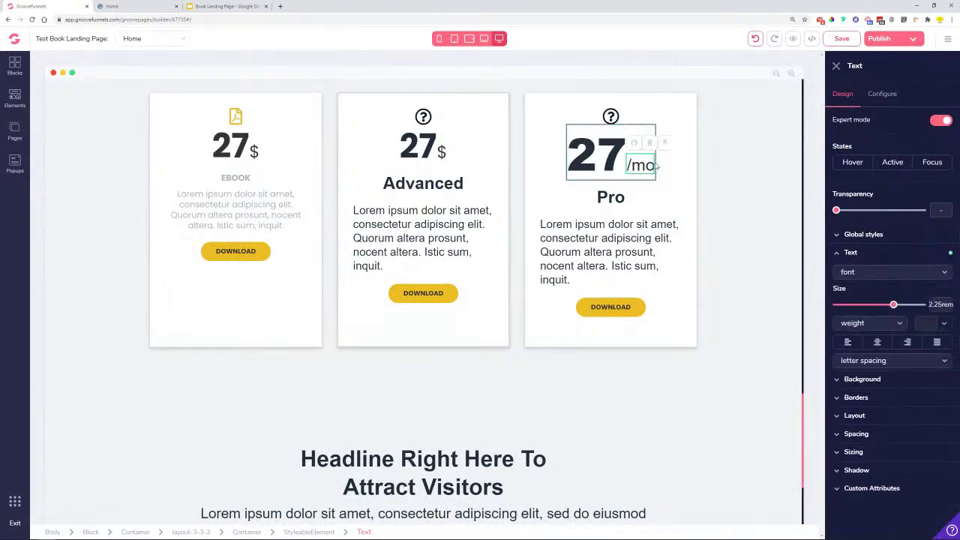
double_click(633, 166)
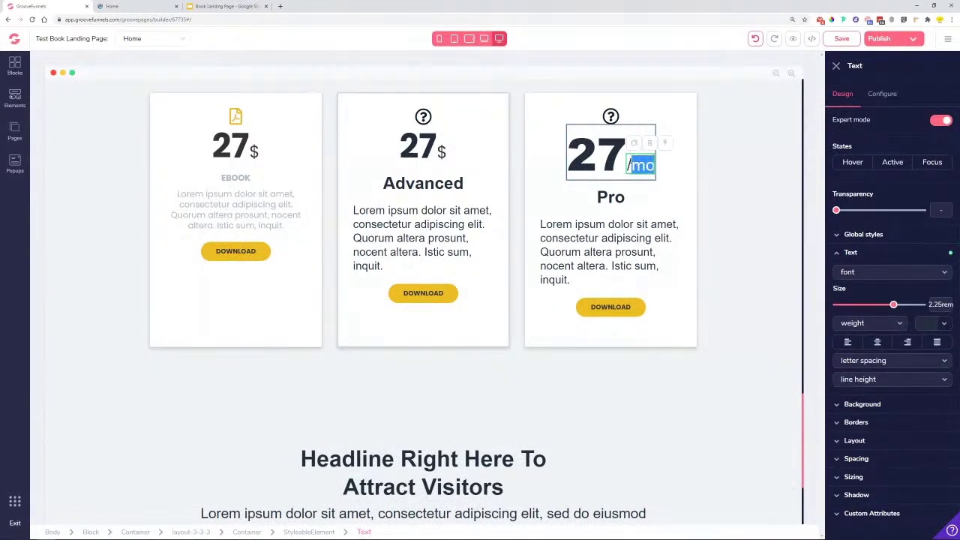
type("https://groovefunnels.com")
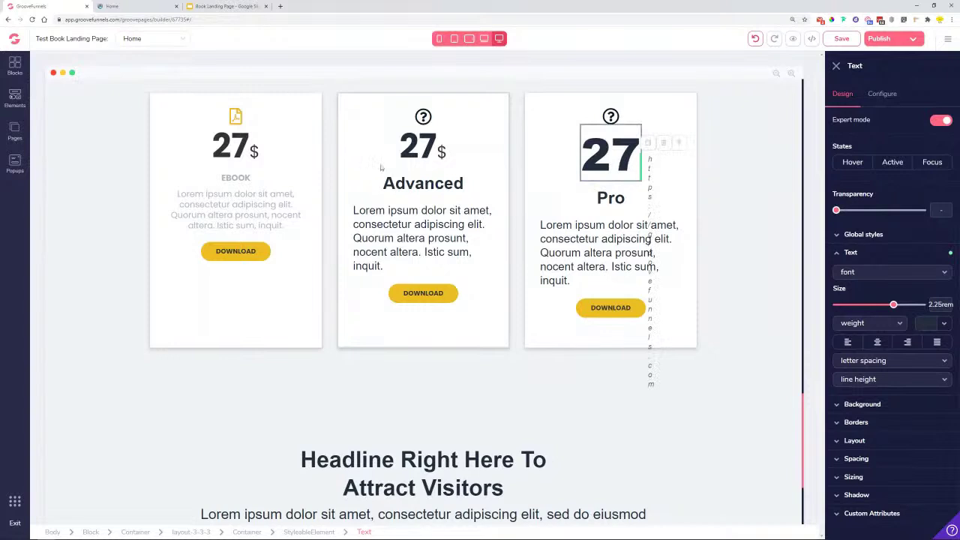
key("ctrl+a")
type("$")
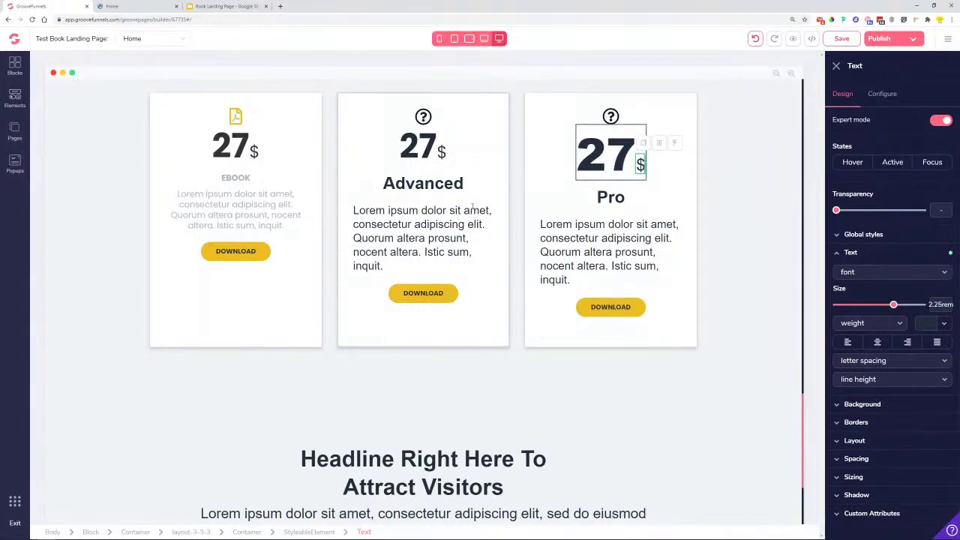
Set the Pro card's "$" suffix to the poppins font and colour #333333.
left_click(875, 274)
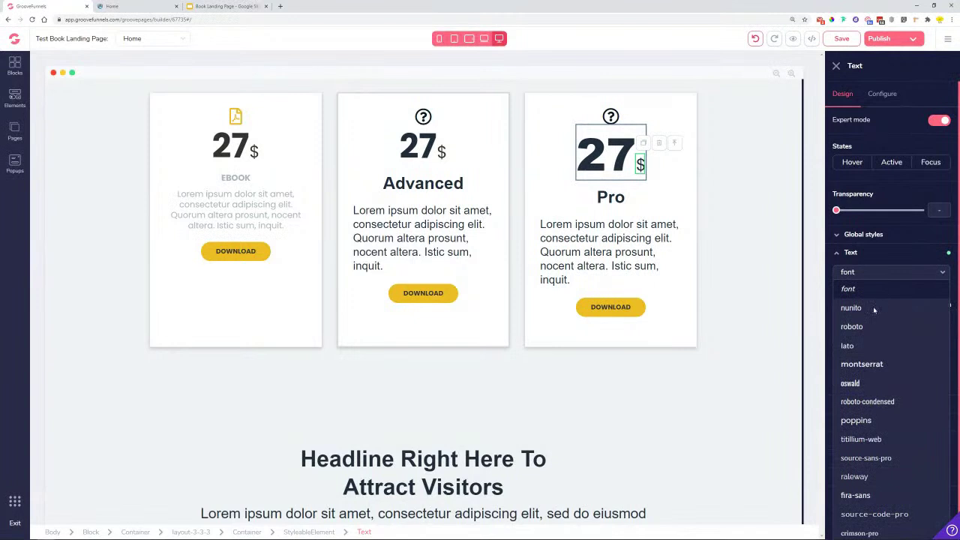
left_click(848, 420)
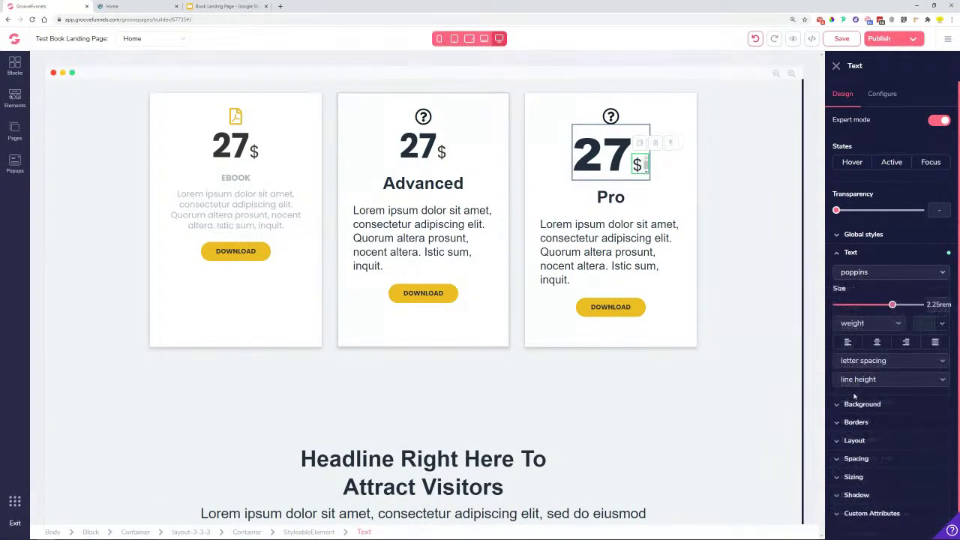
left_click(946, 324)
left_click(881, 352)
left_click(891, 480)
type("33333")
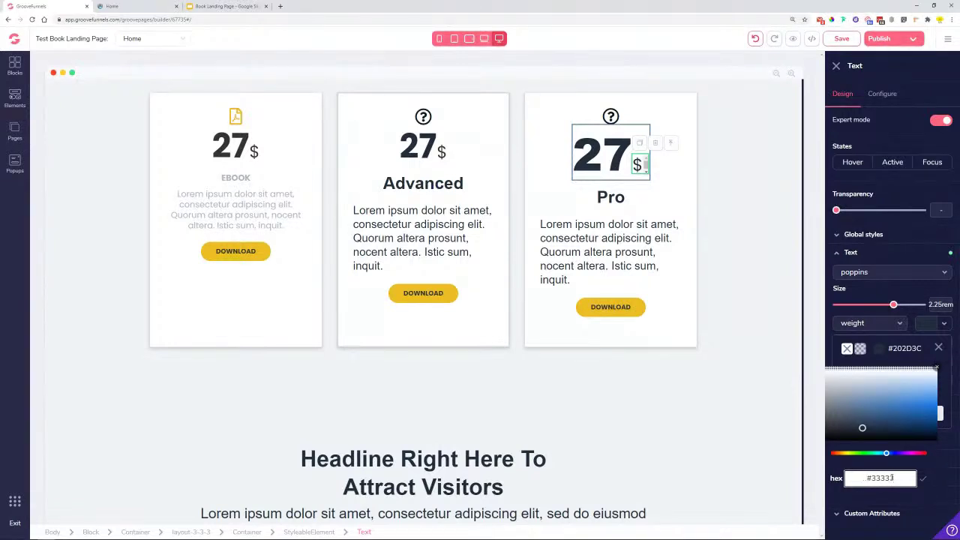
type("3")
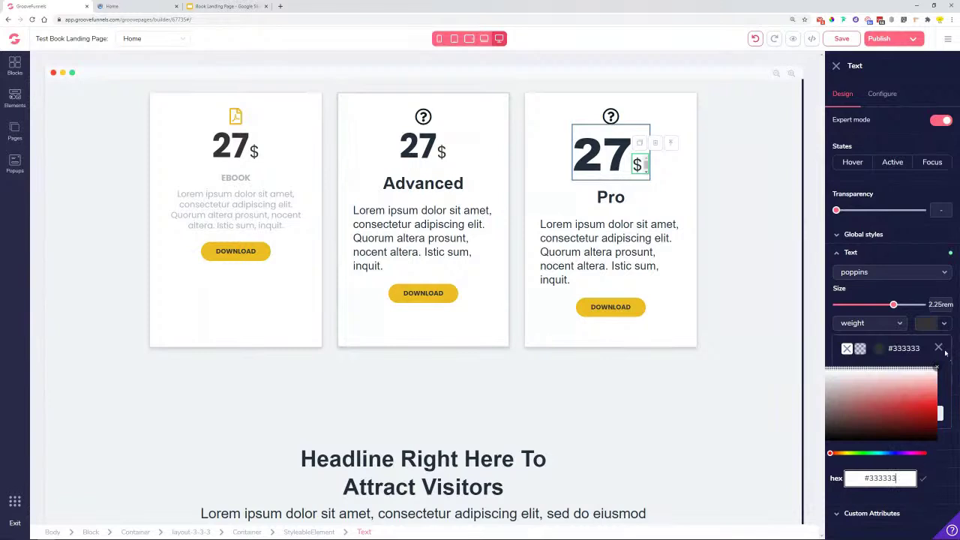
left_click(939, 347)
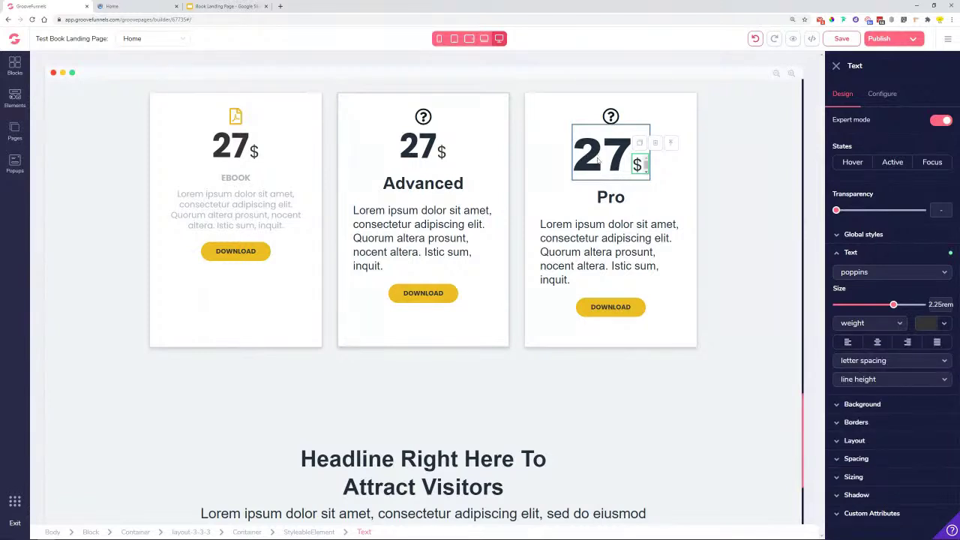
Set the Pro card's price number to colour #333333 and size 4.5rem.
left_click(597, 160)
left_click(928, 322)
left_click(878, 351)
left_click(879, 350)
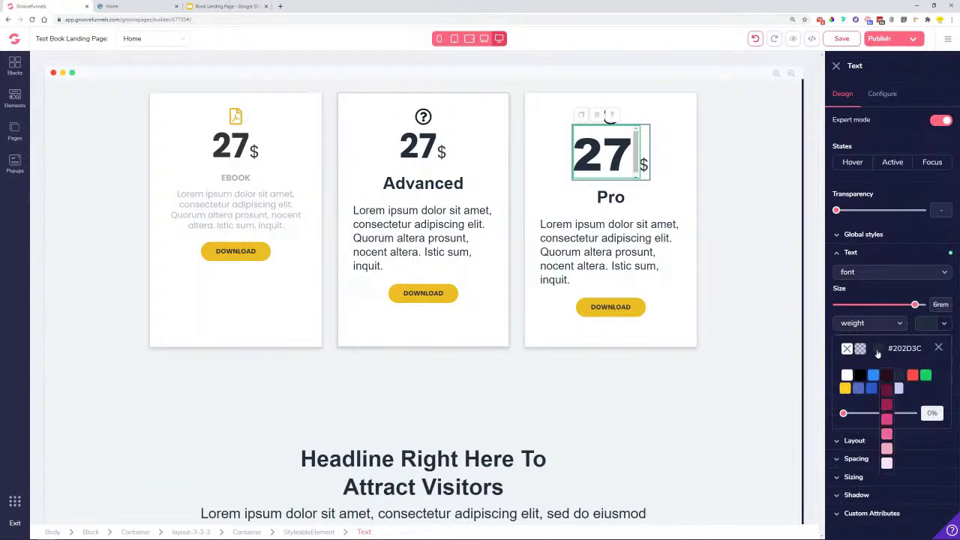
left_click(930, 323)
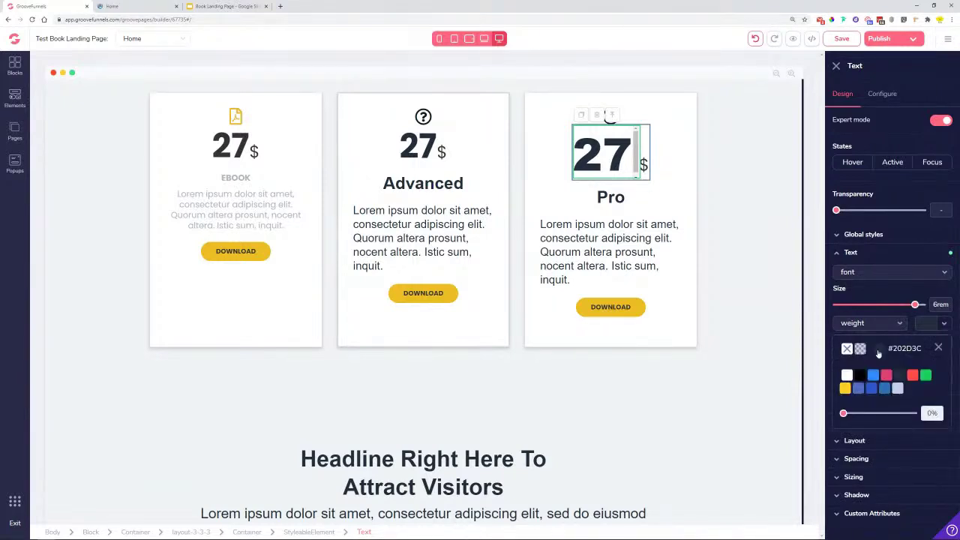
left_click(878, 350)
double_click(895, 479)
type("333333")
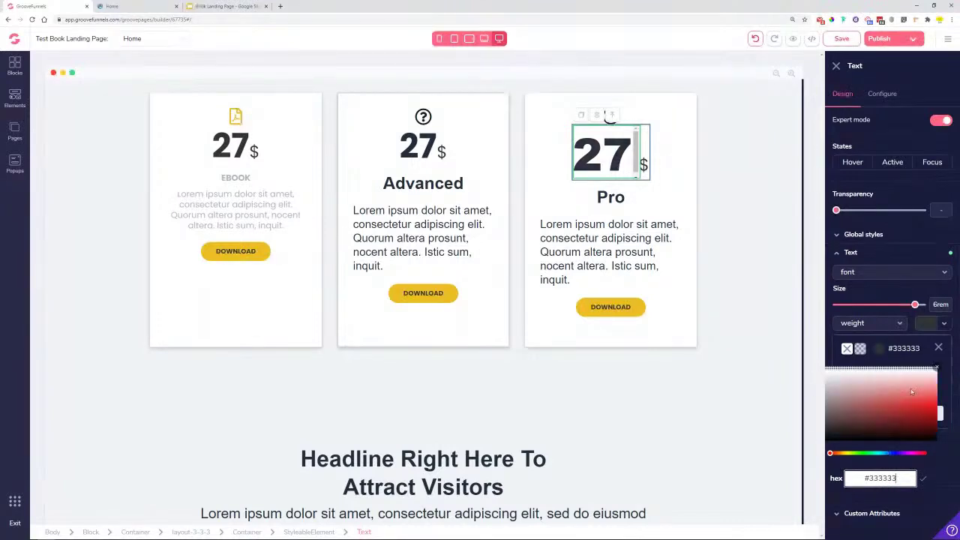
left_click(939, 348)
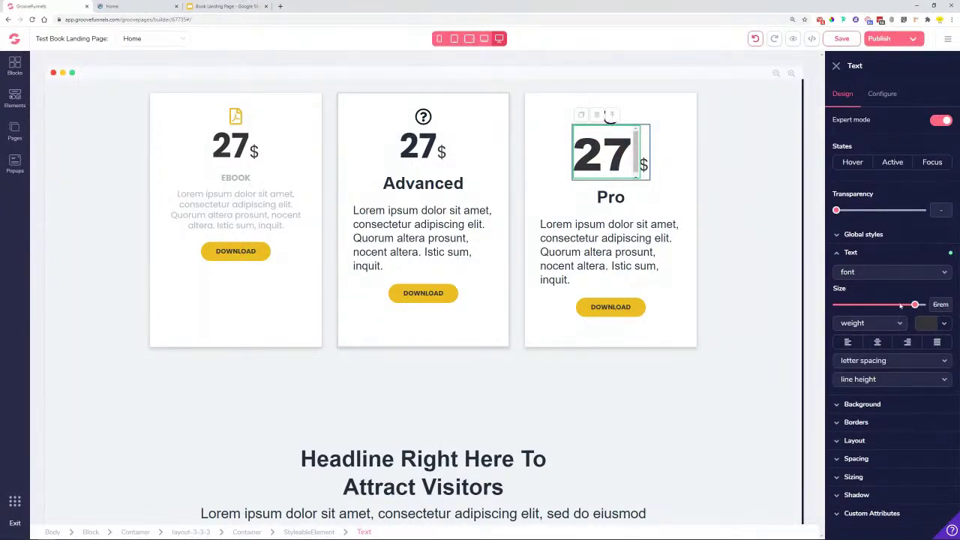
left_click_drag(914, 308, 907, 306)
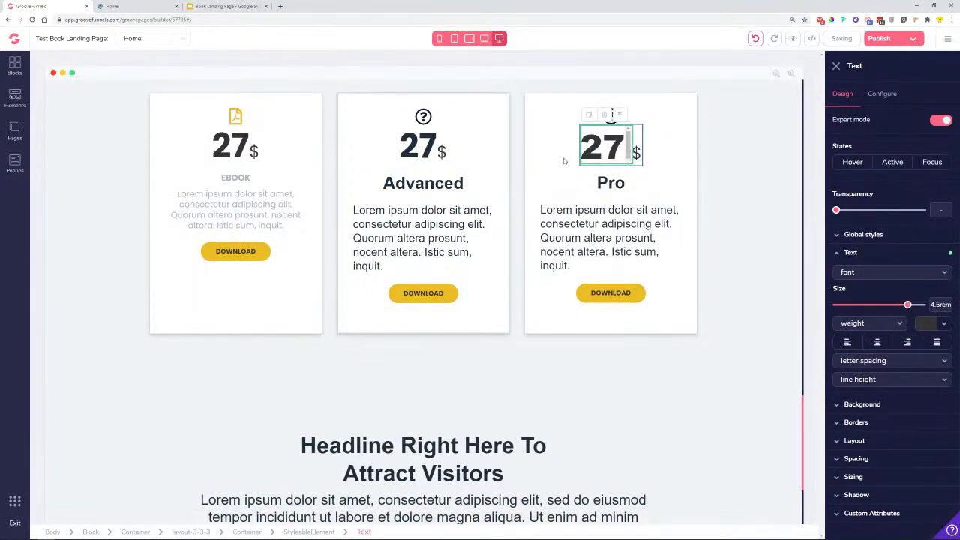
Set the Pro card's price number to the poppins font with a bold weight matching the other cards' prices.
left_click(888, 271)
left_click(864, 421)
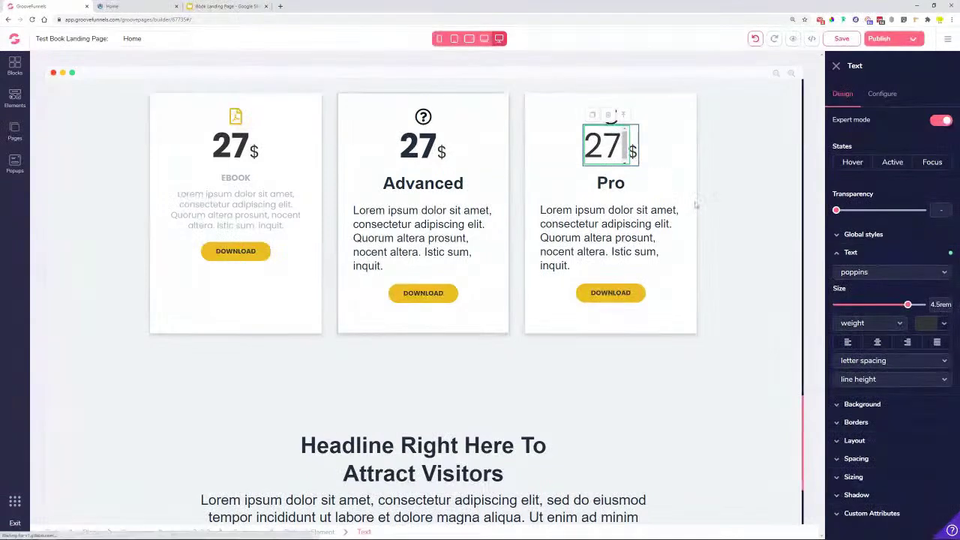
left_click(890, 273)
left_click(936, 272)
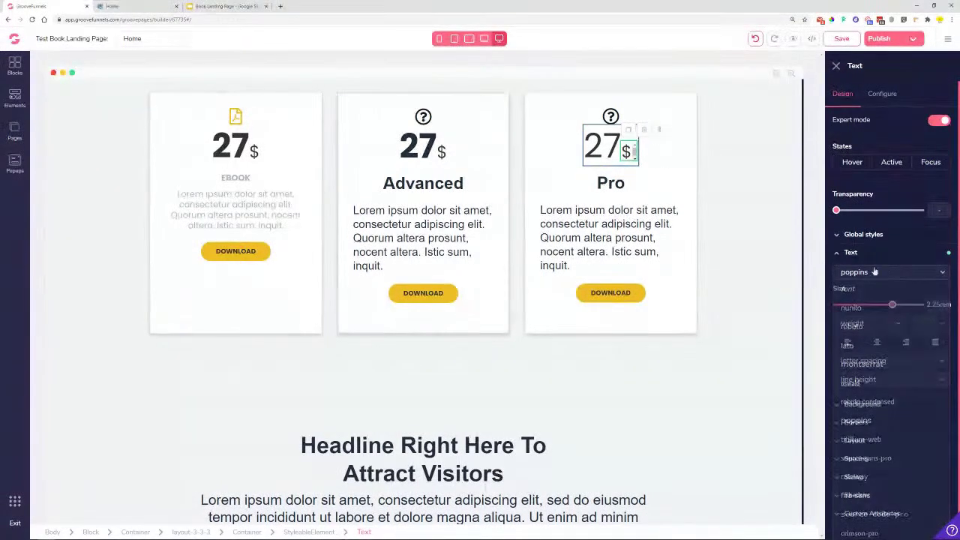
left_click(439, 152)
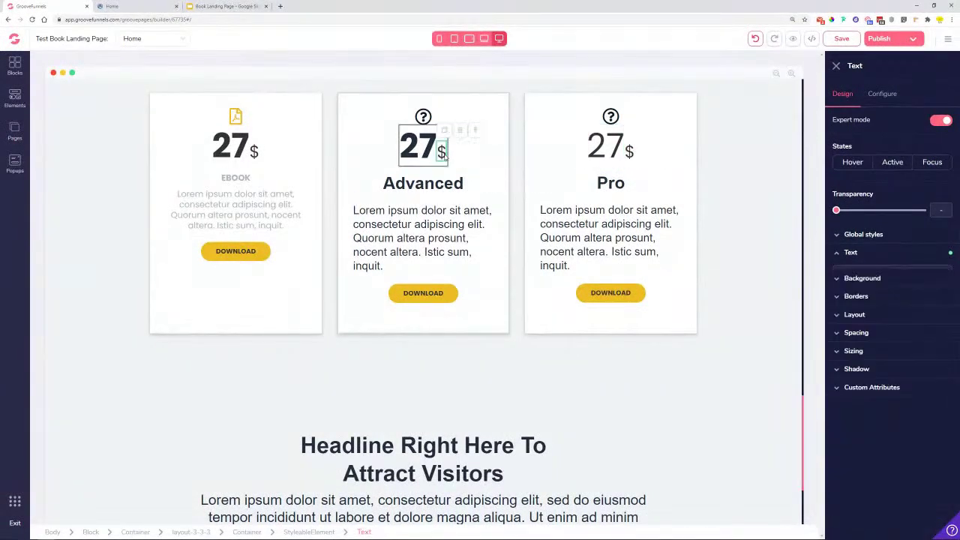
left_click(615, 145)
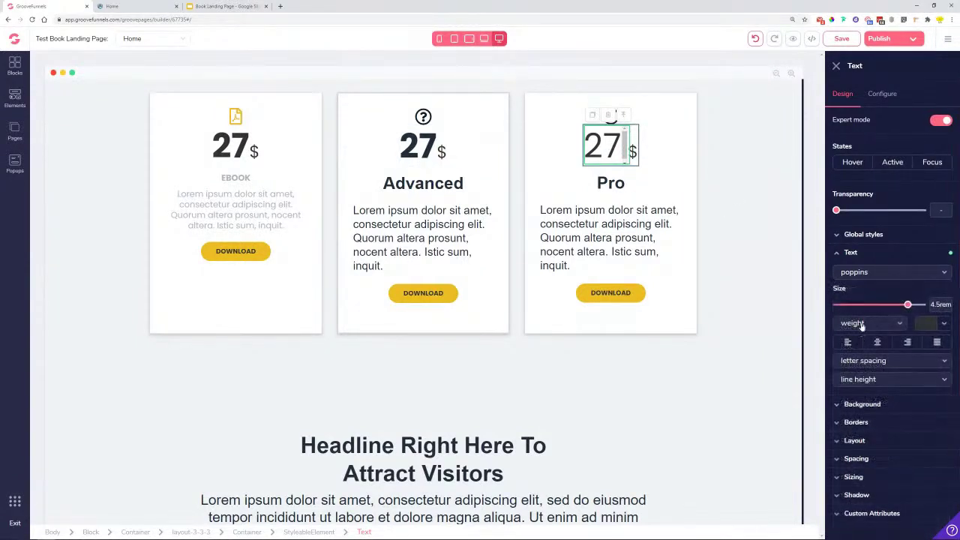
left_click(856, 322)
left_click(862, 424)
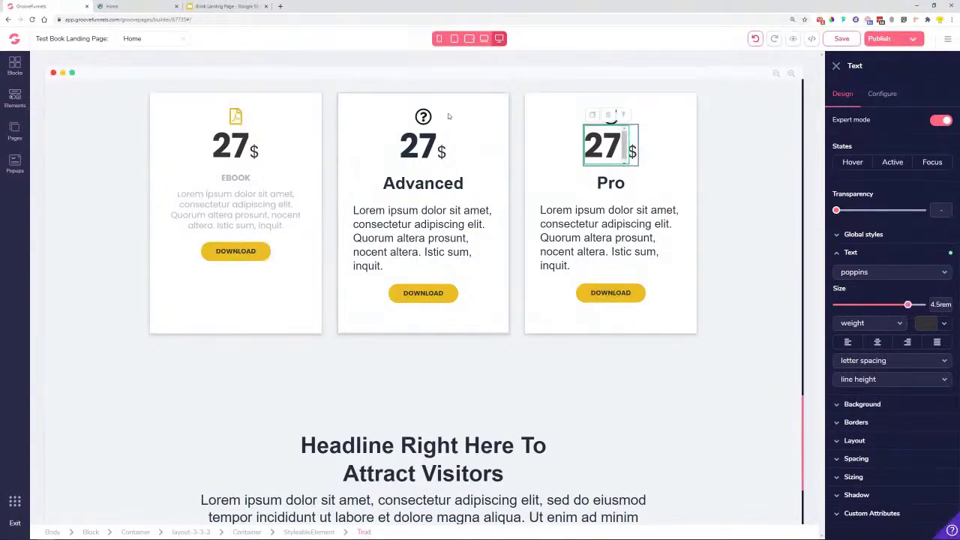
left_click(423, 116)
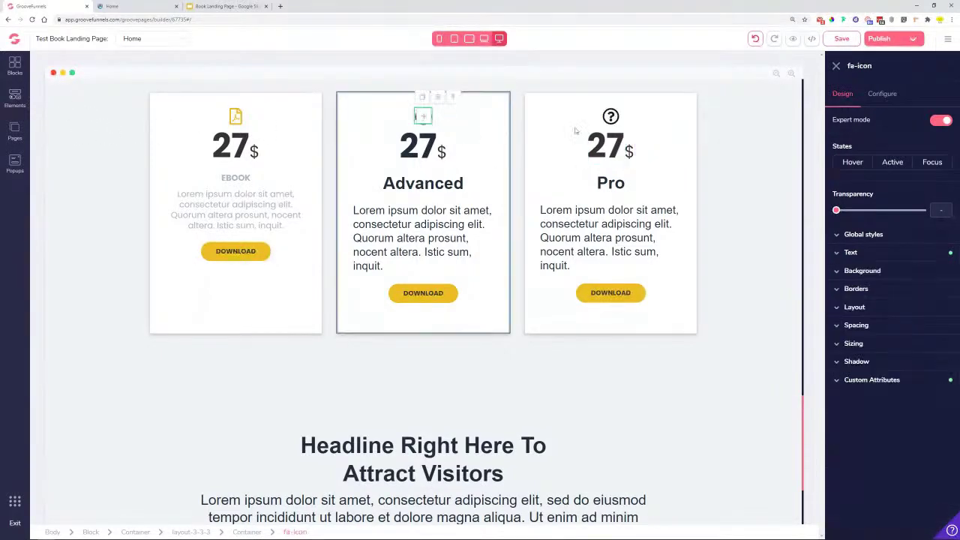
left_click(879, 94)
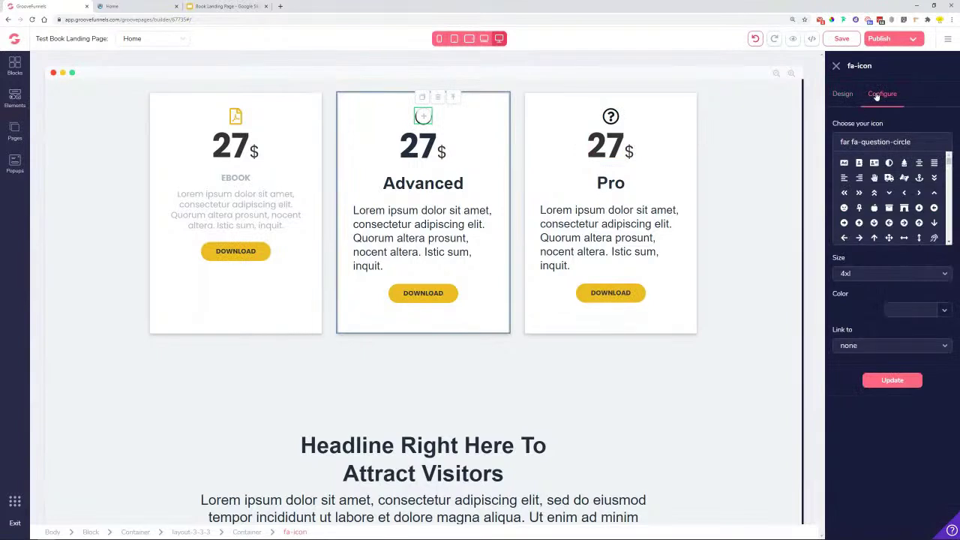
triple_click(909, 140)
type("copy")
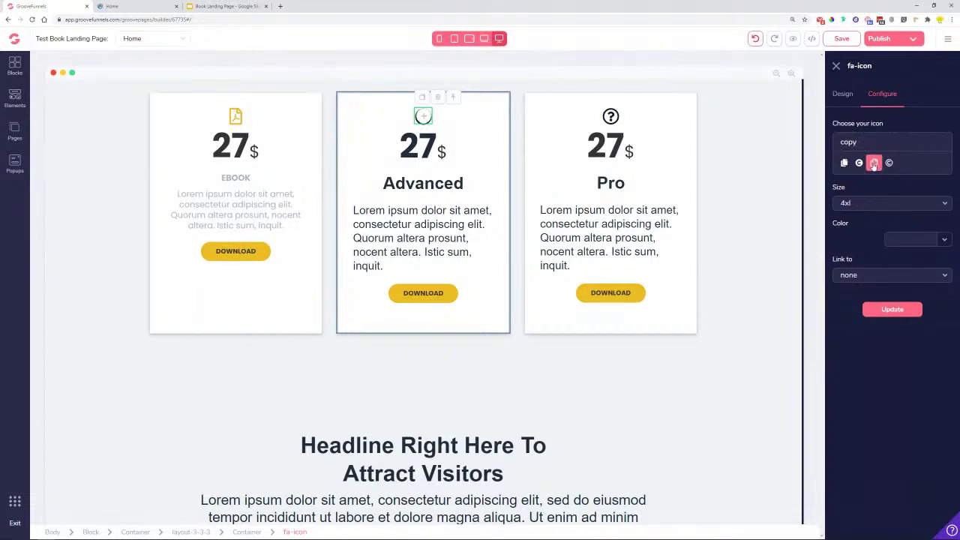
left_click(885, 313)
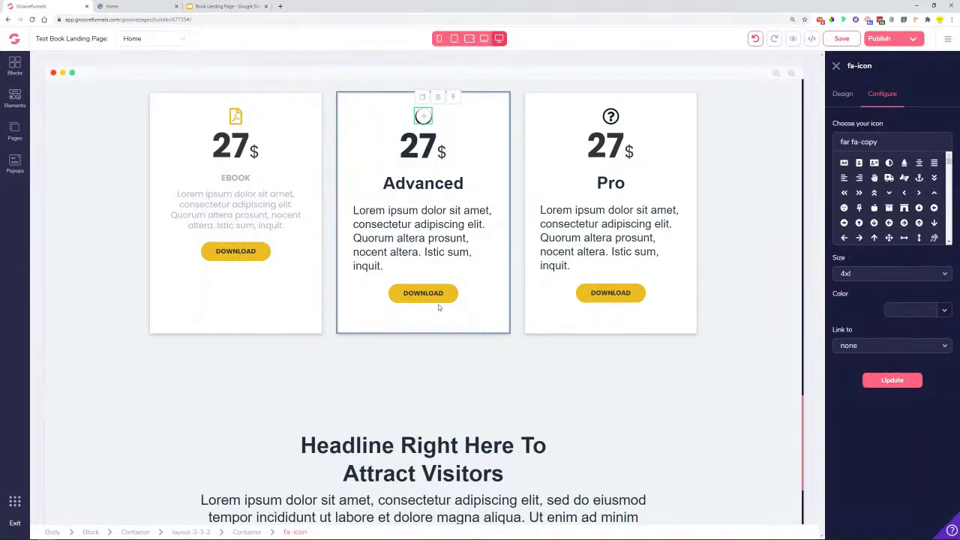
Copy the hex value #ebbc21 from the Advanced card's Download button background colour.
left_click(439, 296)
left_click(845, 95)
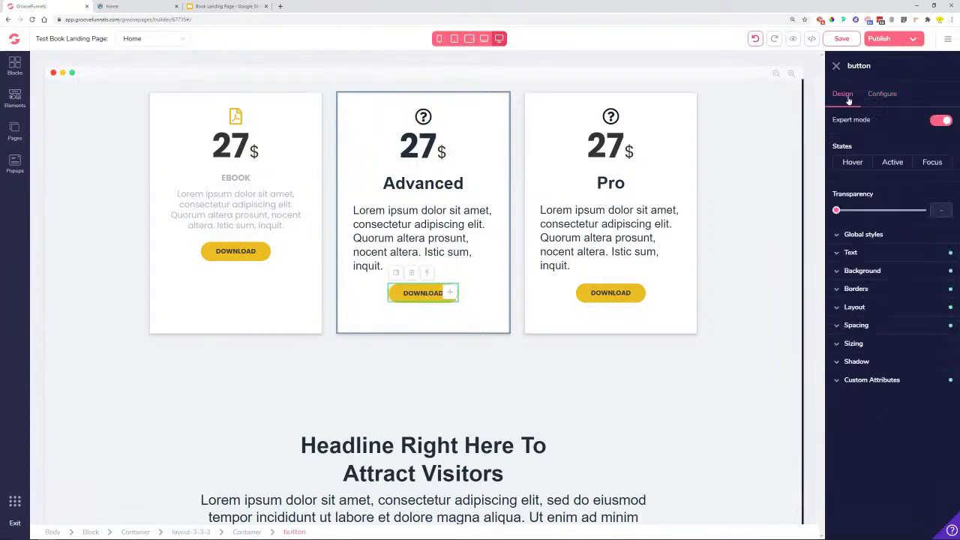
left_click(899, 271)
left_click(916, 290)
left_click(871, 315)
double_click(878, 445)
right_click(877, 445)
left_click(887, 385)
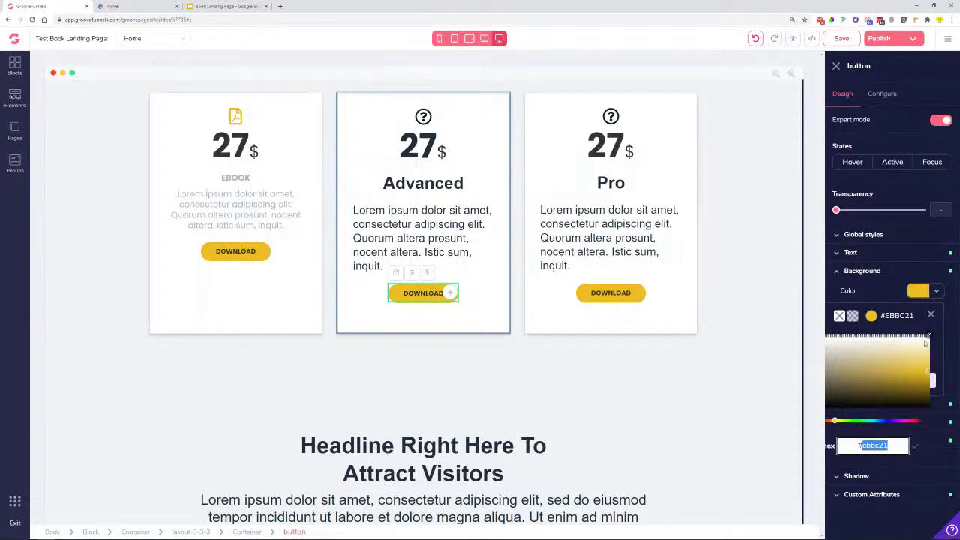
left_click(930, 317)
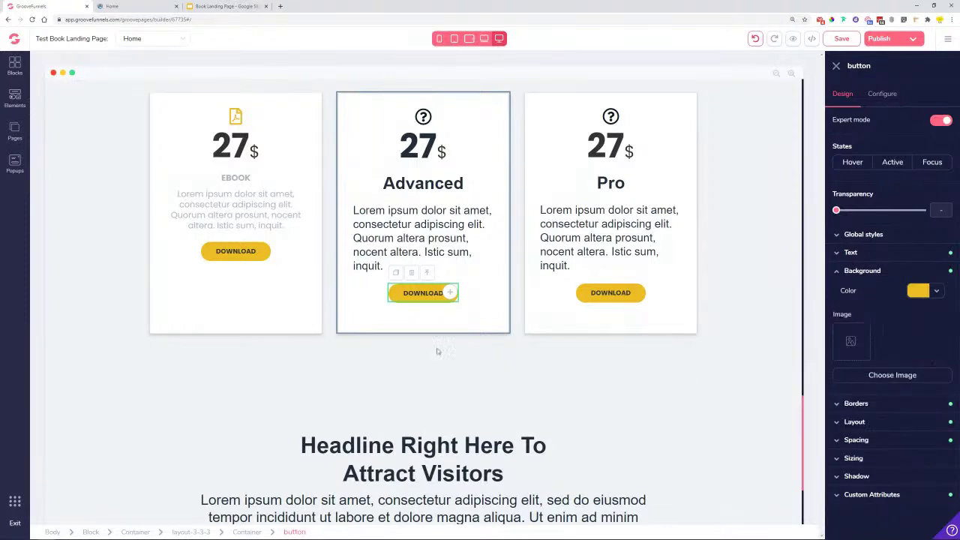
Choose the outlined copy icon (far fa-copy) as the Advanced card's icon.
left_click(898, 96)
left_click(423, 117)
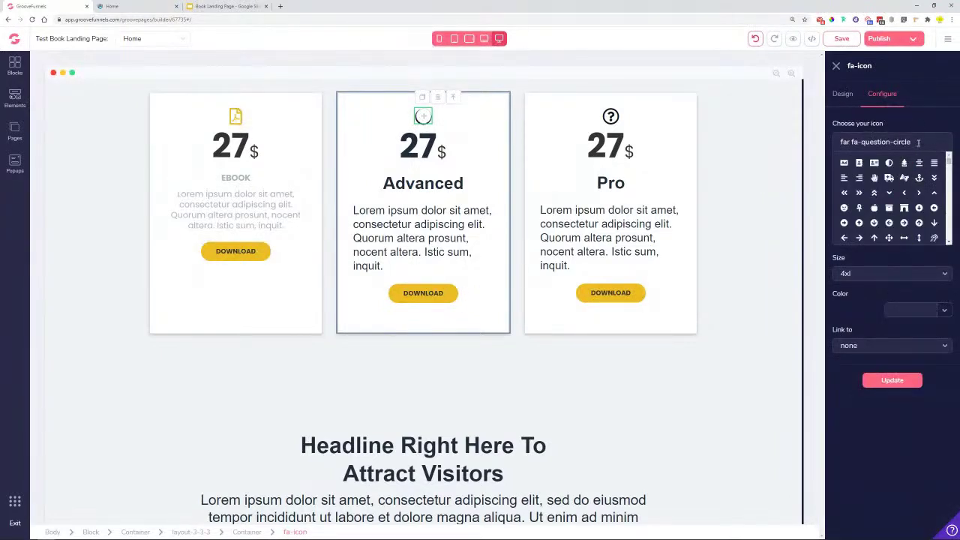
triple_click(922, 147)
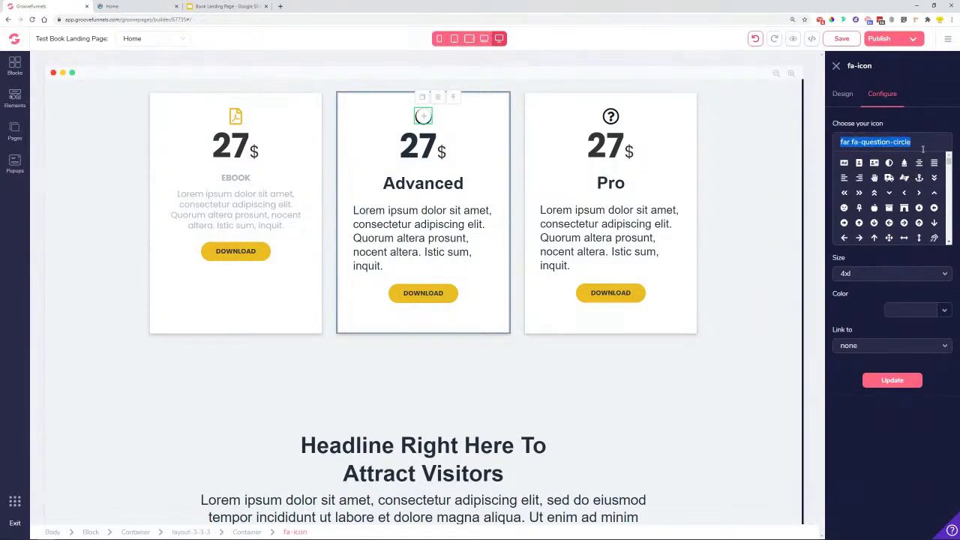
type("copy")
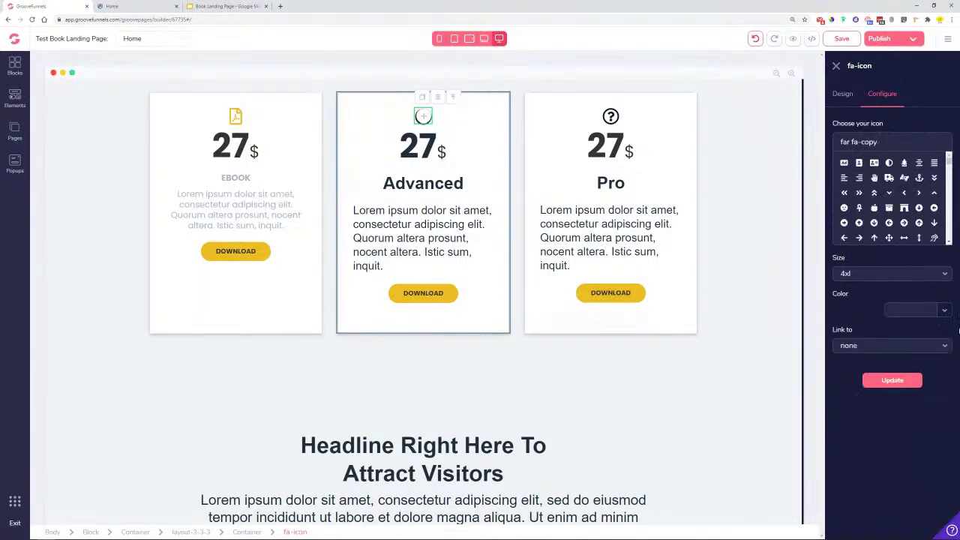
Set the Advanced card's icon colour to #EBBC21 and apply the icon changes.
left_click(944, 311)
left_click(880, 347)
double_click(898, 474)
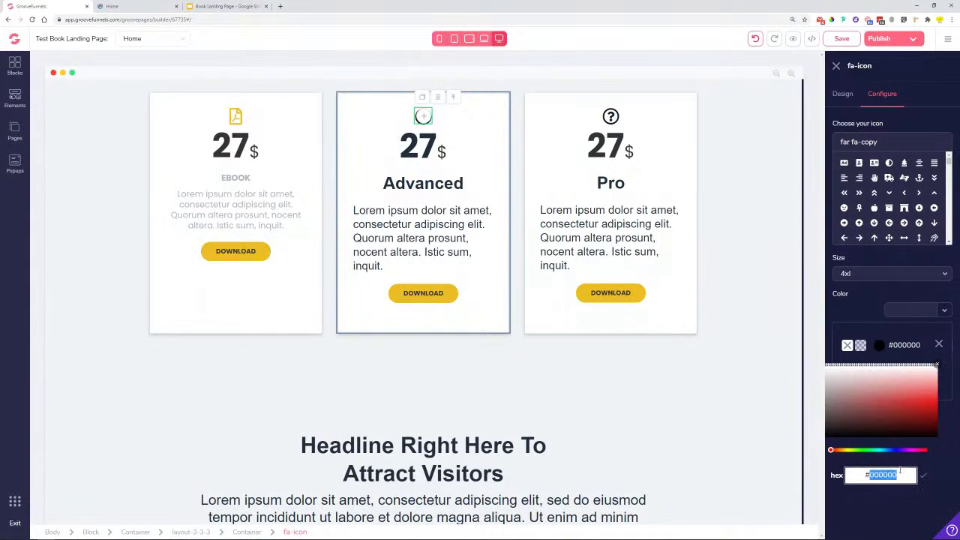
type("ebbc21")
left_click(923, 476)
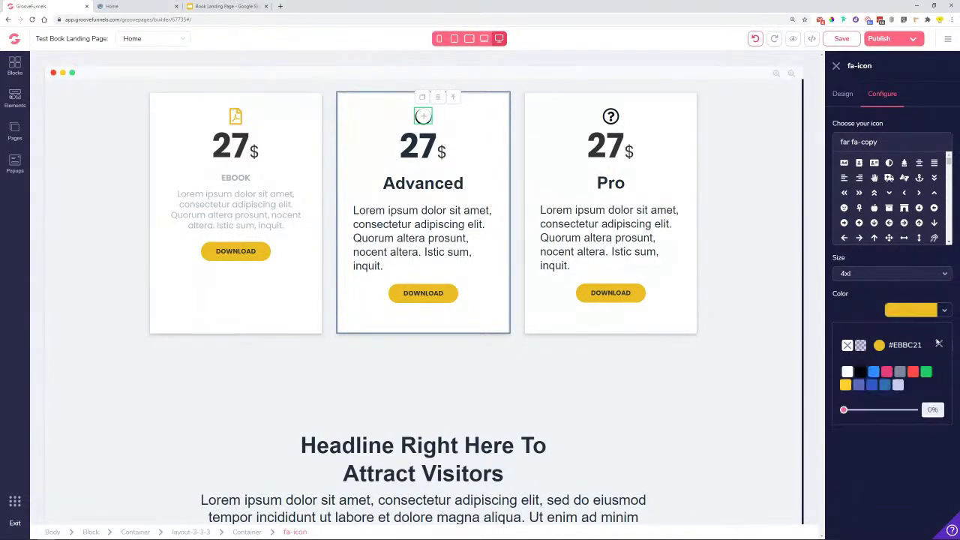
left_click(938, 344)
left_click(891, 379)
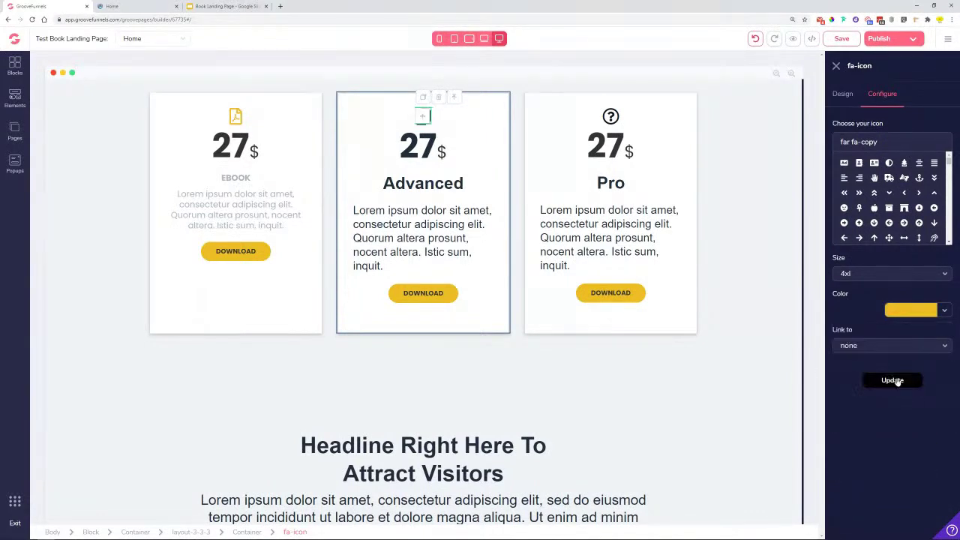
left_click(841, 96)
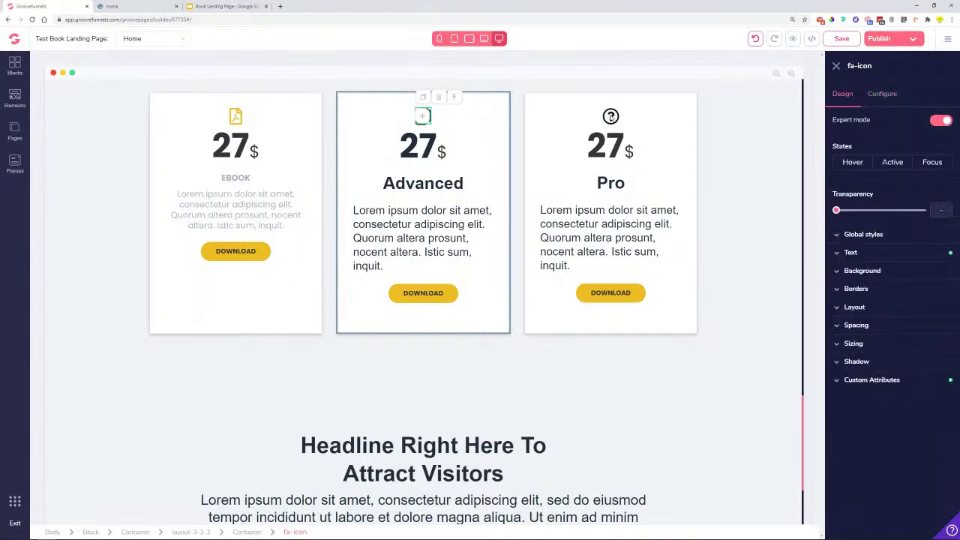
Choose the solid book icon (fas fa-book) as the Pro card's icon.
left_click(611, 117)
key("ctrl+z")
key("ctrl+z")
key("ctrl+y")
key("ctrl+y")
left_click(882, 94)
triple_click(888, 139)
type("book")
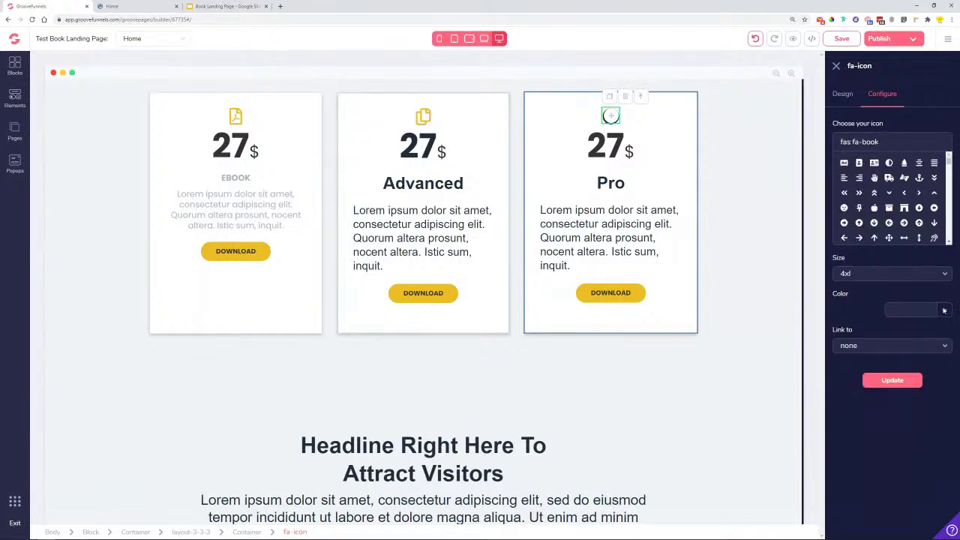
Set the Pro card's icon colour to #EBBC21 and apply the icon changes.
left_click(944, 309)
left_click(878, 350)
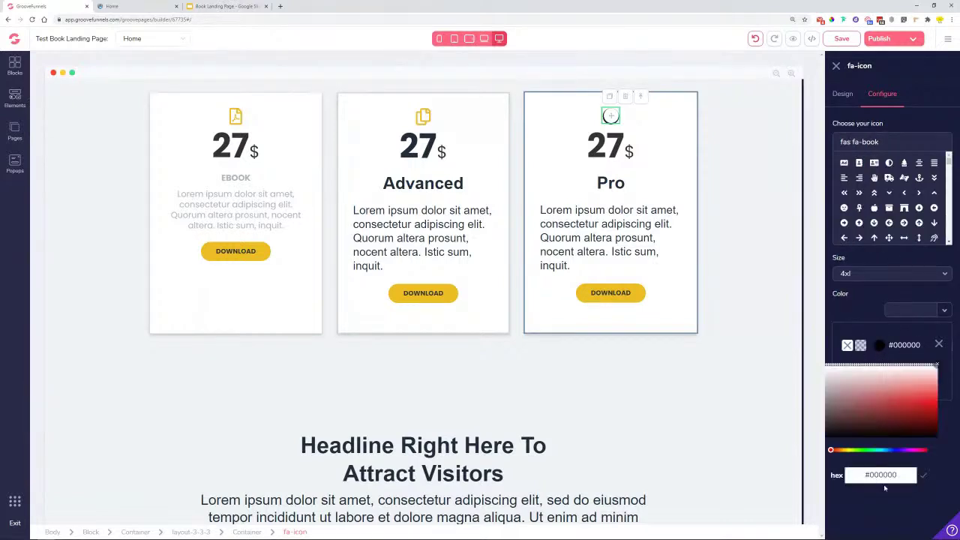
key("ctrl+v")
left_click(923, 474)
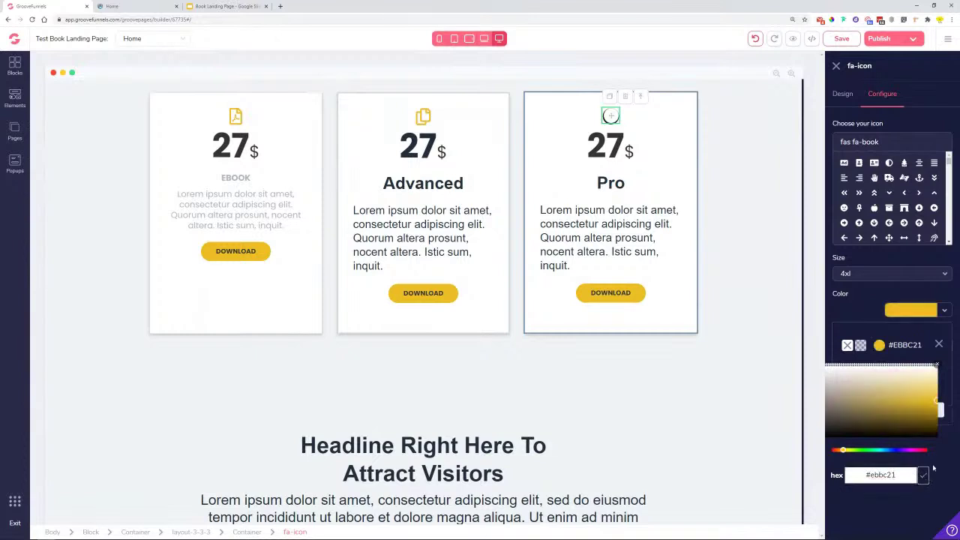
left_click(938, 344)
left_click(892, 380)
left_click(842, 93)
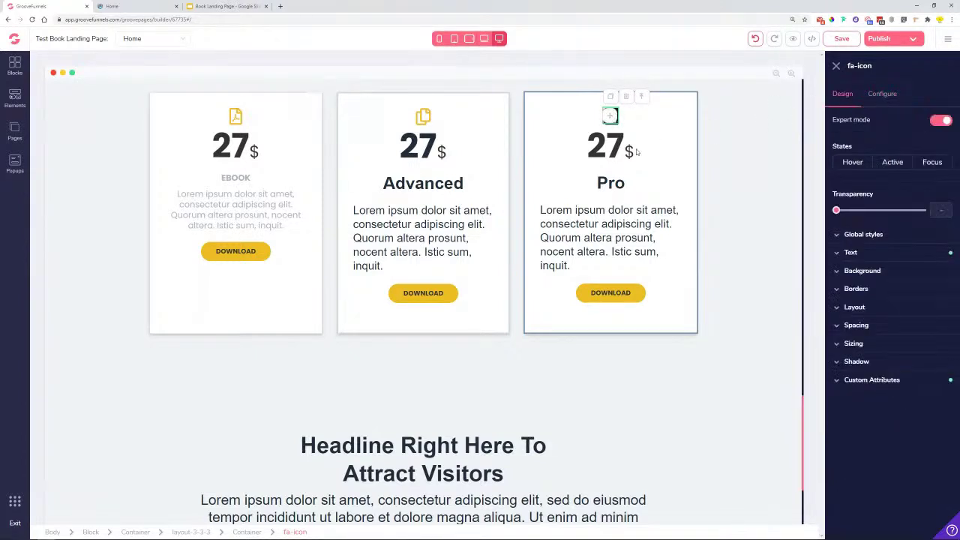
left_click(610, 183)
left_click(617, 129)
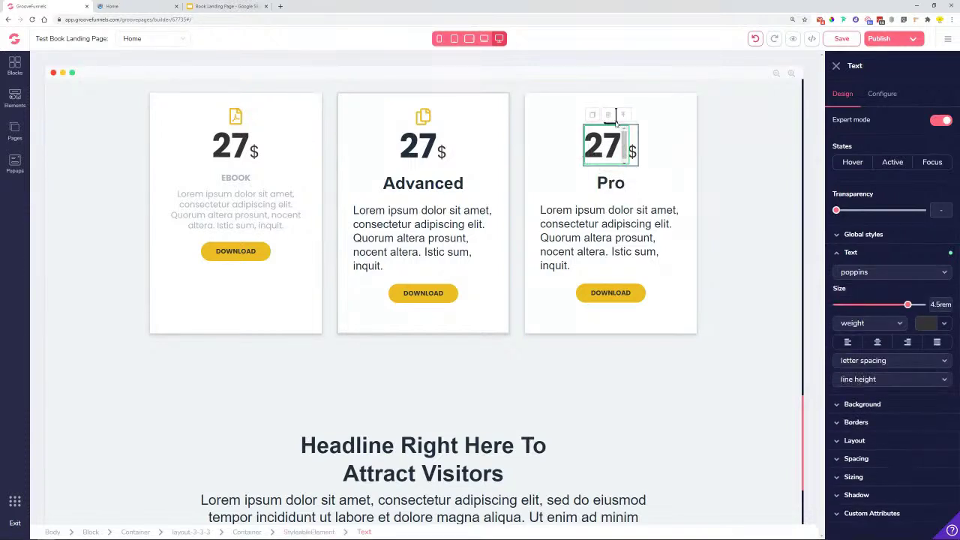
left_click(615, 118)
left_click(610, 116)
left_click(608, 225)
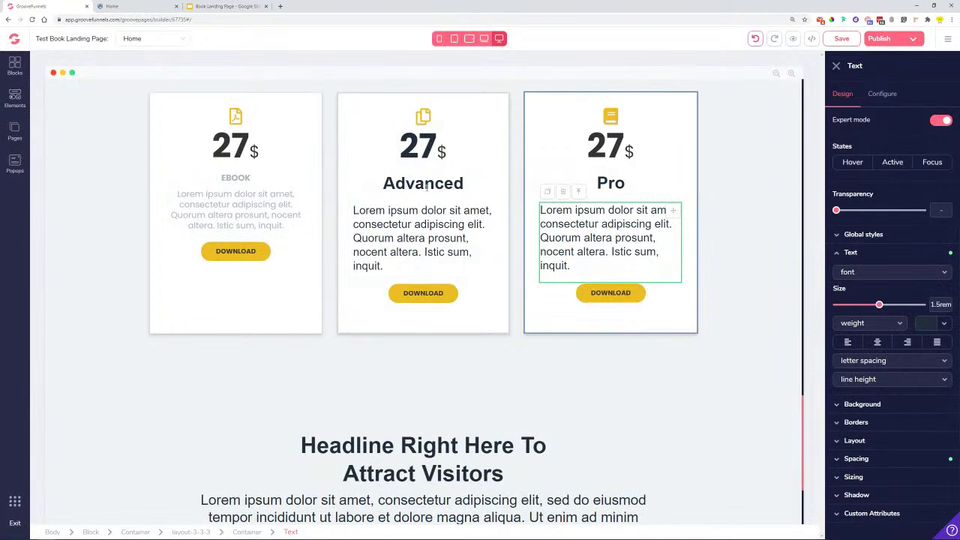
left_click(424, 184)
Create a new global style named "Desc." from the EBOOK title text on the first pricing card.
left_click(235, 178)
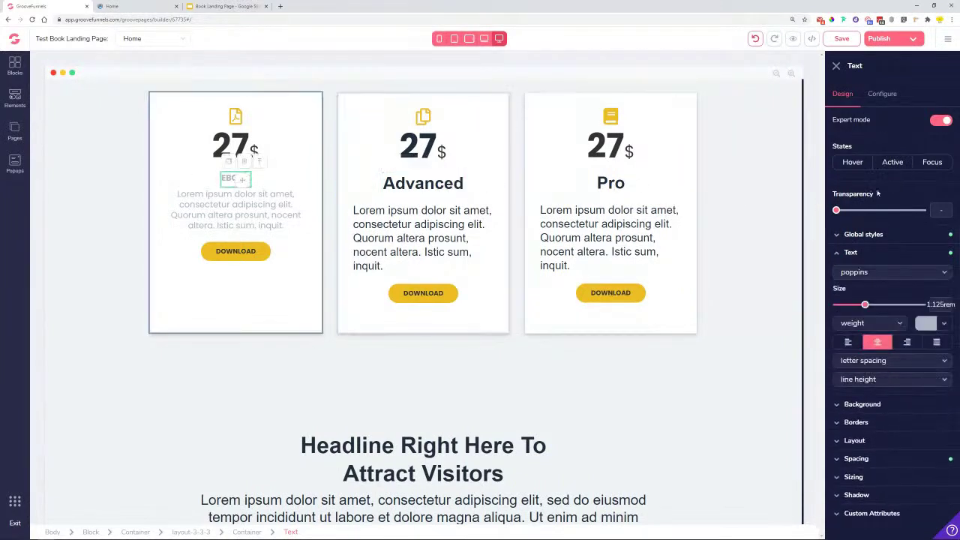
left_click(874, 233)
left_click(902, 255)
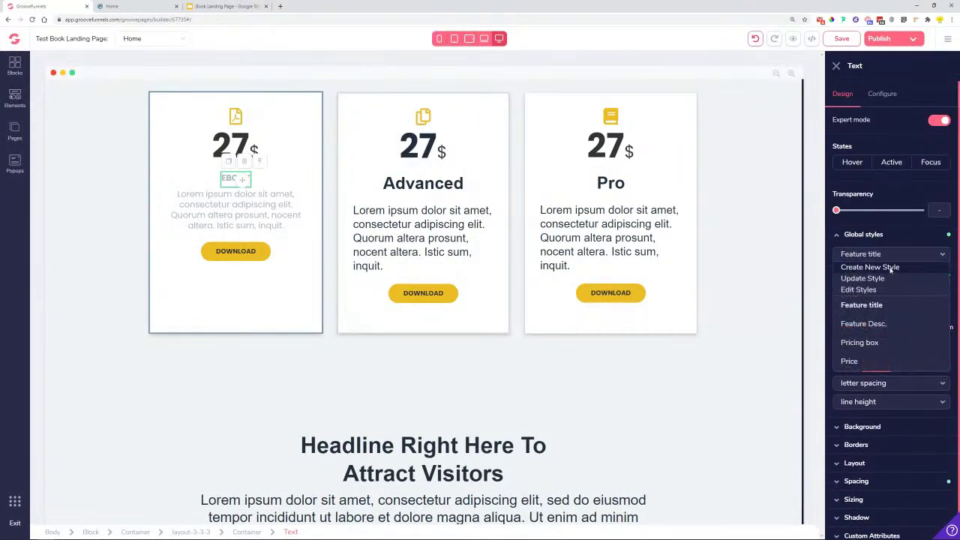
left_click(890, 268)
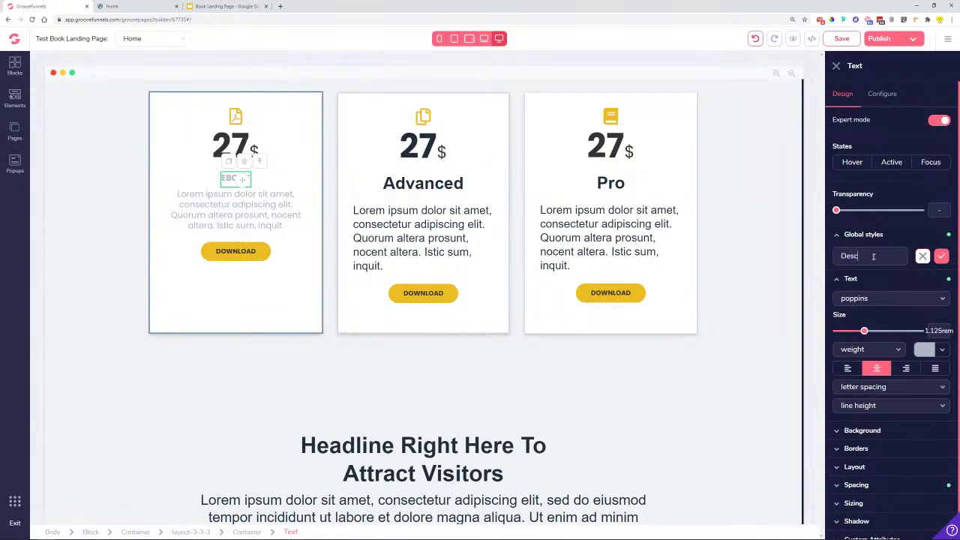
left_click(941, 256)
Apply the "Desc." global style to the Advanced card's title.
left_click(420, 183)
left_click(877, 234)
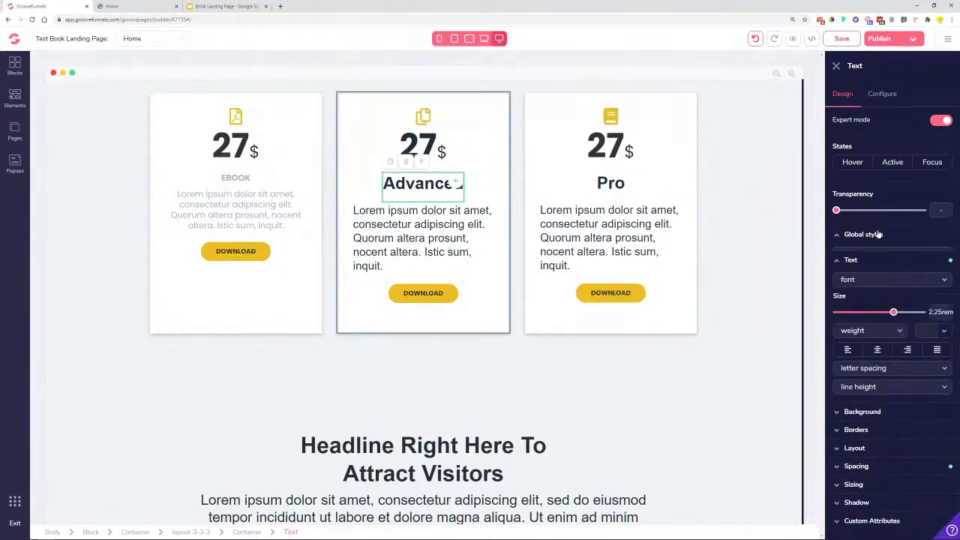
left_click(889, 254)
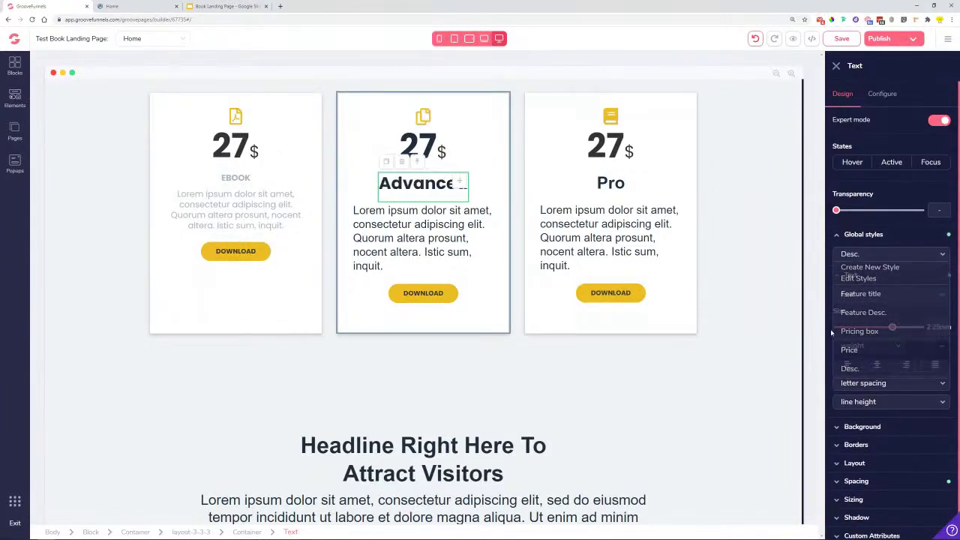
left_click(607, 237)
left_click(423, 178)
Apply the "Desc." global style to the Pro card's title.
left_click(609, 182)
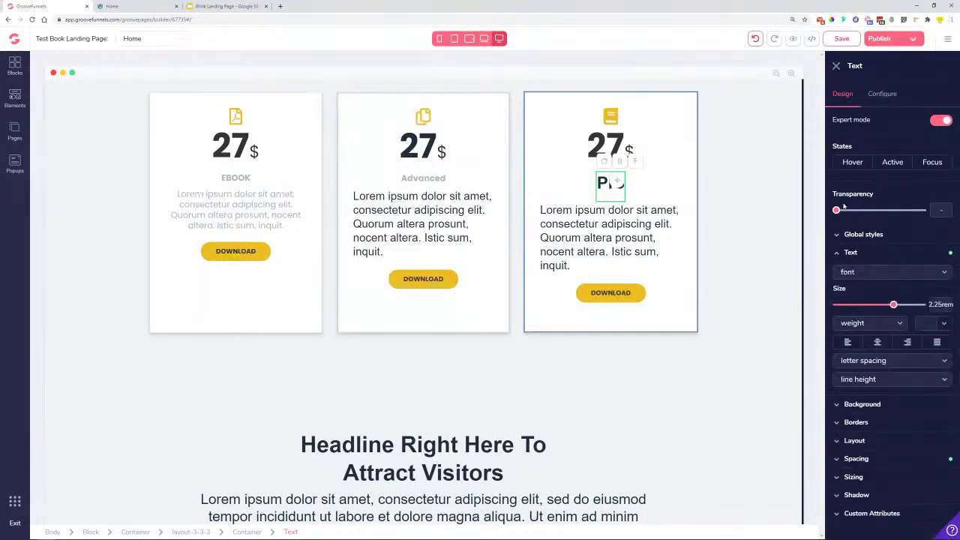
left_click(870, 235)
left_click(879, 252)
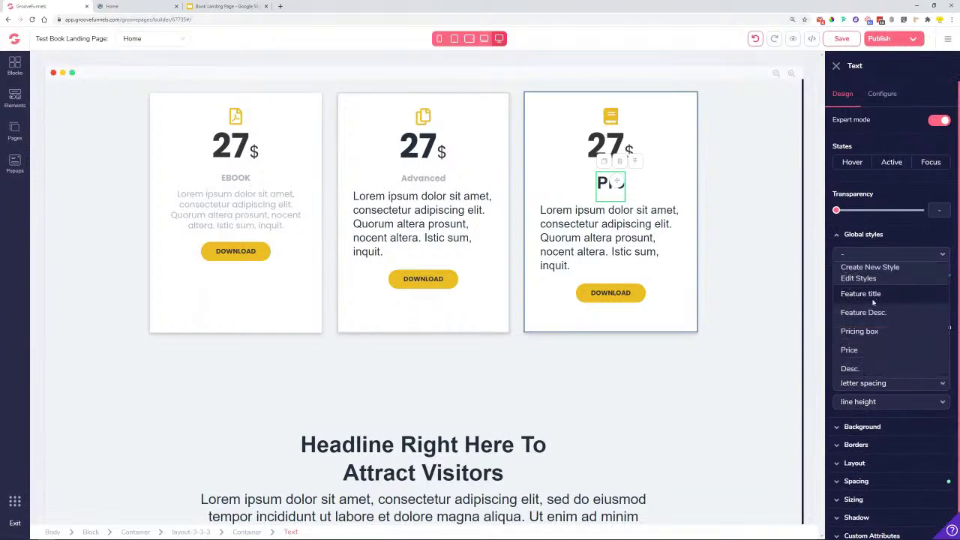
left_click(862, 365)
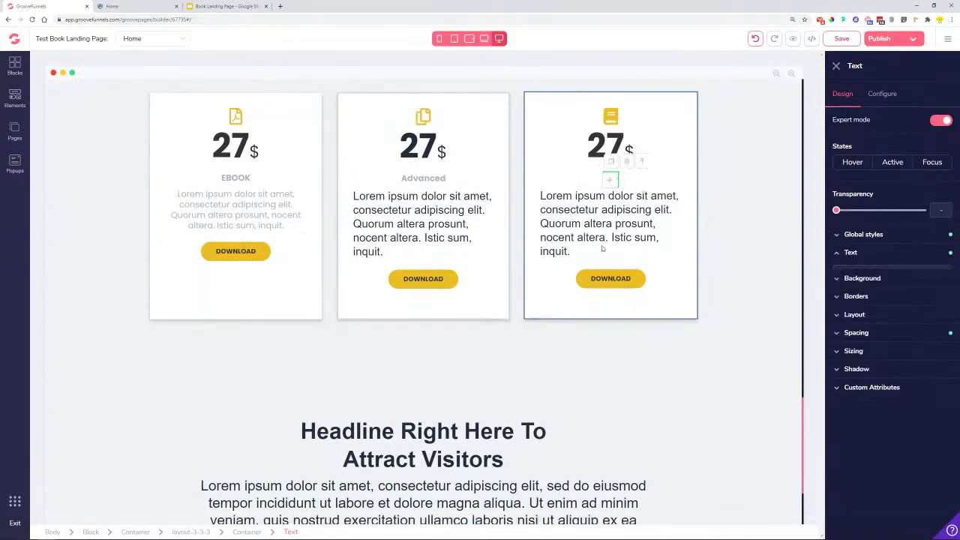
Retitle the middle pricing card from Advanced to "SOFT COPY".
left_click(424, 179)
double_click(425, 179)
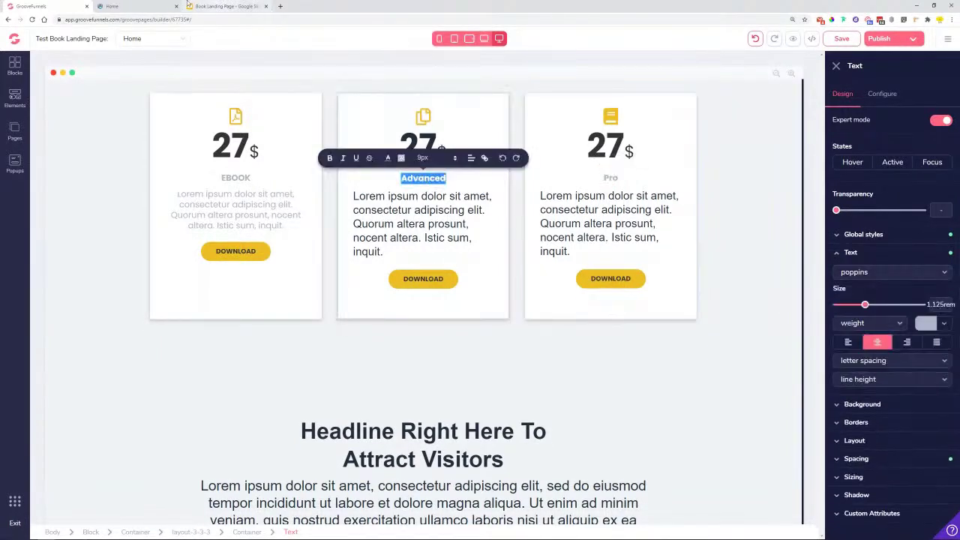
key("ctrl+Tab")
key("ctrl+shift+Tab")
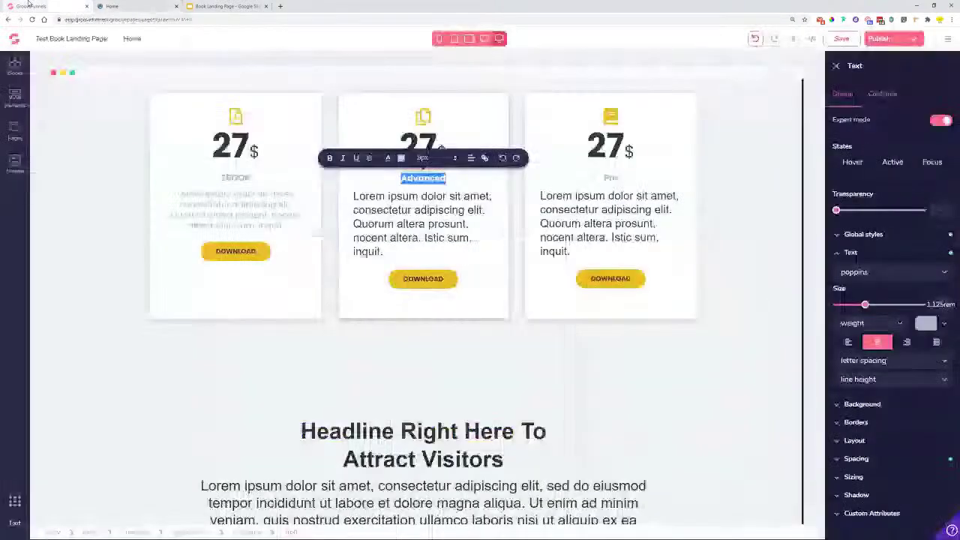
type("SOFT COVE")
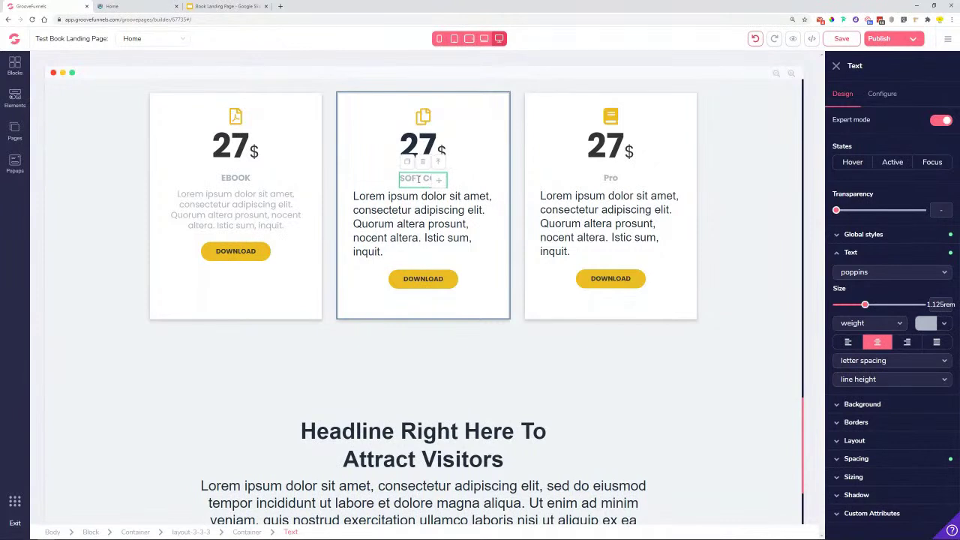
Retitle the third pricing card from Pro to "HARD COPY".
left_click(621, 178)
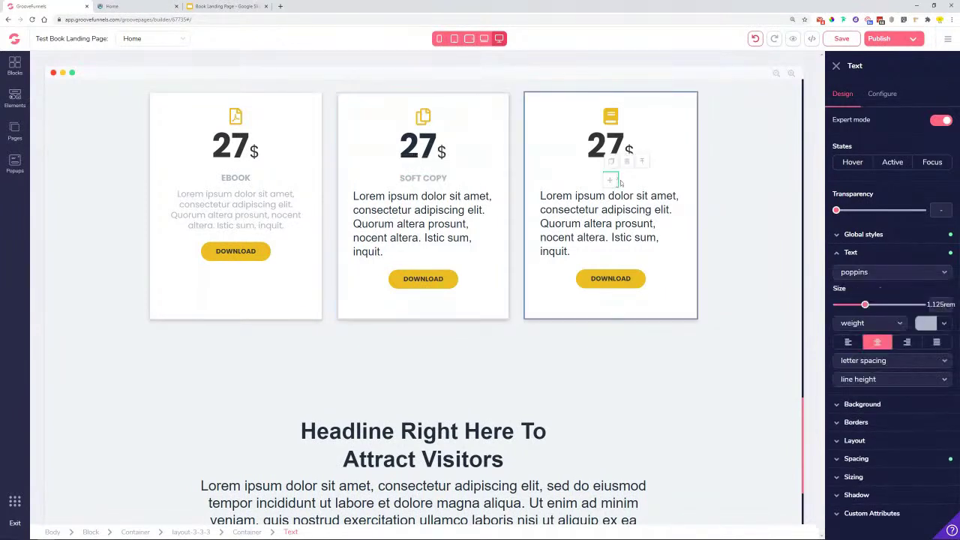
double_click(616, 179)
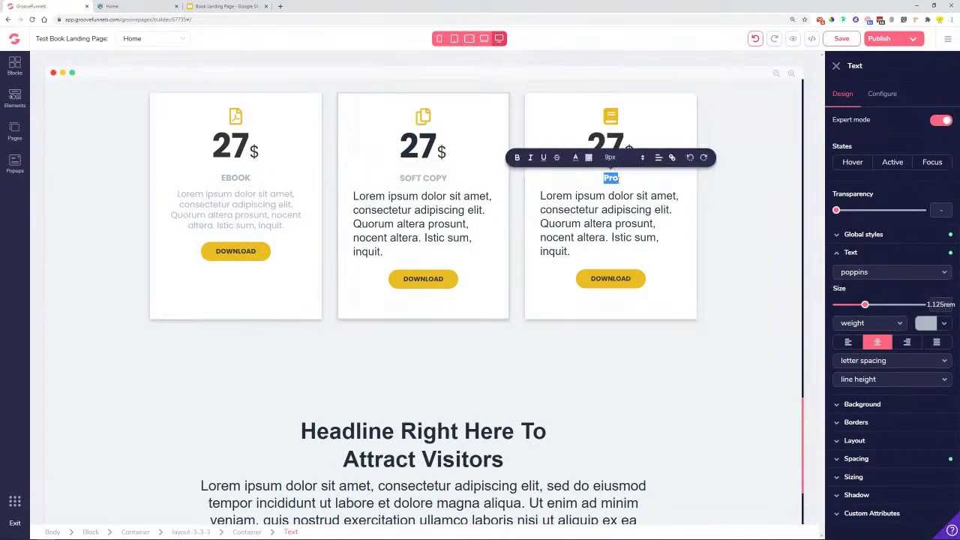
key("BackSpace")
type("HARD")
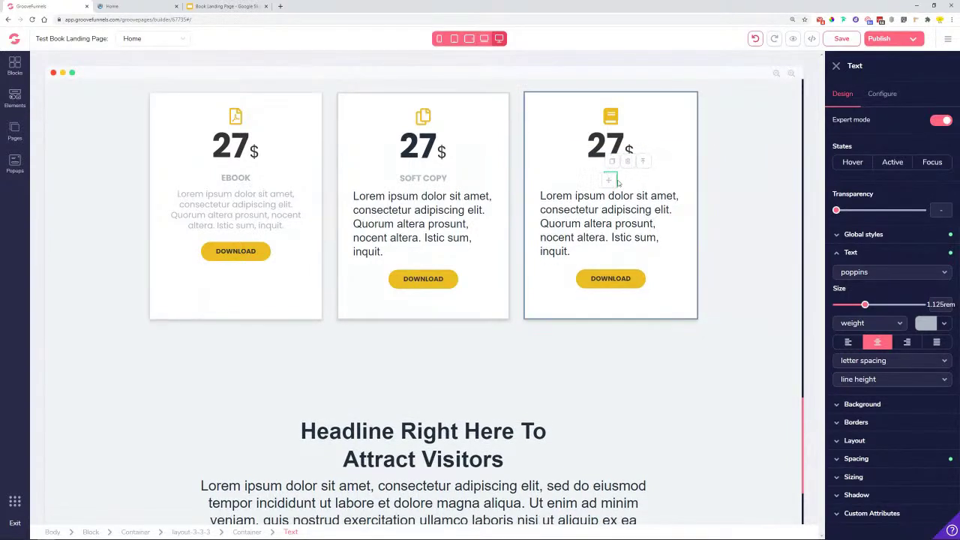
type(" CO")
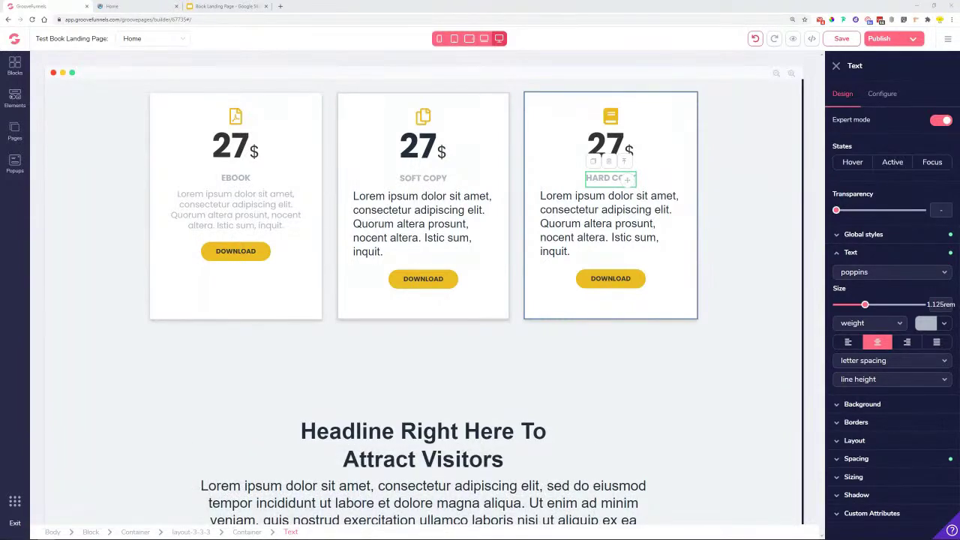
left_click(813, 40)
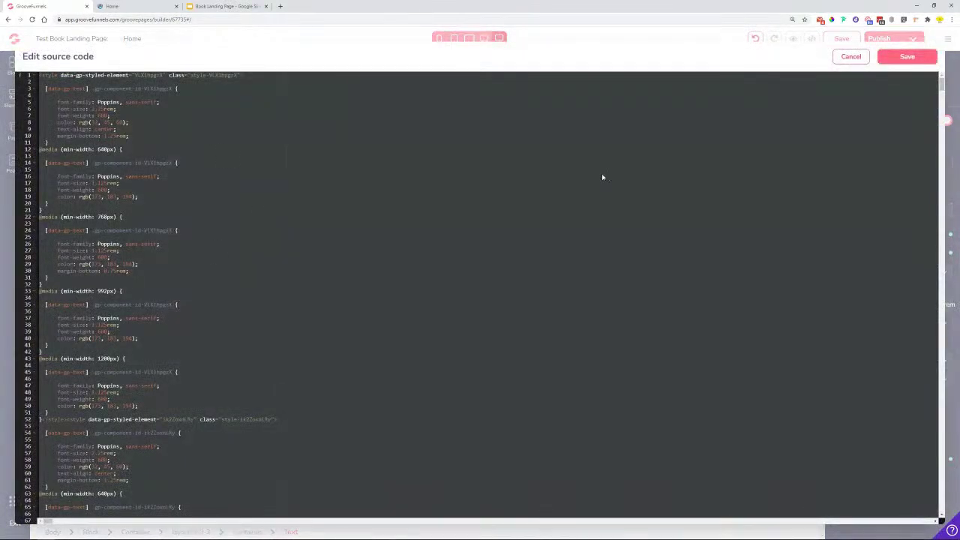
left_click(853, 57)
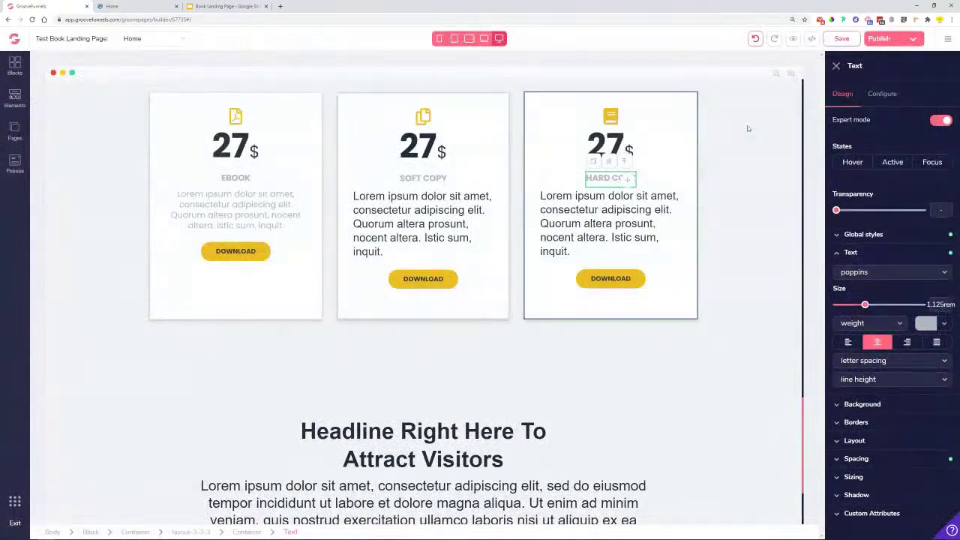
left_click(659, 286)
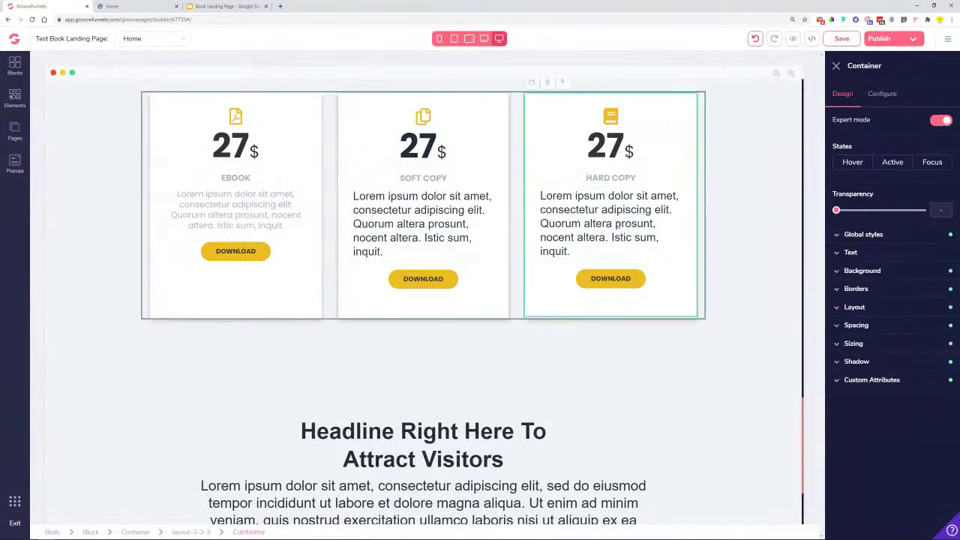
Apply the "Feature Desc." global style to the description text on the HARD COPY card.
left_click(617, 225)
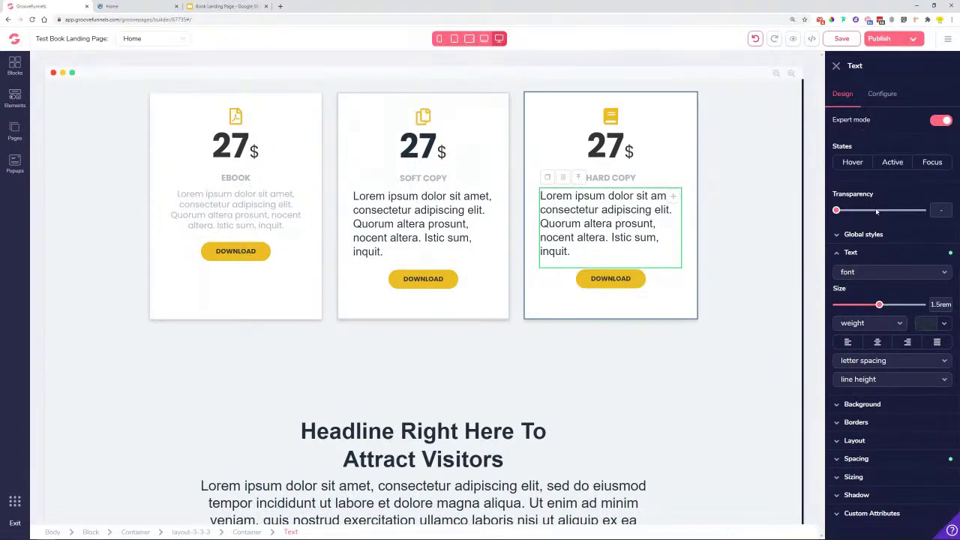
left_click(861, 234)
left_click(863, 257)
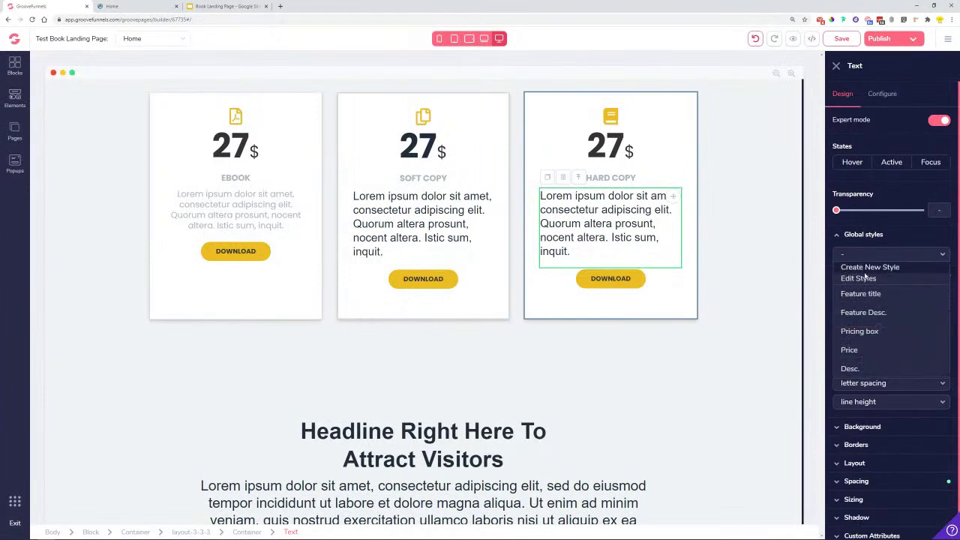
left_click(874, 312)
Apply the "Feature Desc." global style to the description text on the SOFT COPY card.
left_click(451, 212)
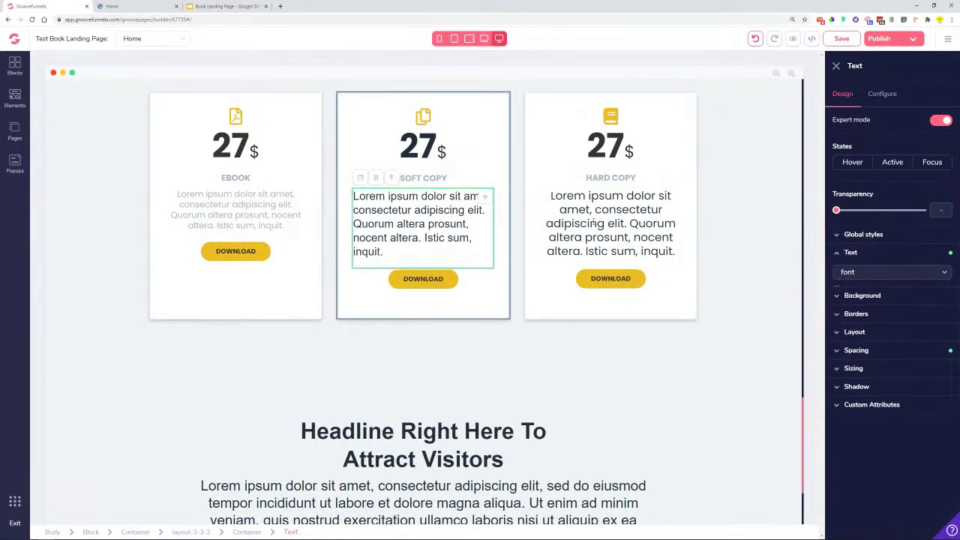
key("ctrl+z")
left_click(414, 215)
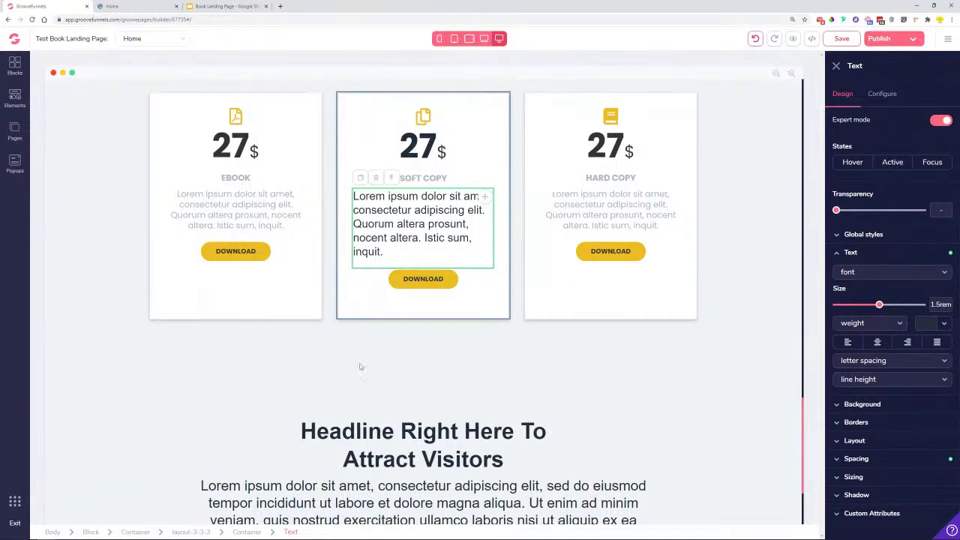
left_click(867, 235)
left_click(870, 256)
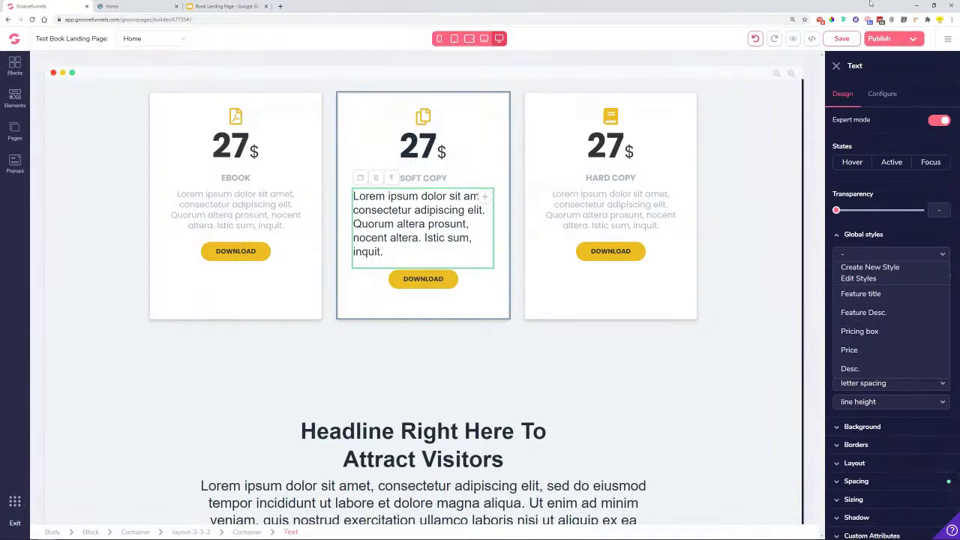
left_click(875, 313)
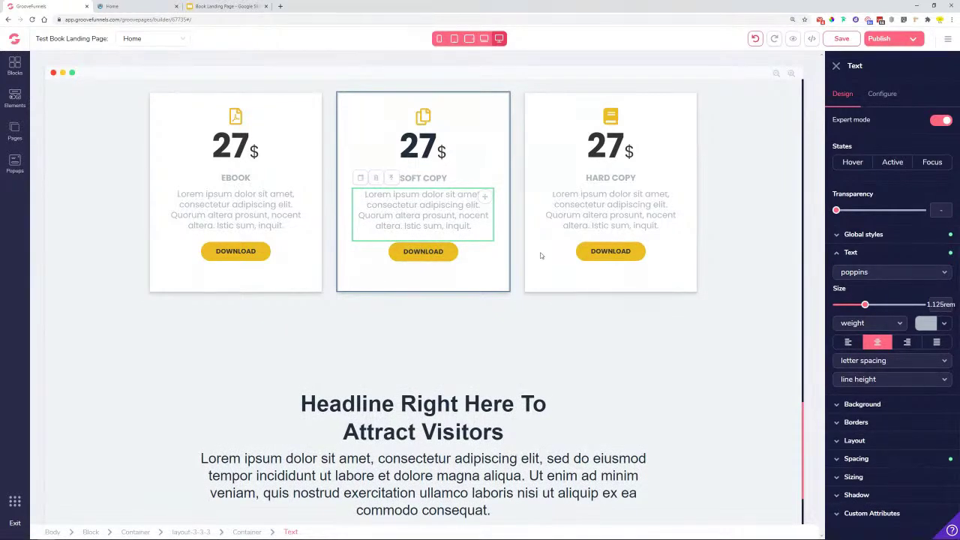
Set the border width on all sides of the SOFT COPY card's container to 1px.
left_click(399, 306)
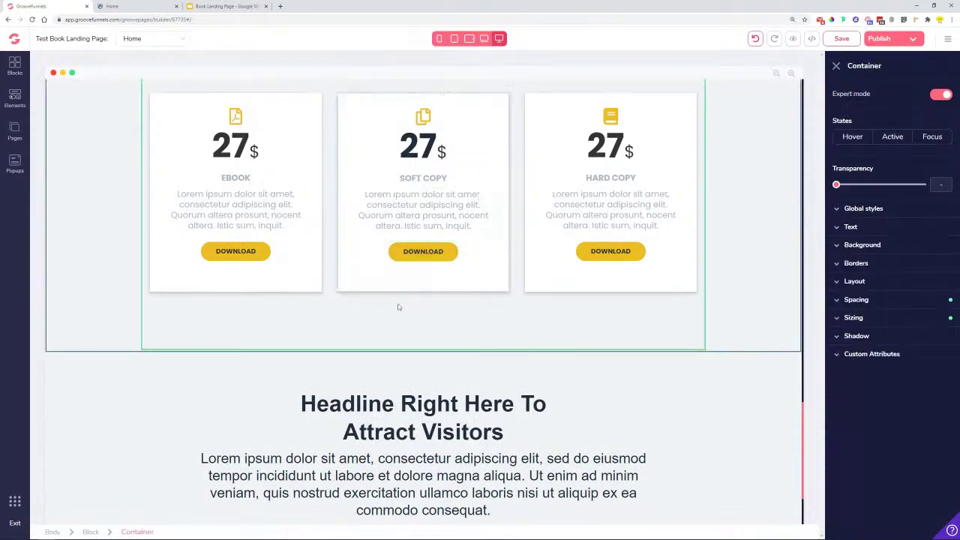
left_click(357, 135)
left_click(857, 292)
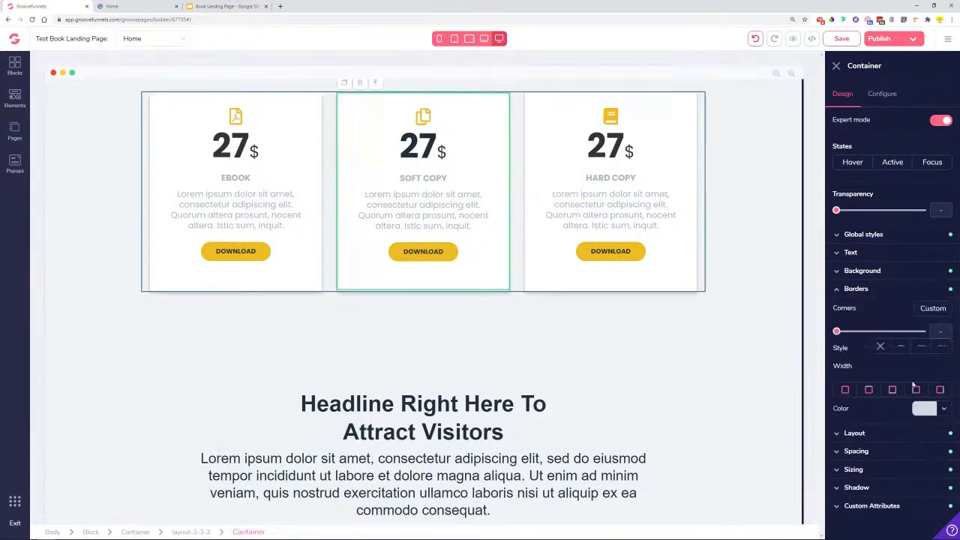
left_click(944, 409)
left_click(945, 409)
left_click(844, 389)
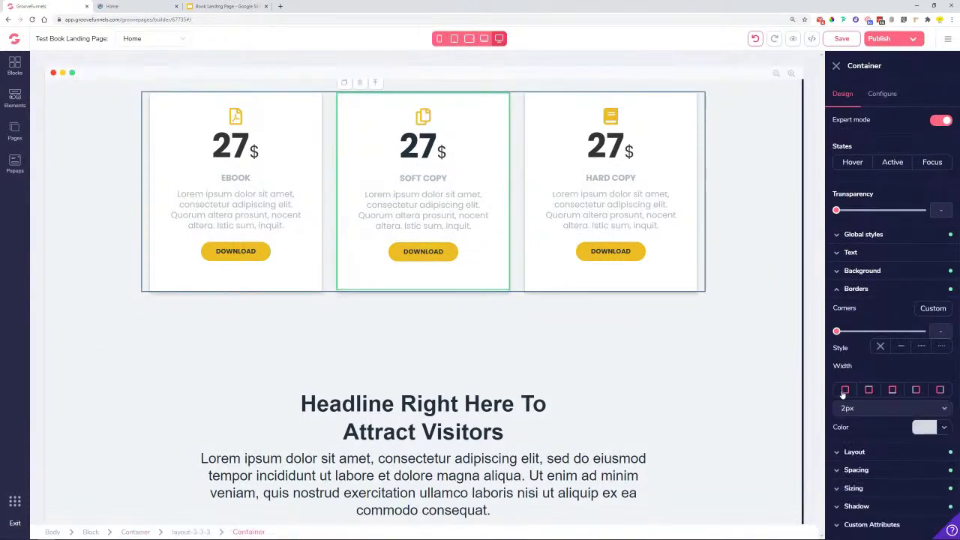
left_click(862, 409)
left_click(851, 461)
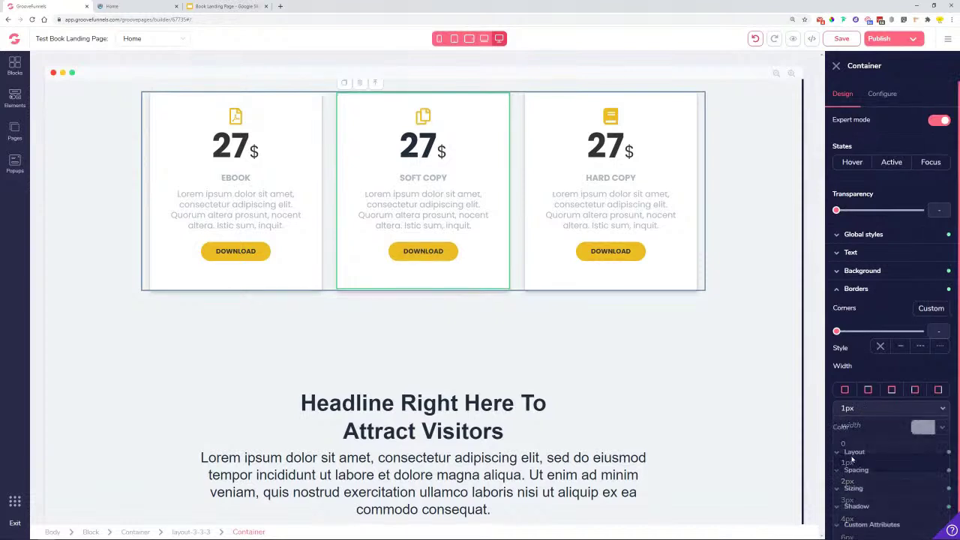
left_click(358, 300)
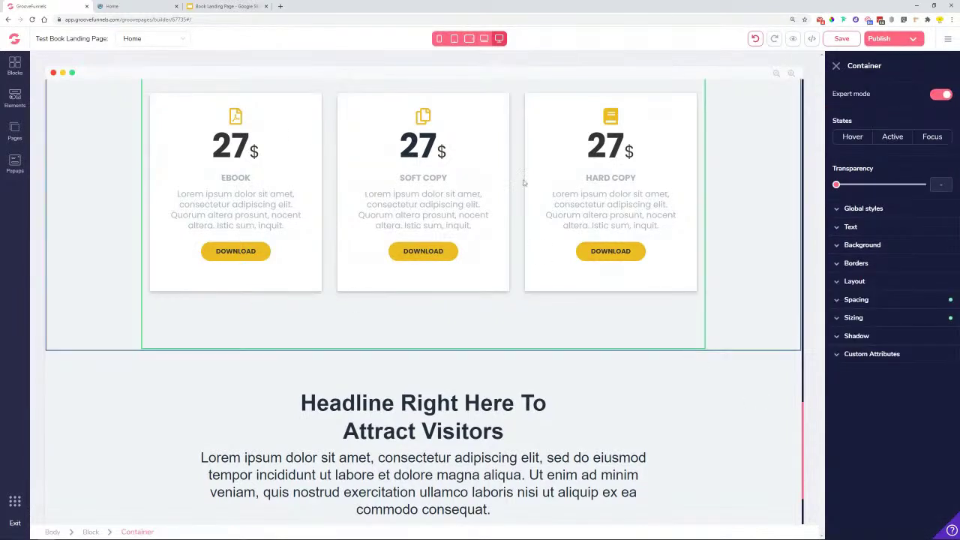
Examine the Pricing section and the dark headline section in the Home preview tab, and return to the page builder.
scroll(342, 360, "up", 3)
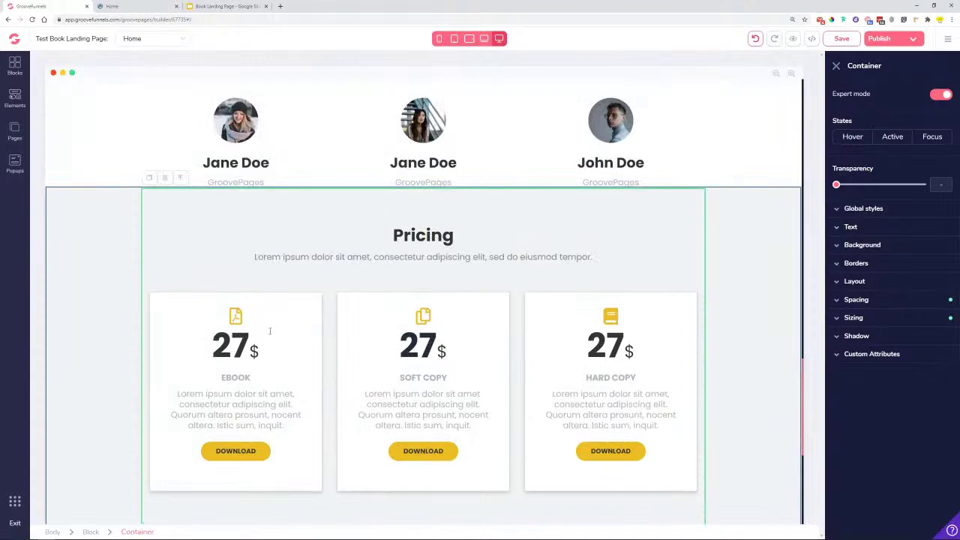
scroll(459, 316, "down", 5)
left_click(135, 6)
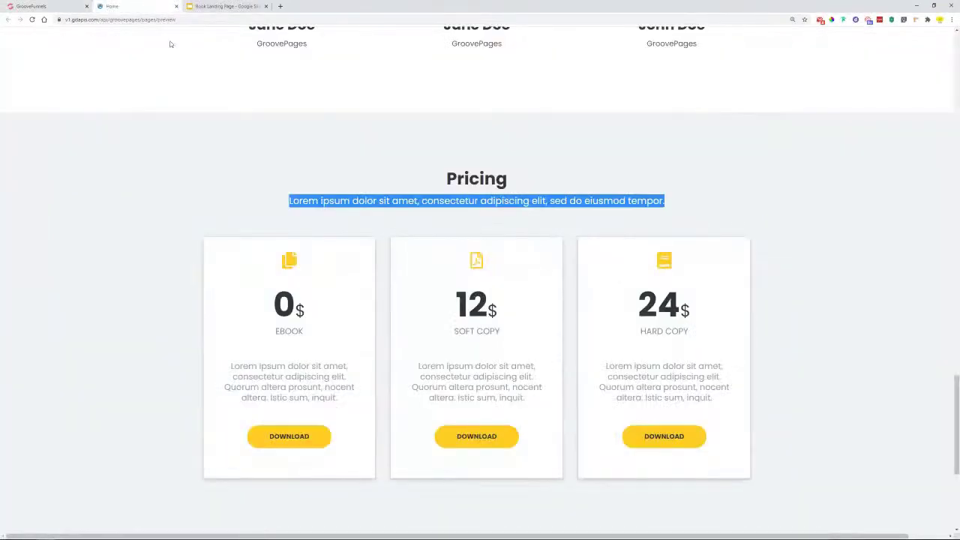
scroll(412, 278, "down", 5)
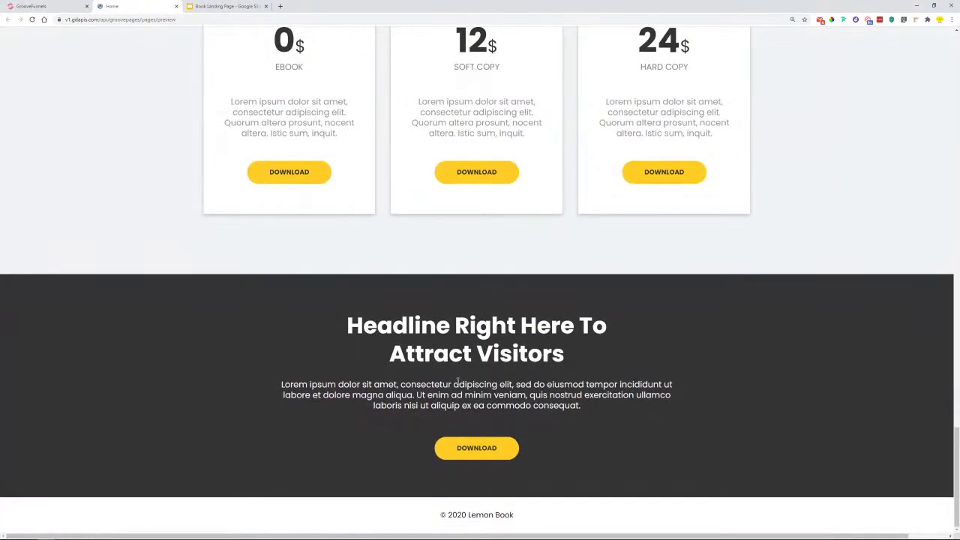
left_click_drag(347, 326, 563, 364)
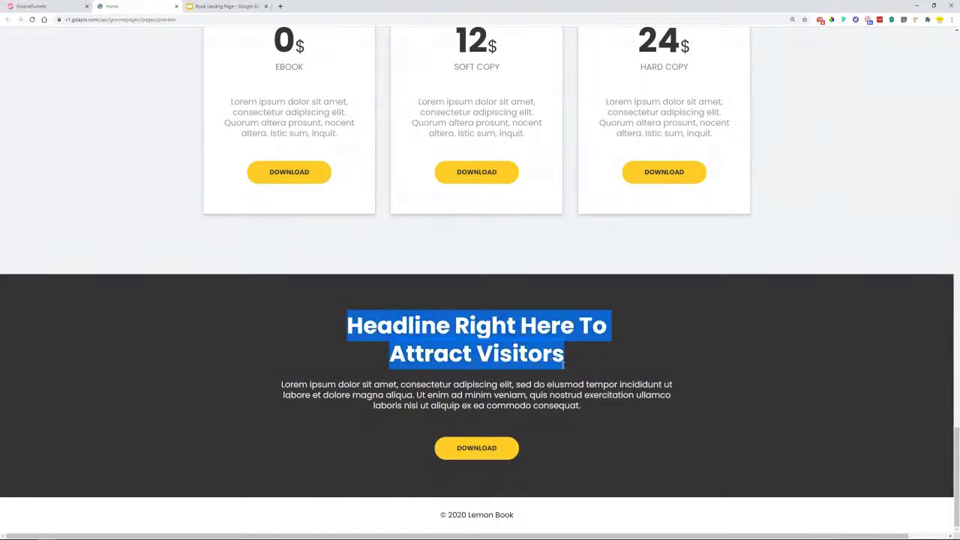
left_click(38, 6)
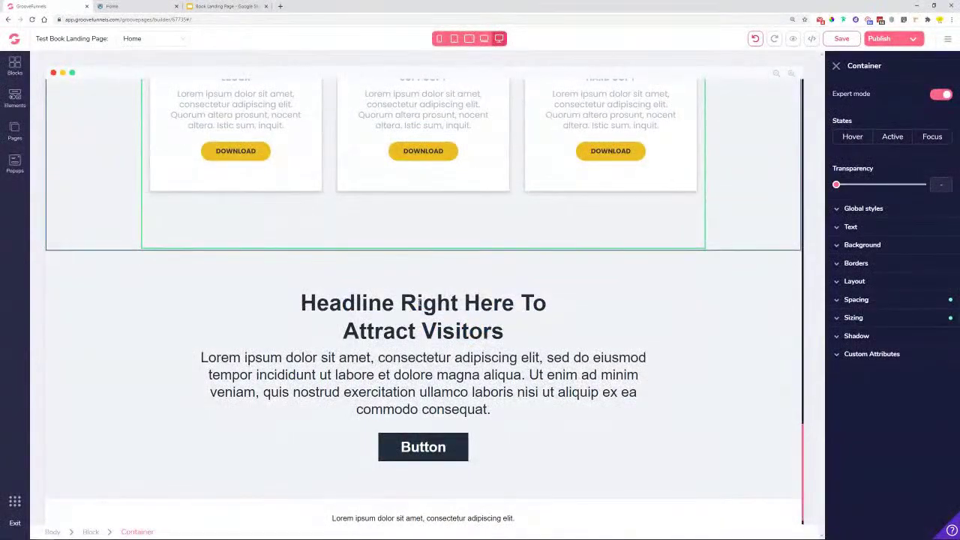
Apply the "Feature title" global style to the "Headline Right Here To Attract Visitors" text below the pricing cards.
left_click(423, 346)
left_click(877, 226)
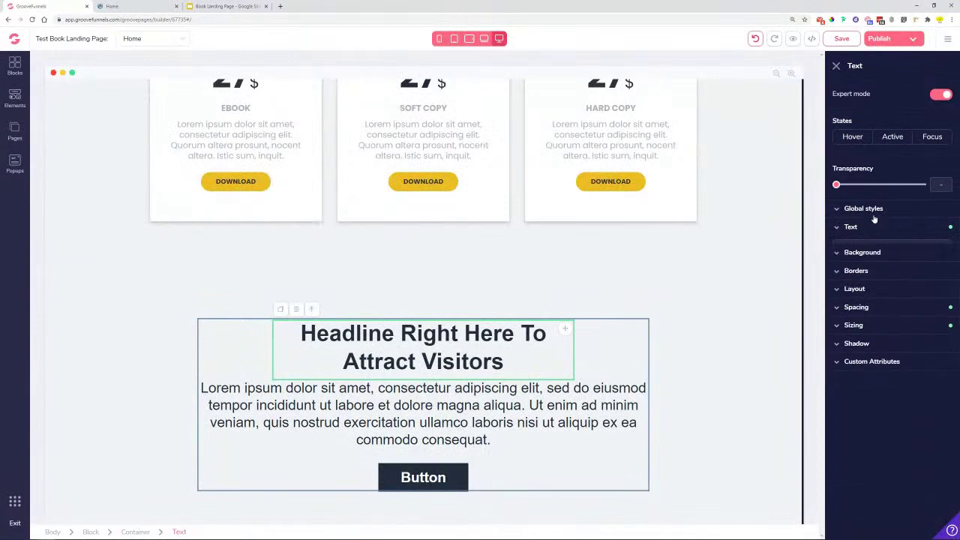
left_click(881, 230)
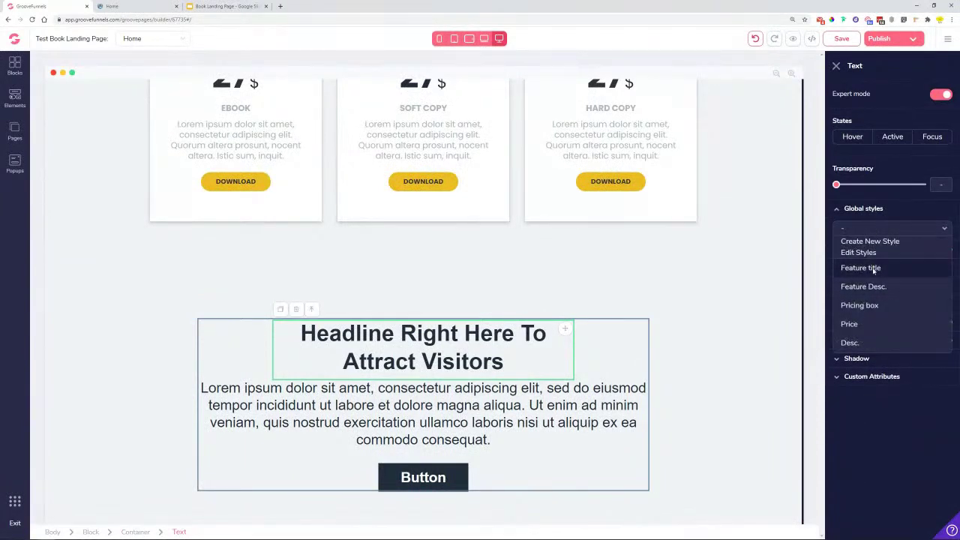
left_click(853, 263)
left_click(851, 249)
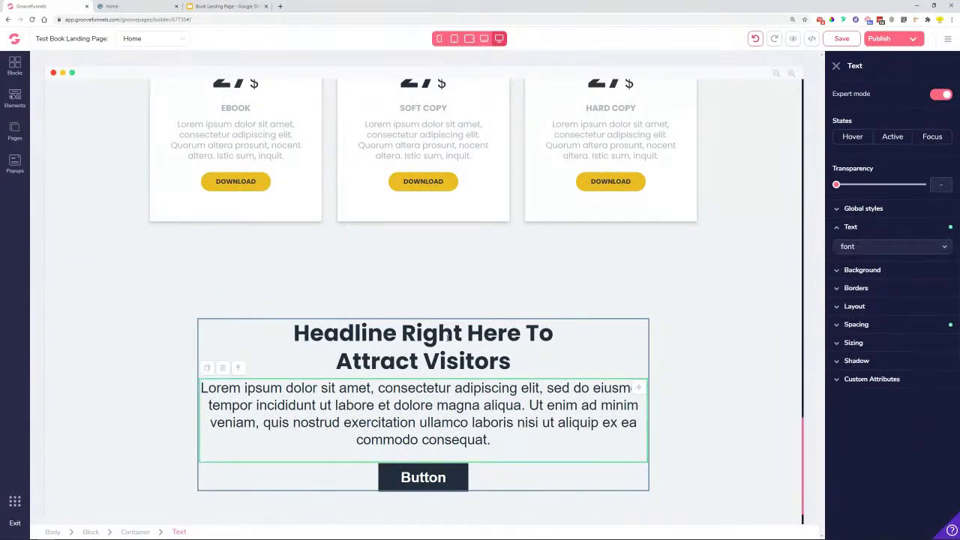
Set the closing headline's text size to 3rem and its colour to white, #FFFFFF.
mouse_move(888, 279)
left_mouse_down()
mouse_move(910, 289)
mouse_move(899, 281)
left_mouse_up()
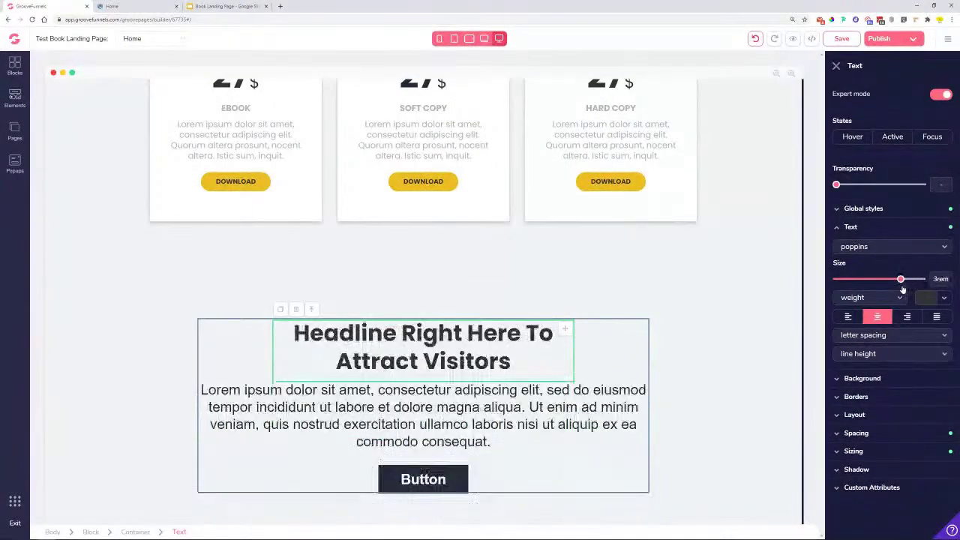
left_click(941, 301)
left_click(846, 349)
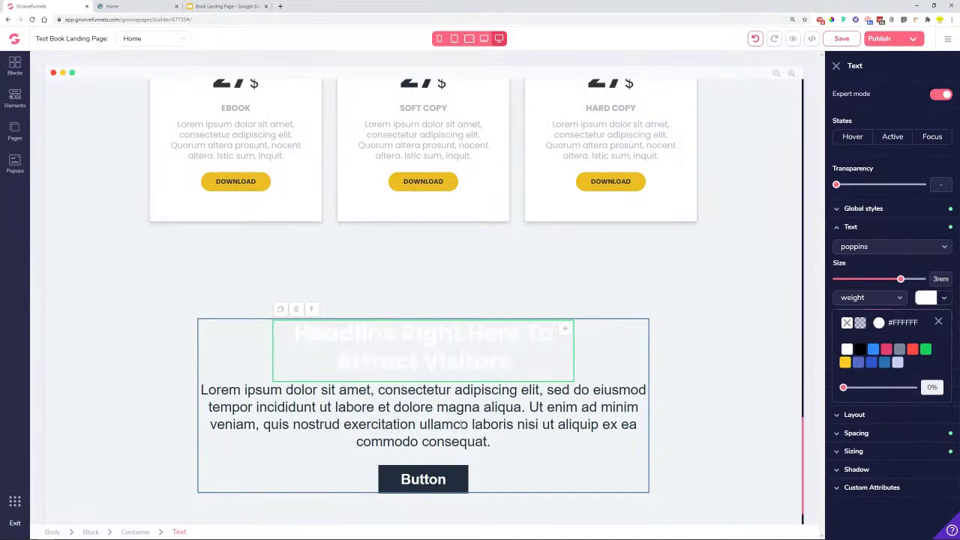
Apply the "Feature Desc." global style to the paragraph under the closing headline.
left_click(419, 420)
left_click(863, 209)
left_click(882, 228)
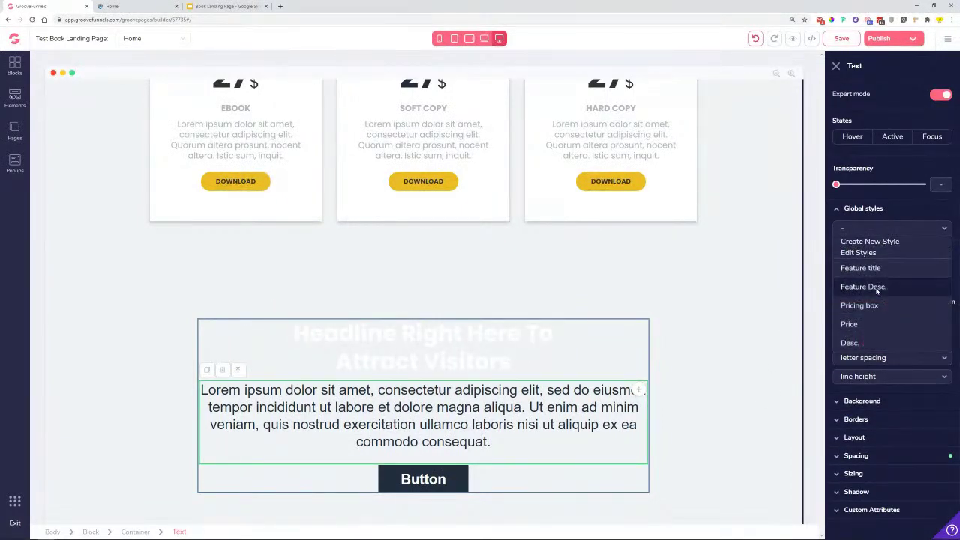
left_click(862, 286)
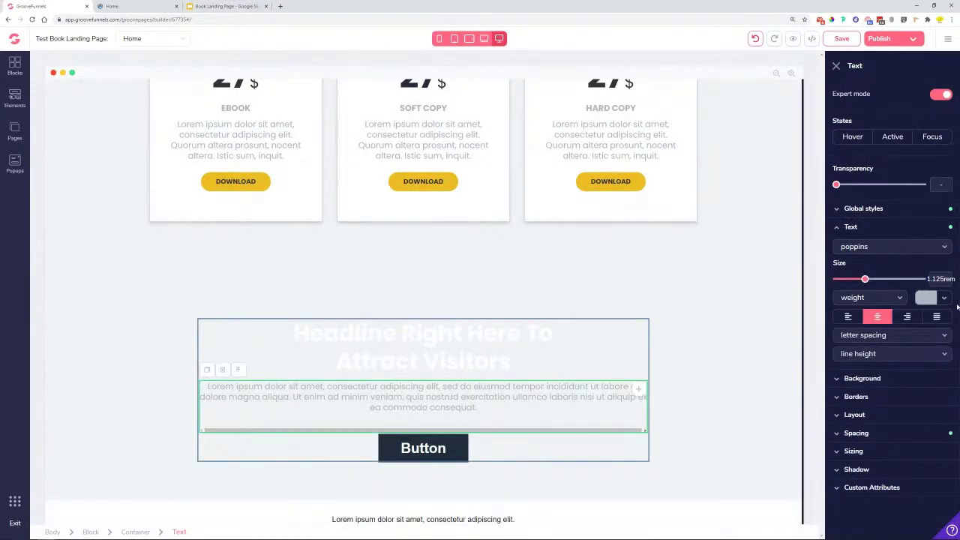
Change the closing paragraph's text colour to the light grey #D3D8DE.
left_click(944, 298)
mouse_move(899, 353)
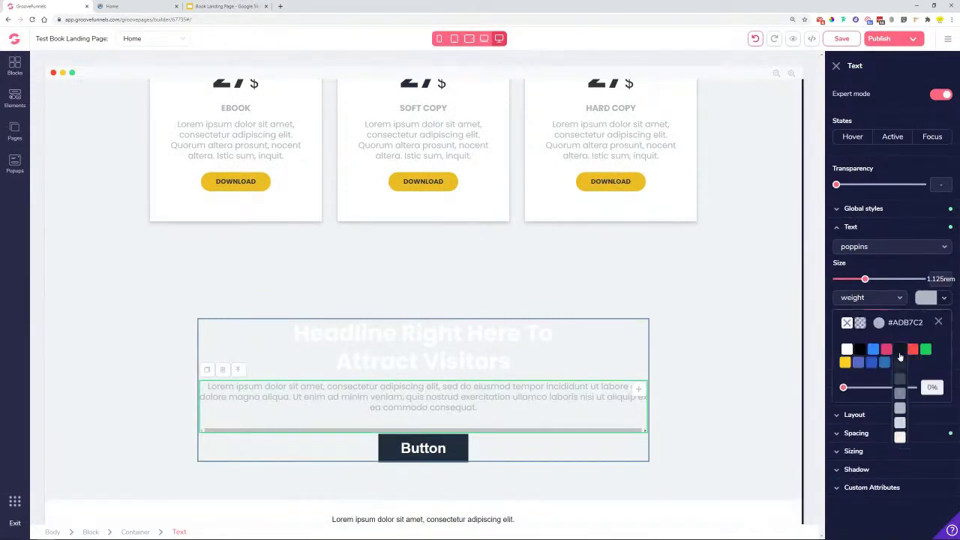
left_click(899, 437)
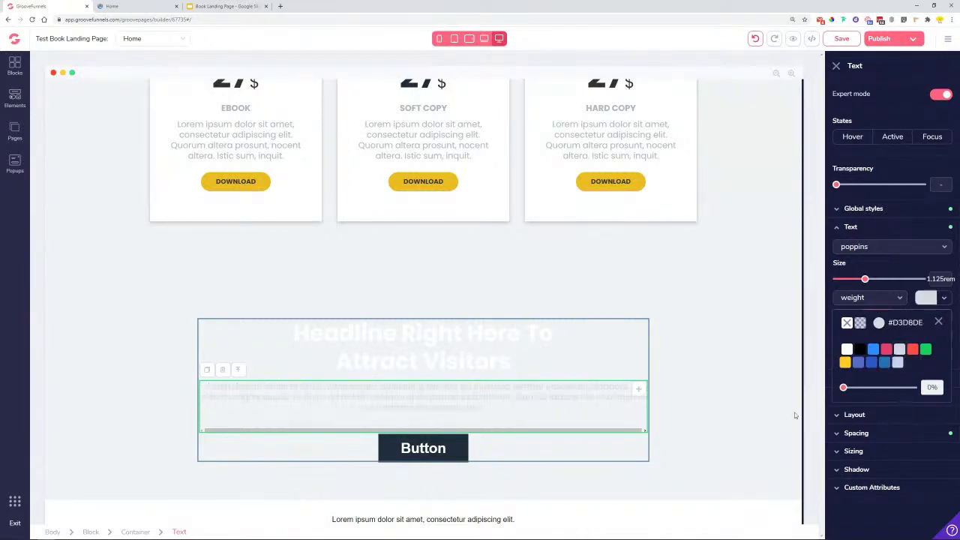
Set the background colour of the closing headline block to dark grey, #333333.
left_click(777, 359)
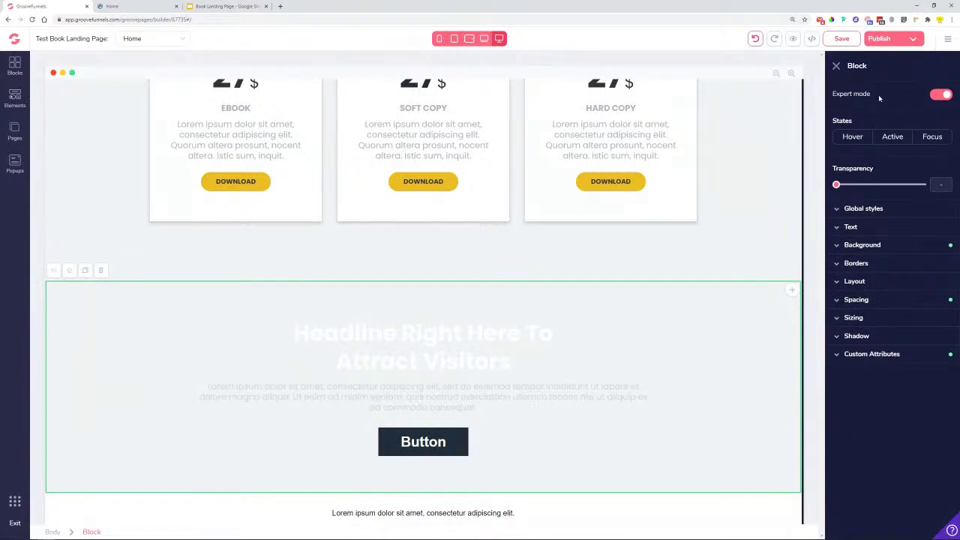
left_click(855, 244)
left_click(918, 265)
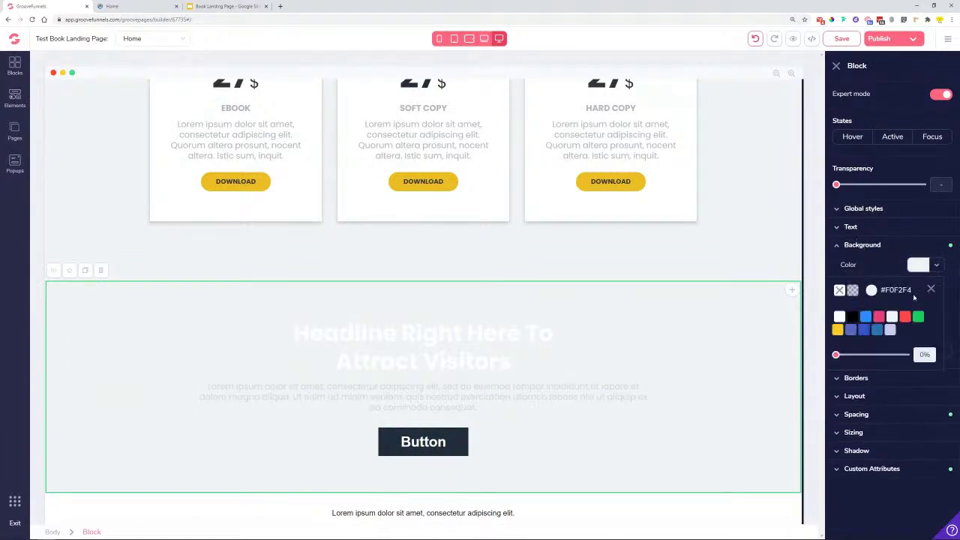
left_click(884, 320)
left_click_drag(887, 420, 865, 420)
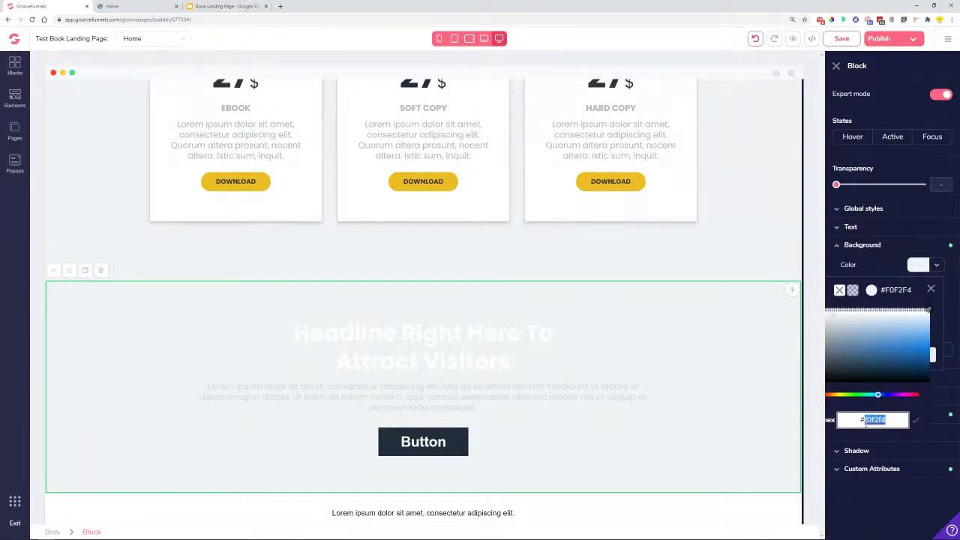
type("333333")
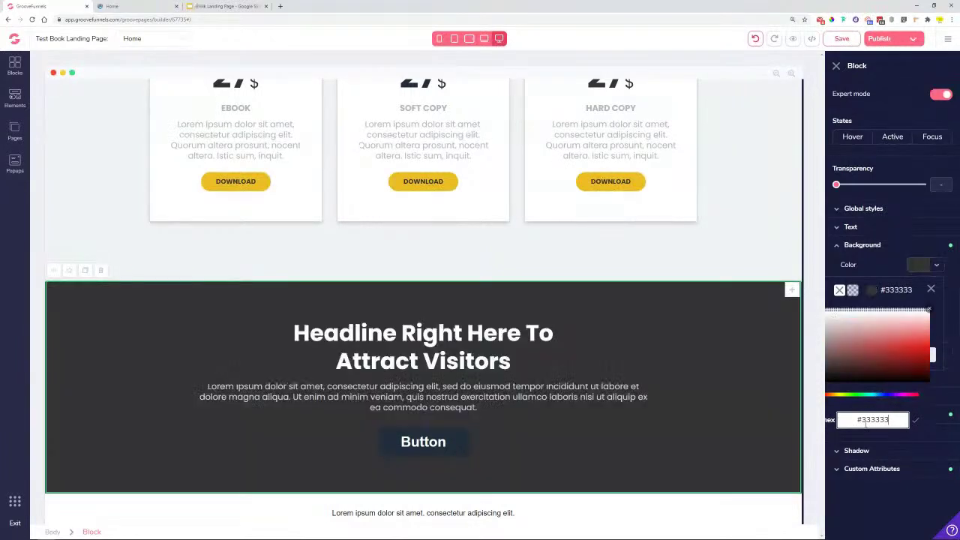
left_click(931, 289)
Place a copy of the Soft Copy card's yellow Download button under the closing paragraph and delete the default button there.
left_click(408, 181)
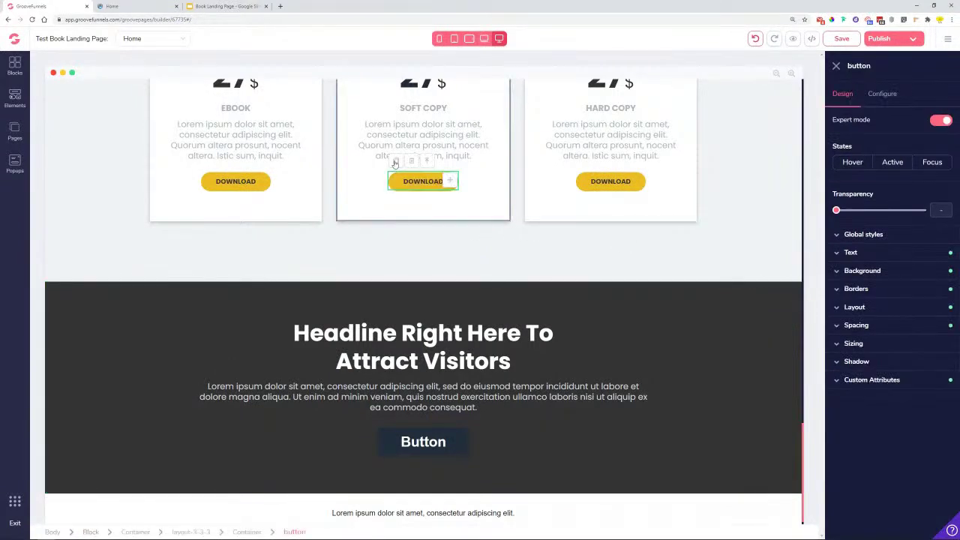
left_click_drag(395, 163, 491, 453)
left_click(490, 441)
key("Delete")
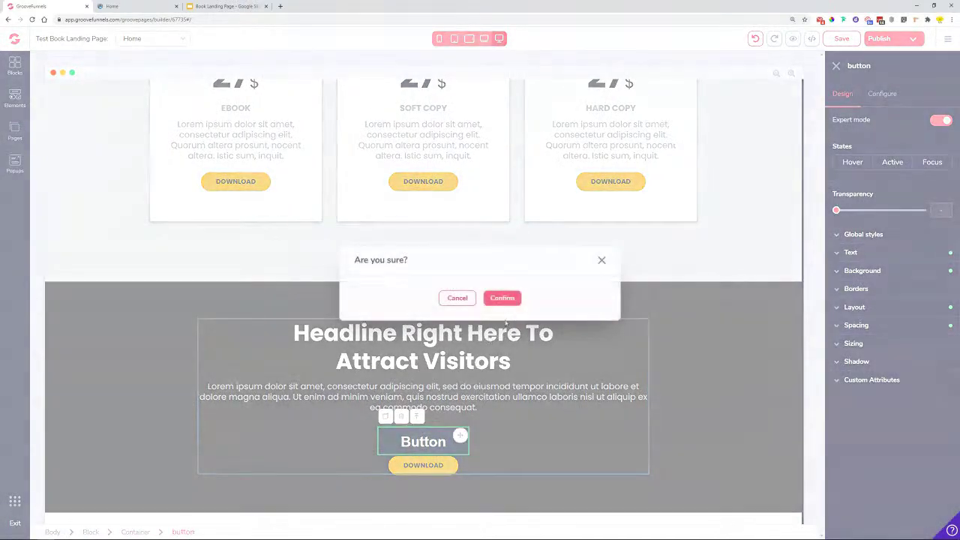
left_click(501, 298)
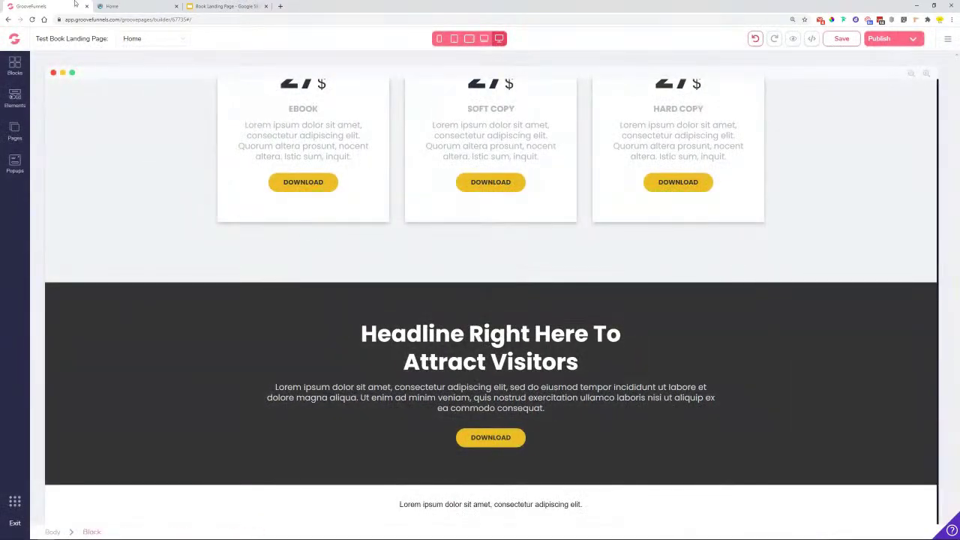
Copy "© 2020 Lemon Book" from the reference preview's footer and replace the builder page's footer placeholder text with it.
left_click(117, 6)
left_click(641, 435)
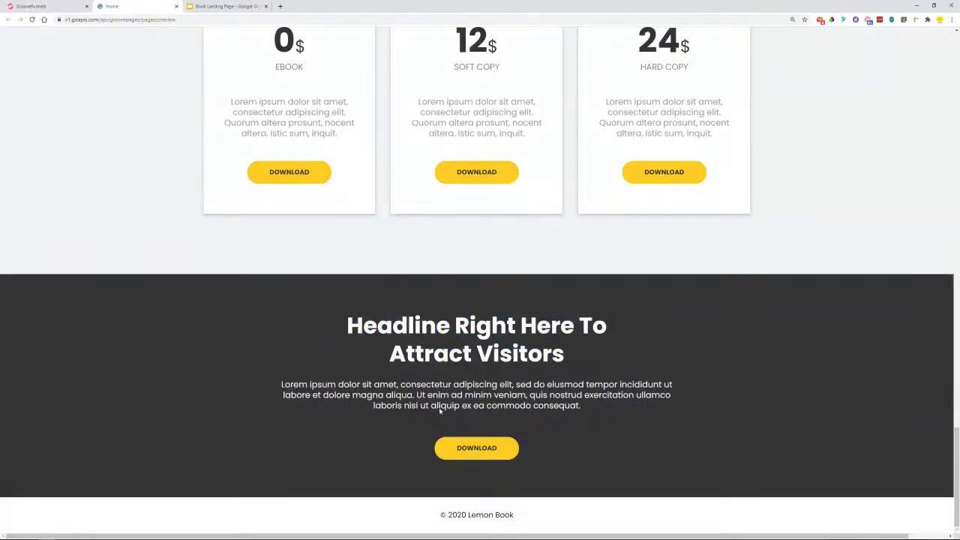
left_click(72, 5)
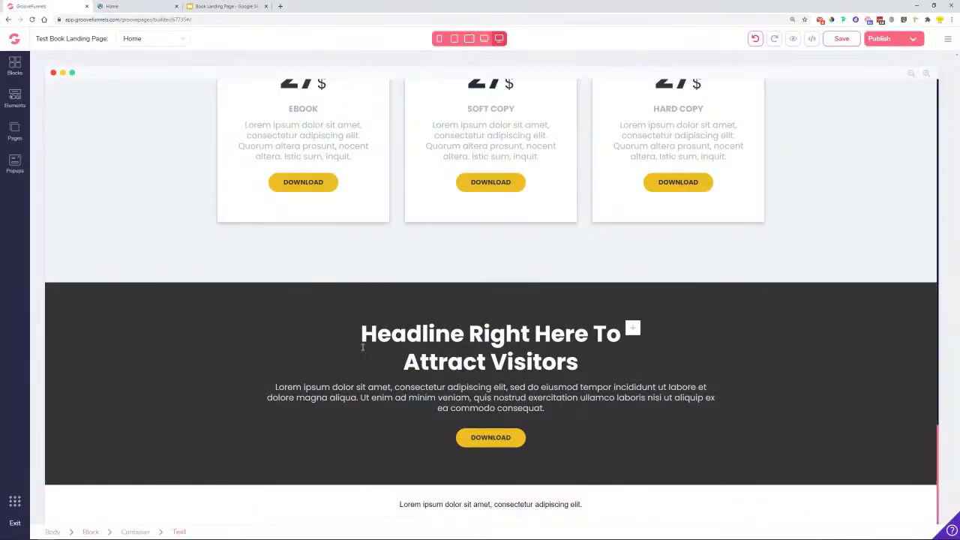
left_click(108, 5)
left_click_drag(515, 517, 441, 515)
right_click(453, 517)
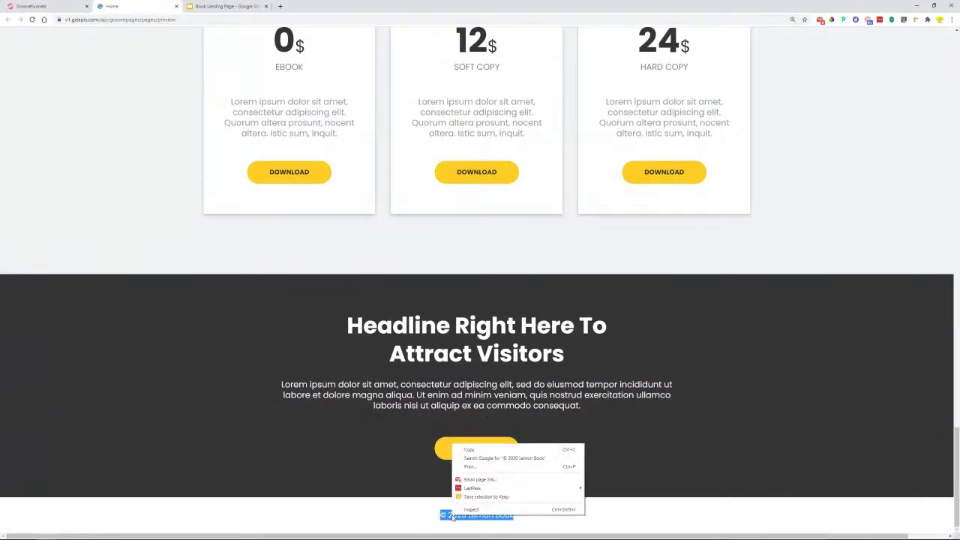
left_click(471, 450)
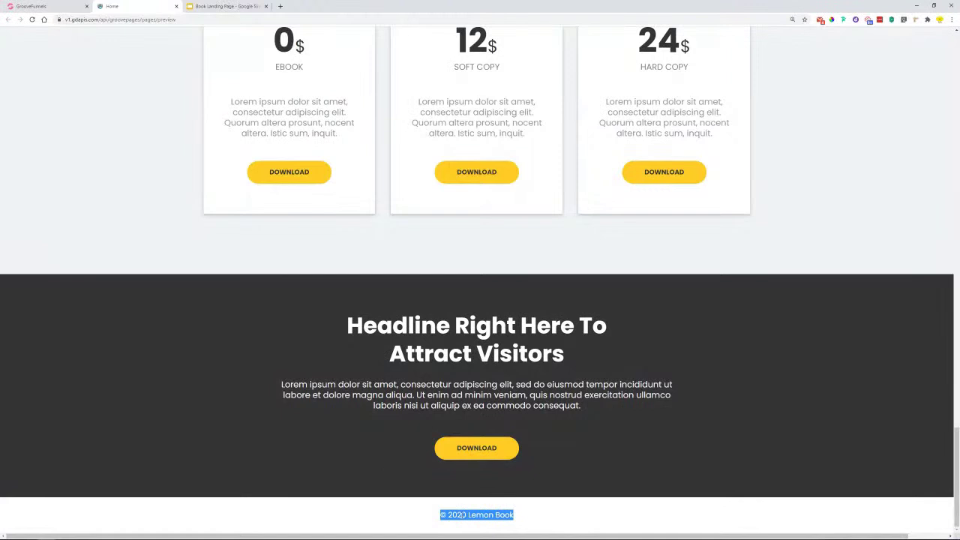
left_click(60, 6)
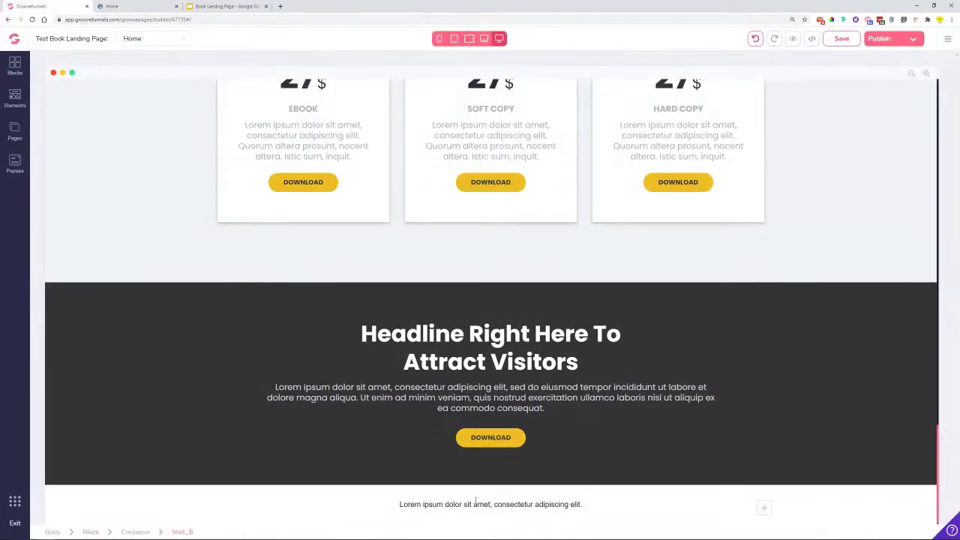
double_click(475, 503)
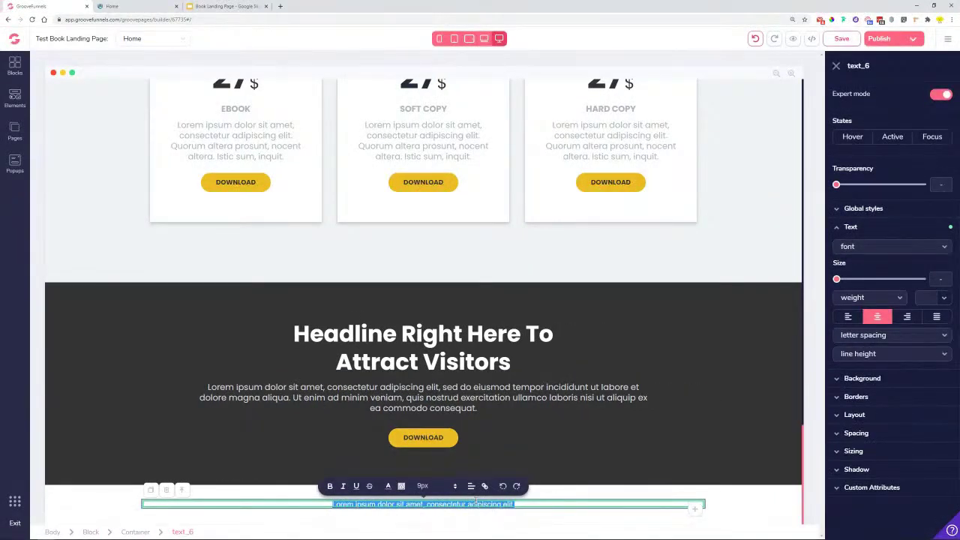
key("ctrl+v")
left_click(344, 504)
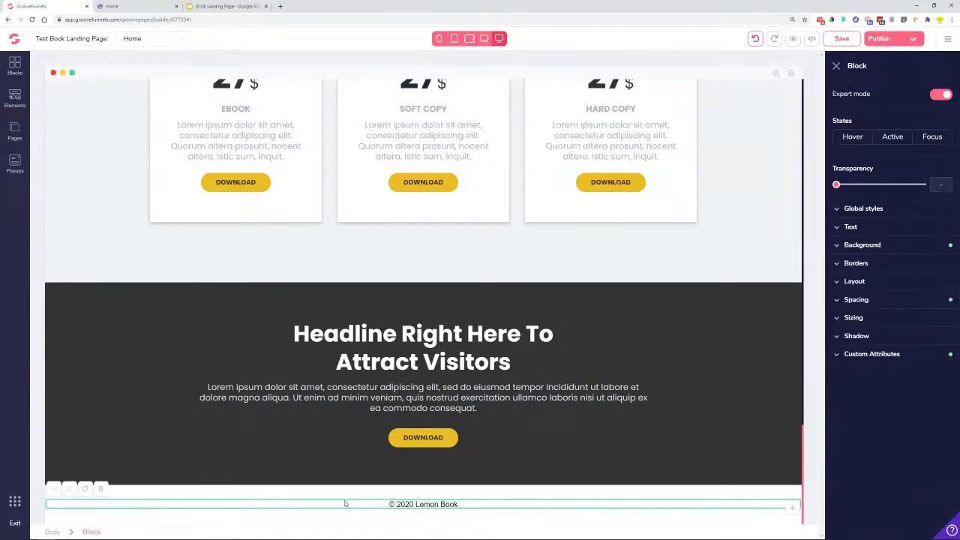
Set the footer copyright text's font to poppins and its colour to #333333.
left_click(417, 505)
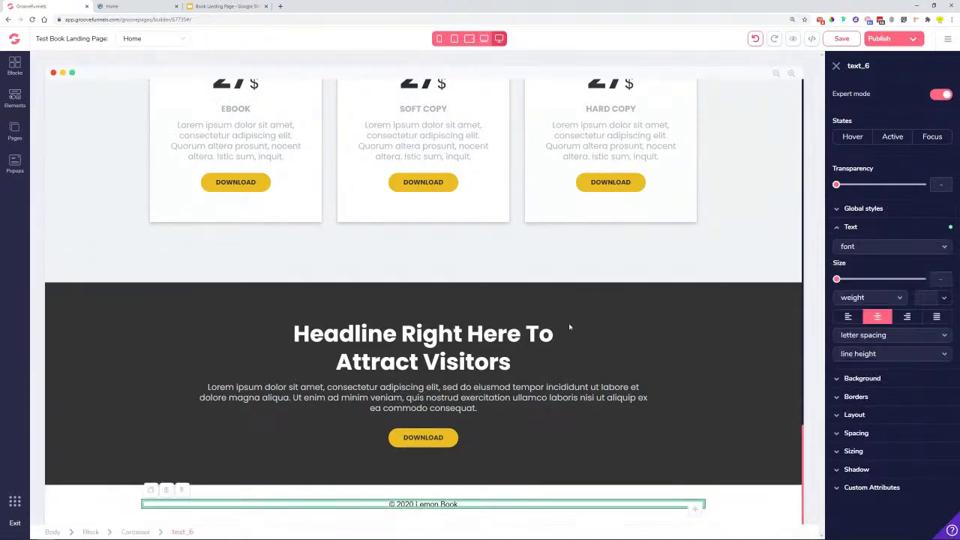
left_click(886, 245)
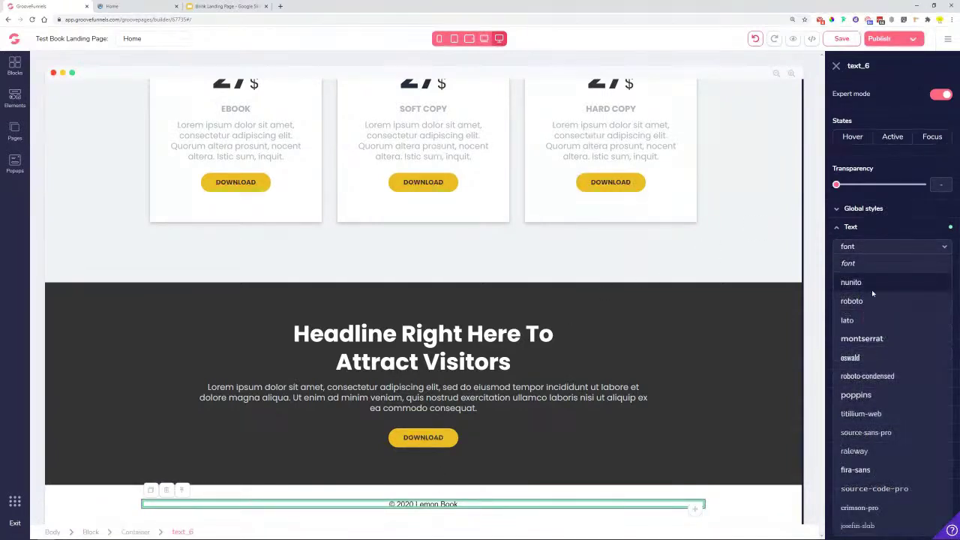
left_click(874, 398)
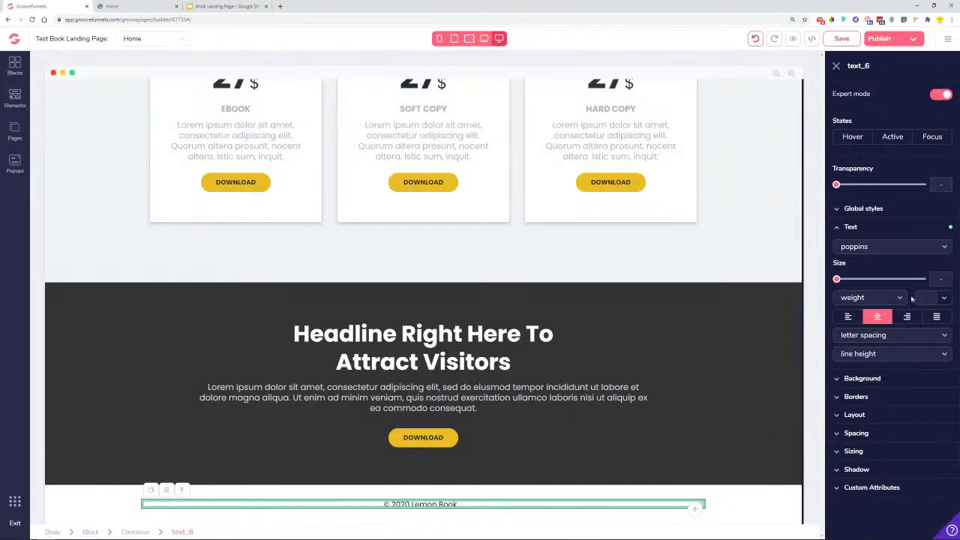
left_click(943, 300)
left_click(893, 324)
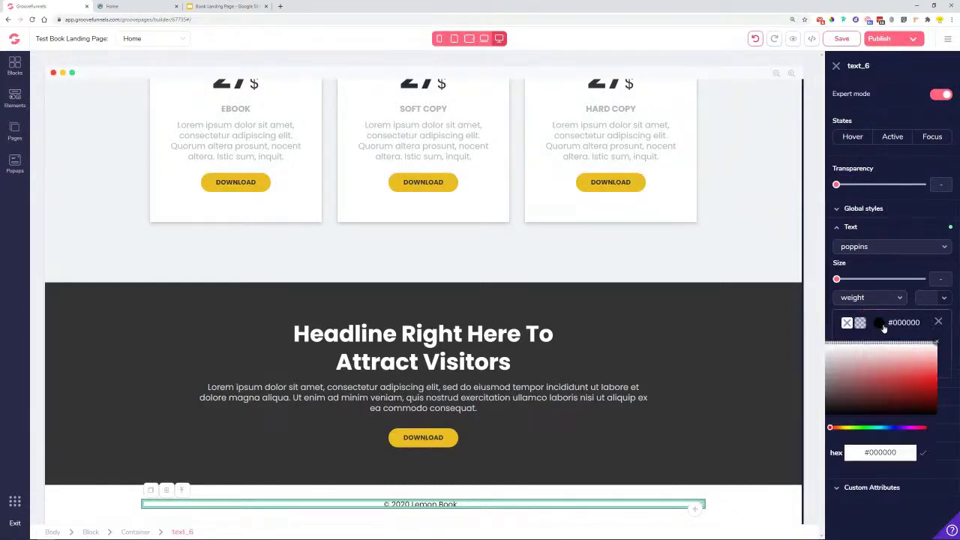
double_click(882, 452)
type("333")
key("BackSpace")
key("BackSpace")
type("33333")
left_click(937, 323)
Deselect the footer text and save the landing page.
left_click(504, 482)
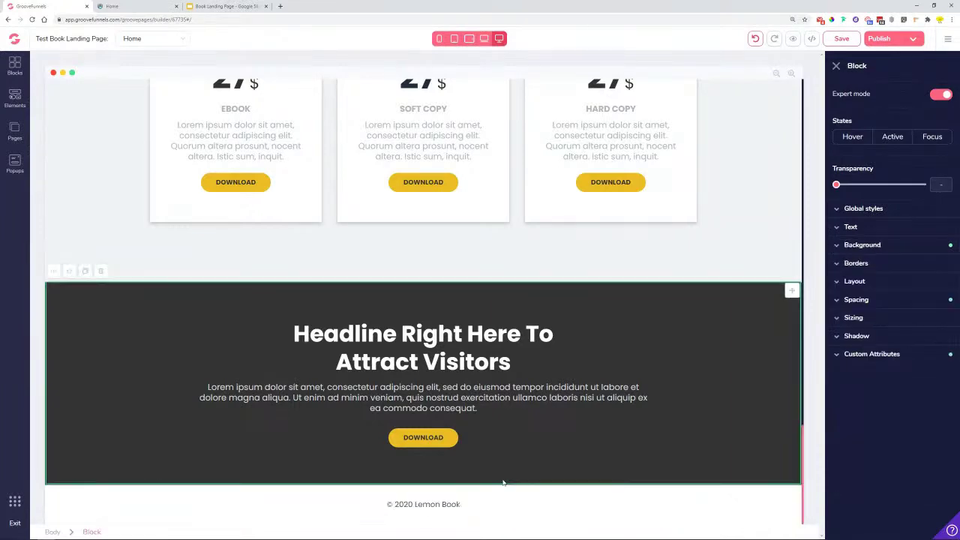
scroll(503, 482, "up", 20)
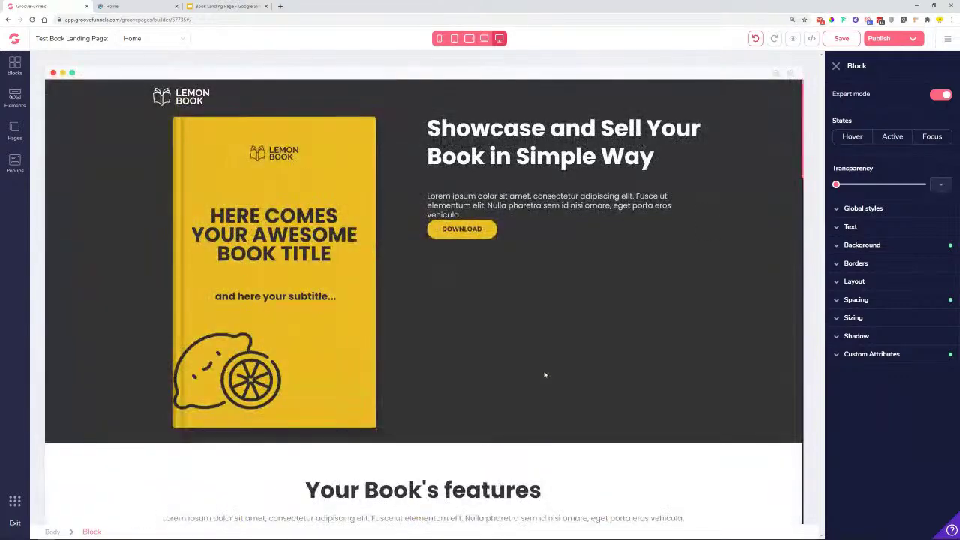
left_click(841, 39)
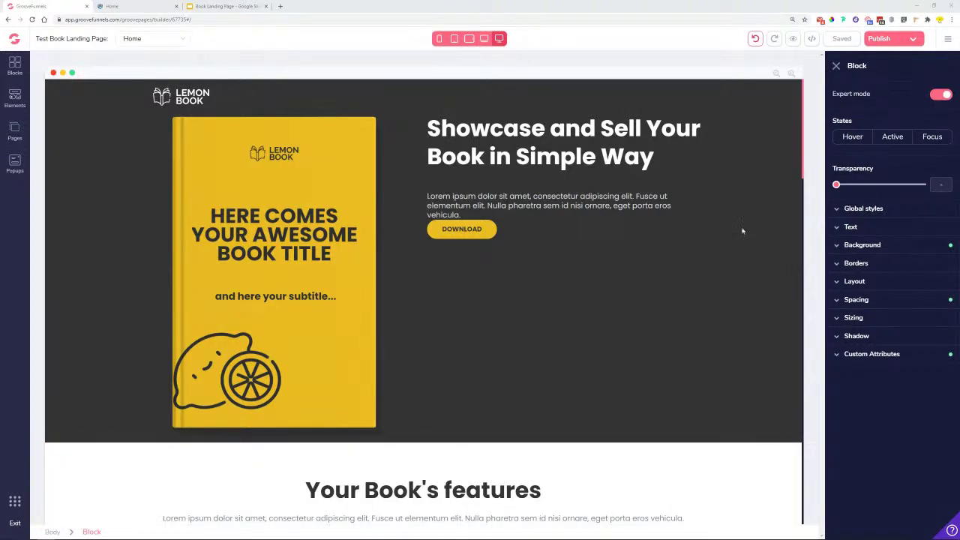
scroll(708, 249, "down", 2)
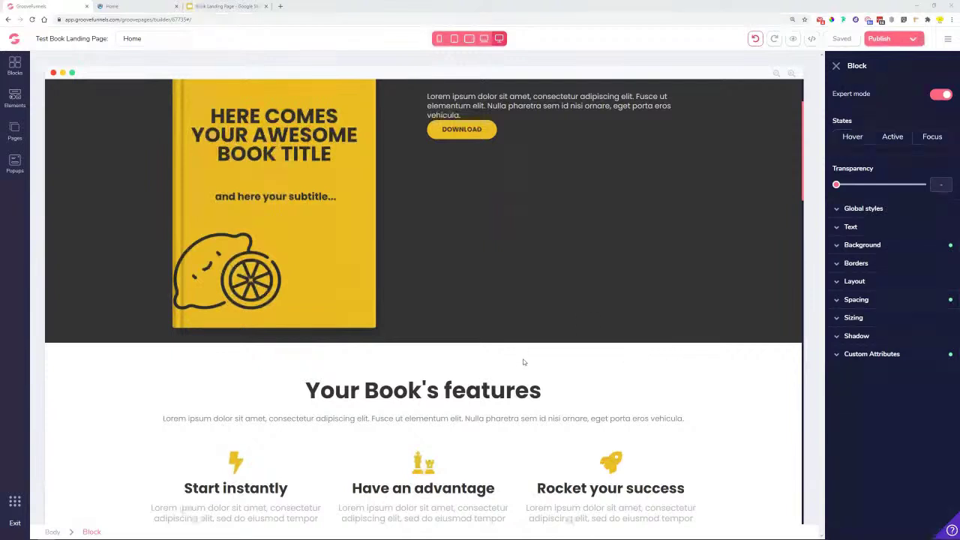
left_click(552, 352)
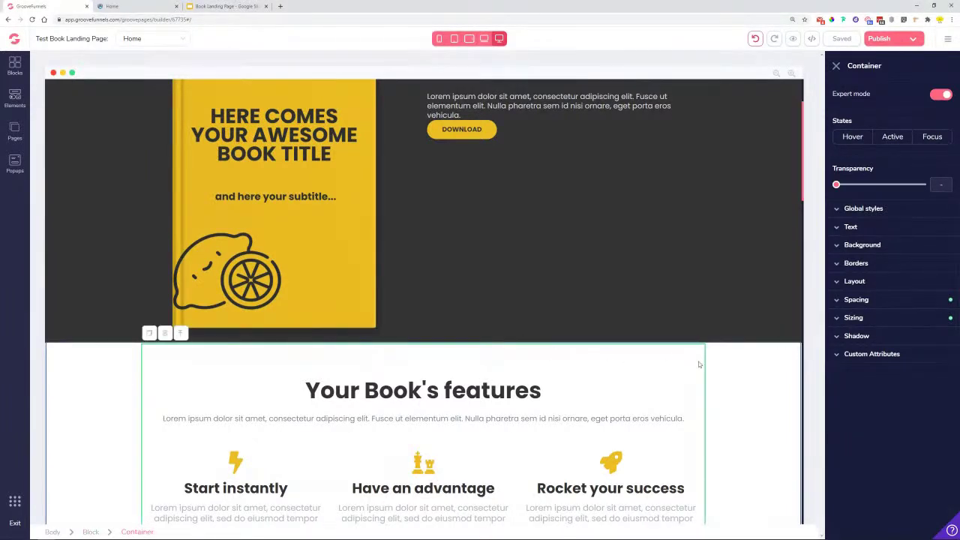
left_click(724, 361)
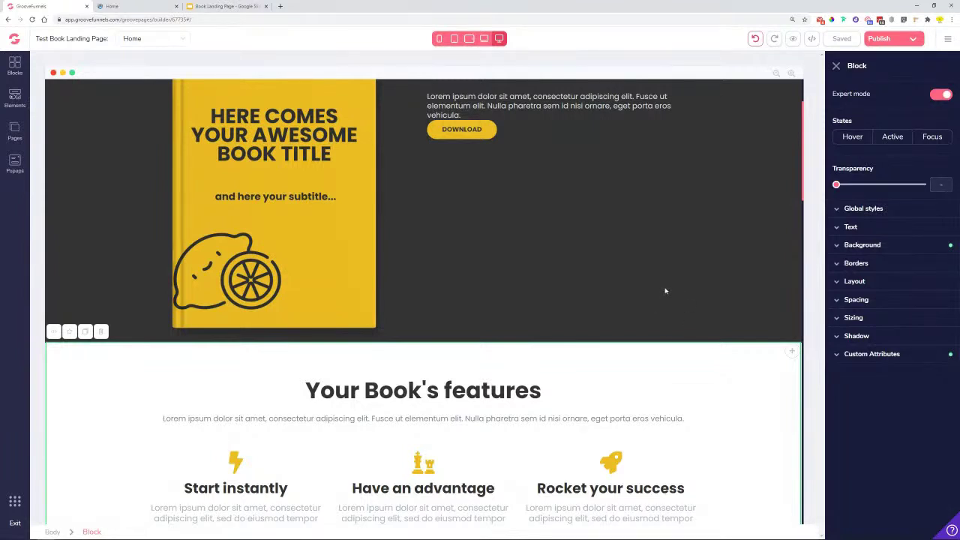
scroll(504, 339, "up", 3)
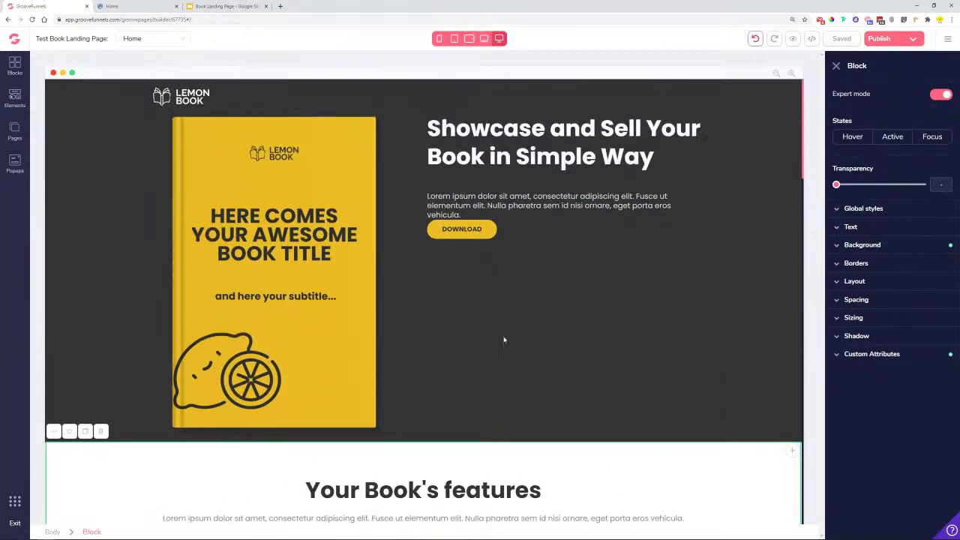
Try to shift the hero's book cover image by adjusting its bottom and top margins, including a negative bottom margin.
left_click(315, 183)
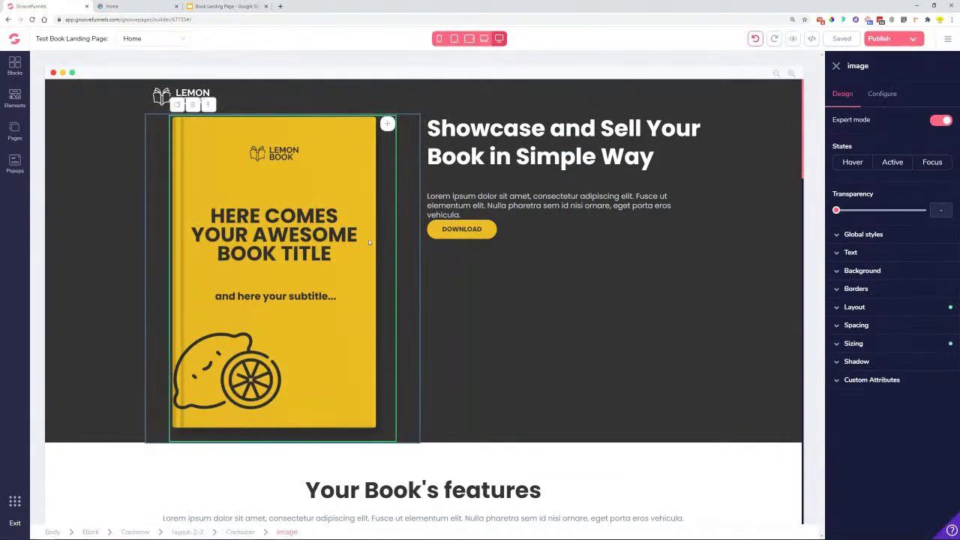
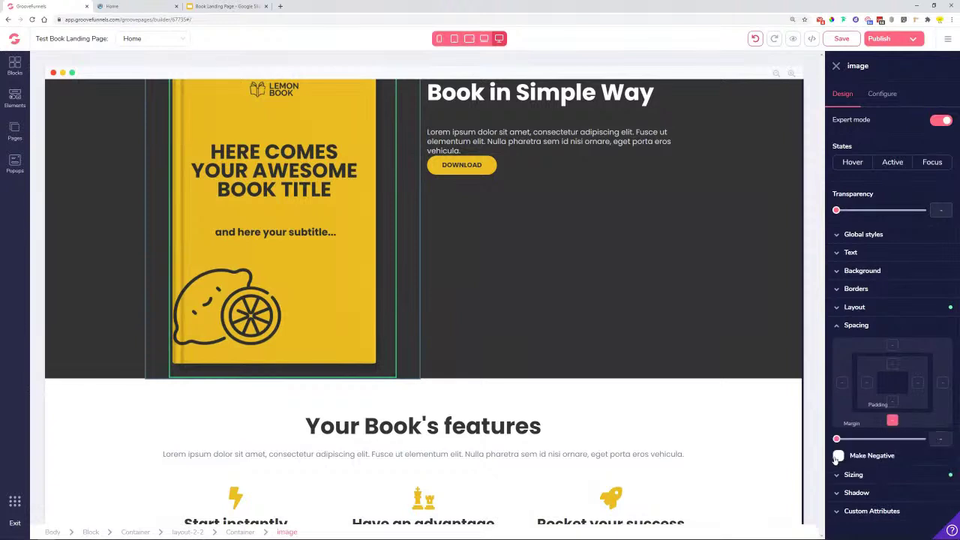
mouse_move(837, 440)
left_mouse_down()
mouse_move(924, 448)
mouse_move(834, 439)
left_mouse_up()
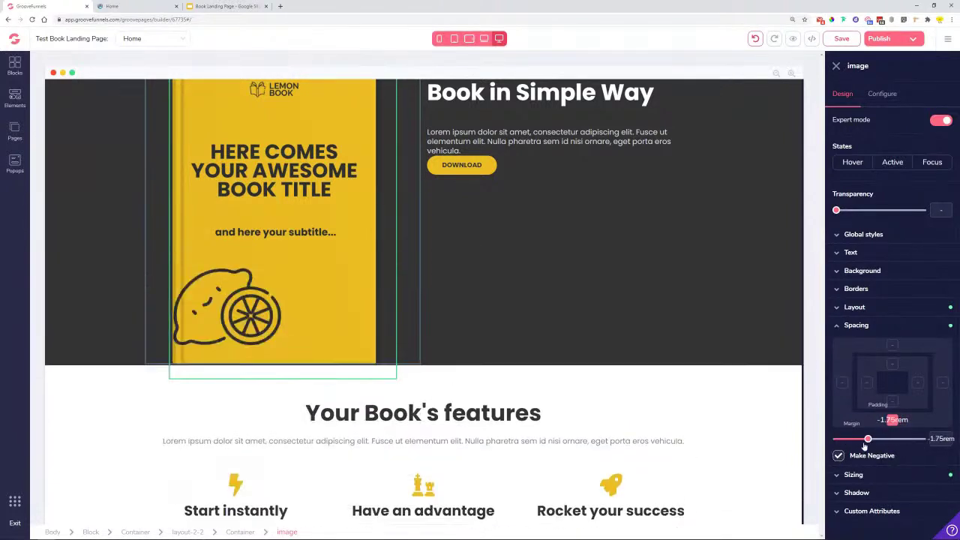
left_click(892, 347)
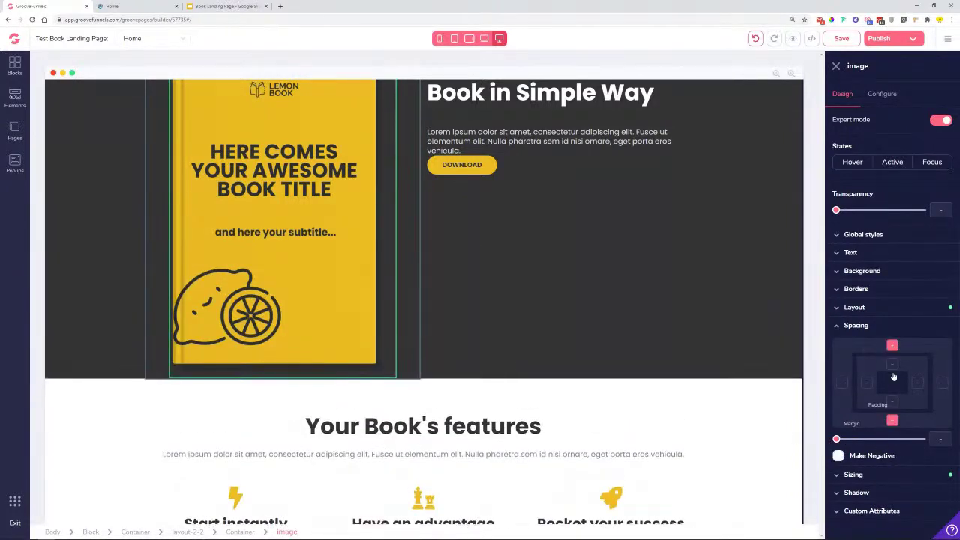
mouse_move(837, 439)
left_mouse_down()
mouse_move(910, 439)
mouse_move(819, 449)
mouse_move(868, 440)
mouse_move(836, 440)
left_mouse_up()
left_click(892, 364)
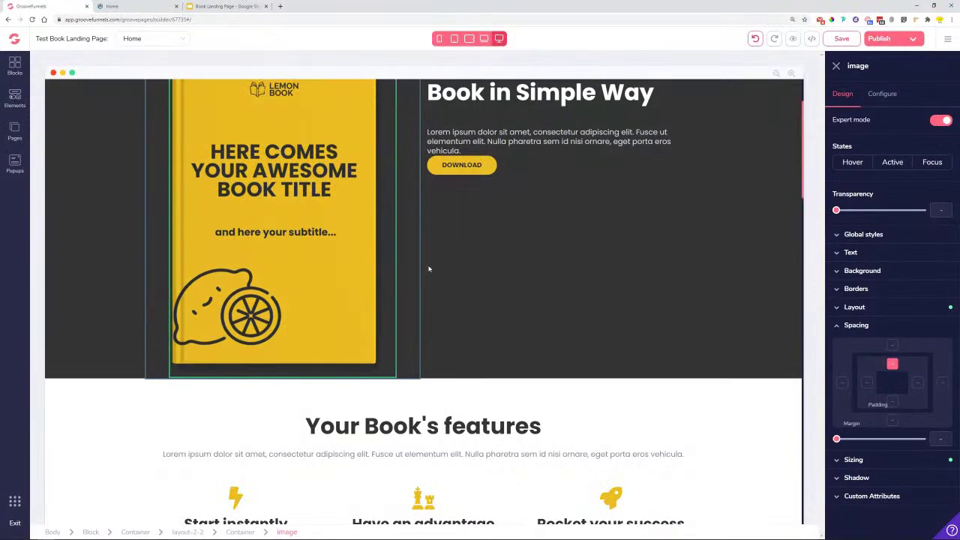
scroll(327, 240, "up", 1)
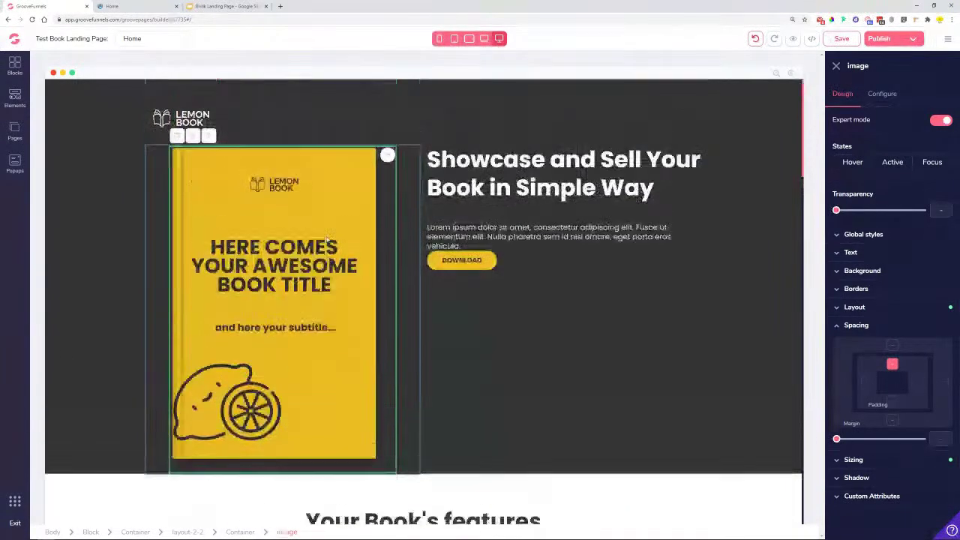
Try different top and bottom margin and padding settings on the container around the hero's book cover, then reselect the cover image.
left_click(153, 162)
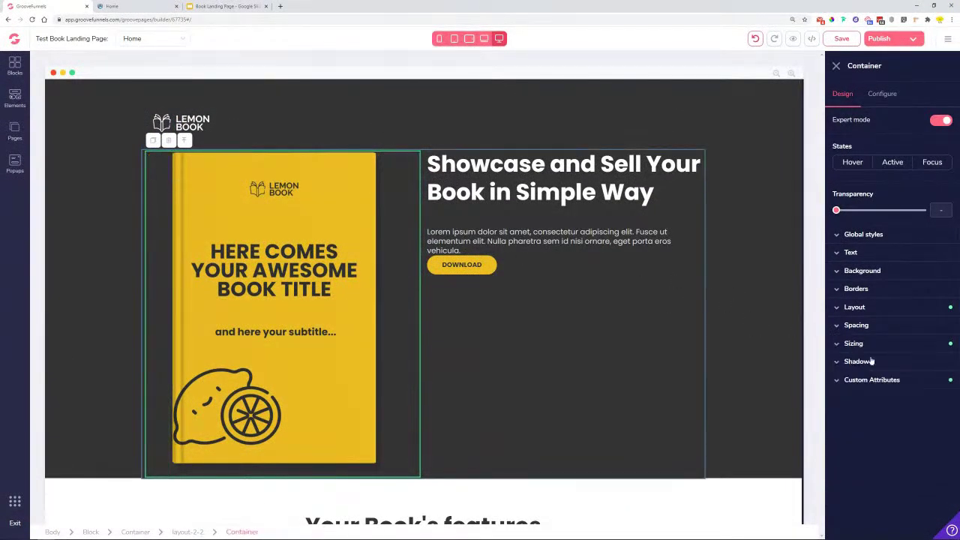
left_click(871, 326)
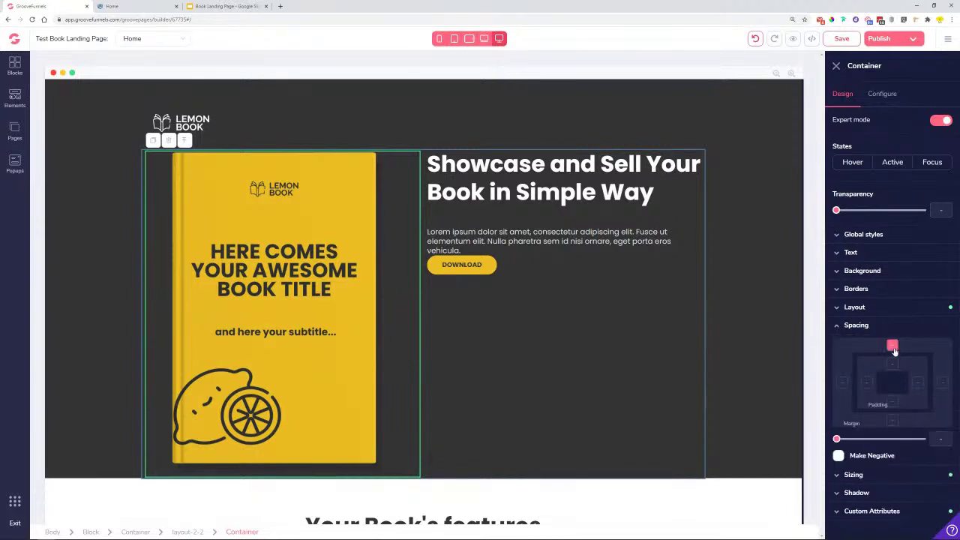
left_click_drag(837, 439, 806, 449)
left_click(892, 364)
left_click(893, 423)
left_click(837, 455)
left_click(892, 402)
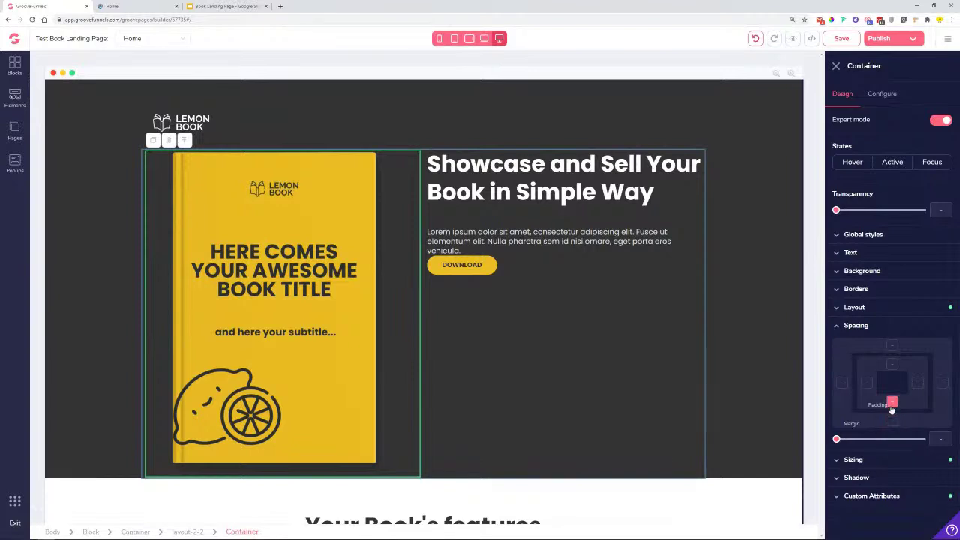
left_click(296, 431)
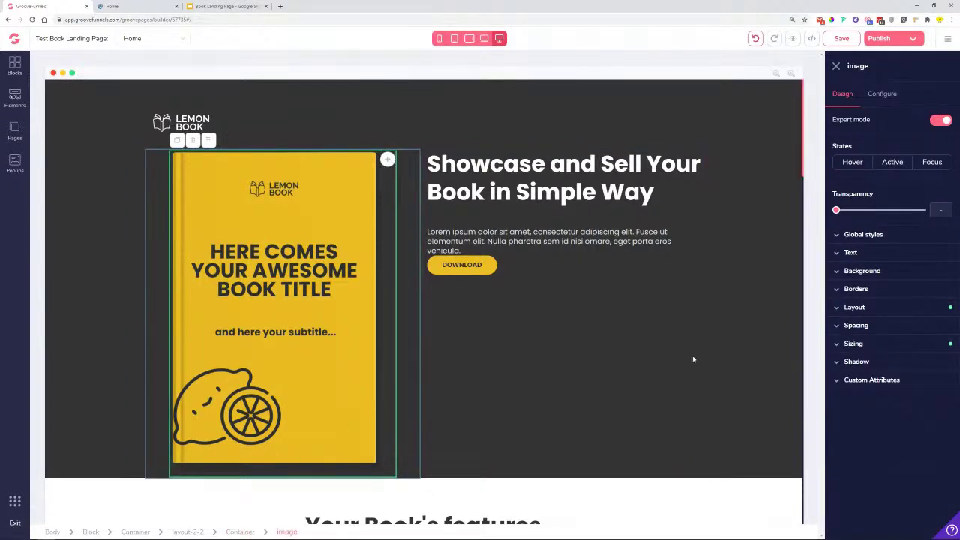
left_click(878, 306)
left_click(930, 328)
left_click(909, 362)
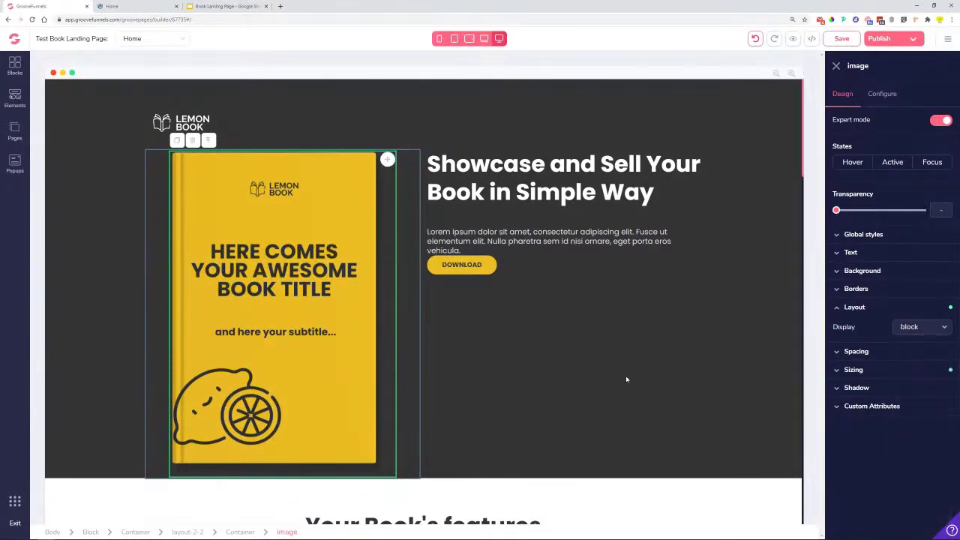
left_click(858, 311)
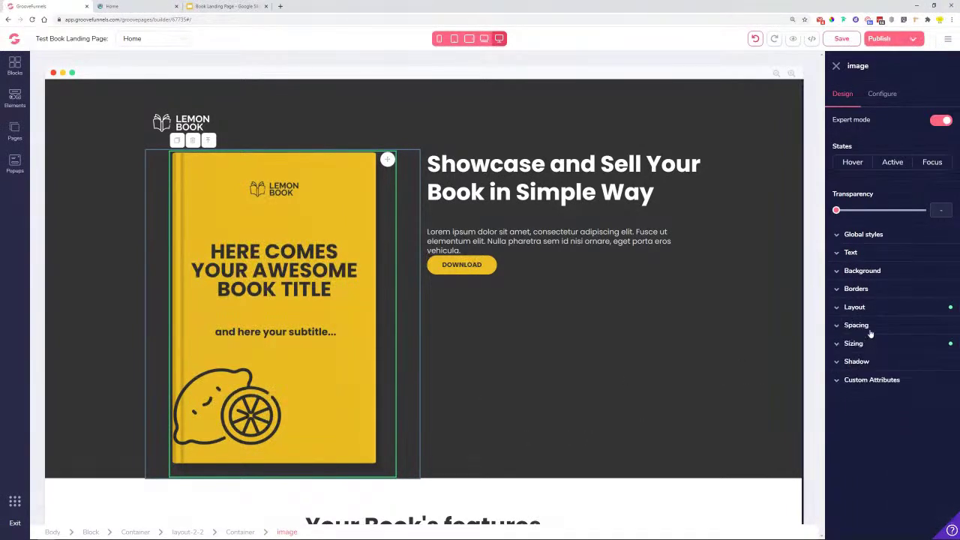
Try a negative bottom margin on the hero's book cover image.
left_click(868, 327)
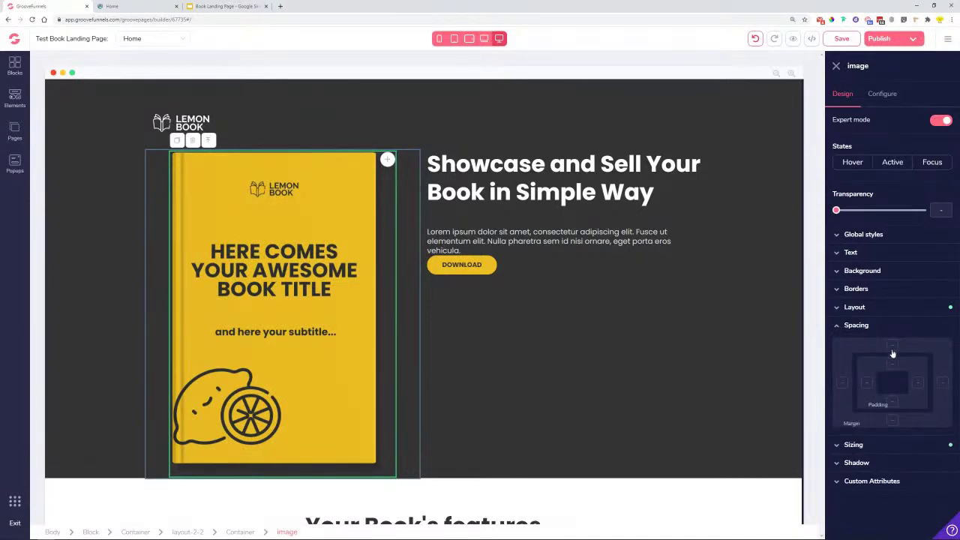
left_click(892, 420)
left_click(892, 420)
left_click(837, 455)
left_click_drag(836, 439, 806, 447)
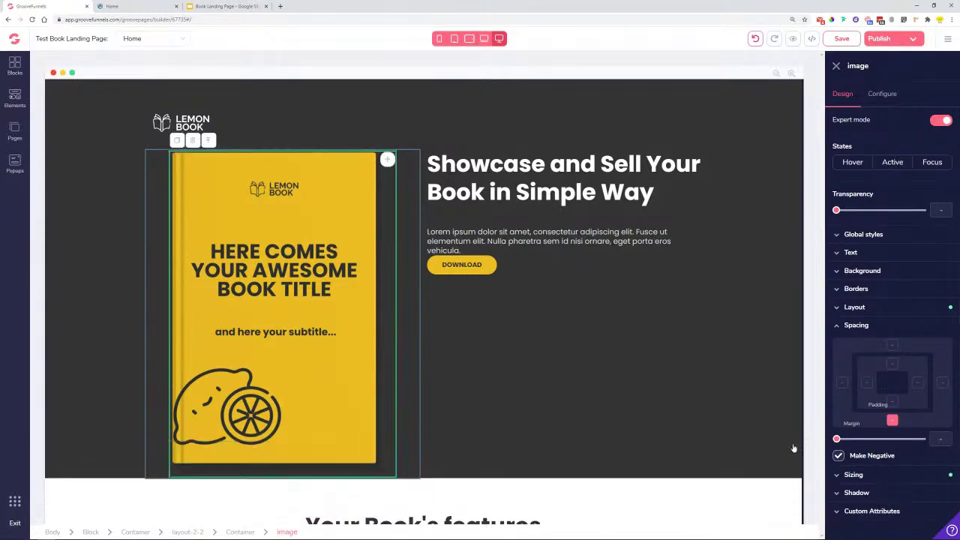
scroll(683, 354, "down", 3)
scroll(683, 354, "up", 3)
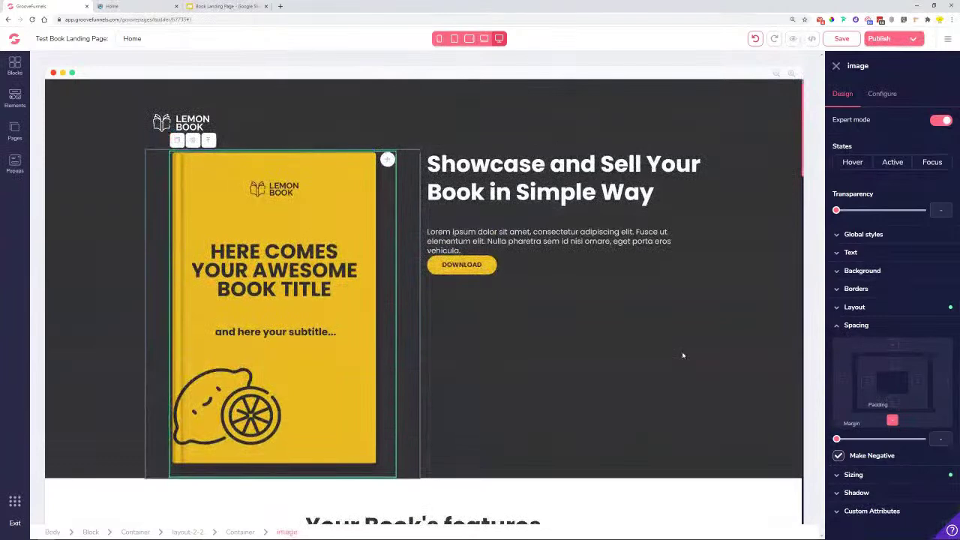
Leave the Test Book Landing Page and open the neighbouring "My new site" from the sites list in the editor.
scroll(682, 355, "down", 3)
left_click(709, 349)
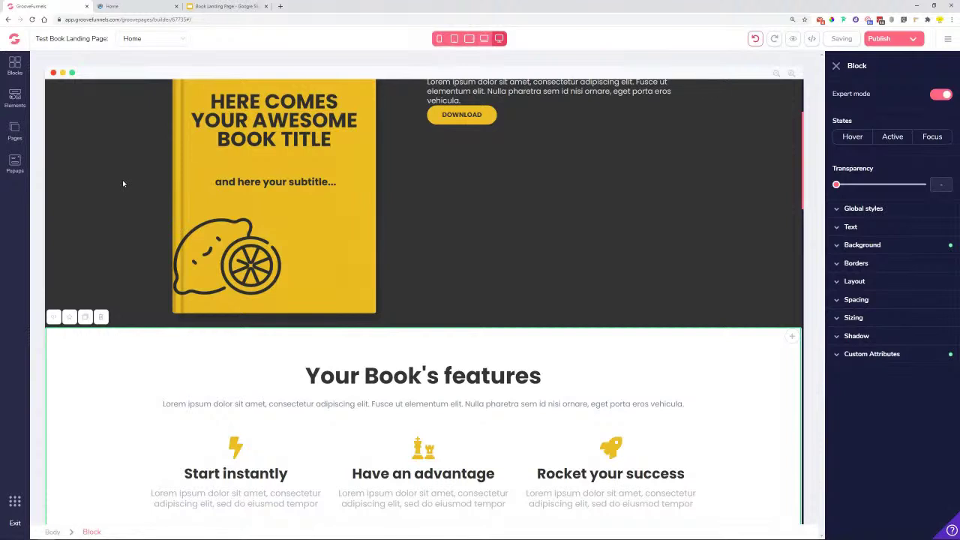
left_click(8, 21)
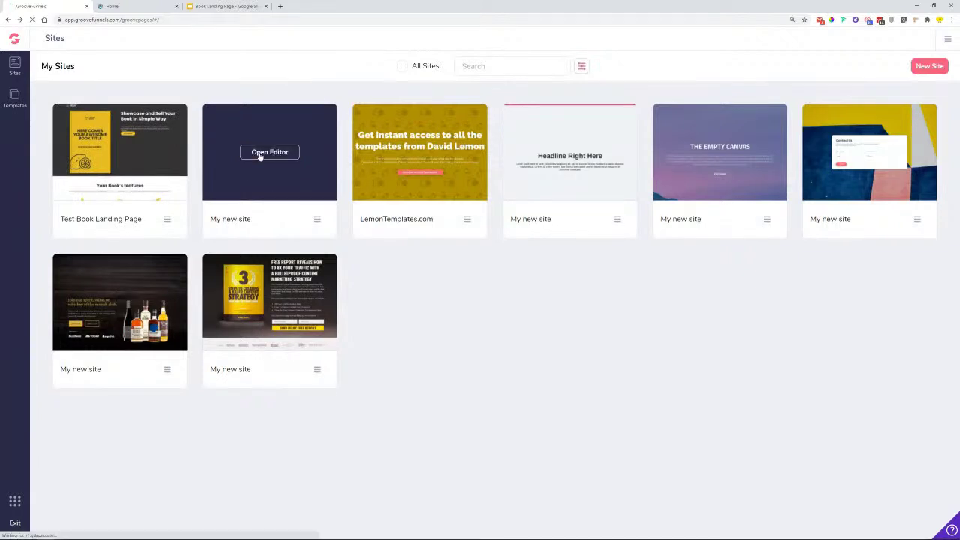
left_click(259, 156)
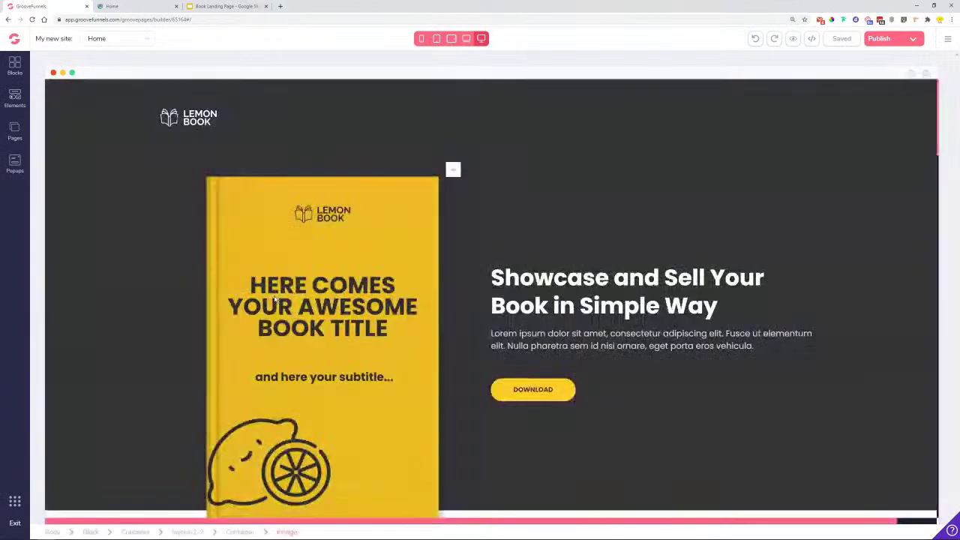
Check the bottom margin in the spacing settings of the hero section's book cover image.
left_click(275, 298)
scroll(602, 336, "down", 2)
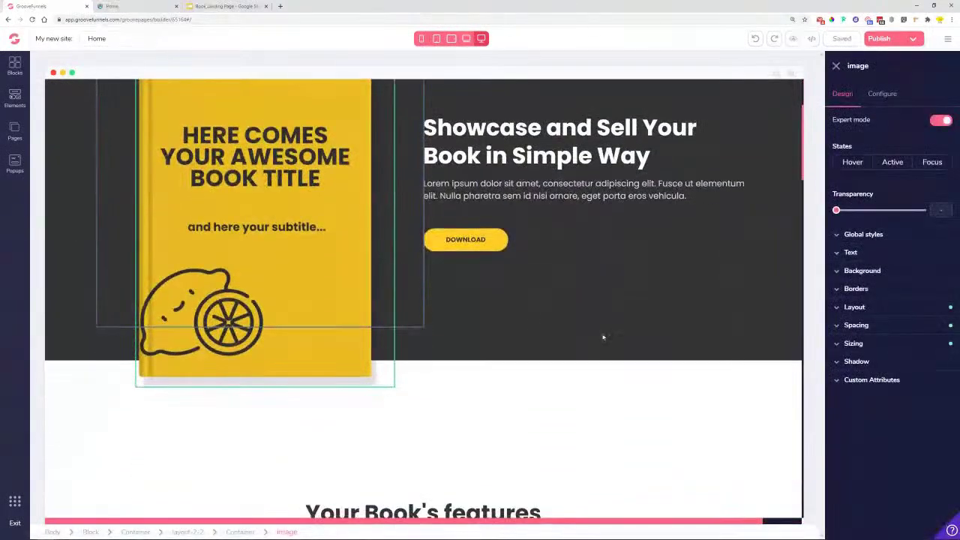
left_click(893, 322)
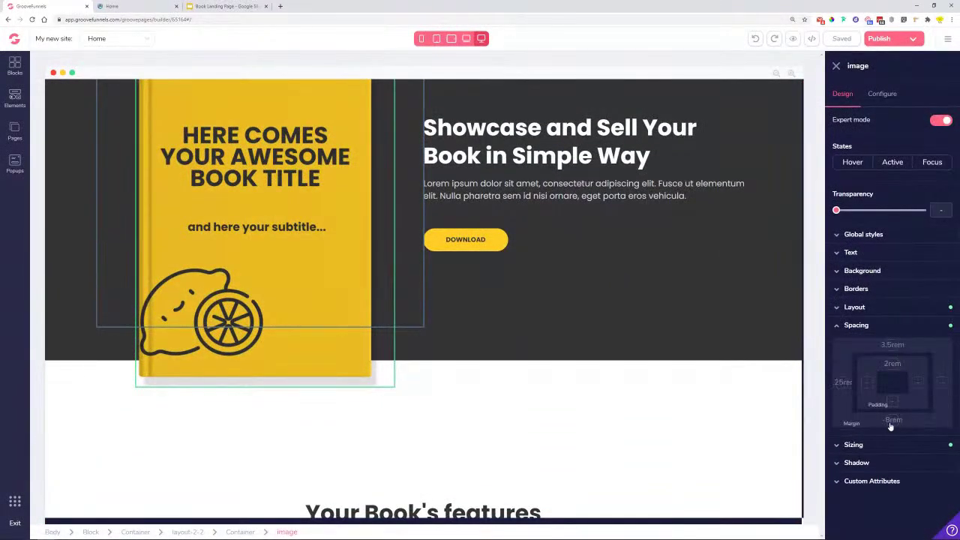
left_click(893, 420)
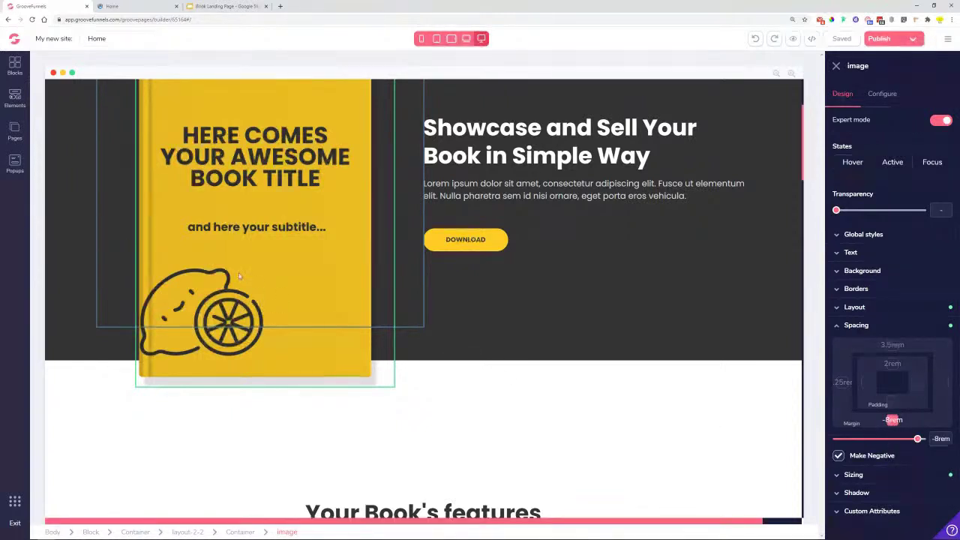
Return to the list of sites and open the Test Book Landing Page in the editor.
left_click(7, 20)
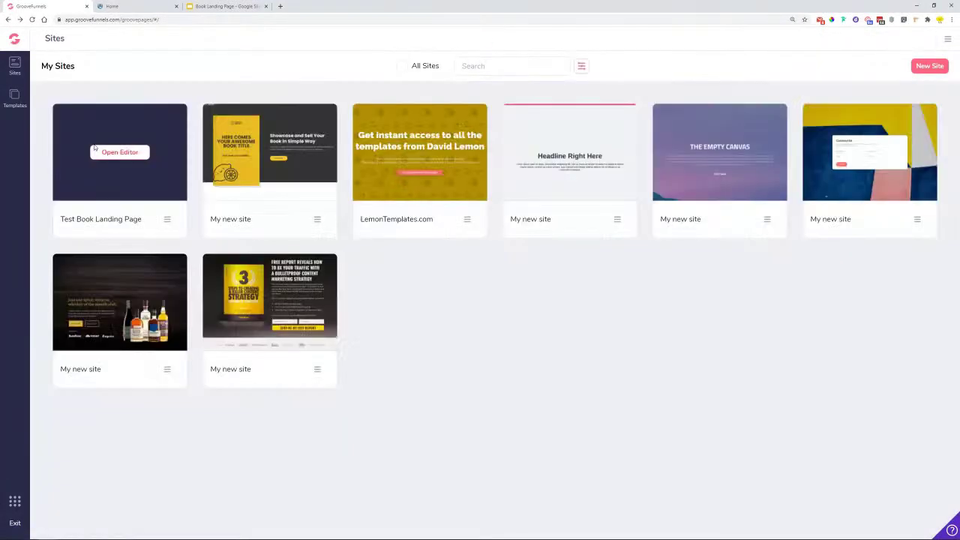
left_click(111, 154)
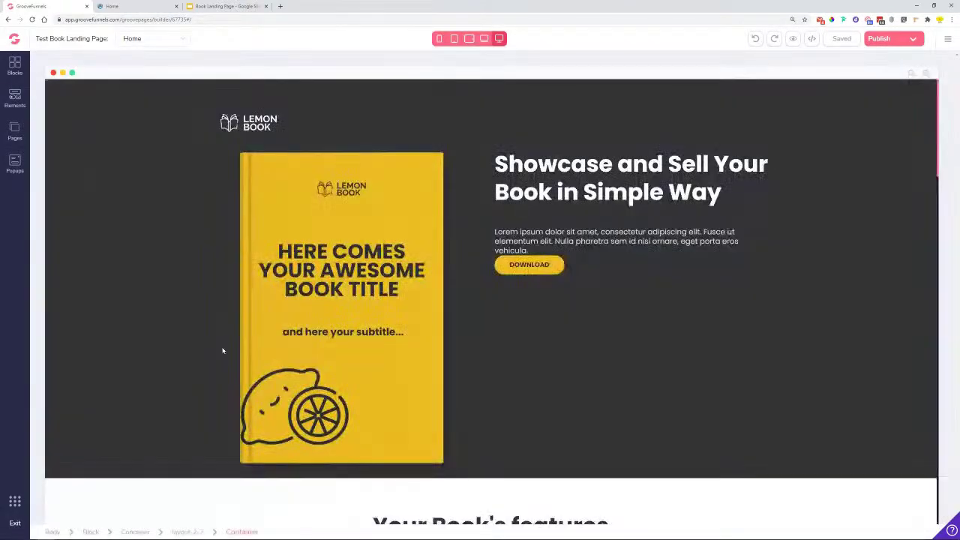
Try to give the hero's book cover image a negative bottom margin.
left_click(247, 349)
scroll(289, 371, "down", 5)
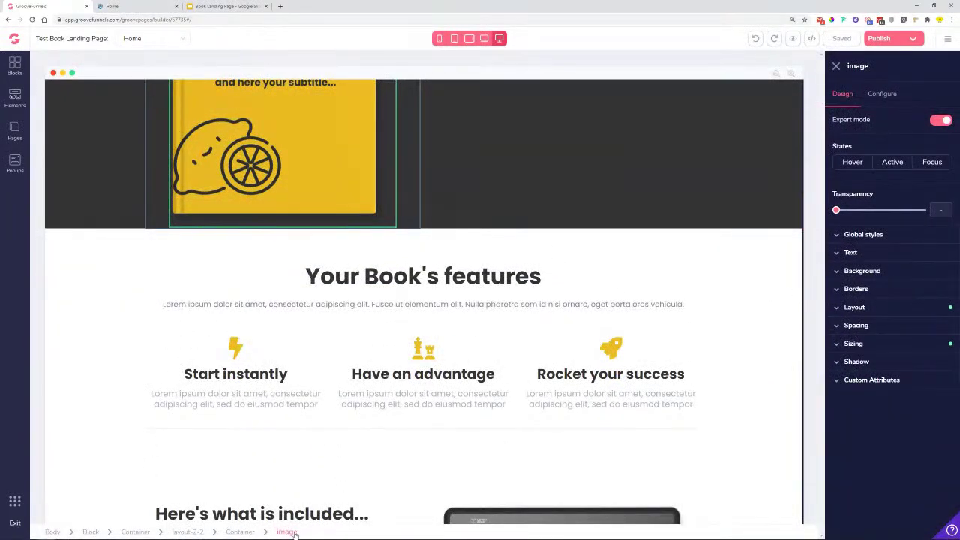
double_click(857, 66)
left_click(866, 324)
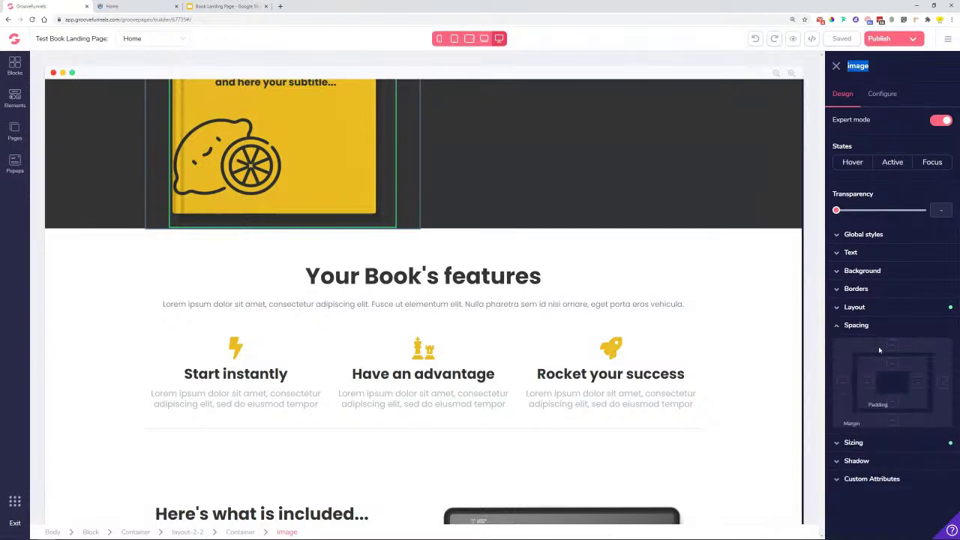
left_click(839, 456)
left_click_drag(836, 439, 820, 450)
left_click(839, 455)
scroll(354, 296, "up", 5)
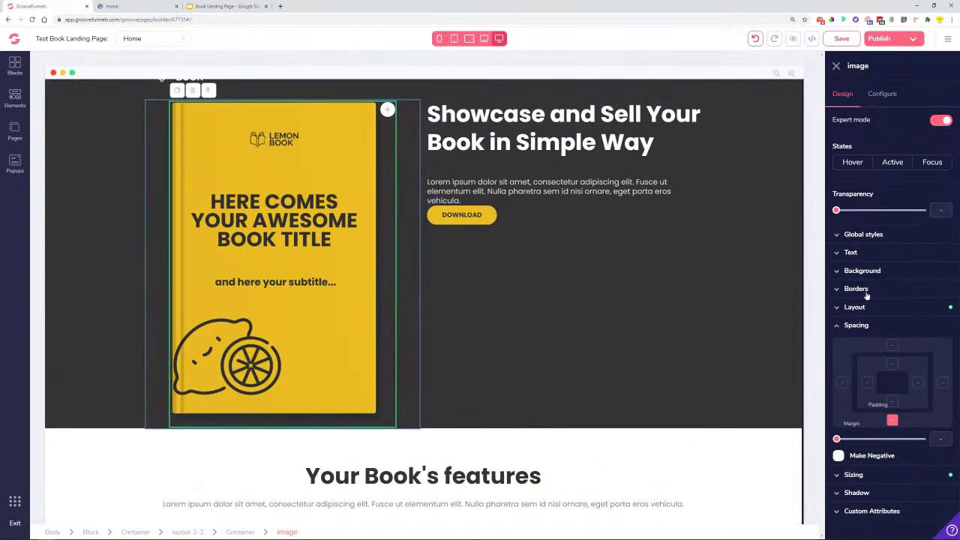
Set the book cover image's display to flex and retry a negative bottom margin on it.
left_click(854, 307)
left_click(914, 327)
left_click(913, 345)
left_click(838, 481)
left_click_drag(836, 466, 812, 474)
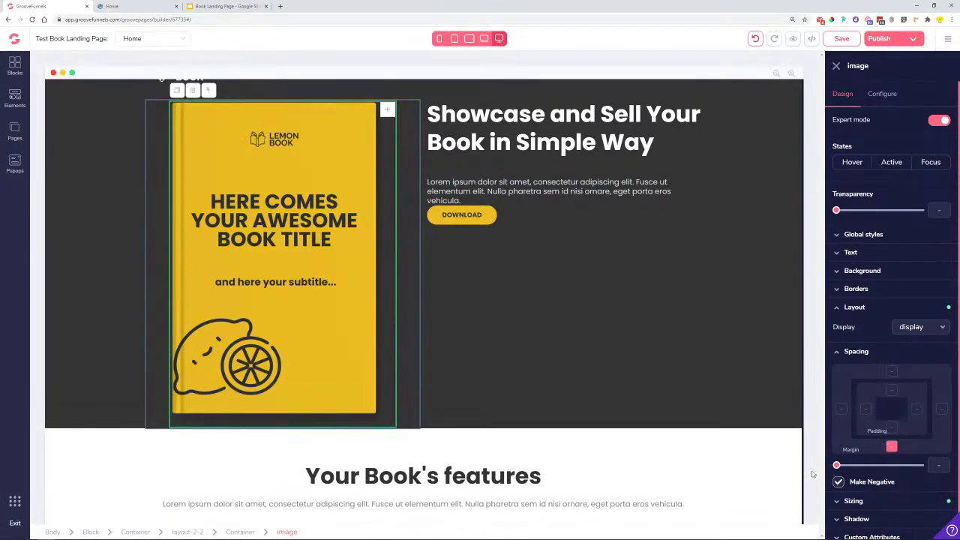
left_click(939, 331)
left_click(908, 494)
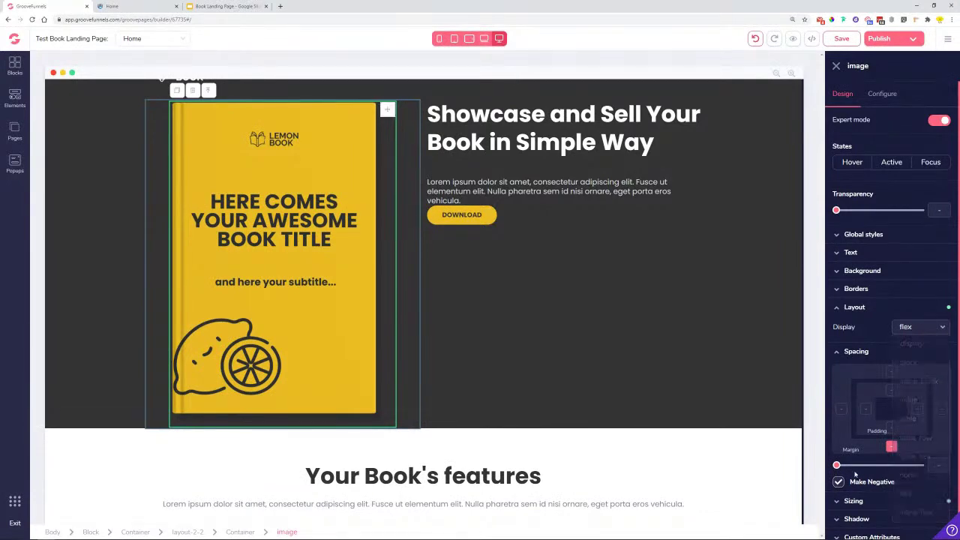
left_click_drag(836, 465, 788, 471)
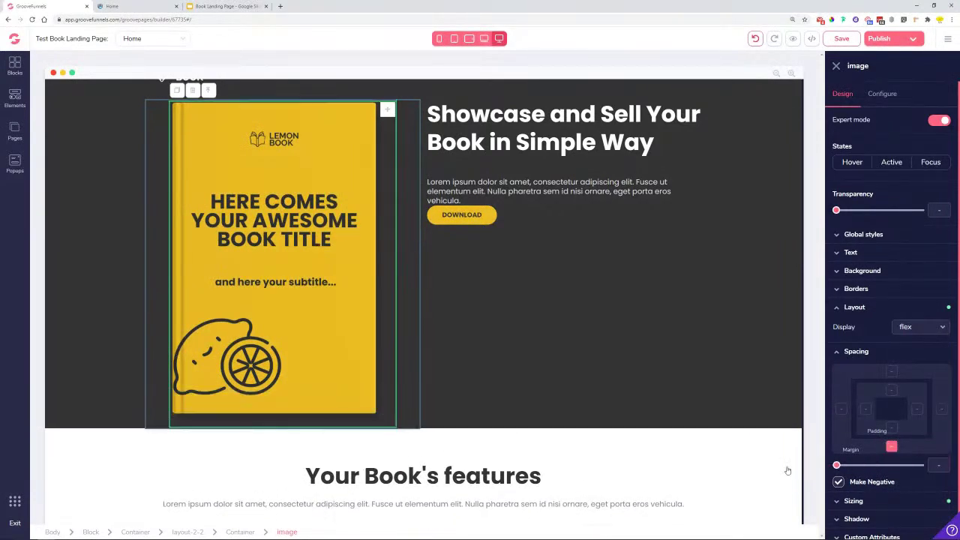
Compare the hero section's layout with the preview of the original page, and return to the editor.
left_click(442, 292)
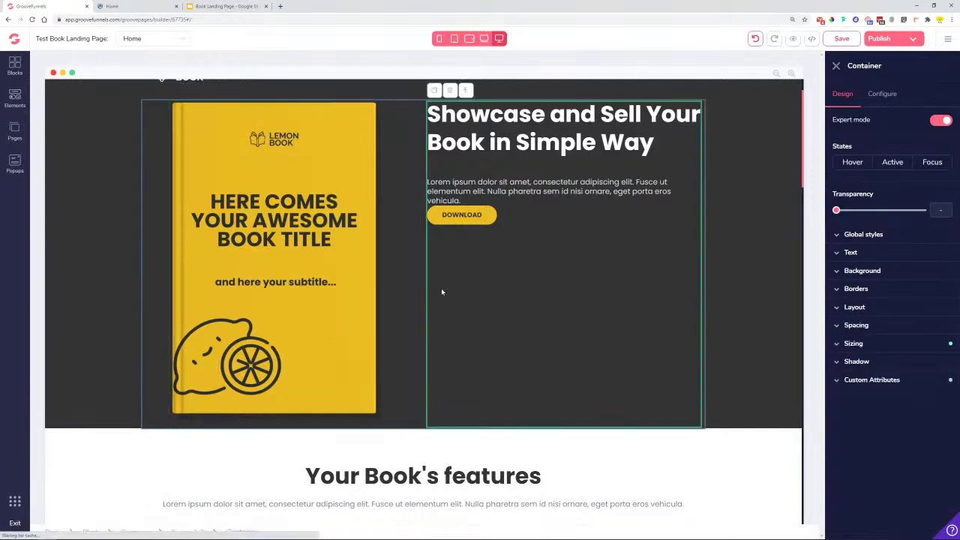
scroll(449, 302, "up", 1)
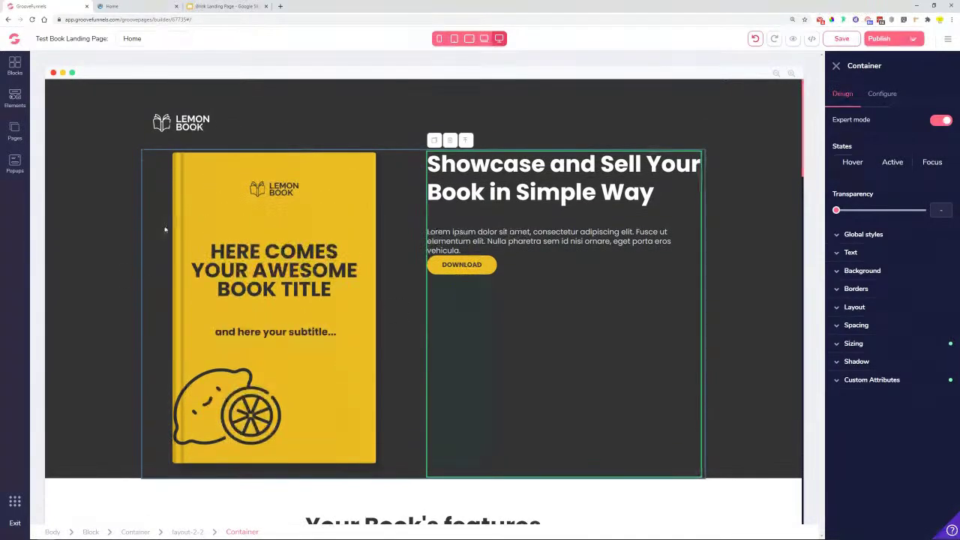
key("ctrl+Tab")
scroll(178, 340, "up", 1)
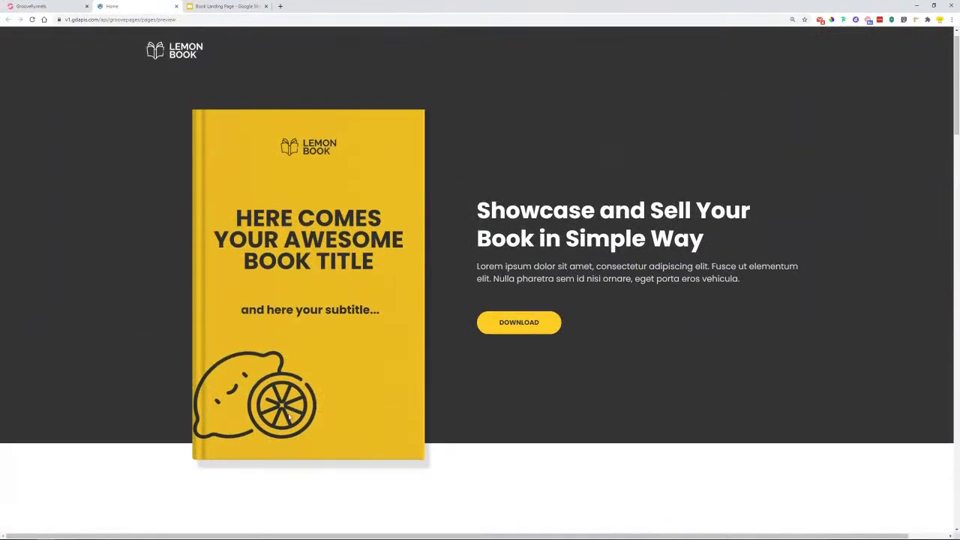
left_click(75, 6)
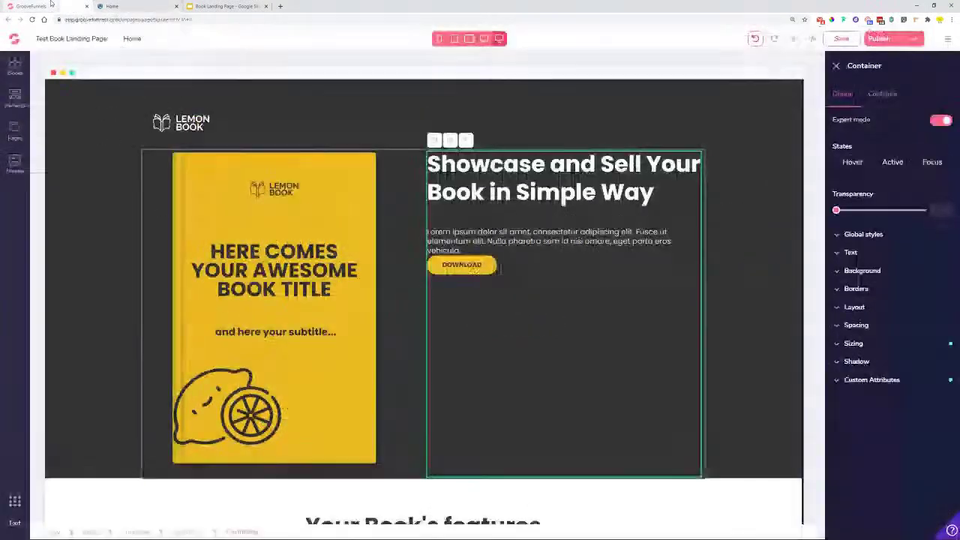
Set the top margin of the container holding the hero headline, paragraph and download button to 16rem.
left_click(484, 171)
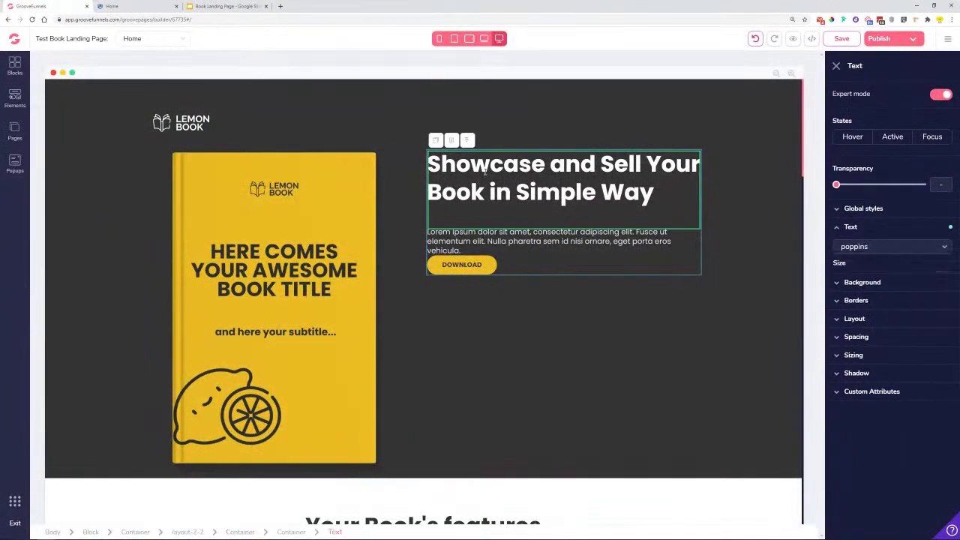
left_click(467, 141)
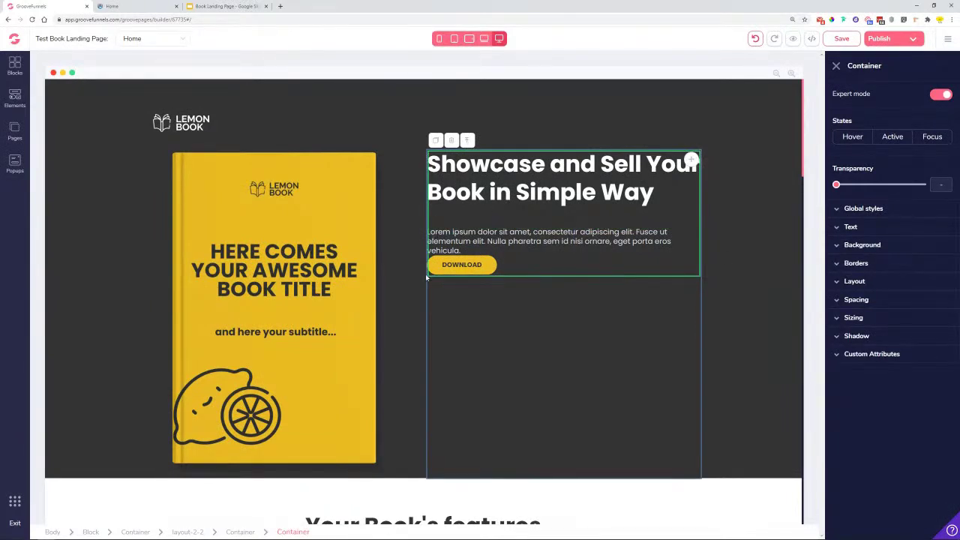
left_click(876, 301)
left_click_drag(837, 414, 917, 413)
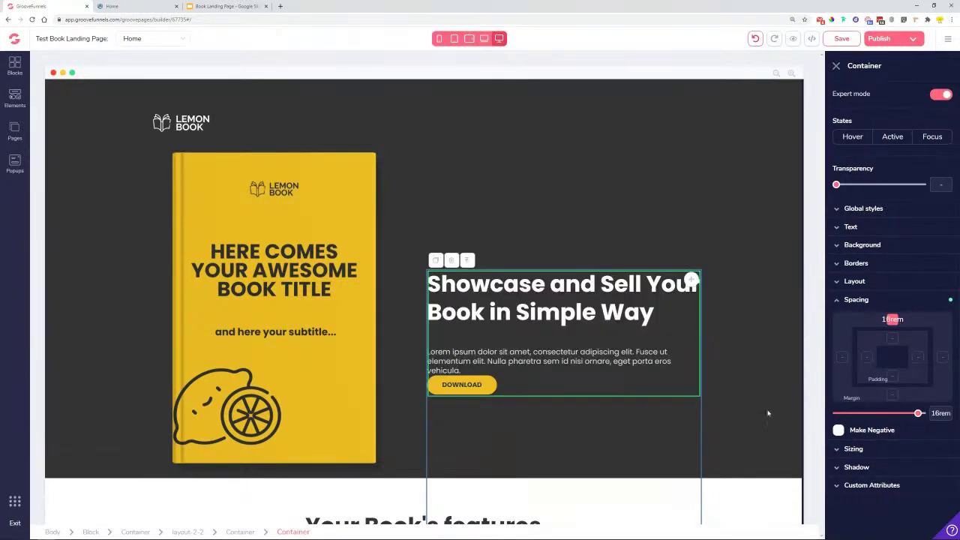
Set the top and bottom margins of the hero paragraph to 2.25rem.
left_click(508, 353)
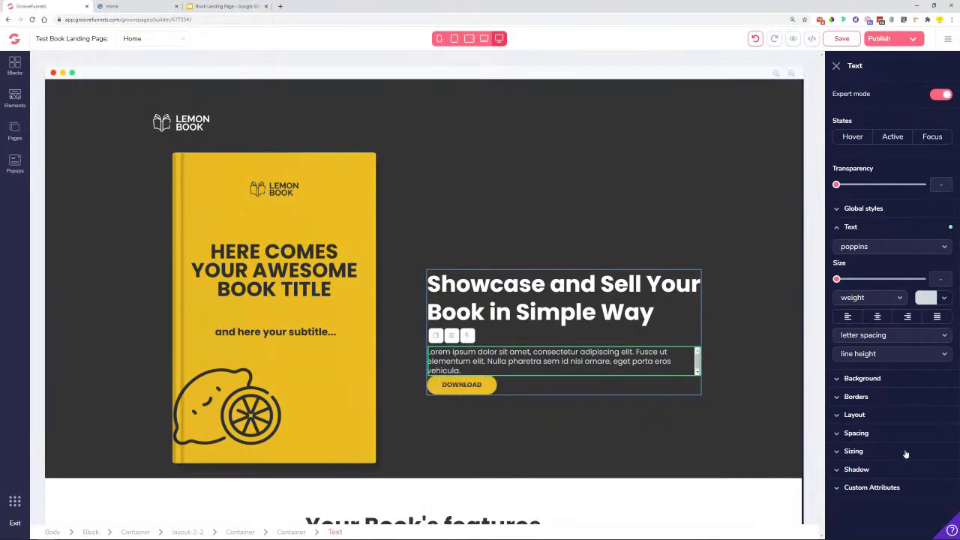
left_click(888, 435)
left_click(891, 423)
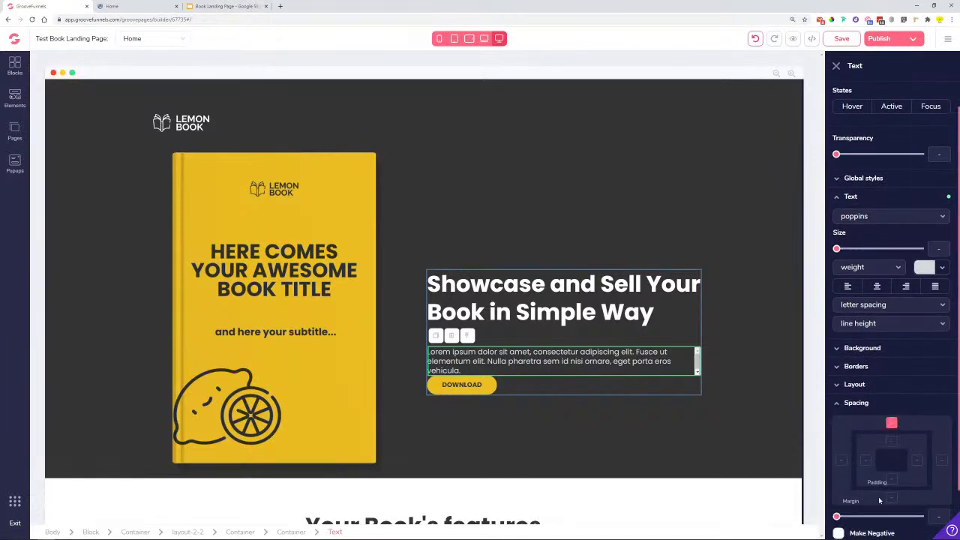
left_click_drag(837, 517, 877, 523)
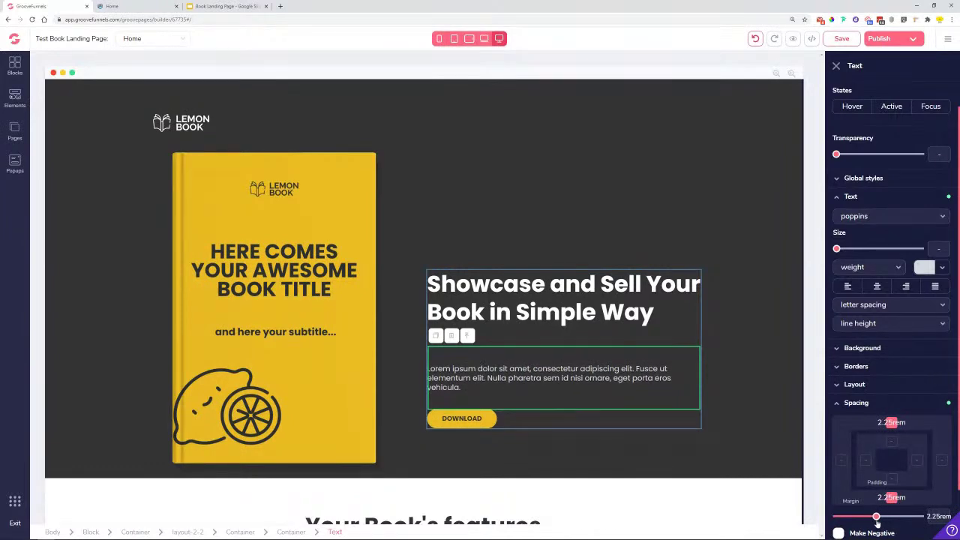
left_click(742, 401)
Set the hero paragraph's top margin to 0.5rem and compare the hero section with the preview page.
left_click(504, 369)
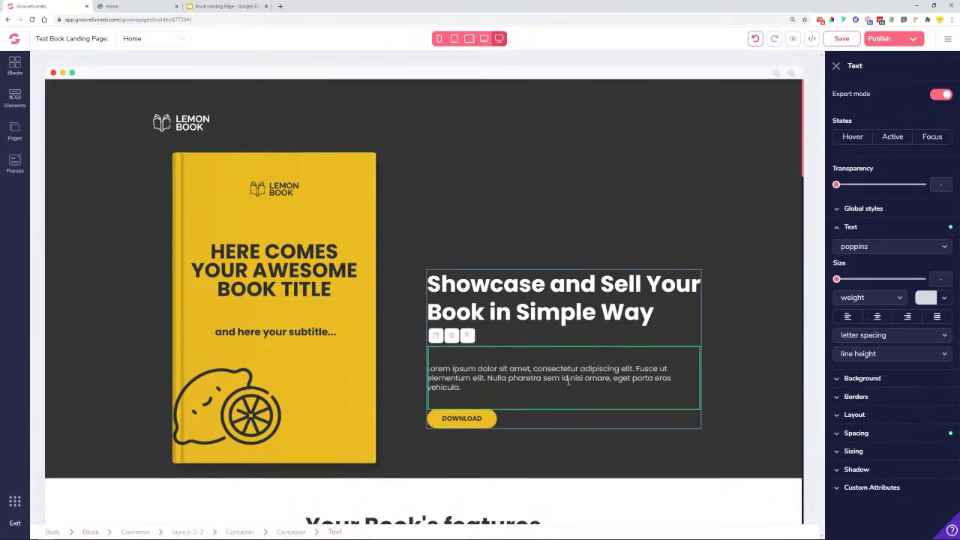
left_click(877, 439)
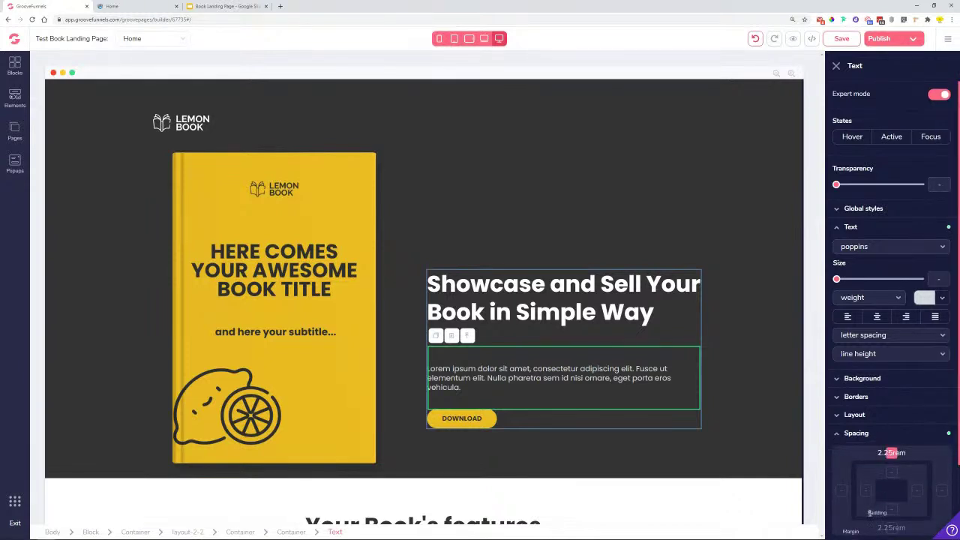
scroll(877, 457, "down", 2)
left_click_drag(878, 461, 848, 463)
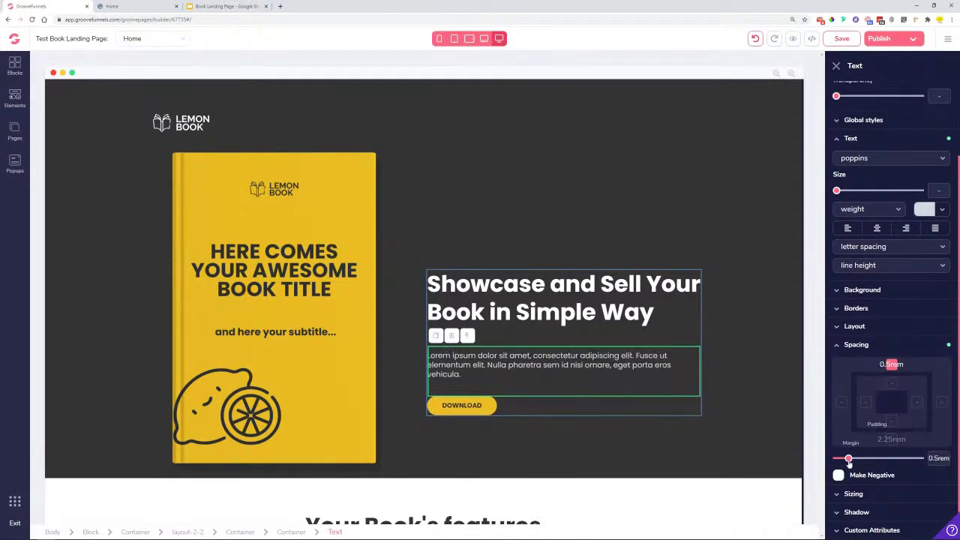
left_click(710, 410)
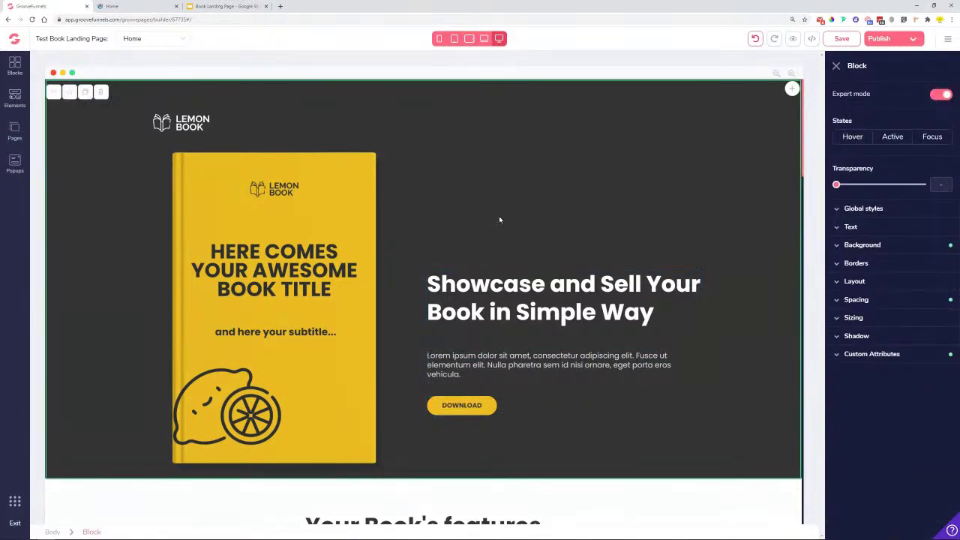
key("ctrl+Tab")
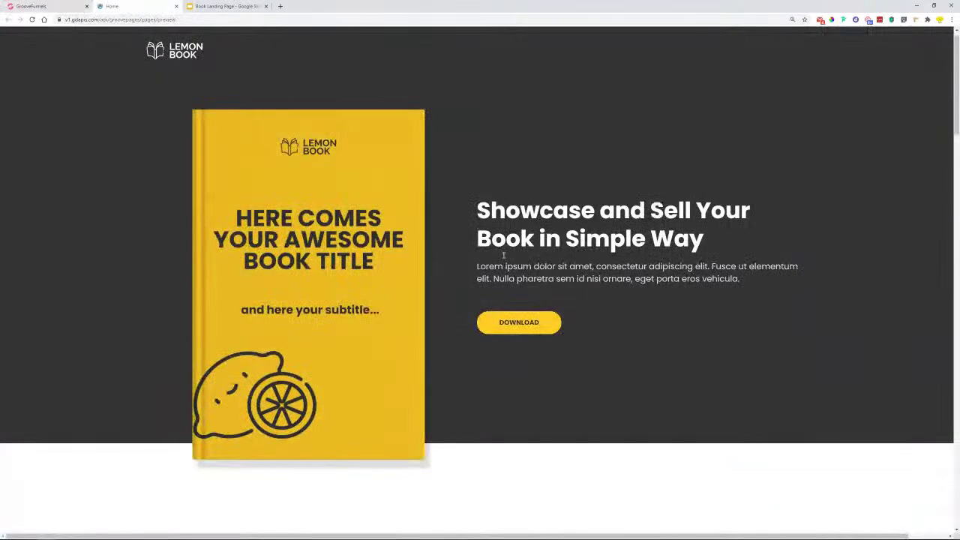
key("ctrl+shift+Tab")
Set the top and bottom margins of the "Your Book's features" block to 4.5rem.
scroll(451, 257, "down", 5)
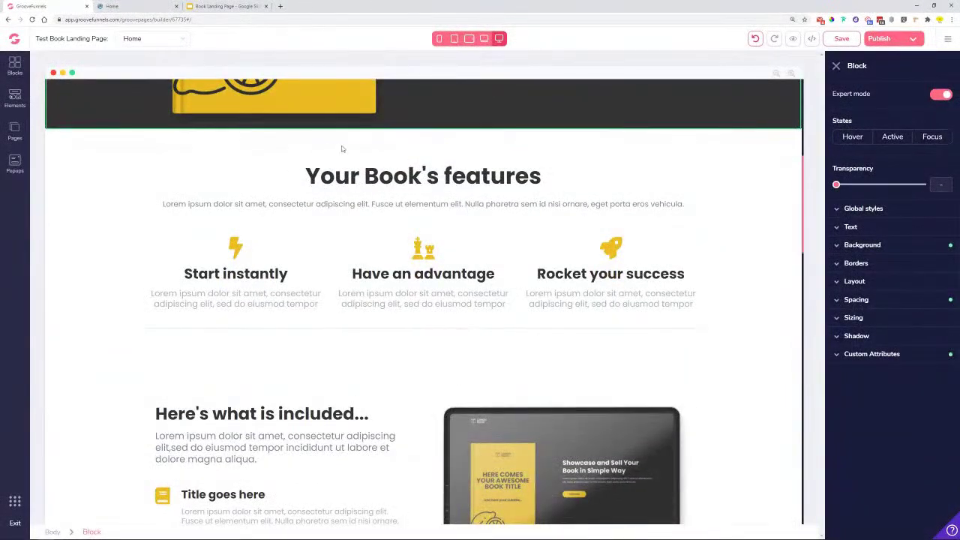
left_click(341, 149)
left_click(114, 181)
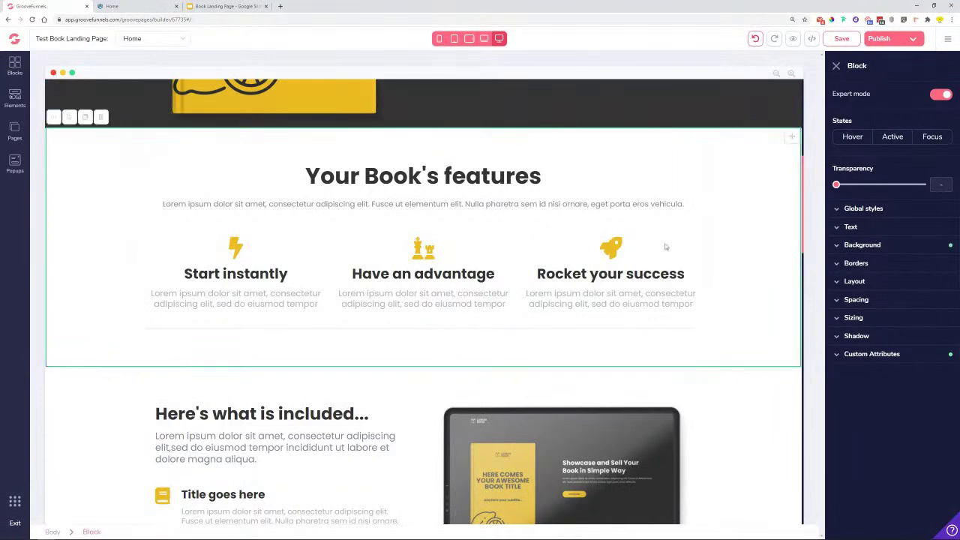
left_click(881, 302)
left_click(892, 396)
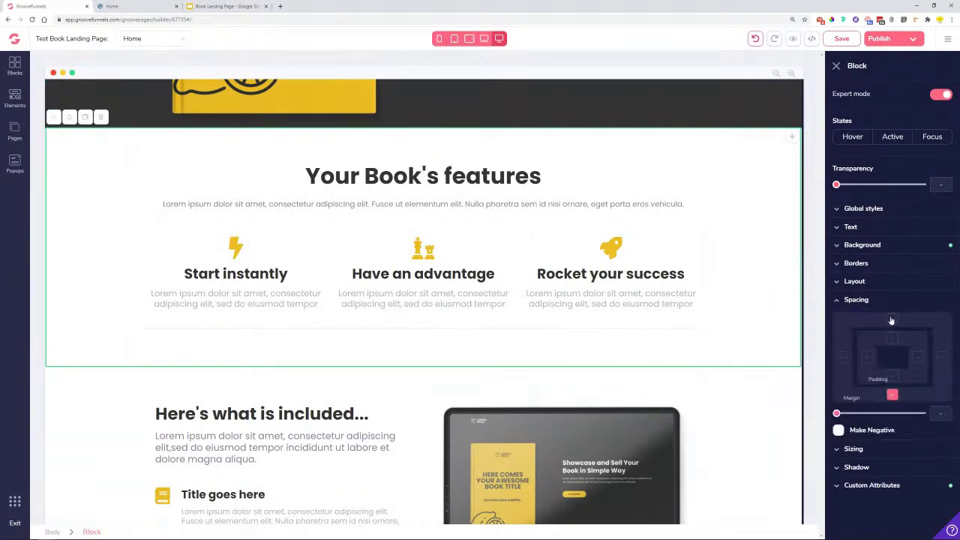
left_click_drag(835, 414, 897, 428)
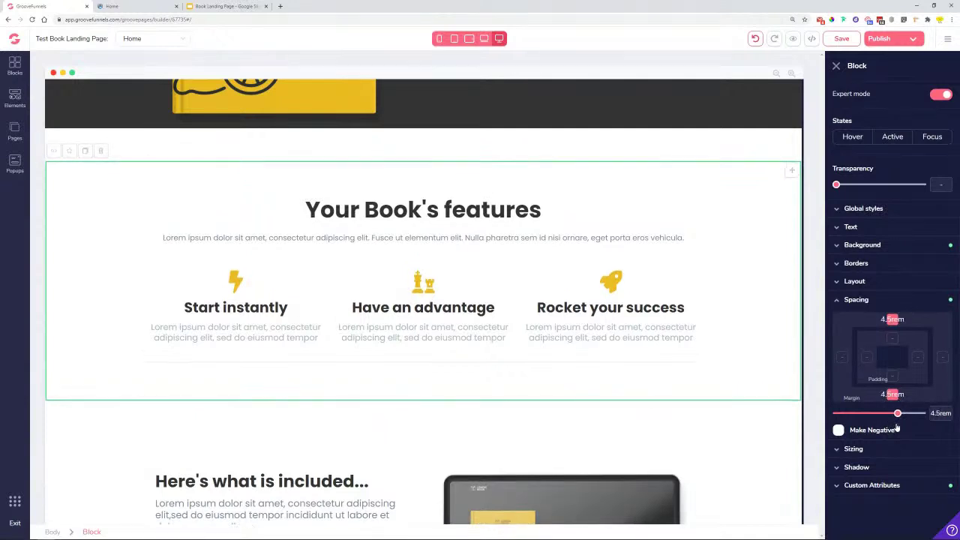
Increase the top margin of the divider beneath the three book features and review the section's spacing.
left_click(615, 363)
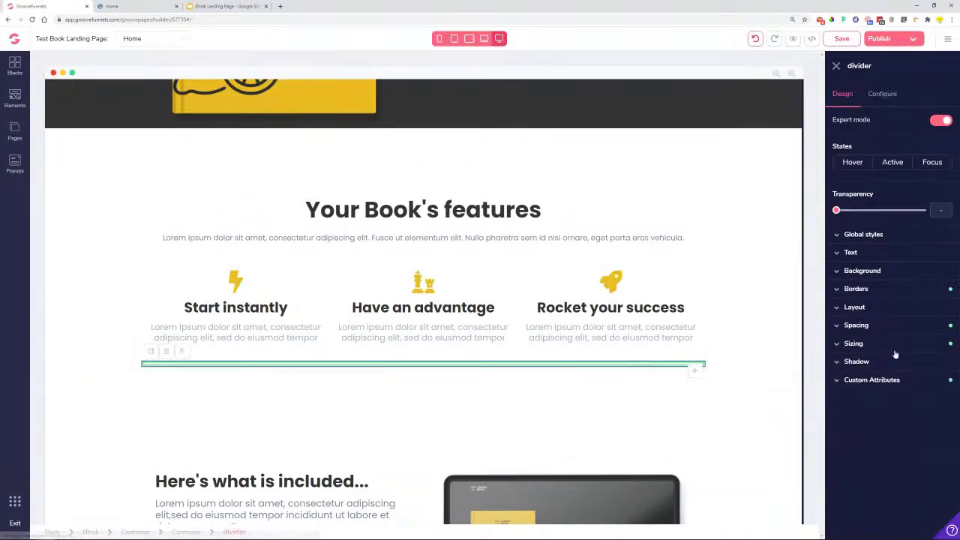
left_click(878, 325)
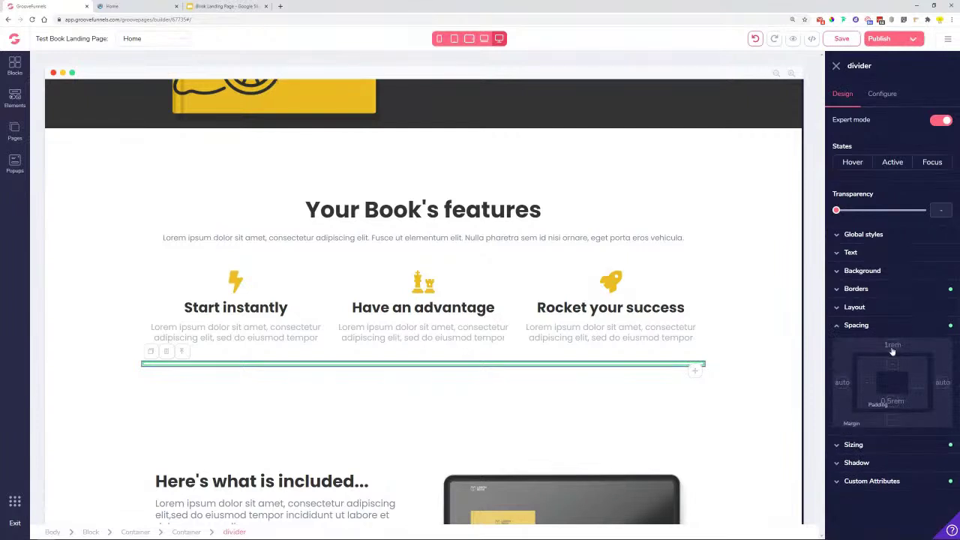
left_click(891, 347)
left_click_drag(857, 440, 912, 455)
left_click(782, 399)
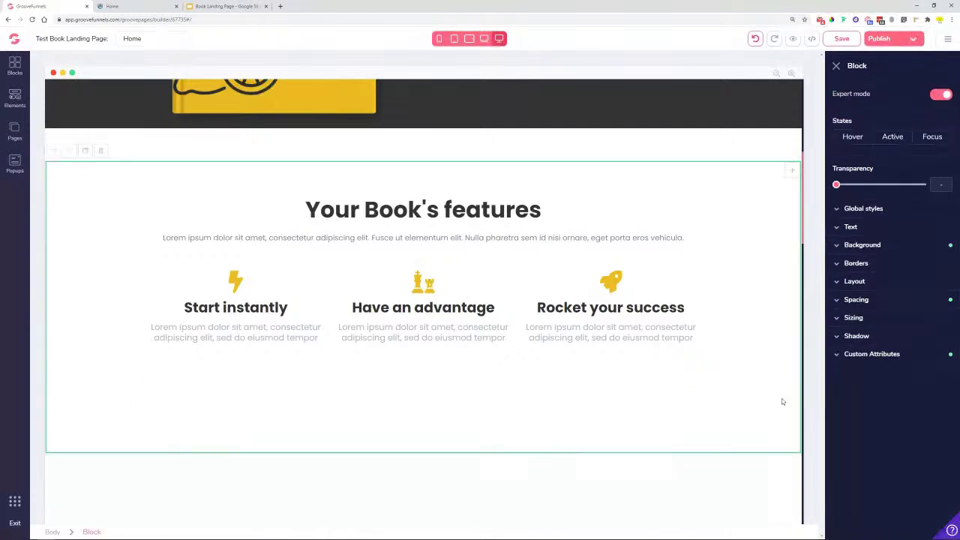
scroll(352, 400, "up", 2)
scroll(102, 177, "down", 3)
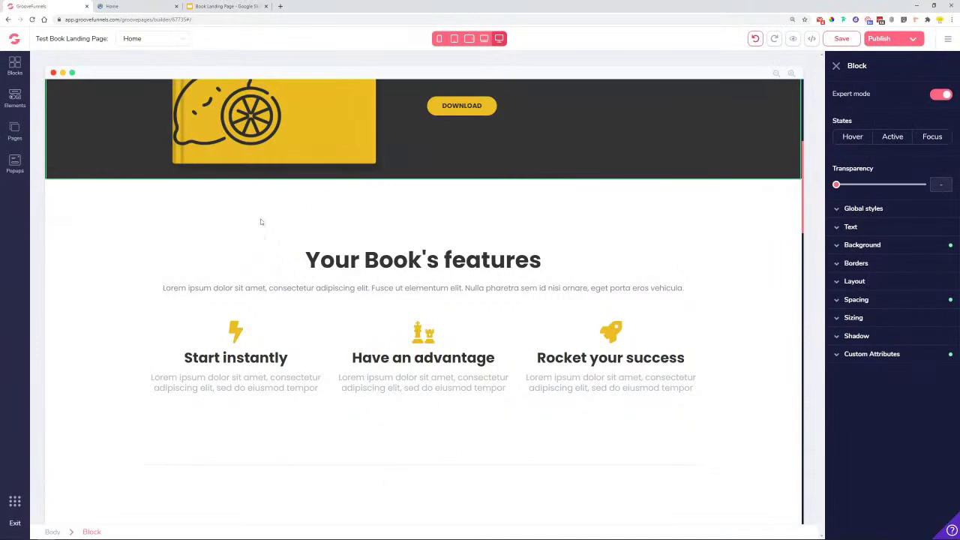
scroll(300, 360, "down", 5)
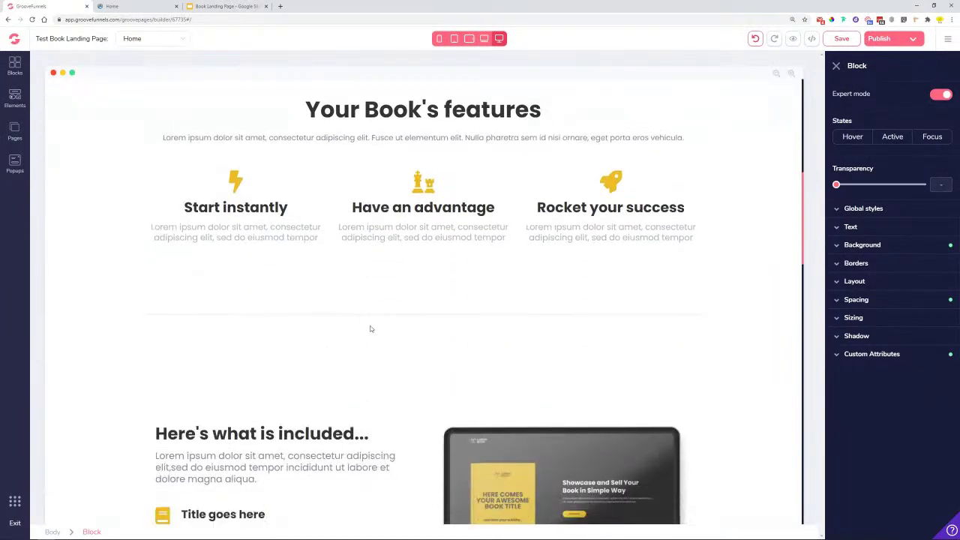
Inspect the z-index of the section overlay in the hero block's source code, and close the code without saving.
scroll(314, 338, "down", 2)
scroll(314, 338, "down", 5)
scroll(314, 338, "up", 5)
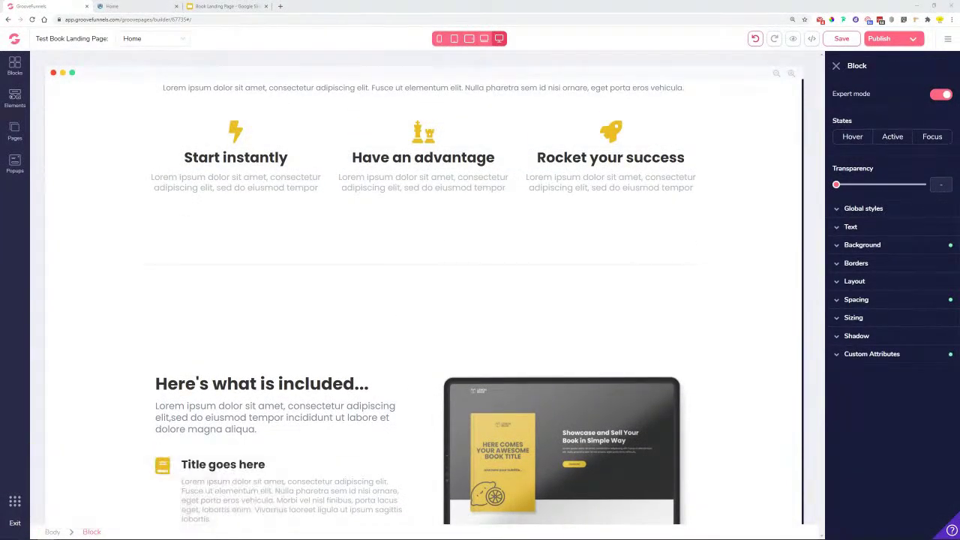
scroll(770, 222, "up", 6)
scroll(770, 222, "up", 7)
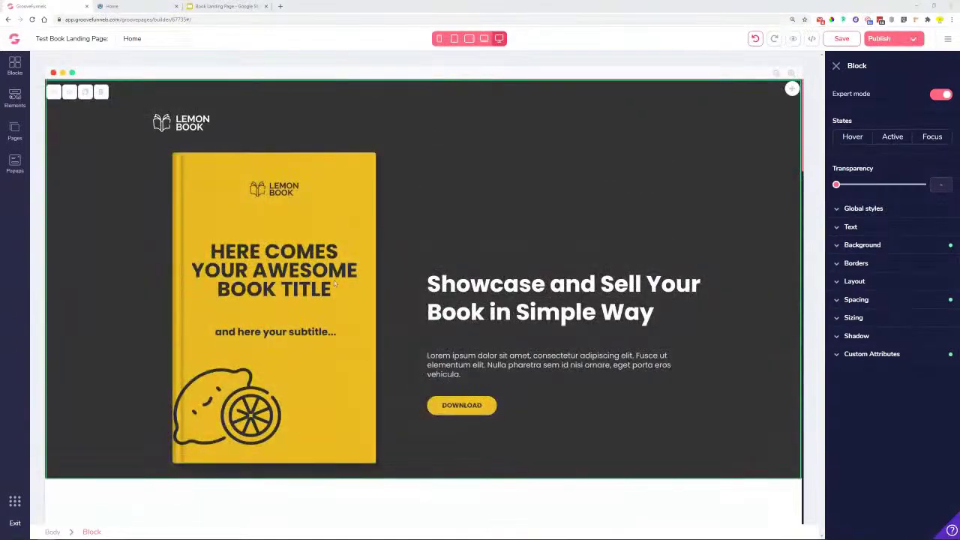
scroll(388, 359, "down", 4)
left_click(272, 312)
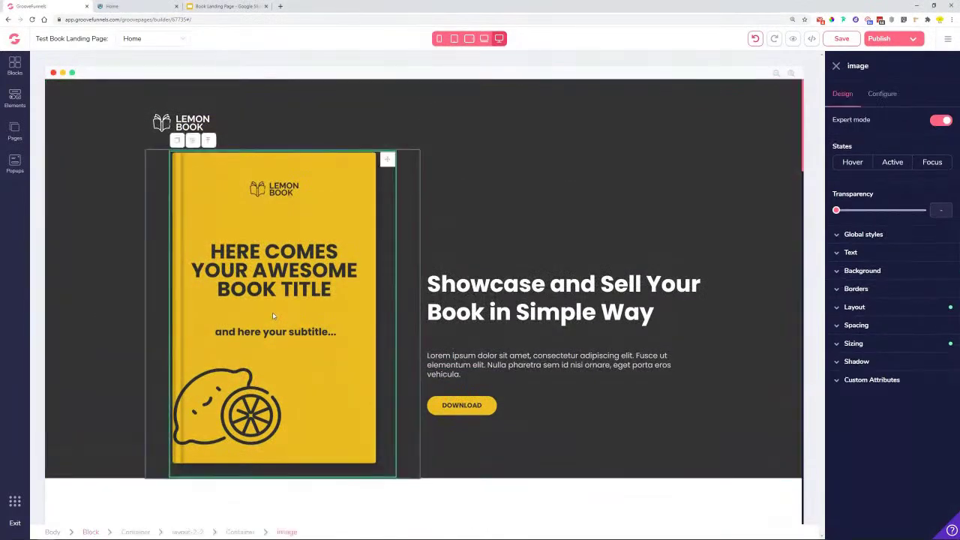
left_click(116, 197)
left_click(53, 93)
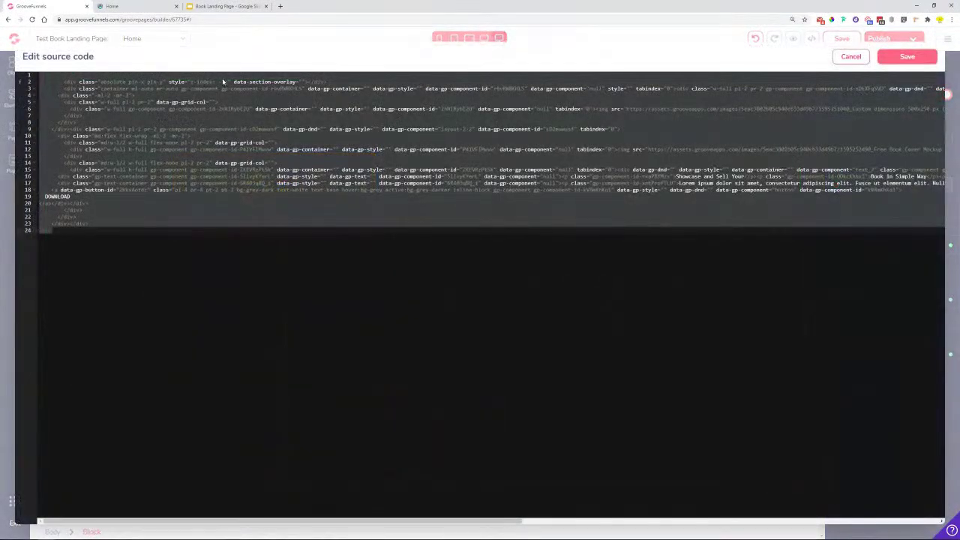
left_click(222, 82)
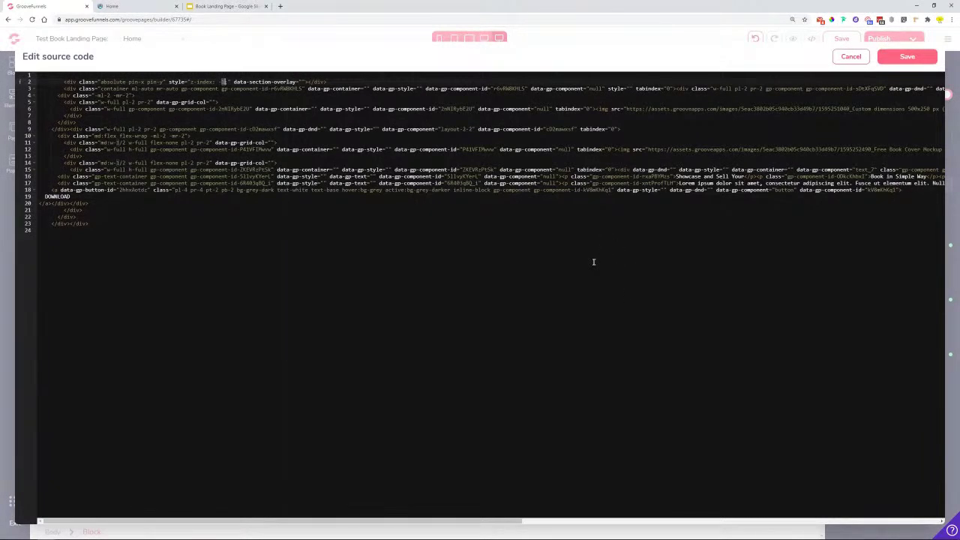
left_click(850, 56)
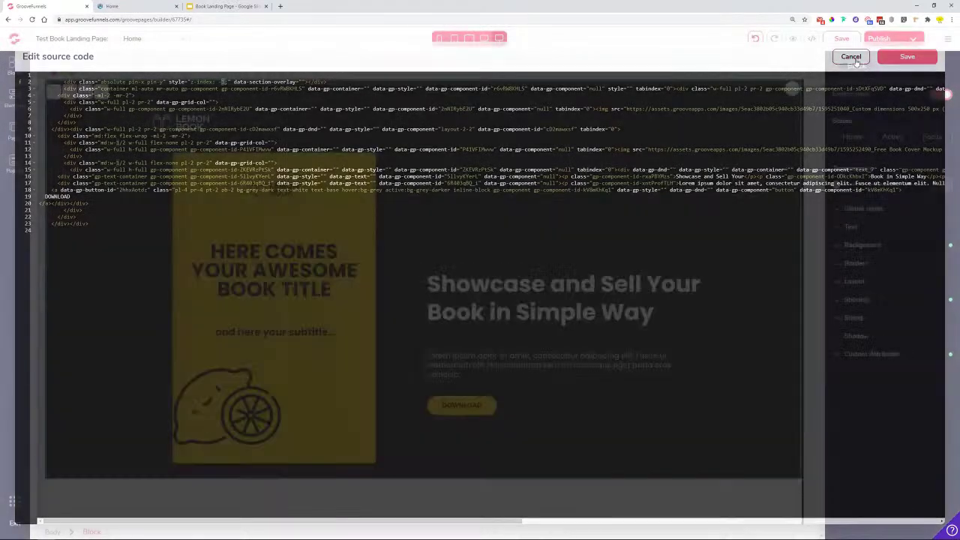
Check the hero block's spacing and layout settings and examine the gap between the hero and features sections.
scroll(105, 305, "down", 3)
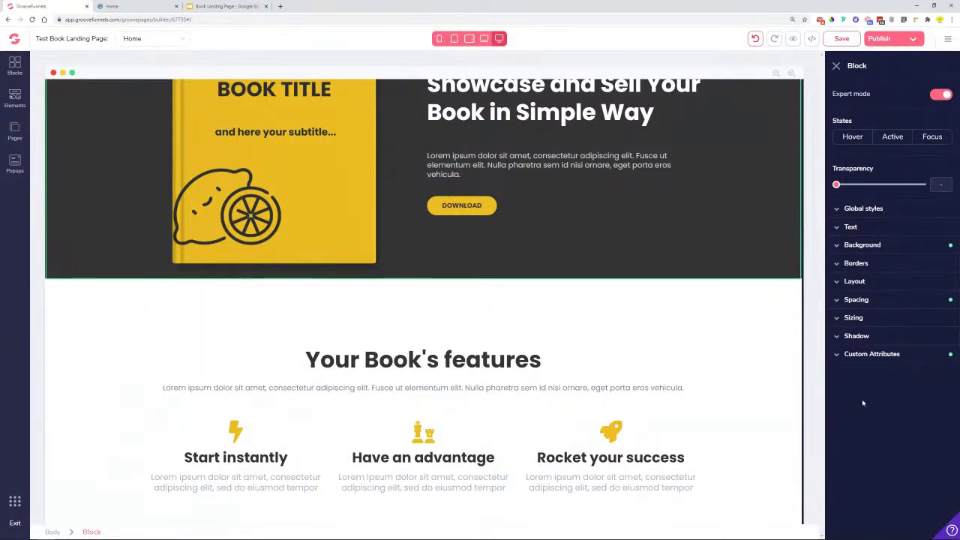
scroll(156, 349, "down", 3)
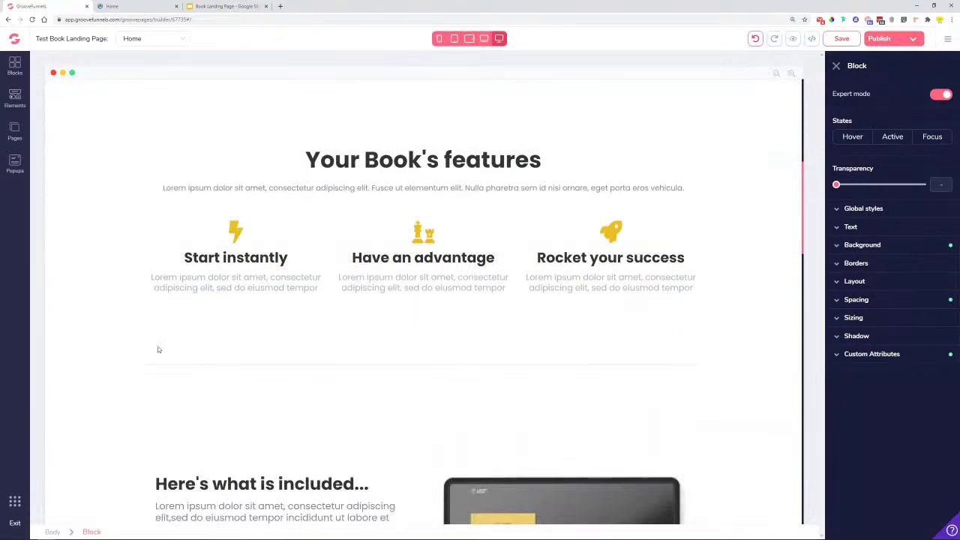
left_click(854, 302)
left_click(862, 306)
left_click(859, 282)
left_click(860, 284)
scroll(287, 210, "up", 3)
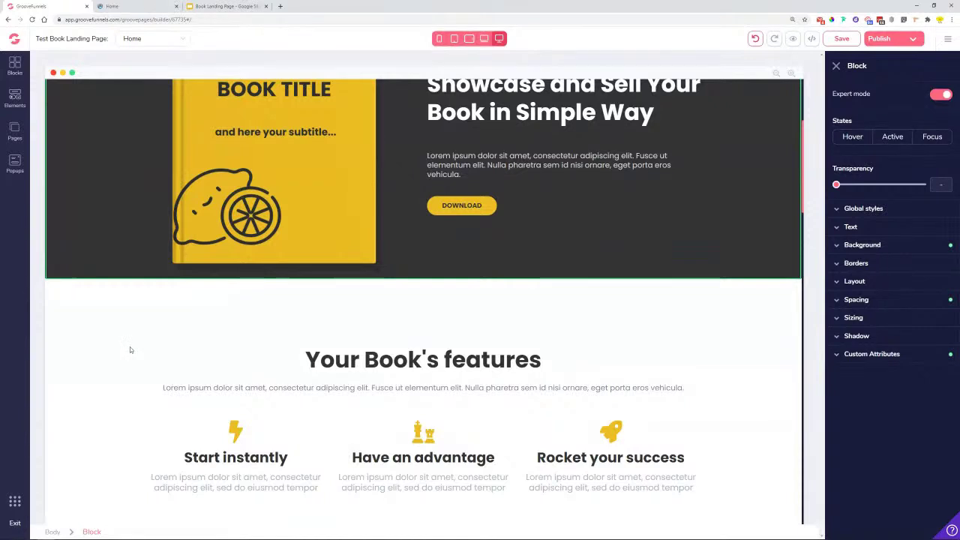
scroll(130, 347, "down", 2)
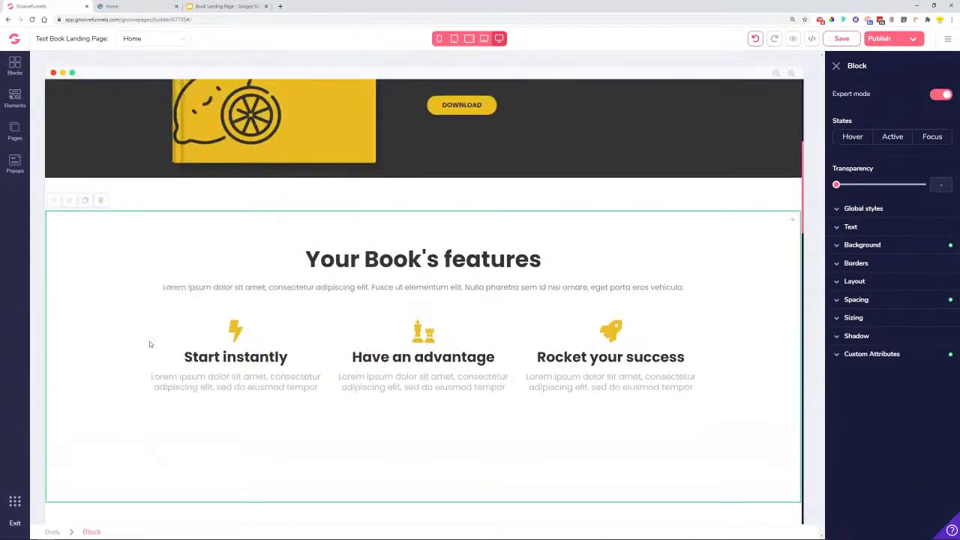
scroll(127, 231, "up", 1)
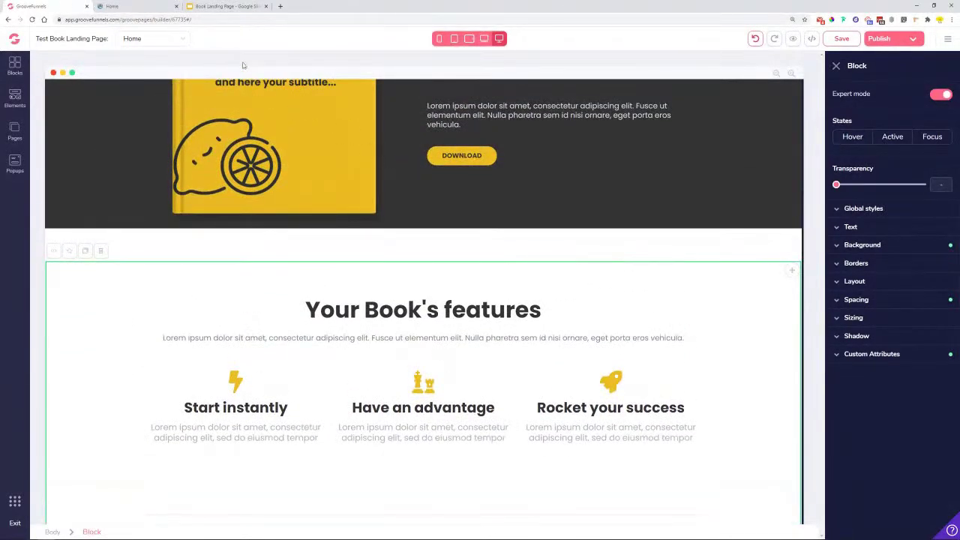
Examine how the intro paragraph and descriptions of the features section wrap on the preview page, and return to the page builder.
left_click(142, 12)
scroll(450, 203, "down", 5)
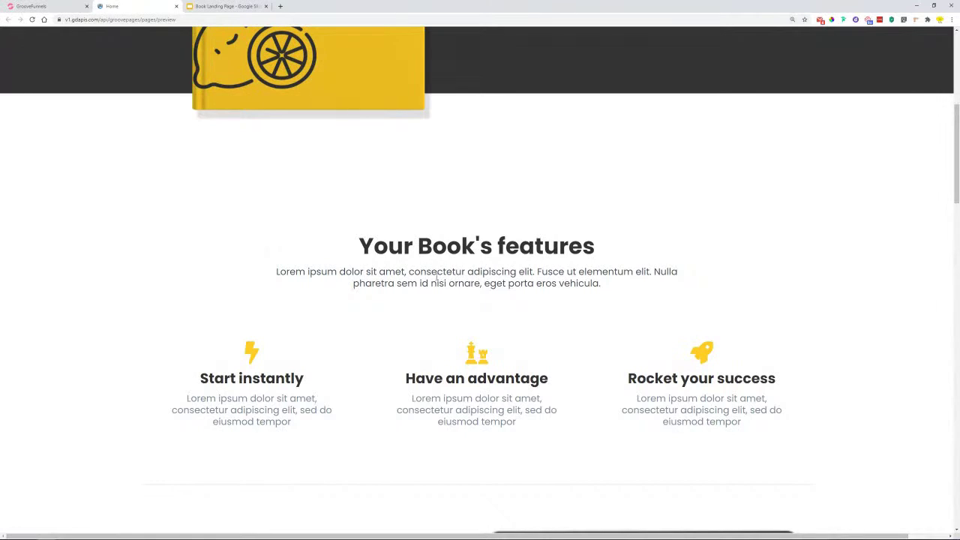
left_click_drag(600, 283, 275, 272)
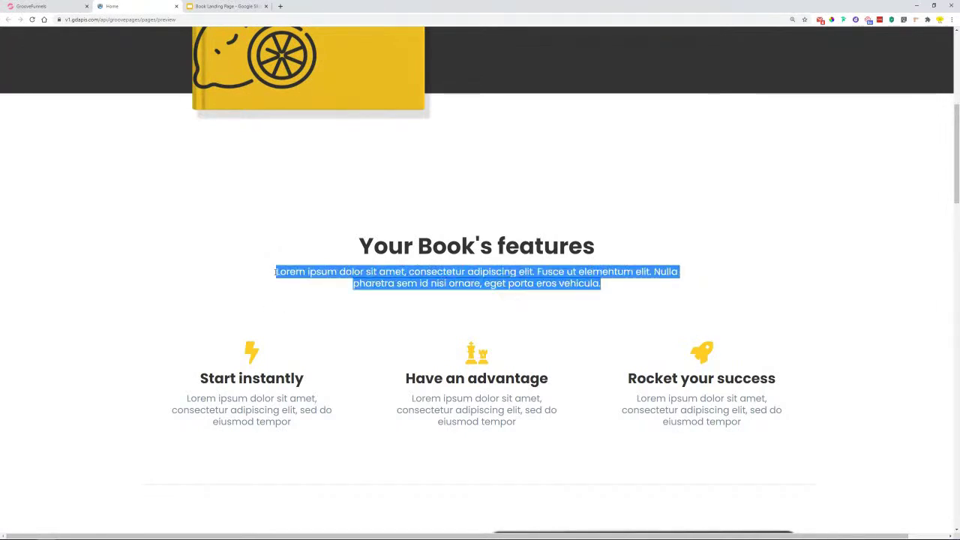
left_click(413, 271)
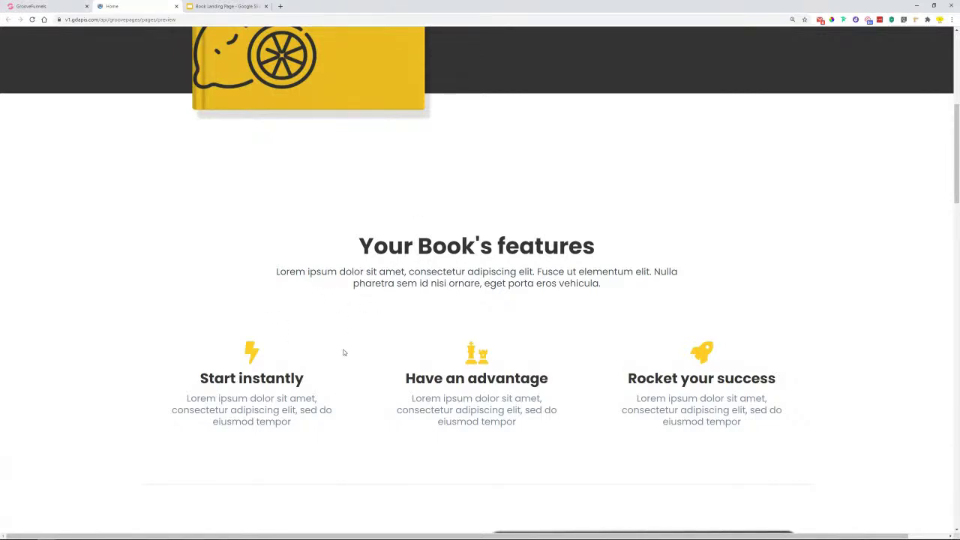
key("ctrl+shift+Tab")
scroll(323, 388, "down", 2)
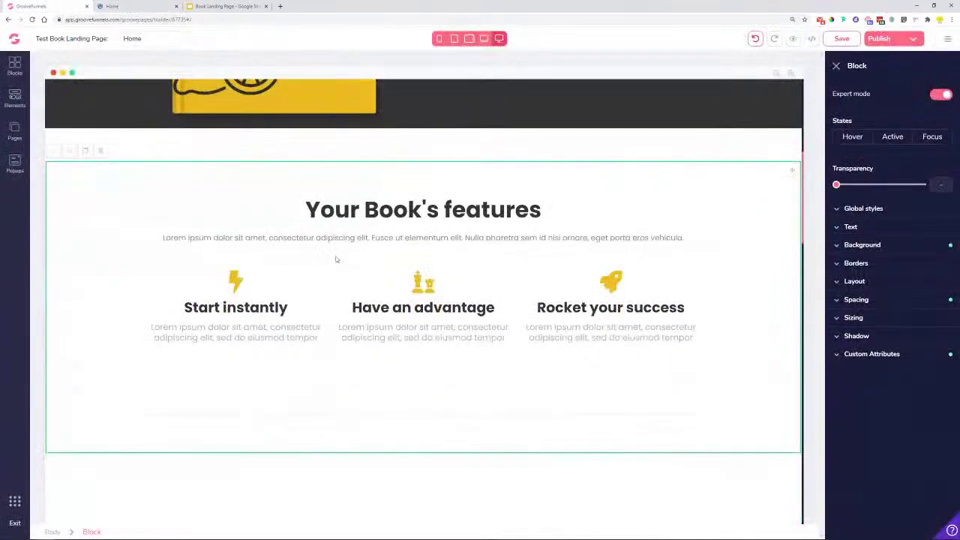
left_click(398, 240)
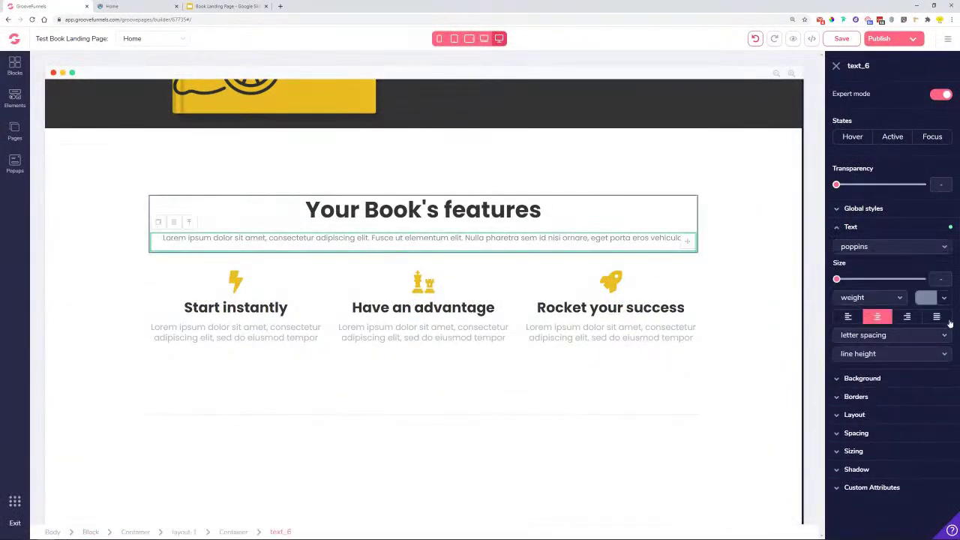
left_click(882, 439)
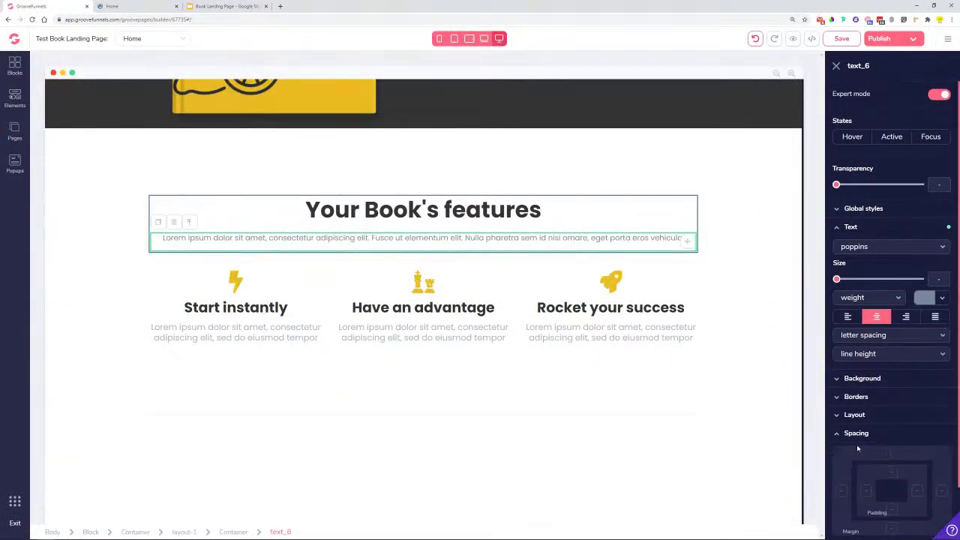
left_click(444, 216)
left_click(858, 457)
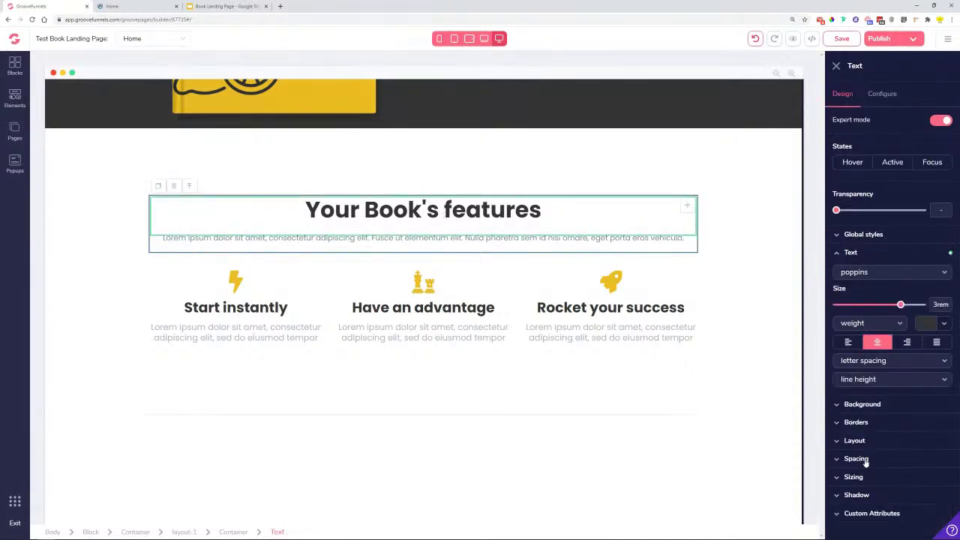
scroll(844, 442, "down", 1)
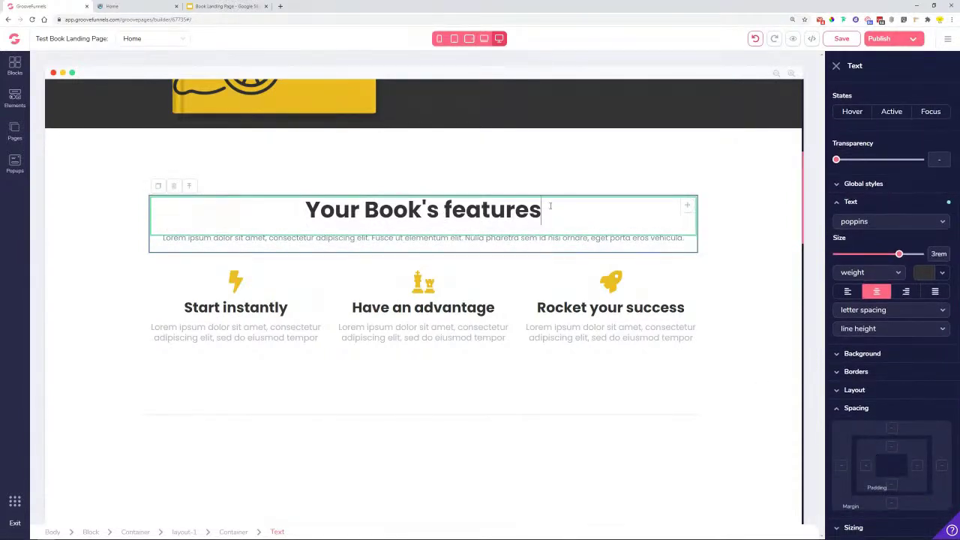
key("ctrl+z")
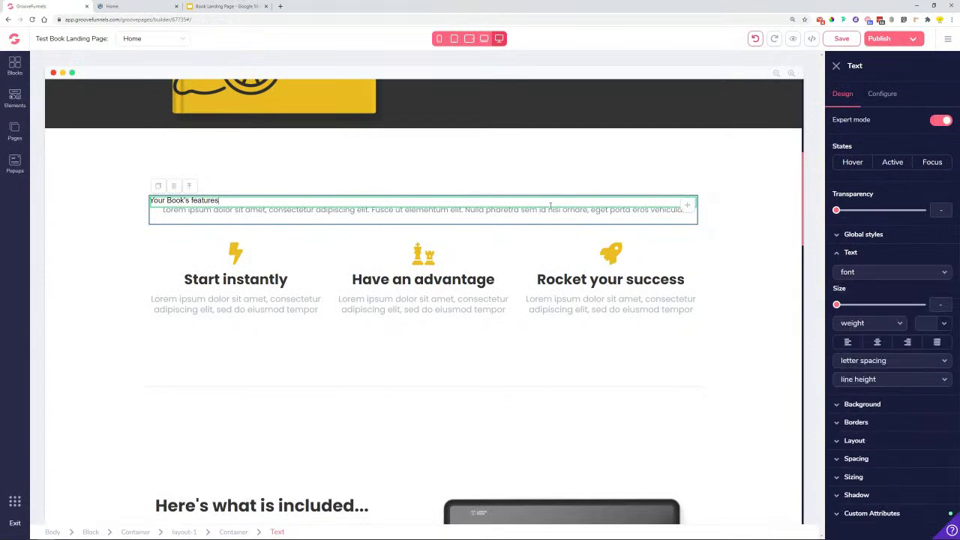
key("ctrl+shift+z")
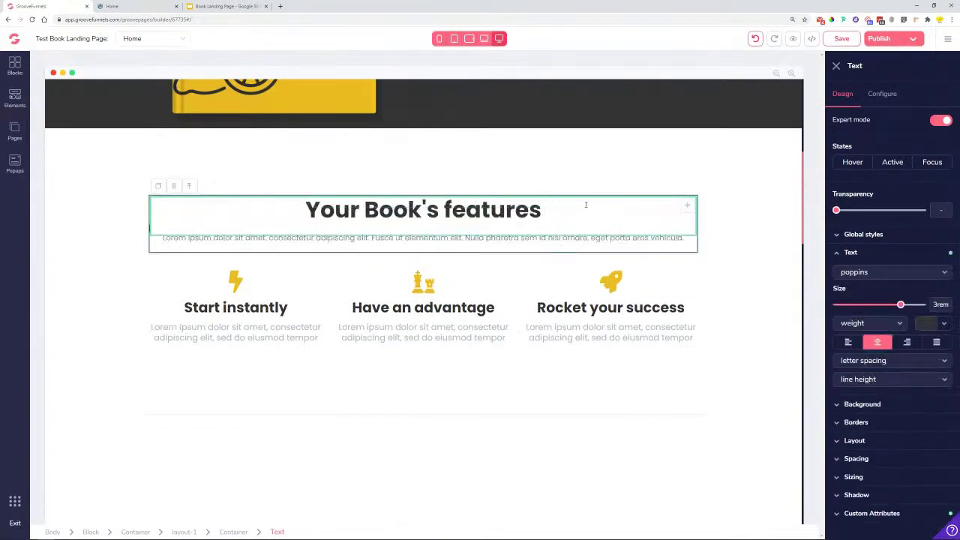
Set the left and right margins of the paragraph beneath the "Your Book's features" heading to 16rem.
left_click(462, 240)
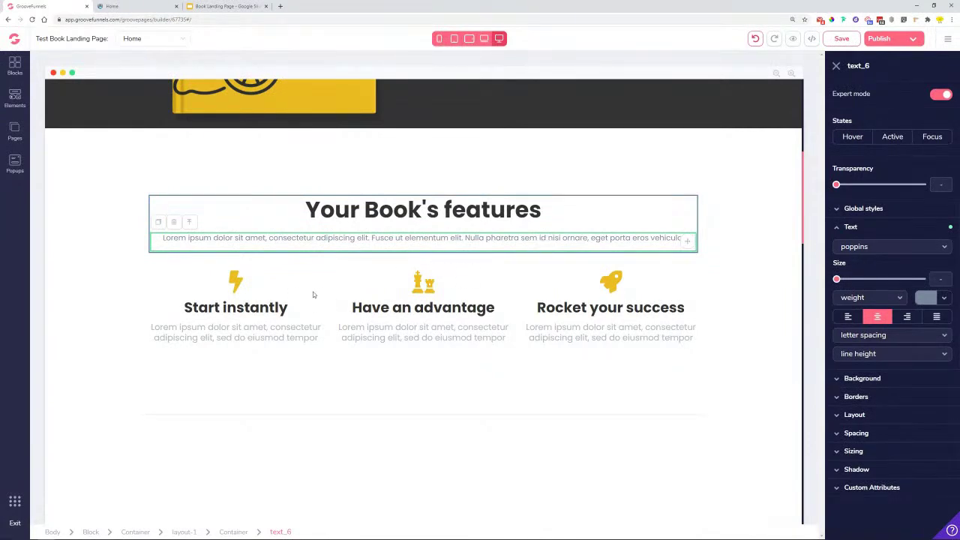
left_click(880, 439)
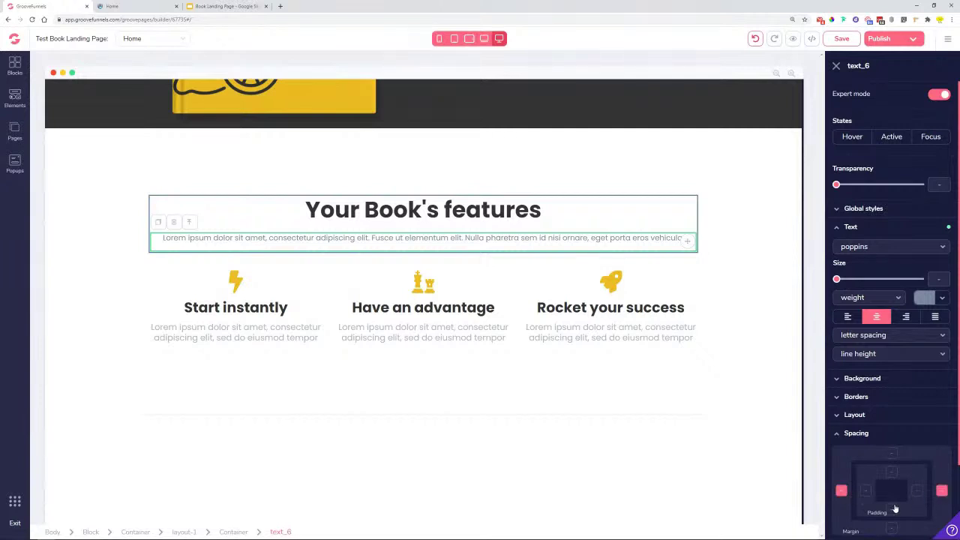
left_click(841, 491)
left_click_drag(837, 459, 918, 468)
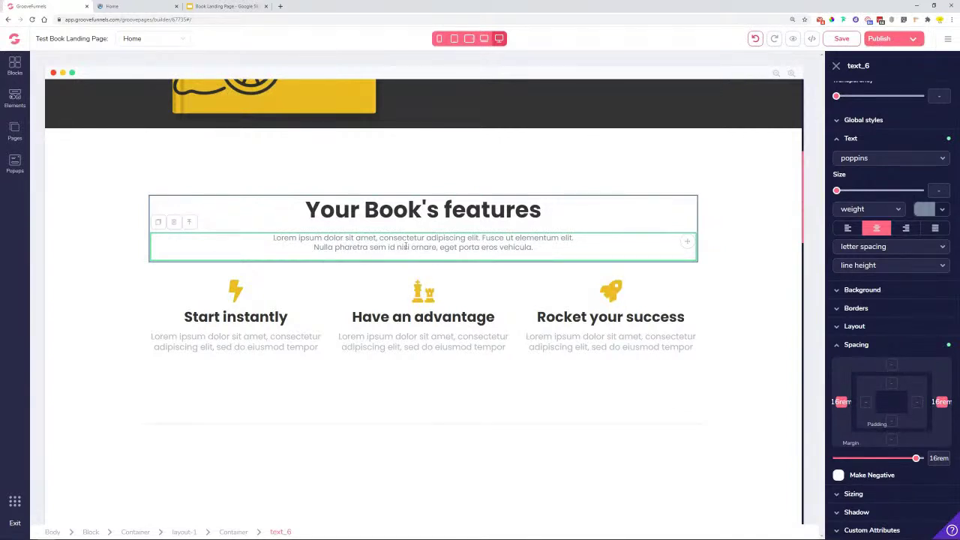
Set the left and right margins of the "Start instantly" description to 1.25rem.
left_click(267, 347)
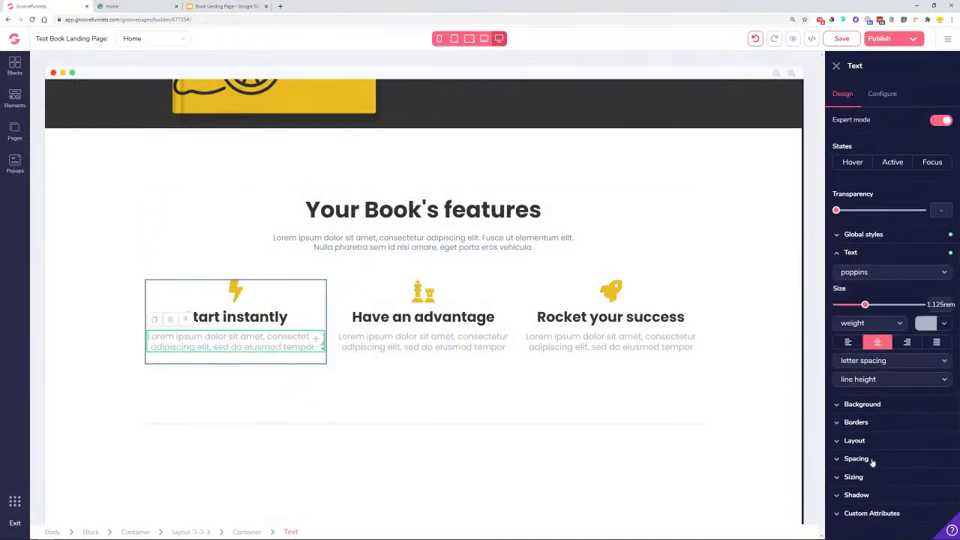
left_click(871, 459)
scroll(881, 442, "down", 1)
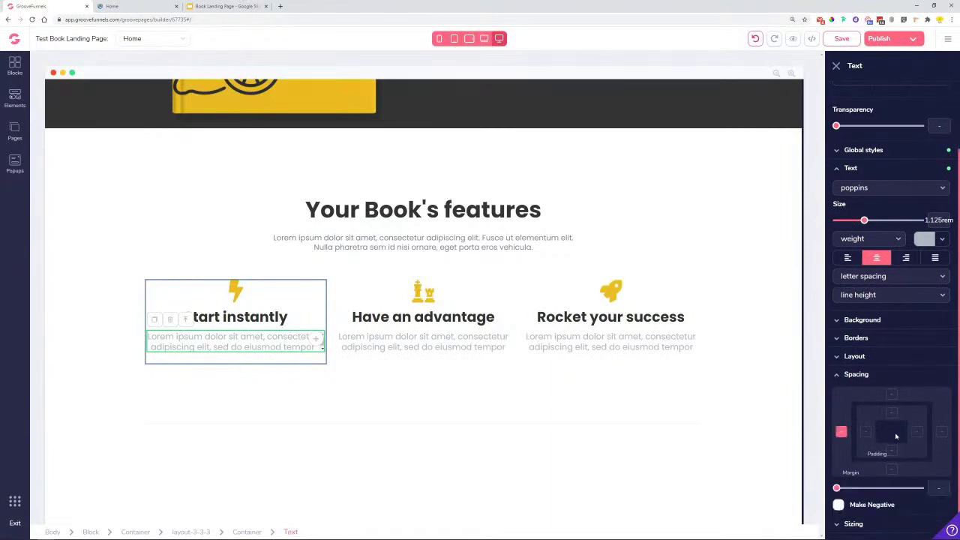
left_click_drag(837, 488, 860, 488)
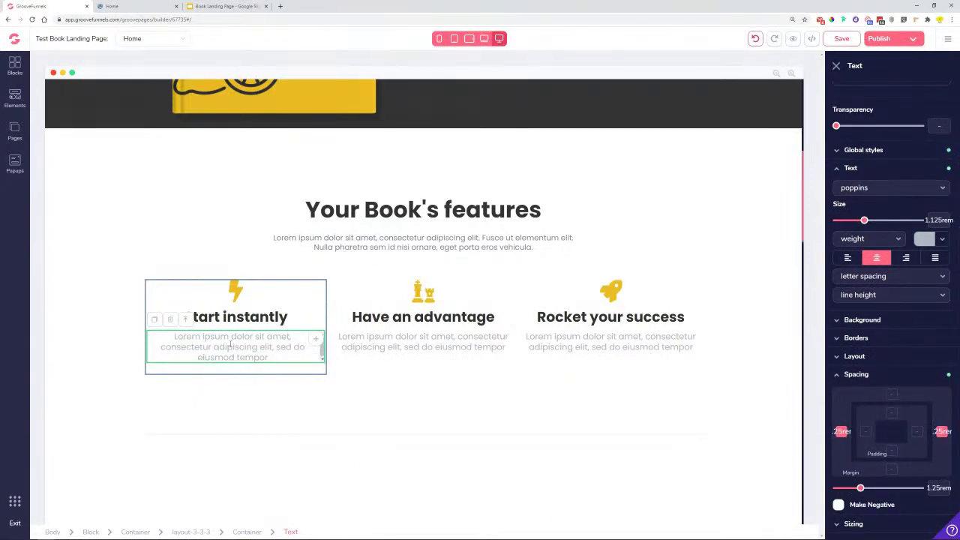
Set the left and right margins of the "Have an advantage" description to 0.5rem.
left_click(431, 348)
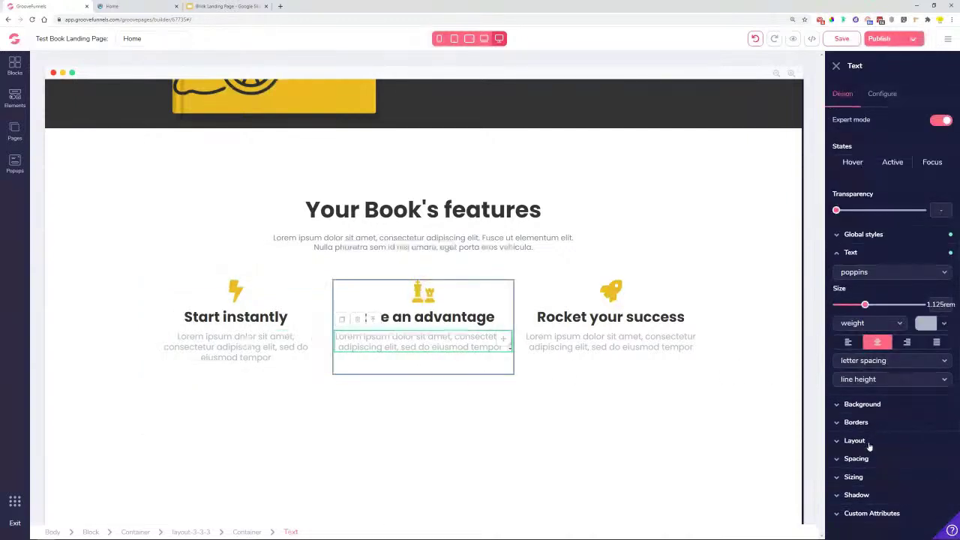
left_click(855, 465)
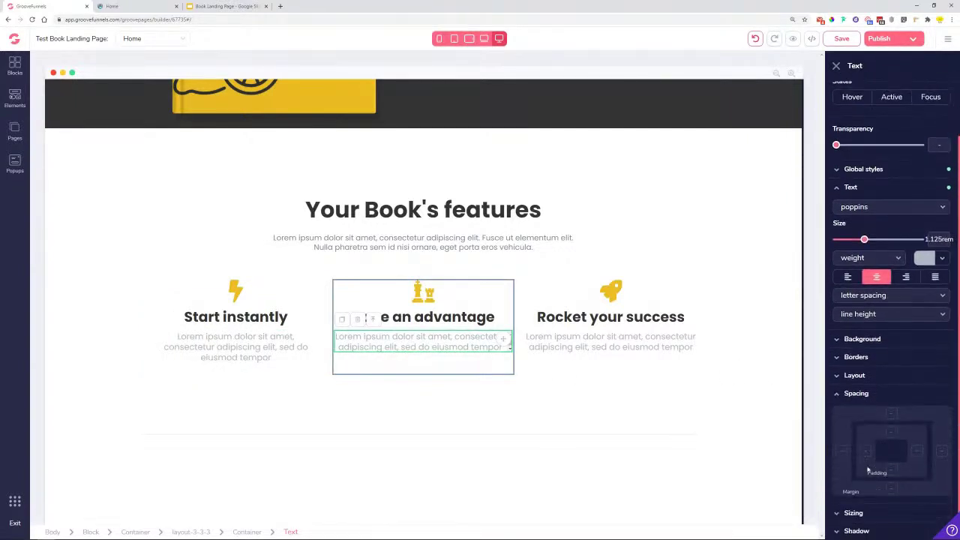
left_click(842, 450)
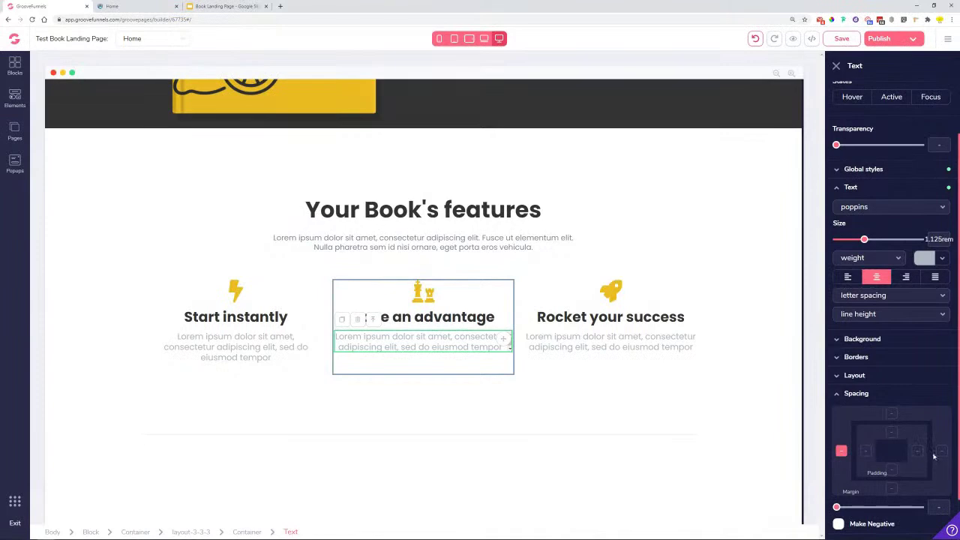
left_click(940, 450)
left_click_drag(836, 507, 848, 508)
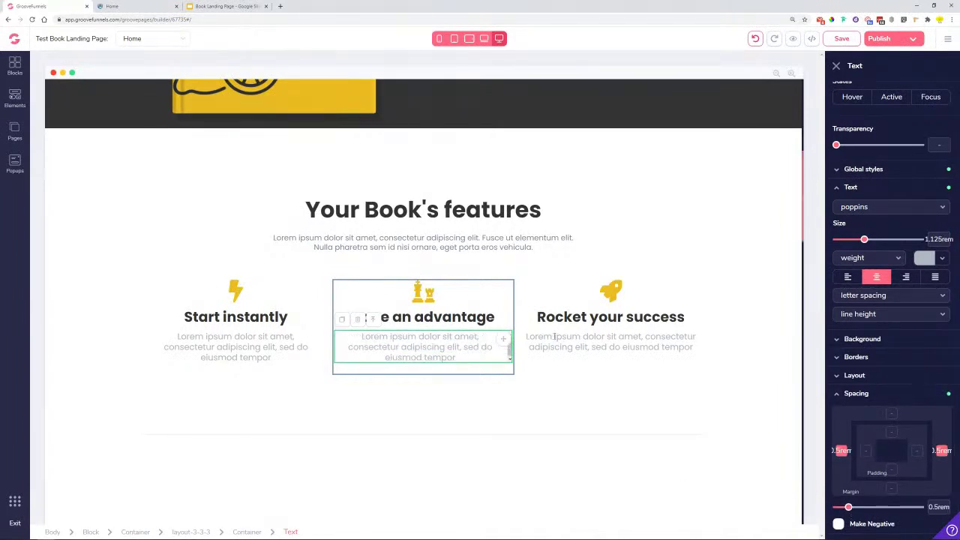
Set the left and right margins of the "Rocket your success" description to 0.25rem.
left_click(615, 339)
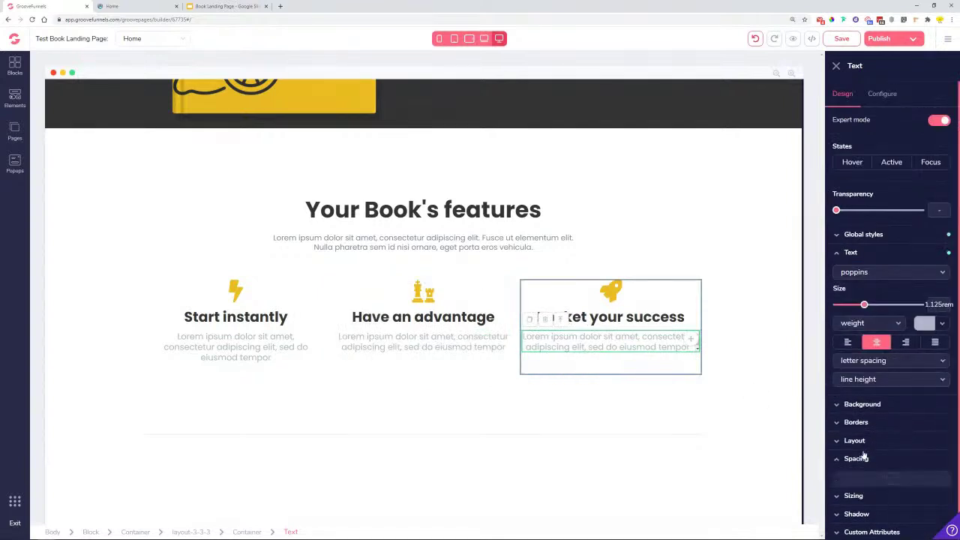
scroll(860, 475, "down", 1)
left_click(841, 446)
left_click(941, 447)
mouse_move(836, 504)
left_mouse_down()
mouse_move(852, 504)
mouse_move(845, 503)
left_mouse_up()
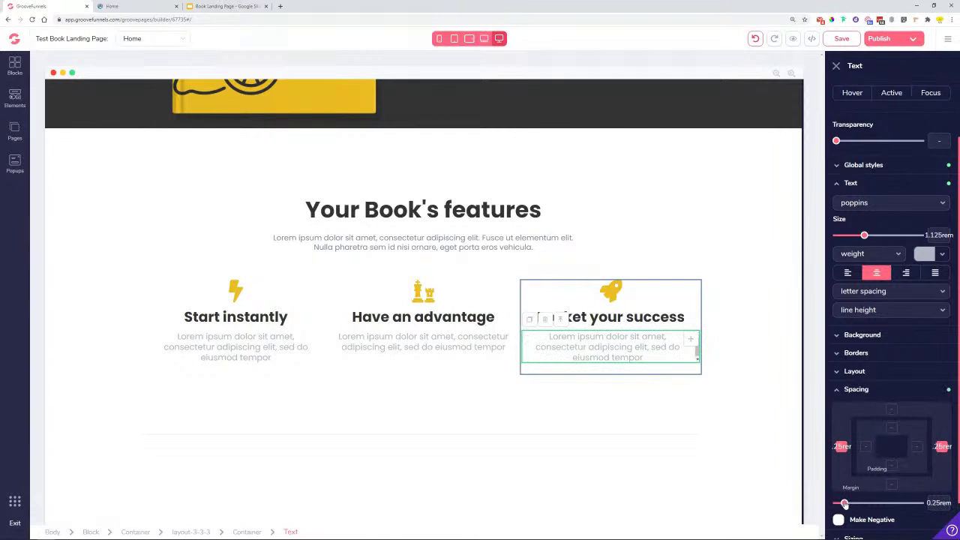
left_click(718, 424)
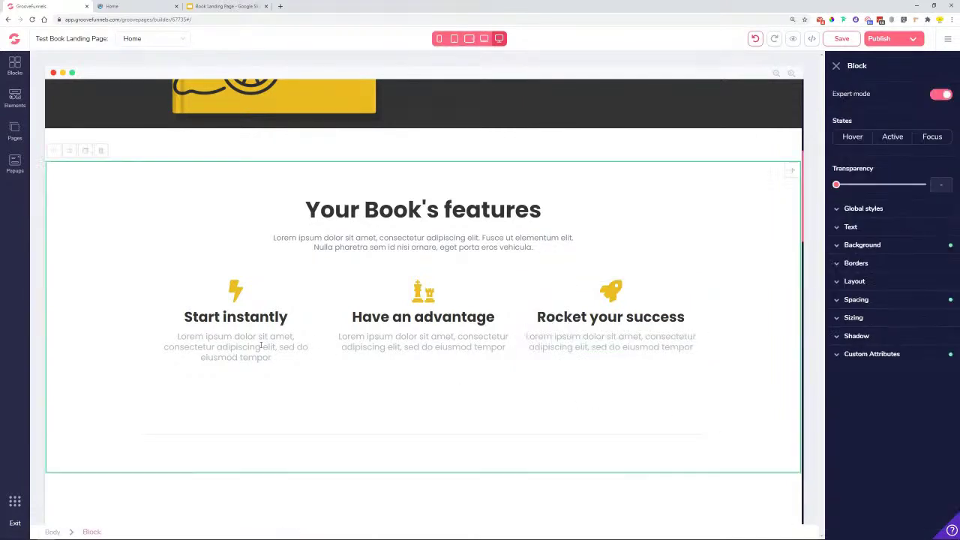
Check the "Start instantly" description's spacing and set the "Have an advantage" description's left and right margins to 1.25rem.
left_click(237, 347)
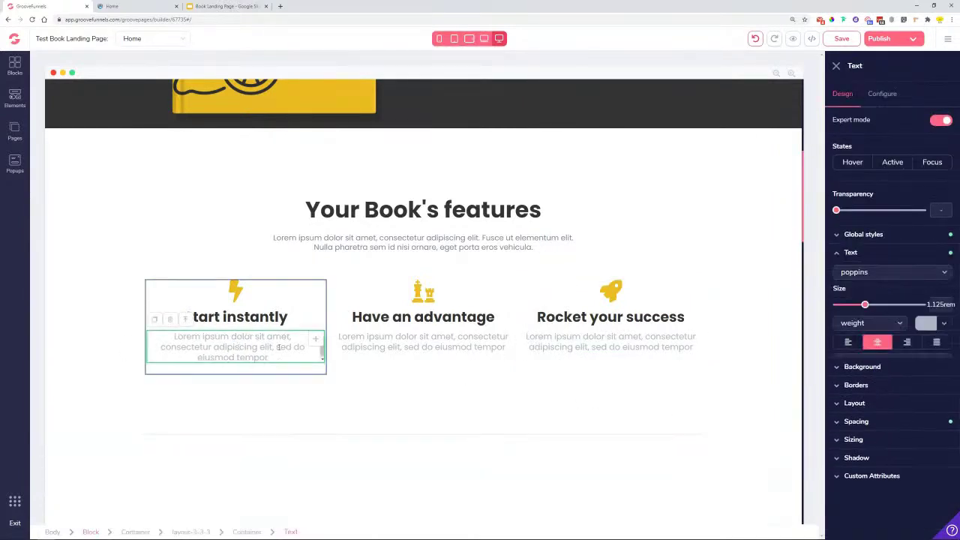
left_click(887, 456)
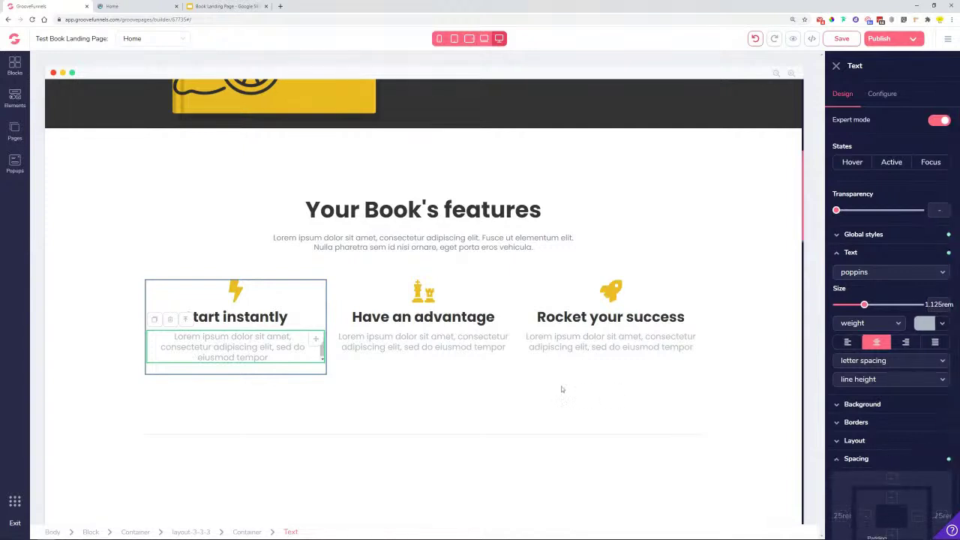
left_click(458, 348)
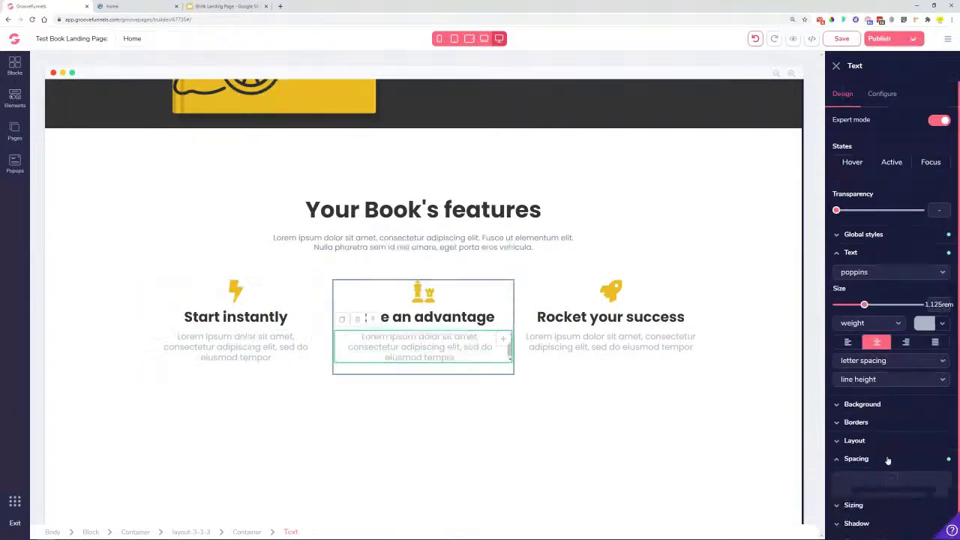
left_click(887, 456)
left_click(946, 442)
left_click_drag(848, 499, 862, 504)
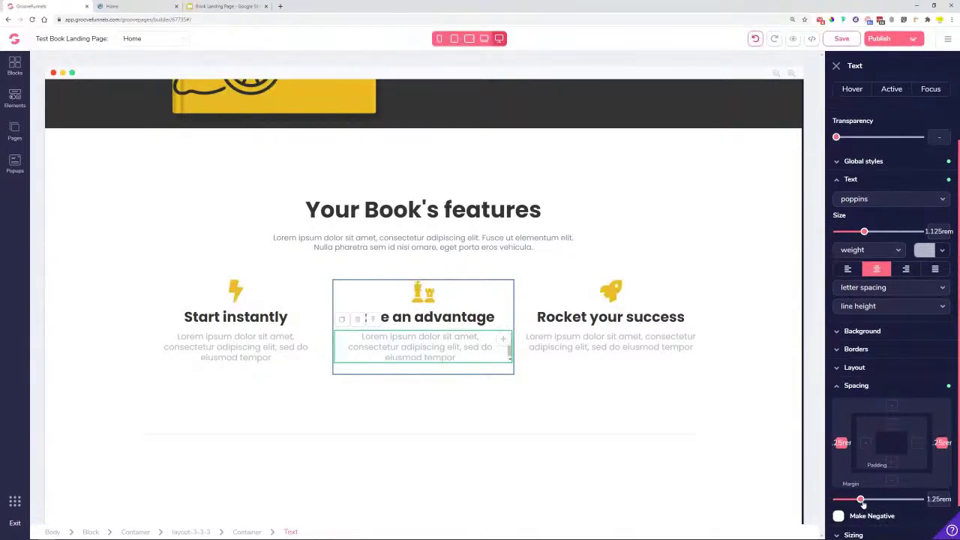
Set the left and right margins of the "Rocket your success" description to match the other two feature descriptions.
left_click(606, 336)
left_click(841, 476)
left_click(941, 476)
left_click_drag(848, 532, 860, 533)
left_click(535, 408)
Compare the features and "Here's what is included..." sections with the original page in the Home preview.
scroll(547, 398, "down", 3)
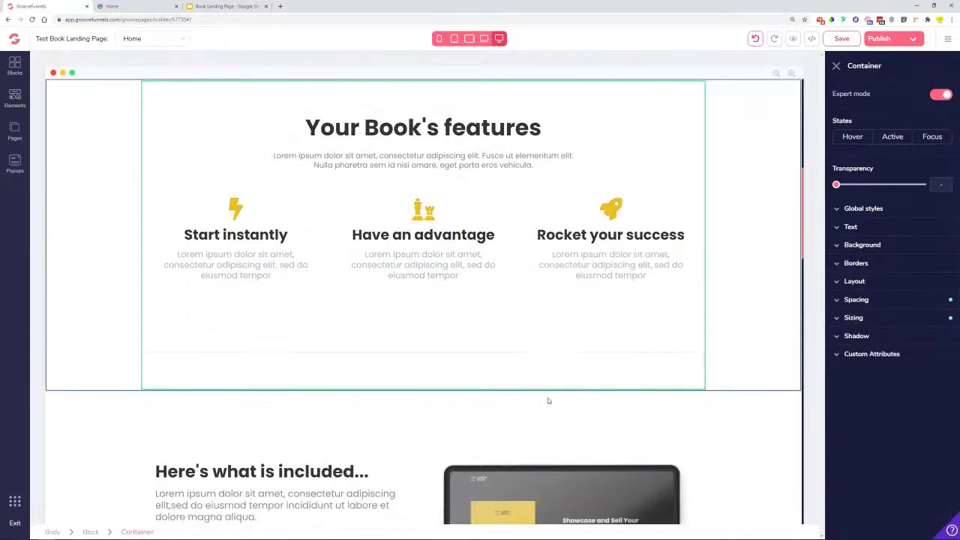
scroll(325, 291, "up", 3)
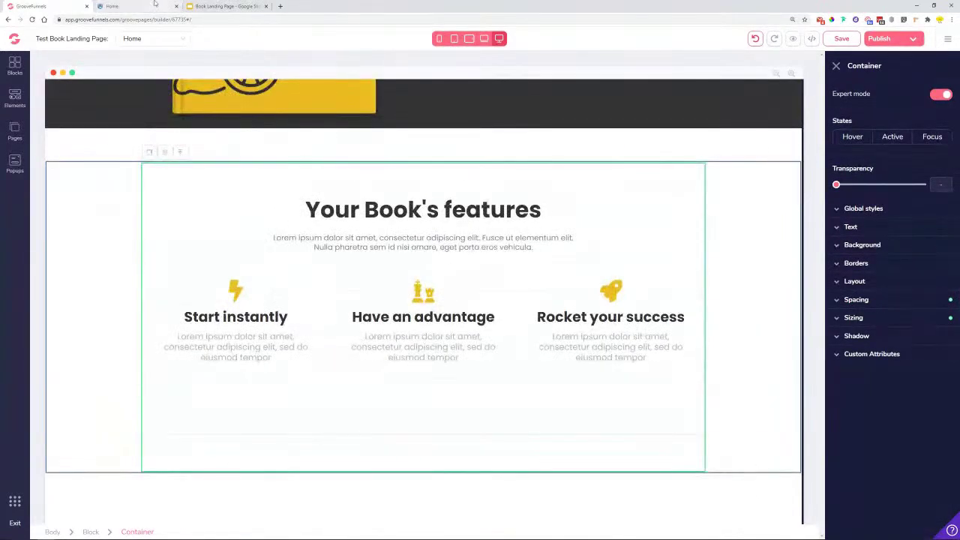
left_click(114, 6)
left_click(57, 6)
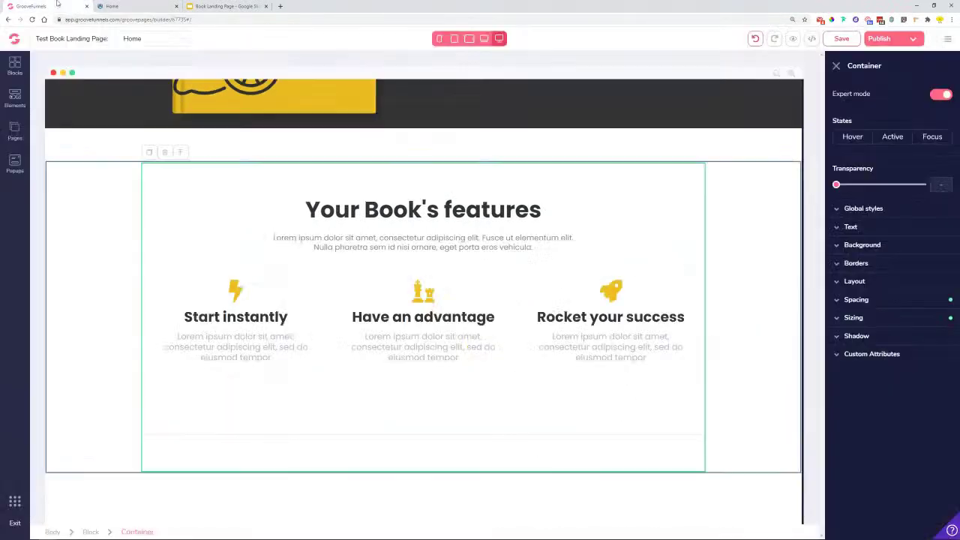
scroll(482, 277, "down", 5)
scroll(482, 278, "down", 3)
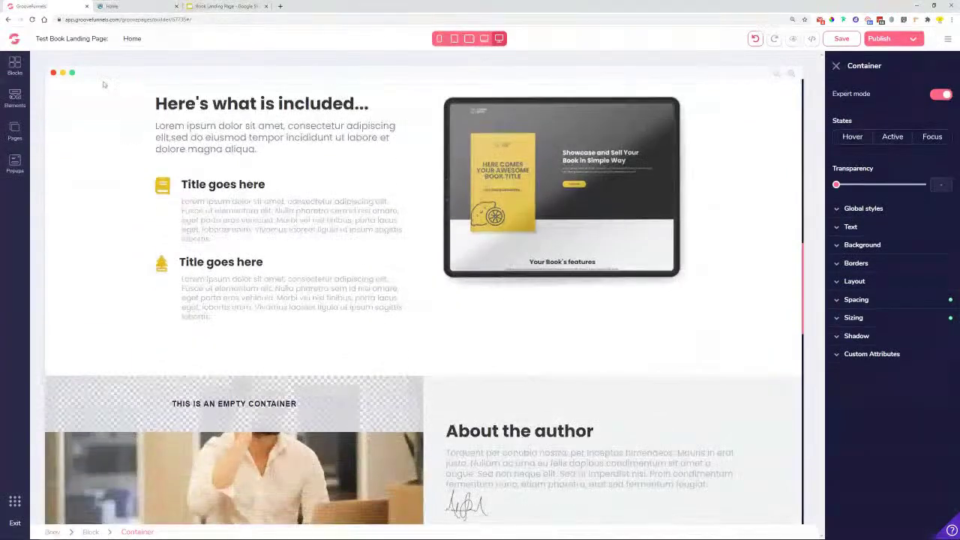
left_click(114, 6)
scroll(388, 353, "down", 4)
scroll(388, 353, "down", 1)
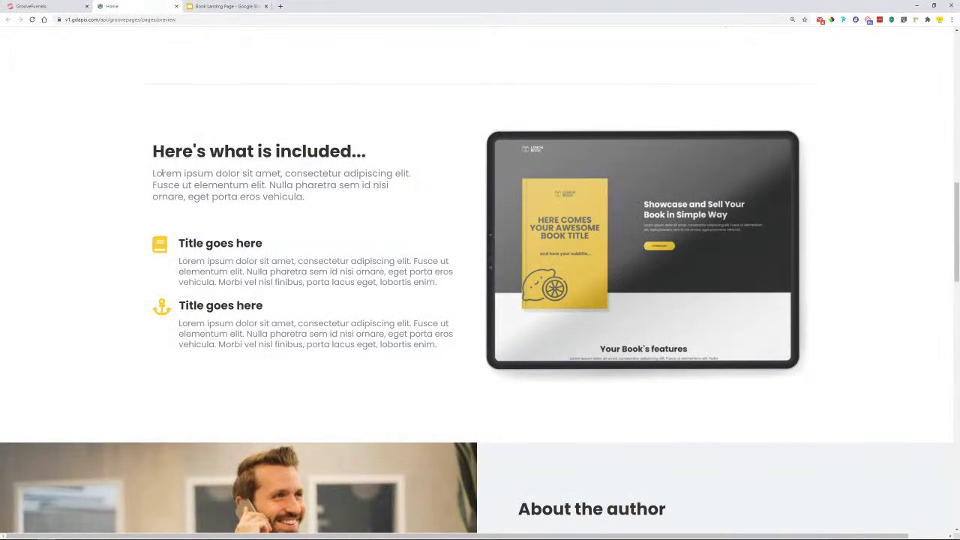
left_click(45, 6)
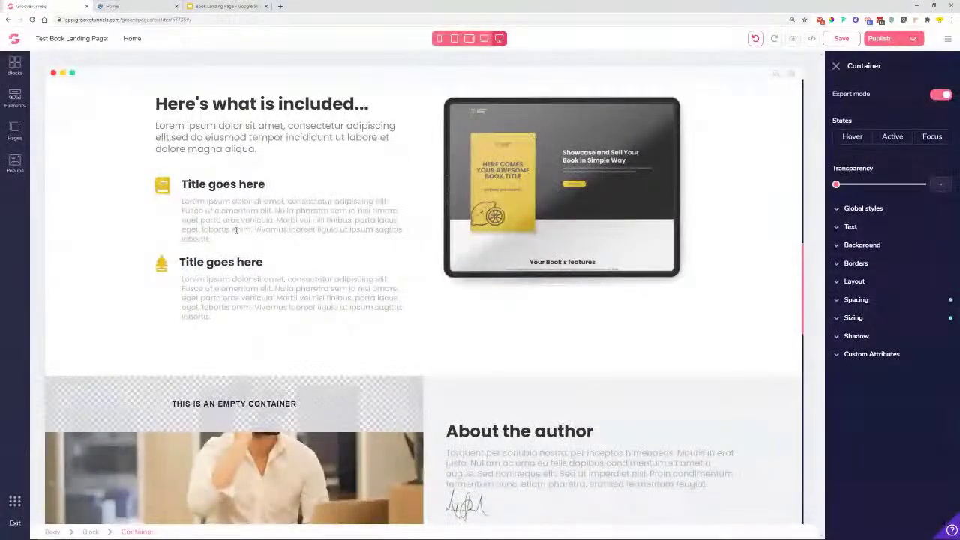
Set the left and right padding of the container around the tablet image to 0.
left_click(559, 177)
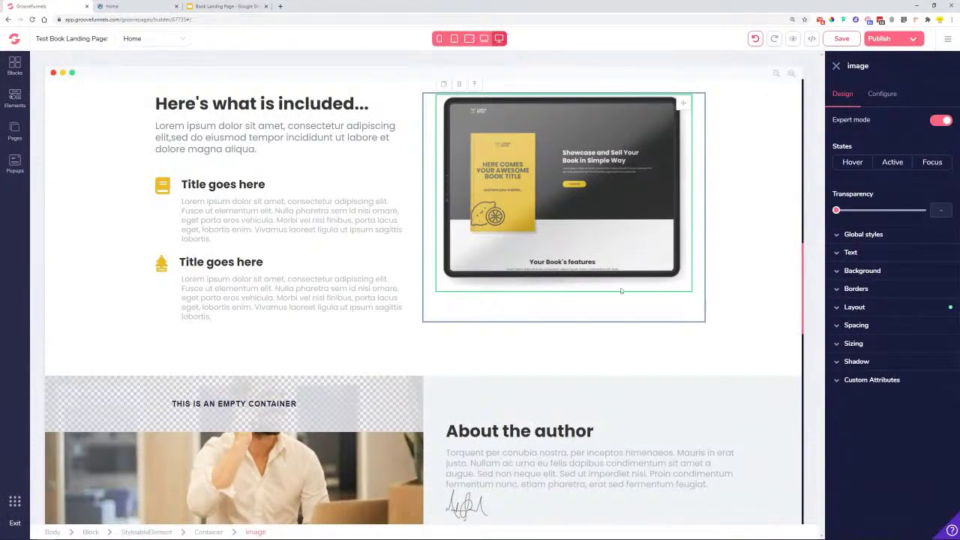
left_click(700, 218)
left_click(877, 319)
left_click(874, 300)
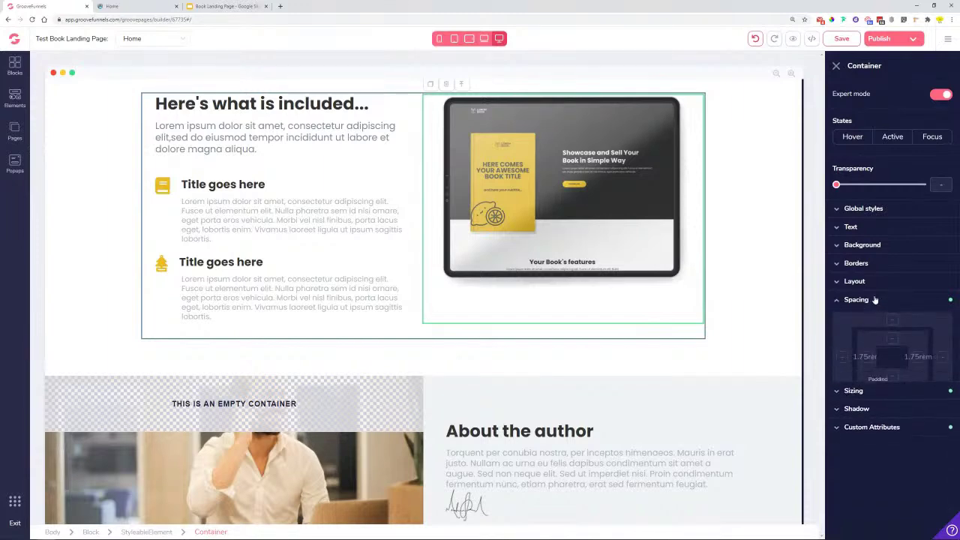
left_click(868, 357)
left_click(917, 357, "shift")
left_click_drag(866, 413, 840, 421)
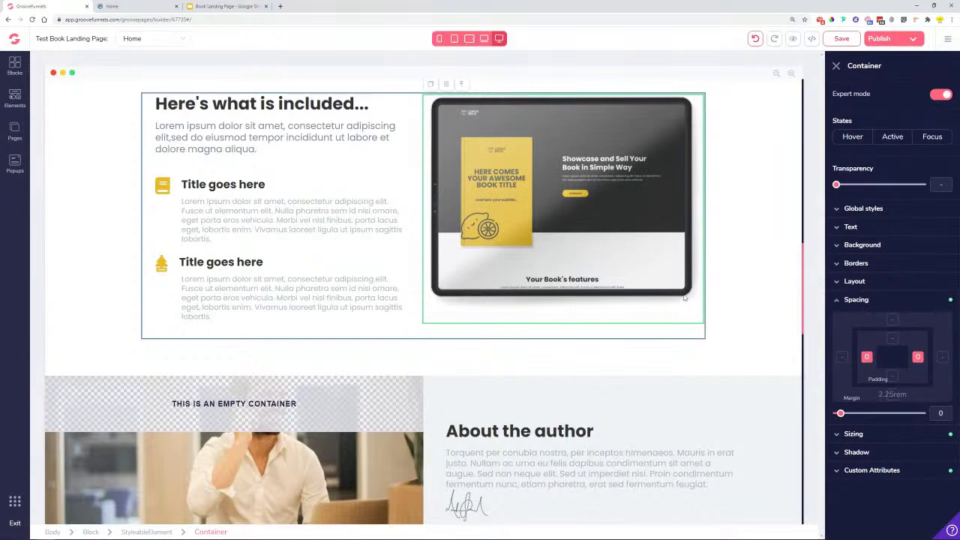
Set the maximum width of the element wrapping the "Here's what is included..." text and tablet image to 90rem.
scroll(452, 109, "up", 2)
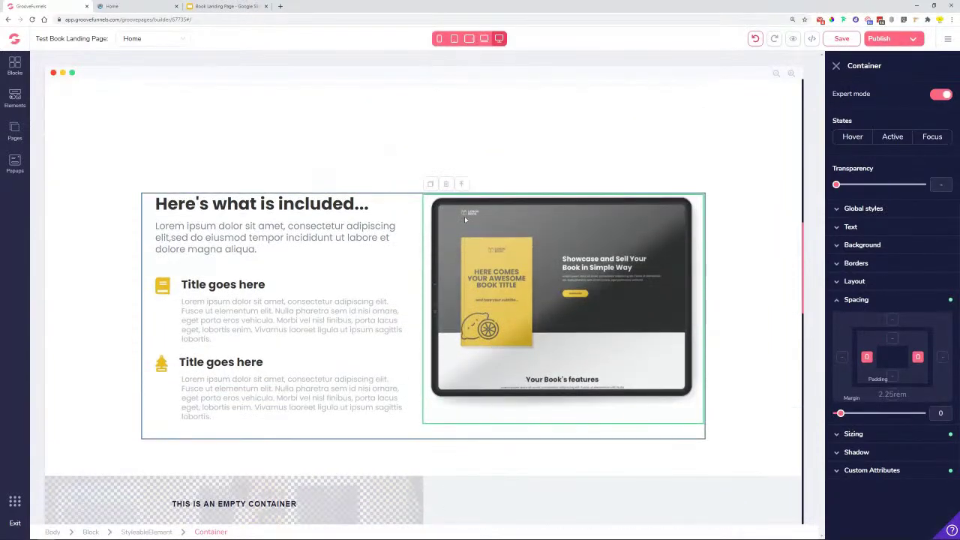
left_click(462, 185)
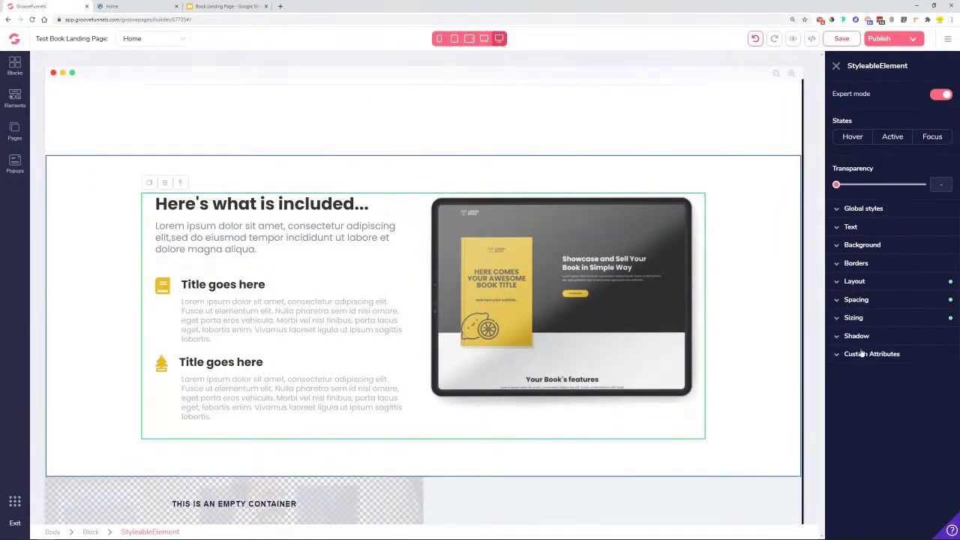
left_click(876, 319)
left_click(924, 399)
scroll(919, 449, "down", 2)
left_click(914, 473)
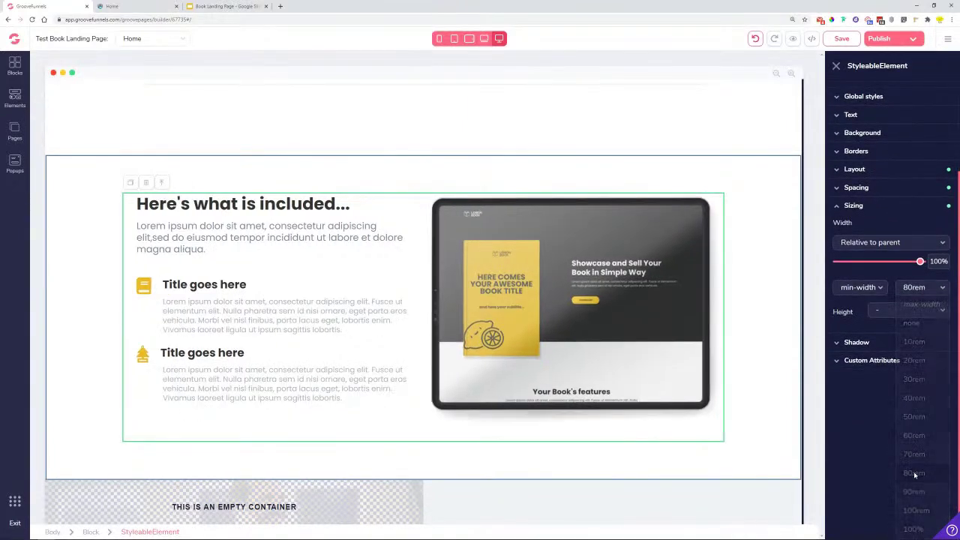
left_click(922, 400)
scroll(921, 418, "down", 2)
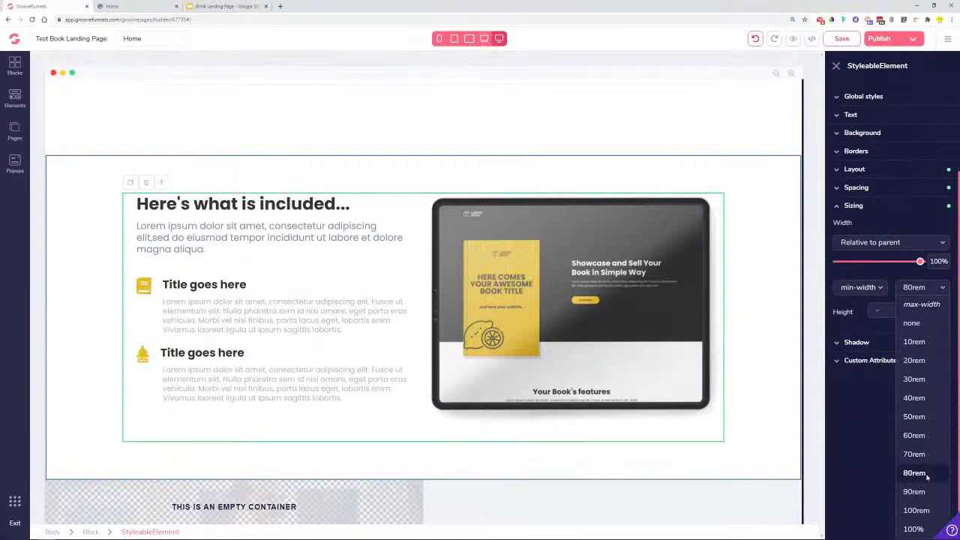
left_click(920, 489)
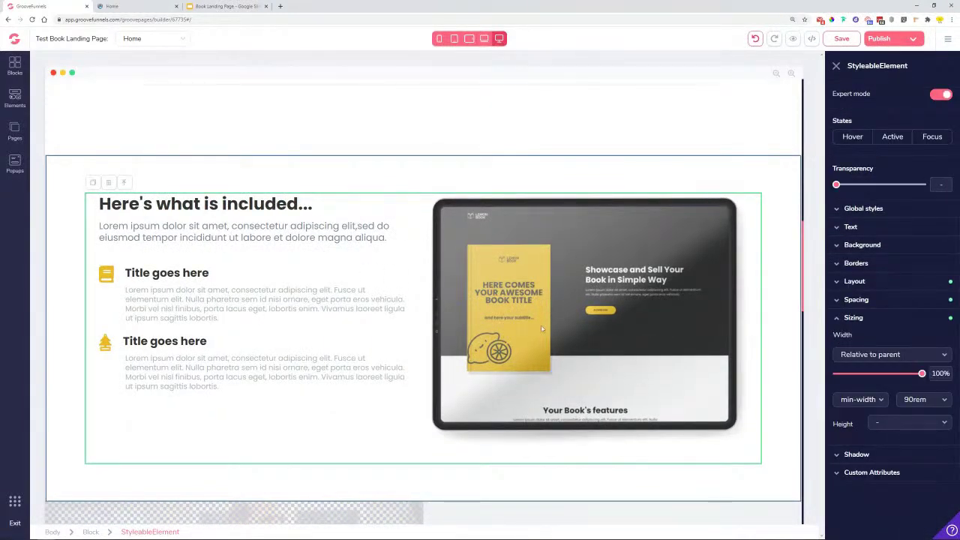
left_click(837, 67)
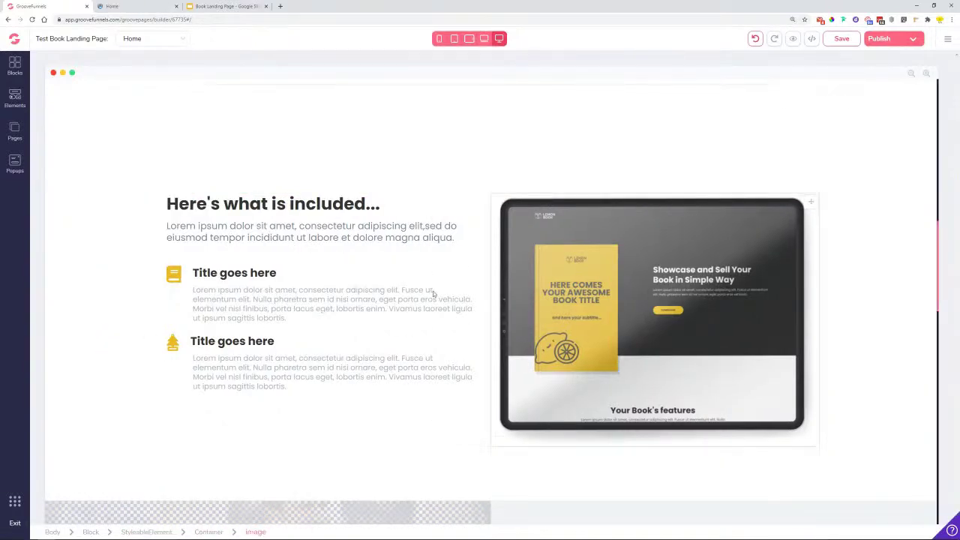
Give the tablet image a negative top margin of -2.5rem.
scroll(433, 294, "up", 1)
scroll(524, 270, "down", 2)
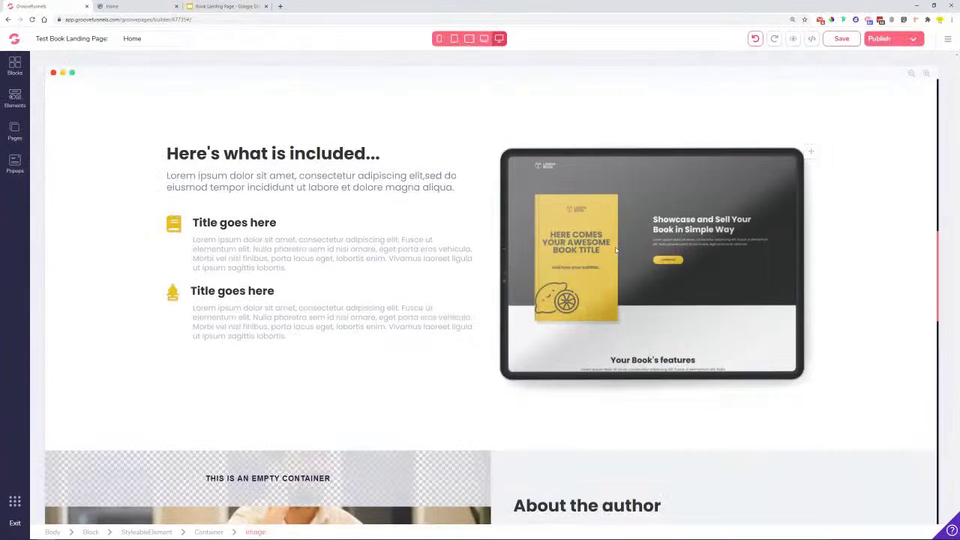
left_click(615, 251)
left_click(879, 325)
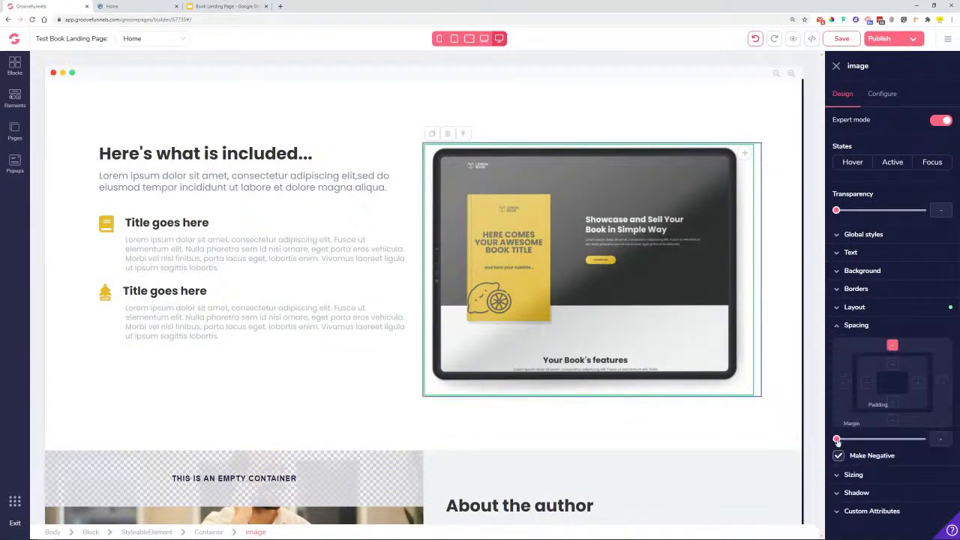
left_click_drag(837, 440, 882, 439)
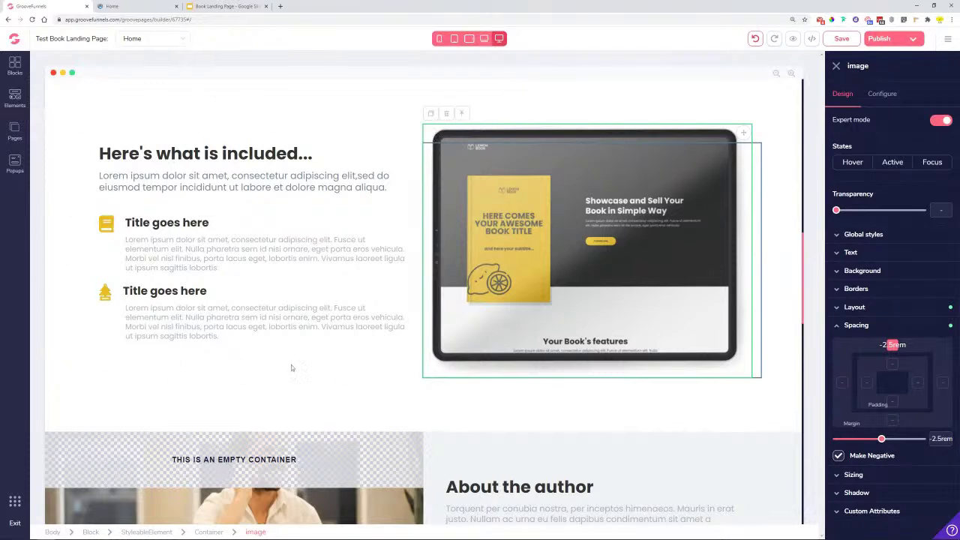
left_click(388, 368)
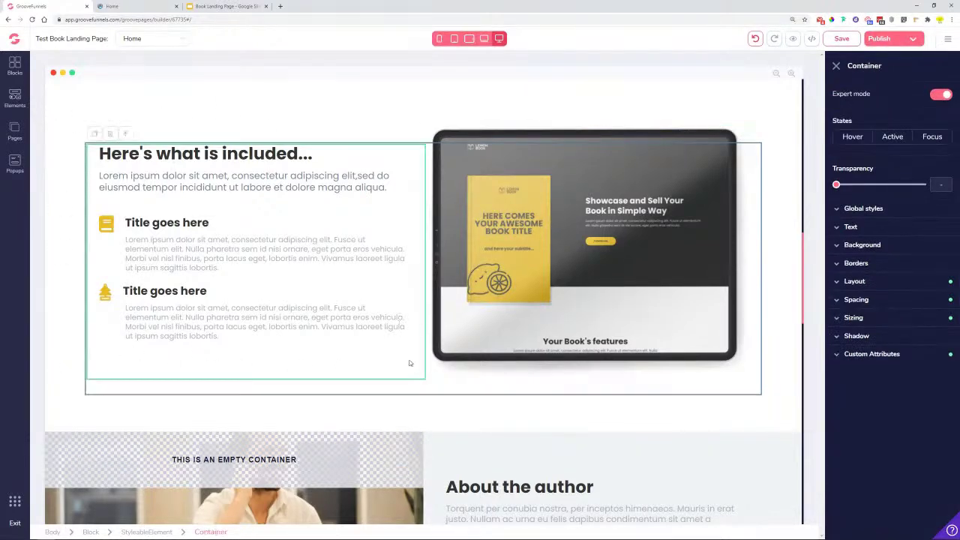
Save the page and compare the "About the author" section with the original page in the Home preview.
scroll(423, 326, "up", 2)
scroll(559, 166, "down", 3)
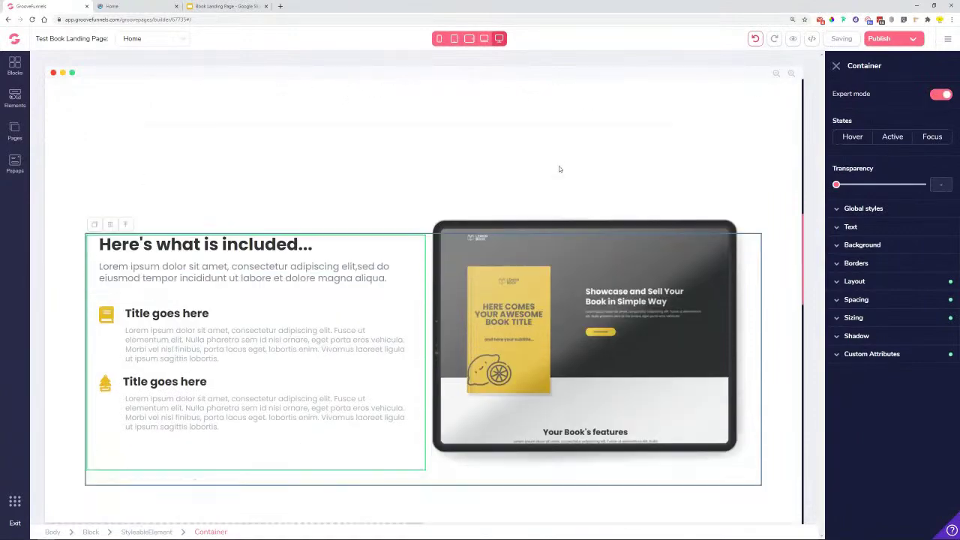
scroll(561, 169, "down", 3)
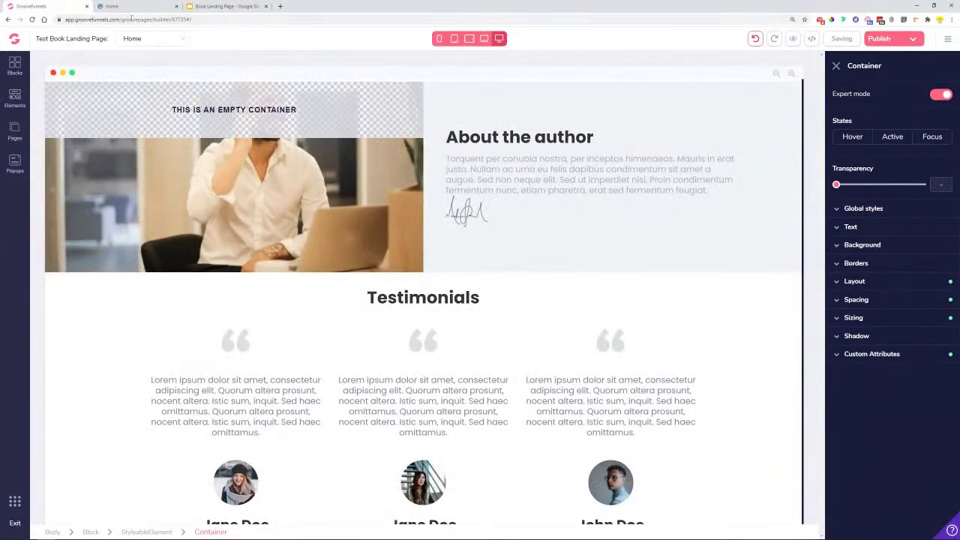
left_click(136, 7)
scroll(571, 322, "down", 3)
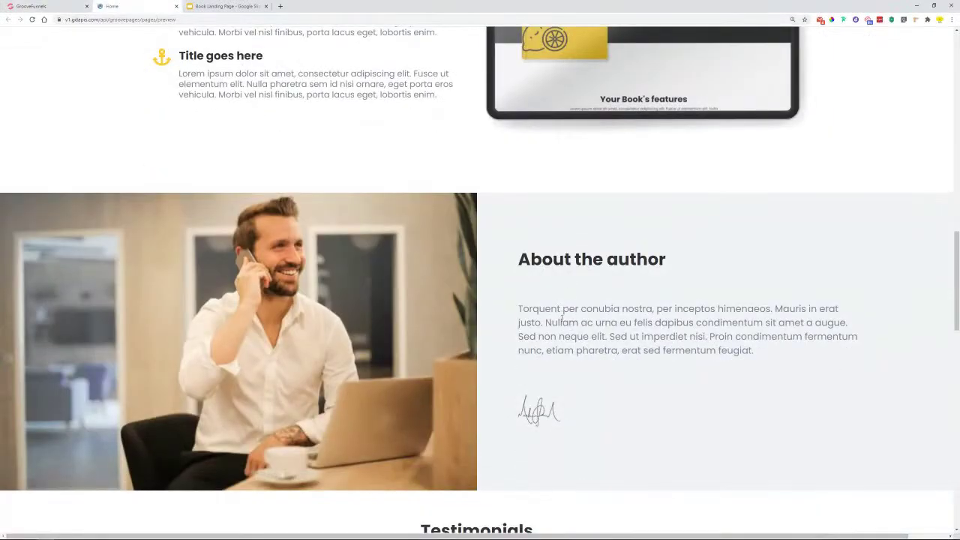
key("ctrl+shift+Tab")
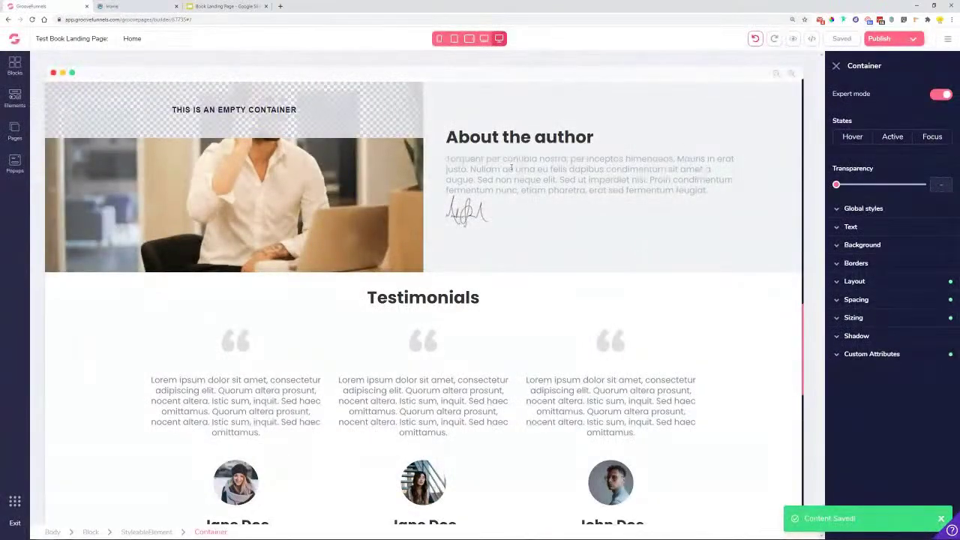
Set the top and bottom margins of the paragraph under "About the author" to 2rem.
left_click(511, 168)
left_click(868, 434)
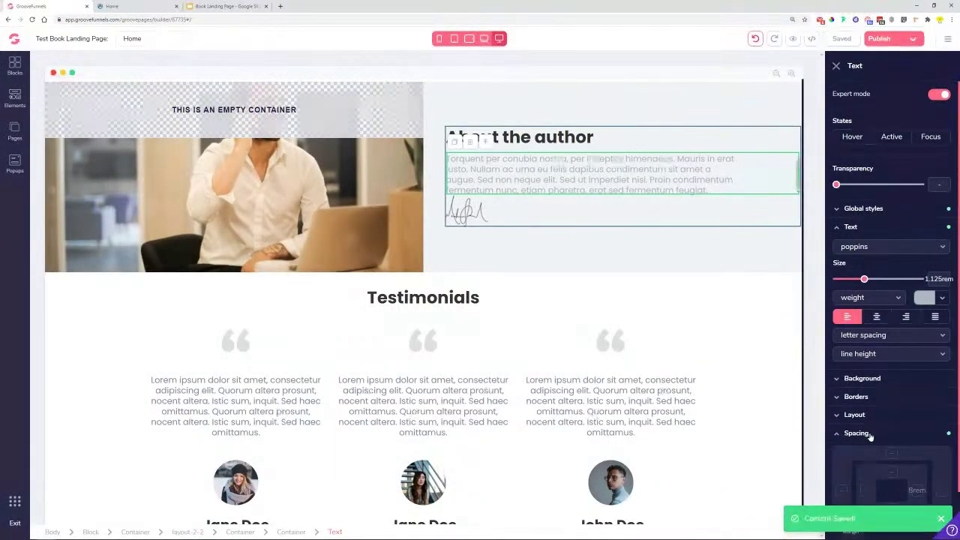
scroll(893, 469, "down", 1)
left_click(896, 474)
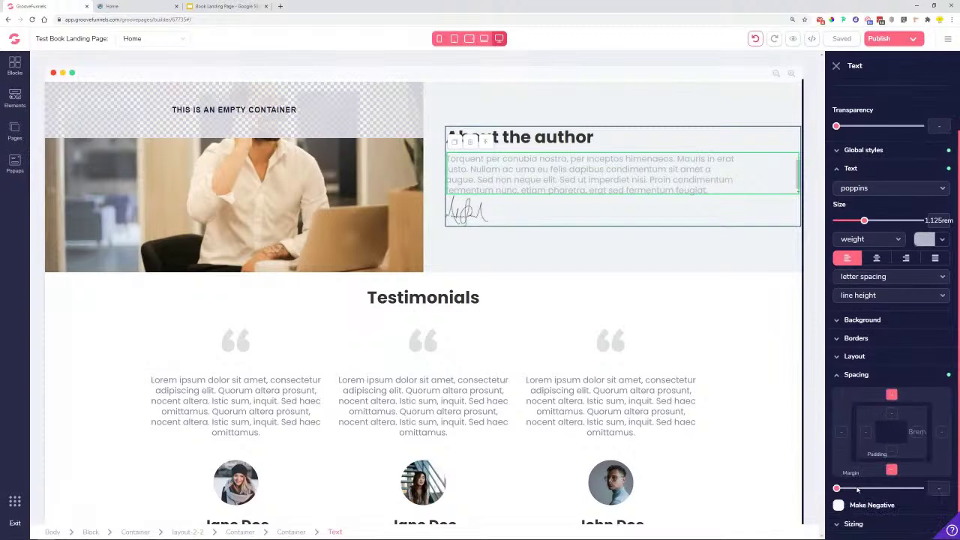
left_click_drag(837, 489, 872, 488)
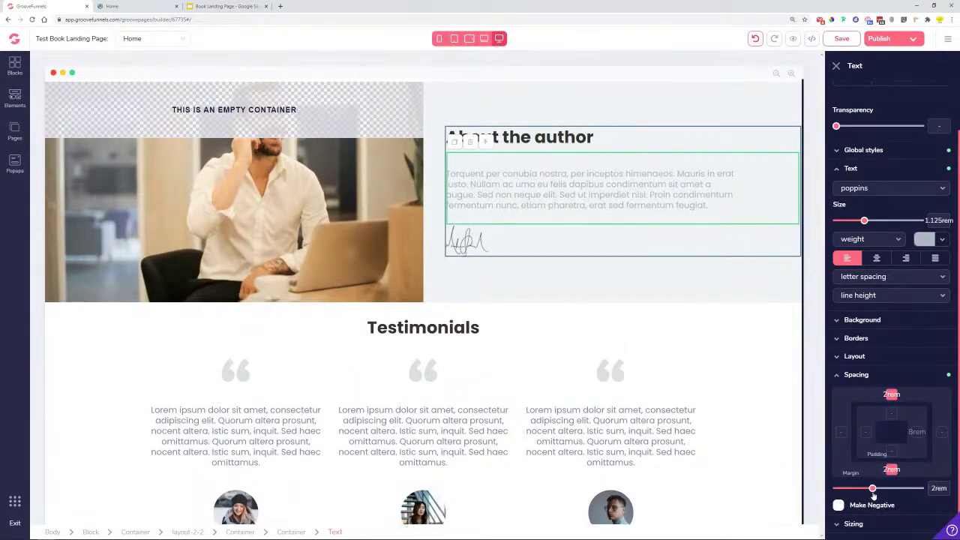
left_click(574, 269)
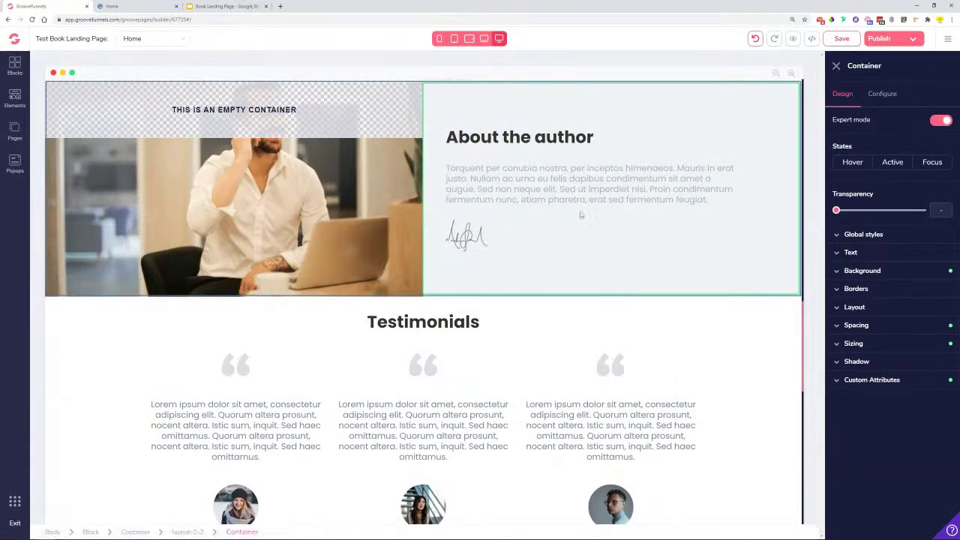
Compare the Testimonials section with the original page in the Home preview and set its block's top and bottom padding to 3rem.
scroll(491, 196, "down", 3)
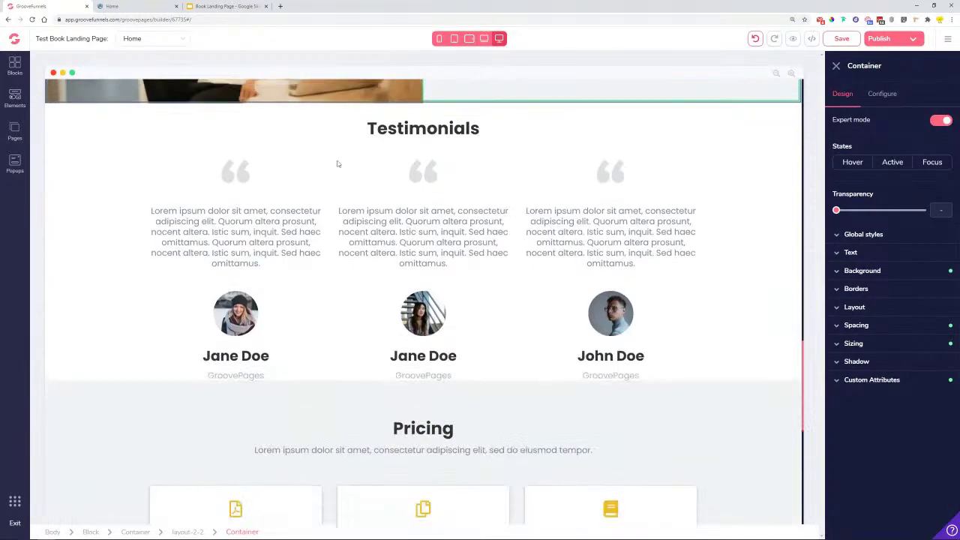
left_click(112, 6)
scroll(524, 277, "down", 4)
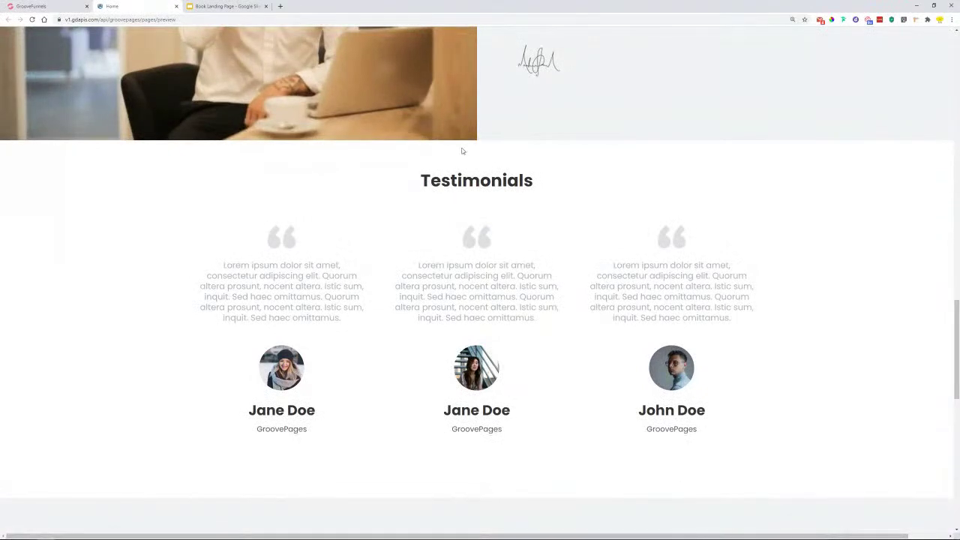
key("ctrl+shift+Tab")
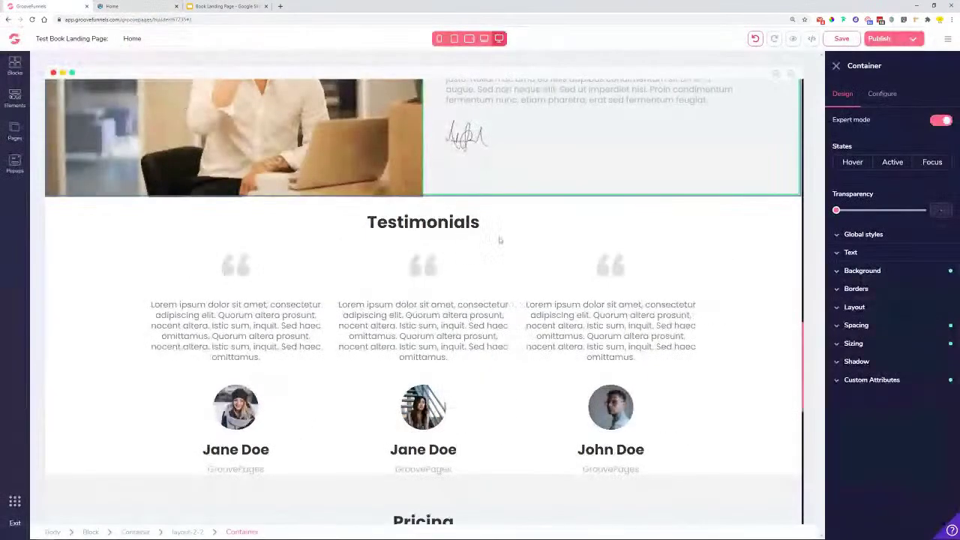
left_click(472, 219)
left_click(122, 220)
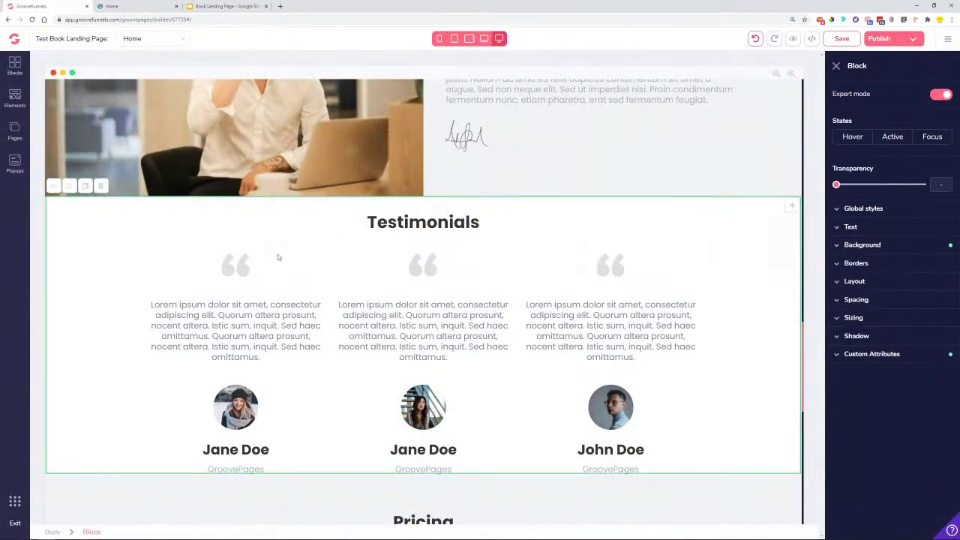
left_click(855, 299)
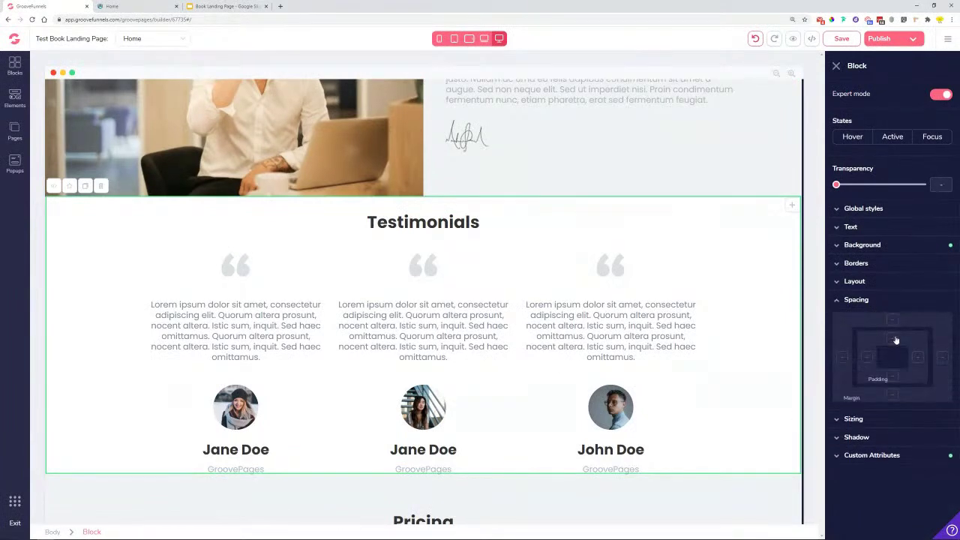
left_click_drag(837, 414, 898, 414)
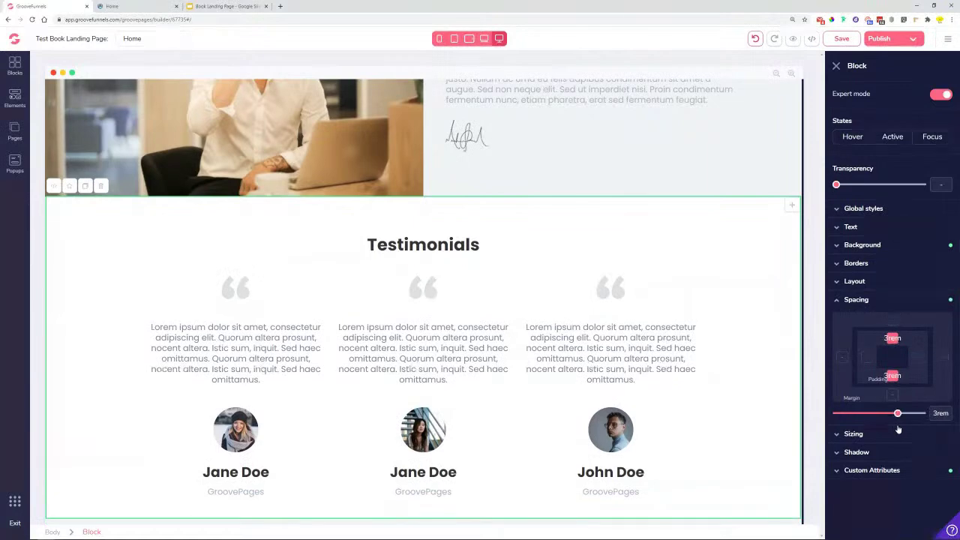
scroll(592, 387, "down", 2)
right_click(607, 396)
key("Escape")
scroll(332, 310, "up", 1)
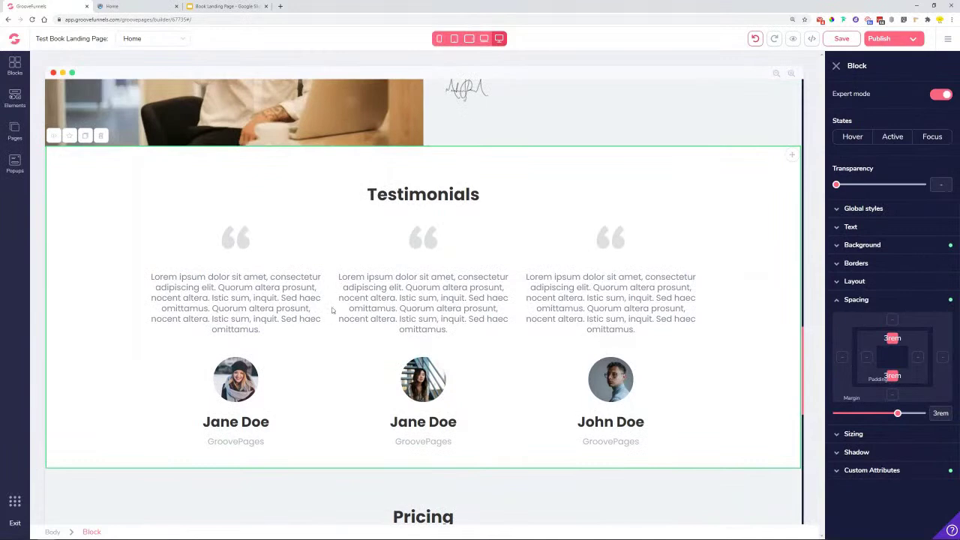
Set the gutter width of the three-column testimonials layout to Extra large.
left_click(329, 306)
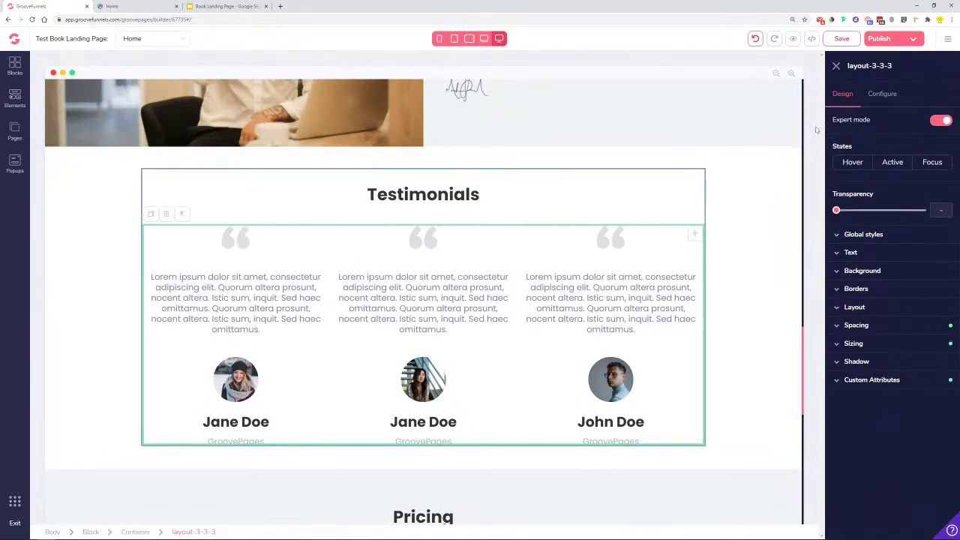
left_click(885, 94)
left_click(881, 140)
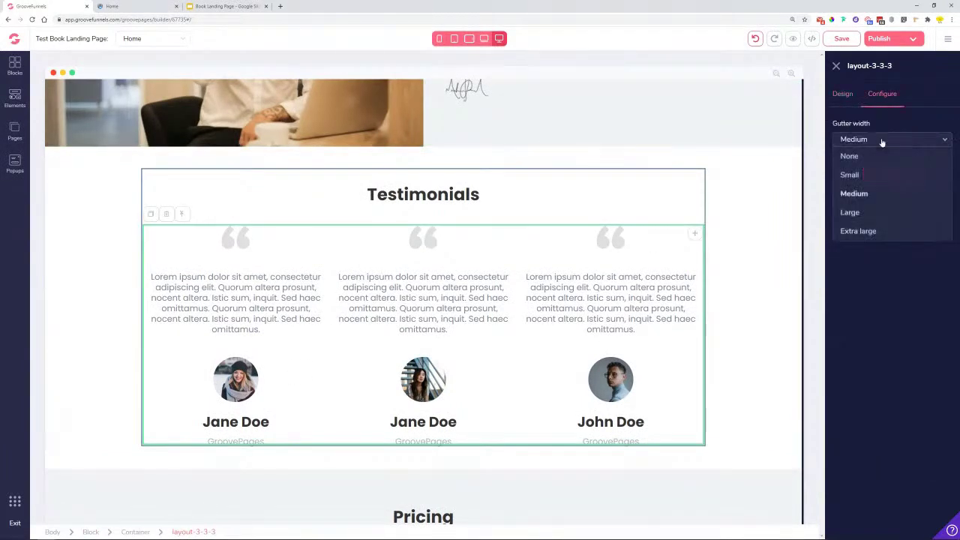
left_click(871, 215)
left_click(892, 173)
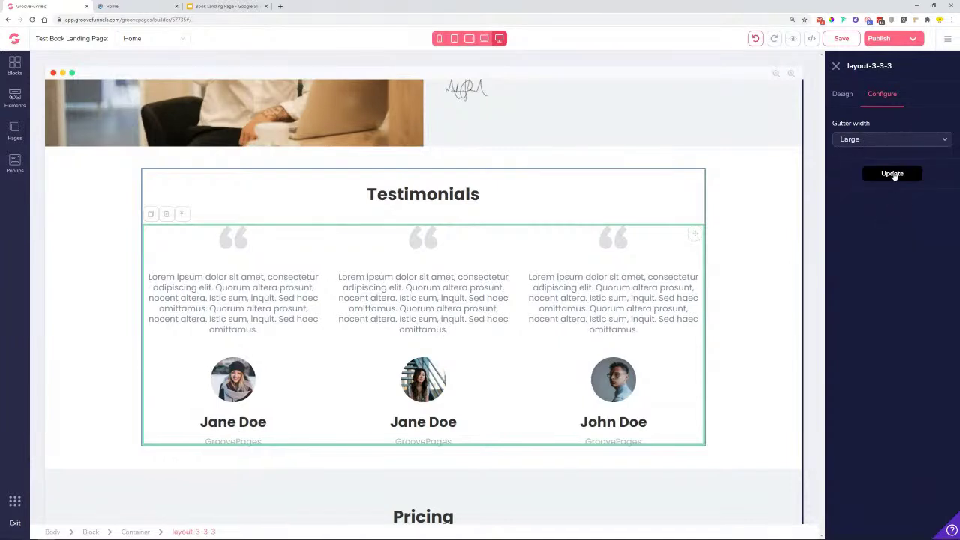
left_click(878, 140)
left_click(857, 230)
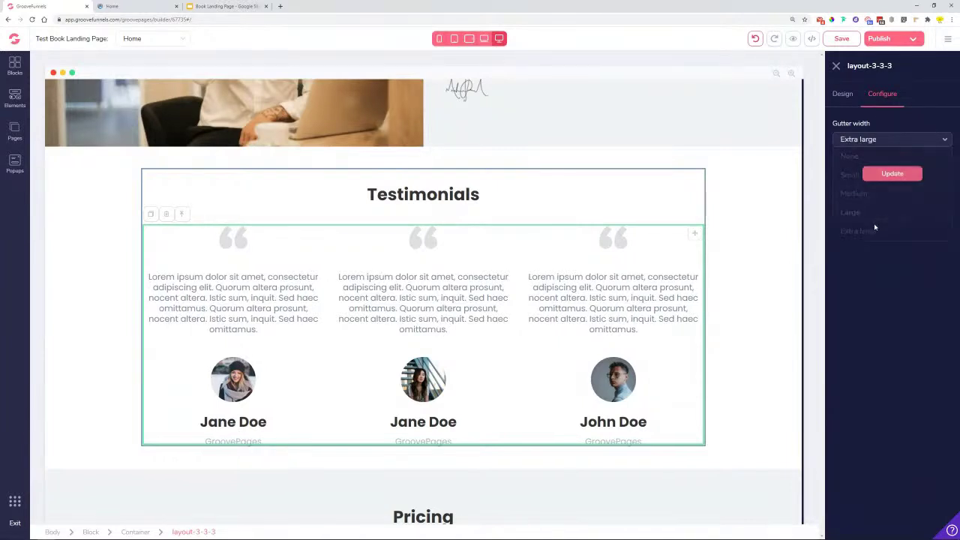
left_click(891, 173)
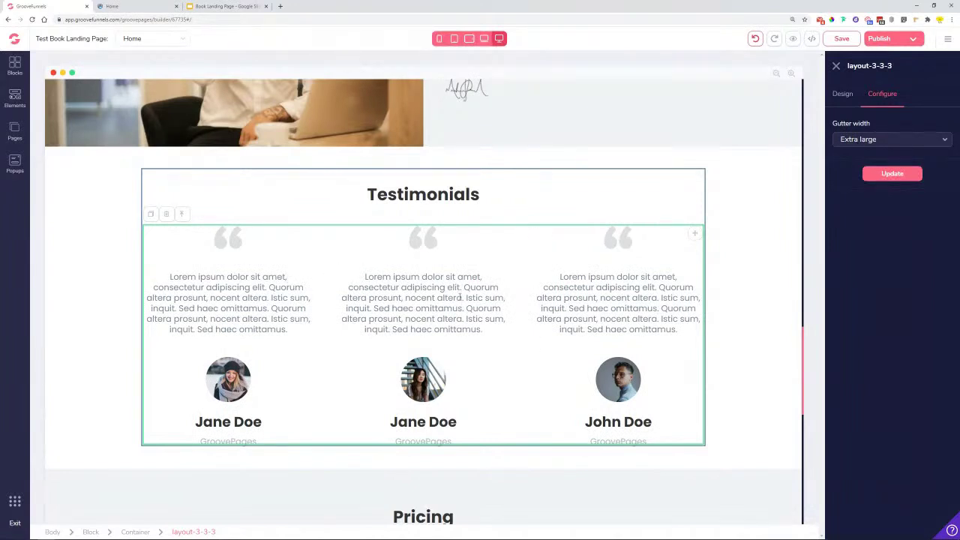
Check the Testimonials spacing against the original page and set the block's bottom padding to 6rem.
left_click(766, 225)
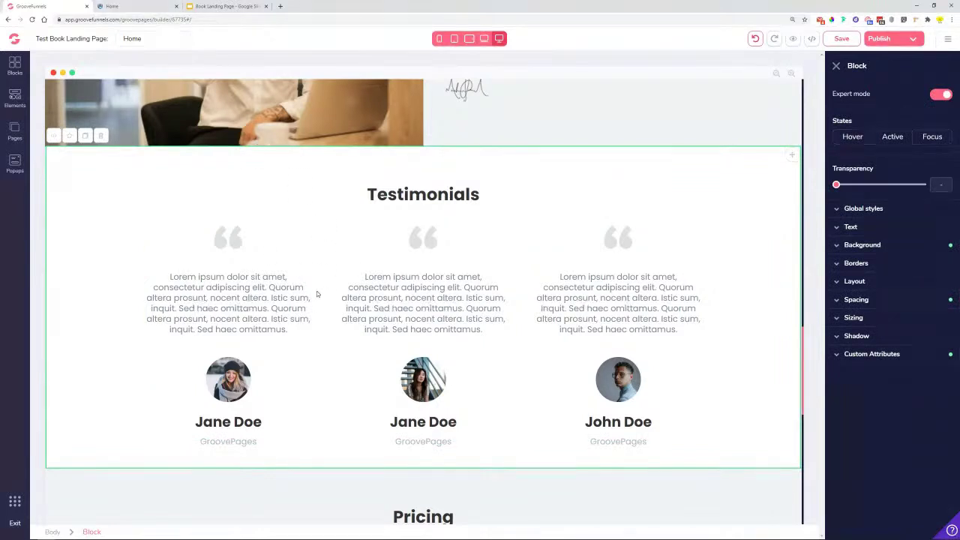
scroll(207, 298, "down", 1)
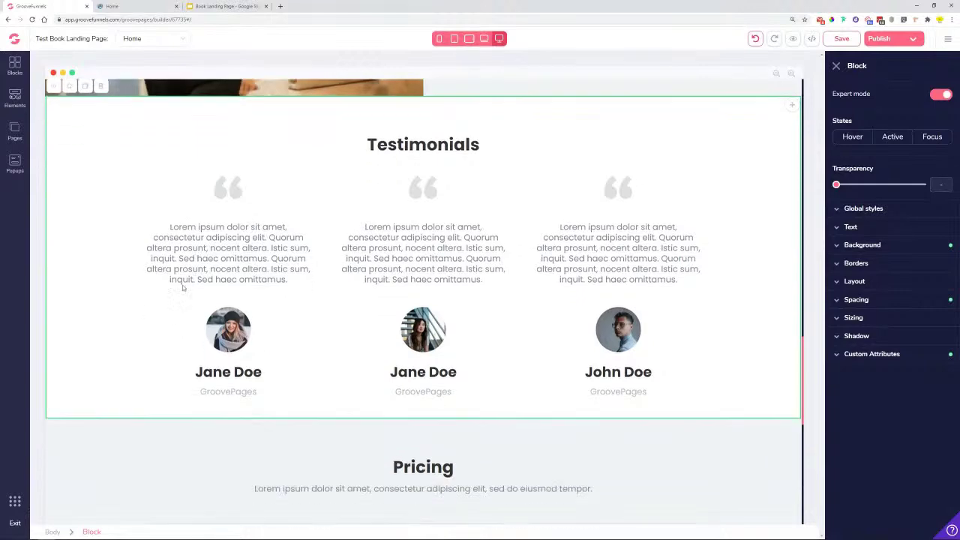
left_click(113, 6)
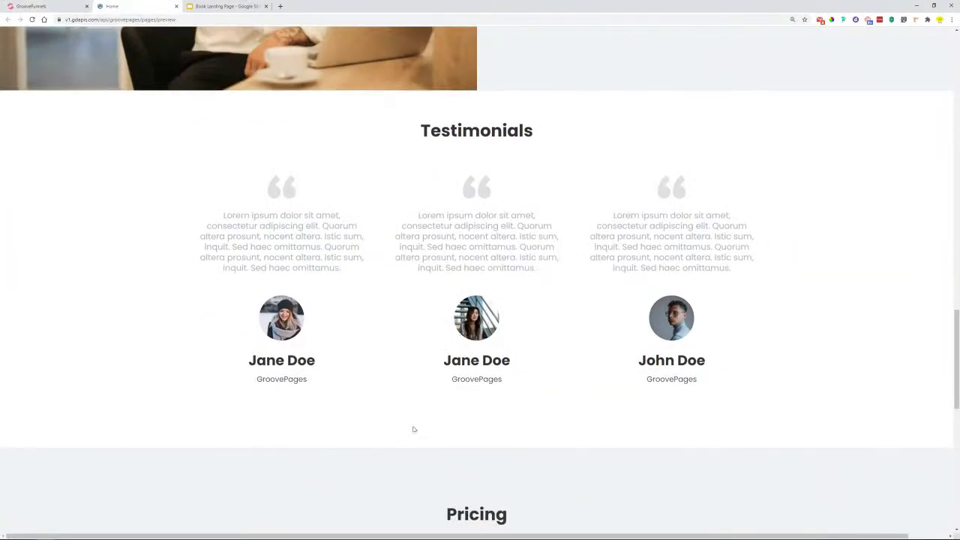
left_click(45, 7)
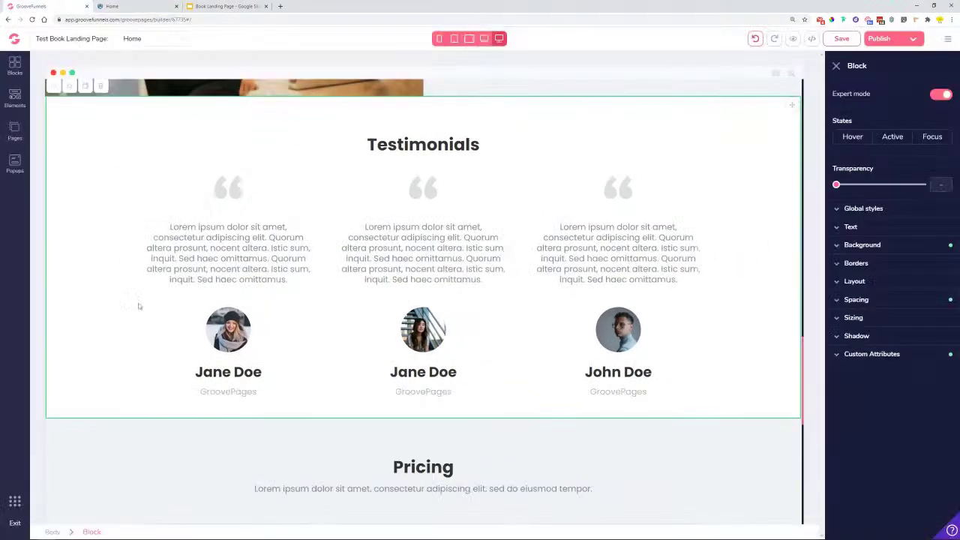
left_click(872, 321)
left_click(875, 300)
left_click(890, 376)
left_click_drag(895, 414, 915, 414)
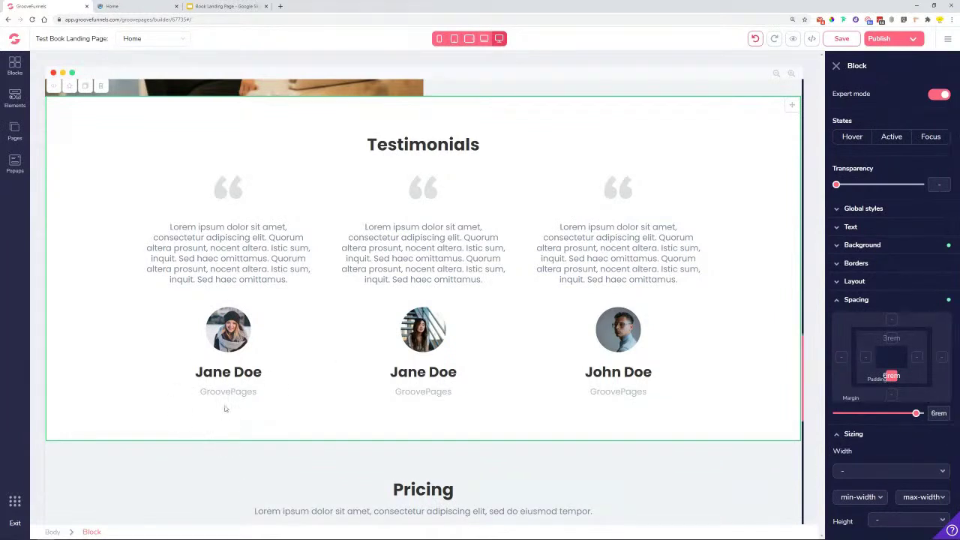
Compare the Pricing section's heading and card spacing with the original page in the Home preview.
scroll(180, 345, "down", 3)
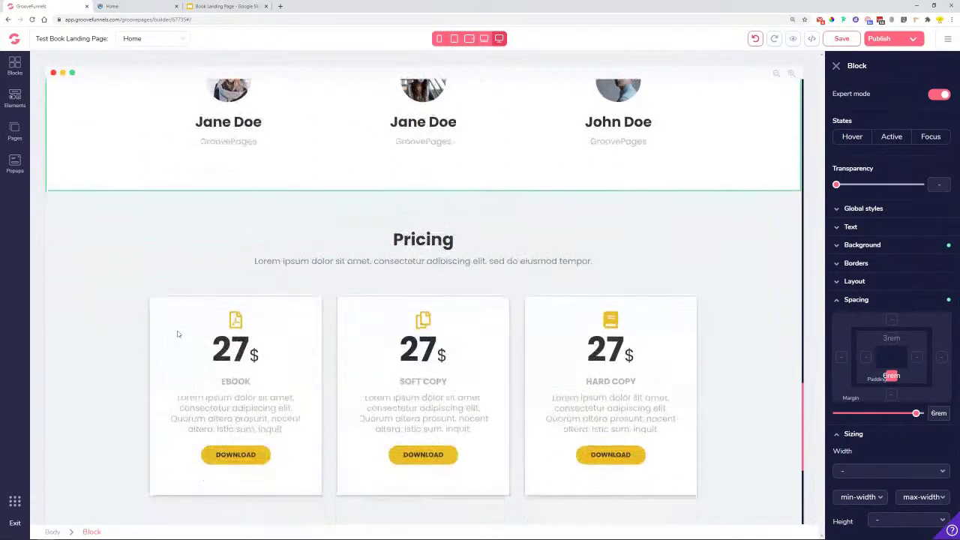
left_click(152, 4)
scroll(267, 249, "down", 5)
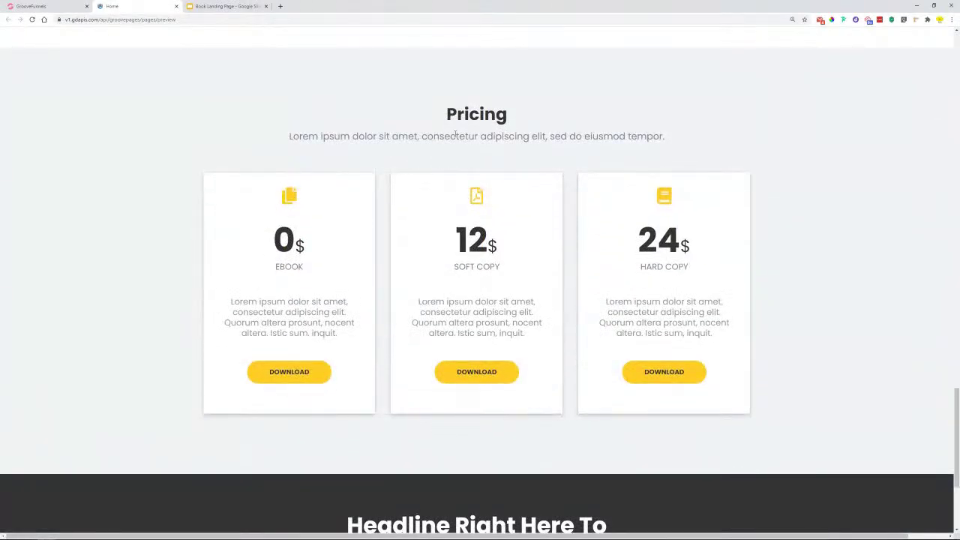
scroll(454, 136, "up", 1)
left_click(34, 6)
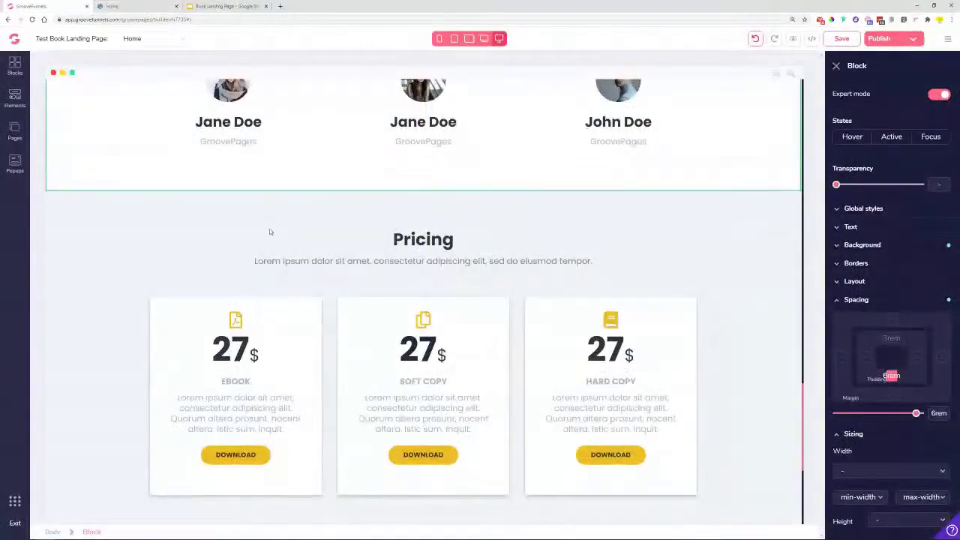
scroll(271, 231, "down", 1)
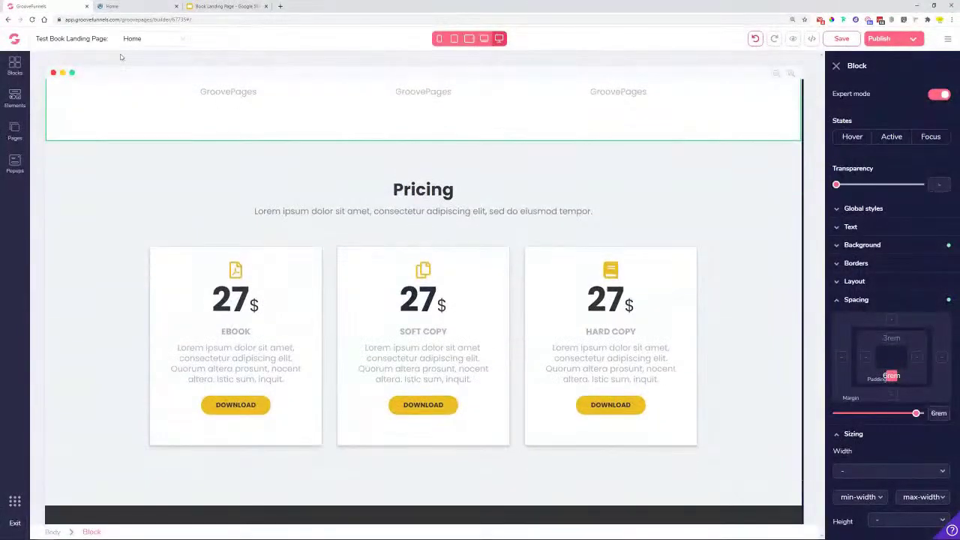
left_click(135, 7)
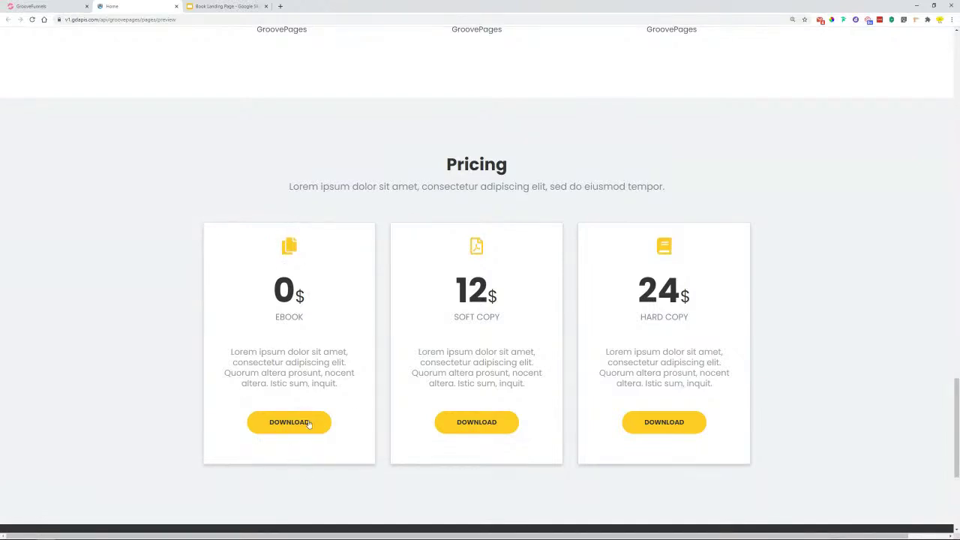
key("ctrl+1")
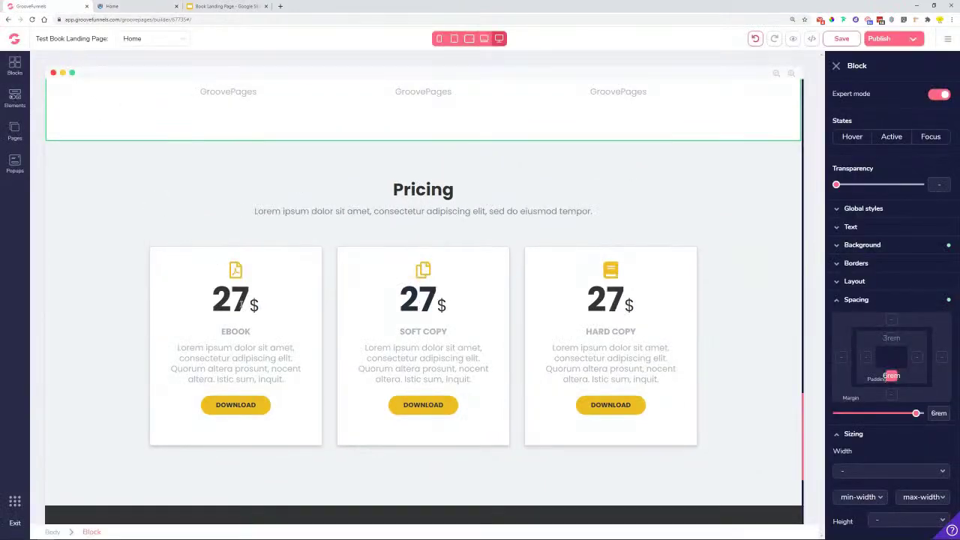
left_click(237, 301)
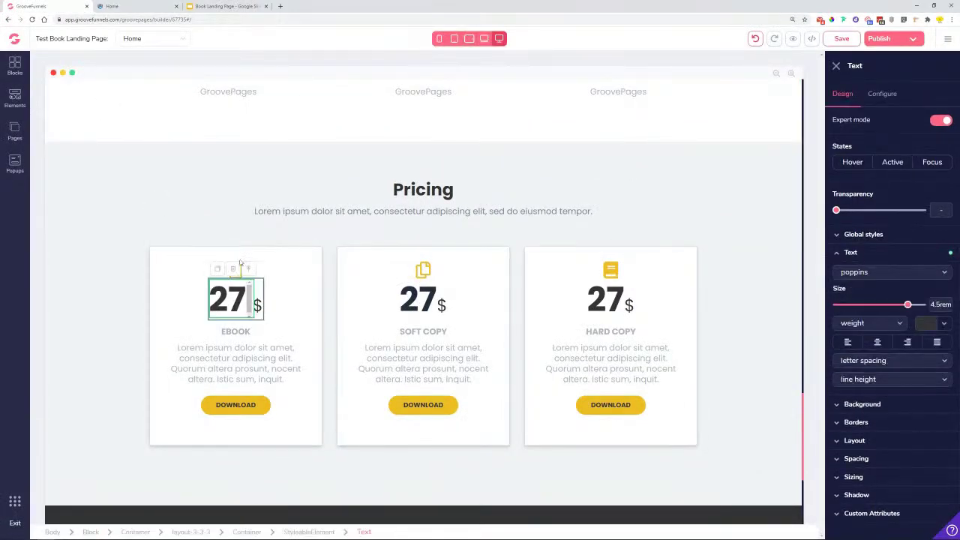
left_click(870, 458)
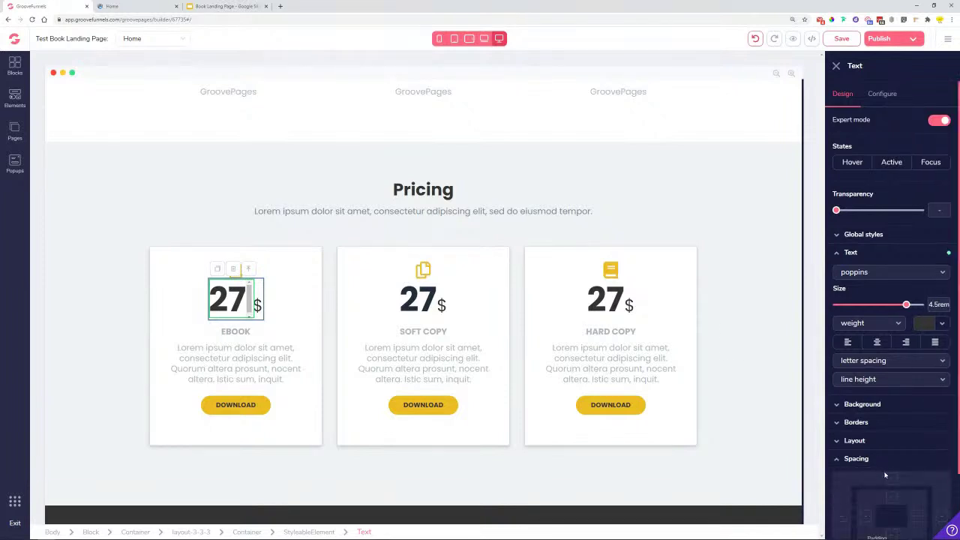
scroll(901, 510, "down", 1)
scroll(901, 510, "down", 1)
left_click(892, 394)
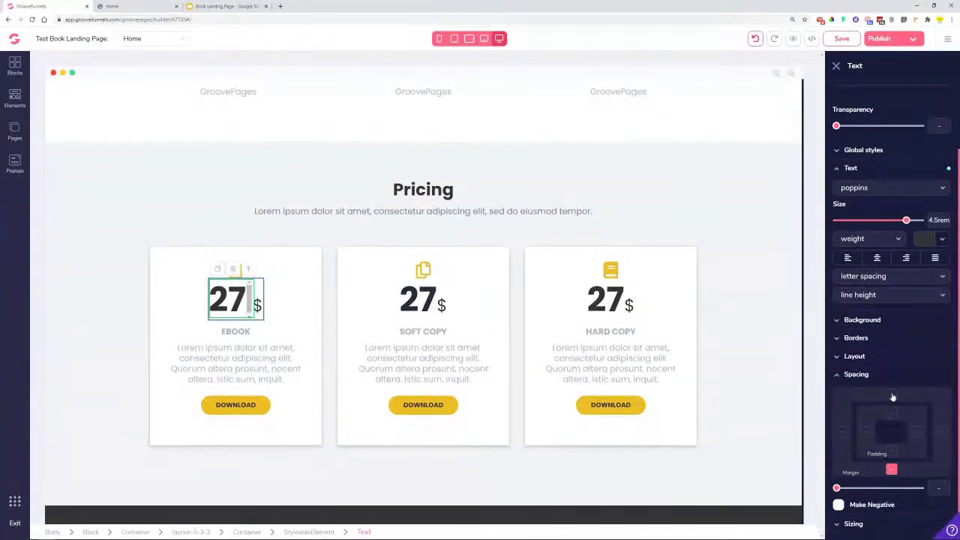
mouse_move(836, 488)
left_mouse_down()
mouse_move(862, 489)
mouse_move(836, 489)
left_mouse_up()
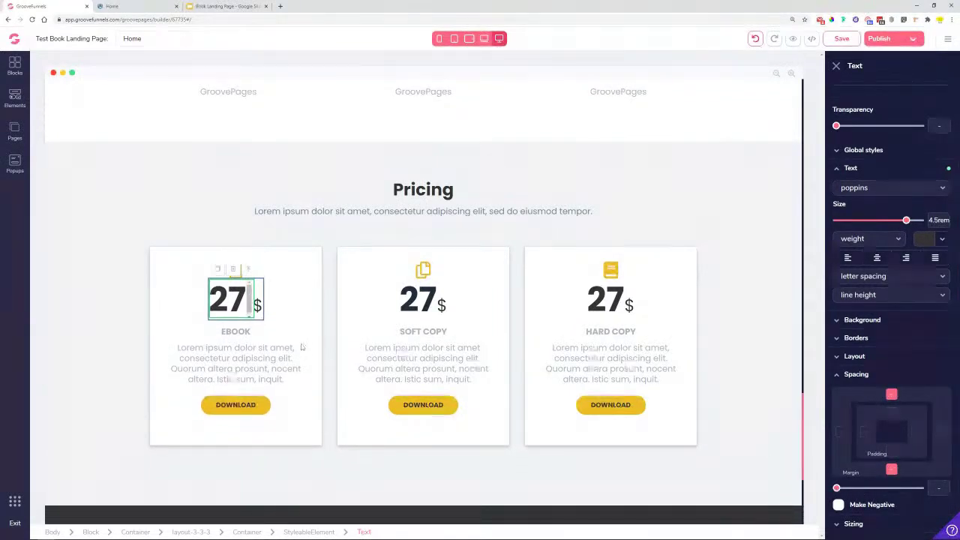
Set the top and bottom margins of the element wrapping the price in the EBOOK card to 1rem.
left_click(251, 270)
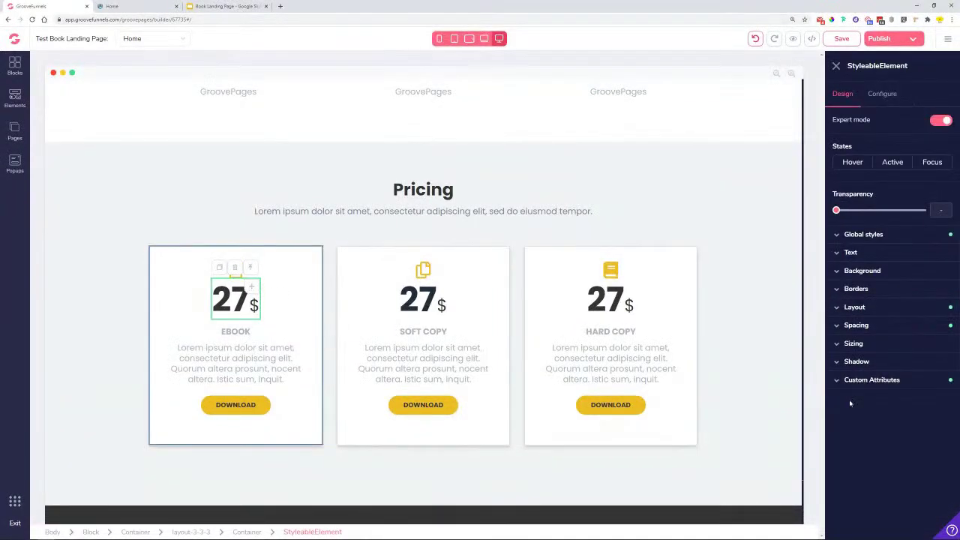
left_click(868, 328)
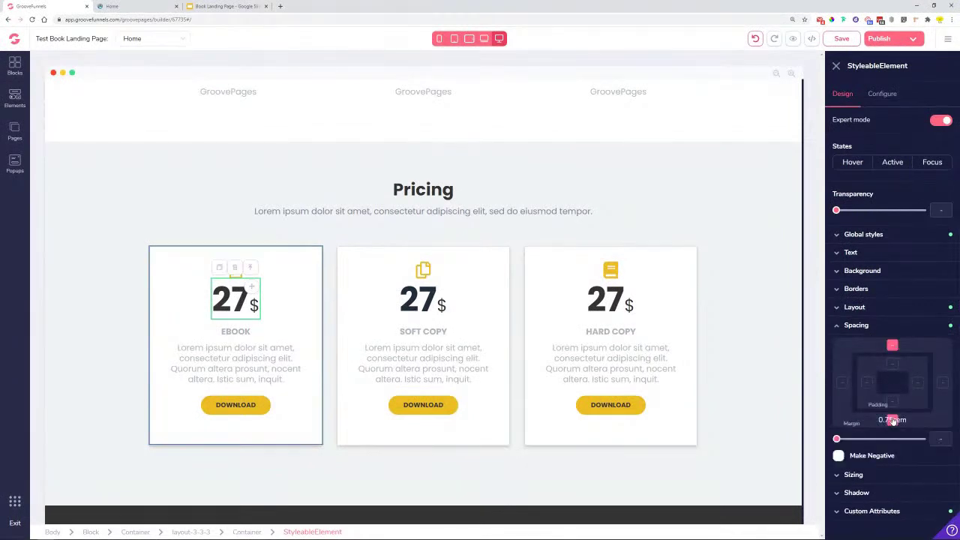
left_click_drag(836, 441, 858, 445)
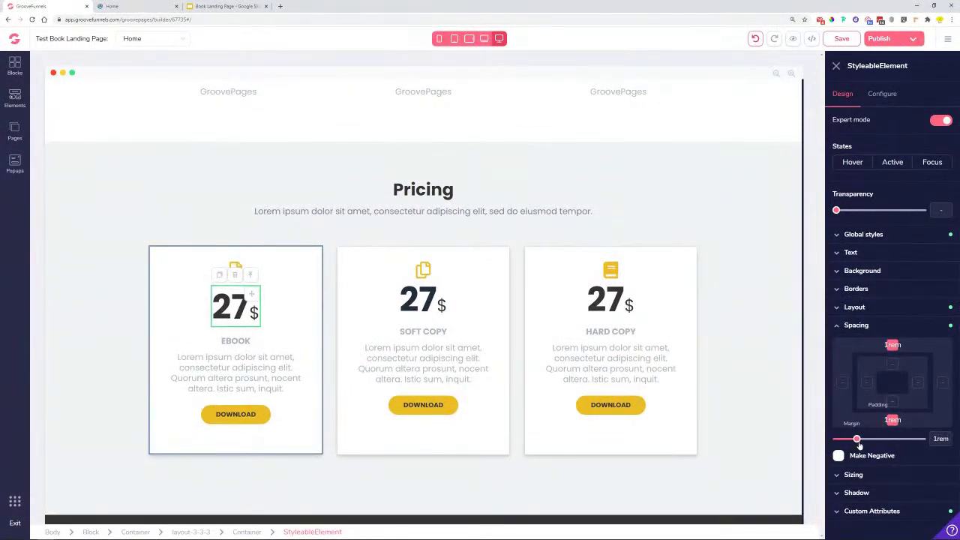
Give the description paragraph in the EBOOK card a top margin of 1rem and a bottom margin of 2rem.
left_click(253, 385)
left_click(868, 460)
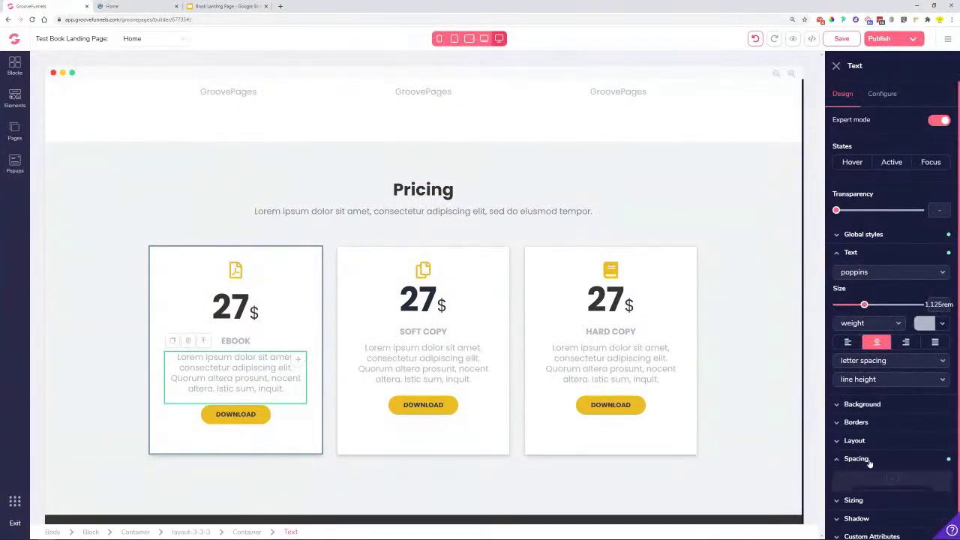
scroll(868, 462, "down", 1)
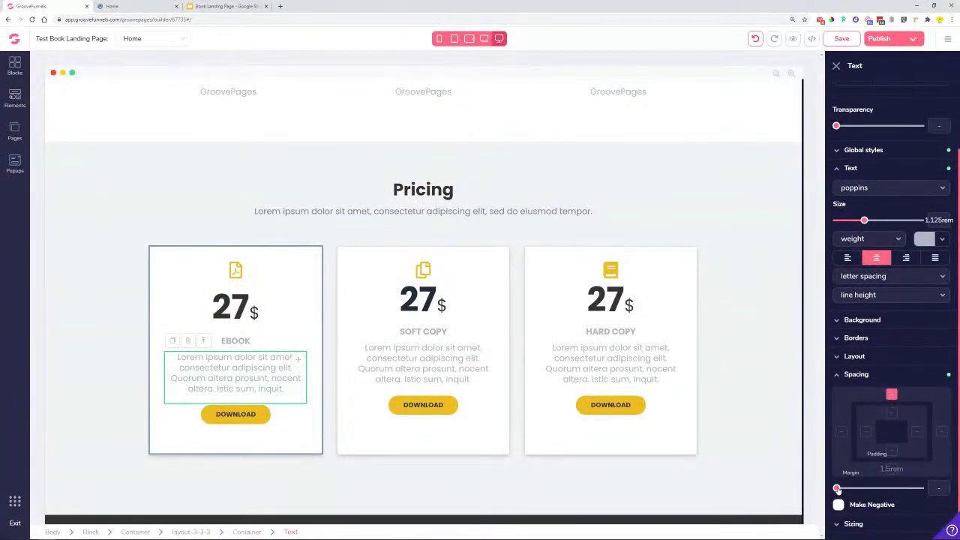
left_click_drag(836, 488, 857, 488)
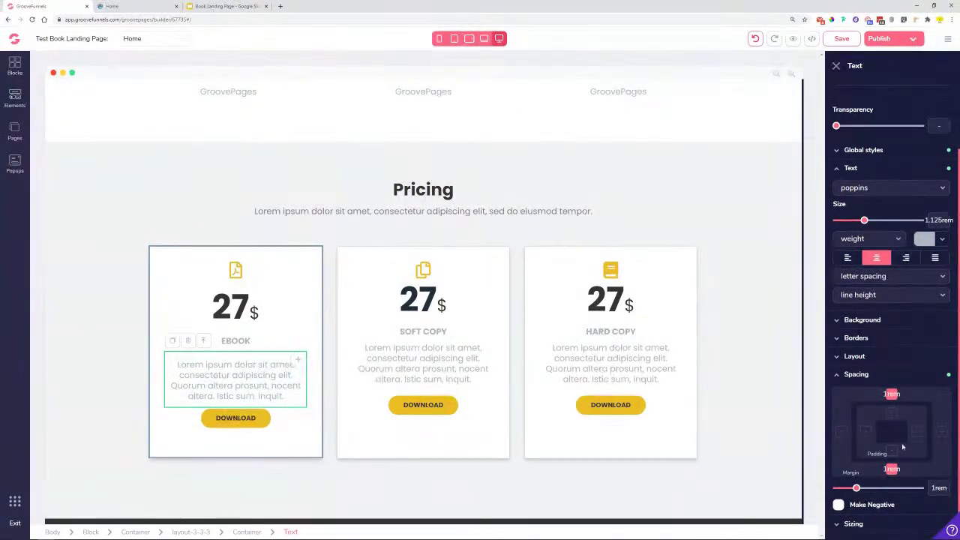
left_click(890, 394)
left_click_drag(857, 488, 872, 488)
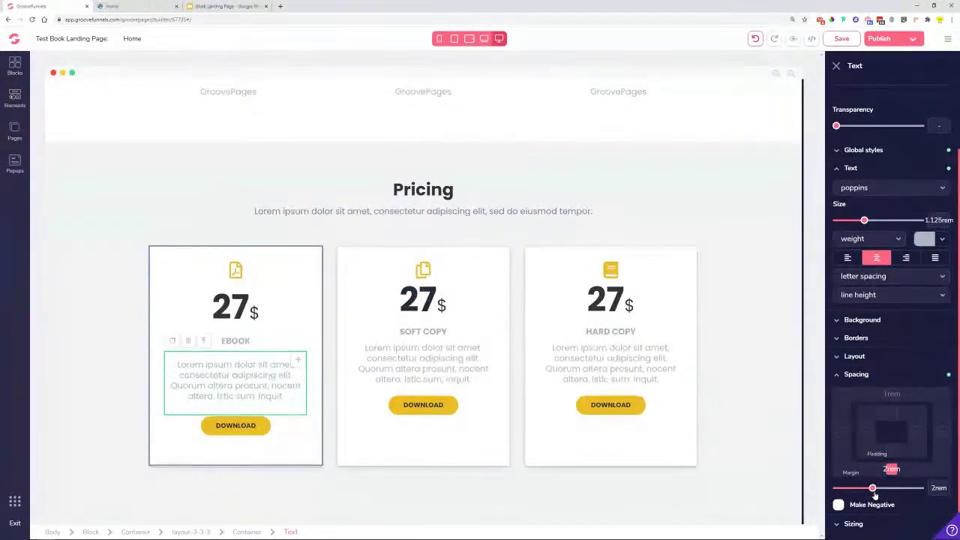
left_click(308, 328)
left_click(290, 377)
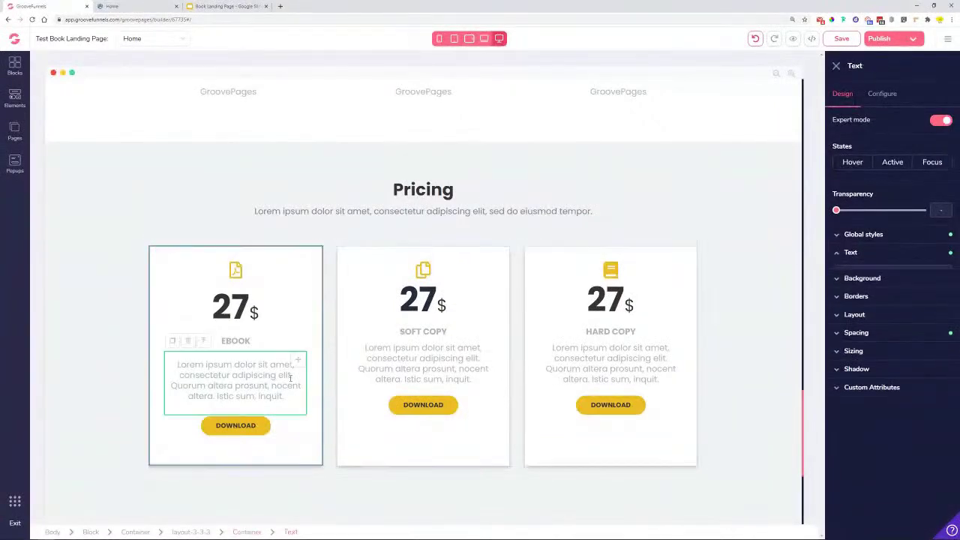
Set the left and right padding of the description paragraph in the EBOOK card to 1.75rem.
left_click(872, 459)
scroll(890, 474, "down", 1)
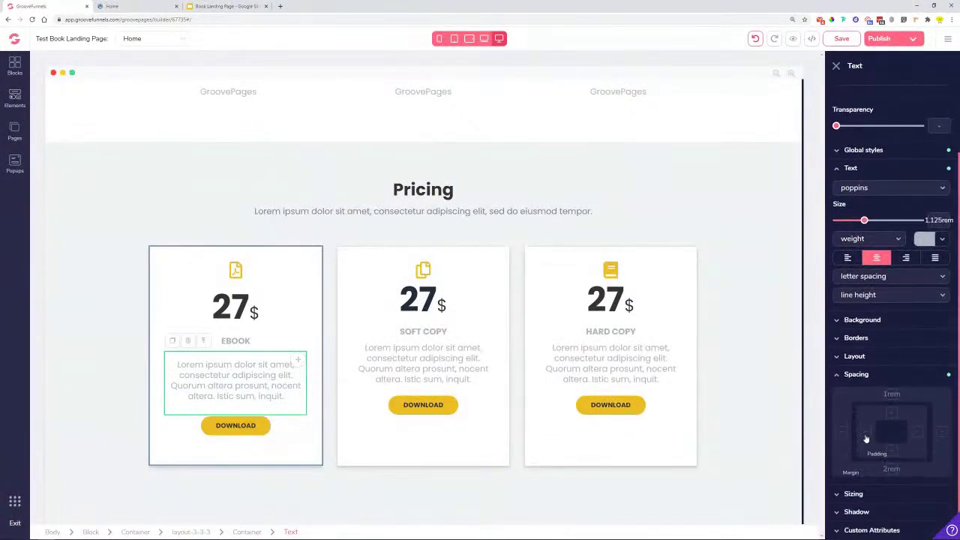
left_click(865, 431)
left_click(916, 431)
left_click_drag(838, 488, 864, 488)
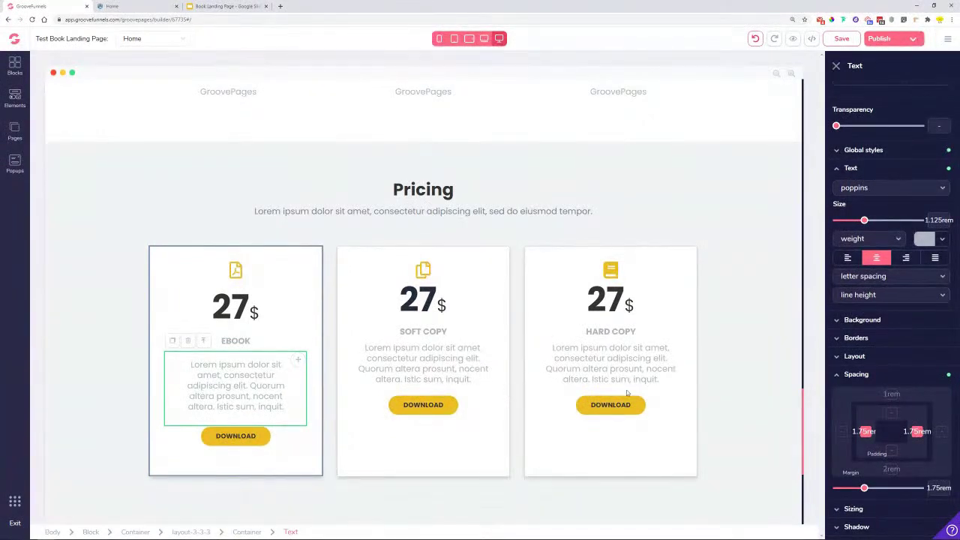
Set the left and right padding of the description paragraph in the SOFT COPY card to 2.5rem.
left_click(414, 360)
left_click(859, 458)
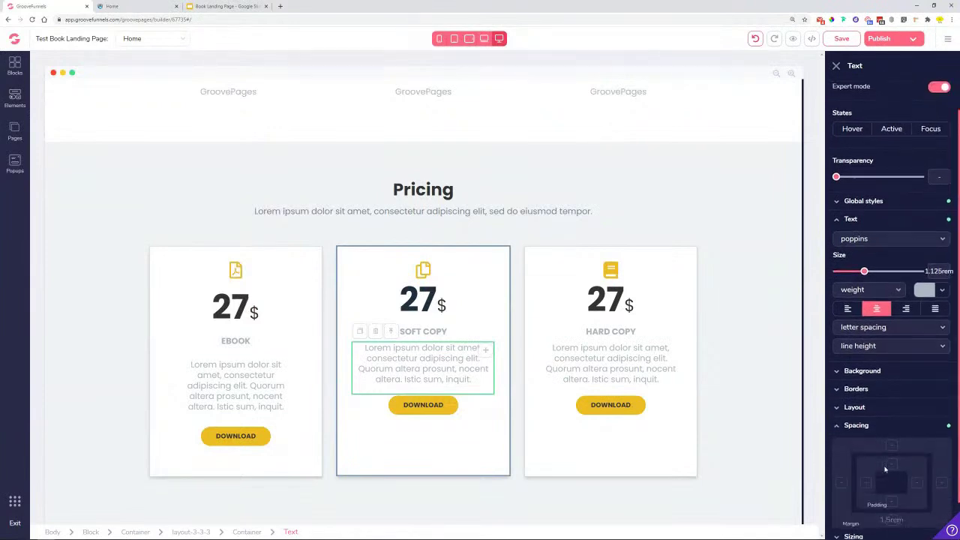
scroll(882, 474, "down", 1)
left_click_drag(834, 528, 881, 531)
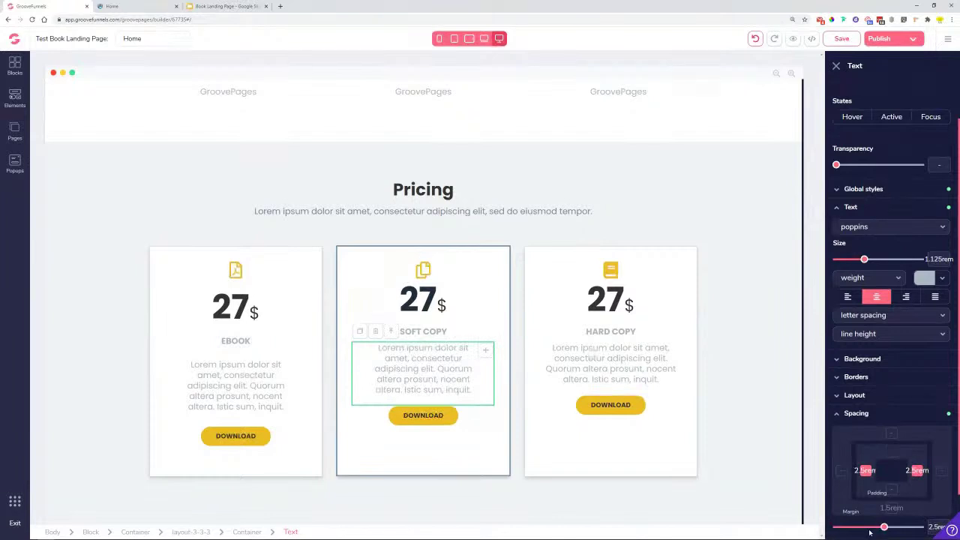
Give the description paragraph in the SOFT COPY card a top margin of 1rem and a bottom margin of 2rem.
scroll(863, 422, "down", 2)
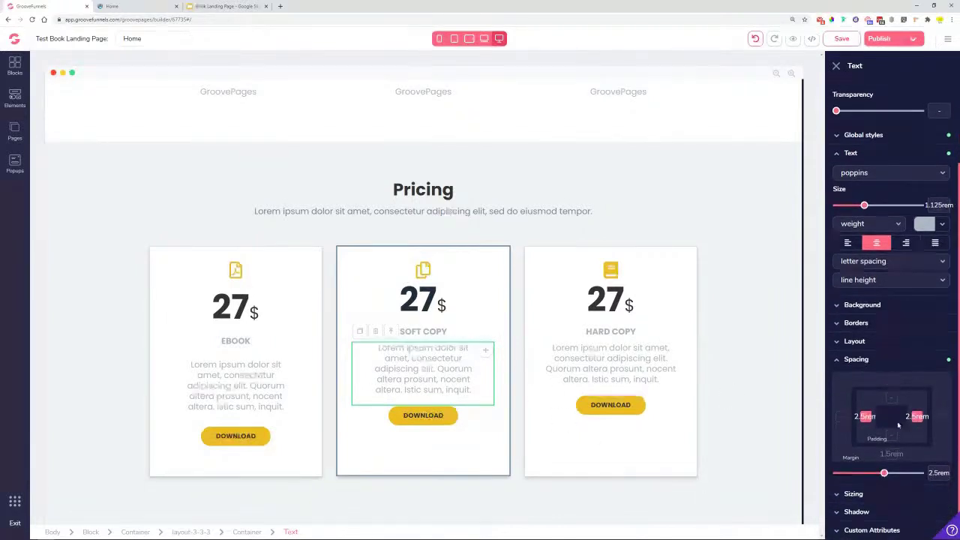
left_click(893, 397)
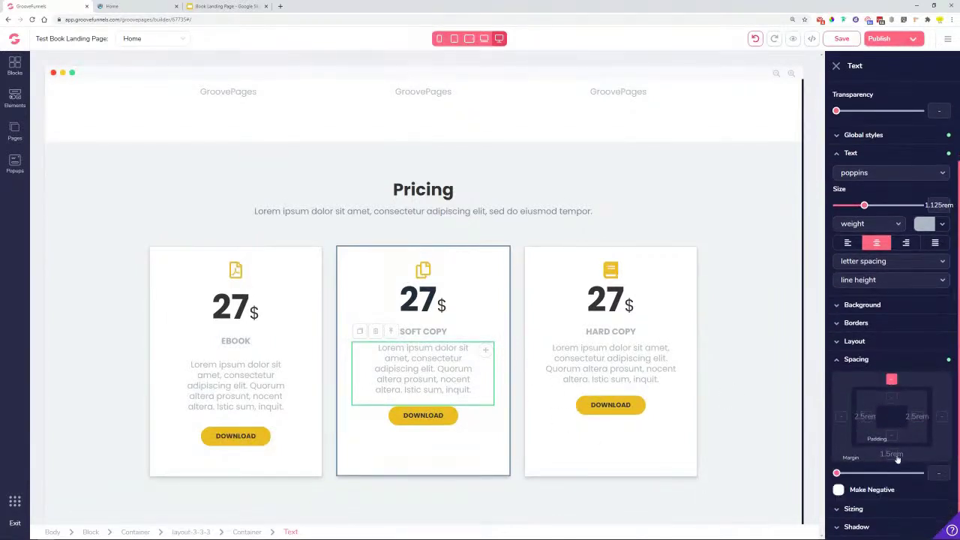
left_click_drag(837, 473, 857, 476)
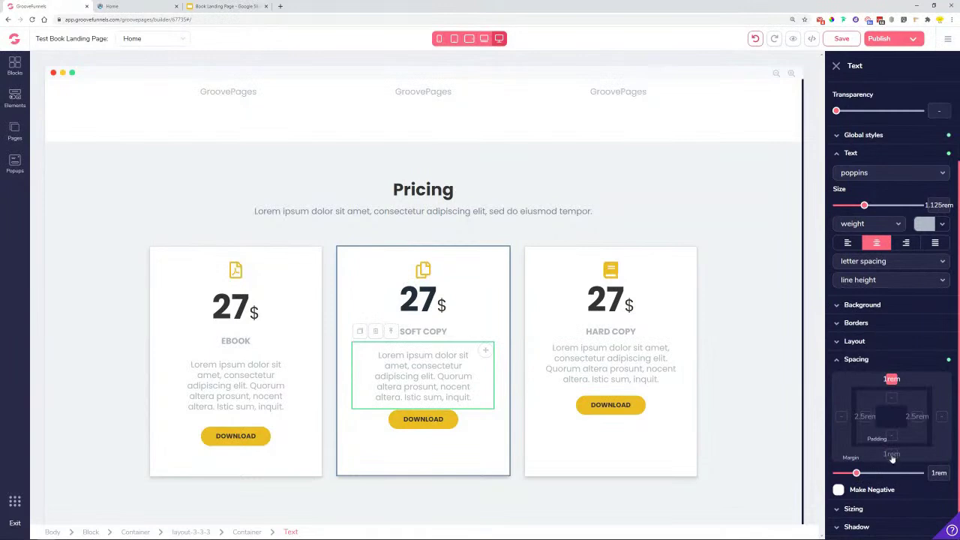
mouse_move(892, 473)
left_click_drag(857, 475, 872, 479)
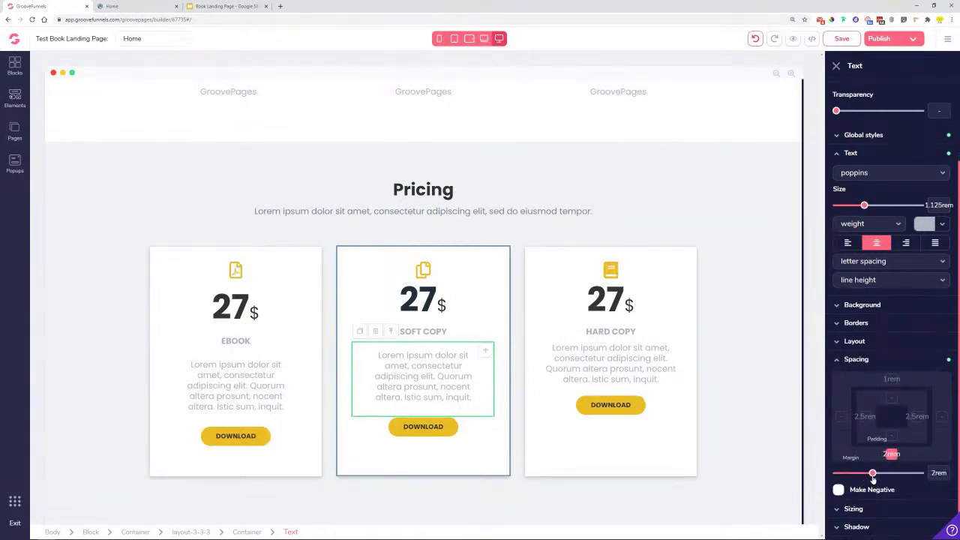
Set the top and bottom margins of the element wrapping the price in the SOFT COPY card to 1rem.
left_click(426, 300)
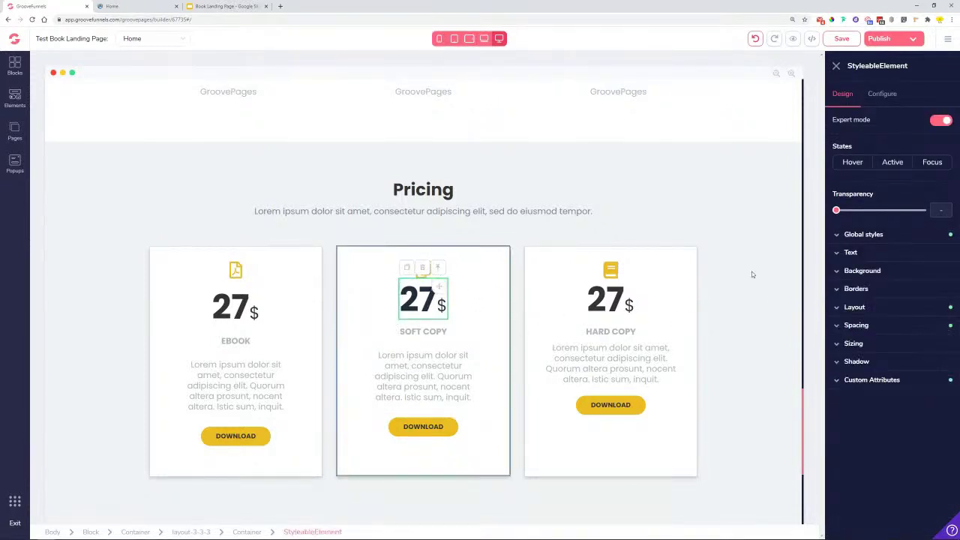
left_click(887, 325)
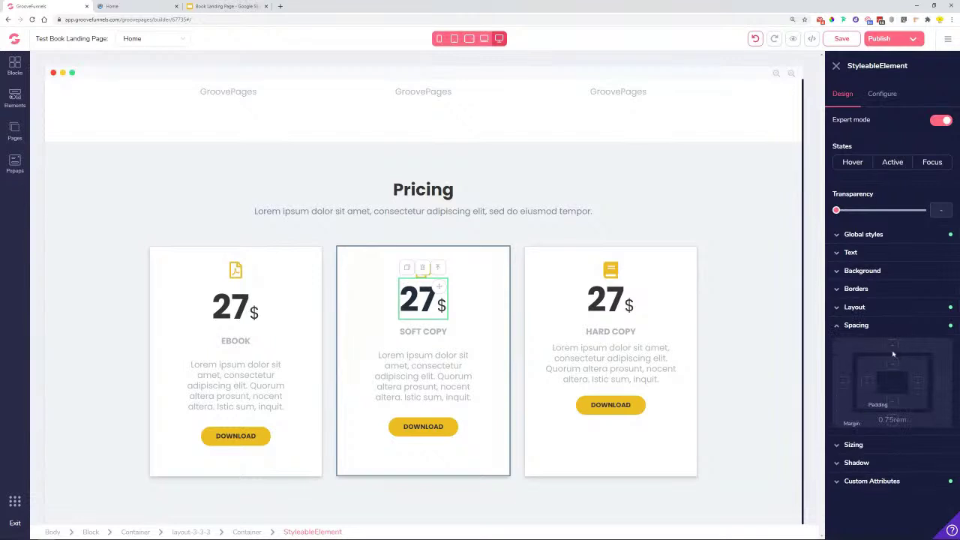
left_click(892, 352)
left_click_drag(836, 440, 856, 440)
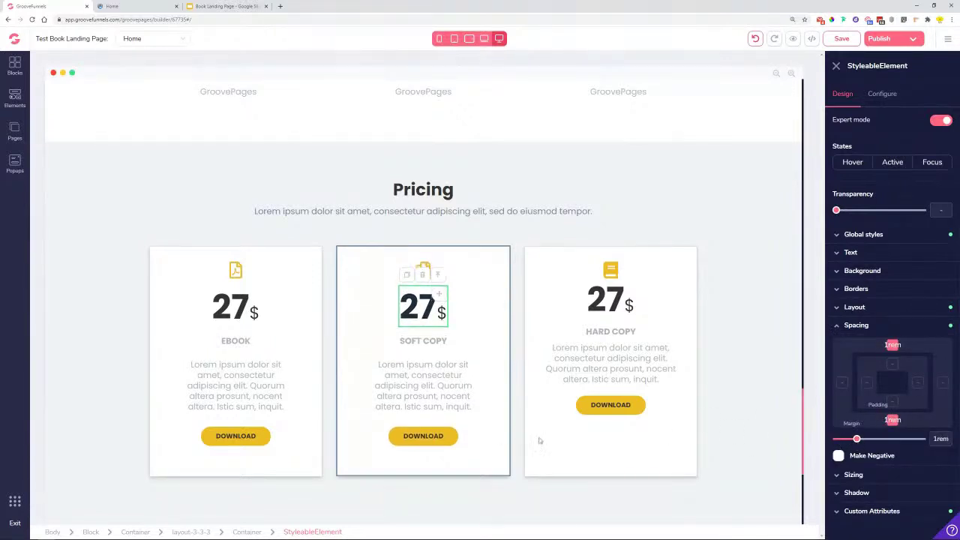
left_click(483, 344)
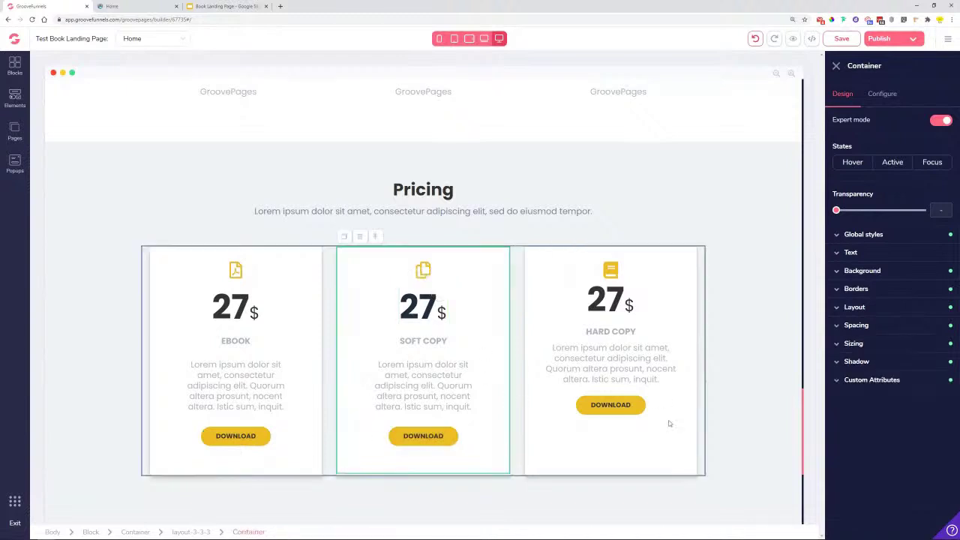
Set the top and bottom margins of the HARD COPY card's price wrapper to 1rem, matching the other two cards.
left_click(604, 292)
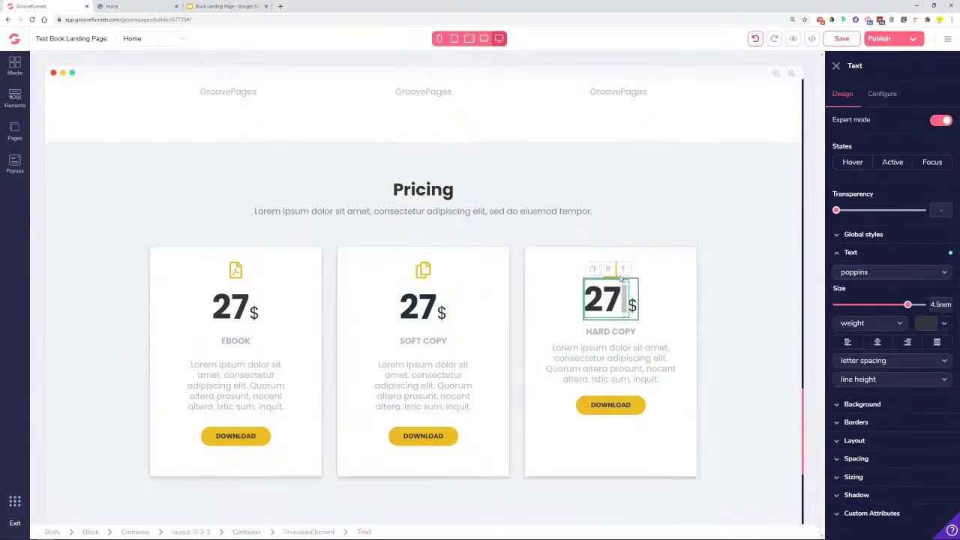
left_click(862, 326)
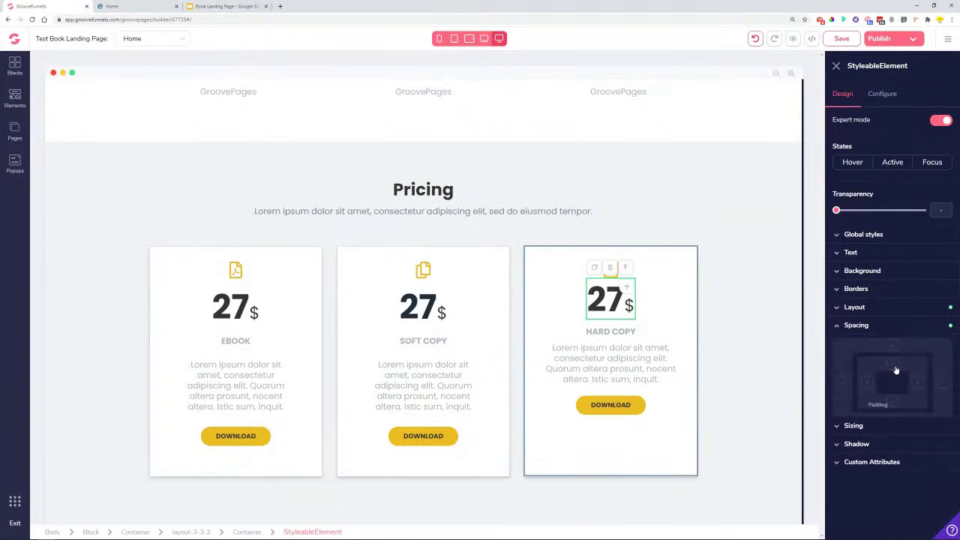
left_click_drag(835, 438, 861, 442)
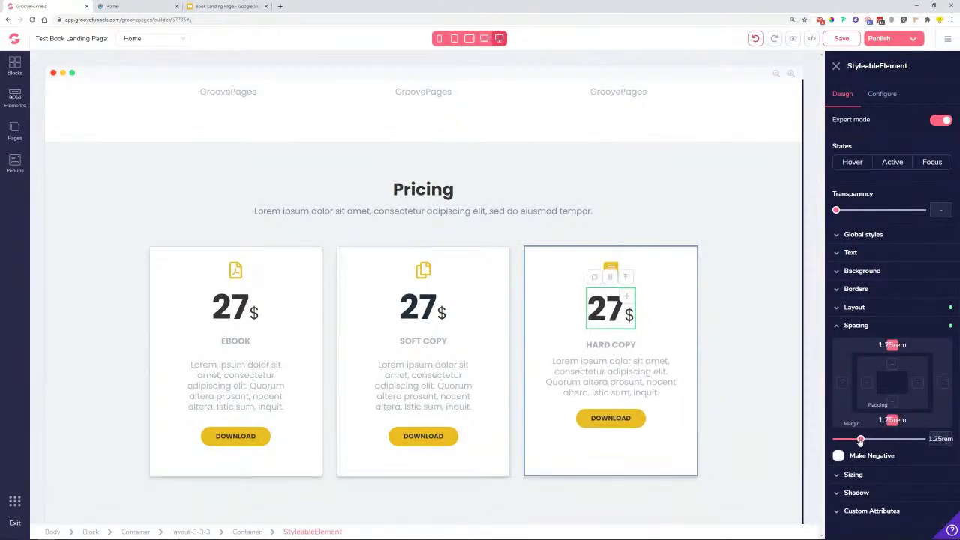
Give the description paragraph in the HARD COPY card a top margin of 1rem and a bottom margin of 2rem.
left_click(660, 386)
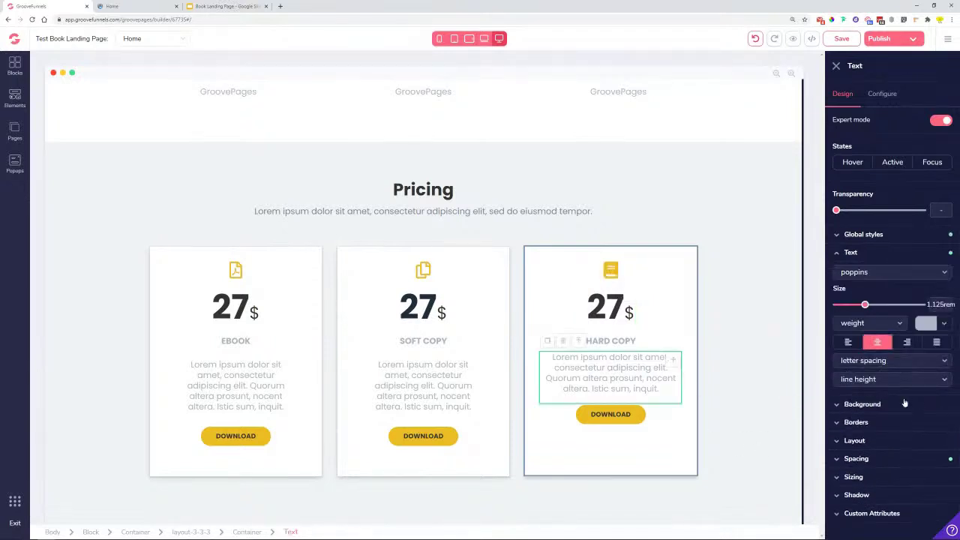
left_click(866, 460)
left_click(892, 450)
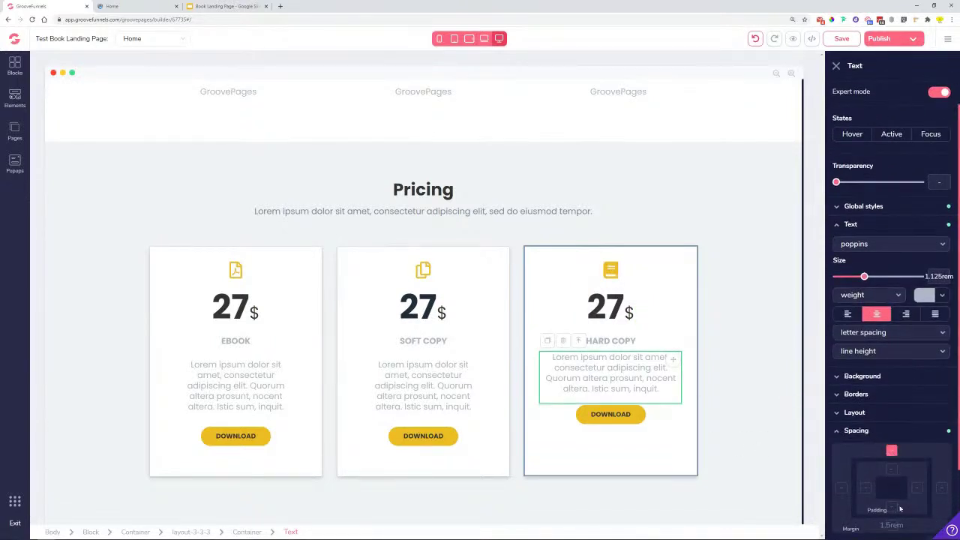
left_click(890, 525)
scroll(885, 513, "down", 1)
left_click_drag(836, 459, 855, 458)
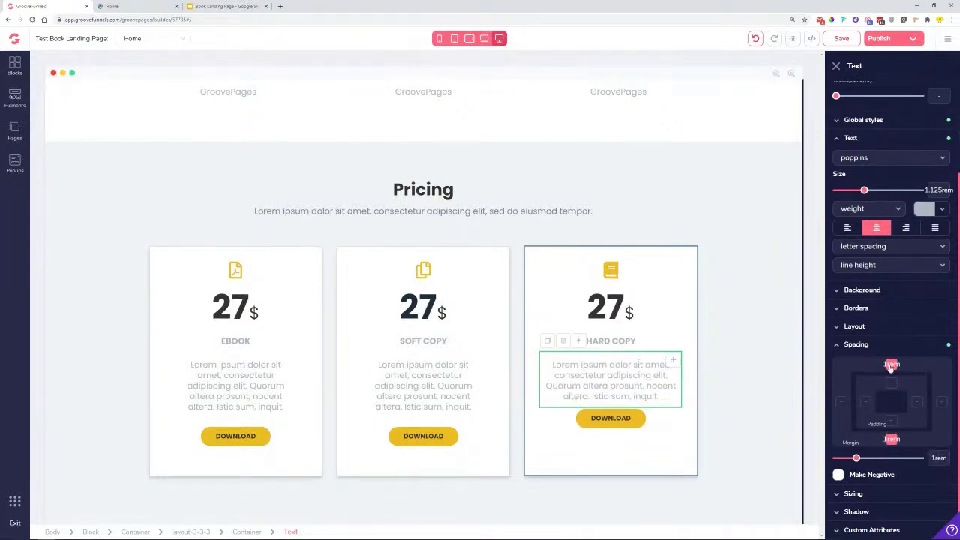
left_click_drag(857, 459, 871, 458)
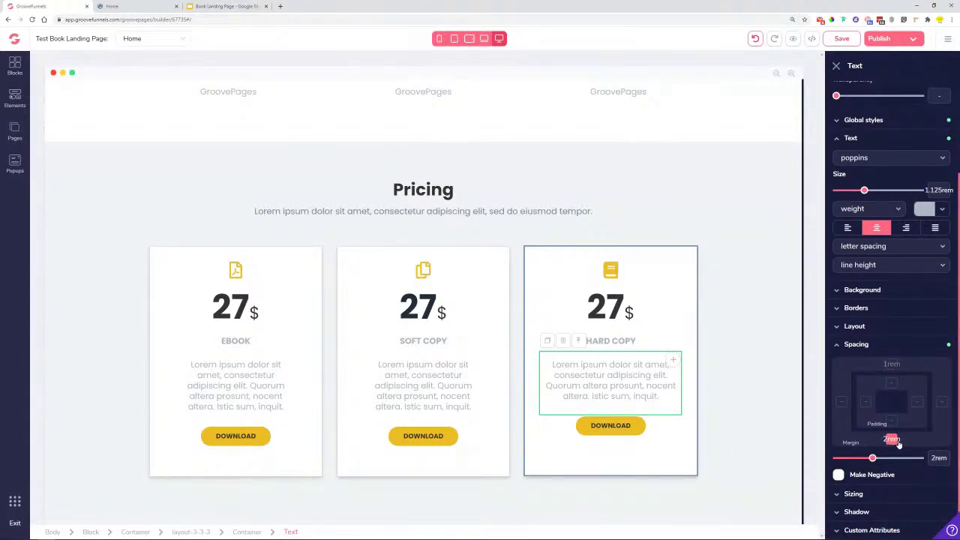
Set the left and right padding of the description paragraph in the HARD COPY card to 1.75rem.
scroll(897, 444, "up", 1)
left_click(918, 417)
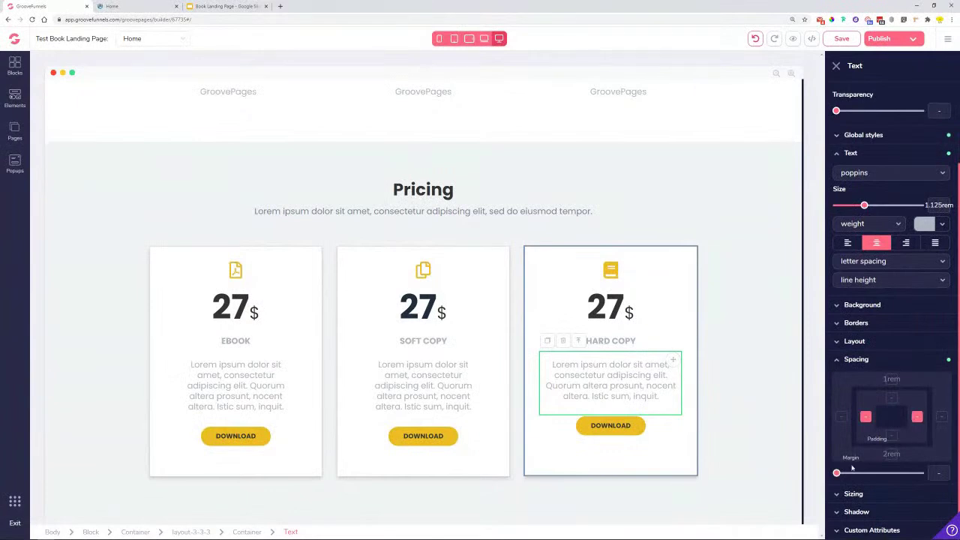
left_click_drag(837, 474, 856, 474)
left_click_drag(862, 482, 865, 484)
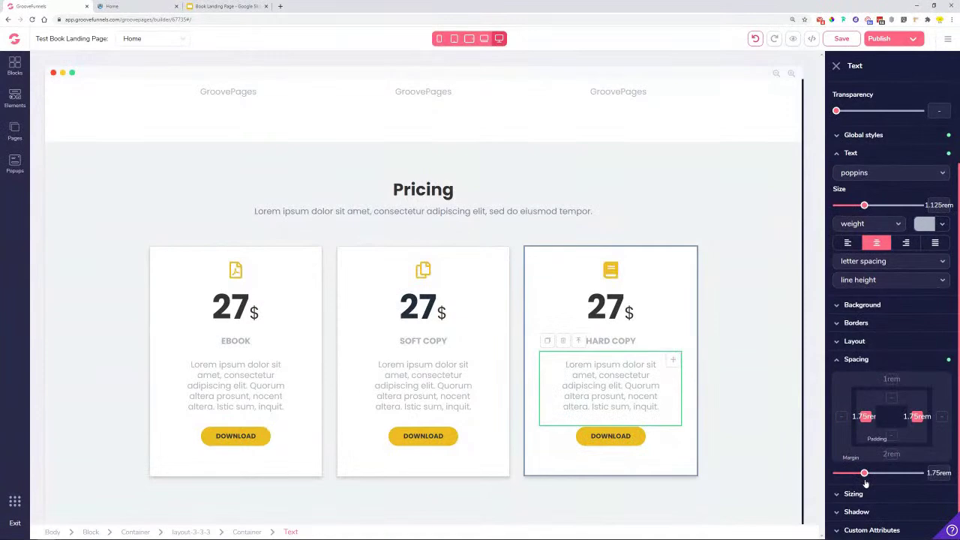
left_click(718, 440)
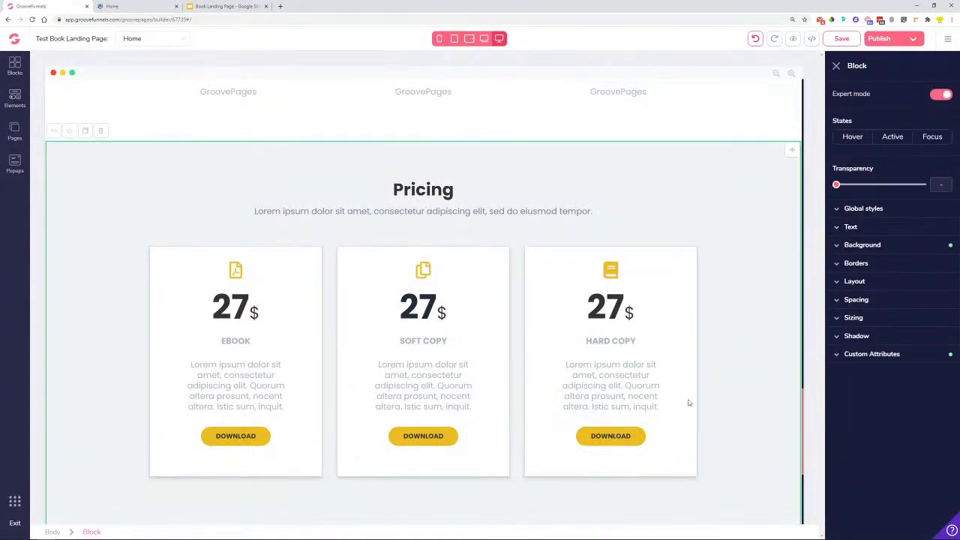
Give the paragraph under the "Headline Right Here To Attract Visitors" heading a top margin of 1.5rem and a bottom margin of 2rem.
scroll(647, 384, "down", 4)
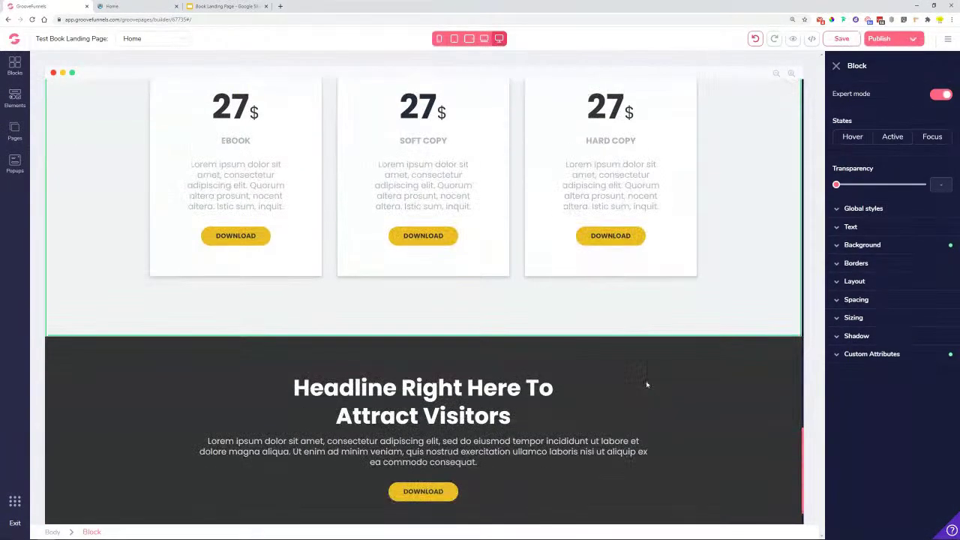
left_click(373, 403)
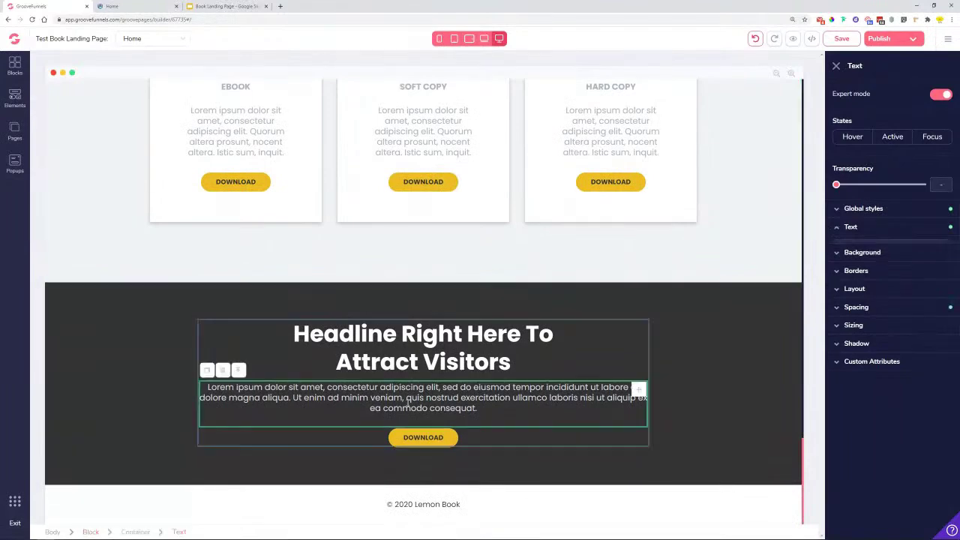
left_click(873, 439)
scroll(877, 435, "down", 1)
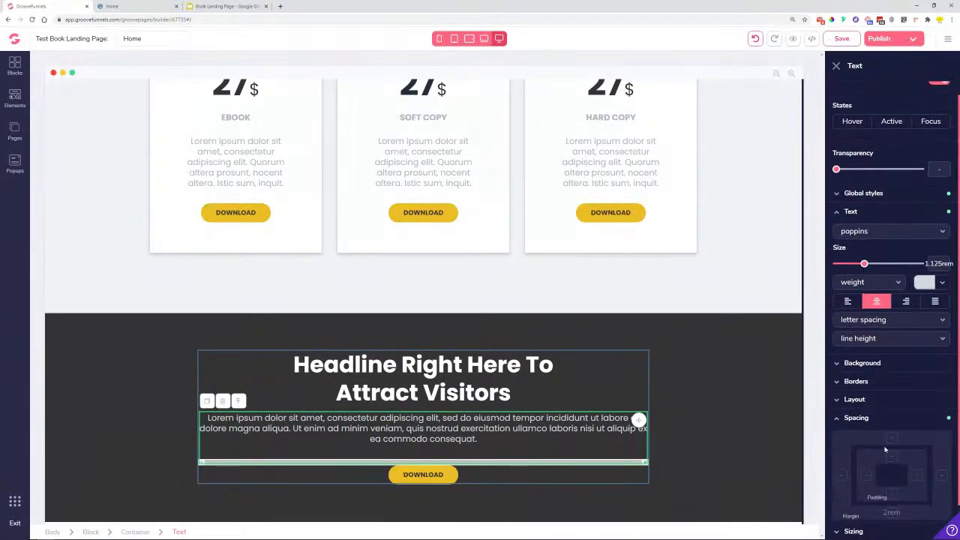
left_click_drag(836, 499, 865, 508)
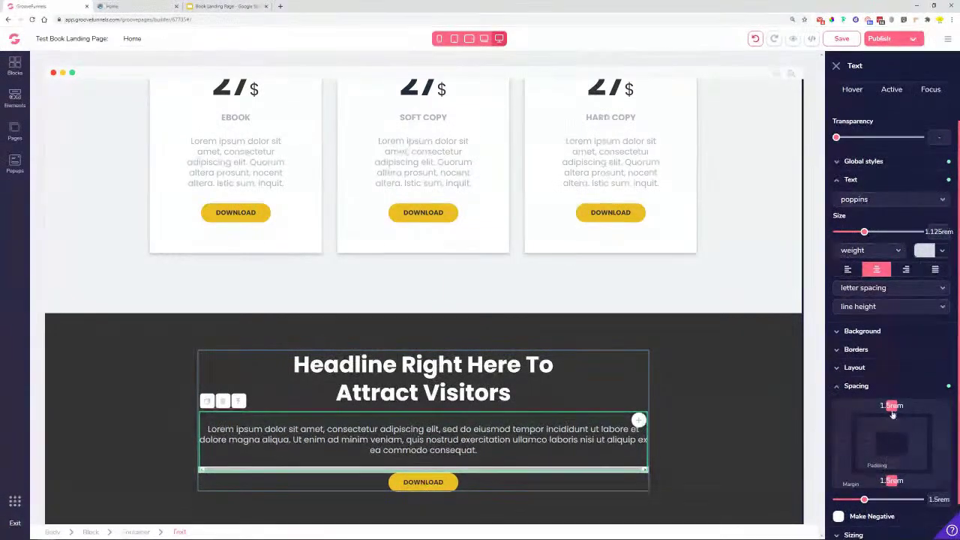
left_click_drag(864, 501, 872, 501)
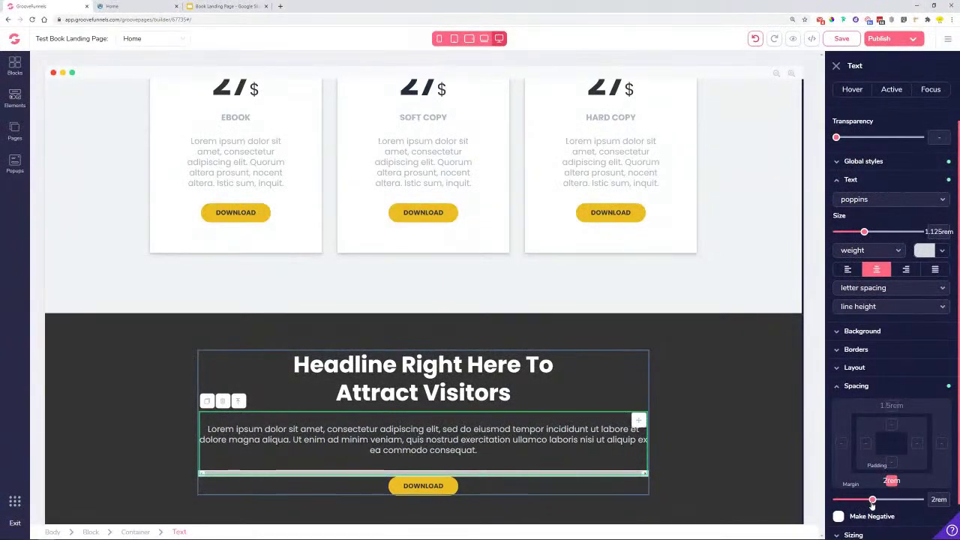
left_click(694, 416)
scroll(695, 418, "down", 1)
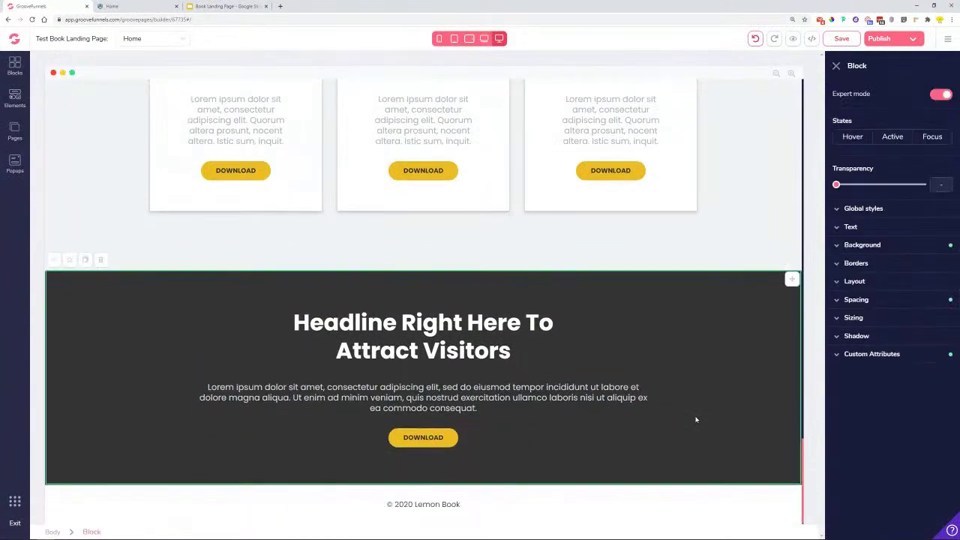
Review the whole edited page and compare its sections with the original page in the Home preview.
scroll(685, 419, "up", 15)
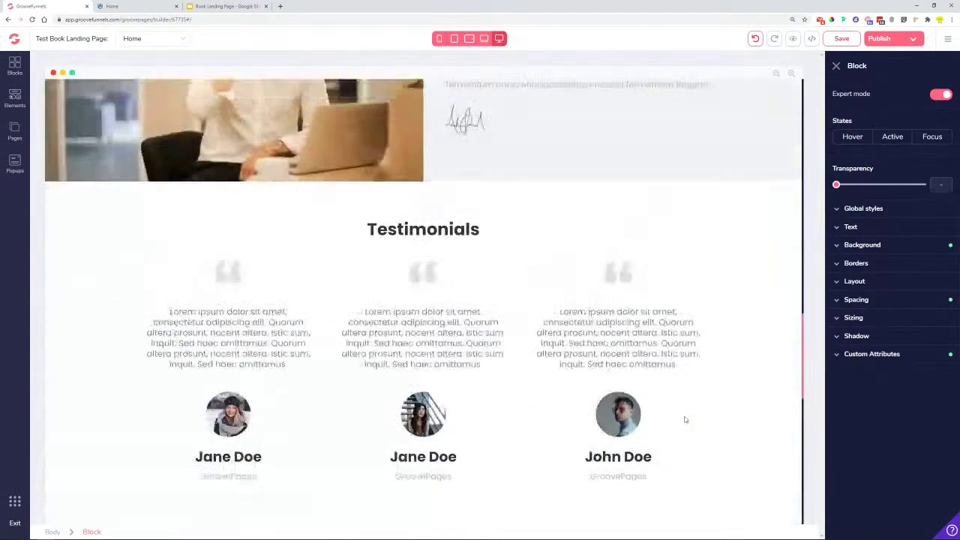
scroll(684, 419, "up", 10)
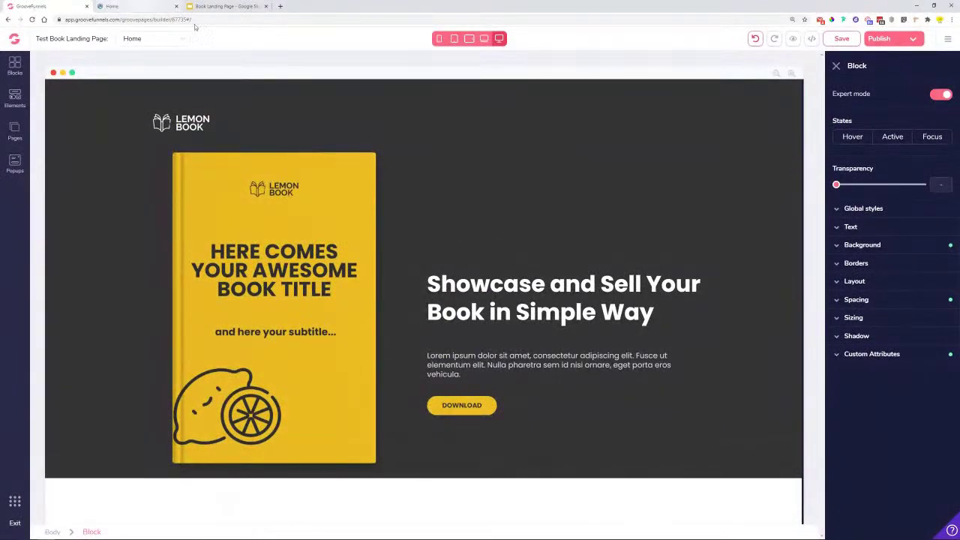
left_click(135, 6)
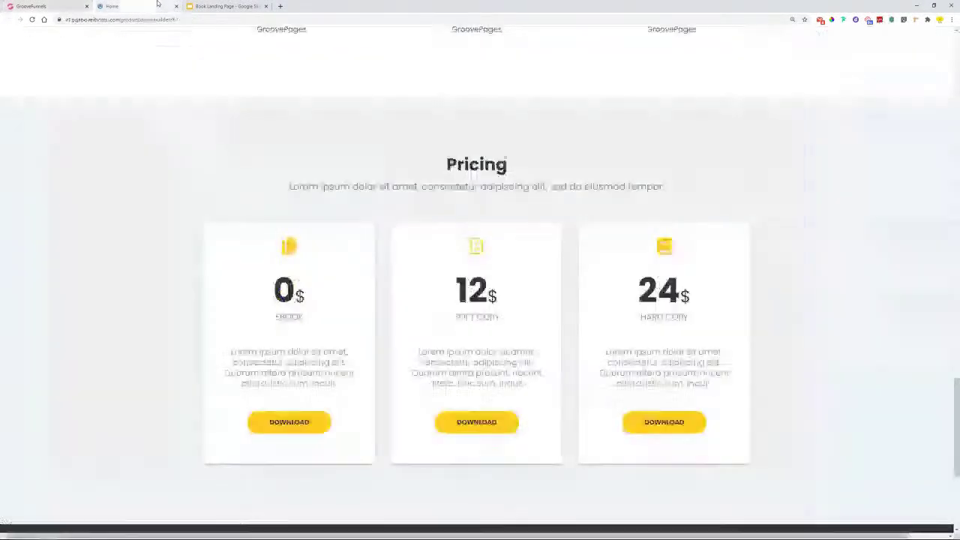
scroll(455, 311, "down", 3)
scroll(578, 379, "up", 15)
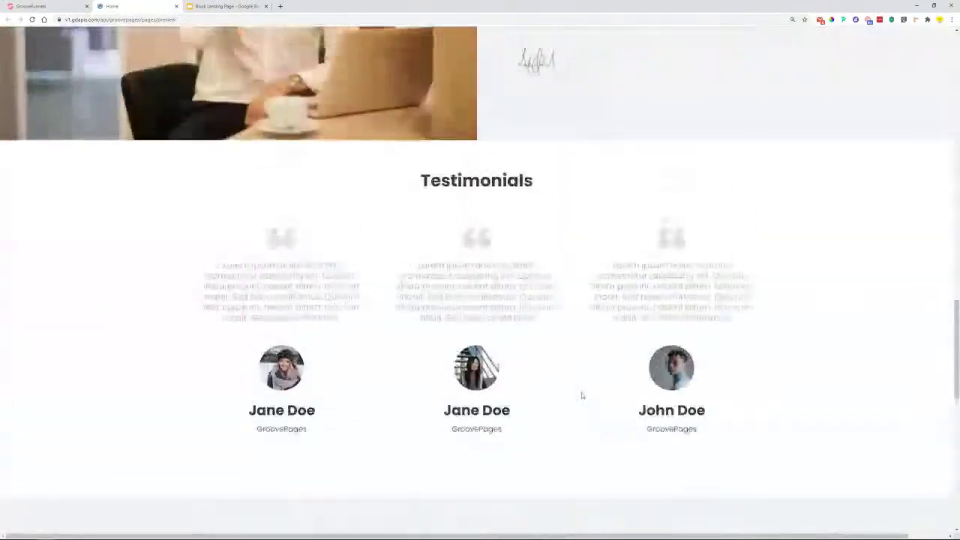
scroll(585, 402, "up", 8)
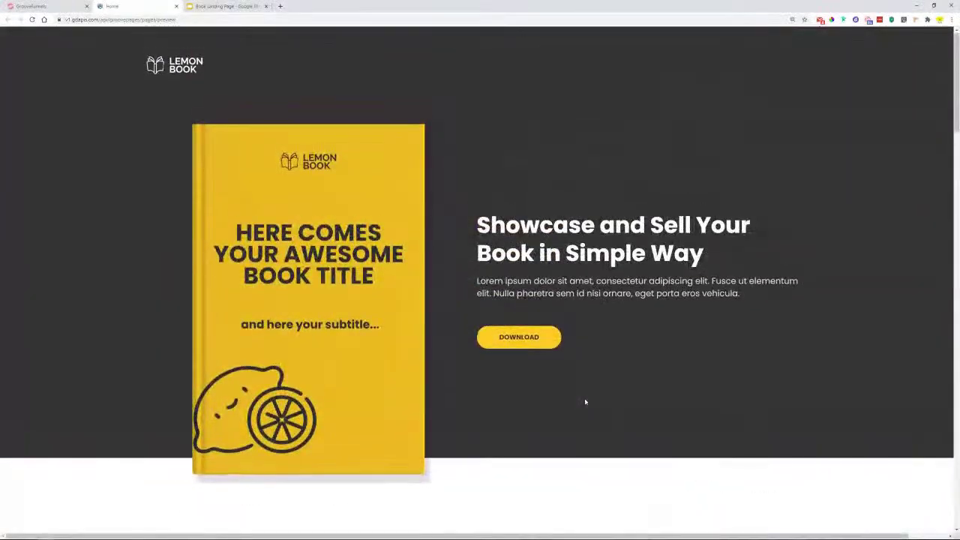
scroll(584, 403, "down", 13)
scroll(585, 405, "down", 10)
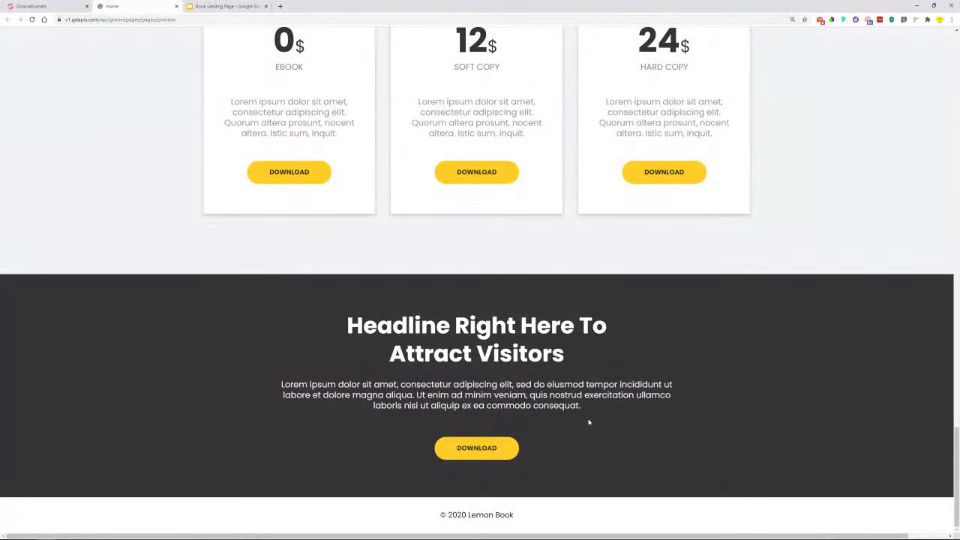
scroll(561, 360, "up", 12)
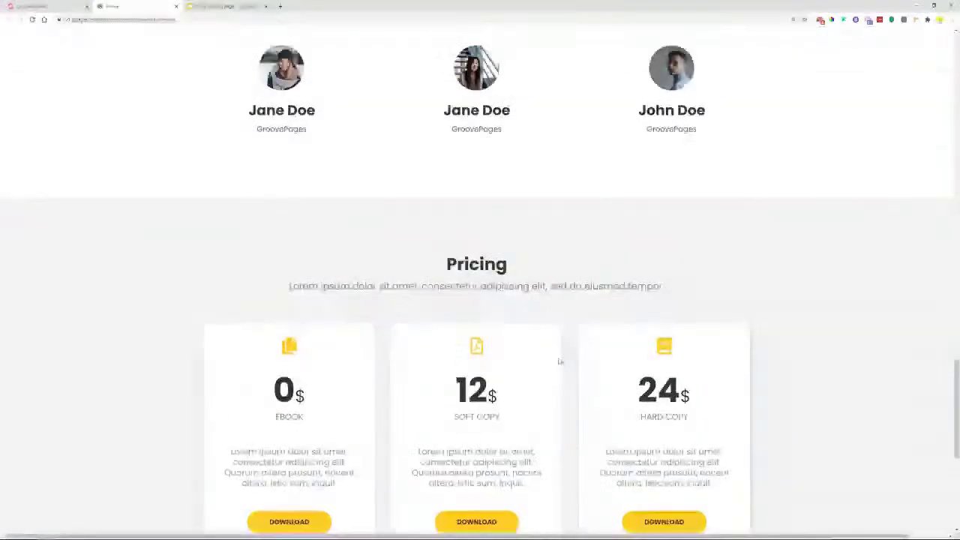
Check how the landing page preview adapts in a narrower browser window, and review it again at full width.
scroll(561, 361, "up", 5)
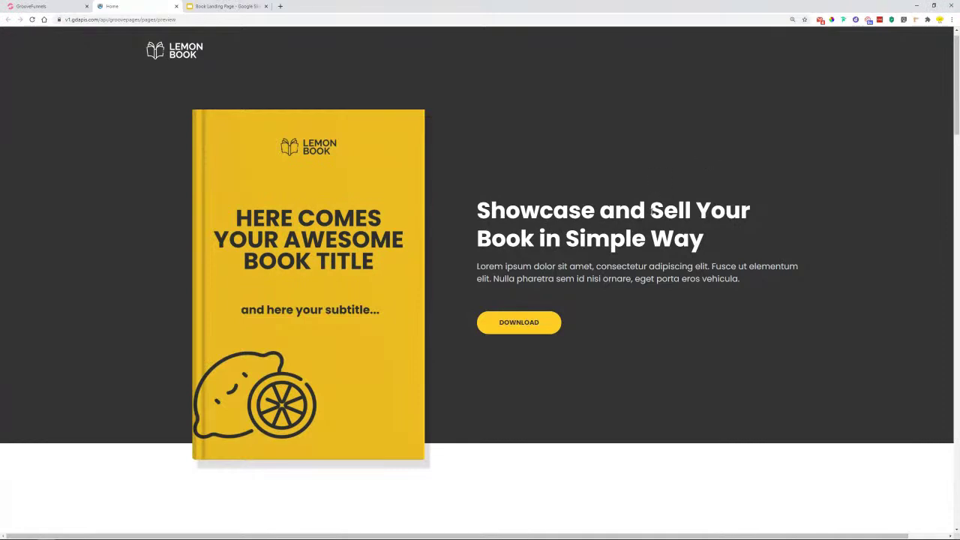
left_click(934, 5)
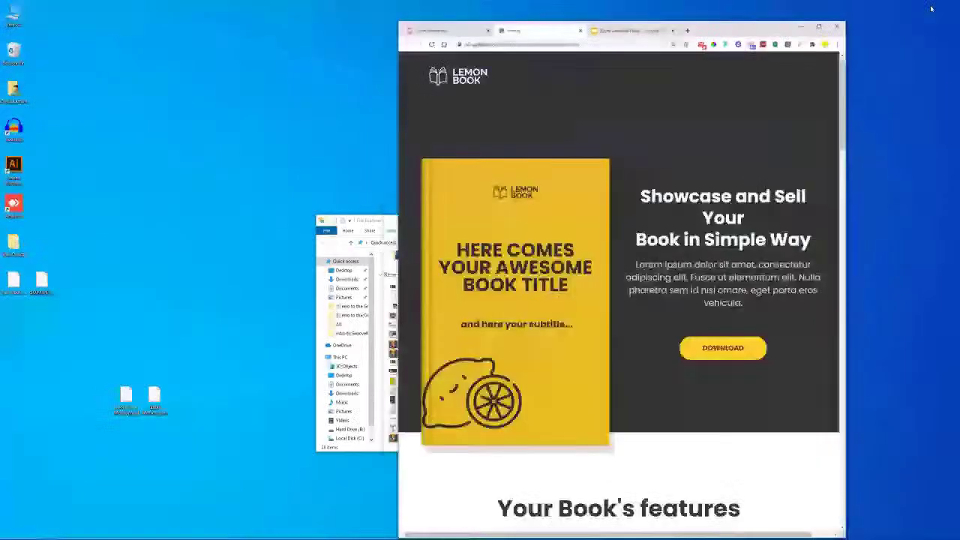
left_click_drag(853, 171, 829, 208)
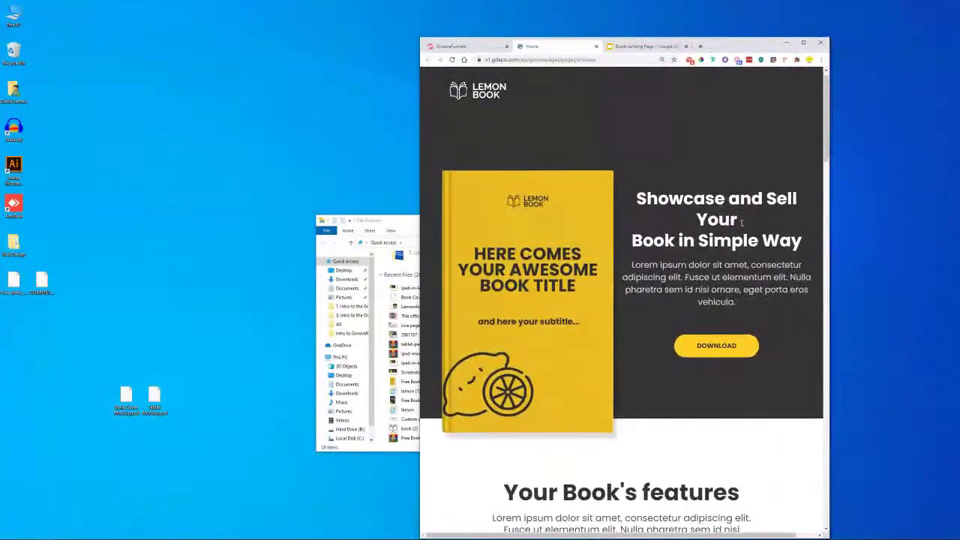
scroll(749, 225, "down", 5)
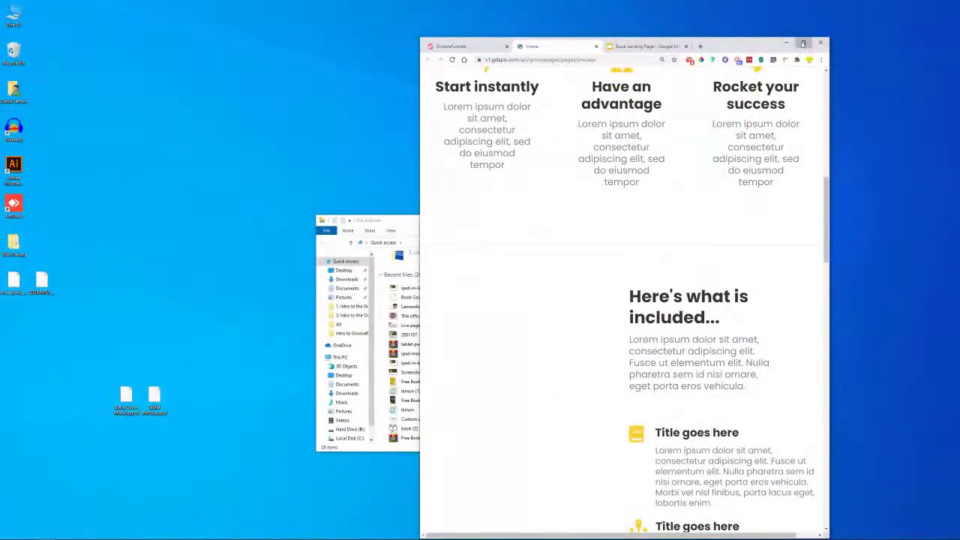
left_click(802, 43)
scroll(709, 265, "up", 10)
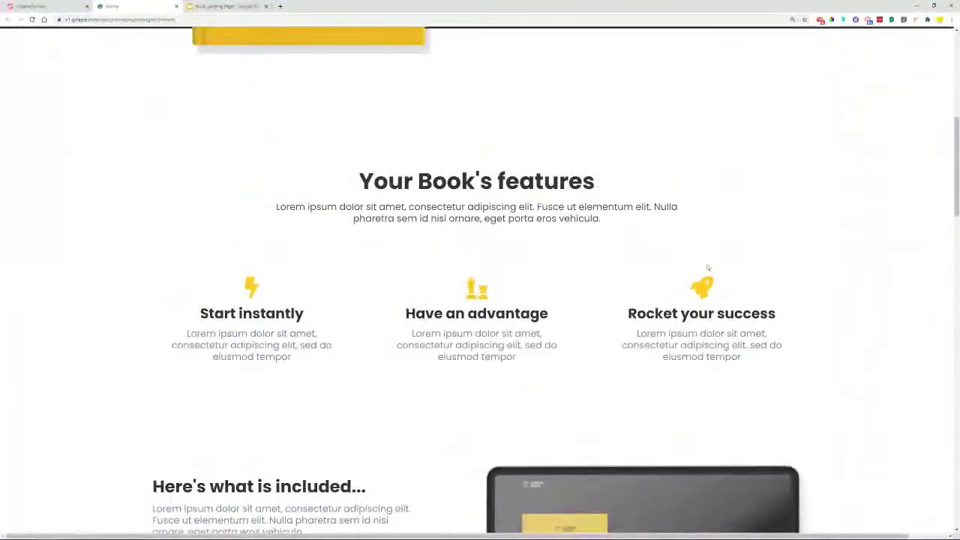
scroll(720, 274, "up", 1)
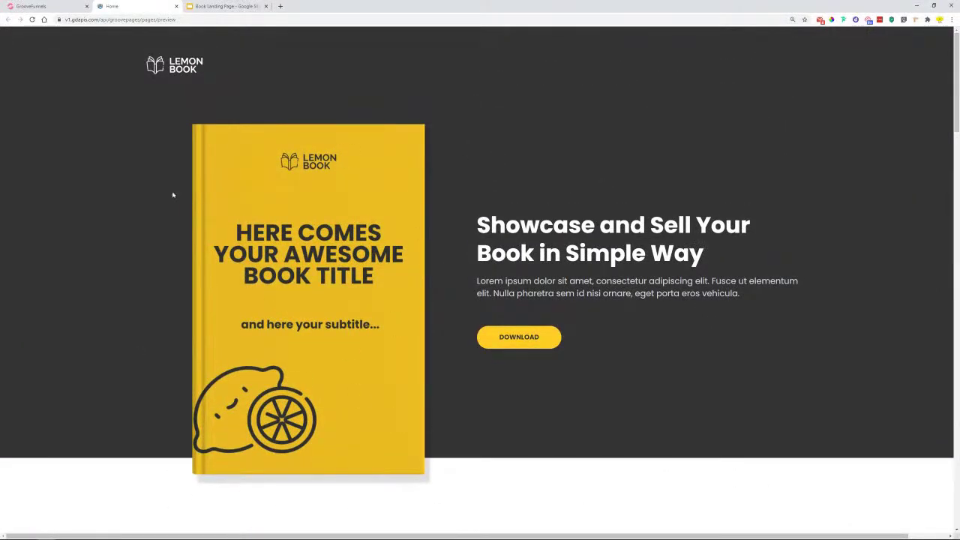
scroll(304, 196, "down", 10)
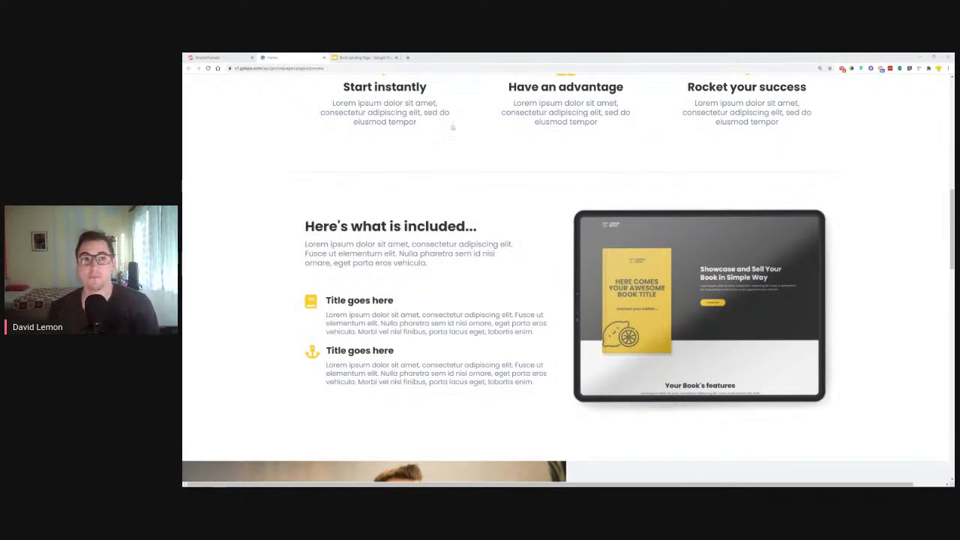
Switch to the Book Landing Page presentation in Google Slides and open the "Bonus (if time)" slide.
left_click(363, 57)
key("Down")
scroll(264, 363, "down", 1)
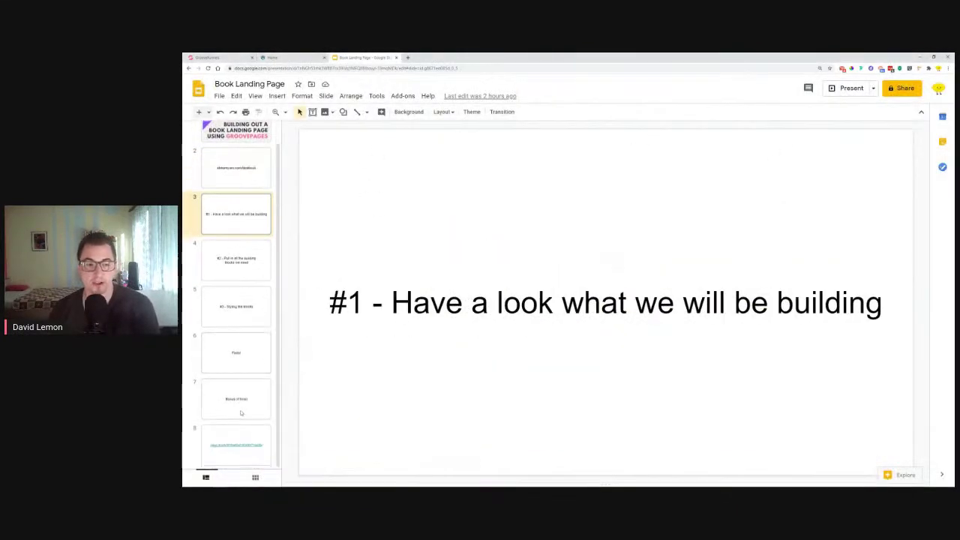
left_click(241, 413)
left_click(512, 305)
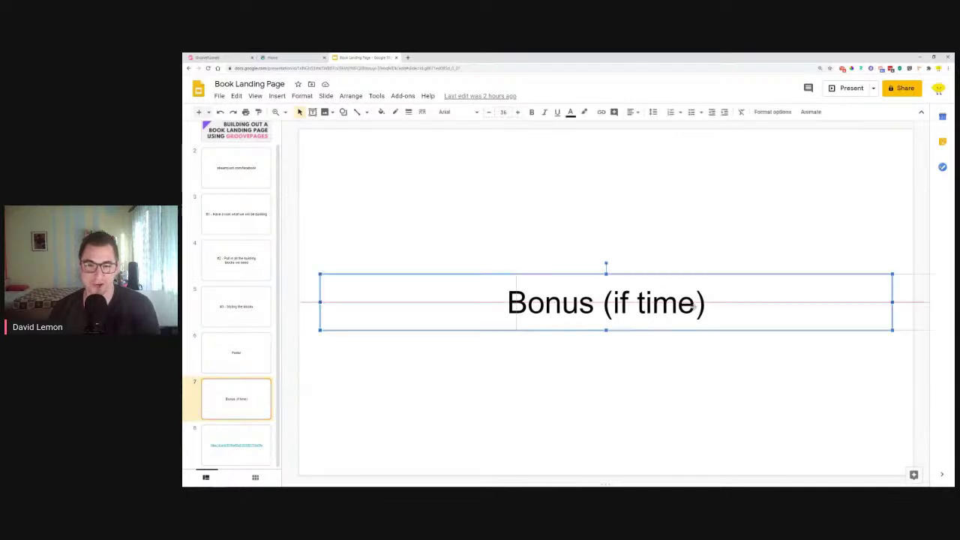
left_click_drag(513, 304, 709, 304)
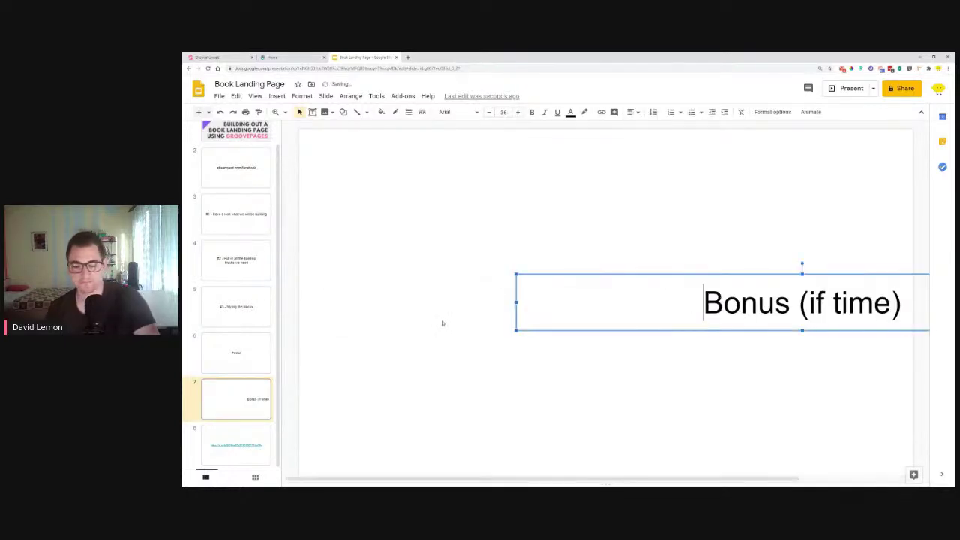
key("ctrl+z")
Copy the URL of the d.pr link on the presentation's last slide.
left_click(237, 448)
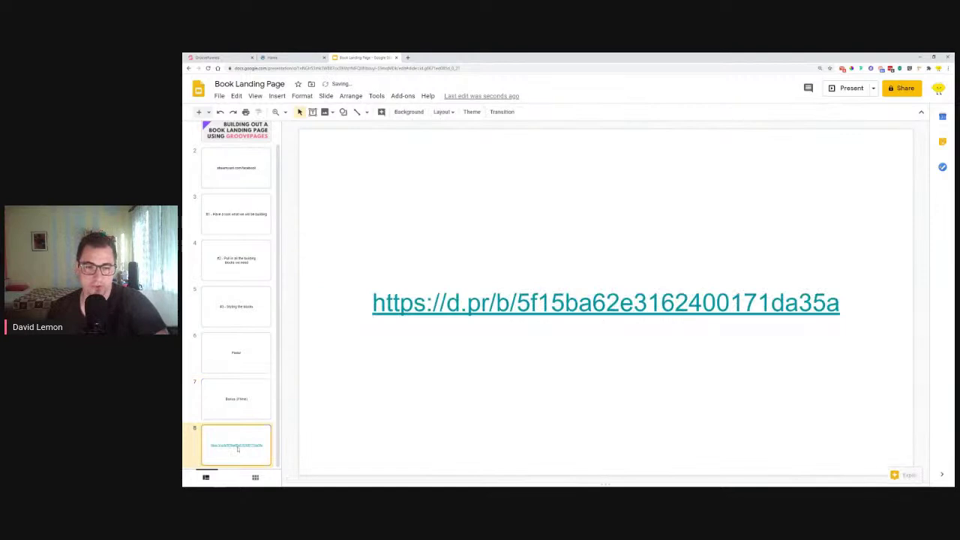
right_click(472, 308)
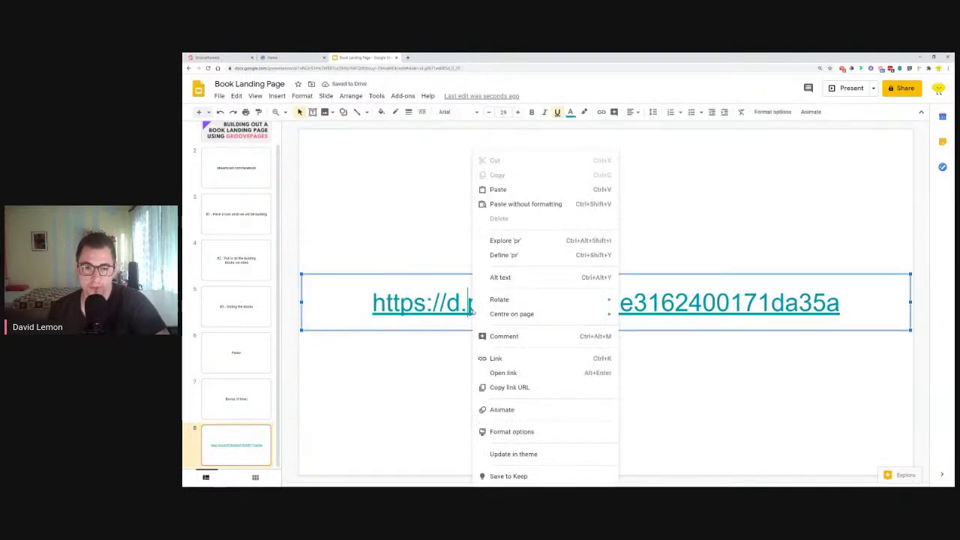
left_click(497, 388)
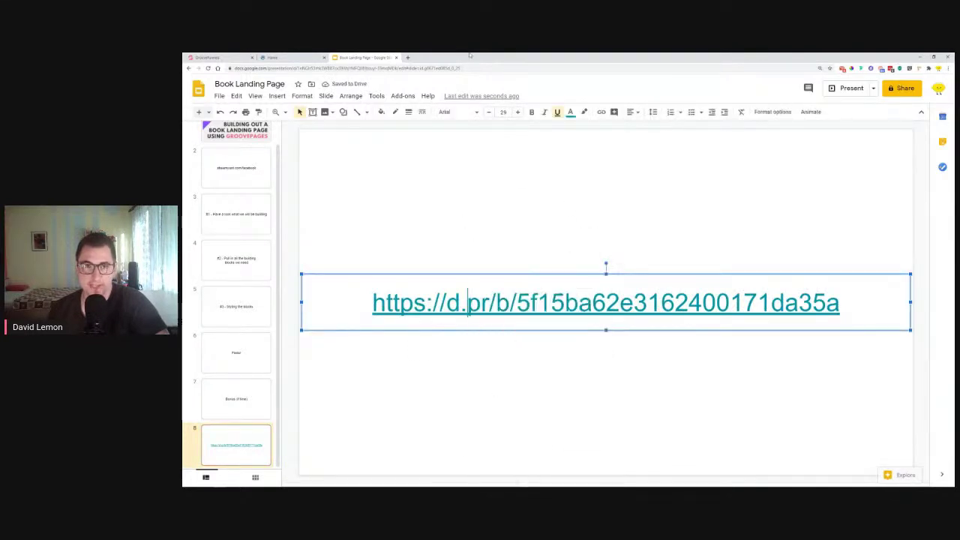
Open the GrooveDigital Official Facebook group in a new browser tab and find the live "Building Out a Book Landing Page Using GroovePages" post.
left_click(409, 58)
left_click(538, 197)
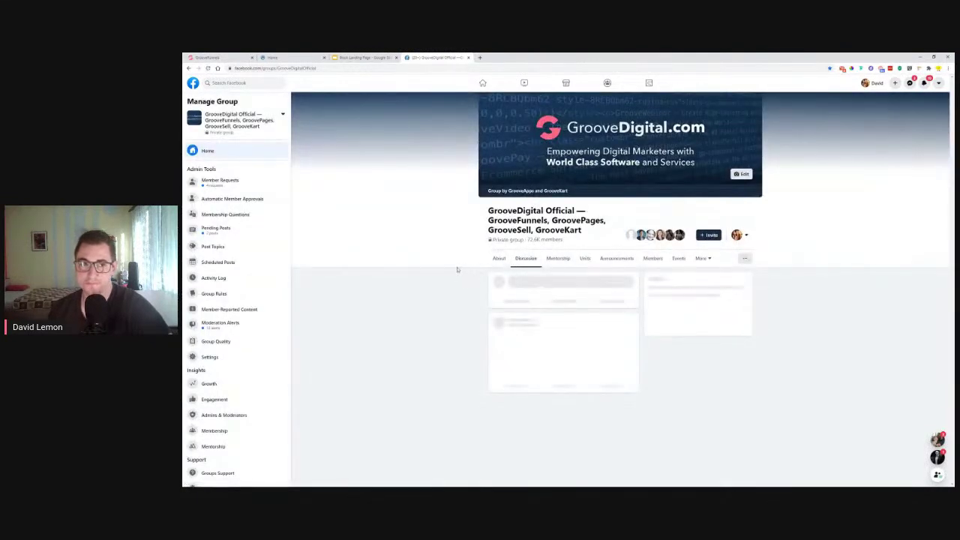
scroll(457, 269, "down", 10)
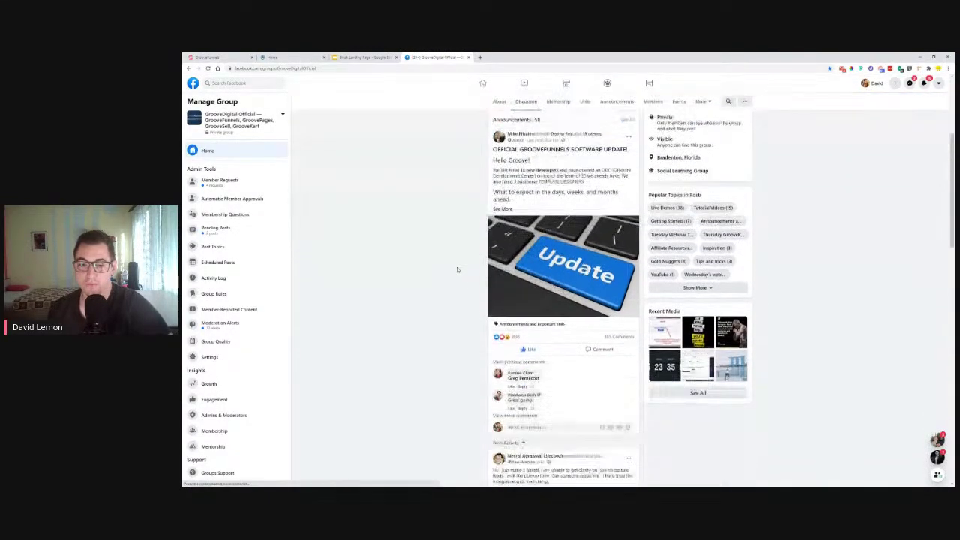
scroll(457, 269, "down", 8)
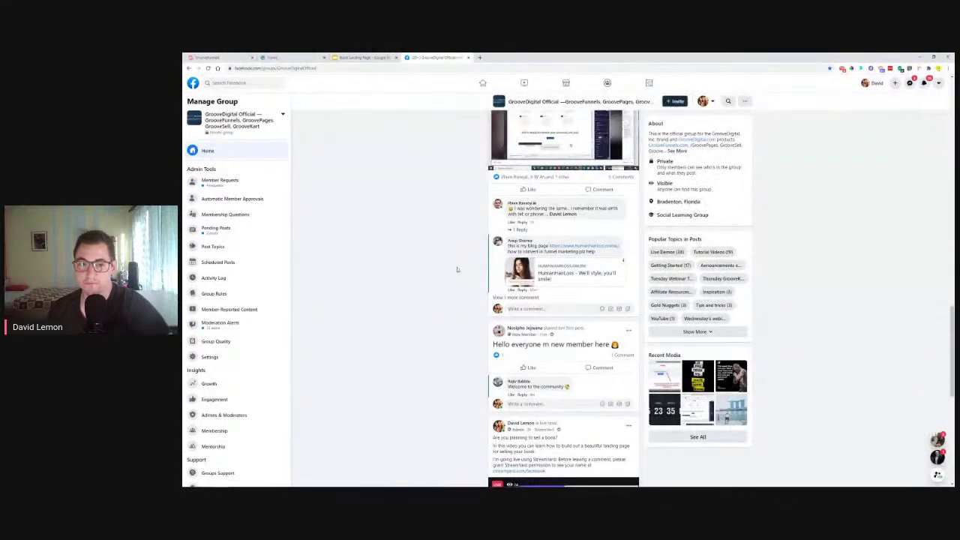
scroll(456, 269, "down", 5)
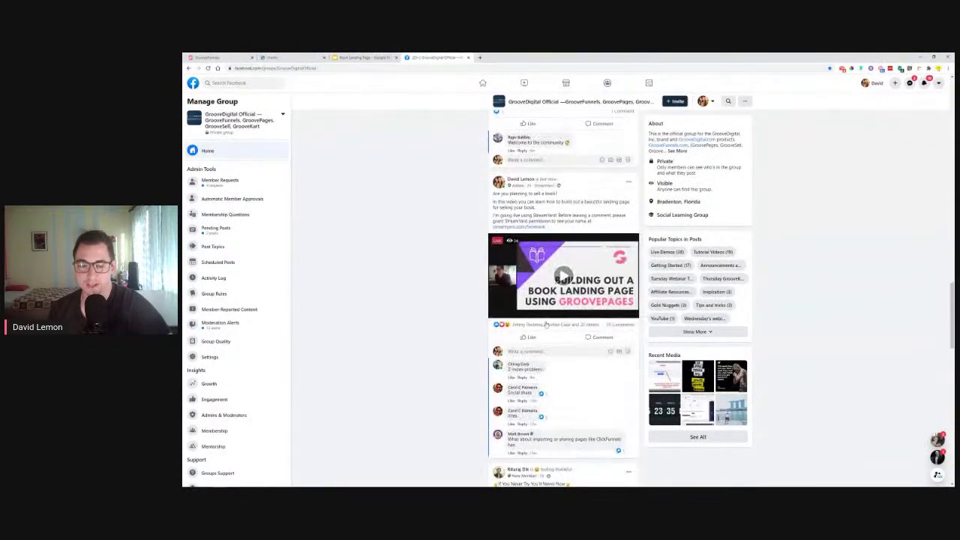
scroll(545, 322, "down", 2)
Post the copied d.pr link as a comment on the live video post.
left_click(544, 233)
key("ctrl+v")
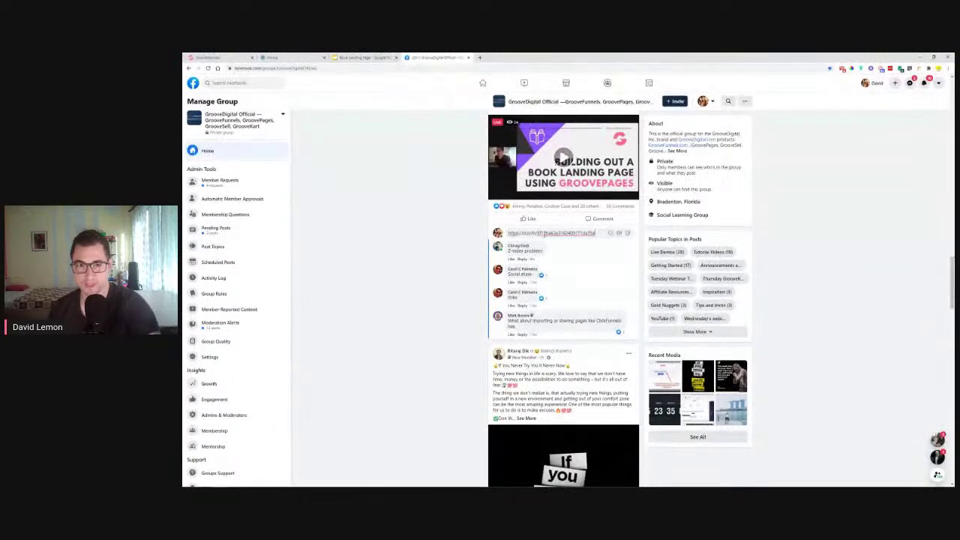
key("Return")
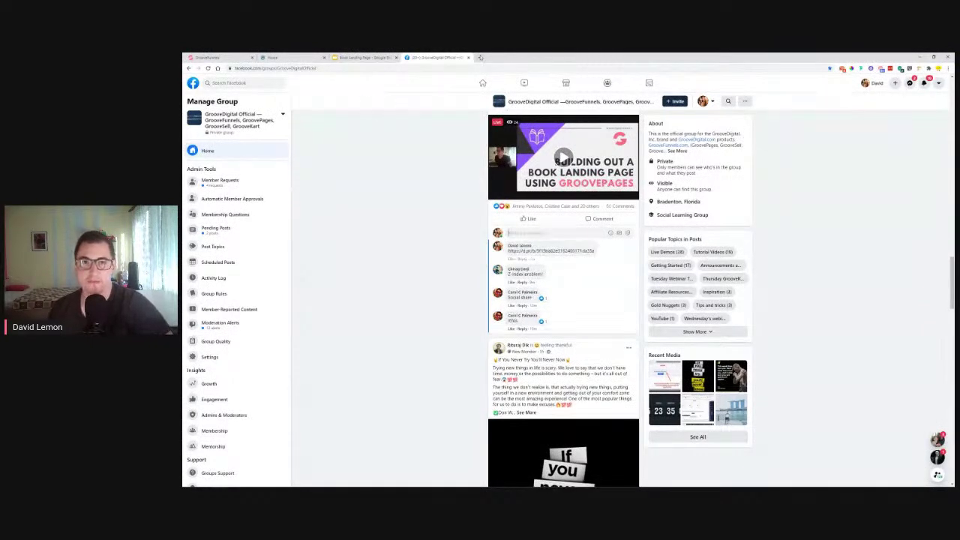
Load the copied d.pr link in a new browser tab to open the Lemon Book Mockups board.
left_click(479, 57)
right_click(487, 69)
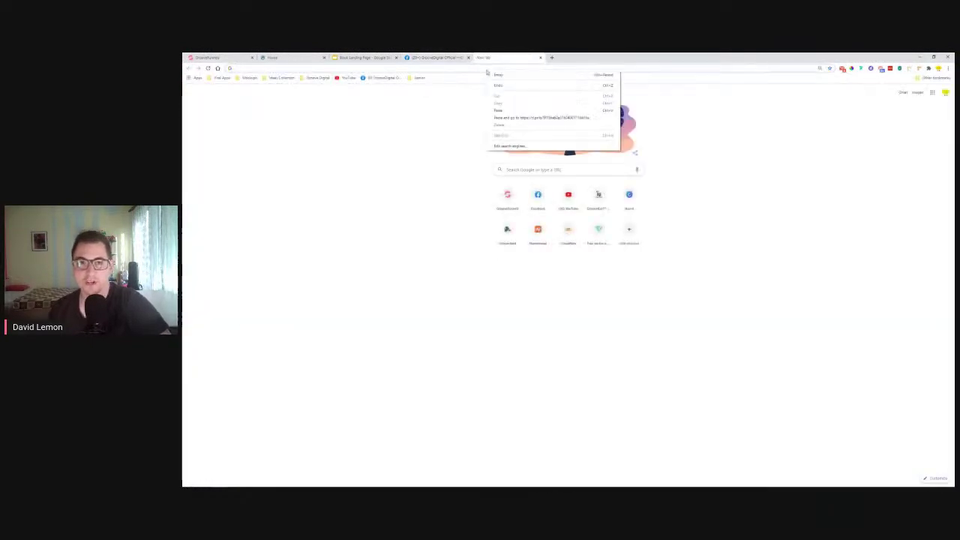
left_click(514, 118)
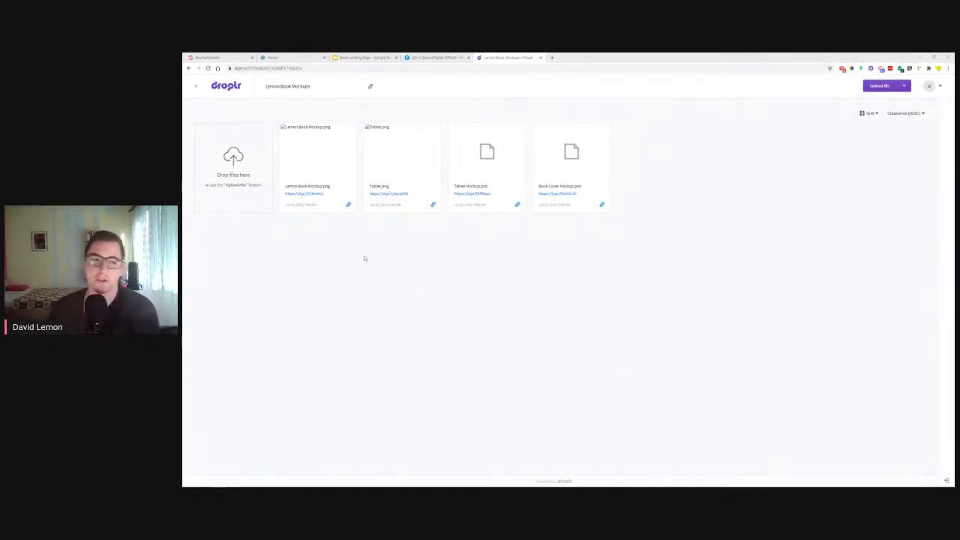
Look through the board's files Lemon Book Mockup.png, Tablet.png, Tablet Mockup.psd and Book Cover Mockup.psd.
left_click(313, 157)
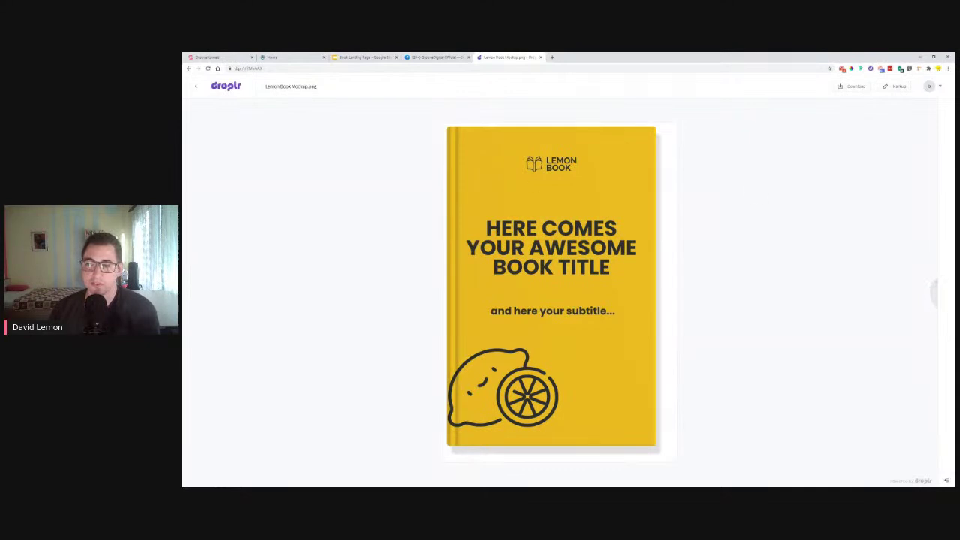
left_click(928, 294)
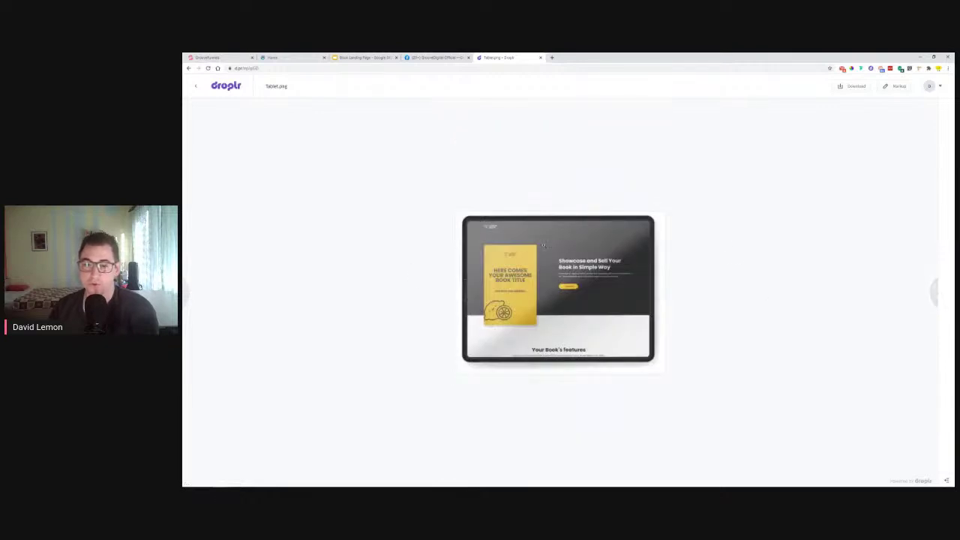
left_click(929, 292)
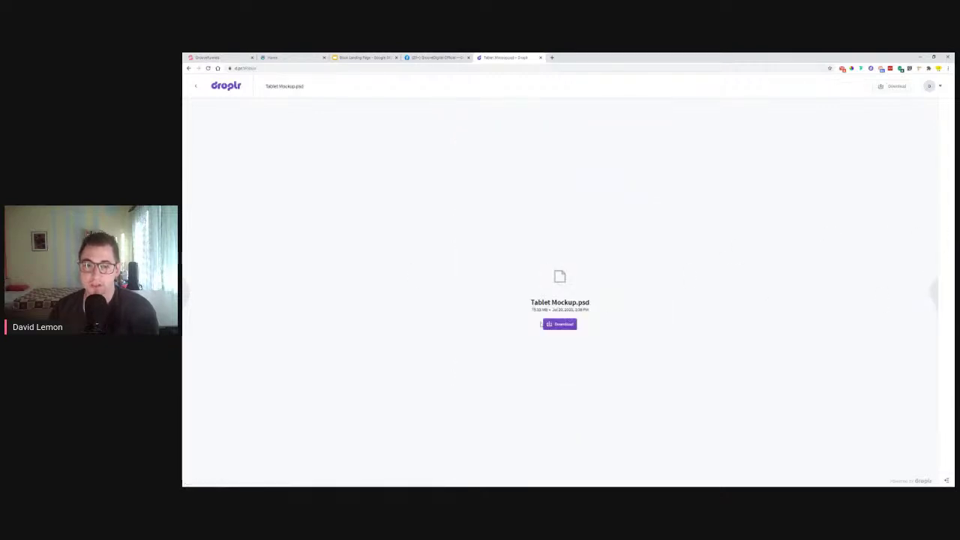
left_click(929, 291)
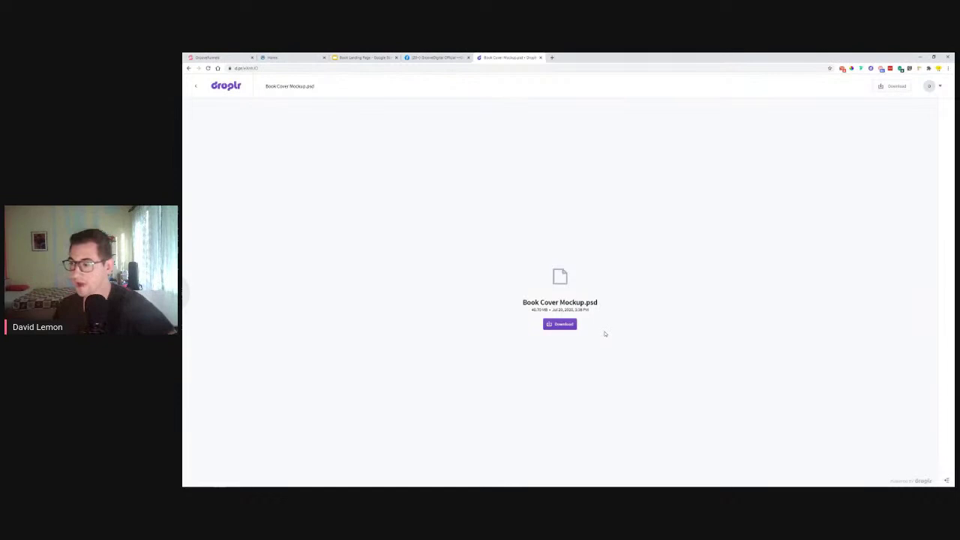
Open the Photopea online photo editor at photopea.com in a new browser tab.
left_click(551, 58)
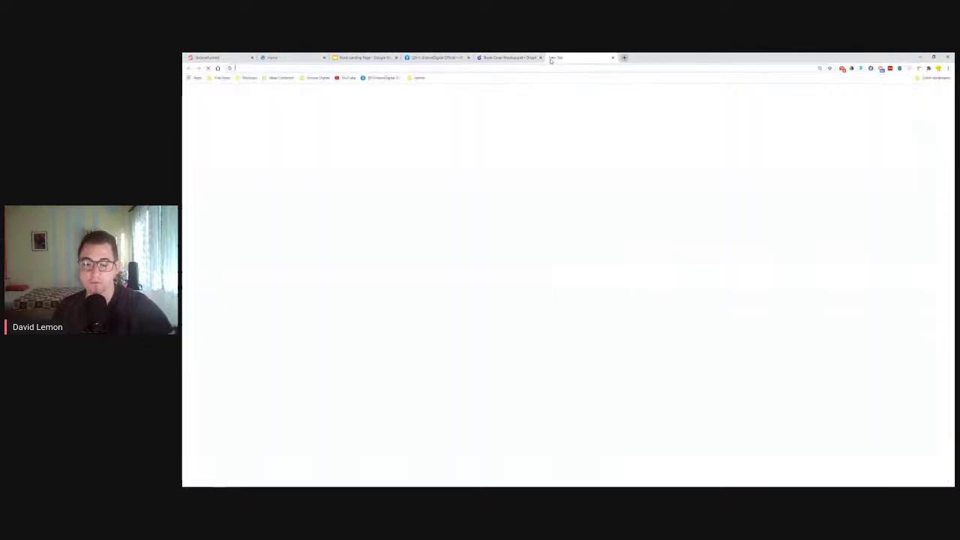
type("p")
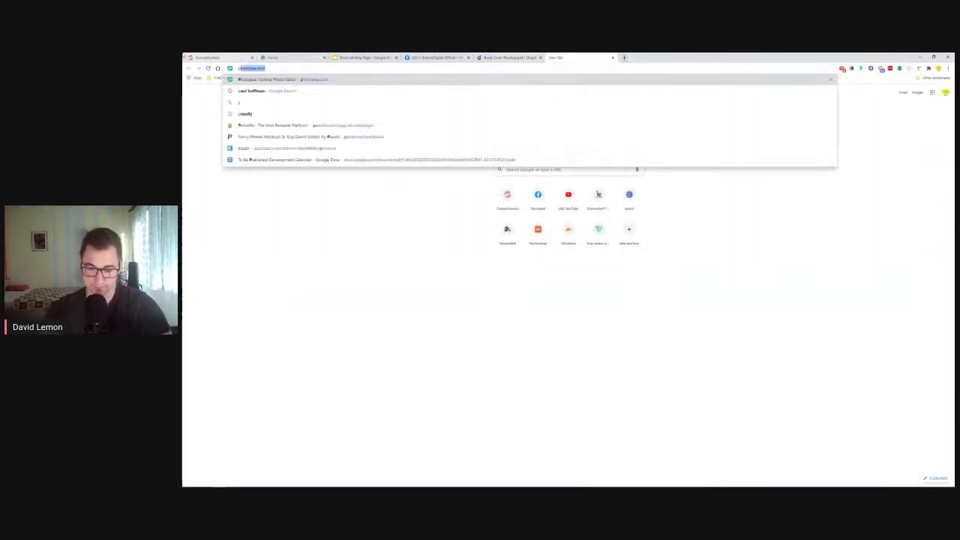
type("ho")
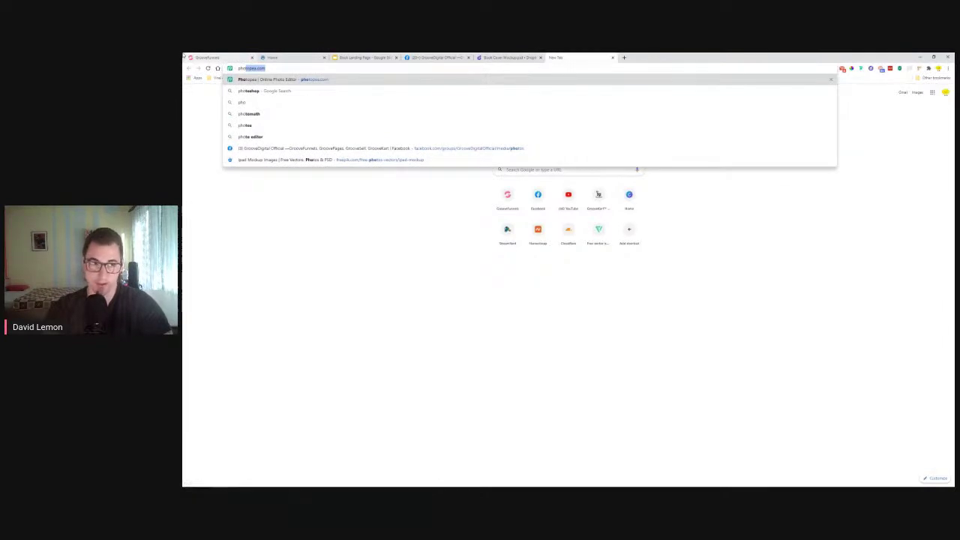
key("Return")
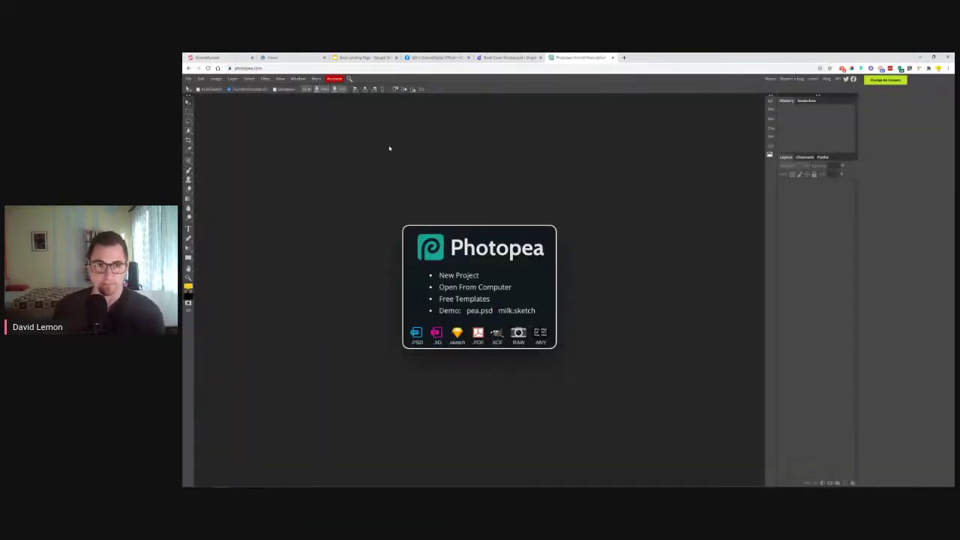
Copy the Photopea web address and post it as a comment on the live video in the Facebook group.
left_click(255, 69)
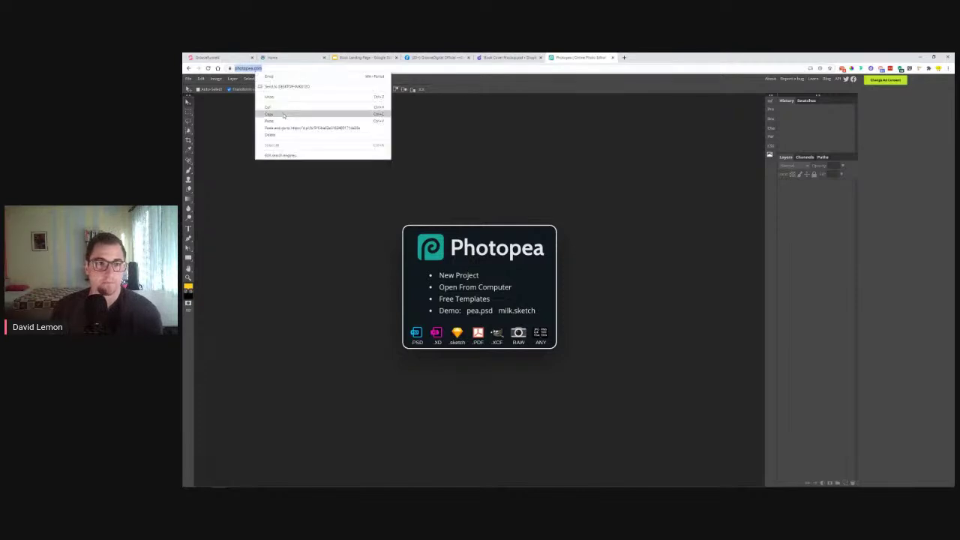
left_click(432, 60)
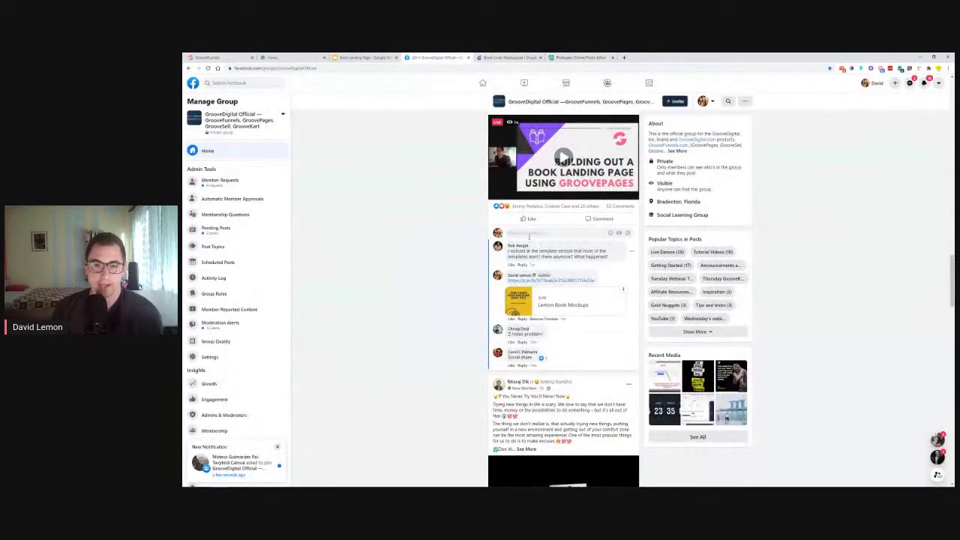
right_click(536, 232)
left_click(544, 278)
key("Return")
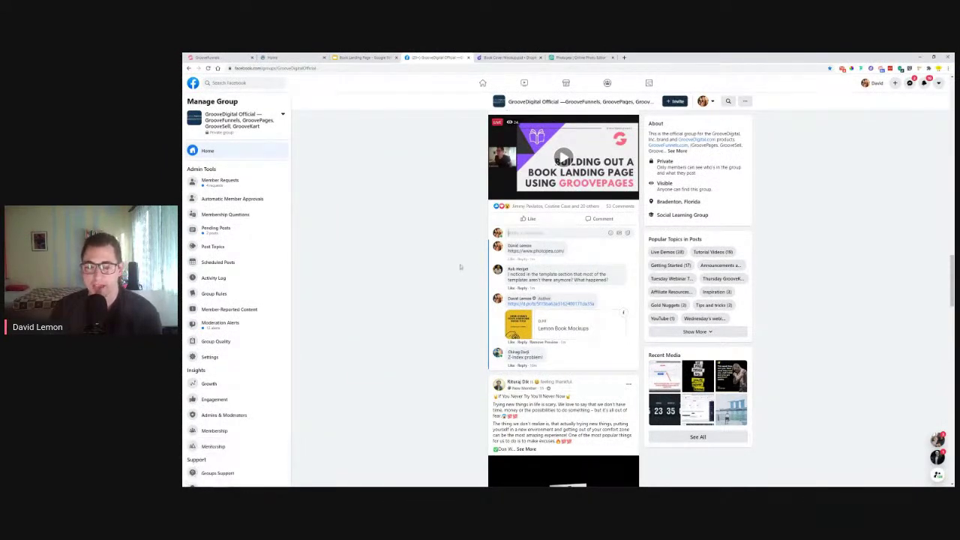
Enlarge the Facebook group page and review the comments with the shared links under the live video.
key("ctrl+plus")
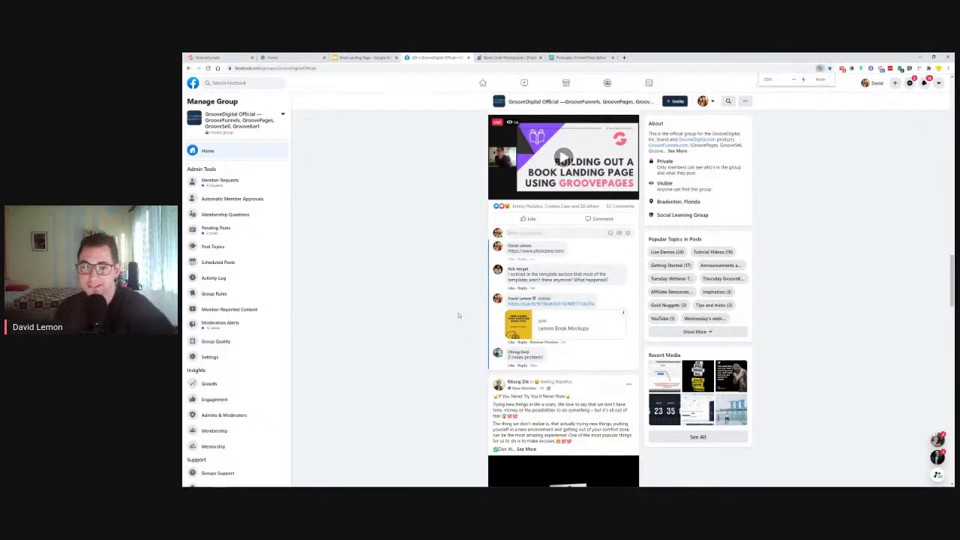
key("ctrl+plus")
key("ctrl+plus")
key("ctrl+plus")
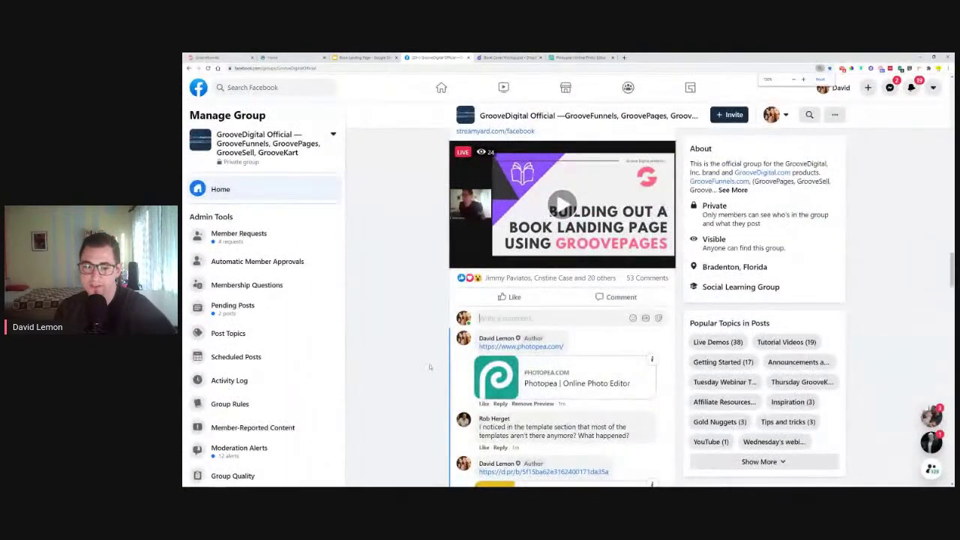
scroll(429, 366, "down", 2)
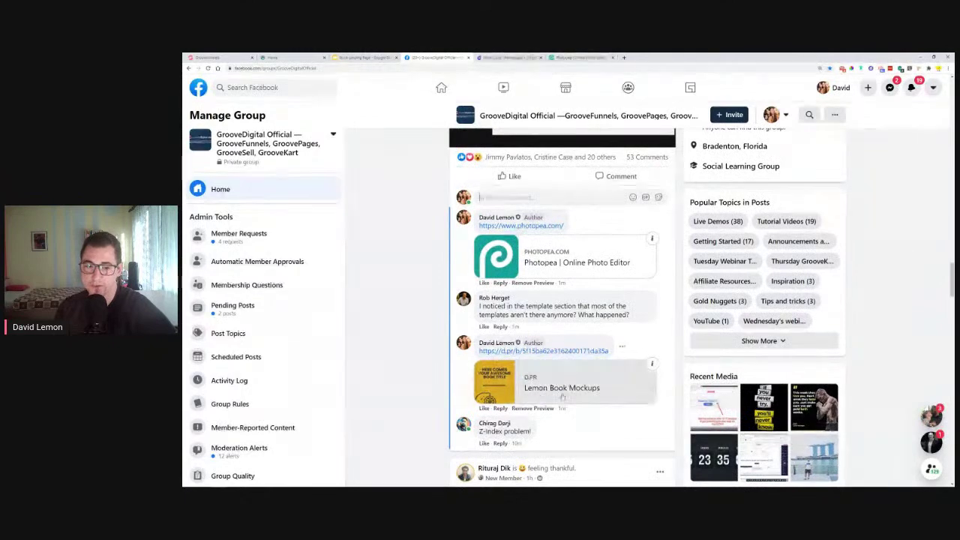
Like the two comments with the Photopea and Lemon Book Mockups links, and bring up the Book Cover Mockup.psd download page.
left_click(484, 408)
left_click(484, 282)
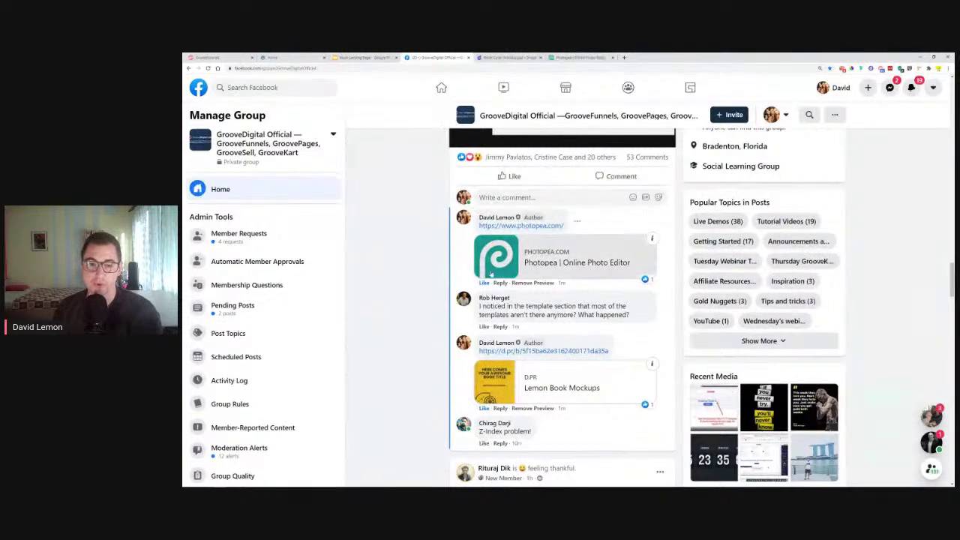
left_click(521, 57)
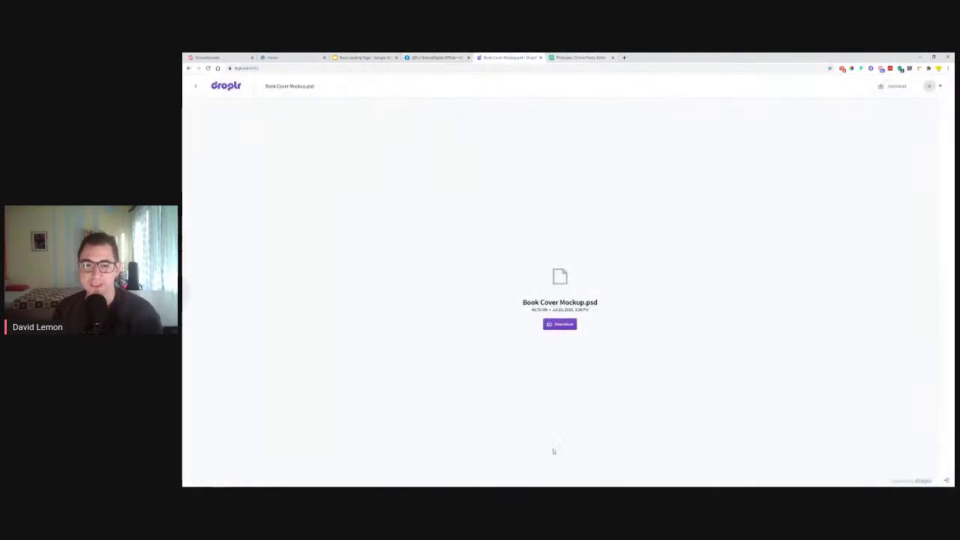
Load Book Cover Mockup.psd and Tablet Mockup.psd from the desktop into Photopea, and maximize the browser window.
left_click(581, 57)
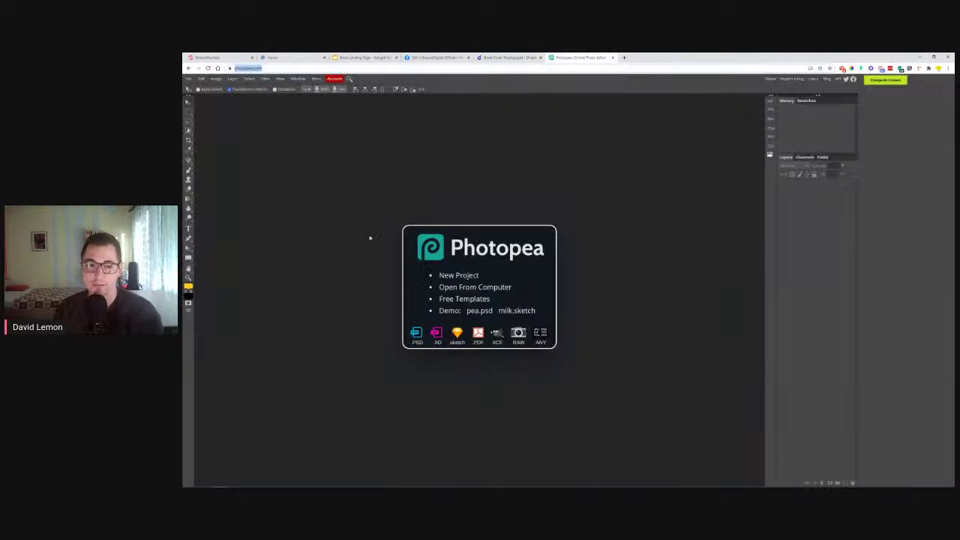
left_click_drag(687, 63, 566, 79)
left_click_drag(288, 367, 461, 249)
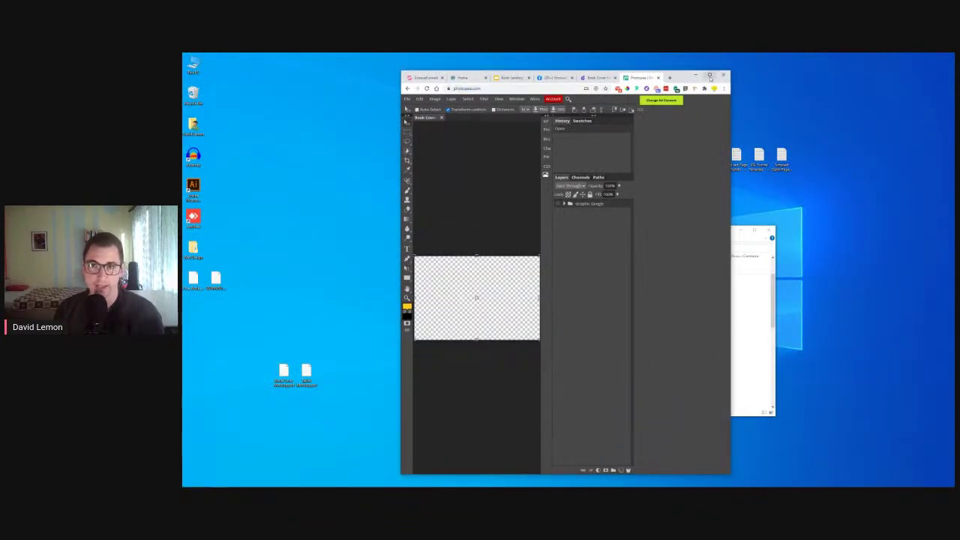
left_click_drag(730, 108, 921, 108)
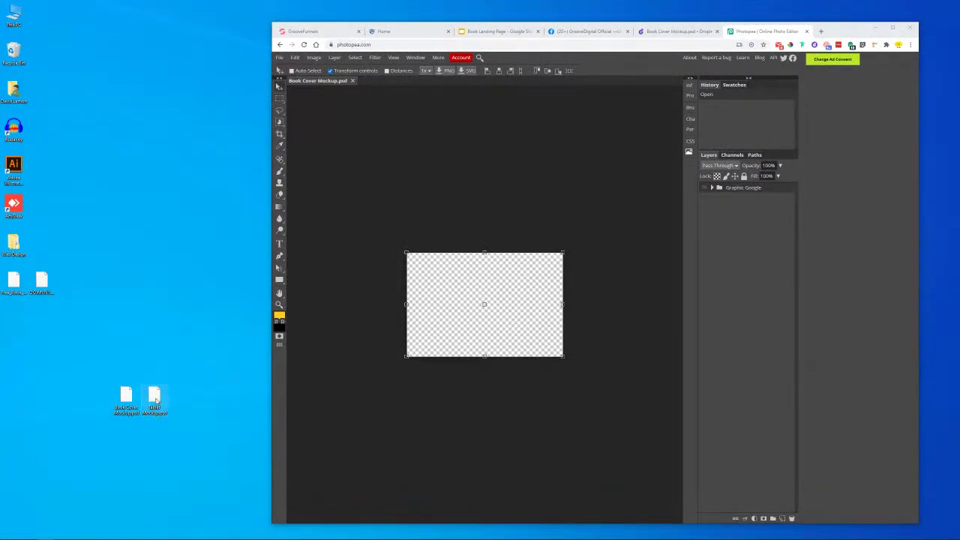
left_click_drag(156, 399, 381, 84)
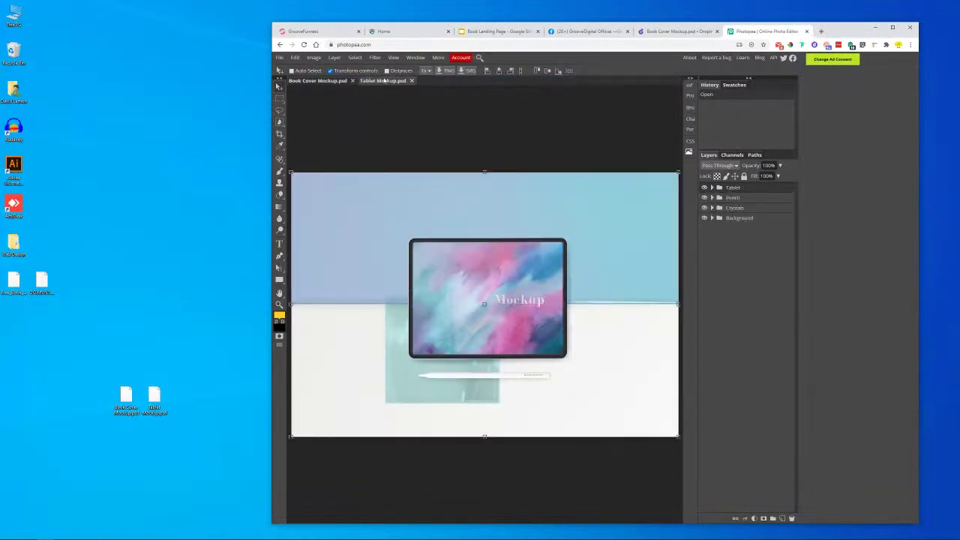
left_click(892, 27)
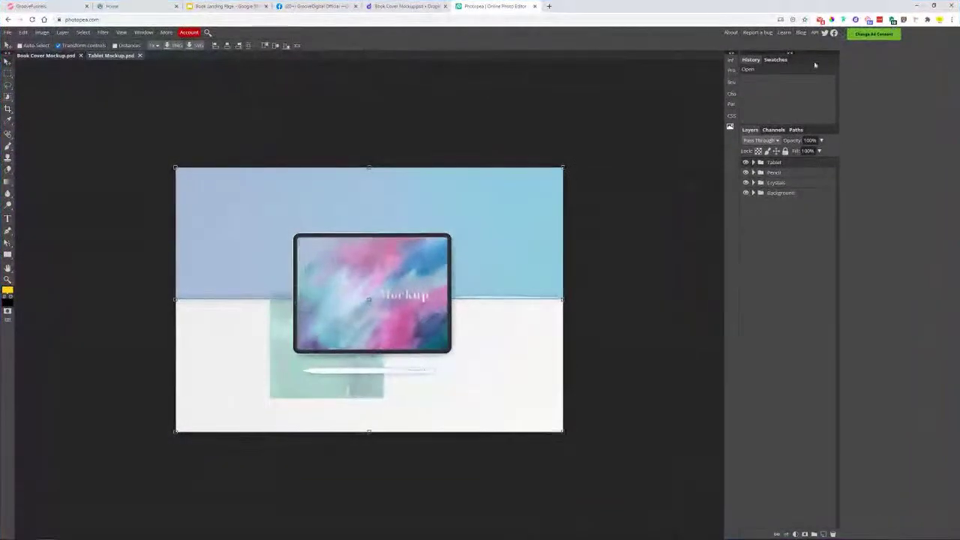
In Book Cover Mockup.psd, make the Graphic Google group visible and enlarge the book on the canvas.
left_click(44, 57)
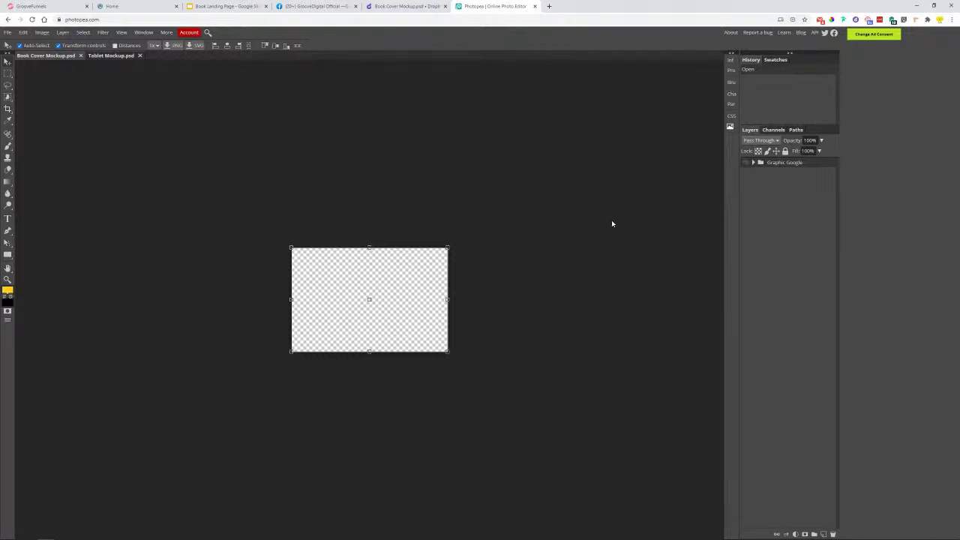
left_click(792, 18)
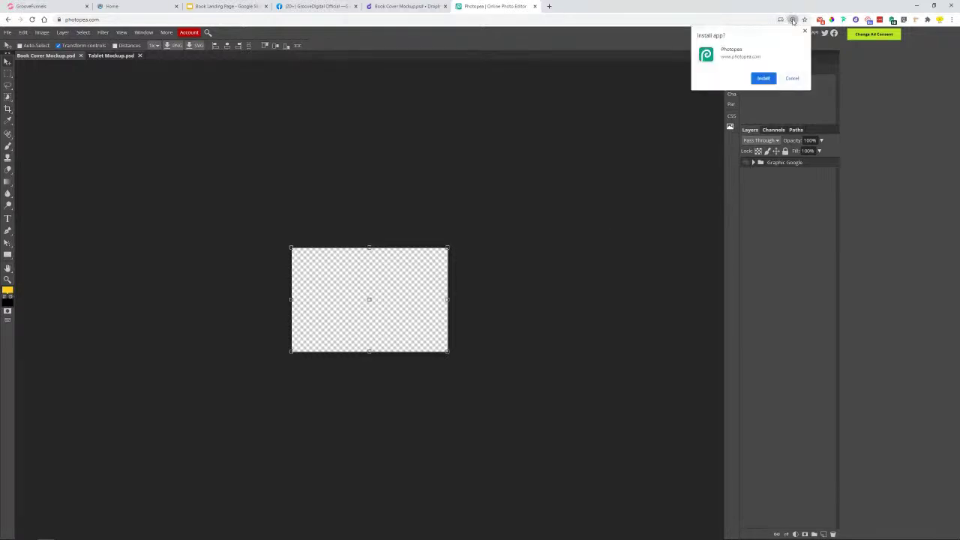
left_click(805, 32)
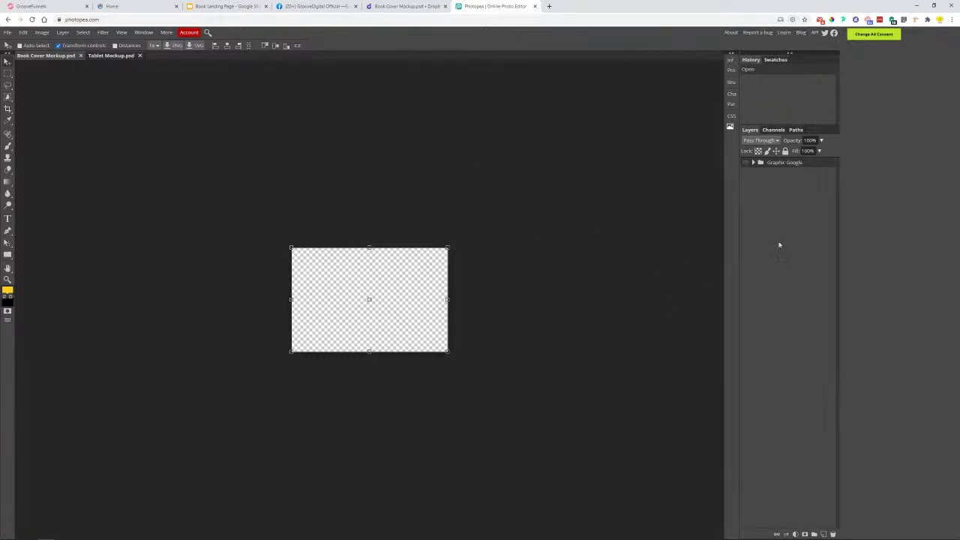
left_click(744, 164)
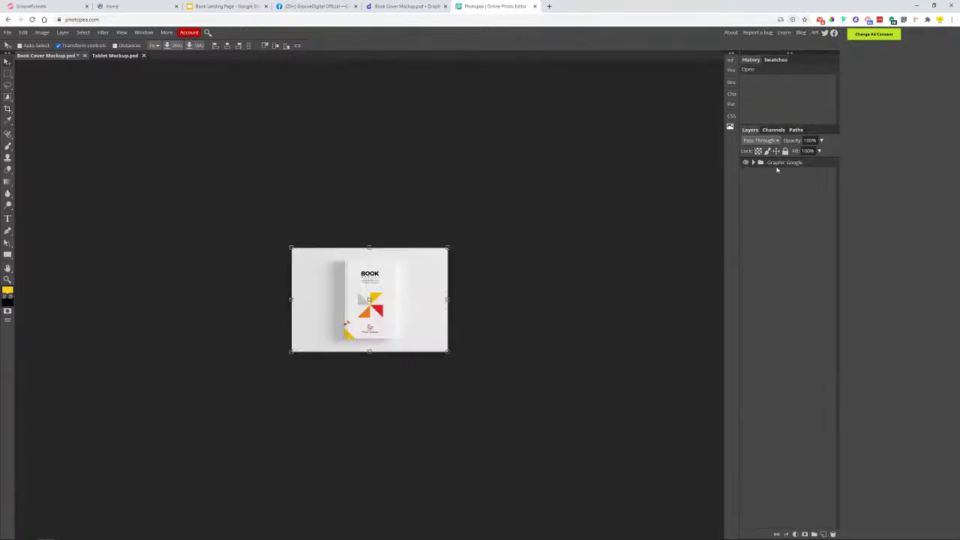
left_click(8, 278)
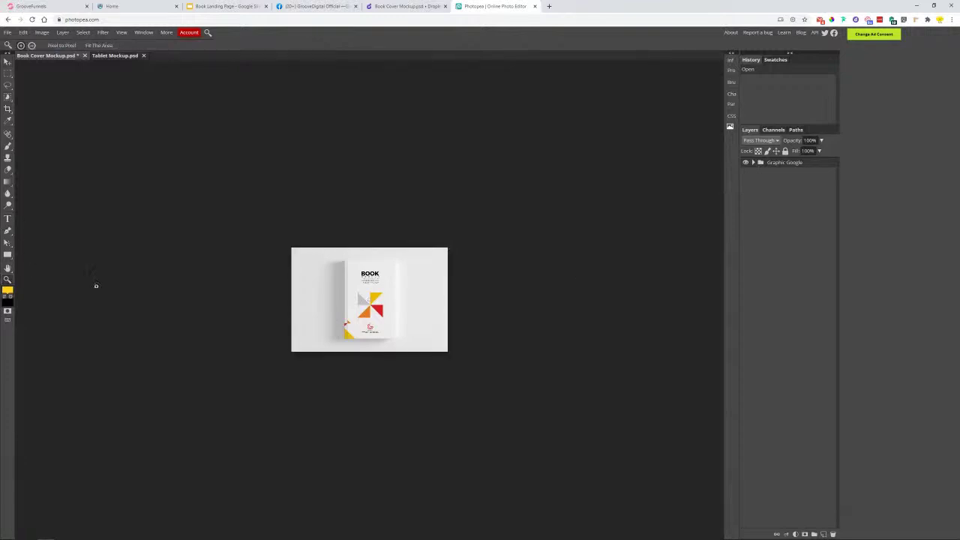
left_click(303, 277)
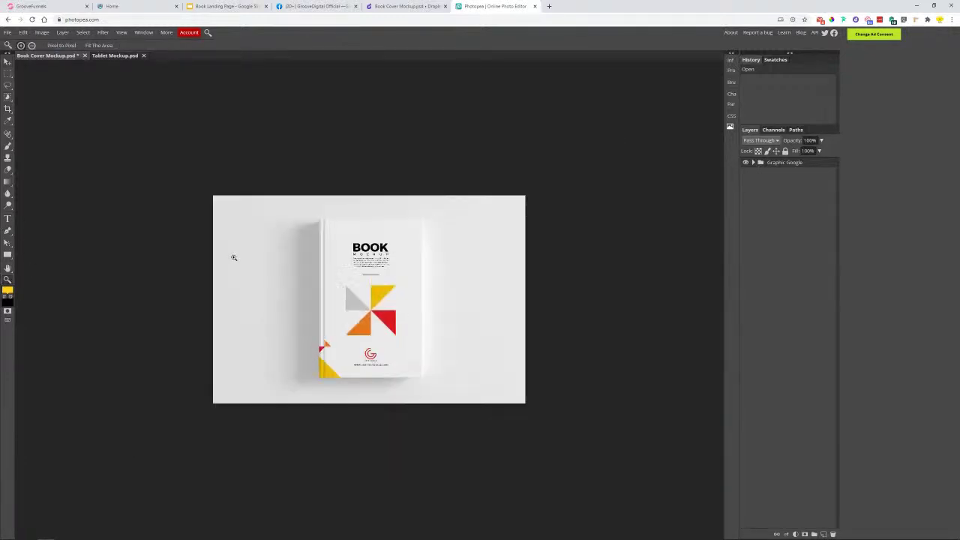
left_click(233, 257)
left_click(239, 261)
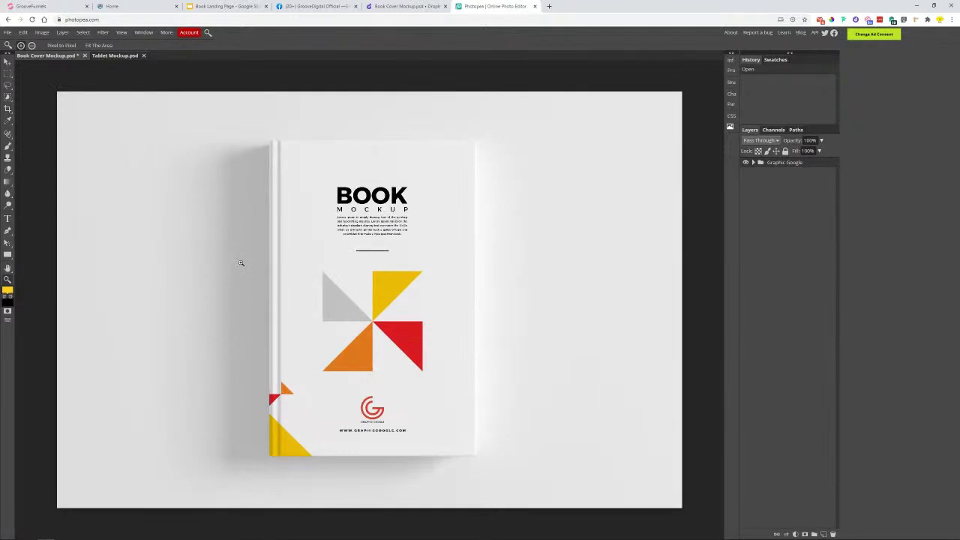
Hide the Graphic Google group and show it again, with the Move tool active.
left_click(744, 164)
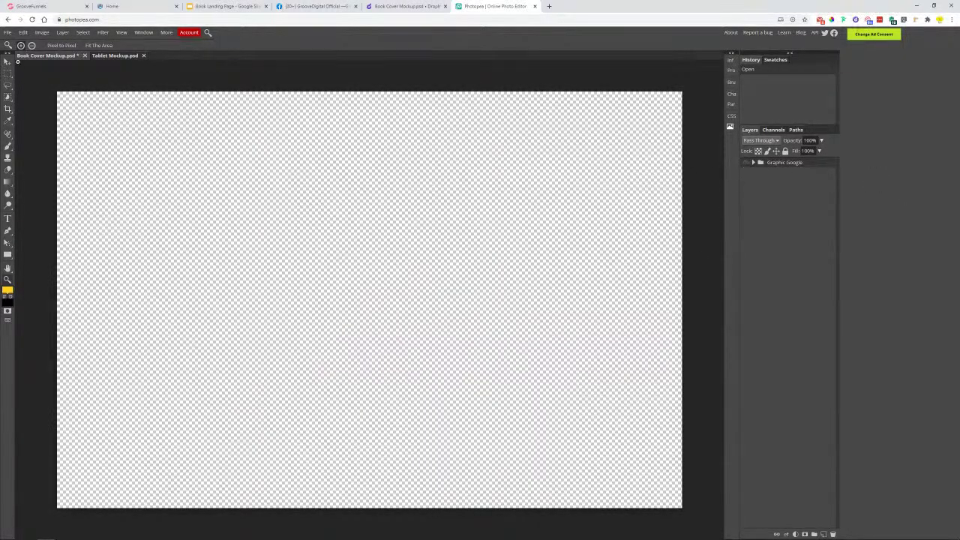
left_click(8, 60)
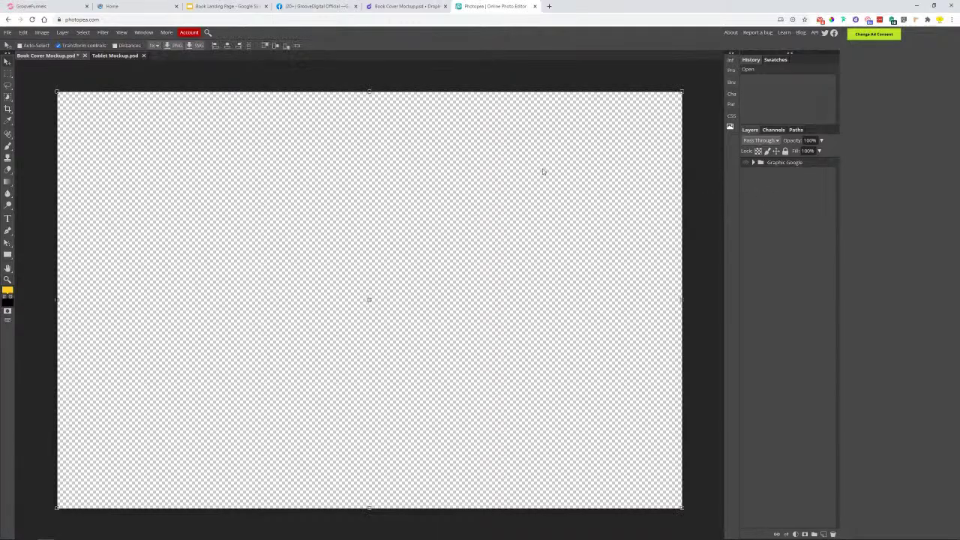
left_click(744, 163)
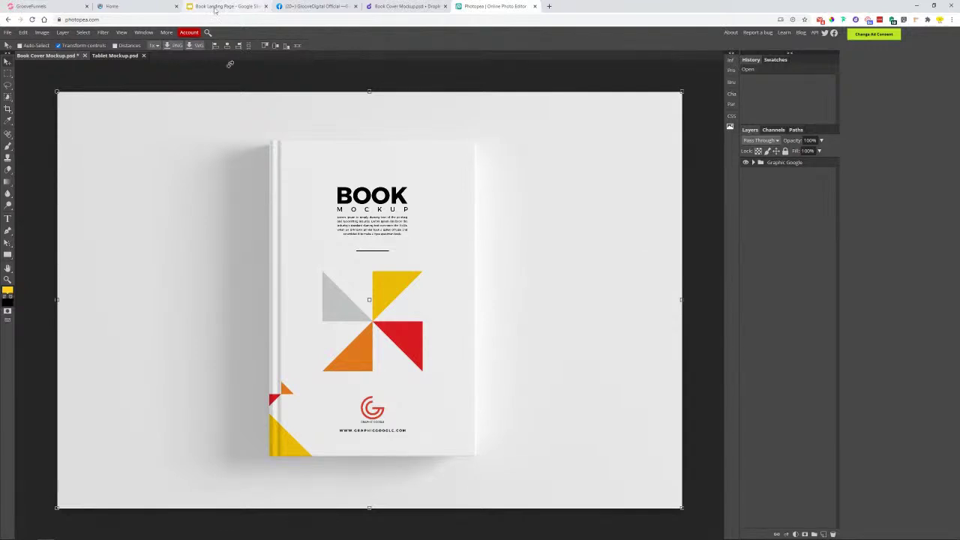
Review the book cover and tablet mockups on the landing page preview, and return to Photopea.
left_click(149, 6)
scroll(323, 228, "up", 8)
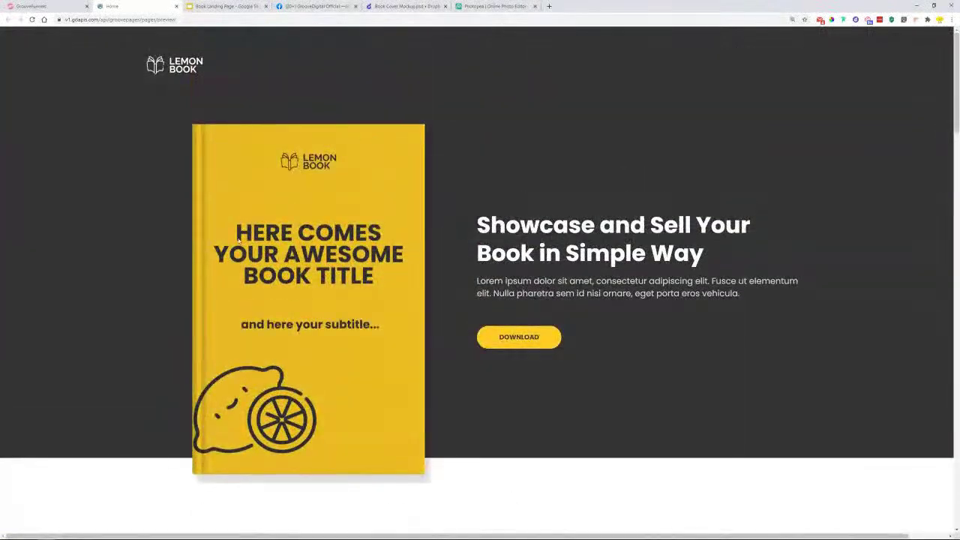
scroll(323, 228, "down", 1)
scroll(322, 228, "down", 10)
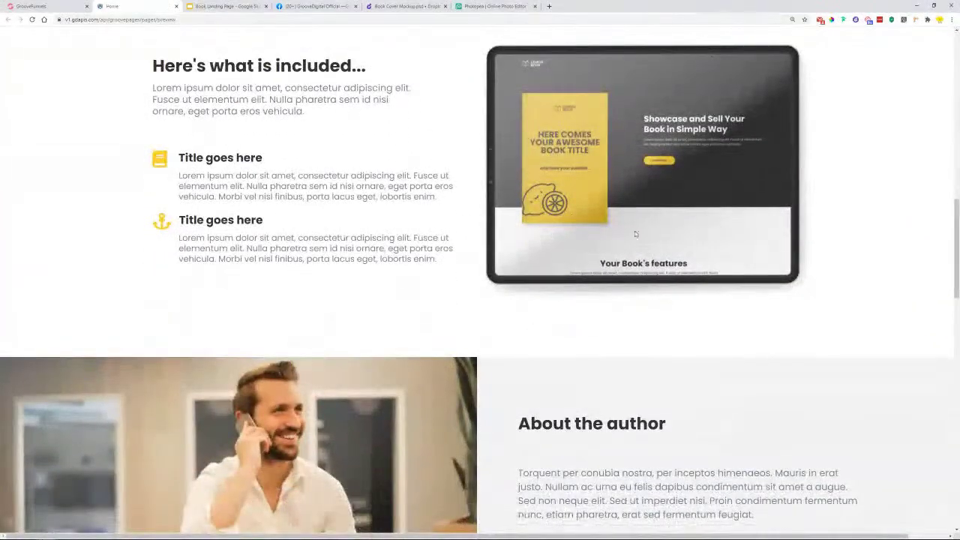
left_click(495, 5)
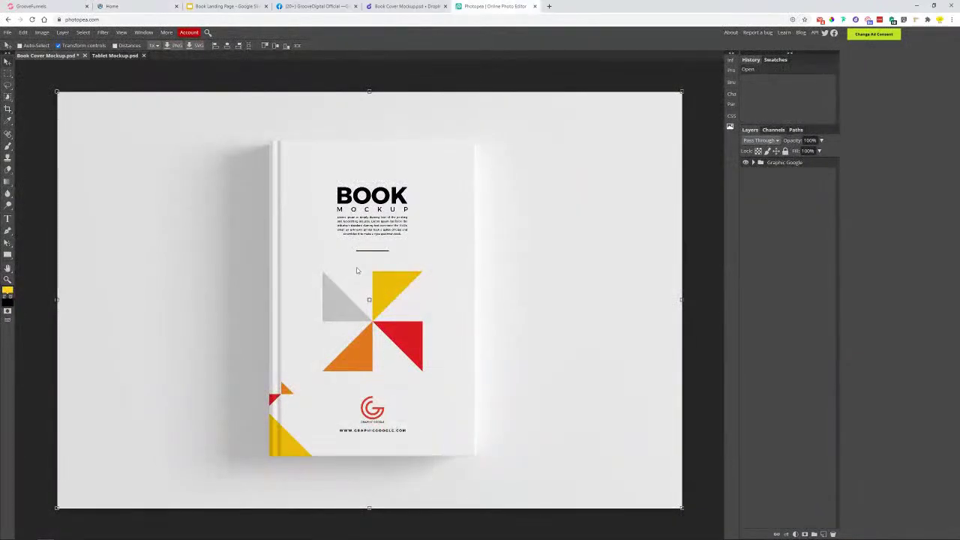
Expand the Graphic Google group, move its BG layer above the other layers, and put it back at the bottom.
left_click(753, 163)
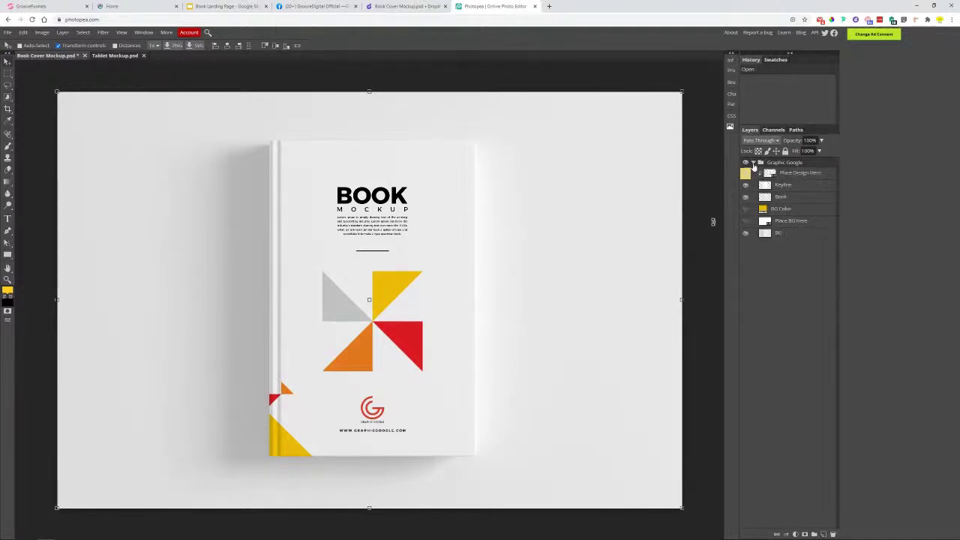
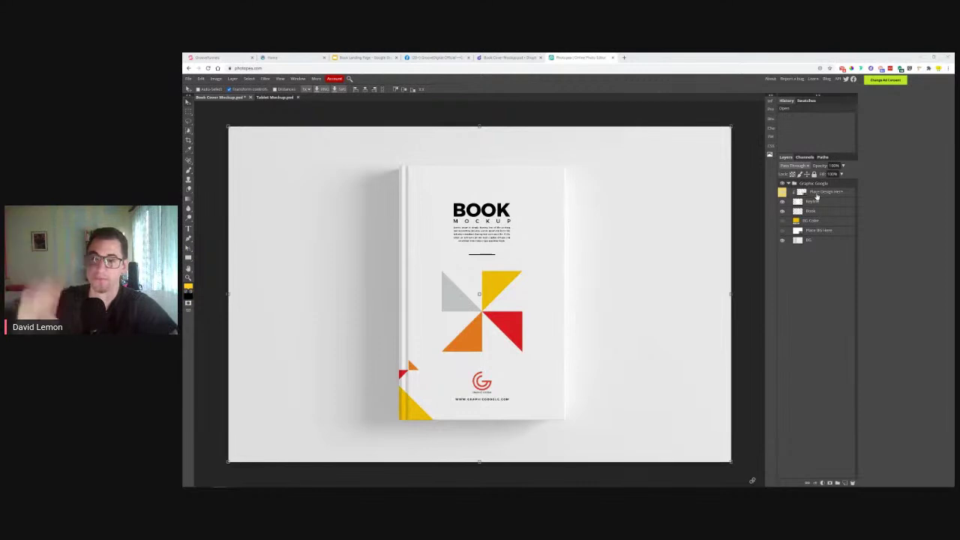
left_click(825, 243)
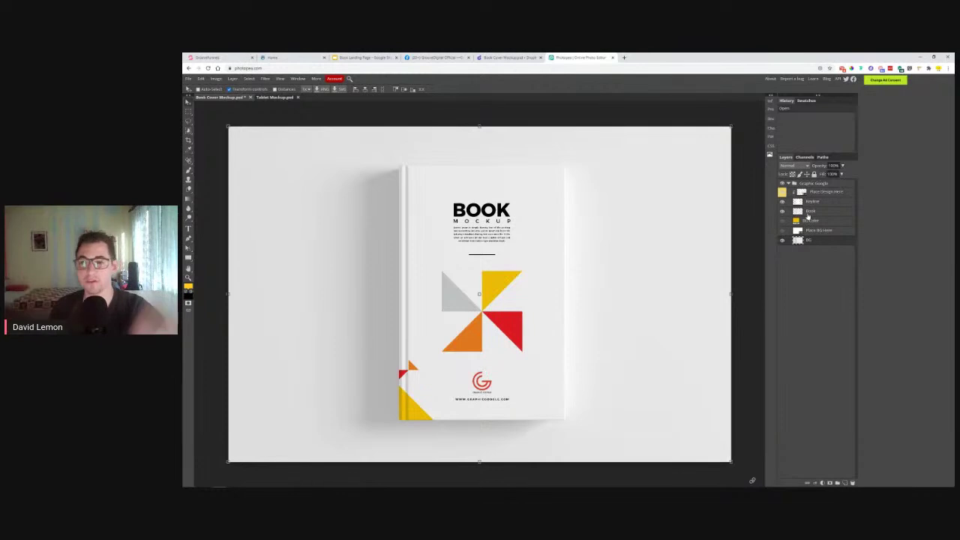
left_click_drag(820, 241, 818, 188)
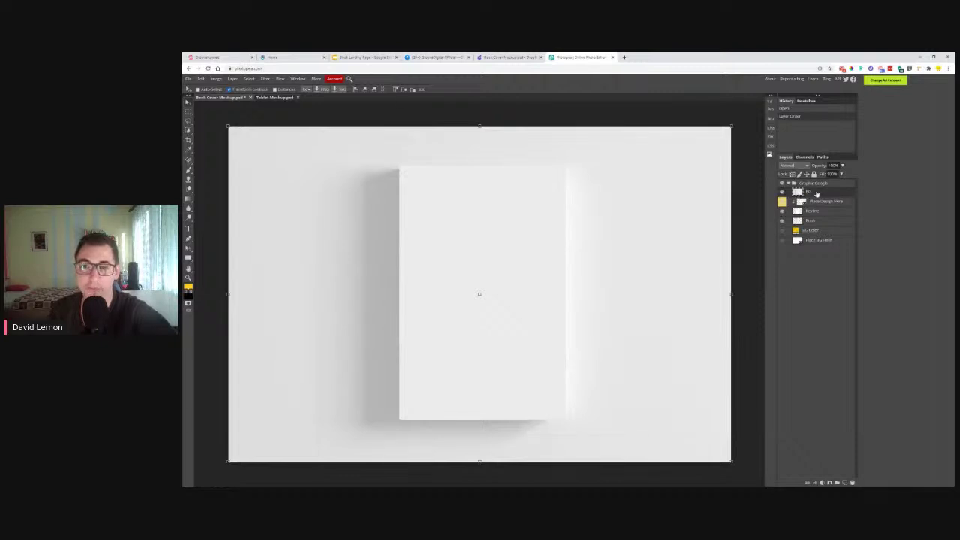
left_click_drag(816, 193, 808, 248)
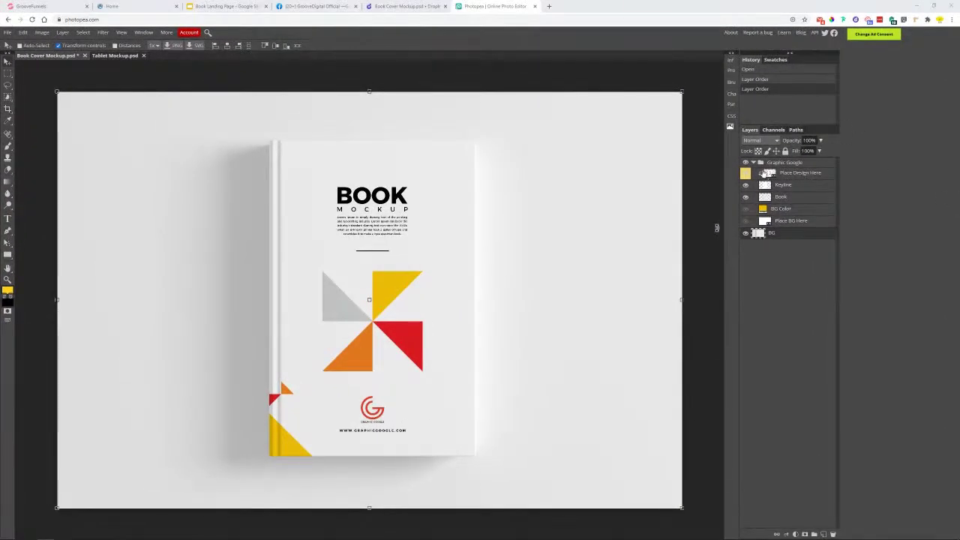
Open the contents of the Place Design Here smart object and nudge the logo and web address slightly left.
double_click(769, 175)
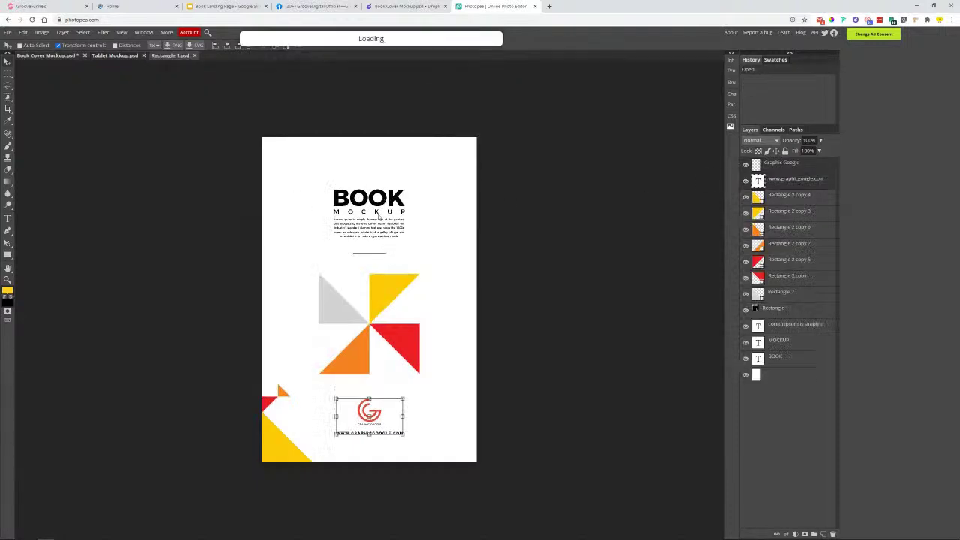
mouse_move(371, 204)
left_mouse_down()
mouse_move(350, 186)
mouse_move(368, 204)
left_mouse_up()
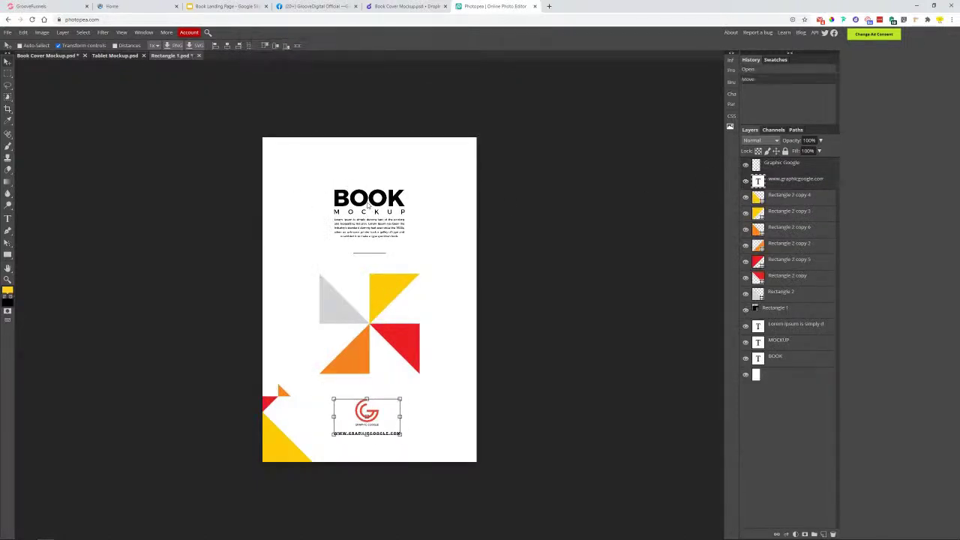
Select several of the shape layers one by one and move the large orange triangle up over the grey one.
left_click(759, 201)
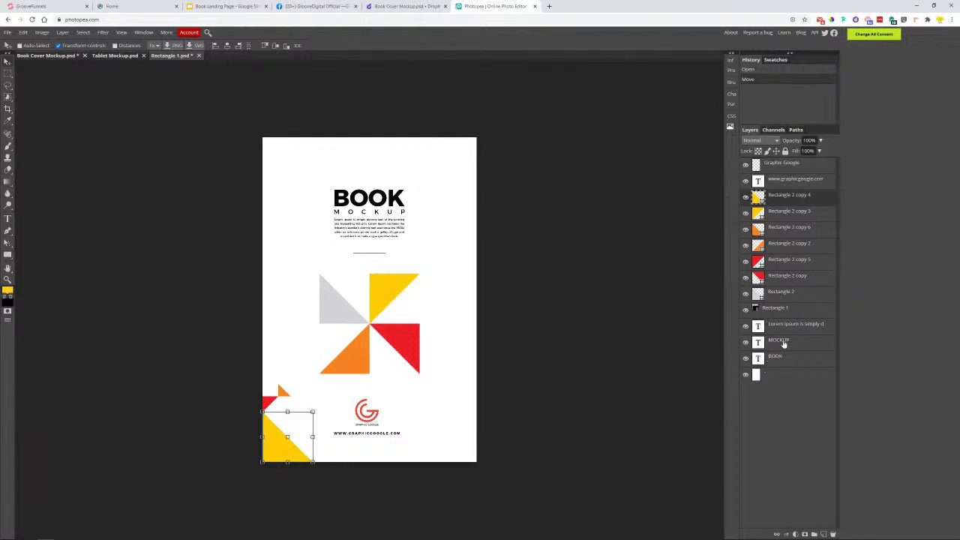
left_click(756, 275)
left_click(757, 259)
left_click(760, 243)
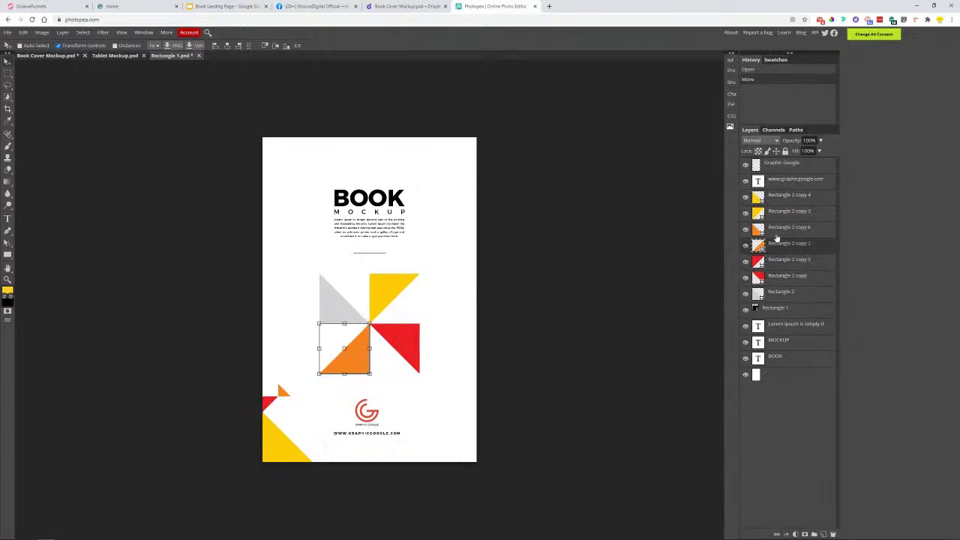
left_click_drag(361, 334, 359, 294)
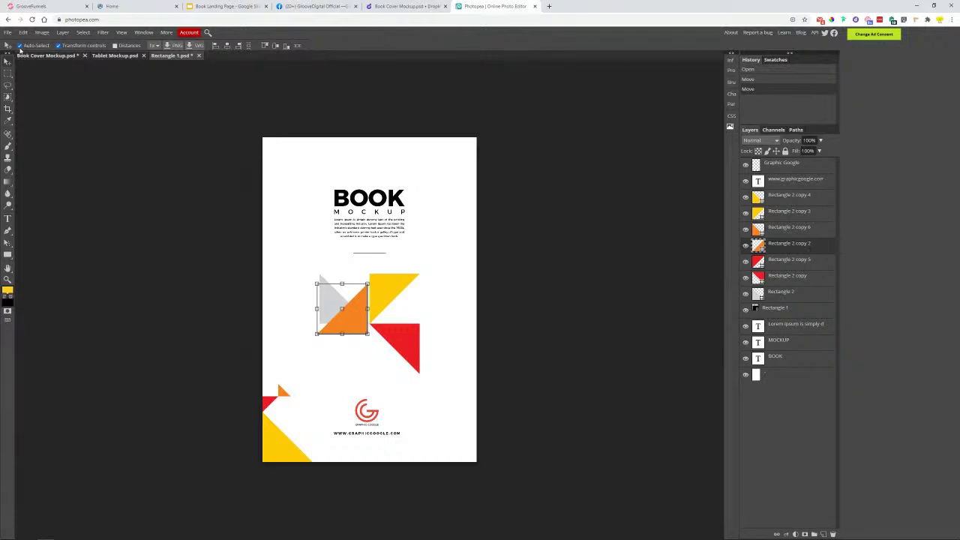
With Auto-Select on, move the BOOK title and the coloured triangles to new places on the cover.
left_click_drag(369, 199, 357, 171)
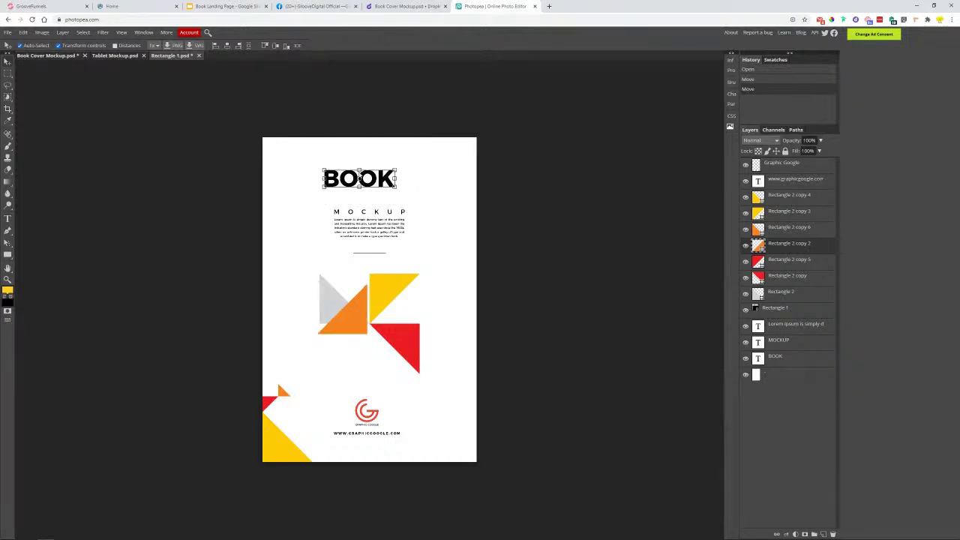
mouse_move(377, 212)
left_mouse_down()
mouse_move(401, 212)
mouse_move(372, 214)
mouse_move(377, 232)
mouse_move(354, 247)
mouse_move(377, 212)
left_mouse_up()
left_click_drag(384, 294, 396, 266)
left_click_drag(328, 301, 323, 262)
left_click_drag(393, 341, 390, 354)
left_click(367, 418)
left_click_drag(269, 438, 282, 384)
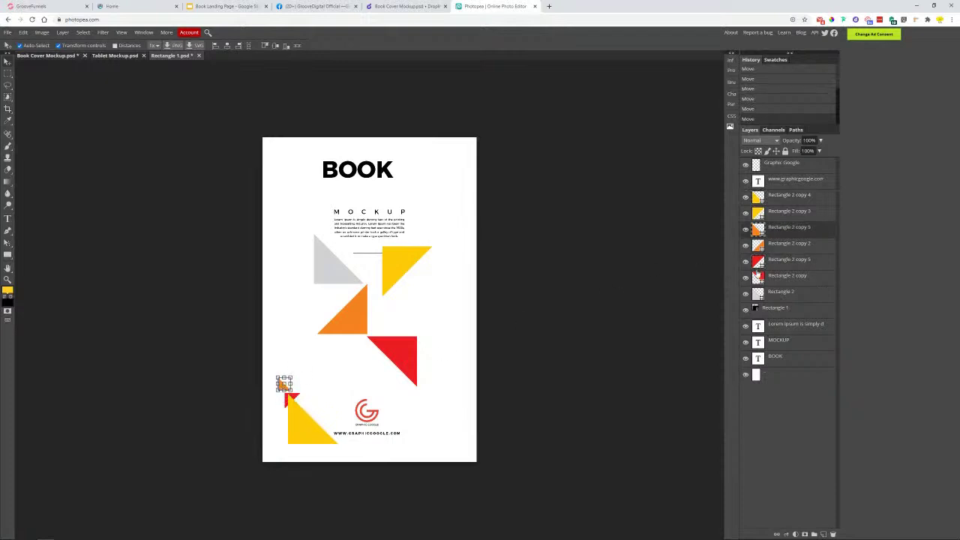
Delete the logo, web address, BOOK, MOCKUP and Lorem Ipsum layers from the cover design.
left_click(786, 175)
left_click(793, 355)
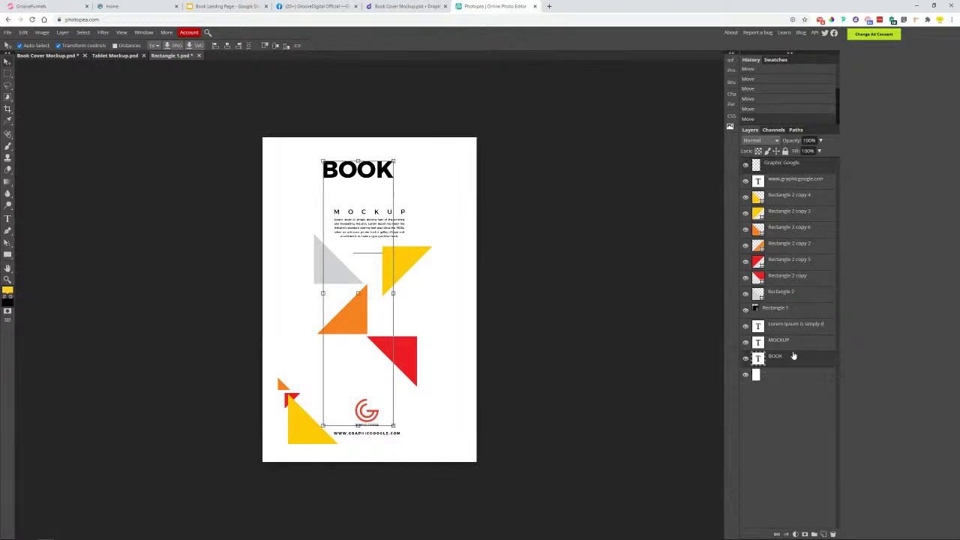
key("Delete")
left_click(785, 327)
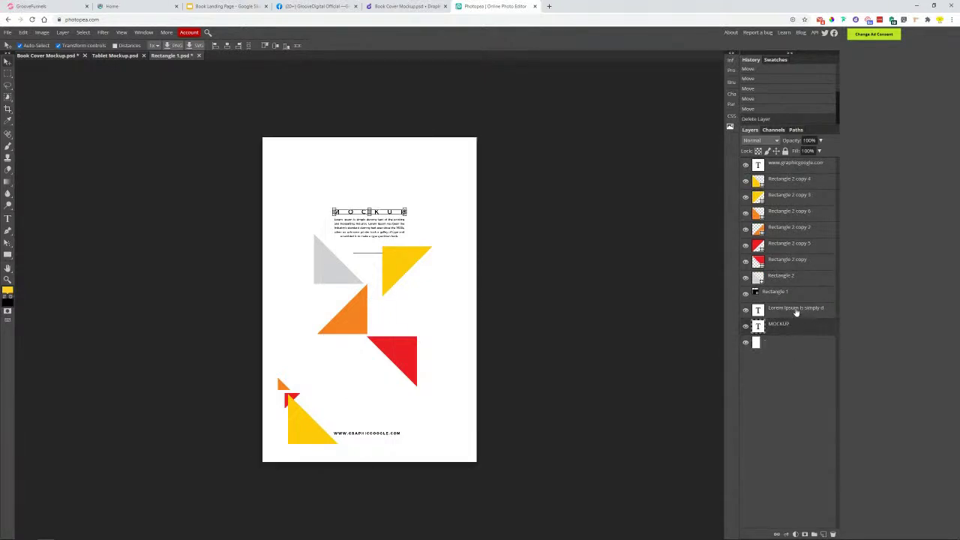
left_click(796, 310, "shift")
left_click(792, 171, "shift")
key("Delete")
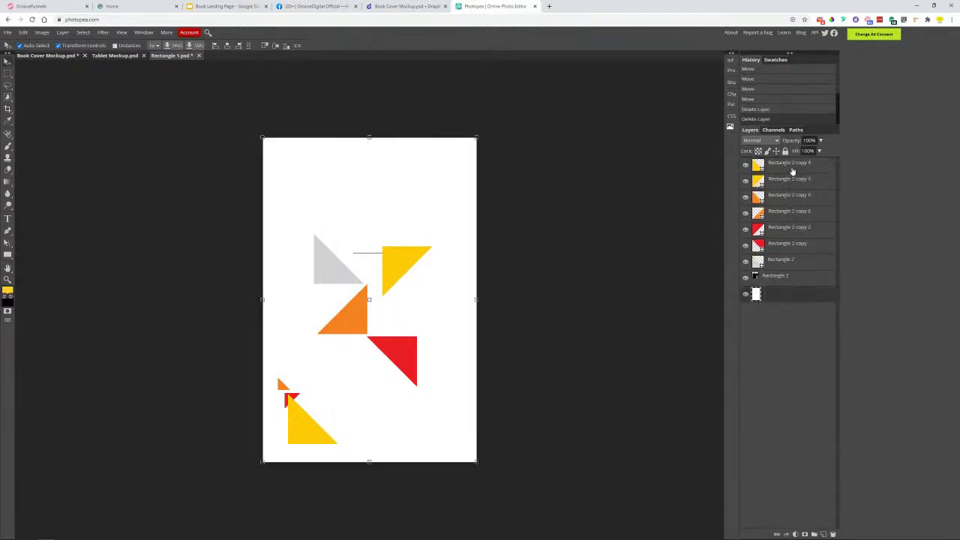
Delete all the coloured triangle layers, the grey shape and the Rectangle 1 layer, keeping only the white background layer.
left_click(785, 173)
key("Delete")
key("Delete")
key("Delete")
key("Delete")
key("Delete")
key("Delete")
key("Delete")
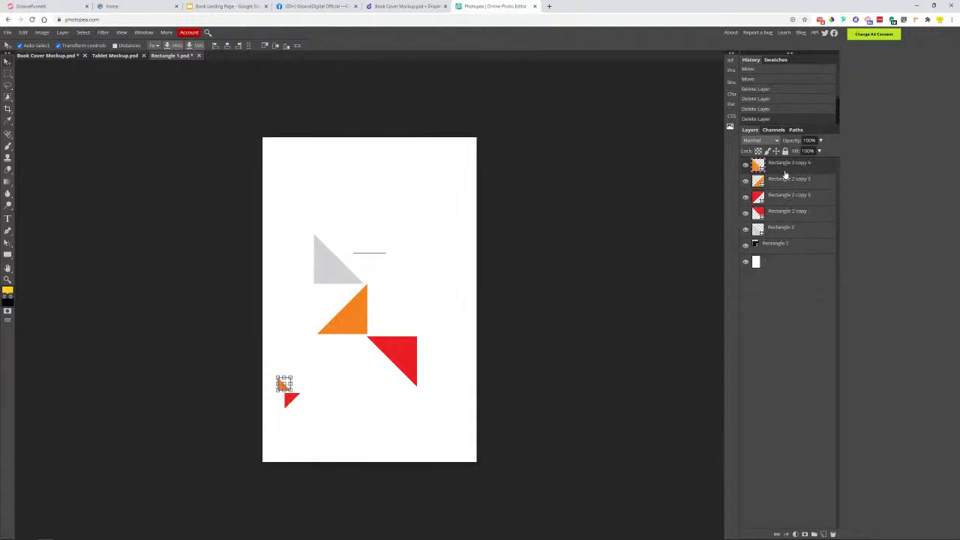
key("Delete")
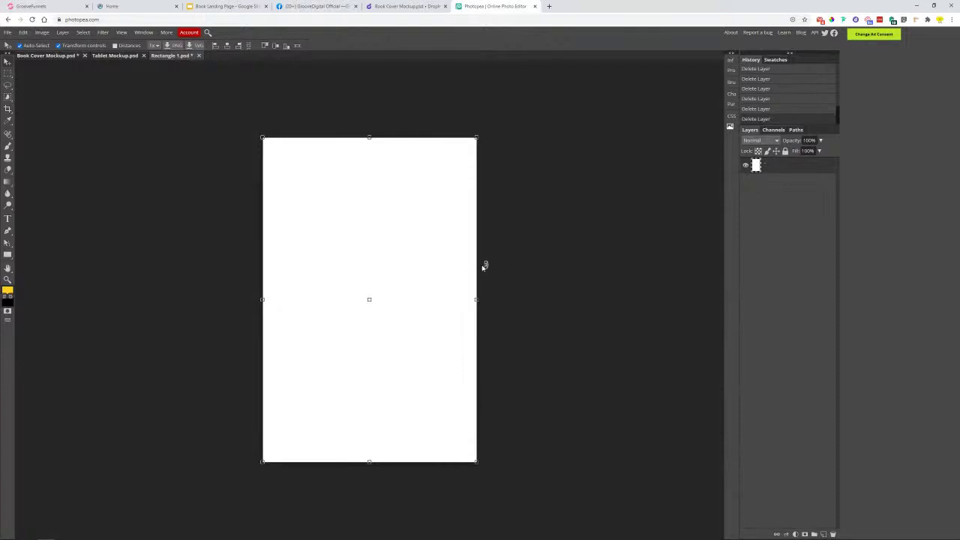
Draw a tall rectangle shape with a blue fill and no stroke over most of the white cover.
left_click(8, 255)
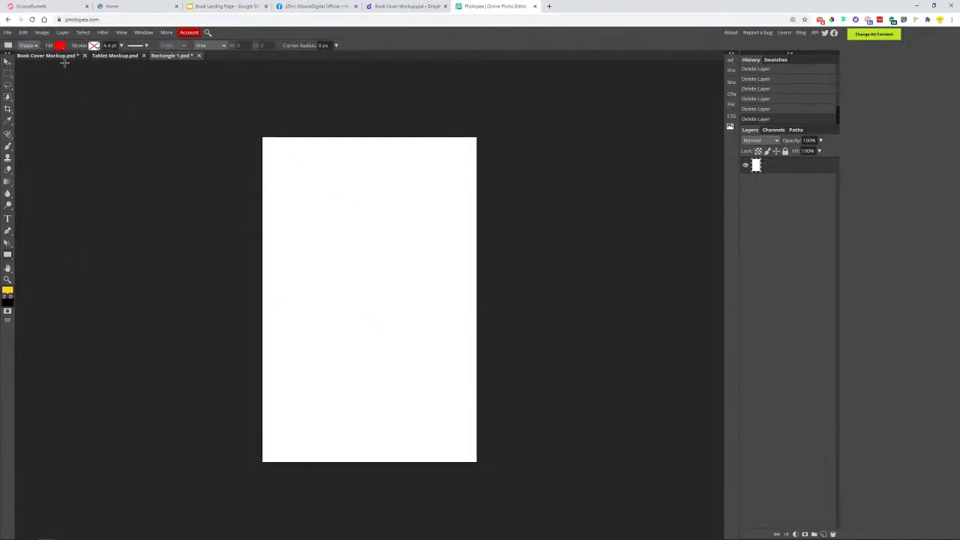
left_click(59, 46)
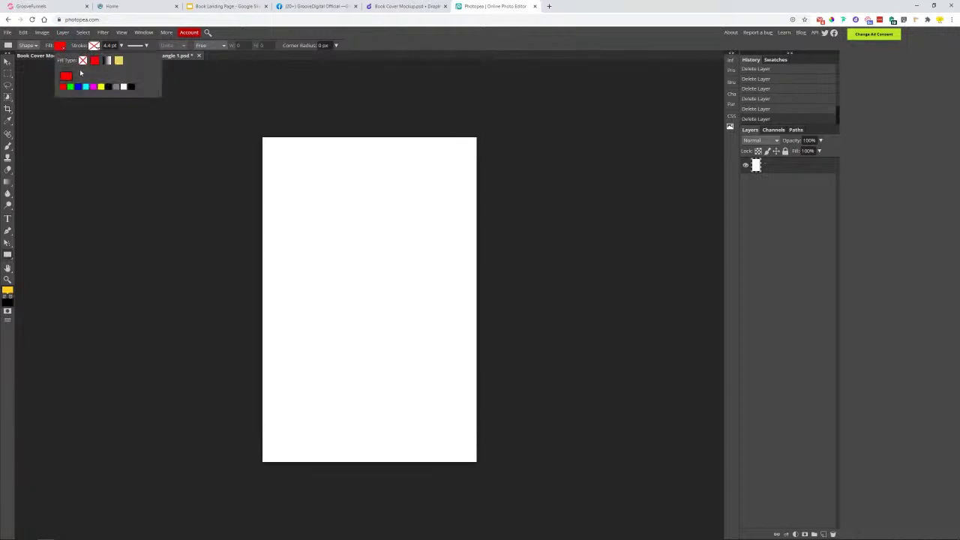
left_click(69, 87)
left_click(77, 87)
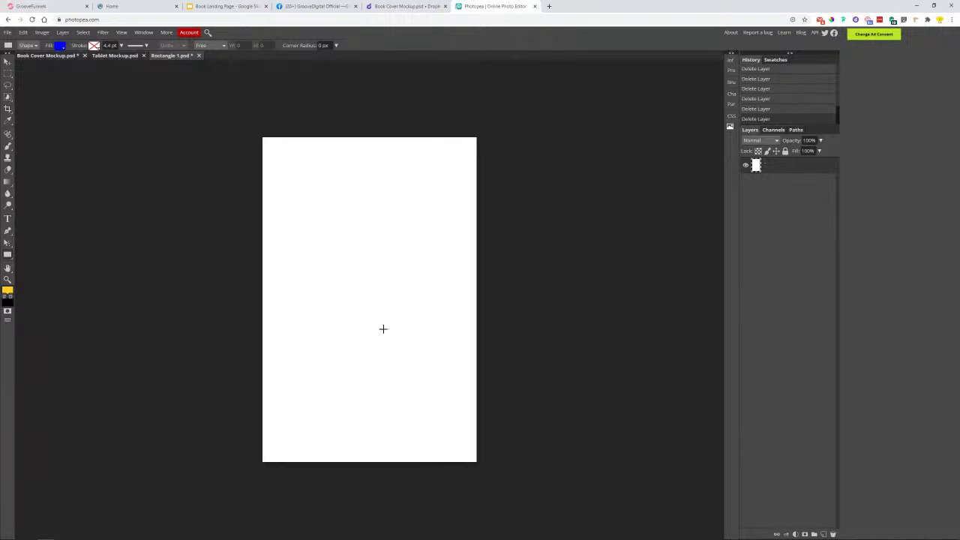
left_click_drag(309, 203, 454, 447)
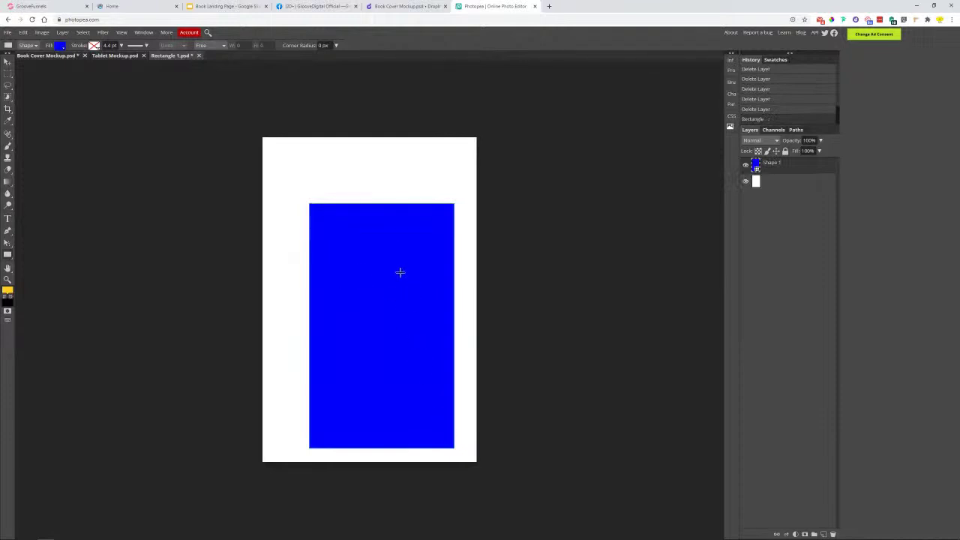
Try several preset fill colours on the rectangle, including green and grey.
left_click(59, 46)
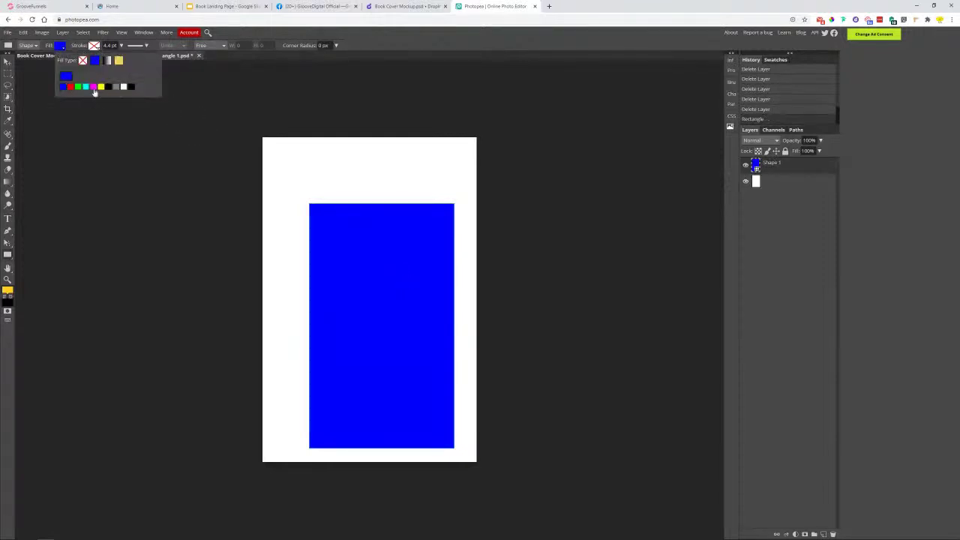
left_click(116, 88)
left_click(109, 87)
left_click(101, 87)
left_click(93, 87)
left_click(83, 87)
left_click(77, 87)
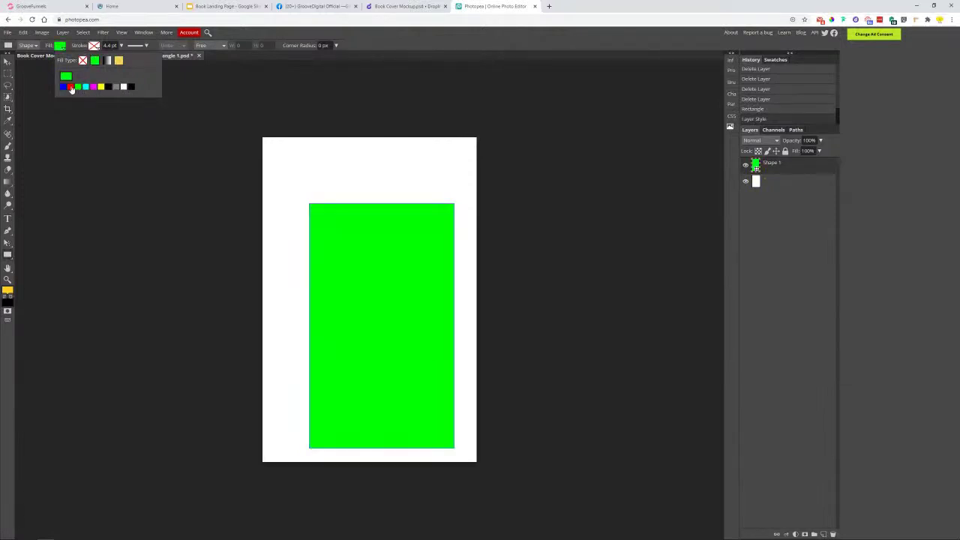
left_click(116, 88)
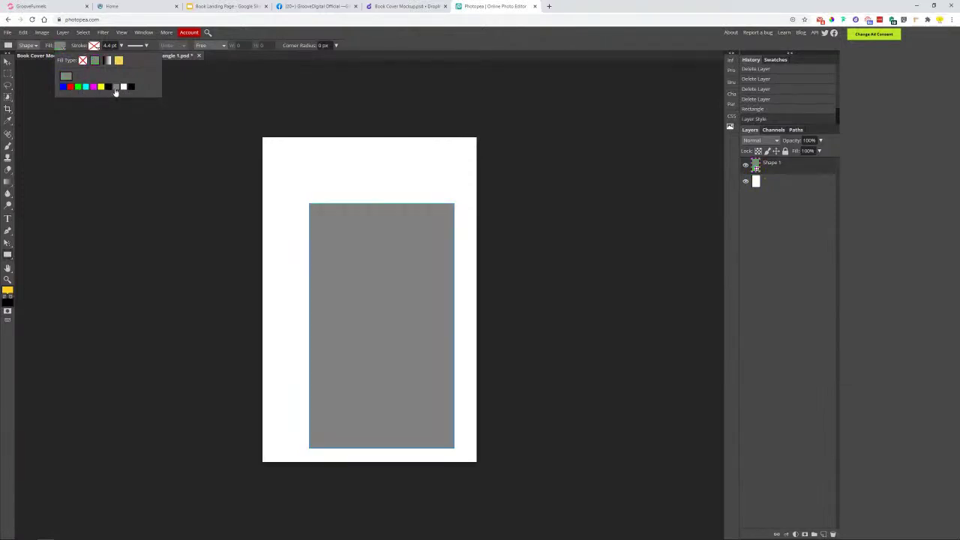
Open the rectangle's custom fill colour, switch to the GrooveFunnels page builder and sample the book cover's yellow, EBBC21, with ColorPick Eyedropper.
left_click(64, 76)
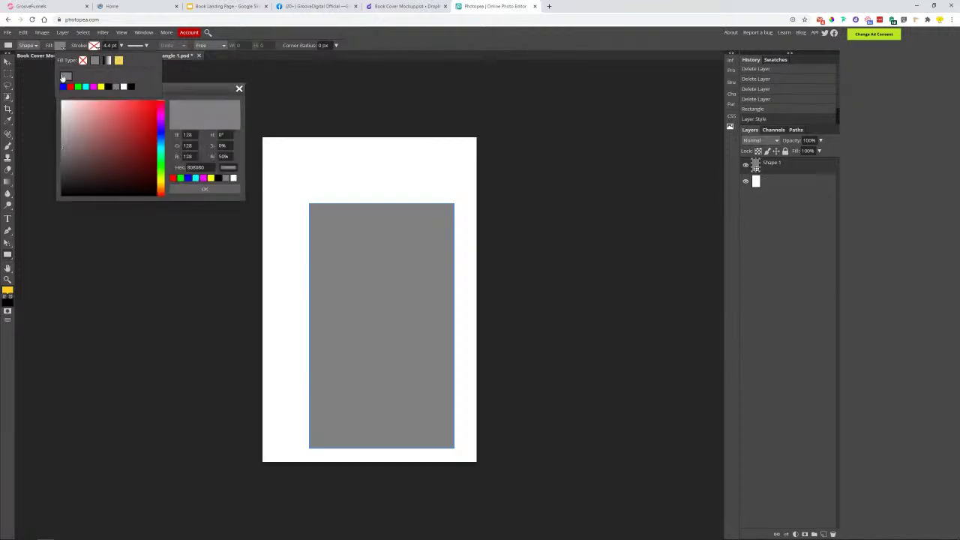
left_click(197, 6)
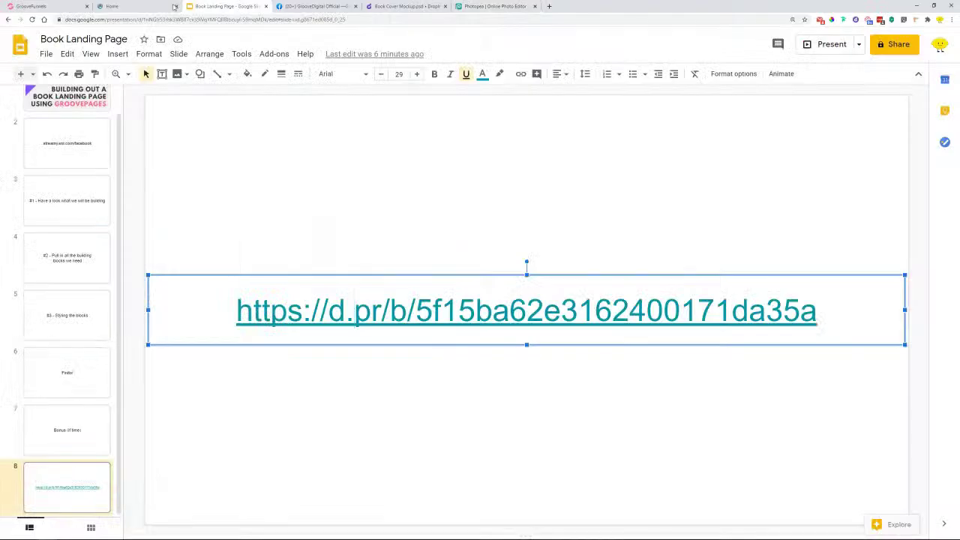
left_click(74, 6)
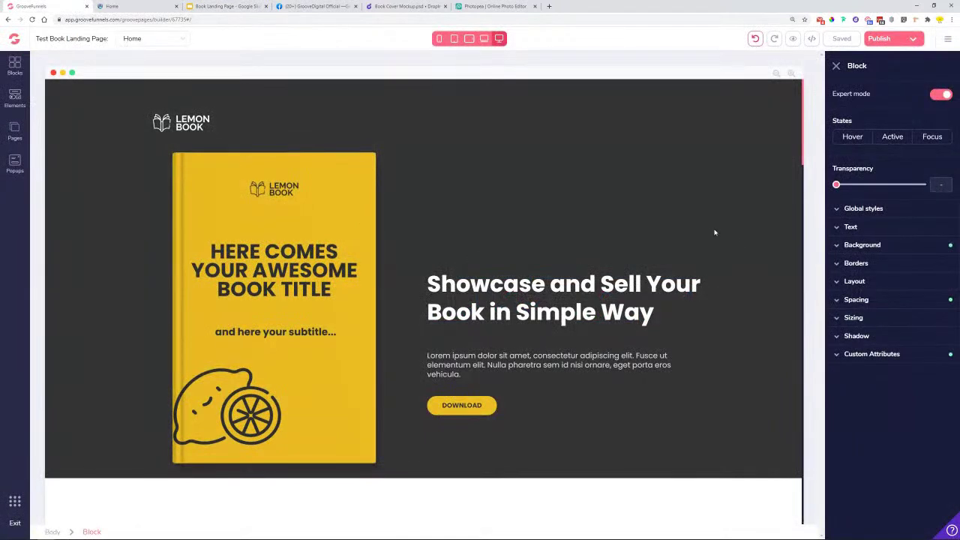
left_click(832, 20)
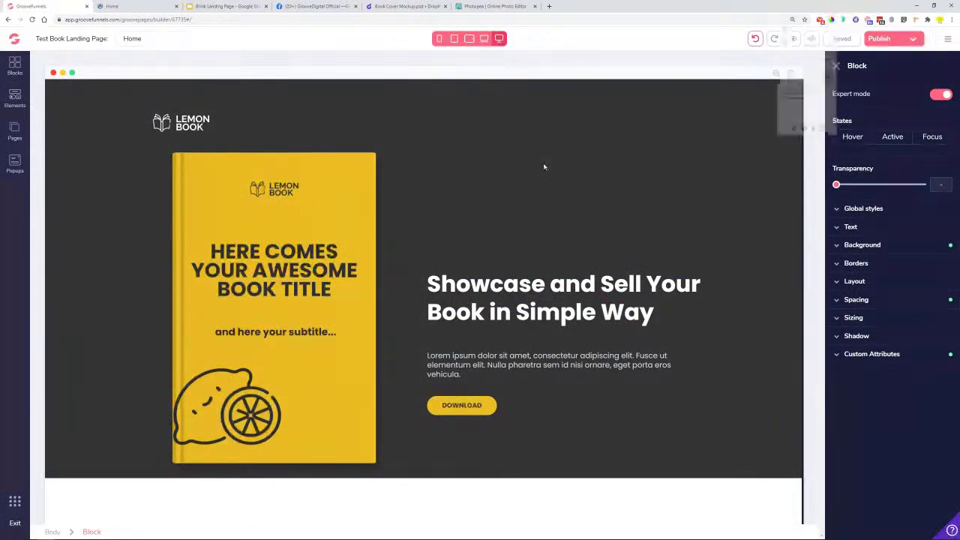
left_click(318, 223)
right_click(339, 235)
left_click(352, 249)
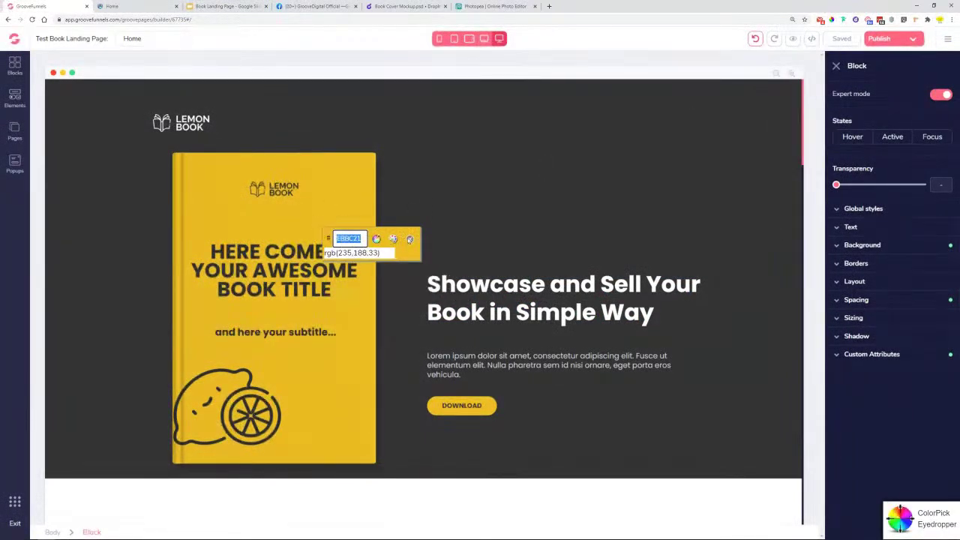
left_click(409, 239)
Return to Photopea and paste the sampled hex code EBBC21 as the rectangle's fill colour.
left_click(494, 6)
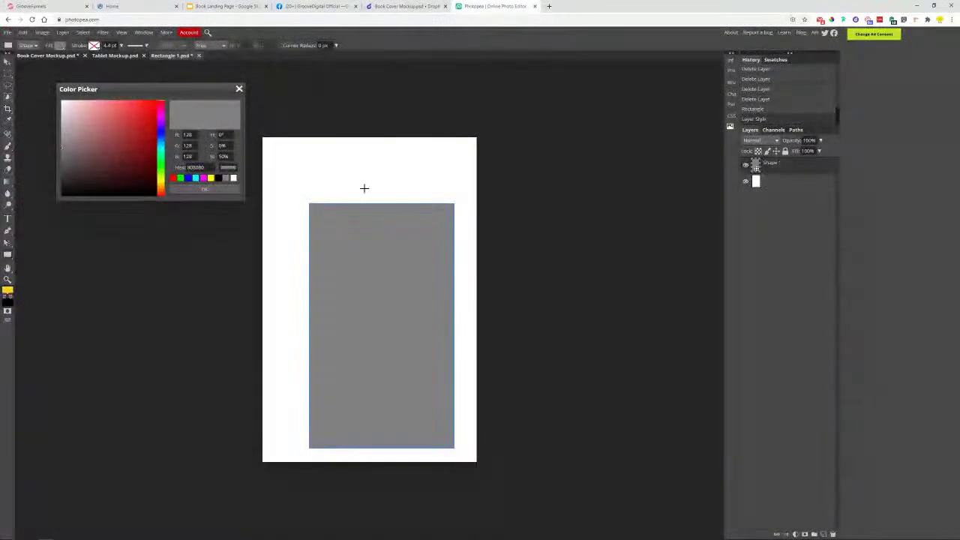
left_click(210, 167)
key("ctrl+v")
left_click(215, 189)
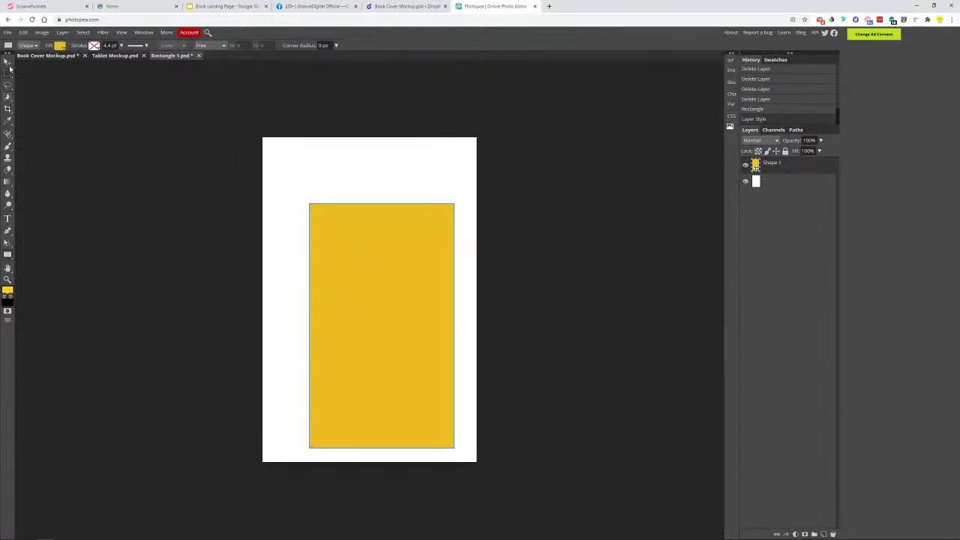
Move and stretch the yellow rectangle to cover the whole canvas, and delete the white background layer.
left_click(8, 63)
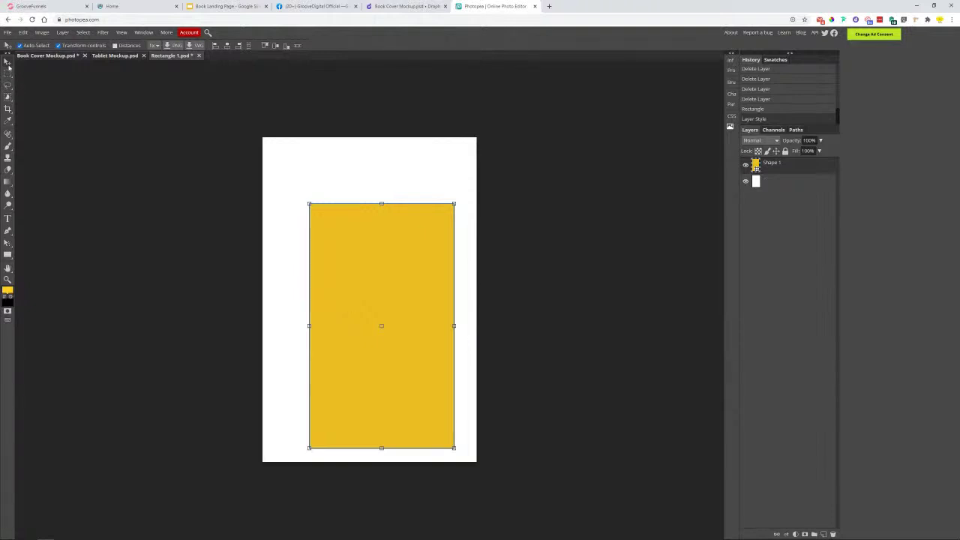
left_click_drag(352, 244, 304, 179)
left_click_drag(406, 381, 476, 465)
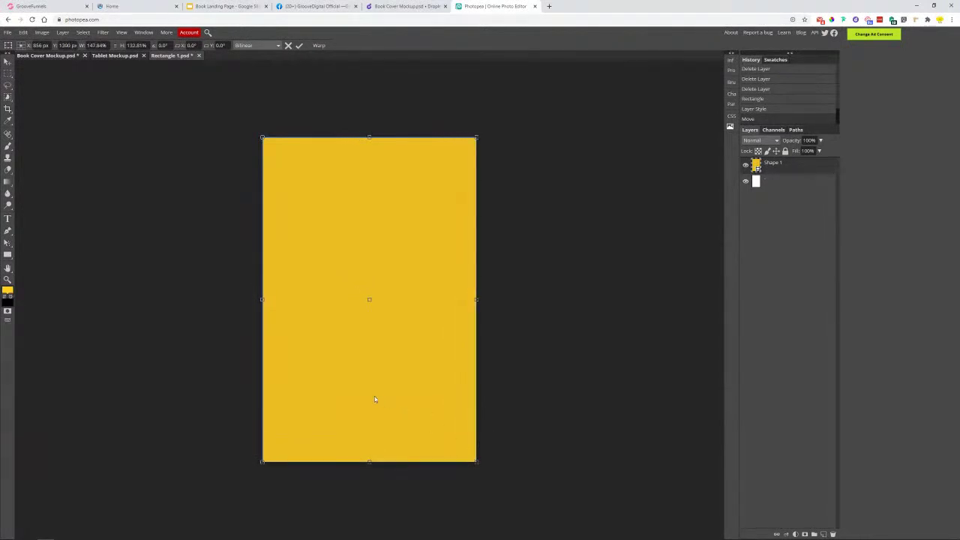
left_click(775, 183)
key("Delete")
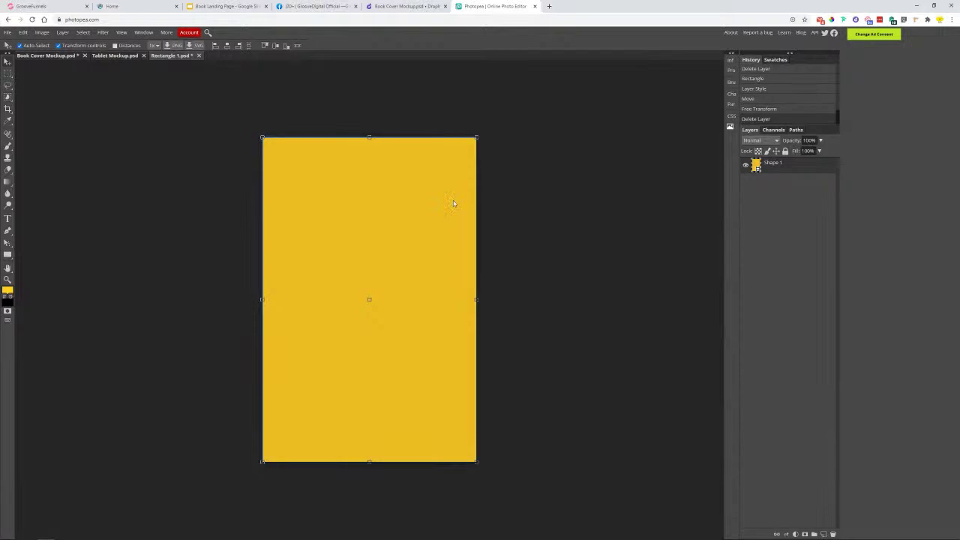
Check the cover in the page preview and place the dark Lemon Book logo file "Custom dimensions 500x250 px (2)" near the cover's upper centre.
left_click(127, 6)
scroll(339, 180, "up", 10)
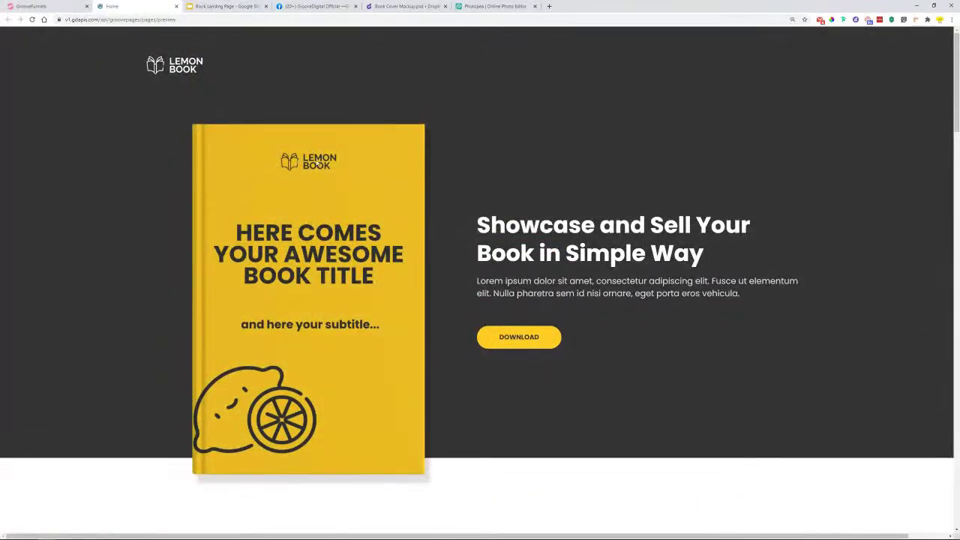
left_click(73, 3)
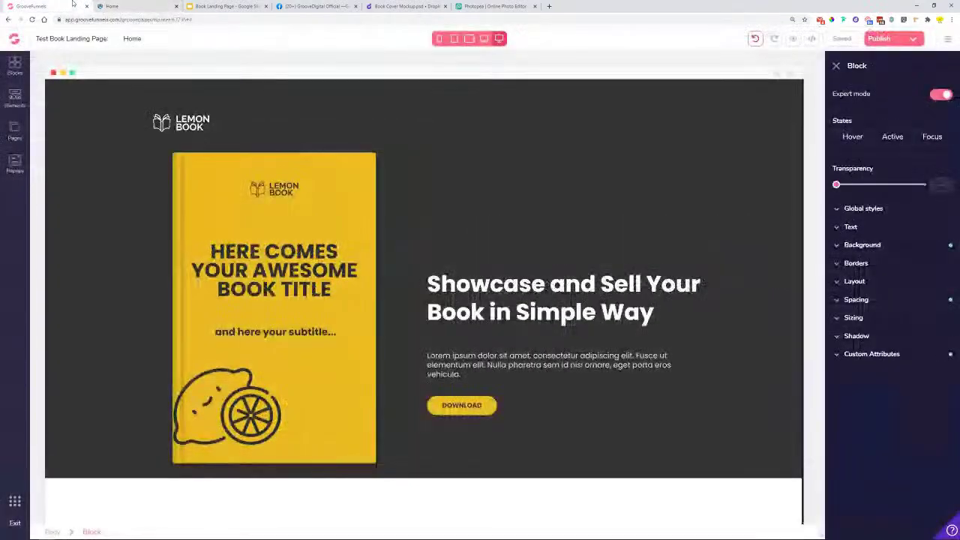
left_click(493, 6)
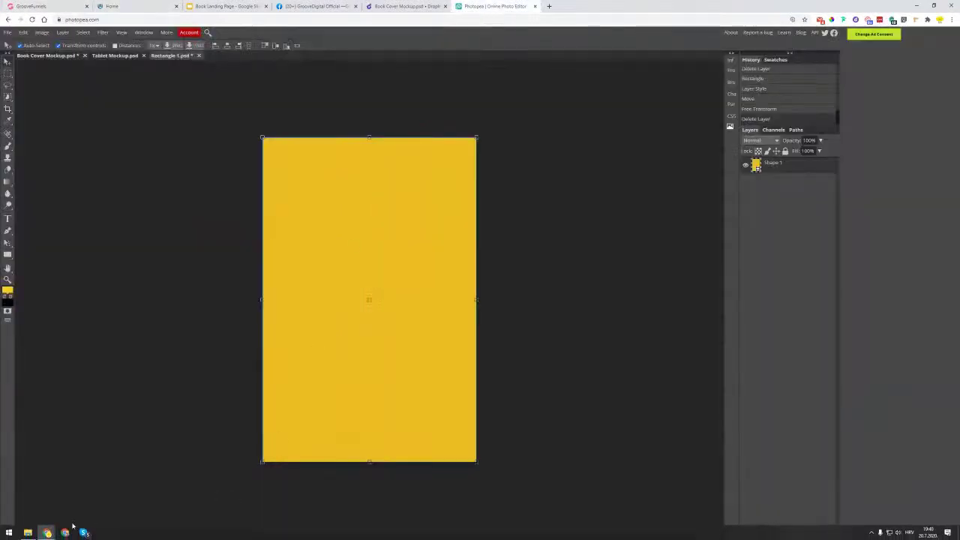
left_click(28, 532)
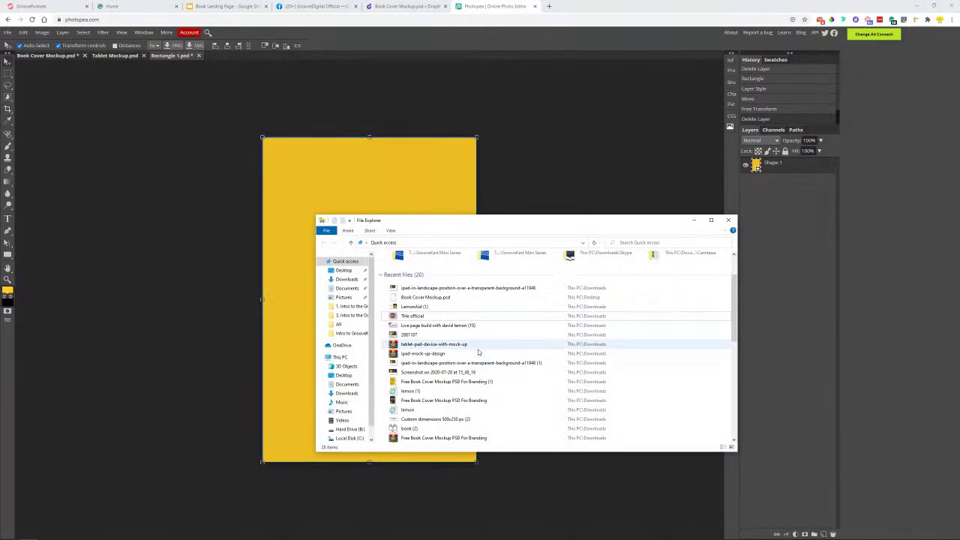
left_click_drag(419, 419, 370, 197)
left_click_drag(299, 157, 379, 198)
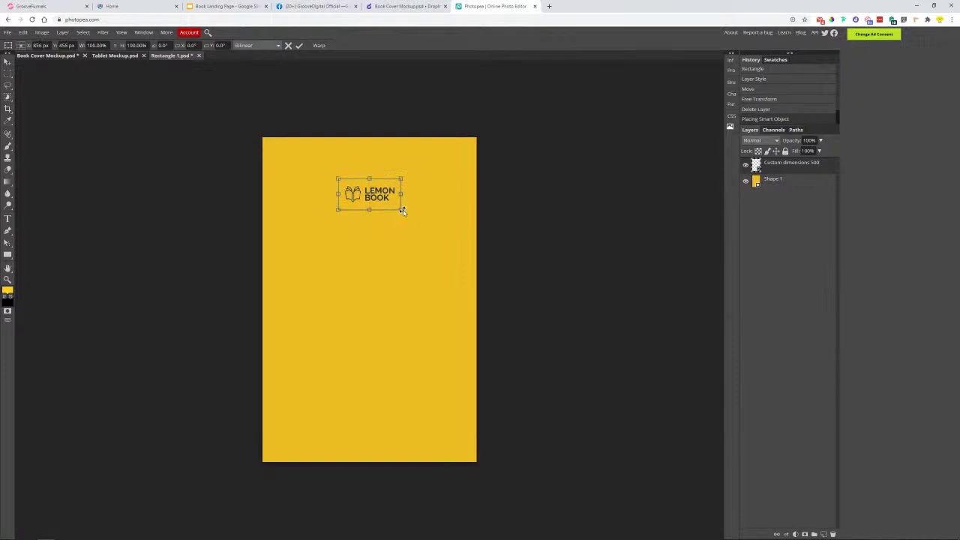
left_click_drag(401, 211, 408, 234)
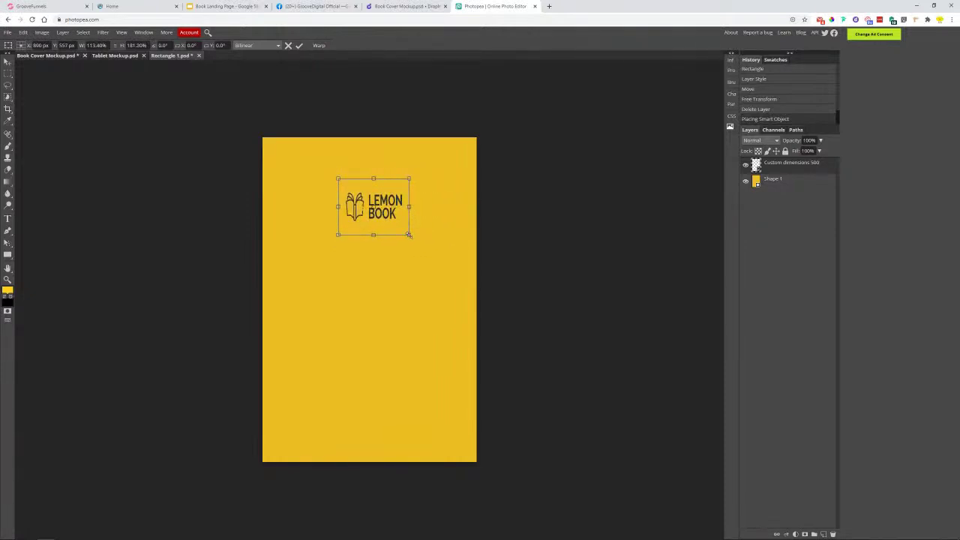
left_click_drag(408, 235, 391, 213)
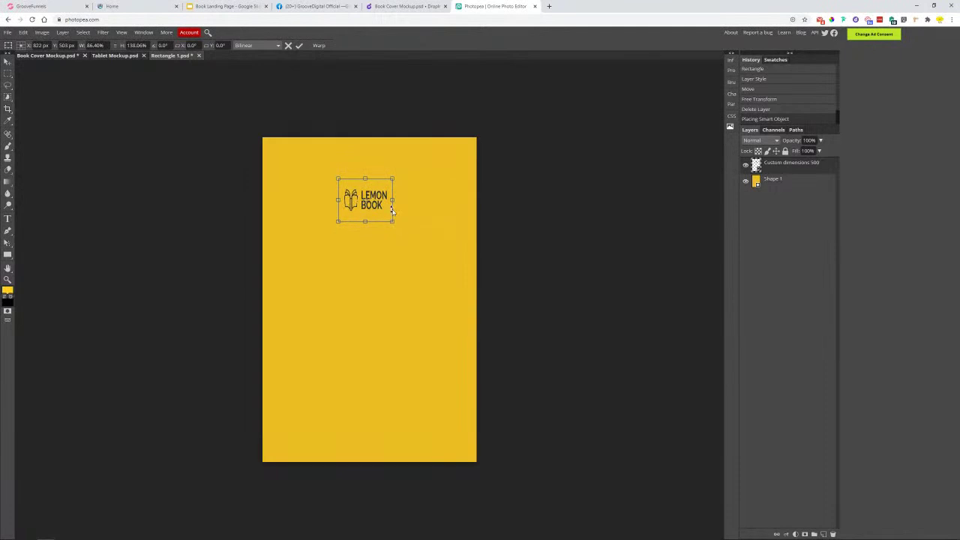
key("Return")
Scale the logo proportionally to 124.80% and centre it near the cover's upper edge at X 856 px, Y 363 px.
left_click_drag(348, 194, 367, 196)
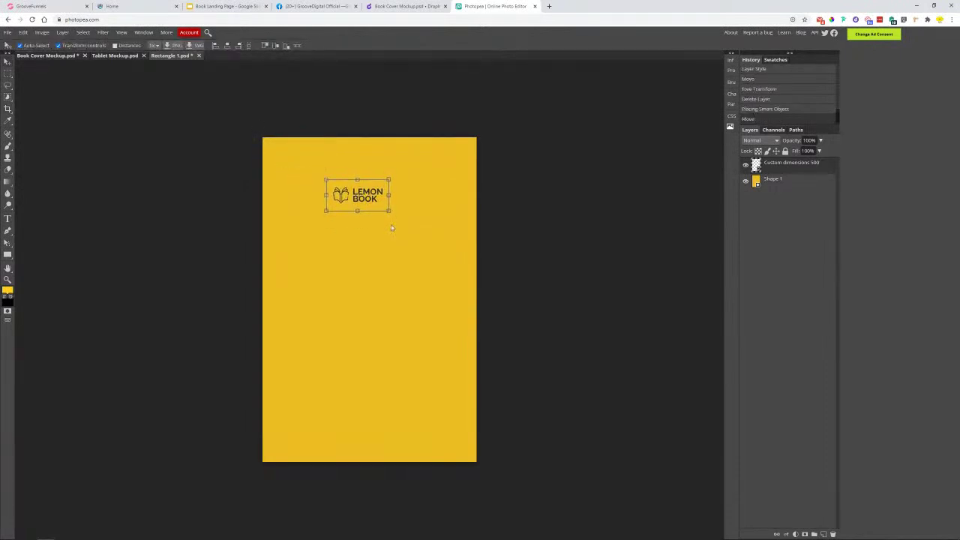
left_click(23, 32)
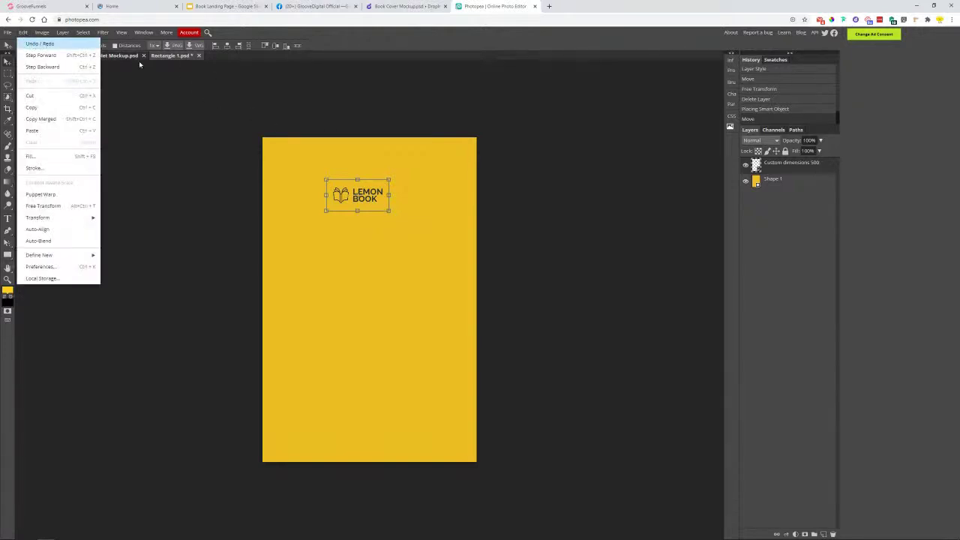
left_click(371, 203)
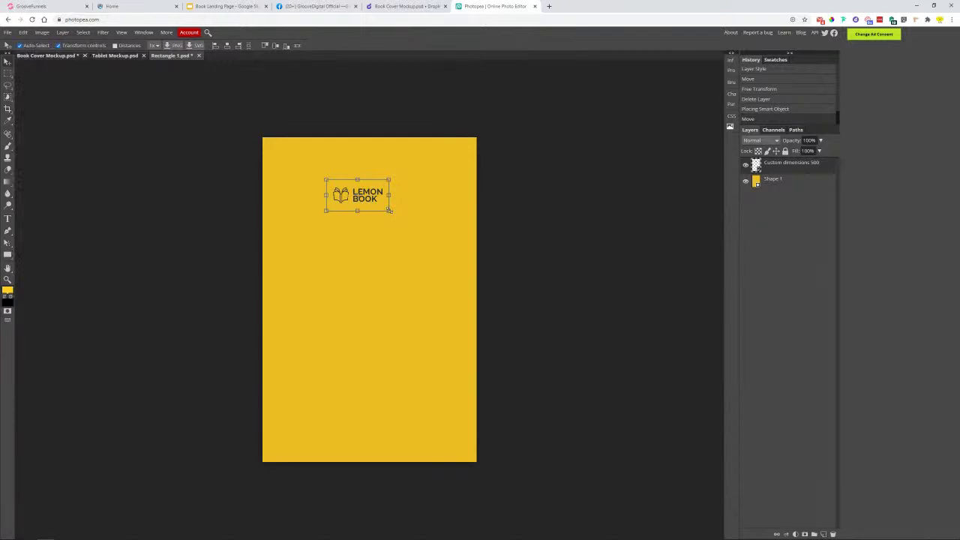
left_click_drag(389, 210, 390, 186)
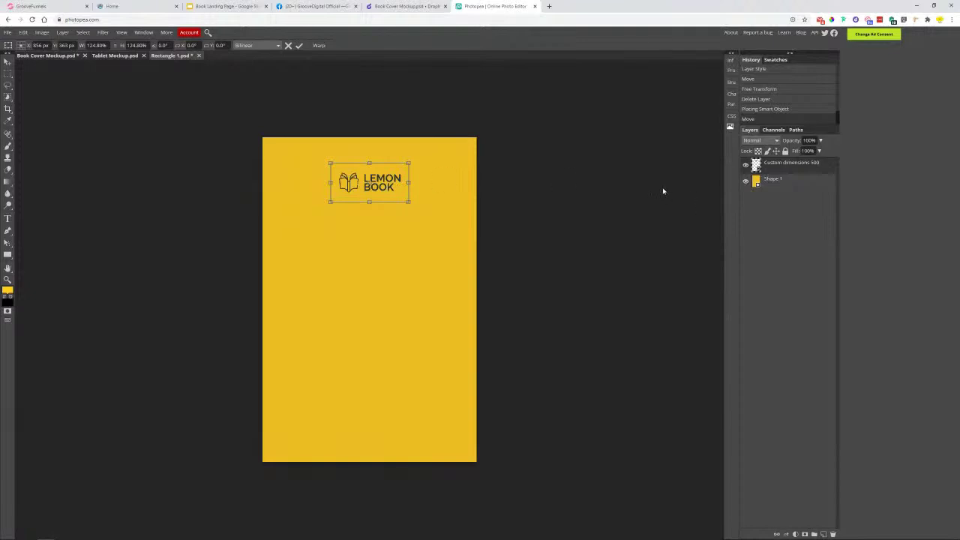
key("Return")
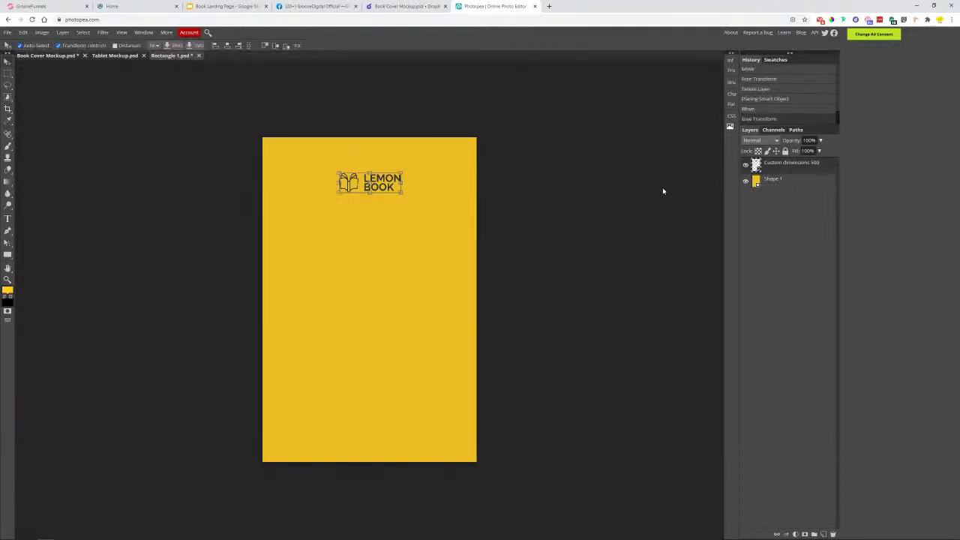
Start a text layer below the cover's logo and set its type to Poppins Bold at 55 px.
left_click(379, 204)
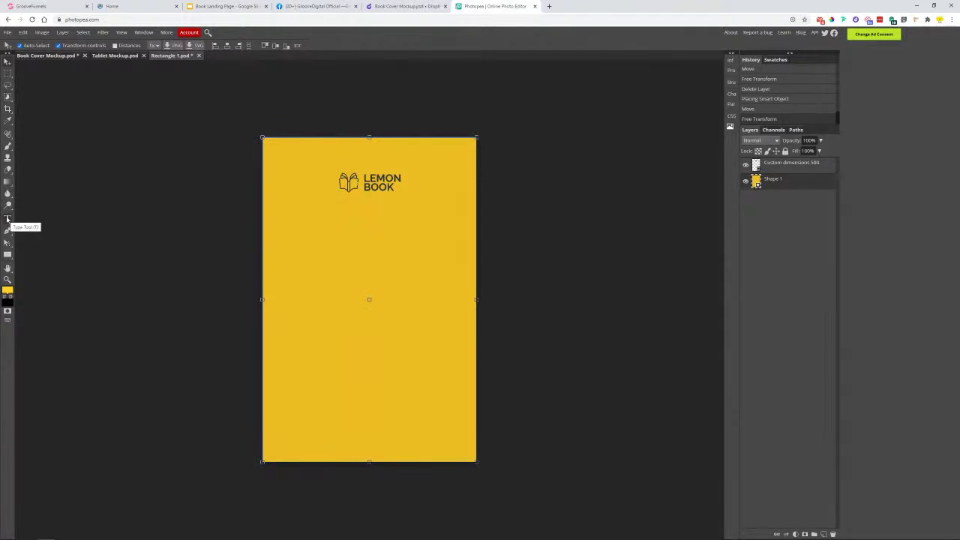
left_click(7, 219)
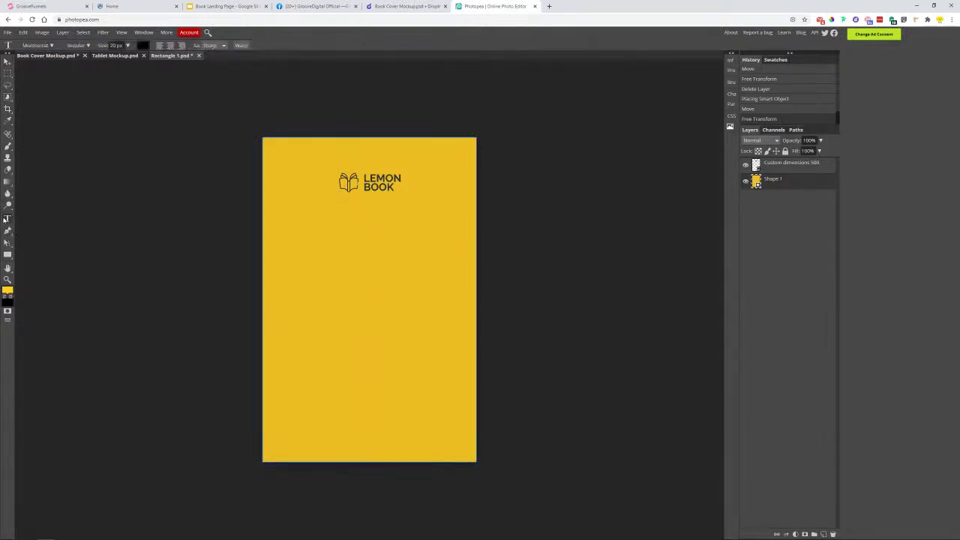
left_click(319, 252)
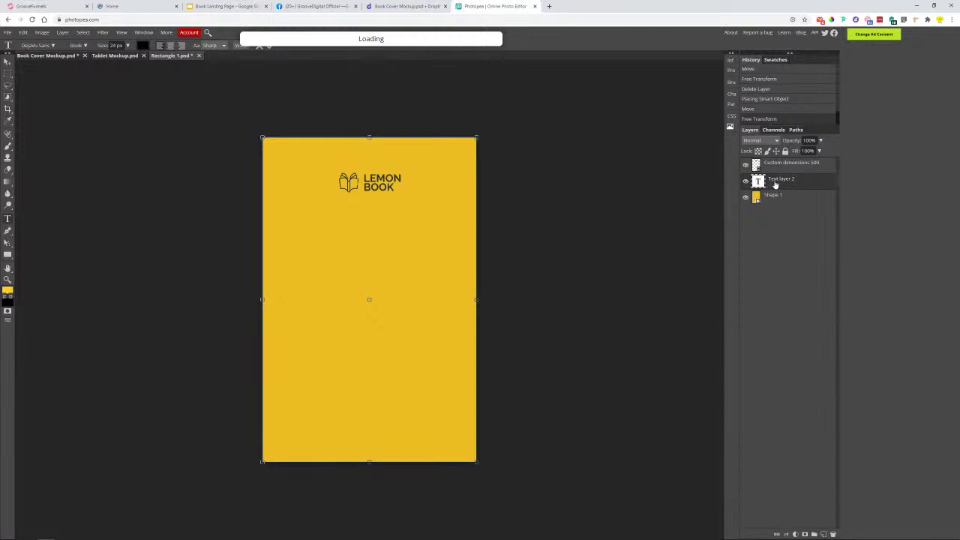
left_click(54, 47)
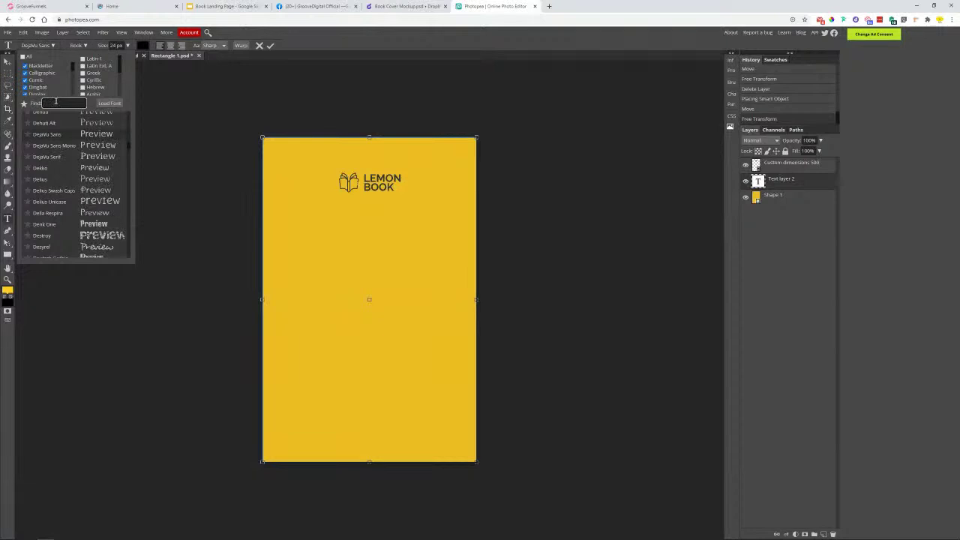
type("pop")
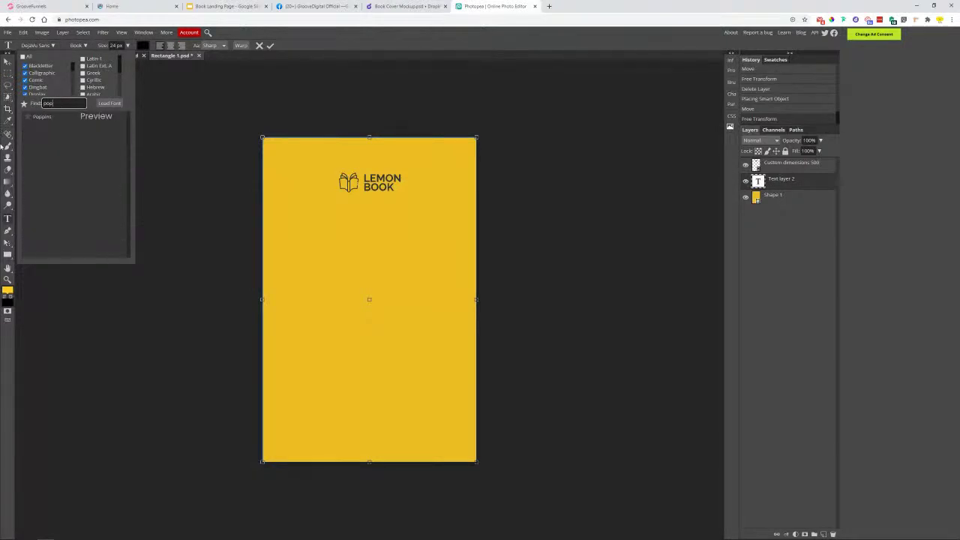
left_click(66, 118)
left_click(87, 46)
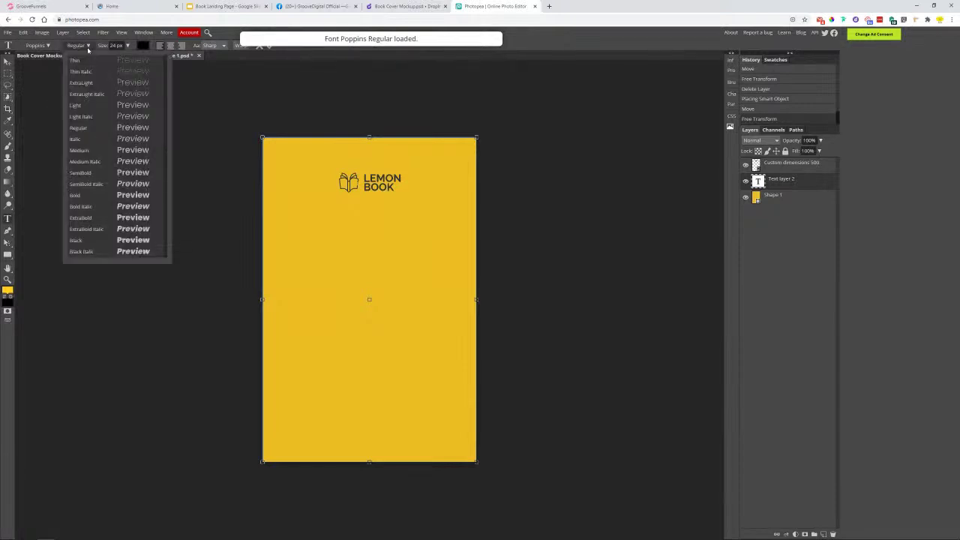
left_click(93, 195)
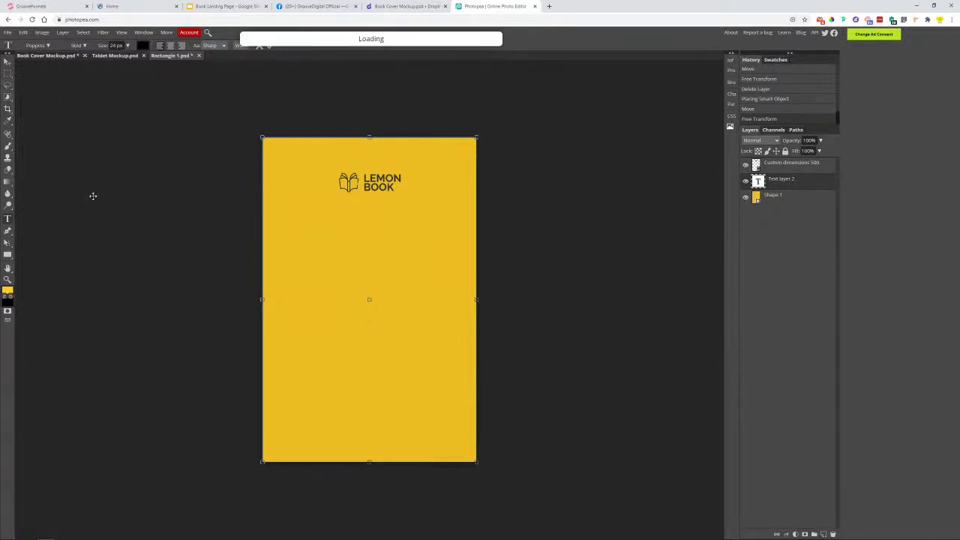
left_click_drag(129, 49, 124, 60)
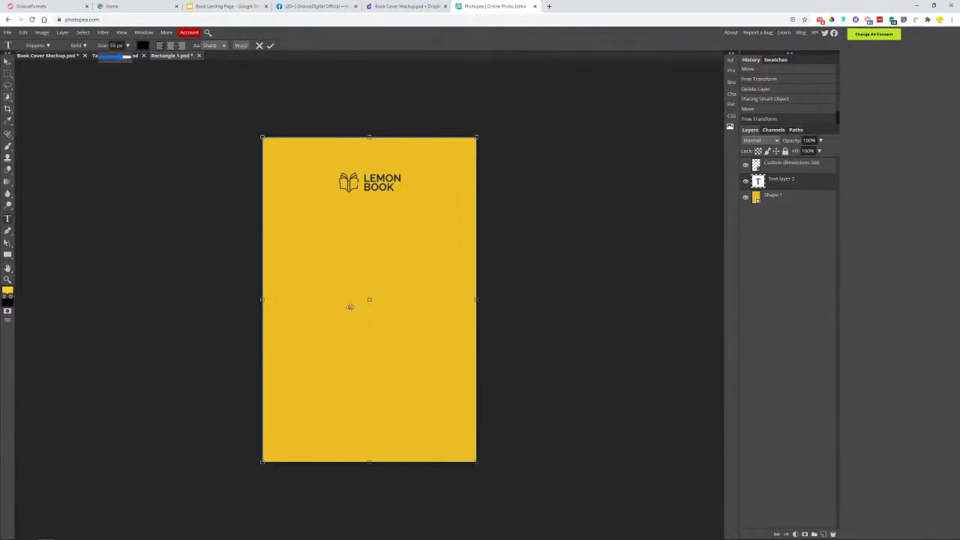
Reopen the new text layer for editing and try to enter test text on the cover.
left_click(758, 181)
left_click(759, 182)
double_click(759, 181)
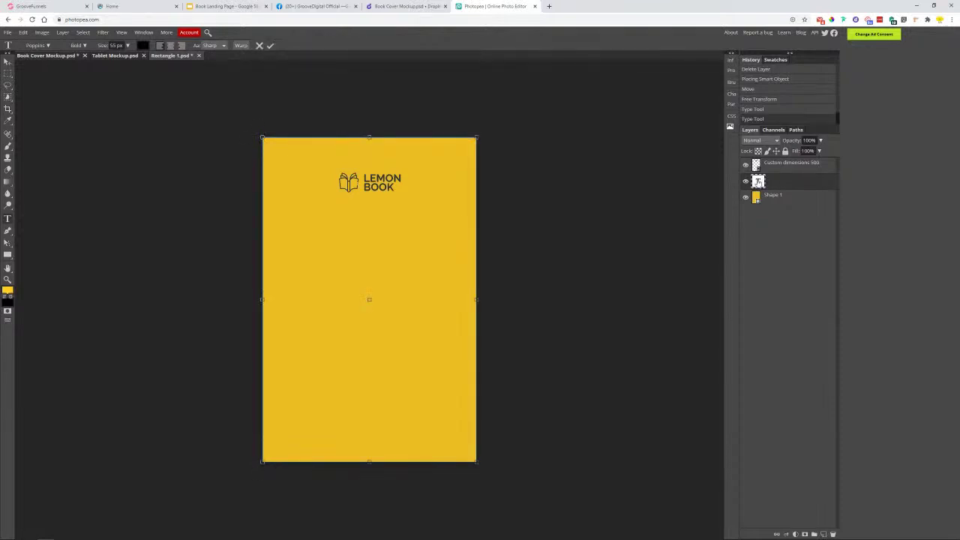
left_click(758, 185)
double_click(756, 183)
left_click(661, 196)
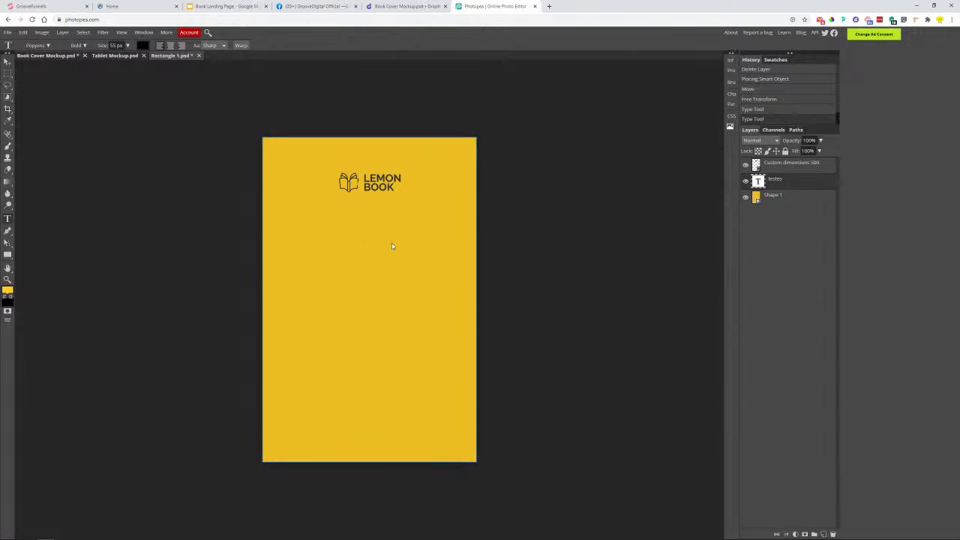
key("ctrl+t")
left_click(624, 6)
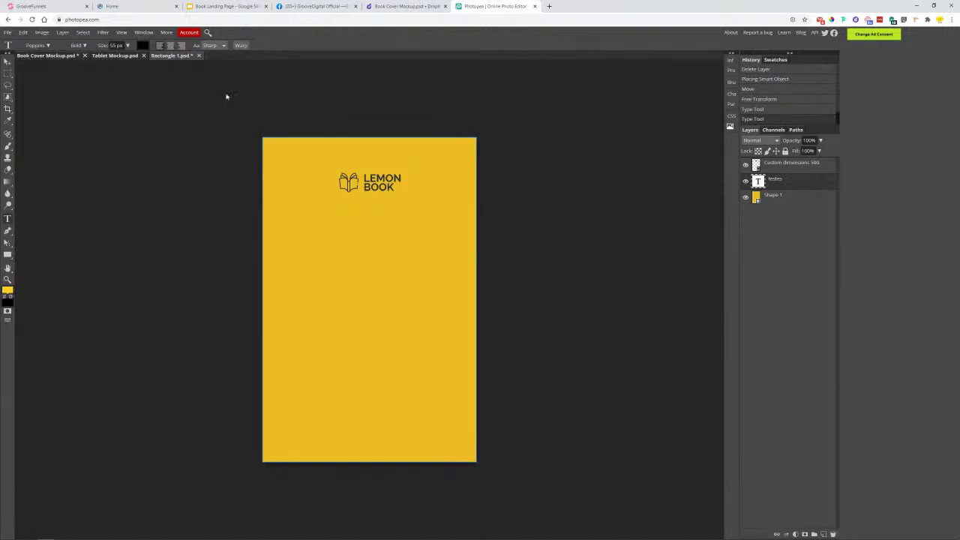
Move the test text layer above the logo layer and delete the extra text layer added on top.
left_click_drag(774, 183, 775, 163)
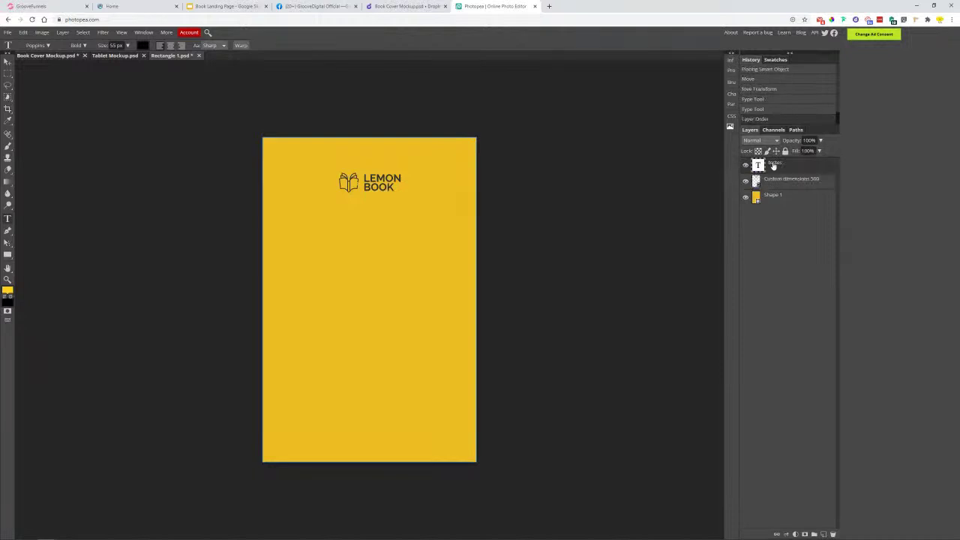
left_click(357, 267)
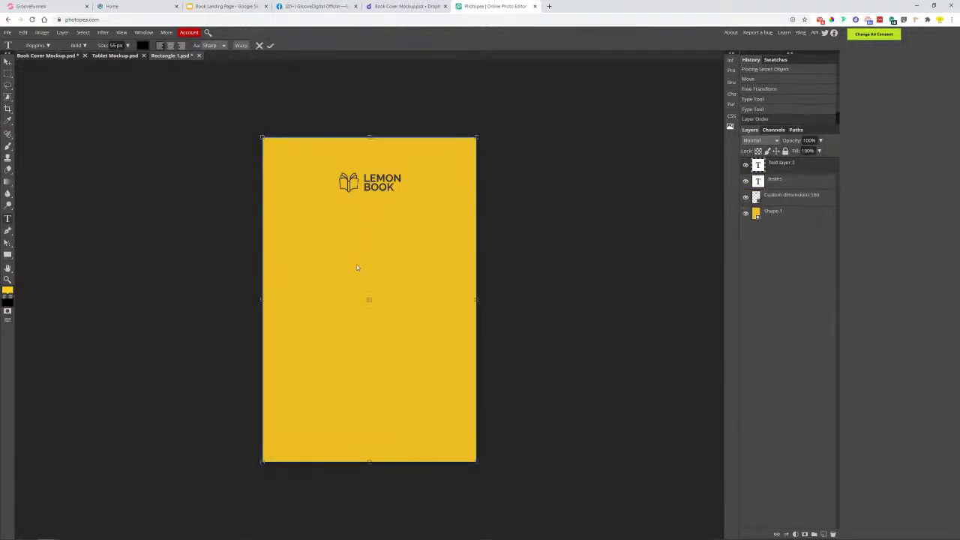
left_click(760, 183)
left_click(752, 166)
key("Delete")
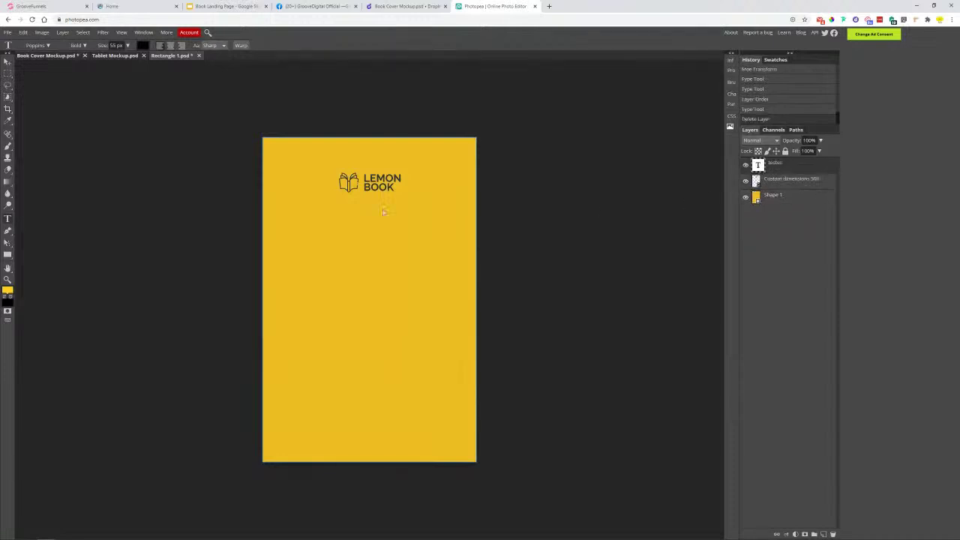
Shift the yellow rectangle aside to check the test text, restore it over the canvas, and delete the text layer.
left_click(8, 64)
left_click_drag(420, 271, 239, 334)
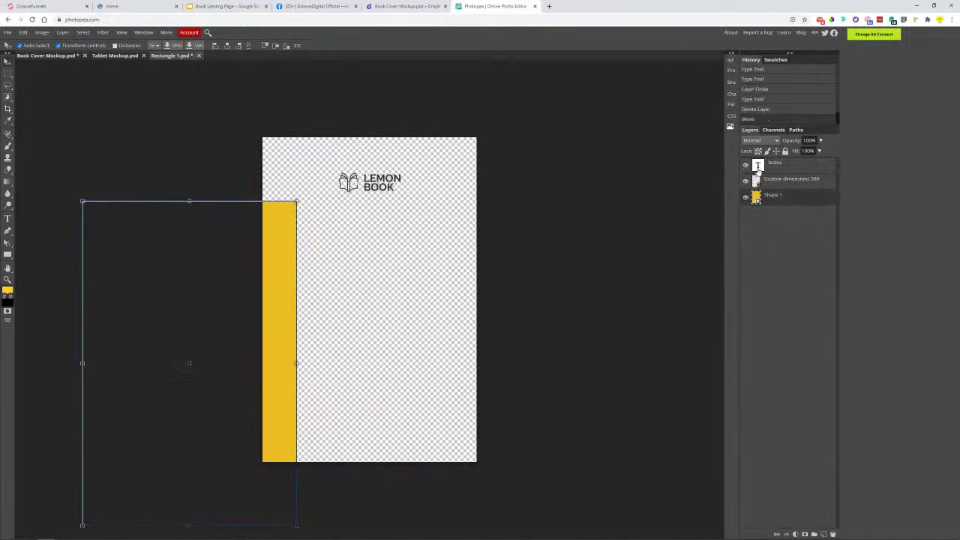
double_click(757, 165)
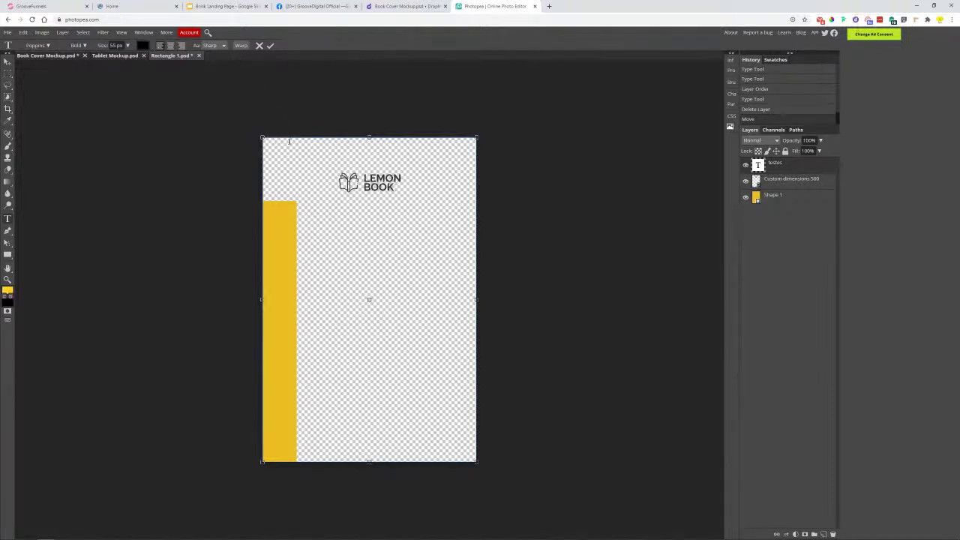
left_click_drag(775, 172, 763, 190)
left_click_drag(270, 247, 451, 187)
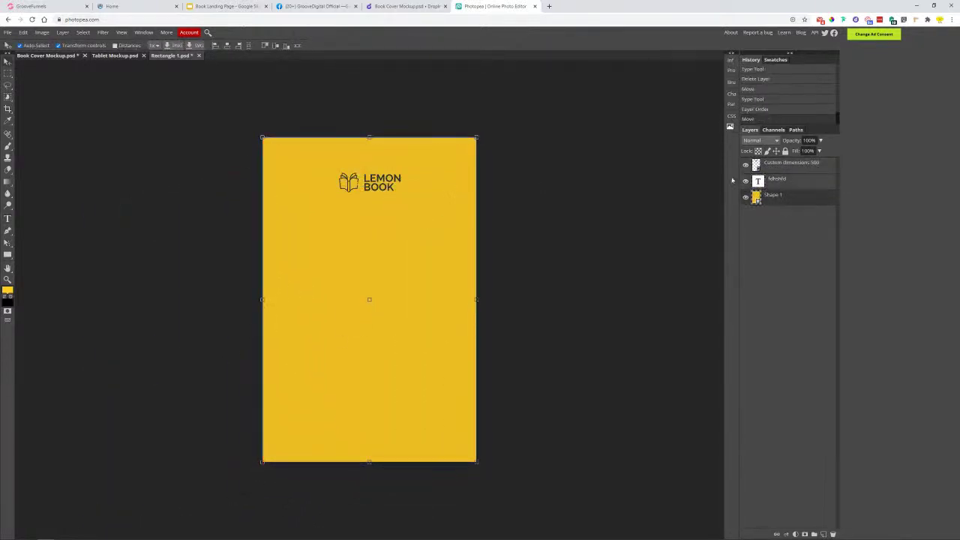
left_click(782, 180)
key("Delete")
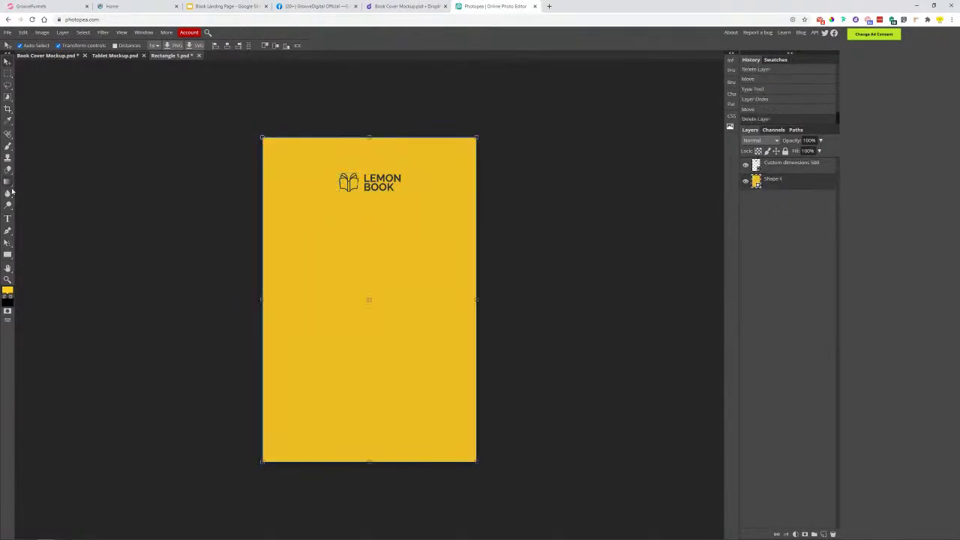
left_click(8, 218)
left_click(344, 315)
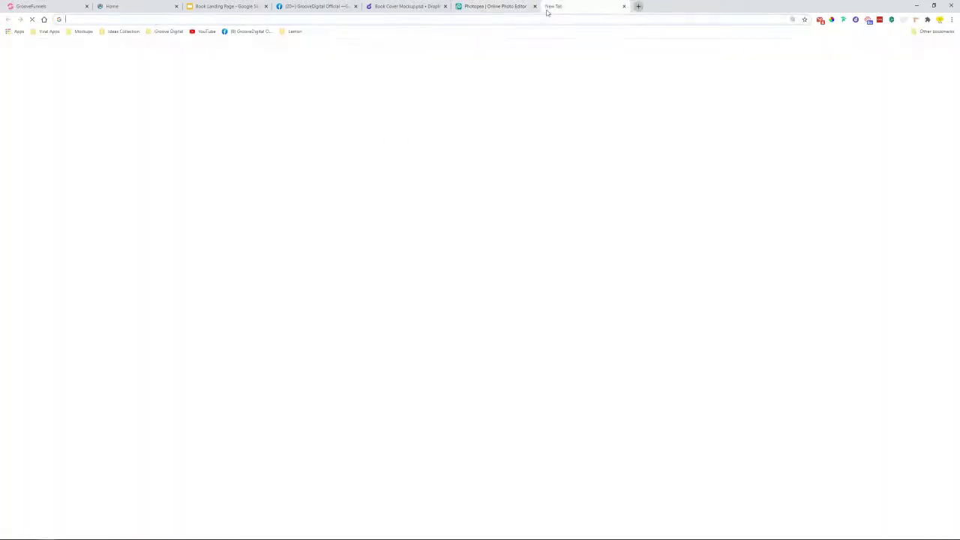
left_click(549, 6)
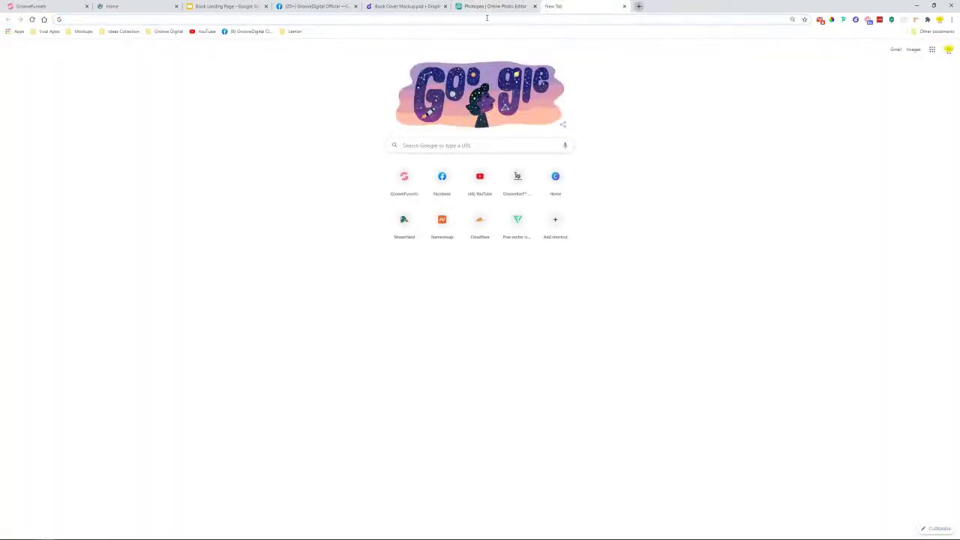
type("ca")
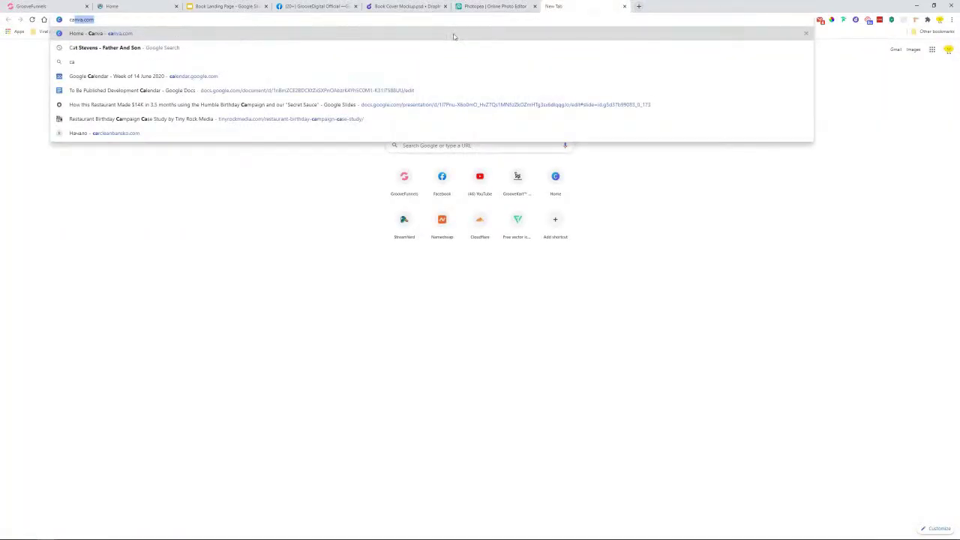
left_click(484, 6)
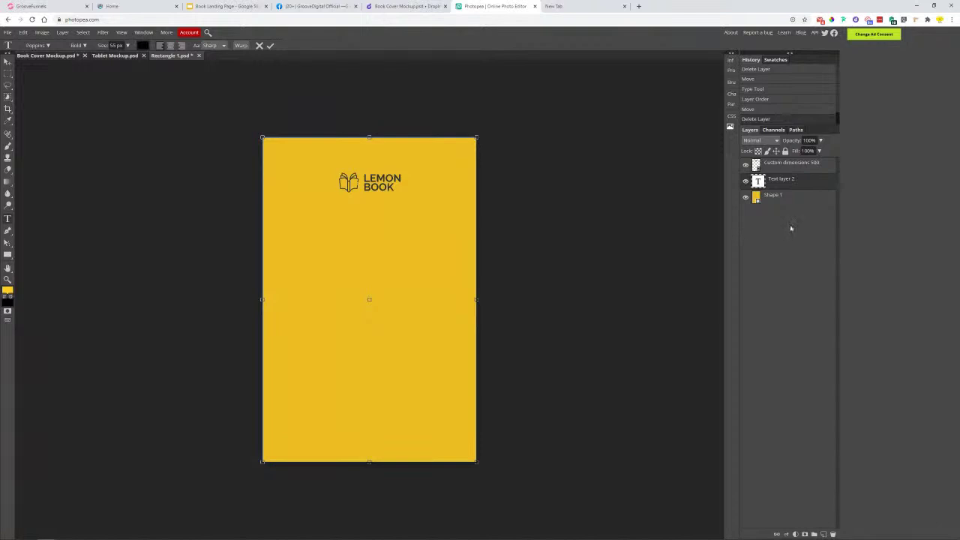
left_click(792, 190)
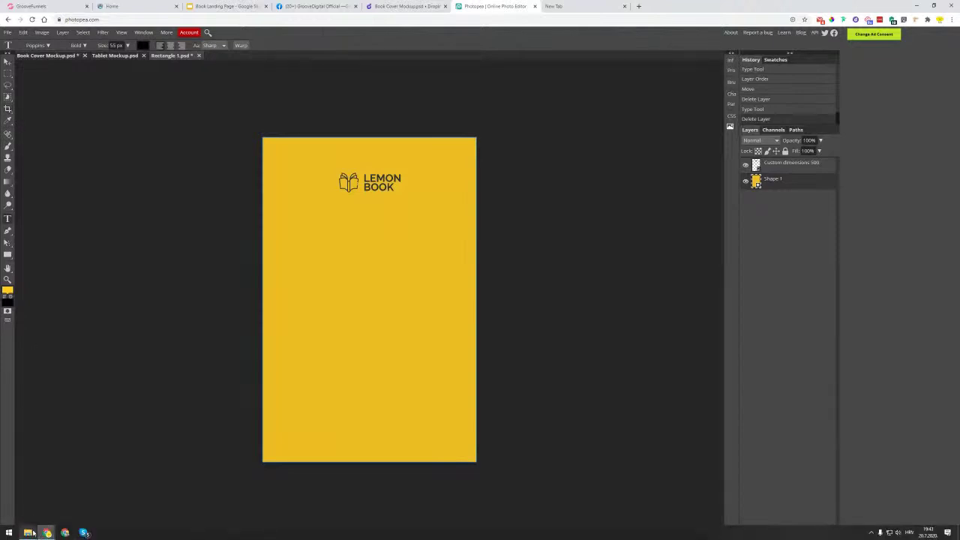
Place the image file "lemon (1)" from the recent files on the cover's lower half, scaled proportionally to 270.70%.
left_click(33, 533)
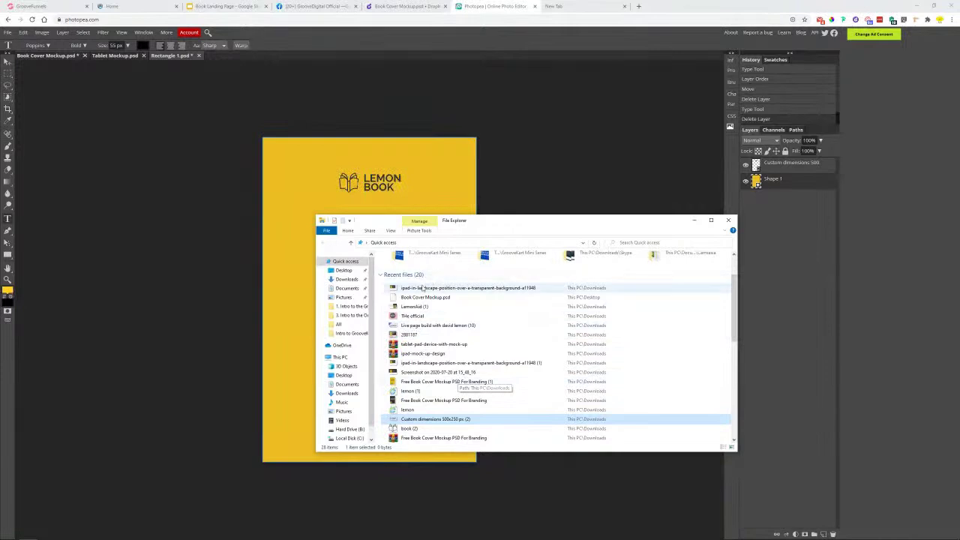
left_click_drag(510, 220, 959, 202)
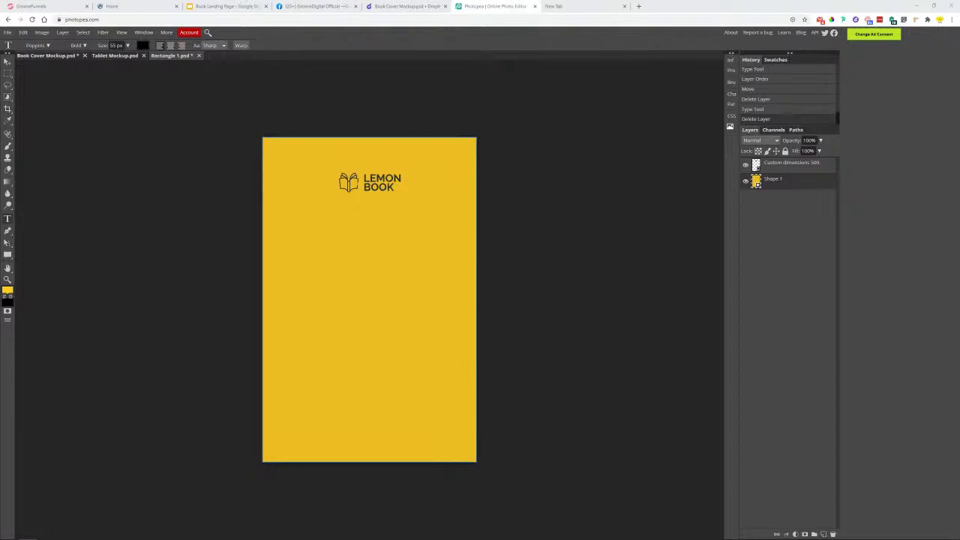
left_click_drag(959, 203, 314, 453)
left_click_drag(343, 382, 456, 307)
mouse_move(388, 325)
left_mouse_down()
mouse_move(401, 331)
mouse_move(387, 329)
left_mouse_up()
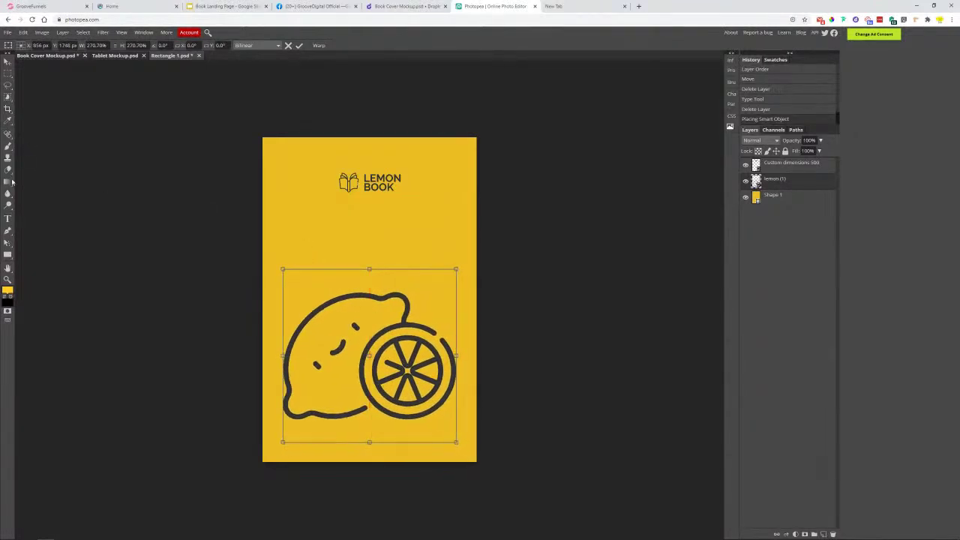
Set the type size to 102 px and start a text layer between the logo and the lemon drawing.
left_click(8, 219)
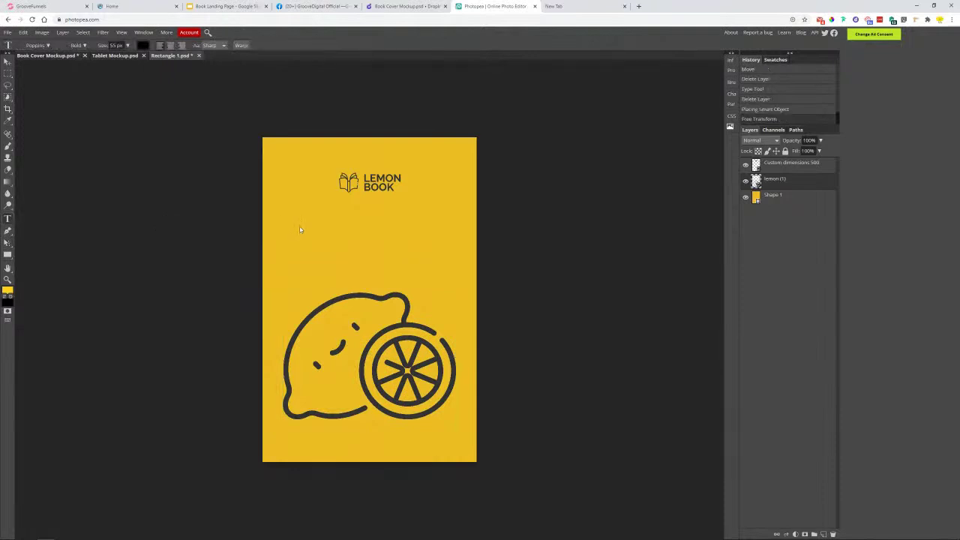
left_click(127, 45)
left_click_drag(113, 57, 129, 61)
left_click(339, 225)
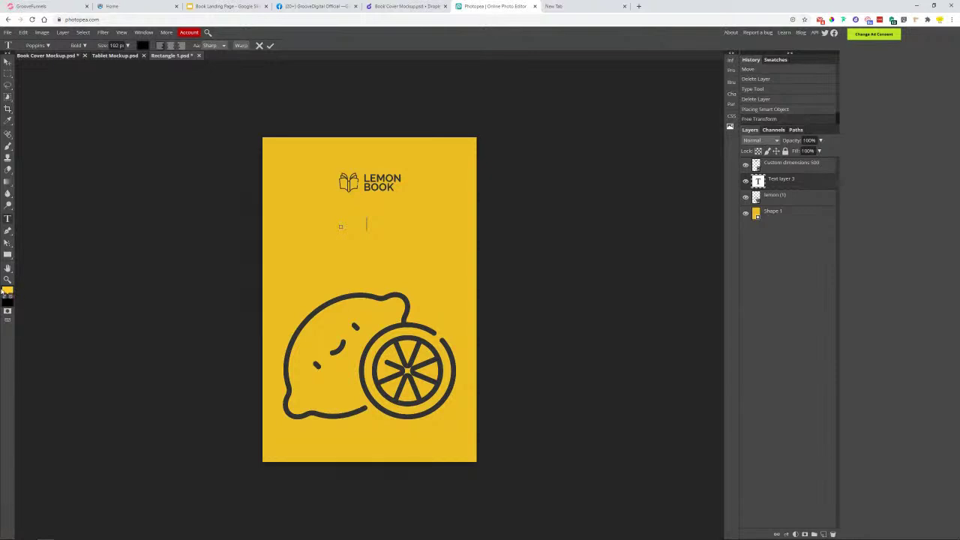
Change the foreground colour from yellow to black (000000) and confirm black as the text colour.
left_click(6, 290)
left_click(75, 185)
left_click_drag(67, 195, 53, 208)
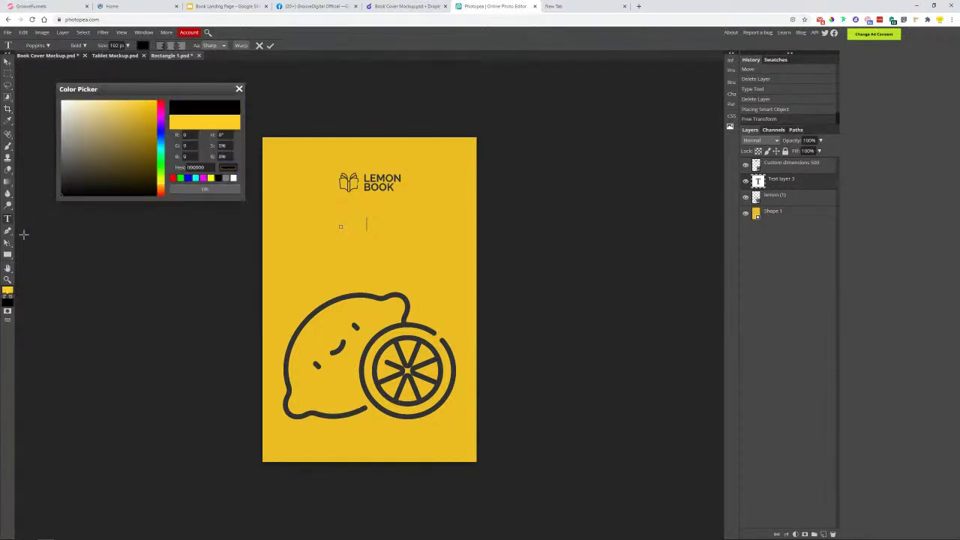
left_click(197, 189)
key("Escape")
key("ctrl+a")
left_click(141, 45)
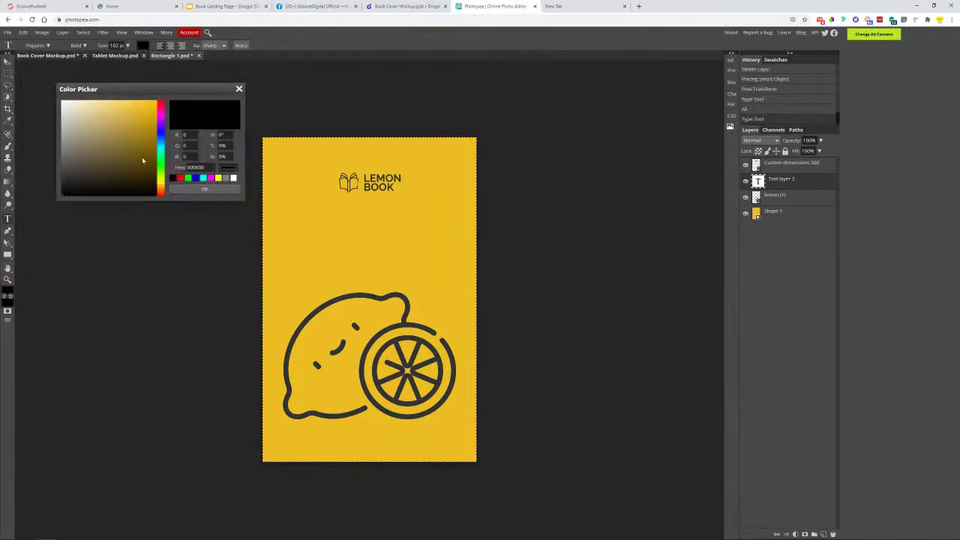
left_click(207, 188)
Try filler text in another text layer below the logo, and delete both text layers from the cover.
left_click(364, 236)
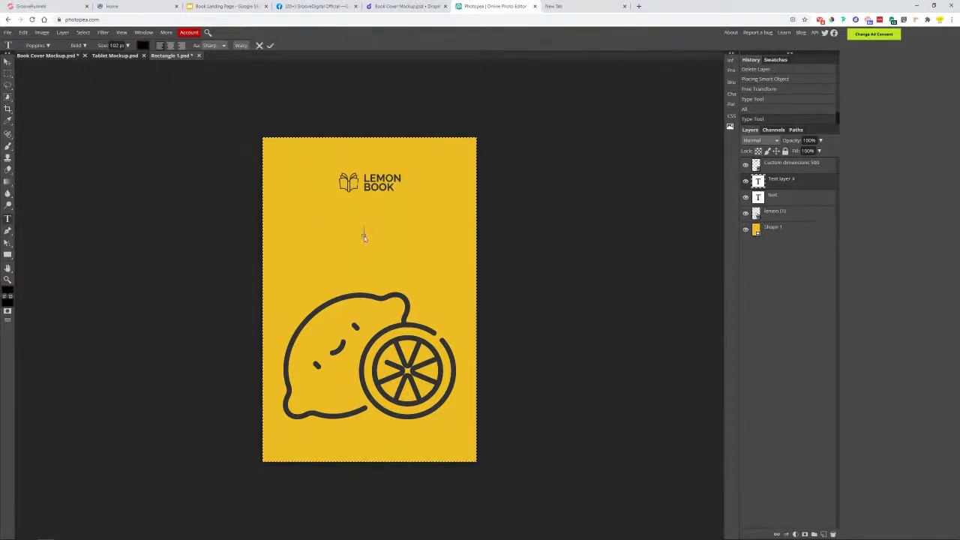
type("lemon book")
left_click(813, 183)
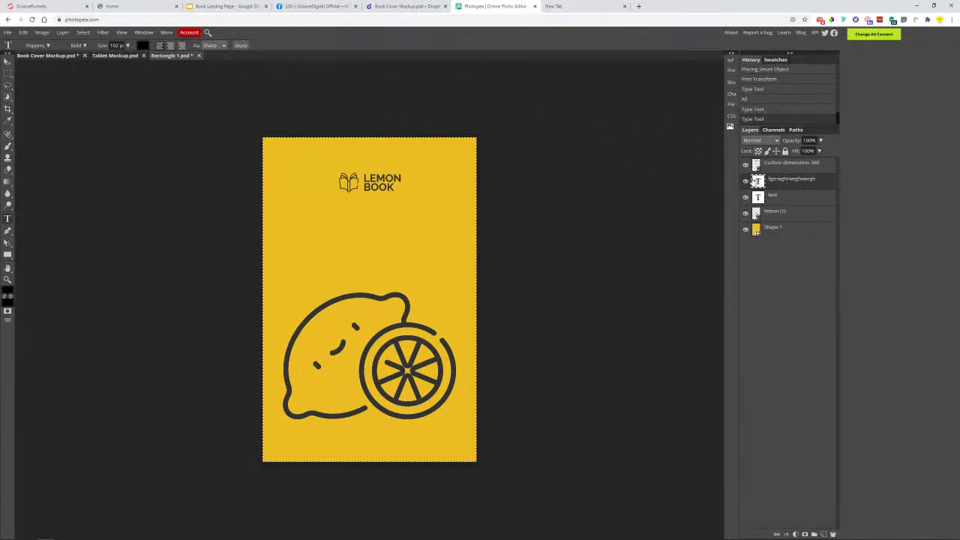
left_click(833, 534)
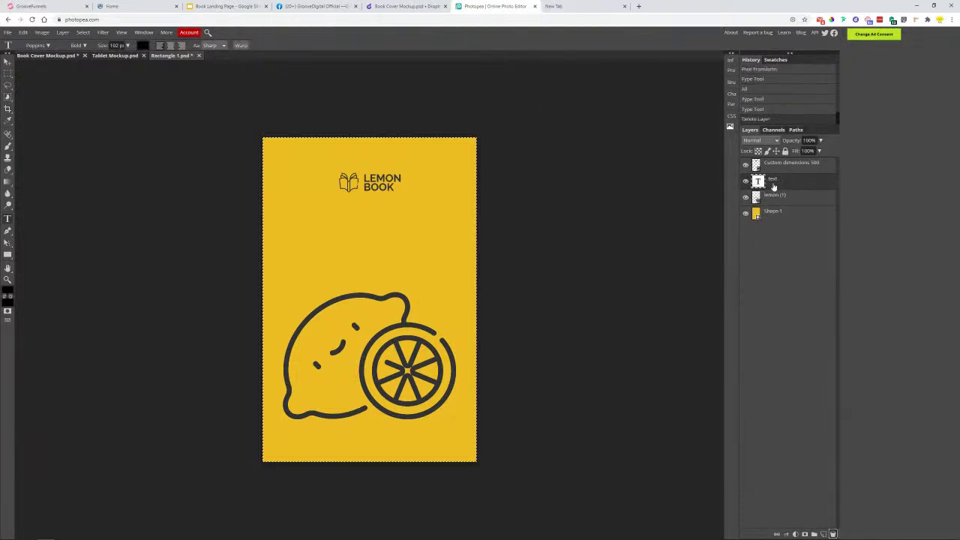
left_click(833, 534)
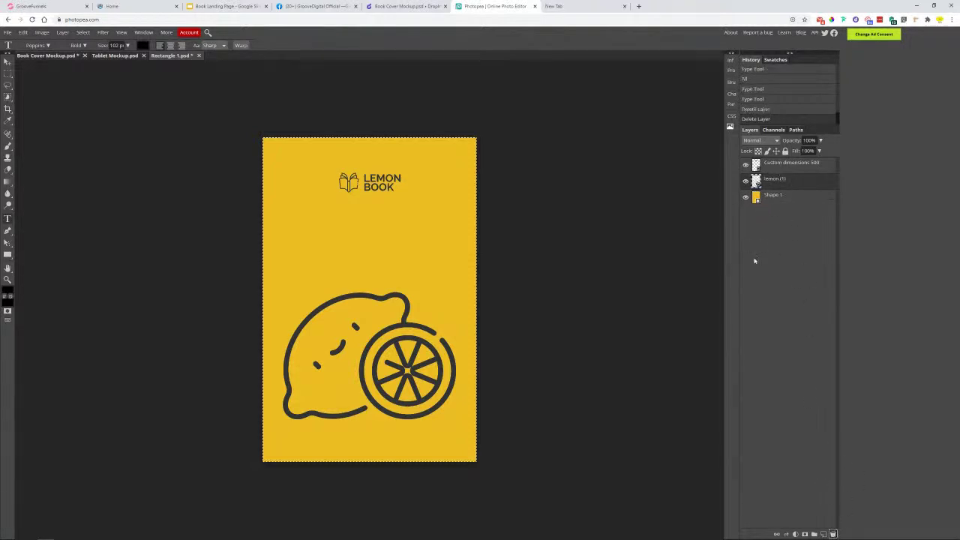
Start a text layer beside the cover, commit it empty, then save the Rectangle 1.psd artwork and close that document.
left_click(651, 207)
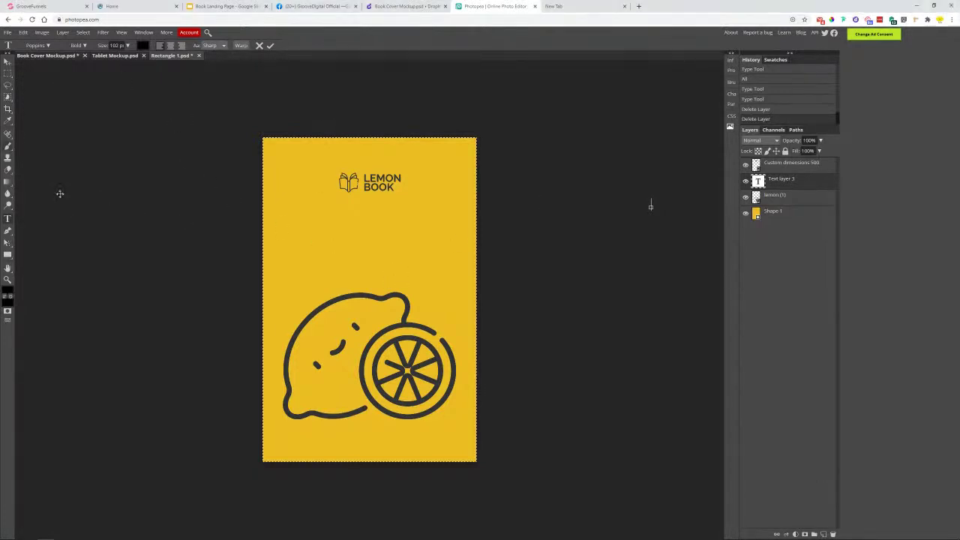
key("ctrl+s")
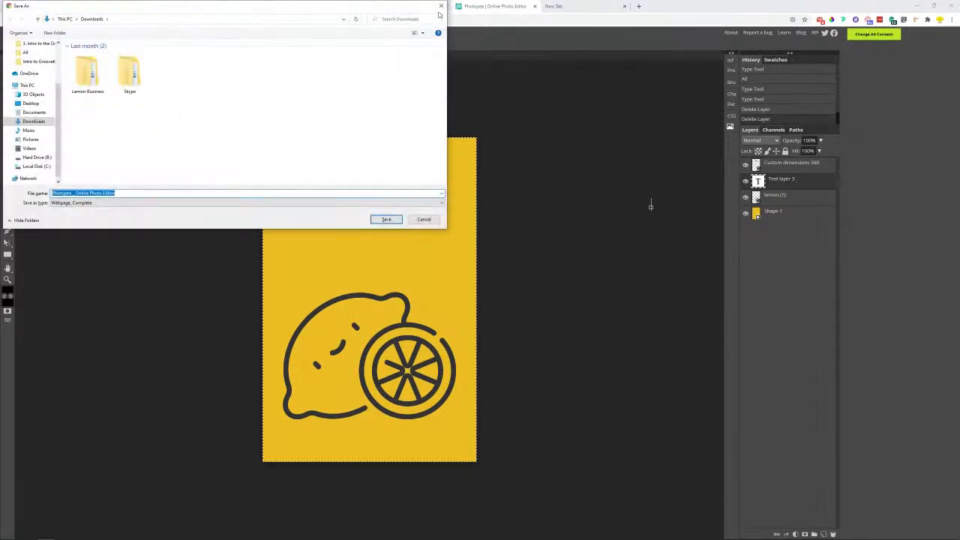
key("Escape")
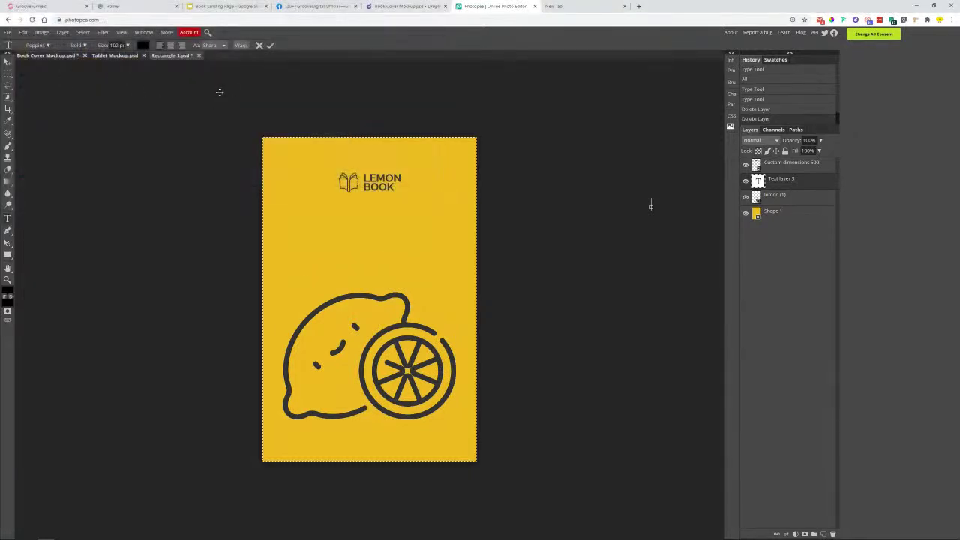
left_click(270, 45)
key("ctrl+s")
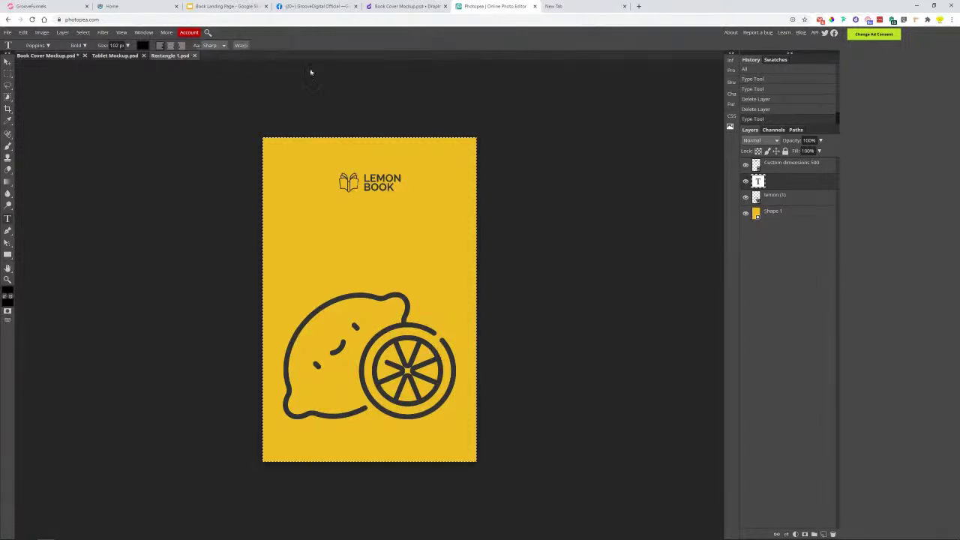
left_click(194, 56)
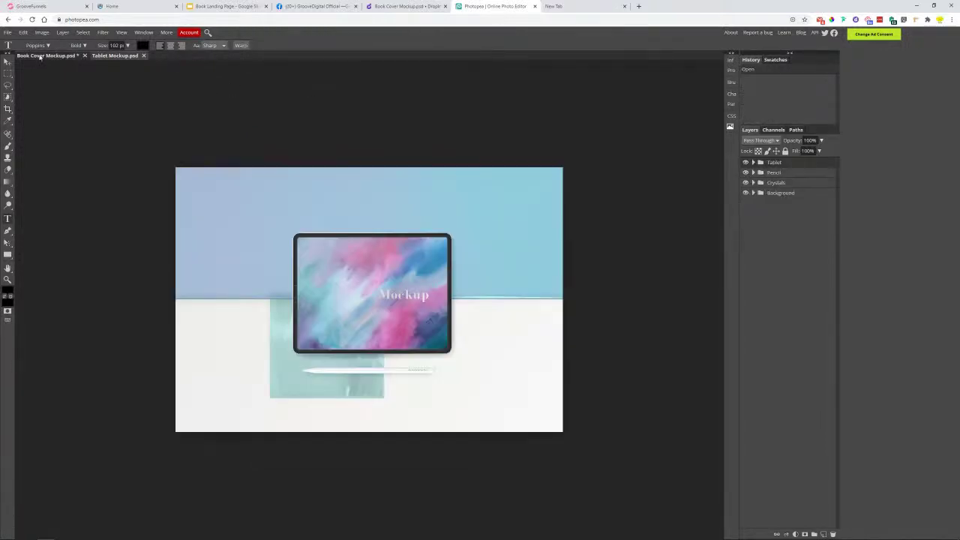
Return to the Book Cover Mockup.psd document, hide its BG layer and collapse the book's layer group.
left_click(41, 57)
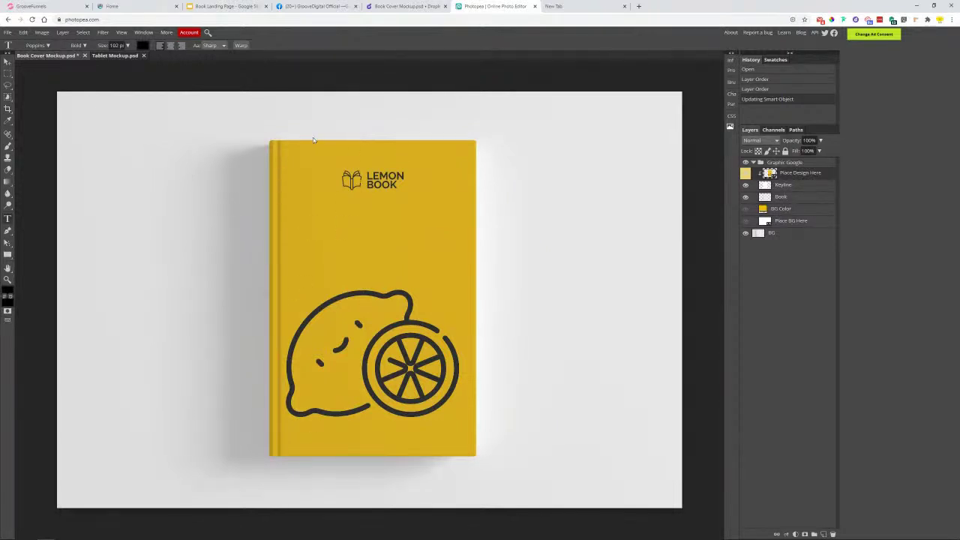
left_click(745, 233)
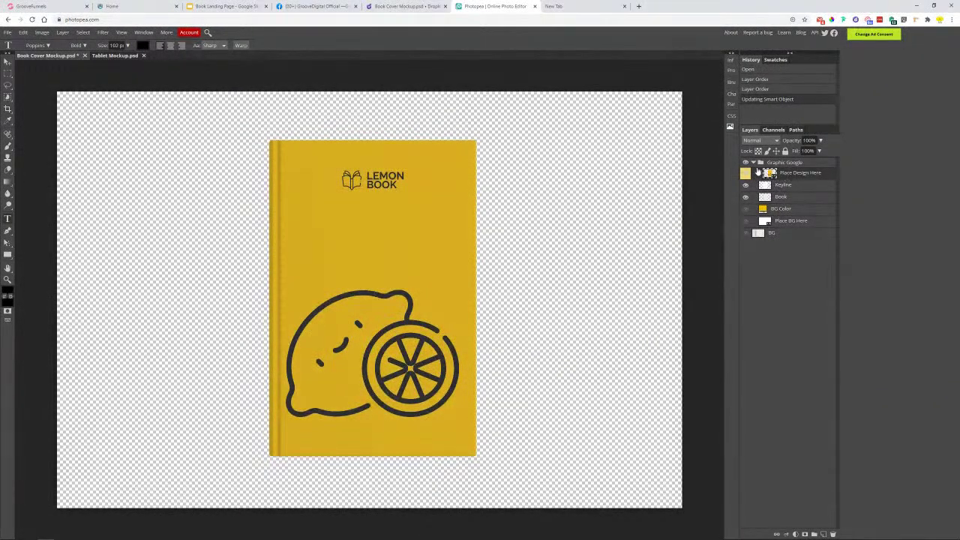
left_click(753, 164)
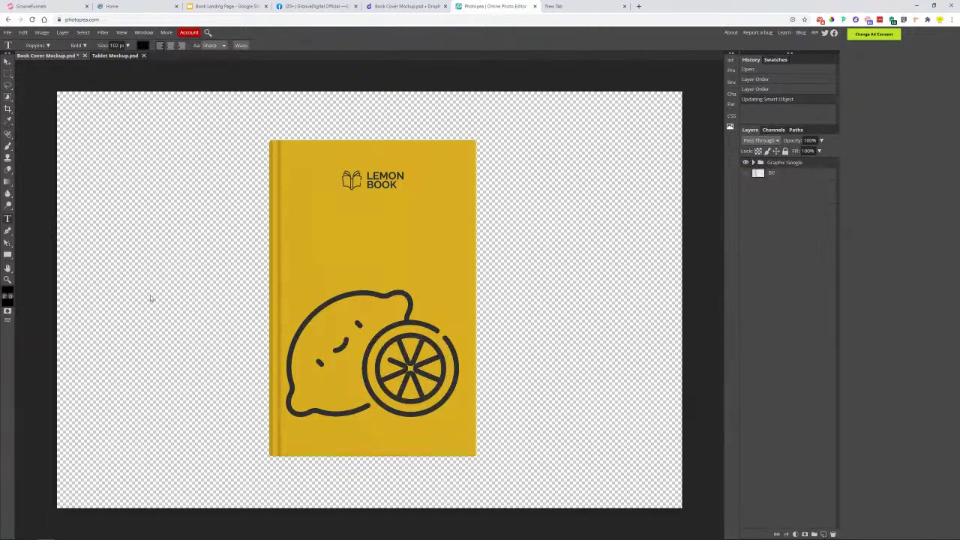
Give the book's layer group a drop shadow with 21% opacity, a 49° angle and a size of about 79 px.
right_click(785, 168)
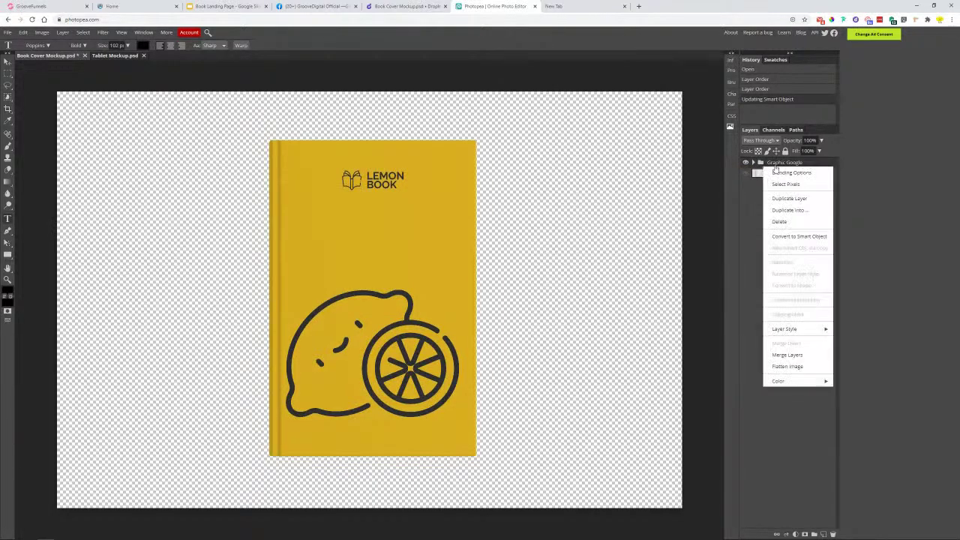
left_click(780, 173)
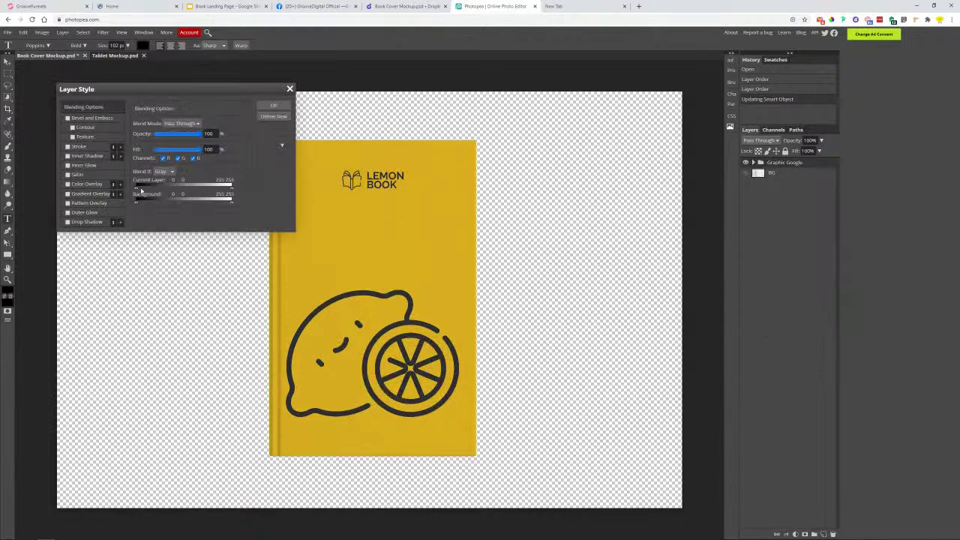
left_click(67, 223)
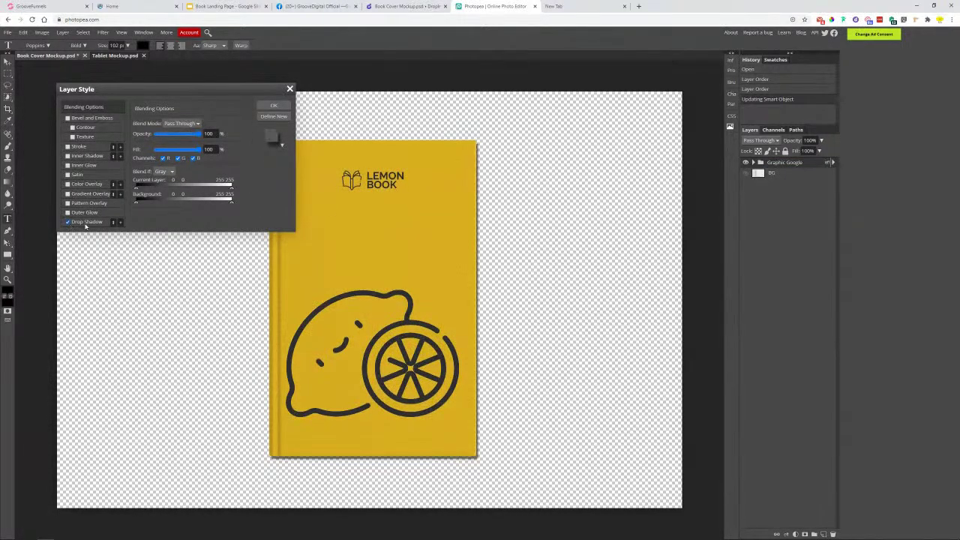
left_click(87, 222)
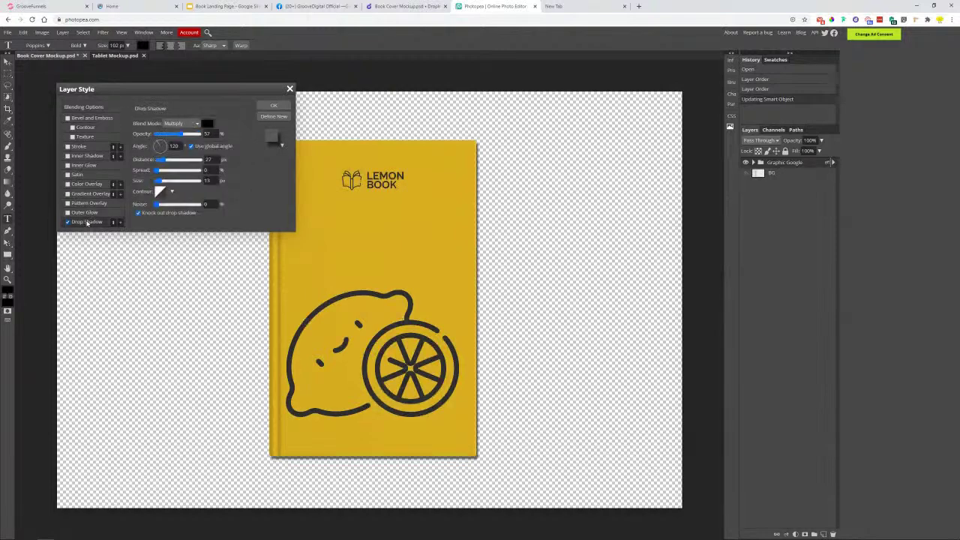
left_click_drag(157, 145, 166, 143)
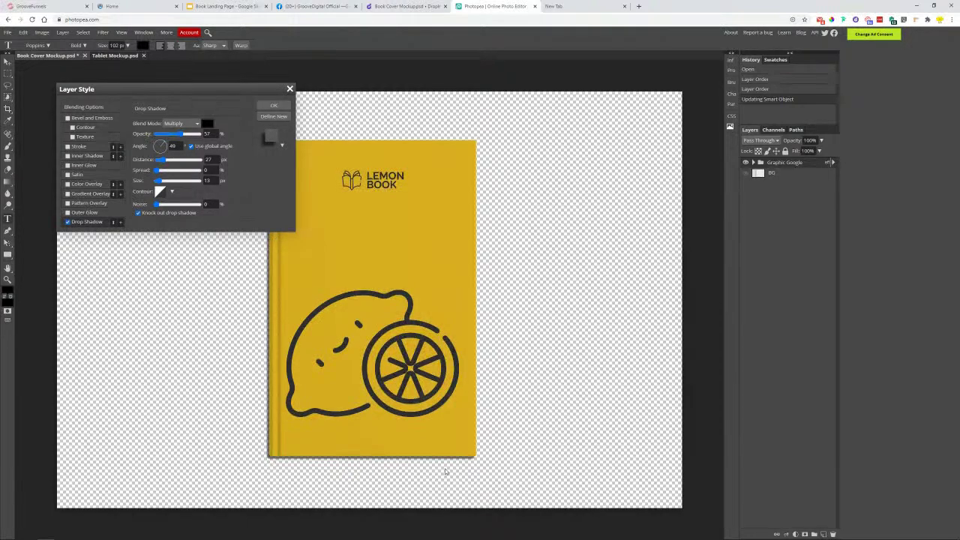
mouse_move(180, 137)
left_mouse_down()
mouse_move(190, 137)
mouse_move(166, 135)
left_mouse_up()
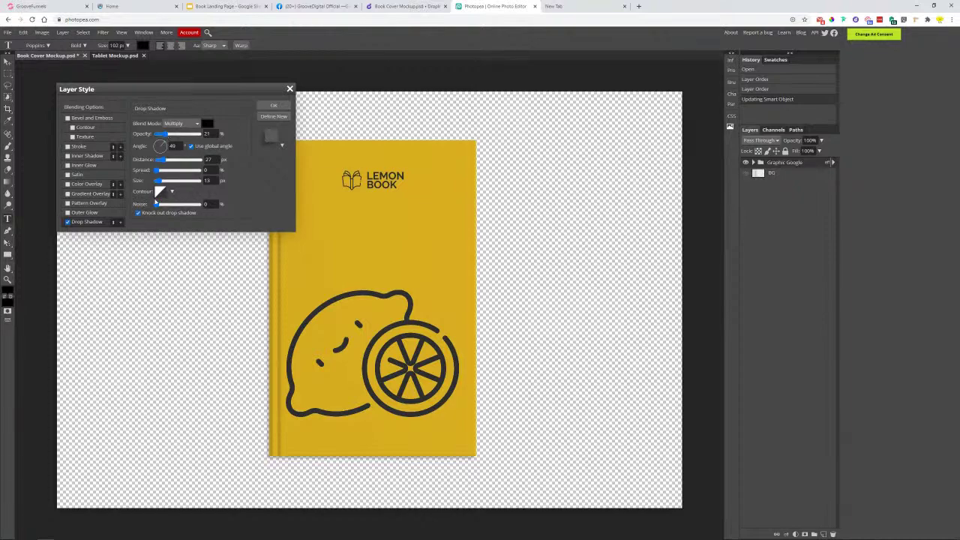
left_click_drag(158, 185, 175, 187)
left_click_drag(173, 184, 171, 184)
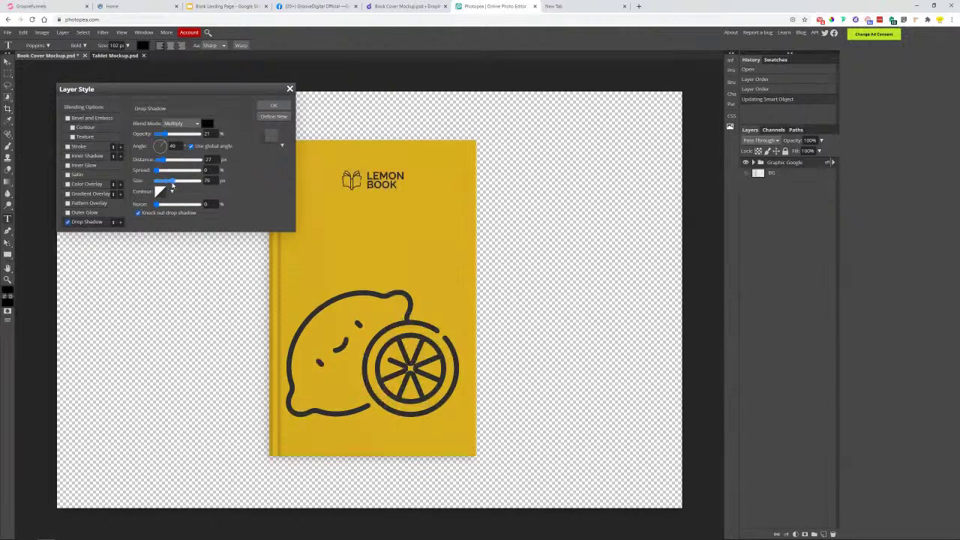
left_click(279, 106)
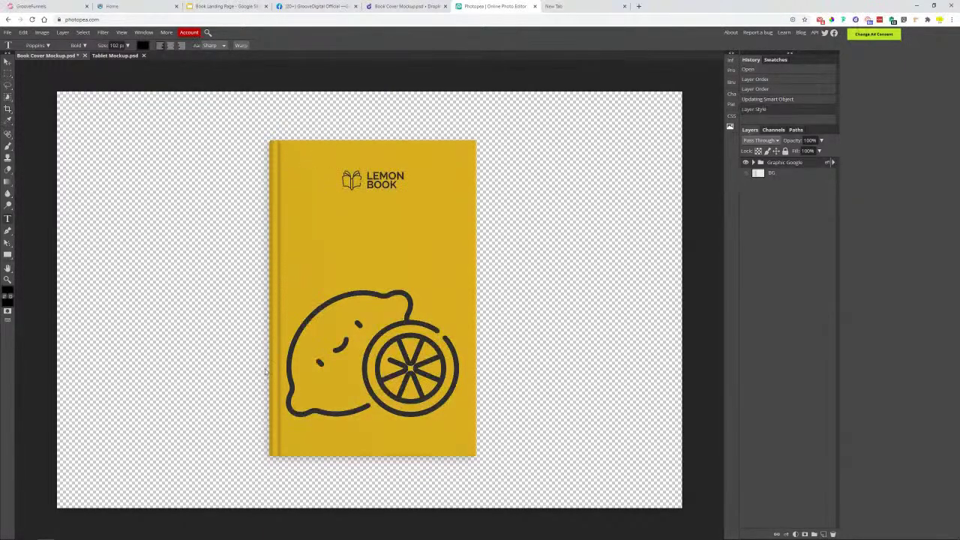
Crop the canvas closely around the book to about 1941 × 2878 px.
left_click(7, 109)
left_click_drag(239, 125, 481, 480)
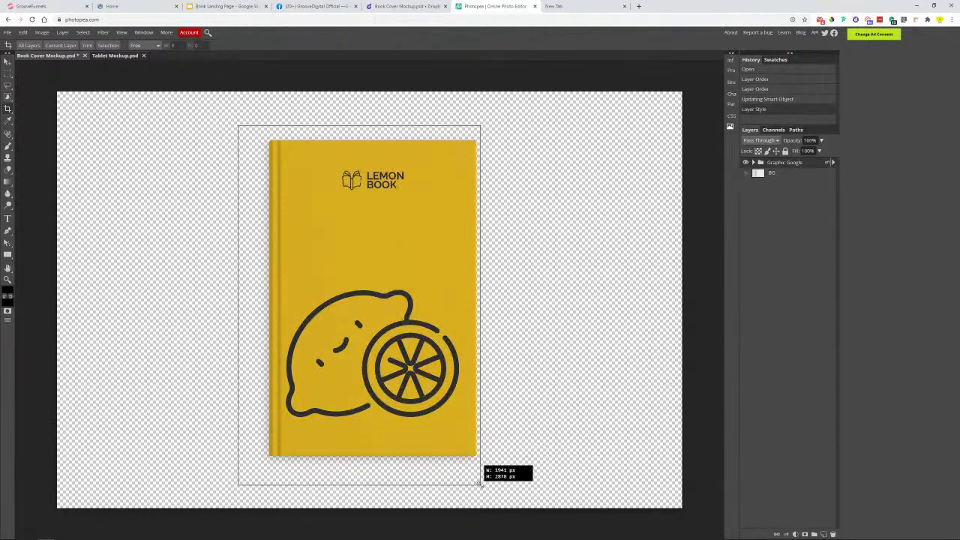
left_click_drag(480, 485, 479, 484)
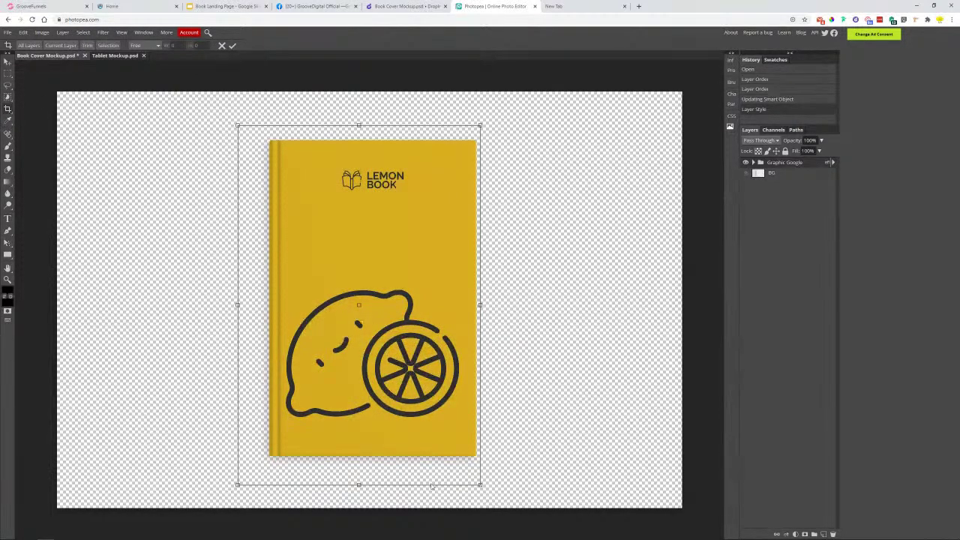
left_click(233, 45)
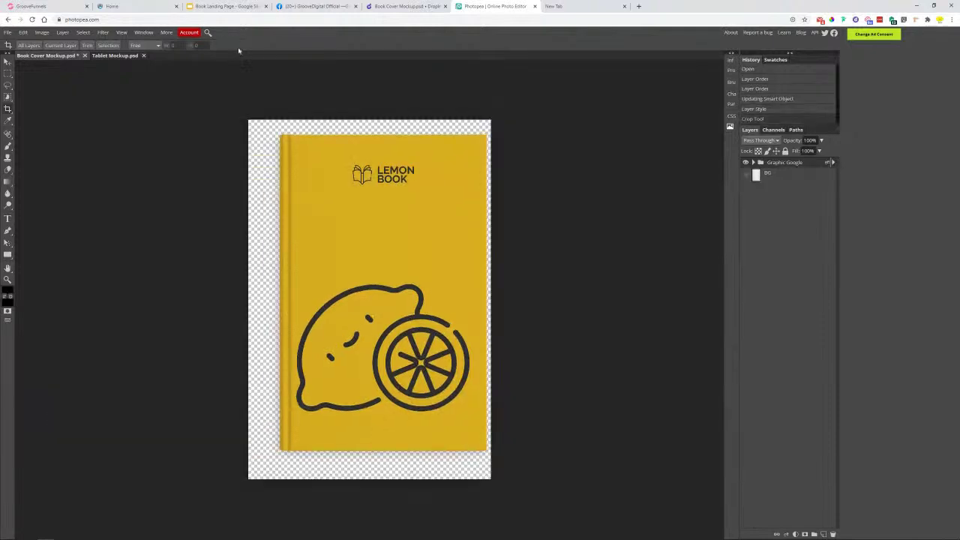
Export the mockup as a PNG with a width of 700 px and save it as Book Cover Mockup in Downloads.
left_click(7, 33)
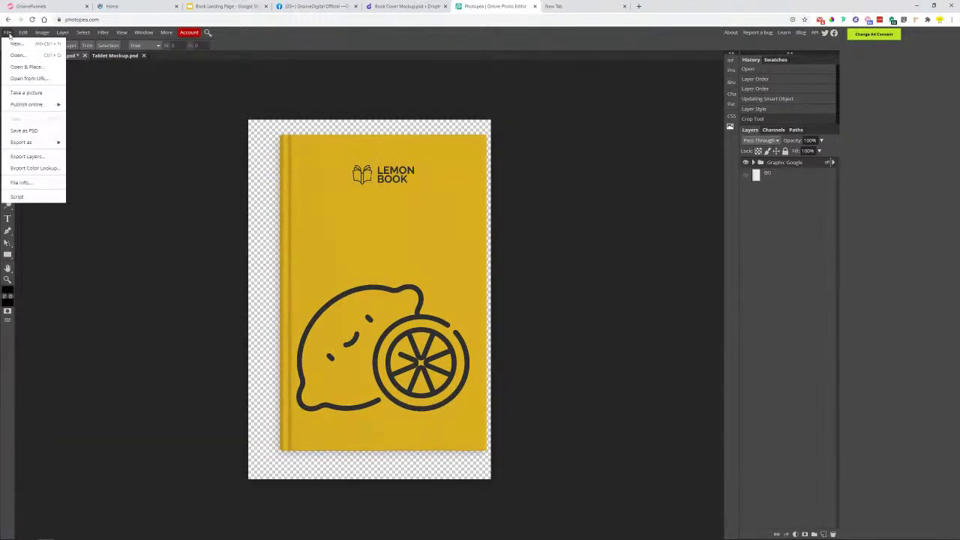
mouse_move(43, 143)
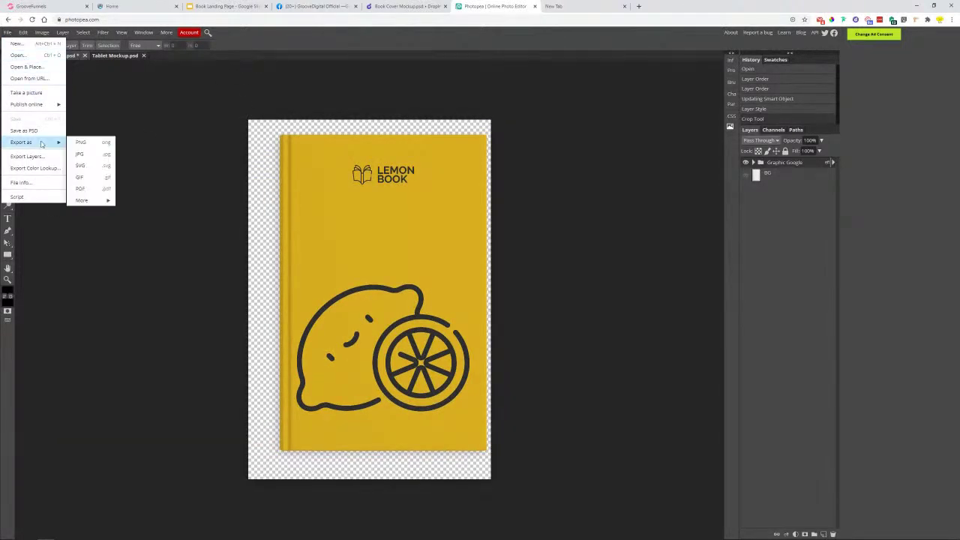
left_click(90, 145)
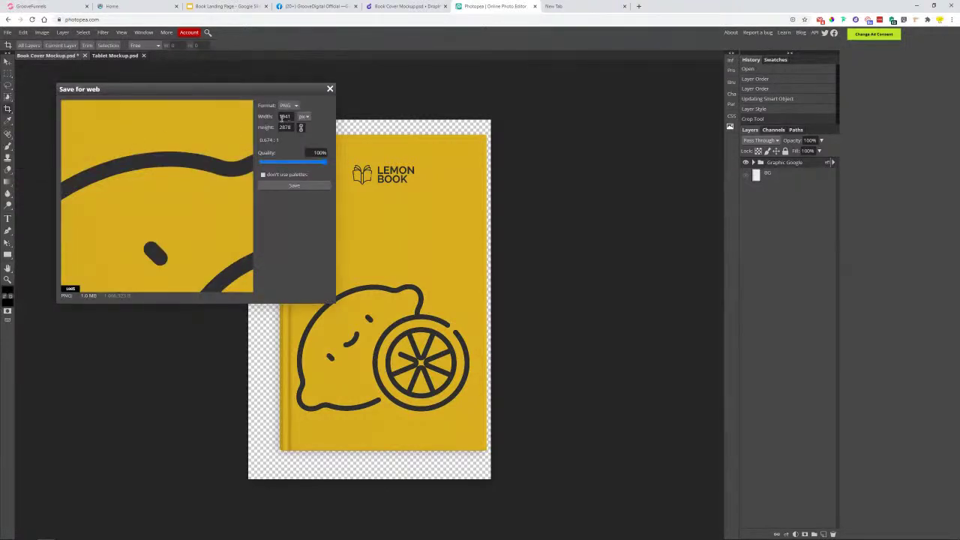
left_click_drag(288, 117, 272, 117)
type("700")
key("Return")
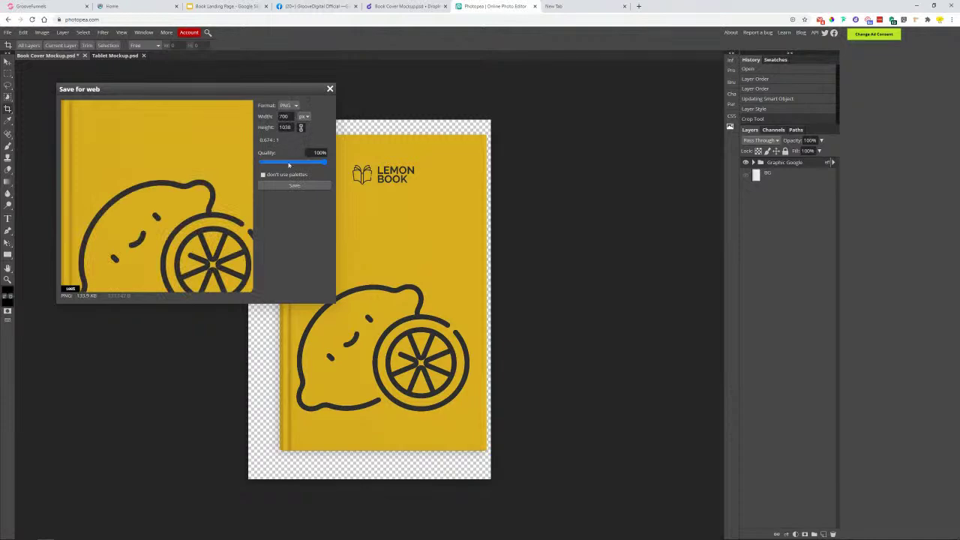
left_click(295, 185)
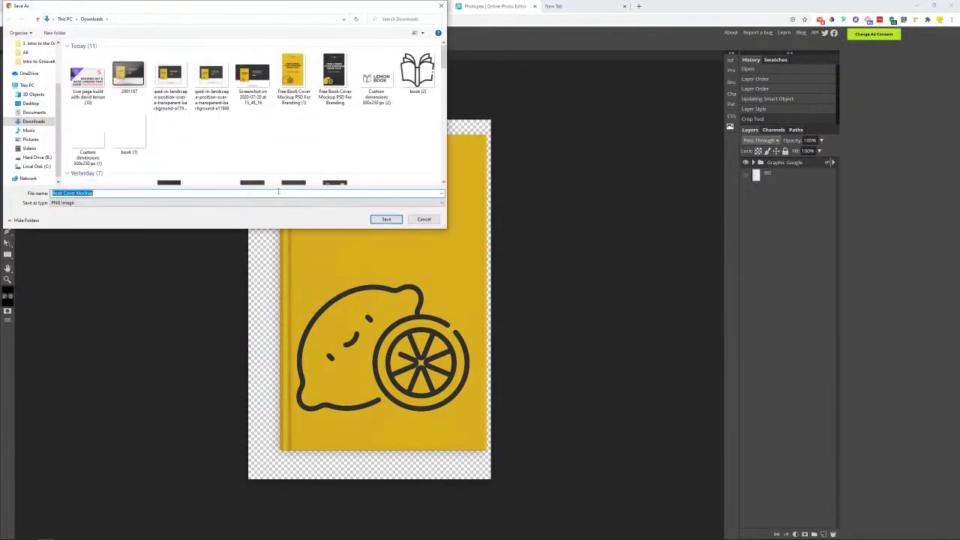
left_click(386, 219)
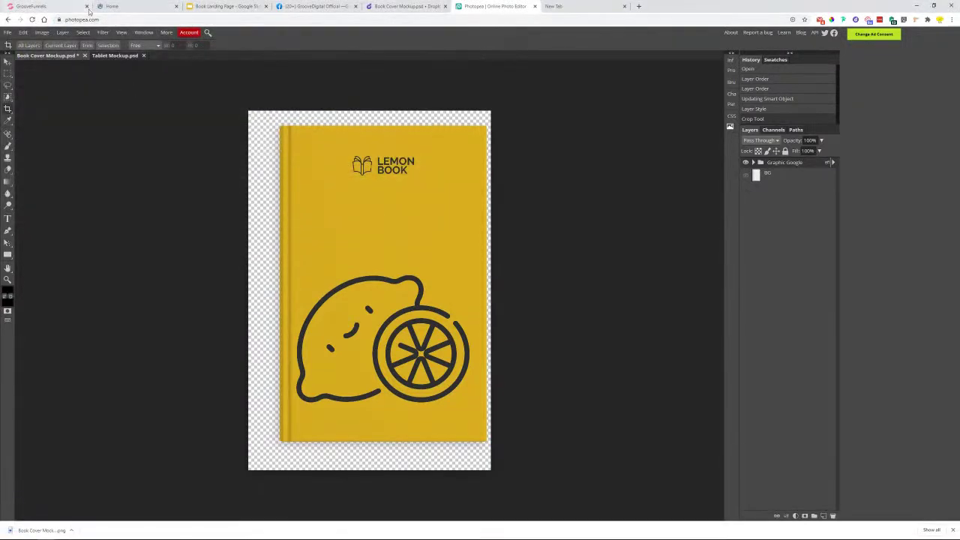
Switch to the GrooveFunnels page builder and replace the hero section's book image with Book Cover Mockup.png from the image library.
left_click(34, 6)
left_click(390, 290)
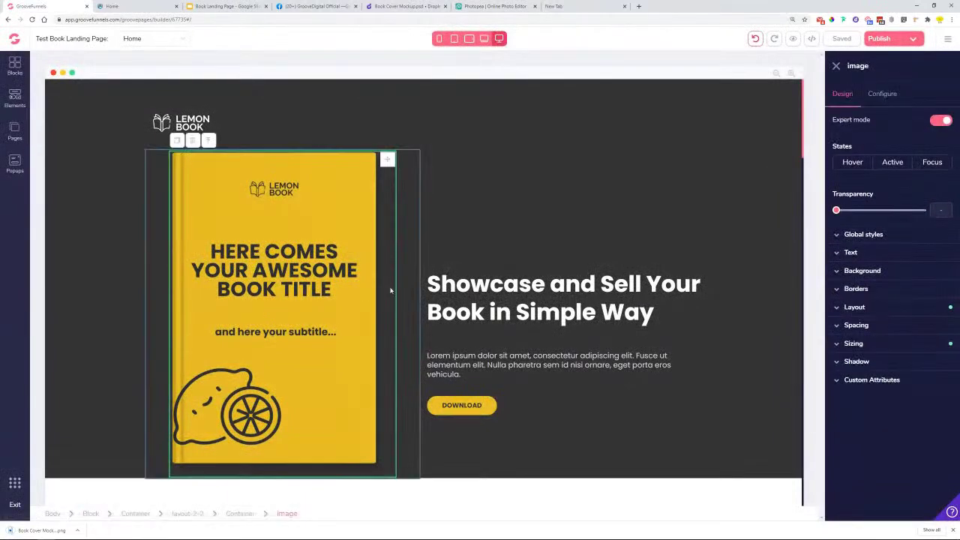
left_click(883, 93)
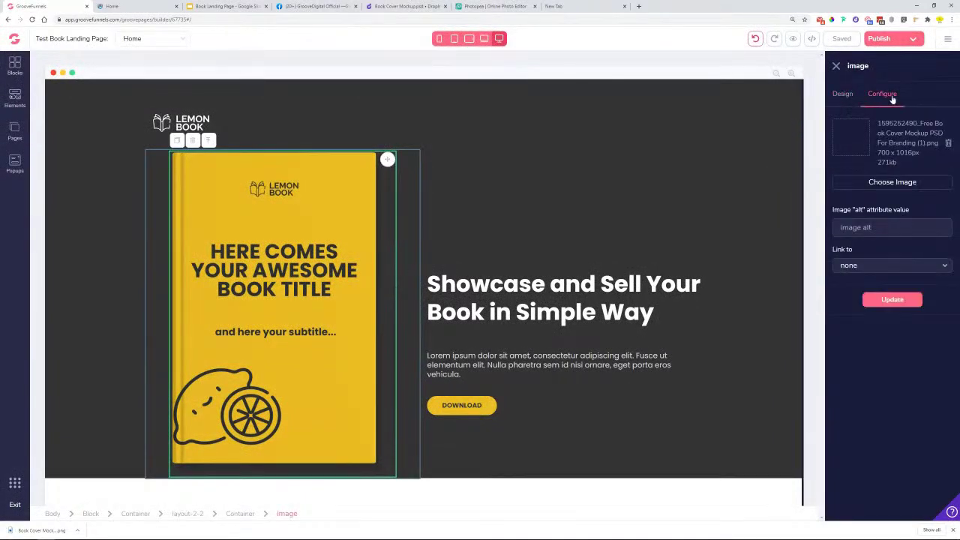
left_click(890, 182)
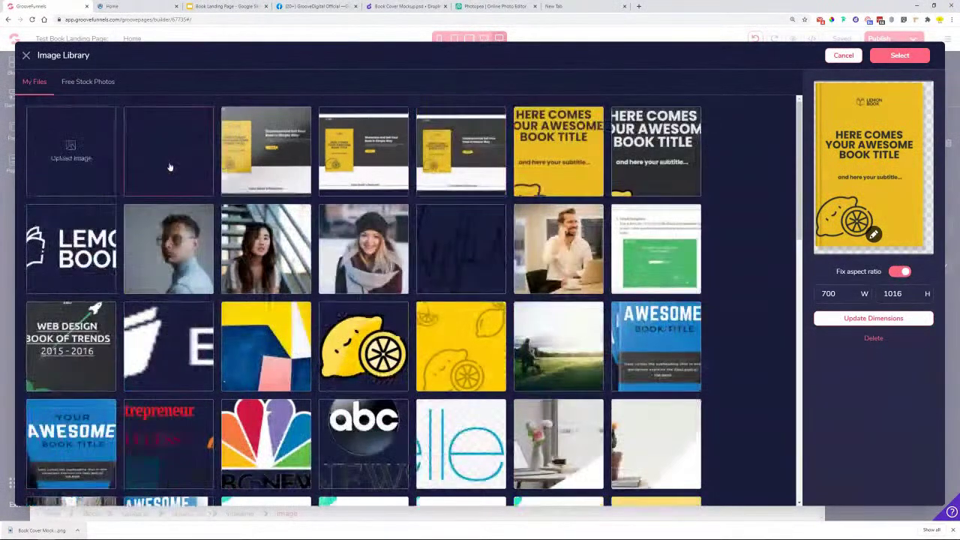
left_click(174, 164)
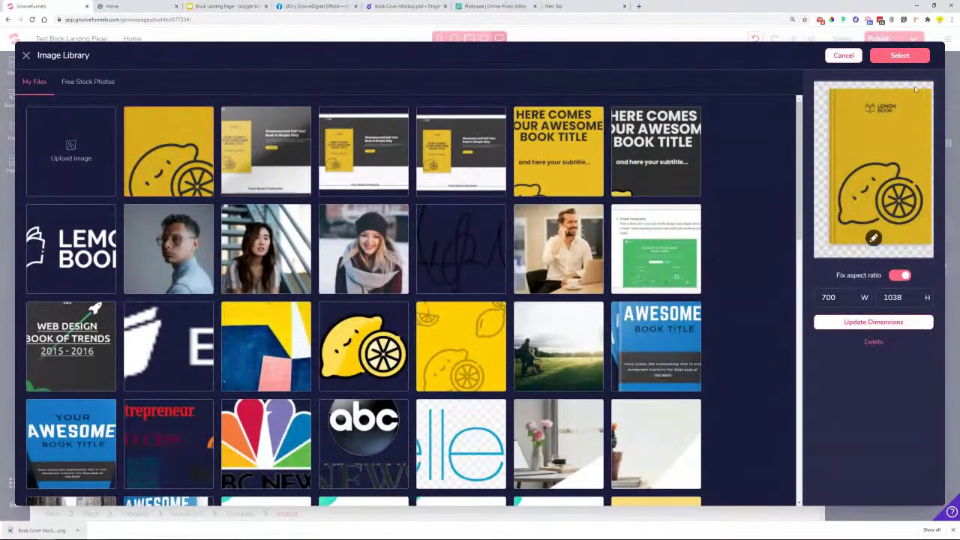
left_click(911, 60)
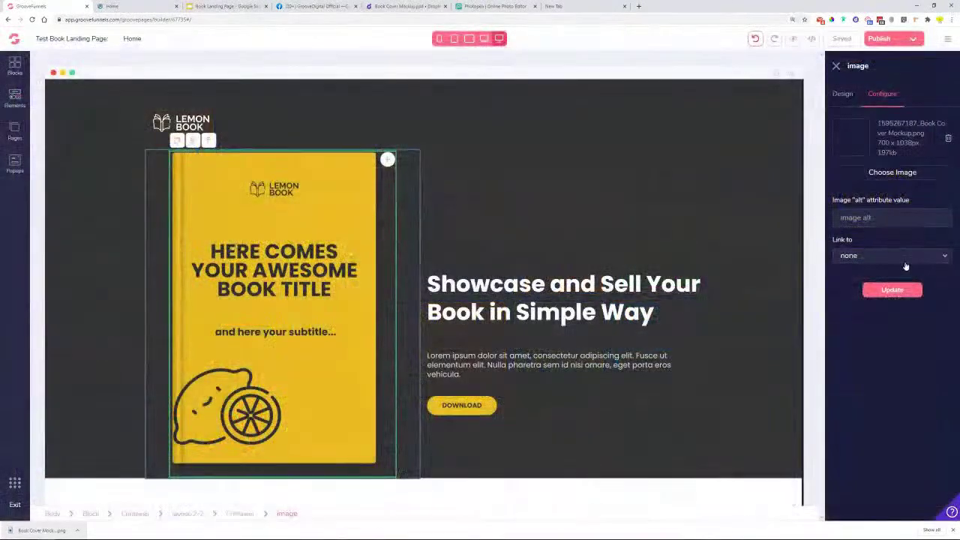
left_click(892, 289)
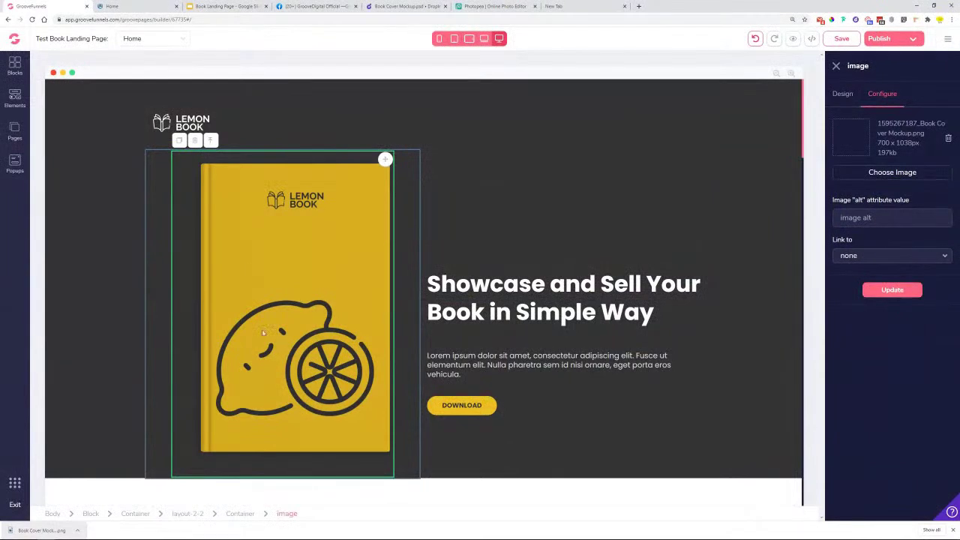
Set the book image's bottom margin to -6rem so it overlaps the section below.
left_click(843, 97)
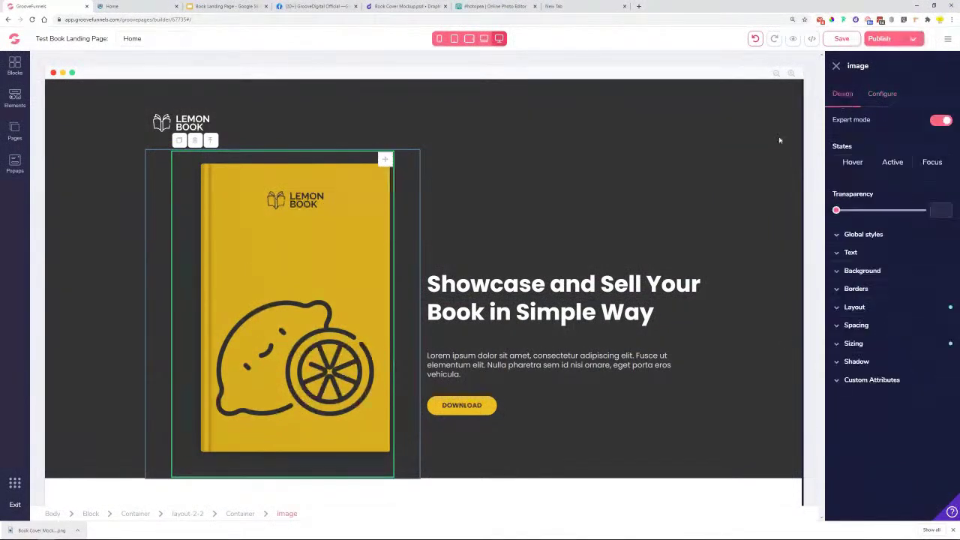
left_click(862, 326)
left_click(892, 420)
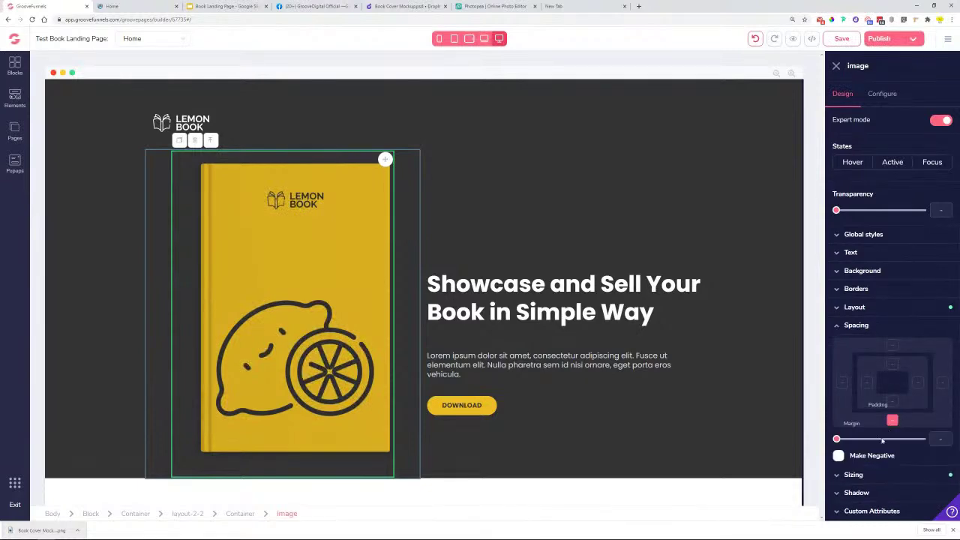
left_click(839, 455)
left_click_drag(836, 439, 912, 448)
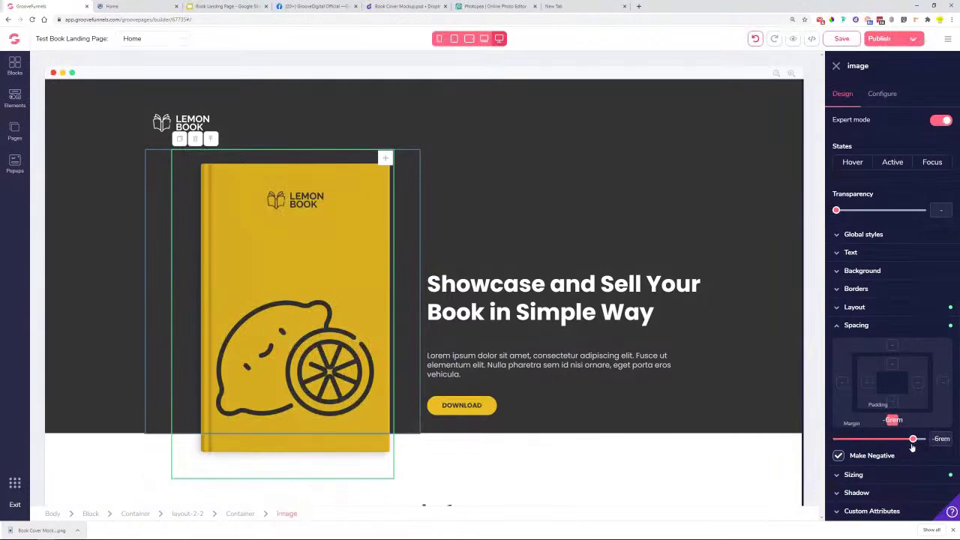
left_click(773, 366)
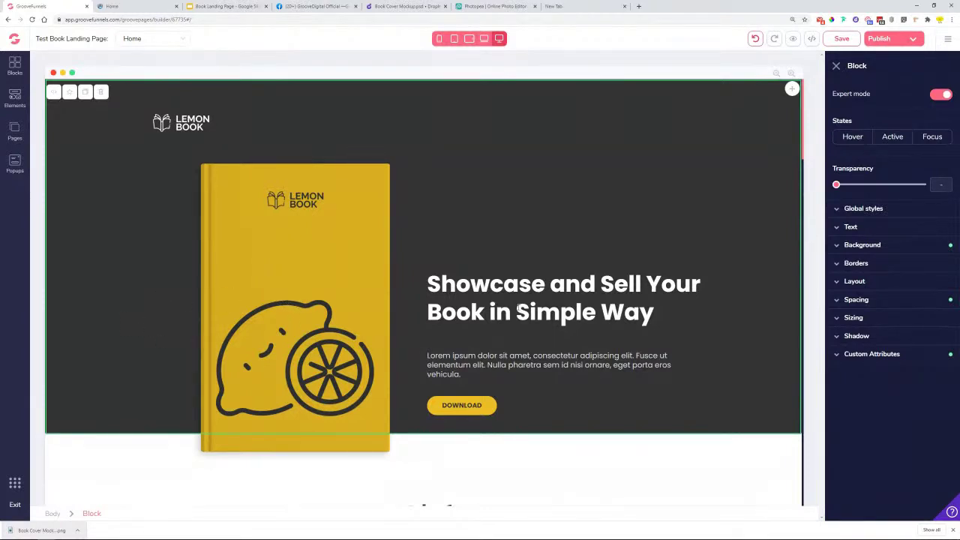
Examine the landing page's tablet image in the "Here's what is included..." section, and view the Tablet Mockup.psd download page in Droplr.
scroll(311, 376, "down", 5)
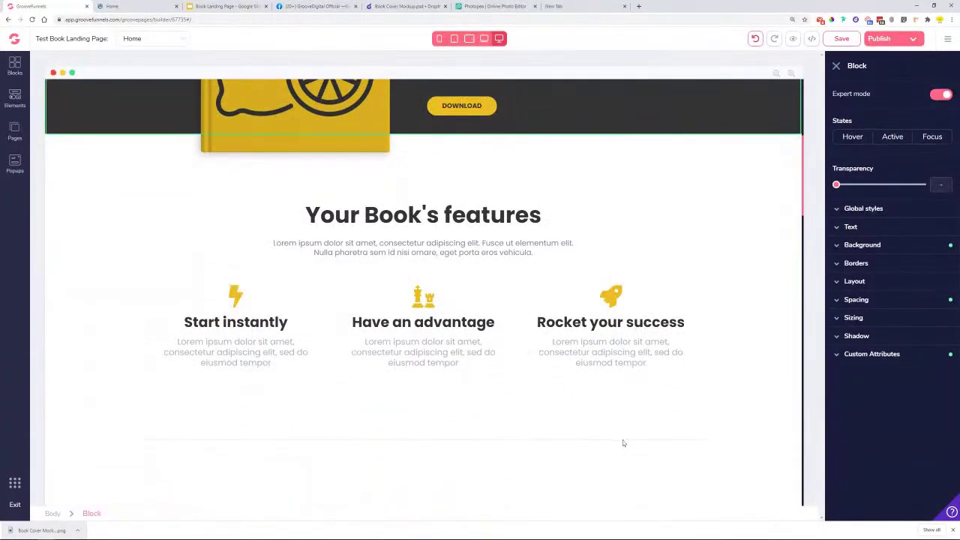
scroll(622, 443, "down", 7)
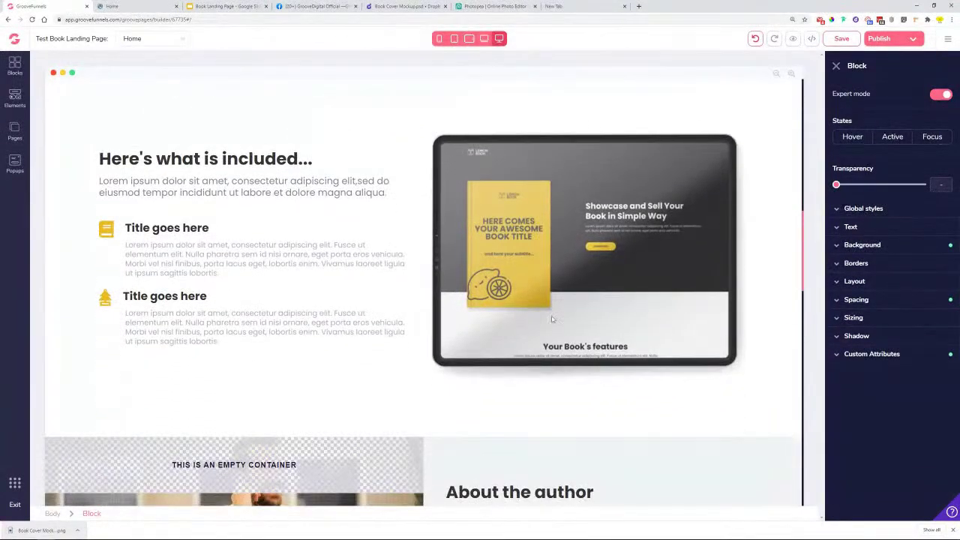
left_click(384, 7)
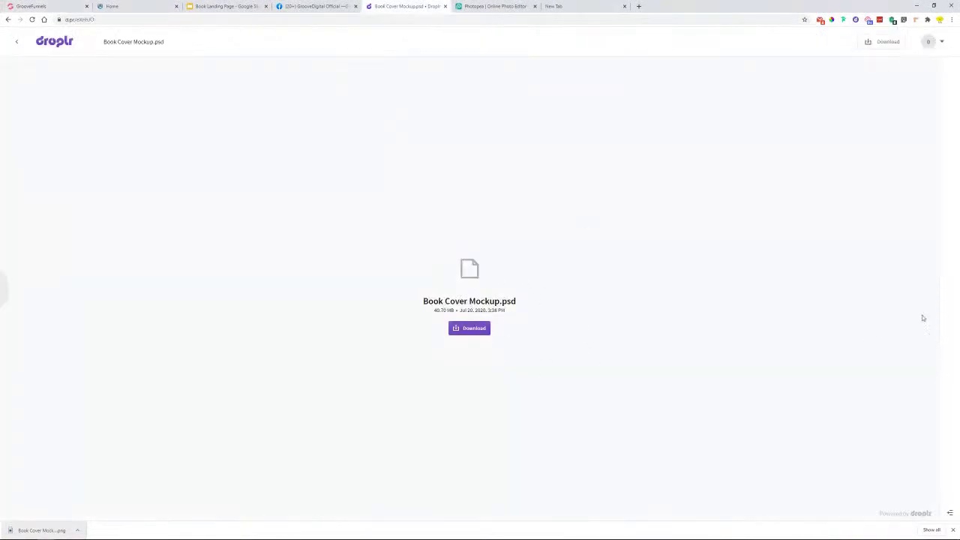
left_click(8, 292)
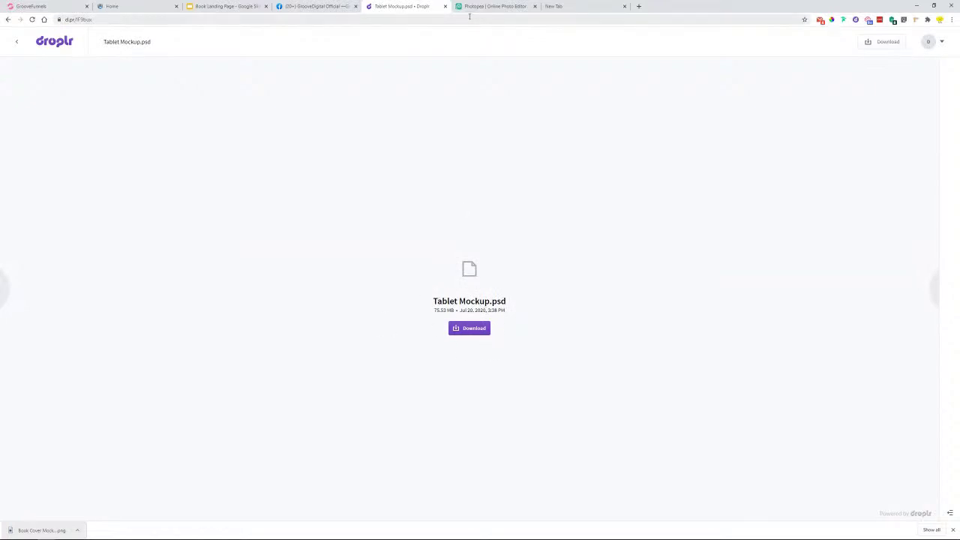
Switch to Tablet Mockup.psd in Photopea and hide the Pencil, Crystals and Background groups, leaving only the Tablet group visible.
left_click(491, 6)
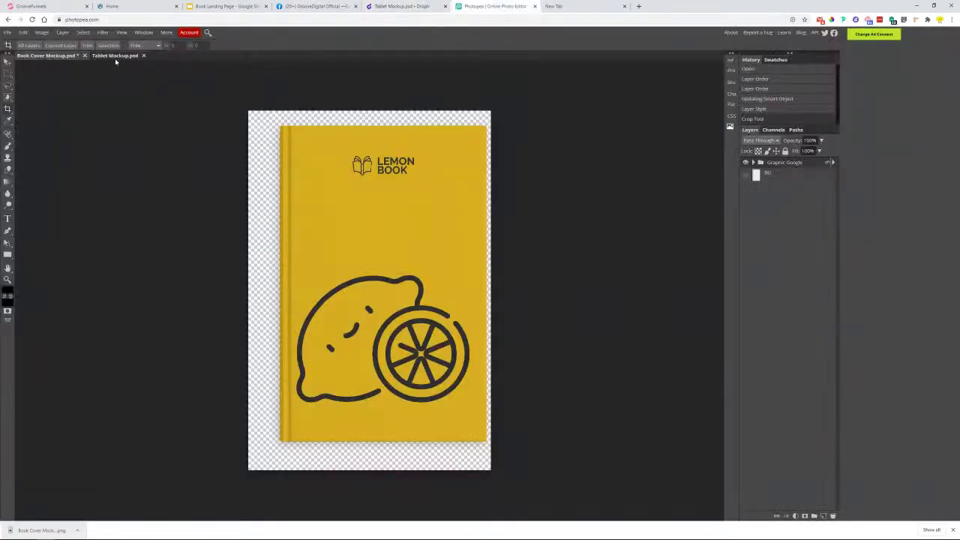
left_click(115, 57)
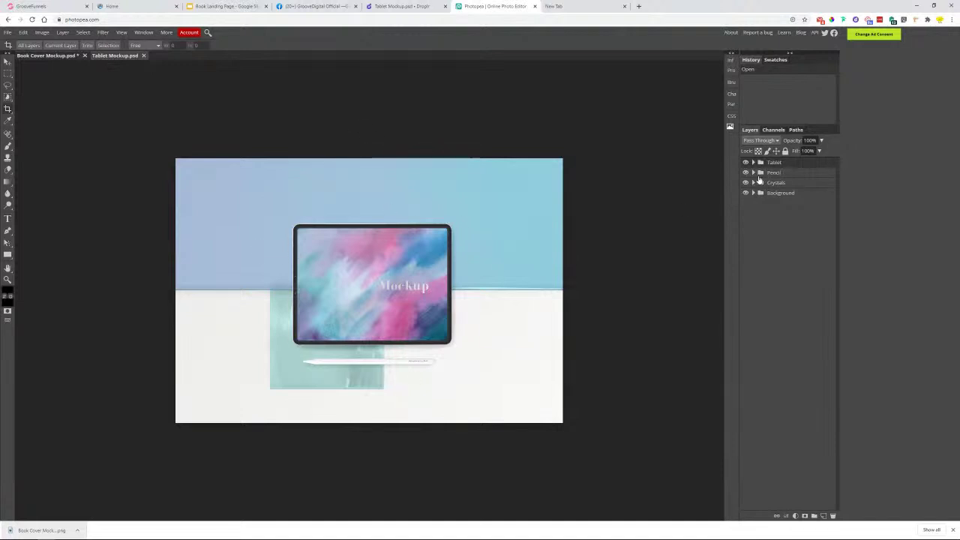
left_click(746, 162)
left_click(746, 162)
left_click(746, 163)
left_click(746, 162)
left_click(745, 163)
left_click(746, 162)
left_click(745, 172)
left_click(746, 183)
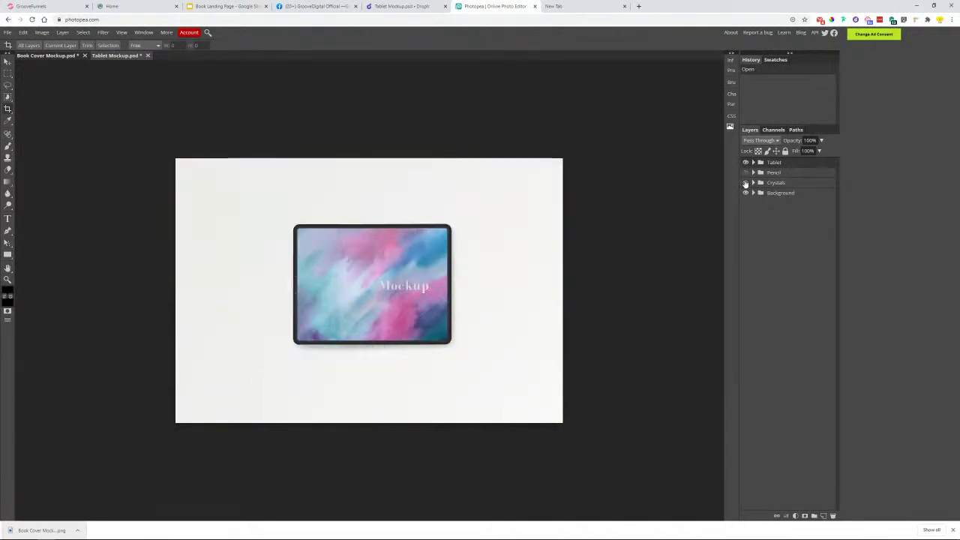
left_click(746, 193)
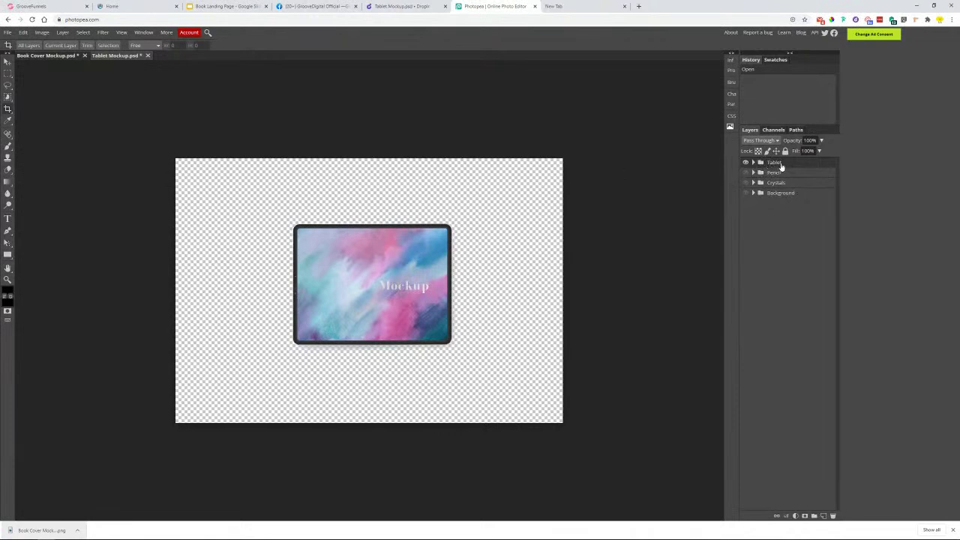
Open the "Place your design here" smart object inside the Tablet group.
left_click(753, 163)
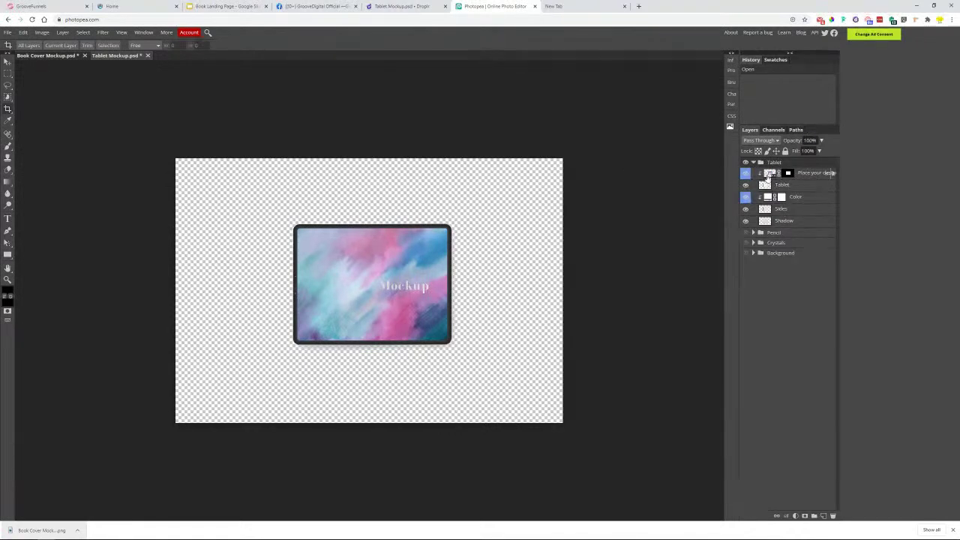
double_click(767, 174)
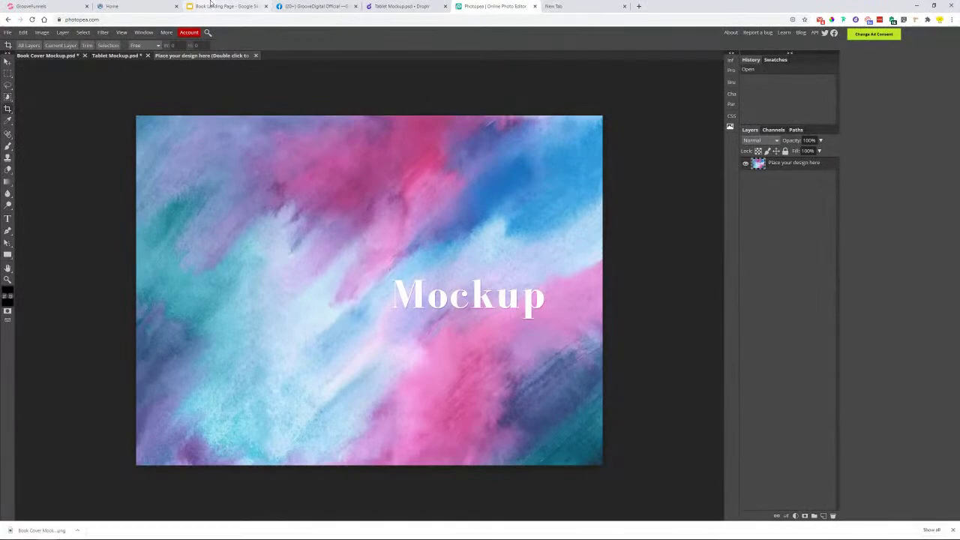
Switch to the GrooveDigital Facebook group, capture the area around the live video post with Droplr, and save the screenshot to Downloads.
left_click(311, 6)
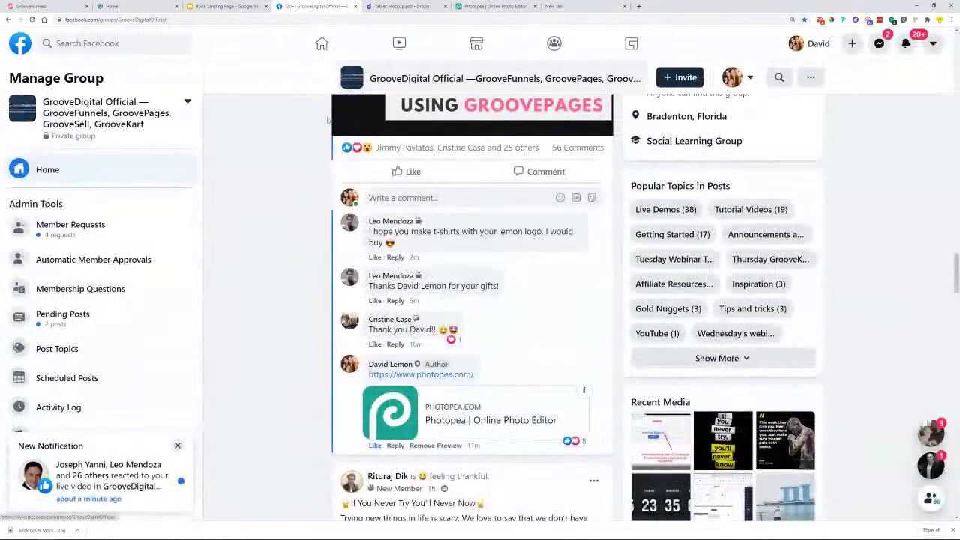
key("ctrl+minus")
scroll(556, 312, "up", 3)
key("ctrl+minus")
scroll(717, 116, "up", 2)
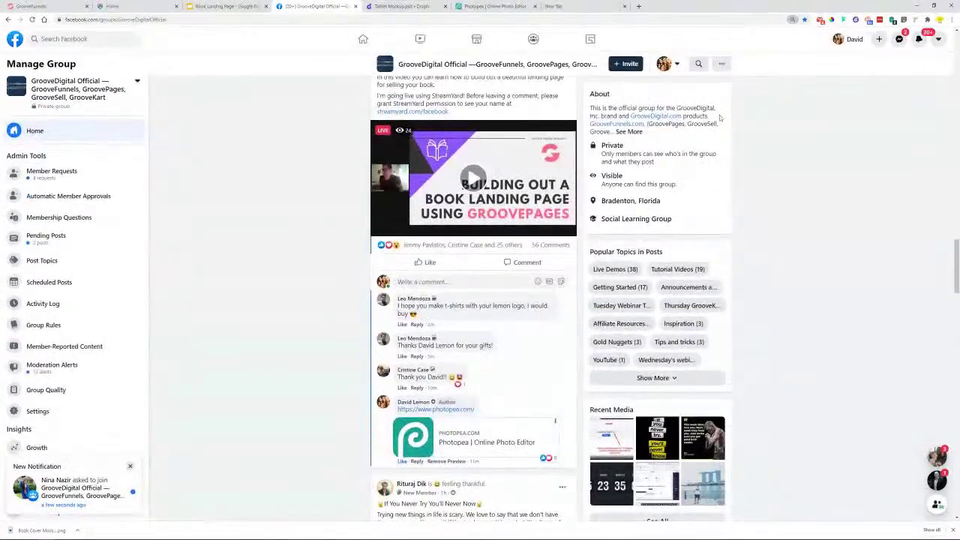
left_click(856, 20)
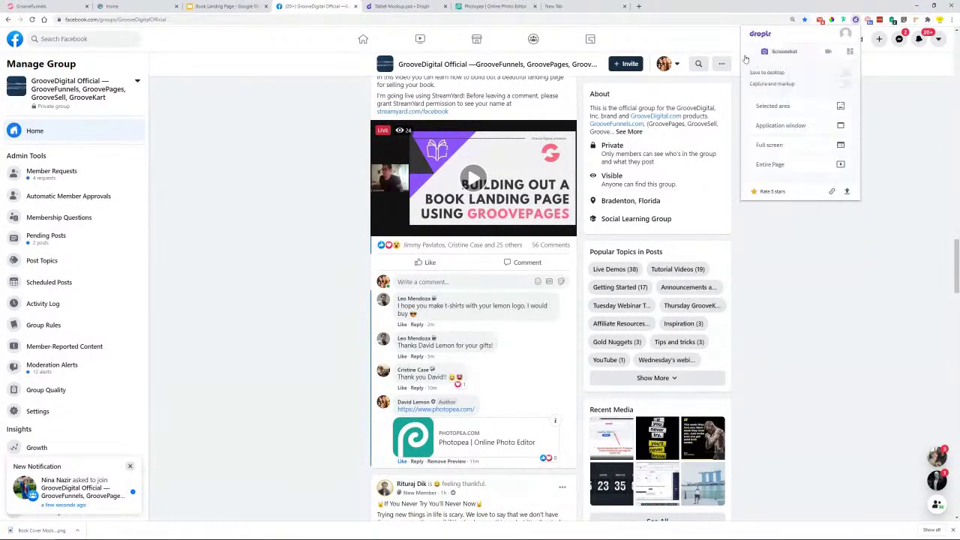
left_click(791, 106)
scroll(323, 152, "up", 1)
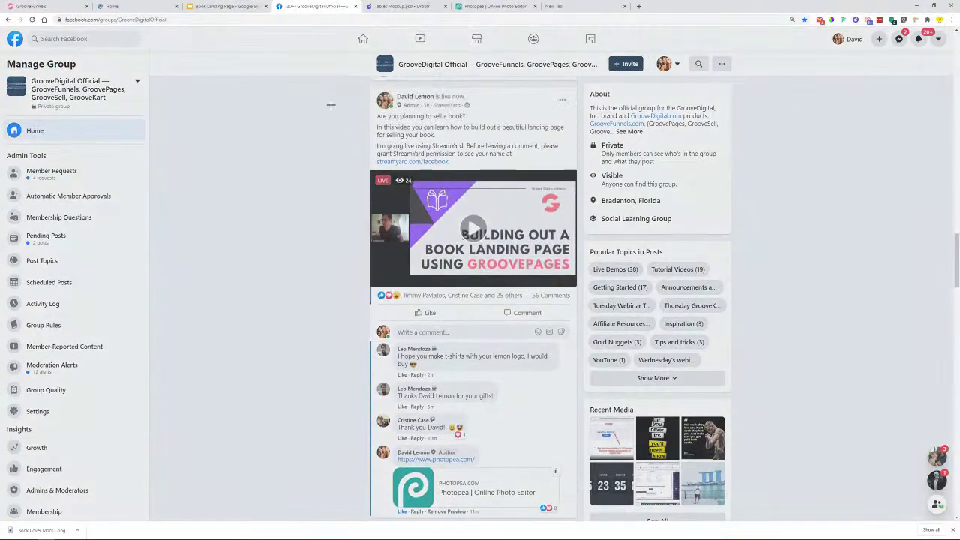
left_click_drag(189, 84, 813, 521)
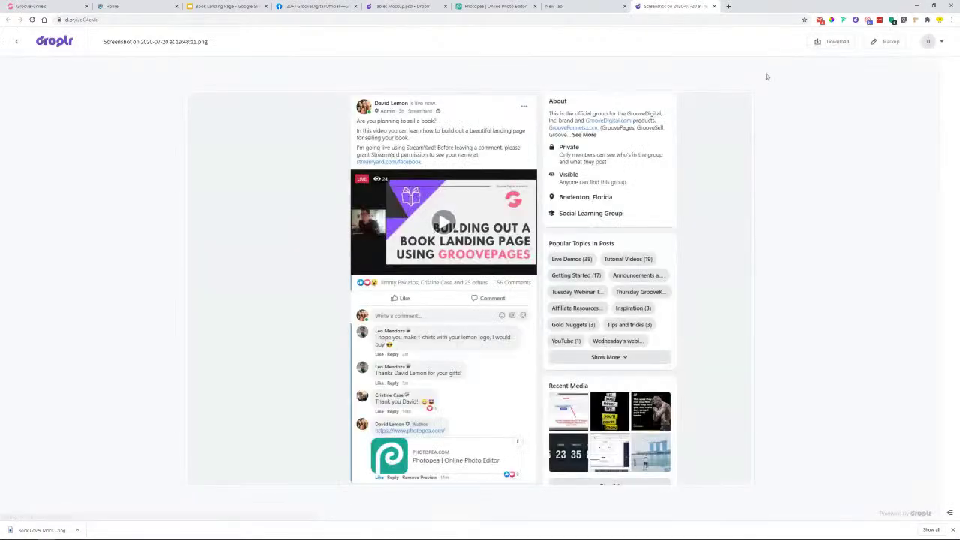
left_click(836, 42)
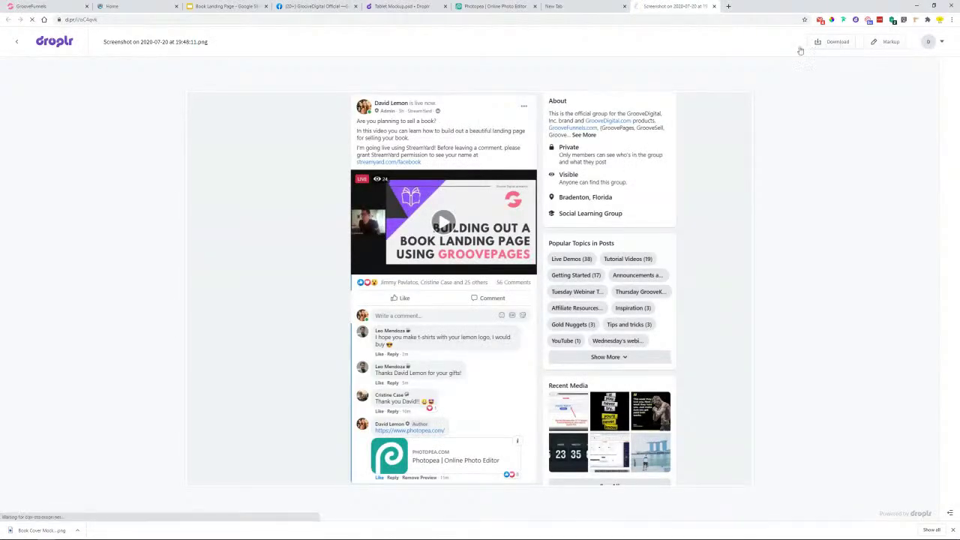
left_click(386, 219)
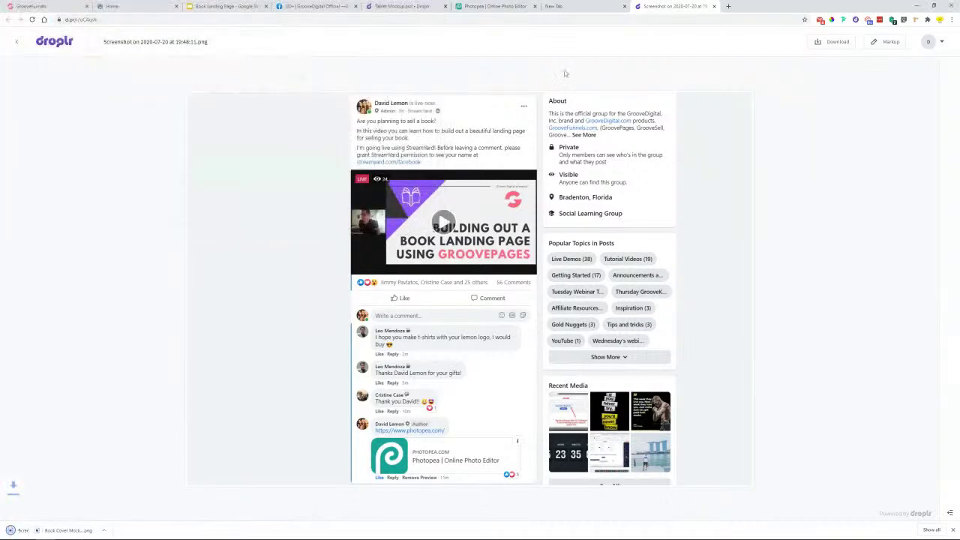
Switch to Photopea, place the downloaded screenshot in the smart object and scale it to about 240.5% so it covers the canvas.
left_click(483, 8)
left_click_drag(37, 530, 251, 396)
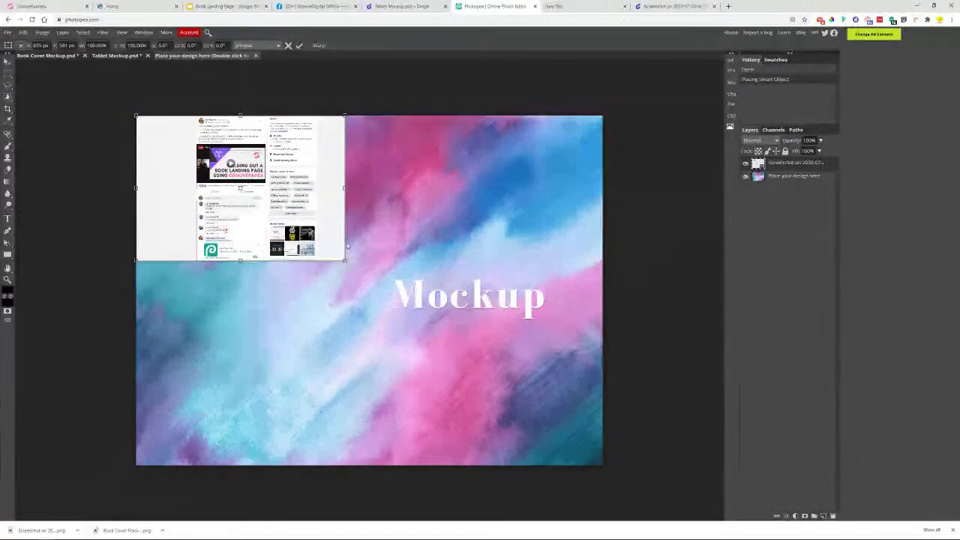
left_click_drag(352, 264, 634, 464)
mouse_move(530, 371)
left_mouse_down()
mouse_move(508, 372)
mouse_move(517, 368)
left_mouse_up()
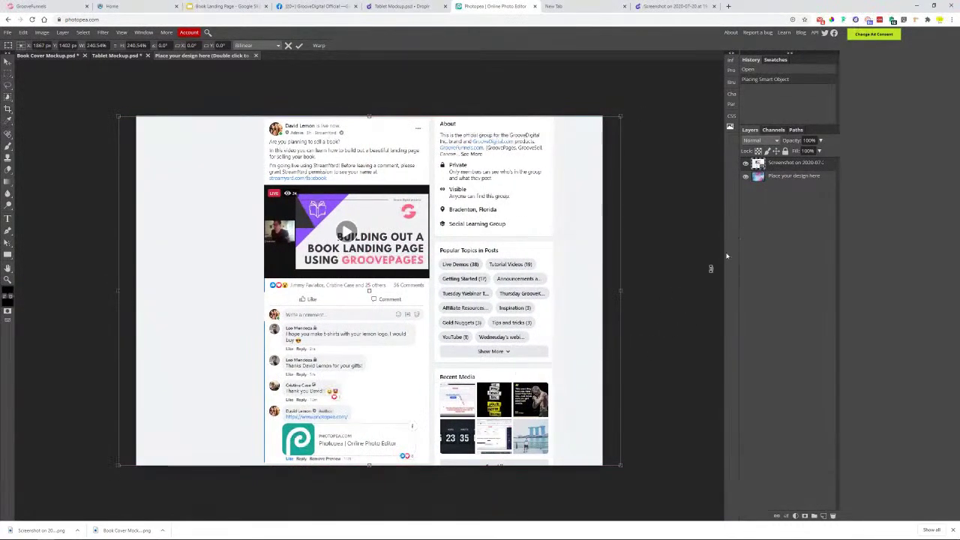
key("Return")
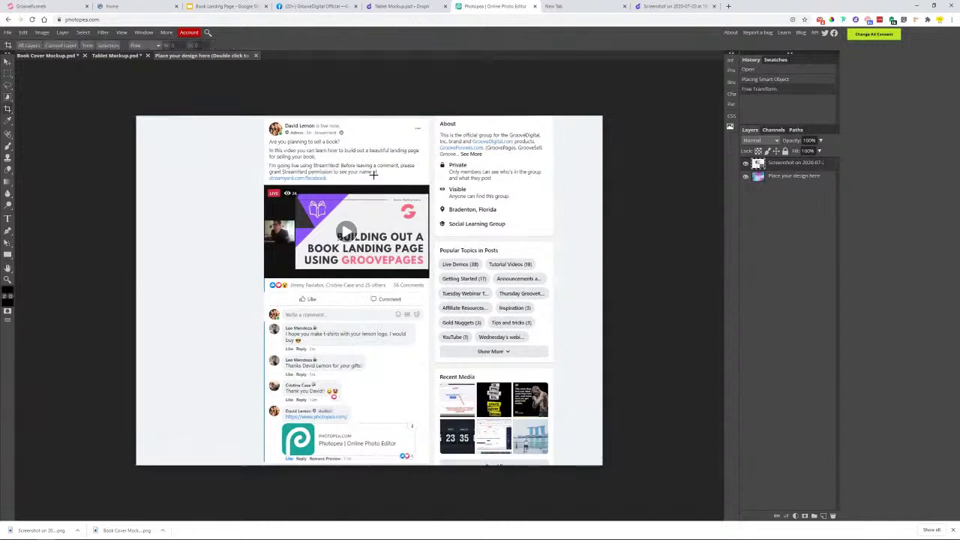
Delete the original "Place your design here" layer, then save and close the smart object.
left_click(787, 180)
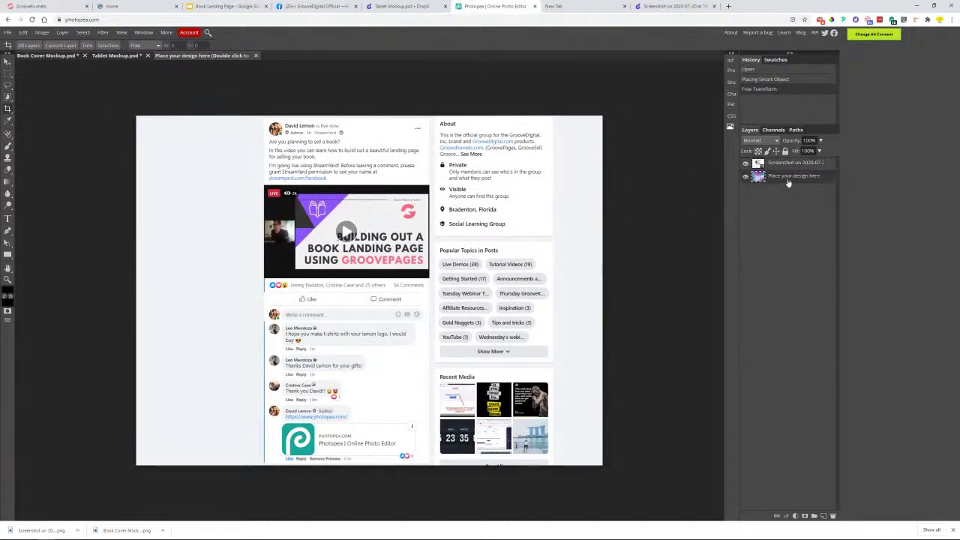
key("Delete")
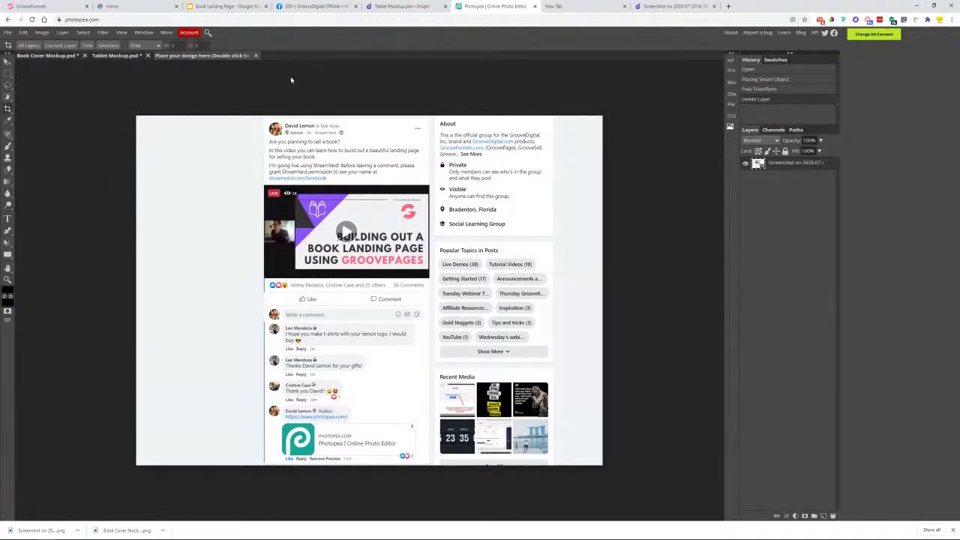
key("ctrl+s")
left_click(256, 55)
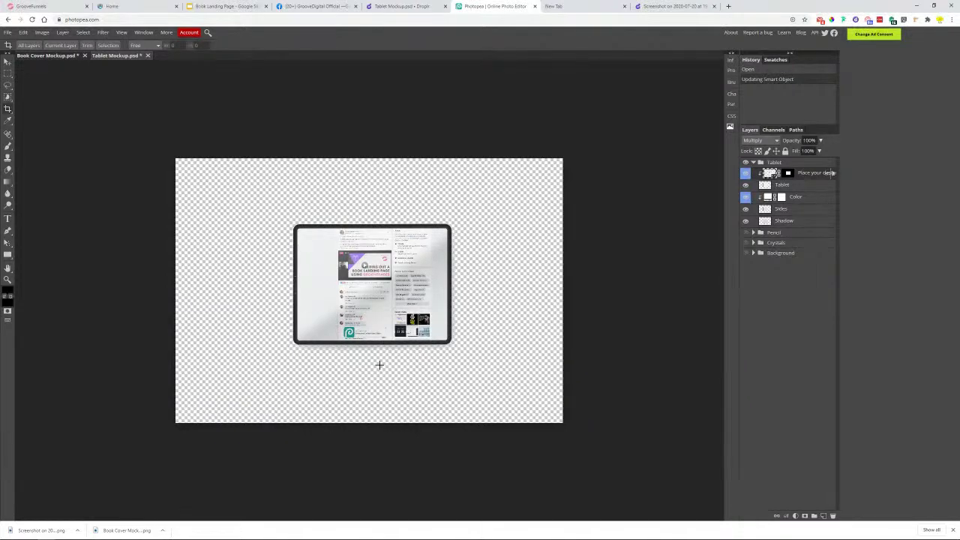
Crop the canvas closely around the tablet to about 1383 × 1090 px.
left_click(952, 530)
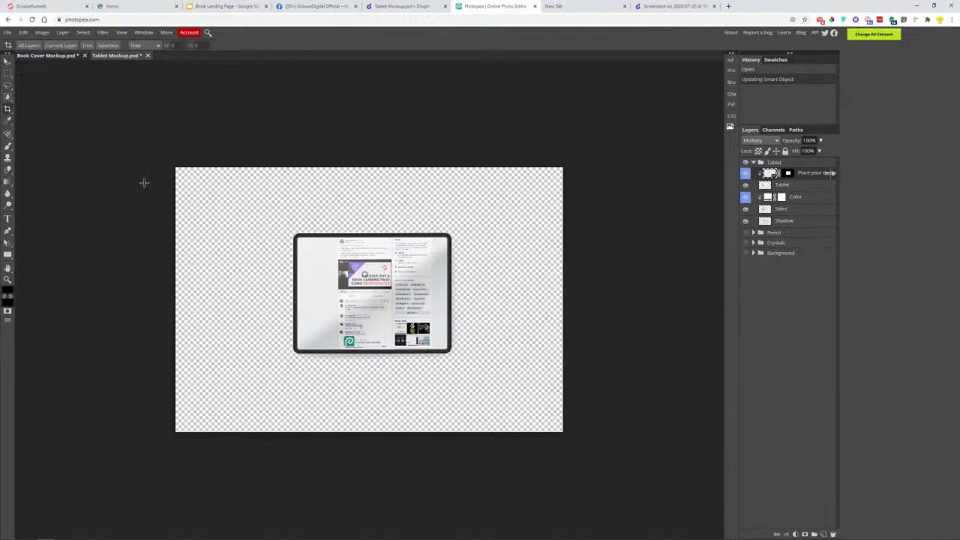
left_click(9, 109)
left_click_drag(287, 229, 304, 345)
left_click_drag(421, 366, 461, 365)
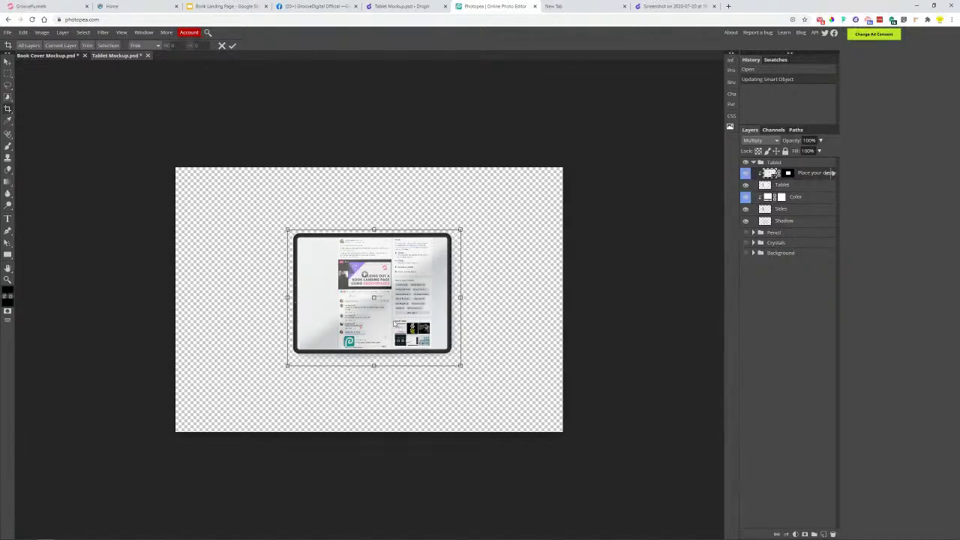
left_click(232, 45)
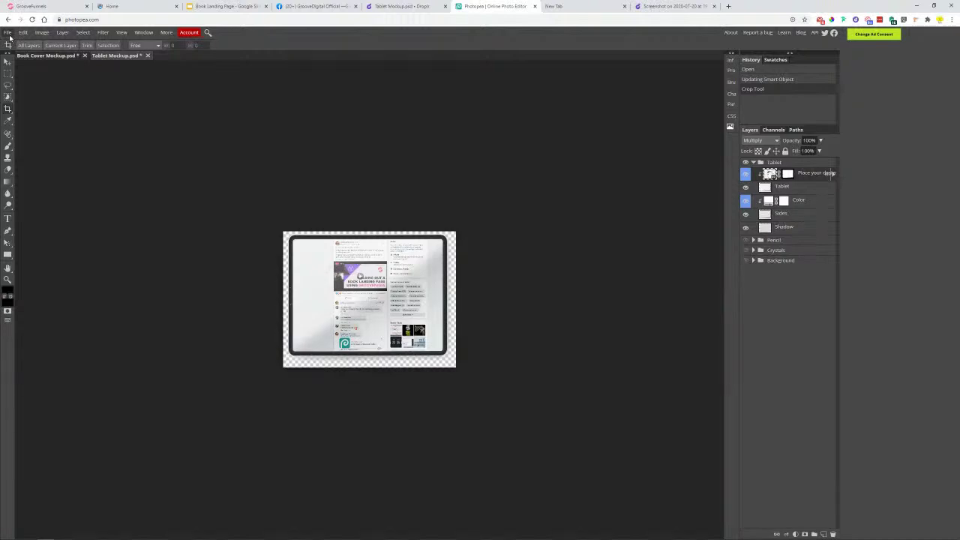
Export the tablet mockup as a PNG with a width of 800 px and save it as Tablet Mockup in Downloads.
left_click(9, 34)
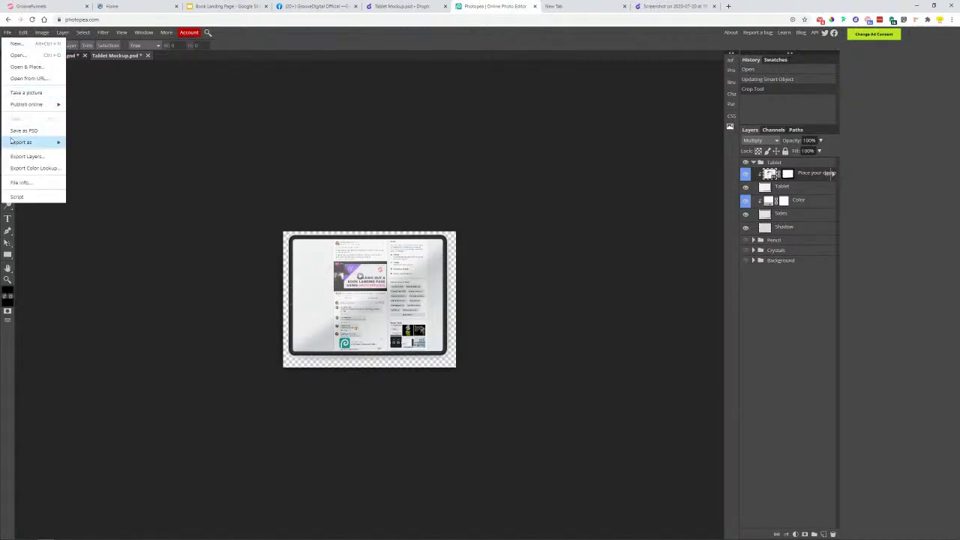
mouse_move(14, 141)
left_click(97, 146)
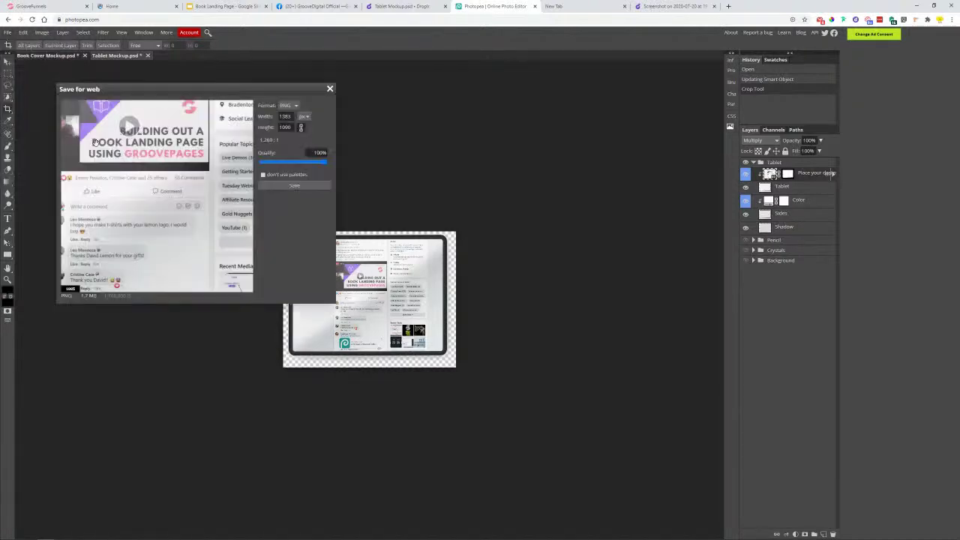
double_click(288, 116)
type("800")
left_click(288, 127)
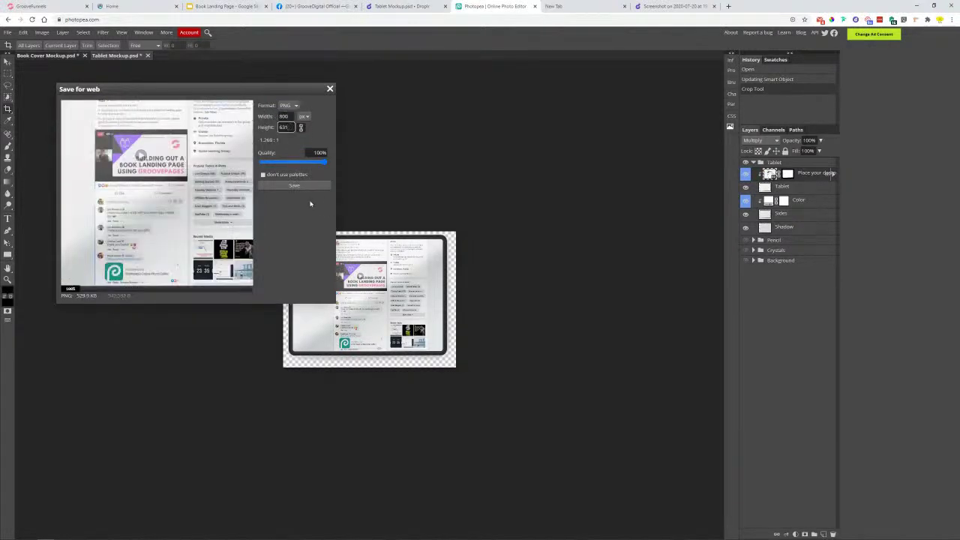
left_click(297, 186)
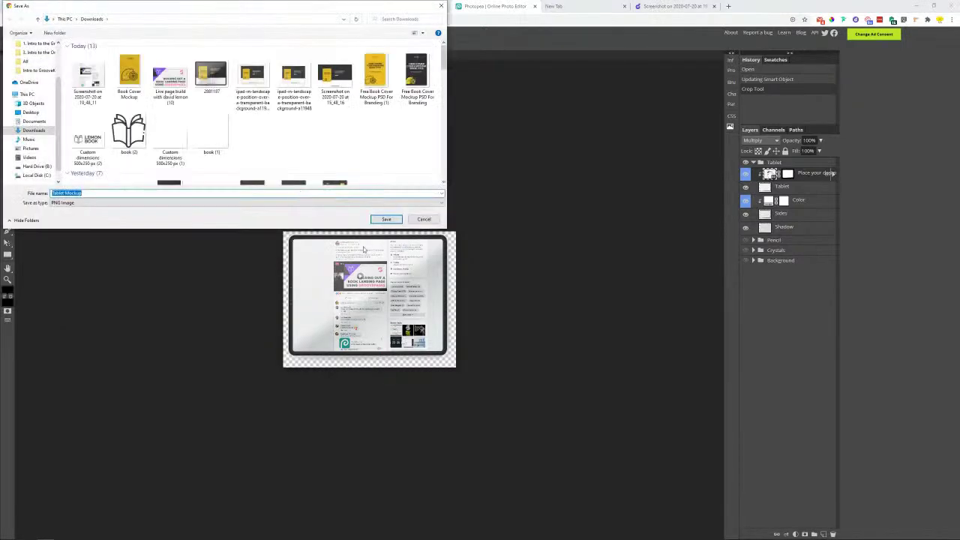
left_click(386, 219)
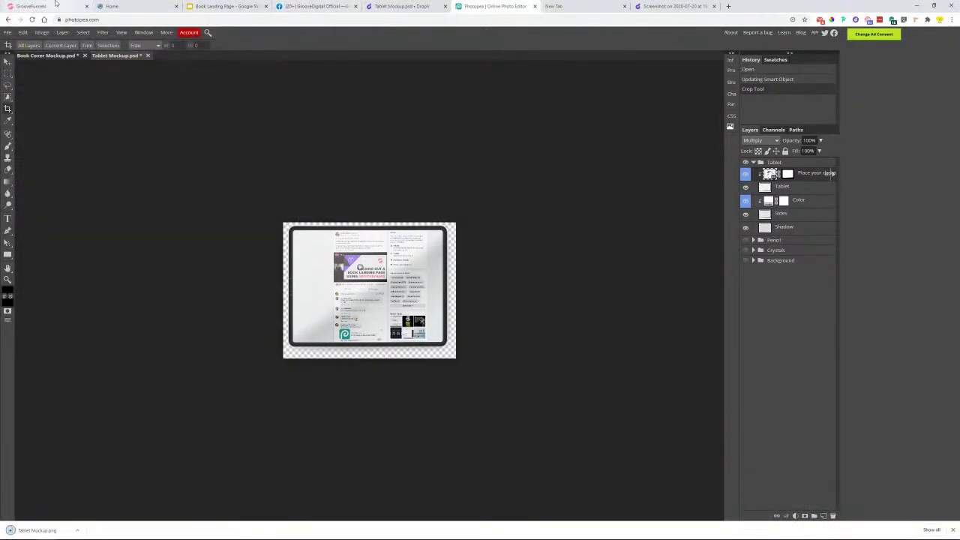
Switch to the GrooveFunnels page builder, upload Tablet Mockup.png and use it to replace the tablet image in the "Here's what is included..." section.
left_click(55, 3)
left_click(534, 219)
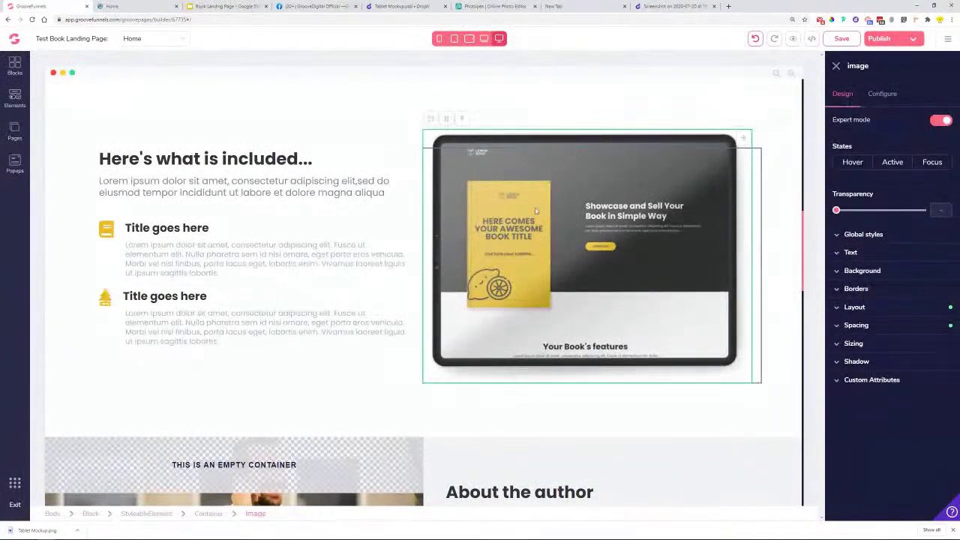
left_click(886, 95)
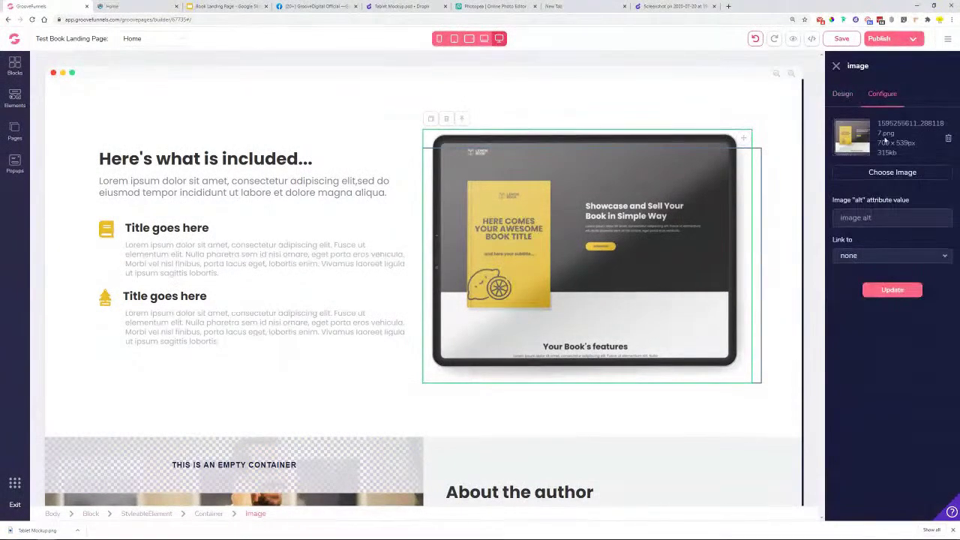
left_click(891, 173)
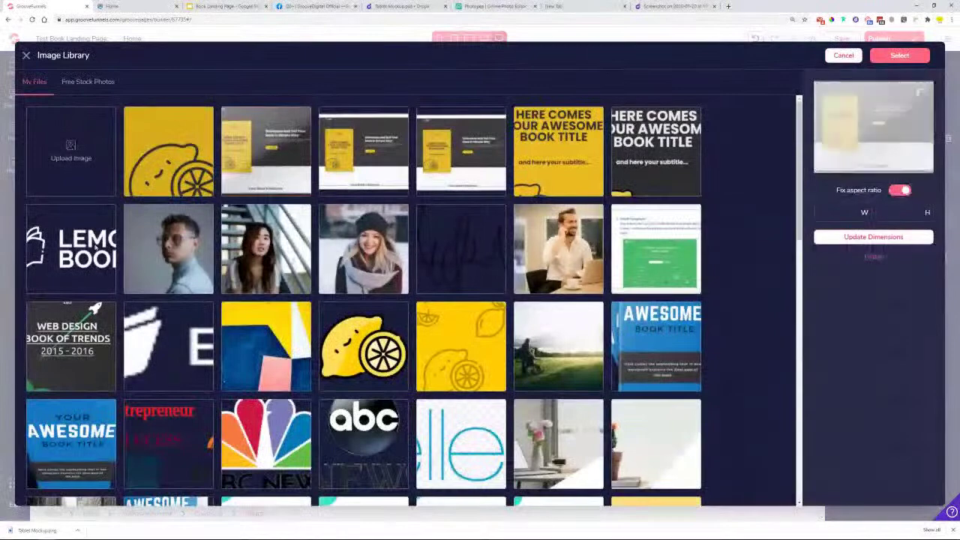
left_click_drag(51, 523, 70, 150)
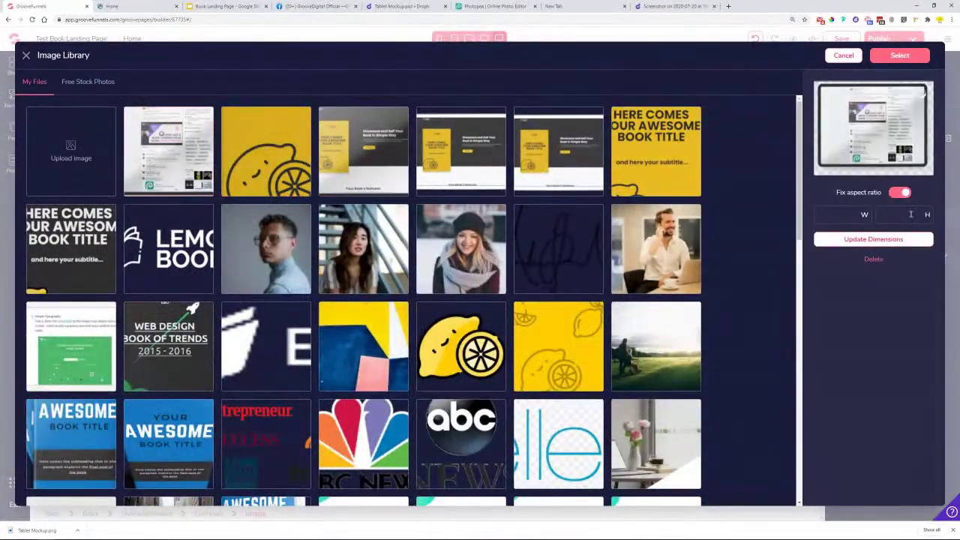
left_click(911, 59)
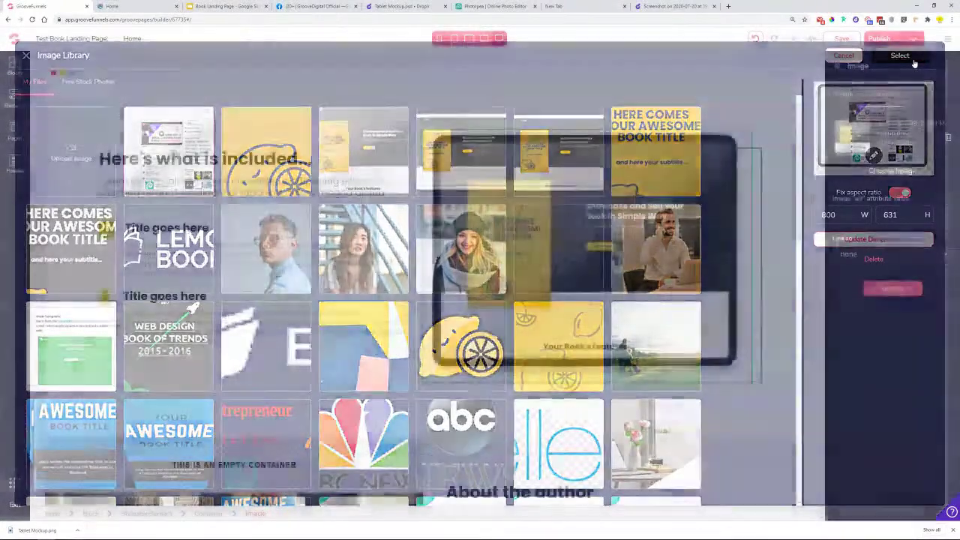
left_click(892, 289)
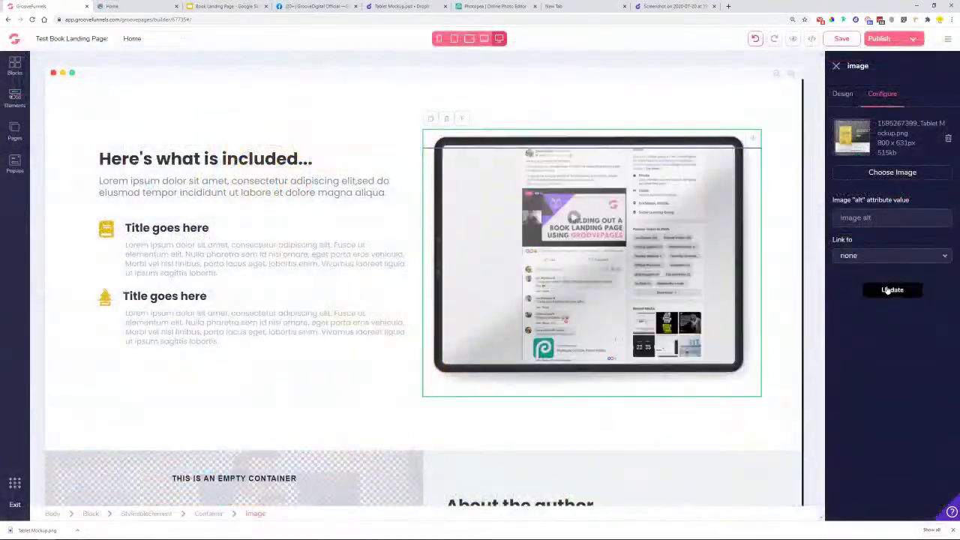
left_click(401, 424)
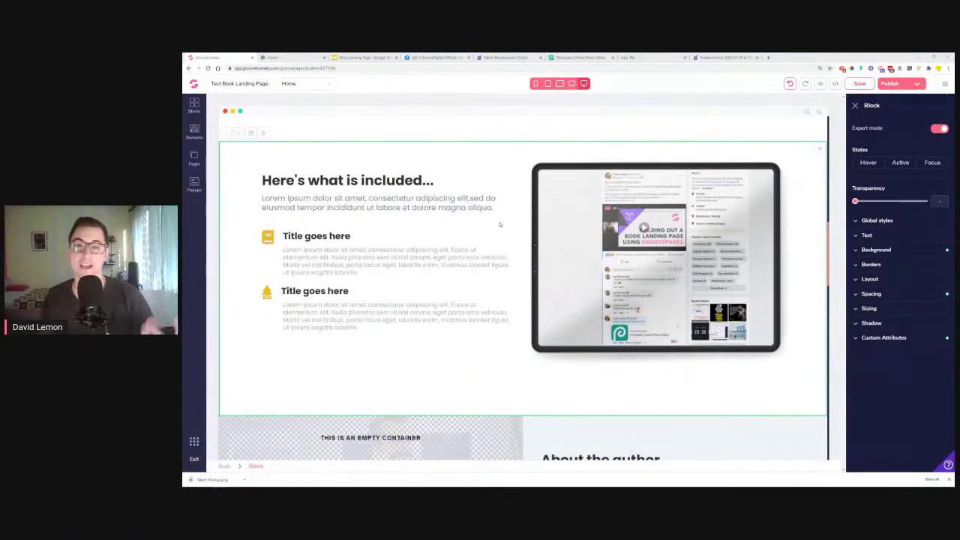
scroll(500, 233, "up", 1)
scroll(500, 233, "up", 1)
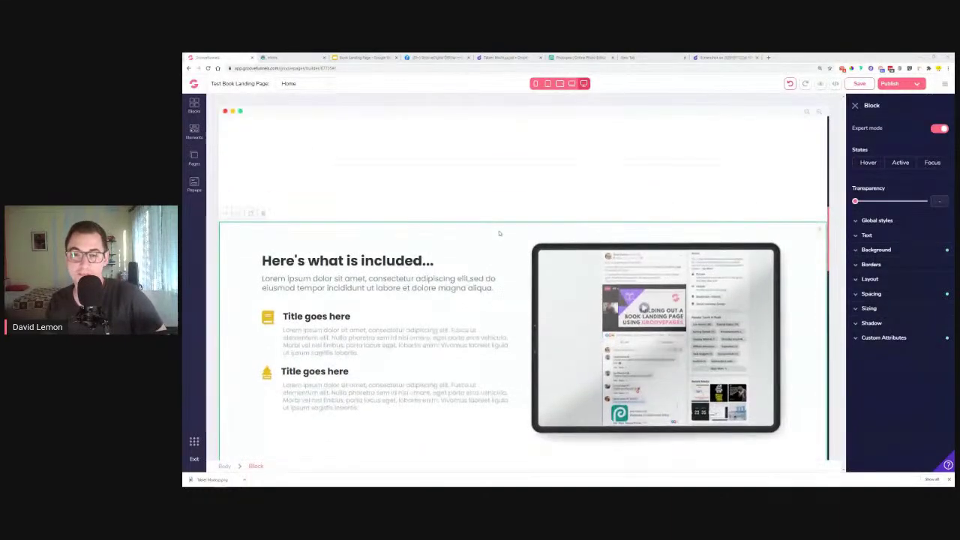
scroll(496, 237, "up", 4)
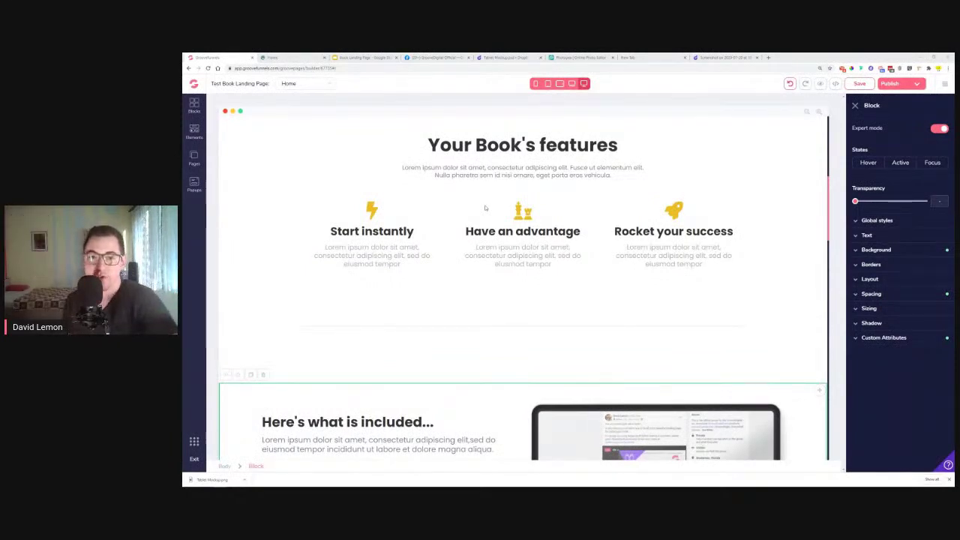
Close the Droplr screenshot page and bring up the shared Book Cover Mockup.psd file beside the tablet mockup in Droplr.
left_click(712, 58)
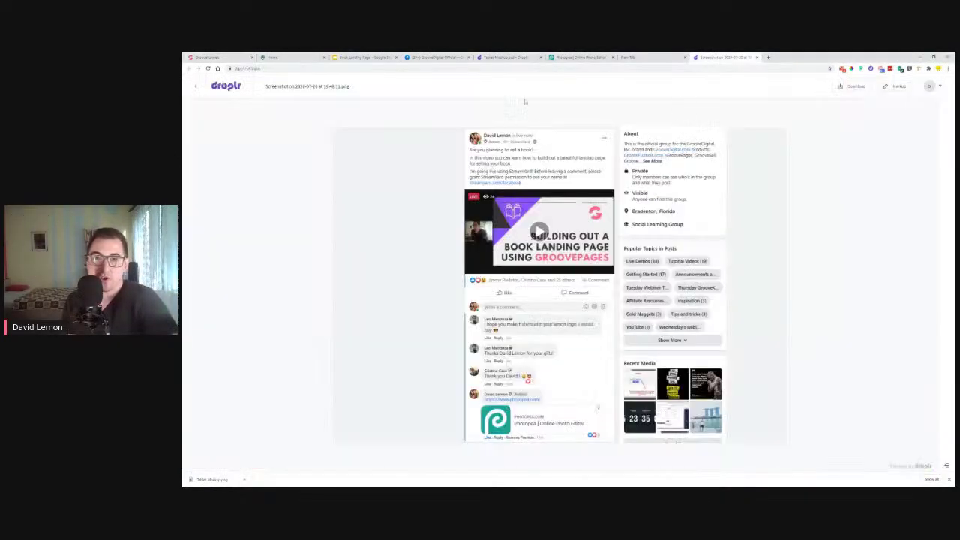
left_click(756, 58)
left_click(507, 57)
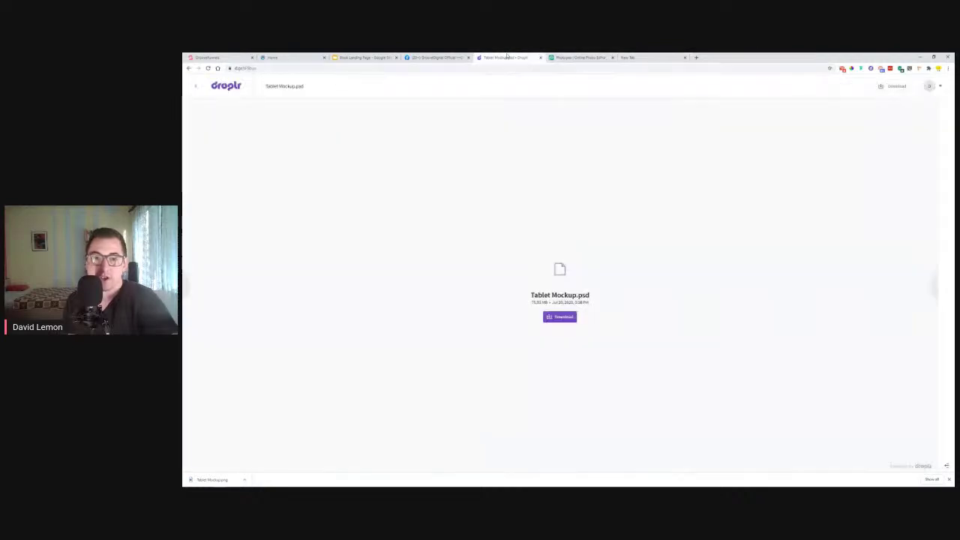
left_click(937, 288)
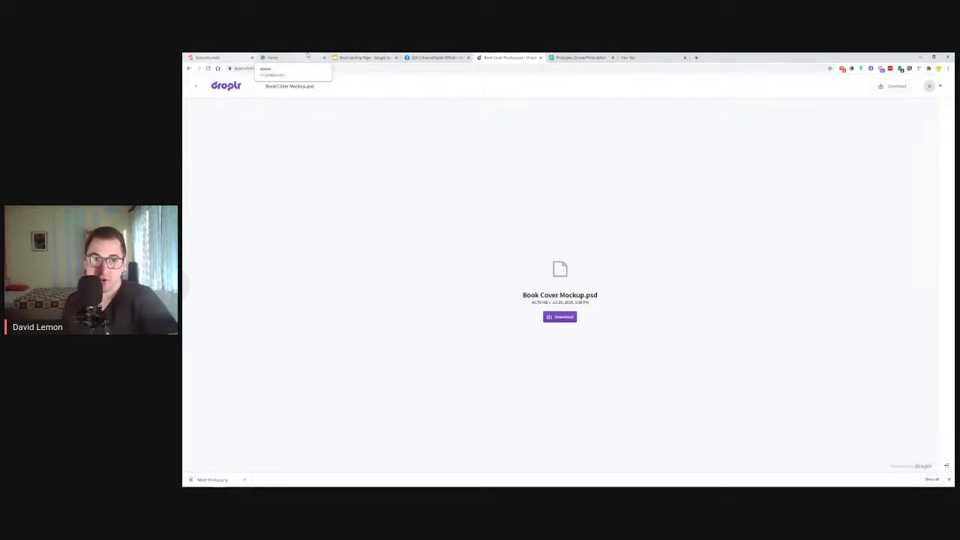
Switch to the Book Landing Page presentation in Google Slides.
left_click(364, 58)
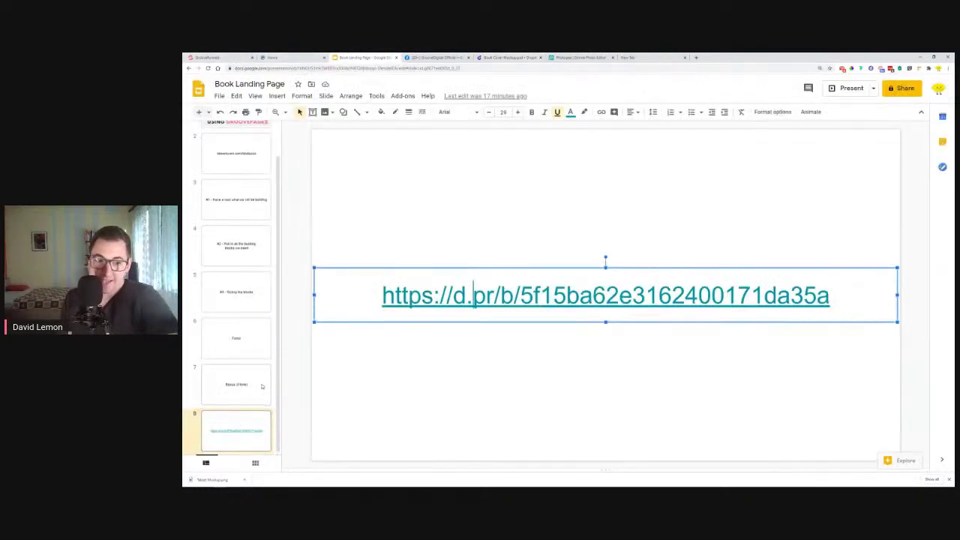